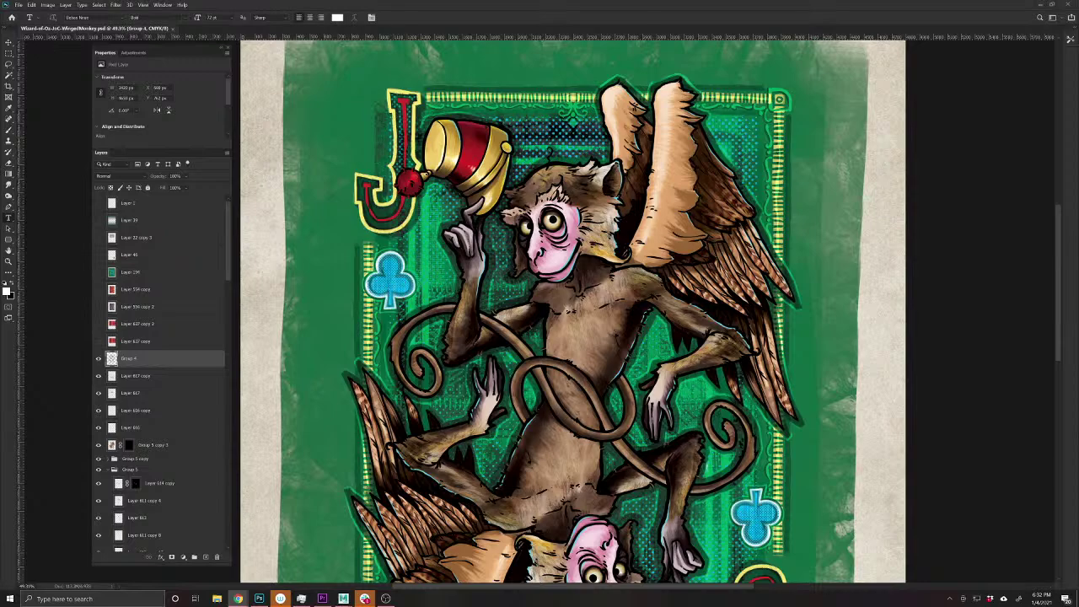
- Switch to the Wizard of Oz Characters spreadsheet in Chrome and replace the JoS character with Gate Keeper of Oz
key(alt+Tab)
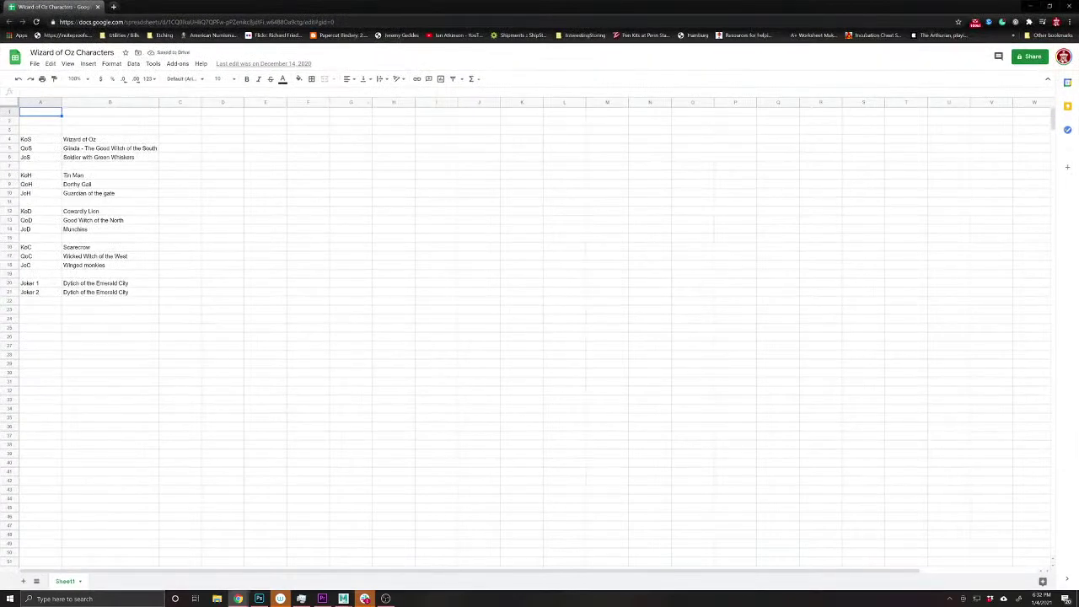
click(1050, 5)
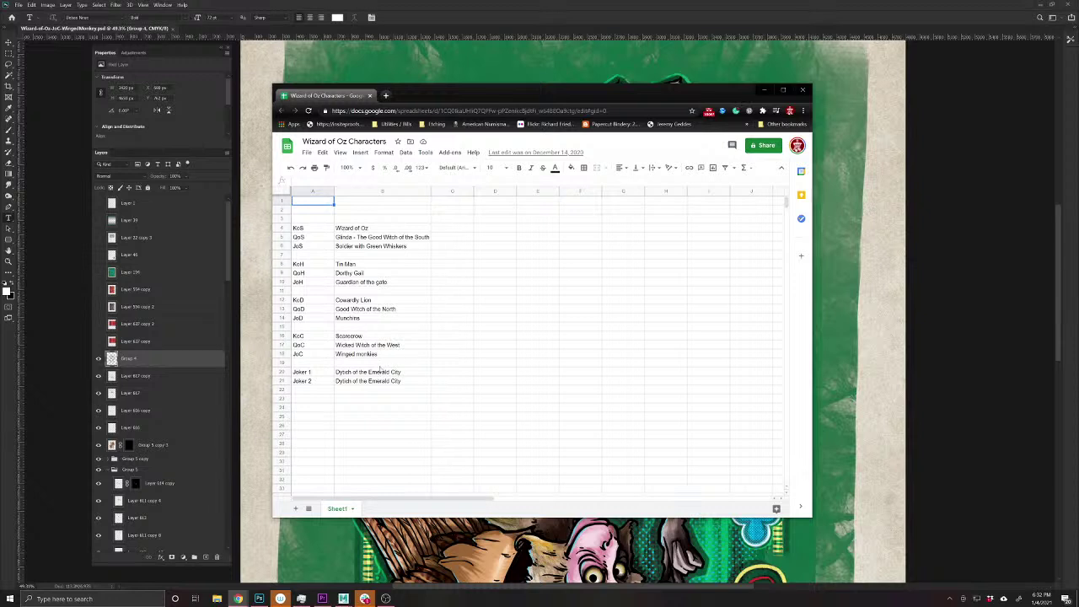
click(359, 246)
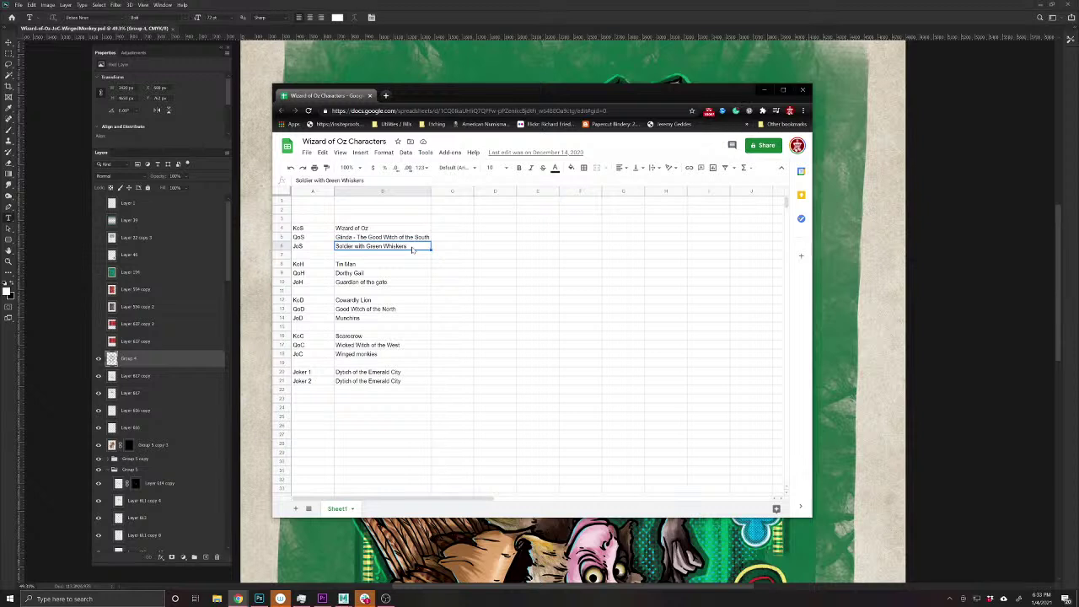
text(Gate)
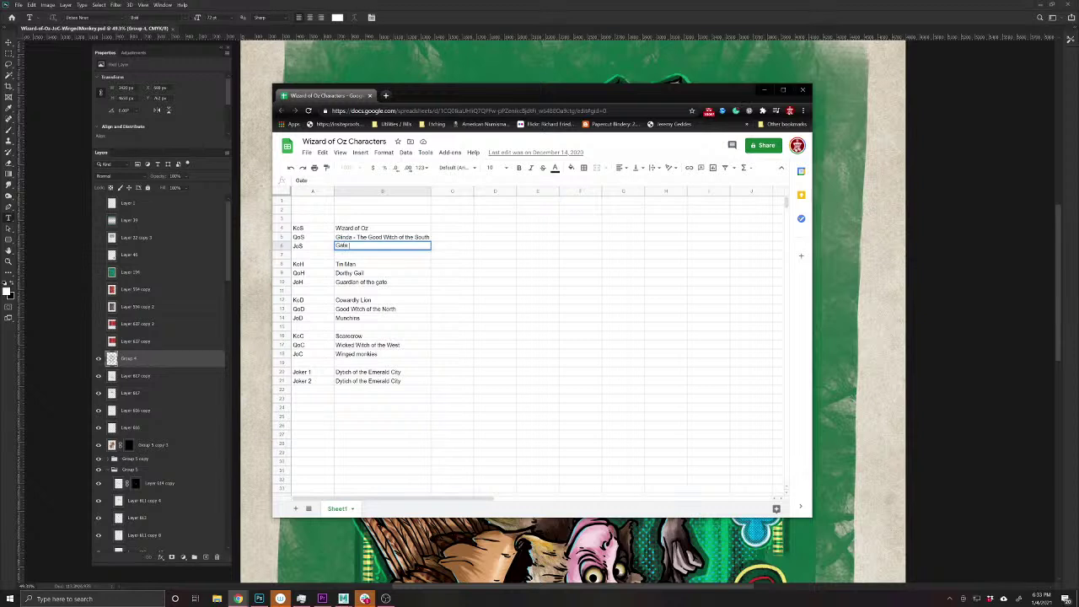
text( Keeper of Oz)
key(Return)
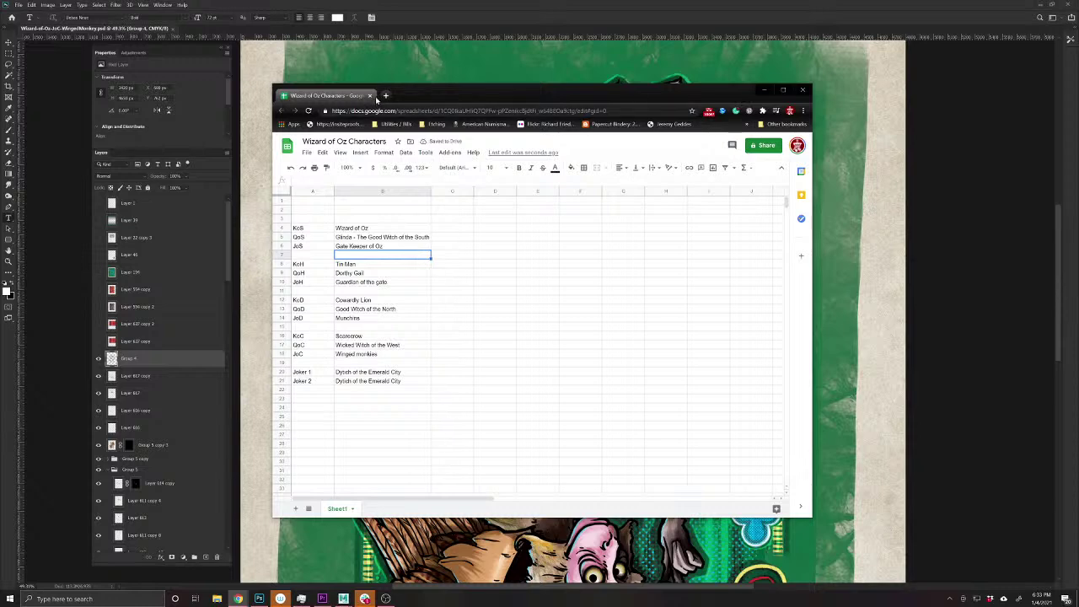
- Move the spreadsheet window off the card artwork and close the browser window with the monkey reference photo
drag(343, 99, 1078, 118)
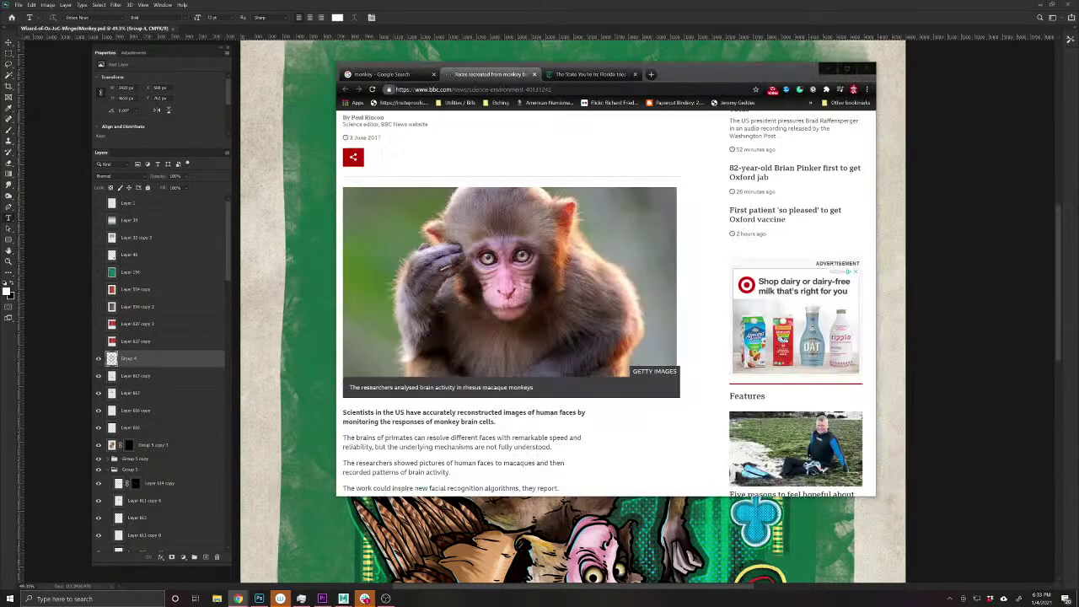
click(864, 70)
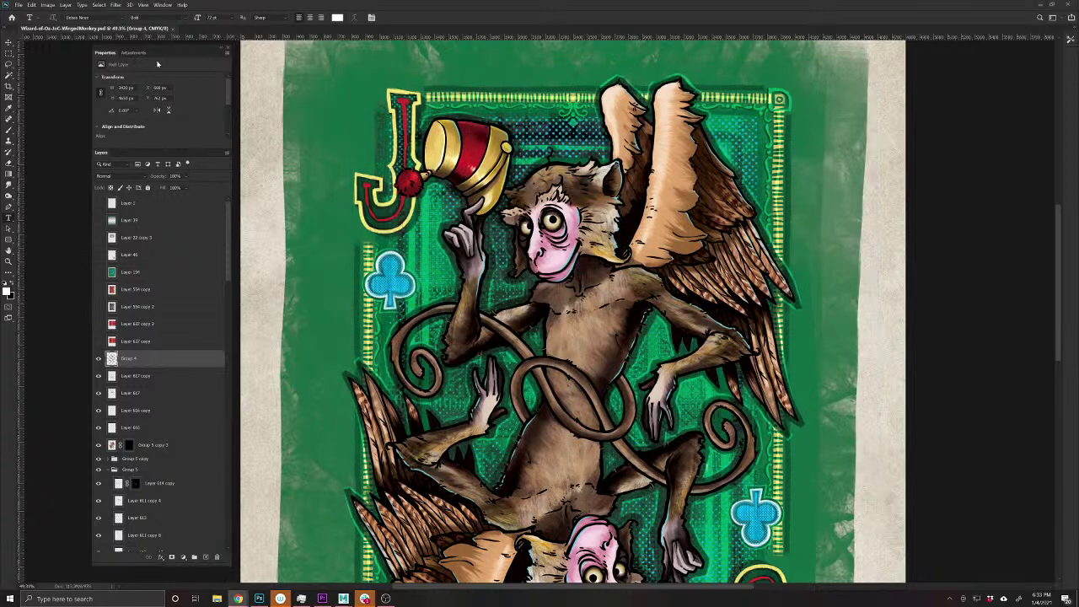
- Collapse Group 5 in the layer stack of the winged monkey card
scroll(132, 358, down, 3)
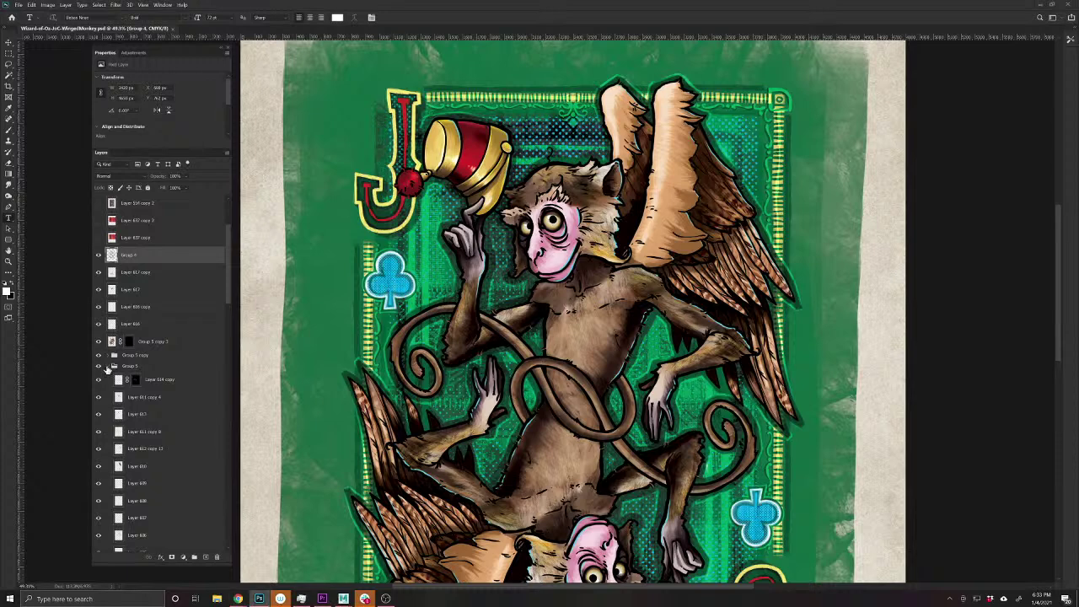
click(110, 367)
scroll(127, 364, down, 3)
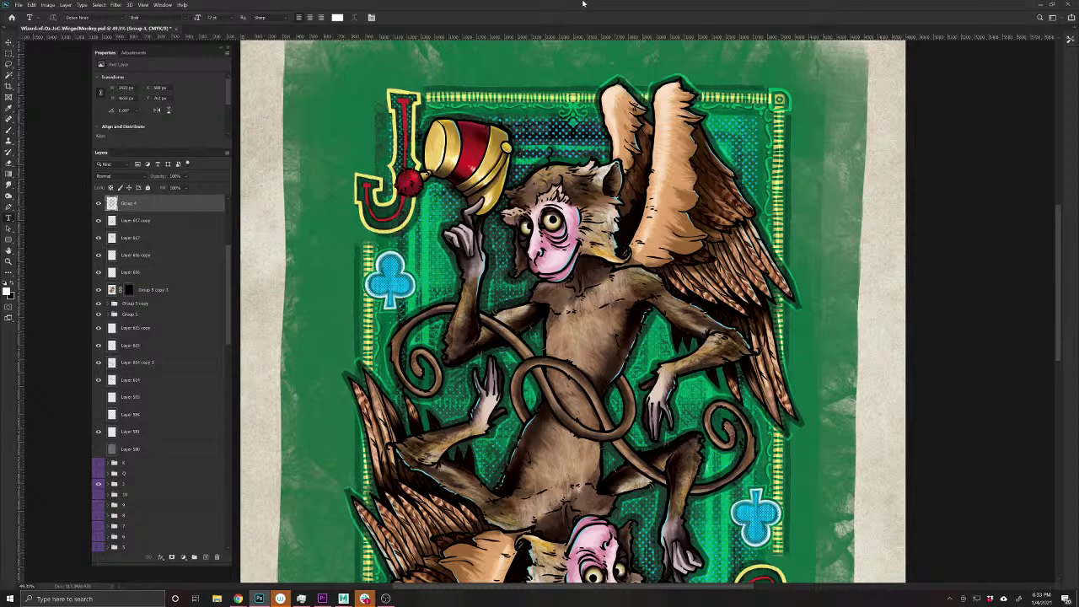
click(20, 6)
click(28, 21)
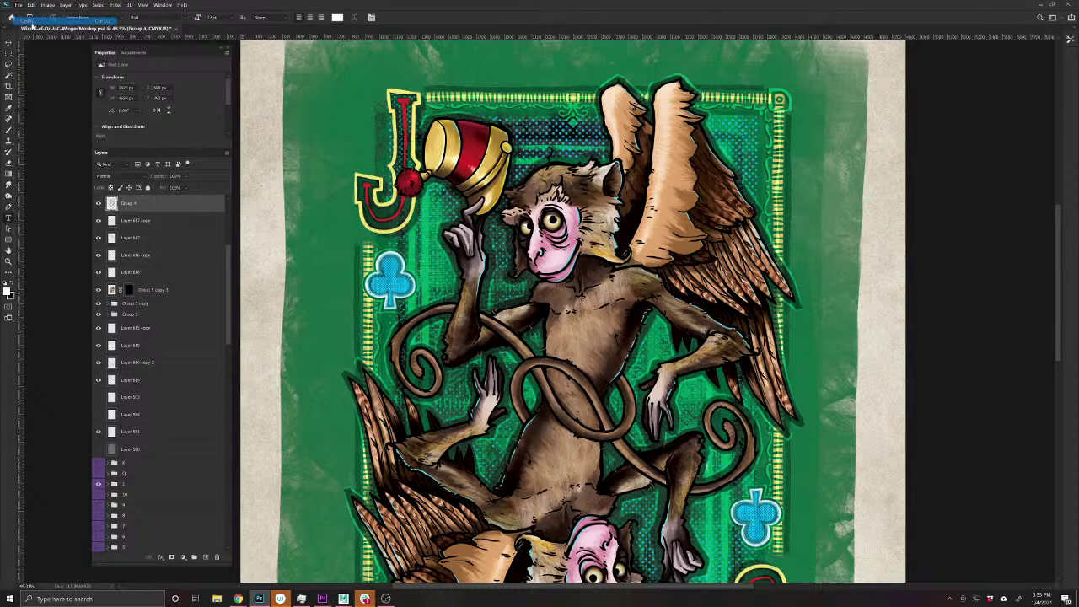
click(425, 140)
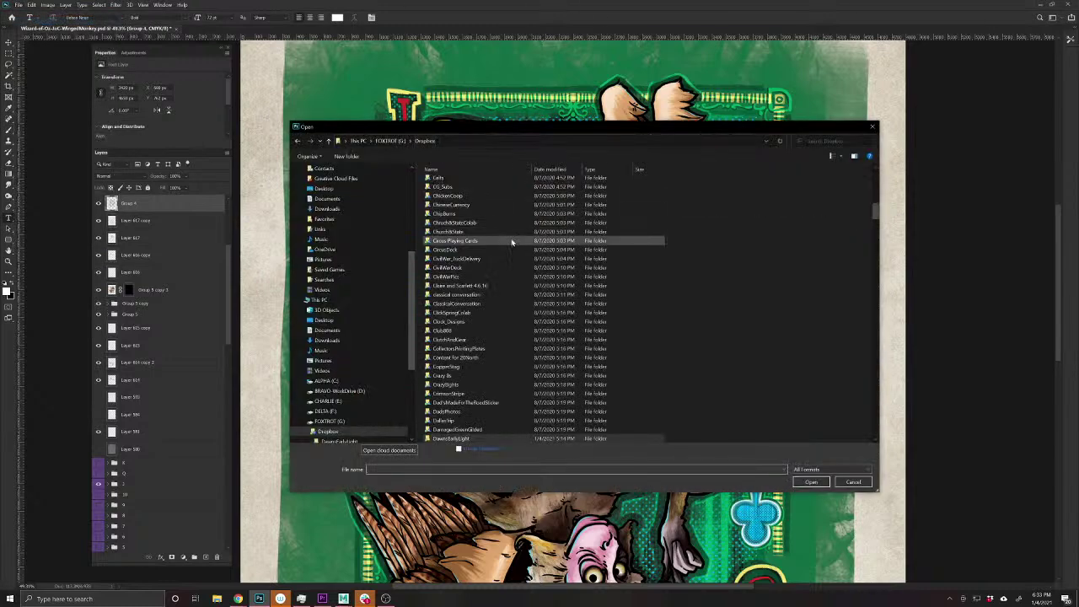
scroll(511, 228, down, 5)
scroll(511, 224, down, 15)
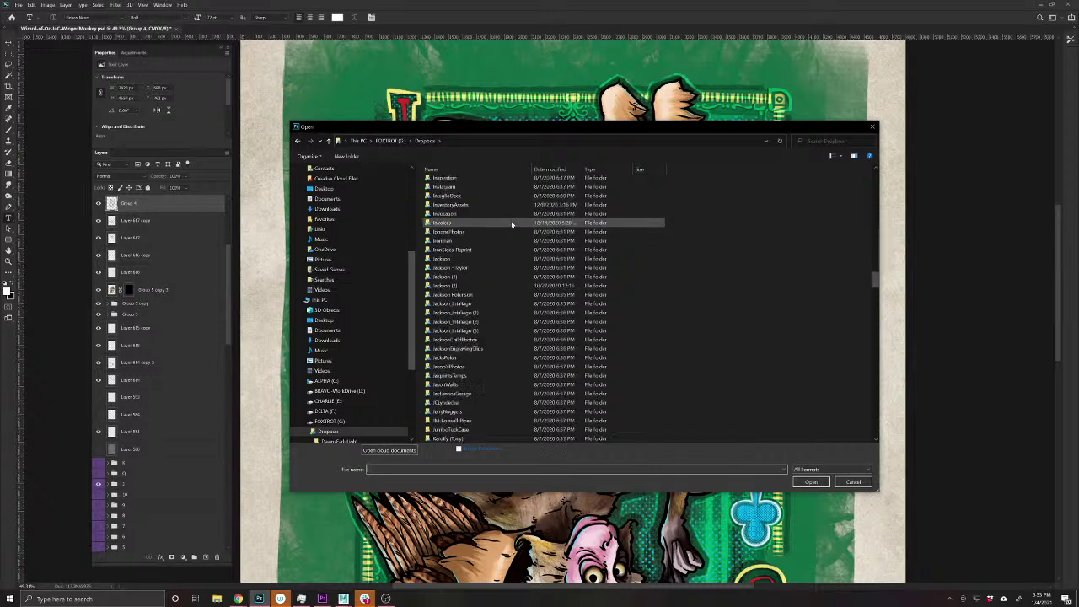
scroll(511, 225, down, 20)
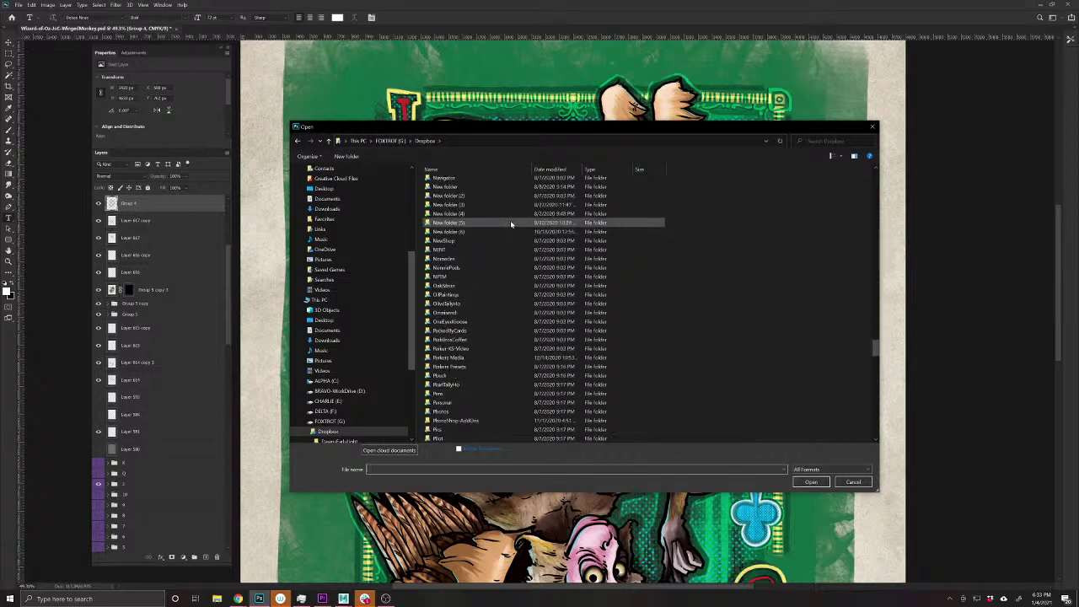
scroll(510, 223, down, 10)
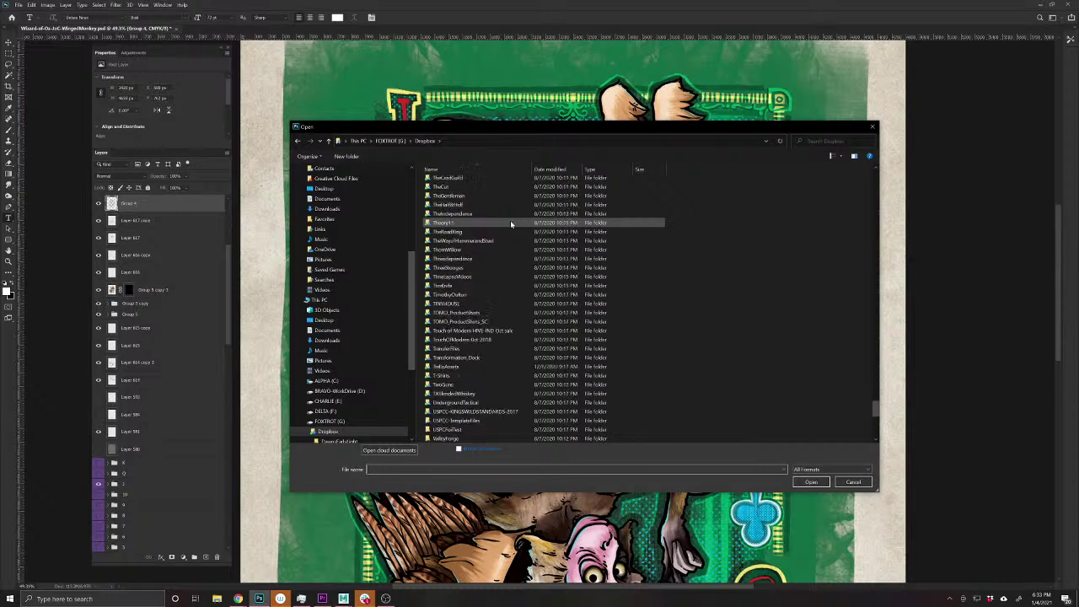
scroll(470, 318, up, 10)
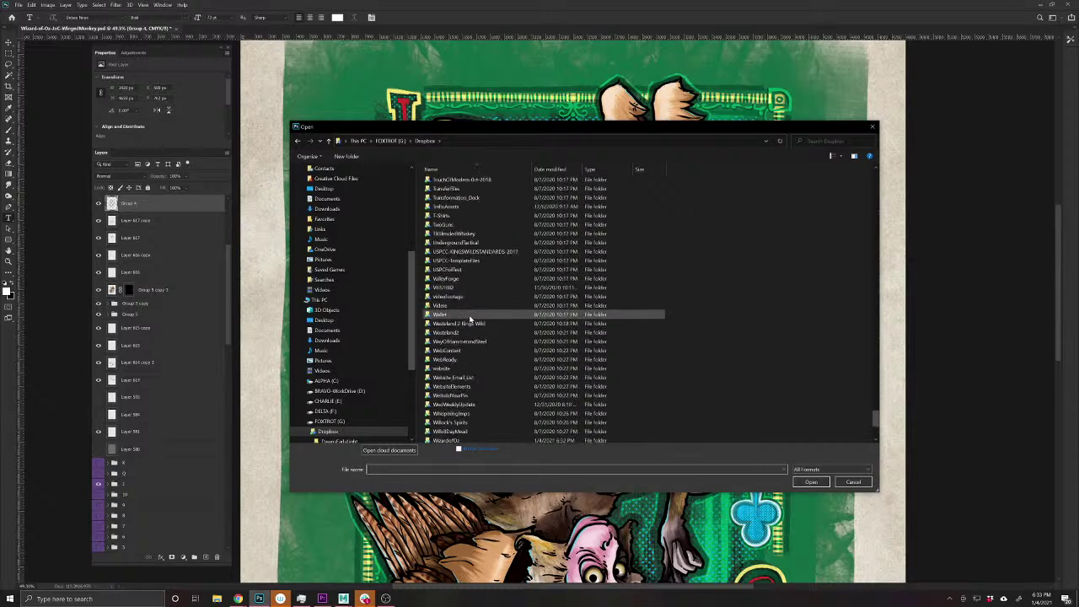
scroll(470, 316, down, 8)
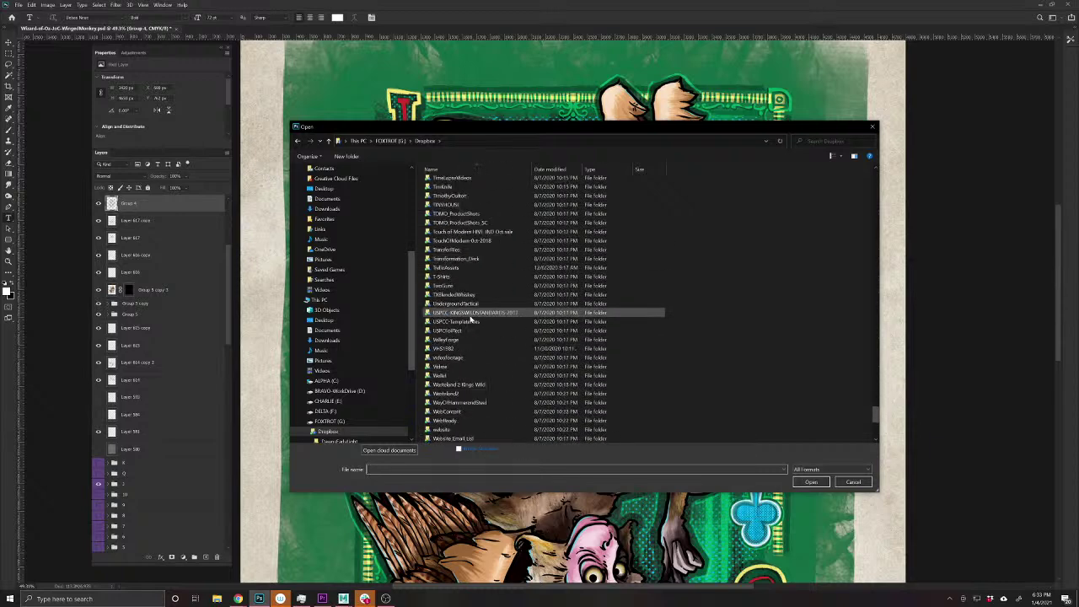
click(449, 393)
double_click(449, 395)
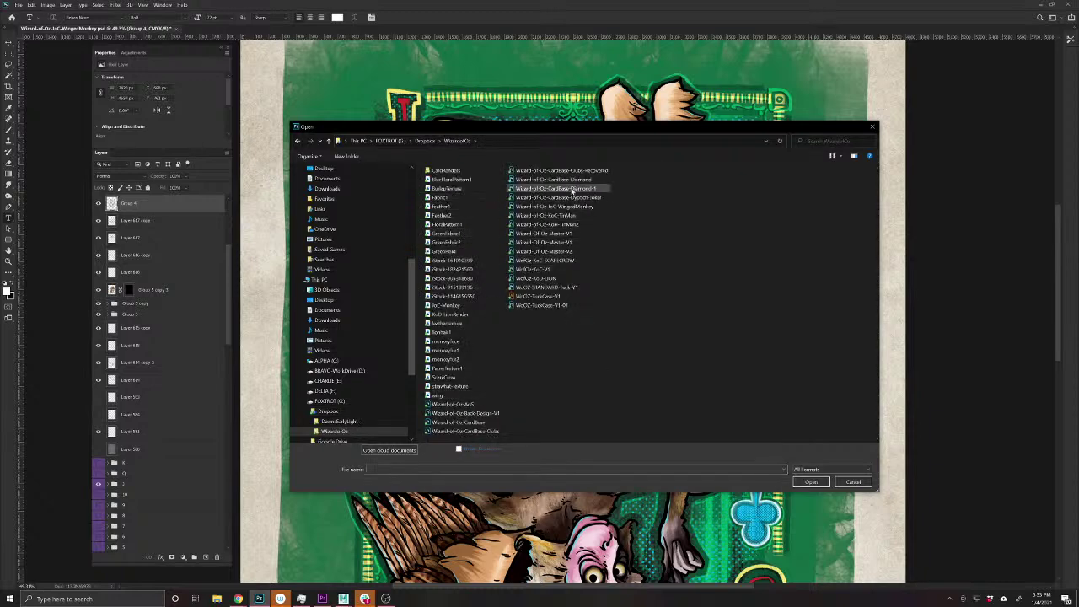
click(853, 482)
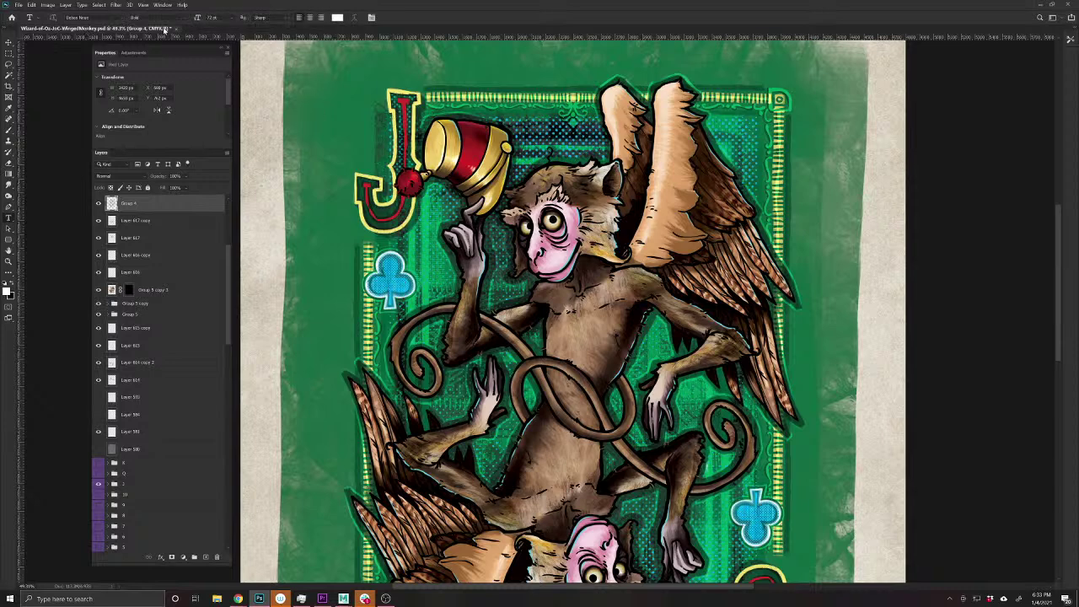
- Save the document and delete the block of monkey artwork layers that starts with Group 4
key(ctrl+s)
scroll(156, 282, down, 3)
shift+click(188, 376)
drag(188, 376, 209, 545)
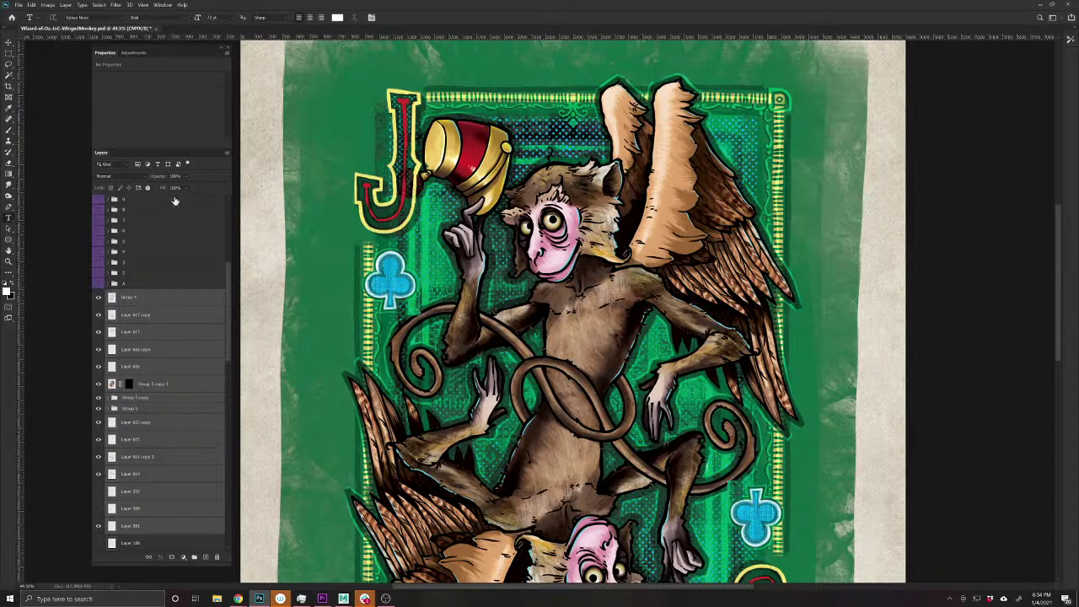
scroll(190, 333, up, 5)
scroll(183, 402, up, 7)
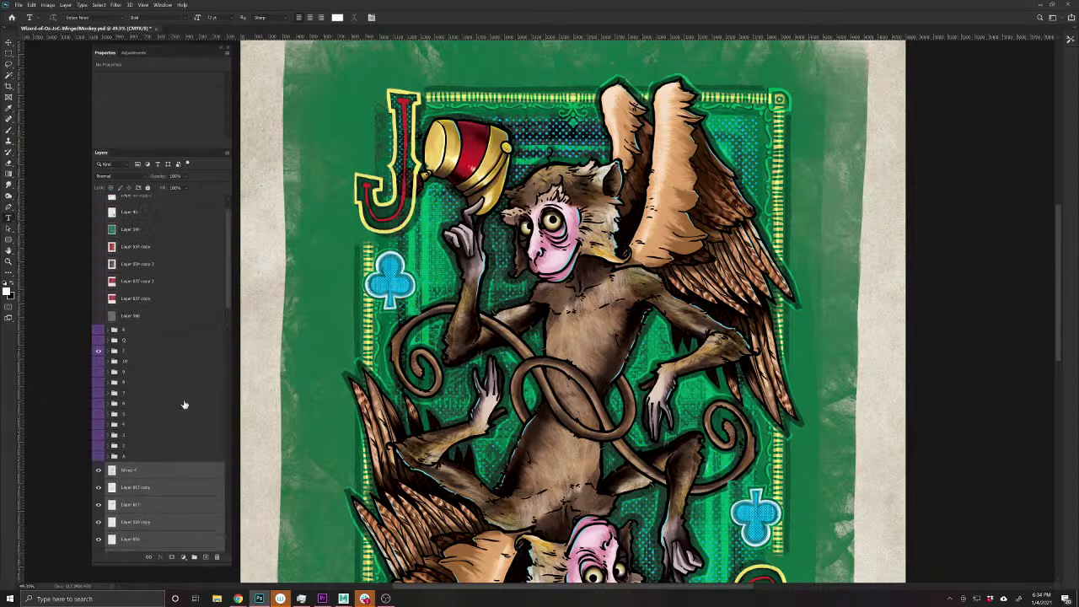
scroll(187, 407, down, 4)
scroll(187, 407, down, 8)
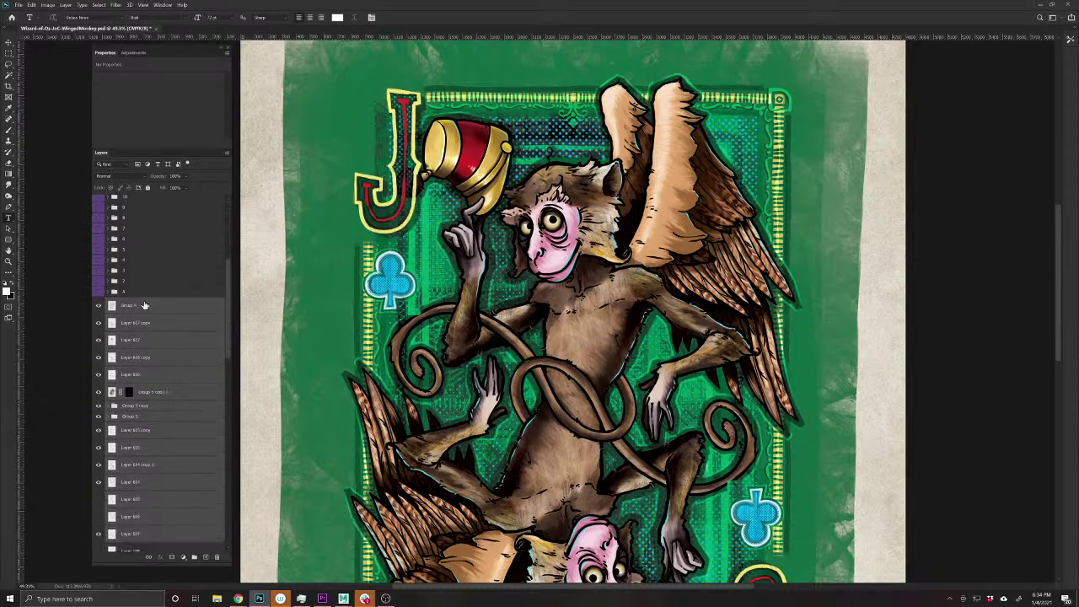
drag(146, 306, 216, 556)
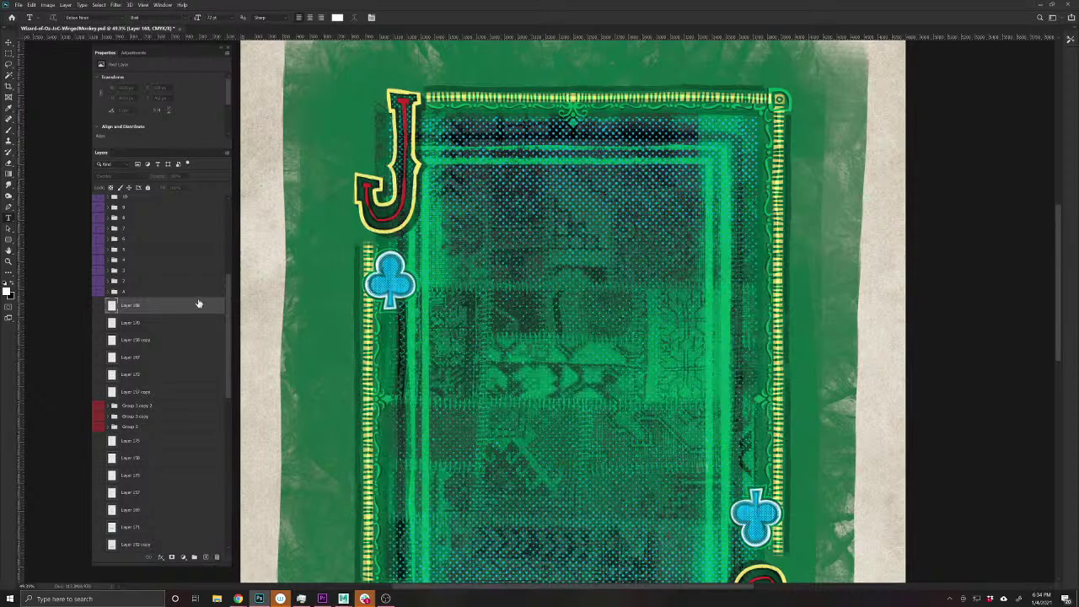
click(19, 5)
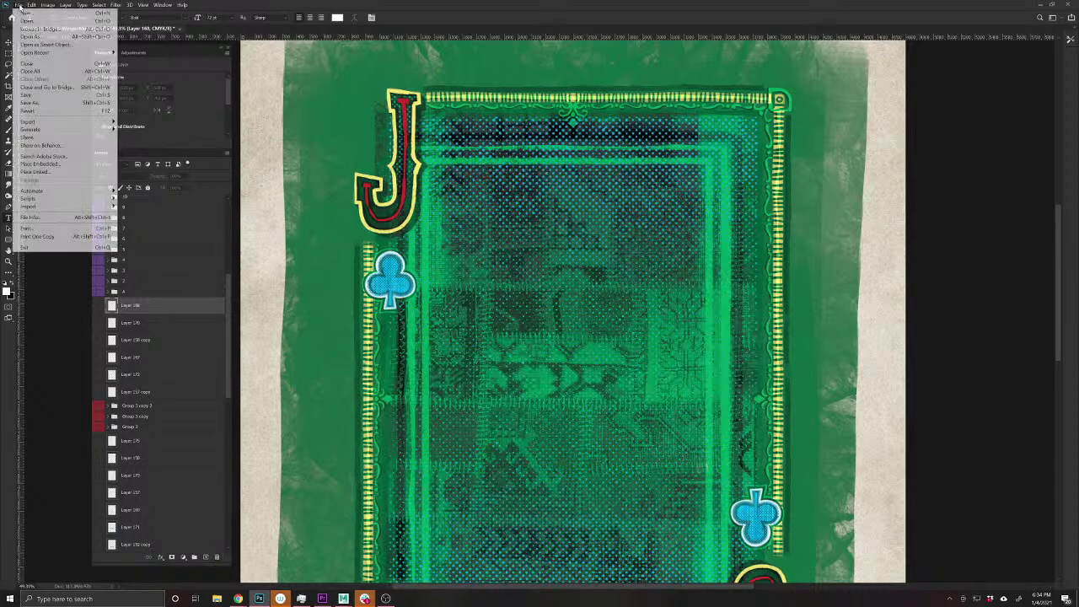
click(341, 175)
key(v)
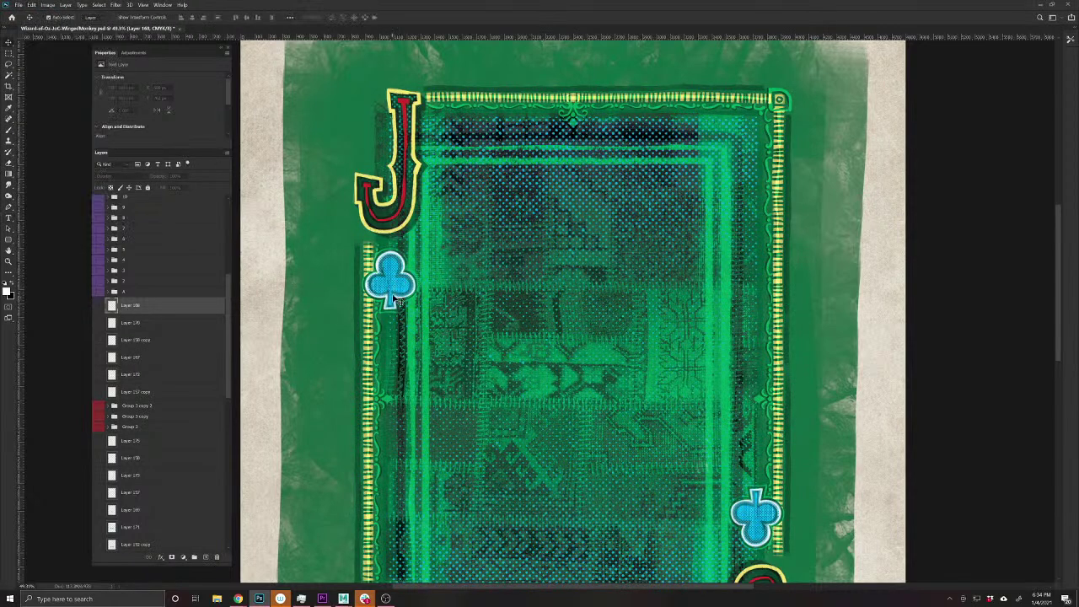
drag(398, 295, 407, 302)
key(Delete)
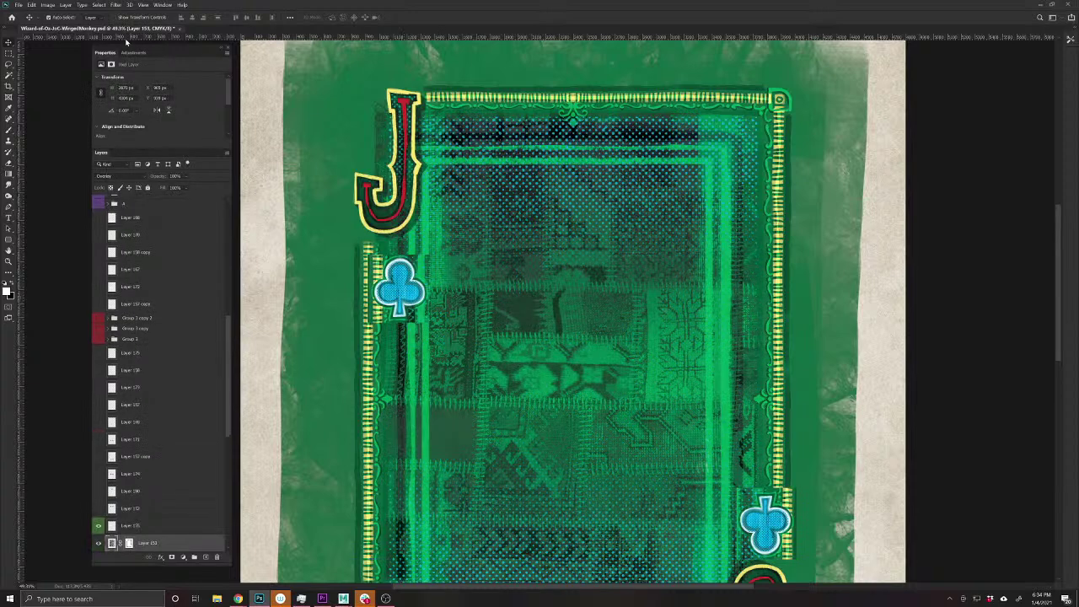
key(ctrl+z)
key(ctrl+z)
- Pick the layer holding the two blue club pips and delete it from the J group
drag(374, 279, 318, 261)
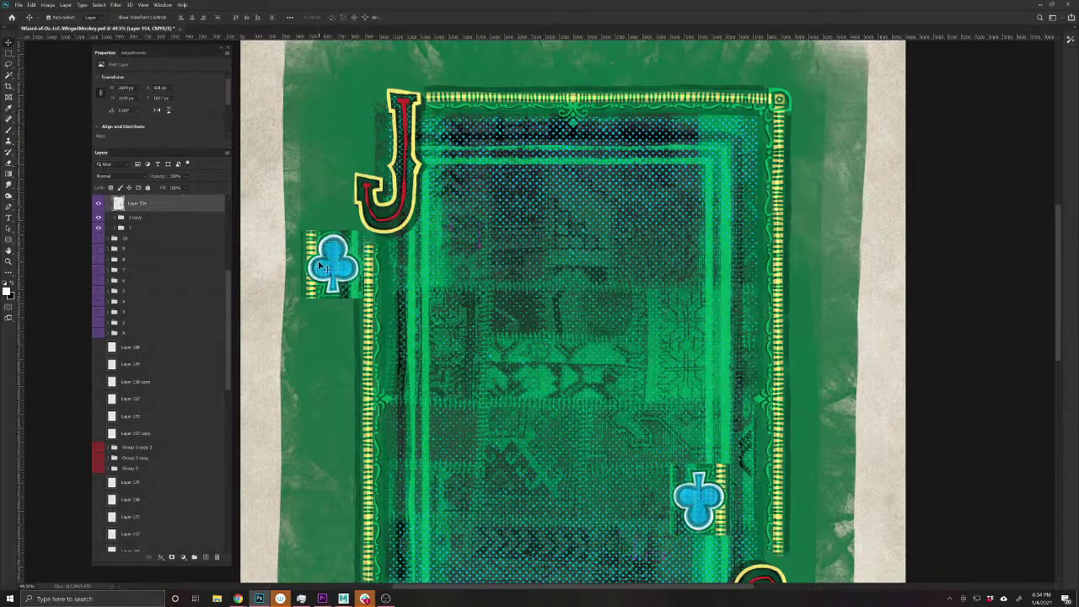
key(Delete)
- Save a copy of the card in the WizardofOz folder as Wizard-of-Oz-JoS-GateKeeper in Photoshop format with maximum compatibility
click(18, 5)
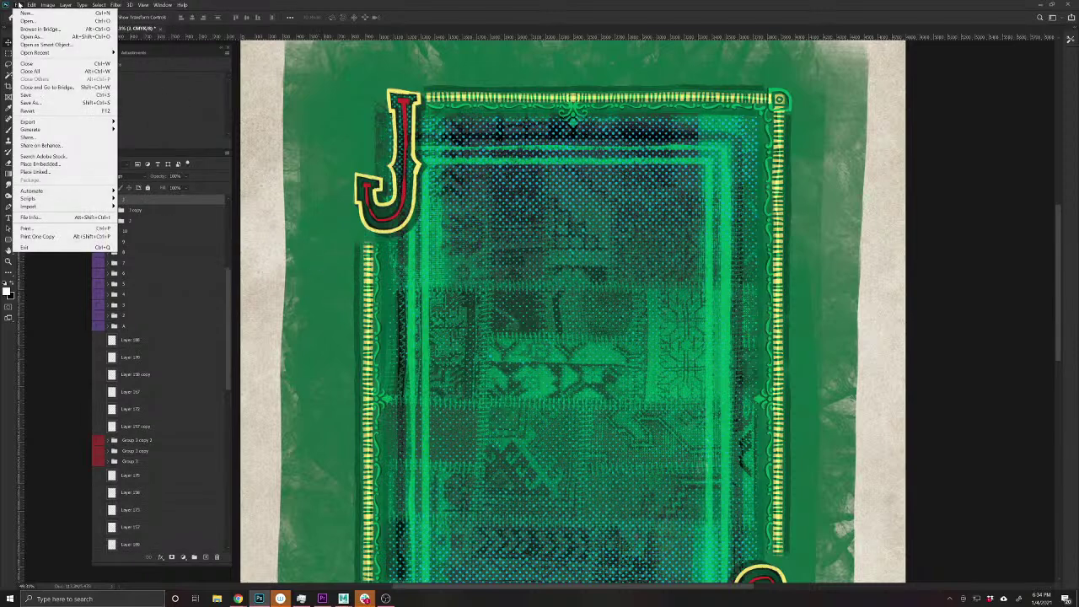
click(42, 103)
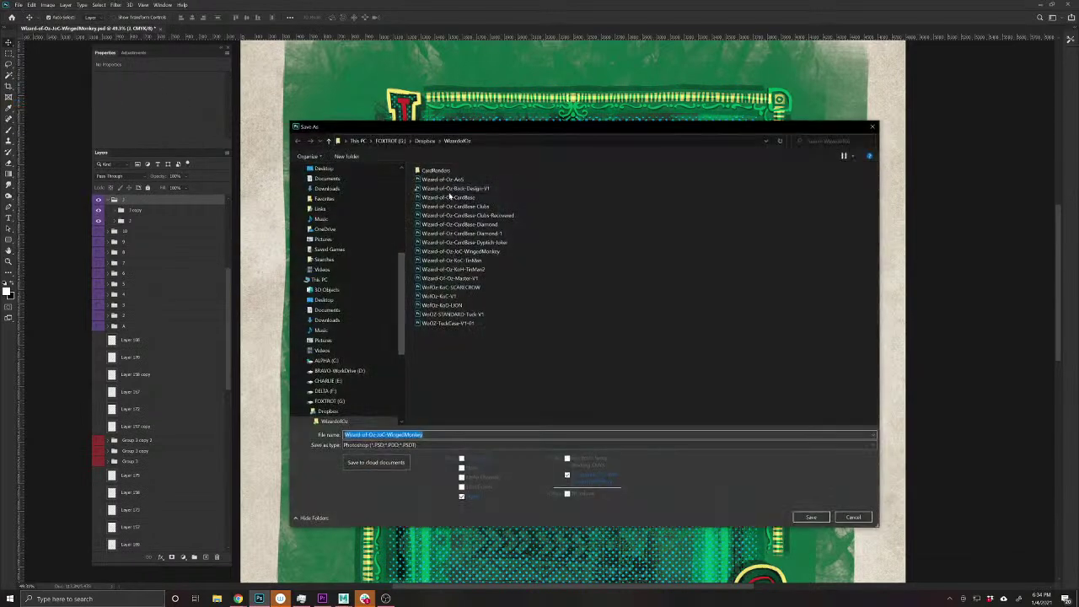
key(Right)
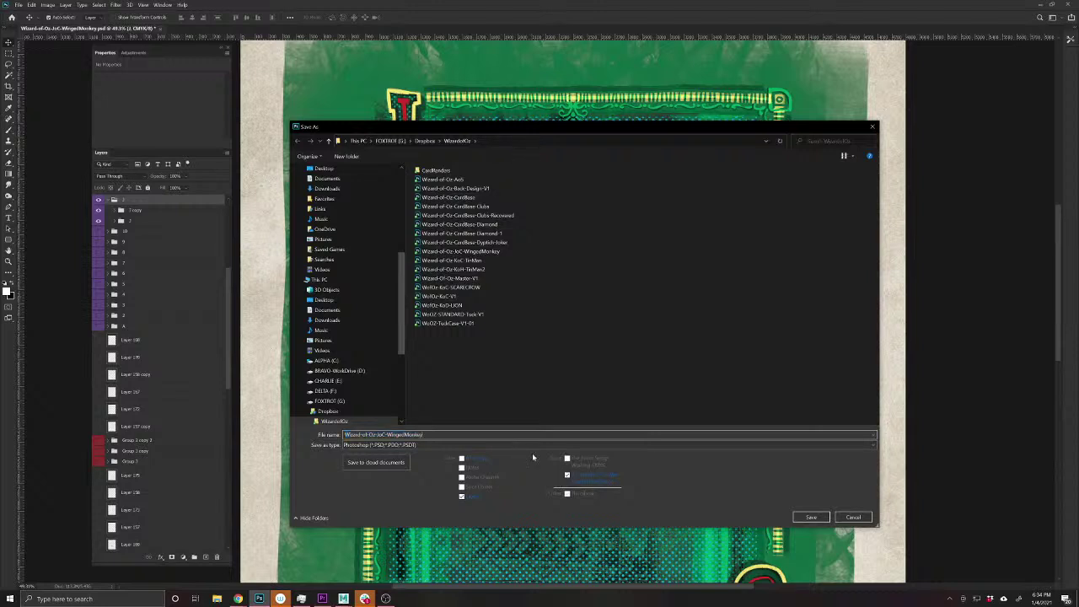
drag(446, 434, 381, 434)
text(S-Gatekeeper)
key(Return)
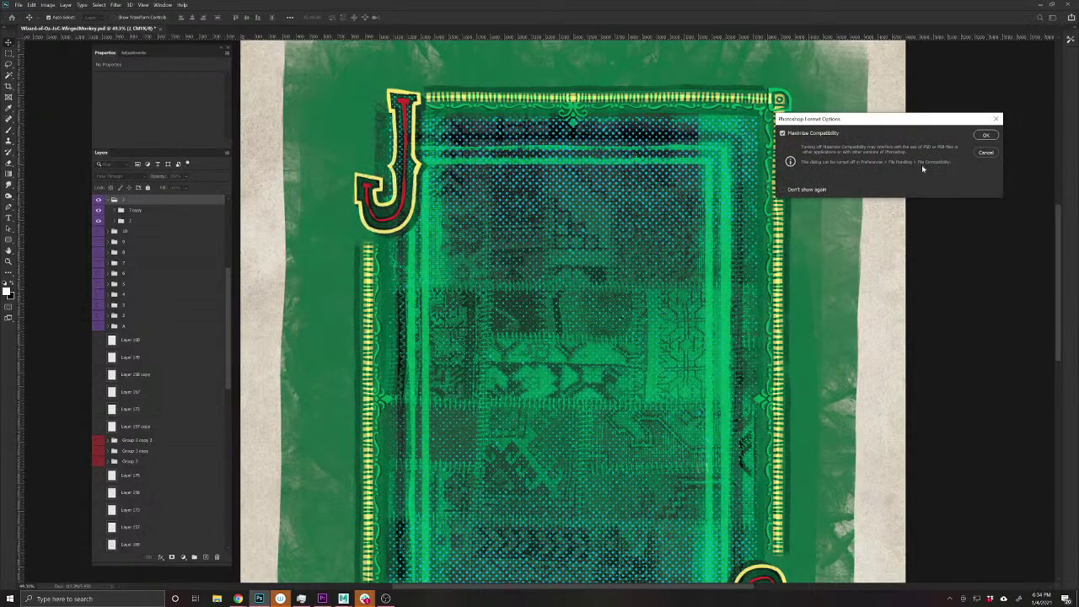
click(985, 135)
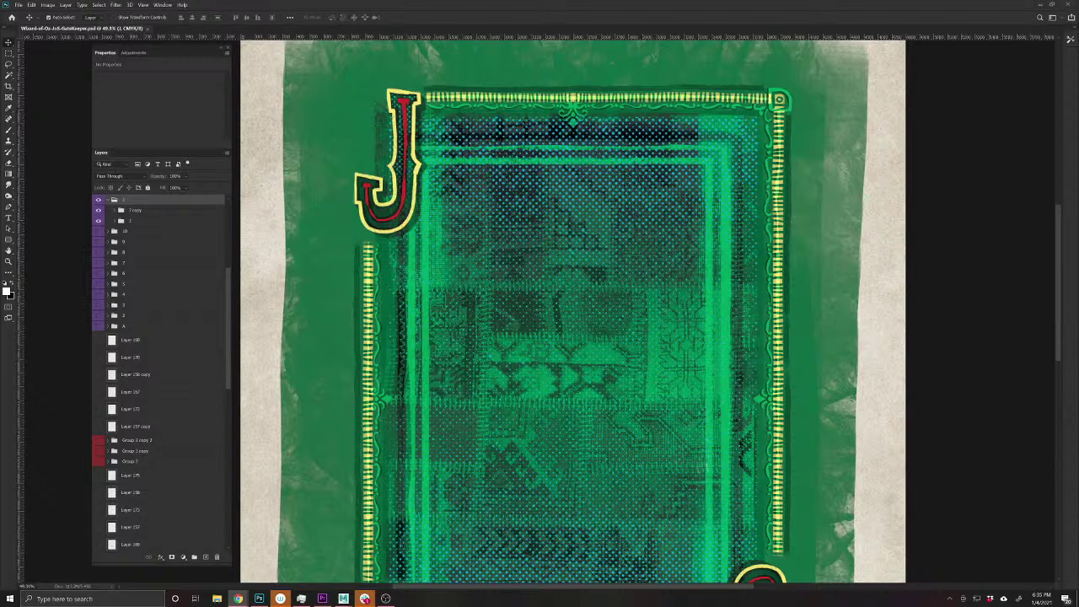
- Bring up a maximized Chrome window and search Google Images for "man with green mustache wizard of oz"
drag(0, 113, 529, 112)
drag(703, 110, 556, 88)
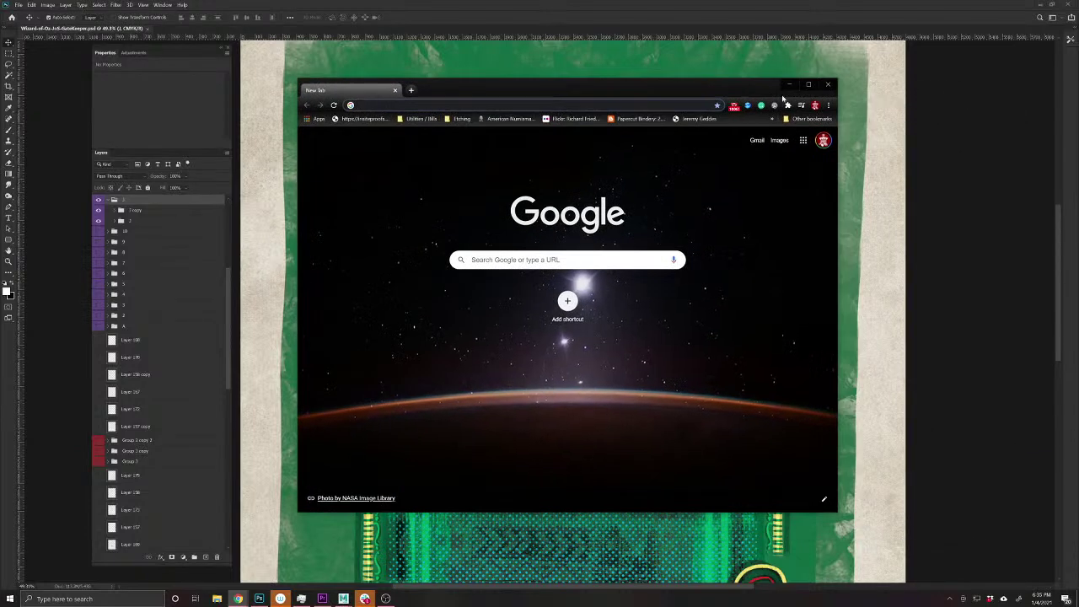
click(807, 84)
click(539, 176)
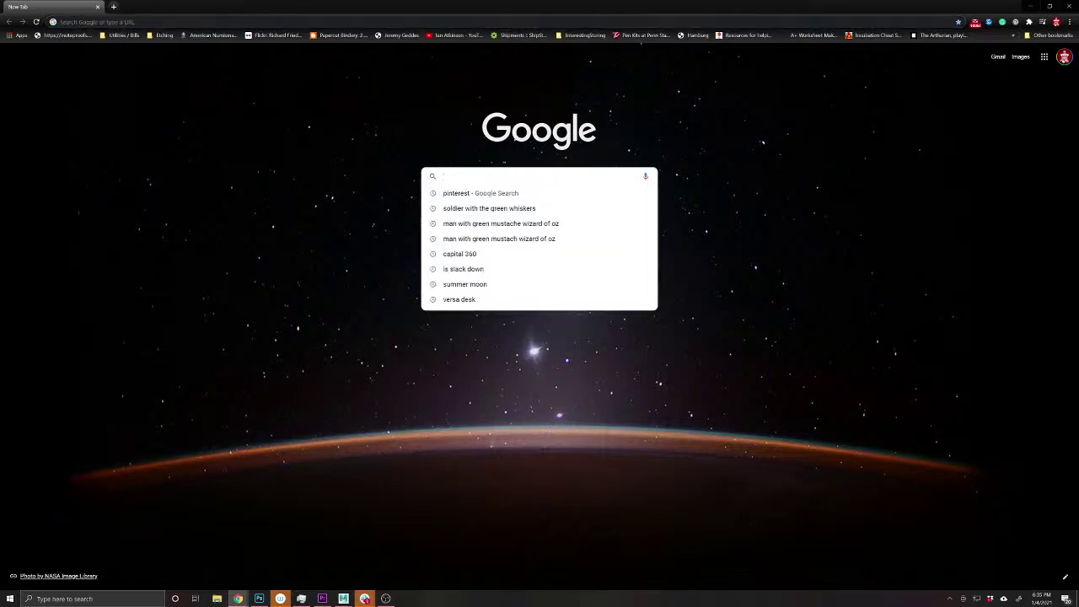
key(Down)
key(Down)
key(Down)
key(Return)
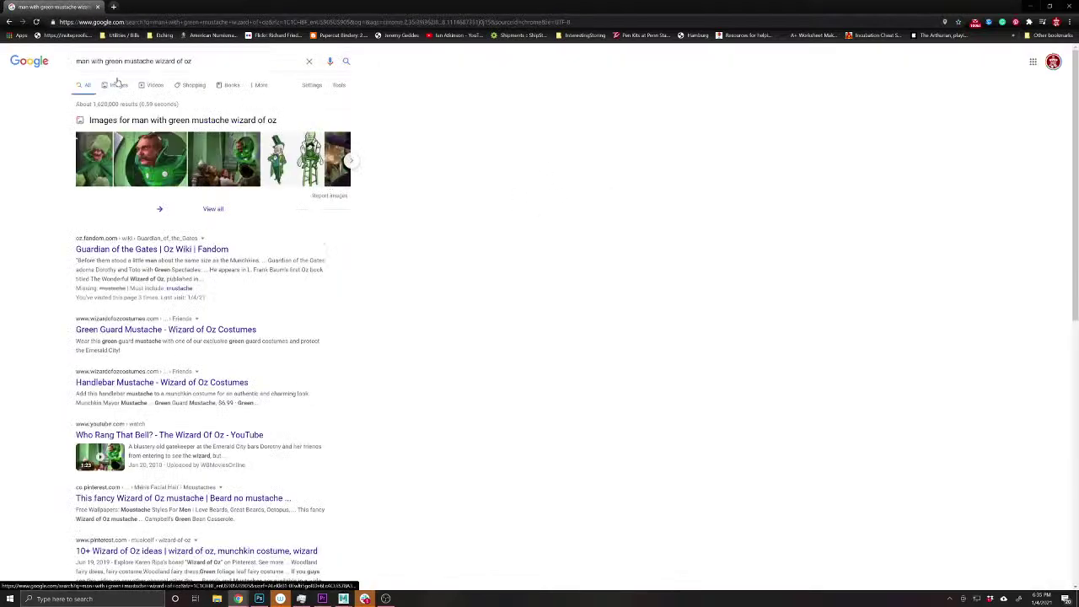
click(118, 85)
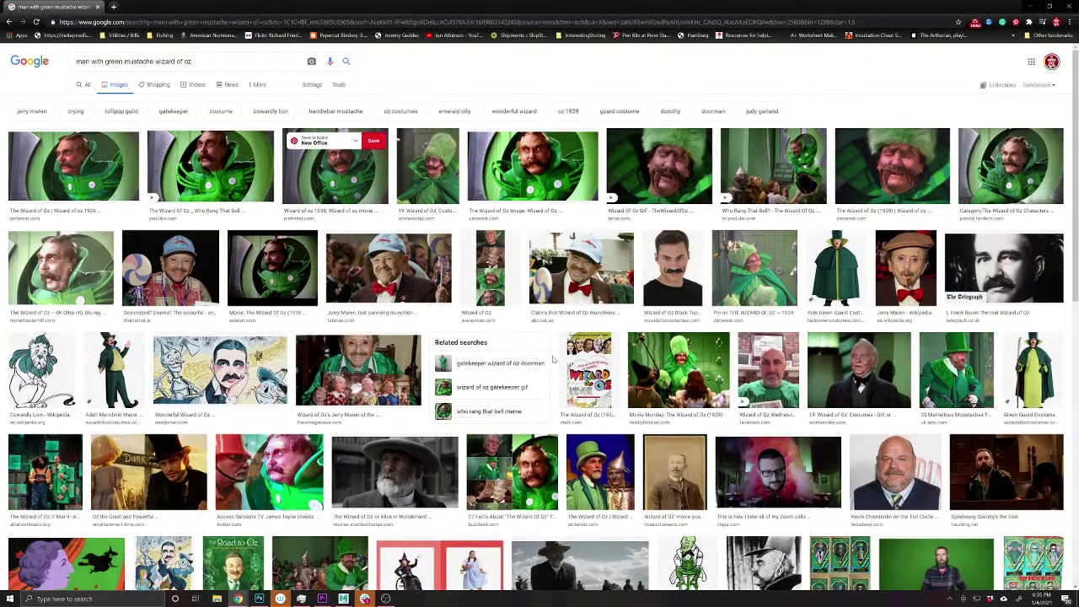
- Browse the mustache image results and search Google Images for "gate keeper wizard of oz" instead
scroll(184, 371, down, 3)
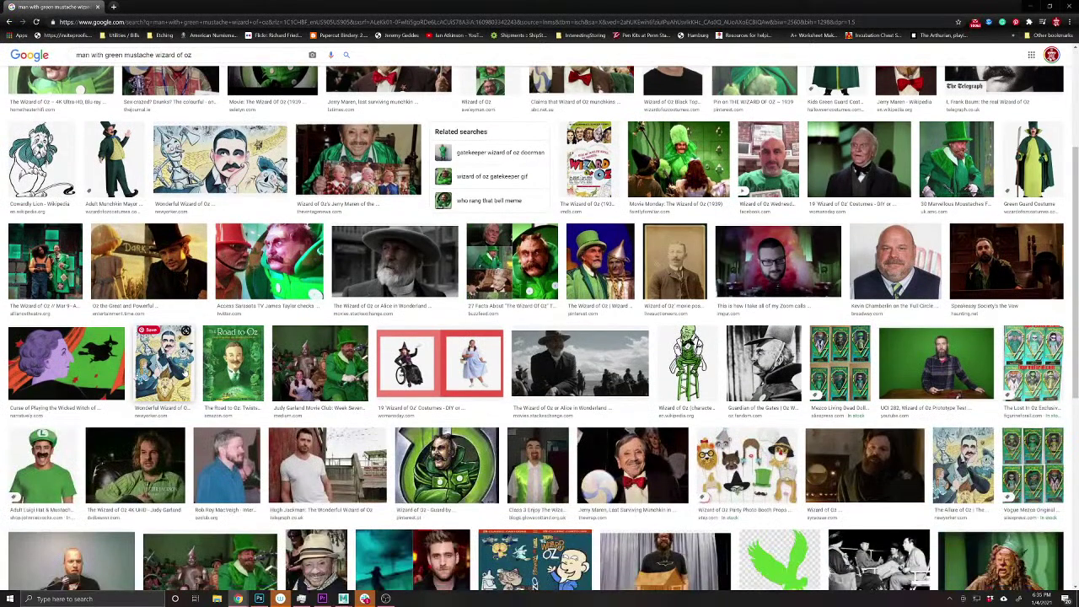
scroll(184, 371, up, 3)
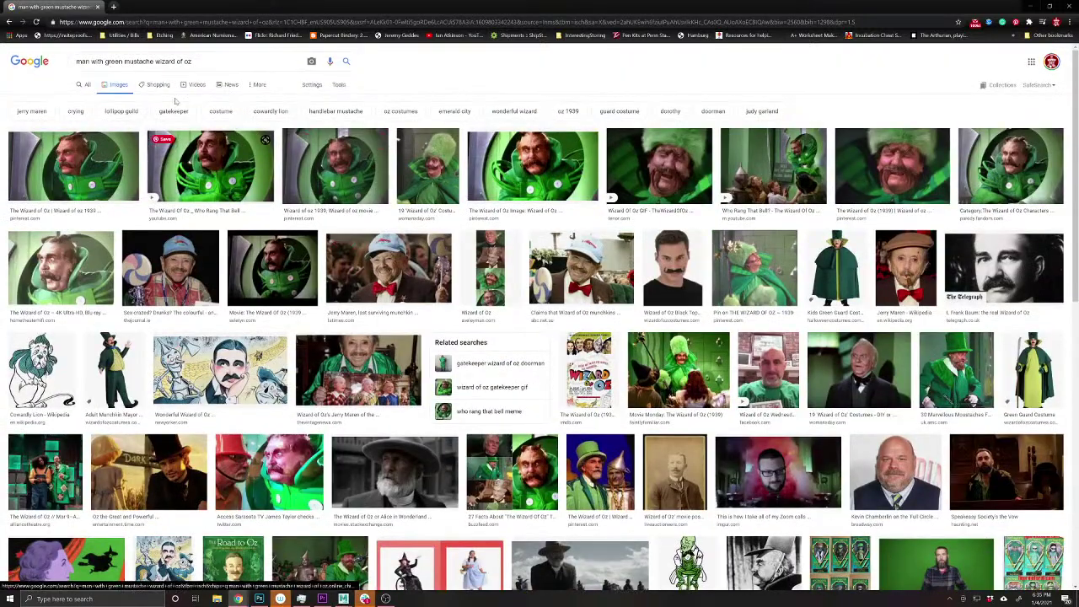
triple_click(168, 61)
text(gate keeper)
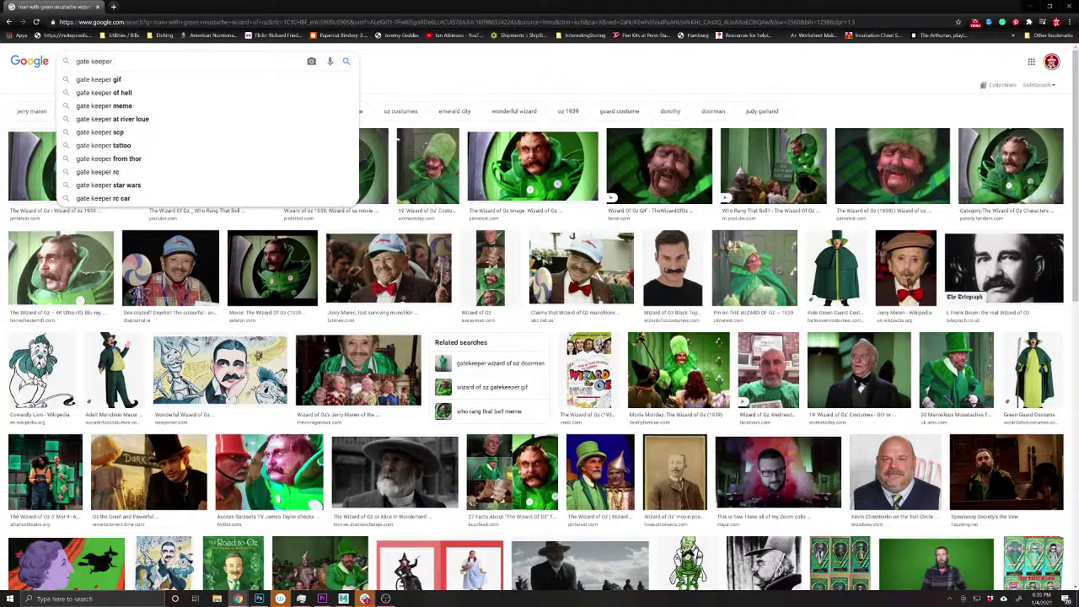
text( wizard of)
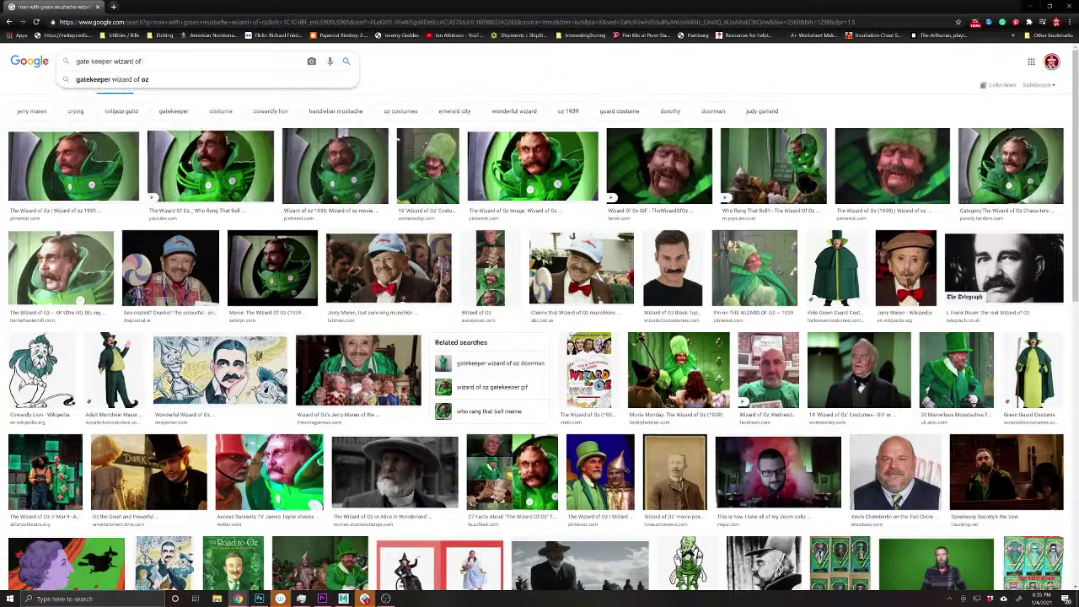
text( oz)
key(Return)
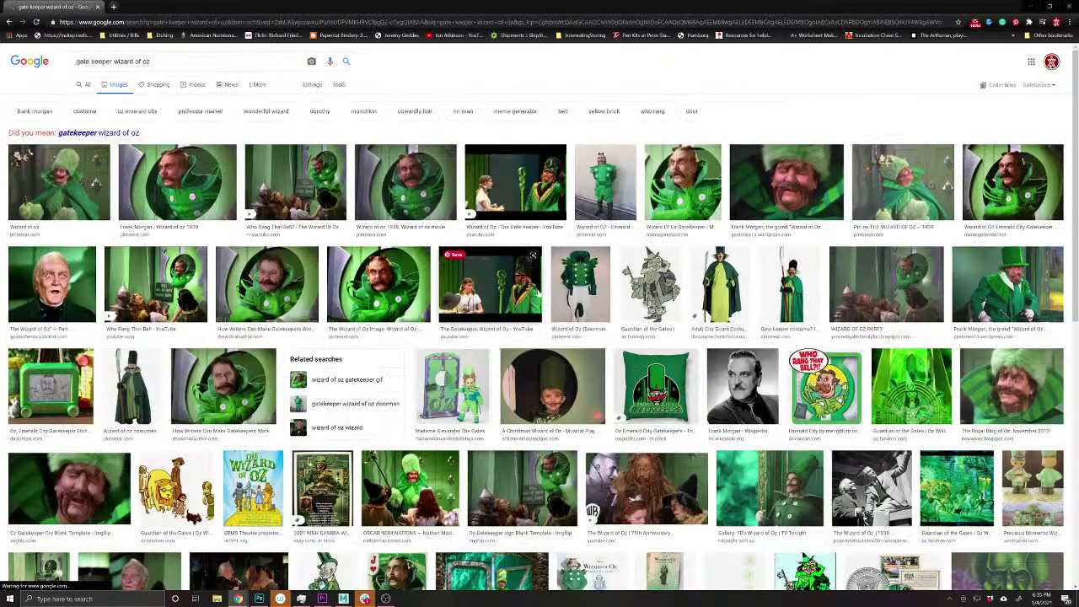
- View the key-holding Guardian of the Gates drawing on its Oz Wiki page and return to the image results
click(654, 308)
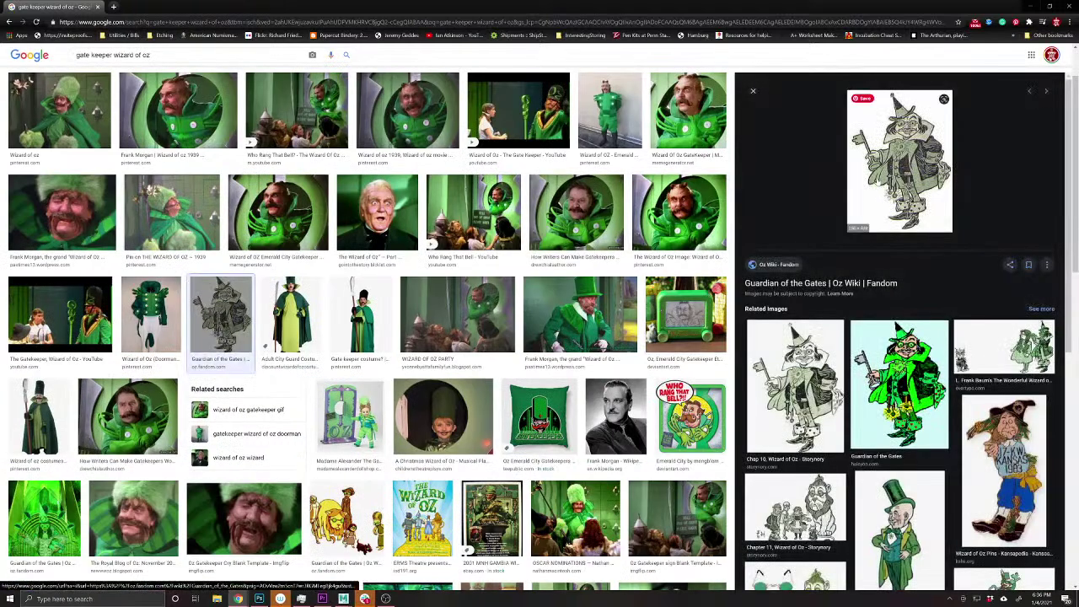
click(911, 183)
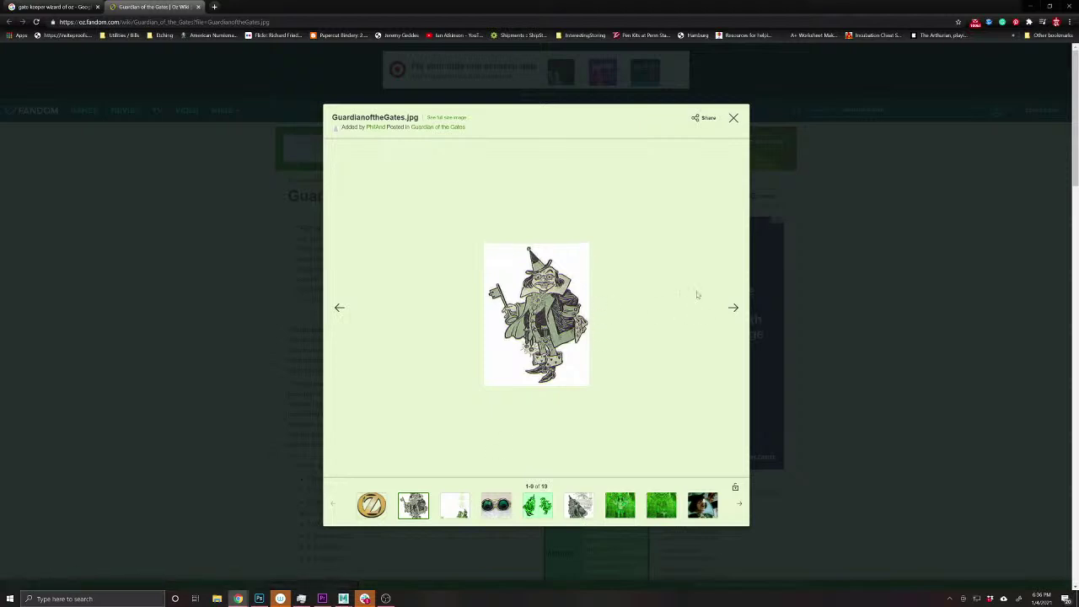
click(733, 118)
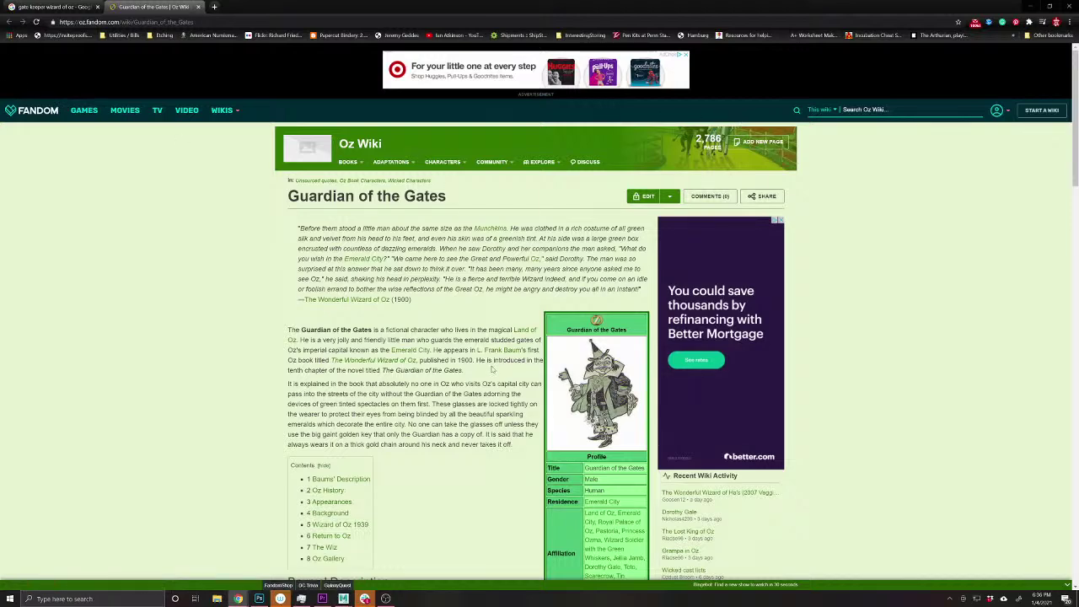
click(74, 6)
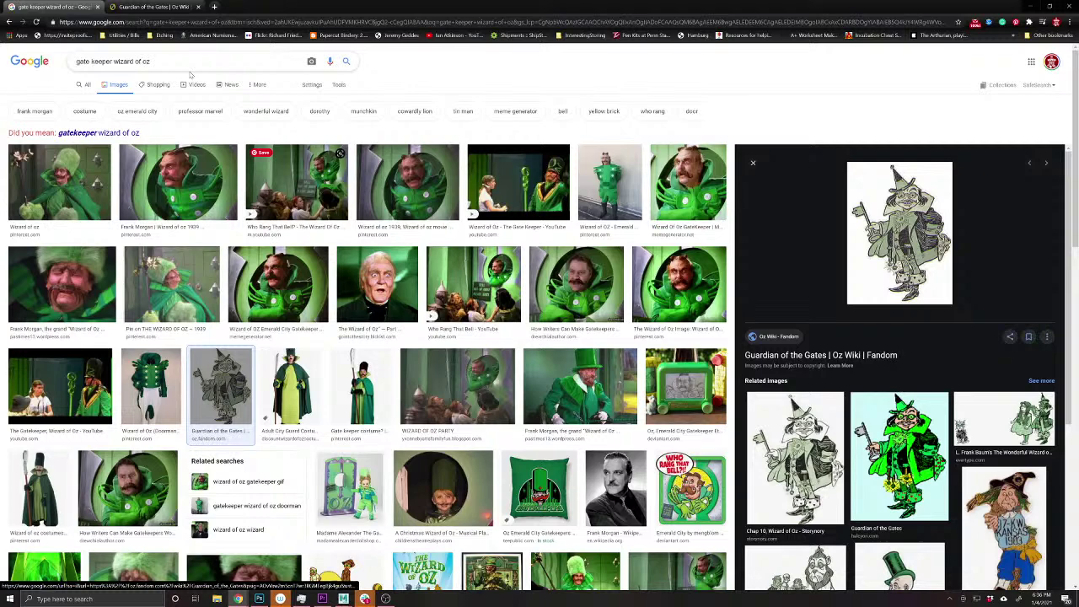
- Switch to the suggested query "gatekeeper wizard of oz" and look through its image results
drag(161, 63, 4, 62)
click(106, 132)
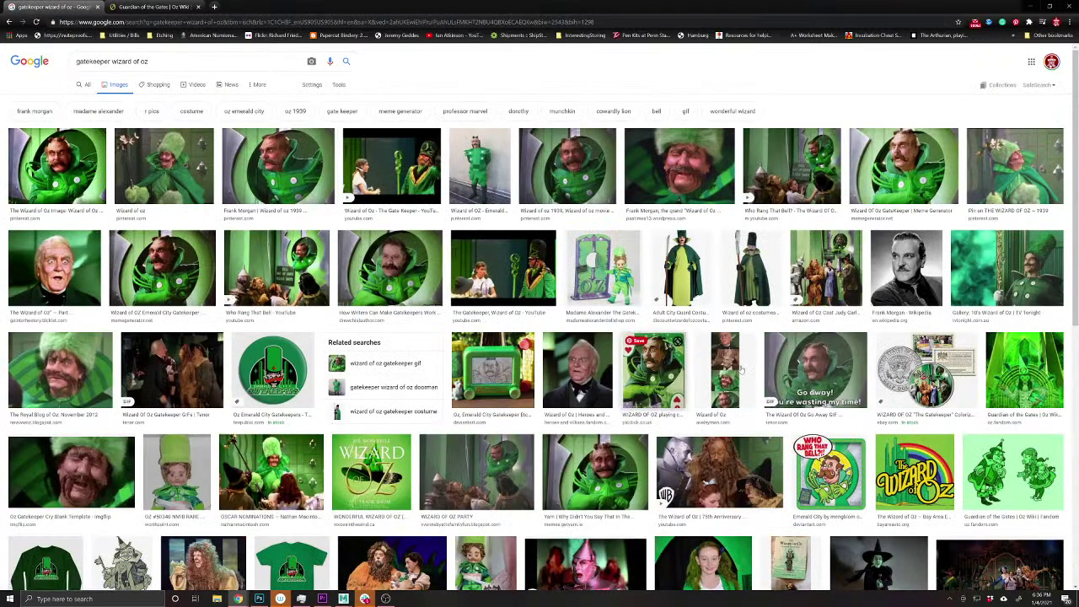
scroll(762, 387, down, 2)
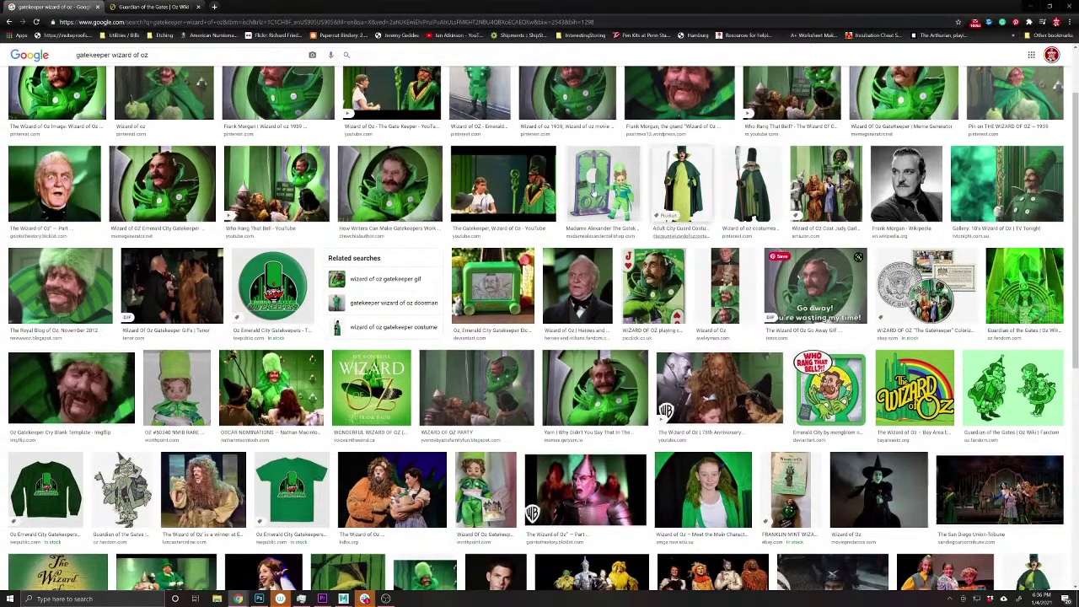
scroll(687, 190, up, 2)
- Limit the image results to Large size, look through them, and go back to the unfiltered results
click(337, 86)
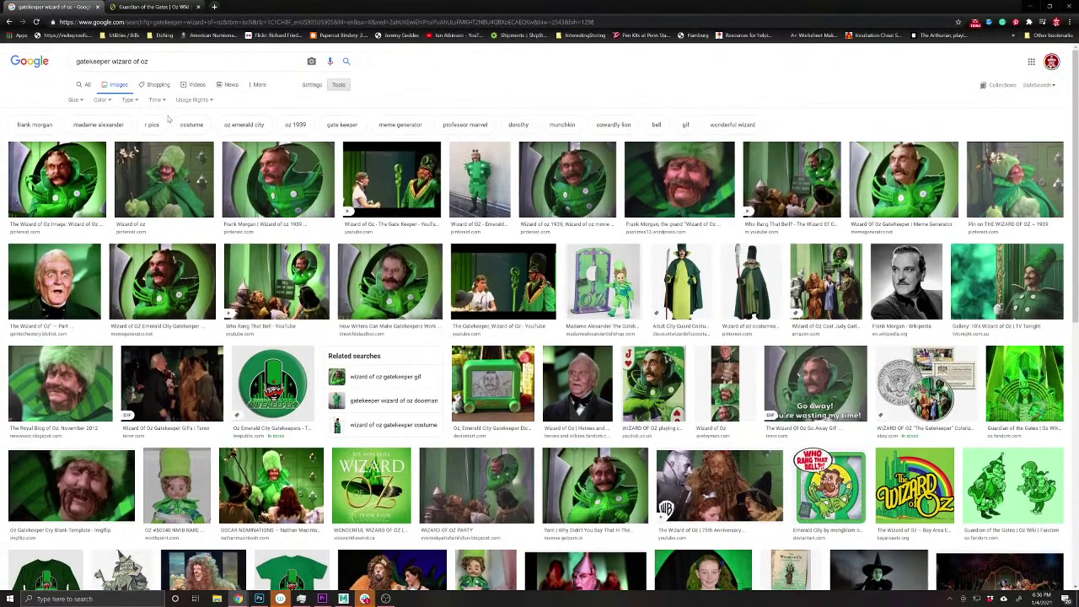
click(76, 102)
click(75, 126)
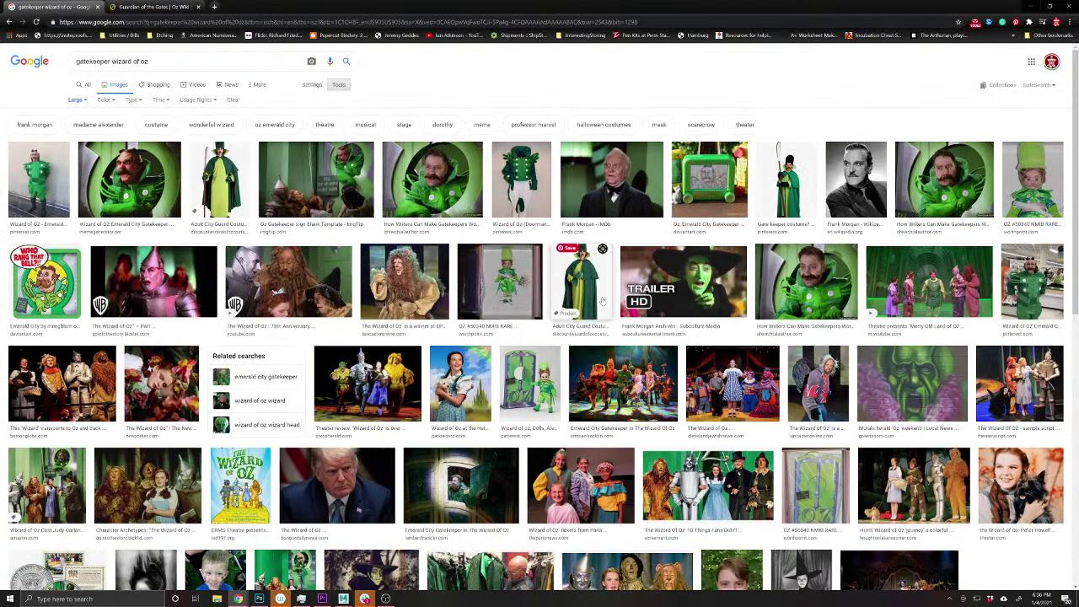
scroll(624, 354, down, 5)
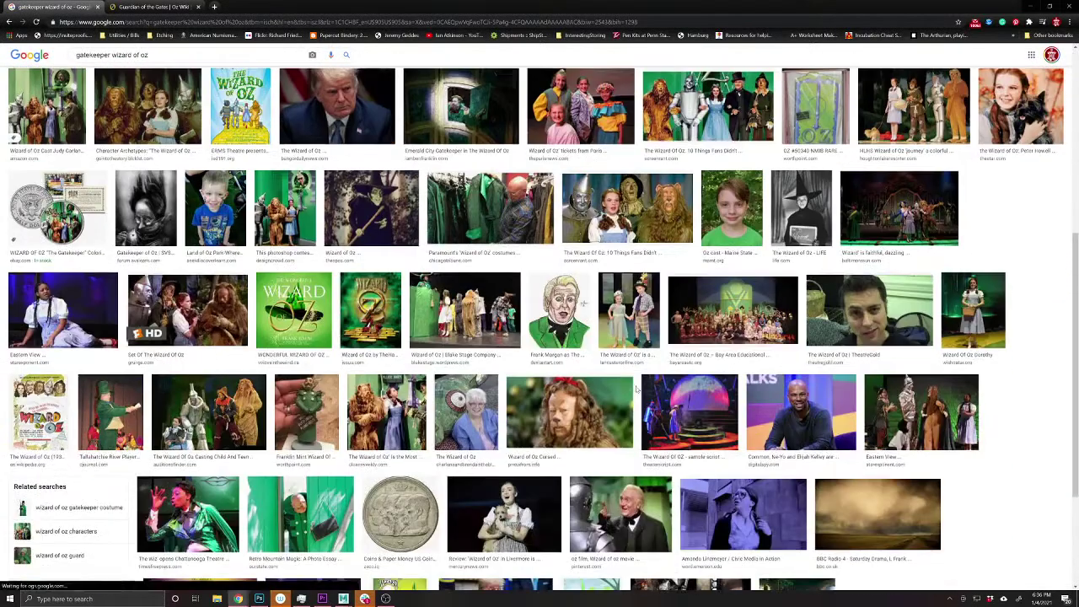
scroll(636, 388, down, 2)
scroll(590, 354, up, 7)
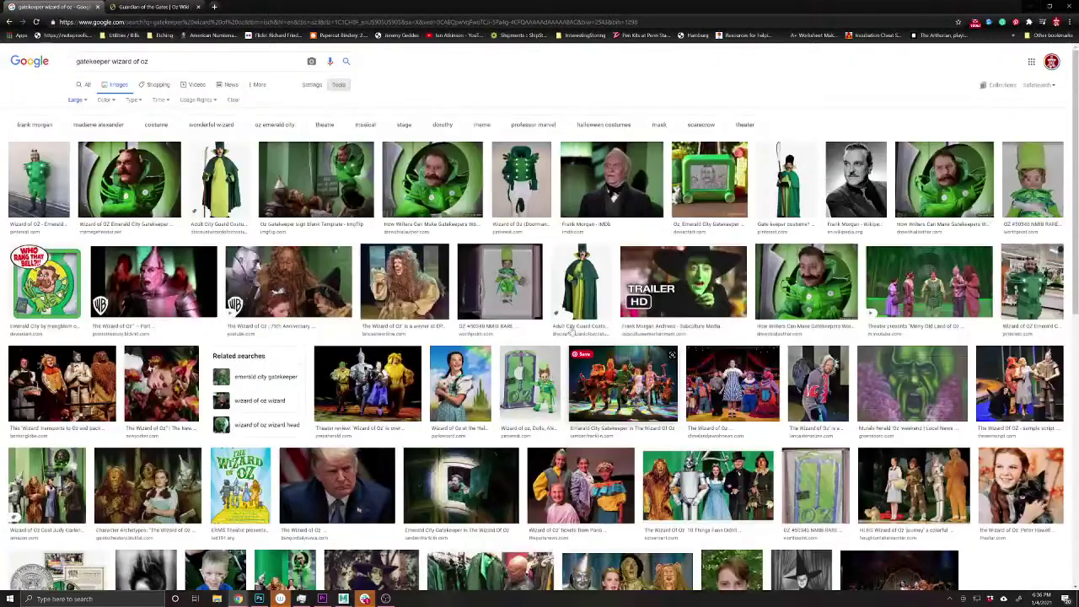
click(10, 22)
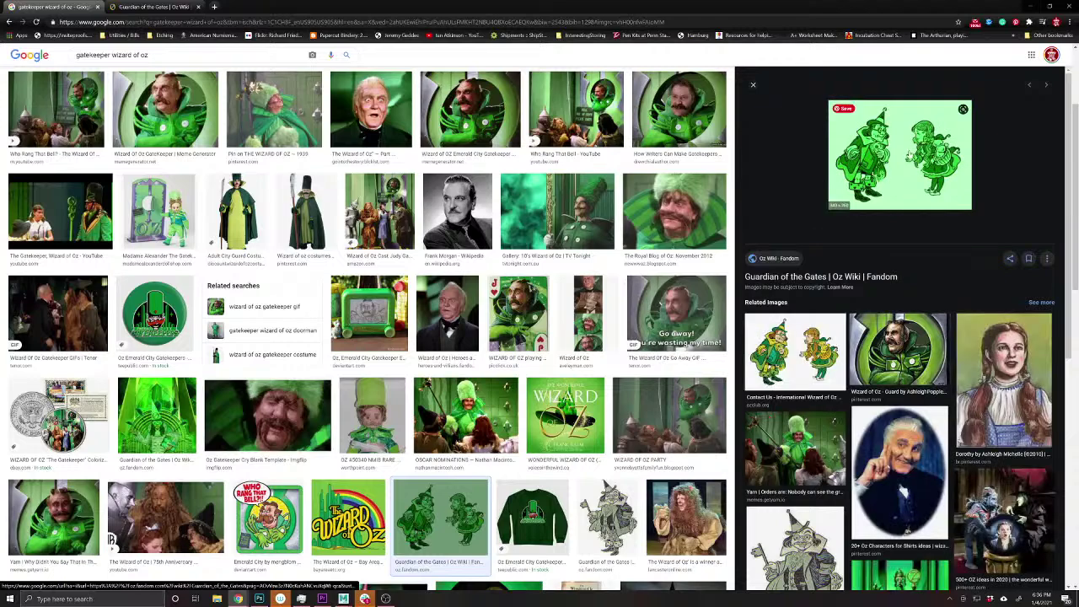
- Open the green two-figure Guardian result's source page and copy the key-holding Guardian drawing from the Oz Wiki page
click(907, 157)
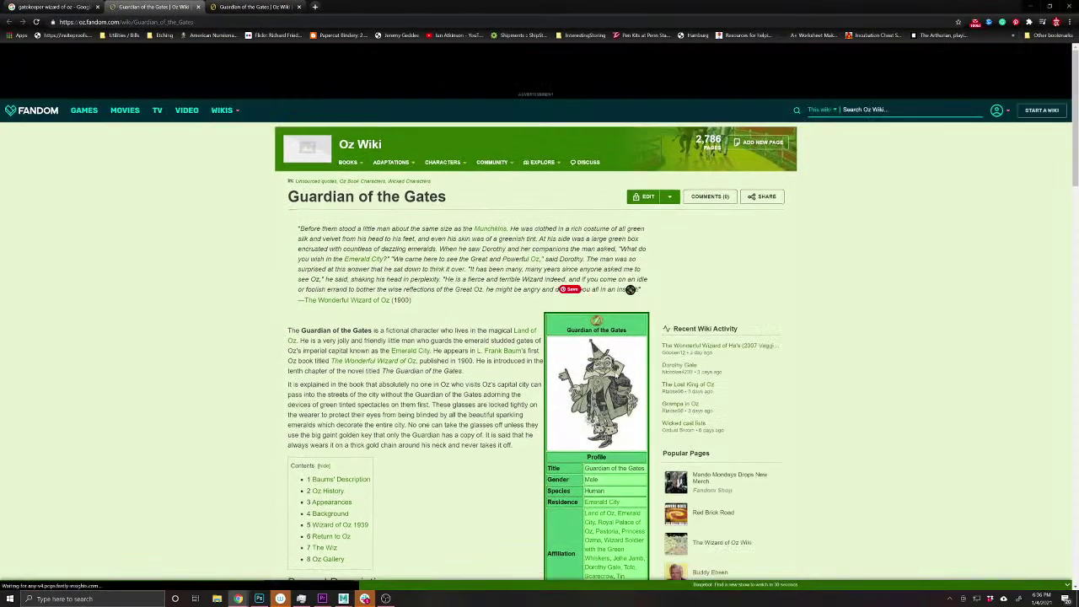
click(624, 335)
right_click(539, 308)
click(562, 336)
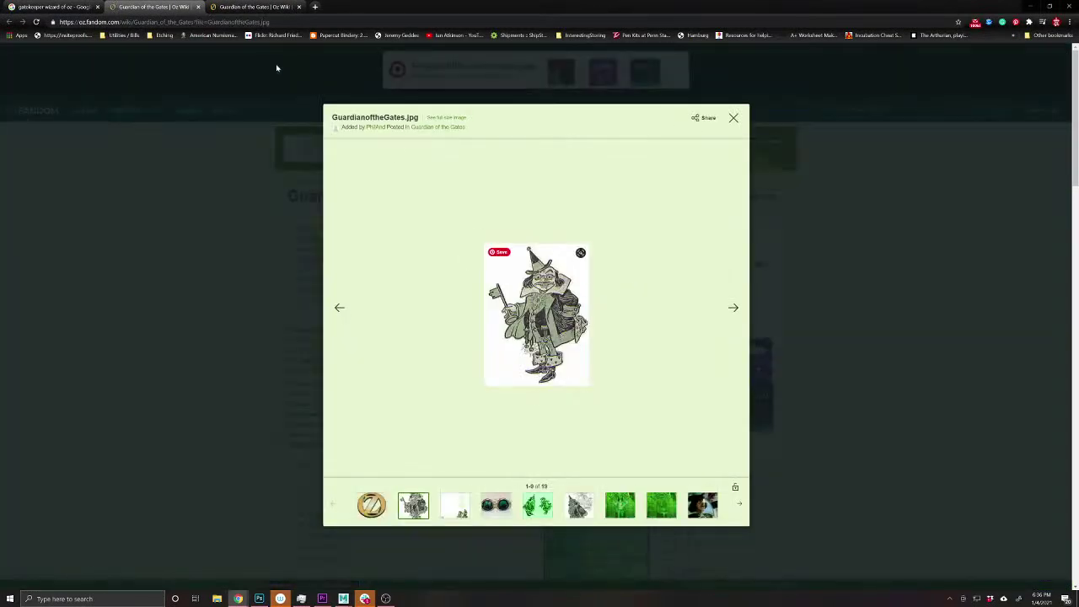
- Switch to Photoshop, paste the Guardian drawing into the GateKeeper card and enlarge it to cover most of the inner frame
click(258, 599)
key(ctrl+v)
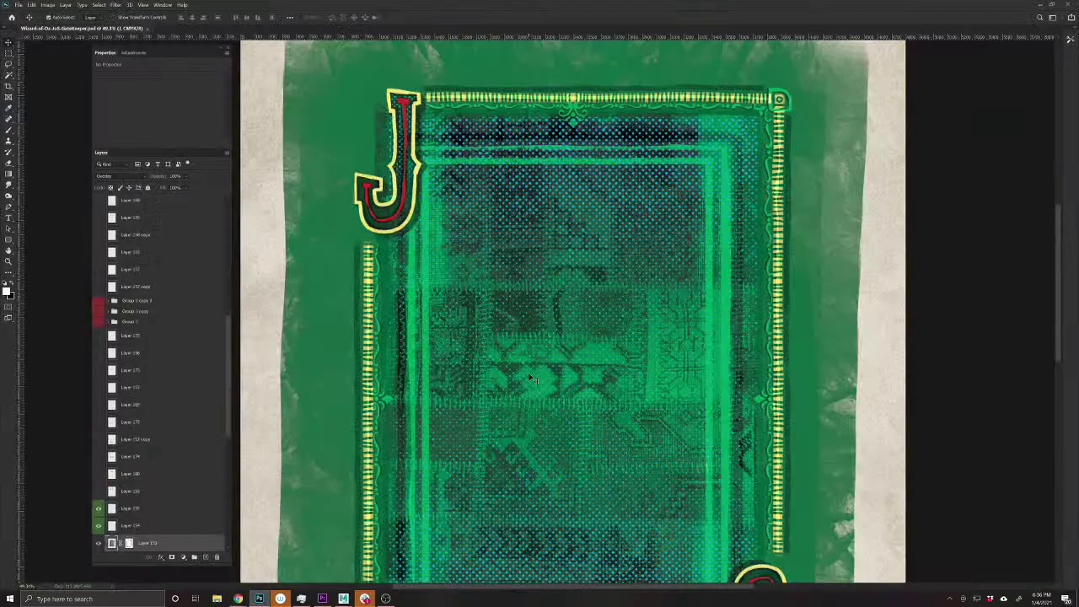
key(ctrl+t)
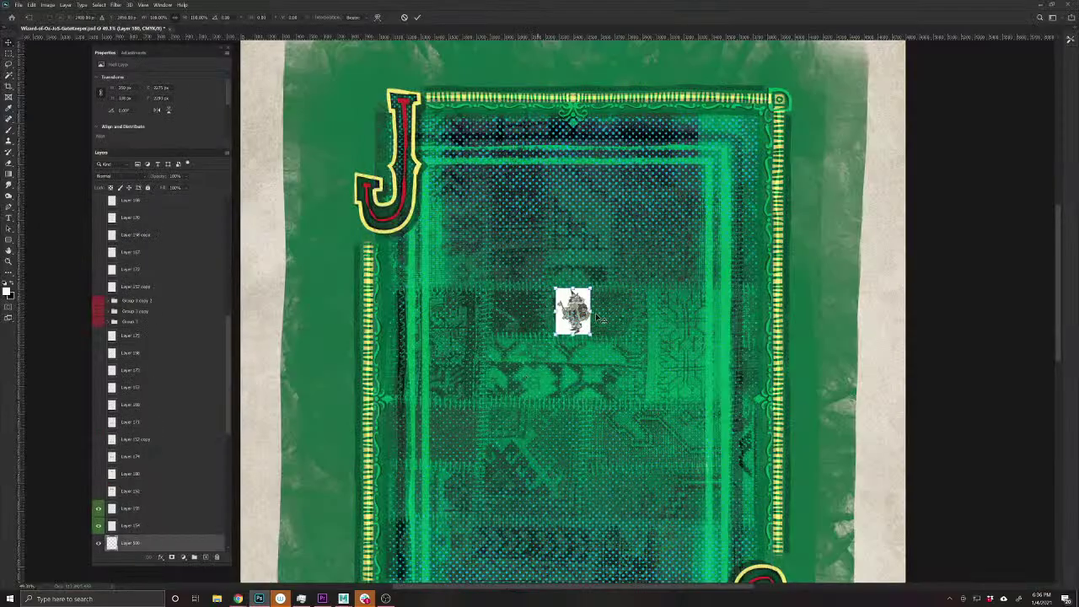
drag(590, 288, 750, 147)
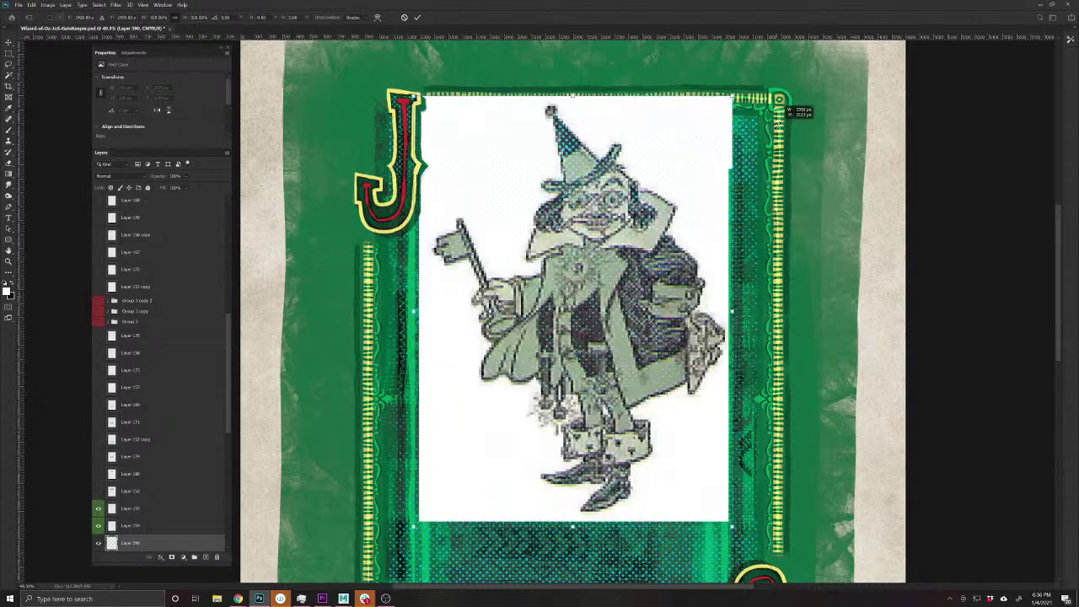
key(Return)
- Bring the Guardian drawing to the top of the layer stack and shrink it into the card's upper right corner
key(ctrl+shift+bracketright)
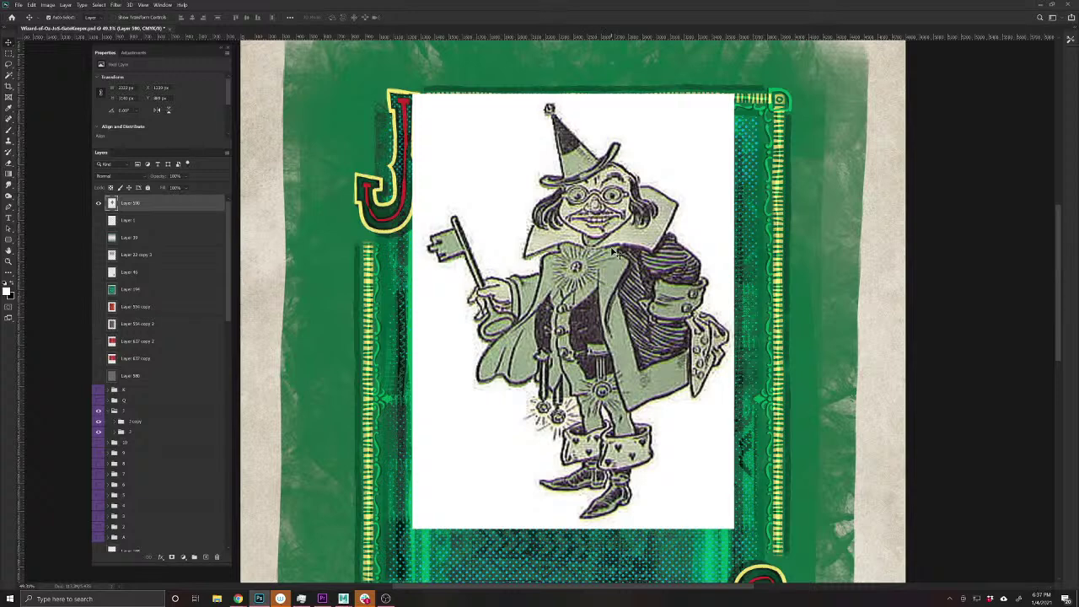
key(ctrl+t)
drag(414, 527, 611, 285)
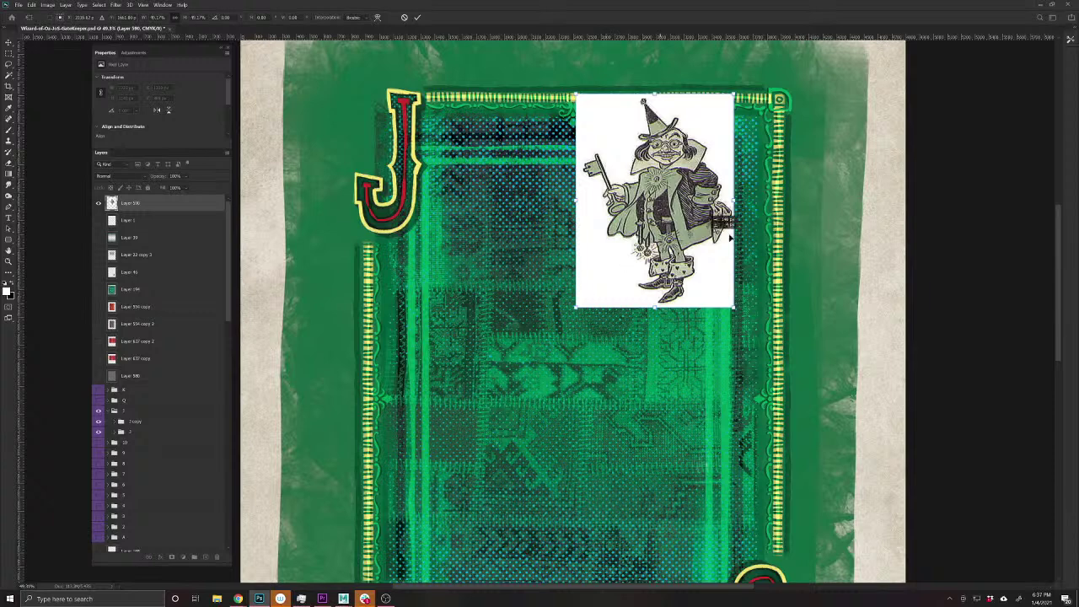
drag(611, 248, 771, 226)
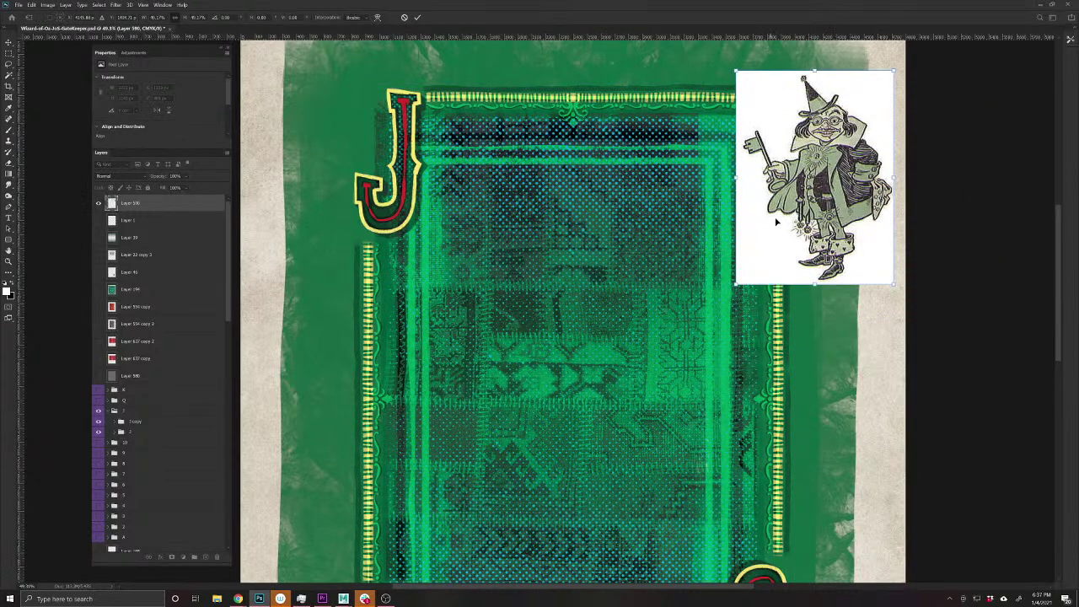
drag(736, 287, 783, 259)
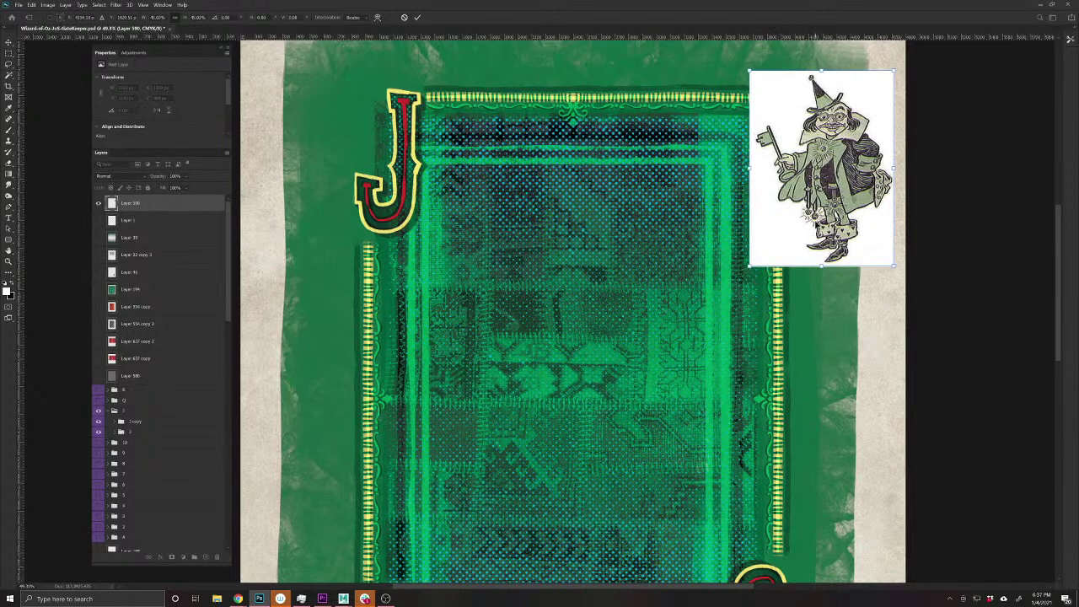
key(Return)
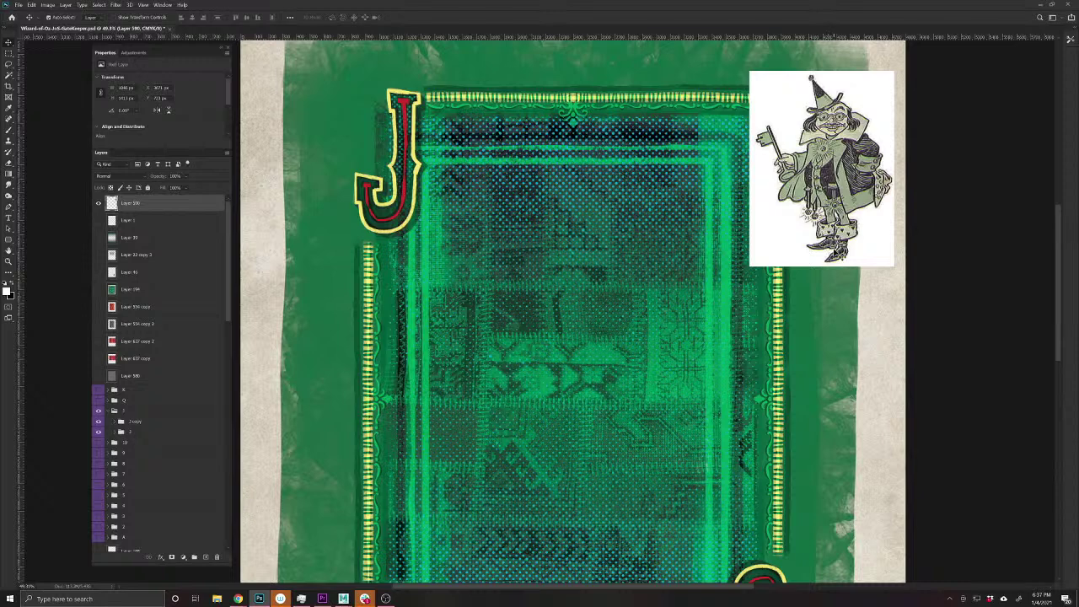
- Erase rectangular pieces of white background from the Guardian drawing's upper left, upper right and lower left corners
key(m)
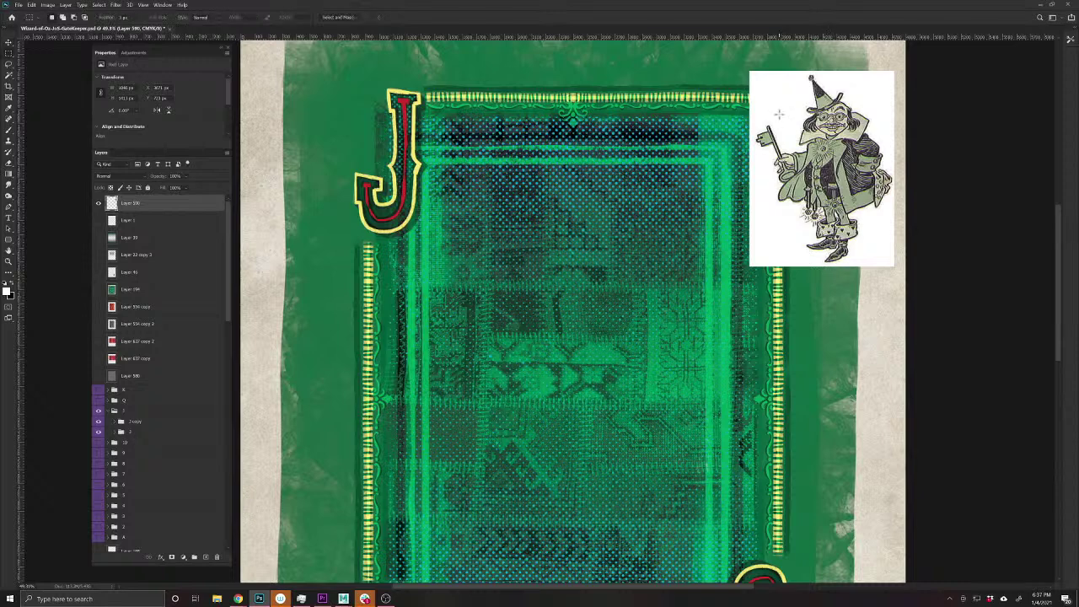
drag(729, 49, 796, 123)
key(Delete)
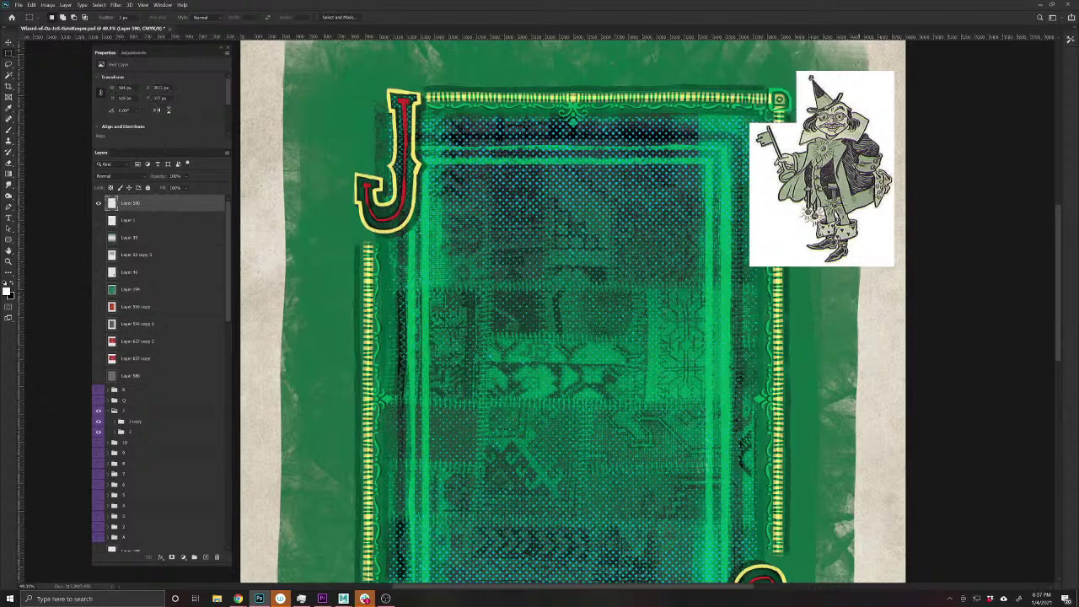
drag(853, 64, 923, 107)
key(Delete)
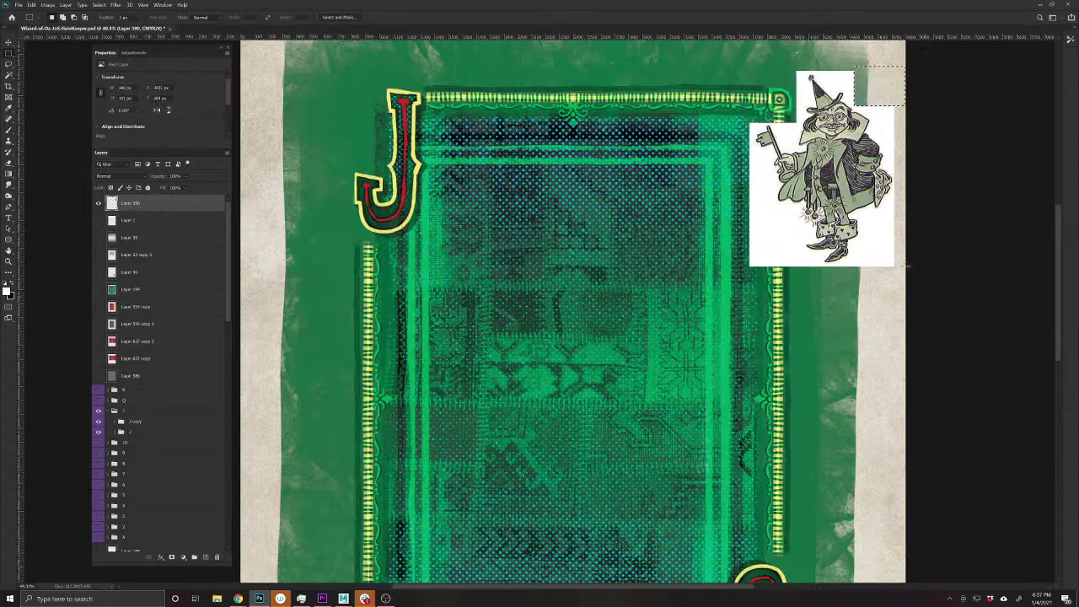
drag(799, 281, 739, 204)
key(Delete)
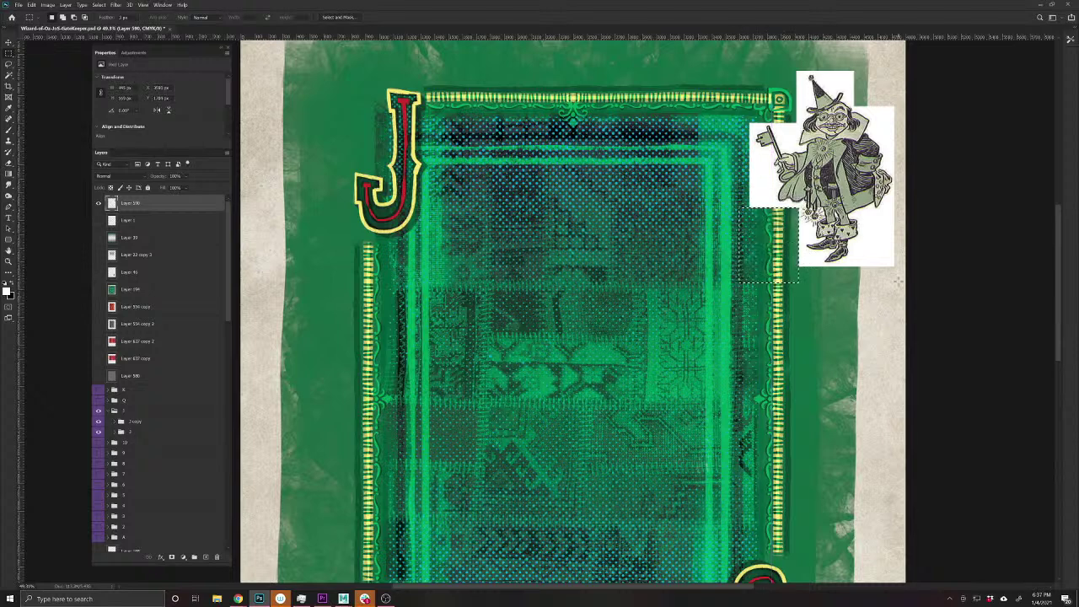
- Erase the white background at the drawing's lower right corner and the strip below the key, and clear the selection
key(ctrl+d)
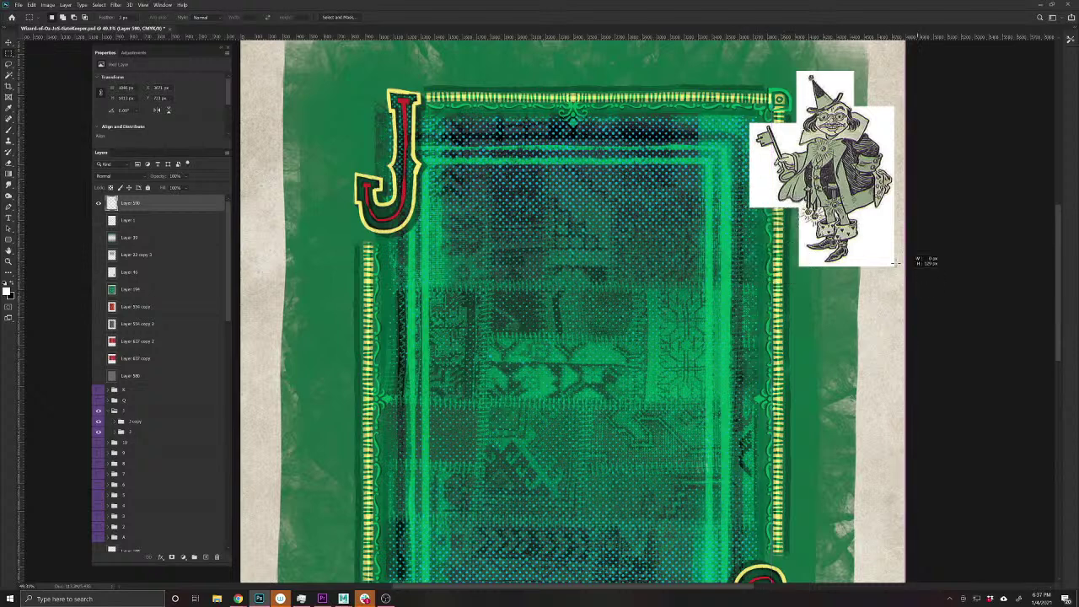
drag(862, 214, 861, 214)
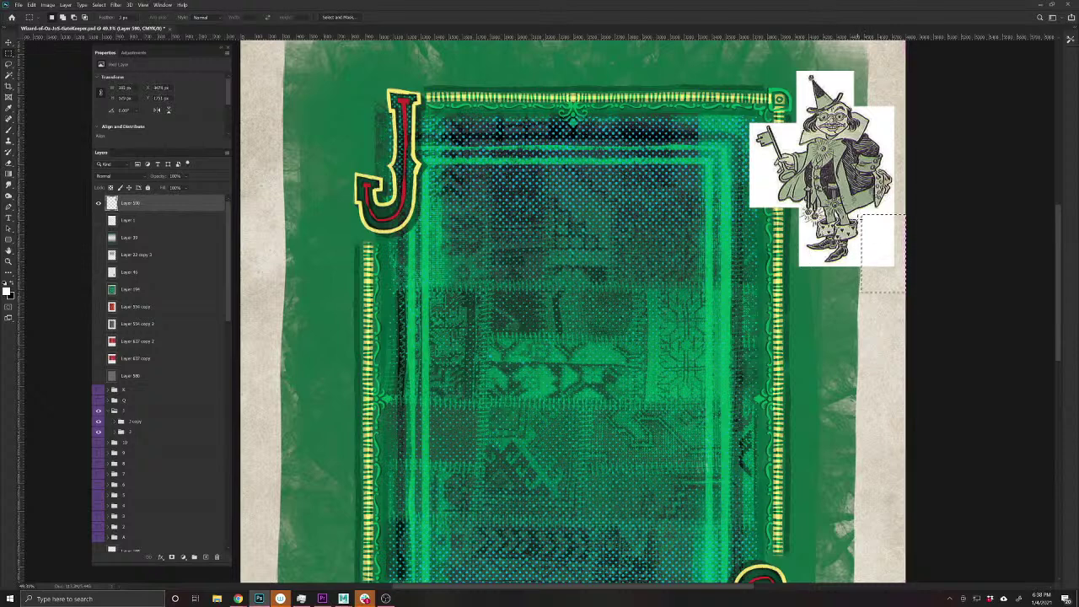
key(Delete)
drag(738, 150, 771, 222)
key(Delete)
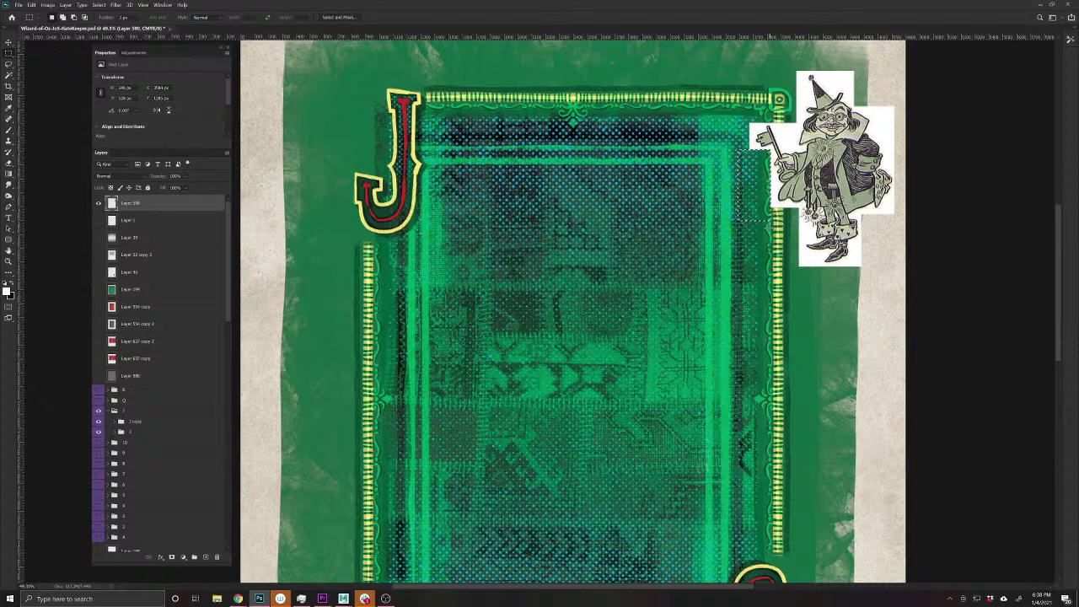
key(ctrl+d)
- Show Layer 1 with the blue card guide lines and move the Guardian drawing's layer beneath it
click(98, 220)
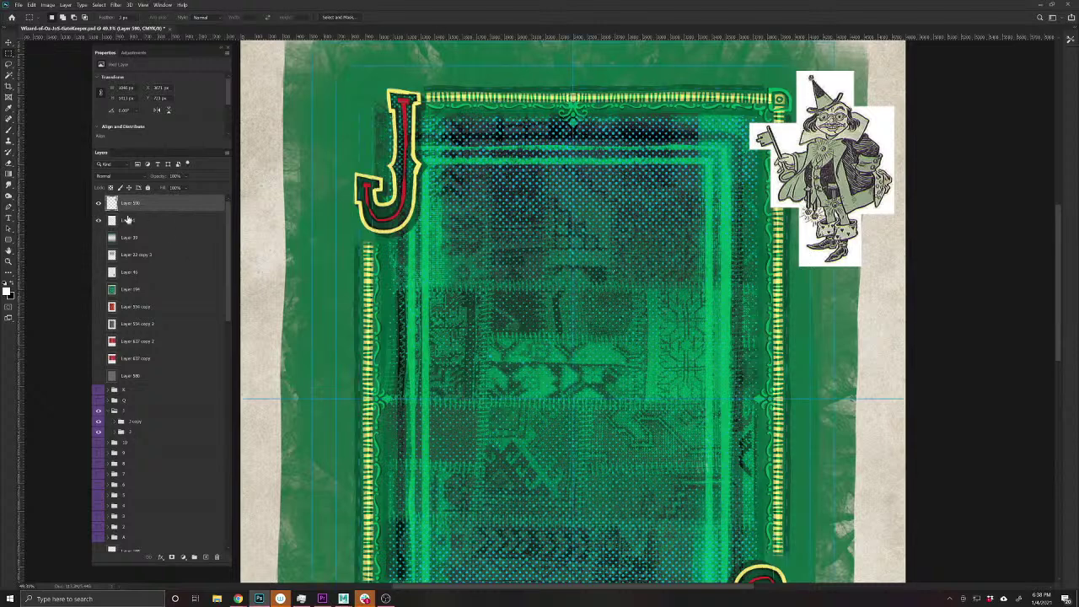
drag(149, 207, 157, 231)
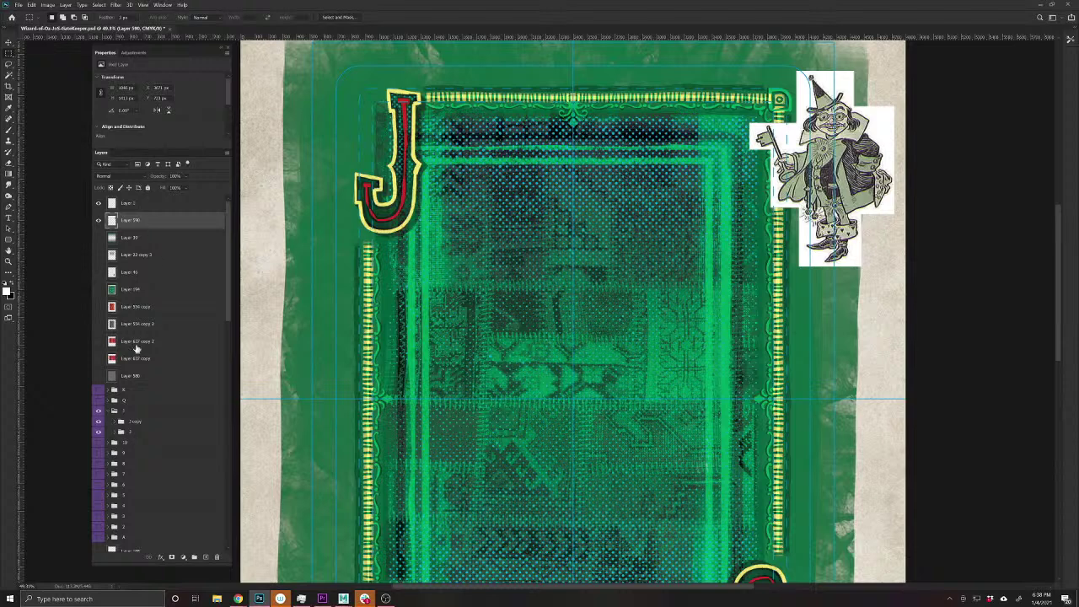
- Delete the K and Q card groups and all the number card groups from 10 down to A, keeping the J group
click(112, 379)
scroll(157, 367, down, 5)
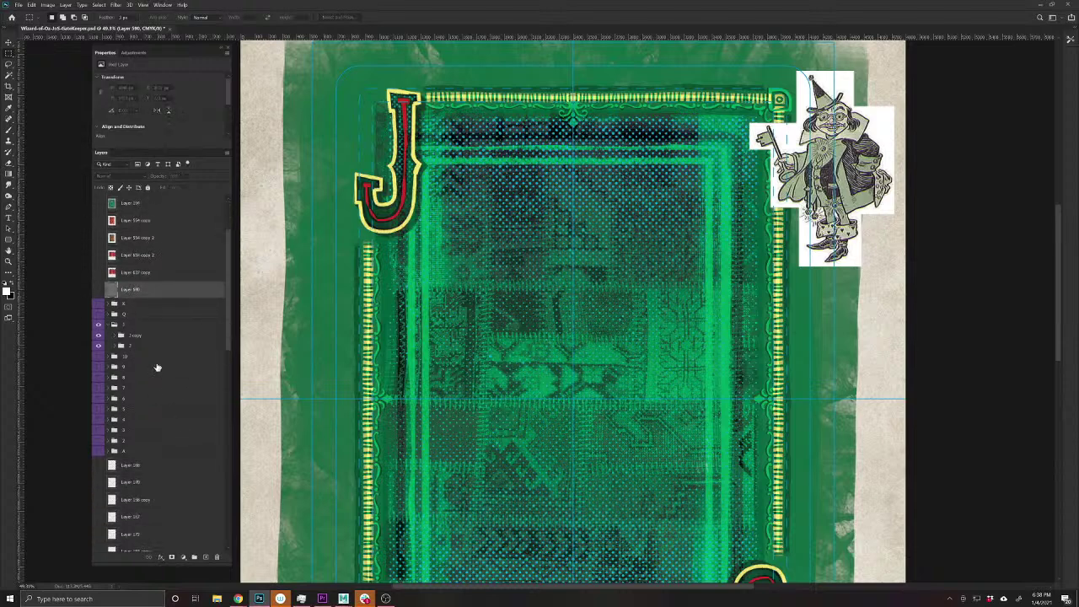
click(140, 304)
shift+click(167, 314)
drag(171, 315, 216, 556)
click(137, 338)
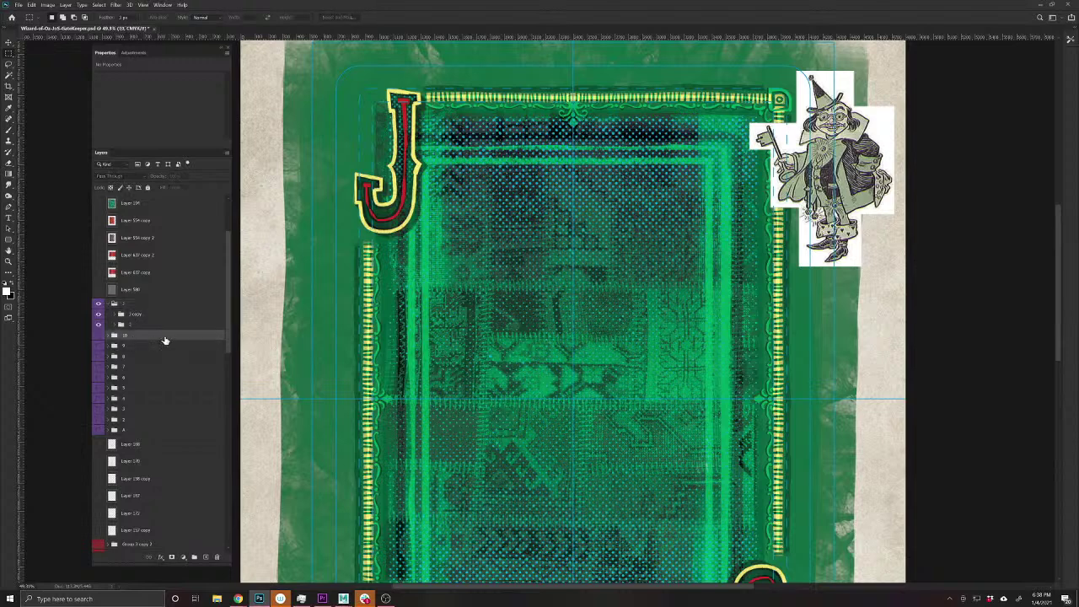
shift+click(185, 430)
drag(203, 436, 220, 558)
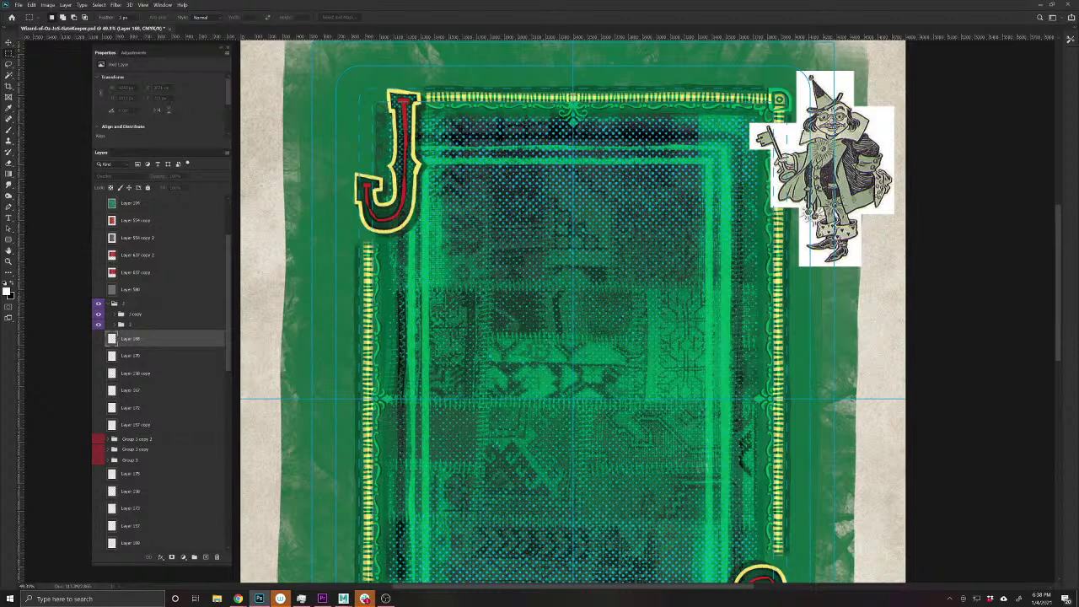
- Show the gray overlay layer above the J group and delete the four hidden layers directly above it
key(alt+Tab)
click(9, 130)
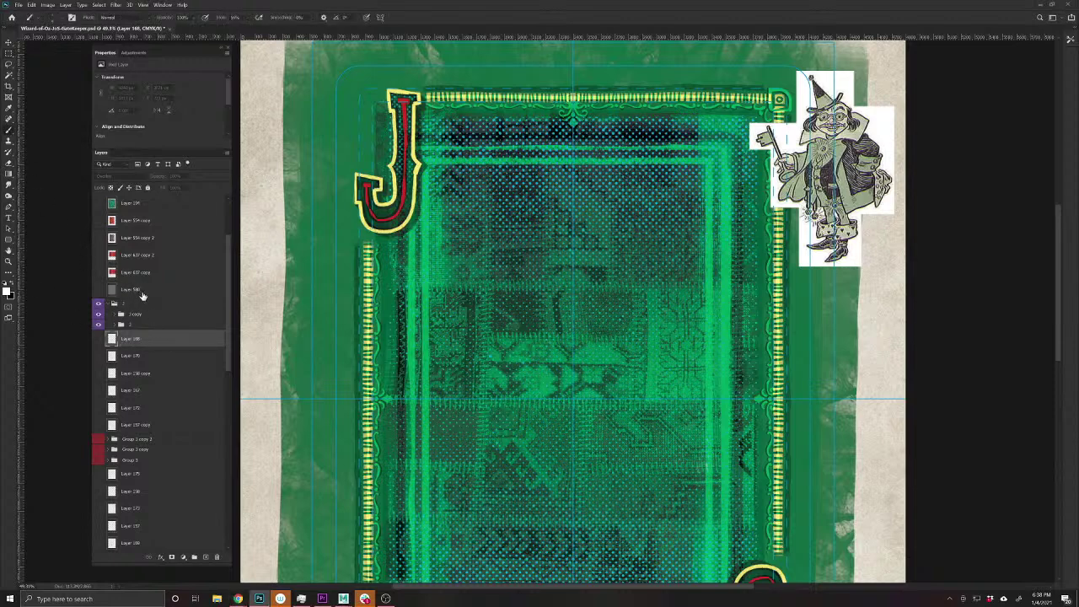
click(99, 290)
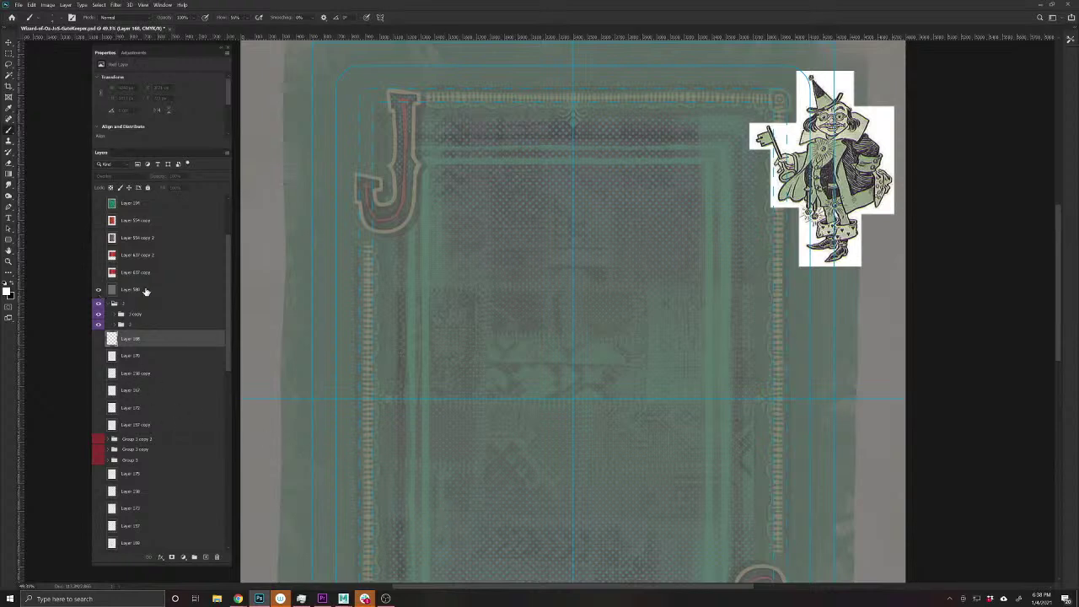
click(146, 291)
click(144, 275)
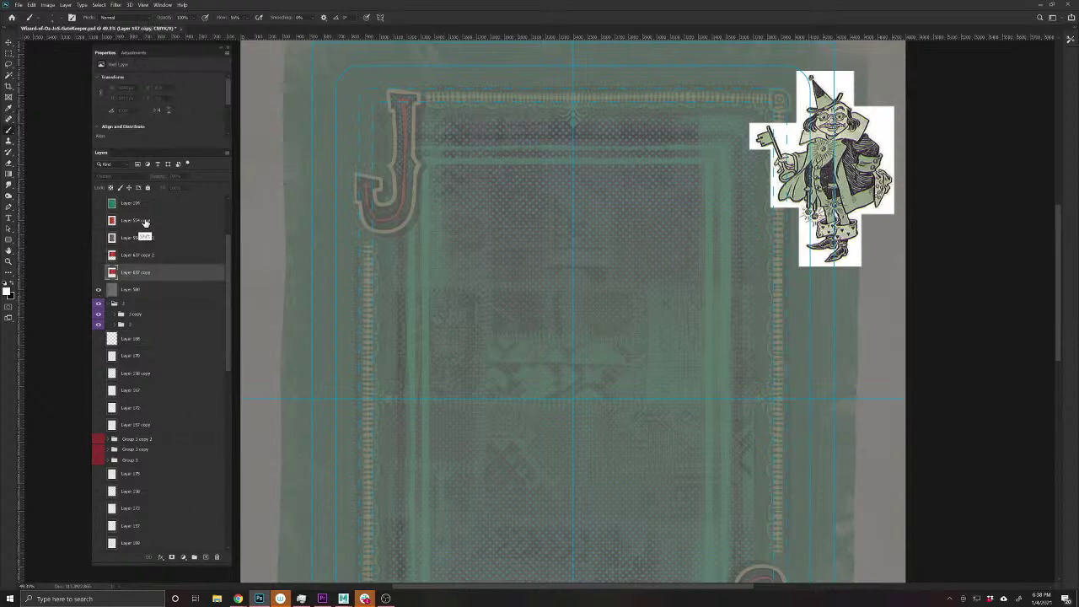
shift+click(145, 223)
drag(158, 276, 216, 557)
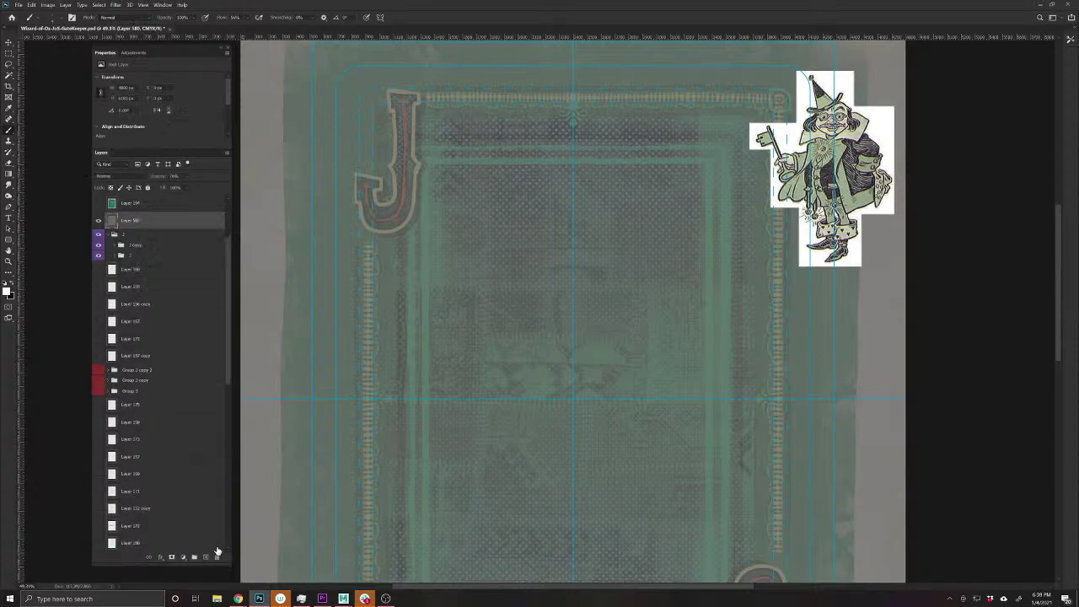
- Add a new layer above the gray overlay, test the brush on it, undo the test stroke and raise the flow to 100%
click(206, 558)
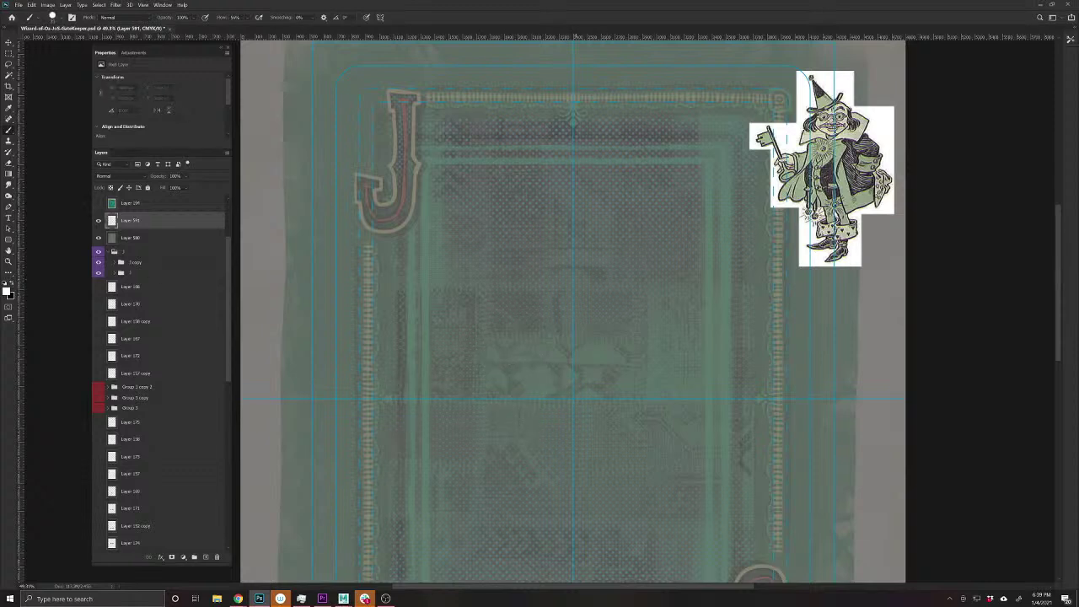
mouse_move(538, 349)
mouse_down()
mouse_move(481, 393)
mouse_move(488, 501)
mouse_move(299, 449)
mouse_up()
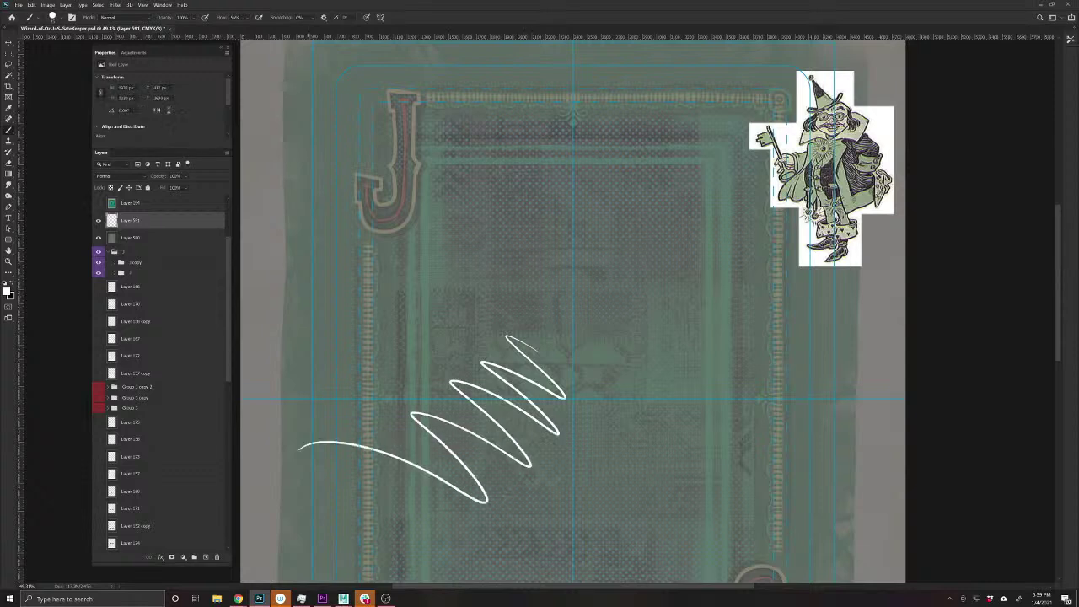
key(ctrl+z)
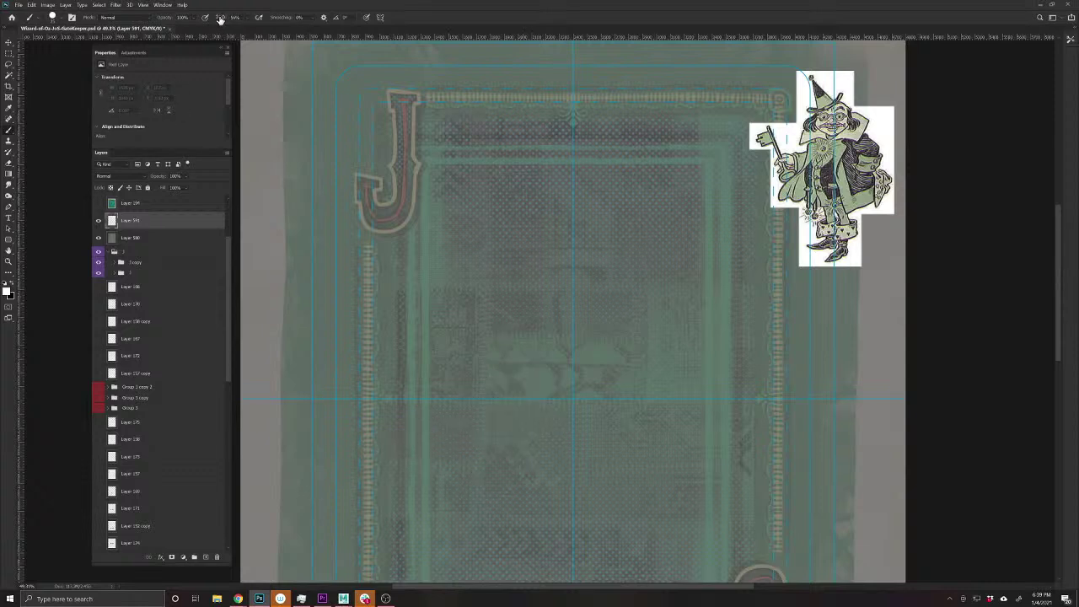
drag(224, 19, 392, 33)
- Sketch a round head with a curved center guideline, cheeks and chin in white on the upper part of the card
drag(602, 365, 585, 412)
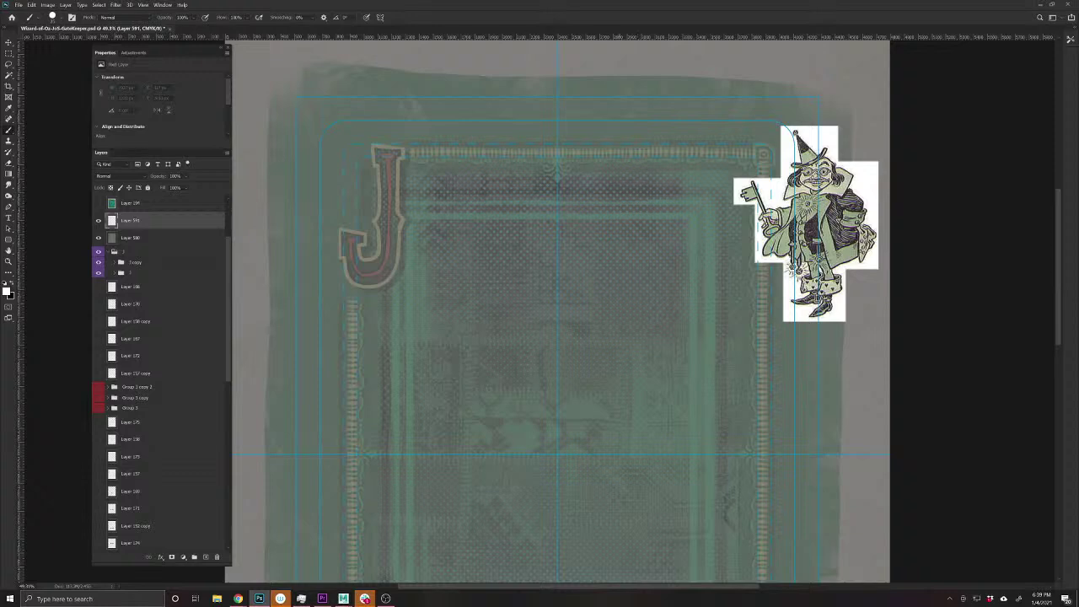
mouse_move(556, 194)
mouse_down()
mouse_move(620, 239)
mouse_move(516, 228)
mouse_move(560, 188)
mouse_move(618, 226)
mouse_move(599, 287)
mouse_up()
drag(624, 249, 605, 293)
drag(626, 256, 612, 287)
drag(618, 283, 593, 298)
mouse_move(521, 255)
mouse_down()
mouse_move(577, 290)
mouse_move(561, 292)
mouse_move(587, 253)
mouse_move(591, 278)
mouse_move(578, 291)
mouse_move(595, 295)
mouse_move(541, 295)
mouse_up()
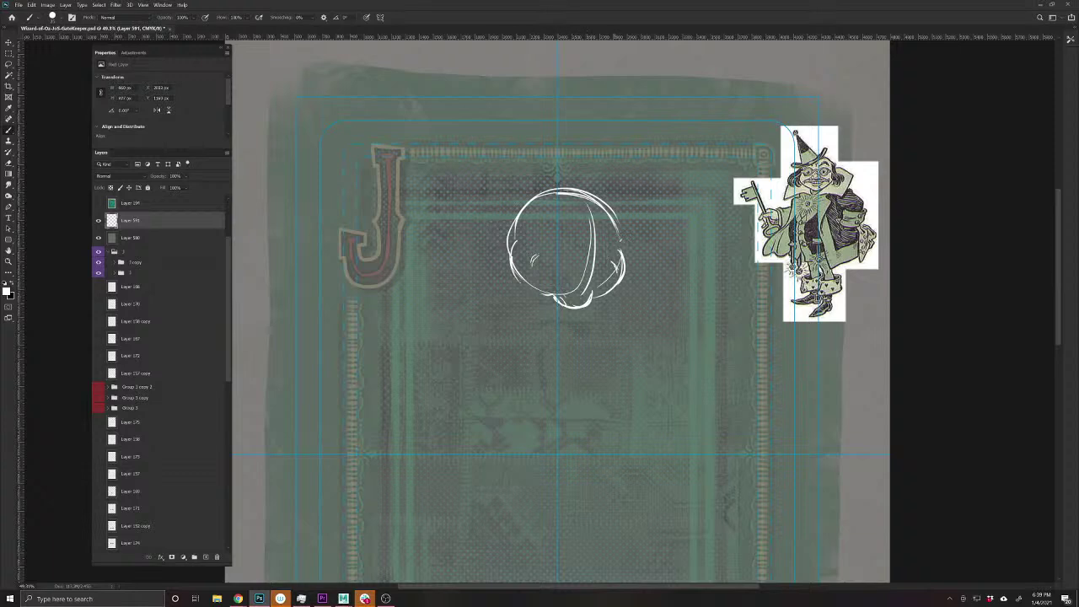
- Draw a wide smiling mouth and a rounded nose on the face
mouse_move(536, 263)
mouse_down()
mouse_move(612, 267)
mouse_move(564, 288)
mouse_move(553, 282)
mouse_move(587, 289)
mouse_move(604, 277)
mouse_up()
mouse_move(609, 272)
mouse_down()
mouse_move(590, 283)
mouse_move(538, 256)
mouse_up()
mouse_move(536, 257)
mouse_down()
mouse_move(591, 271)
mouse_move(596, 248)
mouse_move(604, 260)
mouse_up()
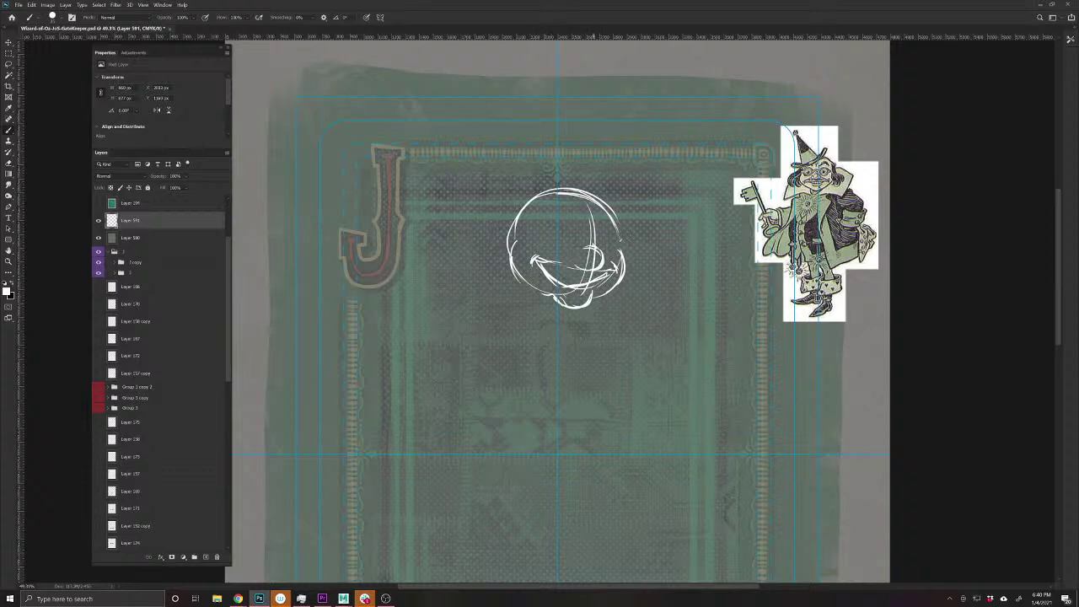
- Draw round glasses with side arms and pupils over the eyes, and add teeth to the smile
mouse_move(575, 221)
mouse_down()
mouse_move(584, 249)
mouse_move(544, 253)
mouse_move(541, 237)
mouse_move(585, 249)
mouse_move(542, 230)
mouse_move(582, 228)
mouse_move(597, 248)
mouse_move(602, 224)
mouse_move(629, 258)
mouse_move(597, 239)
mouse_move(625, 229)
mouse_move(615, 265)
mouse_move(527, 228)
mouse_move(542, 240)
mouse_up()
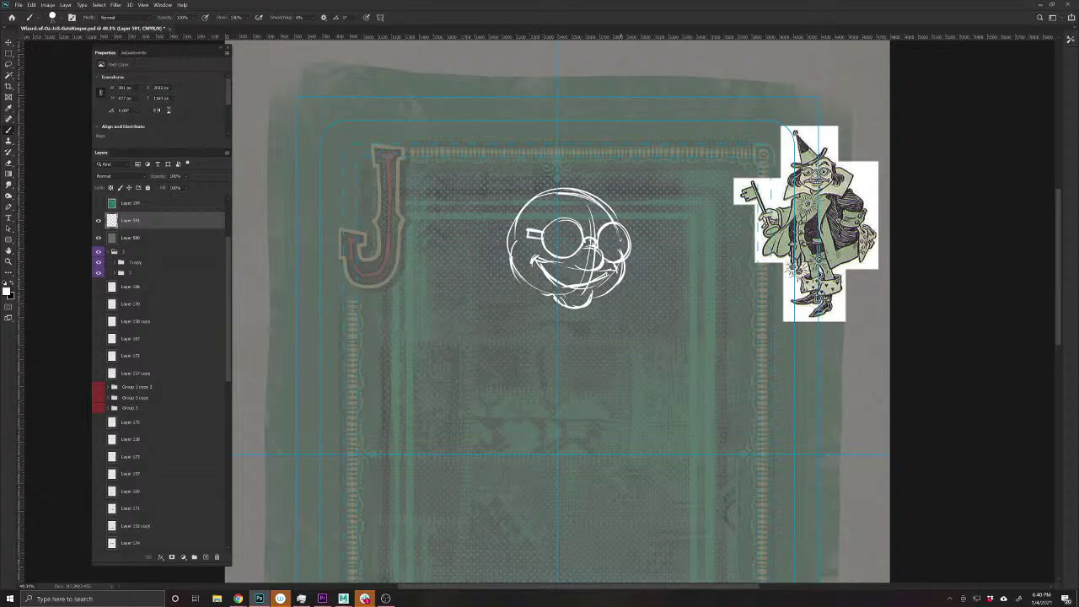
mouse_move(631, 241)
mouse_down()
mouse_move(622, 254)
mouse_move(620, 240)
mouse_up()
mouse_move(607, 237)
mouse_down()
mouse_move(608, 255)
mouse_move(621, 253)
mouse_up()
mouse_move(604, 231)
mouse_down()
mouse_move(617, 233)
mouse_move(576, 229)
mouse_move(557, 246)
mouse_move(575, 238)
mouse_up()
mouse_move(574, 234)
mouse_down()
mouse_move(569, 248)
mouse_move(559, 243)
mouse_move(604, 249)
mouse_move(568, 238)
mouse_move(611, 240)
mouse_up()
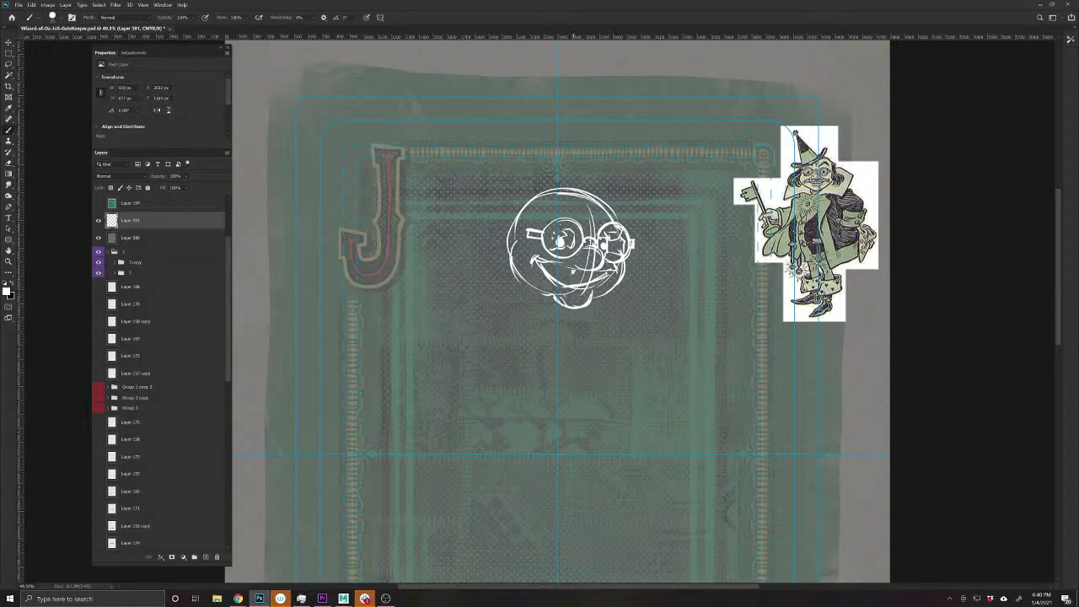
mouse_move(548, 271)
mouse_down()
mouse_move(541, 261)
mouse_move(547, 271)
mouse_move(603, 273)
mouse_move(575, 267)
mouse_up()
- Sketch curling locks of hair hanging down on both sides of the face
mouse_move(614, 221)
mouse_down()
mouse_move(632, 222)
mouse_move(634, 264)
mouse_move(657, 289)
mouse_up()
mouse_move(621, 226)
mouse_down()
mouse_move(656, 288)
mouse_move(645, 297)
mouse_up()
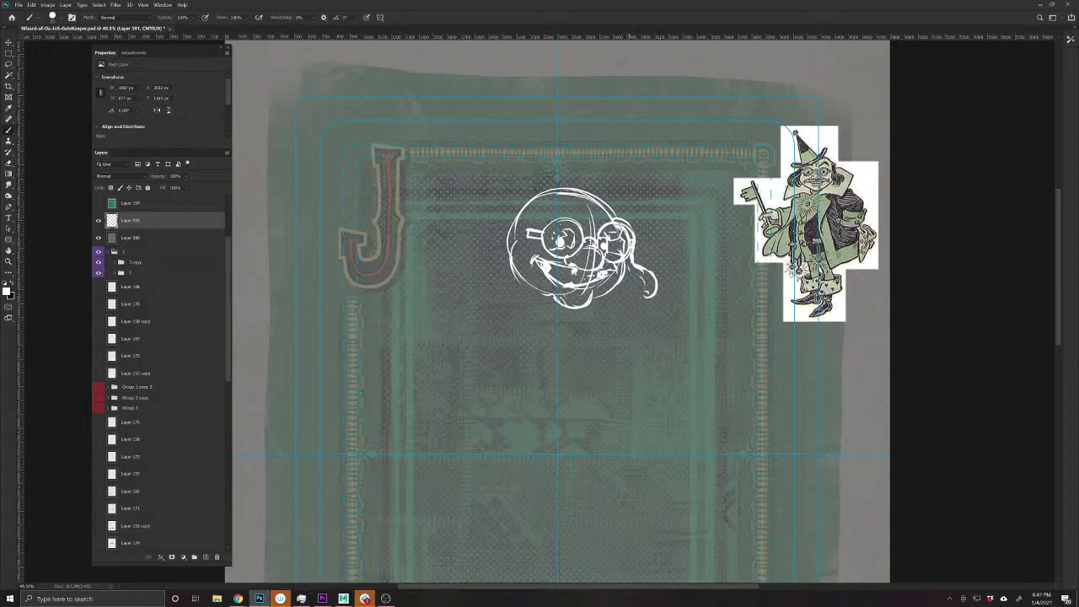
mouse_move(628, 260)
mouse_down()
mouse_move(645, 302)
mouse_move(629, 300)
mouse_up()
drag(528, 228, 504, 248)
mouse_move(511, 234)
mouse_down()
mouse_move(493, 281)
mouse_move(509, 287)
mouse_move(494, 288)
mouse_up()
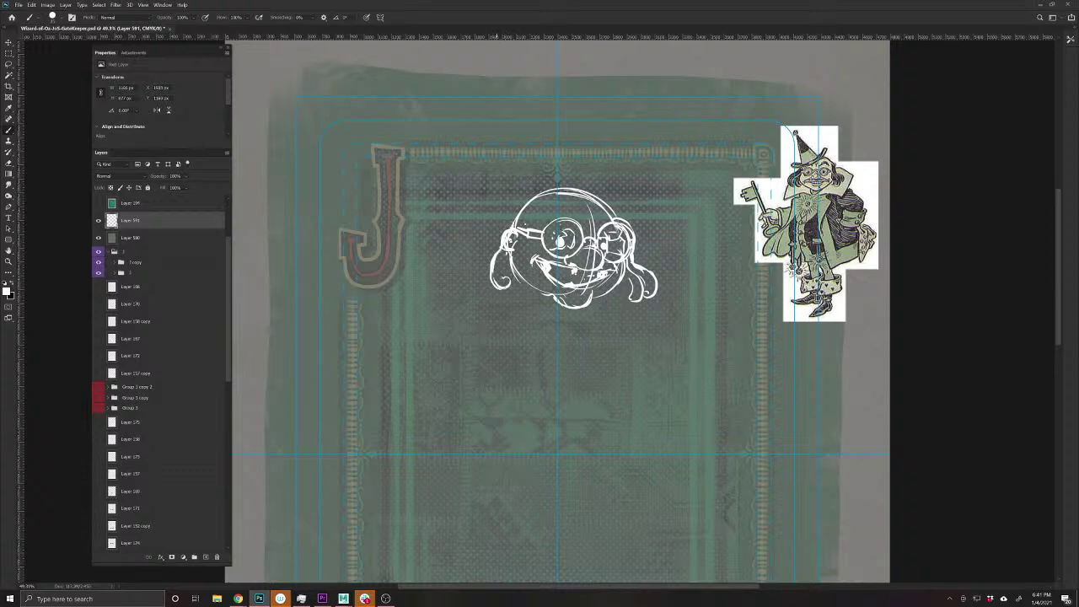
- Draw the curved hat brim across the forehead with upturned ends on both sides
mouse_move(521, 207)
mouse_down()
mouse_move(477, 238)
mouse_move(510, 211)
mouse_up()
key(e)
key(b)
mouse_move(563, 211)
mouse_down()
mouse_move(530, 177)
mouse_move(521, 189)
mouse_move(524, 176)
mouse_move(630, 204)
mouse_up()
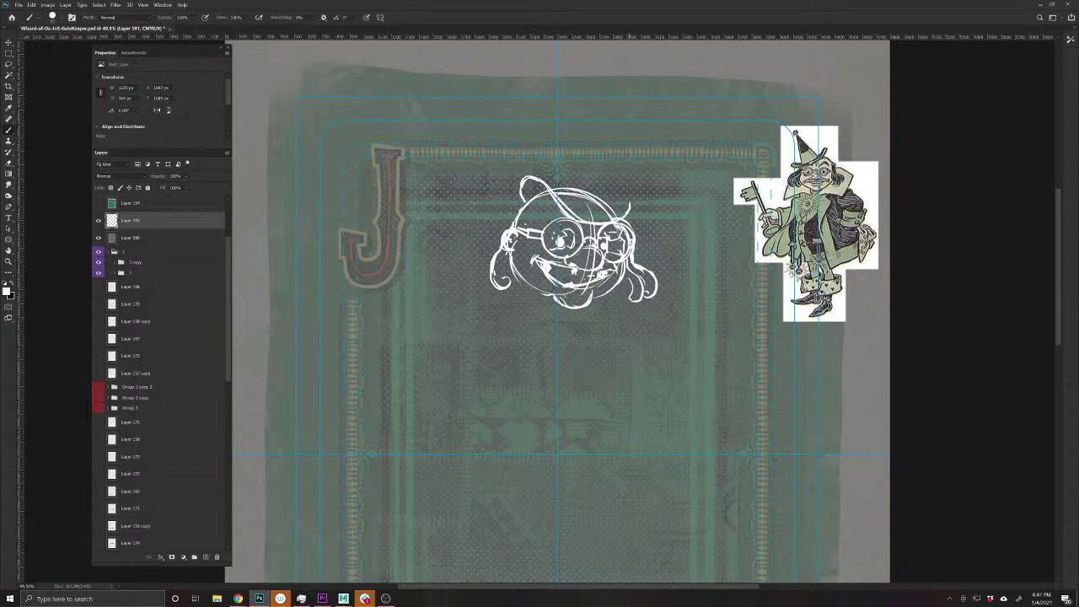
- Draw the tall pointed cone of the hat with a band at its base, erasing stray lines while refining it
drag(585, 342, 621, 424)
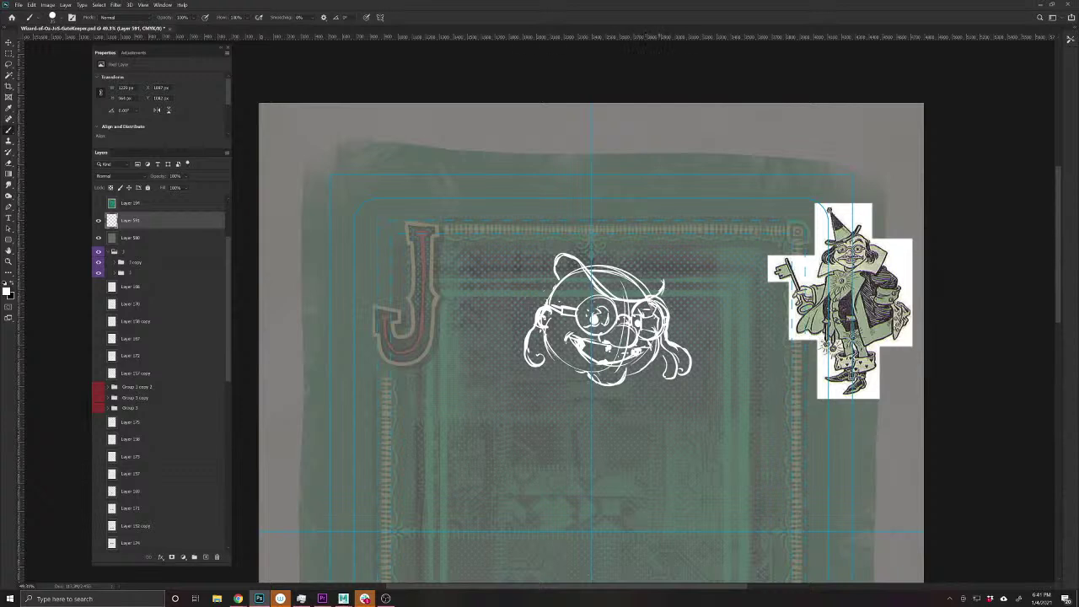
mouse_move(642, 288)
mouse_down()
mouse_move(647, 257)
mouse_move(605, 274)
mouse_move(620, 282)
mouse_move(589, 252)
mouse_move(646, 263)
mouse_move(587, 245)
mouse_move(622, 213)
mouse_move(646, 260)
mouse_move(639, 216)
mouse_move(637, 231)
mouse_move(597, 239)
mouse_move(637, 246)
mouse_move(595, 246)
mouse_move(638, 204)
mouse_up()
key(e)
key(b)
mouse_move(638, 246)
mouse_down()
mouse_move(637, 270)
mouse_move(649, 217)
mouse_move(614, 226)
mouse_move(640, 245)
mouse_move(602, 236)
mouse_move(653, 214)
mouse_move(594, 247)
mouse_move(652, 215)
mouse_move(635, 269)
mouse_up()
key(e)
key(b)
mouse_move(635, 269)
mouse_down()
mouse_move(658, 216)
mouse_move(637, 275)
mouse_up()
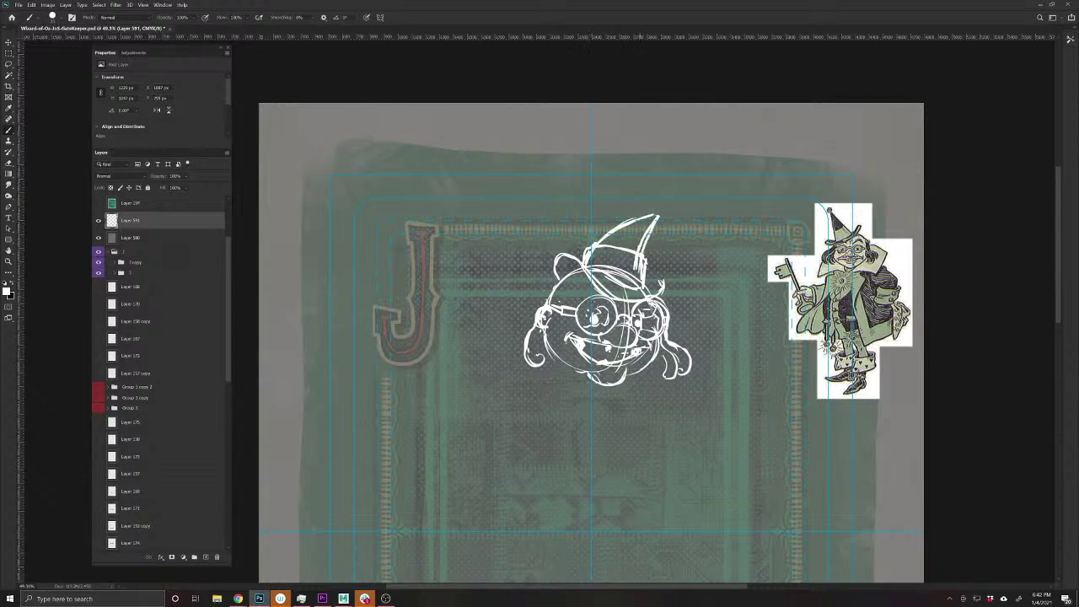
- Add a round ball to the hat's tip and refine the rolled ends and lower edge of the brim
mouse_move(654, 219)
mouse_down()
mouse_move(643, 246)
mouse_move(658, 203)
mouse_move(671, 212)
mouse_up()
mouse_move(658, 276)
mouse_down()
mouse_move(660, 292)
mouse_move(585, 271)
mouse_move(560, 282)
mouse_move(591, 289)
mouse_move(549, 279)
mouse_move(571, 276)
mouse_up()
drag(566, 280, 555, 300)
- Erase the old lock of hair left of the face and redraw it as fuller, layered strands
mouse_move(573, 286)
mouse_down()
mouse_move(543, 308)
mouse_move(542, 348)
mouse_move(526, 341)
mouse_move(528, 364)
mouse_up()
key(e)
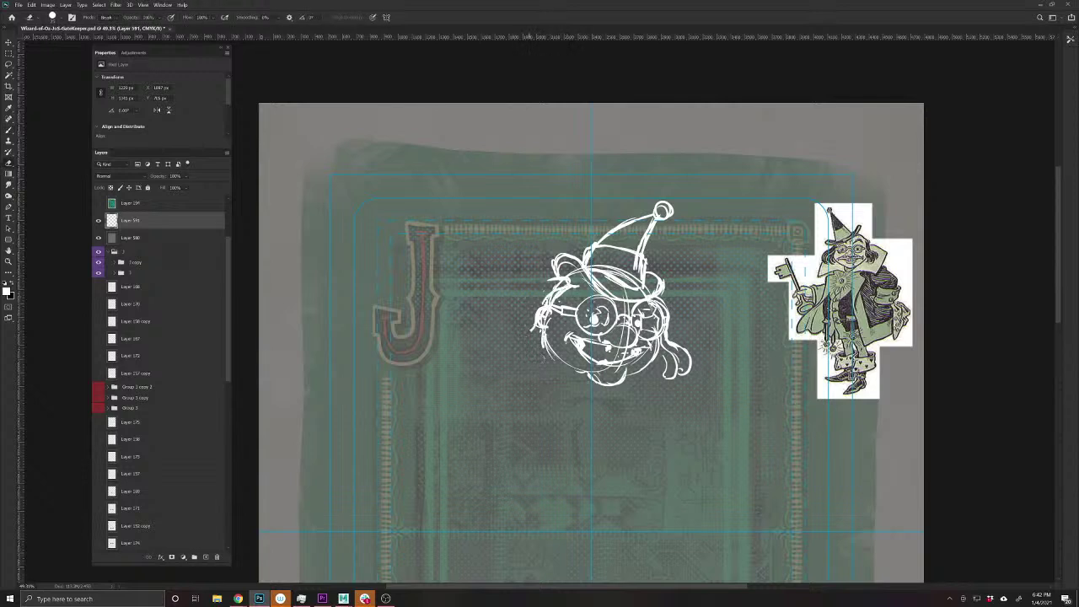
mouse_move(536, 322)
mouse_down()
mouse_move(549, 298)
mouse_move(536, 327)
mouse_up()
key(b)
mouse_move(569, 289)
mouse_down()
mouse_move(543, 317)
mouse_move(540, 361)
mouse_move(556, 344)
mouse_move(555, 356)
mouse_up()
mouse_move(558, 282)
mouse_down()
mouse_move(509, 307)
mouse_move(502, 345)
mouse_move(538, 345)
mouse_move(521, 308)
mouse_move(533, 346)
mouse_up()
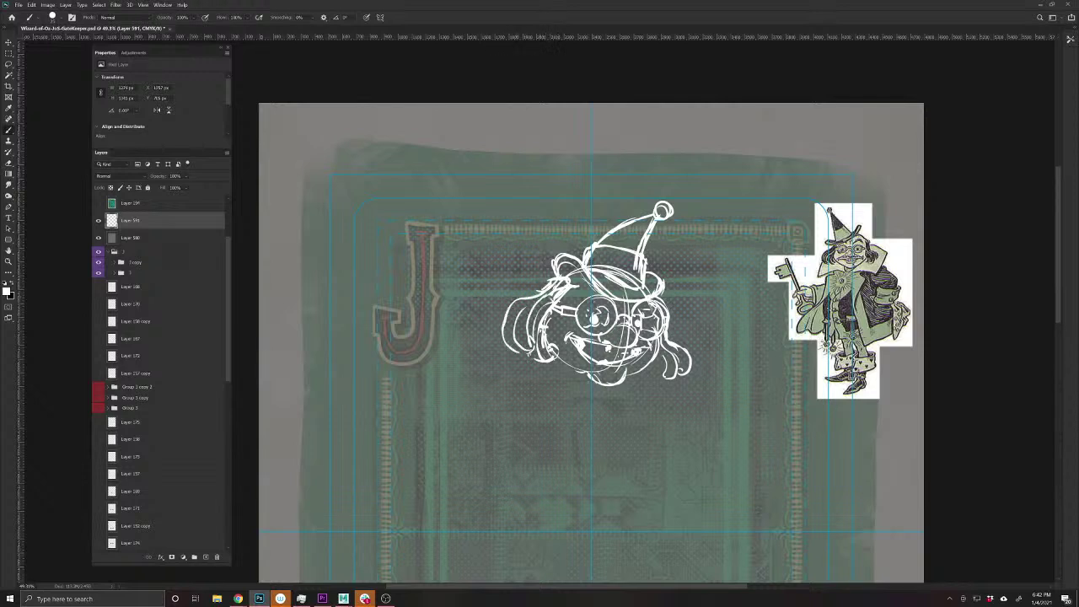
- Save the file, duplicate the sketch layer, hide the original and erase the glasses and nose from the copy
key(ctrl+s)
key(ctrl+j)
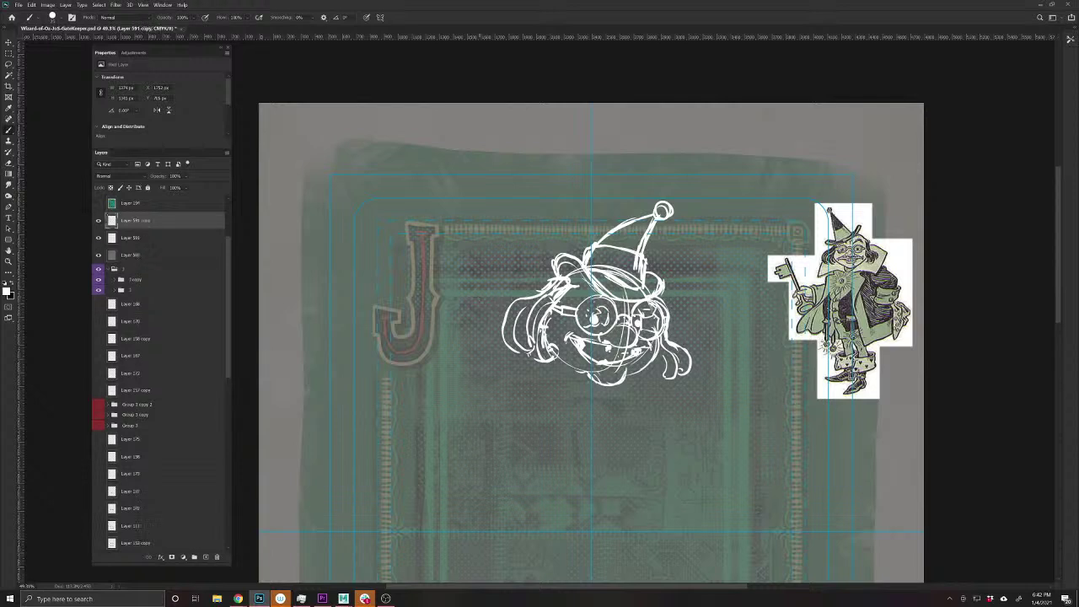
click(98, 238)
key(e)
mouse_move(583, 297)
mouse_down()
mouse_move(614, 297)
mouse_move(613, 329)
mouse_move(590, 335)
mouse_move(580, 305)
mouse_move(559, 309)
mouse_up()
mouse_move(630, 314)
mouse_down()
mouse_move(644, 304)
mouse_move(659, 339)
mouse_move(632, 303)
mouse_move(655, 324)
mouse_move(637, 327)
mouse_up()
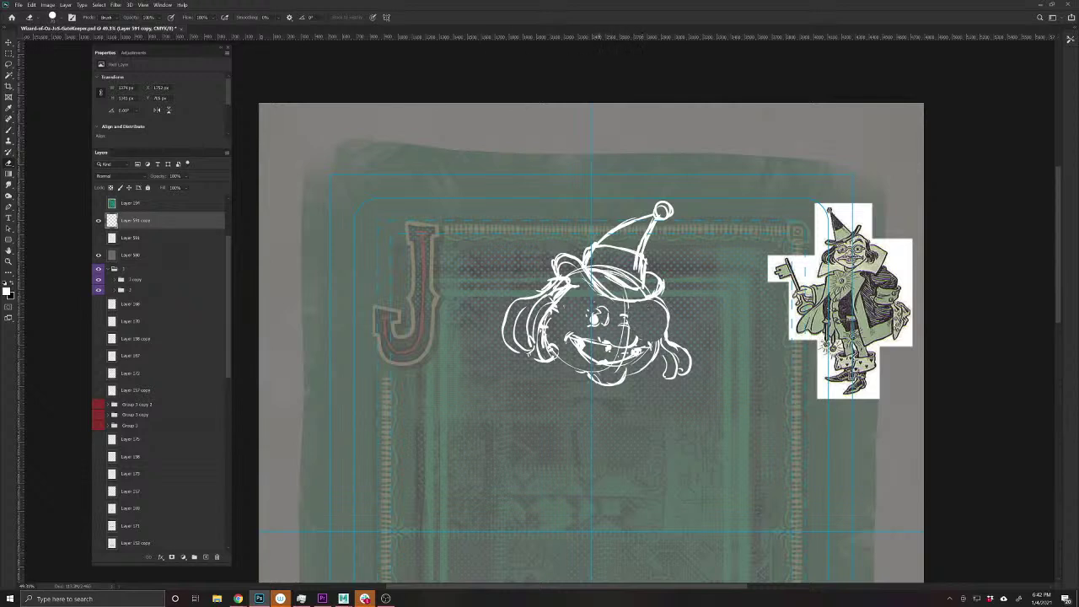
- Redraw the glasses on the duplicate sketch with smaller round lenses, side arms, a nose and a right eye
key(b)
mouse_move(608, 318)
mouse_down()
mouse_move(598, 330)
mouse_move(580, 322)
mouse_move(581, 309)
mouse_up()
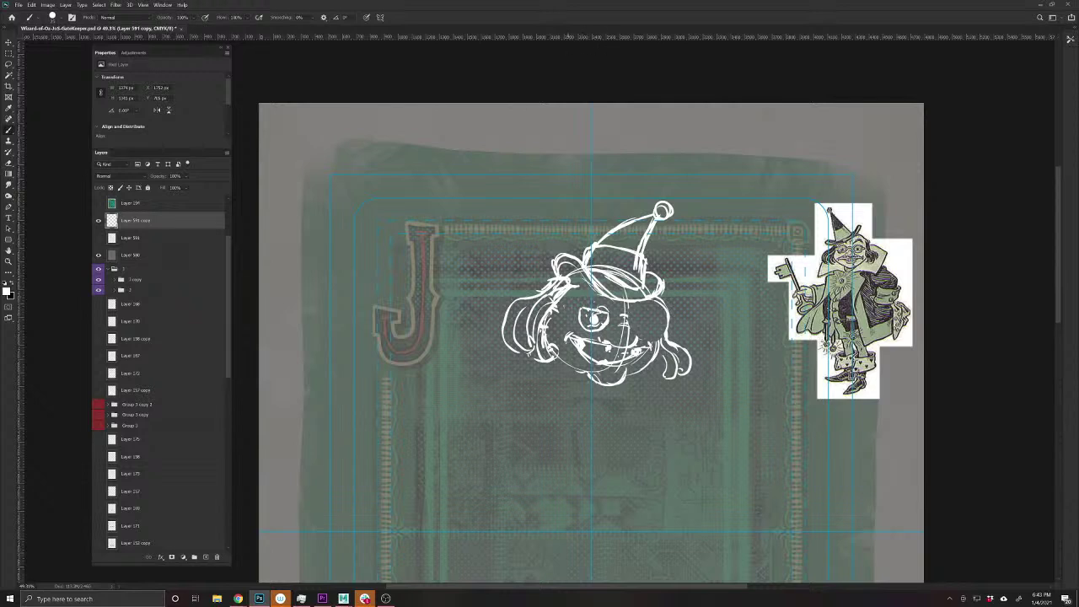
key(ctrl+z)
mouse_move(608, 316)
mouse_down()
mouse_move(585, 306)
mouse_move(580, 320)
mouse_move(604, 307)
mouse_move(633, 320)
mouse_move(610, 317)
mouse_move(655, 310)
mouse_move(637, 336)
mouse_move(653, 310)
mouse_up()
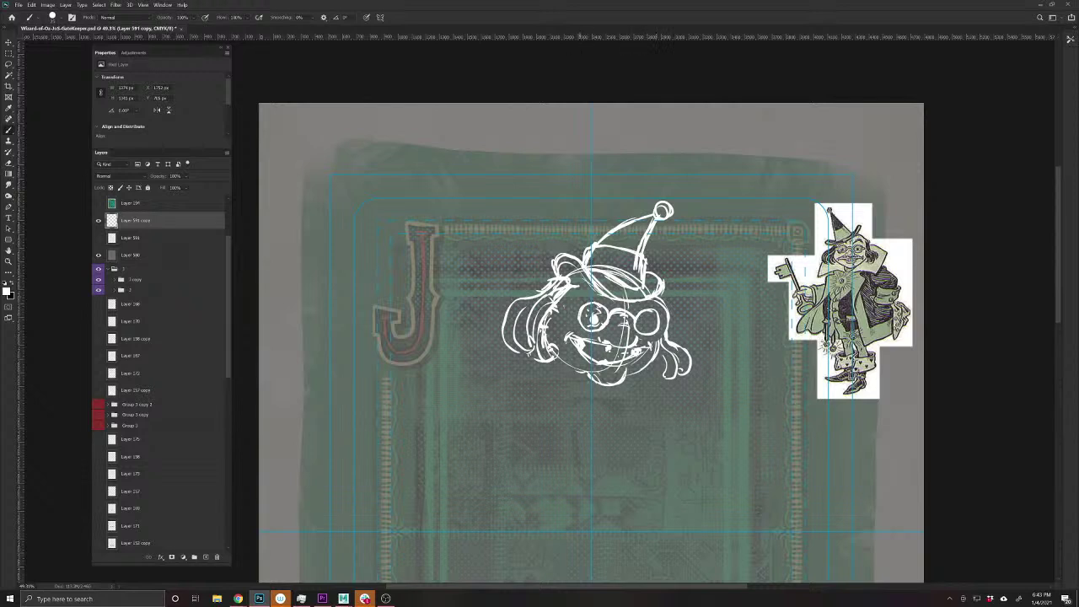
drag(576, 304, 558, 310)
drag(659, 318, 670, 326)
mouse_move(579, 307)
mouse_down()
mouse_move(569, 314)
mouse_move(642, 329)
mouse_move(647, 317)
mouse_move(664, 335)
mouse_move(653, 352)
mouse_up()
mouse_move(655, 336)
mouse_down()
mouse_move(652, 350)
mouse_move(638, 342)
mouse_up()
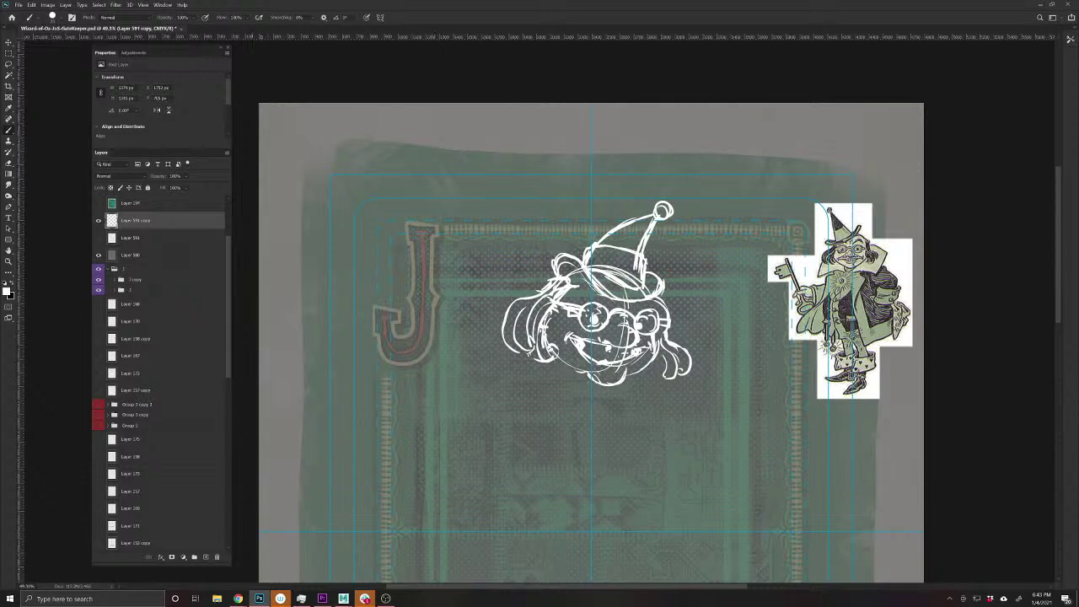
- Hide the duplicate sketch, show the original again and make the original the active layer for painting
click(98, 220)
click(99, 237)
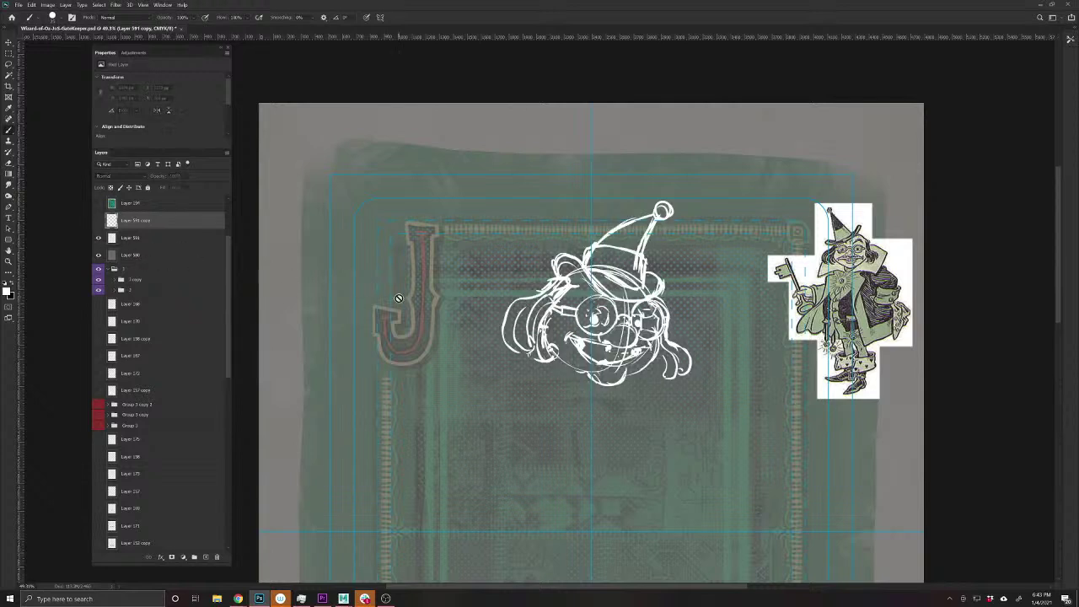
click(590, 371)
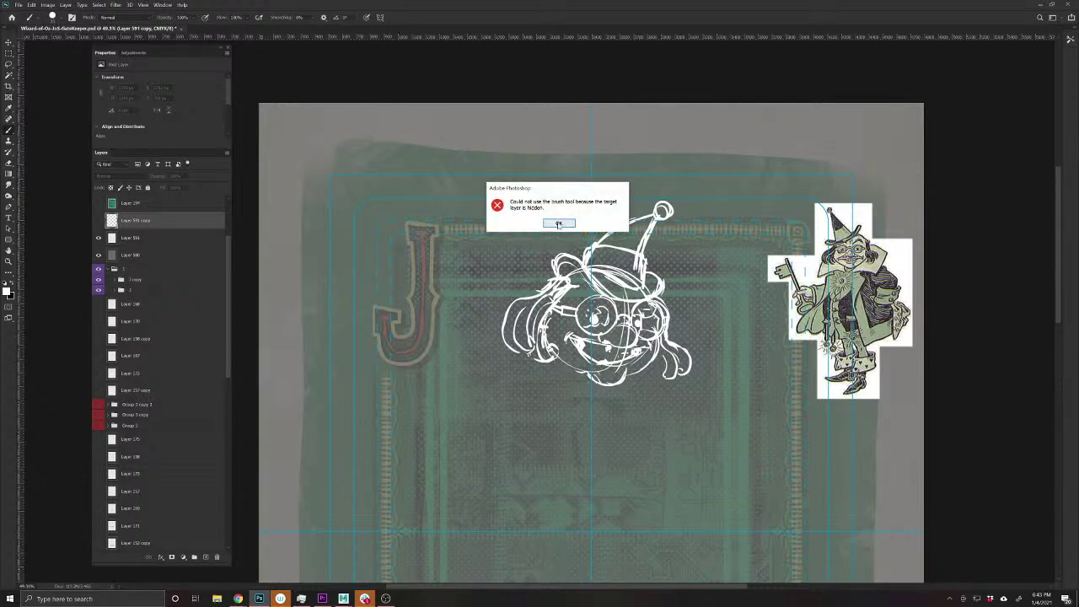
key(Return)
key(v)
click(591, 378)
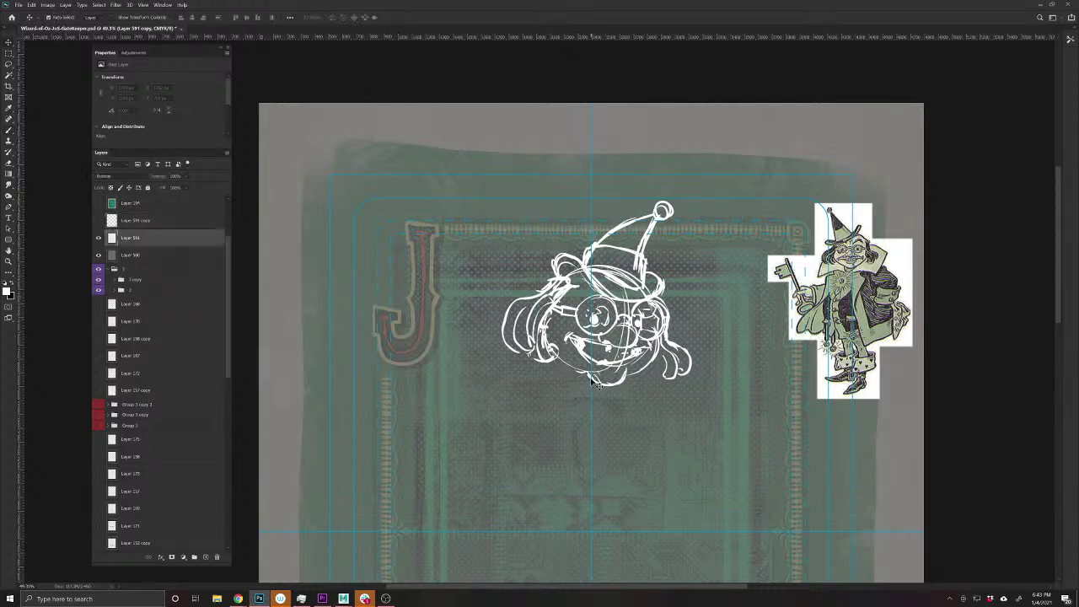
key(b)
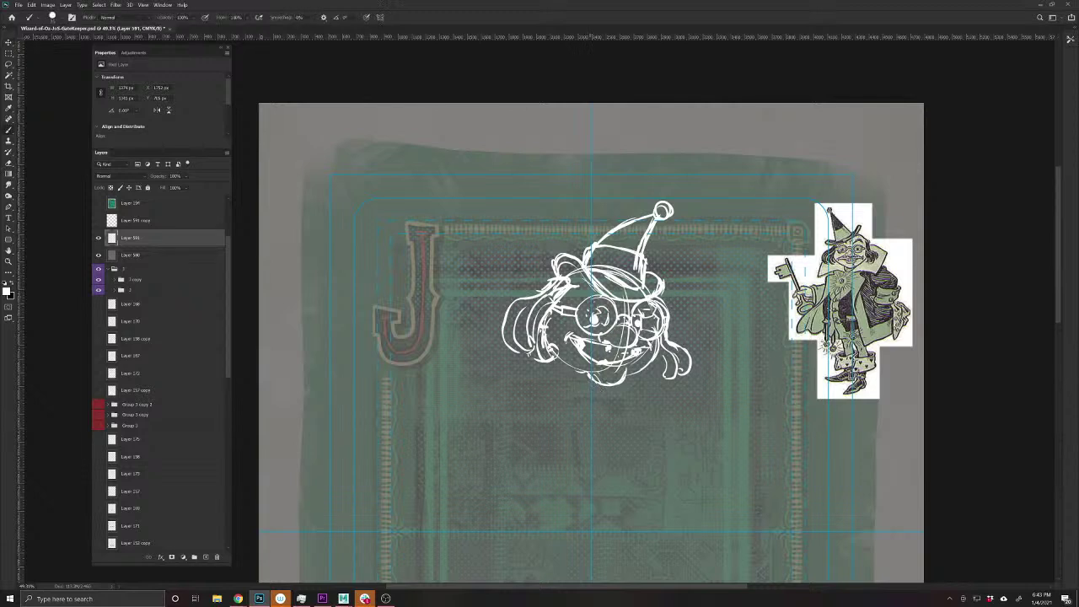
- Refine the chin and sketch the outer curves of a tall collar on both sides of the head
mouse_move(587, 374)
mouse_down()
mouse_move(553, 347)
mouse_move(579, 370)
mouse_up()
mouse_move(550, 274)
mouse_down()
mouse_move(514, 288)
mouse_move(488, 319)
mouse_move(487, 361)
mouse_move(506, 398)
mouse_up()
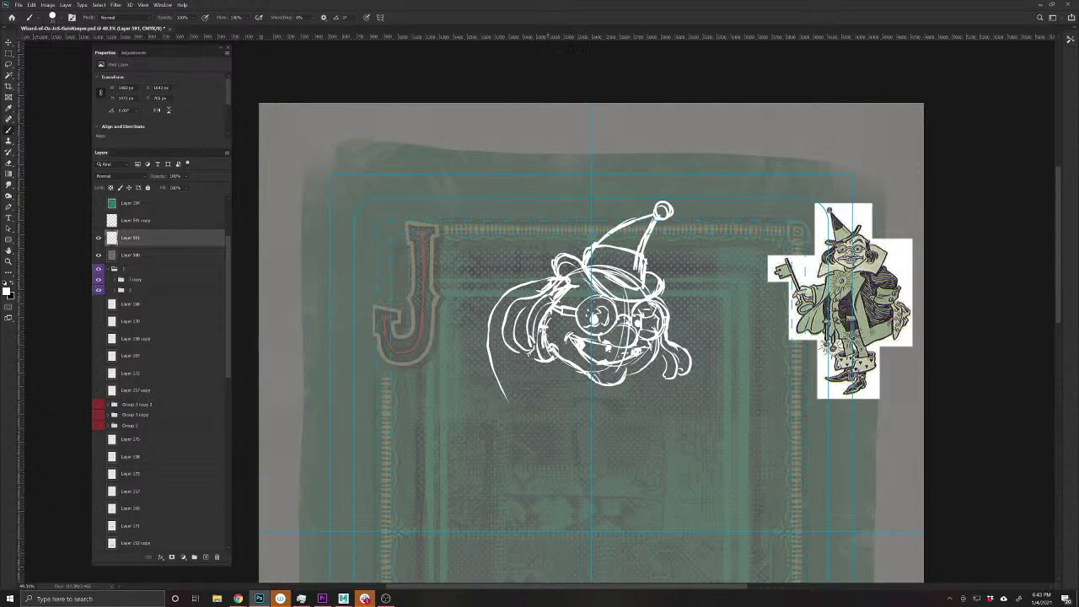
mouse_move(659, 292)
mouse_down()
mouse_move(697, 321)
mouse_move(717, 378)
mouse_up()
- Strengthen the jaw line and draw a knotted neckpiece below the chin ending in a round, shining medallion
mouse_move(553, 352)
mouse_down()
mouse_move(565, 376)
mouse_move(611, 398)
mouse_move(583, 394)
mouse_move(580, 404)
mouse_move(629, 424)
mouse_move(636, 445)
mouse_move(608, 451)
mouse_move(604, 423)
mouse_move(629, 430)
mouse_move(605, 440)
mouse_move(634, 437)
mouse_move(633, 404)
mouse_up()
mouse_move(638, 420)
mouse_down()
mouse_move(647, 414)
mouse_move(653, 430)
mouse_up()
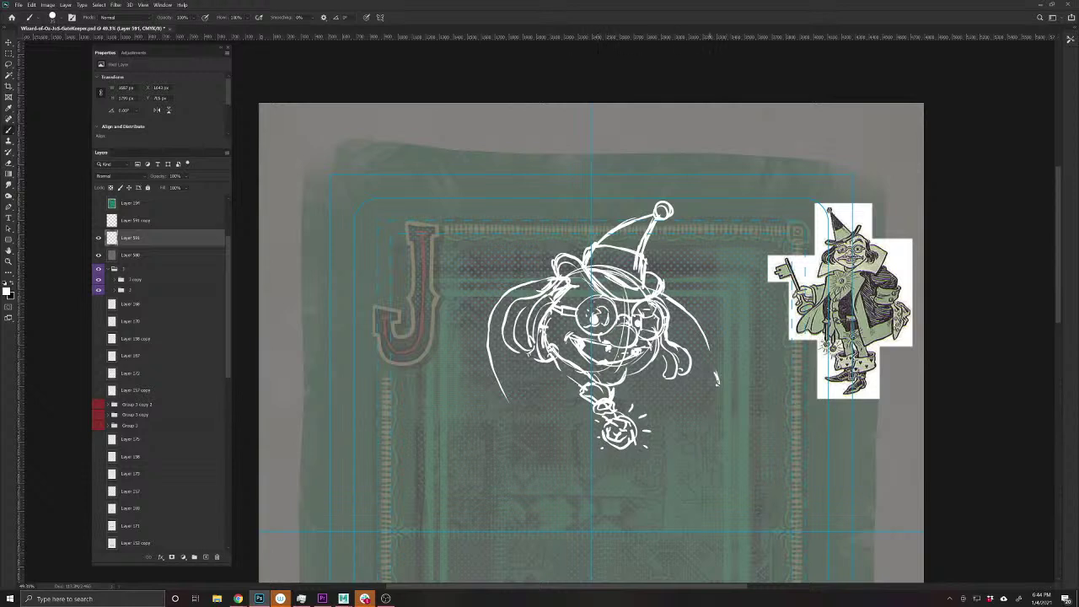
- Close the collar with pointed corners and lower edges, and add the lapel lines beside the medallion
mouse_move(709, 358)
mouse_down()
mouse_move(720, 393)
mouse_move(614, 379)
mouse_move(510, 403)
mouse_move(487, 300)
mouse_move(551, 279)
mouse_up()
mouse_move(653, 382)
mouse_down()
mouse_move(630, 404)
mouse_move(639, 419)
mouse_up()
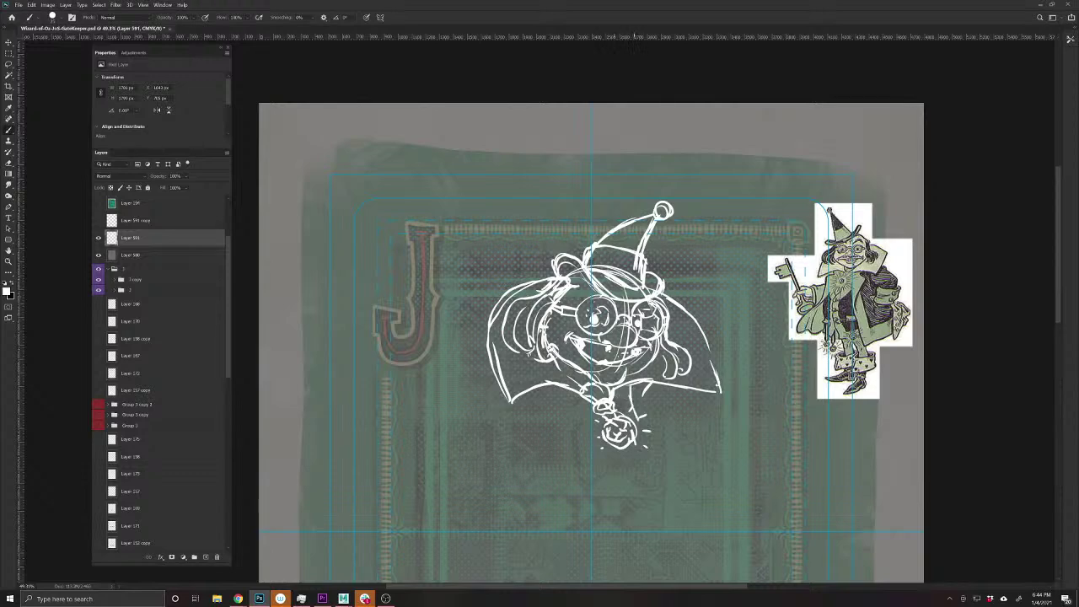
drag(607, 539, 640, 429)
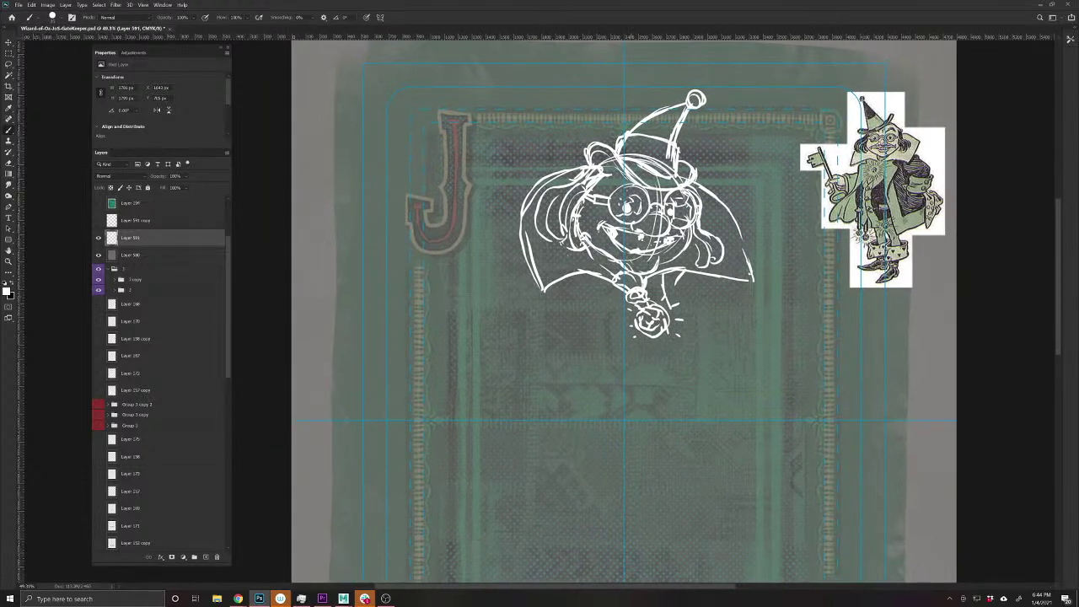
- Draw a curved body line below the collar and shift the character sketch slightly down toward the card's vertical centre line
drag(694, 292, 733, 363)
key(v)
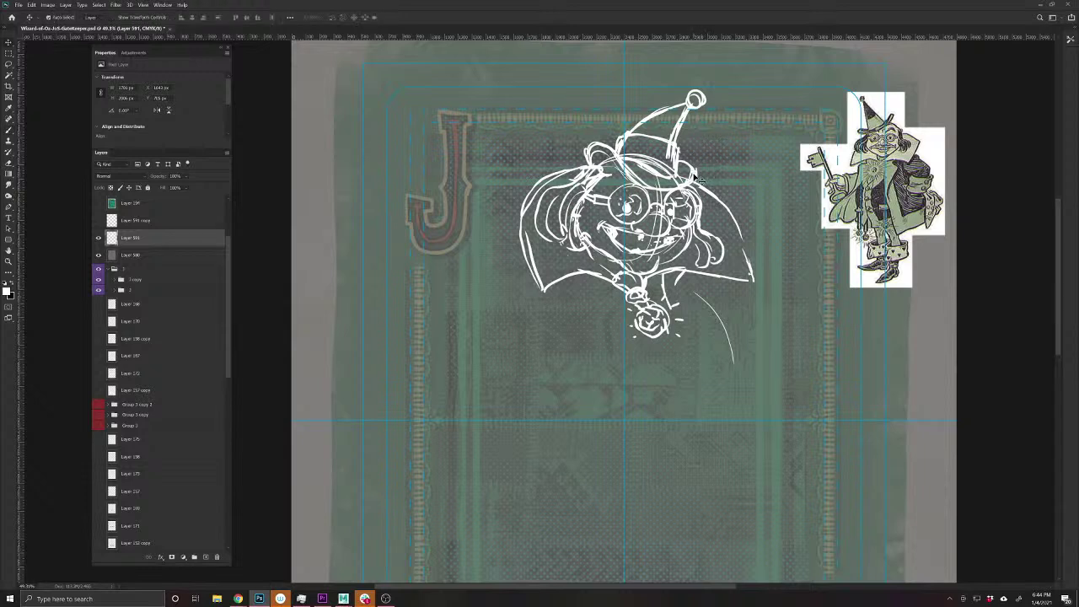
mouse_move(696, 176)
mouse_down()
mouse_move(694, 193)
mouse_move(673, 194)
mouse_move(682, 202)
mouse_up()
key(b)
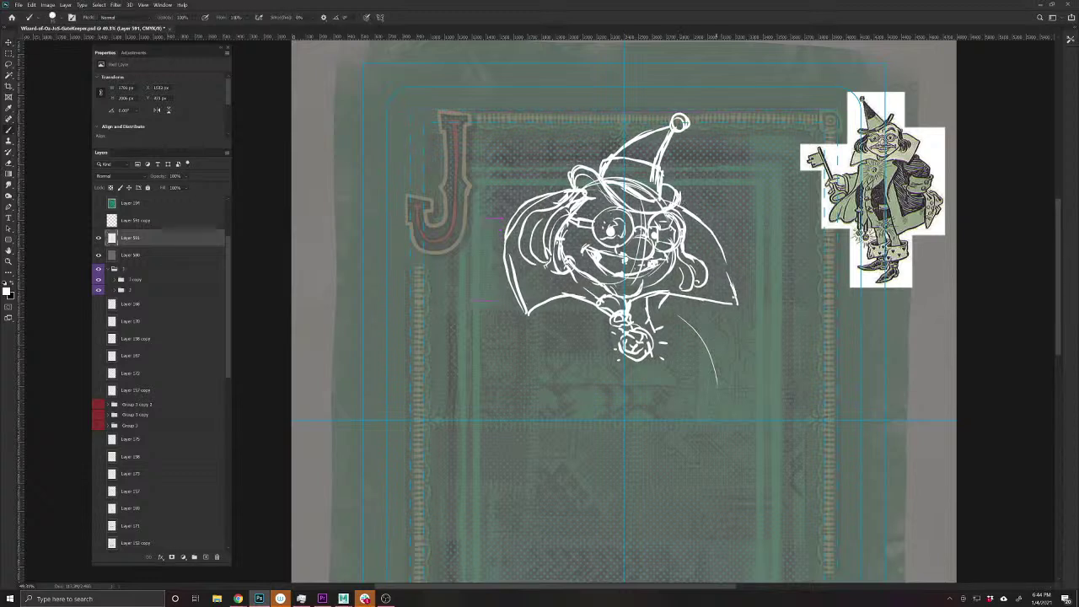
drag(716, 385, 717, 388)
- Add a new layer and sketch a large circular body guide below the head using dual-axis paint symmetry
click(205, 558)
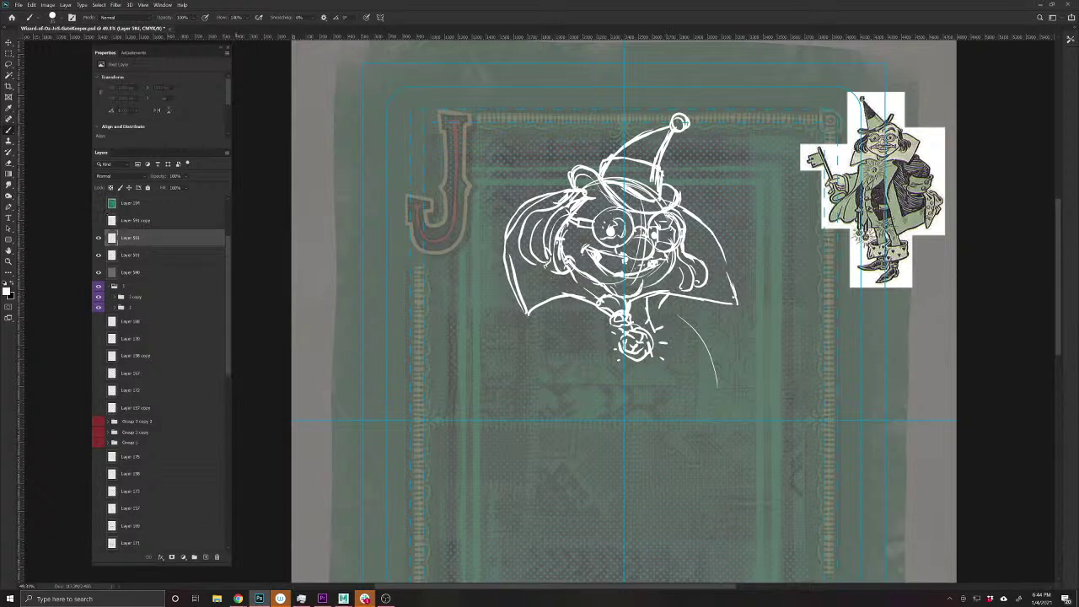
click(381, 17)
click(397, 67)
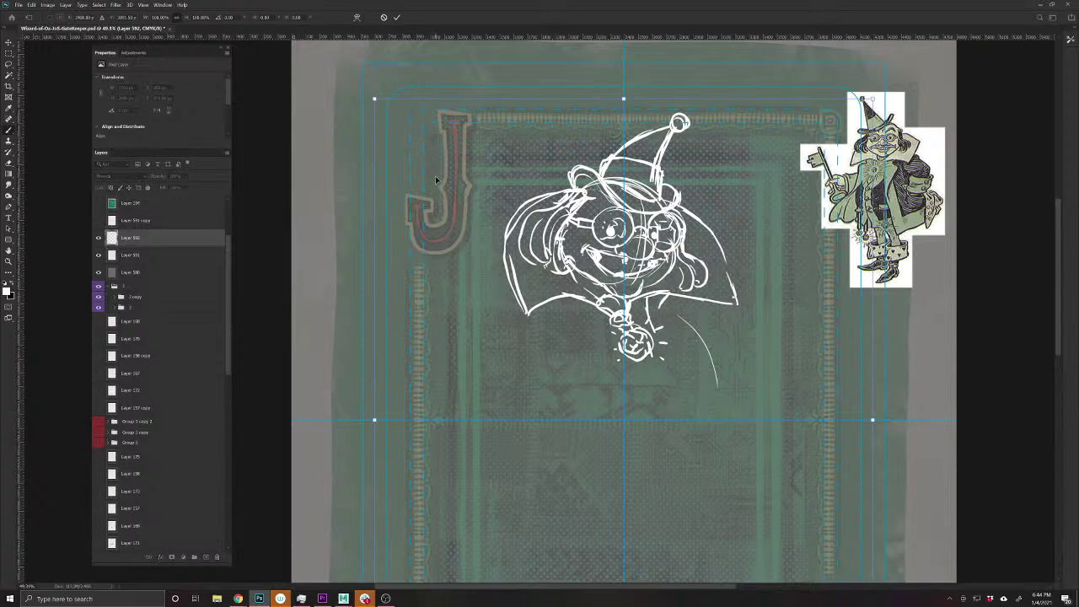
key(Return)
drag(697, 329, 726, 399)
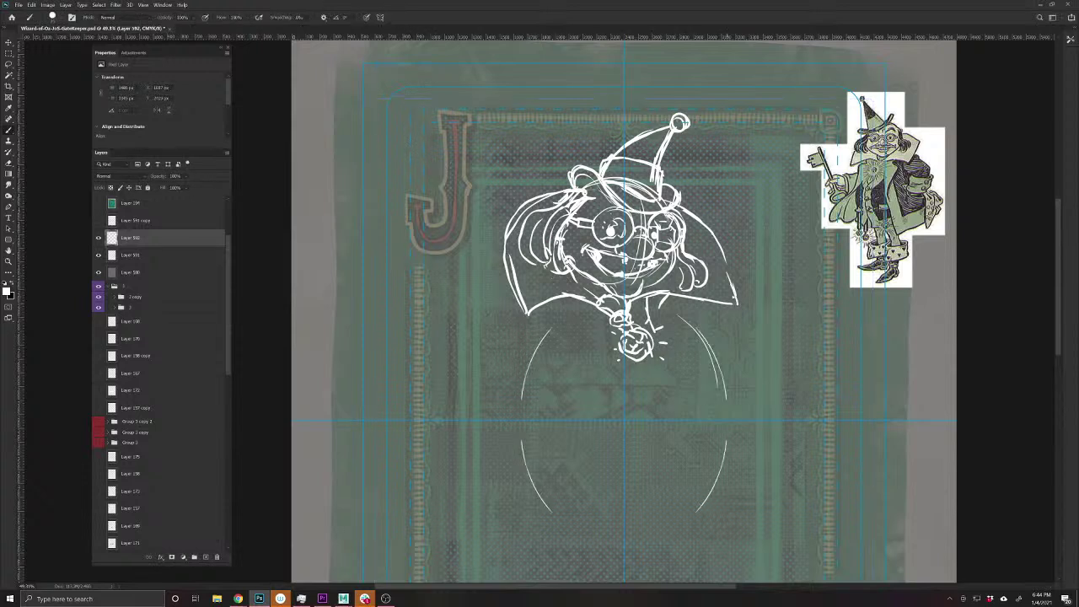
mouse_move(719, 354)
mouse_down()
mouse_move(703, 472)
mouse_move(625, 507)
mouse_move(540, 474)
mouse_move(567, 330)
mouse_move(681, 329)
mouse_up()
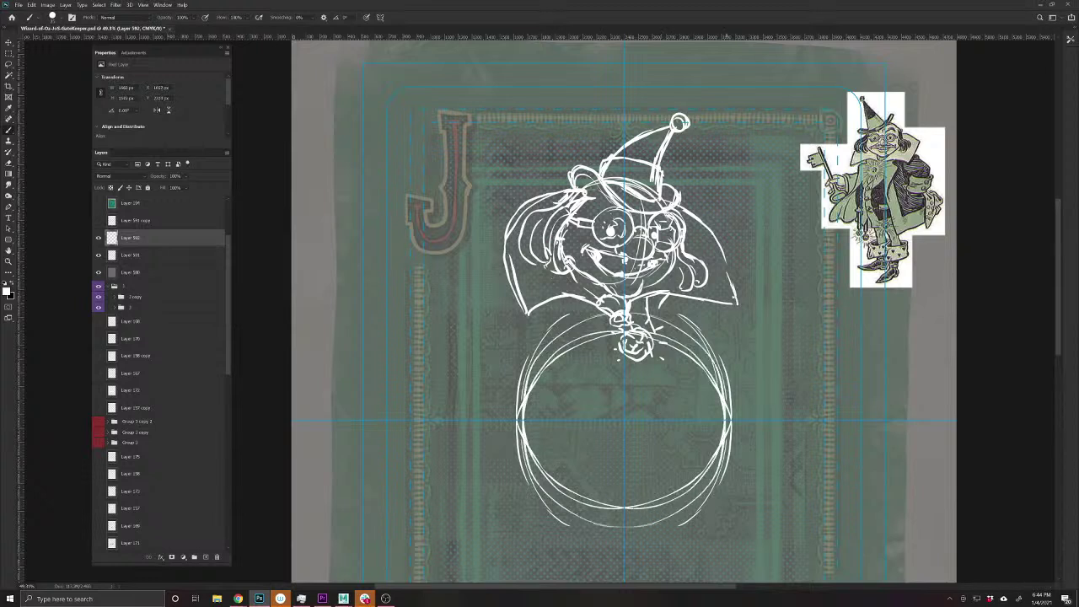
mouse_move(722, 388)
mouse_down()
mouse_move(627, 523)
mouse_move(546, 487)
mouse_move(613, 317)
mouse_move(708, 485)
mouse_move(574, 521)
mouse_move(533, 357)
mouse_up()
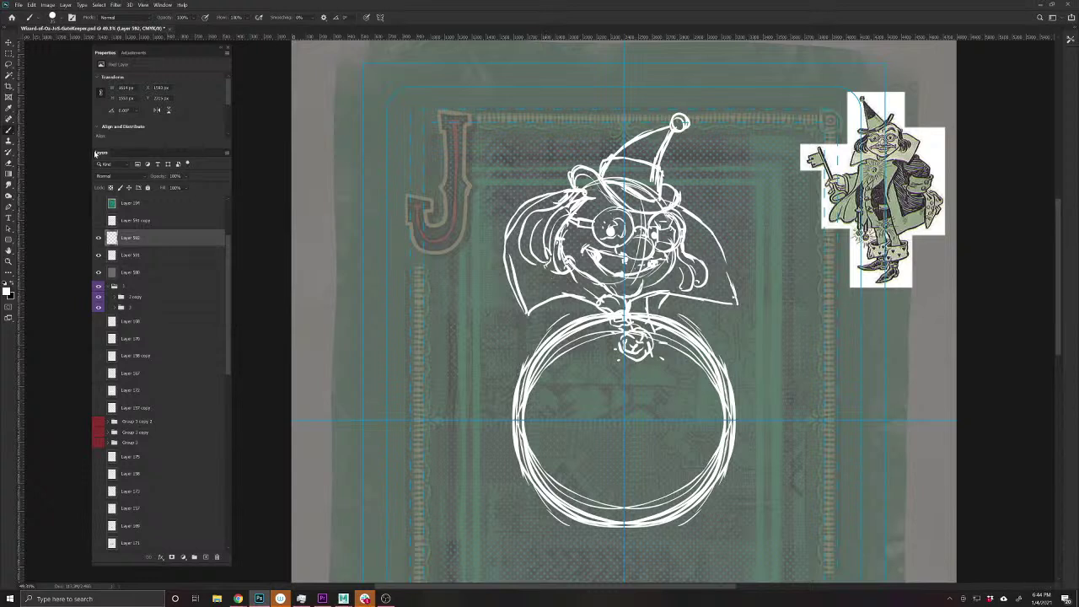
- Lower the circle guide layer's opacity and return to the character sketch layer with paint symmetry off
drag(162, 179, 145, 178)
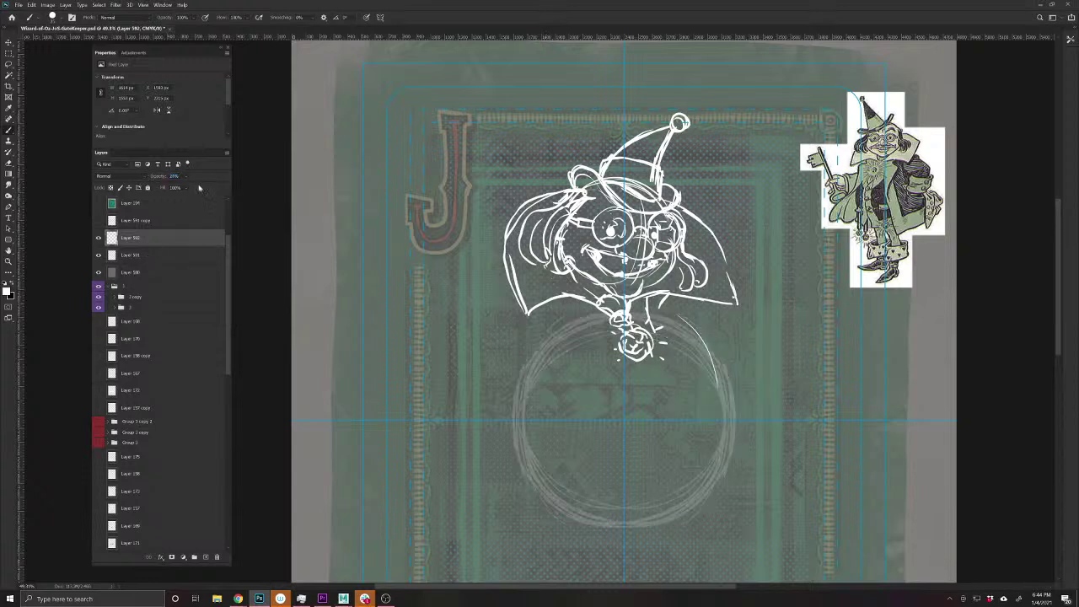
click(379, 17)
click(408, 28)
click(143, 255)
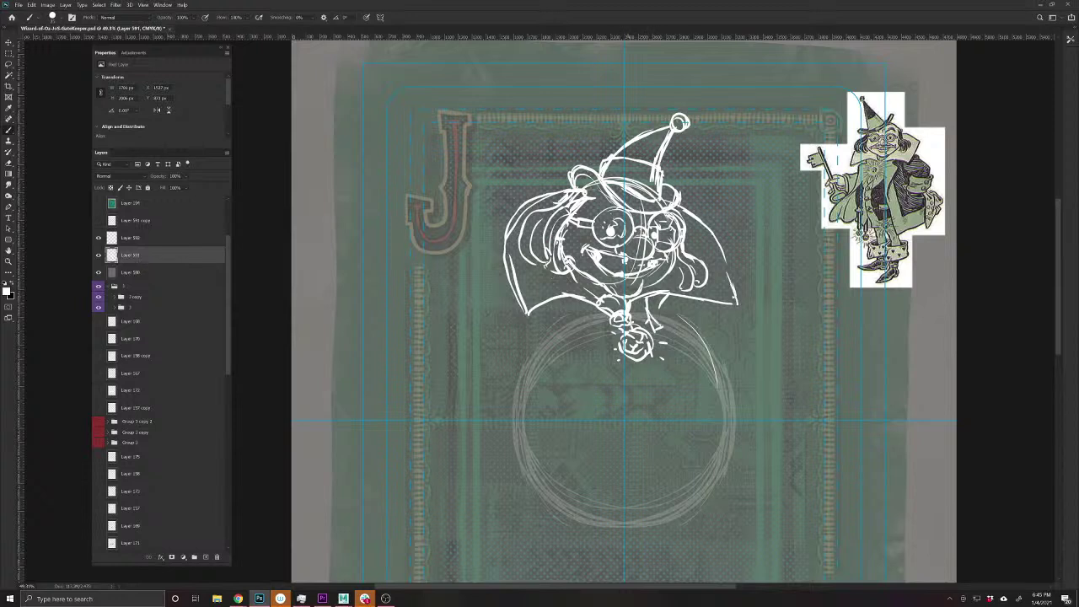
- Sketch the vest's front edge running down from the medallion and its pointed lower hem
drag(642, 340, 659, 406)
mouse_move(652, 358)
mouse_down()
mouse_move(657, 375)
mouse_move(639, 408)
mouse_move(608, 429)
mouse_up()
drag(629, 409, 655, 394)
mouse_move(608, 420)
mouse_down()
mouse_move(603, 428)
mouse_move(563, 406)
mouse_up()
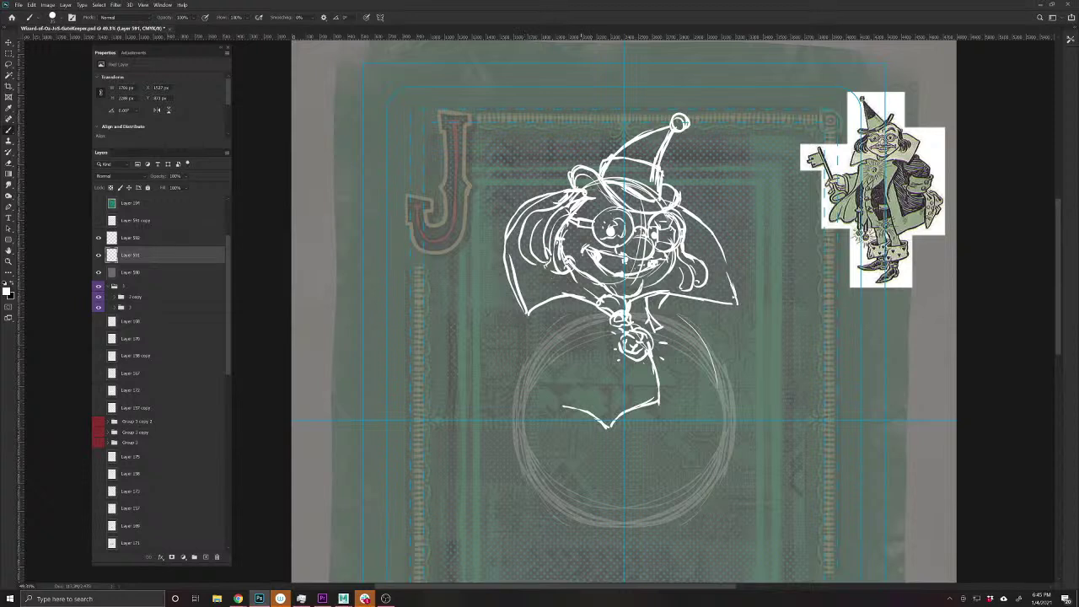
- Draw the torso side line and a hanging sleeve with an armhole fold and lower edge on the J side
mouse_move(590, 302)
mouse_down()
mouse_move(554, 453)
mouse_move(544, 460)
mouse_move(542, 447)
mouse_up()
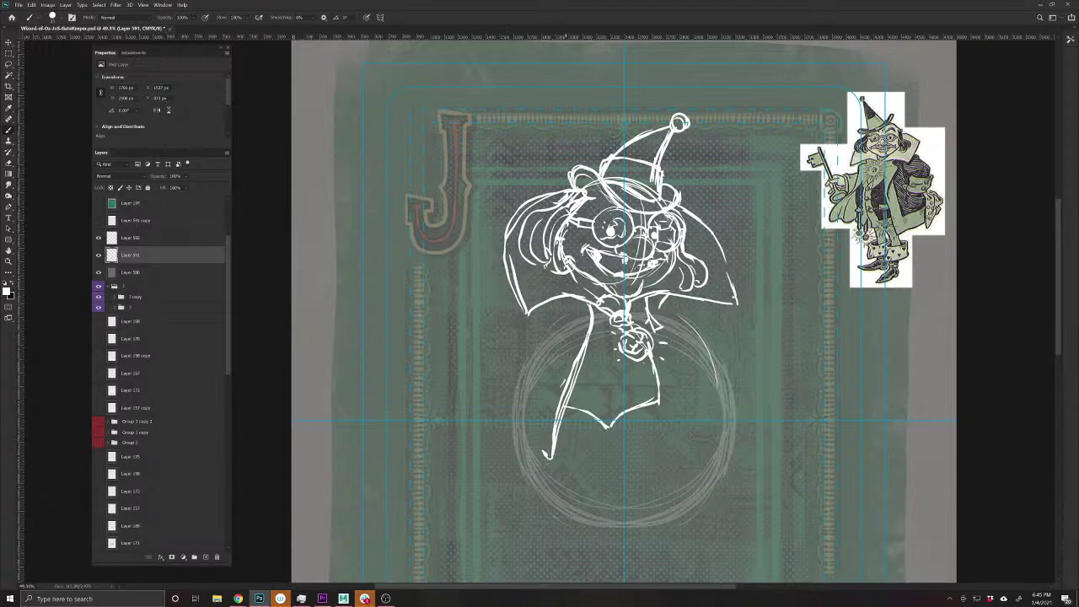
mouse_move(565, 379)
mouse_down()
mouse_move(551, 345)
mouse_move(537, 343)
mouse_move(565, 366)
mouse_move(556, 411)
mouse_up()
mouse_move(561, 352)
mouse_down()
mouse_move(541, 327)
mouse_move(564, 322)
mouse_move(542, 305)
mouse_up()
mouse_move(540, 304)
mouse_down()
mouse_move(563, 319)
mouse_move(540, 339)
mouse_move(554, 344)
mouse_up()
drag(562, 368, 553, 413)
mouse_move(553, 450)
mouse_down()
mouse_move(548, 465)
mouse_move(504, 422)
mouse_up()
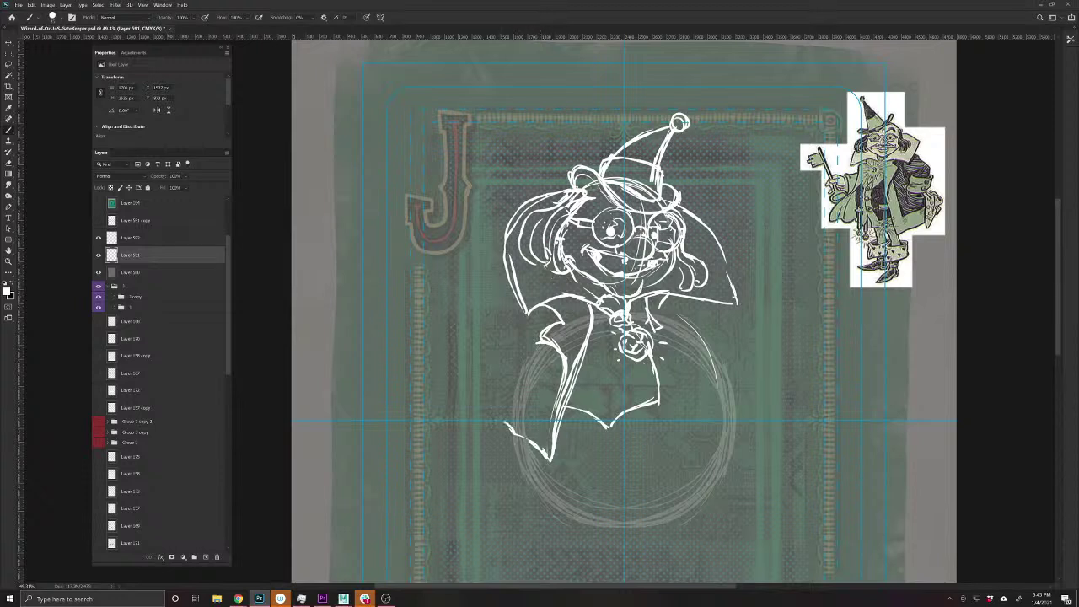
- Add the sleeve's outer edge, round shoulder joints on both sides and lapel lines beside the medallion
mouse_move(531, 311)
mouse_down()
mouse_move(531, 362)
mouse_move(499, 409)
mouse_up()
drag(534, 313, 526, 335)
mouse_move(589, 276)
mouse_down()
mouse_move(539, 312)
mouse_move(561, 312)
mouse_up()
mouse_move(644, 286)
mouse_down()
mouse_move(666, 315)
mouse_move(673, 376)
mouse_up()
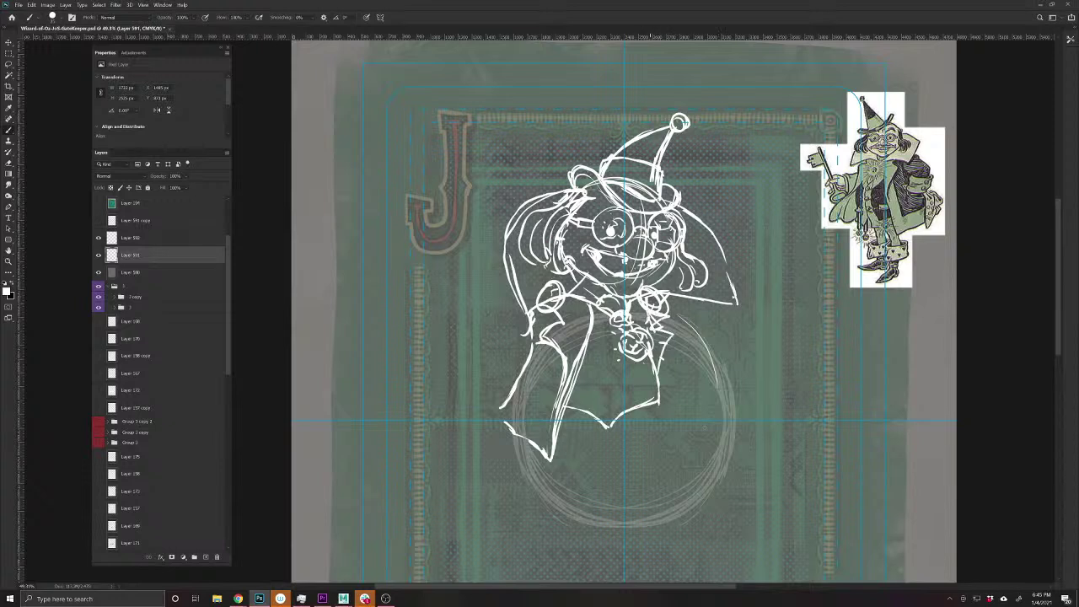
mouse_move(639, 305)
mouse_down()
mouse_move(672, 316)
mouse_move(656, 329)
mouse_up()
mouse_move(656, 331)
mouse_down()
mouse_move(676, 335)
mouse_move(661, 387)
mouse_move(676, 390)
mouse_move(649, 403)
mouse_up()
- Erase the shoulder joint beside the medallion and try long sleeve lines sloping down and outward from that lapel
key(e)
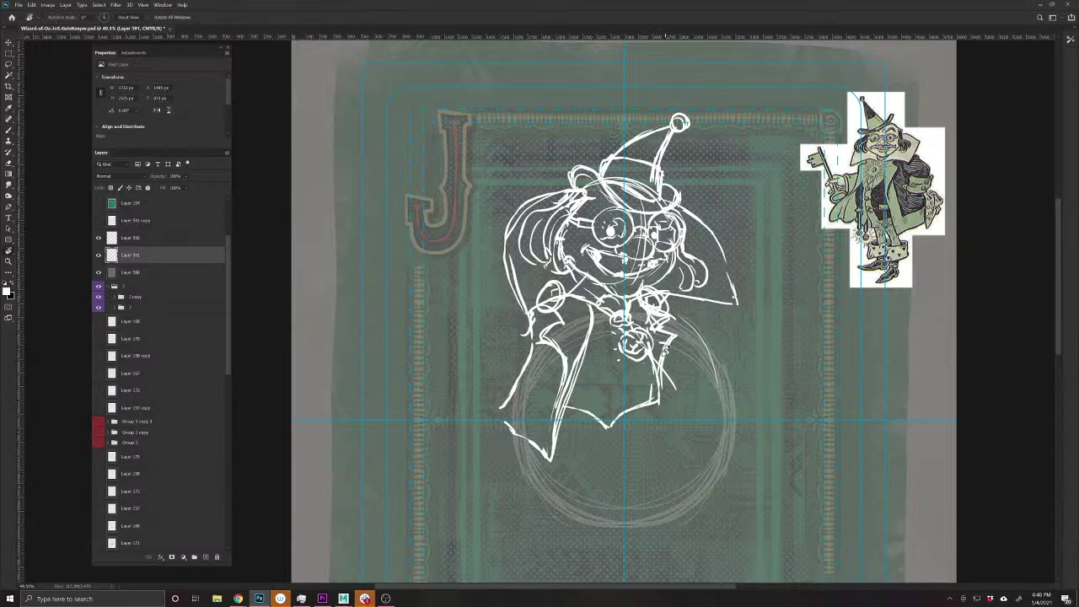
mouse_move(663, 378)
mouse_down()
mouse_move(655, 290)
mouse_move(681, 321)
mouse_move(660, 362)
mouse_move(664, 348)
mouse_move(717, 415)
mouse_up()
key(b)
mouse_move(665, 357)
mouse_down()
mouse_move(706, 394)
mouse_move(739, 450)
mouse_up()
mouse_move(663, 350)
mouse_down()
mouse_move(713, 401)
mouse_move(684, 362)
mouse_up()
drag(732, 416, 750, 454)
drag(686, 374, 693, 384)
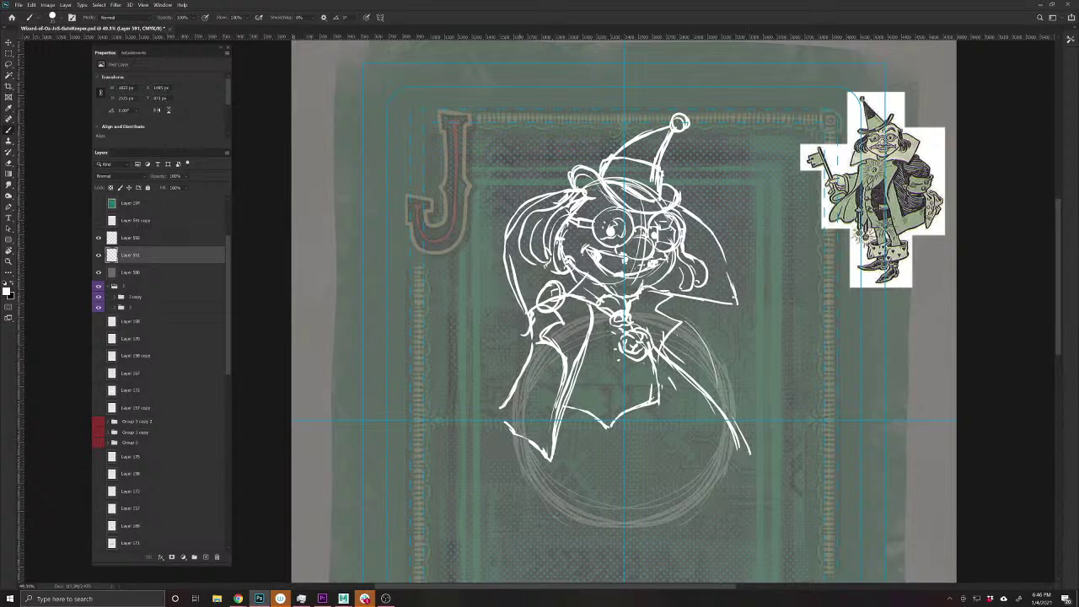
- Erase the lower sleeve on the J side and redraw it flaring outward with a wide cuff
drag(512, 424, 529, 440)
key(e)
mouse_move(573, 381)
mouse_down()
mouse_move(552, 458)
mouse_move(507, 402)
mouse_move(528, 358)
mouse_move(512, 393)
mouse_up()
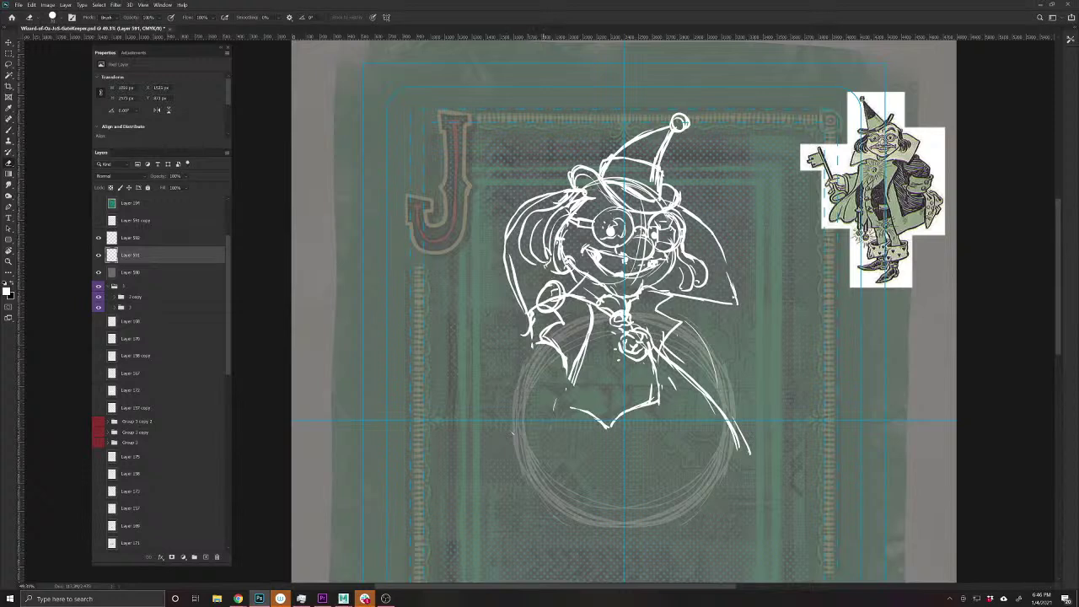
key(b)
mouse_move(588, 320)
mouse_down()
mouse_move(578, 368)
mouse_move(516, 433)
mouse_move(558, 392)
mouse_up()
drag(509, 451, 482, 406)
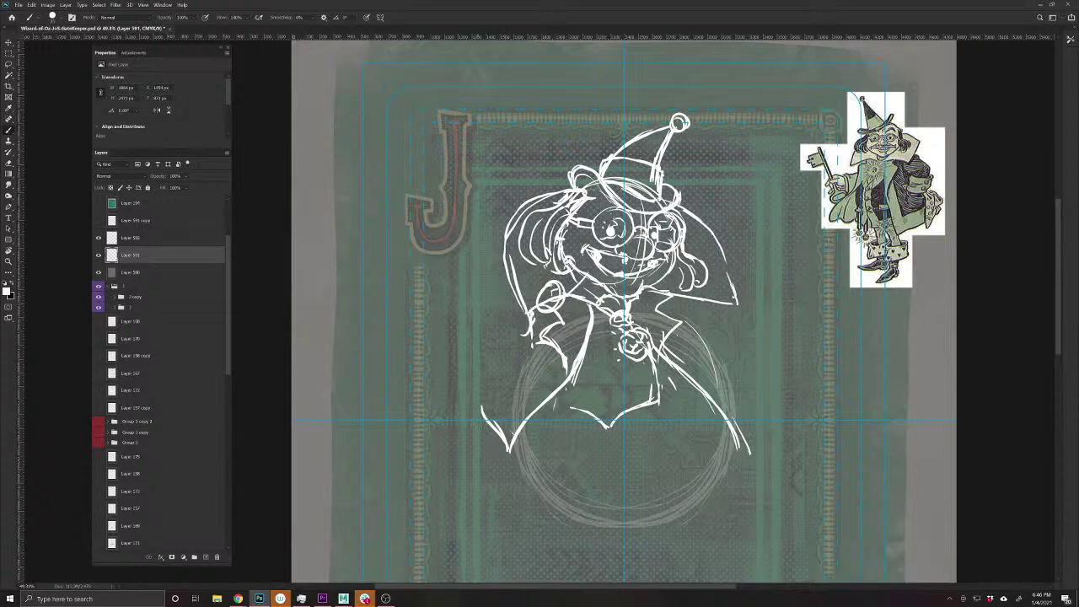
mouse_move(538, 344)
mouse_down()
mouse_move(475, 407)
mouse_move(505, 444)
mouse_up()
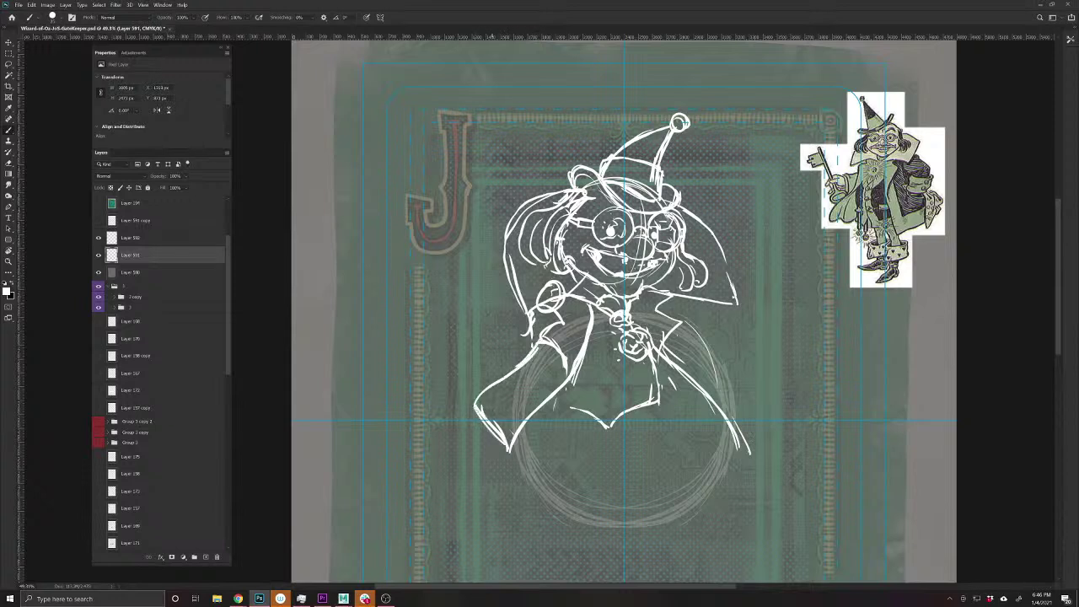
- Erase the opposite sleeve lines, the neckpiece, the medallion and the lapels to clear the chest
key(e)
drag(749, 454, 665, 349)
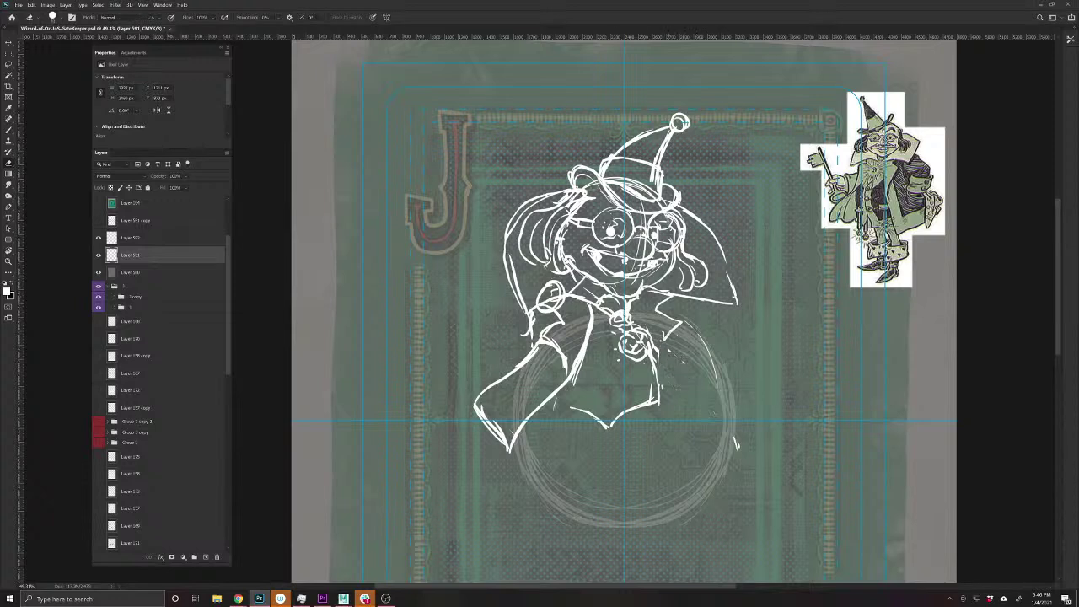
key(b)
drag(644, 359, 646, 378)
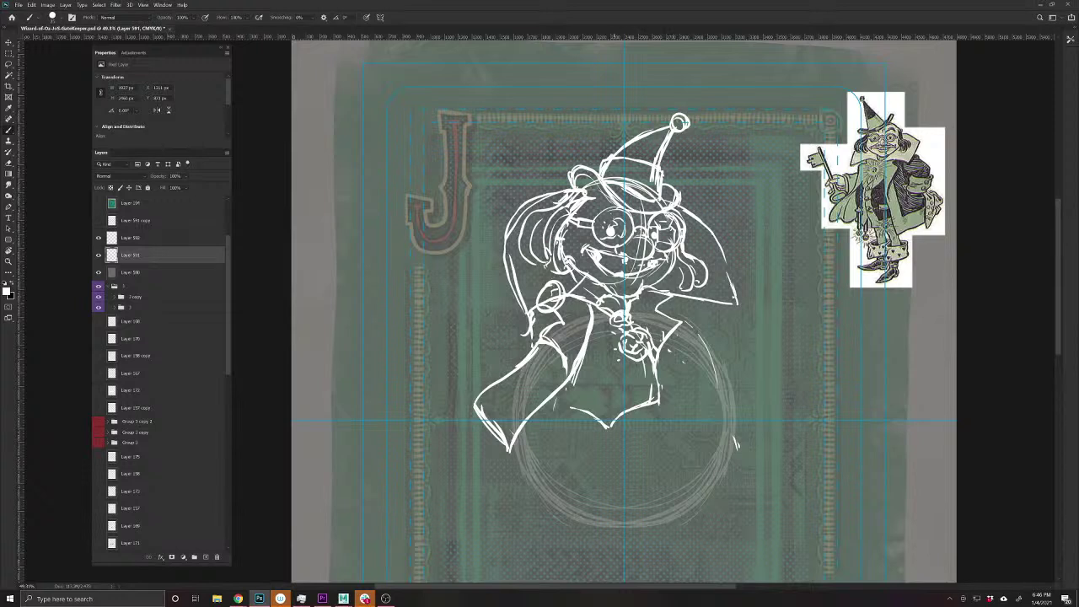
drag(619, 324, 619, 391)
key(ctrl+z)
key(e)
drag(660, 311, 672, 331)
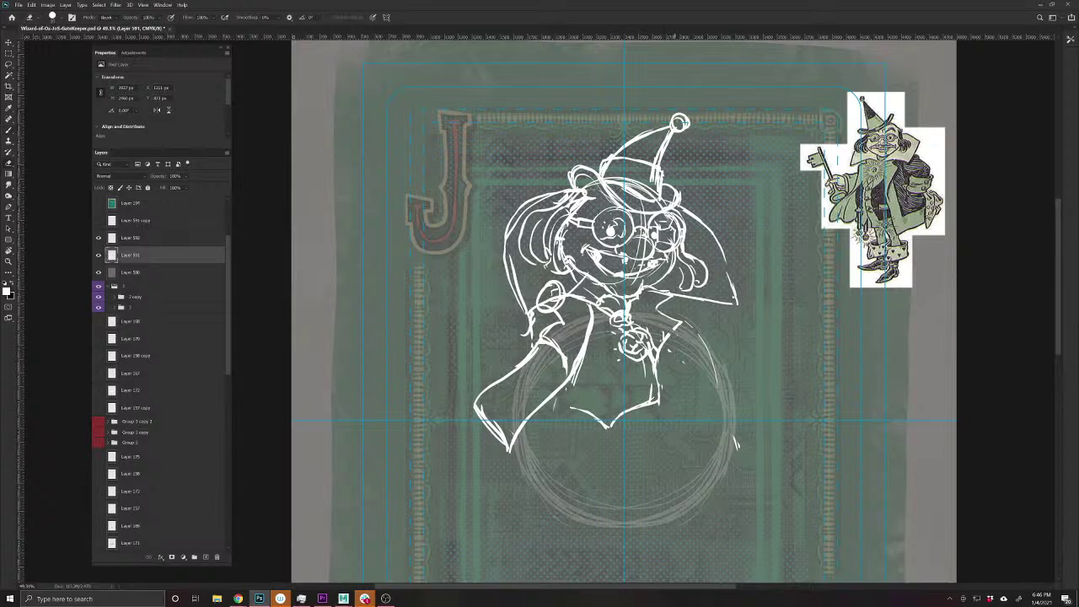
mouse_move(622, 355)
mouse_down()
mouse_move(656, 354)
mouse_move(605, 310)
mouse_move(665, 302)
mouse_move(677, 322)
mouse_move(654, 375)
mouse_up()
key(b)
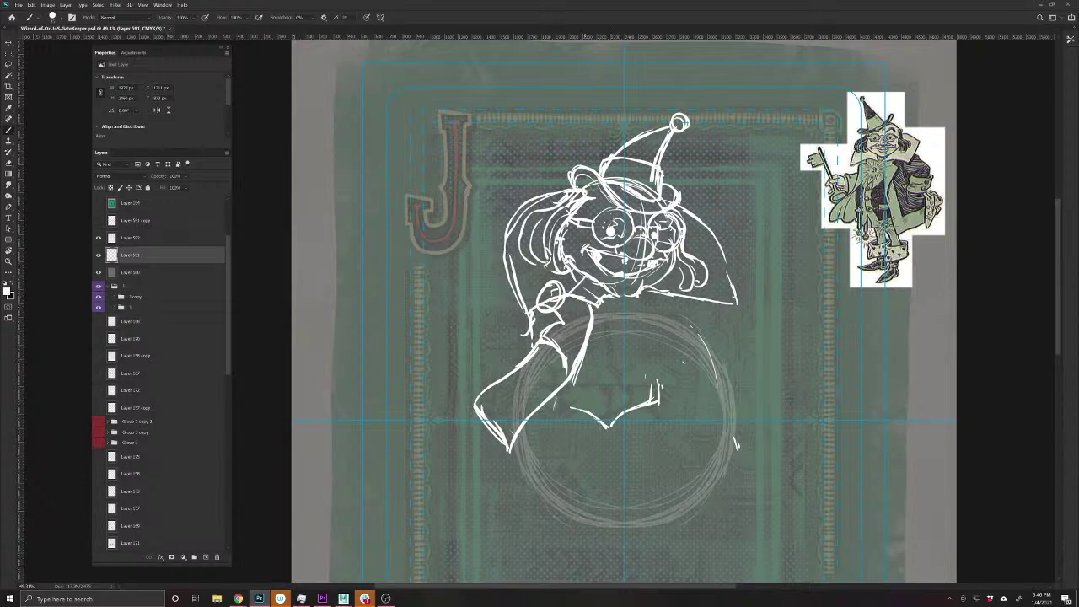
- Redraw the neckline and the vest's buttoned front edge, then complete its pointed hem and rounded far side
mouse_move(598, 304)
mouse_down()
mouse_move(641, 328)
mouse_move(649, 291)
mouse_up()
mouse_move(649, 292)
mouse_down()
mouse_move(643, 329)
mouse_move(659, 385)
mouse_up()
drag(639, 298, 632, 310)
drag(595, 295, 628, 307)
mouse_move(629, 308)
mouse_down()
mouse_move(644, 301)
mouse_move(622, 313)
mouse_up()
mouse_move(622, 313)
mouse_down()
mouse_move(642, 307)
mouse_move(631, 314)
mouse_move(654, 341)
mouse_move(665, 401)
mouse_move(696, 416)
mouse_move(695, 403)
mouse_move(718, 393)
mouse_move(713, 357)
mouse_move(689, 334)
mouse_up()
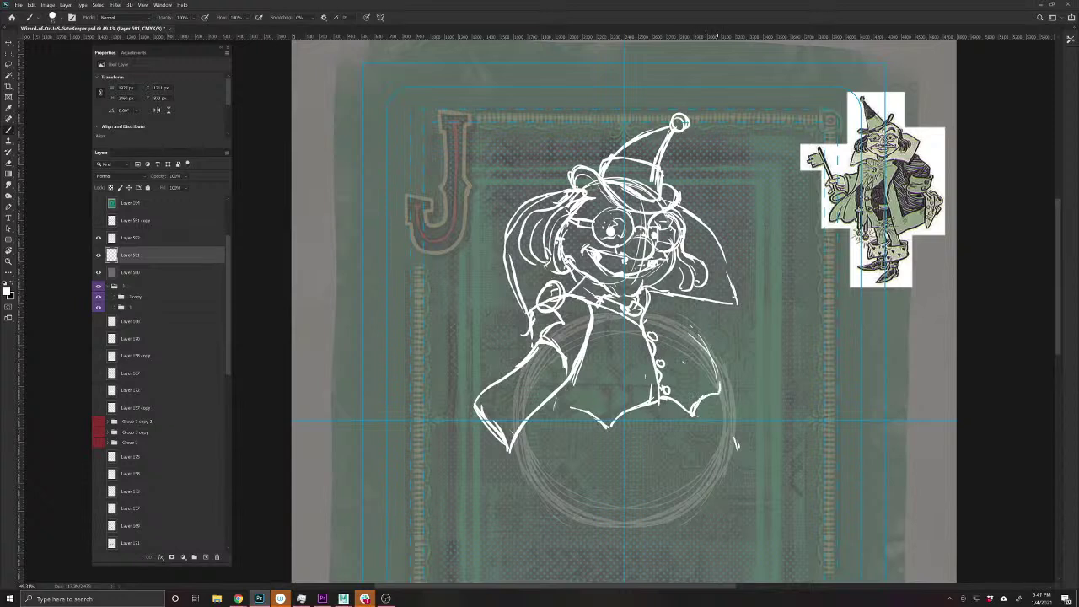
mouse_move(718, 390)
mouse_down()
mouse_move(653, 296)
mouse_move(662, 311)
mouse_up()
drag(664, 319, 655, 297)
- Block in the raised arm opposite the J with a shoulder joint, straight upper arm, elbow joint and upright forearm
drag(727, 460, 629, 492)
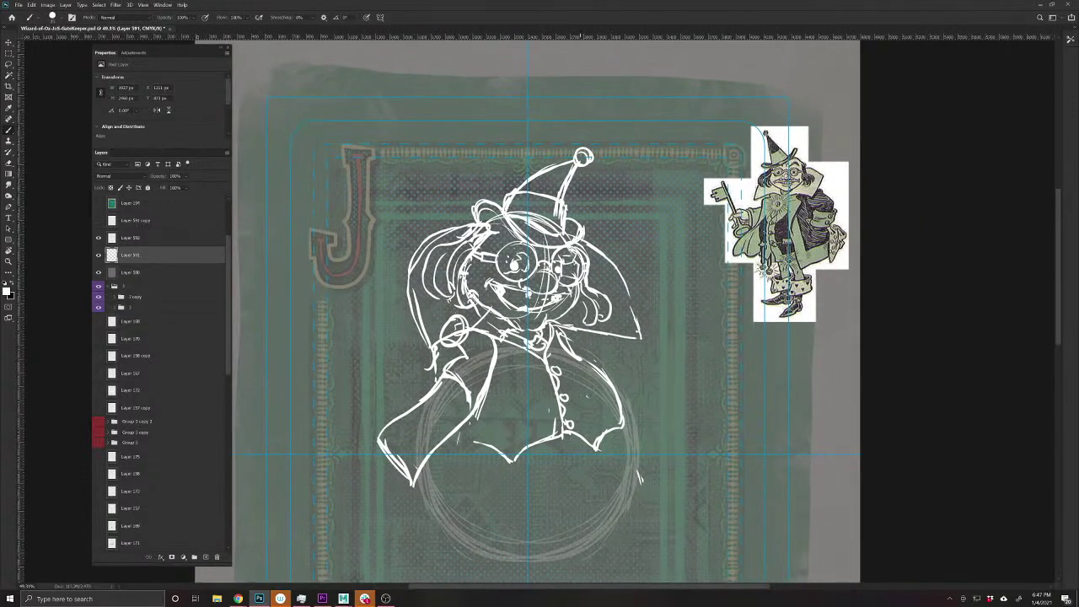
mouse_move(573, 322)
mouse_down()
mouse_move(559, 346)
mouse_move(597, 347)
mouse_move(663, 377)
mouse_up()
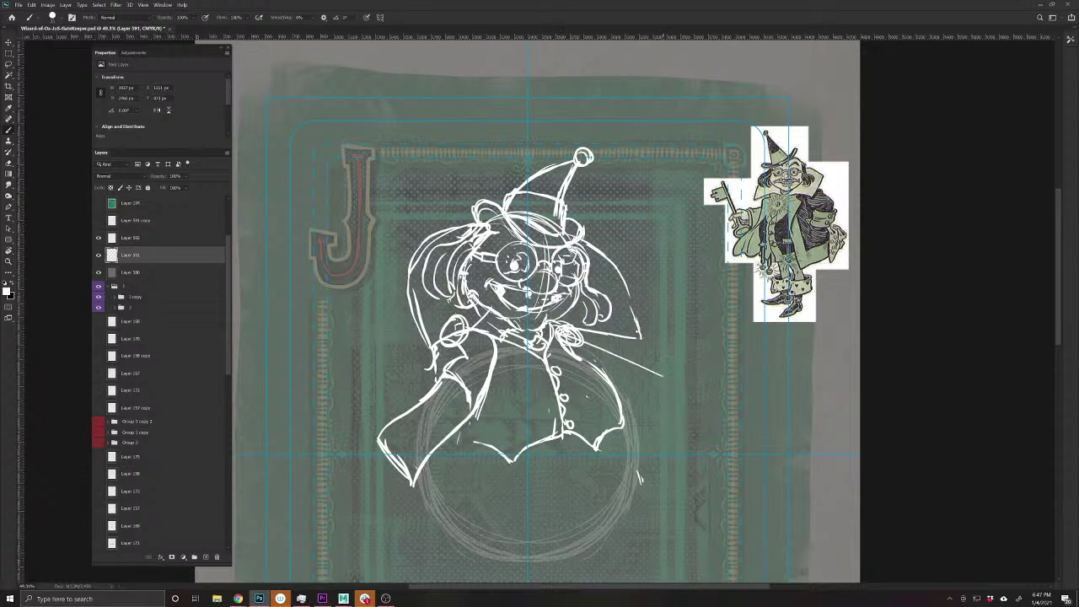
mouse_move(602, 351)
mouse_down()
mouse_move(673, 381)
mouse_move(654, 285)
mouse_up()
drag(665, 375, 655, 288)
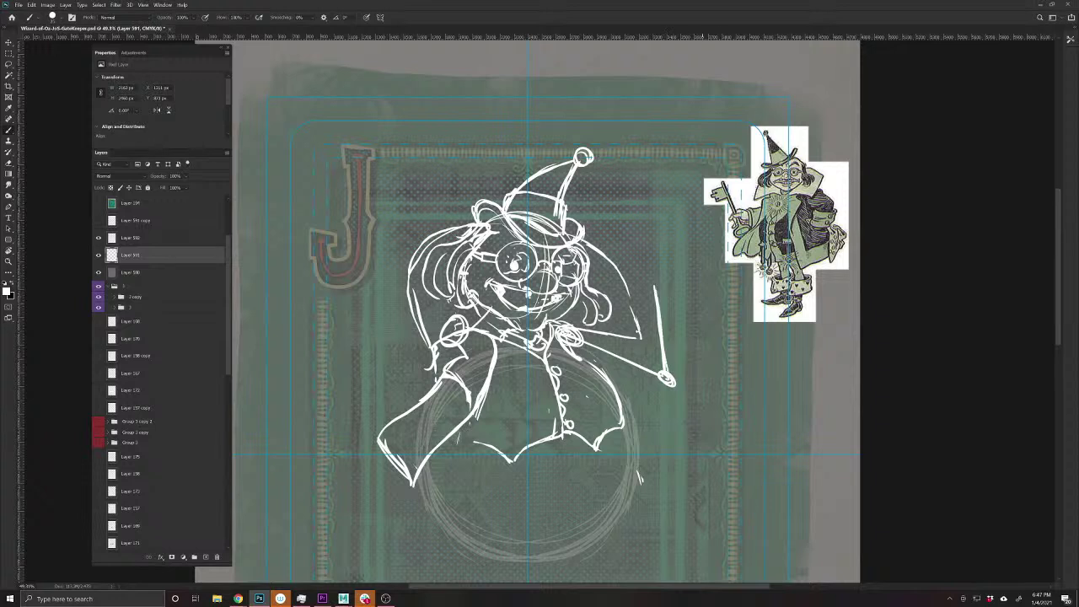
- Outline the raised arm's thickness around the upper arm, elbow and forearm guide lines
mouse_move(585, 334)
mouse_down()
mouse_move(603, 339)
mouse_move(594, 334)
mouse_up()
mouse_move(584, 334)
mouse_down()
mouse_move(668, 381)
mouse_move(633, 367)
mouse_move(644, 355)
mouse_move(643, 302)
mouse_up()
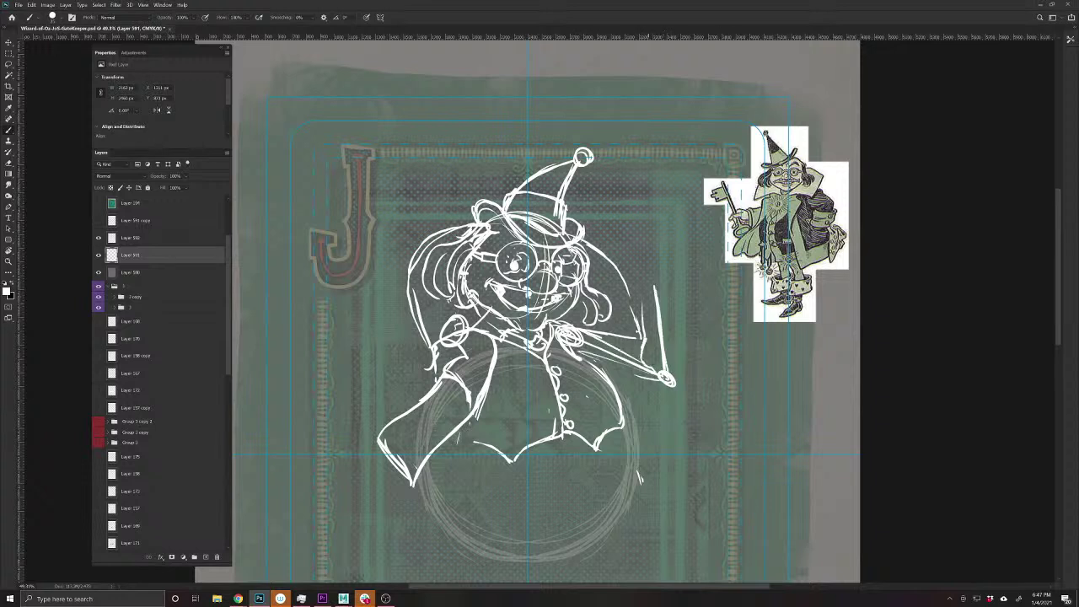
mouse_move(649, 368)
mouse_down()
mouse_move(644, 308)
mouse_move(671, 331)
mouse_move(679, 401)
mouse_up()
drag(678, 401, 577, 367)
mouse_move(607, 378)
mouse_down()
mouse_move(670, 397)
mouse_move(653, 391)
mouse_up()
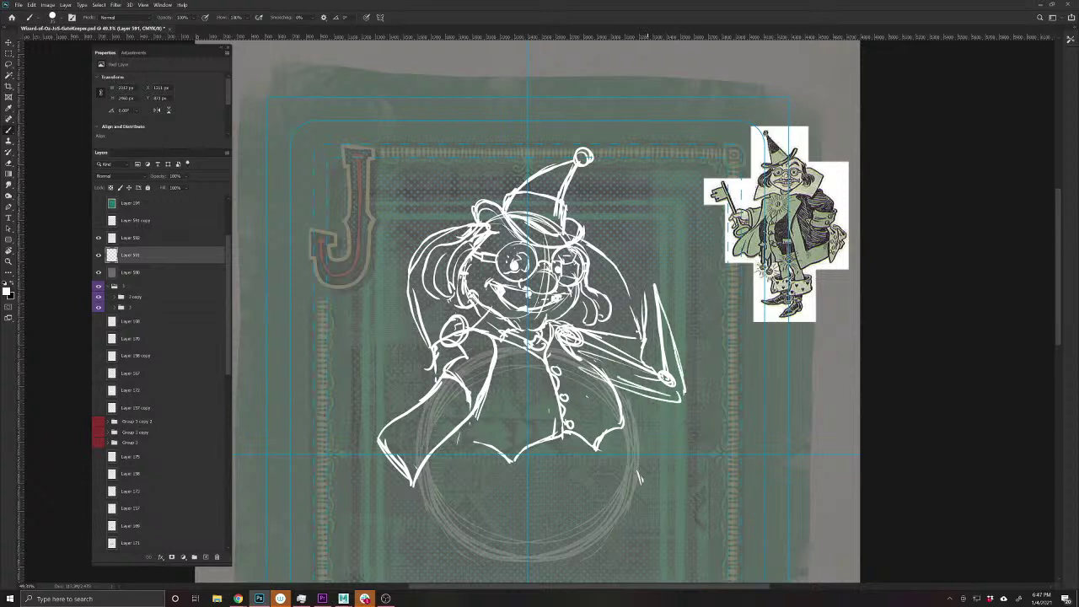
- Sketch the wrist and a blocky hand shape at the end of the raised forearm
mouse_move(665, 292)
mouse_down()
mouse_move(661, 312)
mouse_move(646, 283)
mouse_move(642, 295)
mouse_up()
drag(654, 273, 646, 285)
mouse_move(645, 276)
mouse_down()
mouse_move(635, 293)
mouse_move(643, 253)
mouse_move(669, 246)
mouse_move(650, 263)
mouse_move(687, 254)
mouse_move(662, 248)
mouse_up()
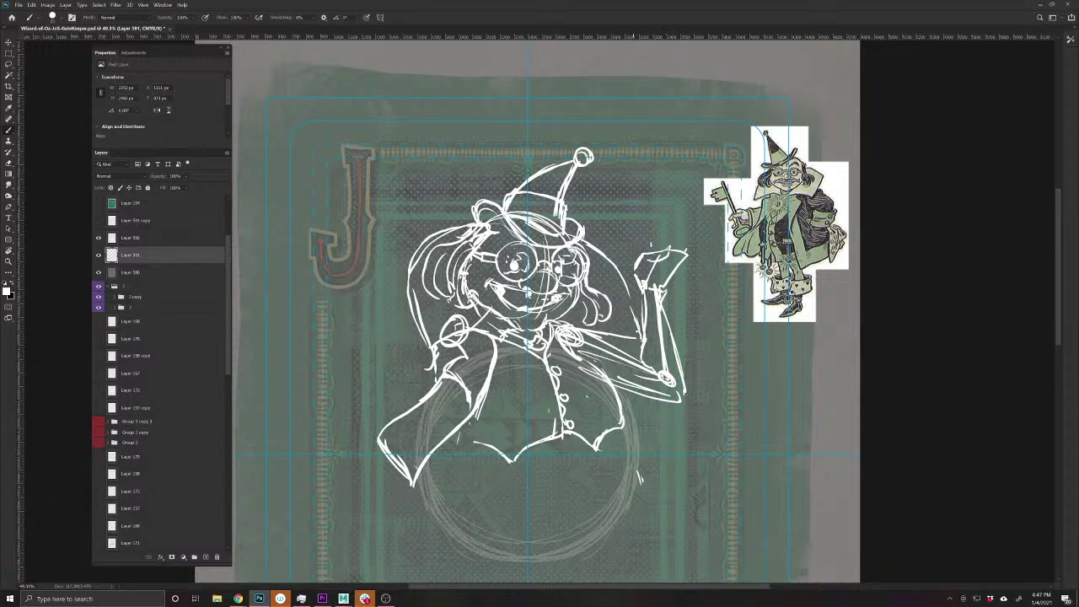
- Draw a large slanted key in the raised hand with an oval bow, long shaft, notched teeth and round tip
mouse_move(632, 297)
mouse_down()
mouse_move(693, 187)
mouse_move(622, 304)
mouse_move(634, 331)
mouse_move(615, 303)
mouse_move(625, 307)
mouse_up()
mouse_move(655, 246)
mouse_down()
mouse_move(699, 182)
mouse_move(656, 176)
mouse_up()
drag(655, 176, 665, 186)
mouse_move(643, 181)
mouse_down()
mouse_move(666, 186)
mouse_move(643, 206)
mouse_move(673, 217)
mouse_move(654, 170)
mouse_move(638, 186)
mouse_move(656, 193)
mouse_up()
mouse_move(655, 198)
mouse_down()
mouse_move(633, 202)
mouse_move(641, 211)
mouse_up()
mouse_move(642, 209)
mouse_down()
mouse_move(671, 217)
mouse_move(665, 241)
mouse_up()
mouse_move(636, 280)
mouse_down()
mouse_move(648, 258)
mouse_move(679, 244)
mouse_move(669, 224)
mouse_move(682, 248)
mouse_move(661, 252)
mouse_up()
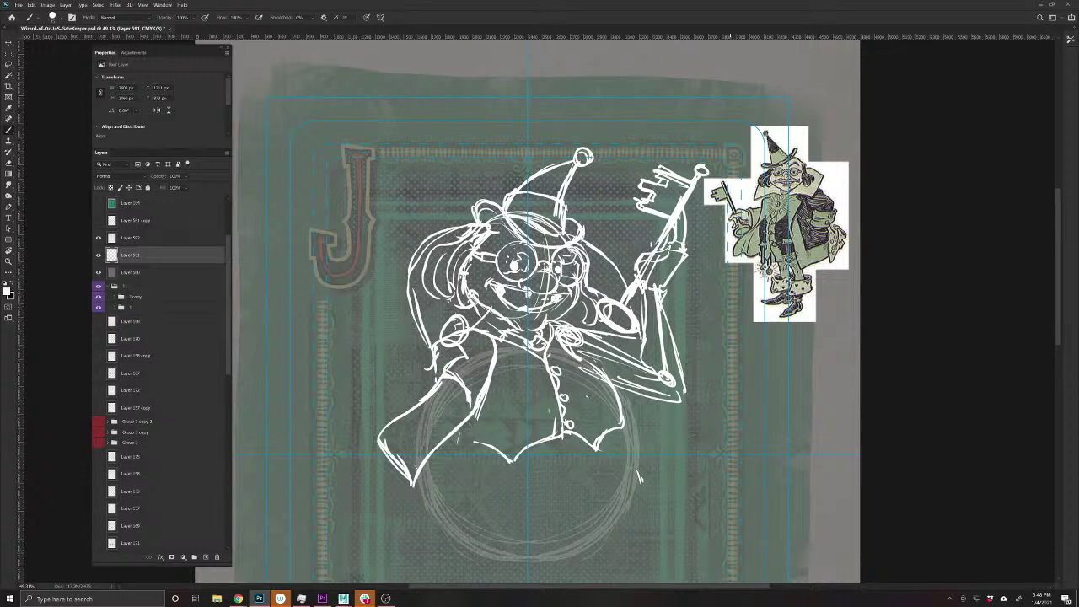
- Erase the flared sleeve and cuff on the J side of the body
drag(475, 478, 582, 477)
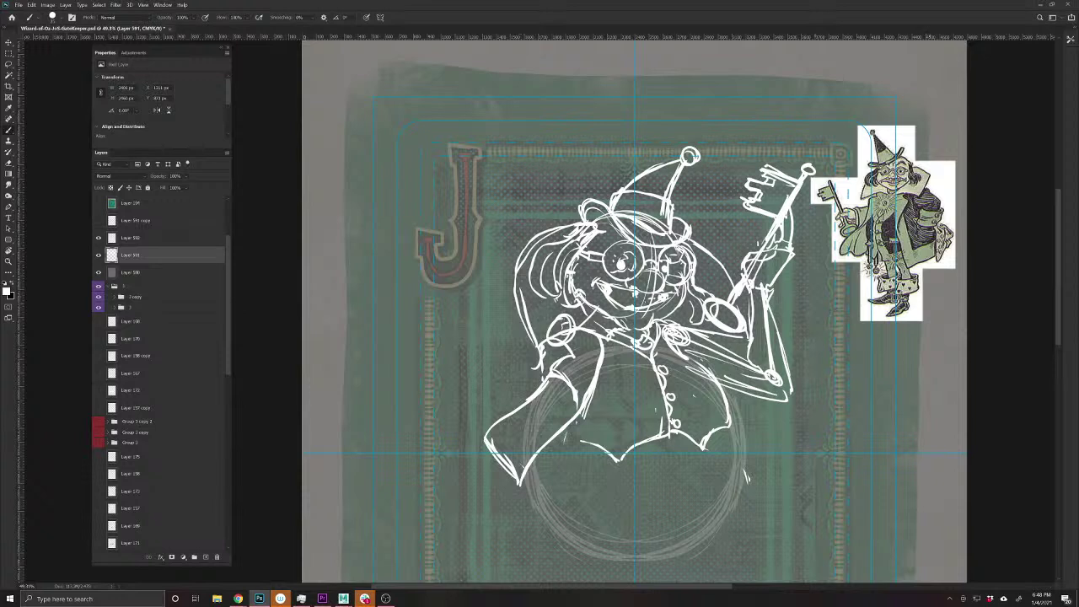
key(e)
drag(548, 382, 509, 413)
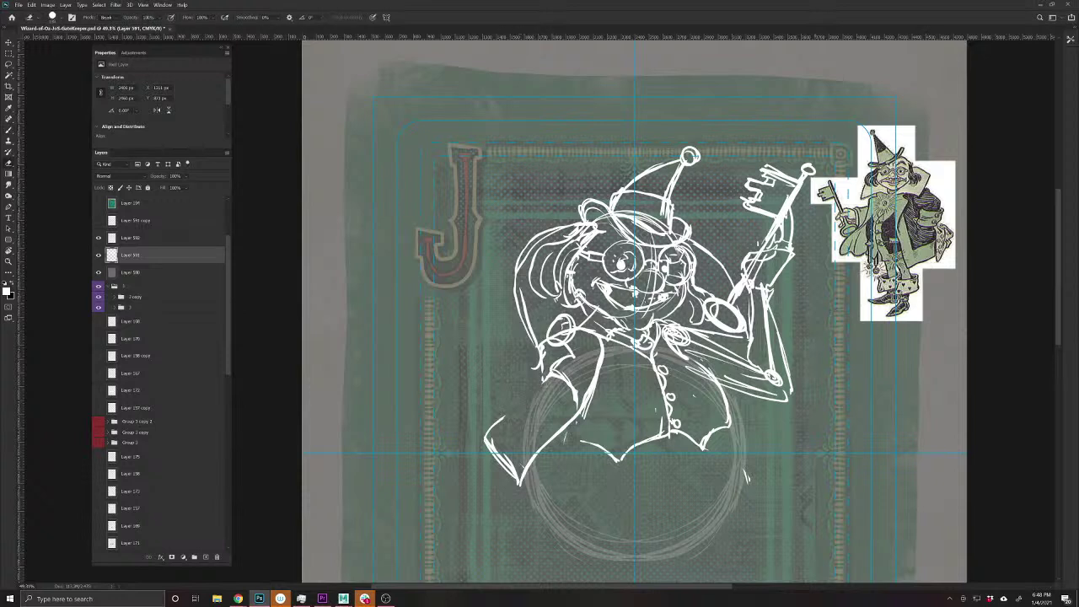
mouse_move(552, 376)
mouse_down()
mouse_move(579, 404)
mouse_move(565, 344)
mouse_move(577, 336)
mouse_move(489, 438)
mouse_move(510, 481)
mouse_move(584, 417)
mouse_up()
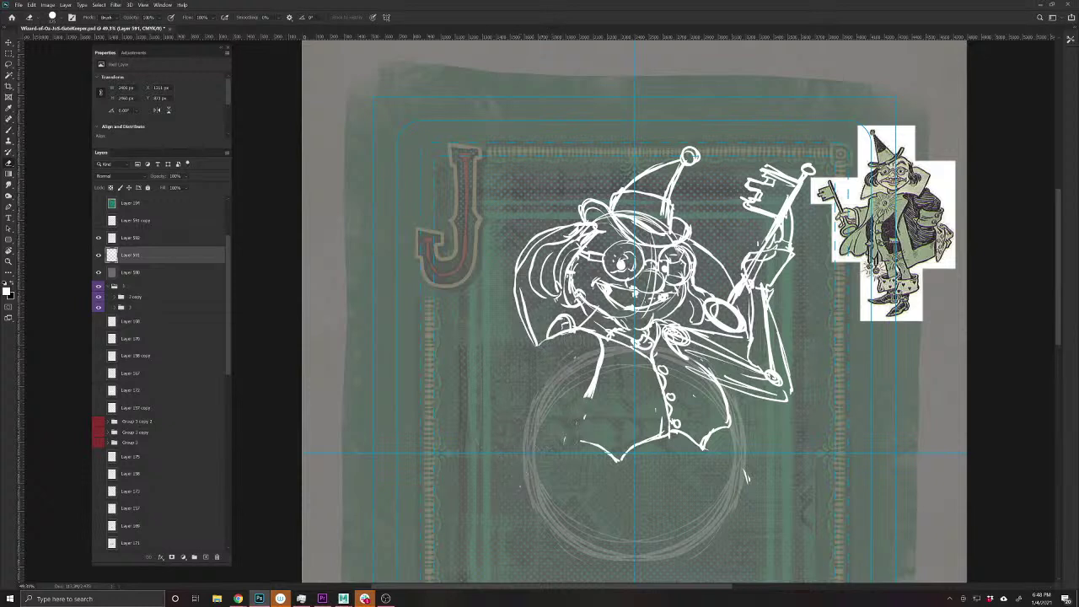
- Redraw the arm on the J side bent at a round elbow joint, with the forearm angled back toward the body
key(b)
mouse_move(552, 325)
mouse_down()
mouse_move(474, 367)
mouse_move(483, 362)
mouse_move(538, 410)
mouse_up()
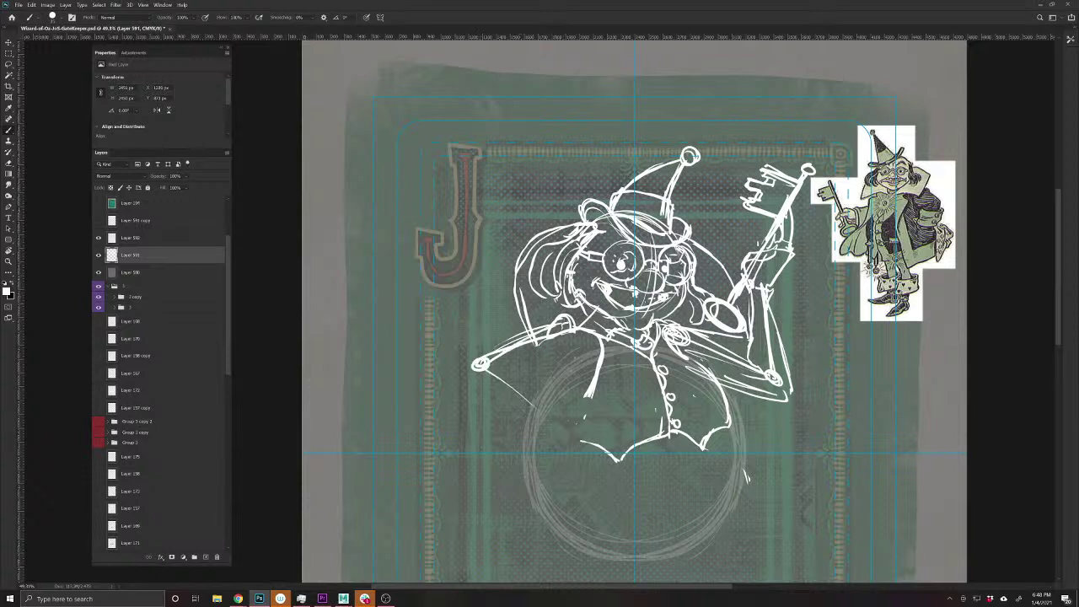
mouse_move(482, 371)
mouse_down()
mouse_move(538, 414)
mouse_move(524, 411)
mouse_up()
mouse_move(564, 322)
mouse_down()
mouse_move(480, 369)
mouse_move(543, 406)
mouse_move(532, 376)
mouse_up()
drag(530, 376, 551, 403)
drag(527, 409, 540, 415)
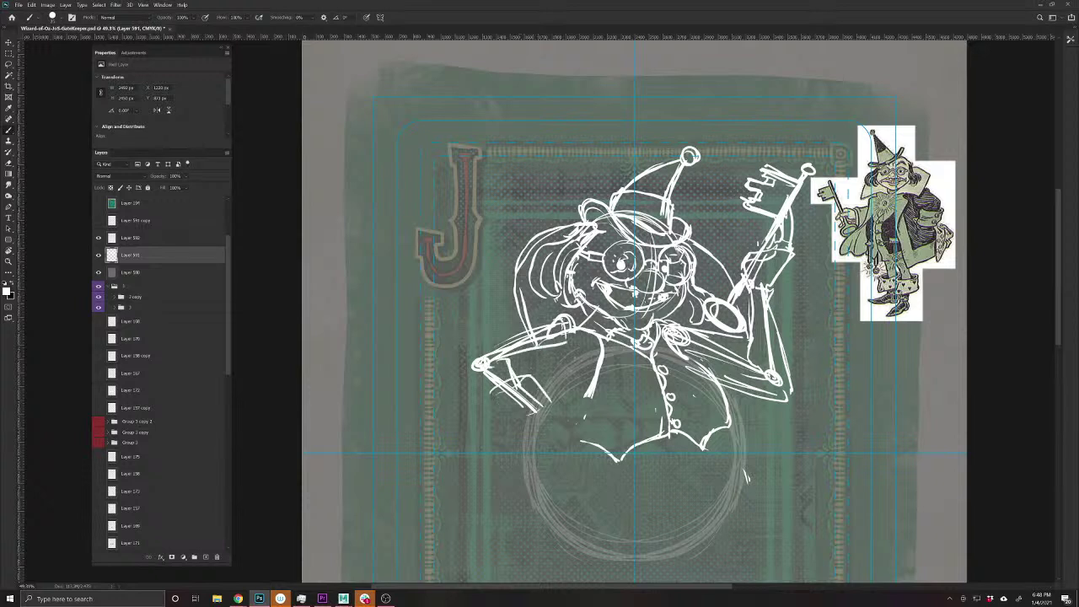
- Sketch the sleeve and hand of the bent arm on the J side, with a wide coat panel draped below it
drag(486, 393, 478, 419)
mouse_move(473, 418)
mouse_down()
mouse_move(499, 425)
mouse_move(489, 400)
mouse_up()
drag(494, 415, 477, 414)
drag(463, 369, 489, 396)
drag(524, 334, 461, 366)
drag(534, 398, 562, 390)
drag(494, 429, 526, 407)
mouse_move(537, 398)
mouse_down()
mouse_move(549, 391)
mouse_move(577, 436)
mouse_move(569, 465)
mouse_move(454, 444)
mouse_move(462, 413)
mouse_move(548, 436)
mouse_up()
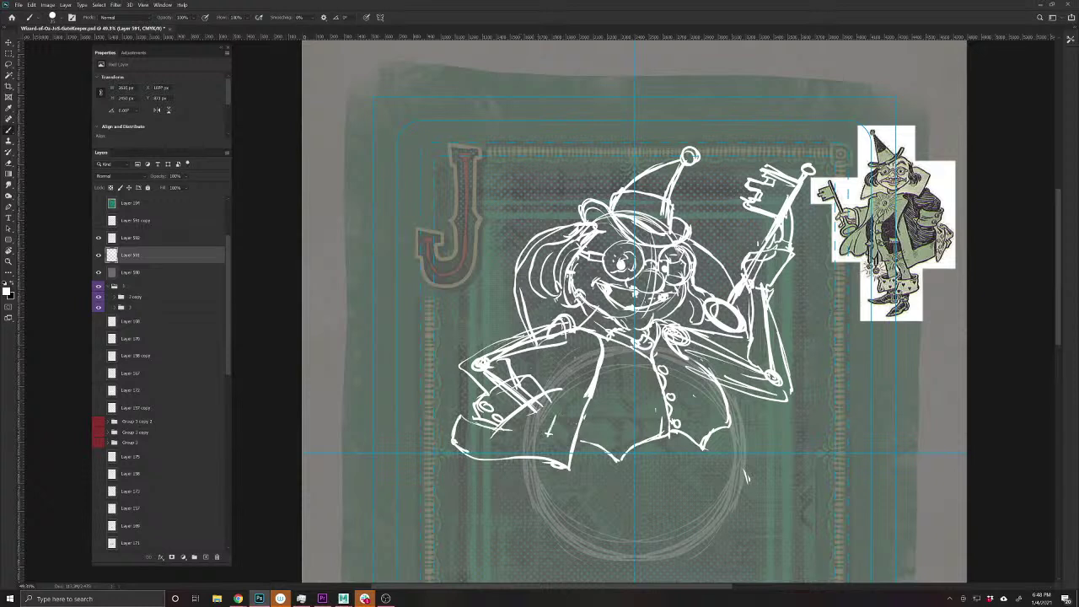
- Add a notched lapel to the coat front and a folded, pointed tip to the draped panel on the J side
mouse_move(576, 386)
mouse_down()
mouse_move(549, 434)
mouse_move(556, 367)
mouse_up()
drag(555, 368, 580, 354)
drag(579, 345, 565, 334)
mouse_move(474, 400)
mouse_down()
mouse_move(455, 422)
mouse_move(483, 381)
mouse_move(440, 441)
mouse_move(452, 431)
mouse_up()
drag(445, 414, 444, 435)
mouse_move(452, 420)
mouse_down()
mouse_move(501, 446)
mouse_move(537, 448)
mouse_up()
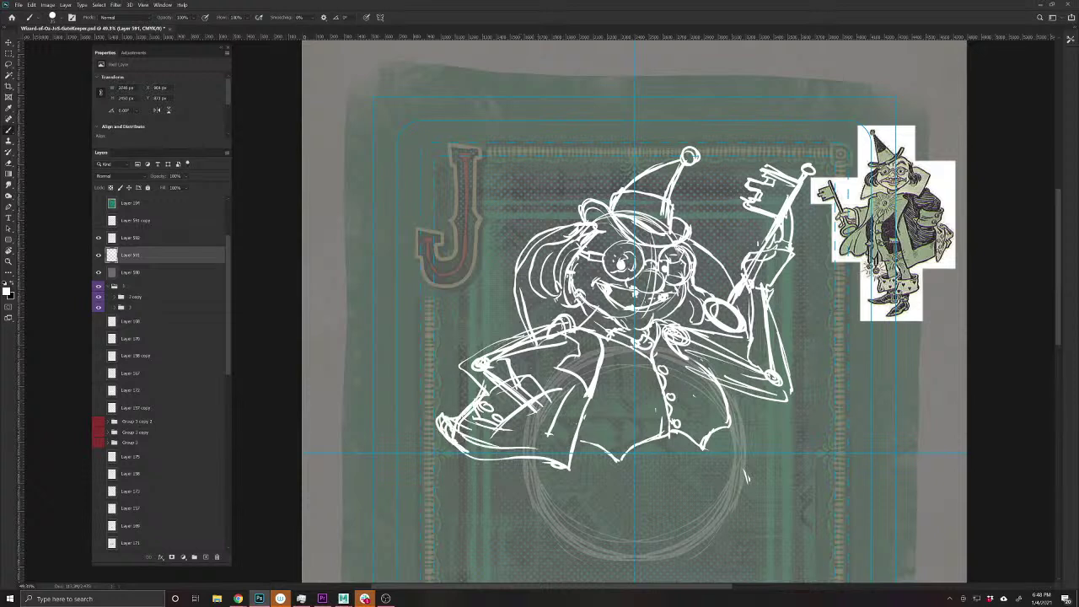
mouse_move(503, 415)
mouse_down()
mouse_move(523, 402)
mouse_move(502, 426)
mouse_up()
drag(488, 365, 498, 372)
- Draw the coat's front edge on the key side, curving from the shoulder down to a tip at the waist
drag(723, 540, 660, 470)
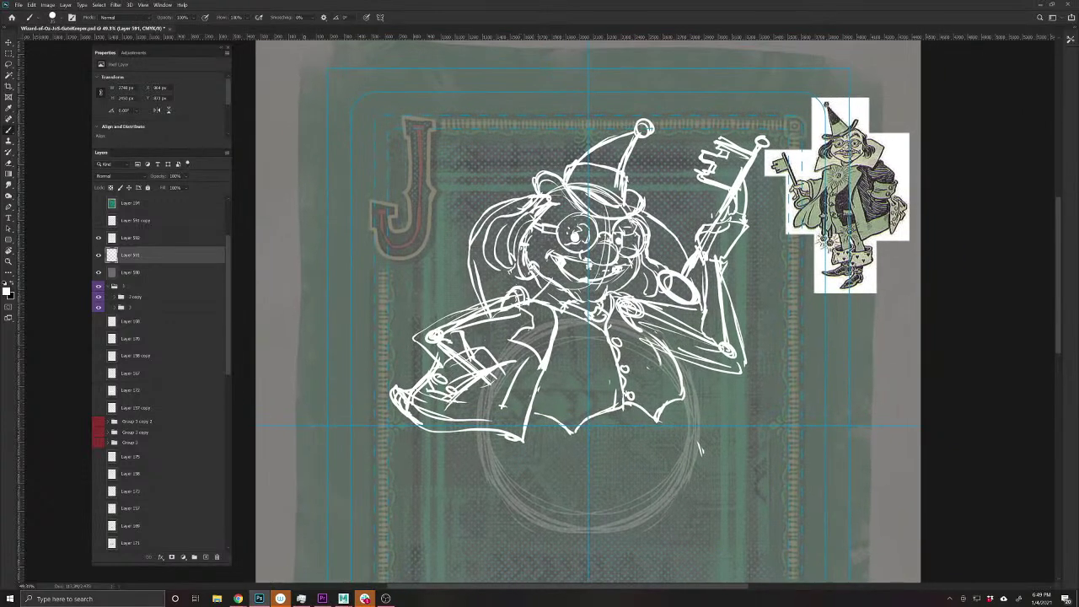
drag(650, 342, 697, 417)
key(e)
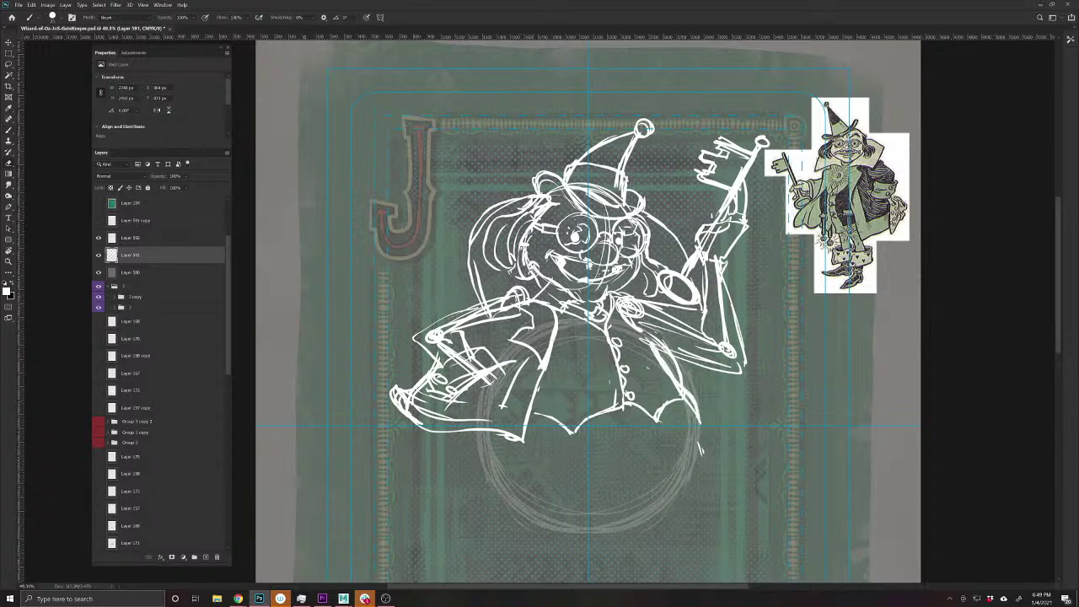
key(b)
drag(698, 392, 701, 425)
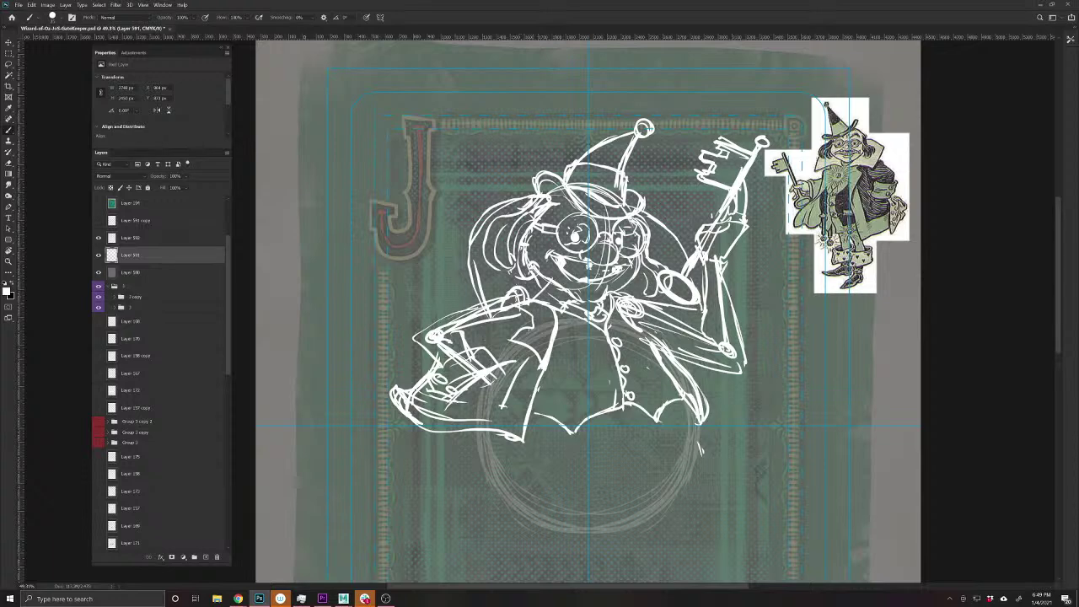
- Save the file and duplicate the character sketch layer
alt+click(736, 391)
drag(724, 406, 726, 372)
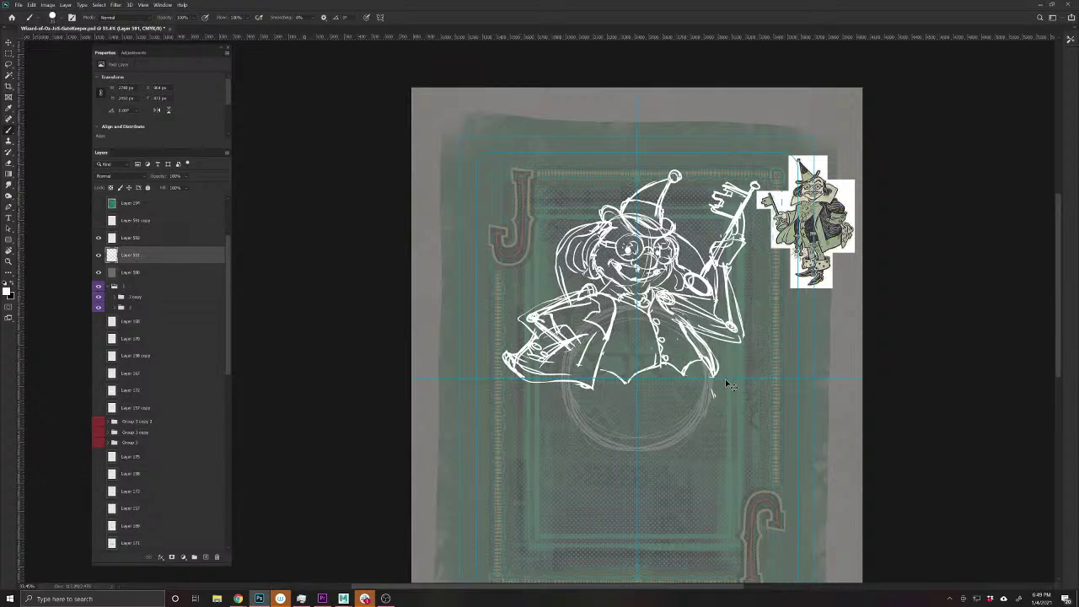
key(ctrl+s)
click(99, 256)
click(98, 255)
key(ctrl+j)
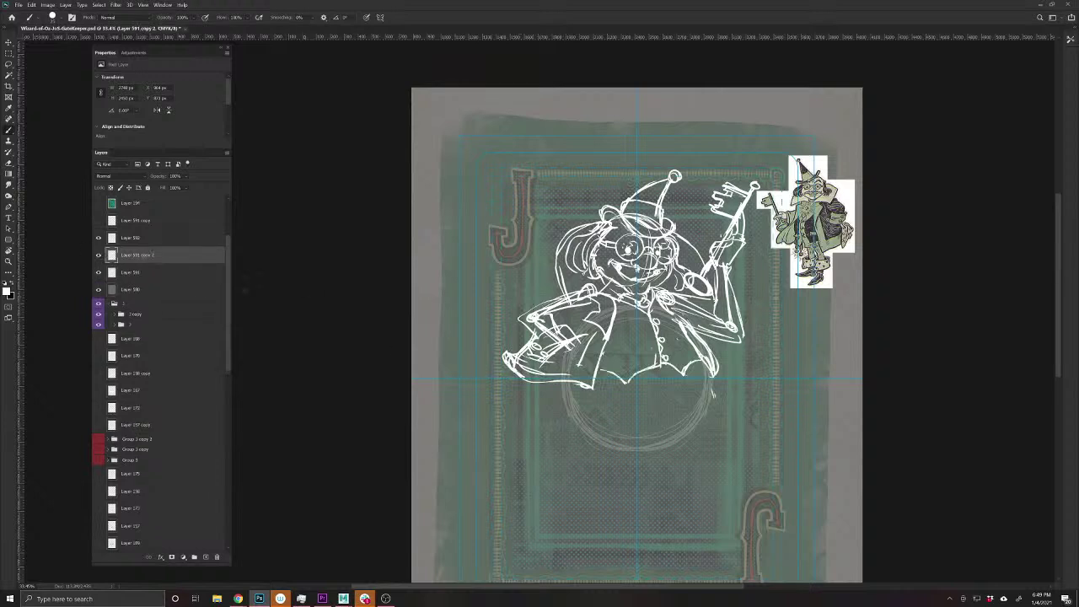
- Rotate the duplicated sketch 180 degrees about the card's centre, using the full-size bottom layer to keep the pivot centred
drag(227, 302, 234, 500)
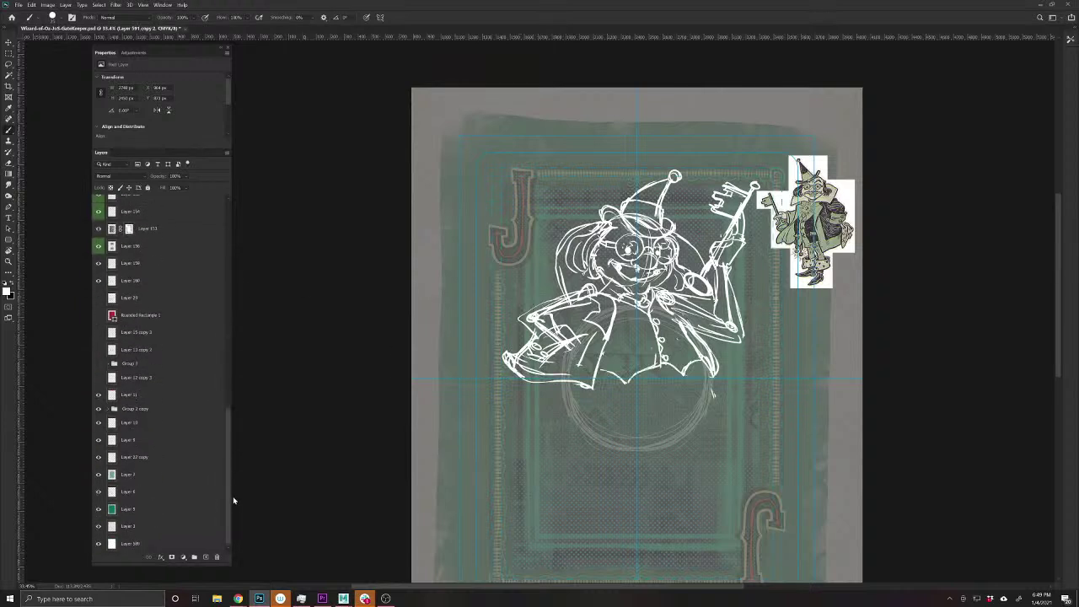
click(173, 542)
key(ctrl+t)
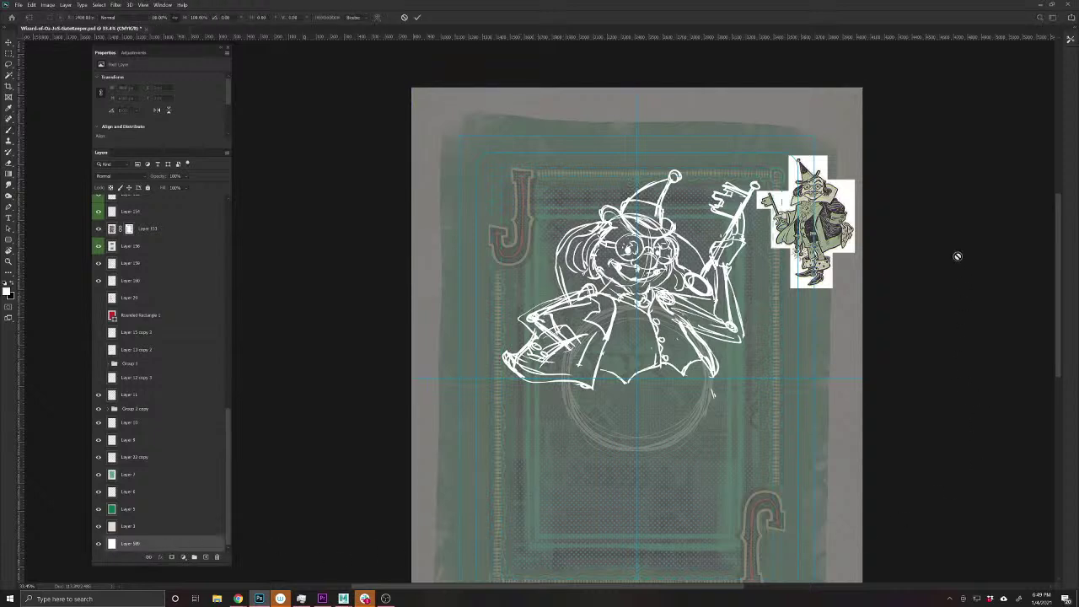
key(Return)
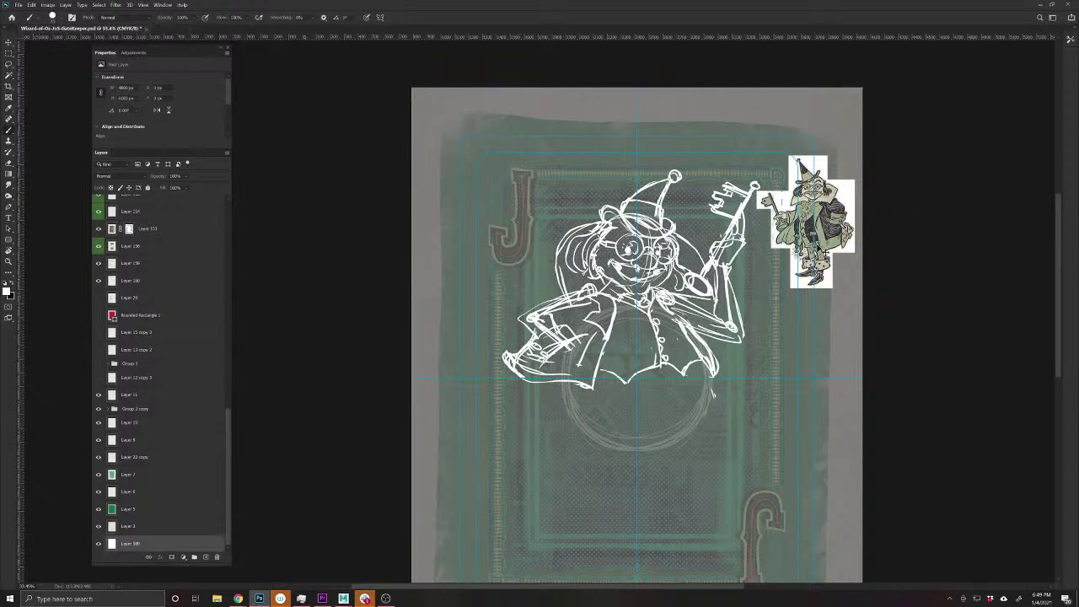
key(ctrl+t)
mouse_move(880, 354)
mouse_down()
mouse_move(759, 221)
mouse_move(550, 171)
mouse_move(400, 181)
mouse_move(330, 268)
mouse_move(345, 387)
mouse_move(379, 457)
mouse_move(344, 400)
mouse_up()
key(Return)
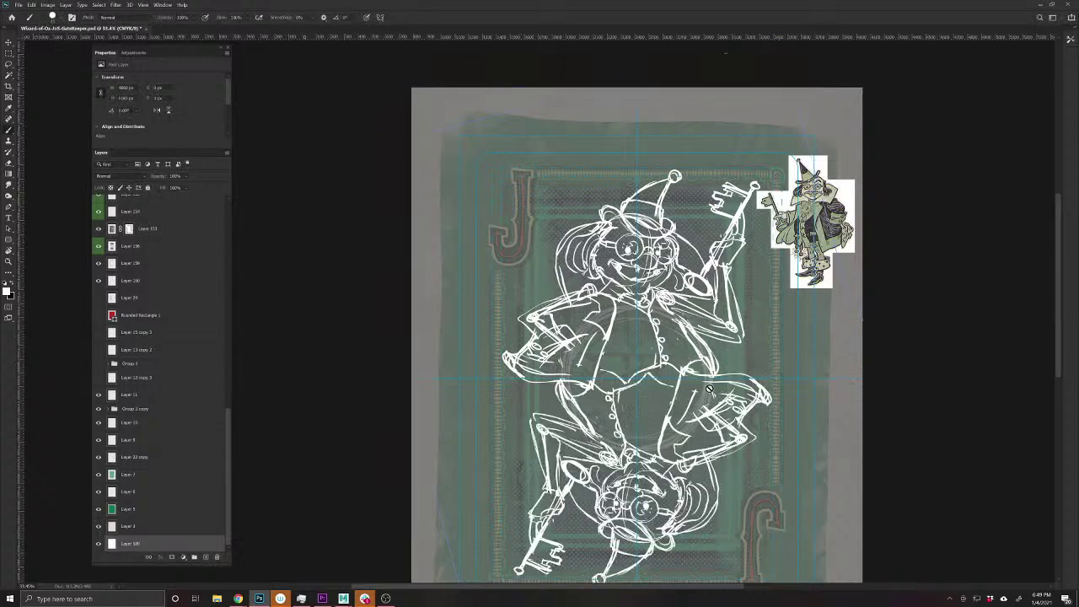
drag(708, 388, 710, 362)
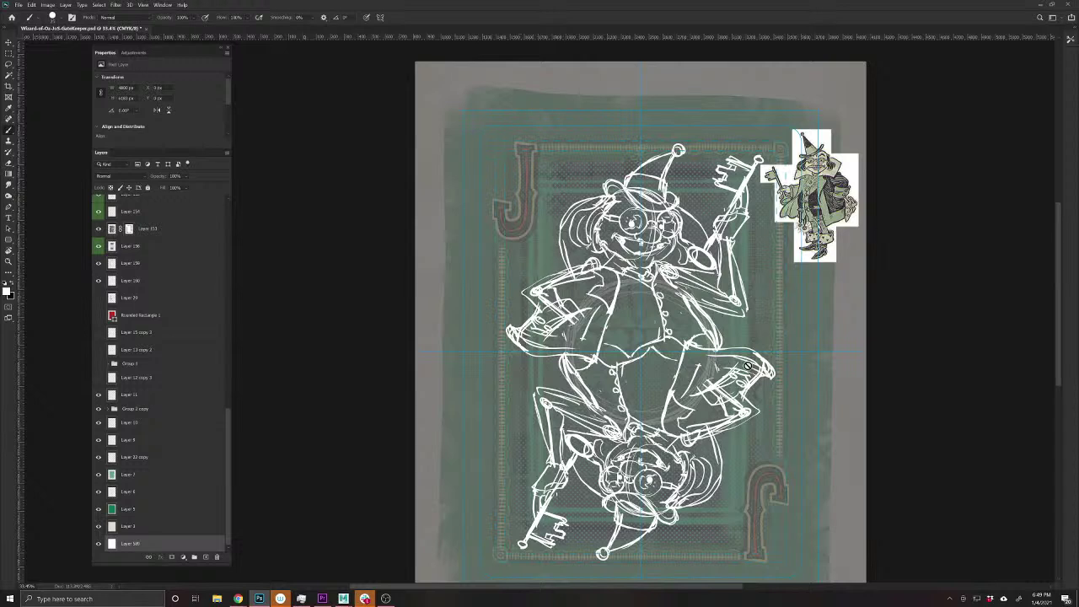
key(v)
drag(775, 383, 750, 383)
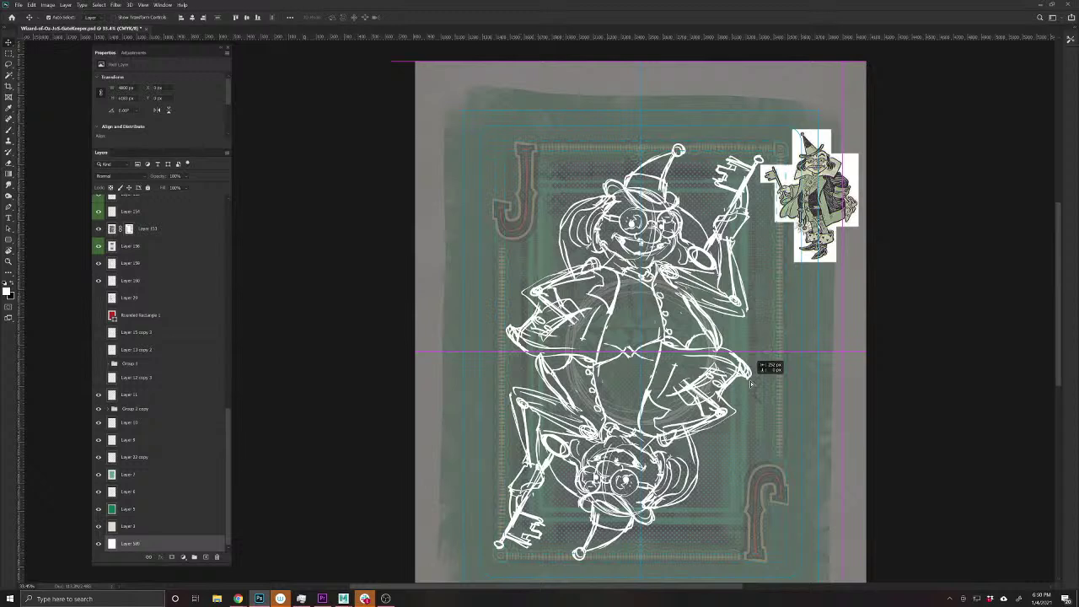
drag(750, 382, 751, 383)
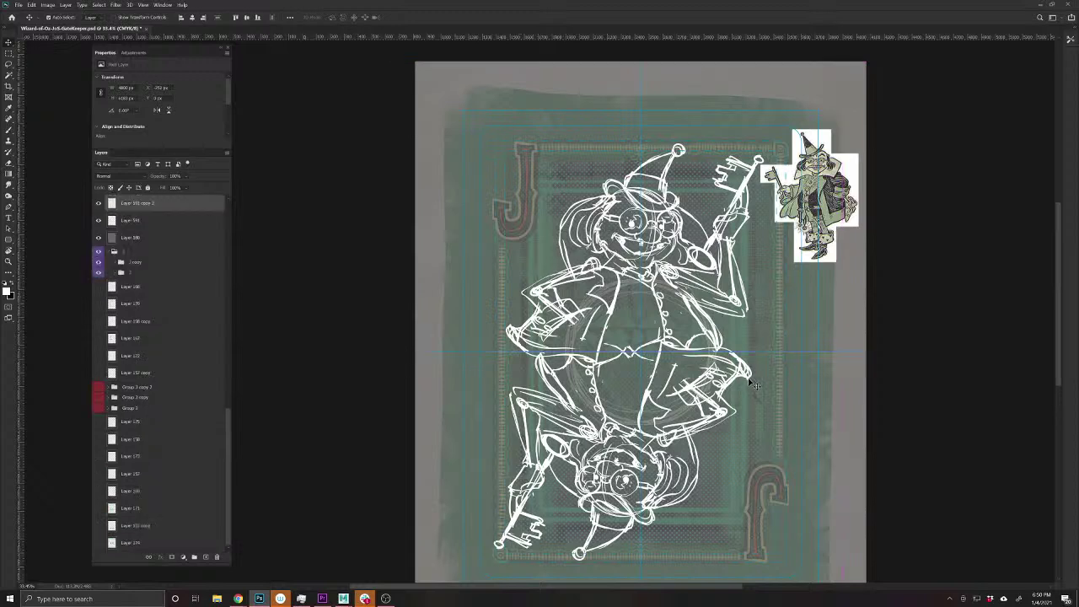
key(alt+BackSpace)
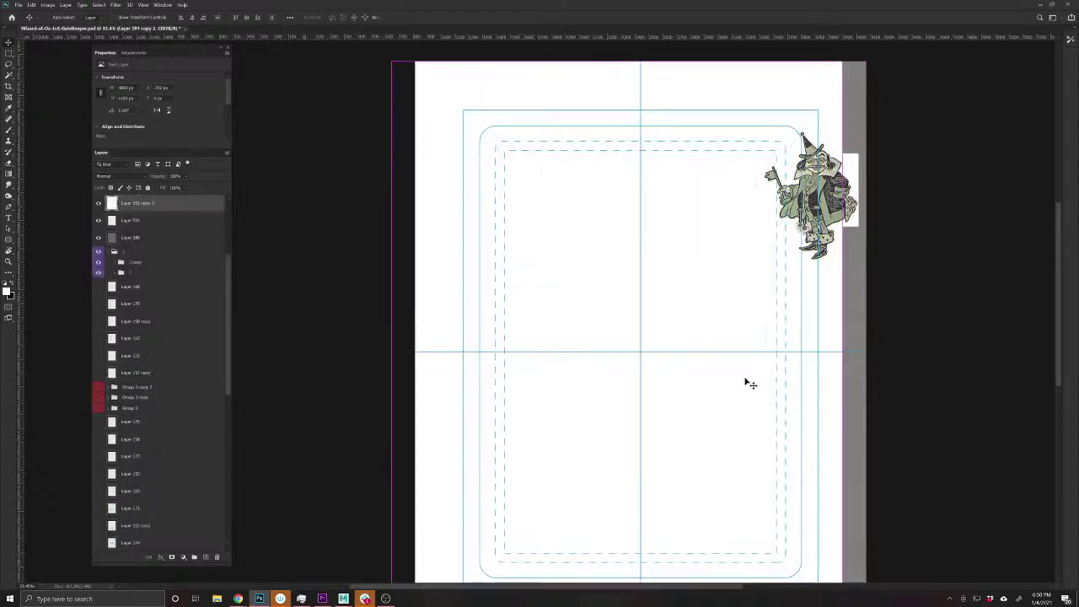
key(z)
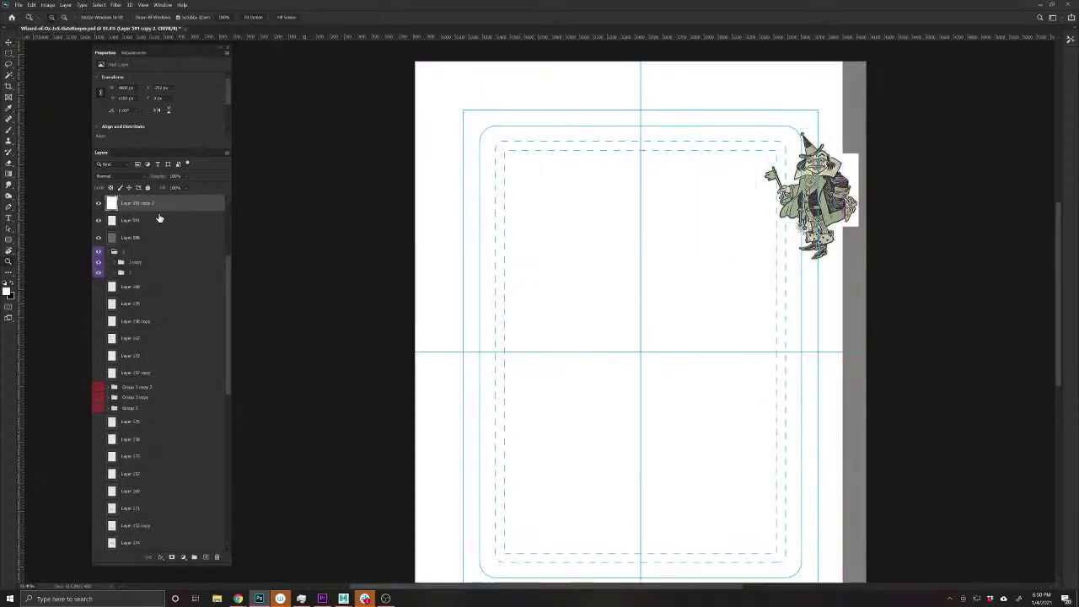
key(ctrl+z)
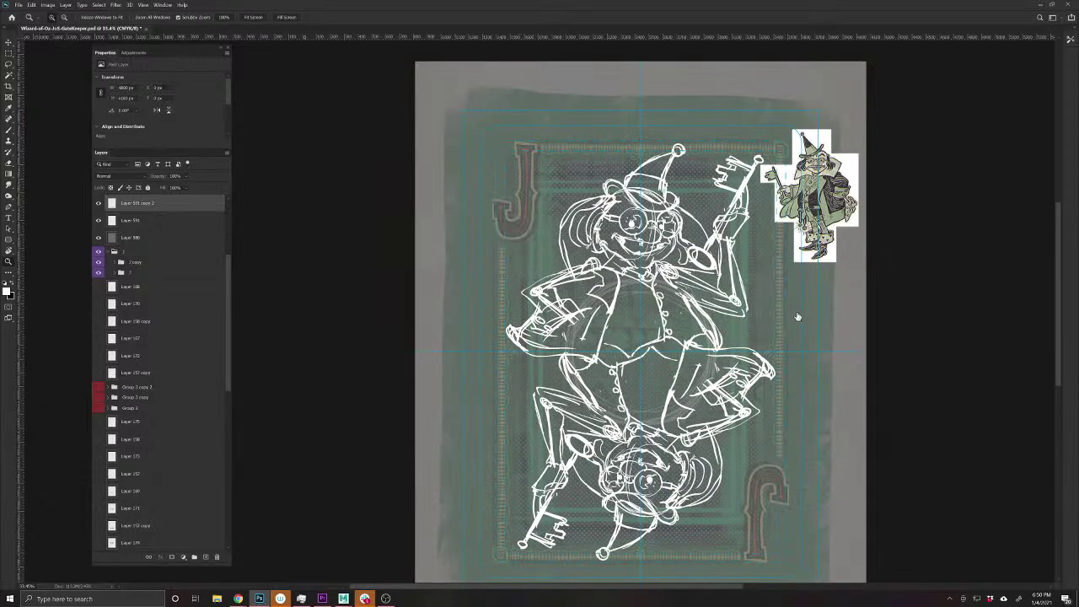
- Shift the upside-down figure horizontally toward the J side so its coat edges meet those of the upright figure
drag(797, 317, 648, 353)
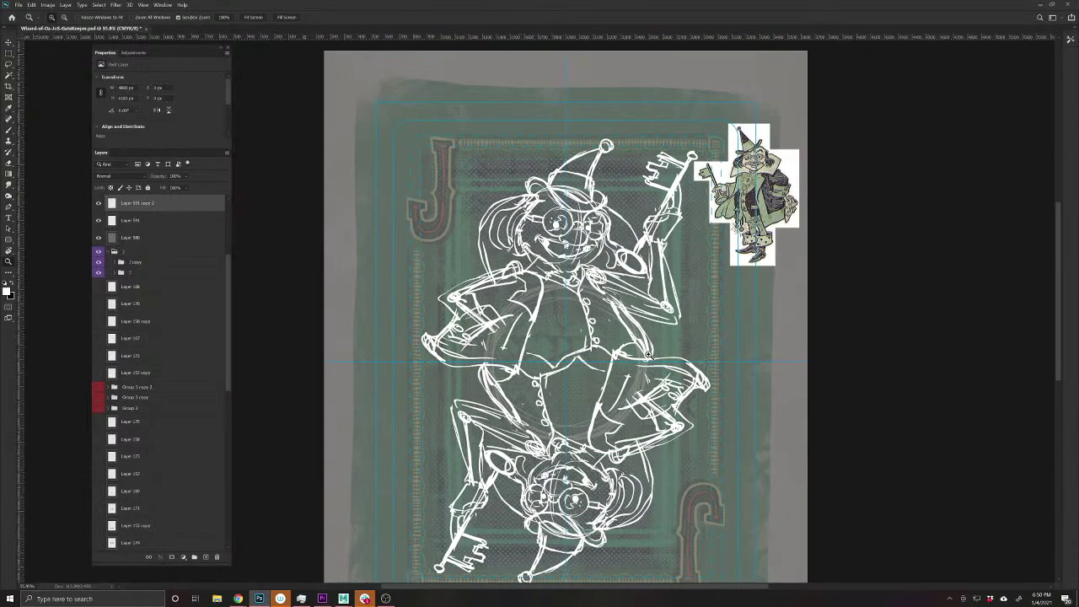
key(v)
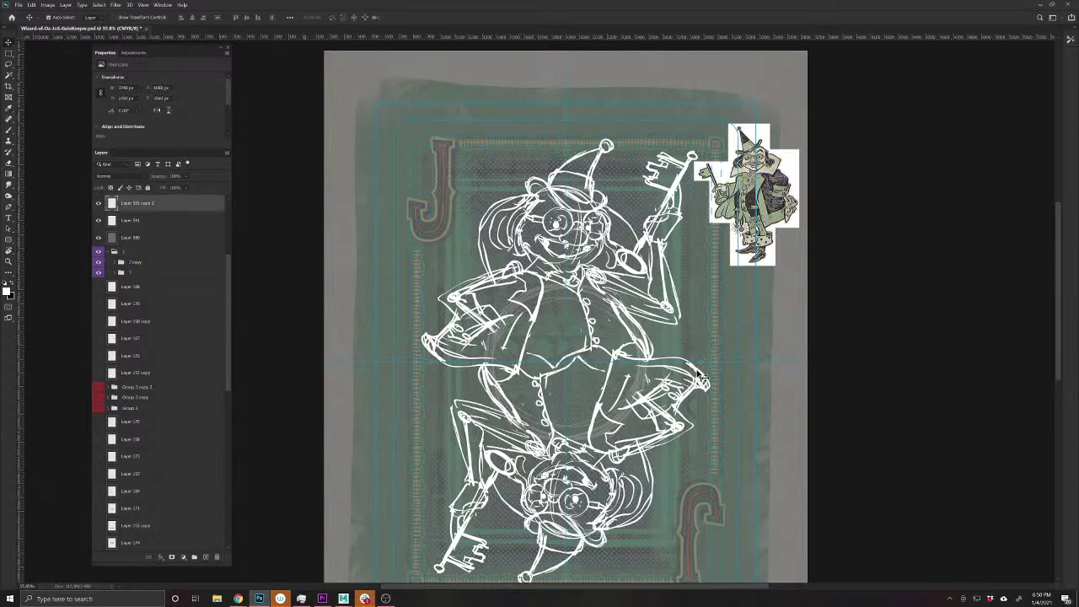
mouse_move(698, 374)
mouse_down()
mouse_move(665, 373)
mouse_move(683, 373)
mouse_up()
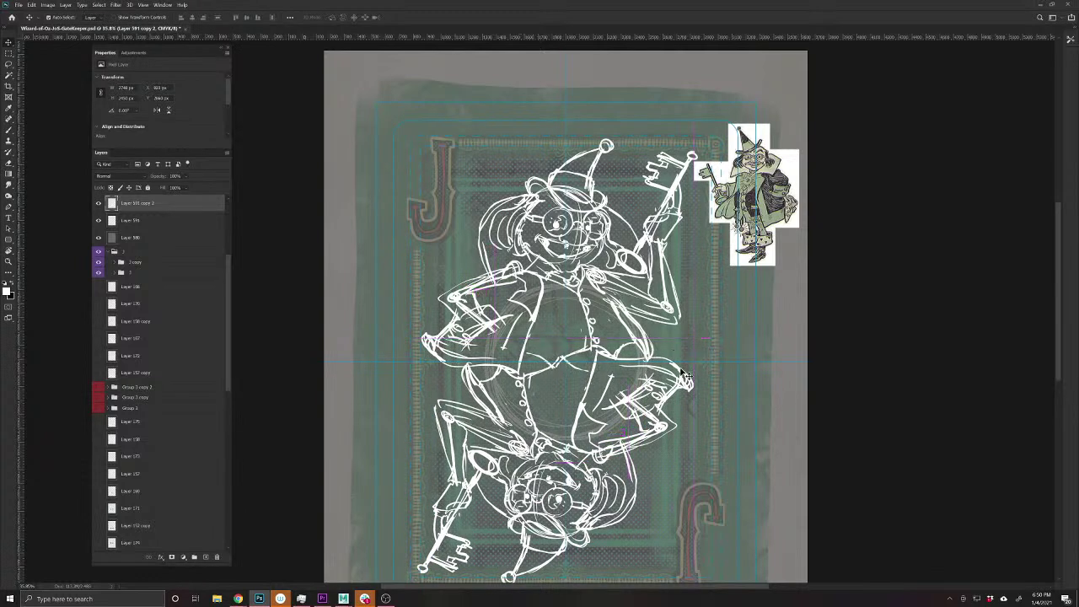
- Rotate both figure sketches together about 6 degrees counterclockwise, centre and slightly enlarge them within the card frame, and save the file
shift+click(169, 222)
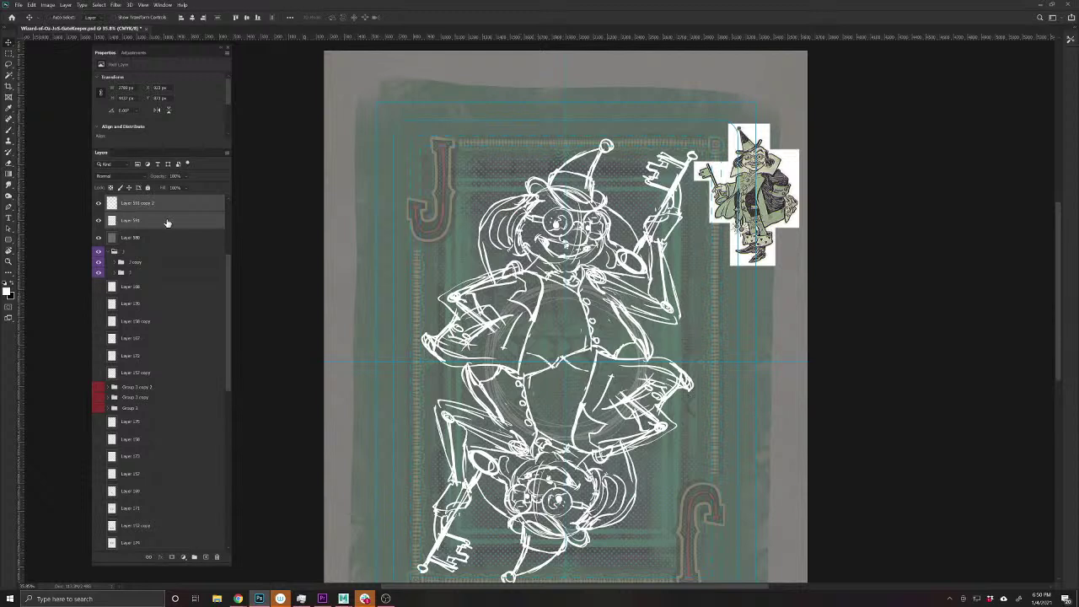
key(ctrl+t)
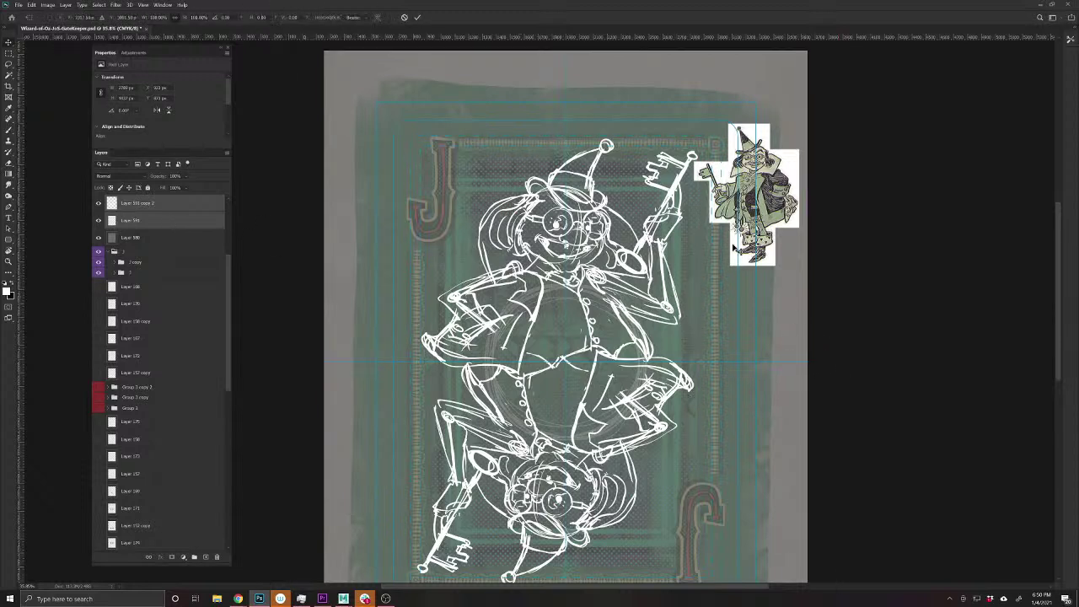
mouse_move(704, 137)
mouse_down()
mouse_move(686, 111)
mouse_move(693, 101)
mouse_up()
drag(595, 413, 668, 377)
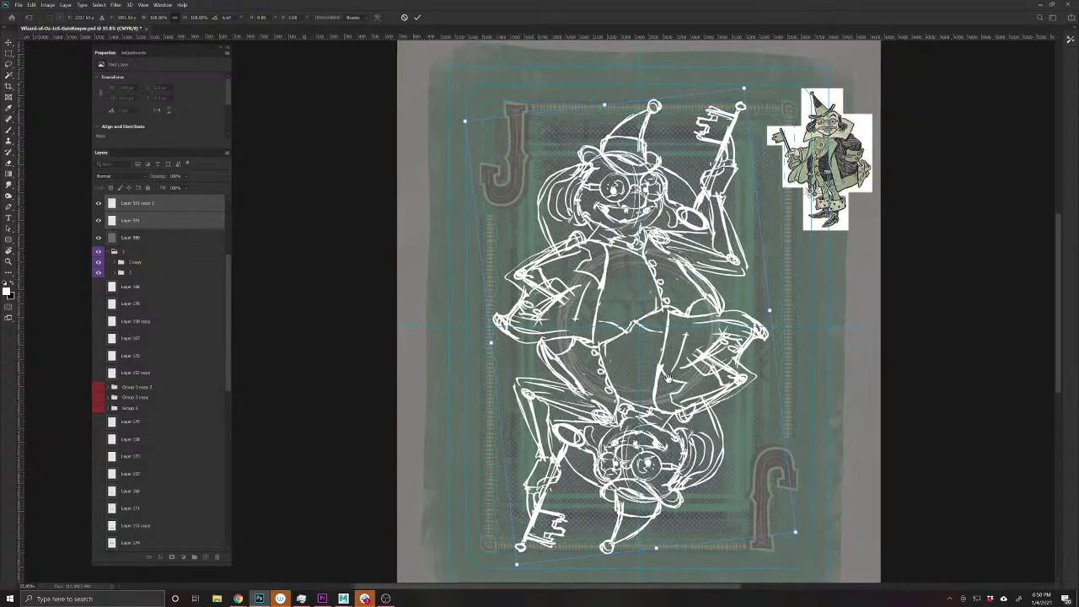
drag(795, 518, 841, 505)
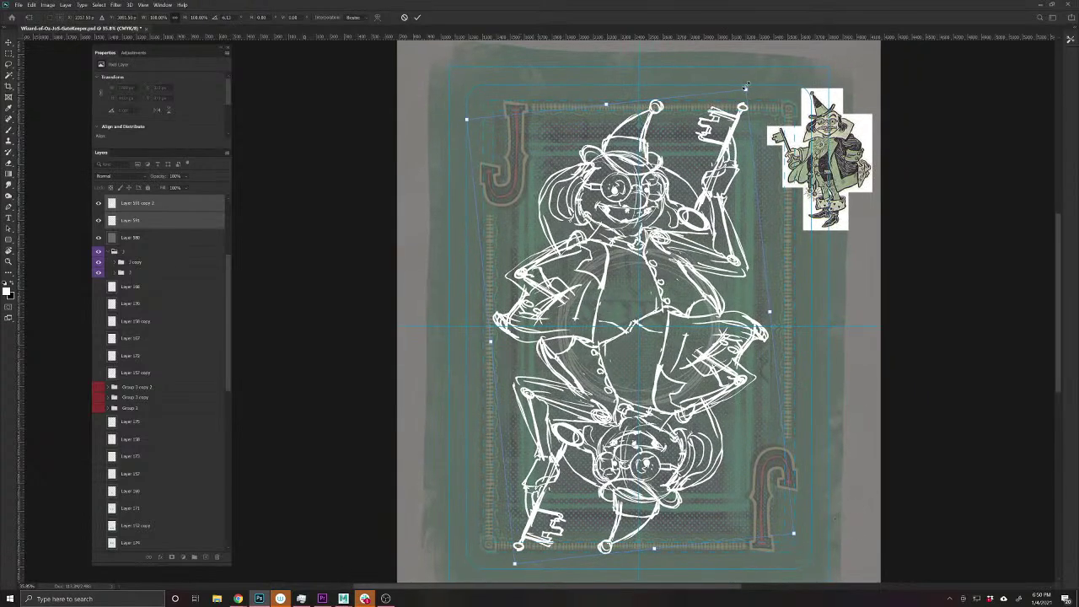
drag(745, 87, 752, 89)
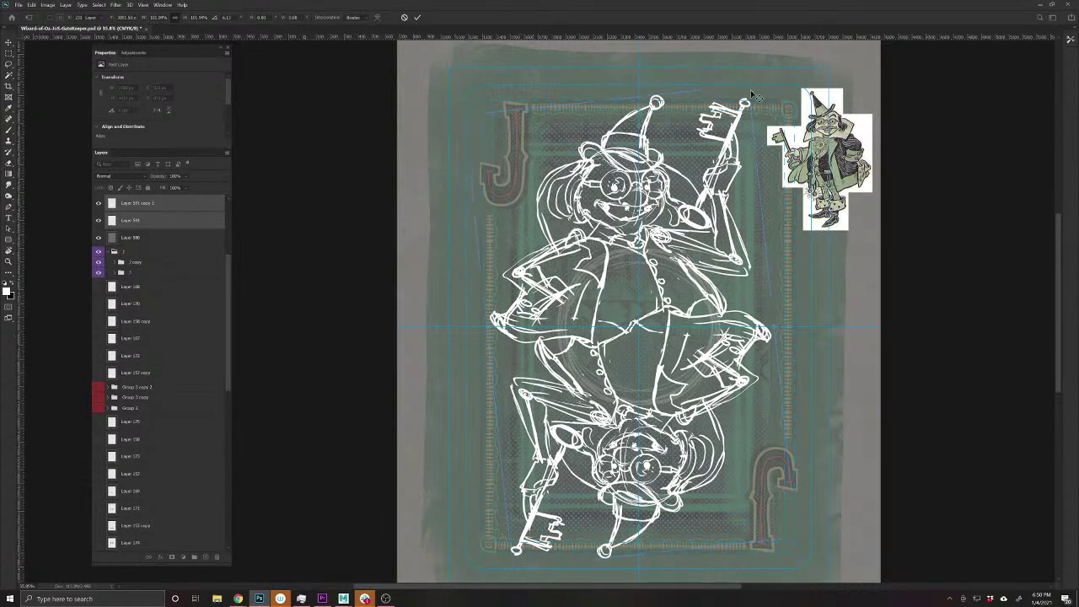
key(Return)
key(ctrl+s)
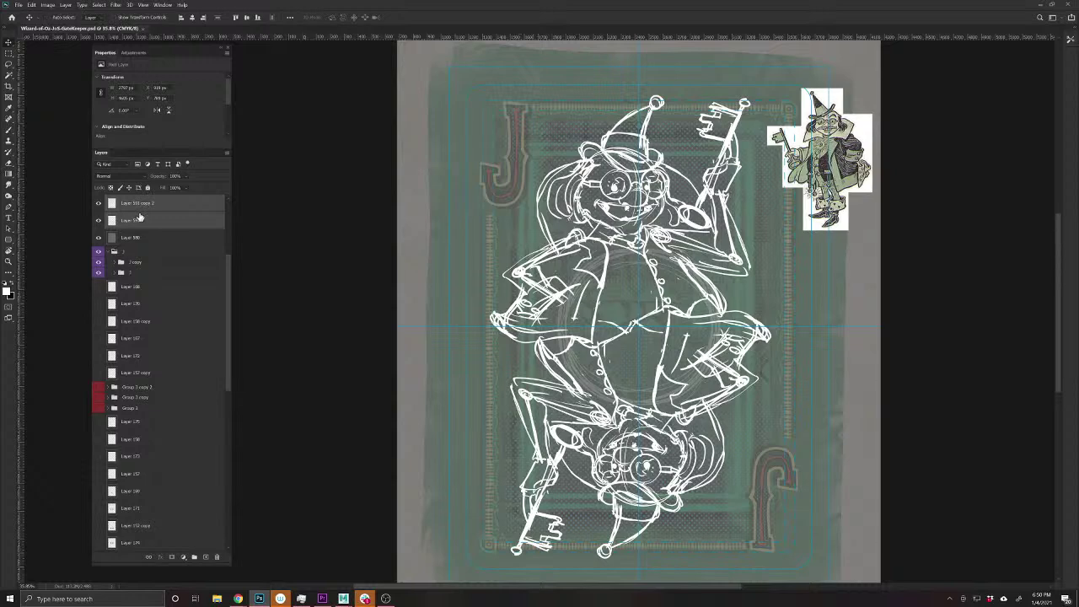
- Merge the two figure sketches into one layer, then fade it and the circle guide layer by lowering their opacity
key(ctrl+e)
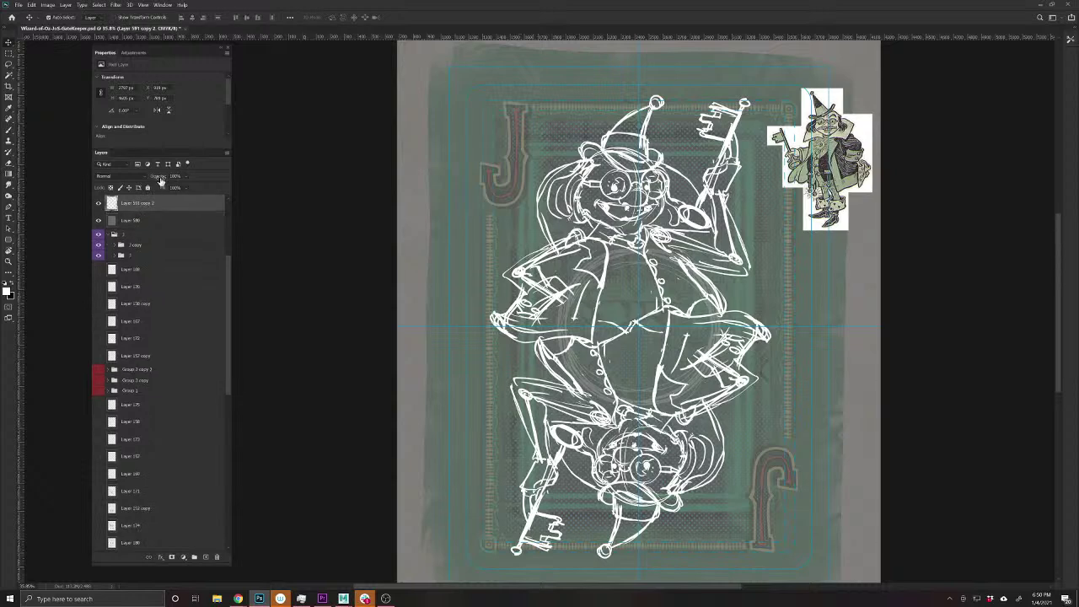
drag(160, 180, 126, 186)
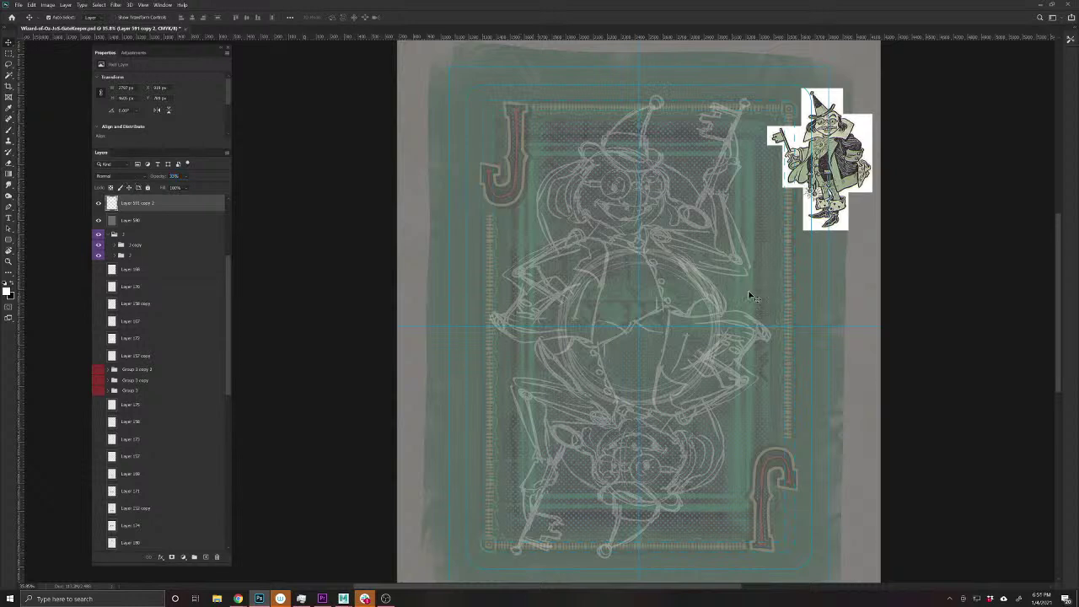
key(ctrl+shift+alt+n)
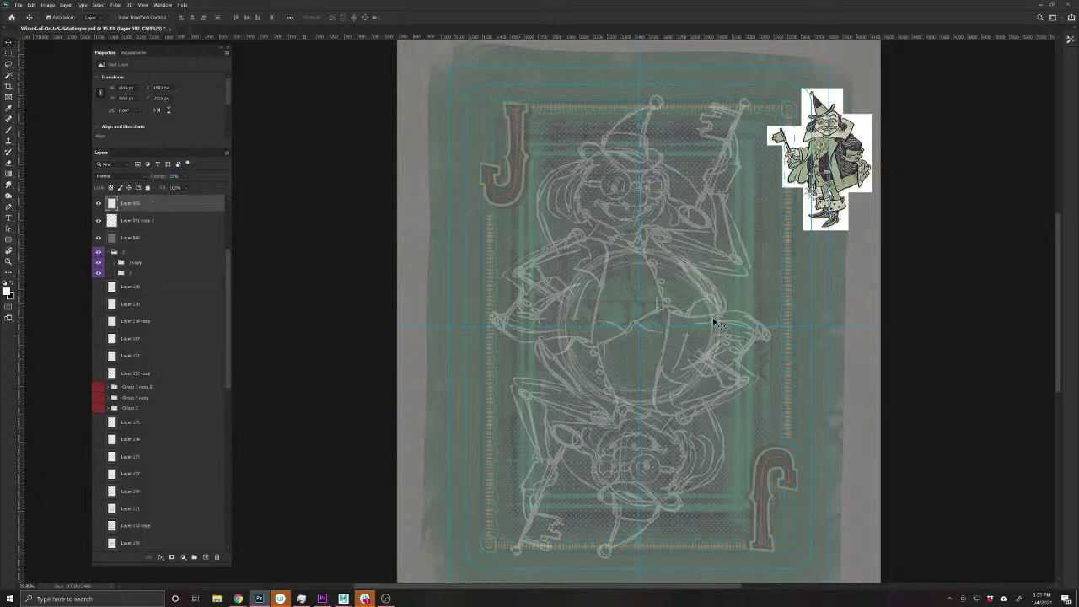
drag(158, 180, 152, 181)
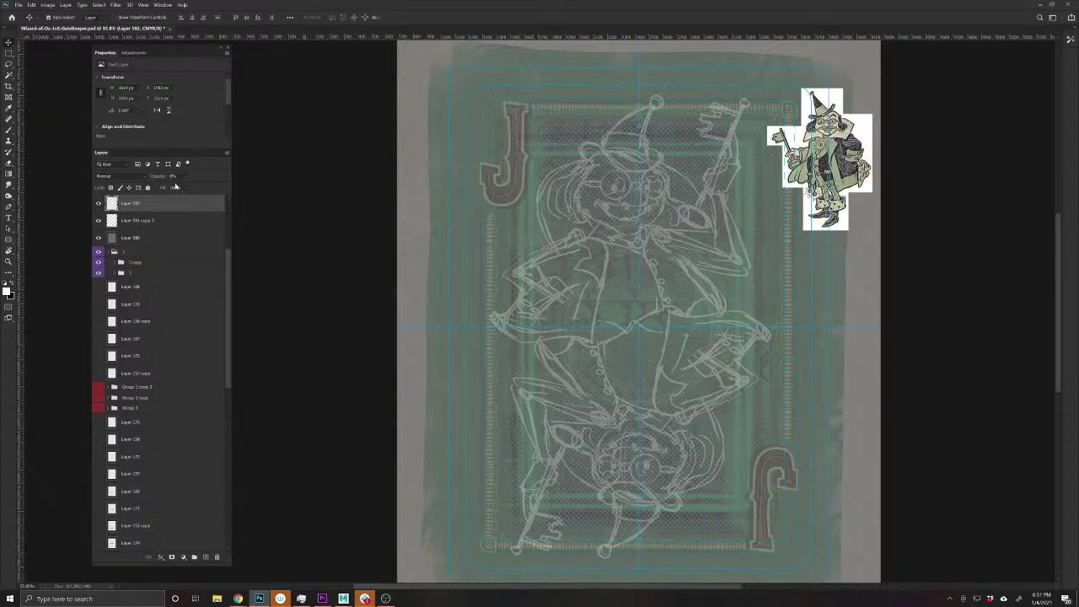
- Add a new layer above the faded sketches and set up the Brush with a black foreground colour
drag(231, 284, 233, 221)
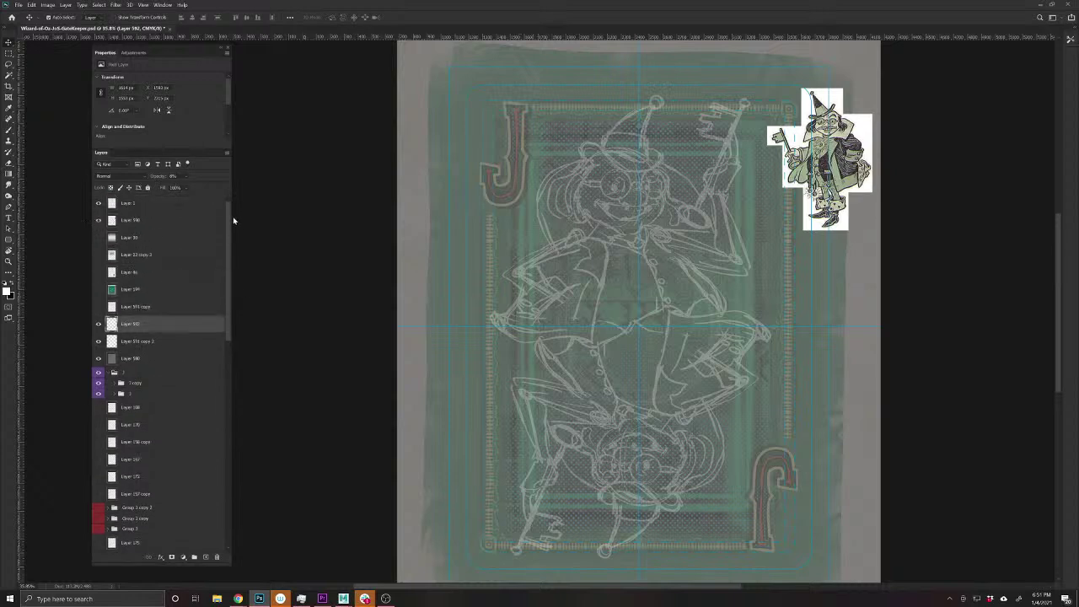
click(205, 557)
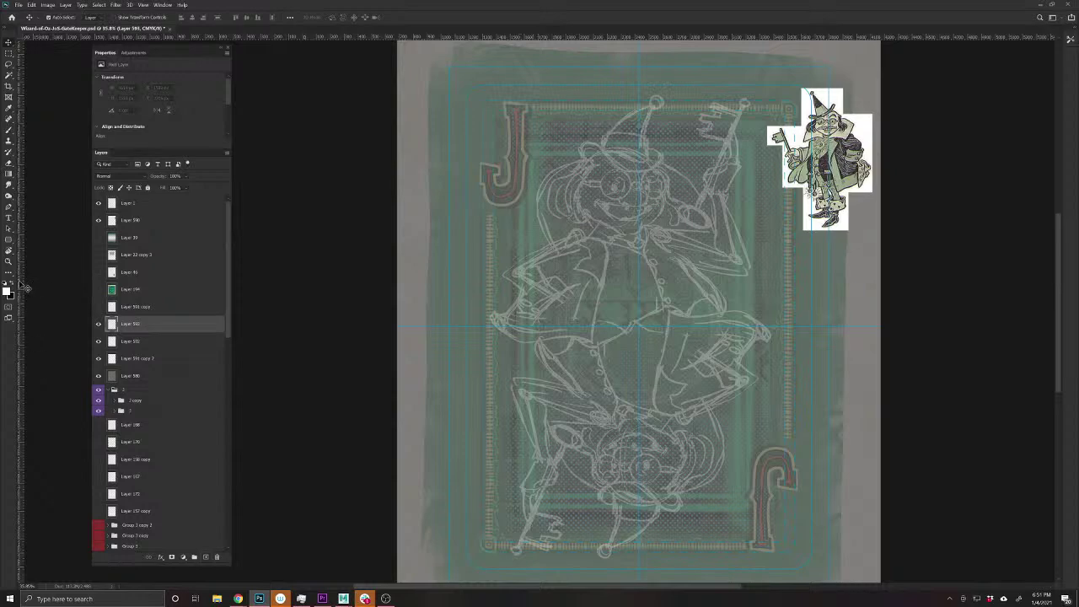
click(9, 129)
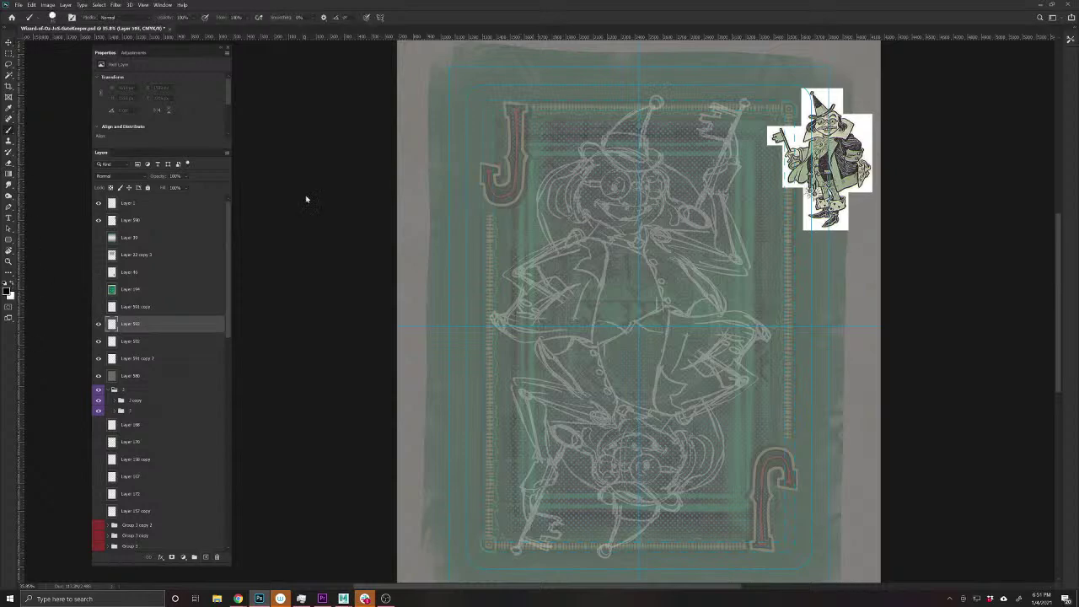
- Move the reference drawing next to the upright figure's raised key arm, clear of the corner J and the face
drag(650, 167, 597, 332)
key(v)
mouse_move(828, 240)
mouse_down()
mouse_move(776, 269)
mouse_move(350, 253)
mouse_move(365, 221)
mouse_up()
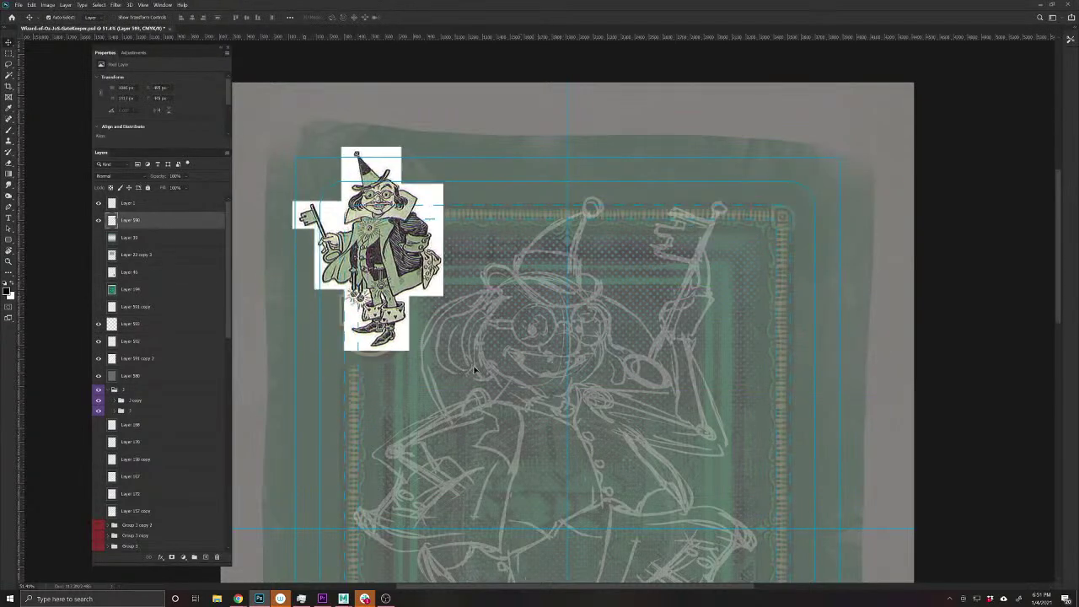
drag(513, 365, 609, 369)
drag(440, 160, 988, 335)
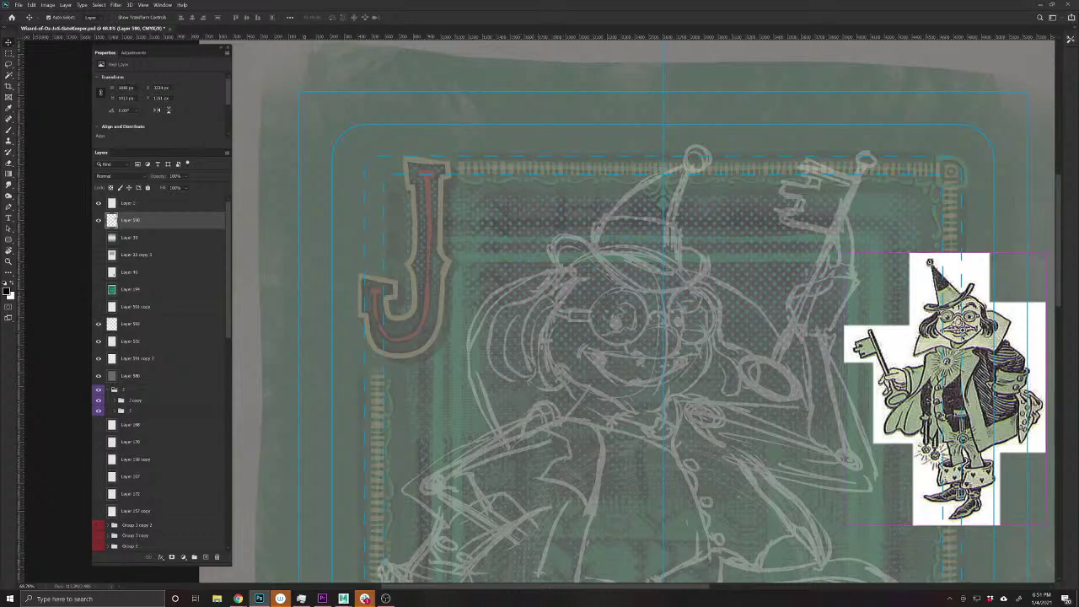
- Check the reference drawing's face, and add a new layer above the faded figure sketch for Brush work
drag(965, 333, 760, 375)
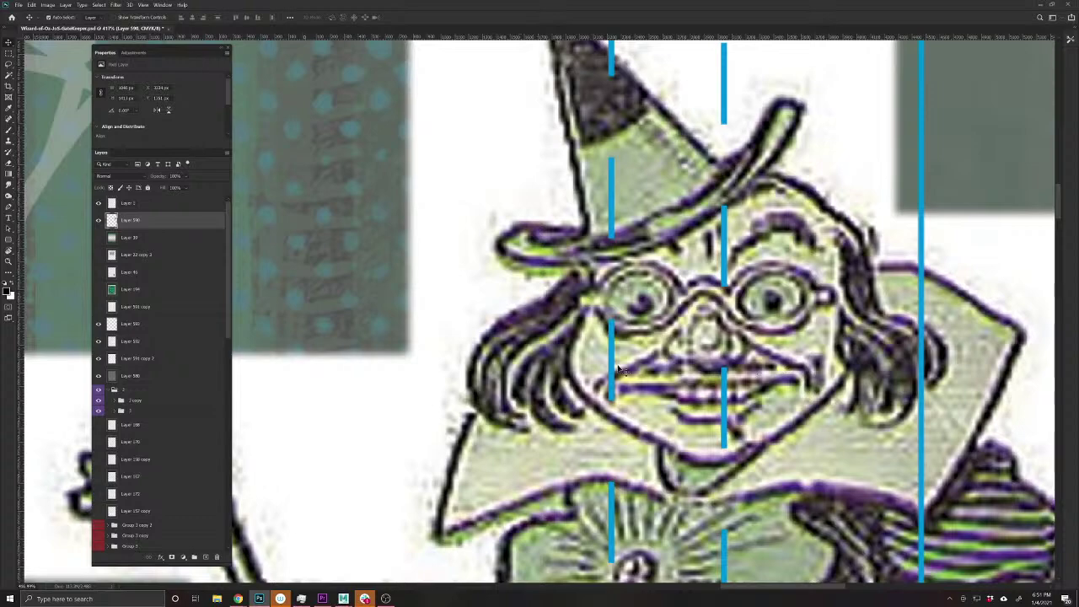
drag(783, 367, 730, 357)
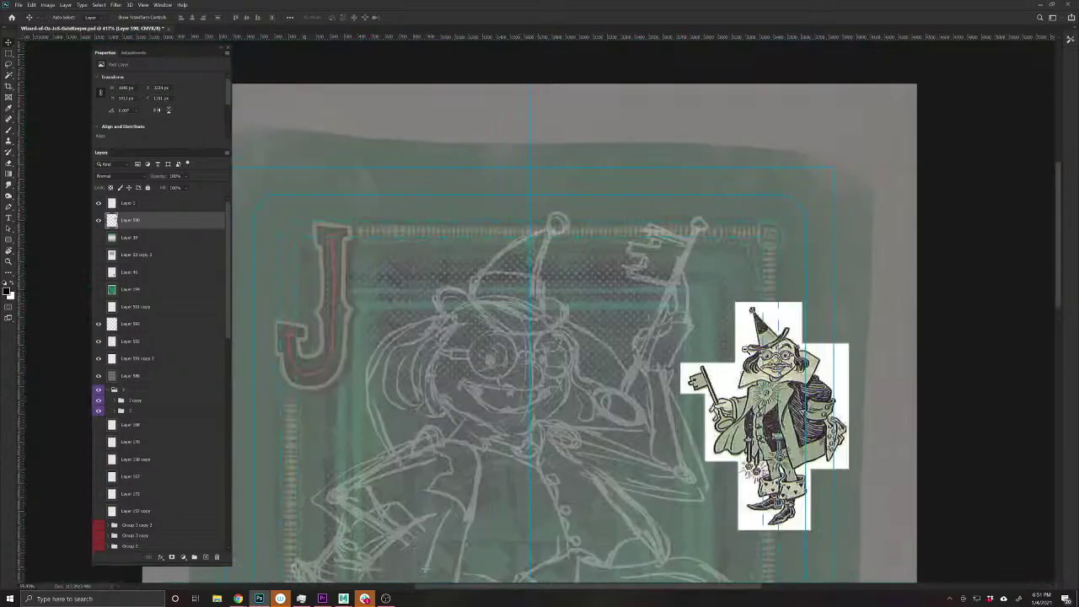
drag(571, 400, 684, 343)
drag(826, 362, 745, 358)
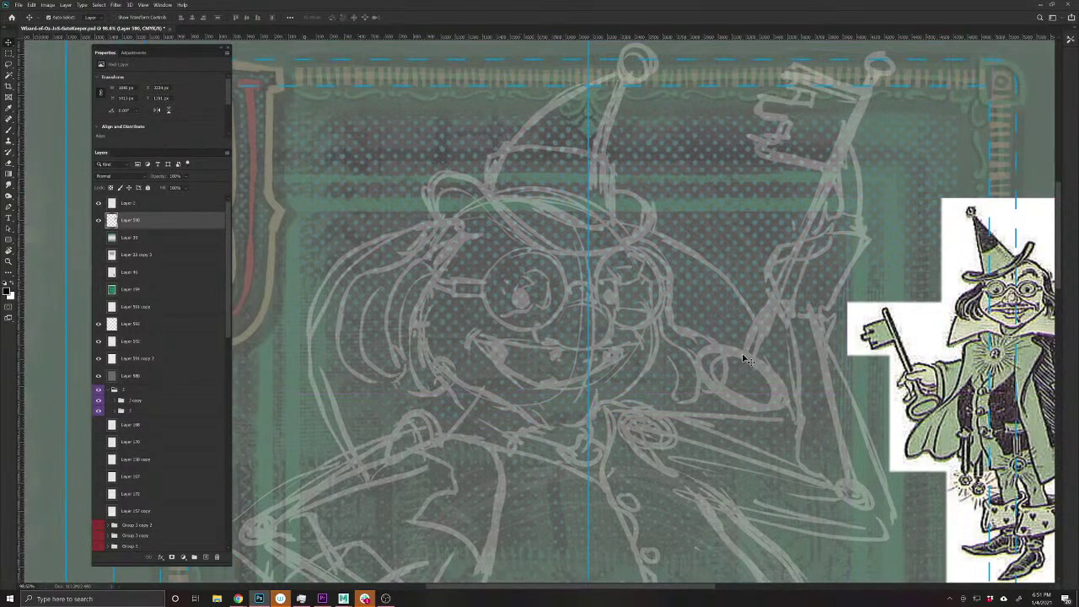
click(9, 129)
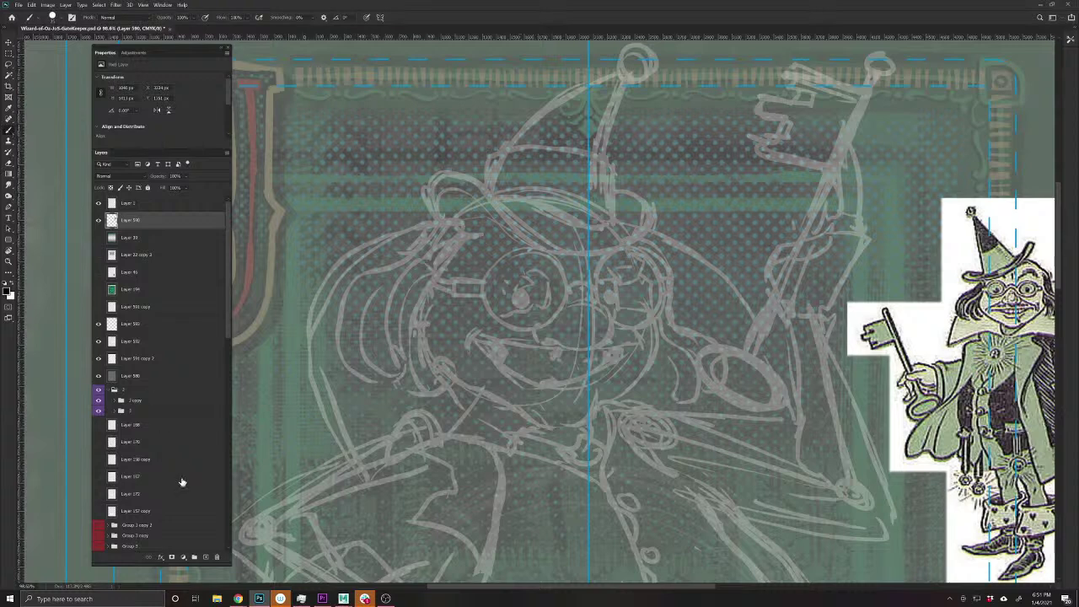
click(135, 207)
click(135, 225)
click(205, 557)
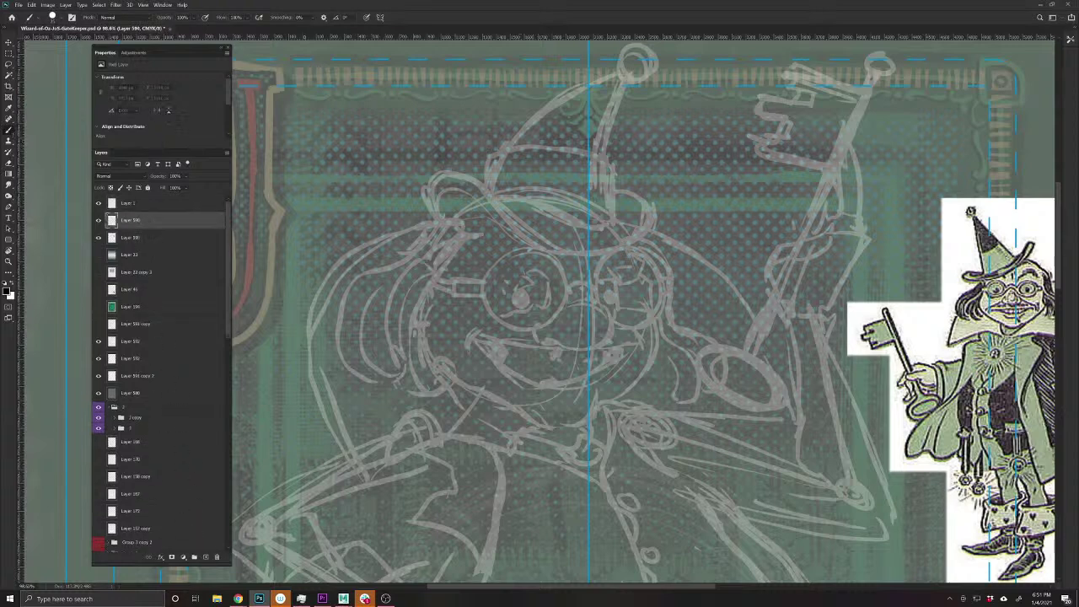
mouse_move(516, 339)
mouse_down()
mouse_move(456, 377)
mouse_move(403, 516)
mouse_up()
key(ctrl+z)
drag(573, 402, 590, 479)
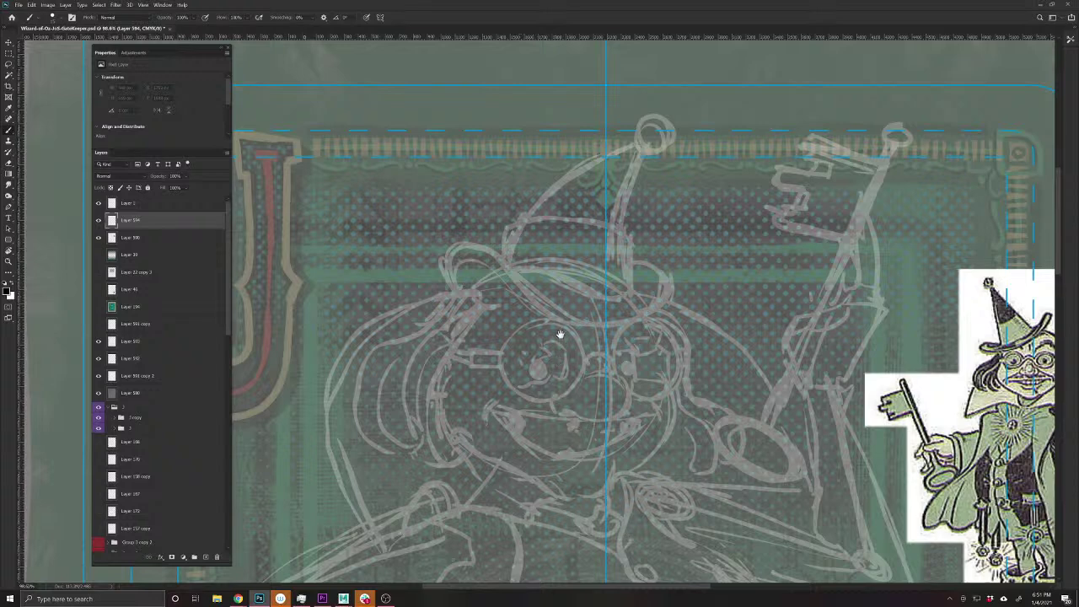
drag(590, 463, 573, 466)
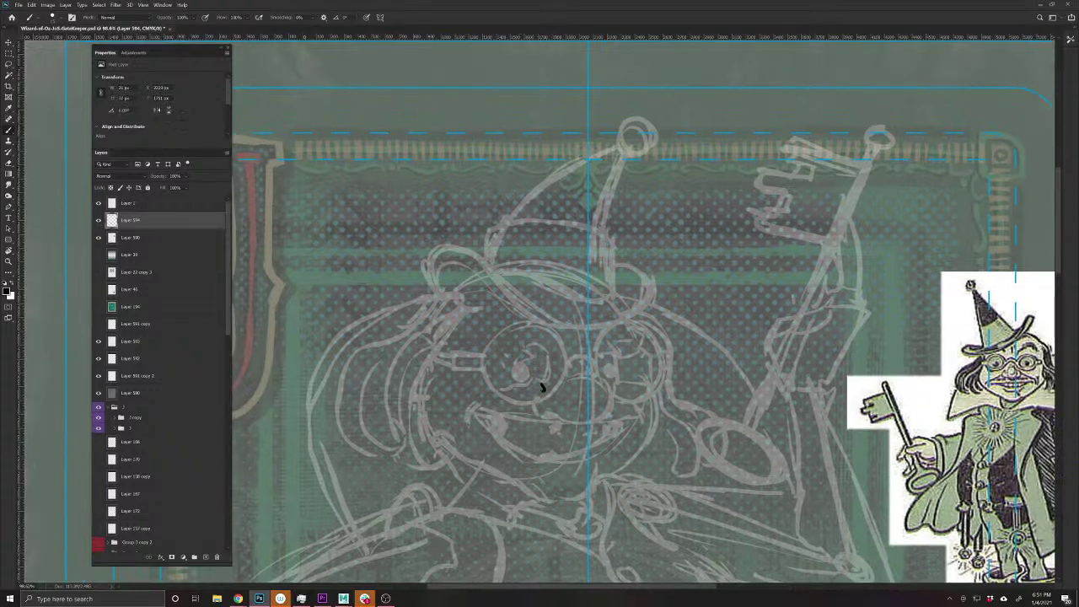
drag(538, 368, 542, 386)
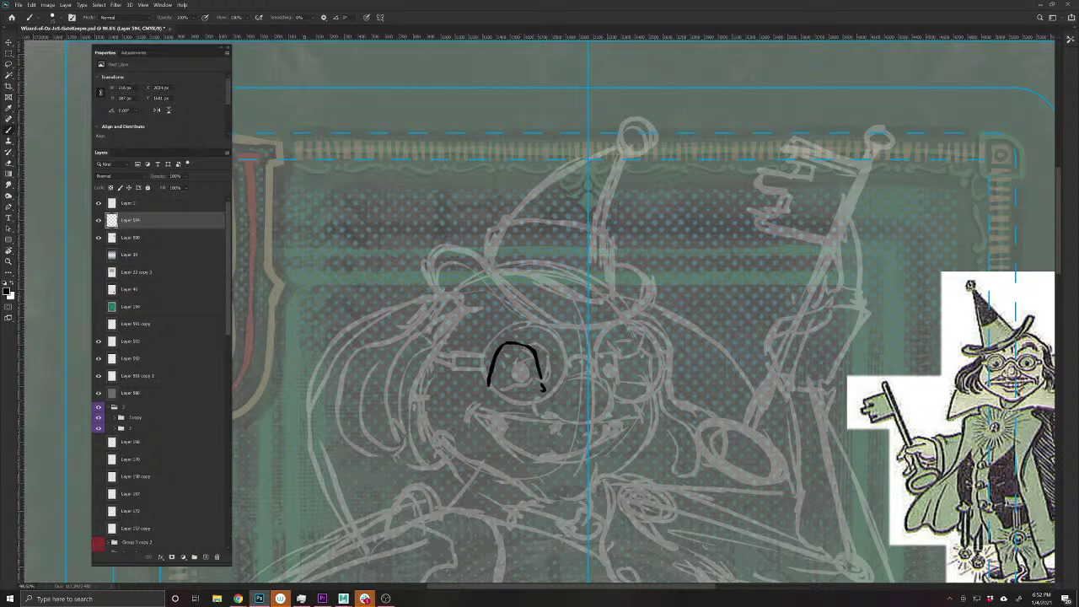
key(e)
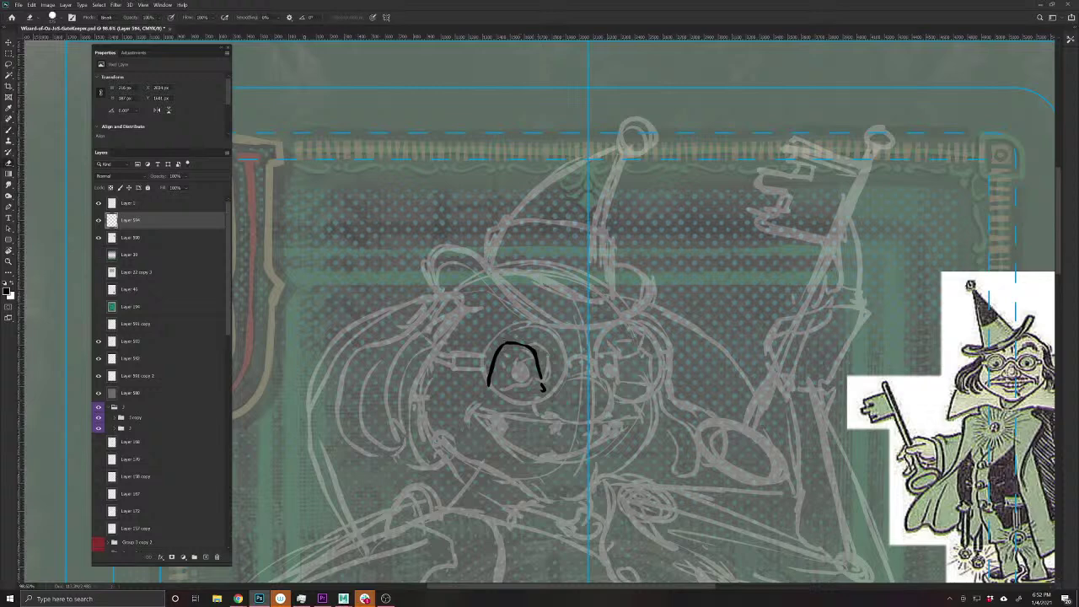
mouse_move(543, 388)
mouse_down()
mouse_move(491, 371)
mouse_move(487, 386)
mouse_up()
key(b)
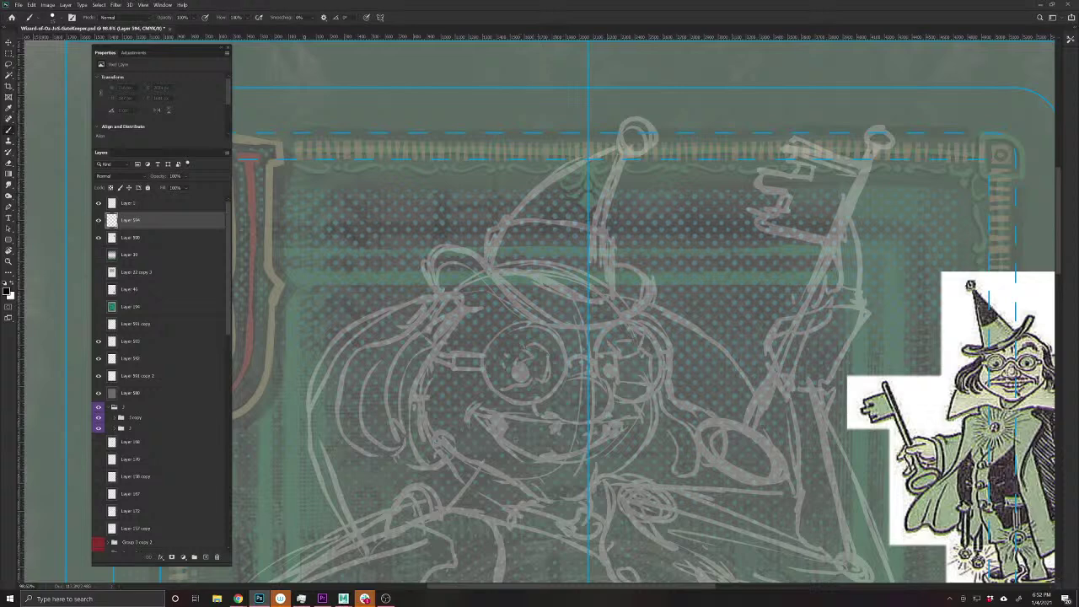
- Make a circular selection over the sketch's larger lens and outline it with a black outside stroke
click(8, 53)
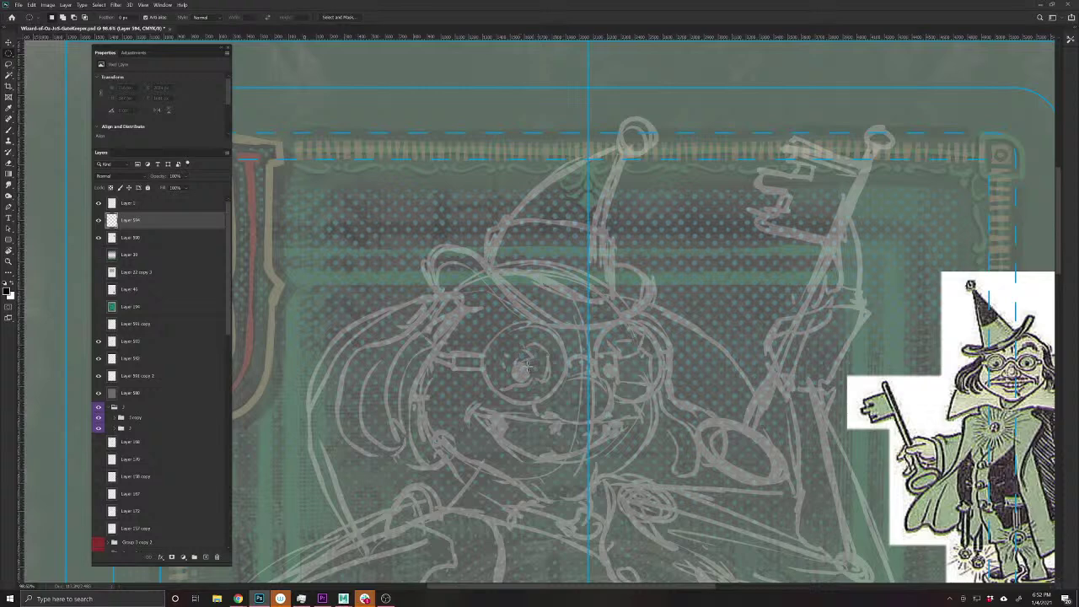
drag(526, 365, 580, 411)
key(alt+space)
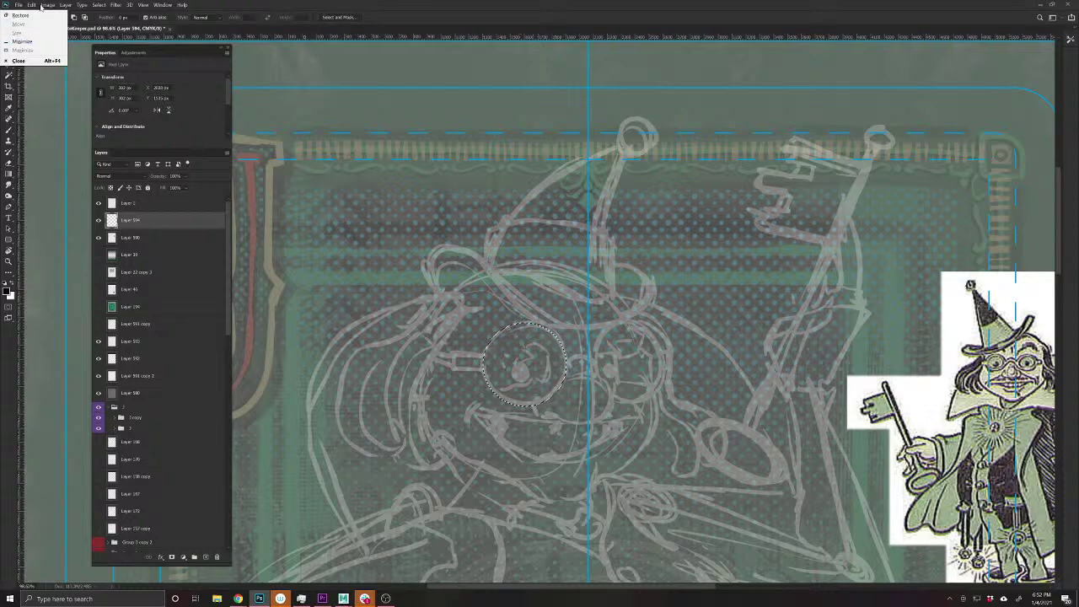
click(32, 5)
click(41, 135)
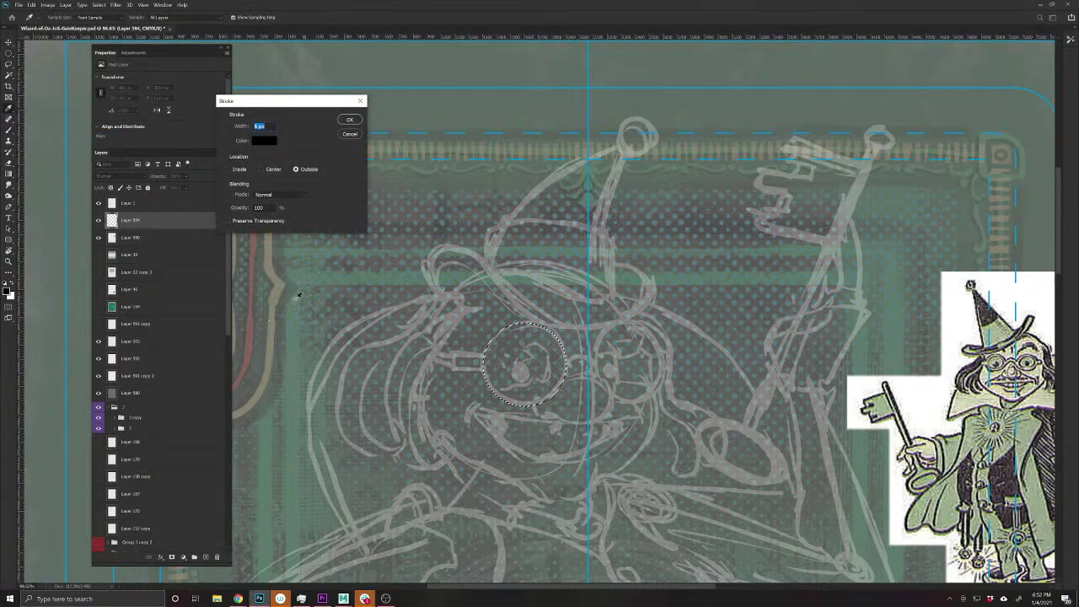
click(348, 121)
key(ctrl+d)
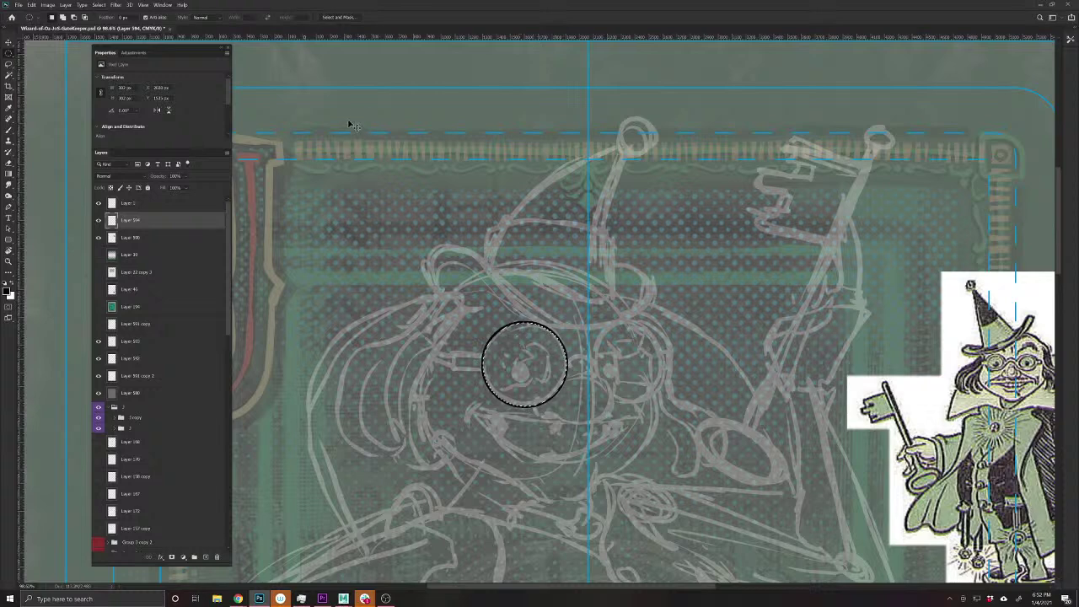
- Duplicate the lens circle over the other eye and scale the copy slightly smaller and narrower to fit the sketched lens
key(v)
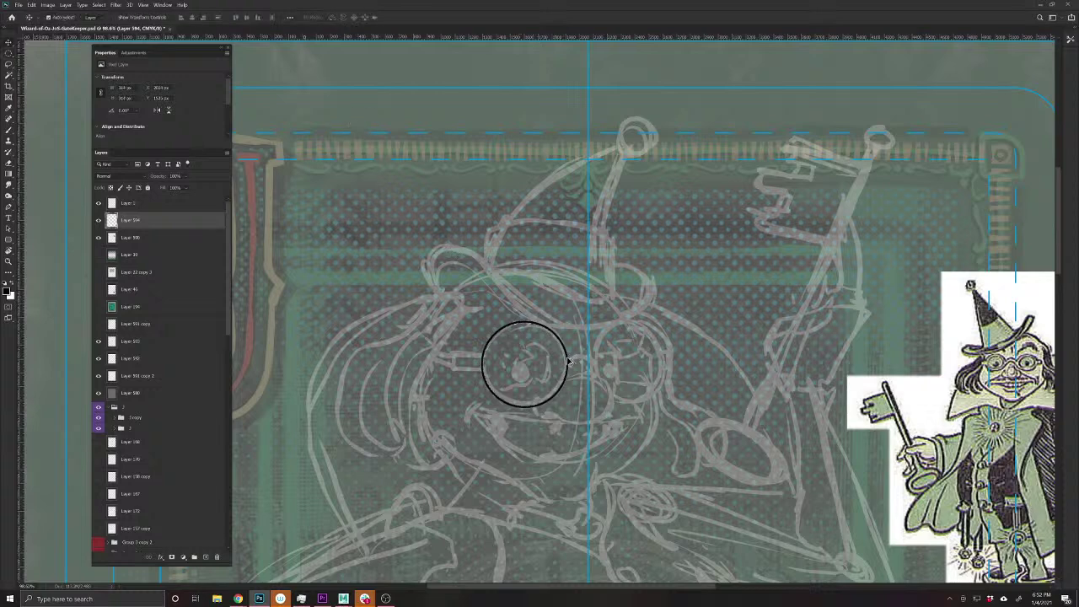
alt+drag(570, 361, 681, 371)
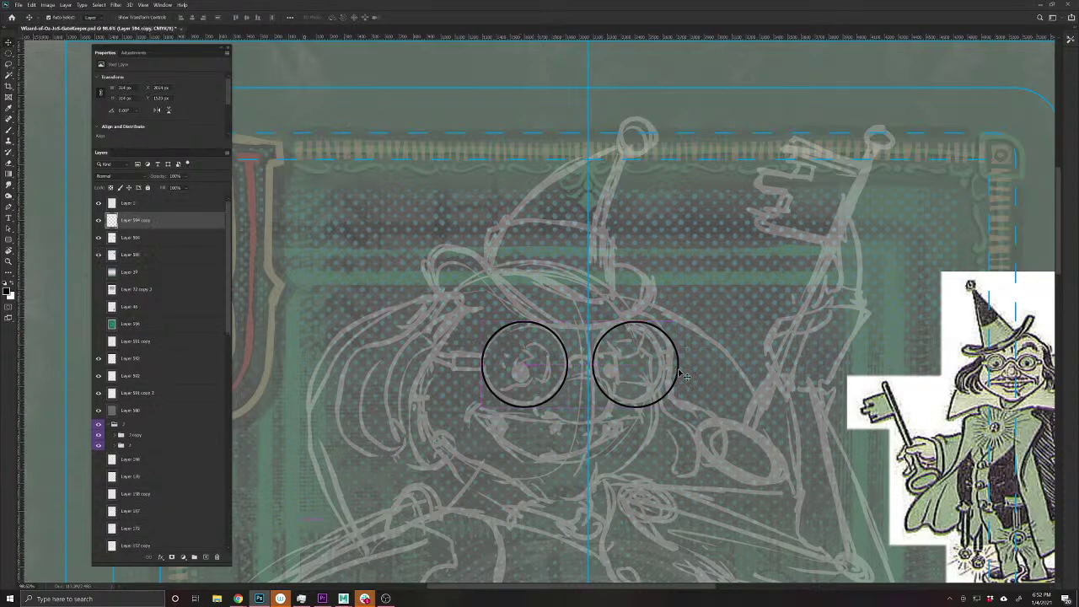
key(ctrl+t)
drag(679, 322, 674, 329)
drag(658, 402, 666, 363)
key(Return)
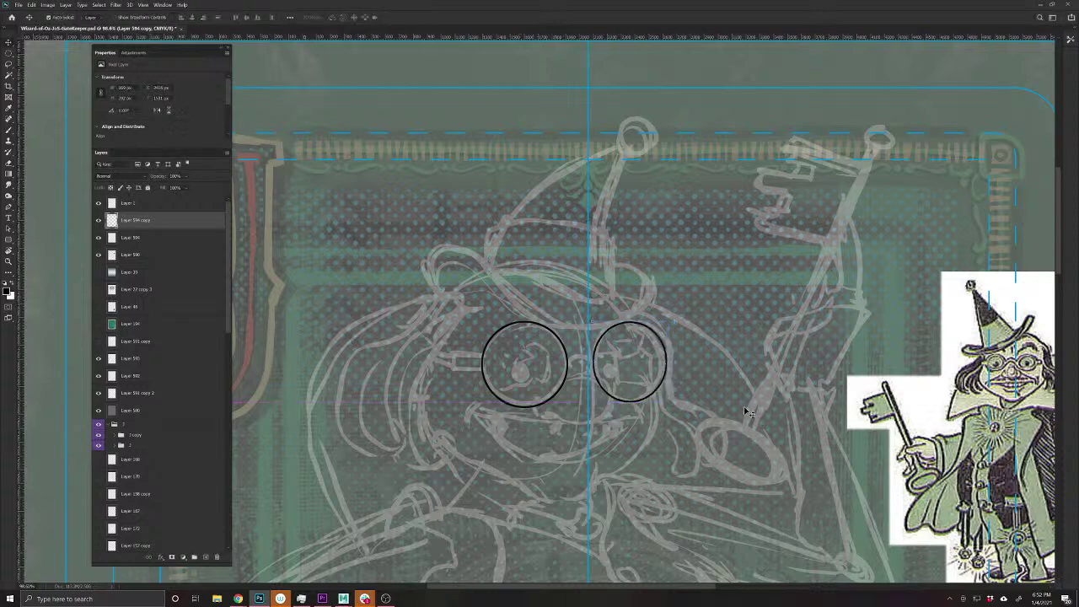
- Merge the two lens circles into one guide layer with lowered opacity, and add a new drawing layer above it
key(ctrl+e)
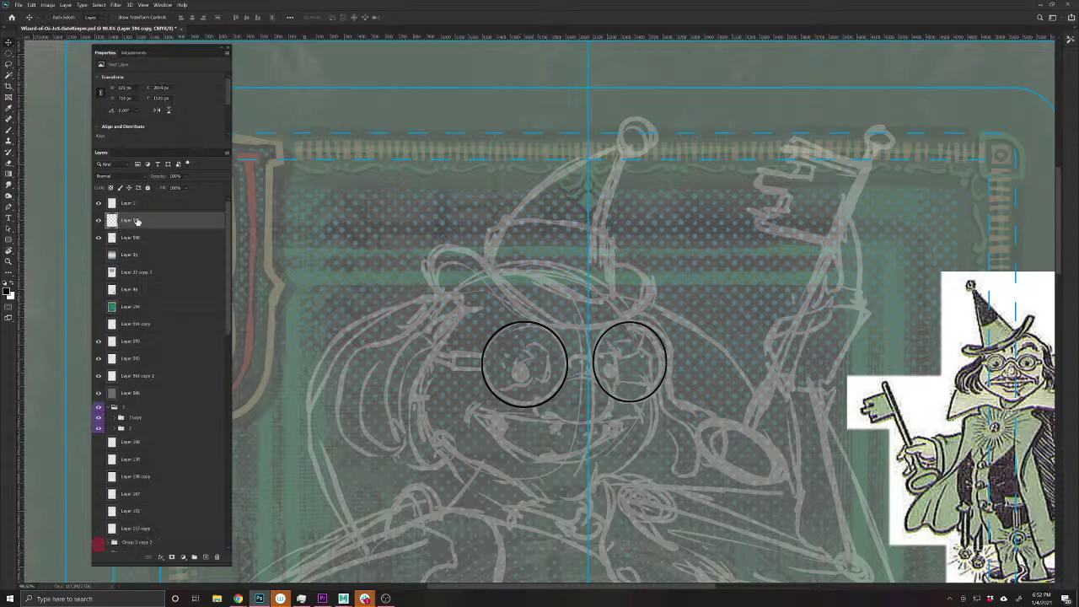
drag(158, 175, 135, 180)
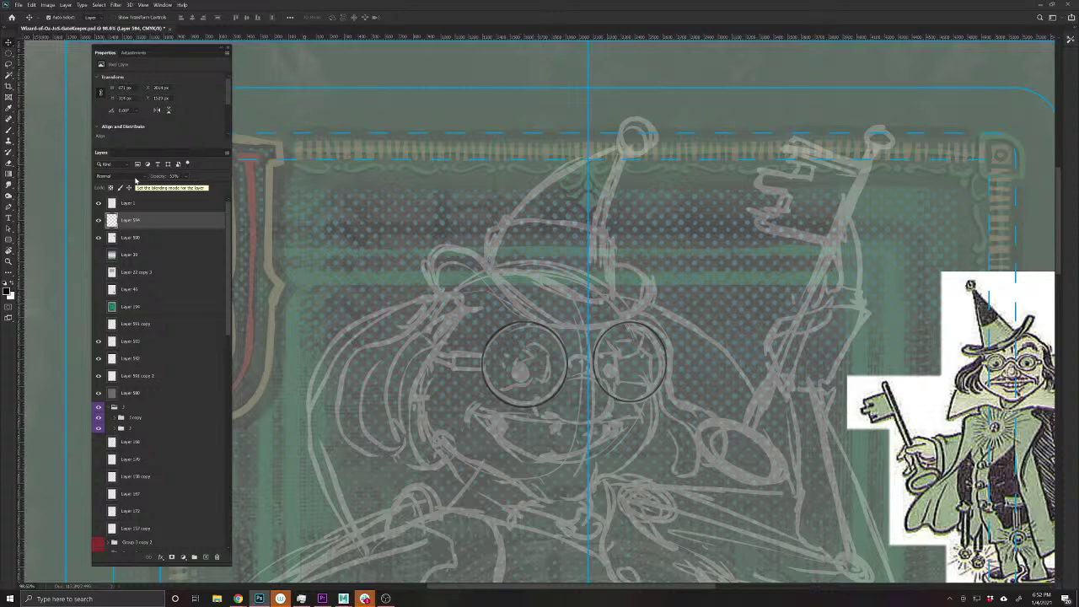
key(b)
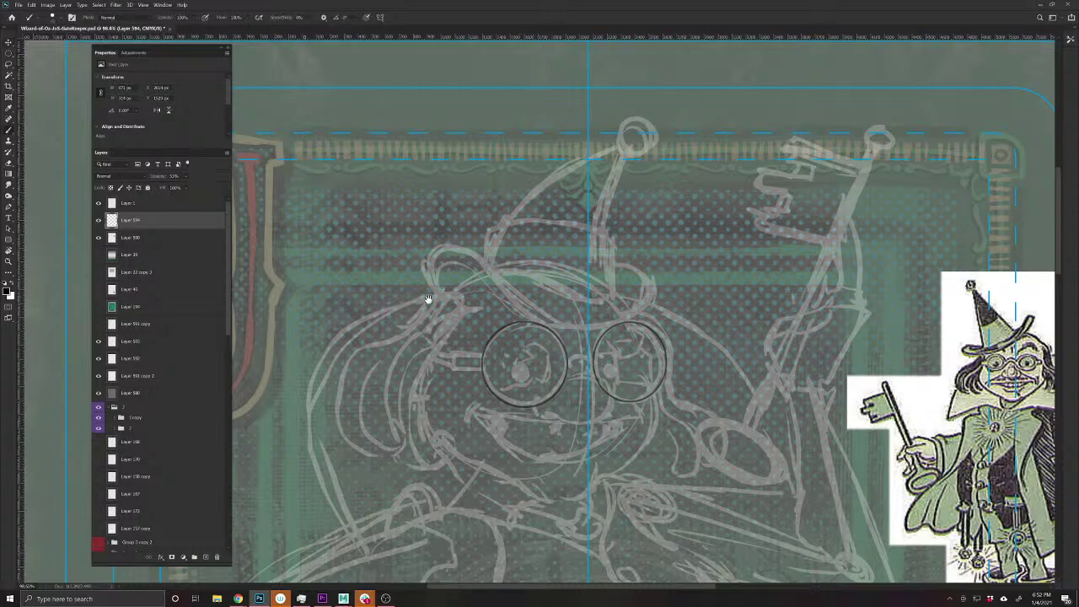
ctrl+click(548, 365)
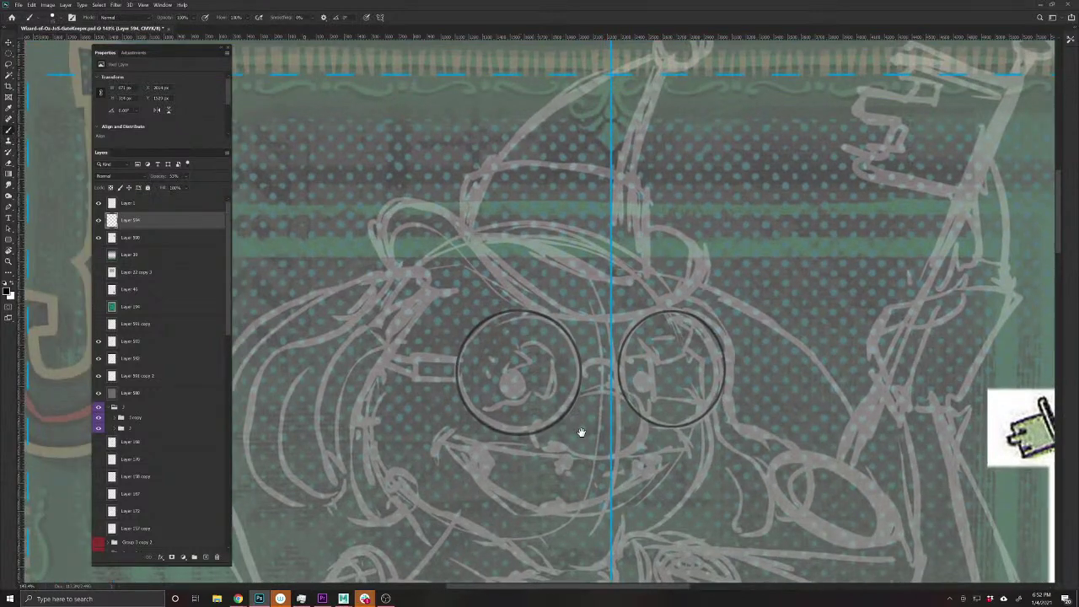
drag(582, 432, 569, 437)
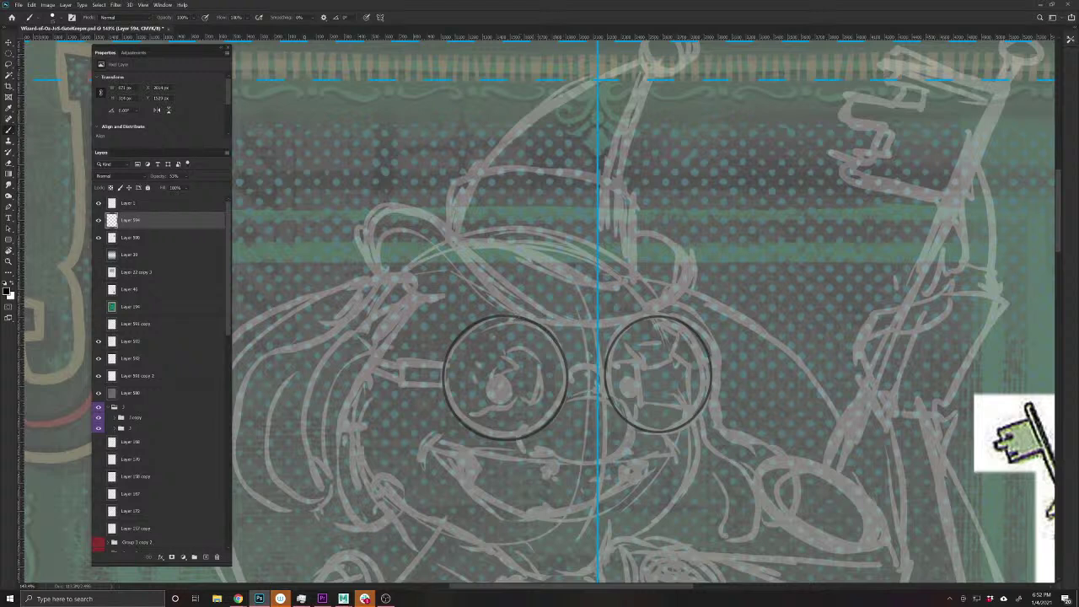
click(206, 557)
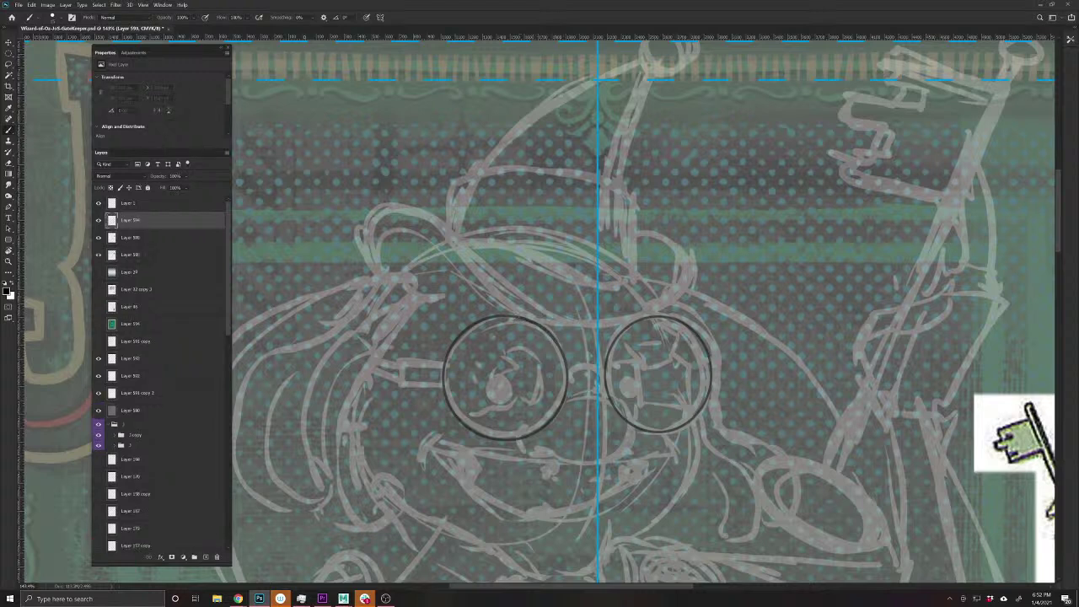
- Draw both round lenses in black with double rims and a short temple hinge on each outer side, following the circle guides
mouse_move(563, 357)
mouse_down()
mouse_move(526, 319)
mouse_move(474, 321)
mouse_move(446, 363)
mouse_move(409, 361)
mouse_move(408, 389)
mouse_move(443, 386)
mouse_move(467, 429)
mouse_move(530, 438)
mouse_move(566, 399)
mouse_move(563, 348)
mouse_move(550, 353)
mouse_move(560, 396)
mouse_move(514, 430)
mouse_move(485, 427)
mouse_move(456, 378)
mouse_move(457, 356)
mouse_move(486, 327)
mouse_move(549, 352)
mouse_up()
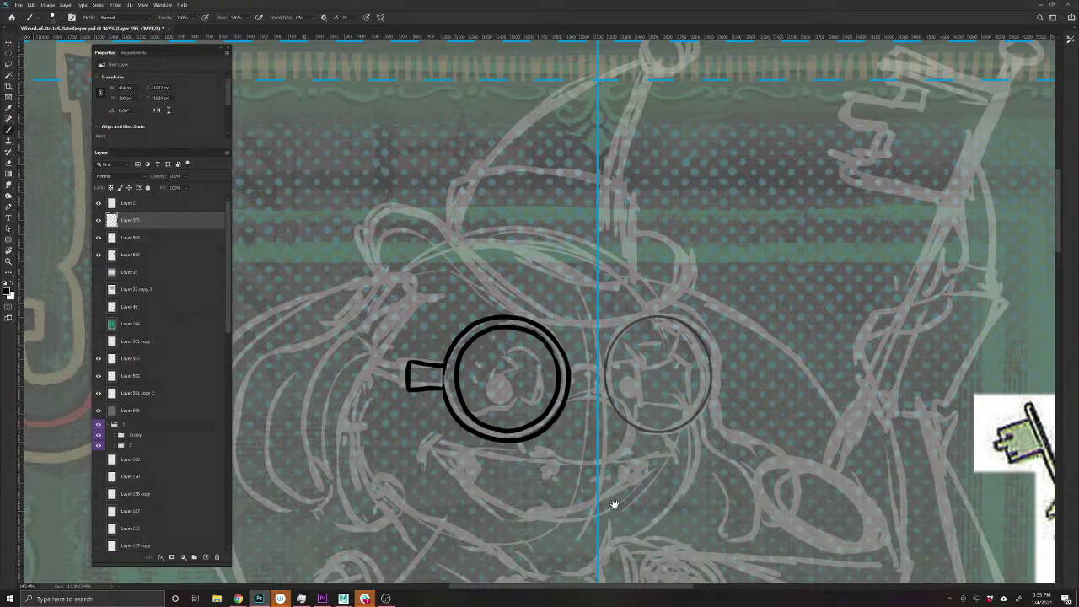
drag(614, 504, 554, 516)
mouse_move(549, 396)
mouse_down()
mouse_move(552, 362)
mouse_move(573, 332)
mouse_up()
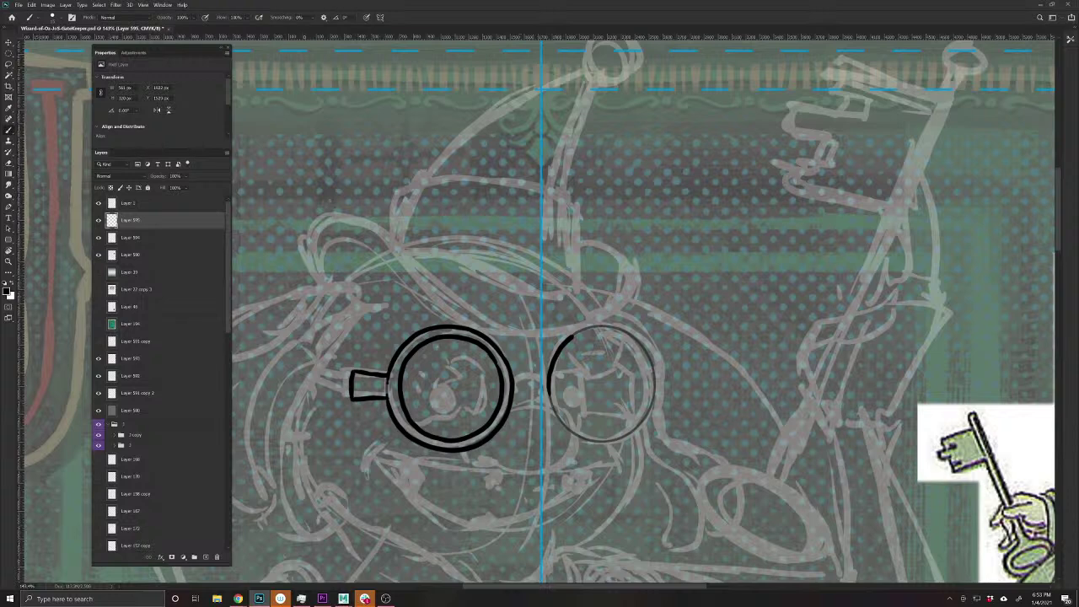
mouse_move(548, 393)
mouse_down()
mouse_move(555, 415)
mouse_move(596, 444)
mouse_move(643, 421)
mouse_move(670, 370)
mouse_move(678, 390)
mouse_move(653, 394)
mouse_move(680, 367)
mouse_move(628, 333)
mouse_move(601, 325)
mouse_move(572, 335)
mouse_up()
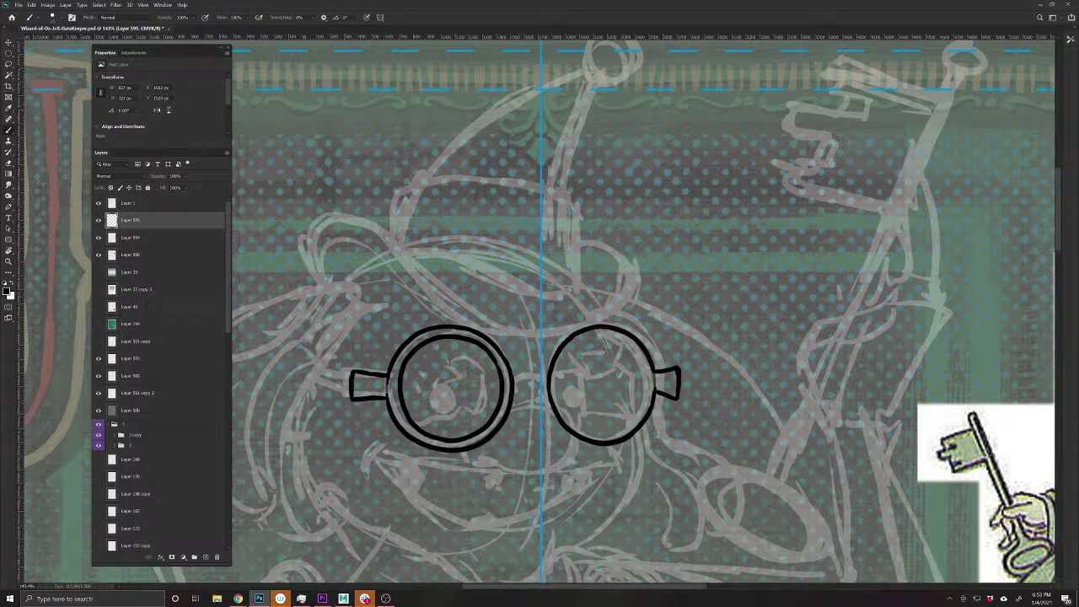
mouse_move(558, 384)
mouse_down()
mouse_move(577, 427)
mouse_move(615, 435)
mouse_move(647, 381)
mouse_move(625, 340)
mouse_move(597, 332)
mouse_move(576, 342)
mouse_move(557, 380)
mouse_up()
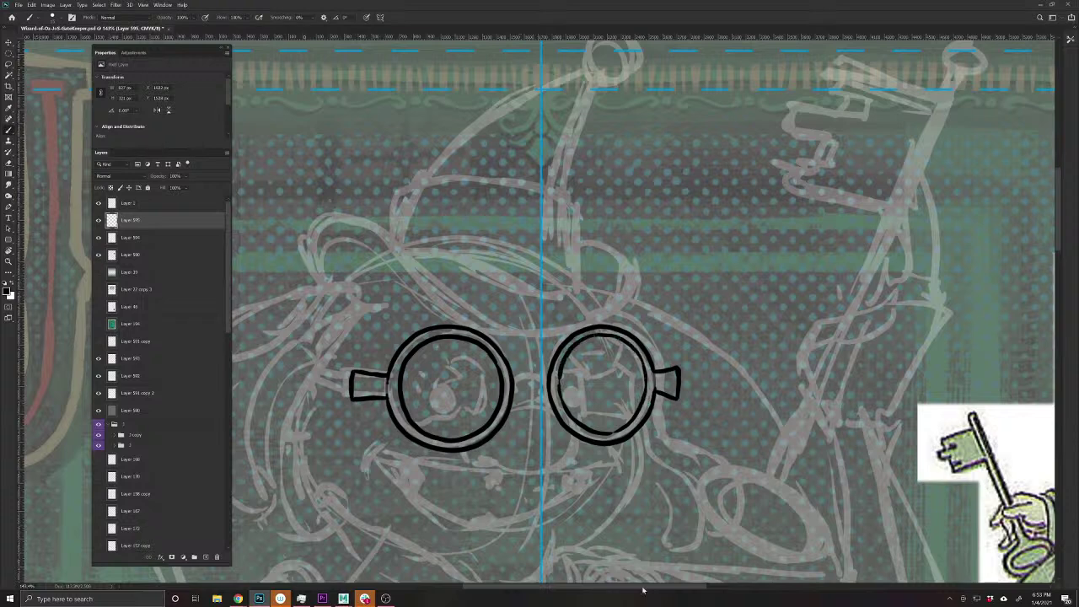
- Clear the inner rim edges between the lenses and draw a curved double-line nose bridge joining them
drag(646, 494, 753, 504)
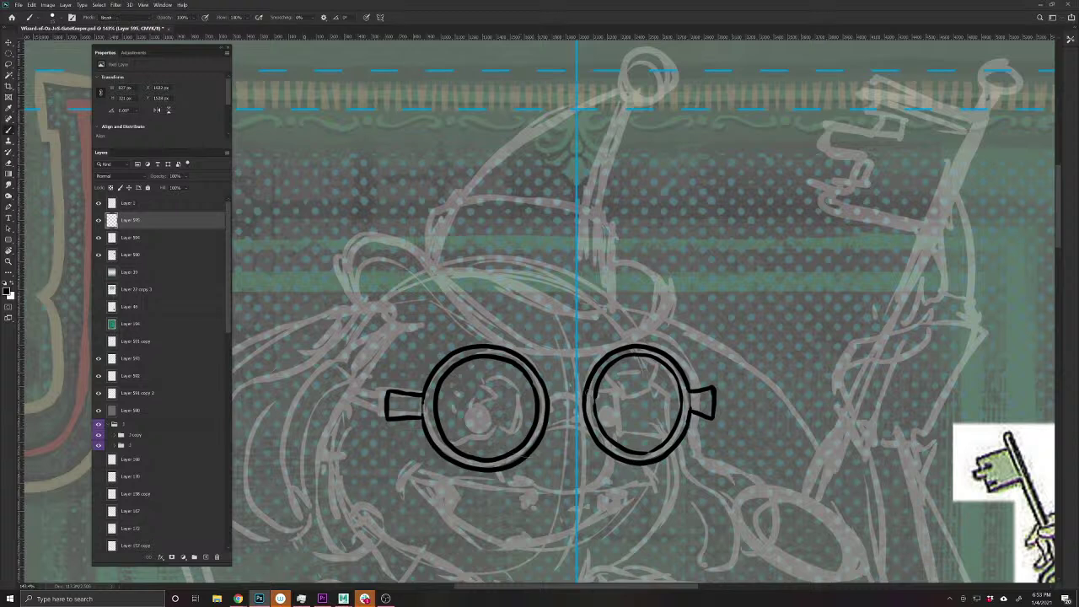
key(e)
key(bracketleft)
key(bracketleft)
key(bracketleft)
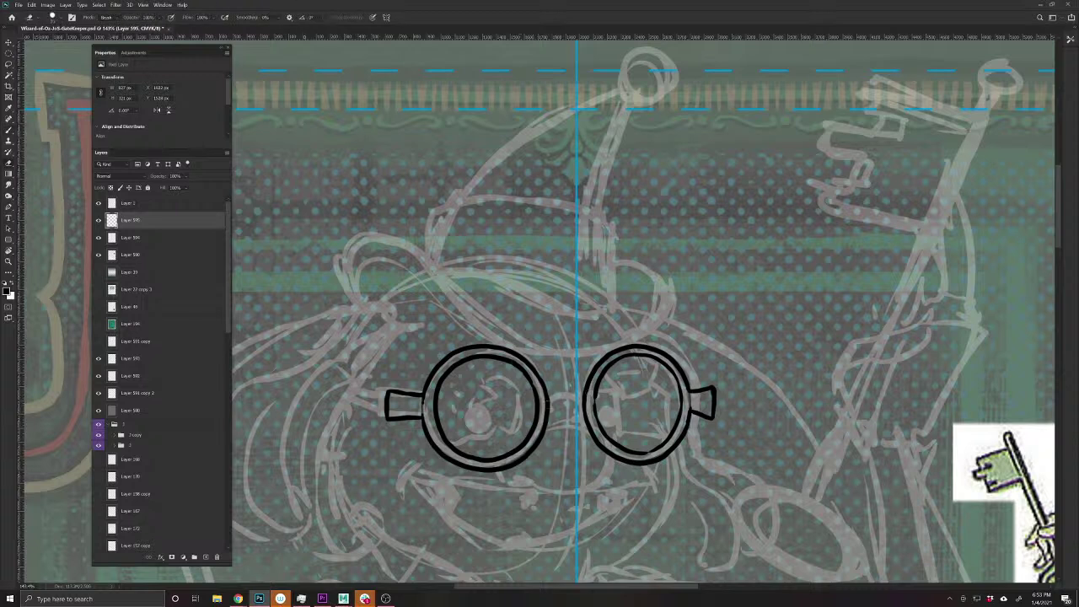
mouse_move(549, 400)
mouse_down()
mouse_move(549, 411)
mouse_move(584, 413)
mouse_up()
key(b)
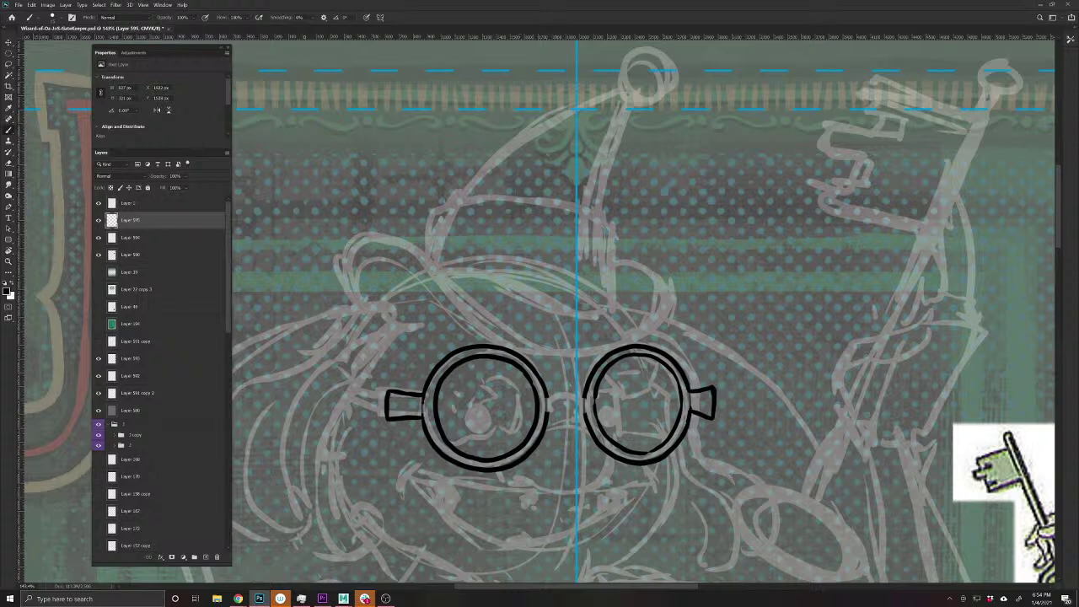
mouse_move(585, 398)
mouse_down()
mouse_move(558, 376)
mouse_move(548, 393)
mouse_move(587, 404)
mouse_move(577, 411)
mouse_move(568, 395)
mouse_move(555, 408)
mouse_move(570, 377)
mouse_move(555, 397)
mouse_move(545, 392)
mouse_move(584, 417)
mouse_move(564, 381)
mouse_move(548, 388)
mouse_move(587, 386)
mouse_move(588, 398)
mouse_move(548, 408)
mouse_up()
key(e)
key(b)
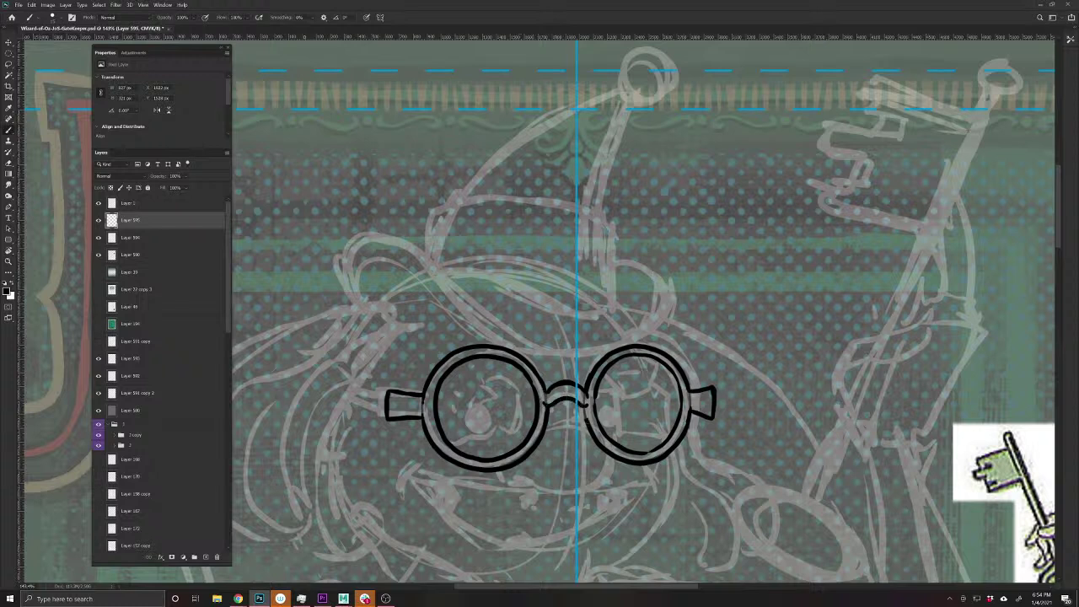
mouse_move(584, 410)
mouse_down()
mouse_move(586, 420)
mouse_move(586, 392)
mouse_up()
- Slightly lower the opacity of the glasses layer and add a new layer above it
drag(494, 547, 433, 494)
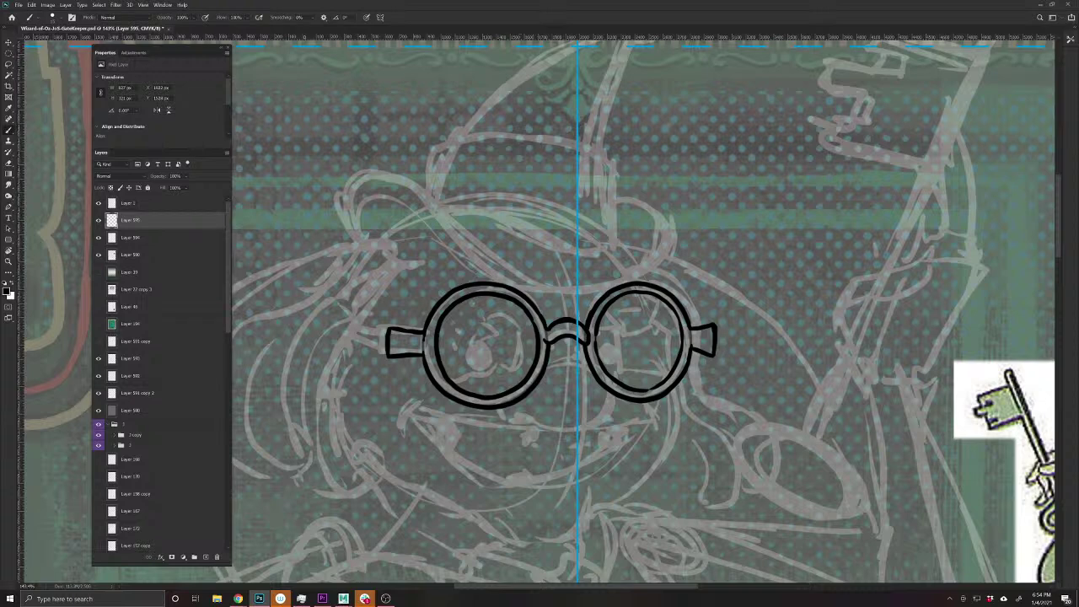
drag(157, 177, 150, 178)
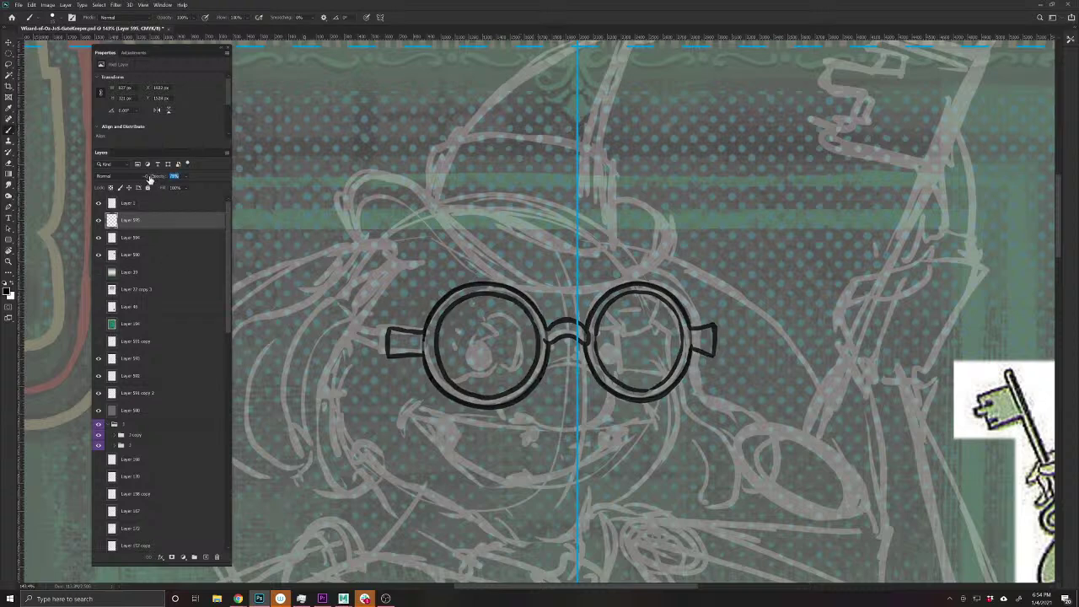
click(194, 557)
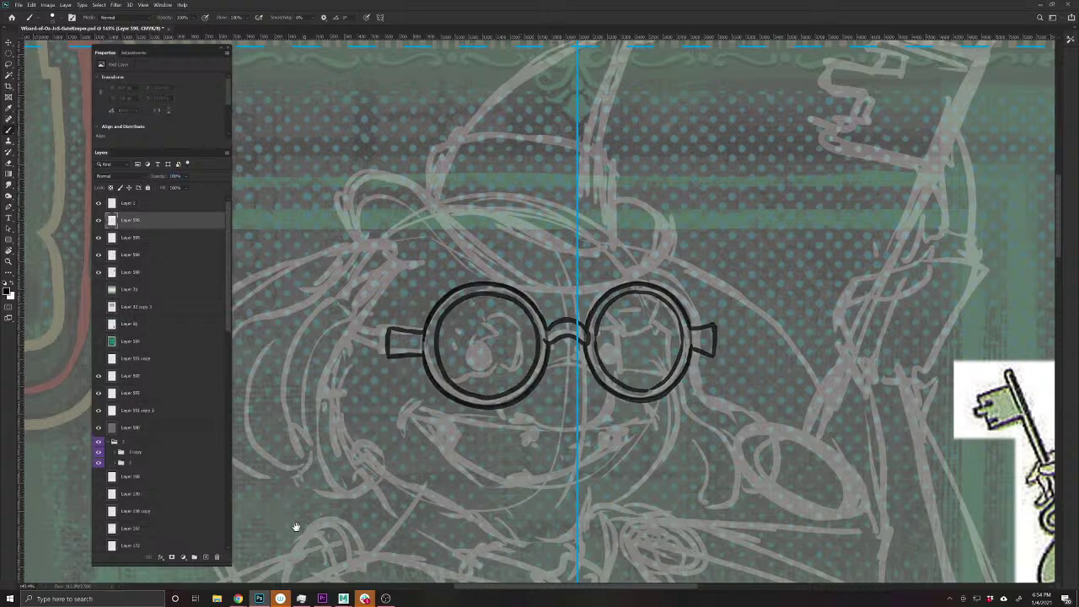
mouse_move(645, 482)
mouse_down()
mouse_move(329, 467)
mouse_move(647, 486)
mouse_up()
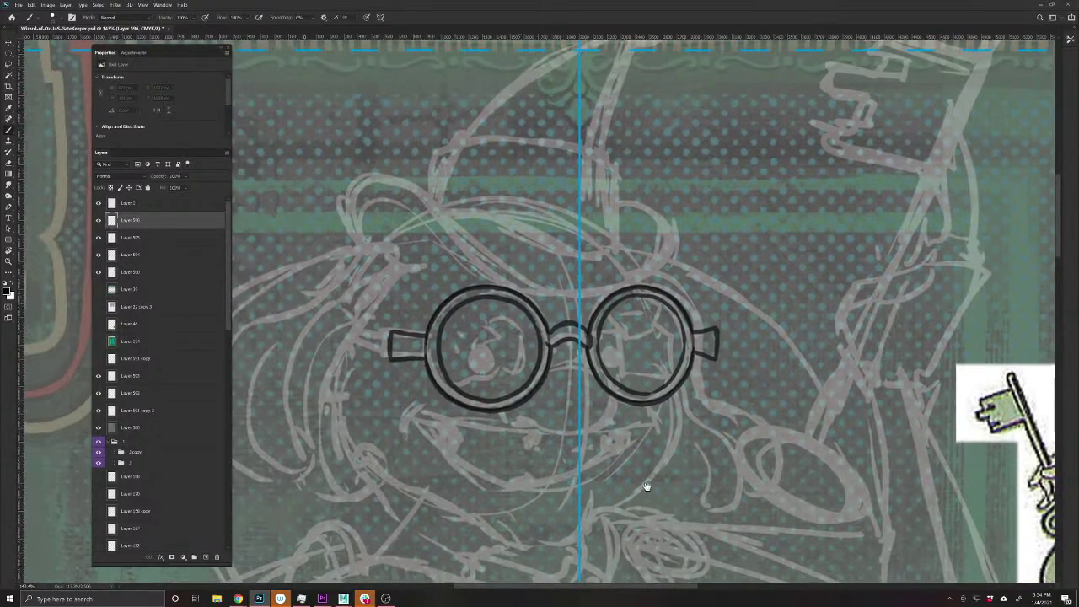
- Draw the bulbous nose in black below the glasses bridge, with a rounded nostril on each side and crease lines
mouse_move(559, 373)
mouse_down()
mouse_move(580, 367)
mouse_move(613, 387)
mouse_move(592, 428)
mouse_move(563, 436)
mouse_move(504, 424)
mouse_move(501, 398)
mouse_move(531, 392)
mouse_up()
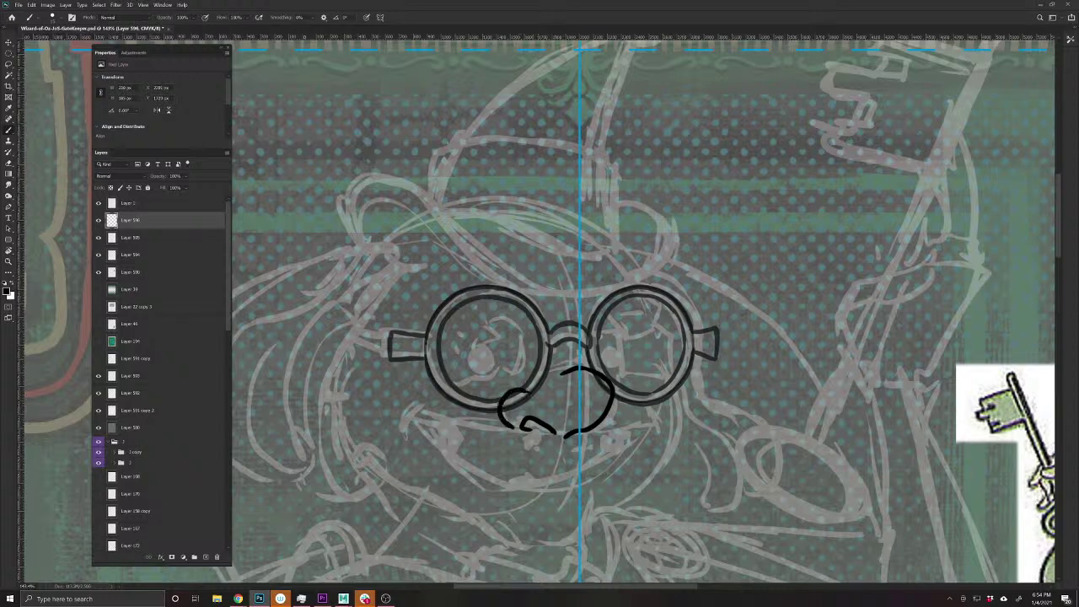
mouse_move(599, 420)
mouse_down()
mouse_move(603, 430)
mouse_move(626, 422)
mouse_move(614, 434)
mouse_move(598, 427)
mouse_move(619, 404)
mouse_up()
drag(486, 452, 458, 460)
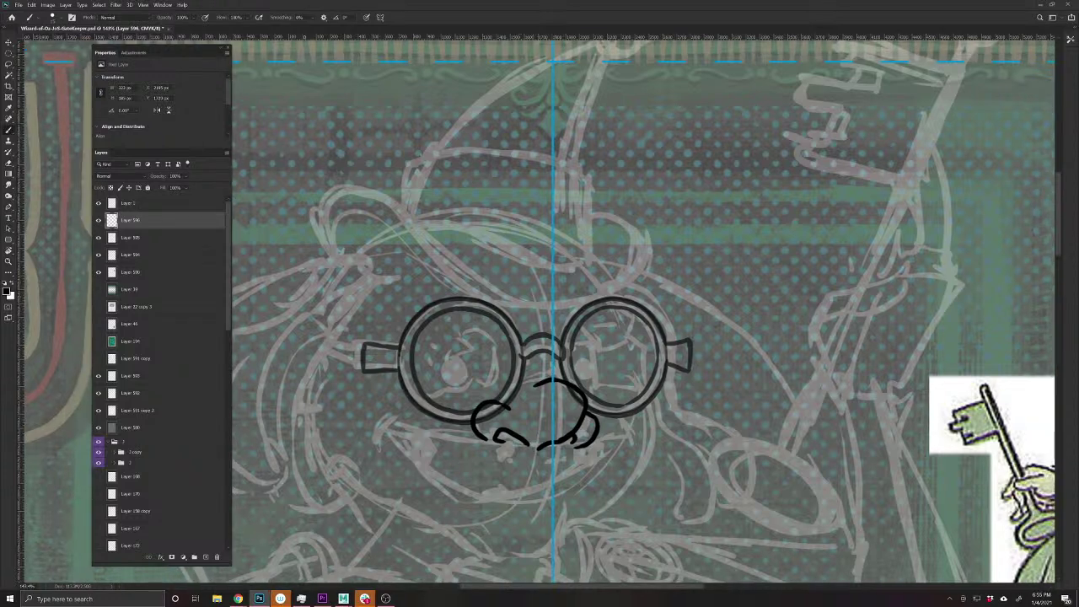
mouse_move(501, 405)
mouse_down()
mouse_move(517, 404)
mouse_move(549, 438)
mouse_up()
- Draw a wide grinning mouth under the nose, with a dipped upper lip line, corner creases and a curved lower lip
mouse_move(532, 458)
mouse_down()
mouse_move(512, 463)
mouse_move(537, 453)
mouse_move(529, 464)
mouse_move(538, 474)
mouse_move(386, 431)
mouse_up()
key(e)
key(b)
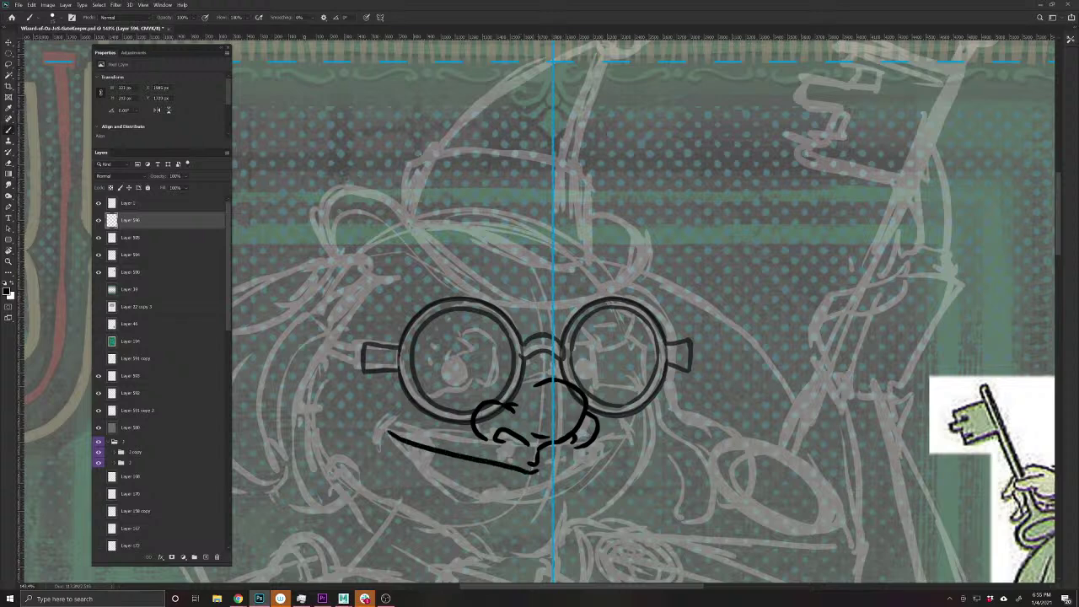
mouse_move(534, 471)
mouse_down()
mouse_move(622, 439)
mouse_move(632, 449)
mouse_up()
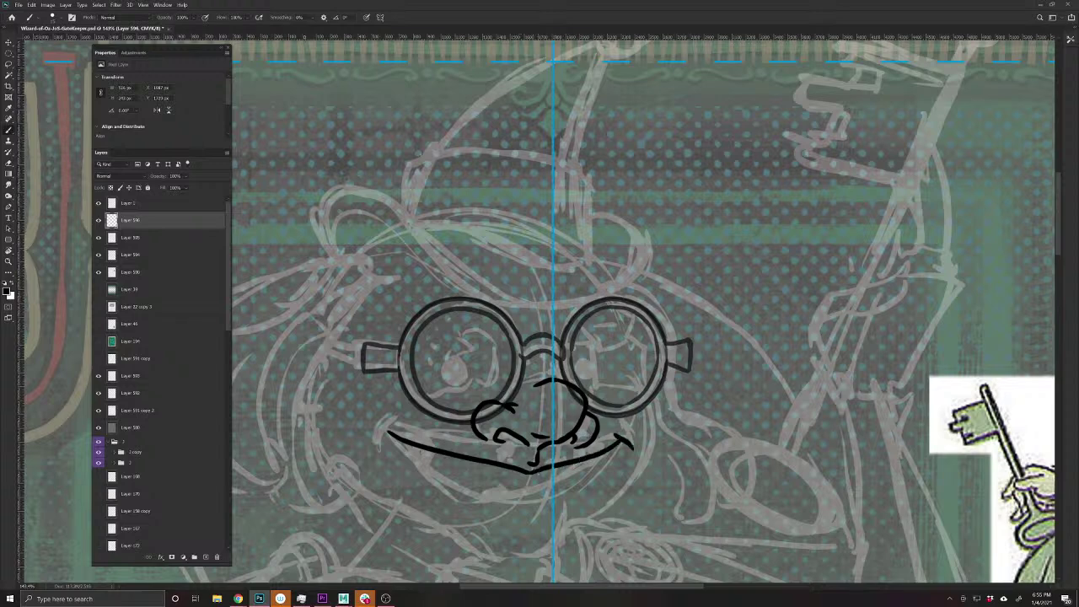
drag(399, 426, 372, 440)
mouse_move(625, 445)
mouse_down()
mouse_move(542, 504)
mouse_move(499, 515)
mouse_move(446, 490)
mouse_move(389, 437)
mouse_up()
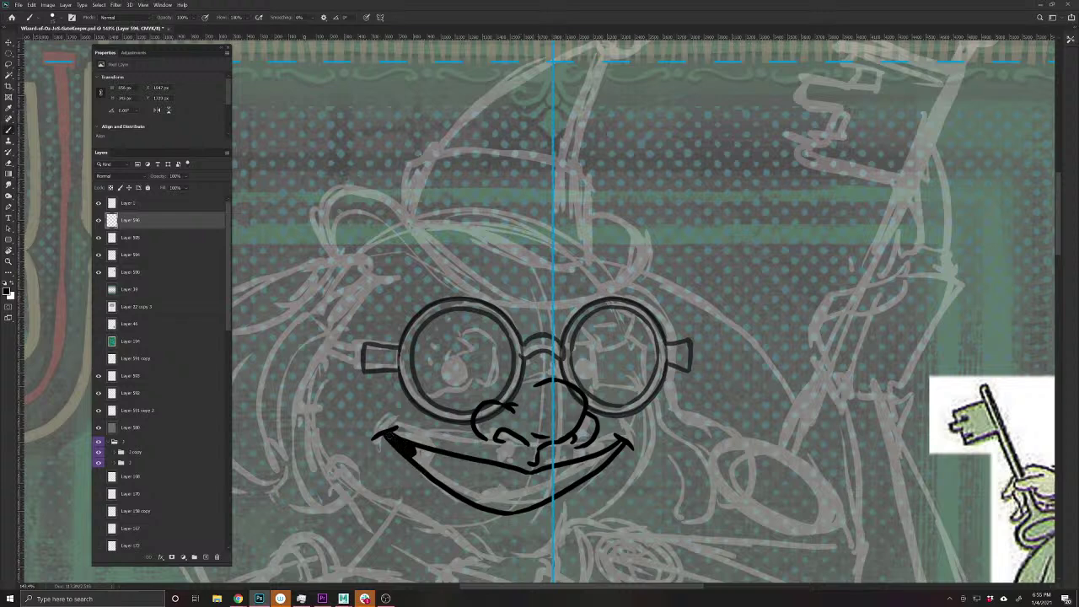
- Fill the grin with uneven teeth and black gum gaps along both lips, and save the file
mouse_move(602, 452)
mouse_down()
mouse_move(602, 464)
mouse_move(622, 441)
mouse_up()
mouse_move(519, 472)
mouse_down()
mouse_move(515, 480)
mouse_move(517, 471)
mouse_move(469, 463)
mouse_up()
drag(544, 474, 543, 470)
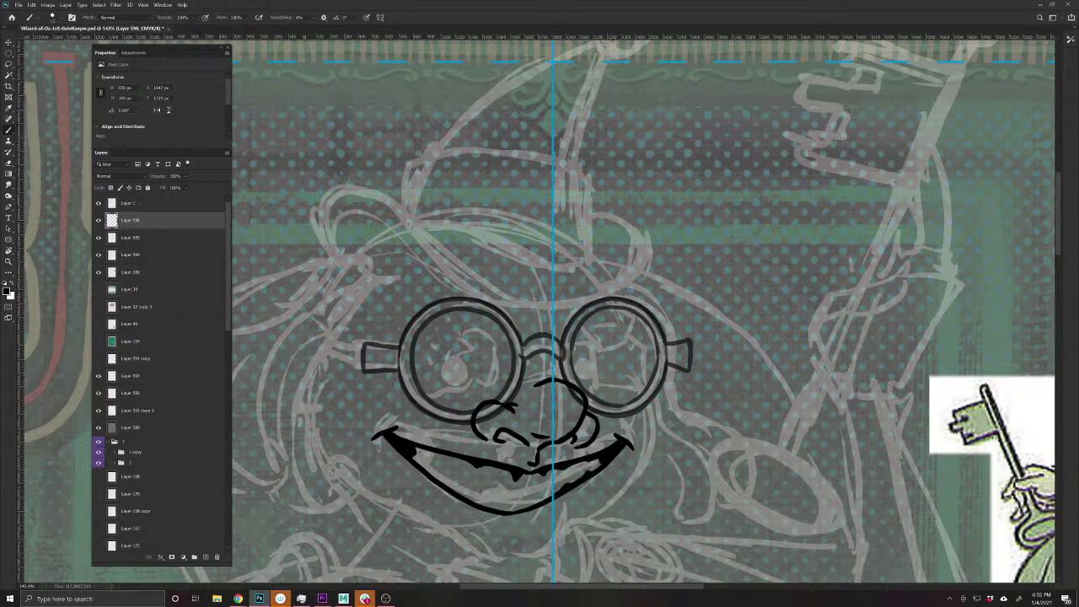
mouse_move(514, 509)
mouse_down()
mouse_move(465, 498)
mouse_move(423, 470)
mouse_move(438, 455)
mouse_move(476, 475)
mouse_move(471, 498)
mouse_up()
drag(546, 473, 547, 501)
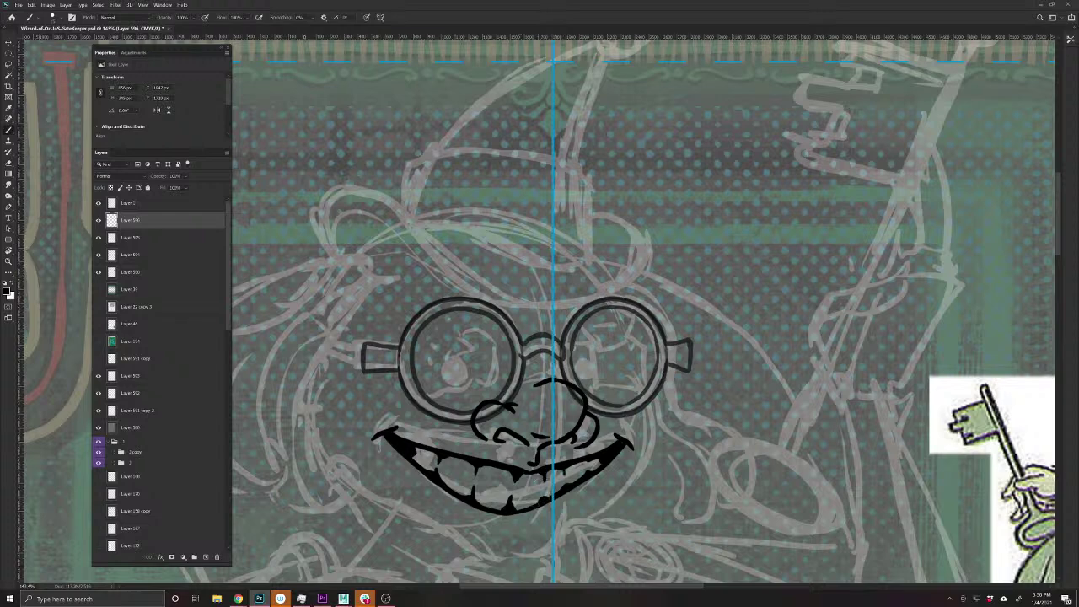
drag(413, 521, 514, 473)
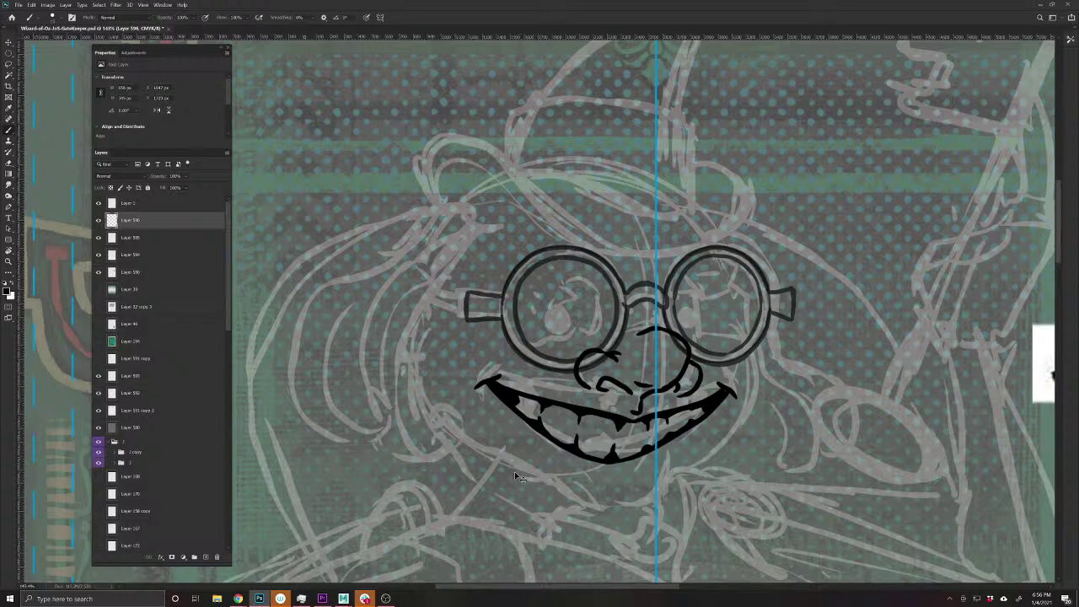
key(ctrl+s)
- Erase the parts of the glasses rims that overlap the nose on the glasses layer
drag(586, 440, 554, 489)
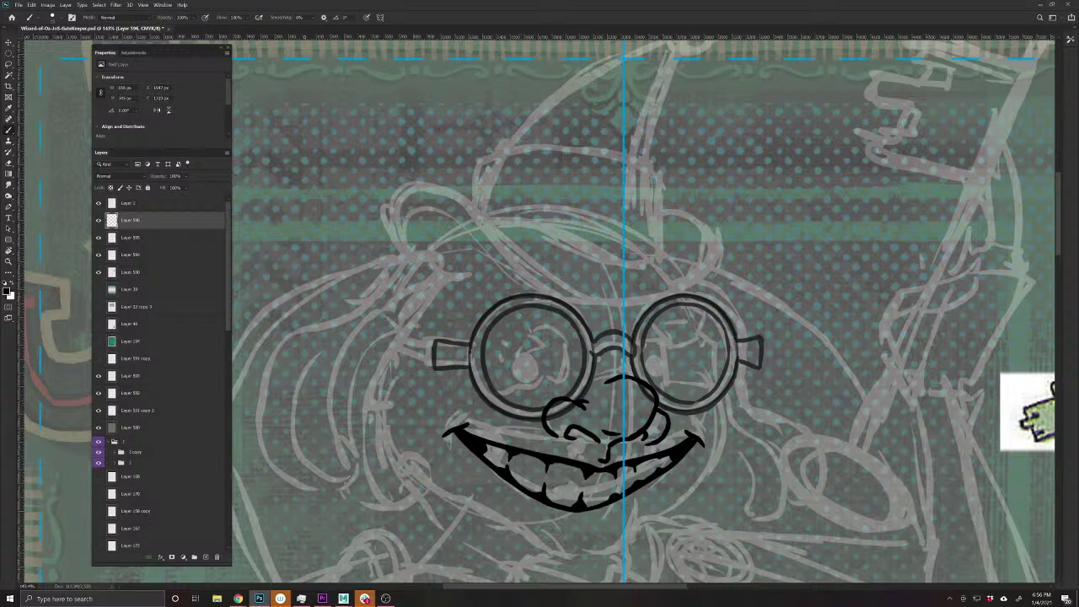
key(v)
key(alt+bracketleft)
key(b)
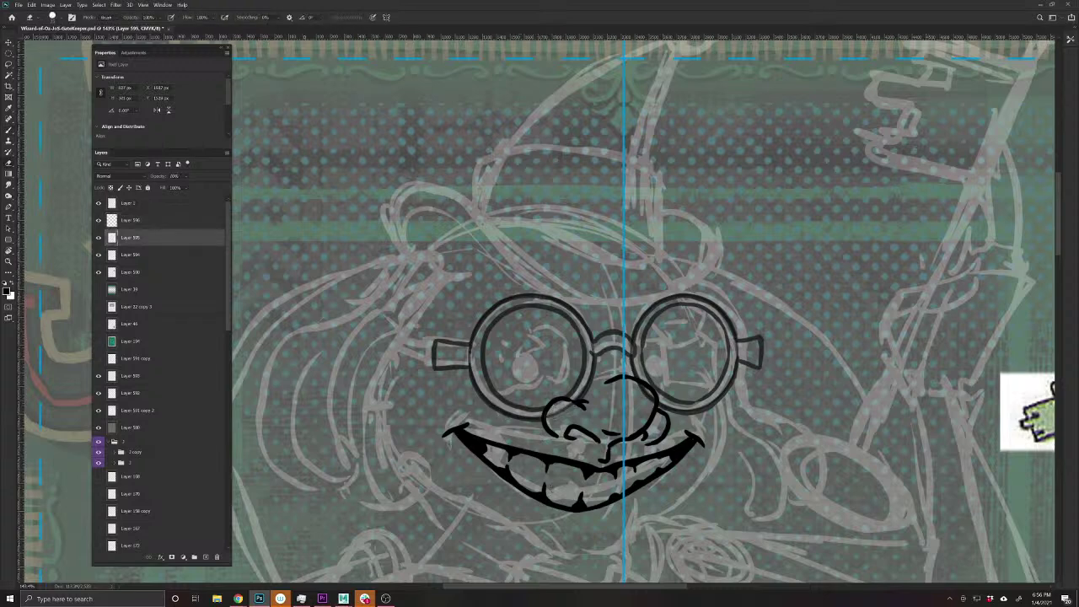
drag(643, 388, 651, 401)
key(v)
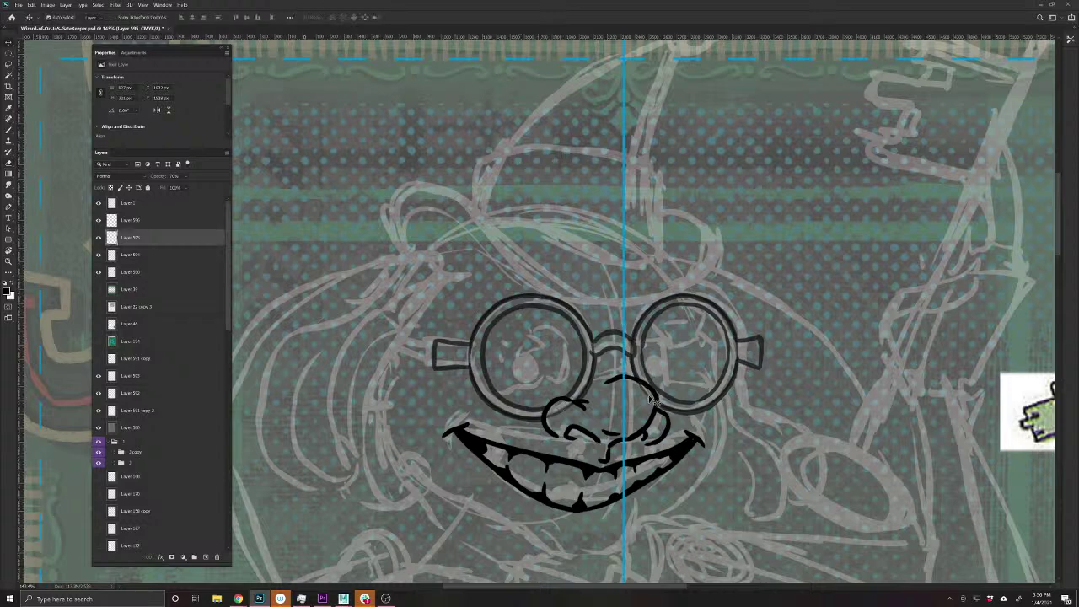
- Delete the lens circle guide layer and set the glasses layer's opacity to 100%
drag(647, 394, 609, 417)
key(Delete)
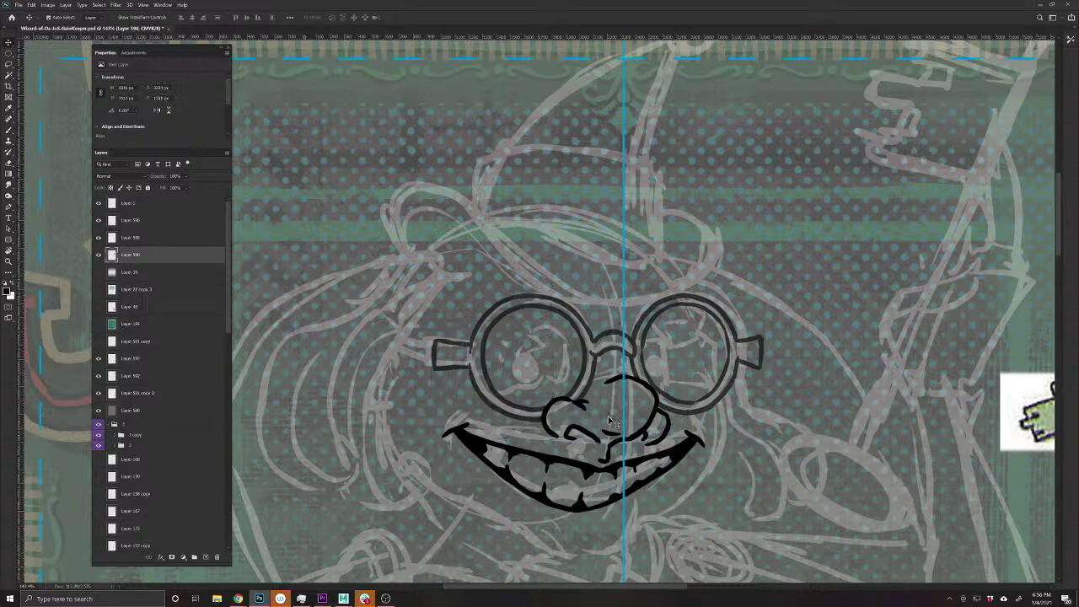
key(alt+bracketright)
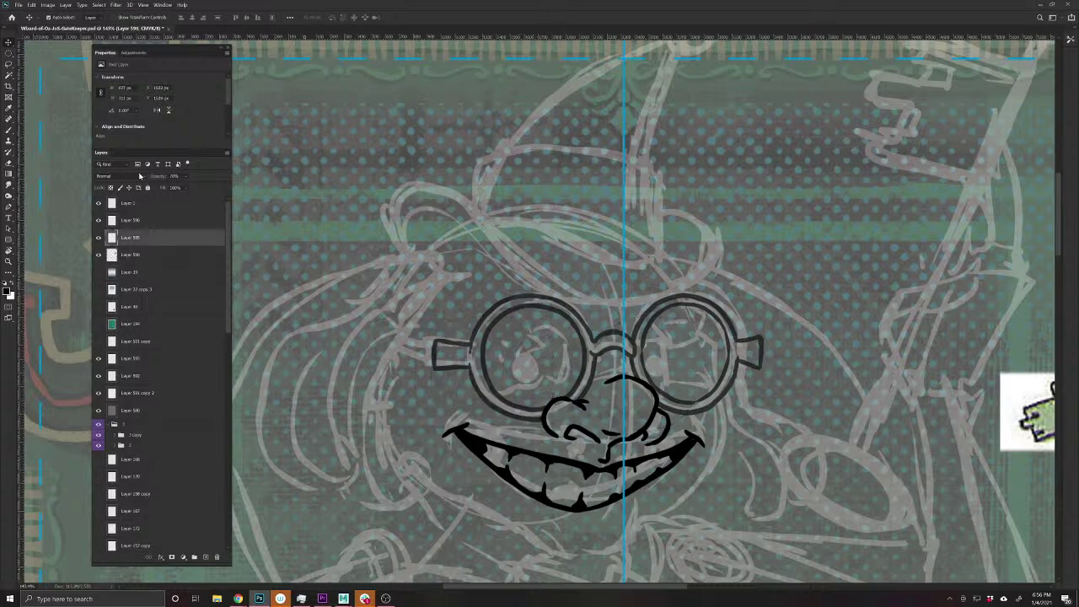
drag(162, 178, 445, 183)
key(b)
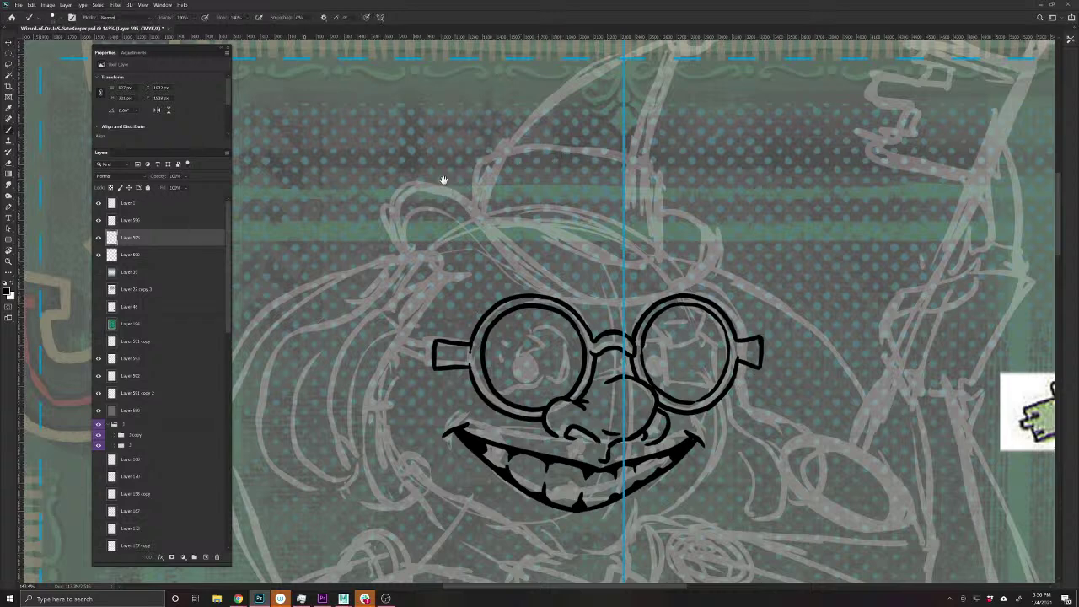
- Draw a curved cheek line below the right lens and dot freckles on that cheek and the nose
drag(543, 504, 508, 468)
mouse_move(650, 323)
mouse_down()
mouse_move(673, 347)
mouse_move(676, 373)
mouse_move(662, 396)
mouse_up()
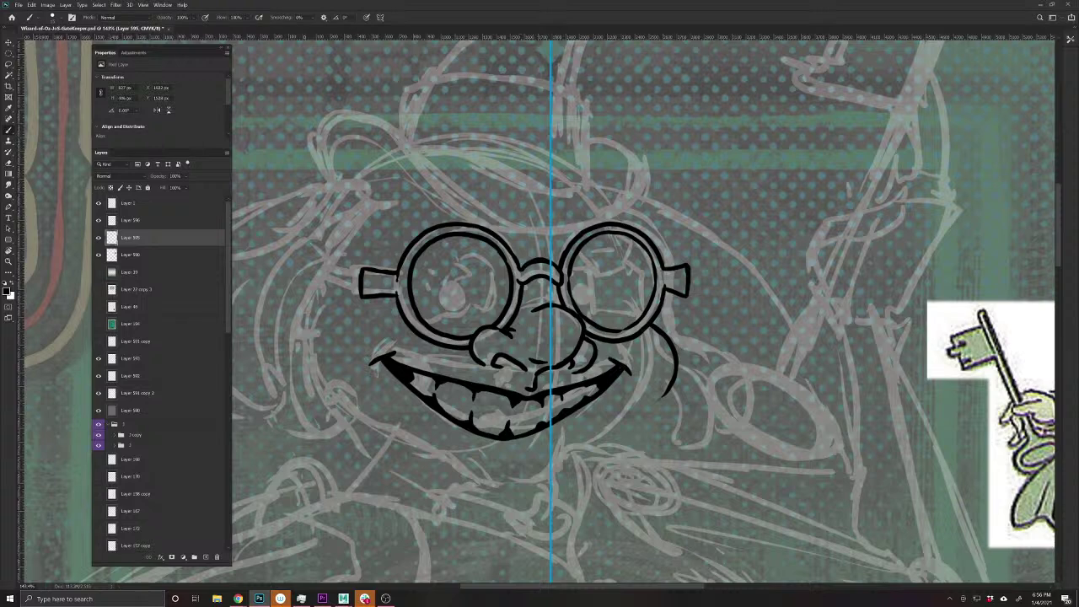
click(636, 360)
click(557, 315)
mouse_move(653, 318)
mouse_down()
mouse_move(678, 381)
mouse_move(650, 405)
mouse_up()
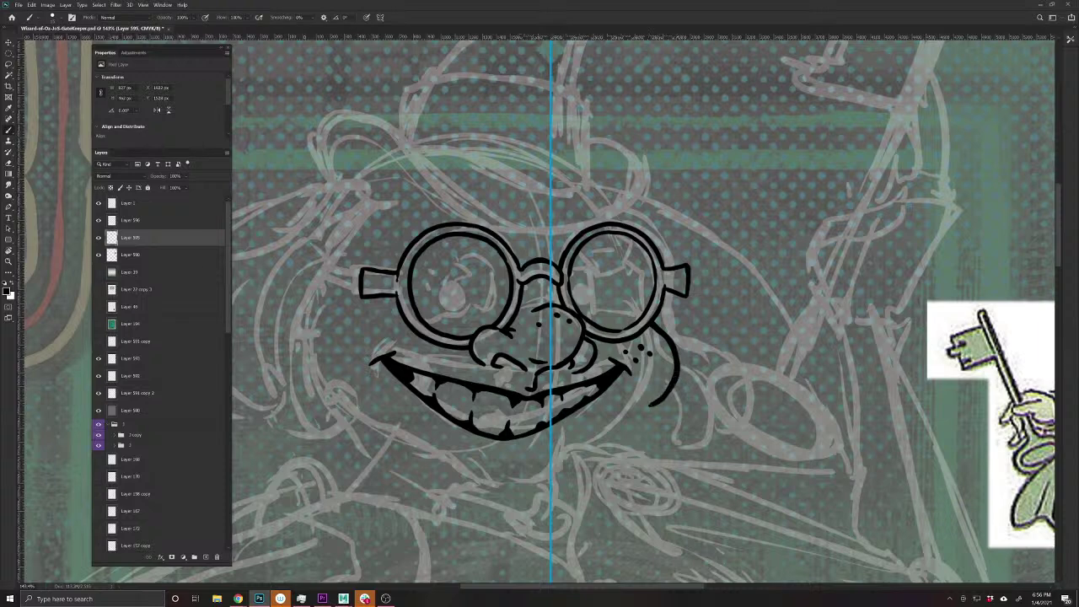
- Draw the left cheek bulging out from the temple hinge and continue the jaw line to a dimpled chin
drag(476, 469, 590, 514)
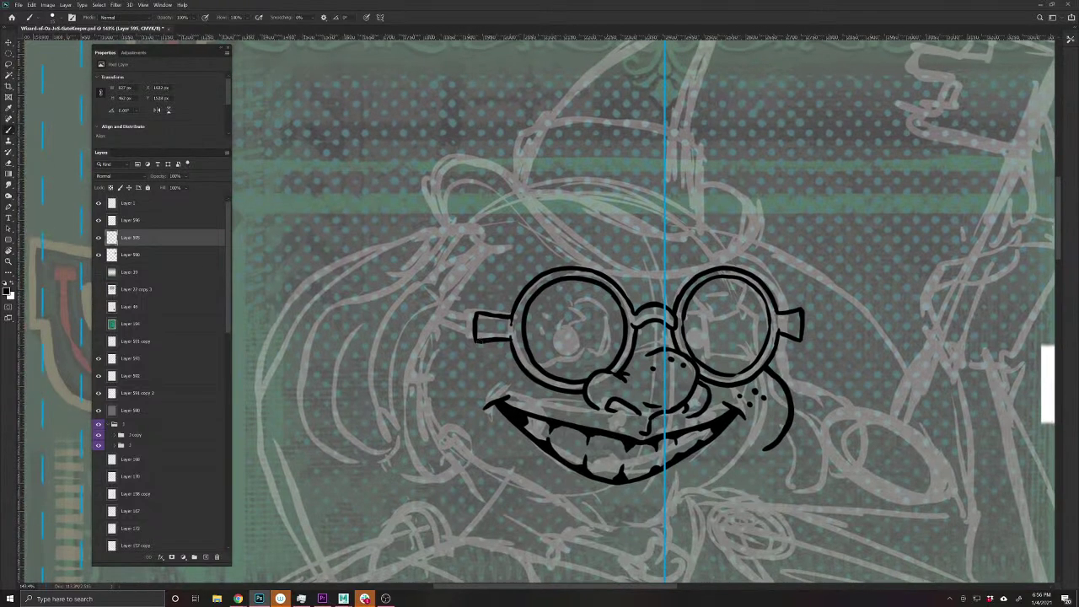
mouse_move(480, 339)
mouse_down()
mouse_move(450, 345)
mouse_move(430, 367)
mouse_move(420, 393)
mouse_move(442, 433)
mouse_up()
drag(478, 496, 421, 433)
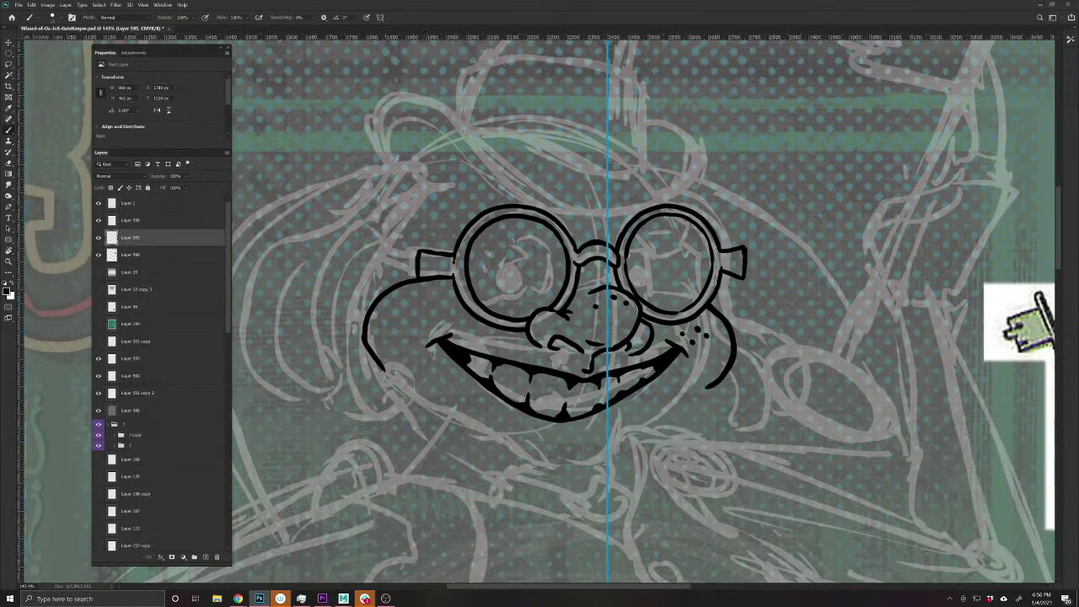
mouse_move(367, 335)
mouse_down()
mouse_move(401, 404)
mouse_move(468, 458)
mouse_move(587, 479)
mouse_move(611, 438)
mouse_move(584, 455)
mouse_move(578, 446)
mouse_move(585, 467)
mouse_move(494, 466)
mouse_up()
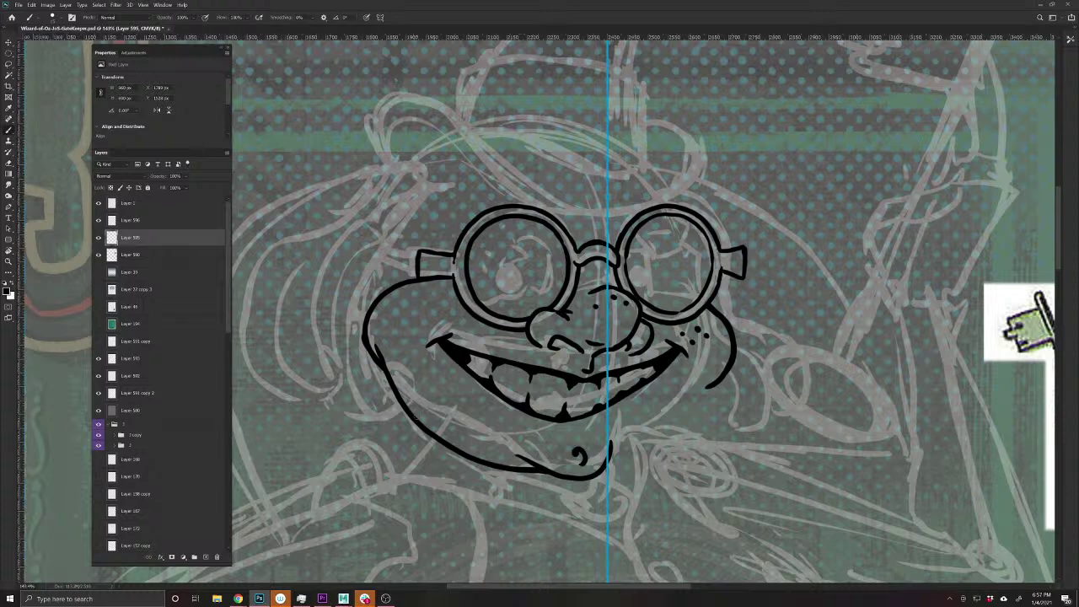
- Draw the jaw line from the freckled cheek to the chin, replacing the first stroke with a flatter curve
mouse_move(727, 373)
mouse_down()
mouse_move(684, 437)
mouse_move(645, 462)
mouse_move(603, 470)
mouse_up()
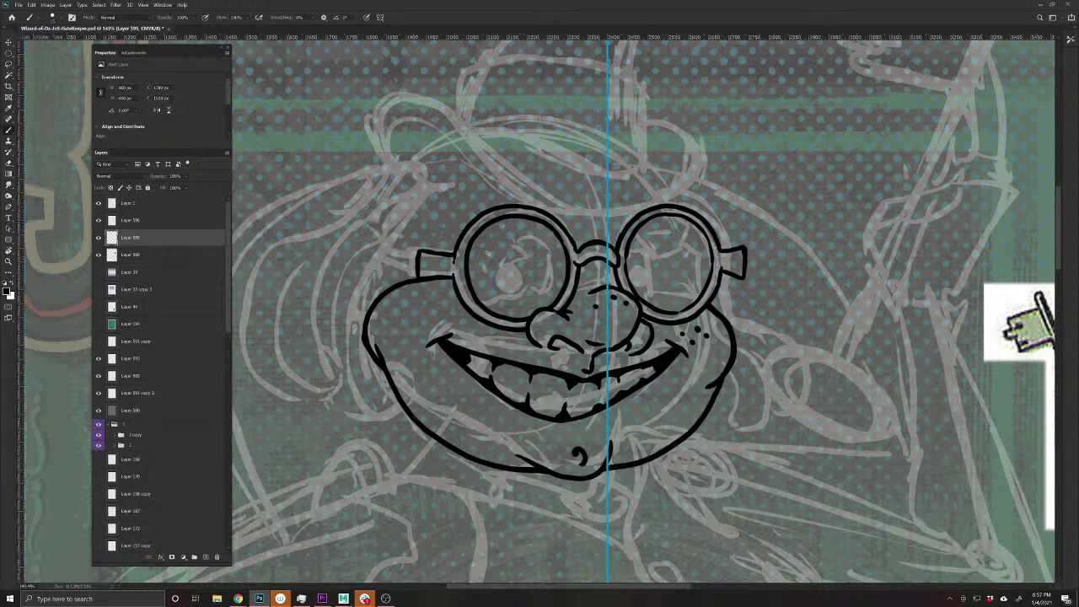
drag(344, 349, 416, 430)
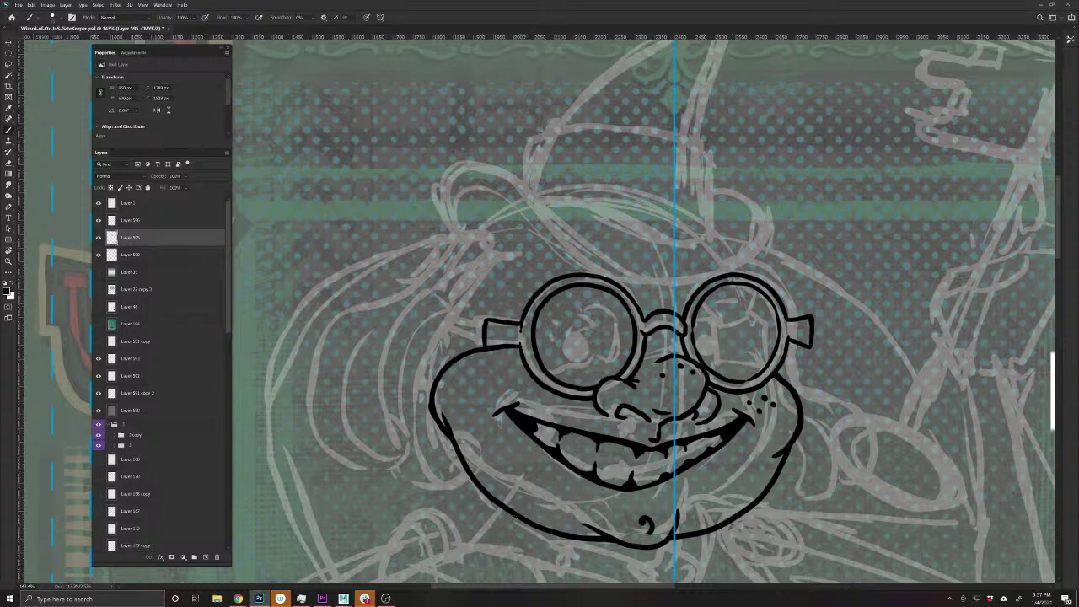
drag(559, 500, 482, 423)
key(ctrl+z)
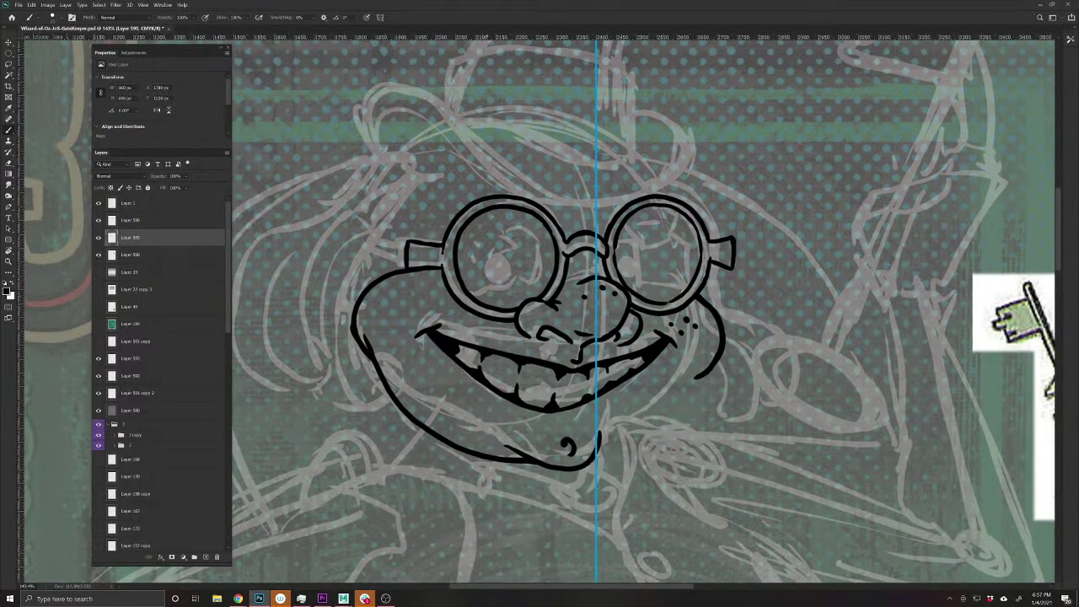
drag(703, 377, 598, 457)
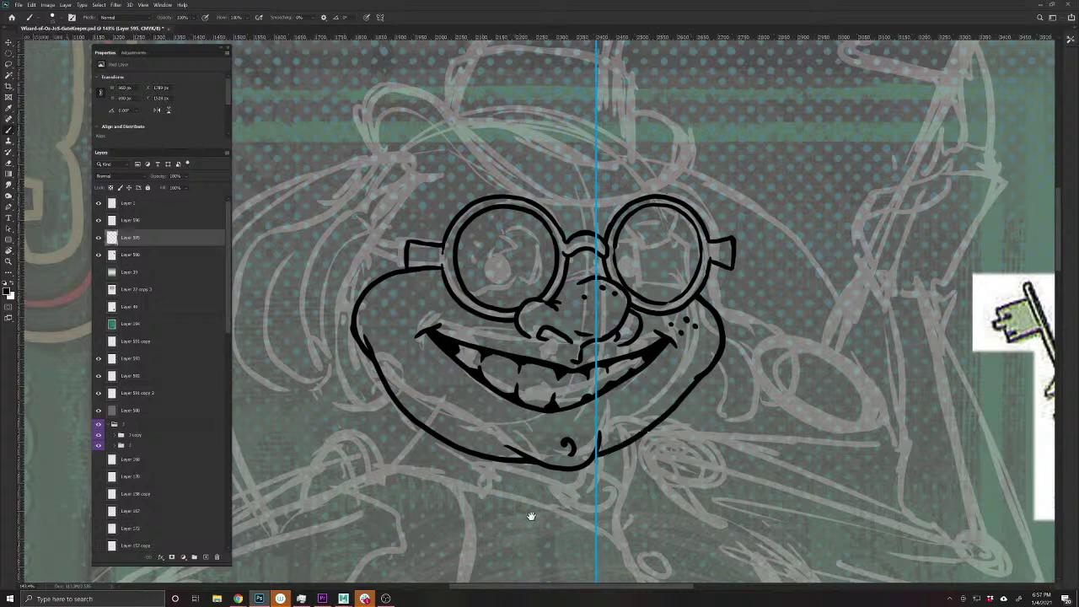
drag(530, 513, 585, 462)
mouse_move(747, 352)
mouse_down()
mouse_move(656, 445)
mouse_move(596, 457)
mouse_move(495, 432)
mouse_move(460, 407)
mouse_move(437, 361)
mouse_up()
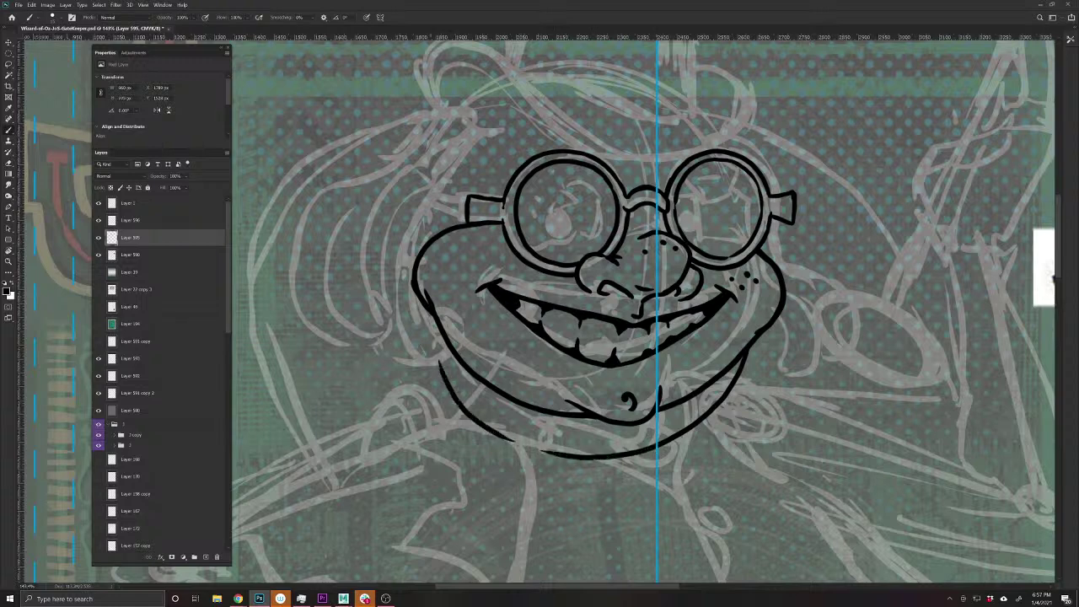
key(ctrl+z)
key(ctrl+z)
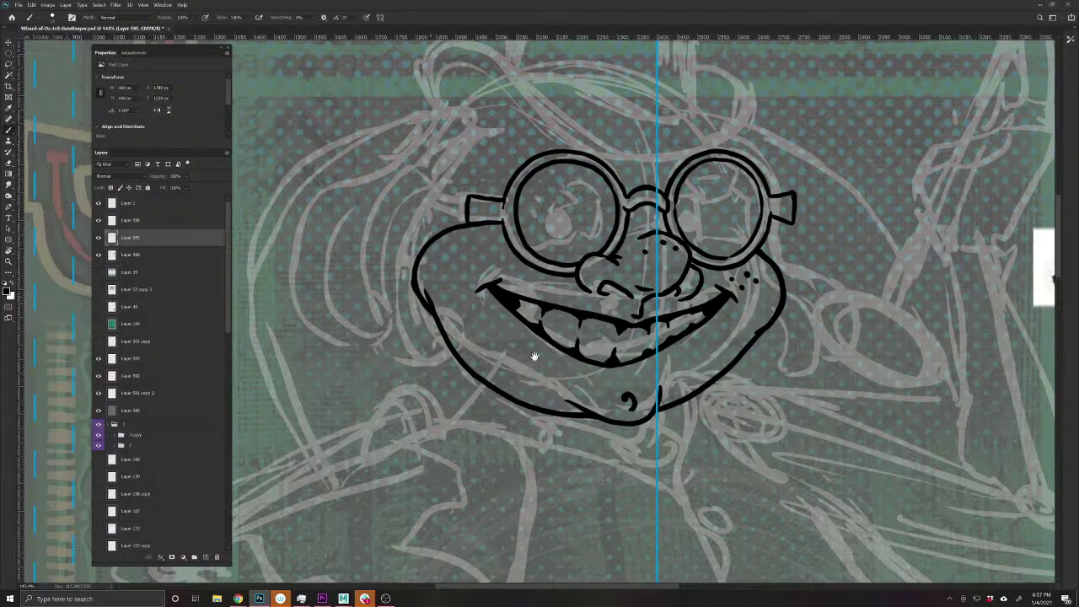
- Draw a solid black round pupil low inside each lens and save the file
drag(534, 356, 703, 451)
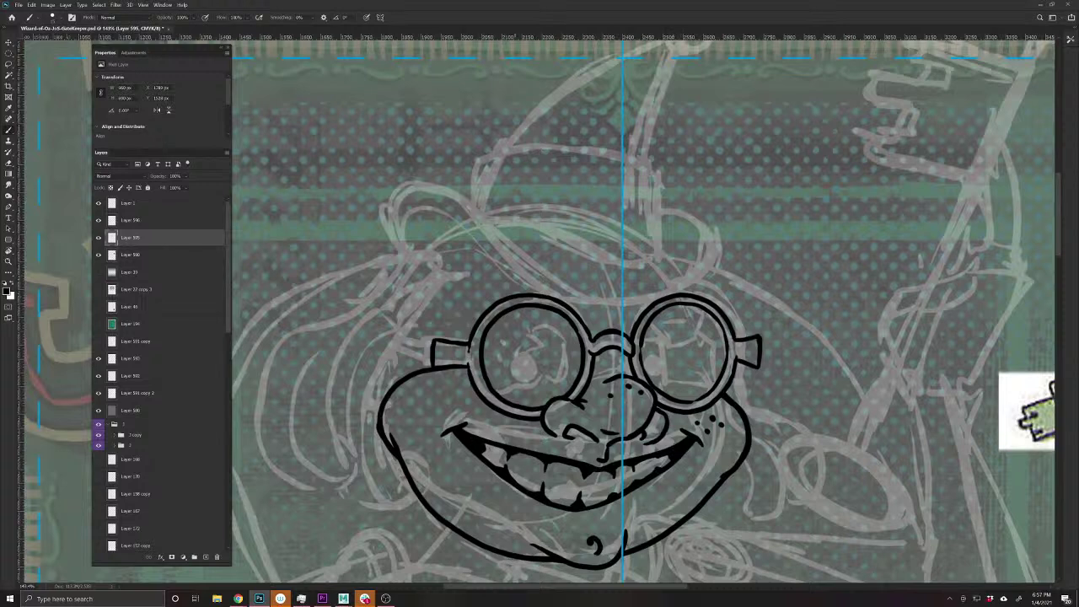
mouse_move(516, 357)
mouse_down()
mouse_move(536, 377)
mouse_move(512, 386)
mouse_move(507, 364)
mouse_move(527, 359)
mouse_move(517, 383)
mouse_move(519, 360)
mouse_move(521, 372)
mouse_up()
mouse_move(657, 355)
mouse_down()
mouse_move(672, 363)
mouse_move(649, 385)
mouse_move(668, 361)
mouse_move(657, 373)
mouse_up()
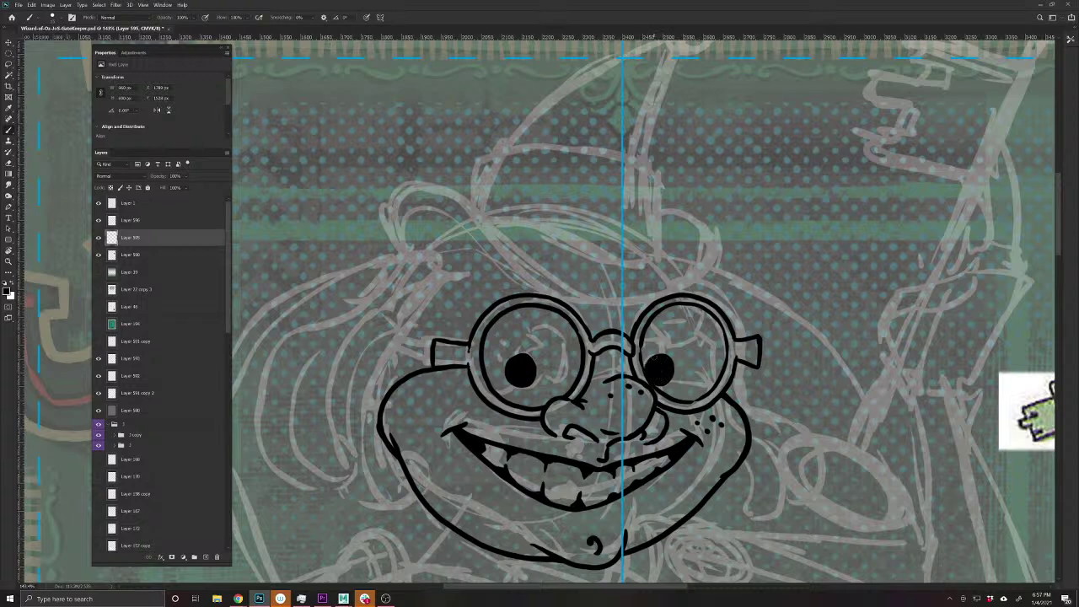
key(ctrl+s)
- Draw gem-like facet lines around the pupils inside both lenses and save the file
mouse_move(563, 314)
mouse_down()
mouse_move(555, 357)
mouse_move(576, 377)
mouse_move(534, 389)
mouse_move(535, 412)
mouse_move(488, 374)
mouse_move(503, 344)
mouse_move(494, 329)
mouse_move(524, 325)
mouse_move(504, 342)
mouse_move(548, 342)
mouse_up()
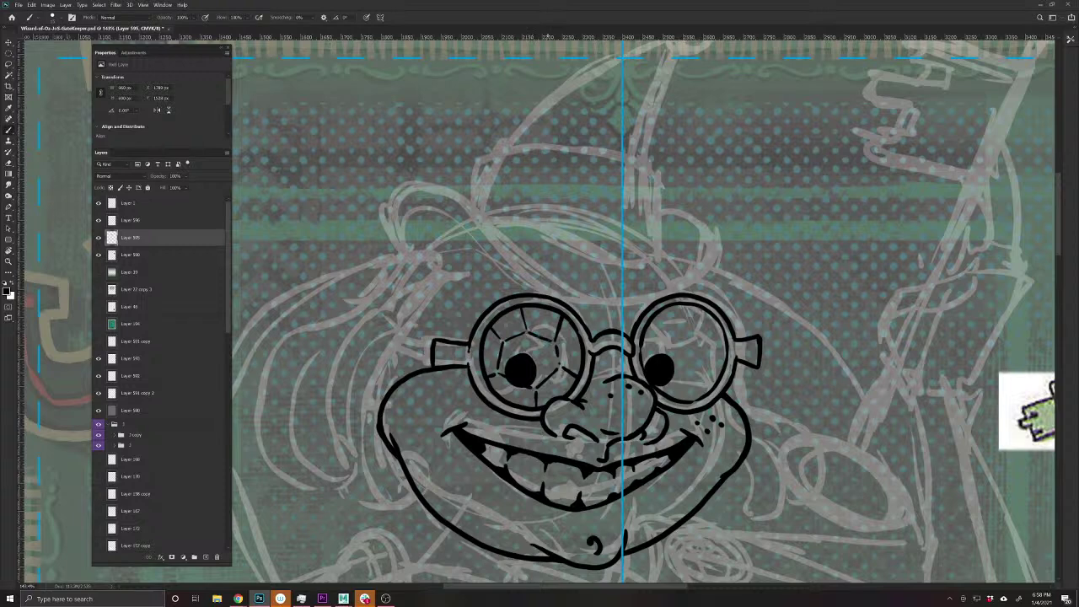
drag(674, 472, 567, 481)
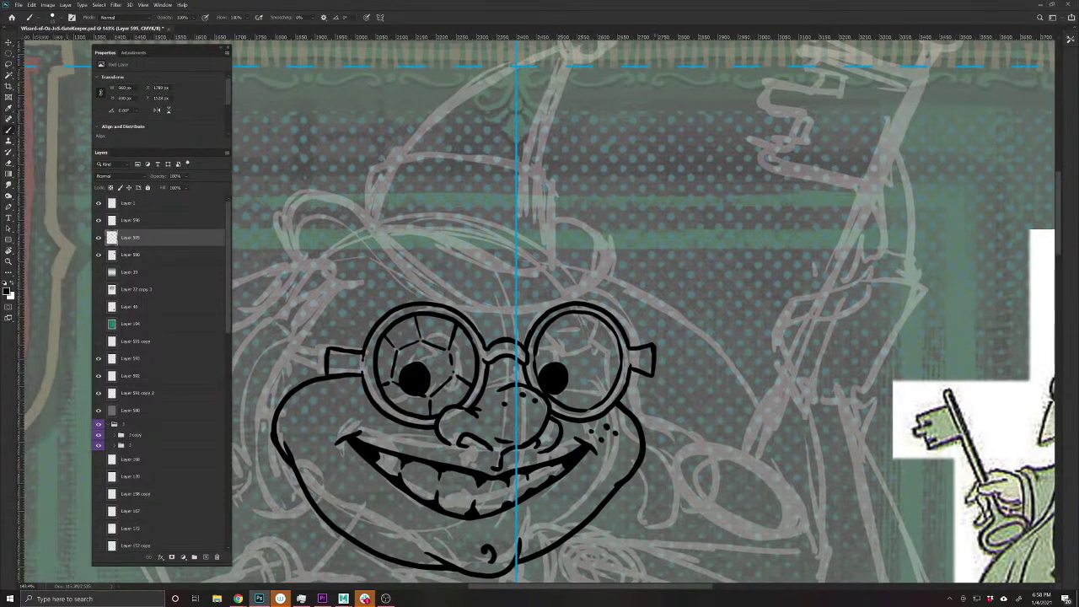
mouse_move(589, 312)
mouse_down()
mouse_move(593, 349)
mouse_move(607, 359)
mouse_move(561, 346)
mouse_move(551, 326)
mouse_move(569, 409)
mouse_move(605, 364)
mouse_up()
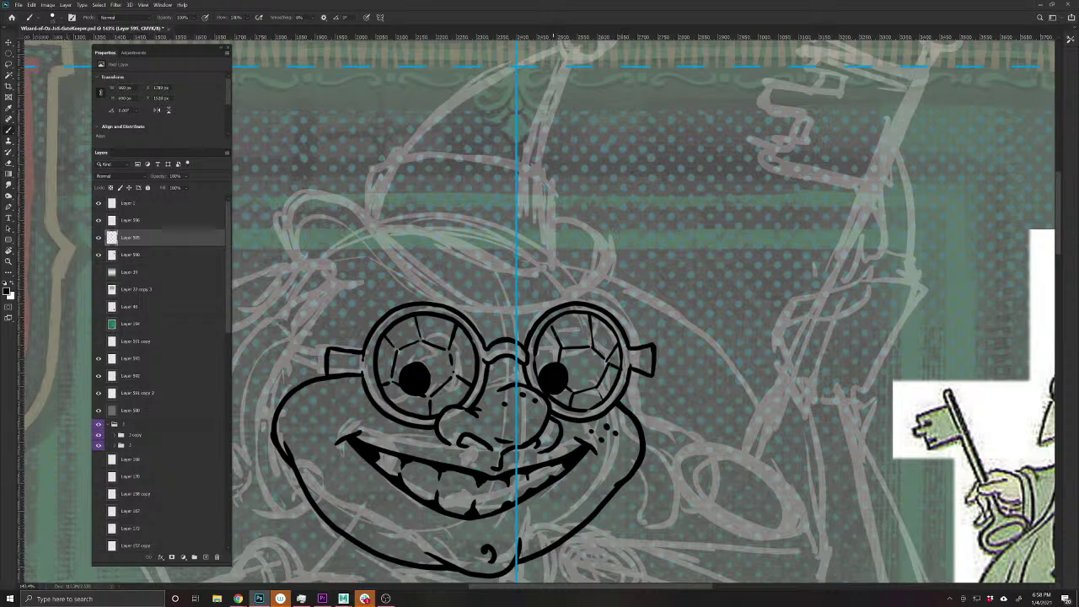
drag(366, 460, 523, 482)
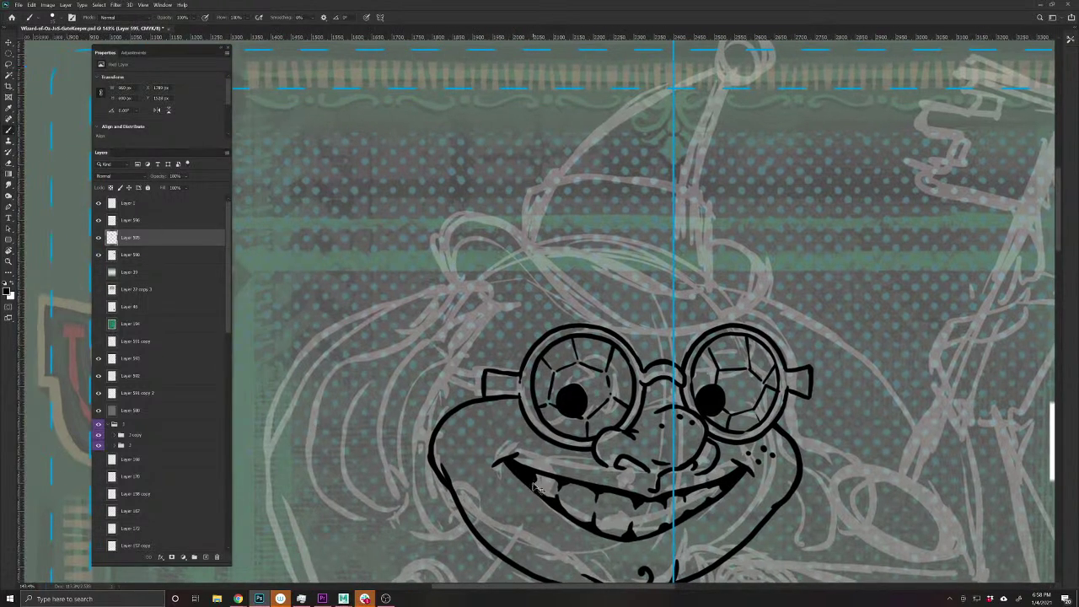
key(ctrl+s)
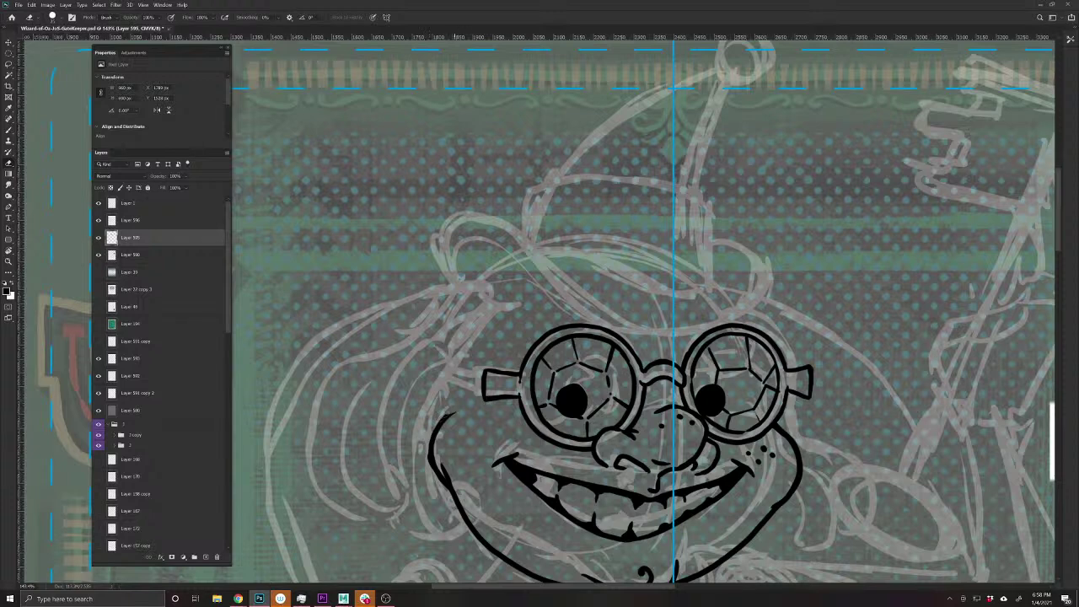
- Erase the upper end of the left cheek line near the temple hinge and add short wrinkle strokes beneath the hinge
drag(433, 526, 396, 463)
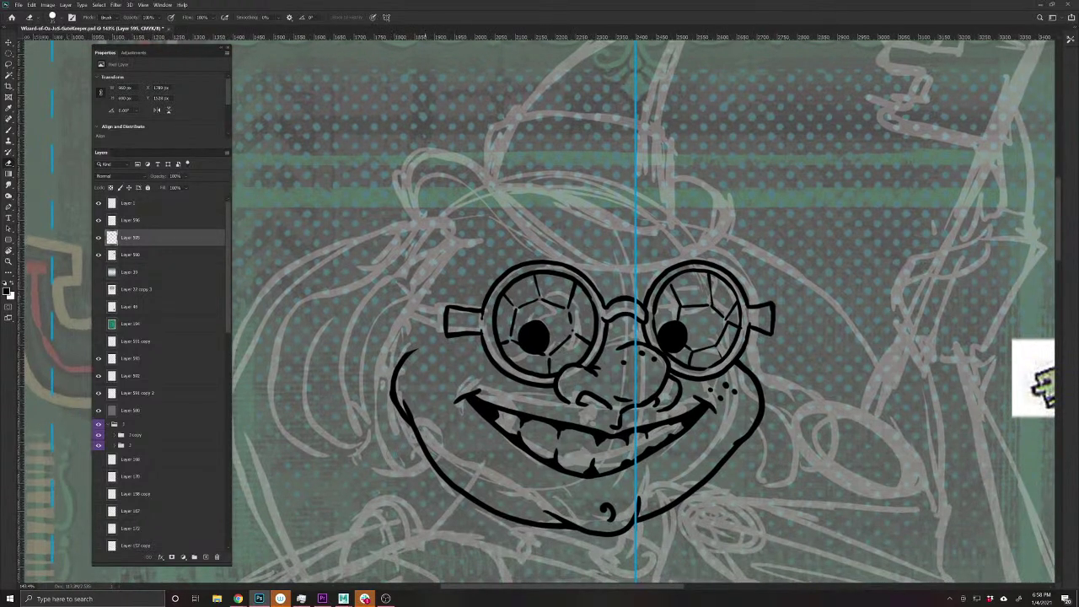
key(b)
mouse_move(481, 336)
mouse_down()
mouse_move(459, 352)
mouse_move(450, 344)
mouse_up()
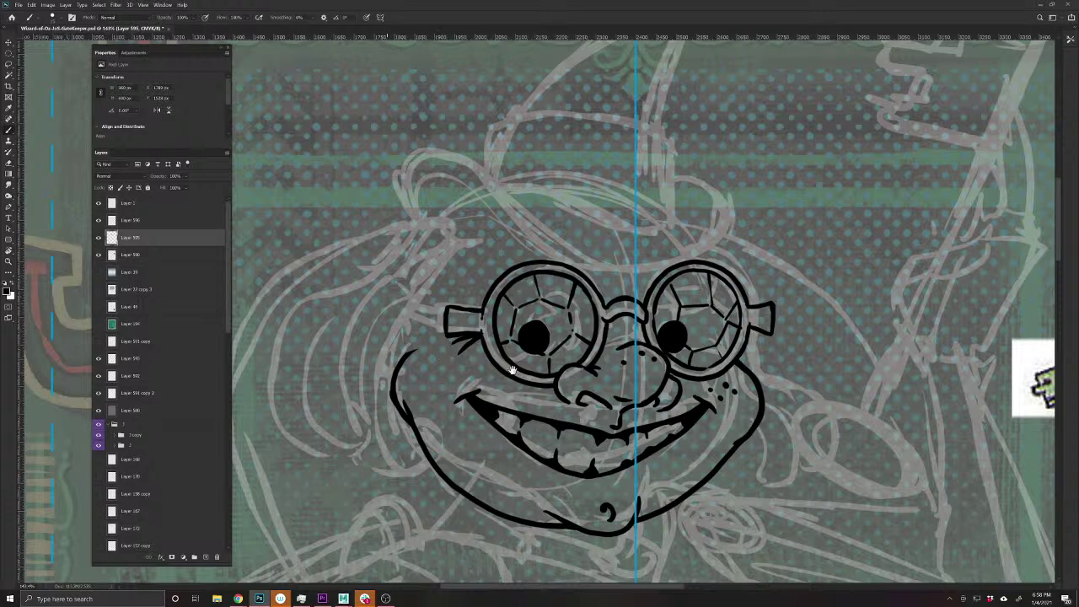
drag(634, 439, 469, 455)
drag(556, 479, 696, 538)
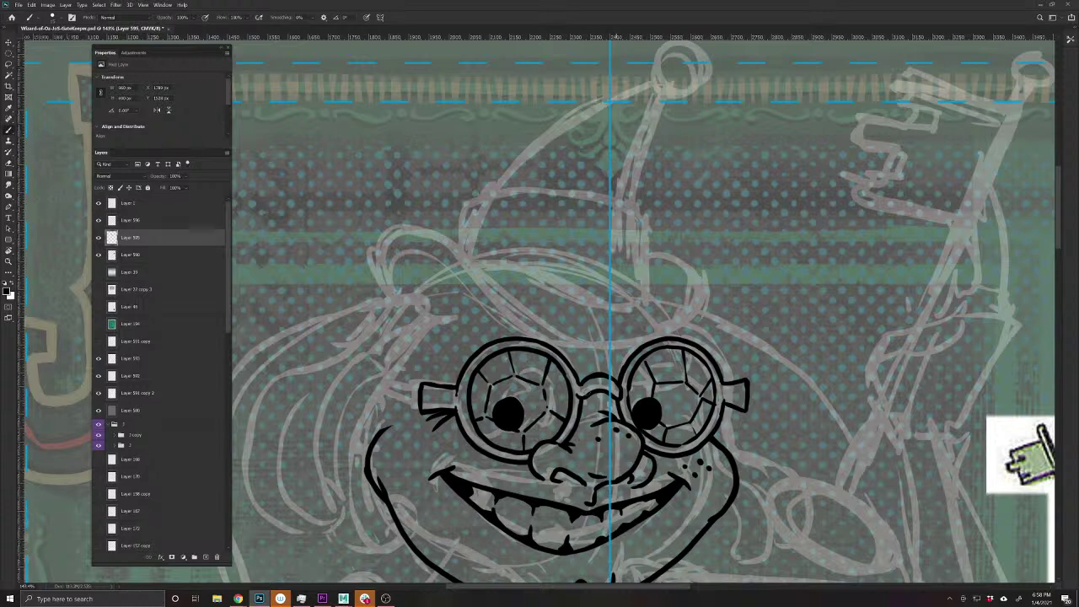
- Add a small wrinkle at the nose bridge and thicken the jaw outline around the chin up to the freckled cheek
drag(589, 410, 612, 418)
drag(523, 412, 585, 470)
mouse_move(427, 508)
mouse_down()
mouse_move(450, 413)
mouse_move(422, 315)
mouse_move(428, 361)
mouse_move(496, 442)
mouse_move(621, 482)
mouse_move(652, 485)
mouse_move(673, 468)
mouse_move(584, 473)
mouse_up()
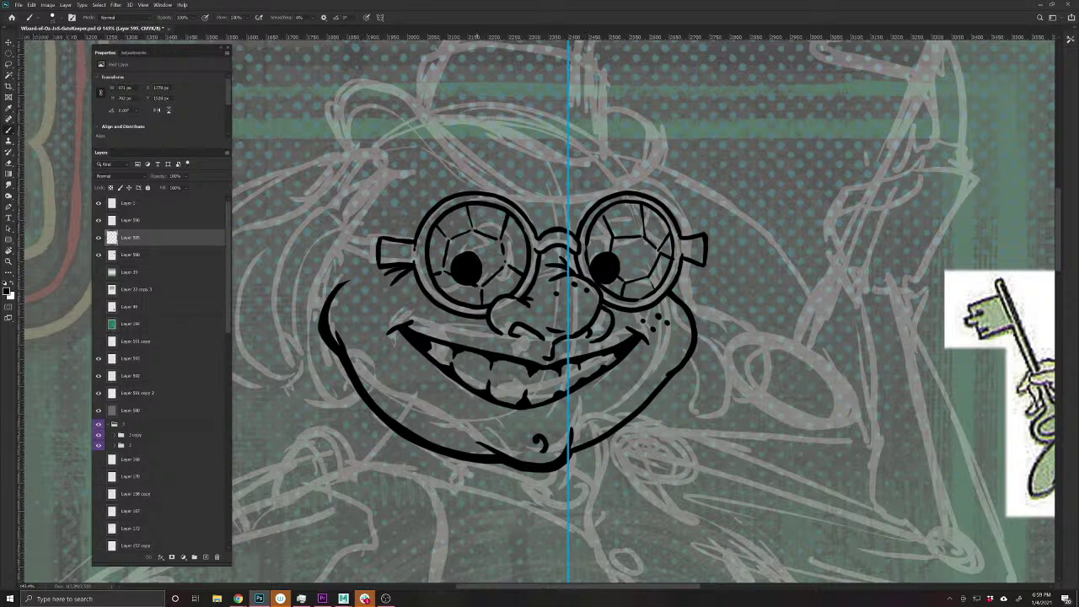
drag(468, 436, 532, 464)
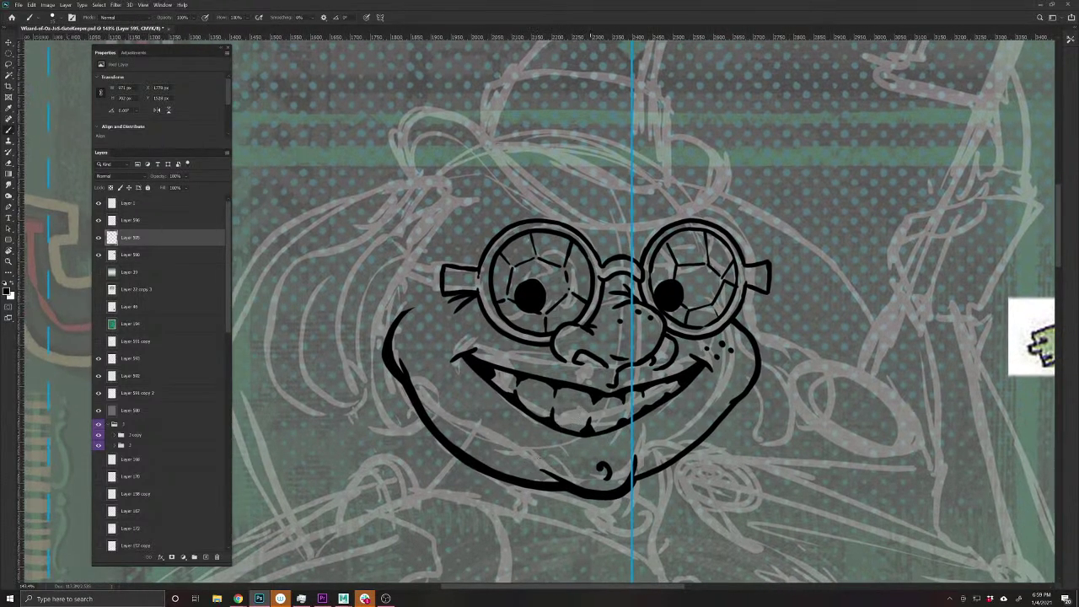
drag(634, 487, 706, 444)
key(ctrl+z)
mouse_move(736, 317)
mouse_down()
mouse_move(763, 368)
mouse_move(707, 439)
mouse_move(634, 486)
mouse_up()
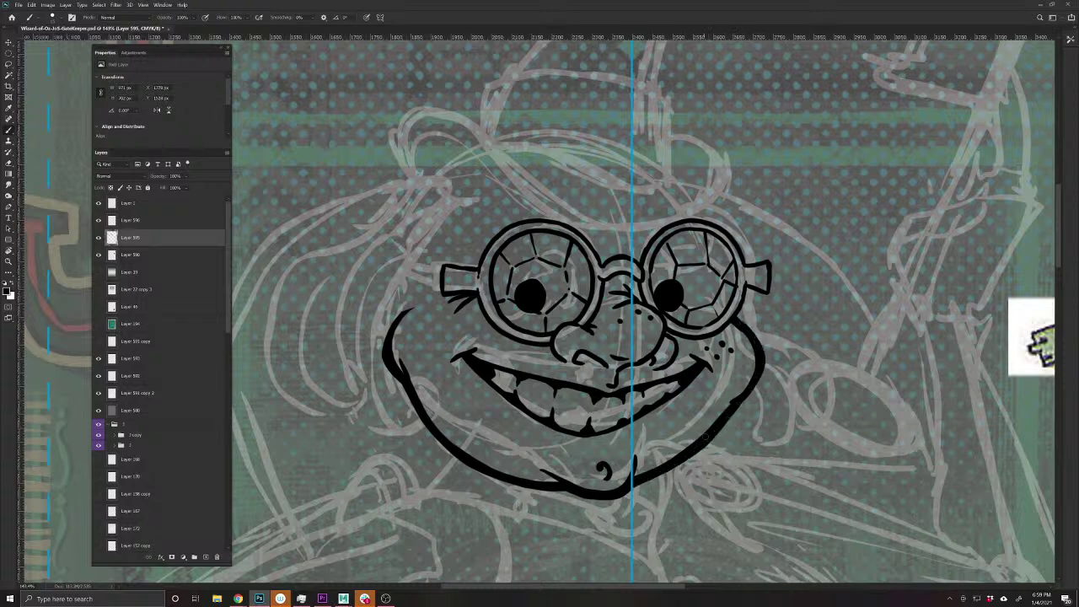
- Thicken the outer rims and hinges of the glasses and the nose and cheek contours, and save the file
drag(622, 378, 569, 493)
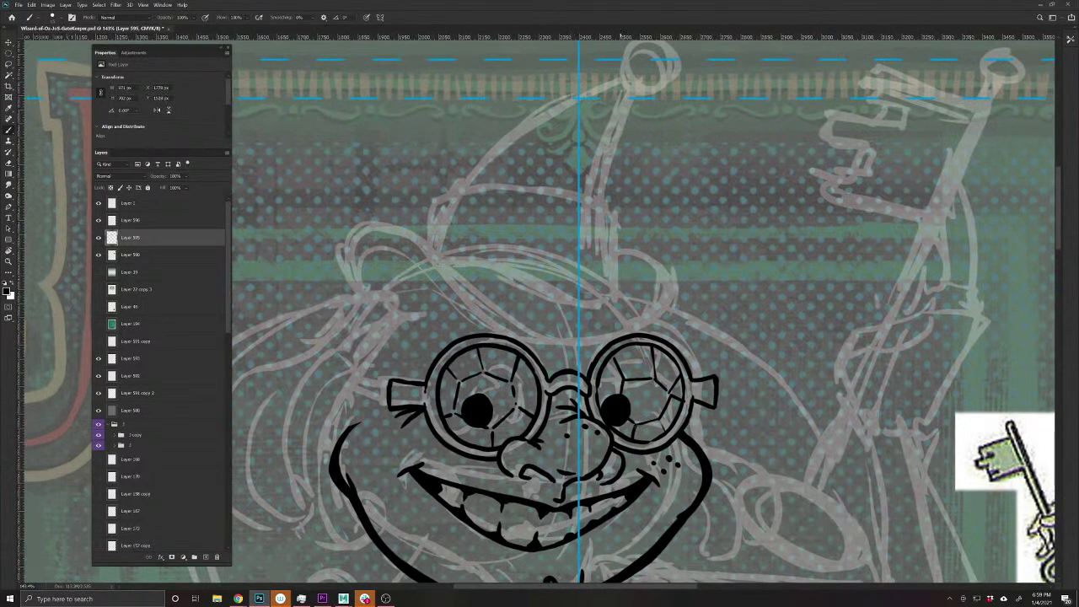
drag(681, 438, 662, 450)
drag(615, 447, 623, 473)
drag(585, 397, 591, 418)
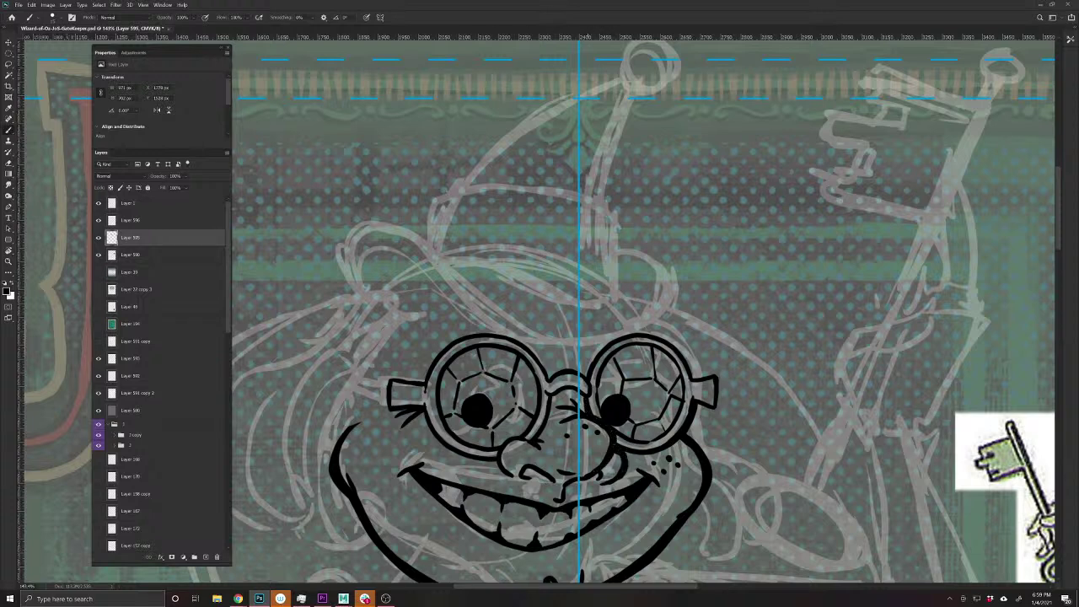
drag(697, 377, 659, 339)
mouse_move(696, 375)
mouse_down()
mouse_move(718, 386)
mouse_move(695, 412)
mouse_up()
mouse_move(551, 381)
mouse_down()
mouse_move(518, 338)
mouse_move(487, 334)
mouse_move(450, 337)
mouse_move(422, 381)
mouse_move(386, 379)
mouse_move(388, 409)
mouse_move(423, 412)
mouse_move(432, 440)
mouse_move(473, 459)
mouse_up()
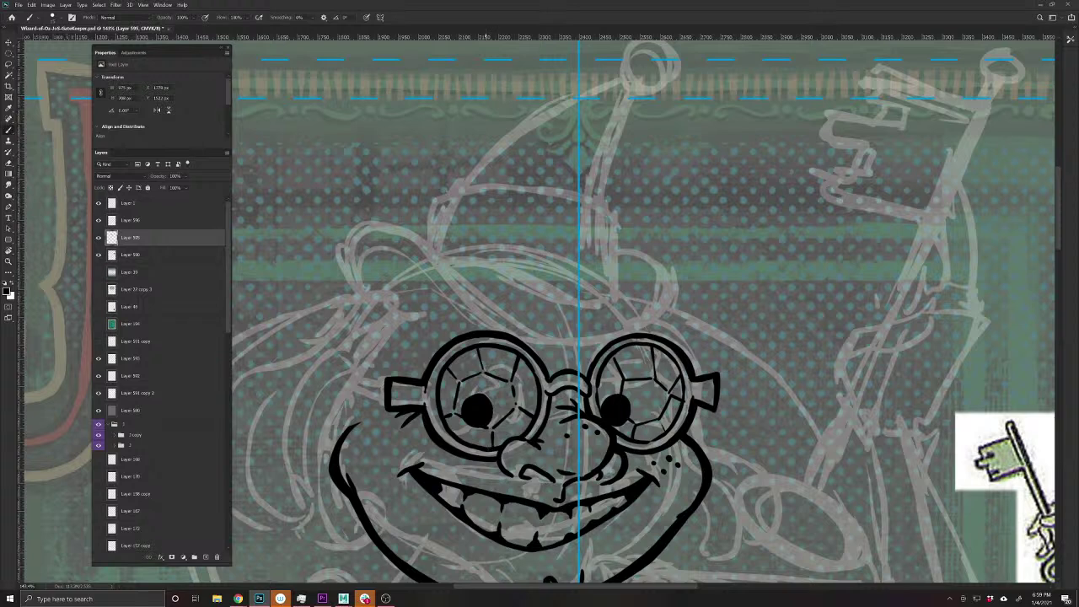
mouse_move(507, 473)
mouse_down()
mouse_move(496, 458)
mouse_move(547, 440)
mouse_move(551, 394)
mouse_move(584, 377)
mouse_up()
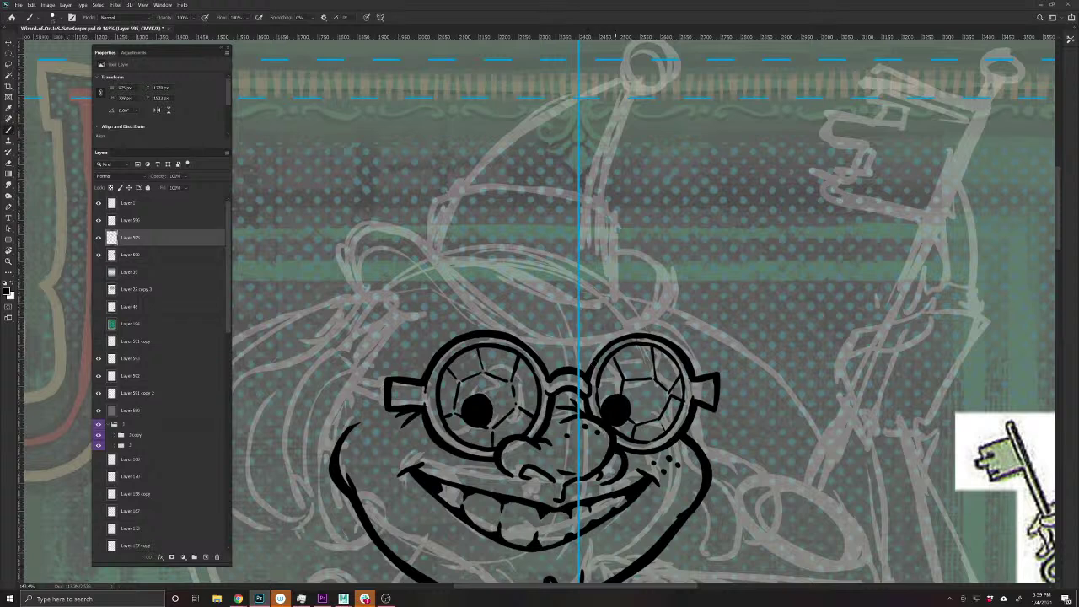
drag(472, 544, 596, 434)
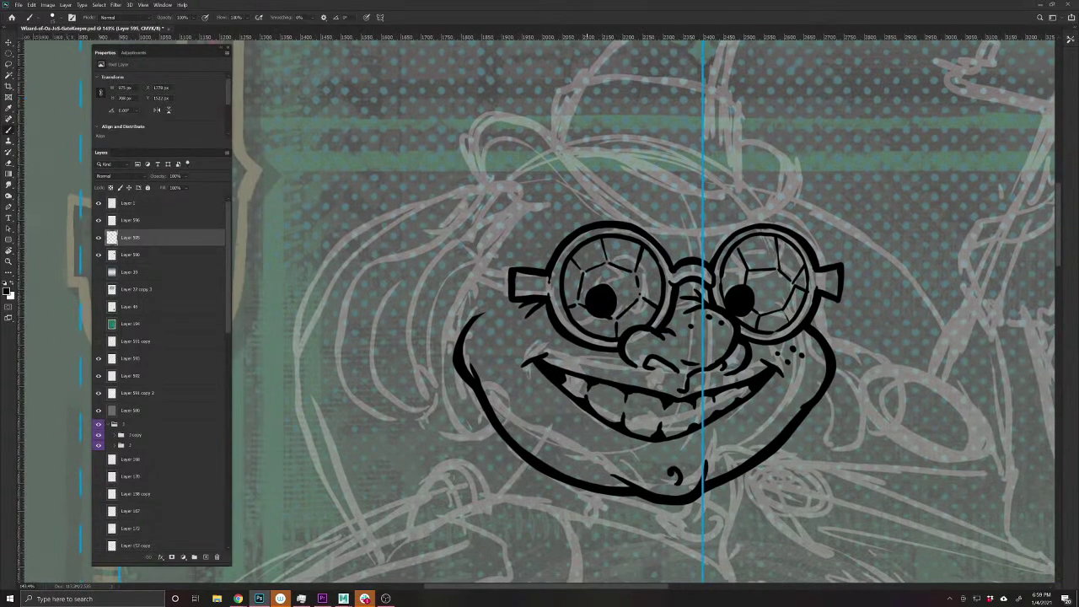
key(ctrl+s)
- Merge the two face line layers into one and lower the merged layer's opacity to about 64%
drag(603, 353, 599, 398)
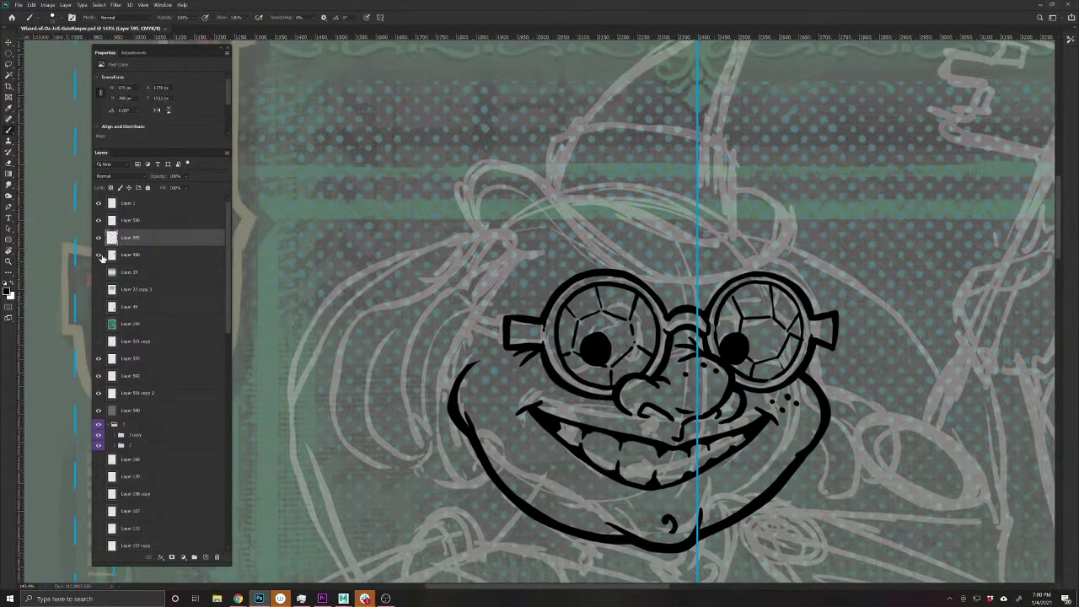
click(100, 256)
click(100, 222)
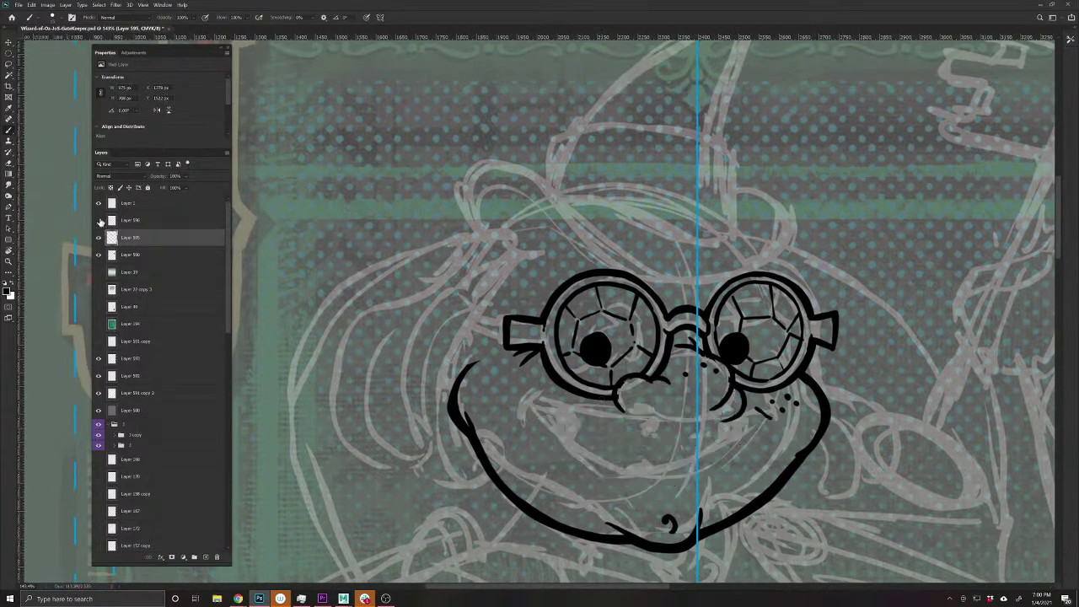
click(99, 222)
click(100, 238)
click(100, 238)
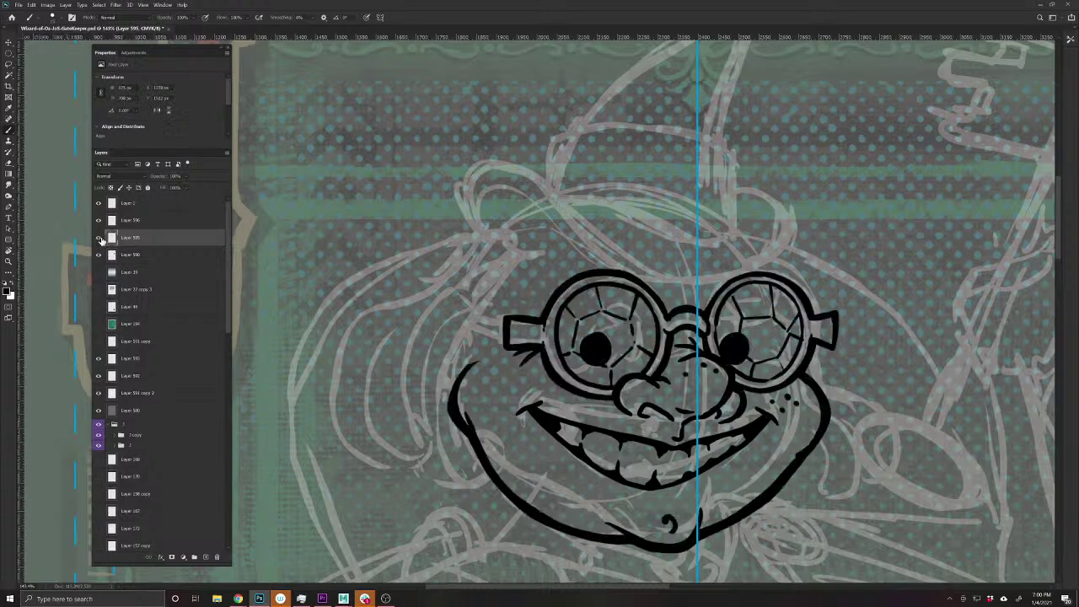
click(100, 223)
click(100, 222)
click(129, 222)
key(ctrl+e)
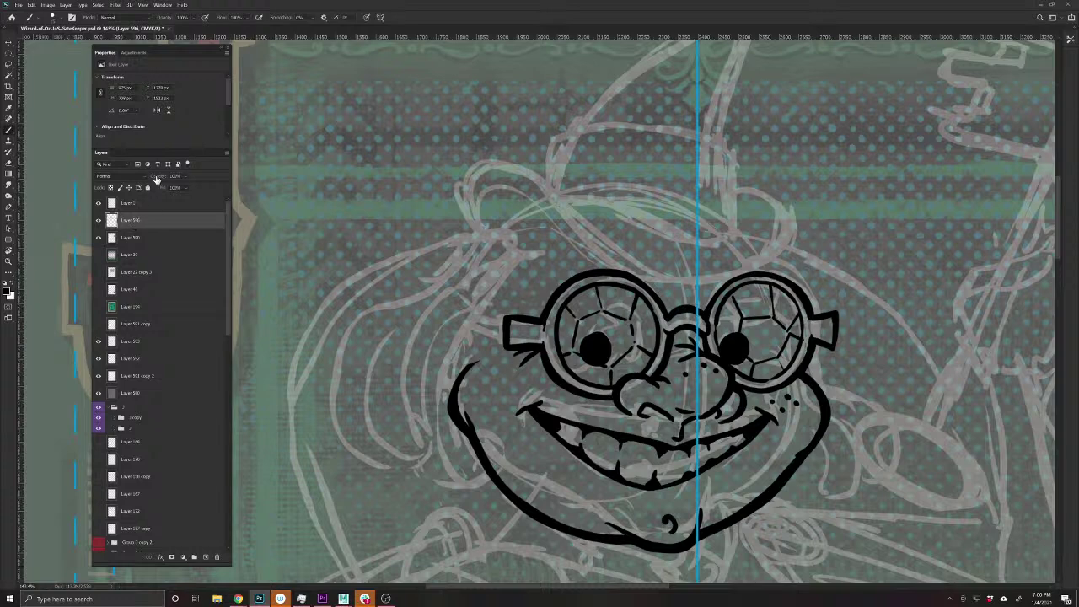
drag(157, 178, 150, 181)
- Move the green vintage reference figure closer to the sketched head and pointed hat
scroll(600, 389, up, 3)
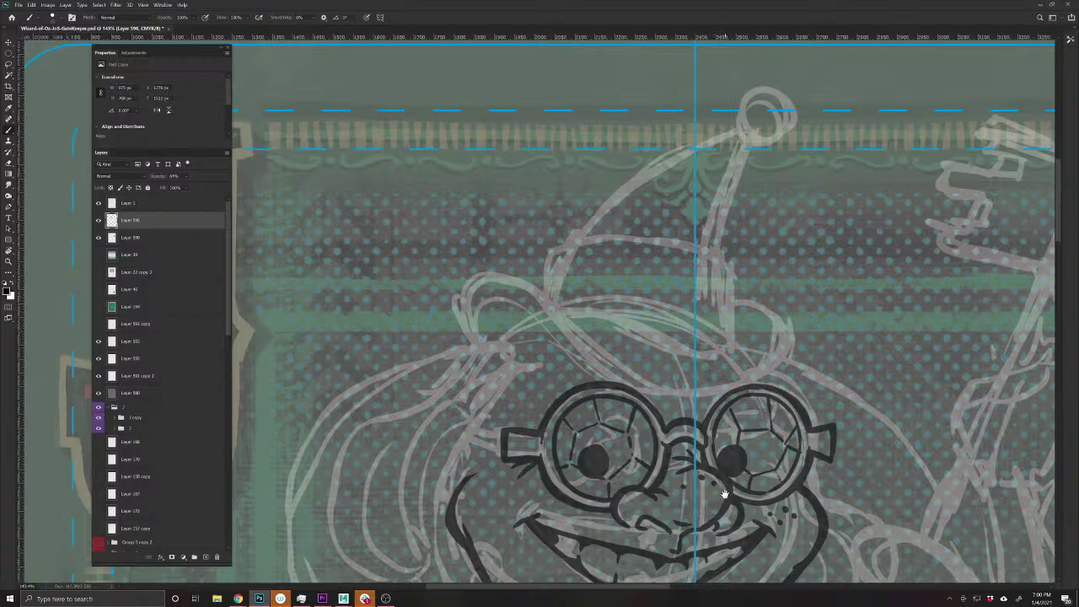
drag(794, 494, 386, 392)
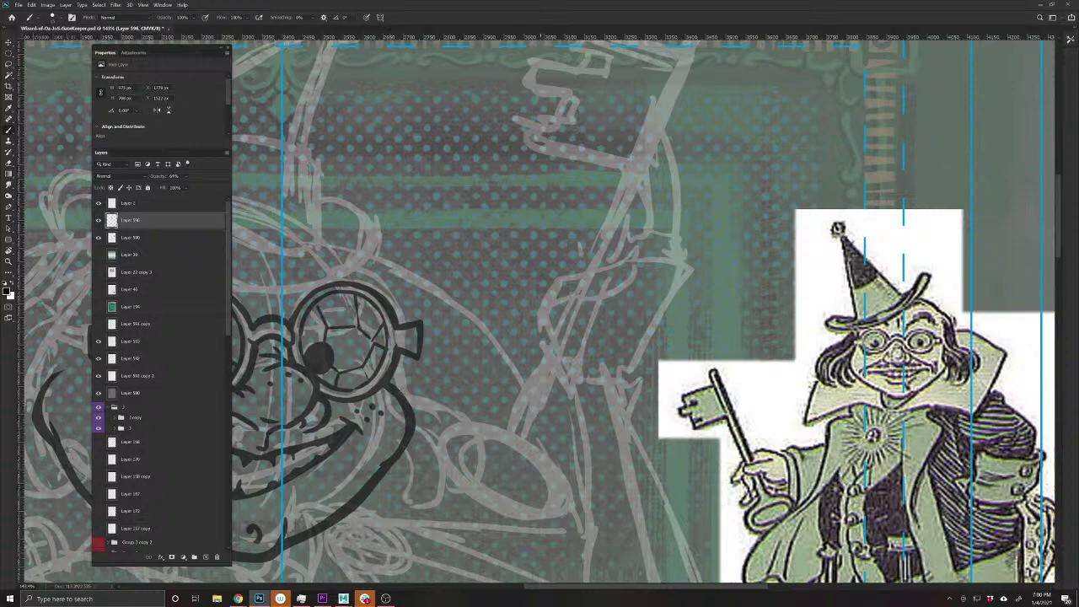
key(v)
mouse_move(819, 476)
mouse_down()
mouse_move(801, 441)
mouse_move(555, 261)
mouse_up()
mouse_move(431, 340)
mouse_down()
mouse_move(650, 433)
mouse_move(802, 458)
mouse_move(790, 434)
mouse_move(759, 445)
mouse_move(770, 441)
mouse_up()
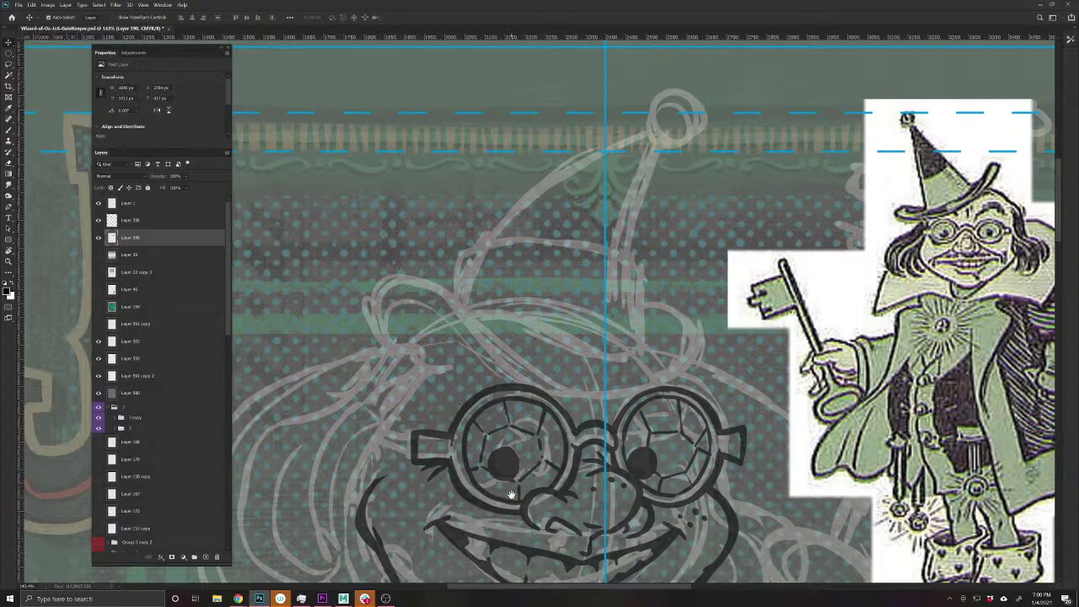
drag(511, 494, 491, 502)
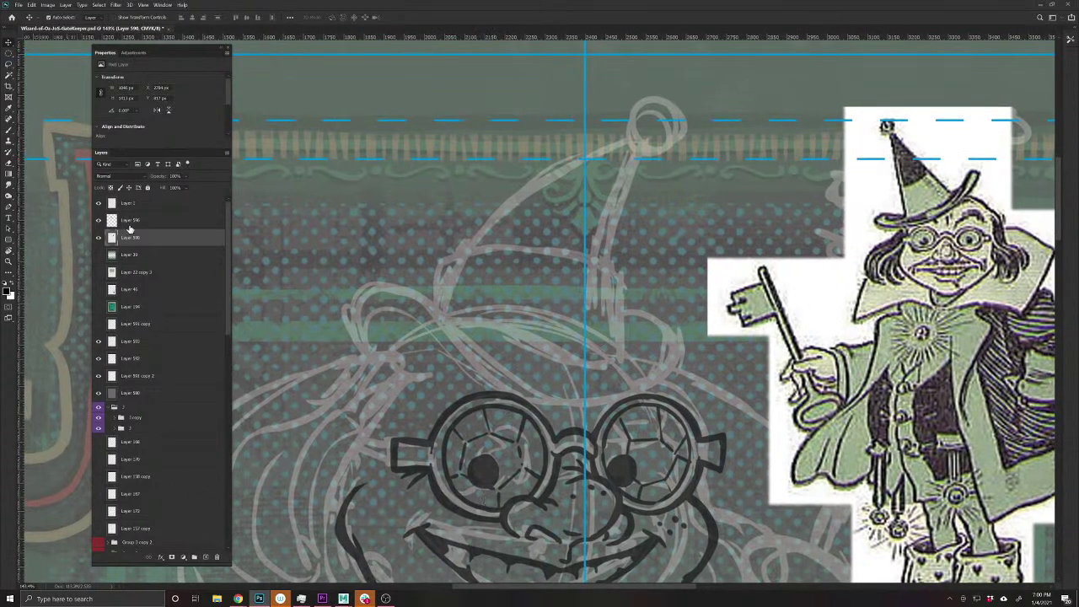
- Create a new layer above the face lines and draw the head's top curve from temple to temple over the glasses
click(131, 221)
click(98, 221)
click(99, 221)
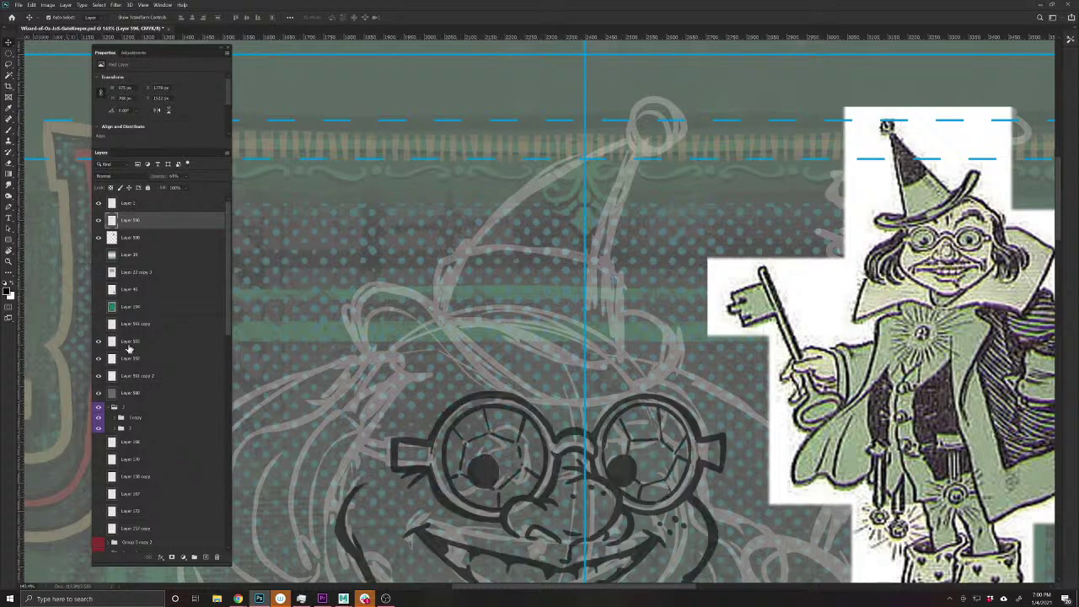
click(204, 557)
key(b)
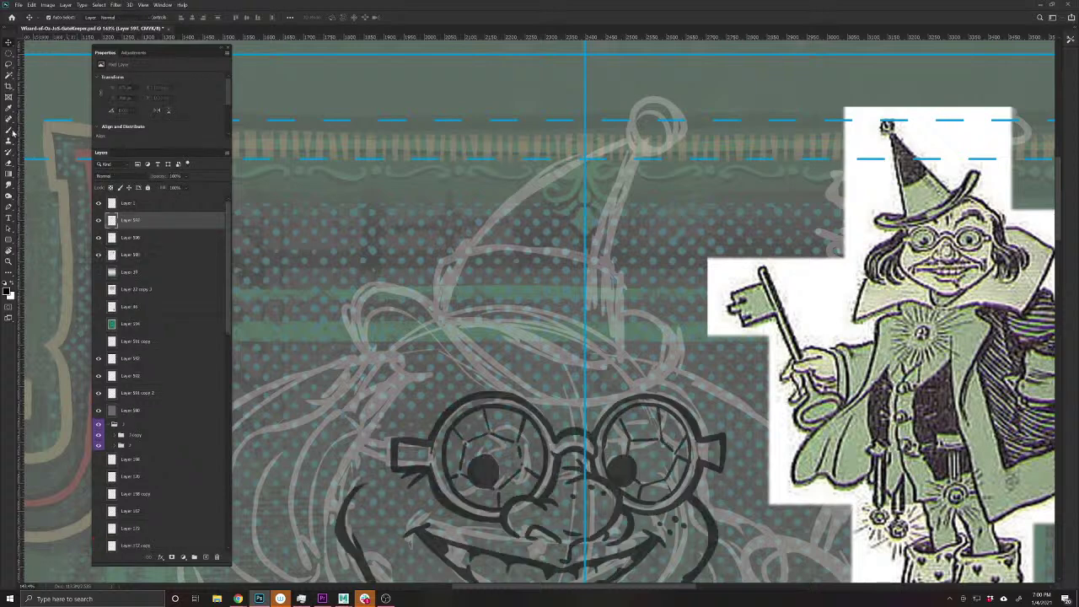
drag(372, 495, 464, 395)
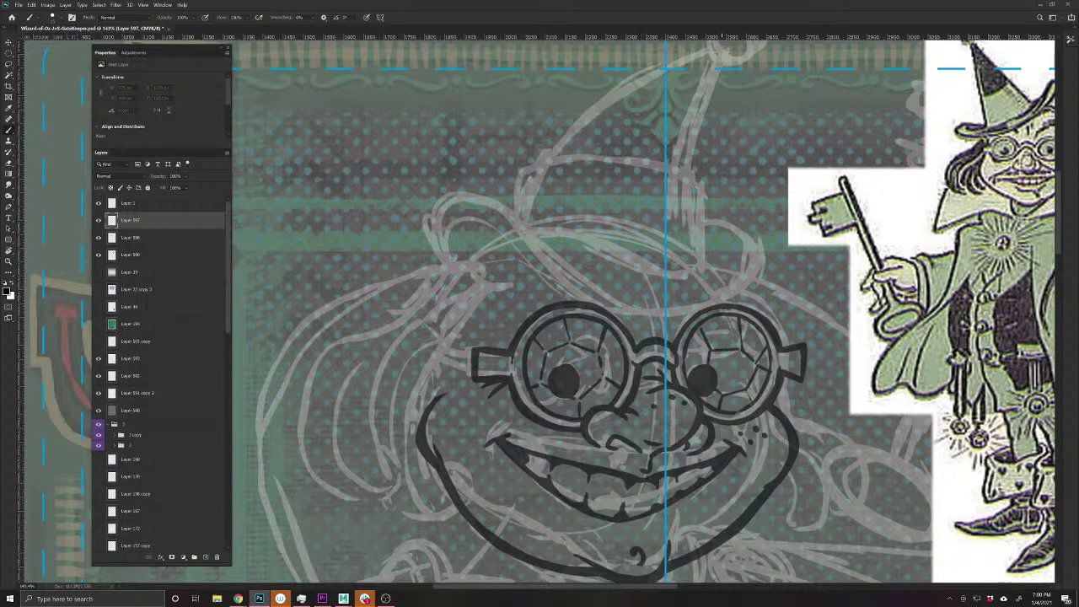
mouse_move(722, 305)
mouse_down()
mouse_move(667, 246)
mouse_move(590, 221)
mouse_move(516, 231)
mouse_move(447, 295)
mouse_up()
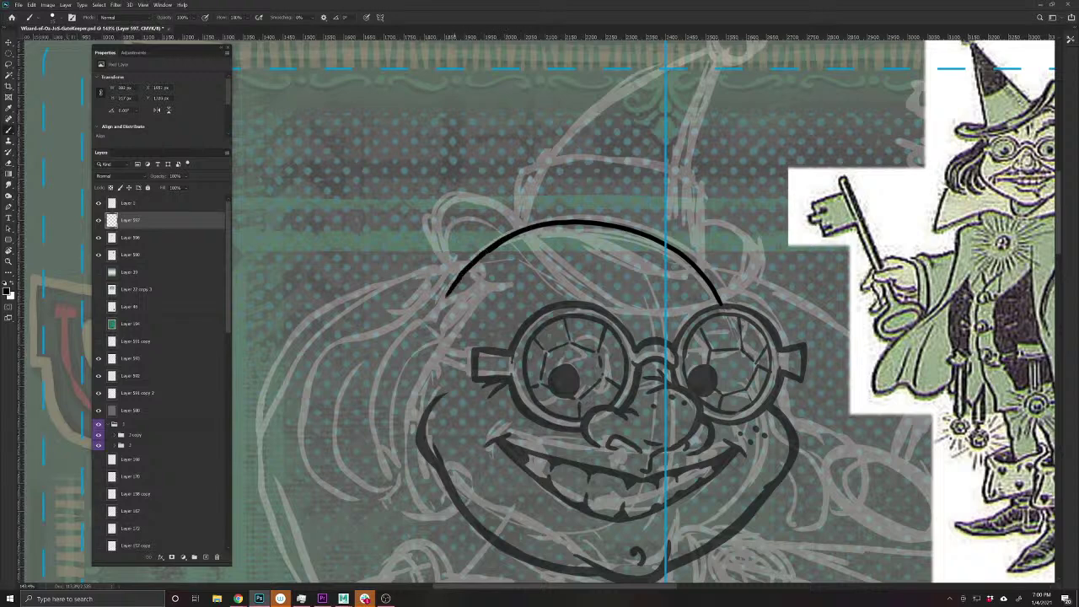
- Add another layer and draw the curled hat brim with both upturned ends, its underside line and a thickened front edge
click(205, 557)
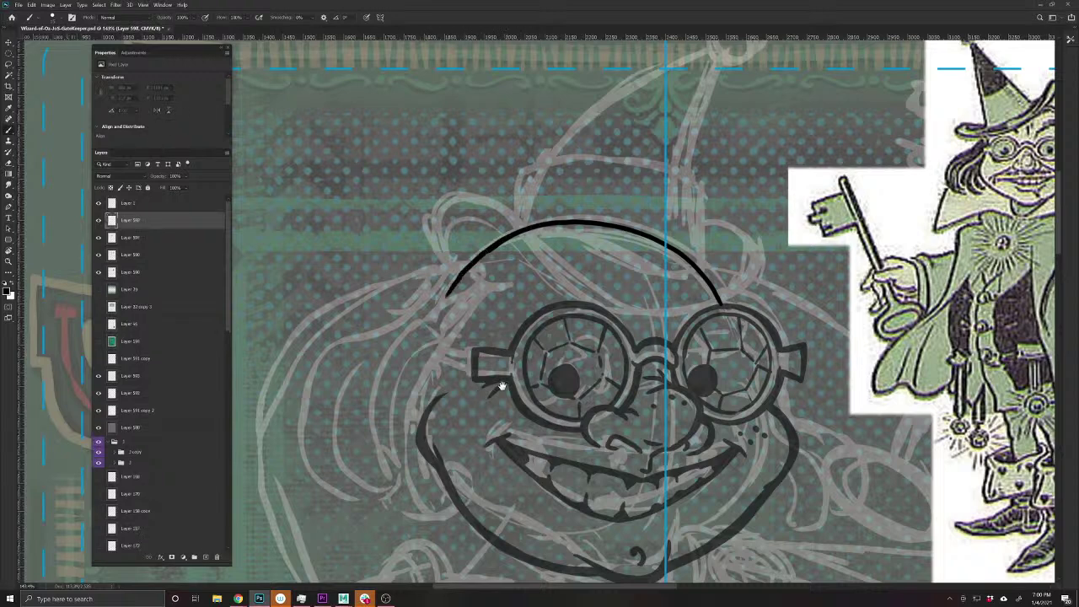
drag(549, 417, 505, 507)
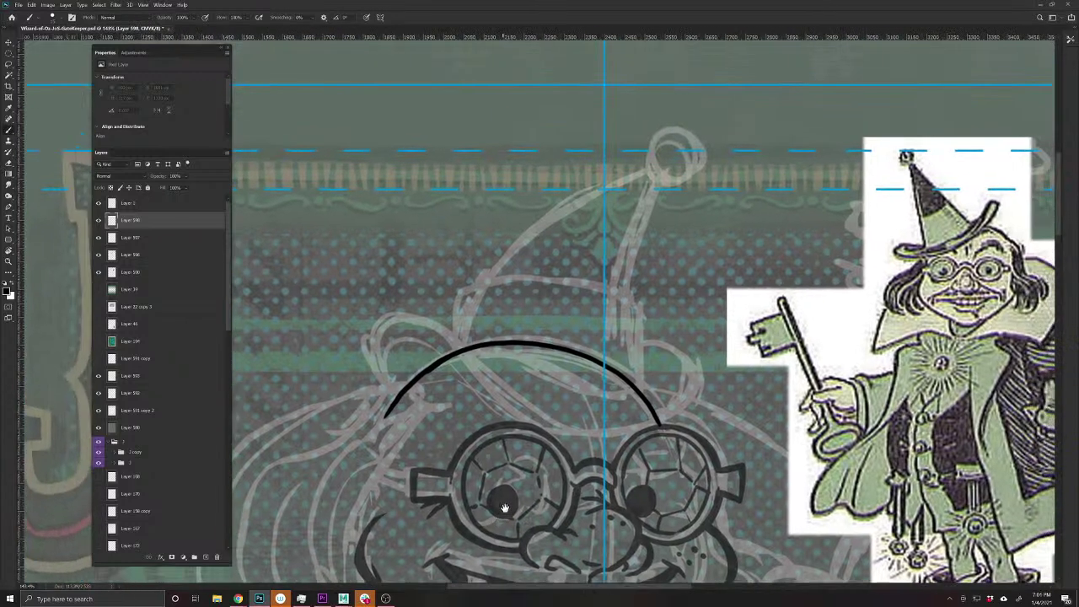
mouse_move(399, 401)
mouse_down()
mouse_move(366, 365)
mouse_move(362, 339)
mouse_move(395, 311)
mouse_move(432, 323)
mouse_move(531, 400)
mouse_move(578, 422)
mouse_move(627, 424)
mouse_up()
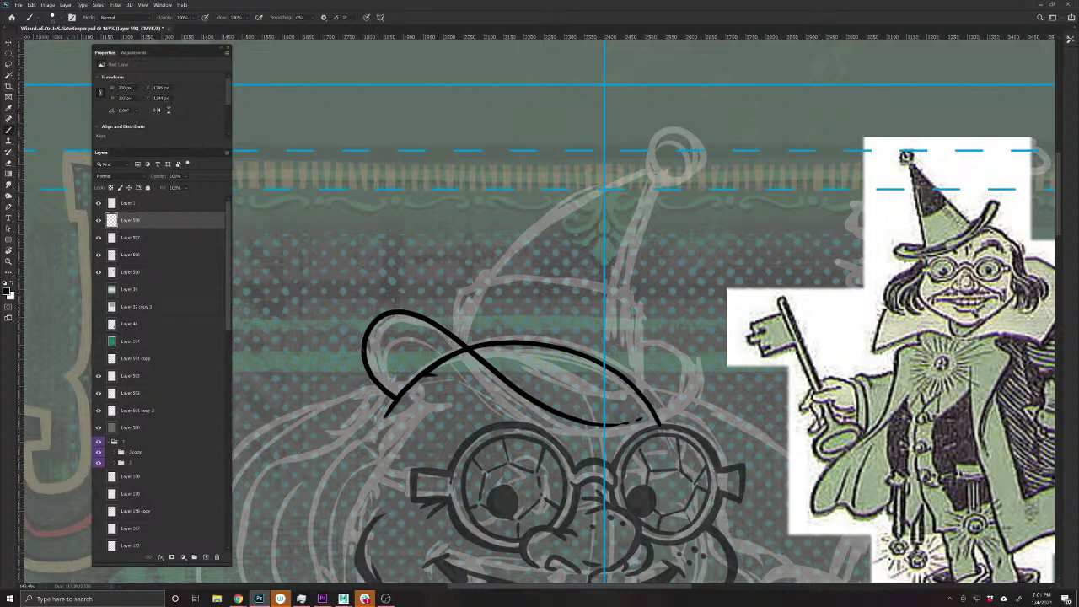
mouse_move(432, 376)
mouse_down()
mouse_move(558, 428)
mouse_move(620, 440)
mouse_move(685, 413)
mouse_move(701, 386)
mouse_move(705, 354)
mouse_move(686, 337)
mouse_move(642, 338)
mouse_up()
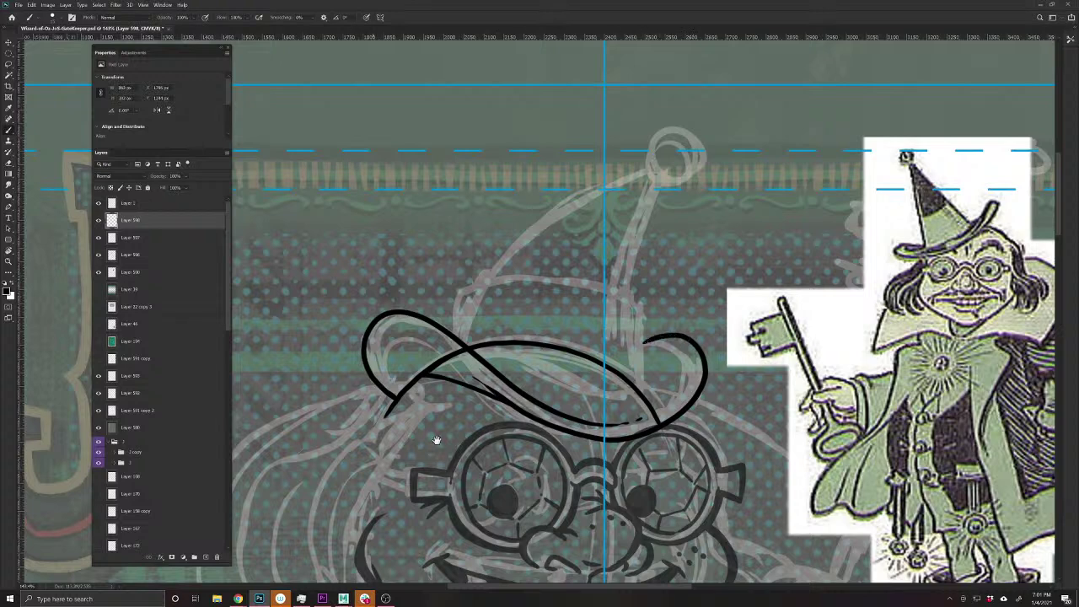
drag(541, 455, 501, 521)
drag(624, 476, 652, 437)
mouse_move(397, 475)
mouse_down()
mouse_move(489, 417)
mouse_move(523, 368)
mouse_move(649, 420)
mouse_move(718, 417)
mouse_move(763, 376)
mouse_move(773, 349)
mouse_move(755, 321)
mouse_move(729, 315)
mouse_up()
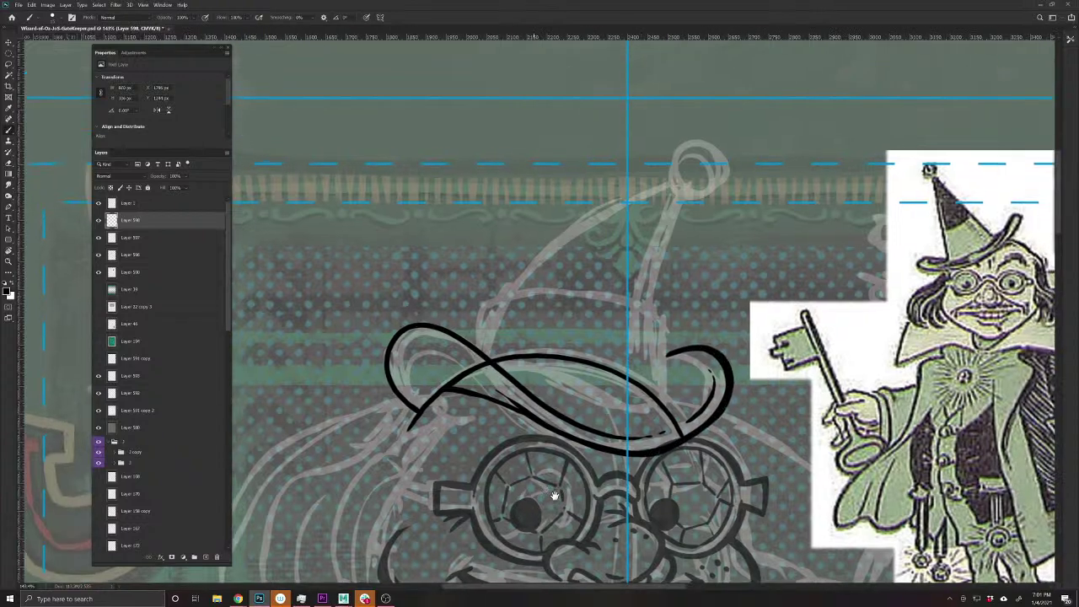
drag(651, 318, 609, 348)
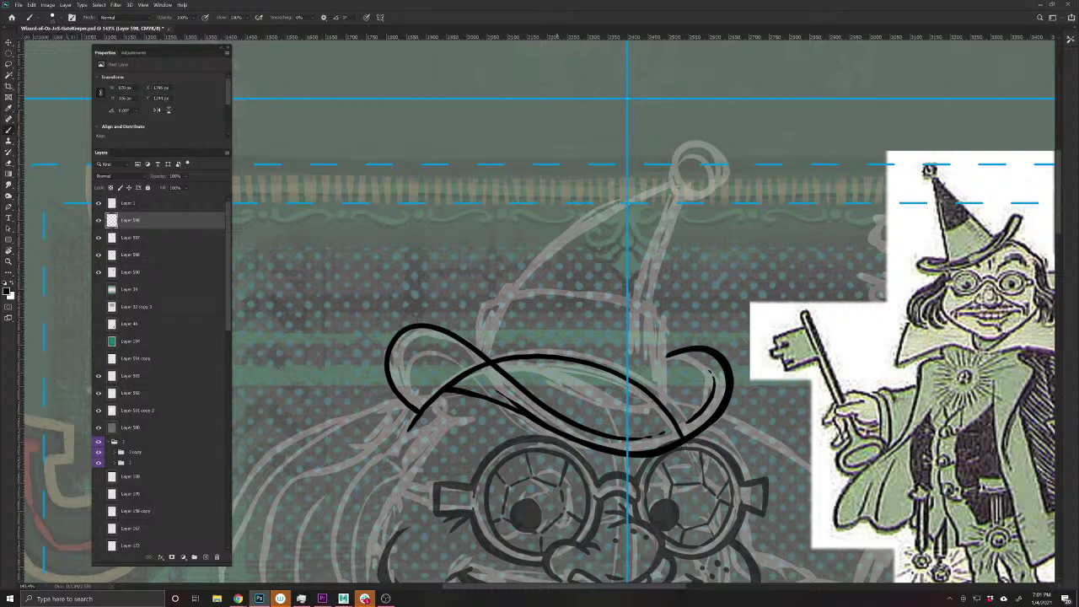
- Erase the part of the head curve that crosses the hat brim and save the file
ctrl+click(675, 426)
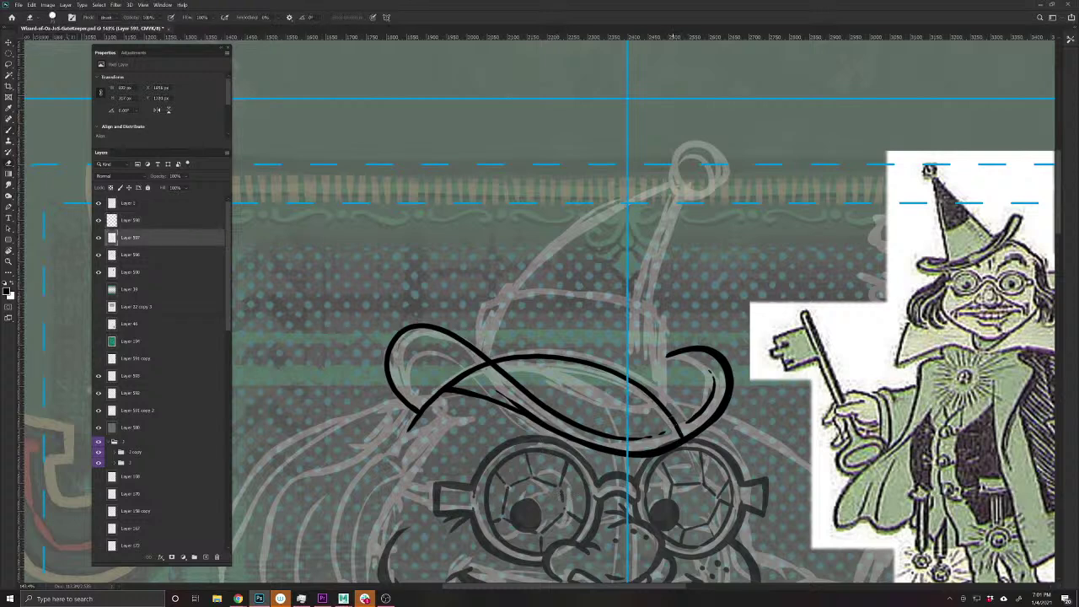
mouse_move(454, 383)
mouse_down()
mouse_move(489, 362)
mouse_move(578, 356)
mouse_move(684, 436)
mouse_up()
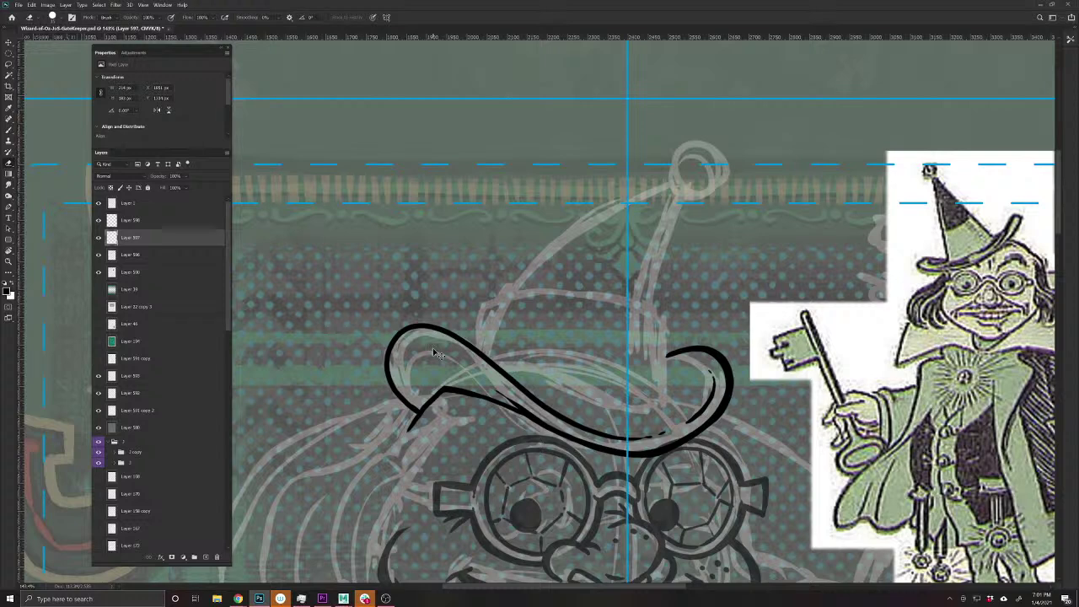
key(ctrl+s)
- Draw the lower edge of the hat band and its first fold lines just above the brim
key(b)
drag(593, 450, 558, 506)
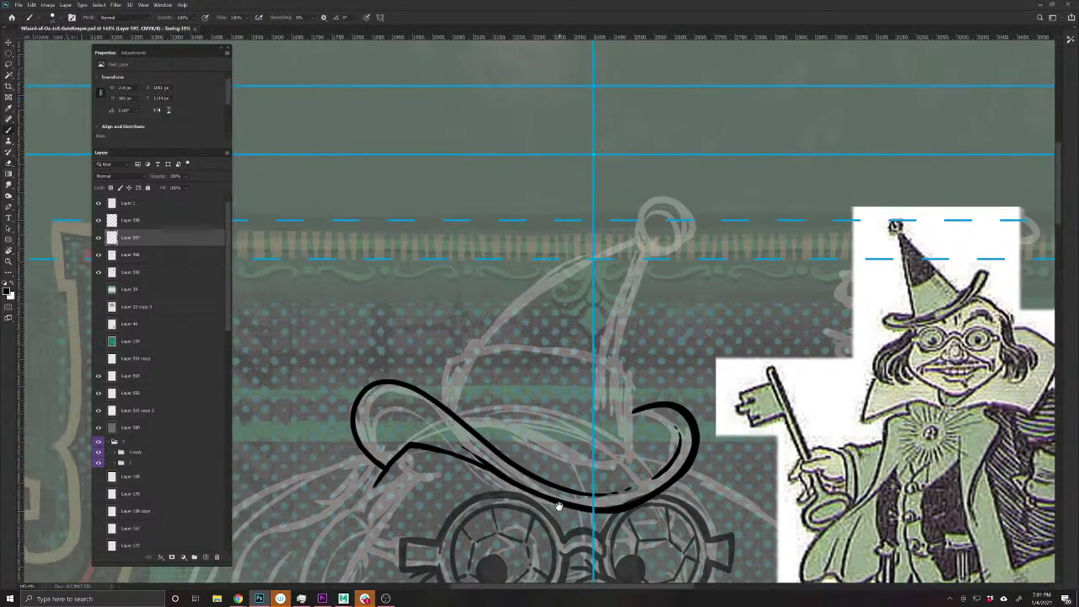
mouse_move(625, 468)
mouse_down()
mouse_move(489, 428)
mouse_move(587, 465)
mouse_move(626, 467)
mouse_move(629, 442)
mouse_move(587, 446)
mouse_move(452, 414)
mouse_up()
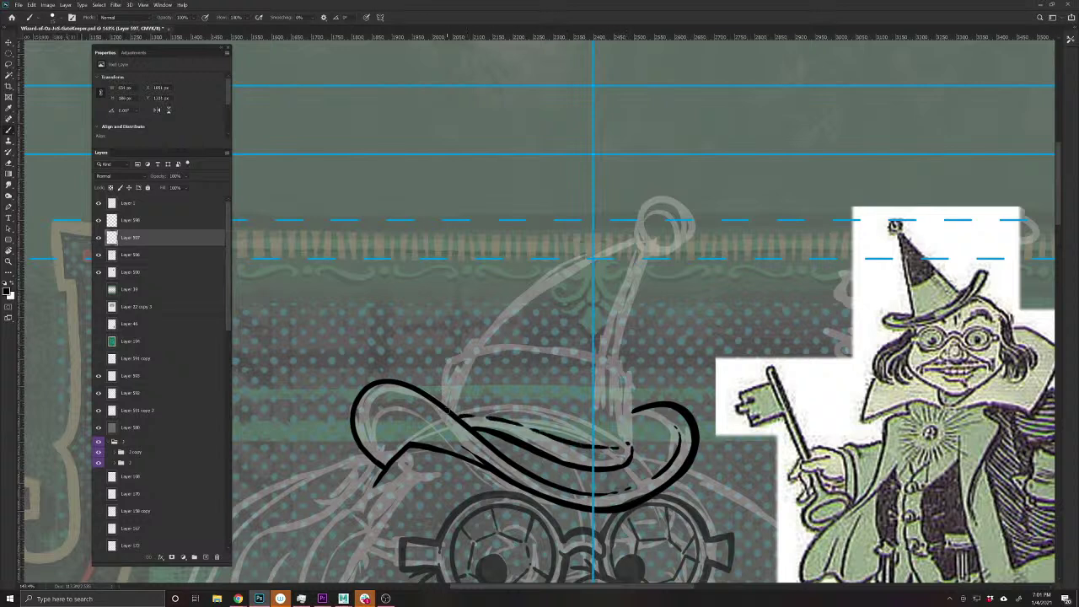
- Draw the upper edge and both sides of the hat band and fill it with fabric creases
mouse_move(625, 426)
mouse_down()
mouse_move(630, 451)
mouse_move(630, 384)
mouse_move(573, 356)
mouse_move(476, 347)
mouse_move(444, 370)
mouse_move(447, 379)
mouse_move(513, 364)
mouse_move(617, 390)
mouse_up()
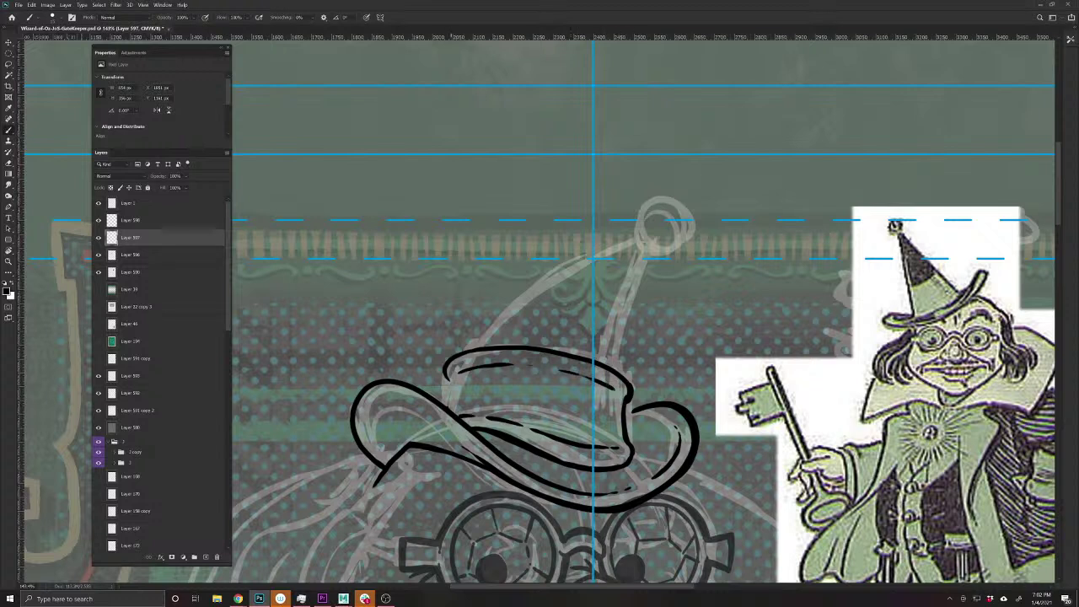
drag(447, 378, 447, 408)
drag(617, 403, 613, 436)
drag(604, 394, 487, 413)
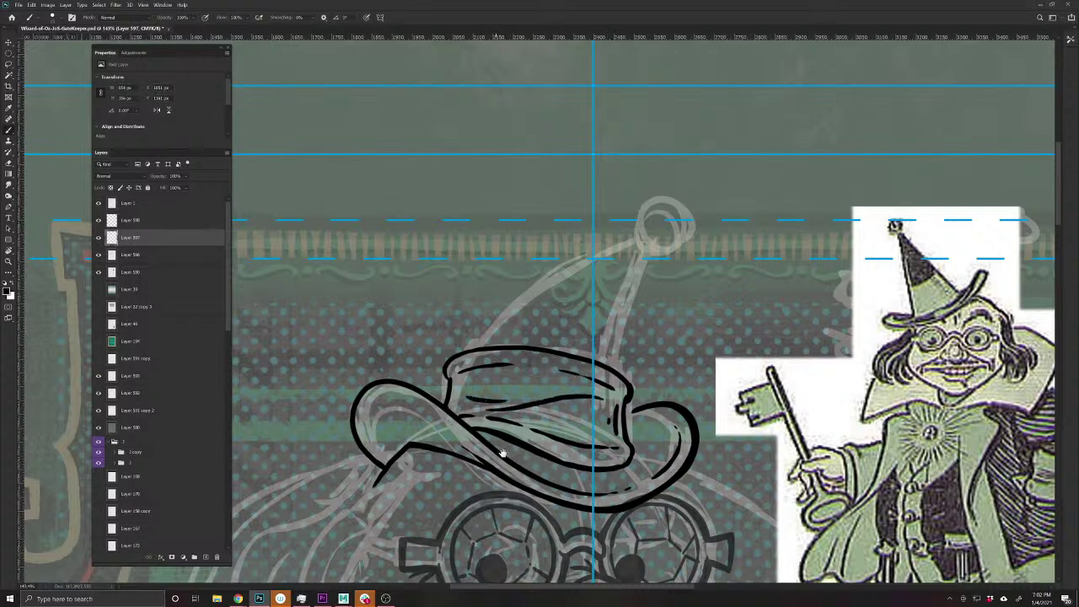
- Add touch-up strokes where the hat band meets the brim and thicken the outline of the brim's curled ends
mouse_move(600, 468)
mouse_down()
mouse_move(545, 418)
mouse_move(573, 415)
mouse_move(528, 426)
mouse_move(440, 396)
mouse_up()
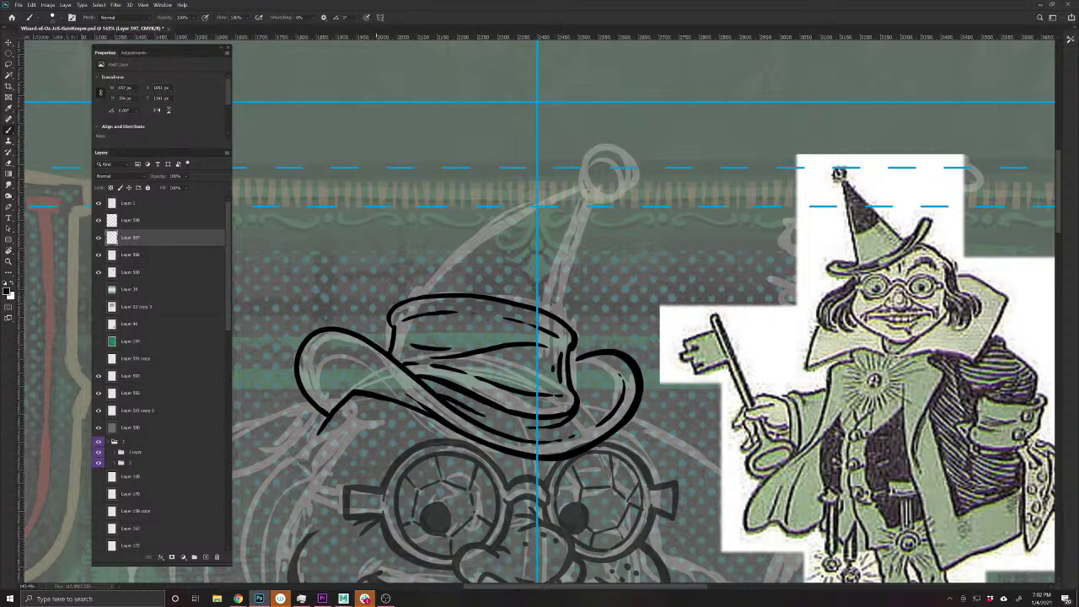
drag(569, 364, 578, 359)
drag(498, 459, 638, 519)
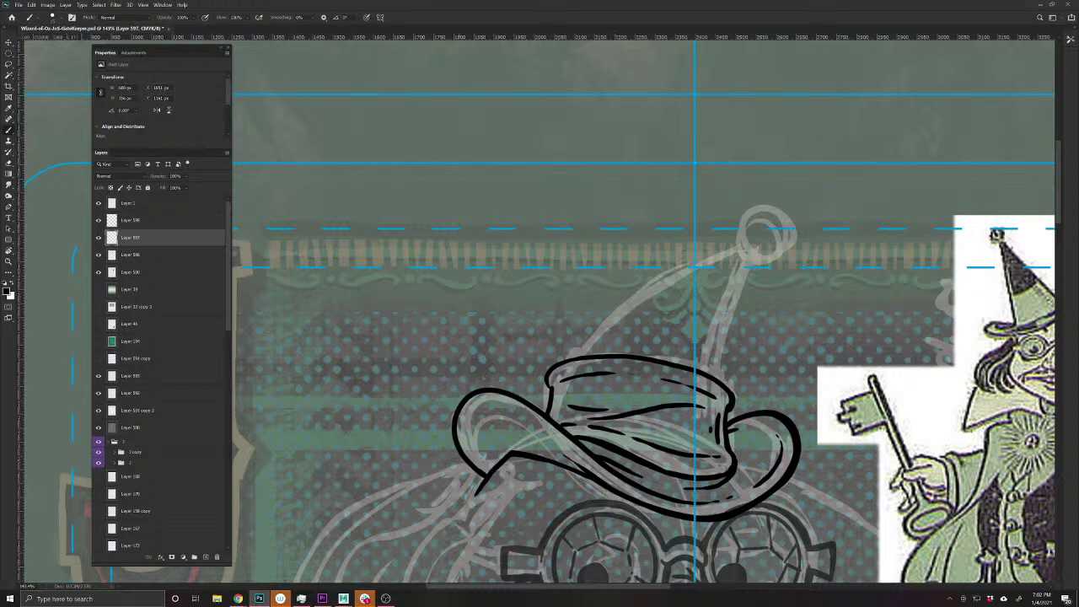
mouse_move(482, 477)
mouse_down()
mouse_move(454, 426)
mouse_move(457, 403)
mouse_move(482, 389)
mouse_move(544, 411)
mouse_move(632, 478)
mouse_up()
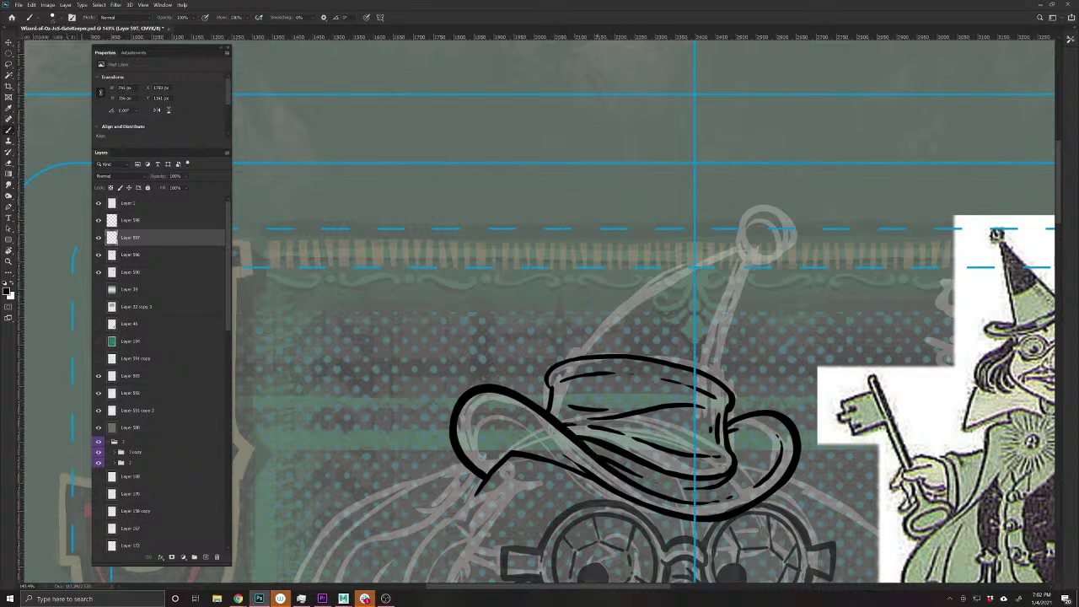
- Thicken the upper edge of the hat band and outline the hat's curved, pointed cone above it
mouse_move(550, 409)
mouse_down()
mouse_move(545, 378)
mouse_move(559, 361)
mouse_move(600, 354)
mouse_move(680, 364)
mouse_move(735, 398)
mouse_up()
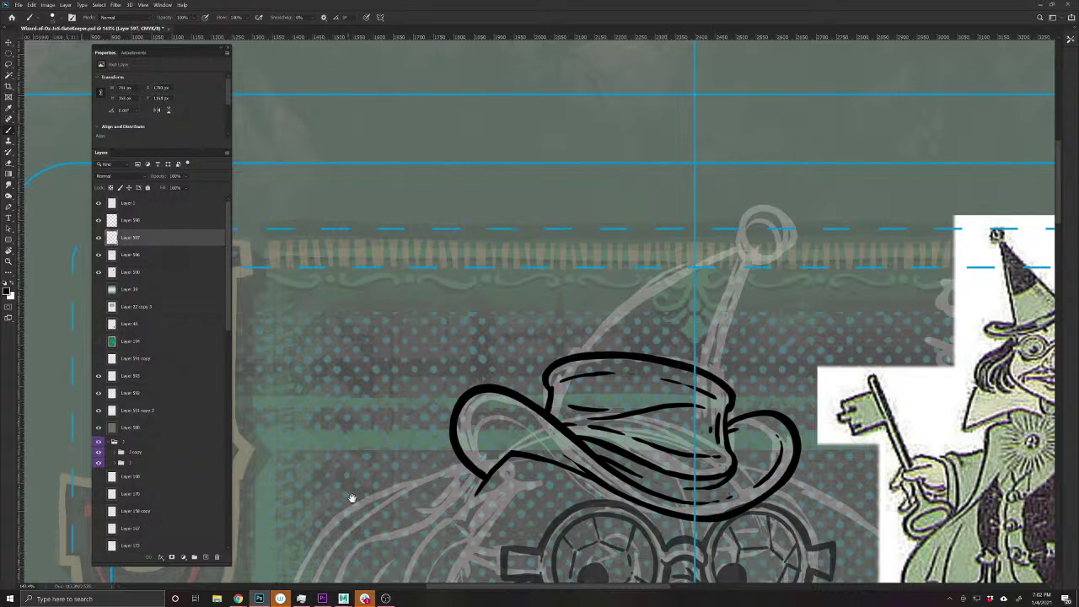
drag(622, 489, 468, 506)
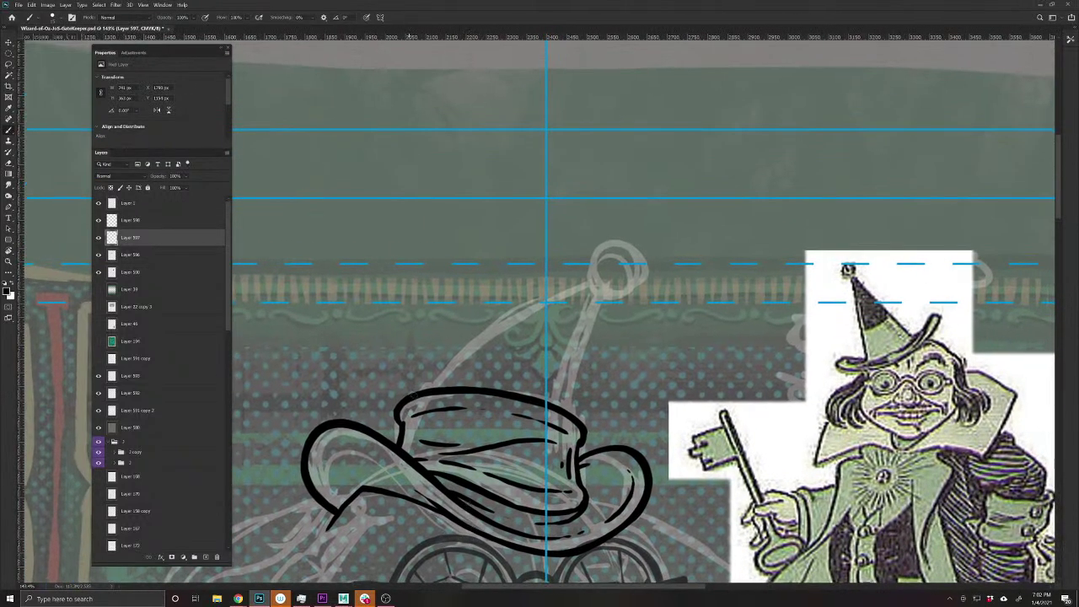
mouse_move(423, 393)
mouse_down()
mouse_move(491, 328)
mouse_move(598, 282)
mouse_move(573, 349)
mouse_move(569, 417)
mouse_move(574, 356)
mouse_move(599, 289)
mouse_move(500, 319)
mouse_move(422, 394)
mouse_up()
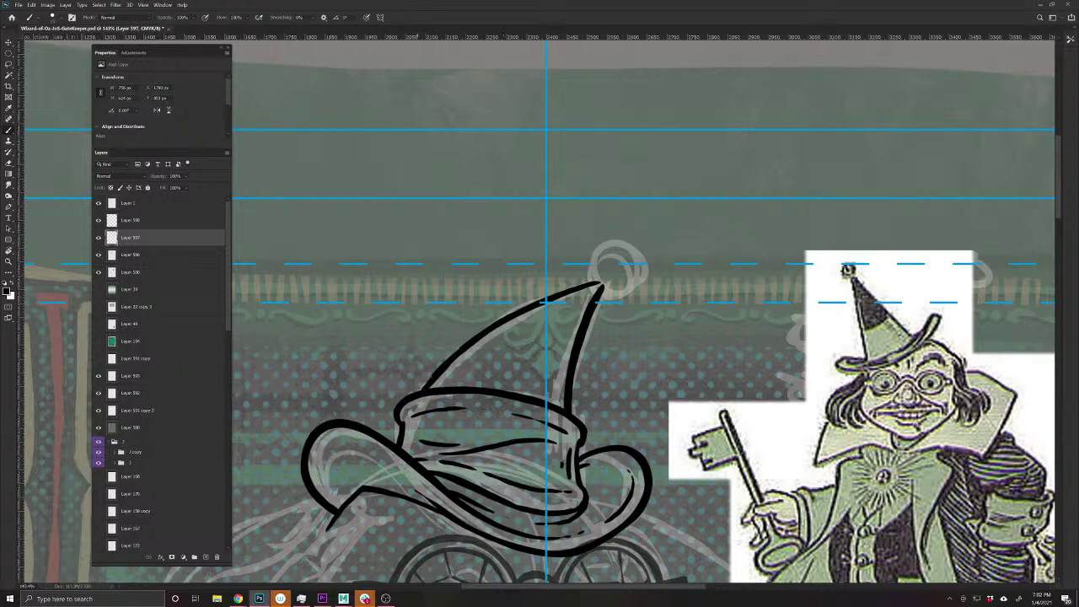
drag(607, 408, 535, 538)
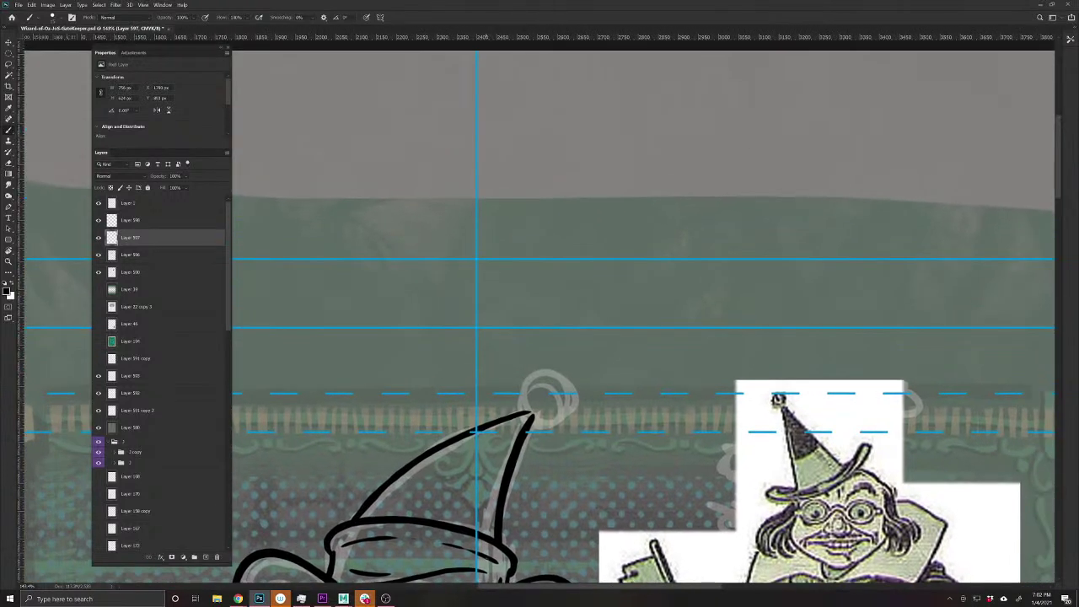
drag(776, 399, 805, 430)
scroll(782, 398, up, 5)
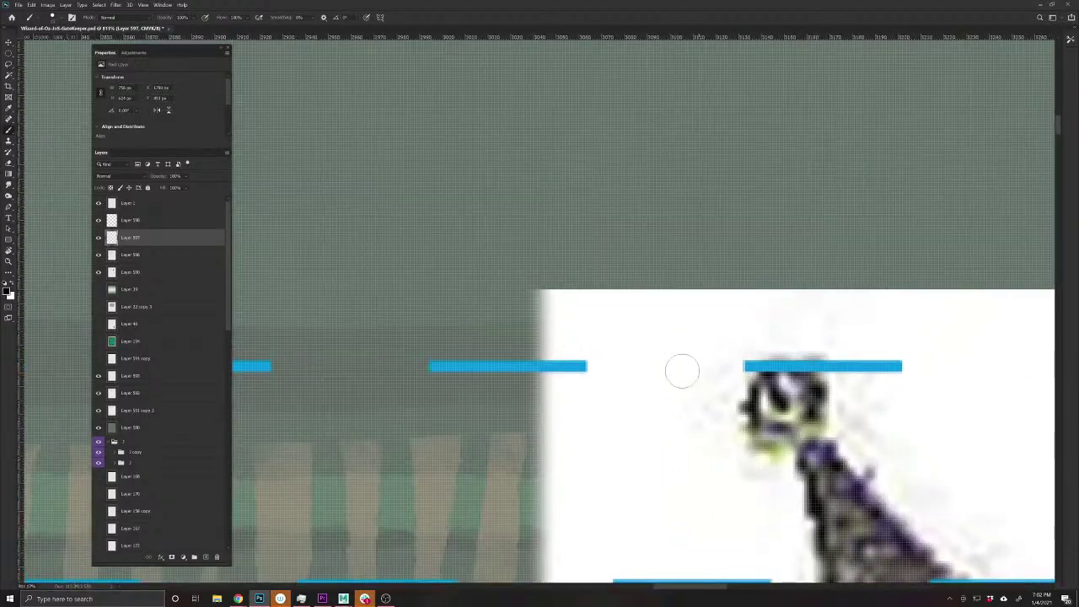
mouse_move(678, 364)
mouse_down()
mouse_move(714, 415)
mouse_move(643, 445)
mouse_move(633, 376)
mouse_move(676, 382)
mouse_move(673, 415)
mouse_up()
key(ctrl+z)
key(ctrl+z)
key(ctrl+z)
key(ctrl+z)
scroll(680, 419, down, 10)
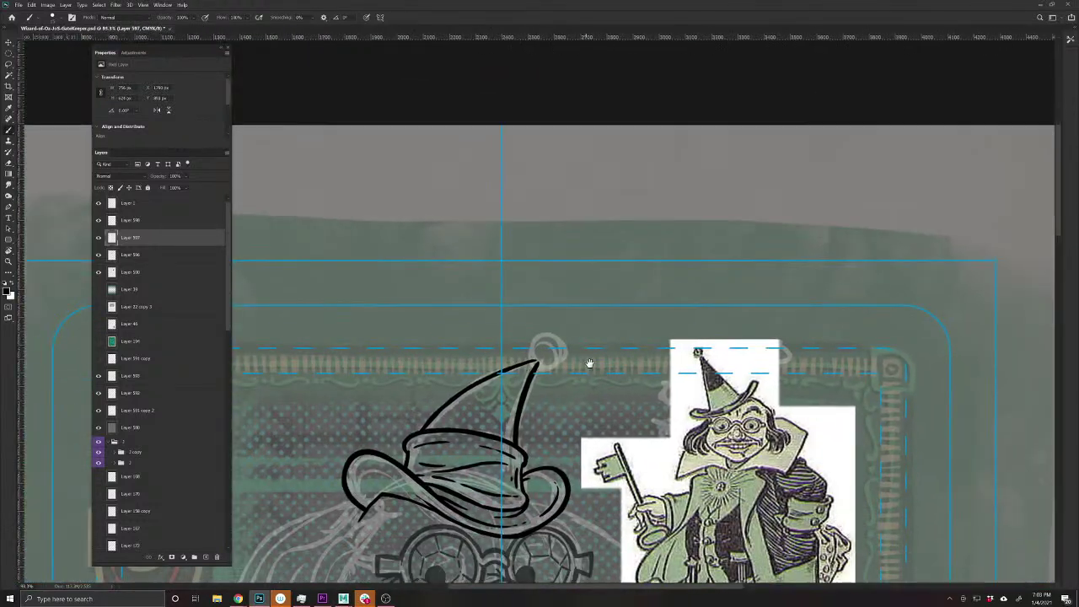
- Draw a round slotted bell with a small loop at the tip of the hat and save the file
mouse_move(589, 363)
mouse_down()
mouse_move(620, 343)
mouse_move(604, 358)
mouse_up()
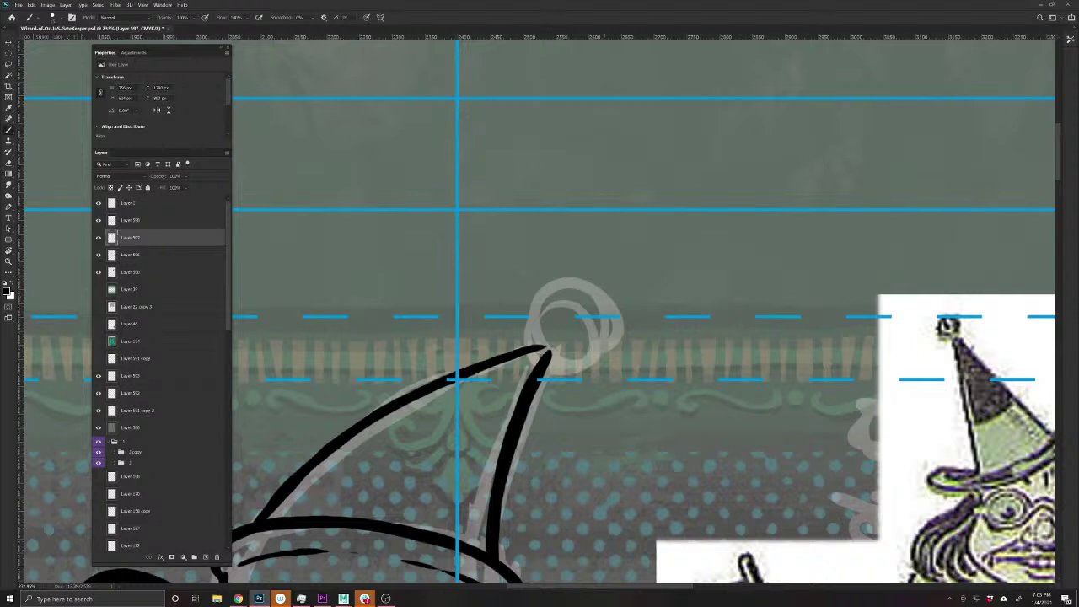
mouse_move(541, 346)
mouse_down()
mouse_move(548, 357)
mouse_move(554, 344)
mouse_move(550, 360)
mouse_move(521, 332)
mouse_move(522, 306)
mouse_move(548, 288)
mouse_move(588, 287)
mouse_move(618, 317)
mouse_move(605, 361)
mouse_move(573, 374)
mouse_move(543, 369)
mouse_move(602, 371)
mouse_move(619, 324)
mouse_move(590, 285)
mouse_move(546, 279)
mouse_move(518, 322)
mouse_move(518, 352)
mouse_up()
mouse_move(601, 292)
mouse_down()
mouse_move(575, 331)
mouse_move(599, 303)
mouse_up()
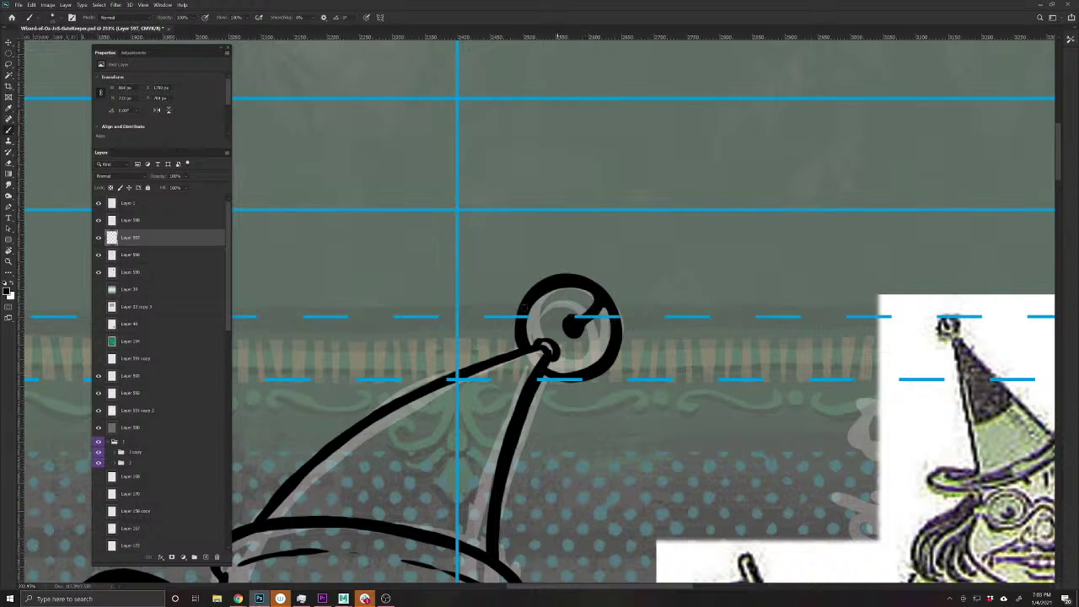
drag(577, 506, 536, 483)
drag(456, 540, 572, 331)
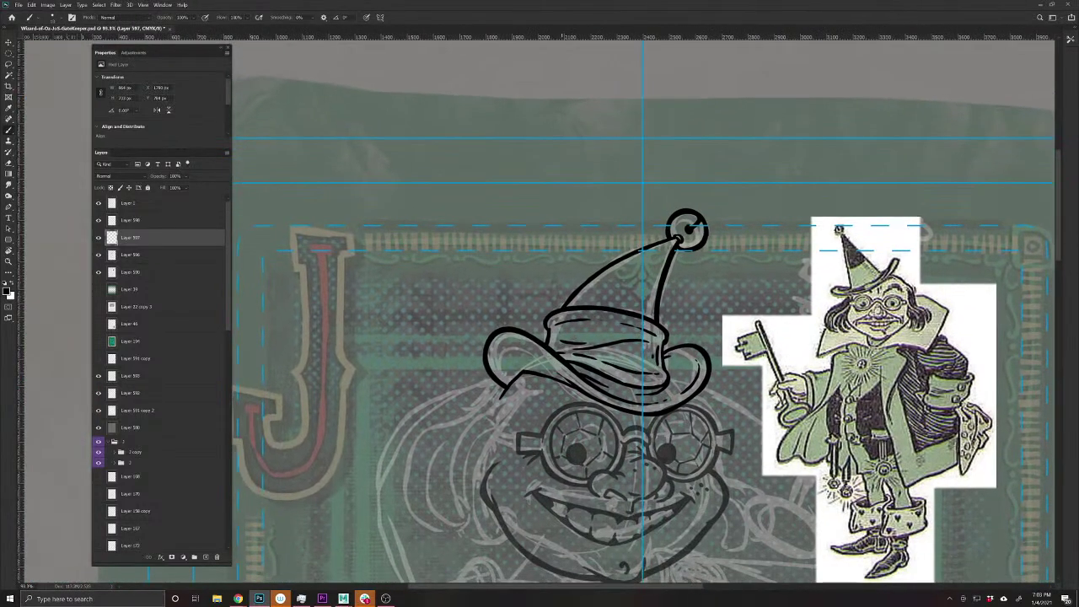
key(ctrl+s)
- Restore the face line-art layer to 100% opacity
drag(593, 427, 625, 325)
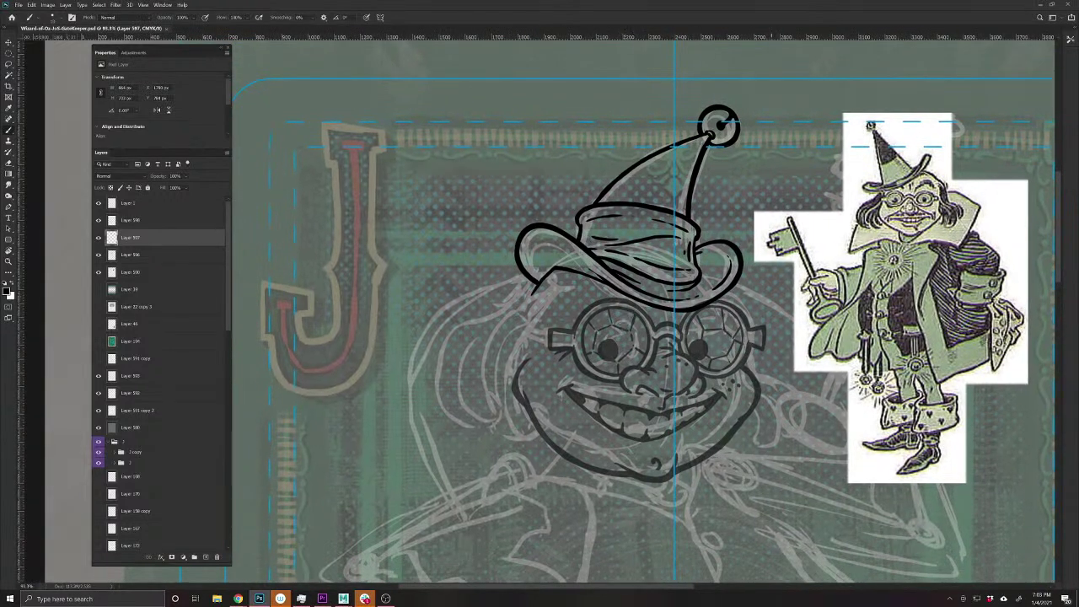
key(v)
click(752, 331)
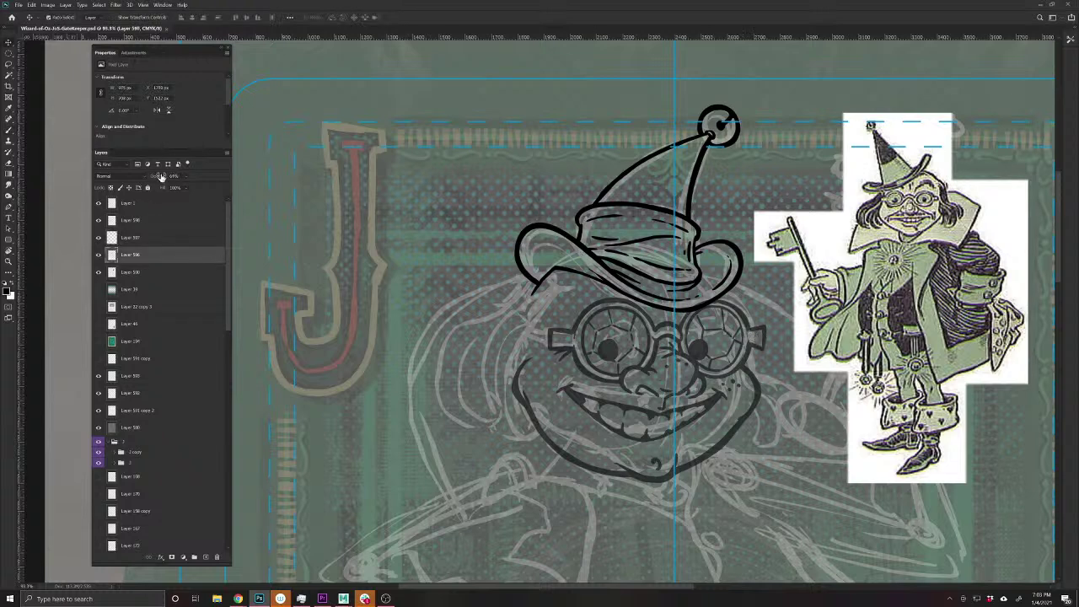
key(0)
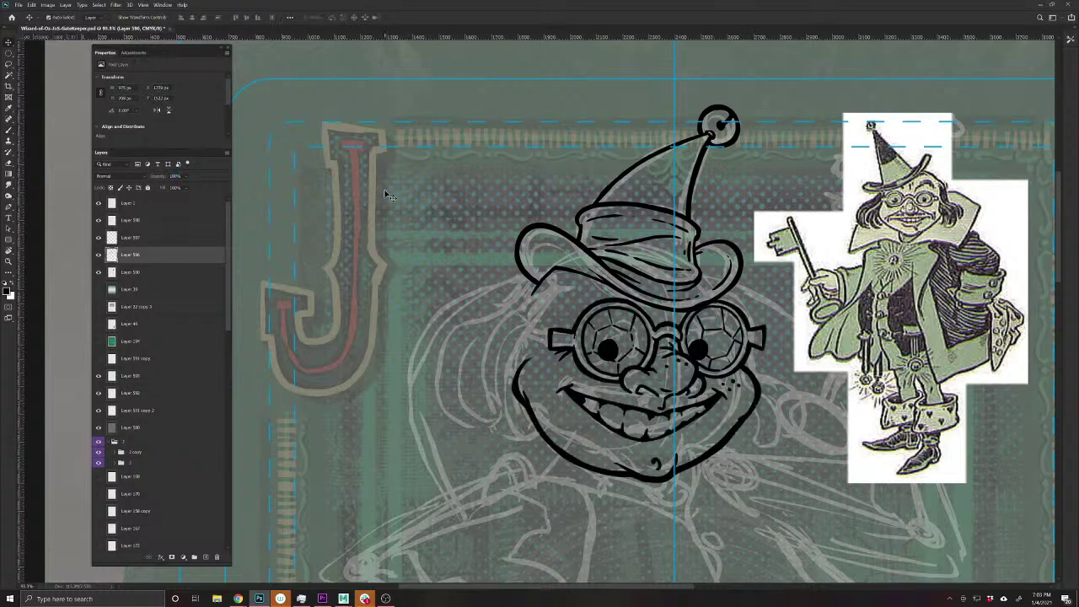
- Clean up the overlapping lines where the top of the spectacles meets the hat brim with the Eraser and save the file
key(alt+bracketright)
key(alt+bracketright)
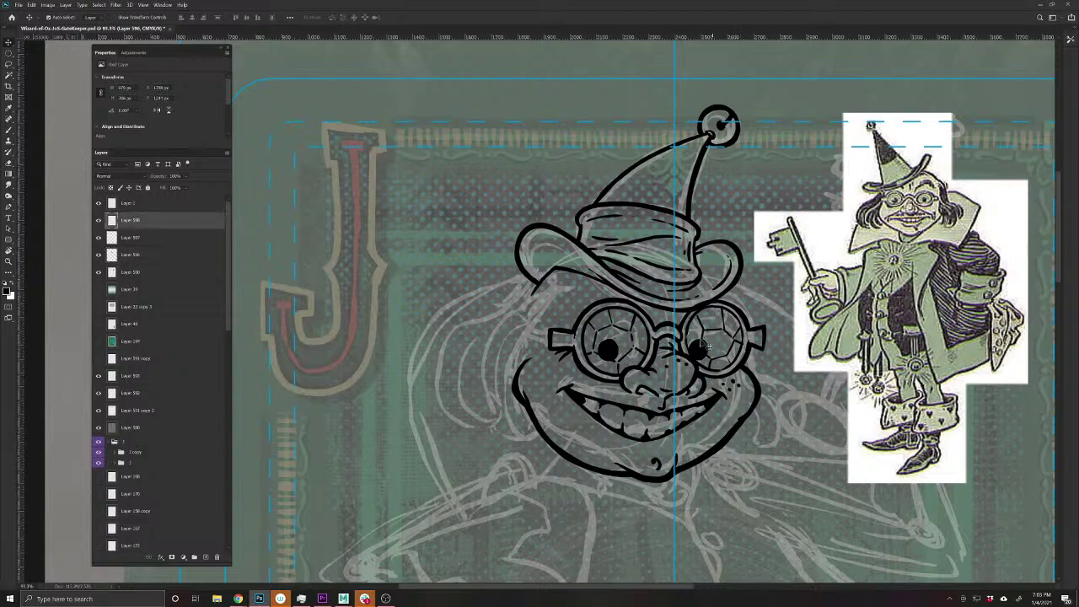
scroll(699, 307, up, 2)
scroll(722, 320, up, 1)
key(b)
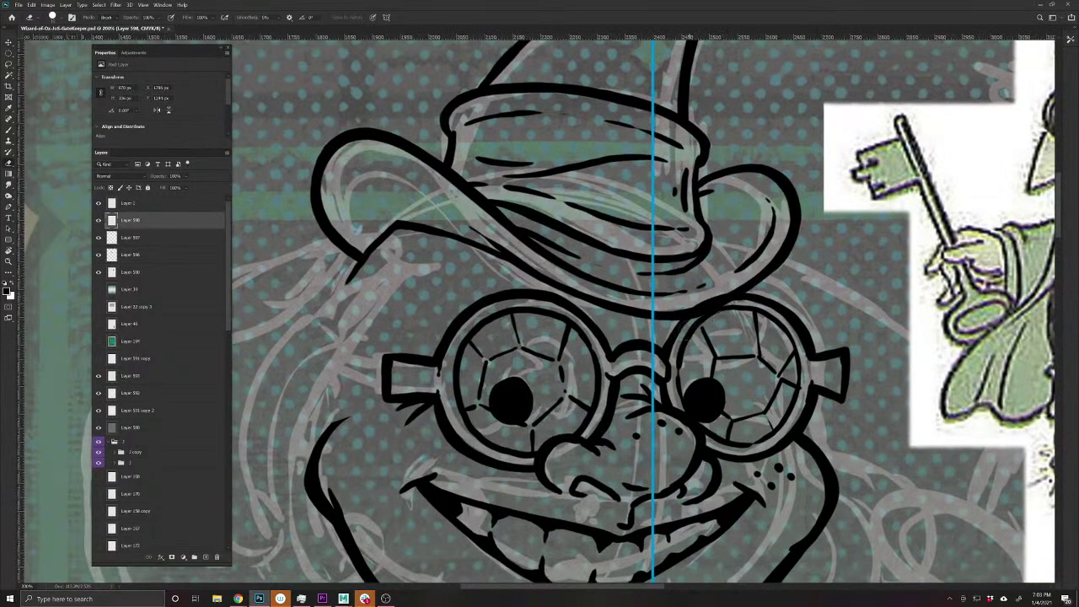
drag(717, 300, 692, 308)
key(ctrl+z)
ctrl+click(770, 311)
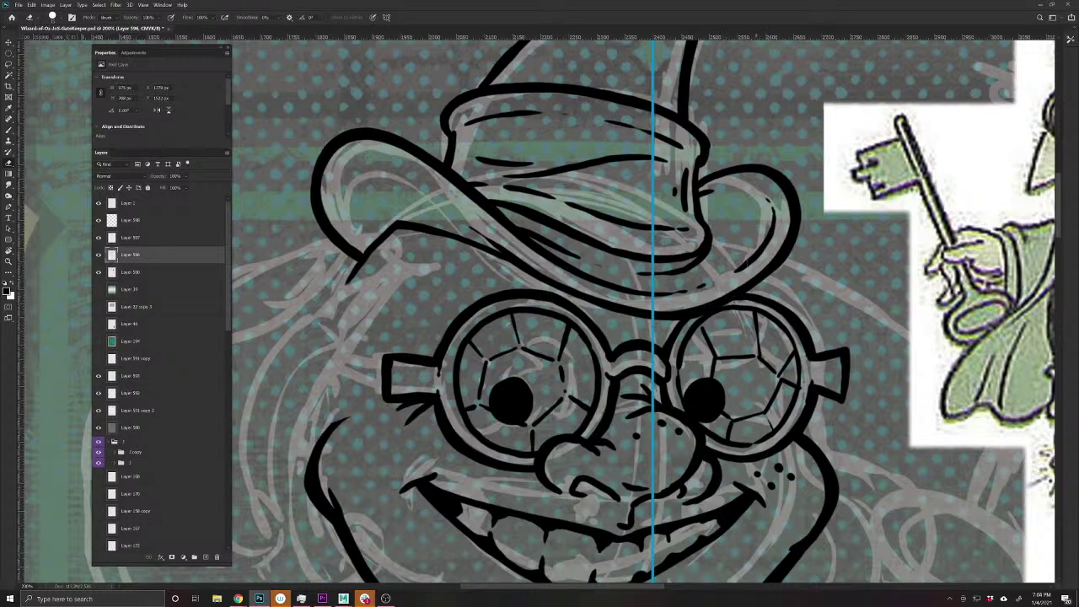
scroll(671, 343, down, 5)
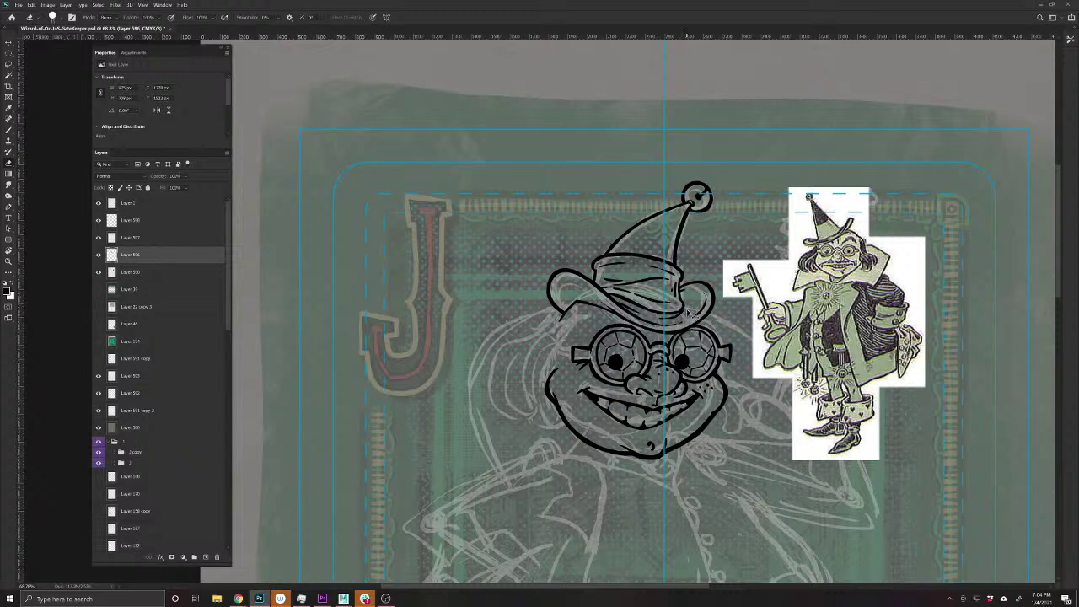
key(ctrl+s)
- Try drawing a moustache from under the nose along the upper lip, with ends curling up over the lenses
scroll(583, 445, up, 3)
drag(631, 446, 531, 493)
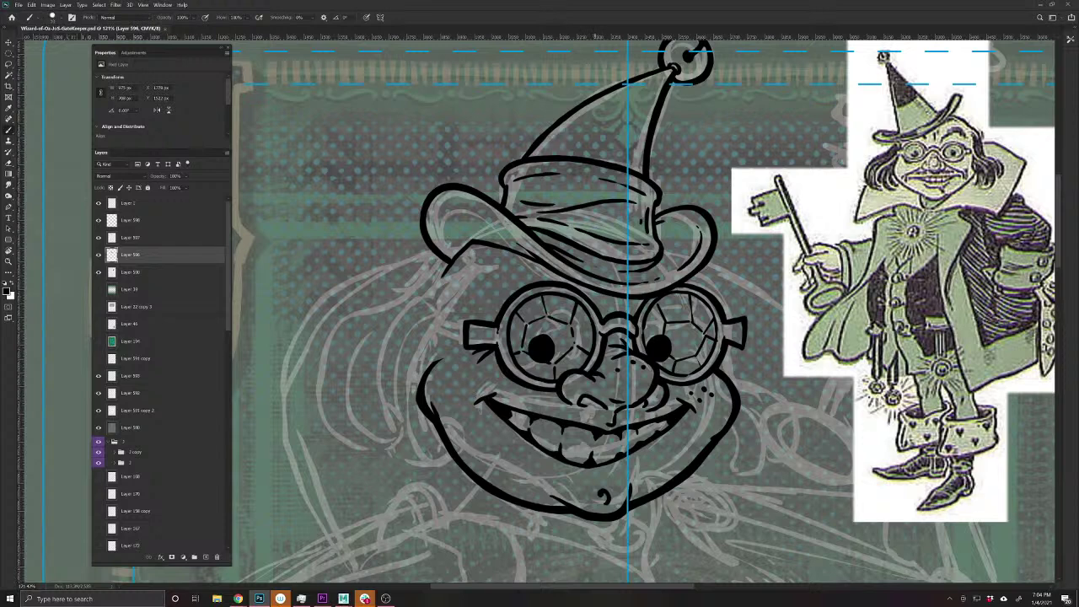
mouse_move(595, 413)
mouse_down()
mouse_move(592, 420)
mouse_move(501, 393)
mouse_move(591, 416)
mouse_move(539, 403)
mouse_up()
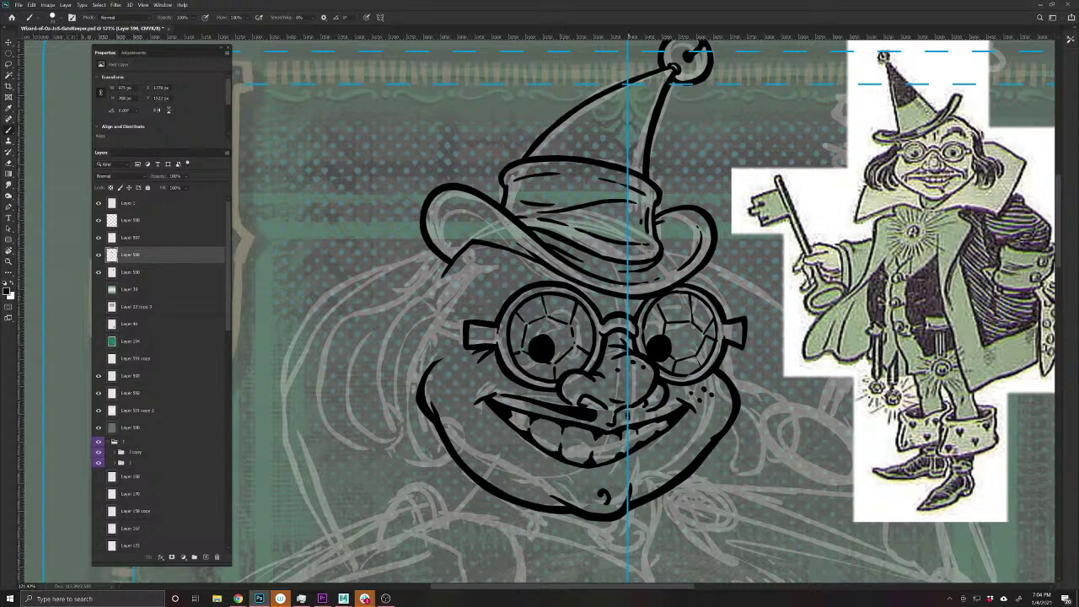
mouse_move(626, 415)
mouse_down()
mouse_move(677, 401)
mouse_move(635, 416)
mouse_up()
drag(656, 472, 575, 501)
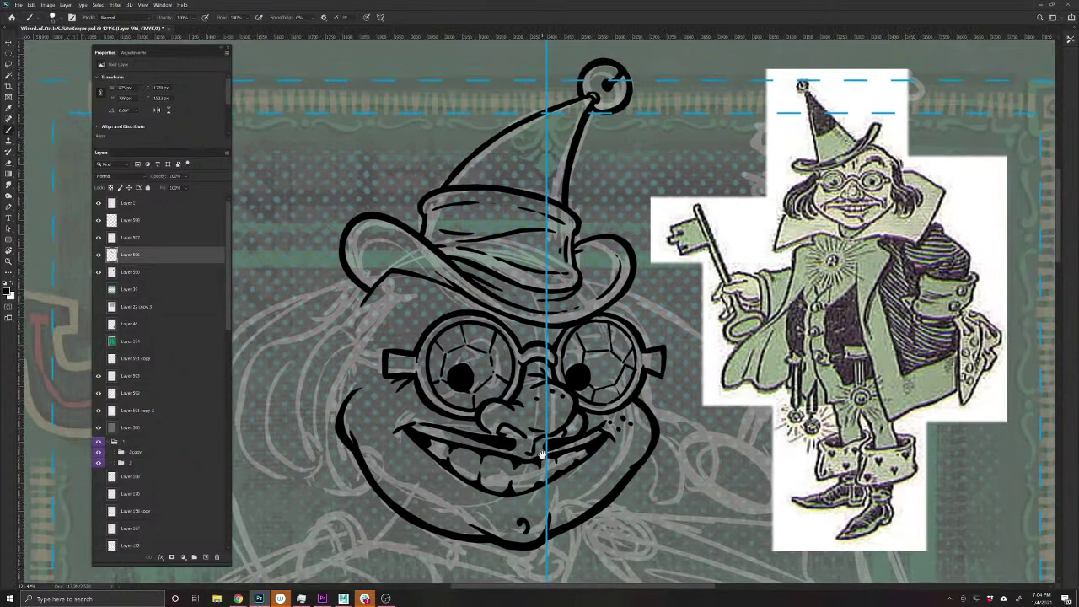
mouse_move(546, 440)
mouse_down()
mouse_move(614, 416)
mouse_move(621, 377)
mouse_move(605, 374)
mouse_up()
mouse_move(499, 442)
mouse_down()
mouse_move(407, 402)
mouse_move(421, 374)
mouse_up()
- Undo all the moustache strokes on the face layer
key(ctrl+z)
key(ctrl+z)
key(ctrl+z)
key(ctrl+z)
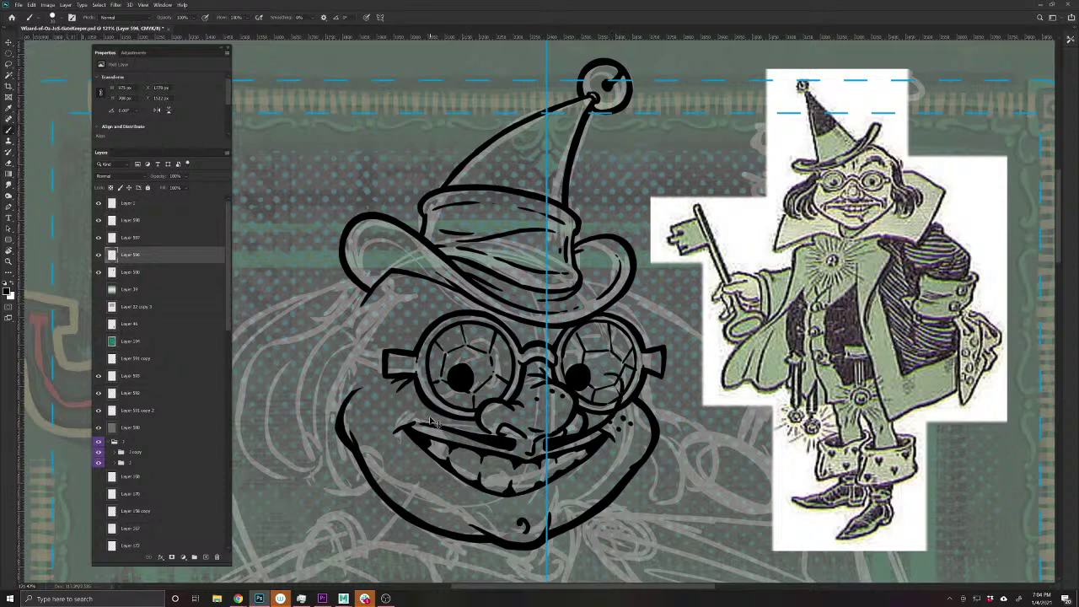
key(ctrl+z)
key(ctrl+z)
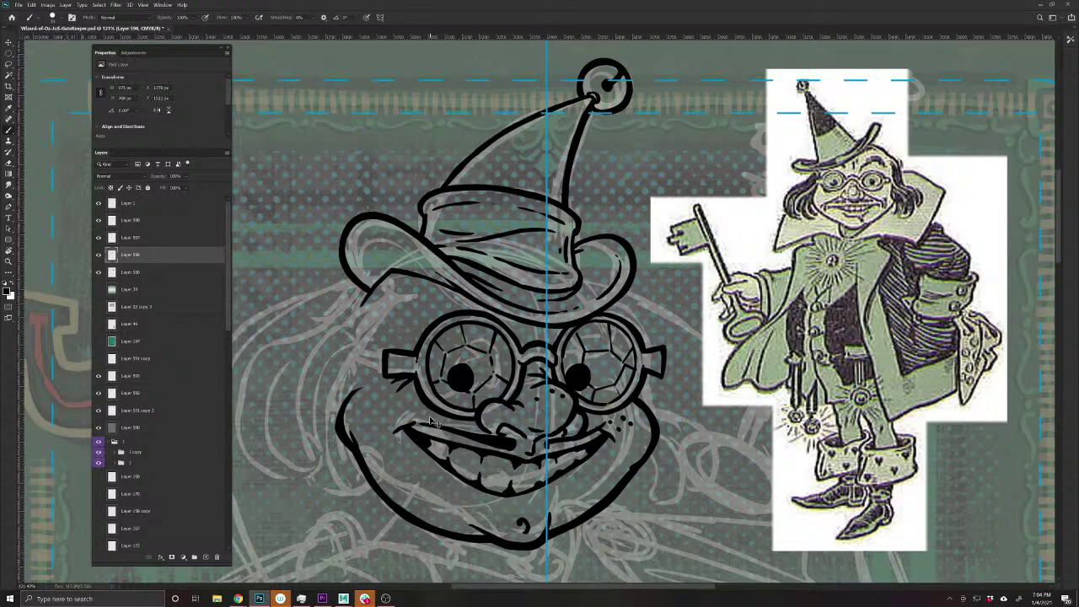
key(ctrl+z)
key(ctrl+z)
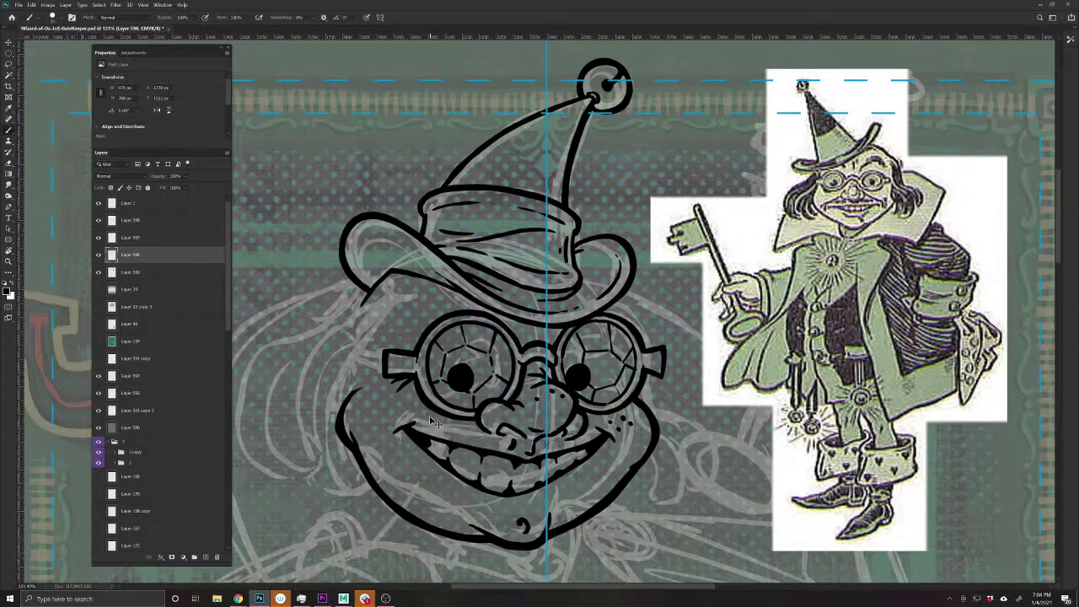
- Redraw the moustache as two long halves under the nose with tips curling up over both spectacle lenses
mouse_move(513, 447)
mouse_down()
mouse_move(472, 437)
mouse_move(420, 400)
mouse_up()
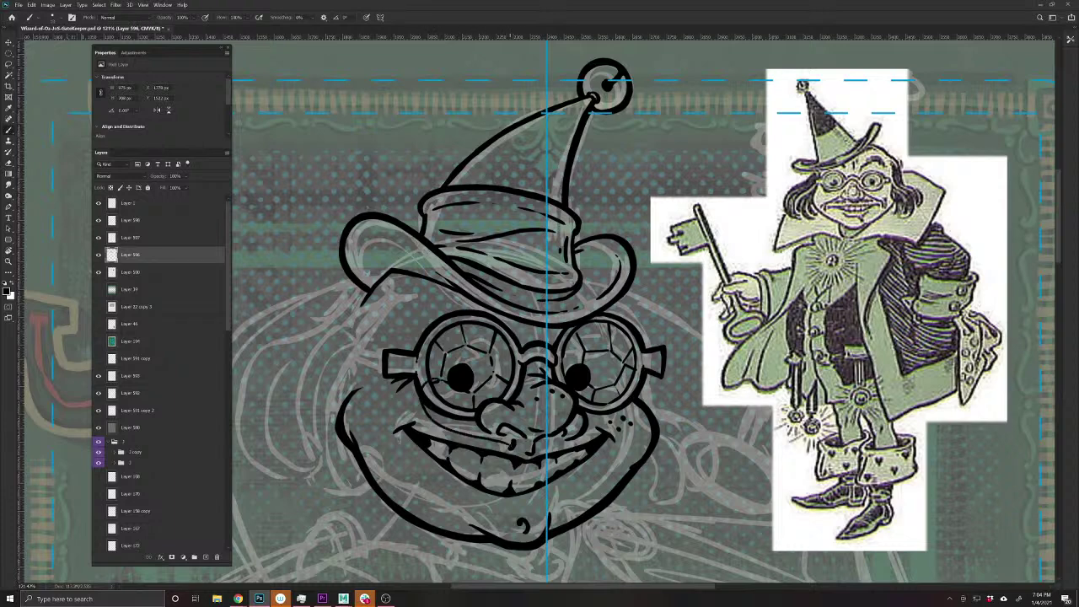
mouse_move(578, 436)
mouse_down()
mouse_move(622, 408)
mouse_move(600, 380)
mouse_up()
mouse_move(510, 443)
mouse_down()
mouse_move(450, 434)
mouse_move(419, 398)
mouse_move(445, 390)
mouse_move(438, 381)
mouse_move(425, 418)
mouse_move(517, 447)
mouse_move(598, 433)
mouse_move(622, 408)
mouse_move(614, 381)
mouse_move(600, 391)
mouse_move(623, 400)
mouse_move(556, 444)
mouse_up()
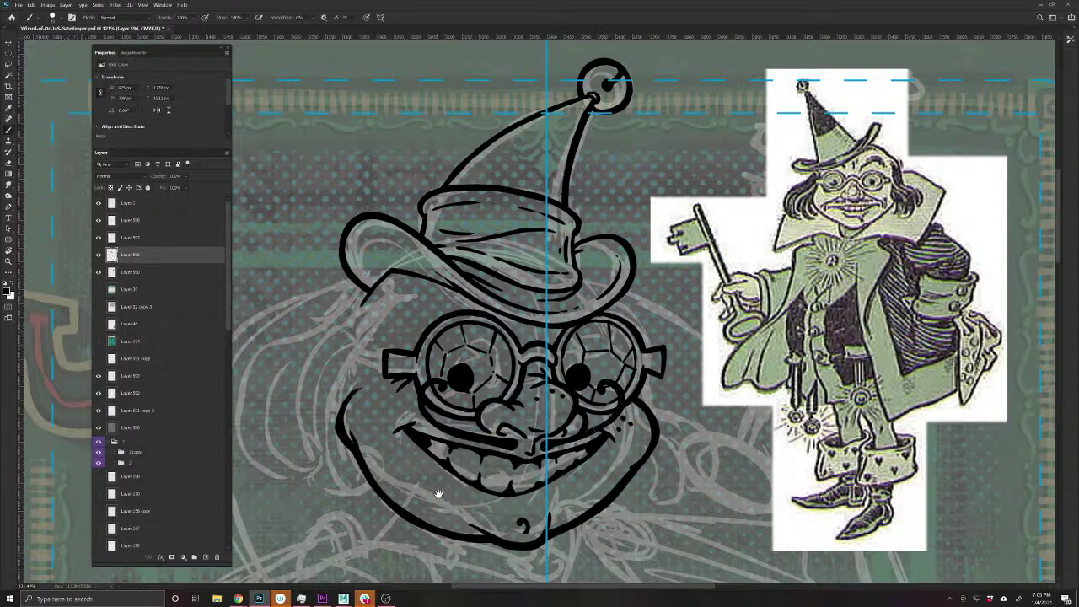
- Draw the lower lip line beneath the teeth, add short shading strokes around the mouth, and save the file
drag(435, 494, 525, 506)
drag(647, 456, 695, 435)
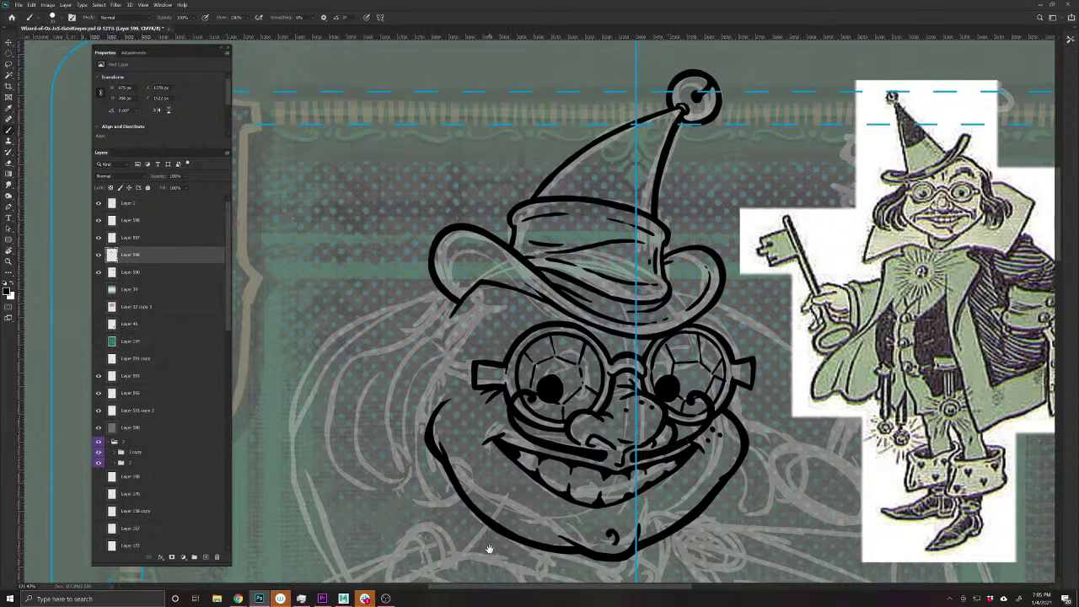
drag(490, 548, 465, 493)
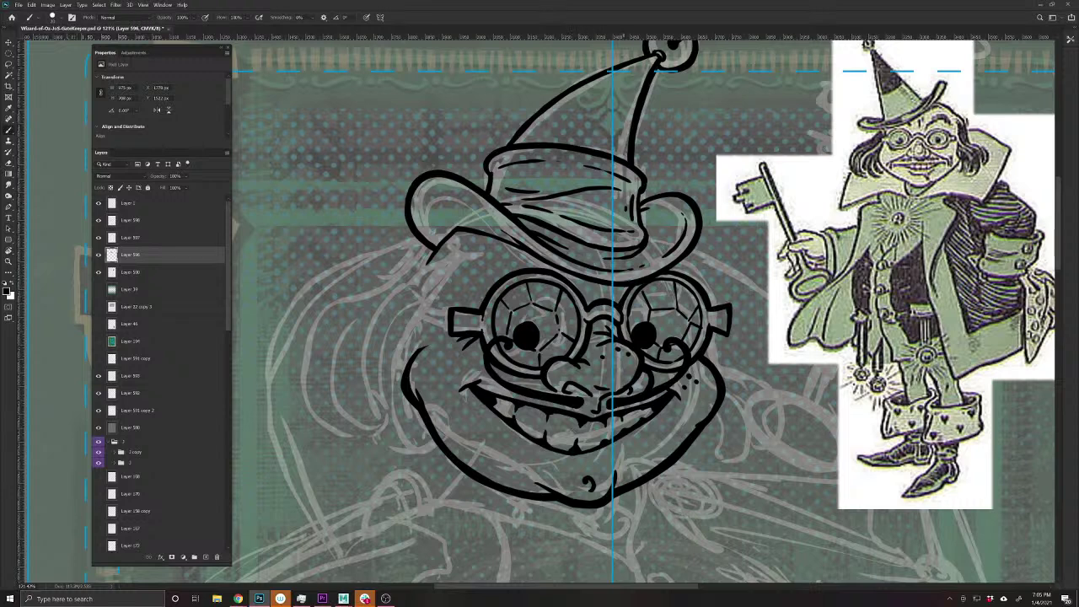
mouse_move(628, 449)
mouse_down()
mouse_move(573, 472)
mouse_move(537, 464)
mouse_move(629, 445)
mouse_up()
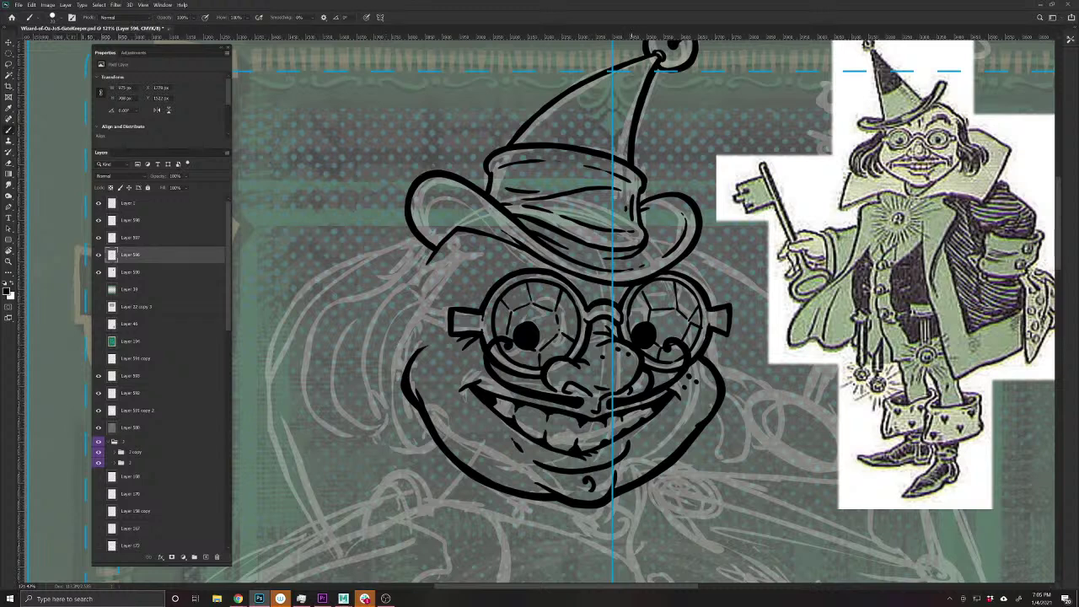
drag(634, 435, 632, 445)
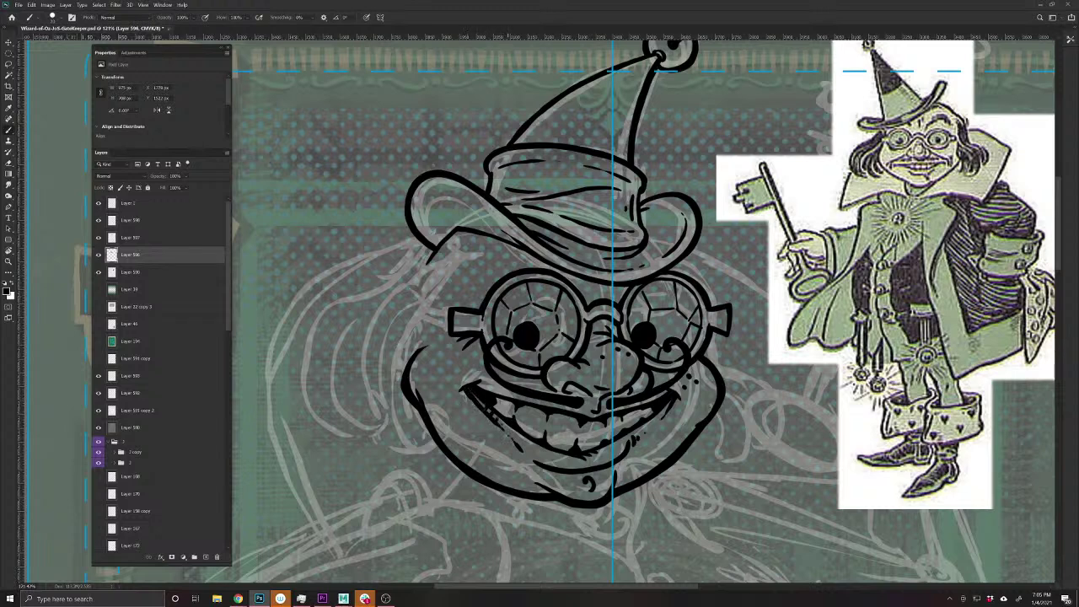
drag(487, 547, 447, 521)
drag(438, 515, 545, 499)
key(ctrl+s)
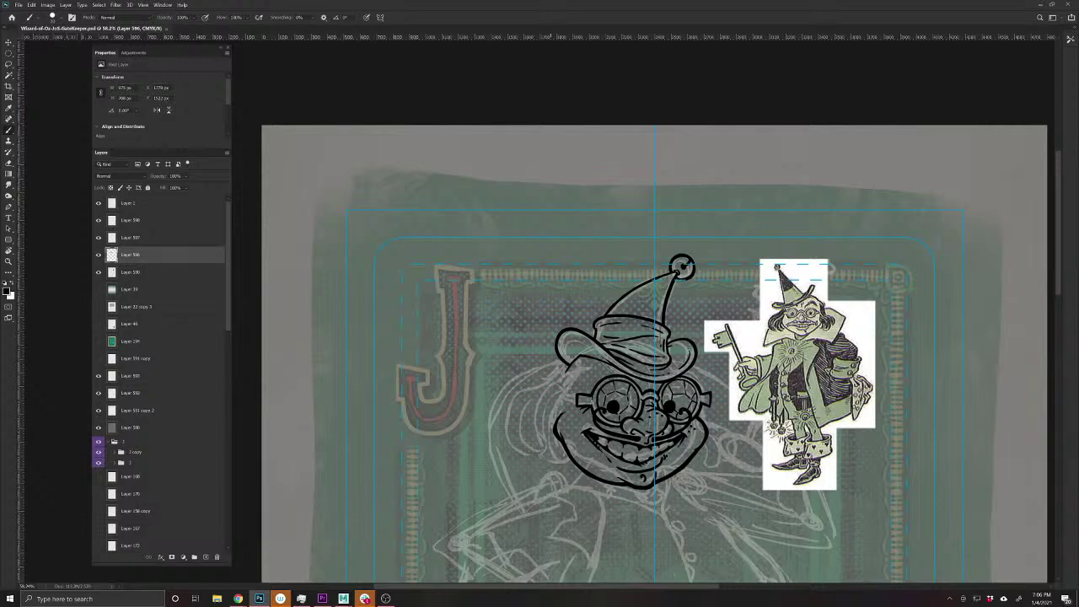
- Move the reference illustration up and to the right, clear of the sketched raised hand and staff
scroll(568, 420, up, 5)
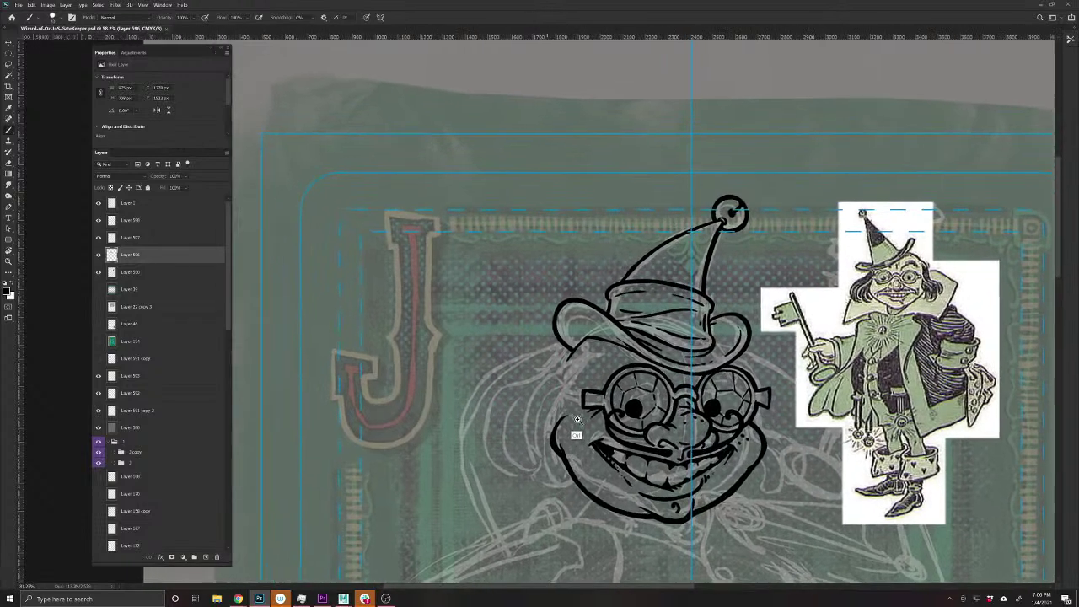
scroll(570, 491, down, 2)
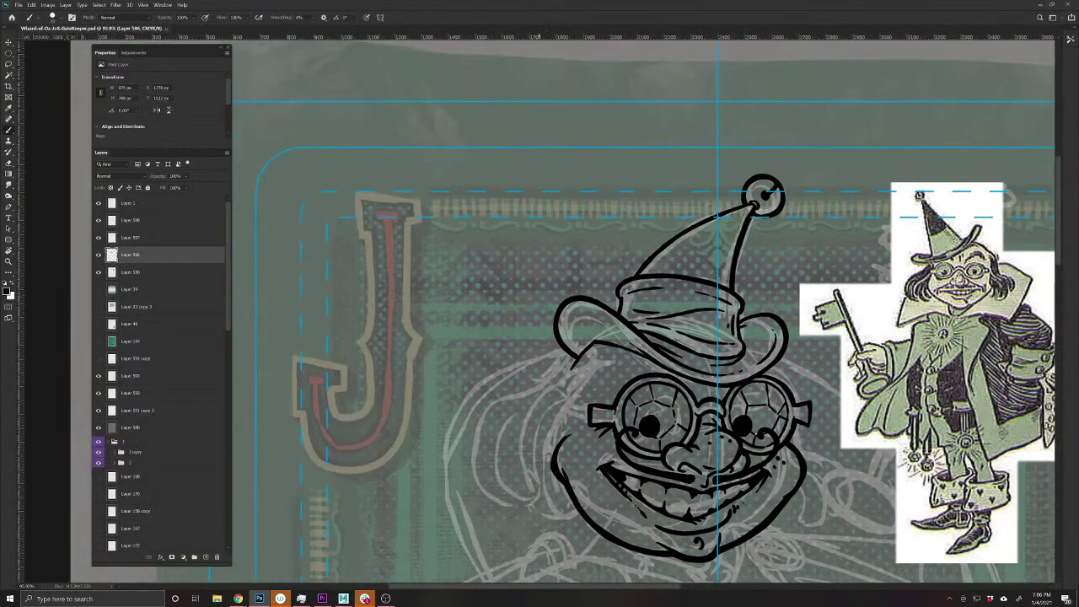
drag(565, 431, 398, 389)
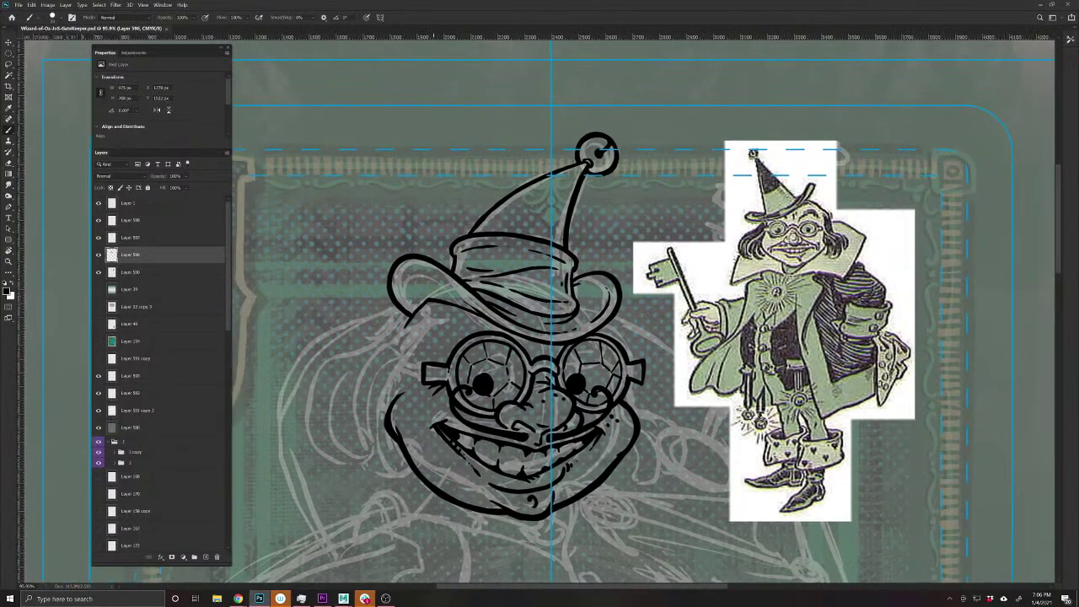
key(v)
mouse_move(770, 346)
mouse_down()
mouse_move(961, 285)
mouse_move(933, 284)
mouse_up()
key(b)
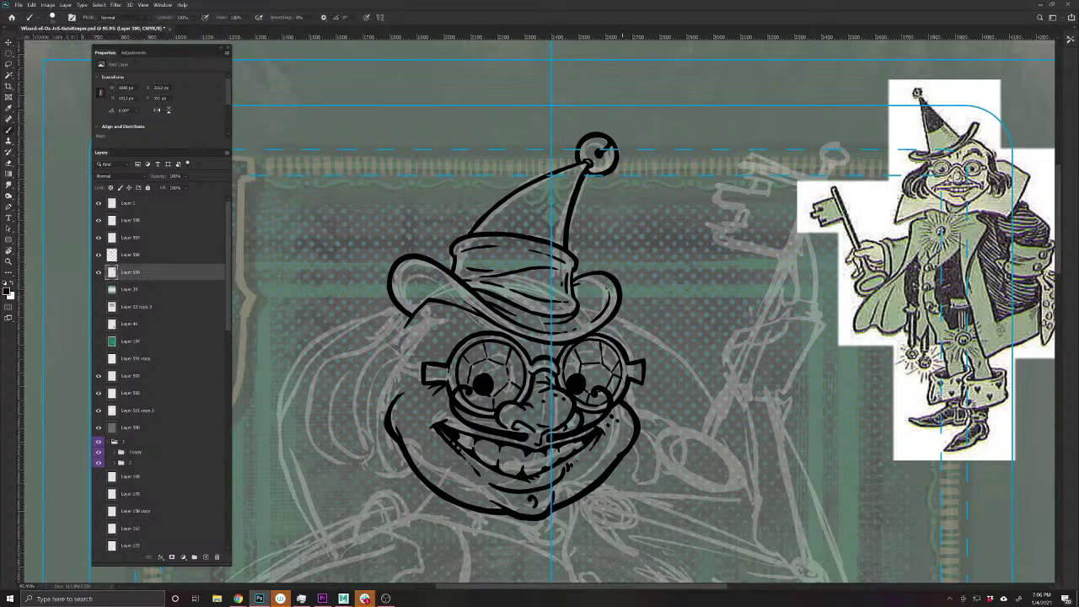
- Ink a lock of hair falling from the spectacles' right arm and ending in a spiral curl beside the cheek
mouse_move(624, 392)
mouse_down()
mouse_move(674, 433)
mouse_move(678, 463)
mouse_move(645, 477)
mouse_move(635, 459)
mouse_move(646, 444)
mouse_move(664, 446)
mouse_move(671, 466)
mouse_up()
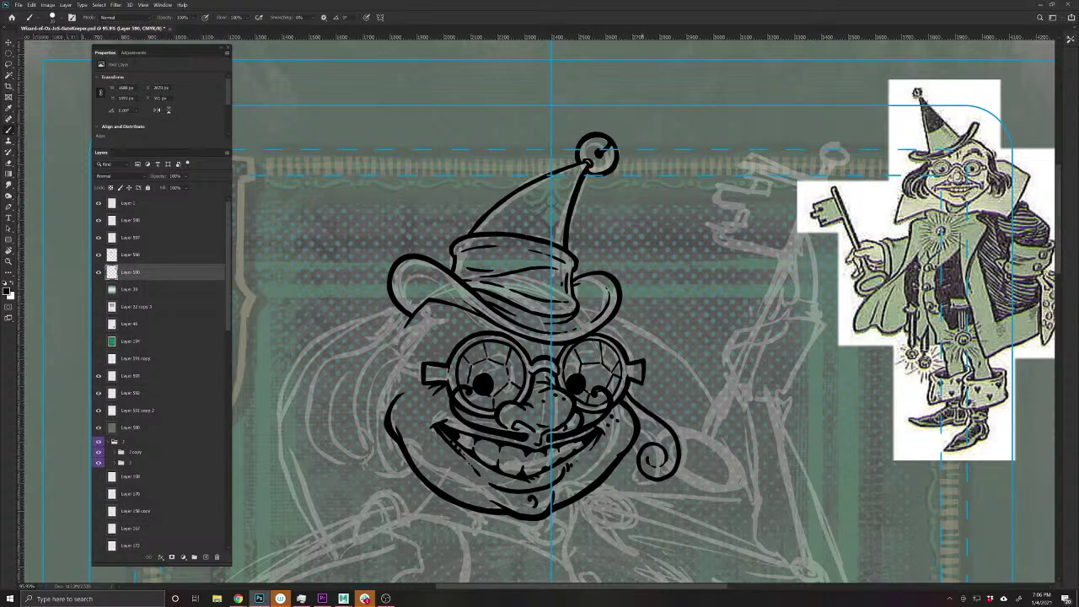
mouse_move(629, 380)
mouse_down()
mouse_move(684, 447)
mouse_move(663, 490)
mouse_move(625, 468)
mouse_move(632, 476)
mouse_up()
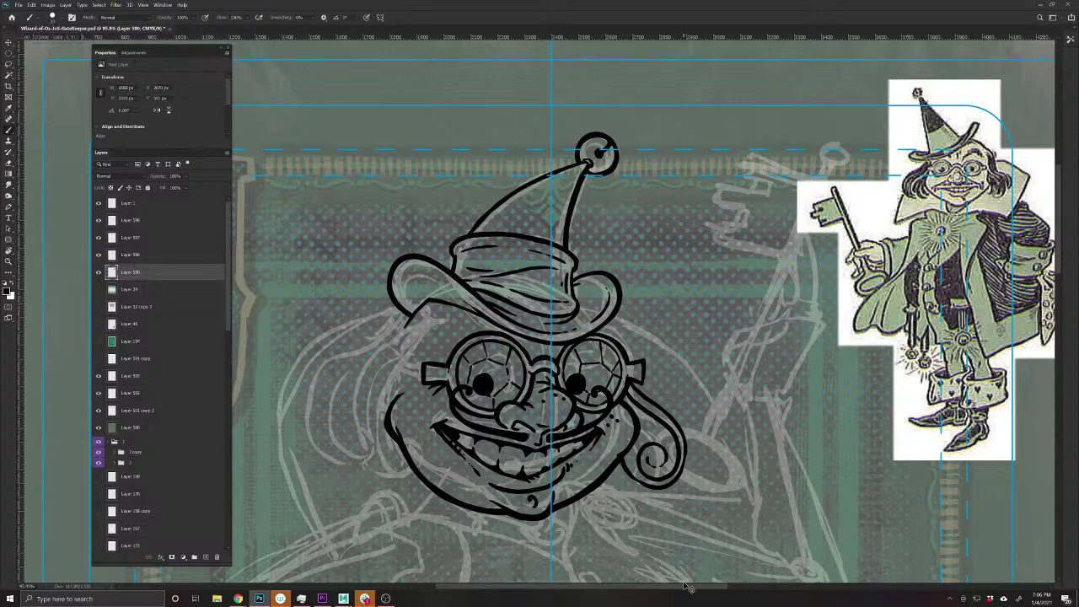
- Redraw the right hair lock and its spiral curl with added strands, and ink short hair lines between the hat brim and spectacles' right arm
key(ctrl+z)
mouse_move(630, 386)
mouse_down()
mouse_move(676, 426)
mouse_move(687, 455)
mouse_up()
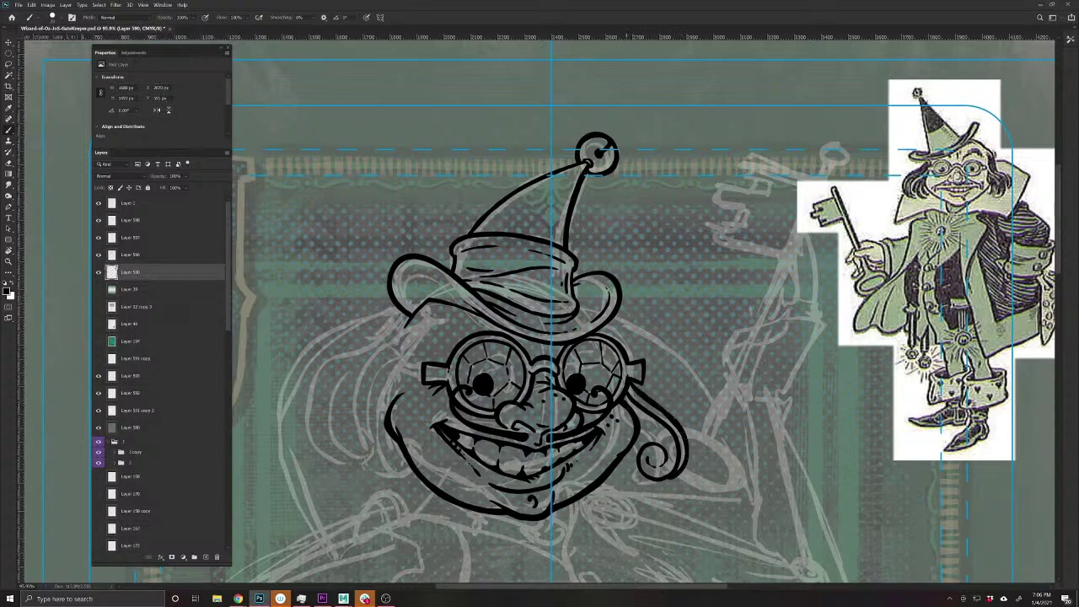
mouse_move(629, 403)
mouse_down()
mouse_move(669, 442)
mouse_move(649, 433)
mouse_move(661, 447)
mouse_move(631, 448)
mouse_move(629, 467)
mouse_move(642, 484)
mouse_move(672, 477)
mouse_move(641, 491)
mouse_move(614, 465)
mouse_move(625, 476)
mouse_up()
drag(650, 435, 641, 443)
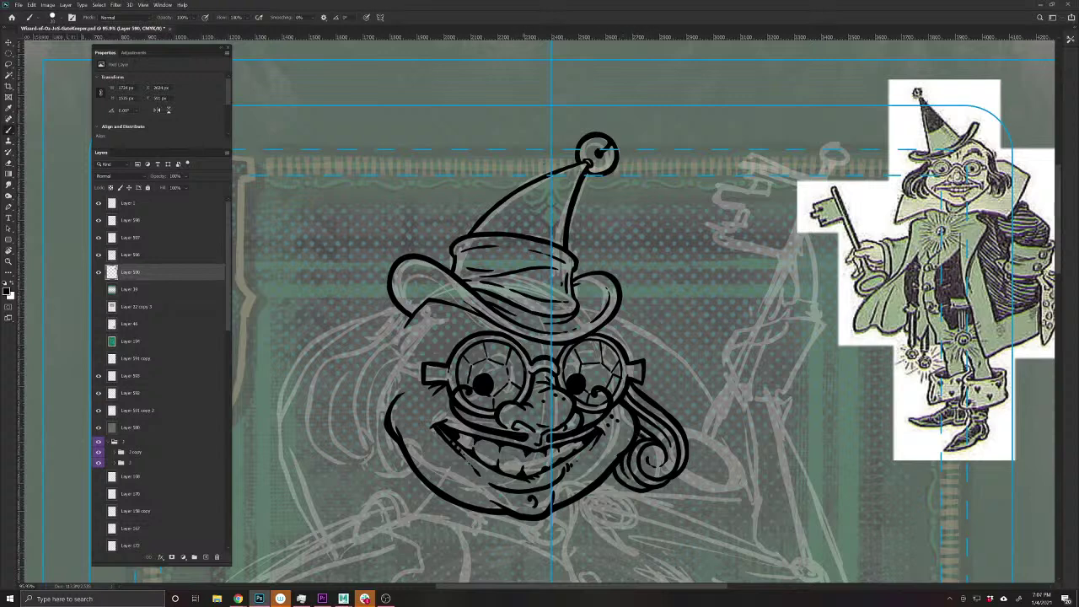
drag(633, 381, 639, 388)
click(605, 331)
drag(605, 330, 636, 362)
- Add a new layer and ink a hair lock from under the hat's left brim down to a curl over the jaw
drag(396, 507, 577, 491)
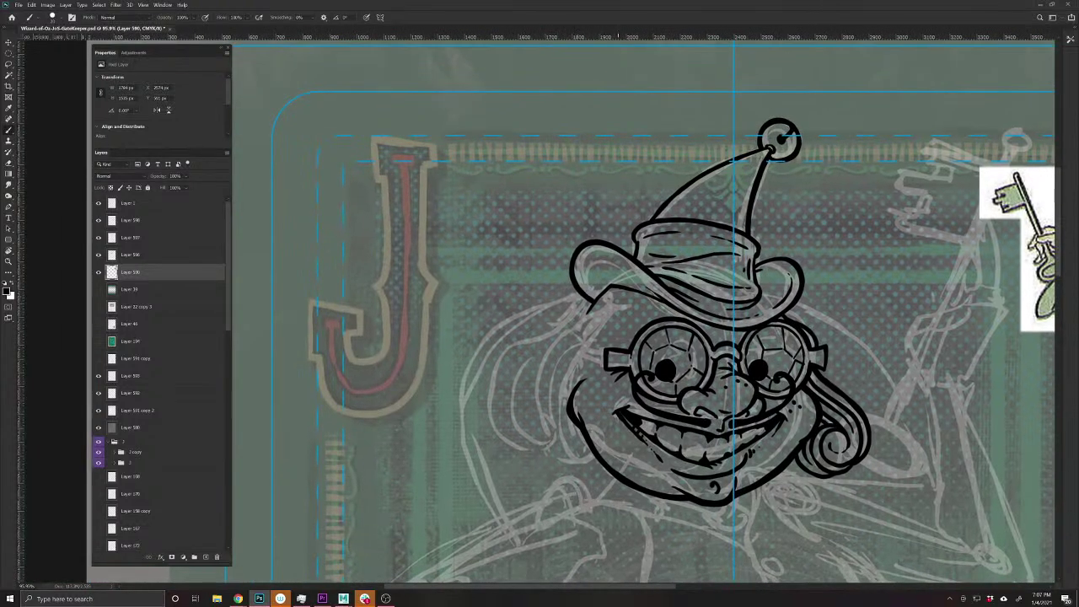
mouse_move(617, 319)
mouse_down()
mouse_move(550, 382)
mouse_move(539, 410)
mouse_move(546, 442)
mouse_move(576, 458)
mouse_move(602, 452)
mouse_up()
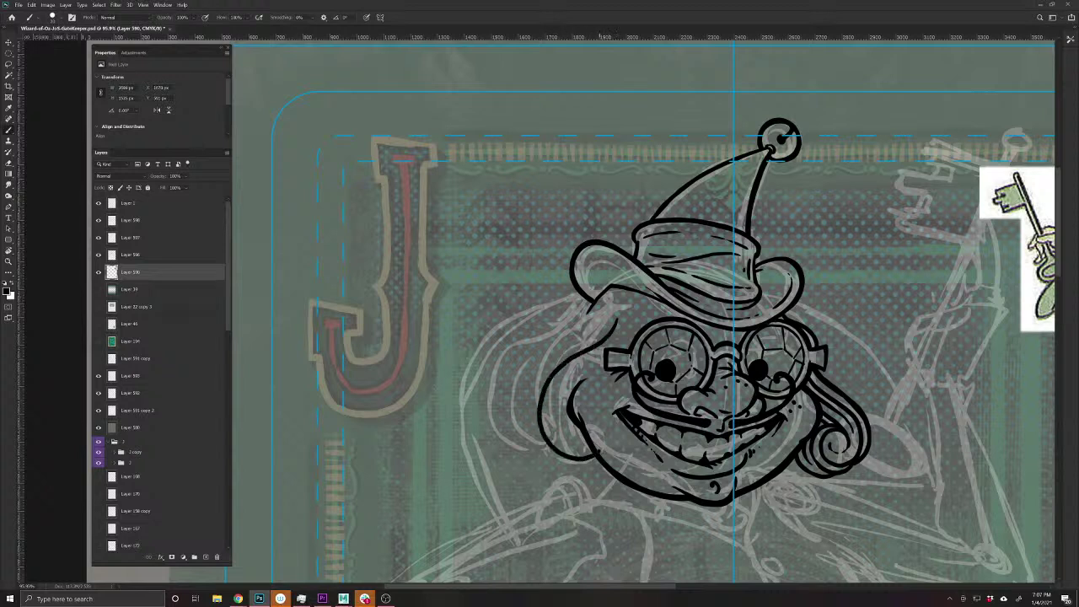
key(ctrl+z)
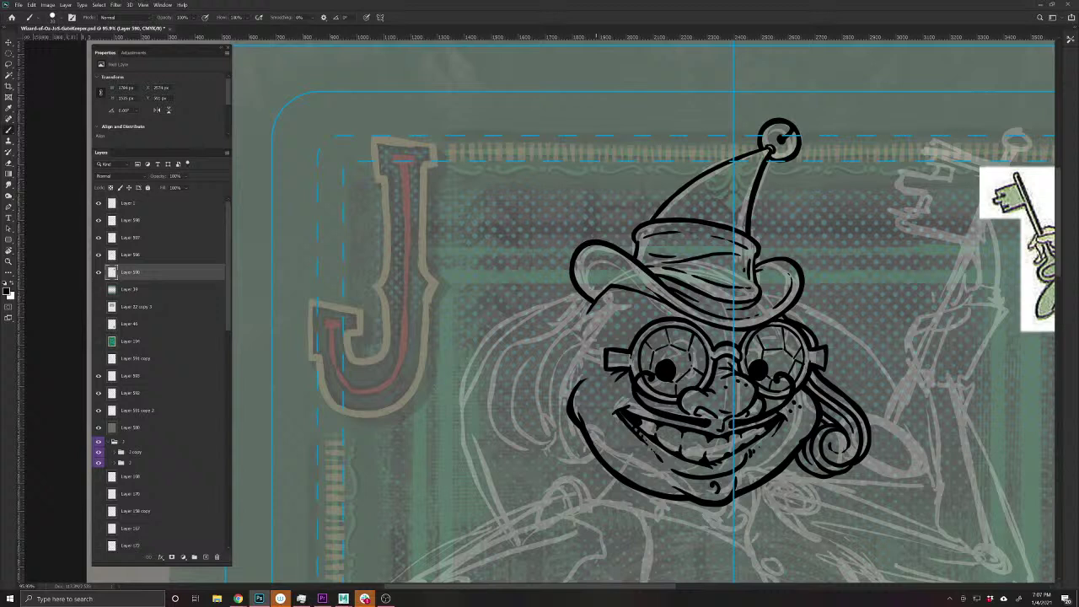
click(206, 557)
mouse_move(617, 306)
mouse_down()
mouse_move(555, 369)
mouse_move(539, 403)
mouse_move(538, 442)
mouse_move(570, 462)
mouse_move(596, 454)
mouse_move(607, 423)
mouse_move(583, 408)
mouse_move(569, 432)
mouse_move(582, 445)
mouse_move(592, 429)
mouse_up()
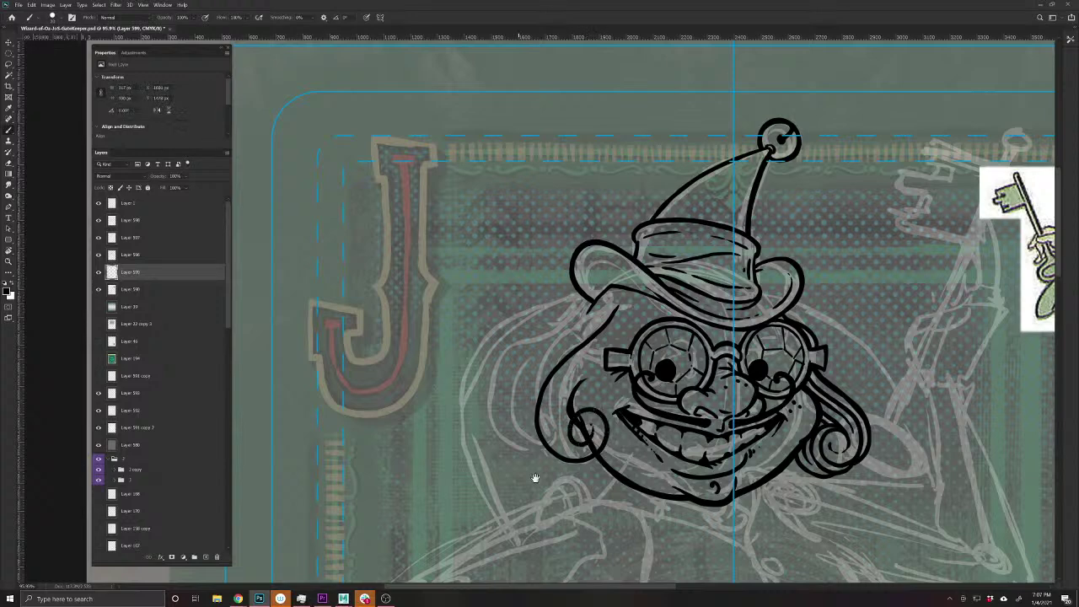
drag(570, 511, 507, 515)
mouse_move(536, 325)
mouse_down()
mouse_move(462, 419)
mouse_move(466, 448)
mouse_move(495, 462)
mouse_move(465, 450)
mouse_move(455, 418)
mouse_move(473, 378)
mouse_move(533, 319)
mouse_move(459, 383)
mouse_move(454, 413)
mouse_up()
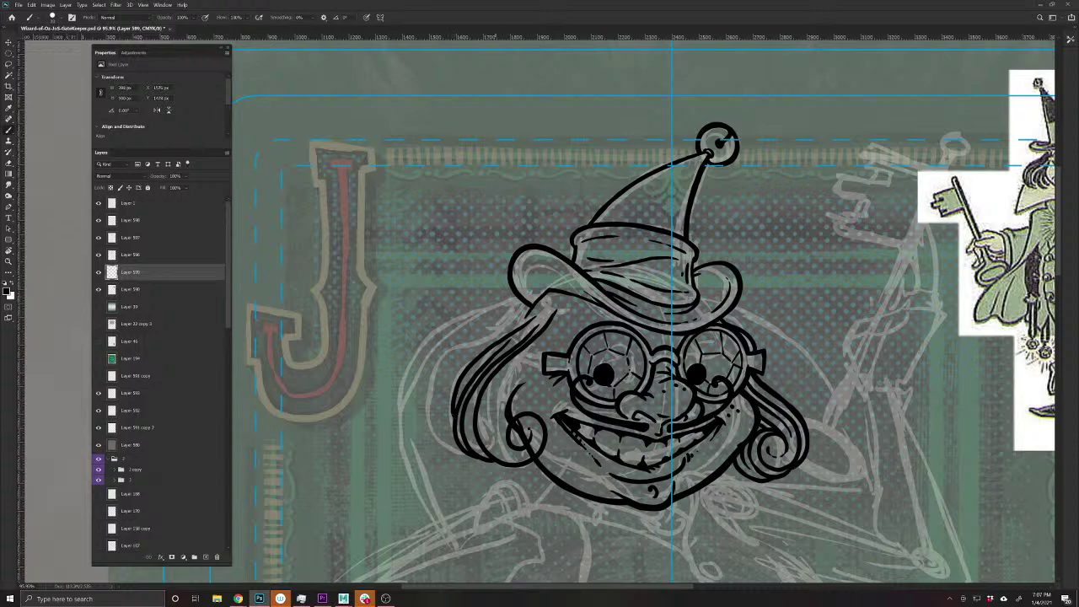
mouse_move(501, 332)
mouse_down()
mouse_move(444, 393)
mouse_move(433, 426)
mouse_up()
key(ctrl+z)
key(ctrl+z)
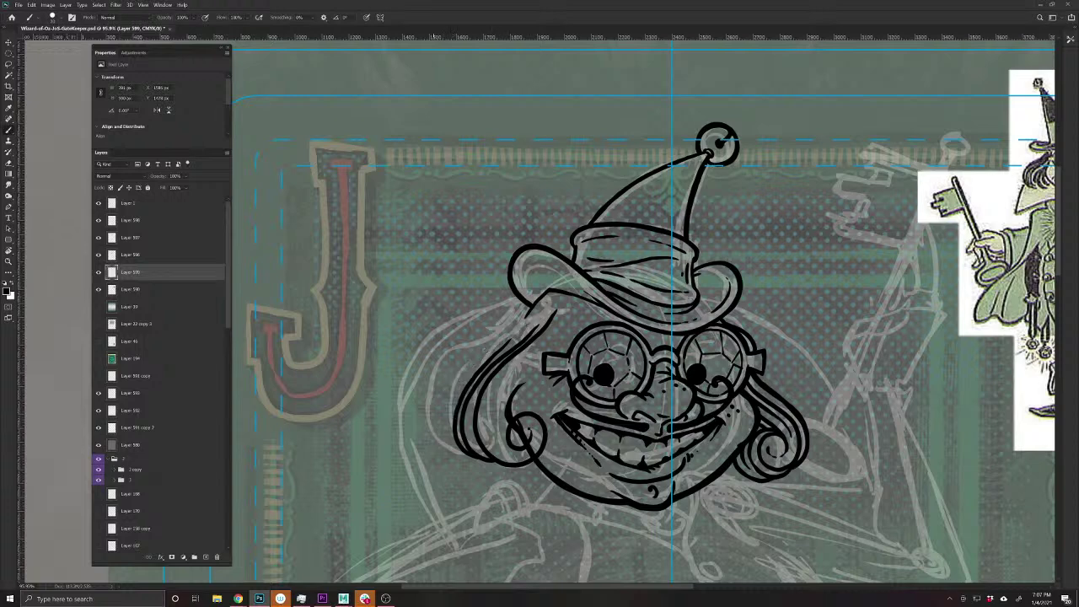
mouse_move(514, 328)
mouse_down()
mouse_move(452, 403)
mouse_move(444, 429)
mouse_move(468, 458)
mouse_up()
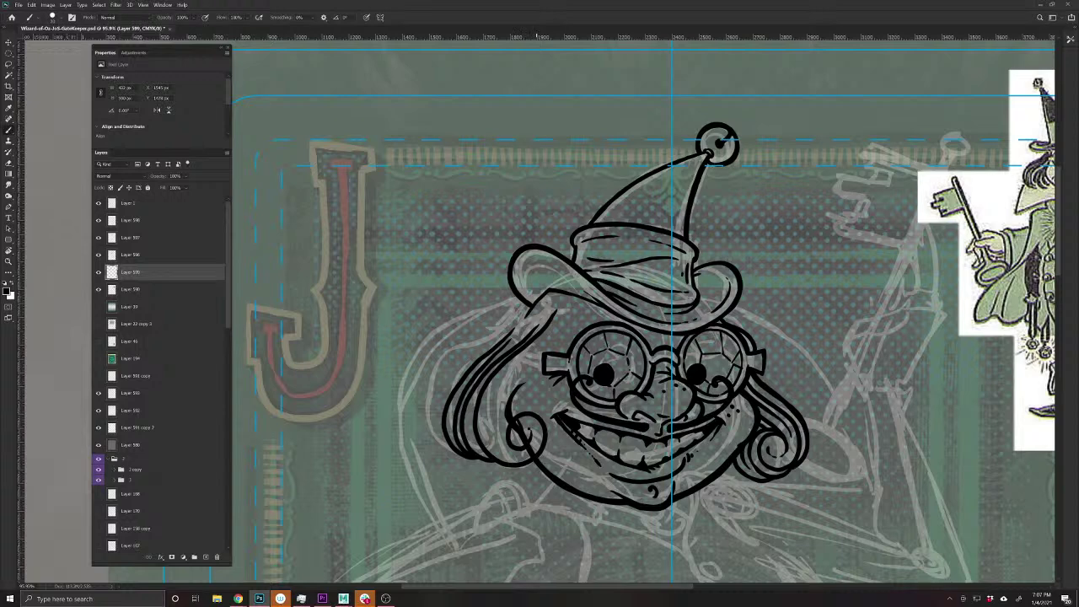
mouse_move(536, 310)
mouse_down()
mouse_move(476, 343)
mouse_move(454, 368)
mouse_move(449, 399)
mouse_up()
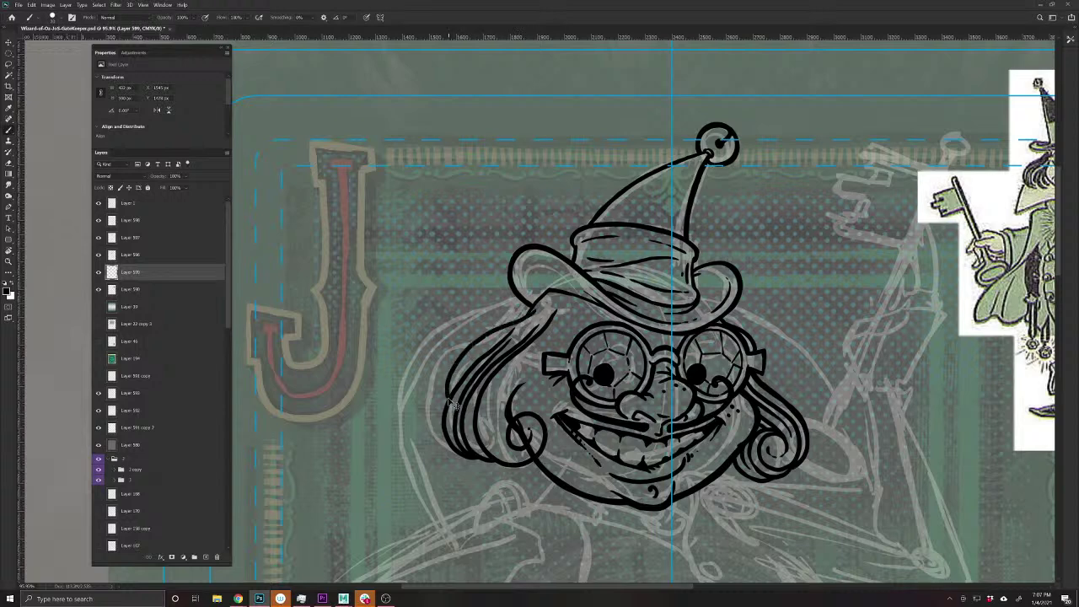
key(ctrl+z)
mouse_move(536, 309)
mouse_down()
mouse_move(460, 342)
mouse_move(434, 370)
mouse_move(437, 418)
mouse_move(485, 477)
mouse_up()
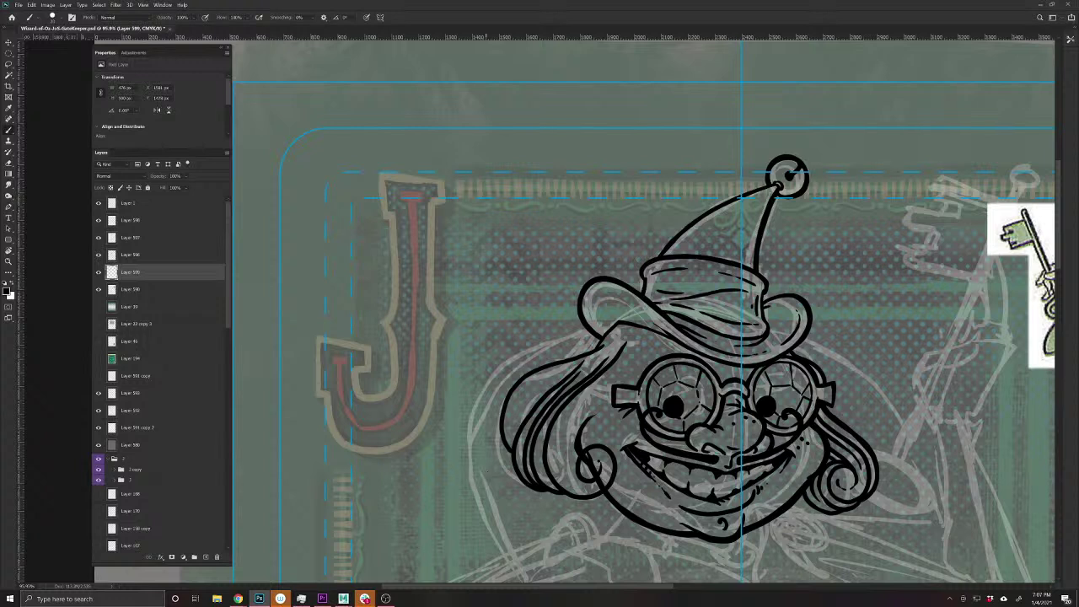
key(ctrl+z)
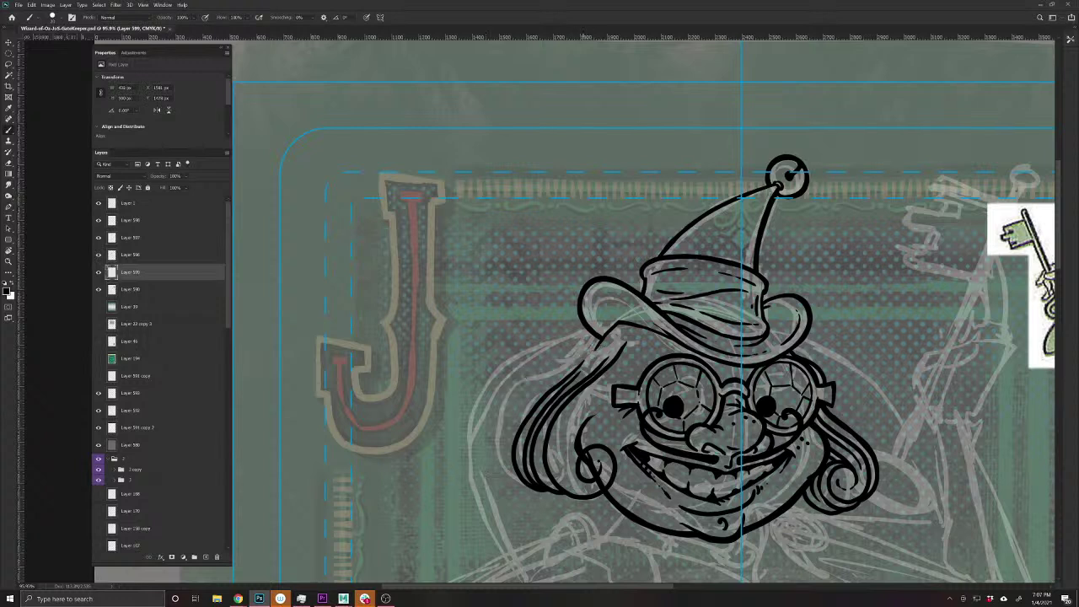
key(ctrl+z)
key(ctrl+z)
key(ctrl+z)
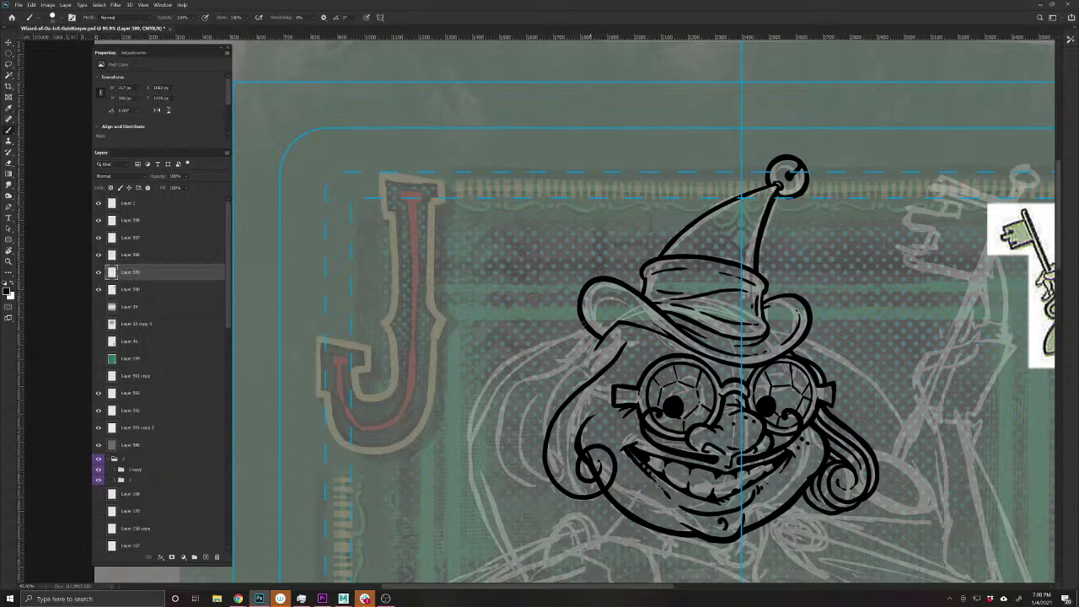
- Ink the outer contour of the left hair mass, fill it with flowing strands around the curl, and close it under the brim
mouse_move(593, 361)
mouse_down()
mouse_move(363, 369)
mouse_move(597, 338)
mouse_move(568, 334)
mouse_move(518, 364)
mouse_move(493, 420)
mouse_move(515, 453)
mouse_up()
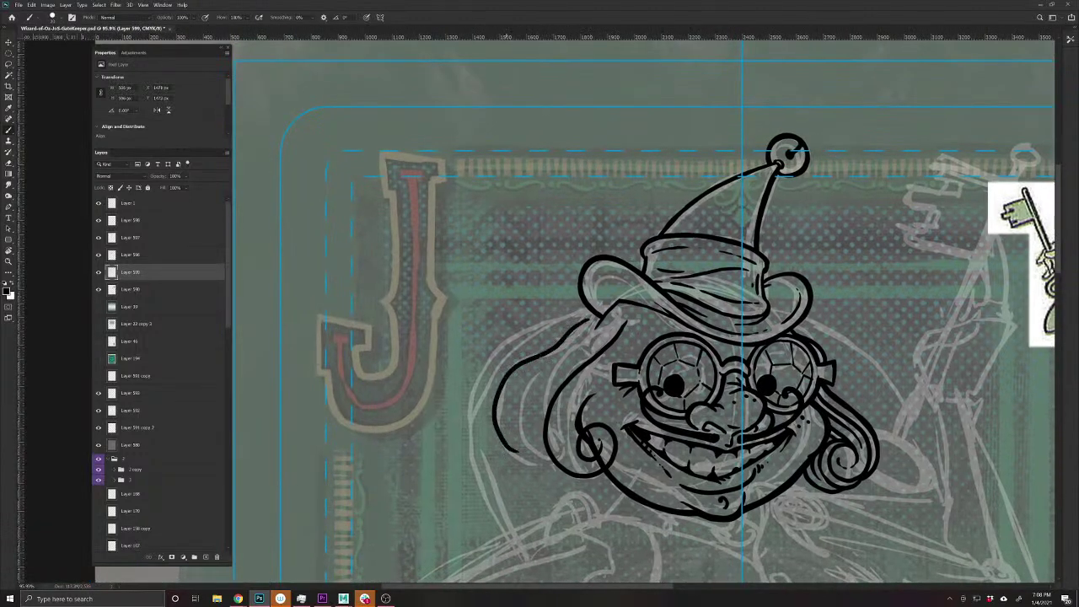
mouse_move(503, 396)
mouse_down()
mouse_move(506, 436)
mouse_move(533, 464)
mouse_up()
mouse_move(529, 388)
mouse_down()
mouse_move(526, 447)
mouse_move(542, 468)
mouse_move(577, 476)
mouse_move(531, 463)
mouse_move(549, 463)
mouse_move(531, 423)
mouse_up()
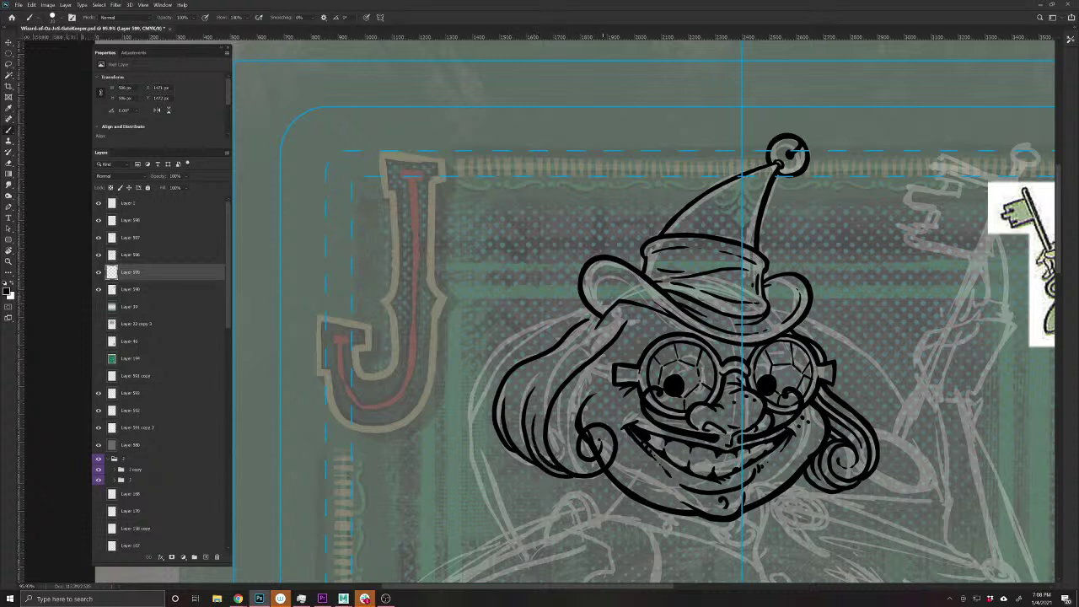
mouse_move(593, 463)
mouse_down()
mouse_move(573, 462)
mouse_move(558, 442)
mouse_move(566, 398)
mouse_move(595, 369)
mouse_up()
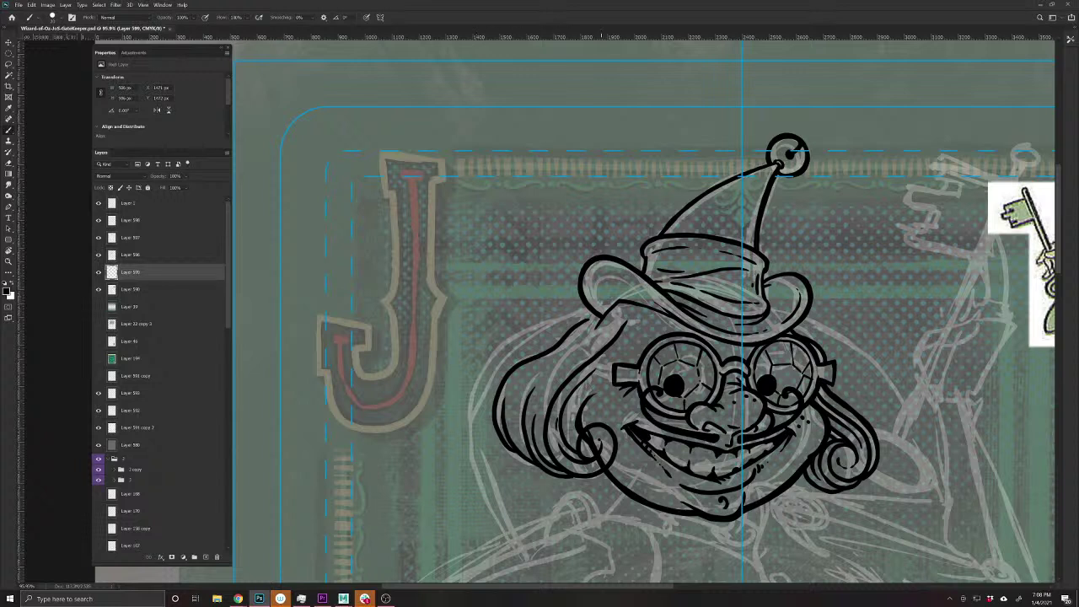
drag(617, 324, 542, 397)
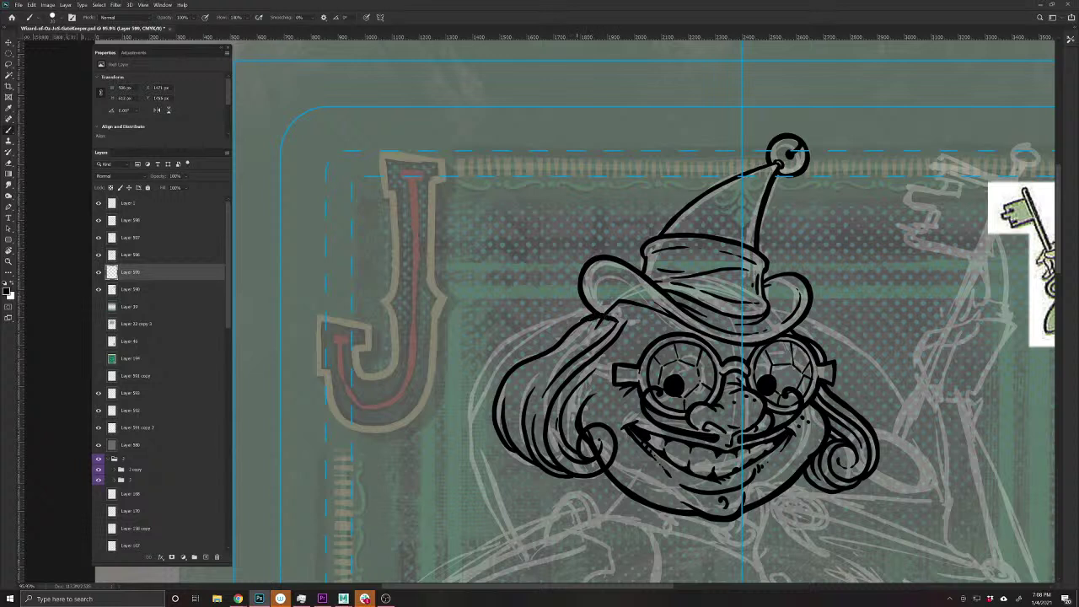
mouse_move(597, 316)
mouse_down()
mouse_move(629, 320)
mouse_move(621, 328)
mouse_up()
- Merge the hat brim layer with the hat layer beneath it and check the merged artwork by toggling its visibility
key(v)
click(624, 308)
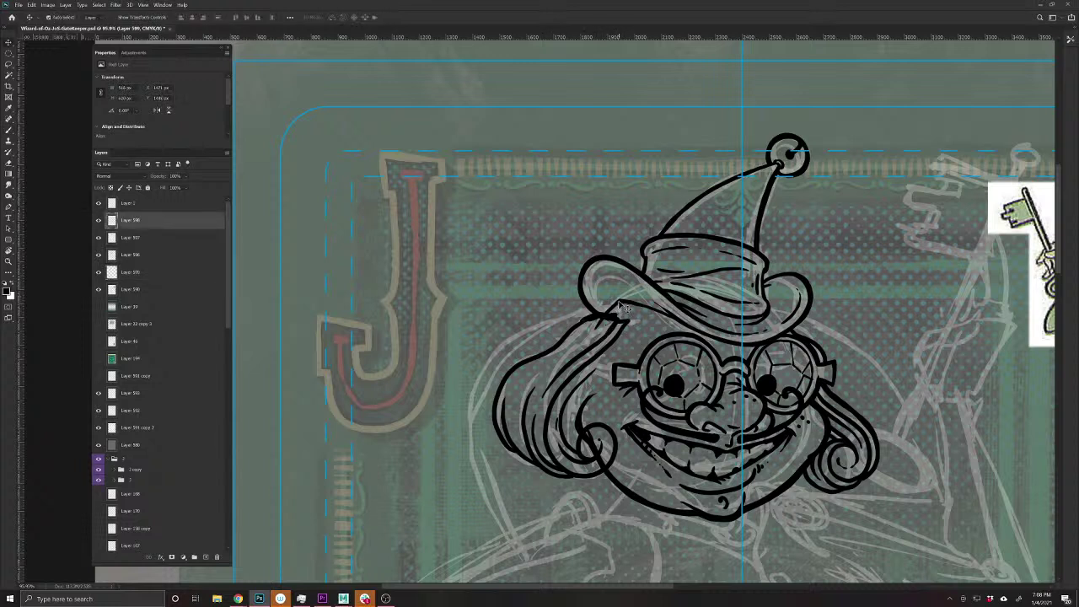
key(e)
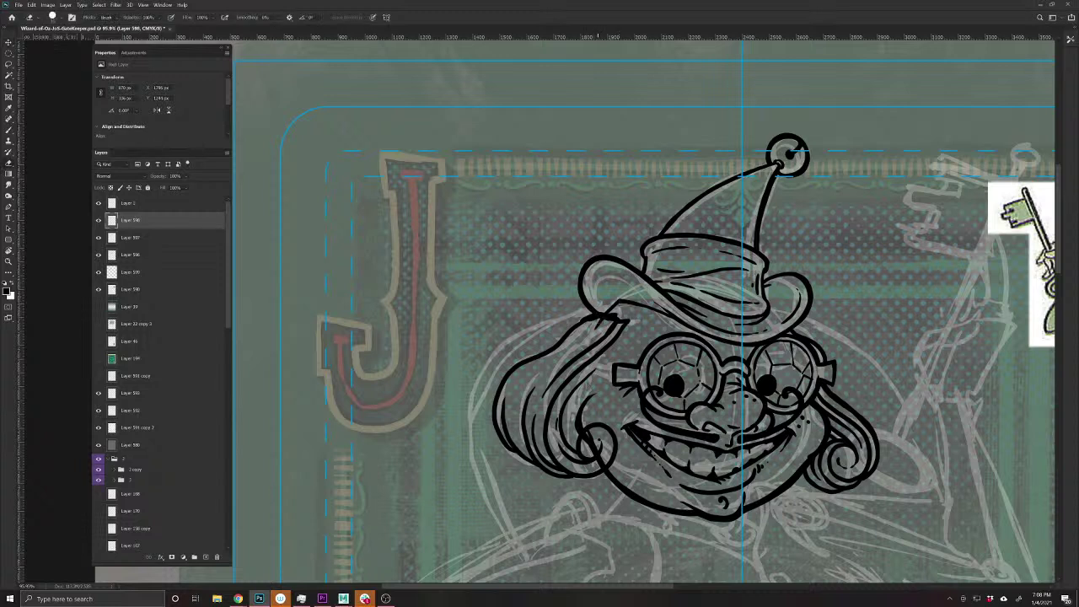
key(v)
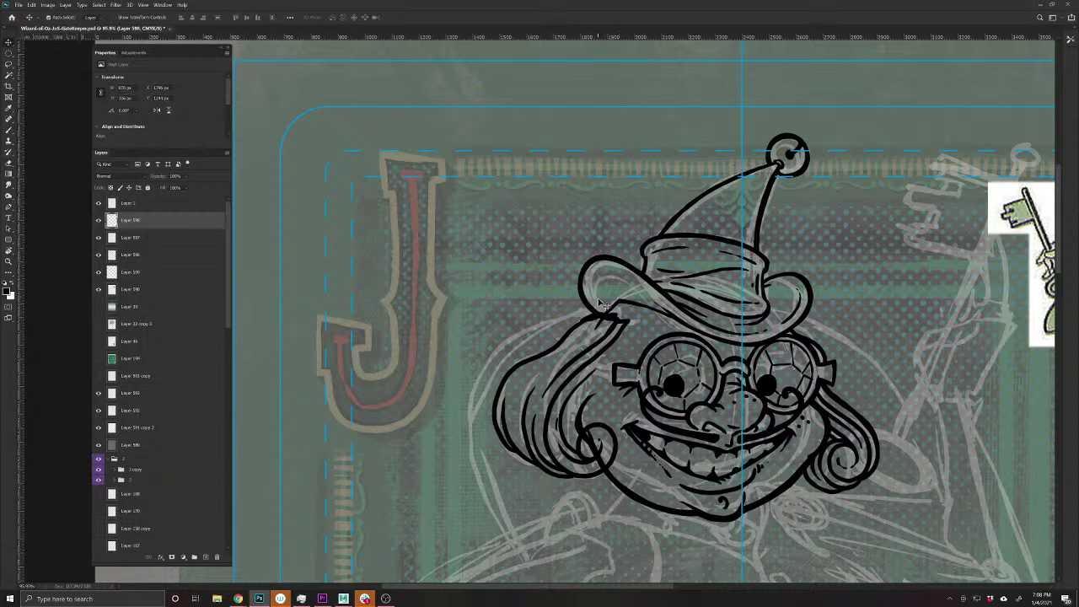
mouse_move(642, 307)
mouse_down()
mouse_move(664, 295)
mouse_move(645, 305)
mouse_up()
click(98, 238)
click(98, 238)
key(ctrl+e)
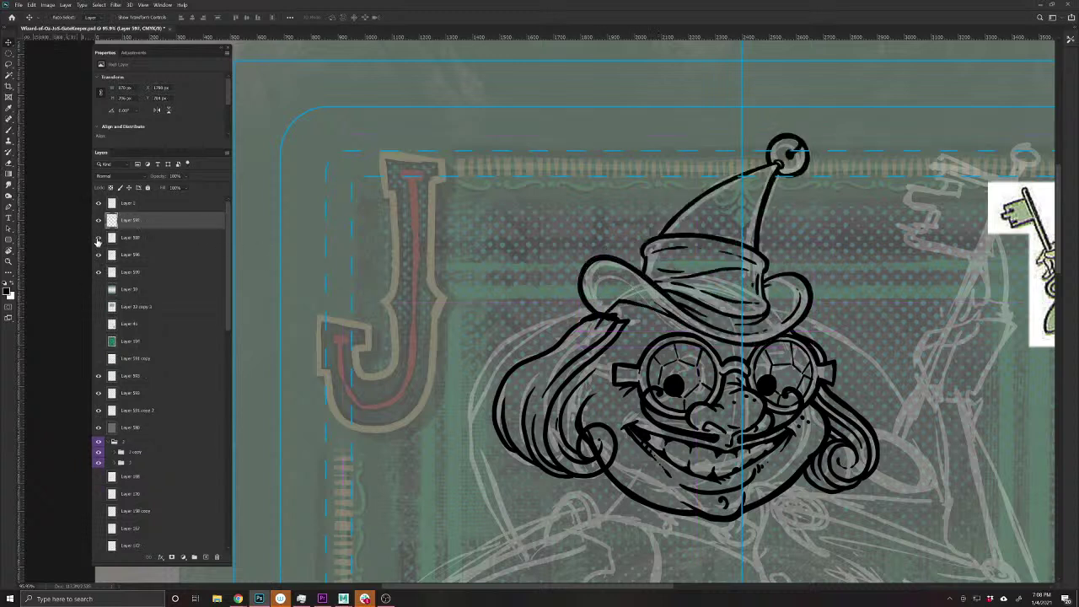
click(99, 220)
click(99, 220)
- Erase the rough hair ends beneath the hat's left brim on the hair layer
key(e)
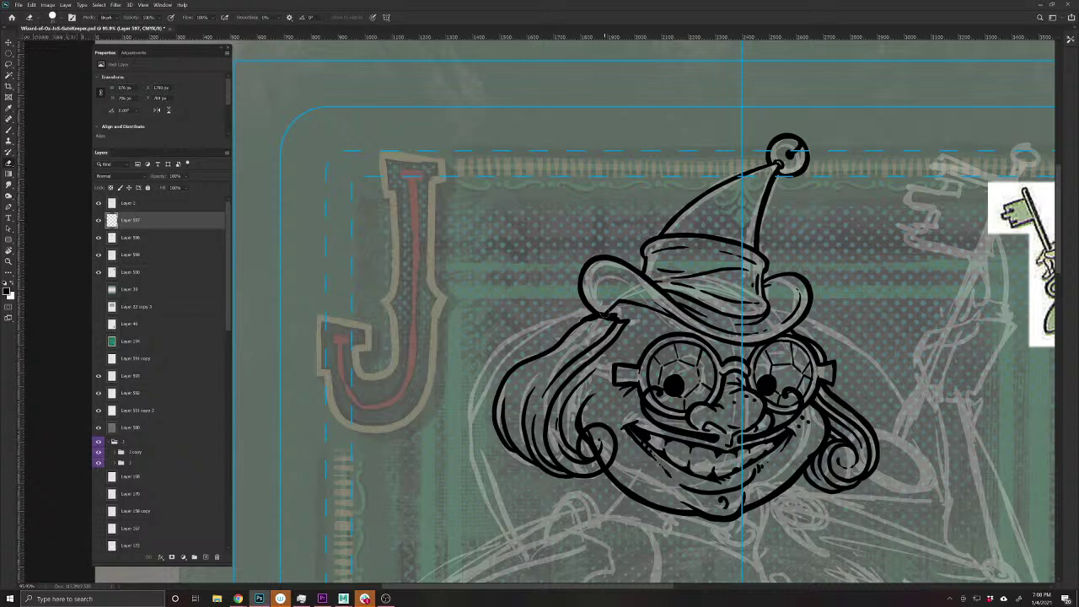
click(612, 307)
key(ctrl+z)
ctrl+click(625, 337)
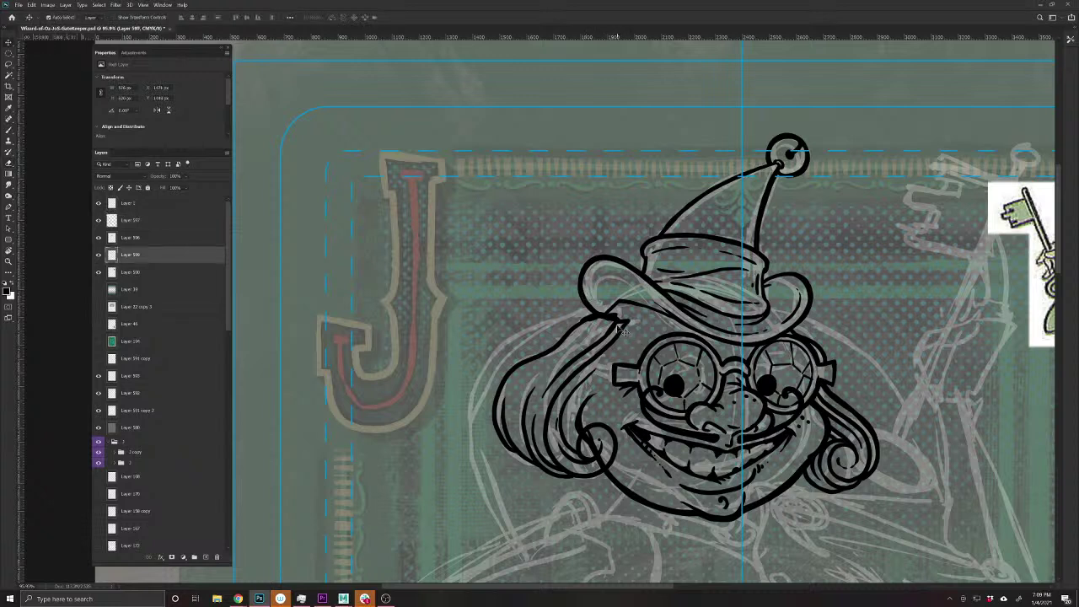
mouse_move(596, 317)
mouse_down()
mouse_move(614, 315)
mouse_move(614, 333)
mouse_up()
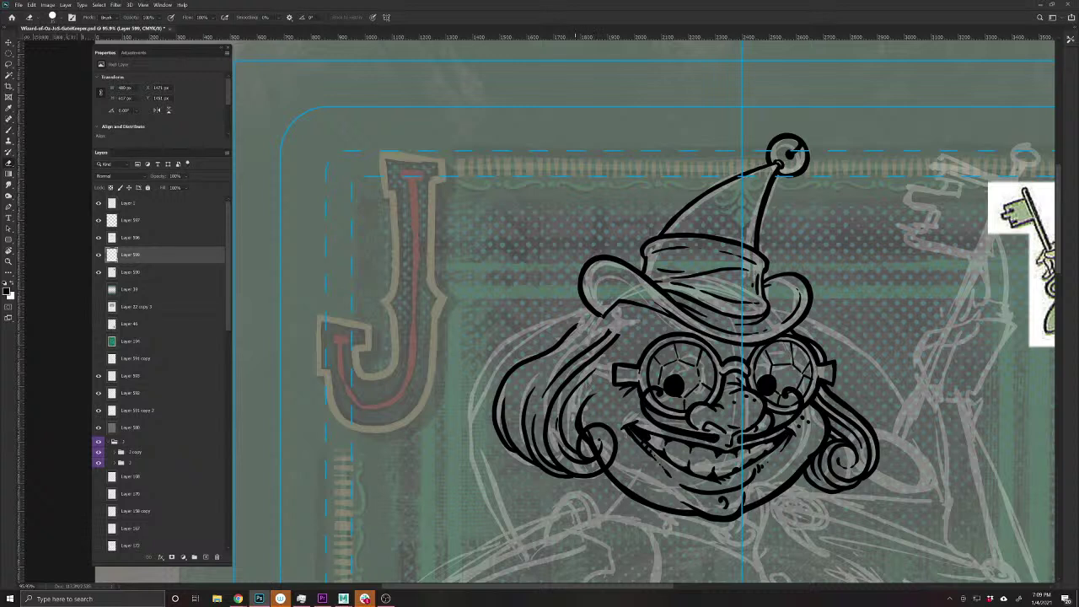
- Ink the left hair's roots up to the hat brim and add long flowing strands through the hair mass
key(b)
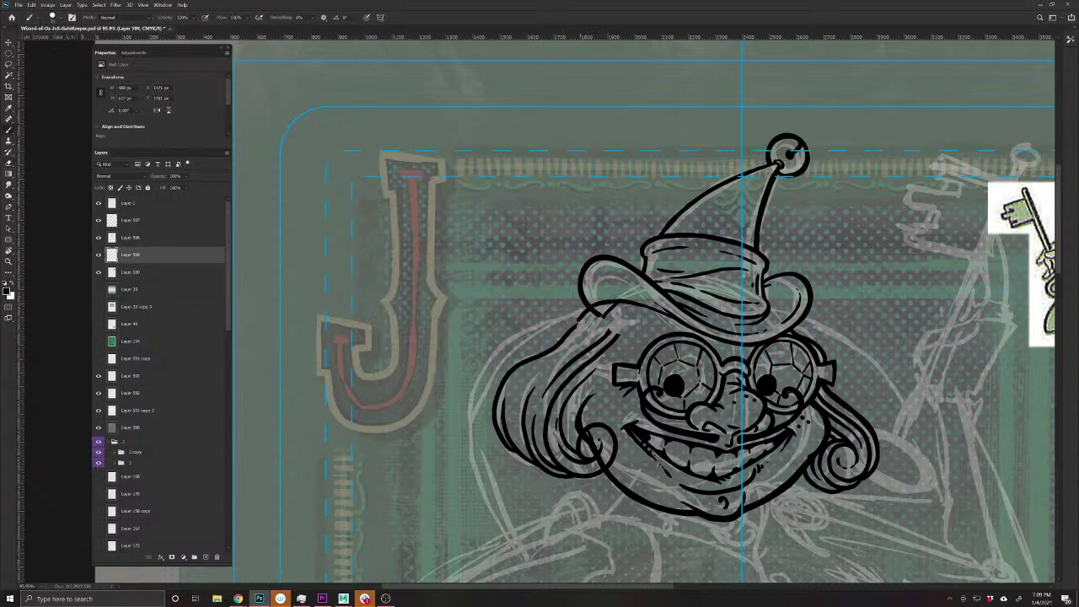
click(576, 324)
mouse_move(607, 331)
mouse_down()
mouse_move(638, 305)
mouse_move(609, 338)
mouse_move(620, 301)
mouse_move(523, 392)
mouse_move(515, 424)
mouse_move(524, 459)
mouse_up()
drag(554, 350, 510, 401)
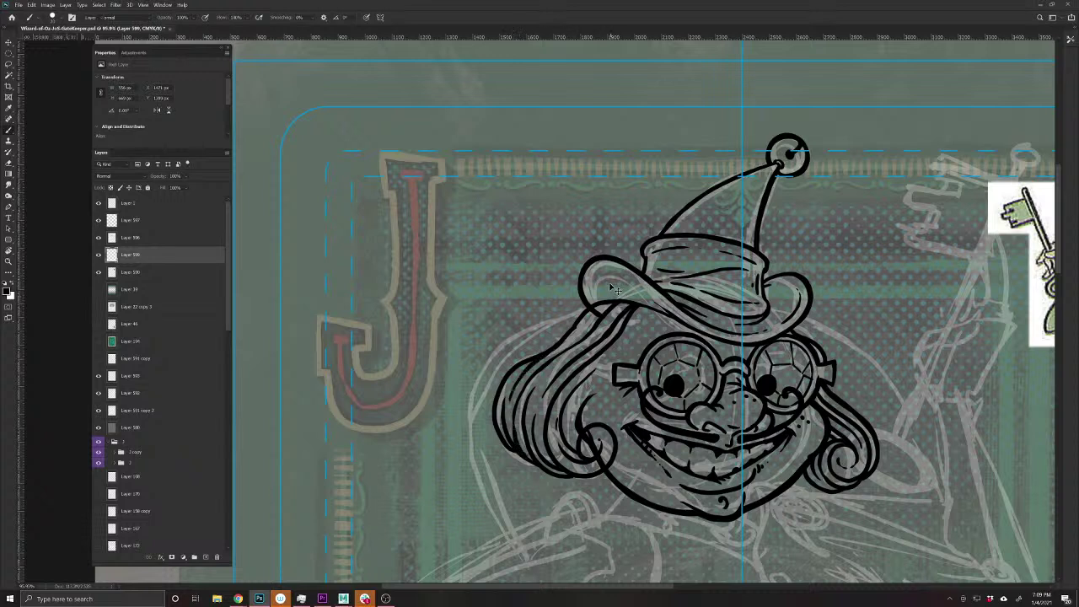
key(v)
ctrl+click(603, 320)
key(b)
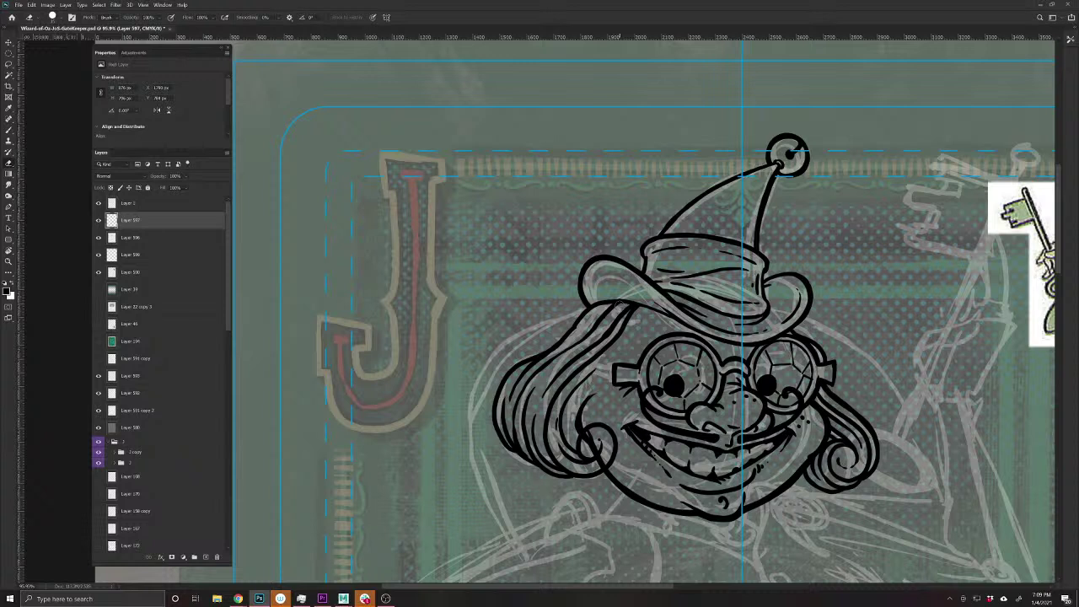
key(b)
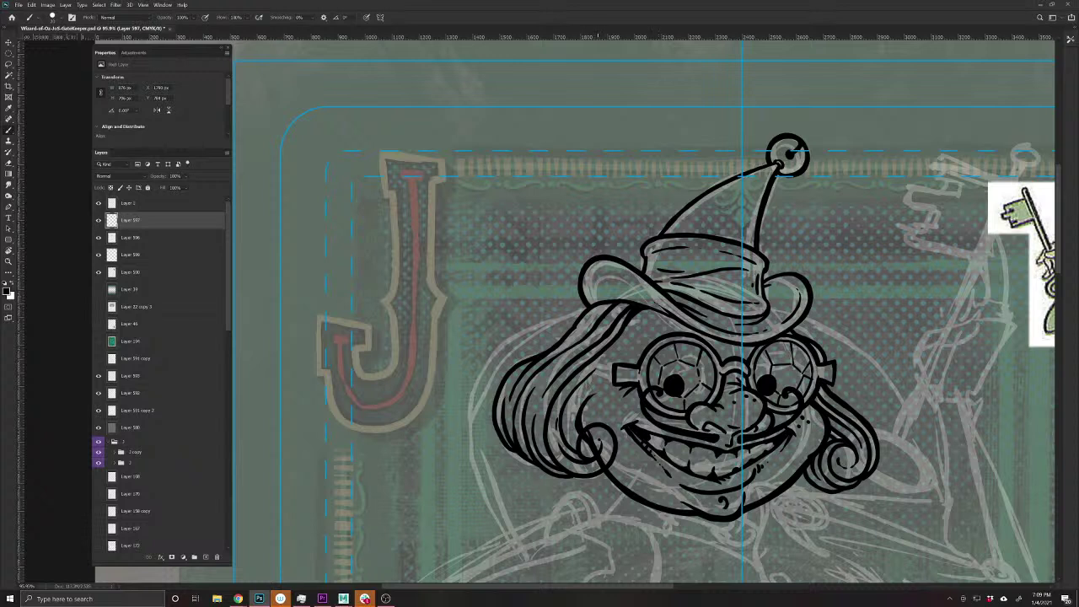
- Erase the part of the face outline that runs through the left spiral curl
key(v)
click(611, 479)
key(e)
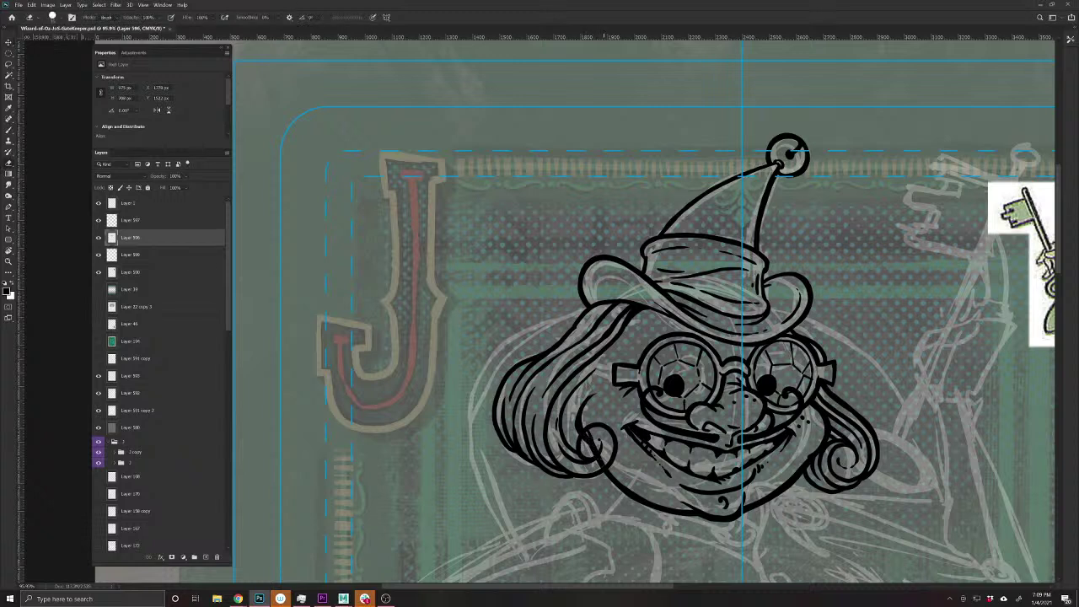
drag(603, 470, 583, 437)
- Ink a short line beside the left curl and extend the spectacles' left arm back into the hair
key(b)
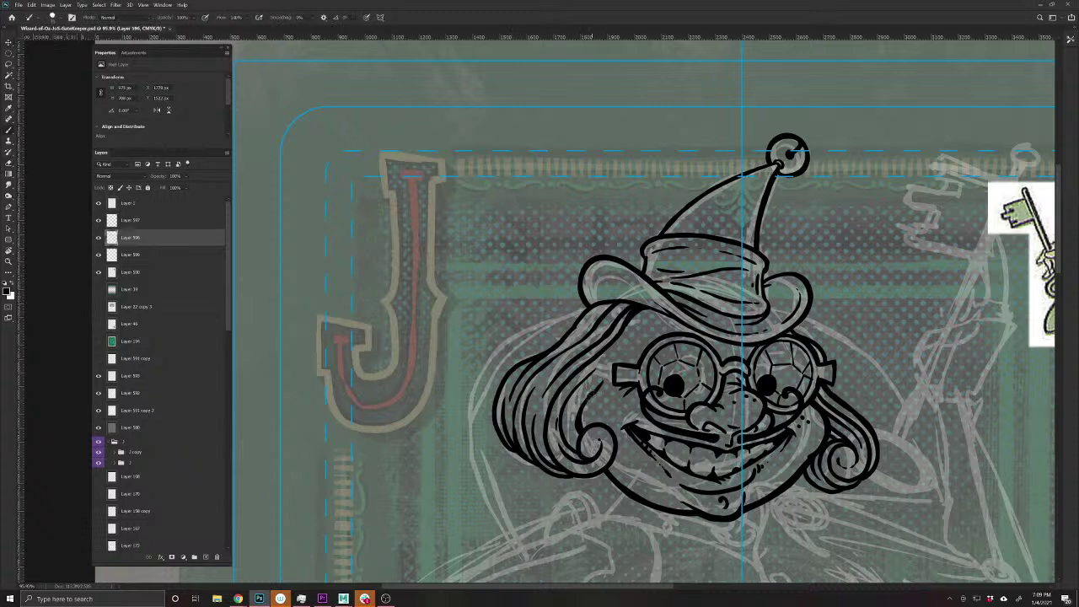
drag(573, 415, 568, 433)
mouse_move(614, 367)
mouse_down()
mouse_move(591, 362)
mouse_move(591, 378)
mouse_move(577, 375)
mouse_up()
key(ctrl+z)
drag(616, 385, 588, 363)
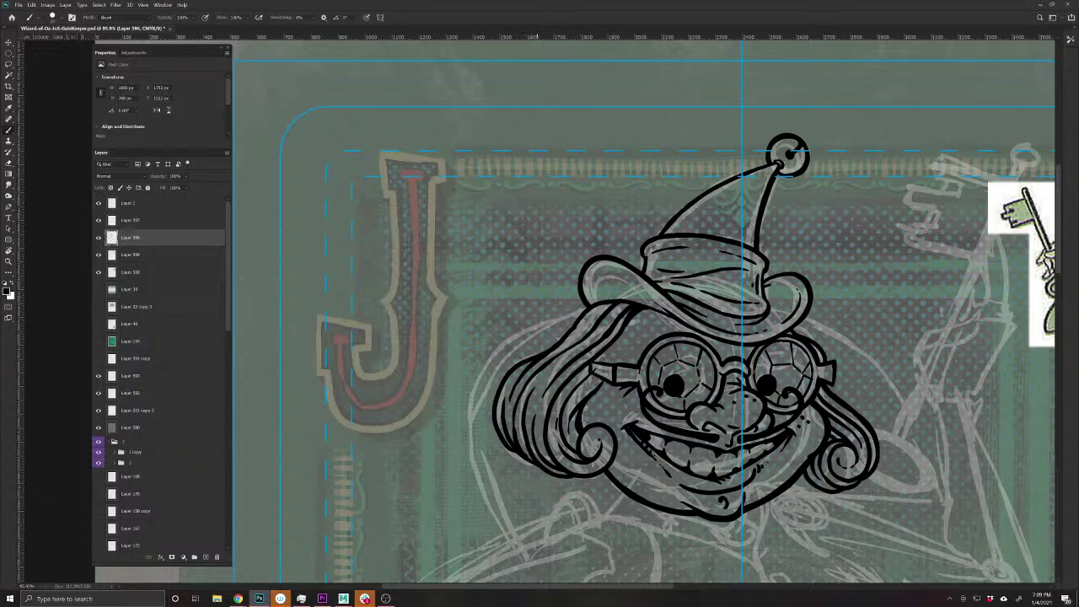
- Clean up the hair layer around the extended spectacles' arm and ink a strand from the hat brim down to the arm
key(e)
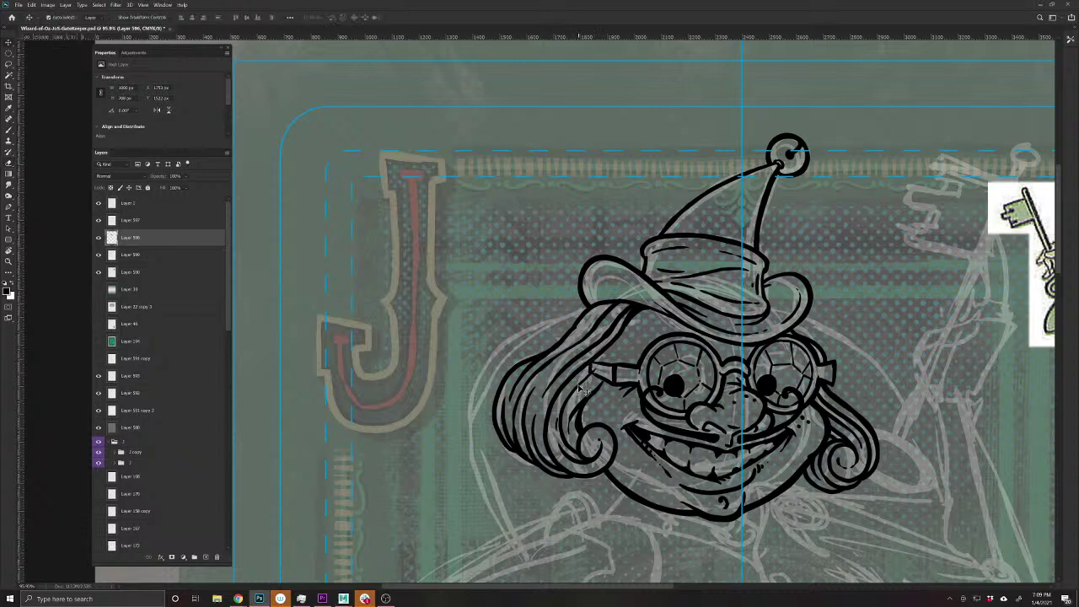
ctrl+click(579, 388)
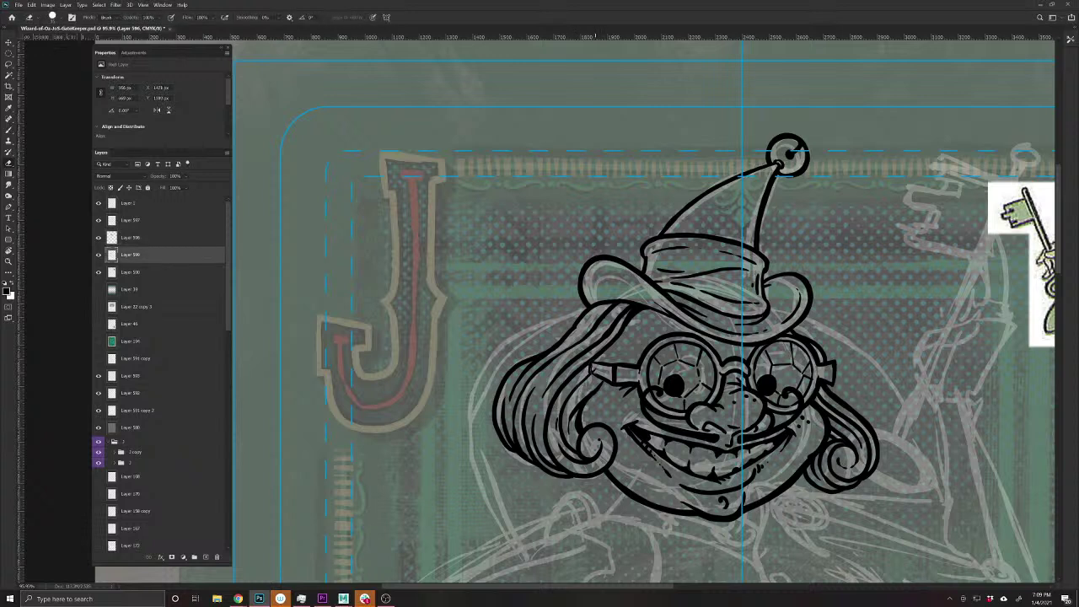
key(b)
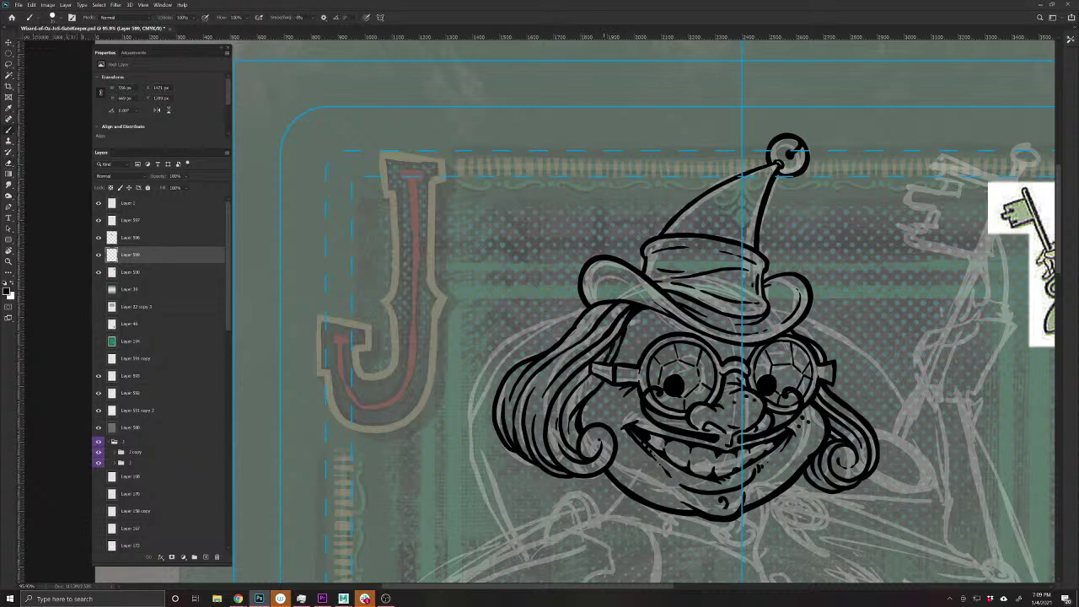
drag(612, 532, 541, 462)
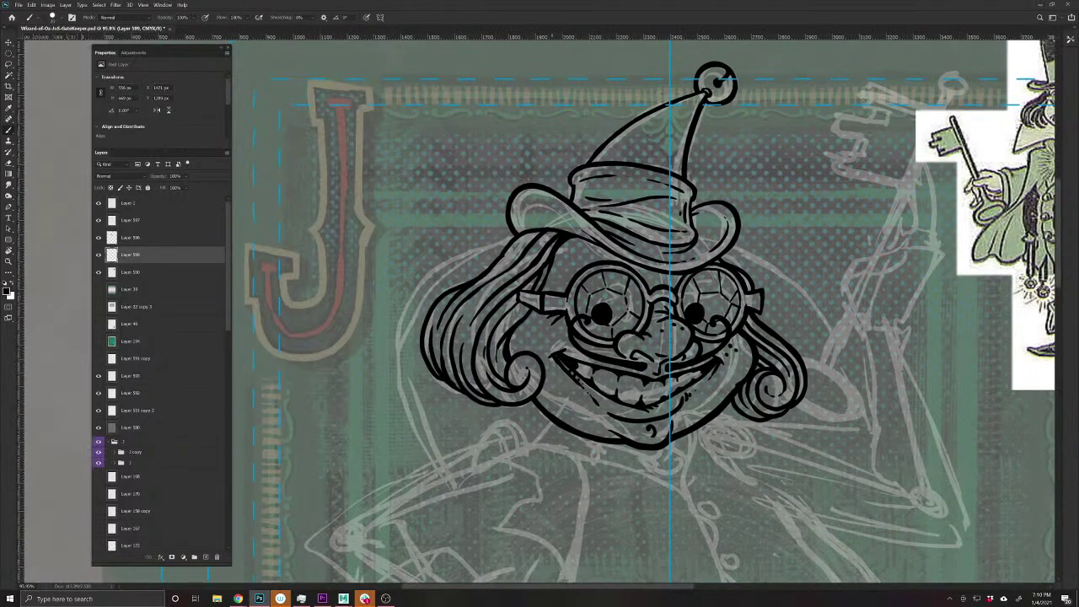
- Save the document and ink additional strands through the left hair mass above the spiral curl
key(ctrl+s)
mouse_move(505, 408)
mouse_down()
mouse_move(440, 380)
mouse_move(421, 339)
mouse_move(444, 292)
mouse_move(531, 234)
mouse_move(507, 258)
mouse_up()
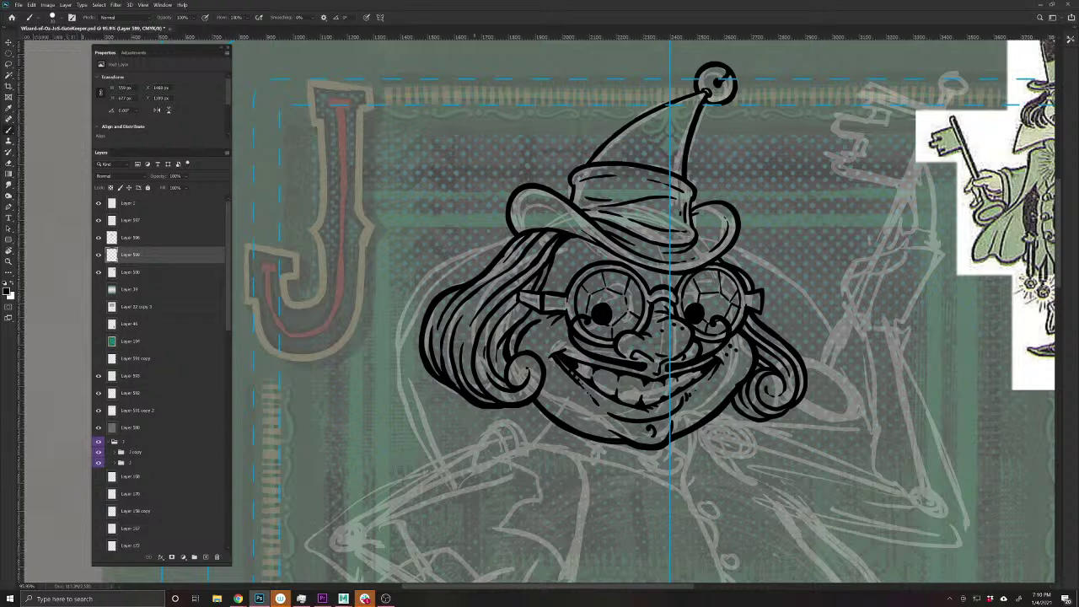
- Ink the neck cloth beneath the chin, ending in a point, with inner folds and a tapering collar line
drag(585, 500, 573, 421)
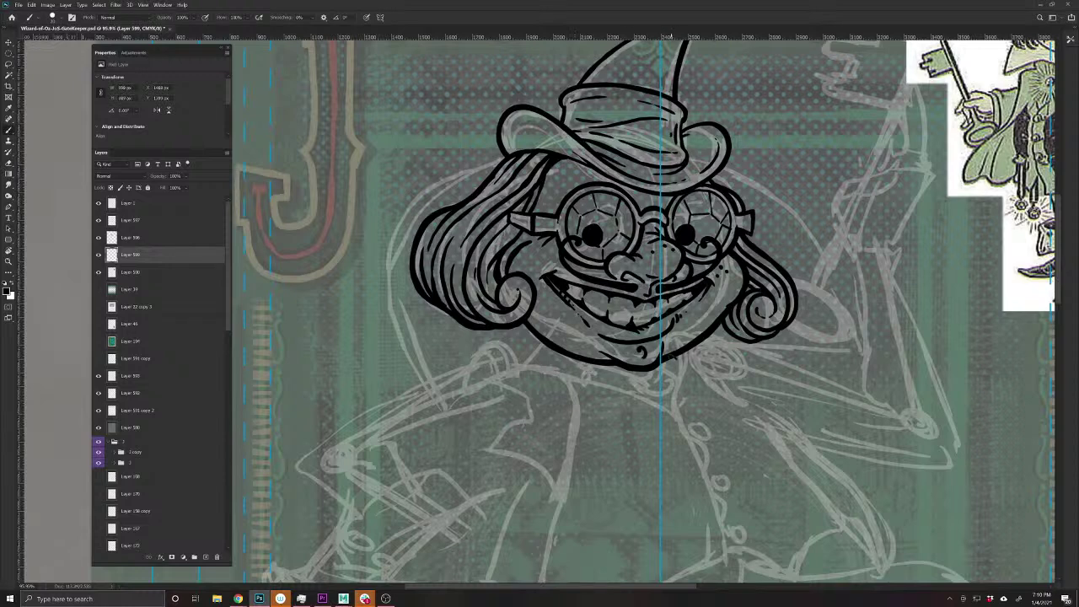
mouse_move(671, 354)
mouse_down()
mouse_move(685, 379)
mouse_move(674, 401)
mouse_up()
mouse_move(605, 365)
mouse_down()
mouse_move(630, 393)
mouse_move(610, 380)
mouse_move(659, 409)
mouse_up()
key(ctrl+z)
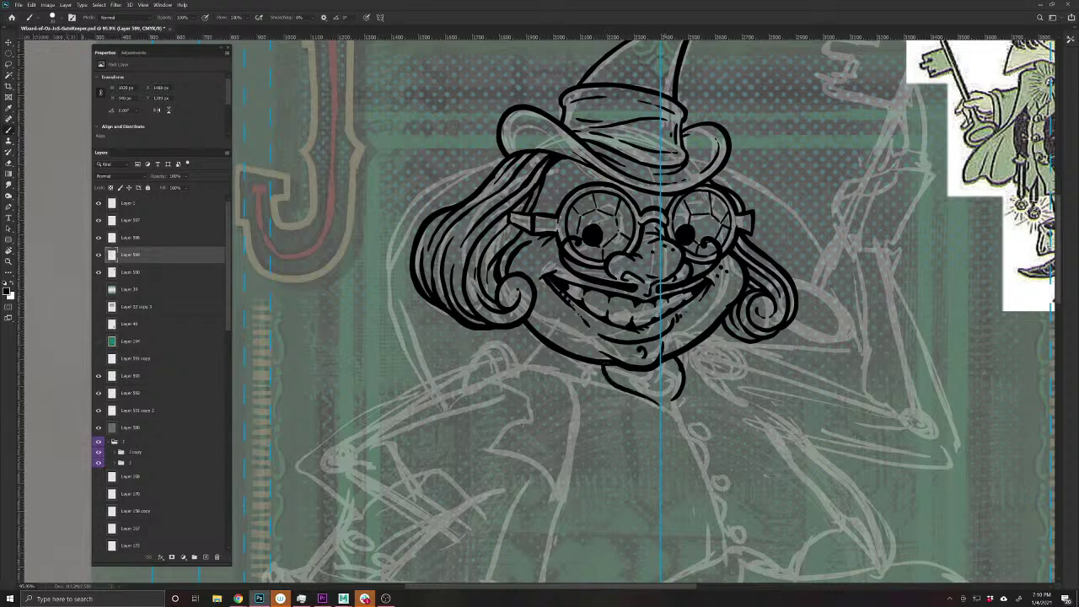
mouse_move(670, 366)
mouse_down()
mouse_move(666, 406)
mouse_move(660, 381)
mouse_move(624, 380)
mouse_move(665, 376)
mouse_move(673, 408)
mouse_move(575, 376)
mouse_up()
mouse_move(677, 413)
mouse_down()
mouse_move(672, 401)
mouse_move(677, 413)
mouse_up()
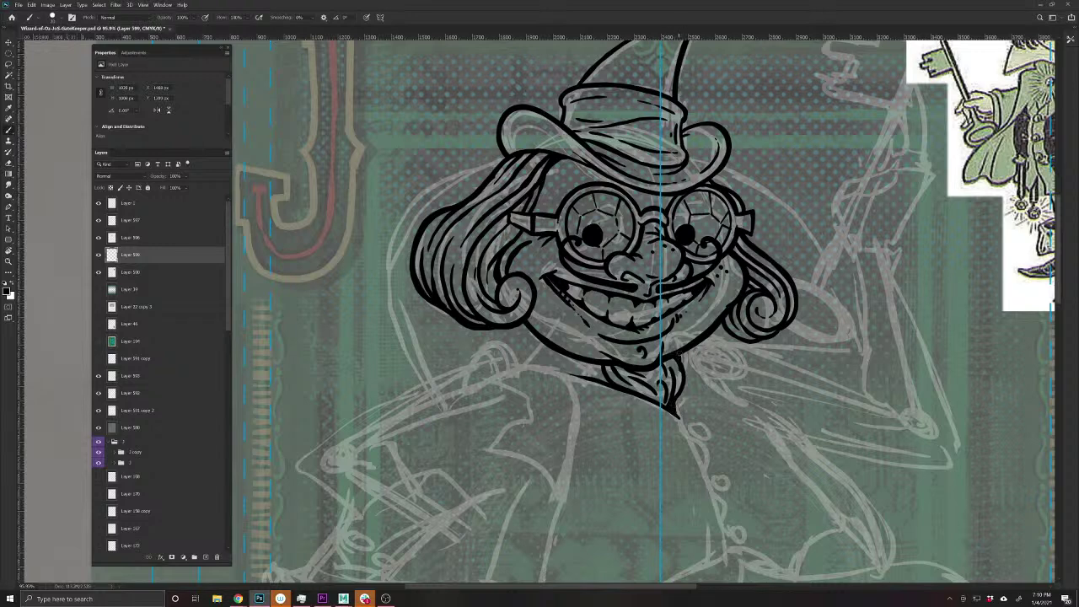
drag(678, 352, 681, 364)
- Ink three oval buttons down the chest, the wavy vest edge linking them, and the start of the hem
drag(594, 548, 525, 413)
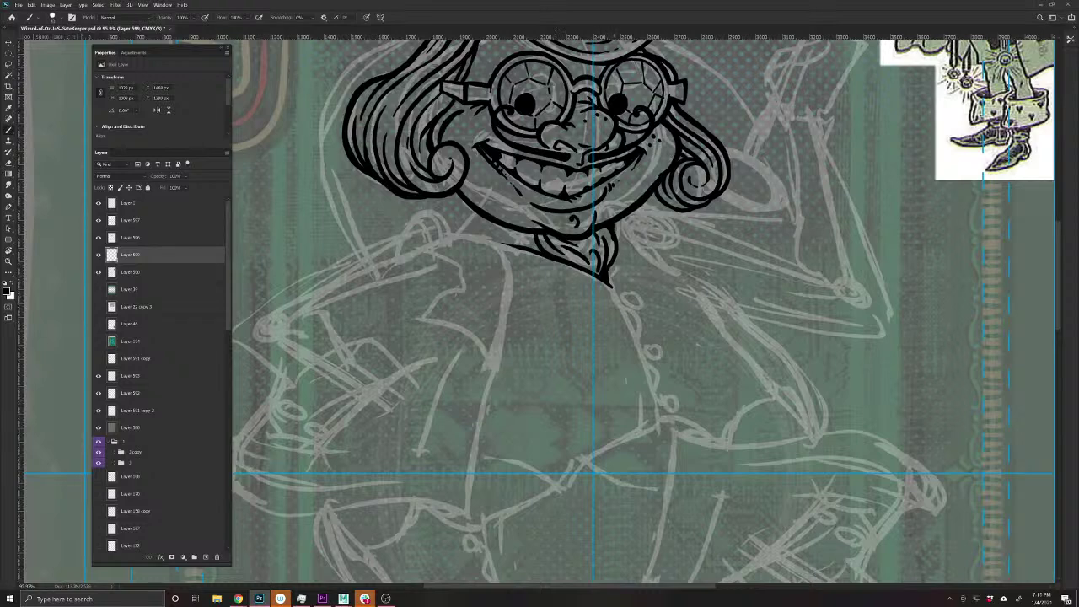
drag(637, 345, 616, 389)
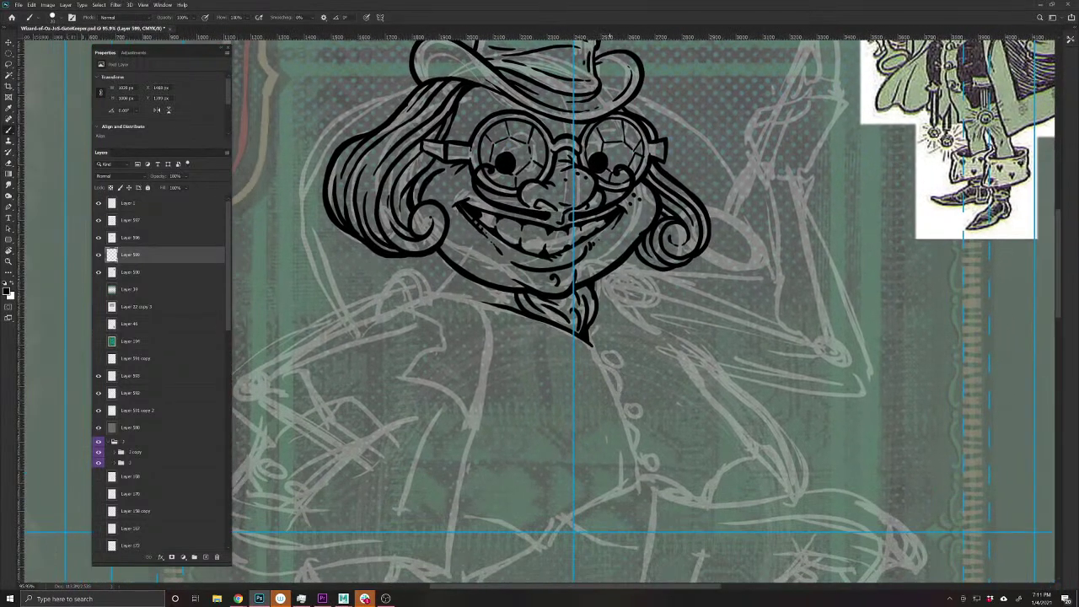
mouse_move(607, 347)
mouse_down()
mouse_move(626, 364)
mouse_move(609, 368)
mouse_move(599, 354)
mouse_move(615, 347)
mouse_up()
mouse_move(629, 399)
mouse_down()
mouse_move(646, 415)
mouse_move(630, 420)
mouse_move(632, 399)
mouse_up()
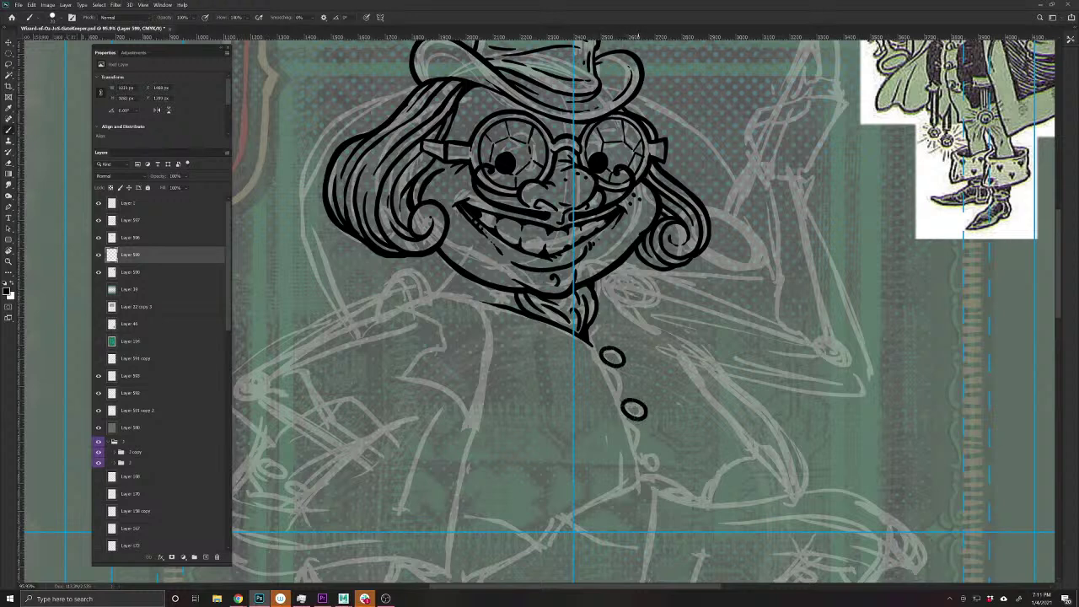
mouse_move(644, 450)
mouse_down()
mouse_move(661, 457)
mouse_move(650, 470)
mouse_move(644, 449)
mouse_up()
mouse_move(588, 341)
mouse_down()
mouse_move(628, 392)
mouse_move(620, 411)
mouse_move(644, 435)
mouse_move(642, 479)
mouse_move(708, 506)
mouse_up()
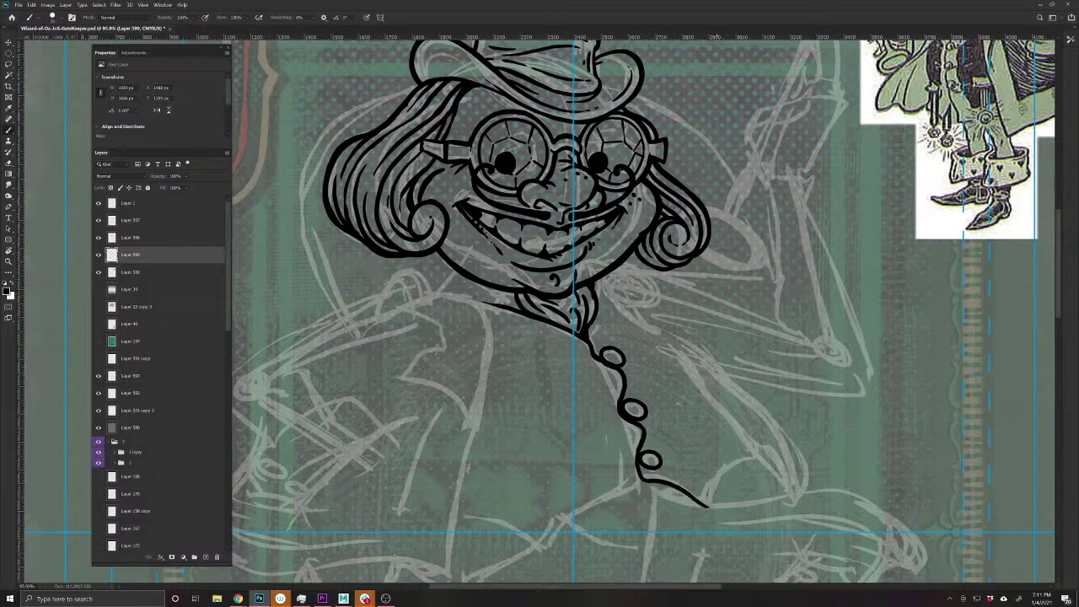
mouse_move(638, 469)
mouse_down()
mouse_move(638, 484)
mouse_move(620, 492)
mouse_up()
- Ink the vest's wavy right front edge from the neck down past the buttons, with short creases radiating from each button
drag(655, 372, 659, 429)
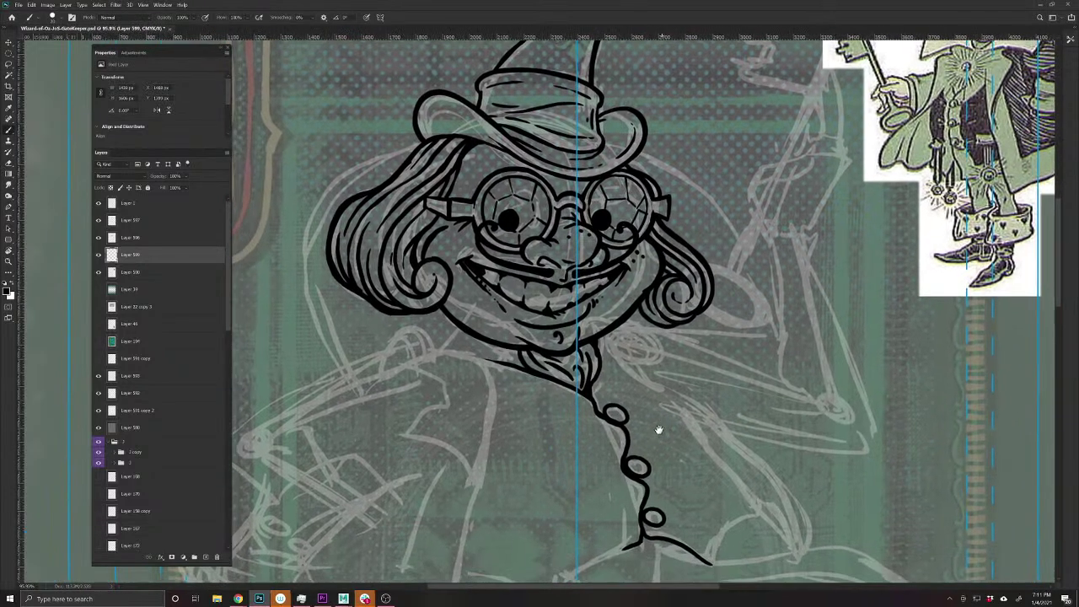
mouse_move(620, 319)
mouse_down()
mouse_move(633, 409)
mouse_move(652, 412)
mouse_move(656, 426)
mouse_move(644, 427)
mouse_move(662, 462)
mouse_move(672, 456)
mouse_move(657, 470)
mouse_move(680, 468)
mouse_move(644, 475)
mouse_move(668, 474)
mouse_move(654, 471)
mouse_move(668, 496)
mouse_up()
mouse_move(665, 493)
mouse_down()
mouse_move(668, 507)
mouse_move(702, 506)
mouse_up()
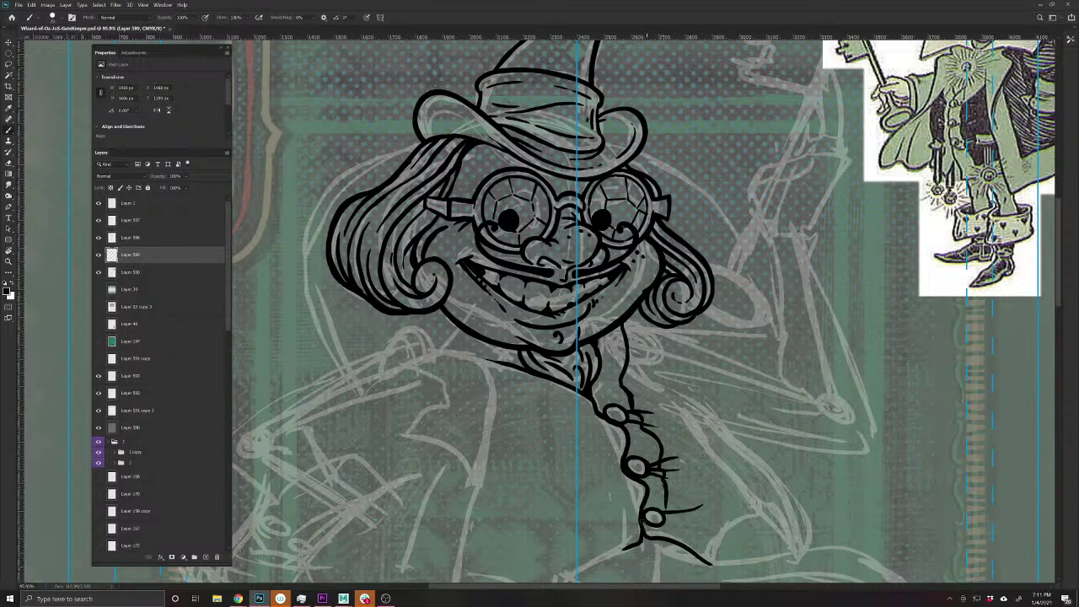
drag(633, 549, 598, 467)
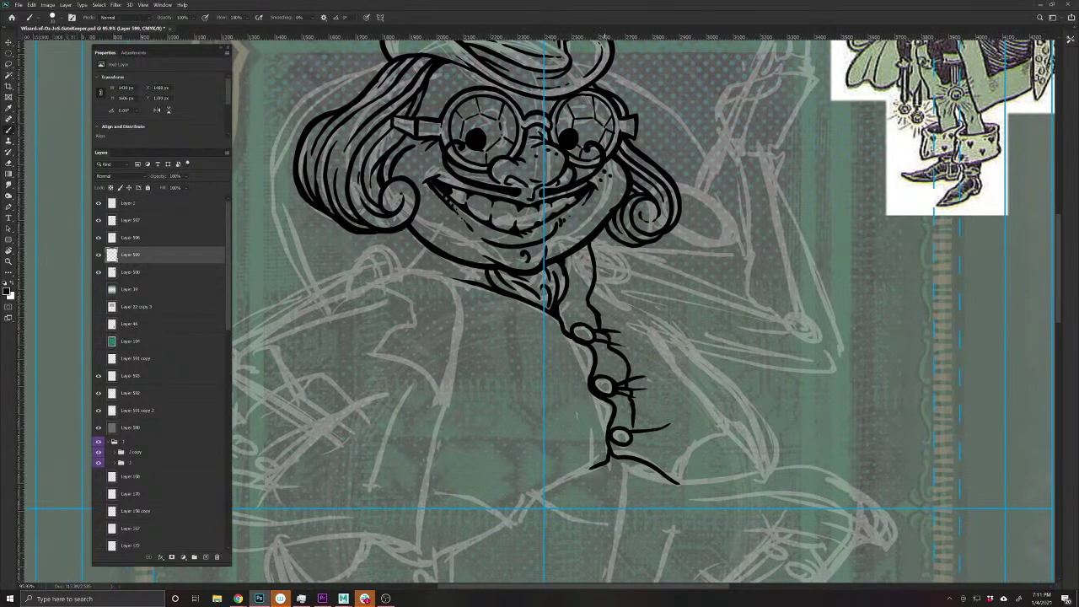
drag(631, 434, 647, 436)
drag(636, 436, 663, 451)
drag(594, 460, 625, 498)
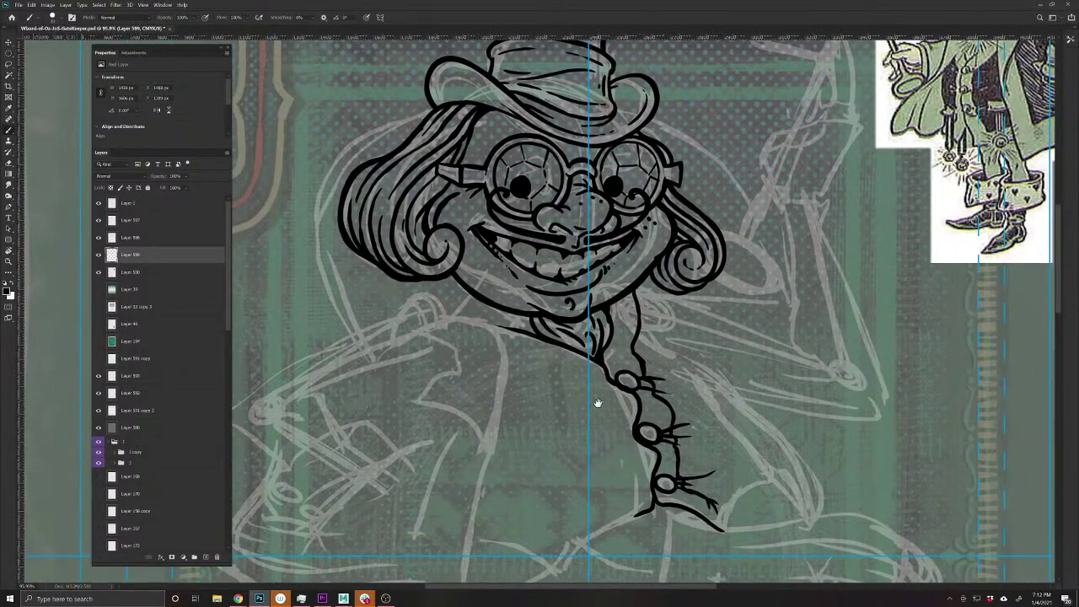
- Ink a second column of three small round buttons left of the first, joined by straps and a wavy edge
drag(597, 401, 616, 458)
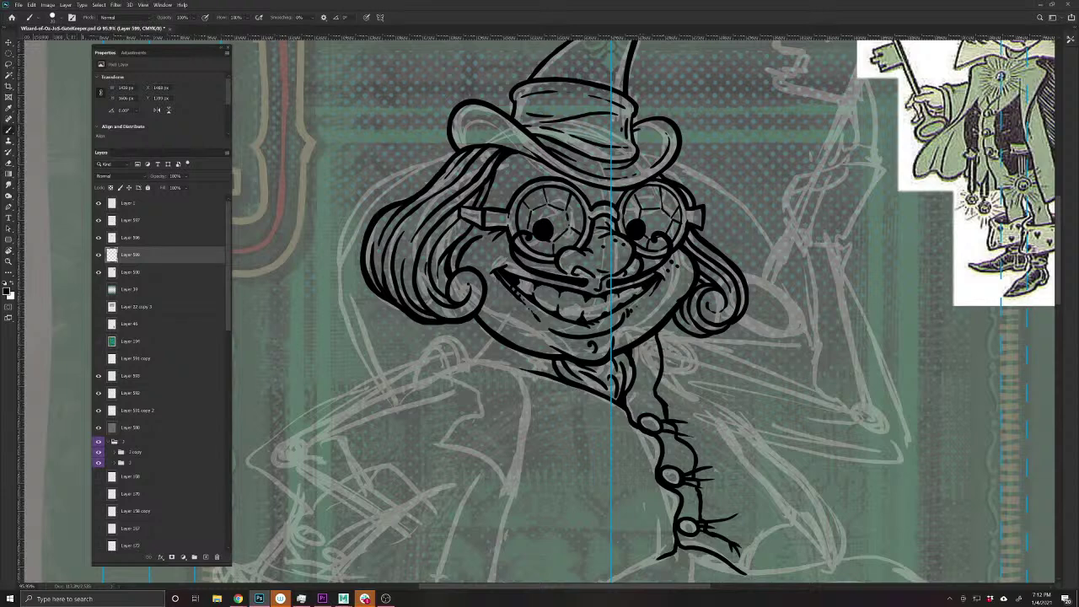
mouse_move(631, 424)
mouse_down()
mouse_move(611, 423)
mouse_move(608, 434)
mouse_move(621, 424)
mouse_move(647, 439)
mouse_move(650, 474)
mouse_move(626, 481)
mouse_move(660, 483)
mouse_move(597, 420)
mouse_up()
mouse_move(662, 412)
mouse_down()
mouse_move(639, 427)
mouse_move(632, 415)
mouse_up()
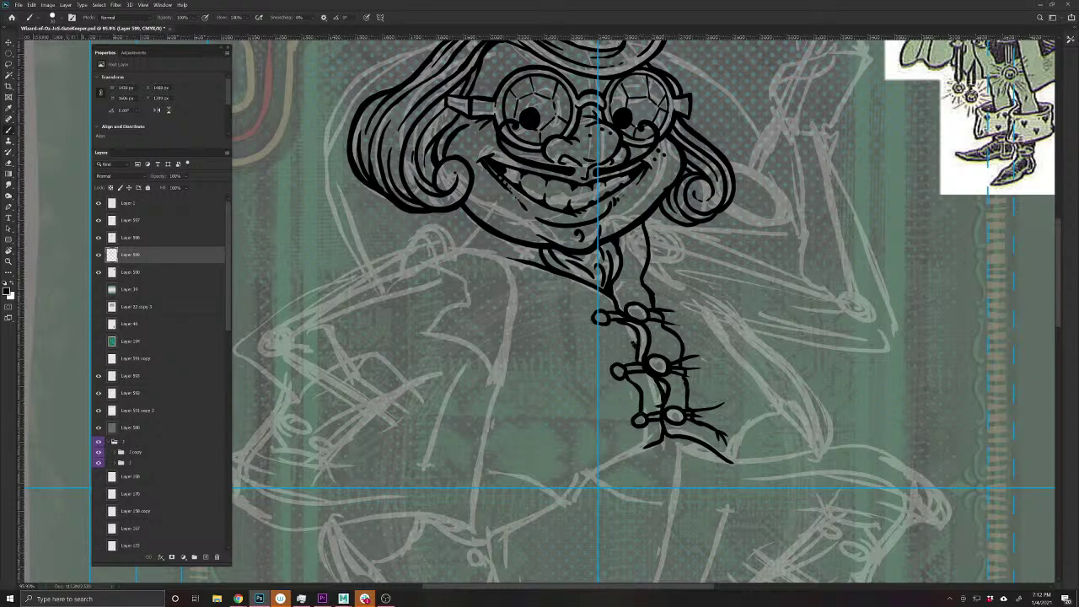
drag(614, 305, 619, 312)
- Ink the vest's neckline from the top small button up to the left shoulder, parallel to the collar line
mouse_move(613, 364)
mouse_down()
mouse_move(603, 325)
mouse_move(583, 303)
mouse_move(539, 291)
mouse_up()
drag(361, 308, 427, 401)
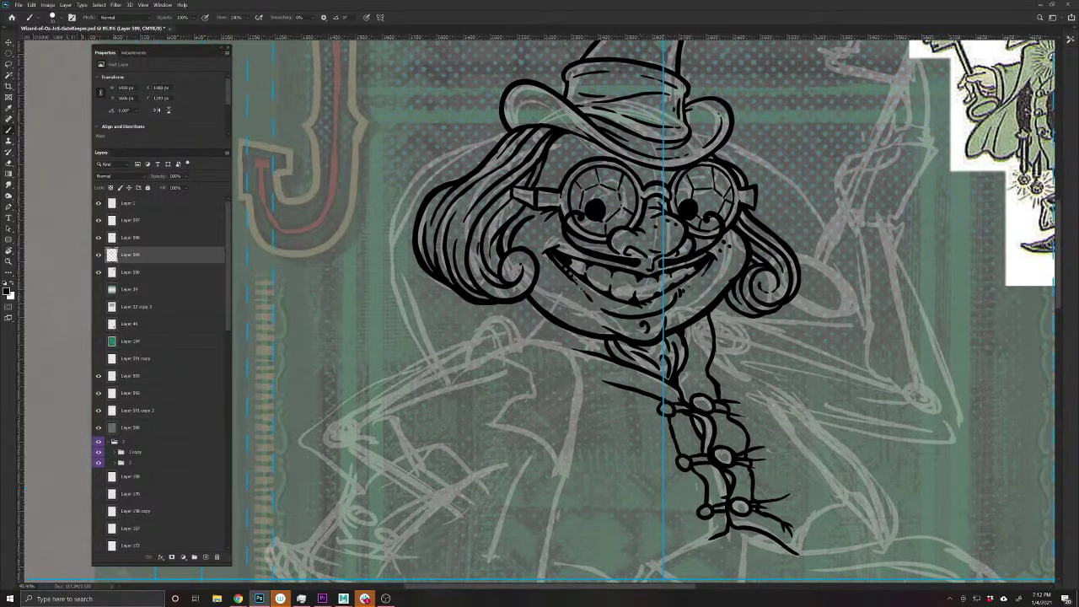
drag(621, 384, 572, 366)
drag(562, 499, 539, 379)
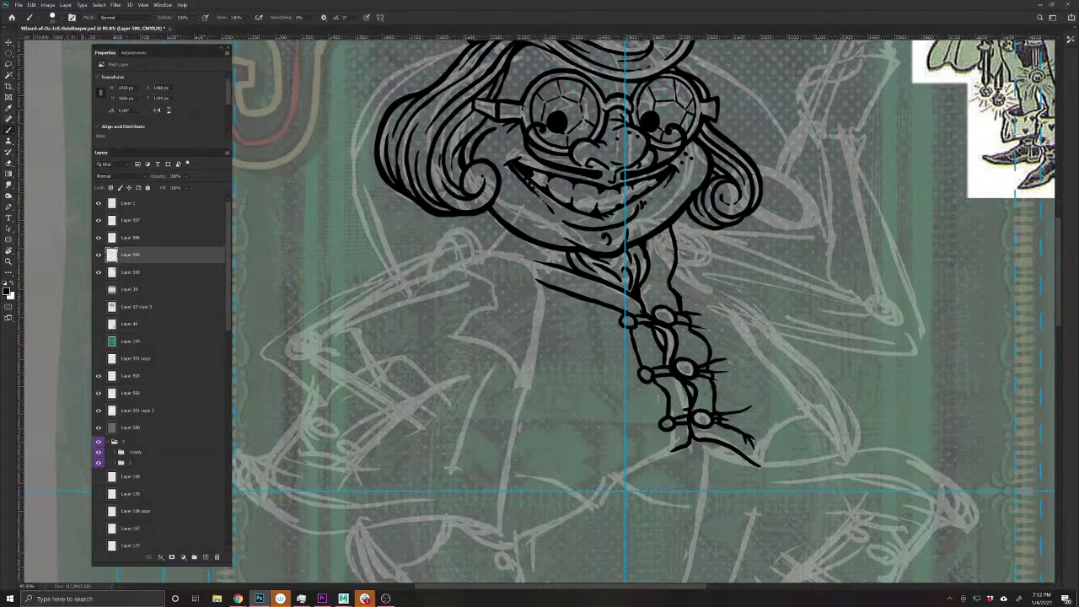
- Ink rounded tabs around the upper two small buttons and draw the vest's pointed left hem
mouse_move(615, 311)
mouse_down()
mouse_move(609, 330)
mouse_move(628, 339)
mouse_move(631, 381)
mouse_move(657, 388)
mouse_up()
drag(650, 367, 667, 363)
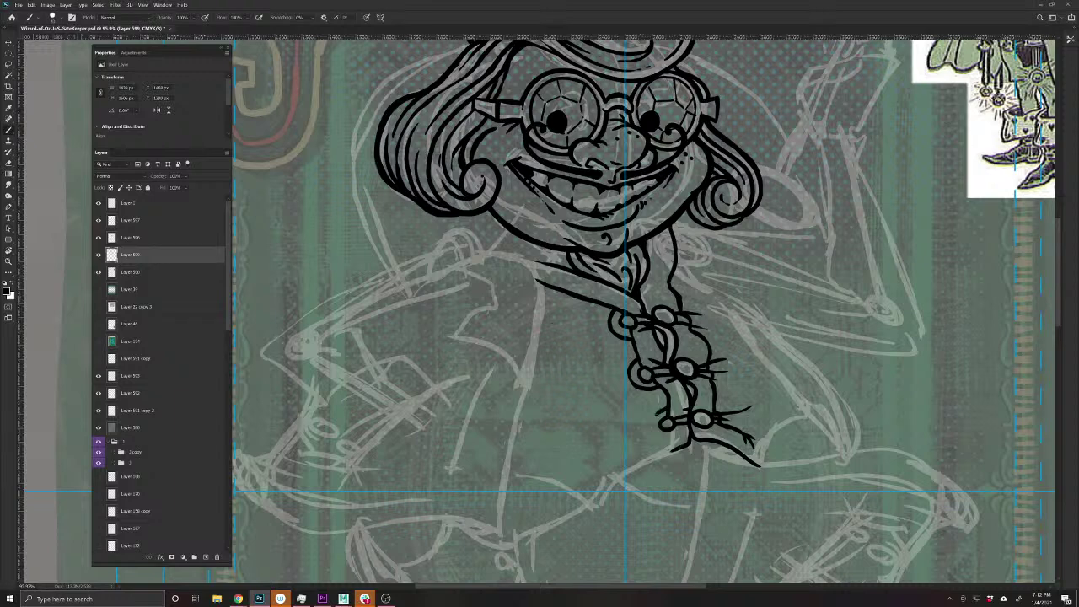
mouse_move(682, 447)
mouse_down()
mouse_move(589, 506)
mouse_move(510, 471)
mouse_up()
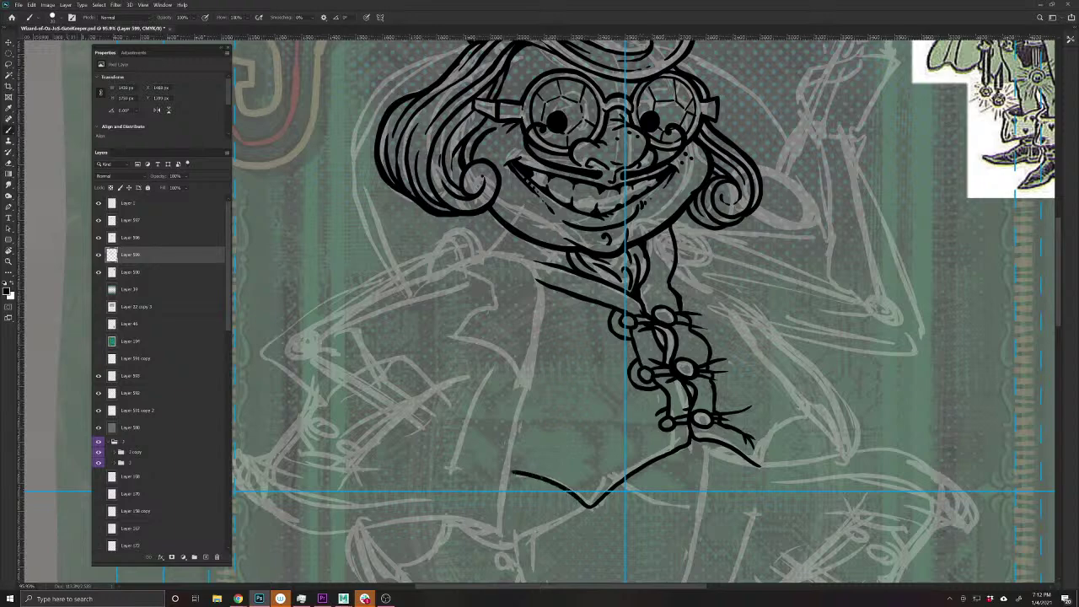
- Examine the costume details on the reference illustration of the Guardian, including the vest, hanging ornaments and coat
drag(818, 367, 478, 602)
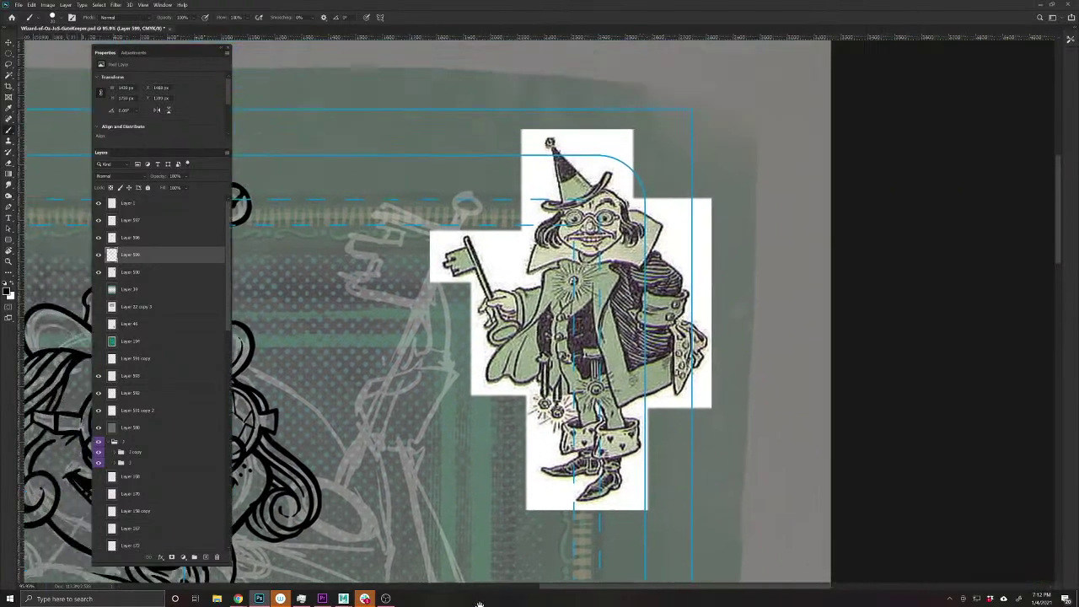
drag(497, 519, 733, 400)
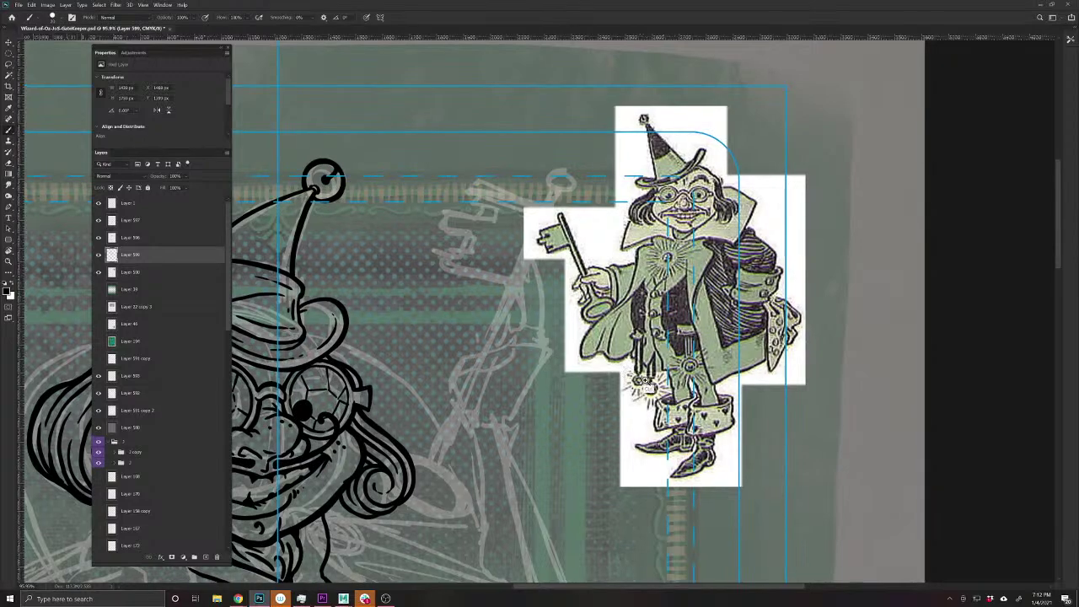
drag(666, 381, 698, 392)
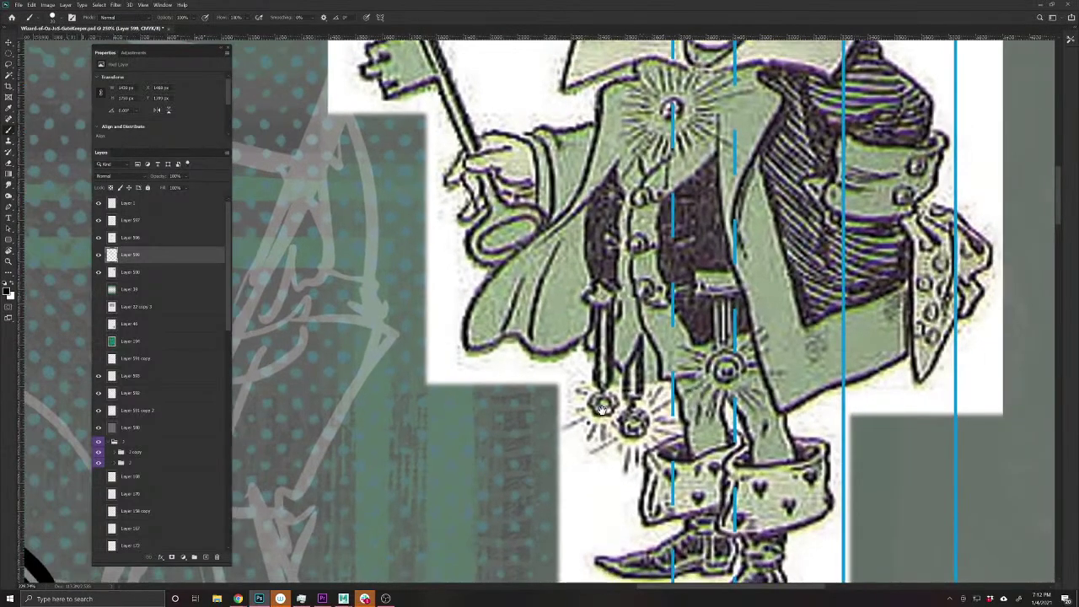
drag(630, 537, 605, 524)
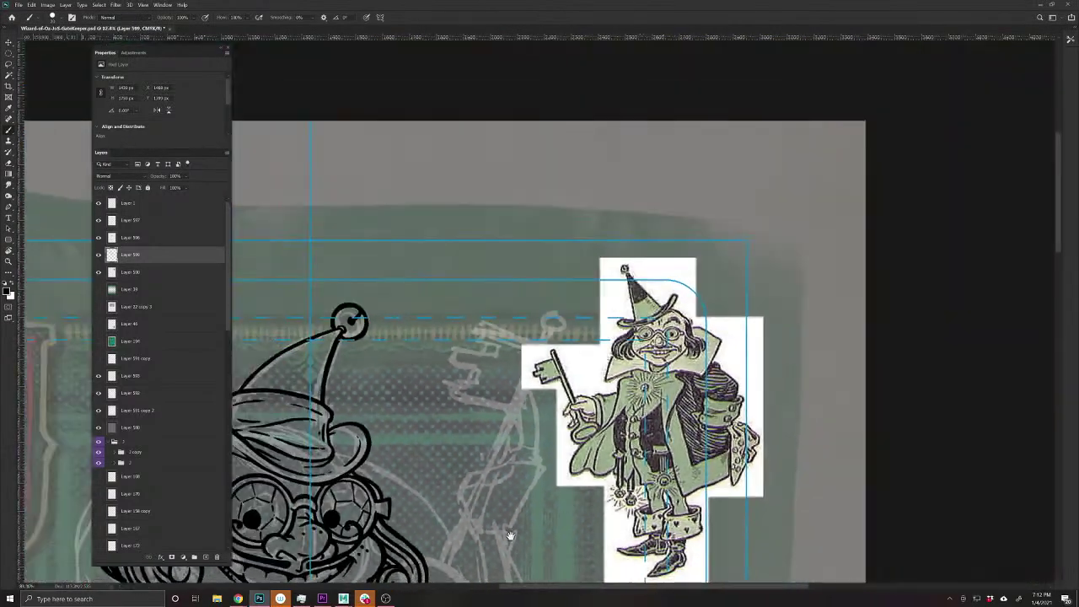
drag(510, 536, 509, 474)
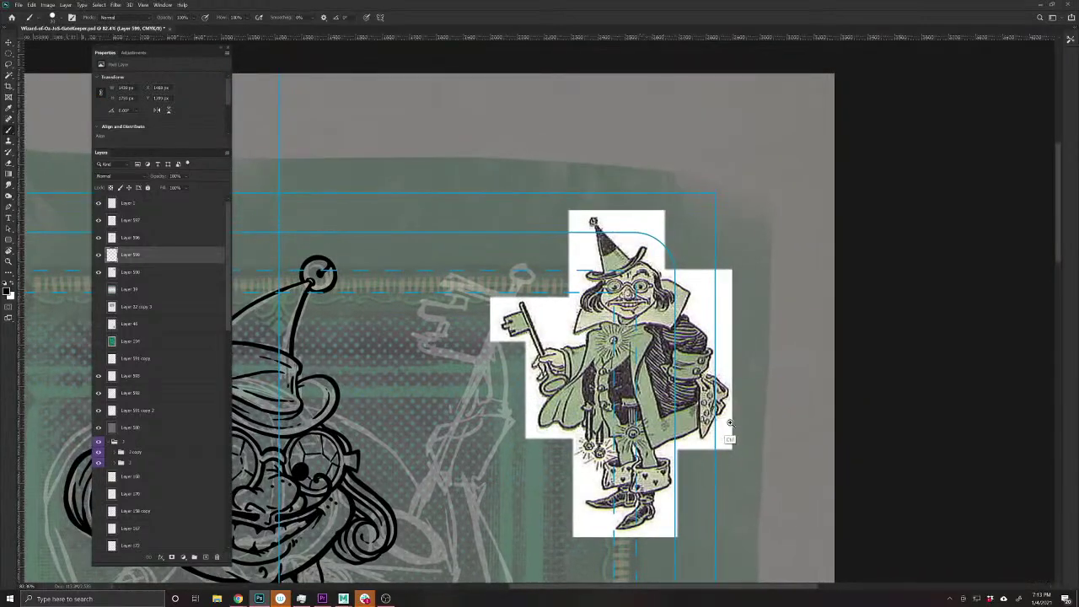
drag(708, 402, 746, 442)
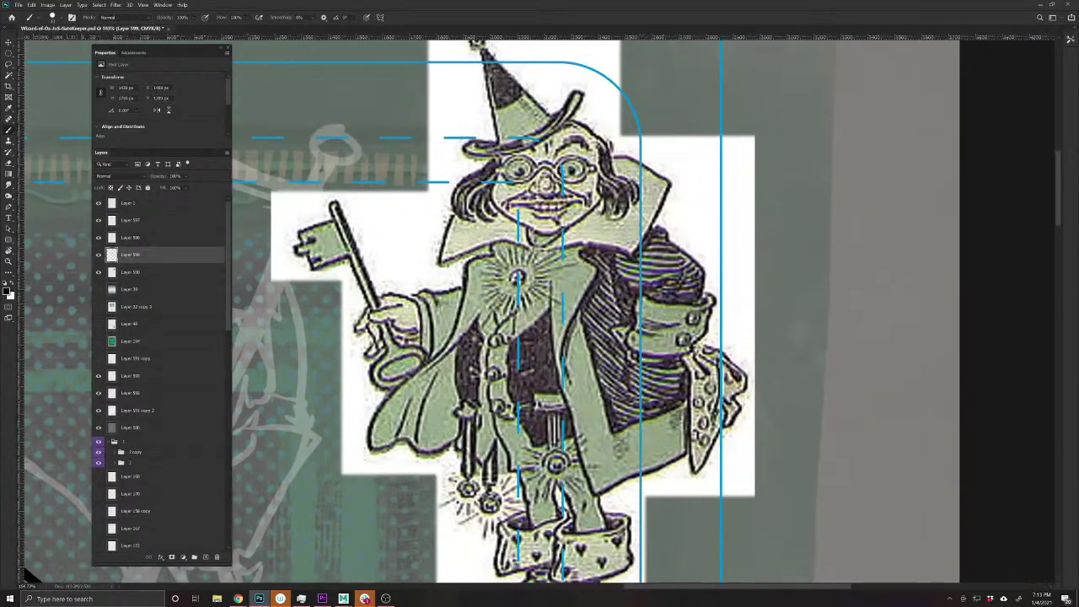
- Try outlining the triangular shape behind the reference Guardian's coat with thick black strokes
mouse_move(691, 344)
mouse_down()
mouse_move(697, 473)
mouse_move(693, 340)
mouse_move(693, 367)
mouse_up()
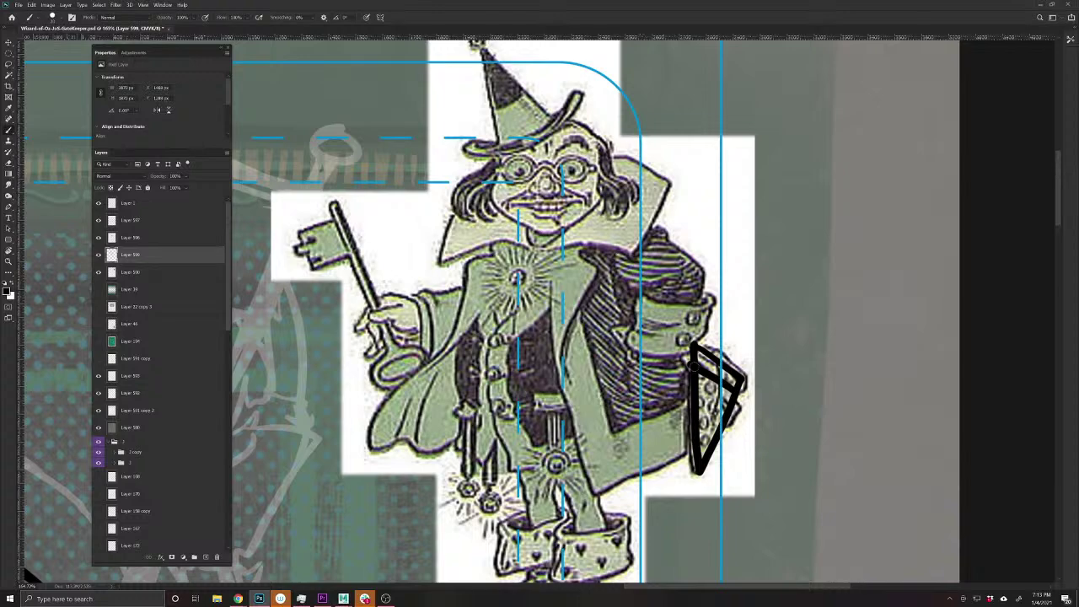
key(ctrl+z)
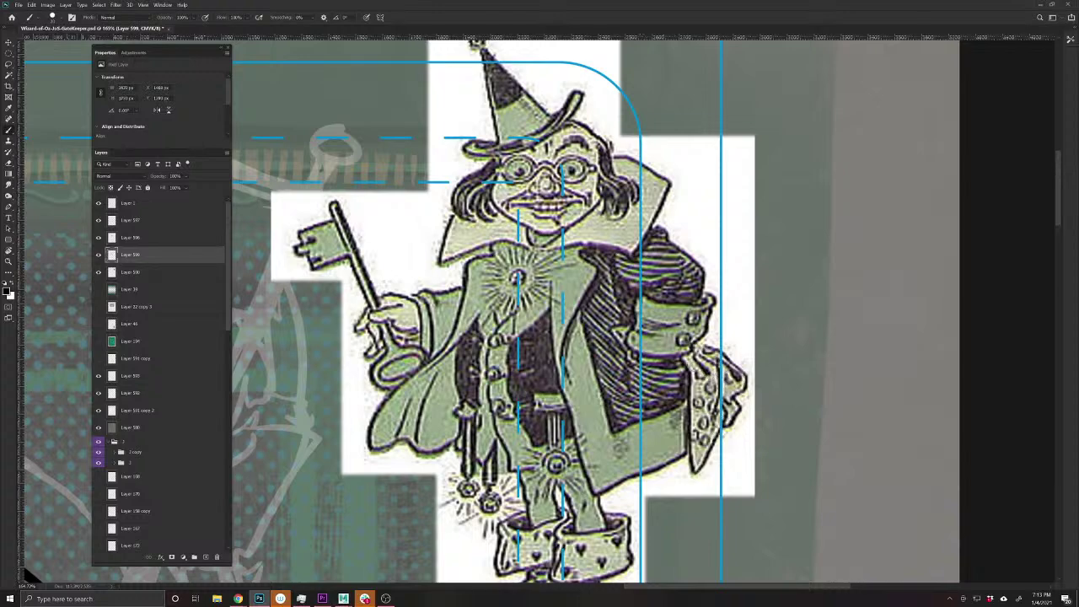
- Ink the vest's right side with a broken contour across the chest and a scalloped, pointed hem
drag(407, 553, 557, 440)
drag(511, 535, 911, 219)
drag(596, 441, 509, 474)
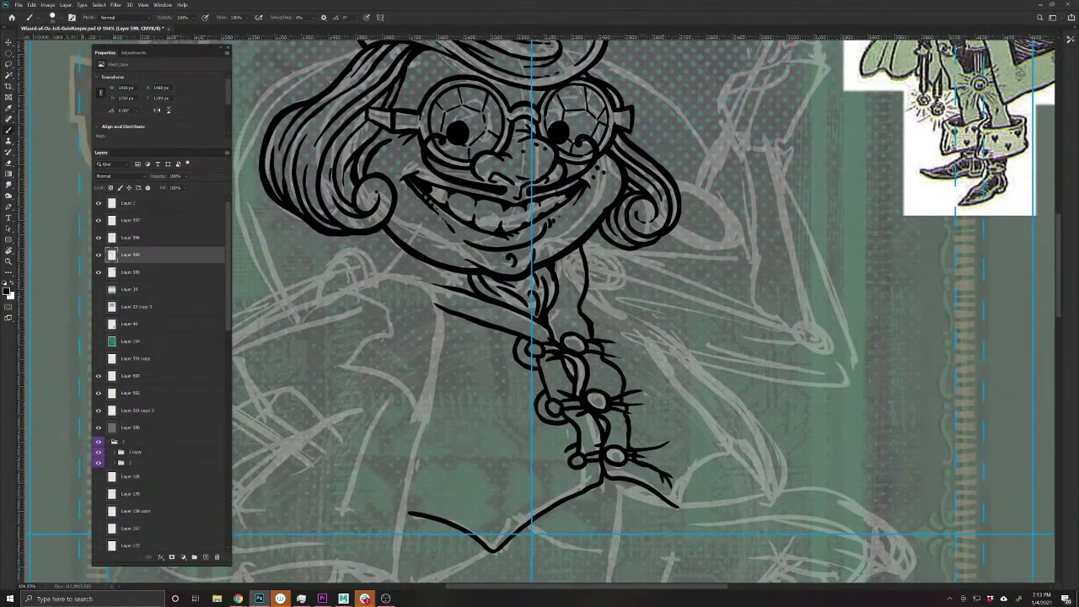
drag(639, 359, 701, 390)
mouse_move(705, 399)
mouse_down()
mouse_move(738, 448)
mouse_move(690, 464)
mouse_move(677, 506)
mouse_up()
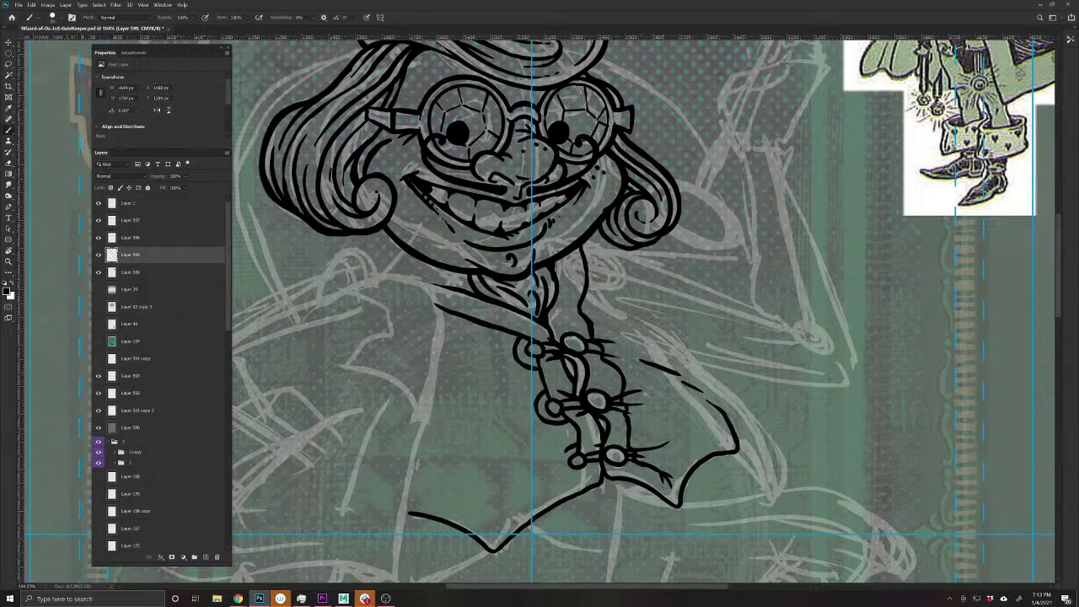
mouse_move(655, 473)
mouse_down()
mouse_move(679, 448)
mouse_move(671, 455)
mouse_move(721, 432)
mouse_up()
- Ink an inner line forming a band along the vest's left hem and add crease strokes across the left chest
drag(467, 540, 592, 471)
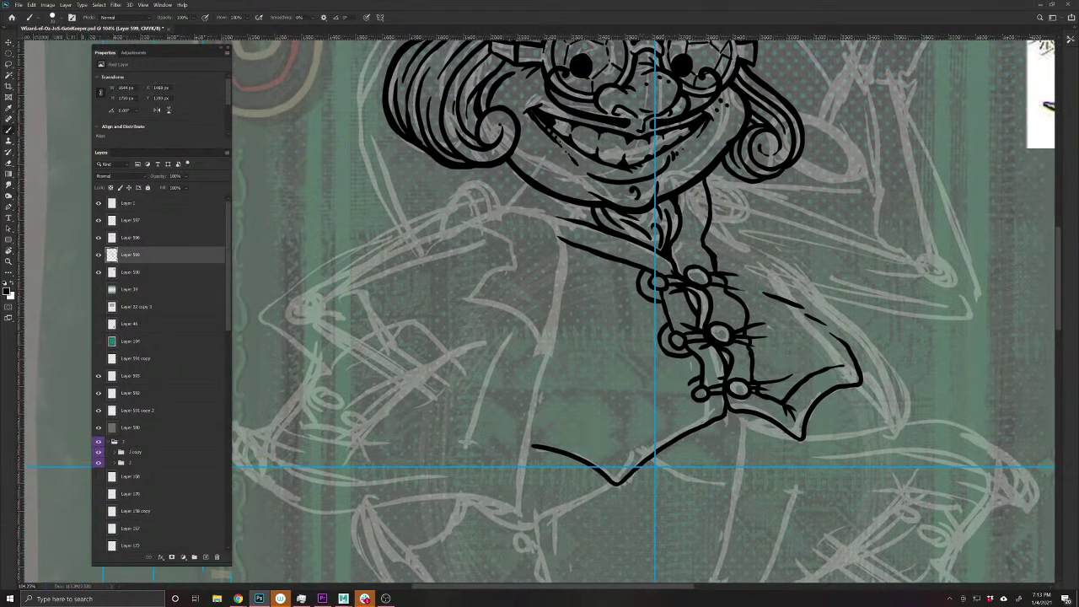
mouse_move(693, 400)
mouse_down()
mouse_move(615, 445)
mouse_move(620, 464)
mouse_move(604, 443)
mouse_move(537, 423)
mouse_up()
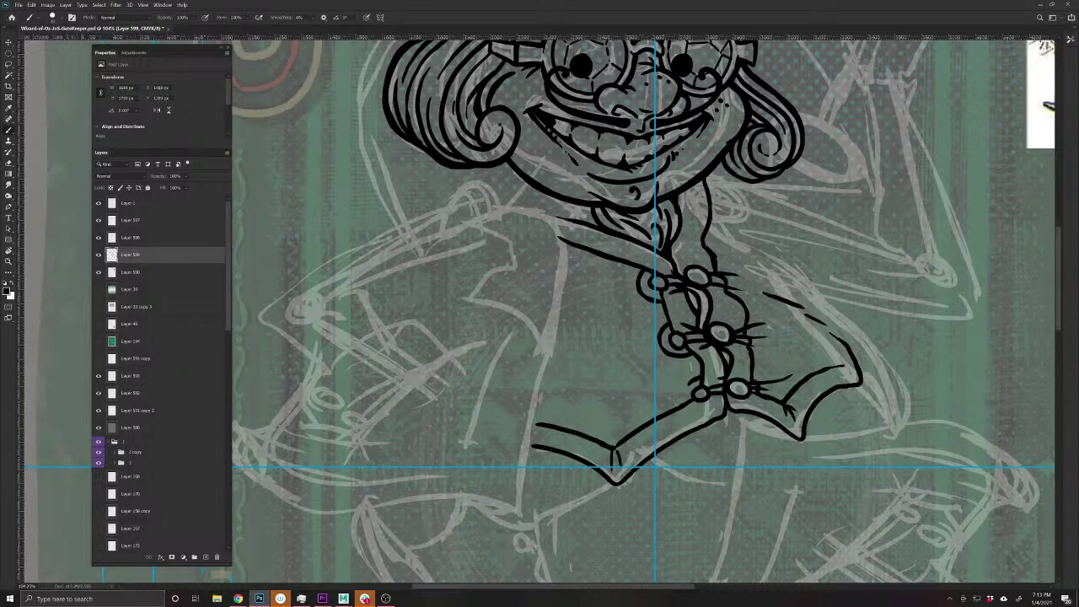
drag(638, 287, 550, 344)
mouse_move(600, 299)
mouse_down()
mouse_move(555, 331)
mouse_move(542, 369)
mouse_up()
drag(591, 271, 561, 286)
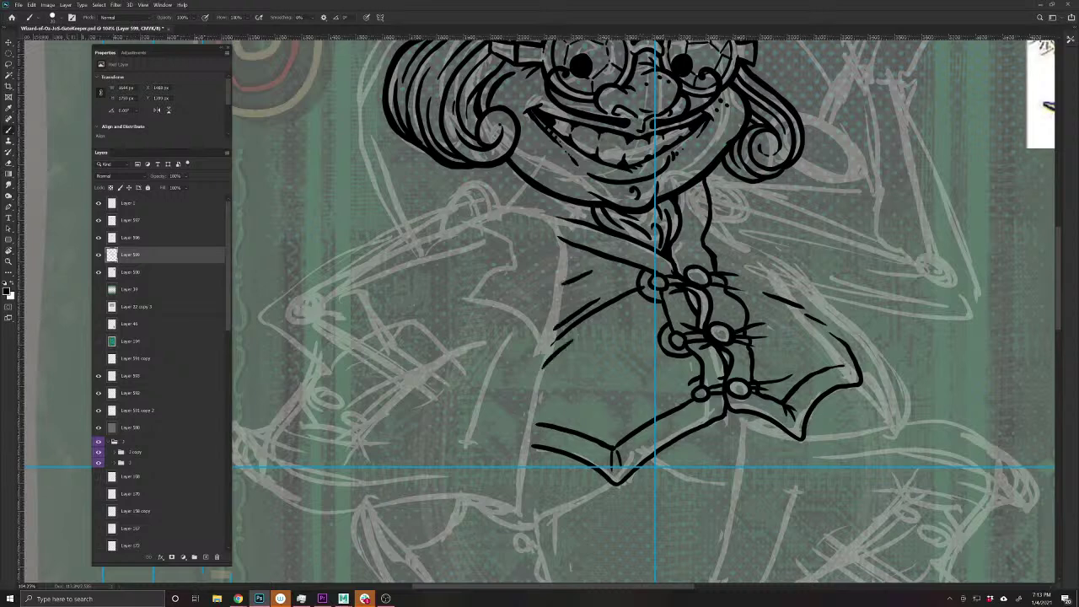
- Add crease strokes along the vest's upper right contour and save the document
drag(746, 417, 512, 487)
drag(514, 348, 604, 394)
drag(525, 342, 592, 384)
drag(458, 499, 650, 439)
scroll(650, 439, down, 1)
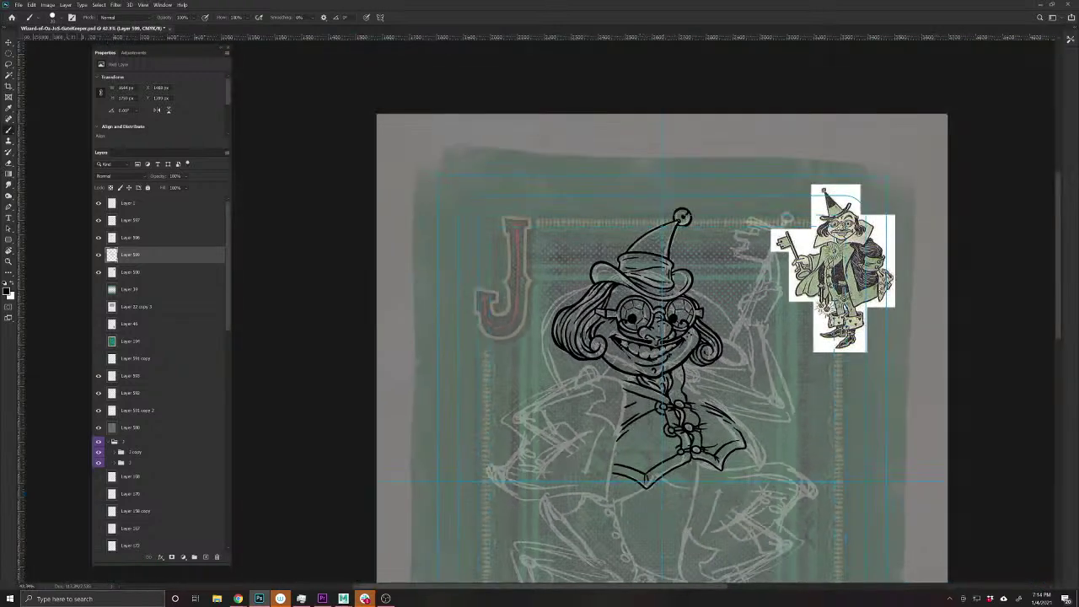
key(ctrl+s)
scroll(612, 399, up, 3)
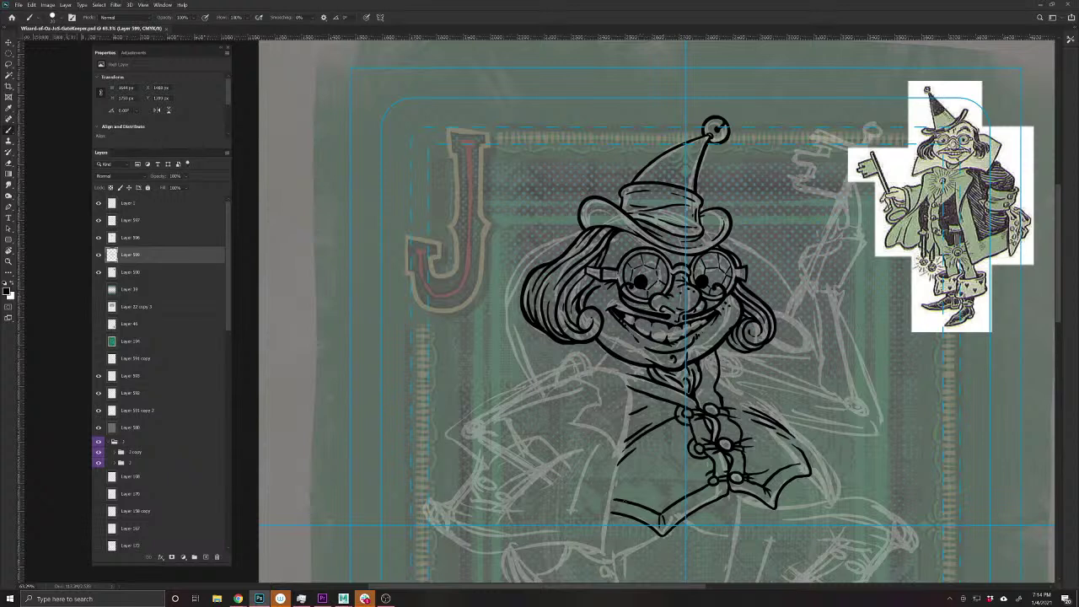
- Ink the left wing of the character's pointed collar from hat brim to chin, adding an inner line along its lower edges
drag(653, 479, 537, 439)
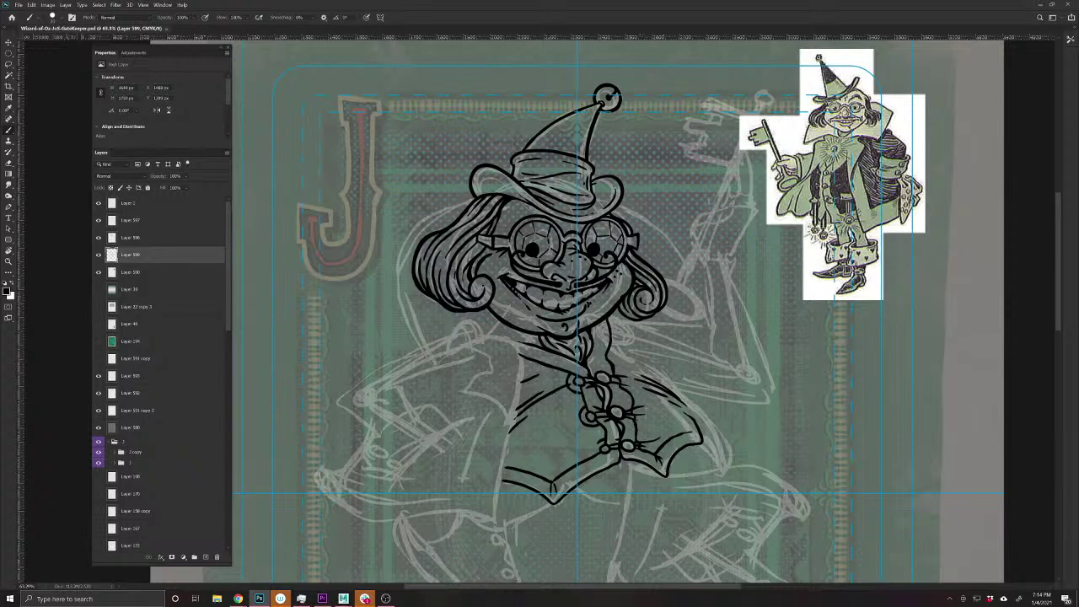
drag(516, 412, 593, 484)
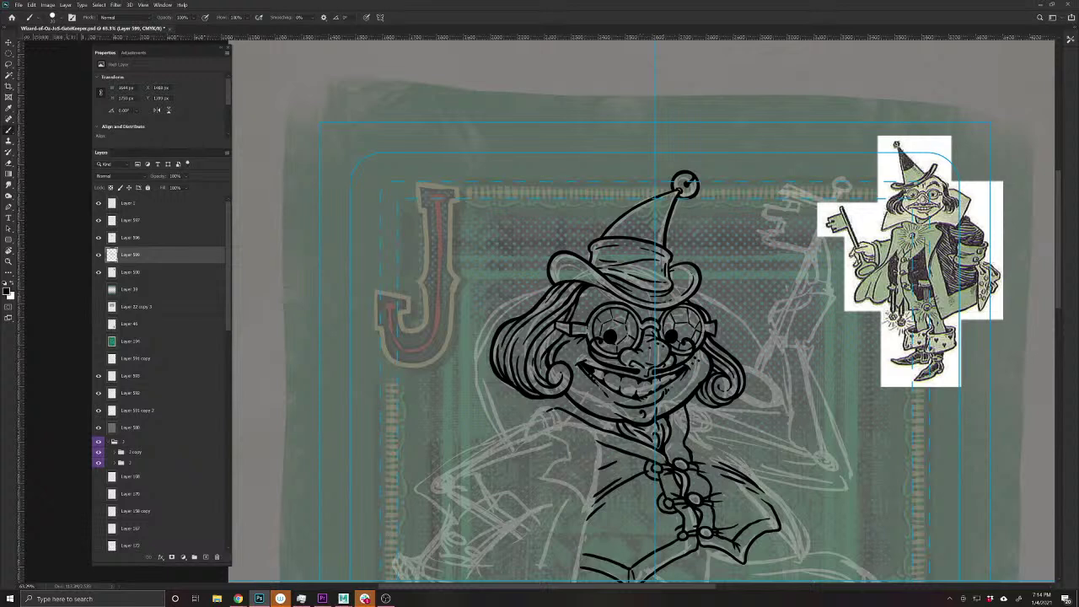
mouse_move(560, 404)
mouse_down()
mouse_move(522, 430)
mouse_move(554, 410)
mouse_up()
key(e)
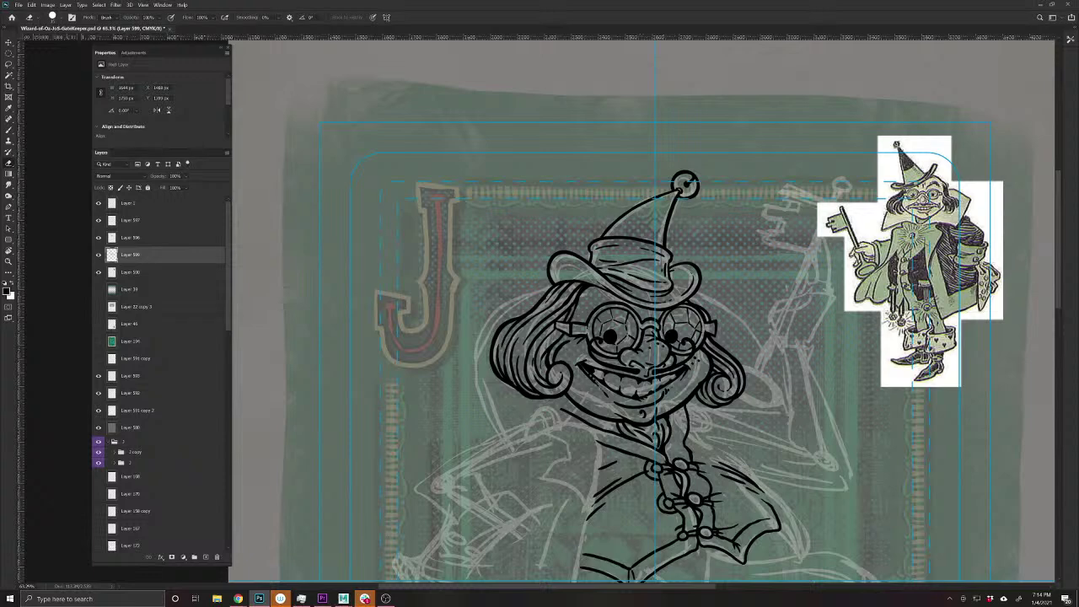
key(b)
scroll(563, 439, up, 4)
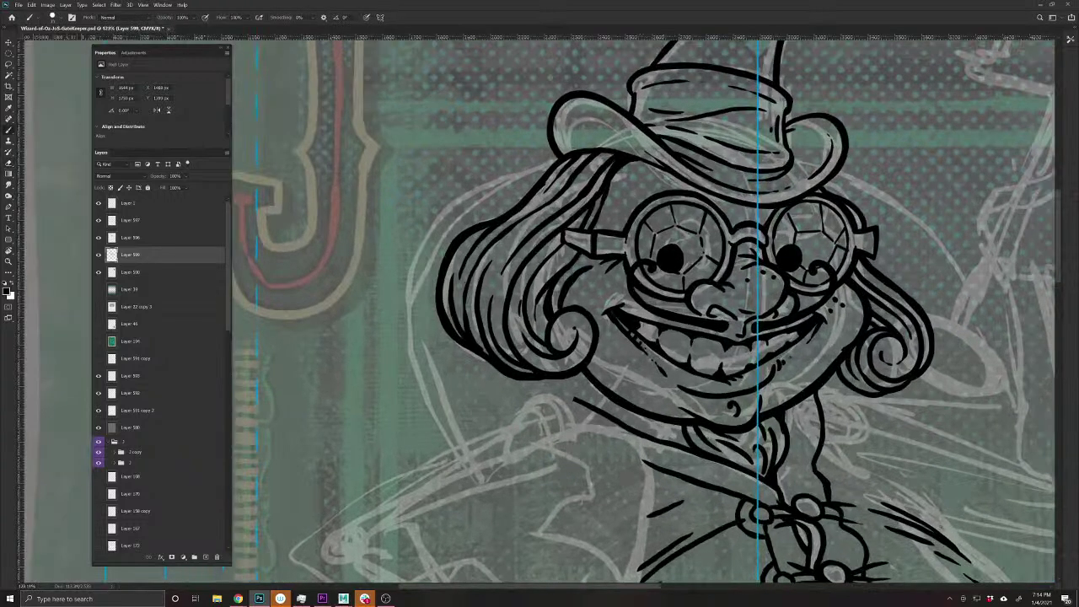
mouse_move(580, 394)
mouse_down()
mouse_move(542, 398)
mouse_move(455, 472)
mouse_move(412, 373)
mouse_move(419, 247)
mouse_move(549, 142)
mouse_up()
mouse_move(423, 239)
mouse_down()
mouse_move(410, 348)
mouse_move(442, 430)
mouse_up()
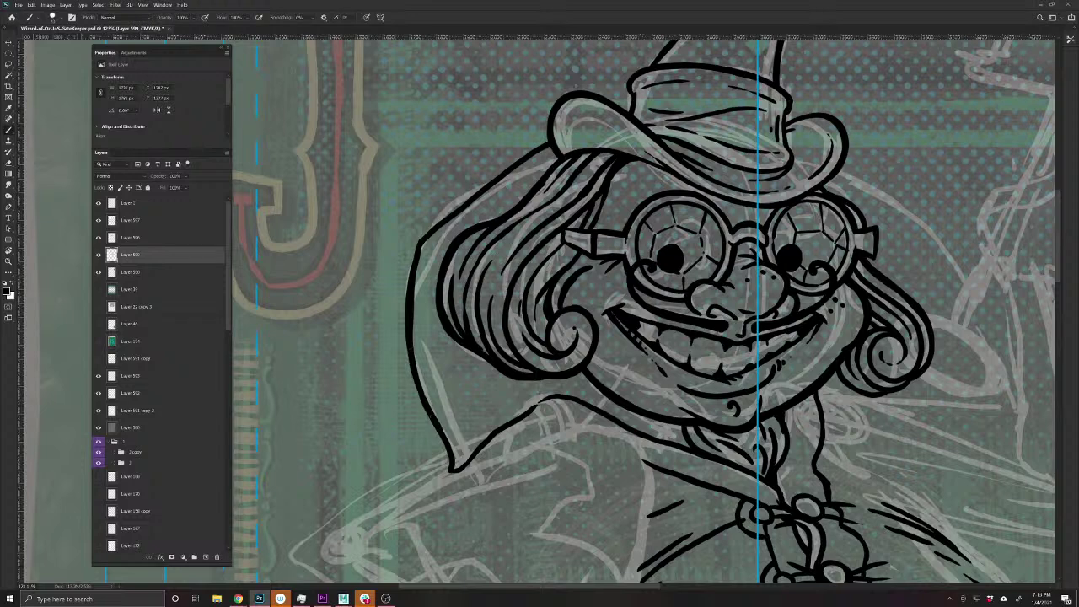
mouse_move(531, 391)
mouse_down()
mouse_move(585, 391)
mouse_move(698, 452)
mouse_up()
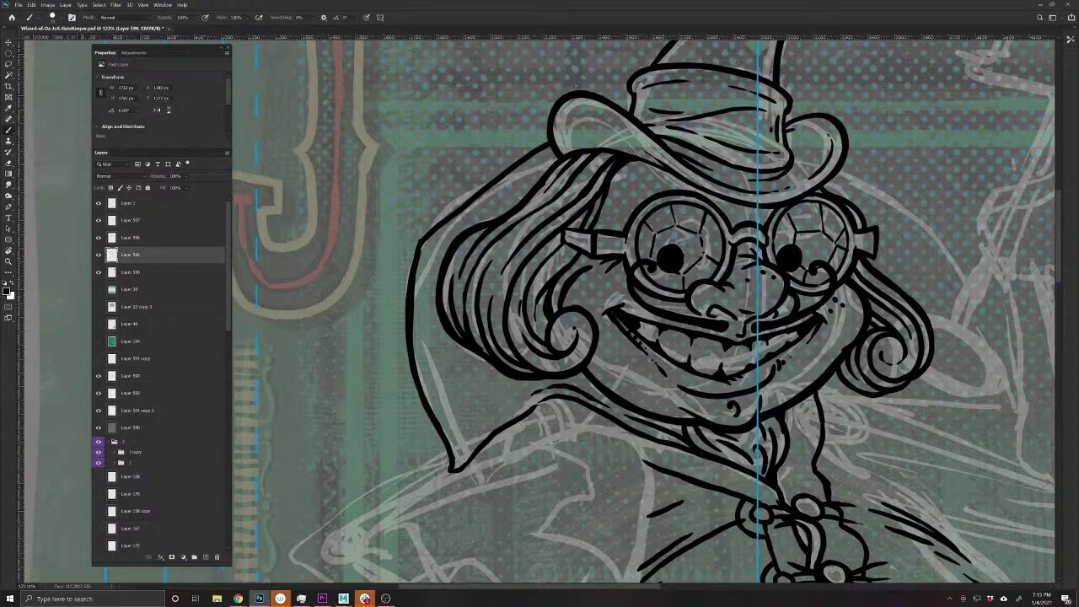
mouse_move(495, 416)
mouse_down()
mouse_move(463, 452)
mouse_move(447, 420)
mouse_up()
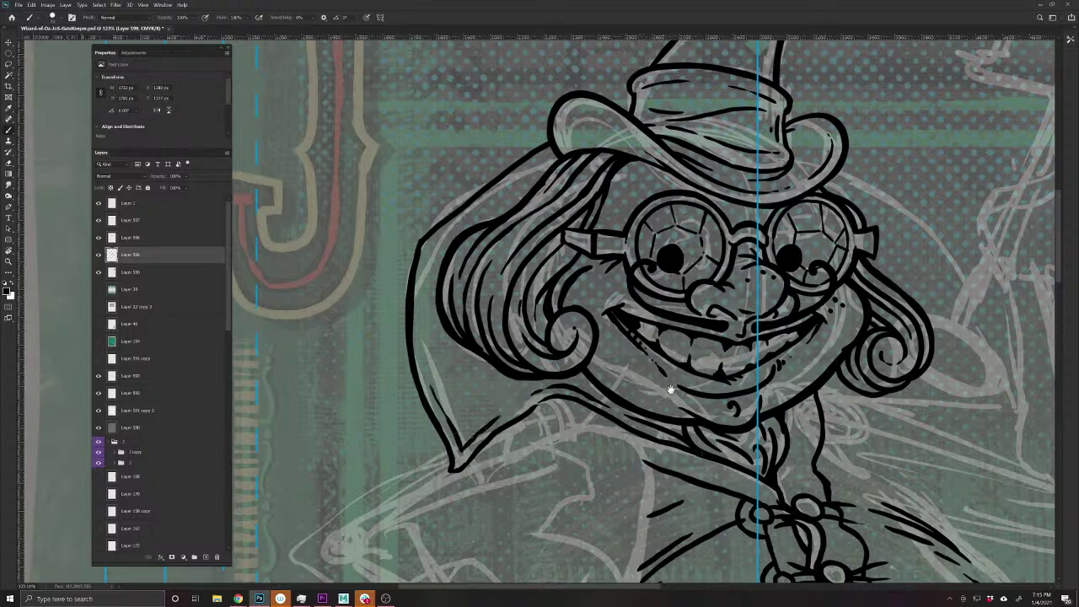
- Ink the outline of the collar's right wing from the hat brim to its pointed tip and back to the neck
mouse_move(671, 390)
mouse_down()
mouse_move(438, 488)
mouse_move(411, 374)
mouse_up()
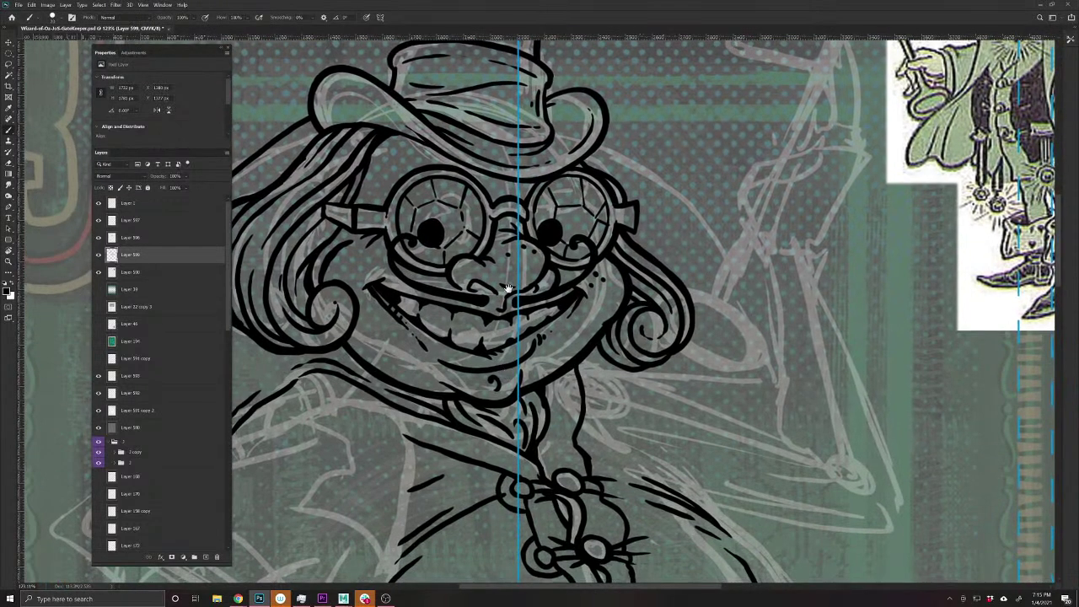
mouse_move(594, 146)
mouse_down()
mouse_move(700, 221)
mouse_move(748, 303)
mouse_move(773, 396)
mouse_move(641, 376)
mouse_up()
drag(414, 474, 543, 488)
mouse_move(784, 389)
mouse_down()
mouse_move(745, 395)
mouse_move(680, 437)
mouse_move(712, 413)
mouse_move(705, 386)
mouse_up()
key(e)
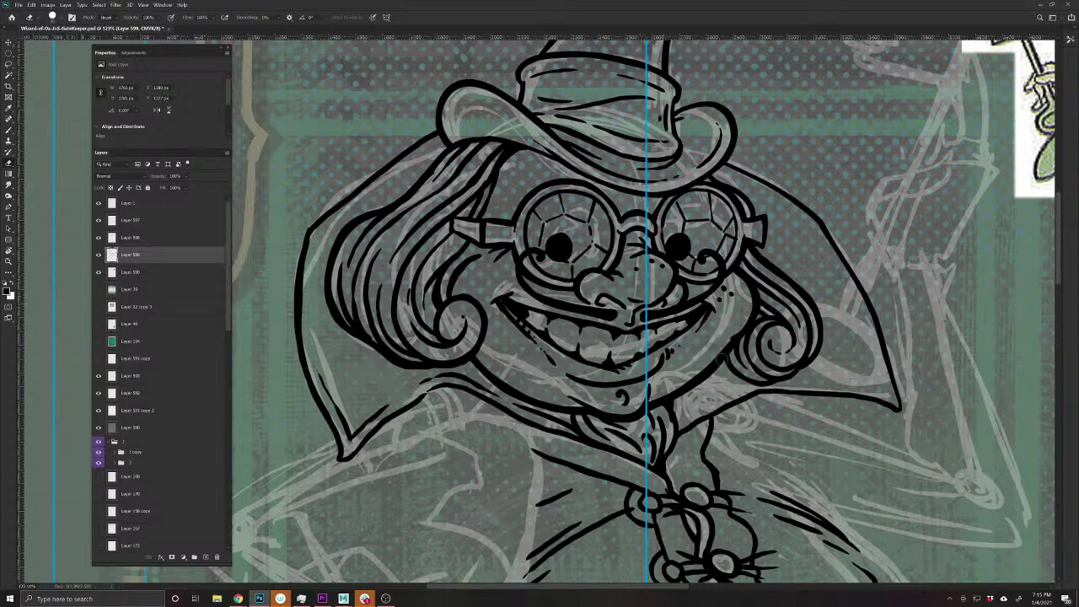
key(b)
- Add an inner line along the right collar wing's edges and thicken its outer contour
drag(681, 434, 567, 458)
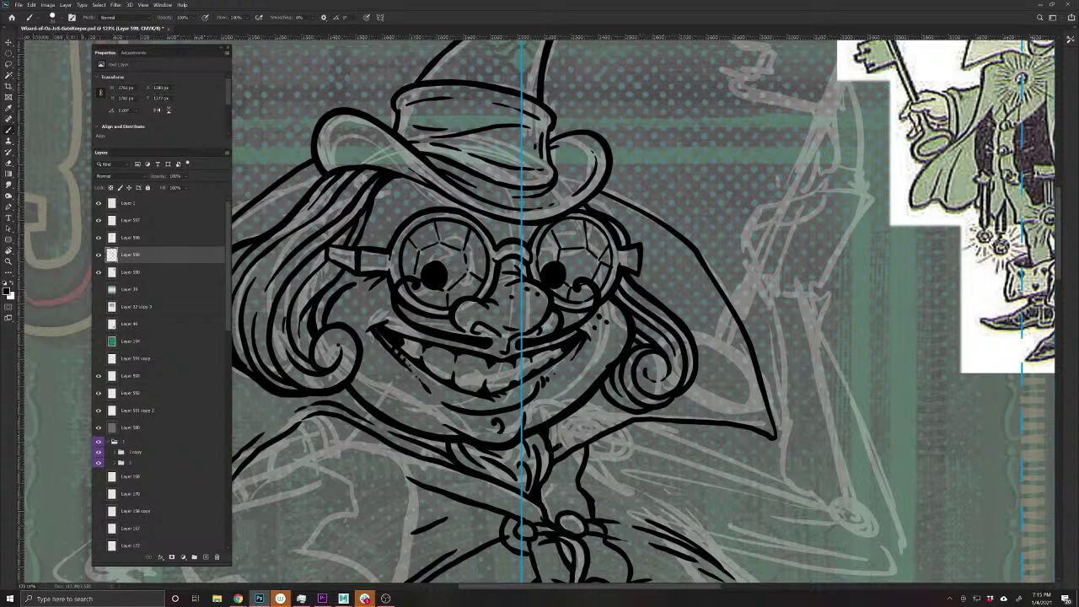
mouse_move(645, 408)
mouse_down()
mouse_move(751, 417)
mouse_move(746, 381)
mouse_up()
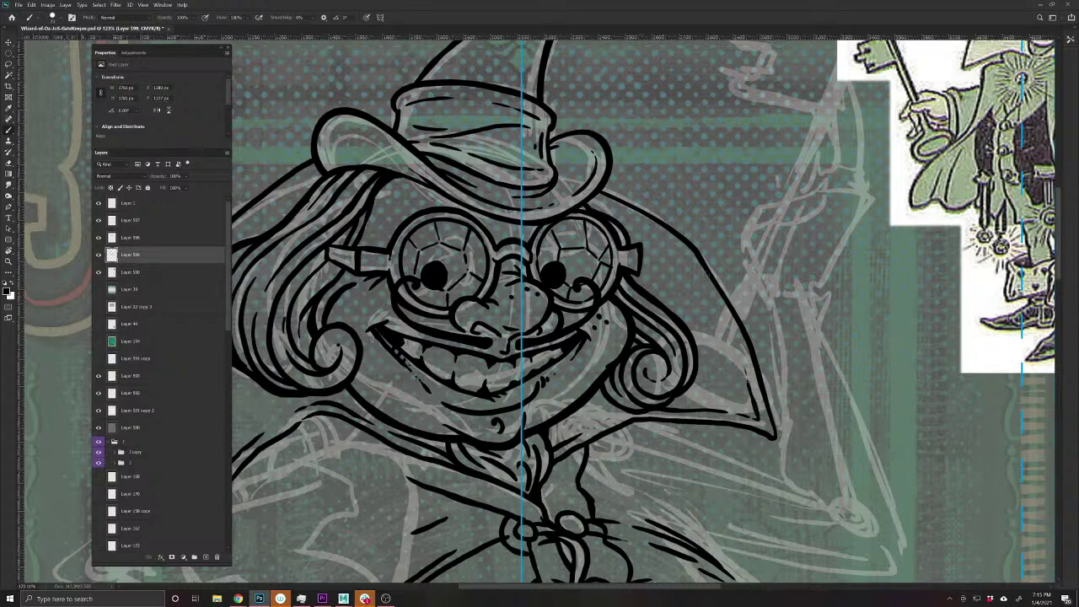
drag(704, 271, 684, 241)
drag(602, 187, 698, 248)
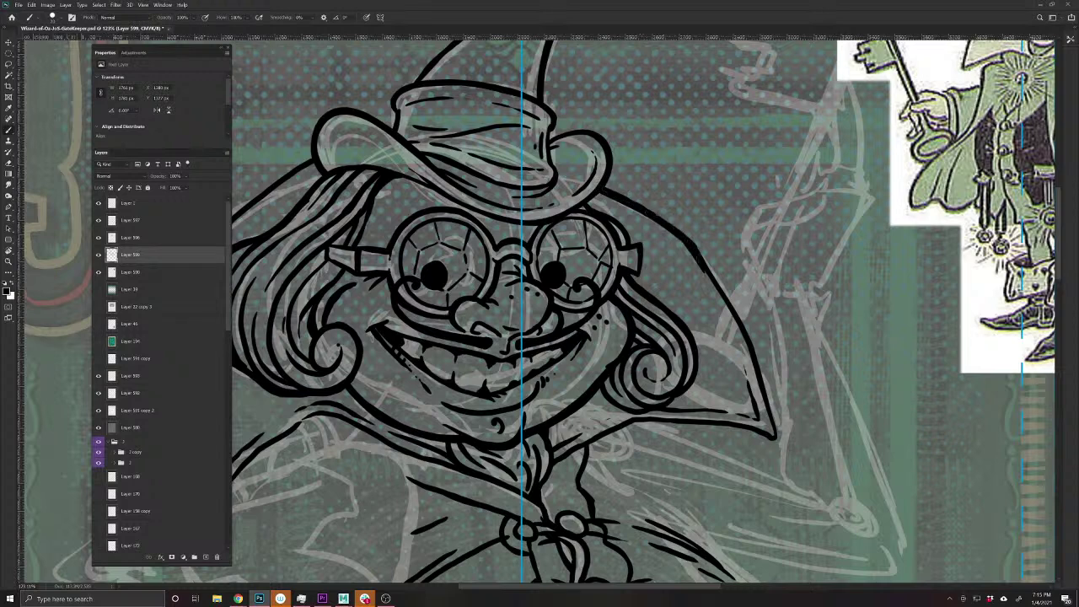
mouse_move(723, 297)
mouse_down()
mouse_move(777, 438)
mouse_move(762, 434)
mouse_up()
drag(692, 422, 634, 421)
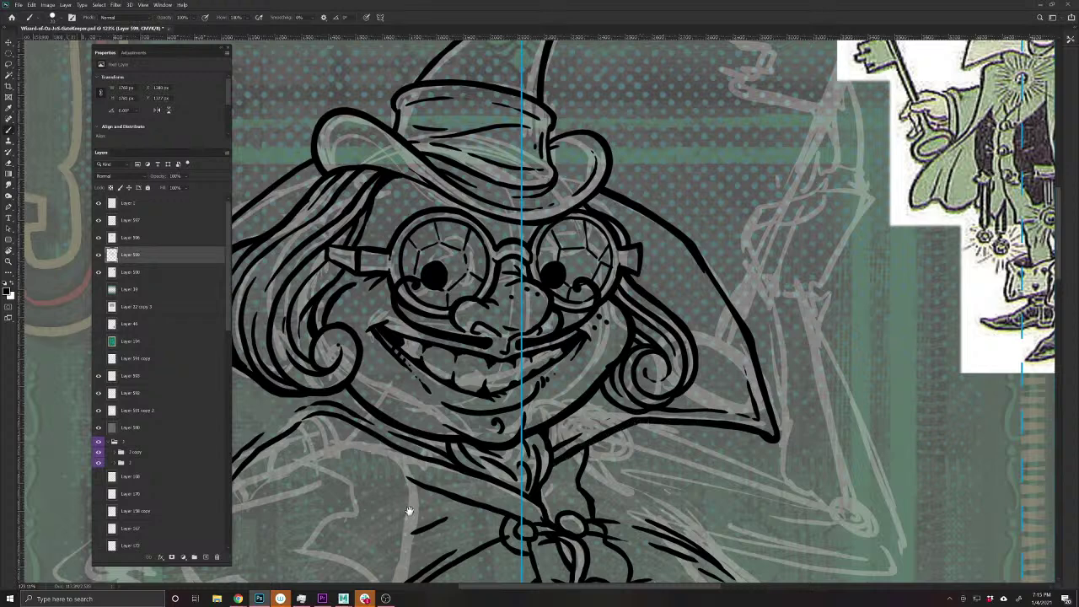
- Thicken the left collar wing's outline from the shoulder fold around to the hat brim, and save the document
drag(409, 511, 643, 481)
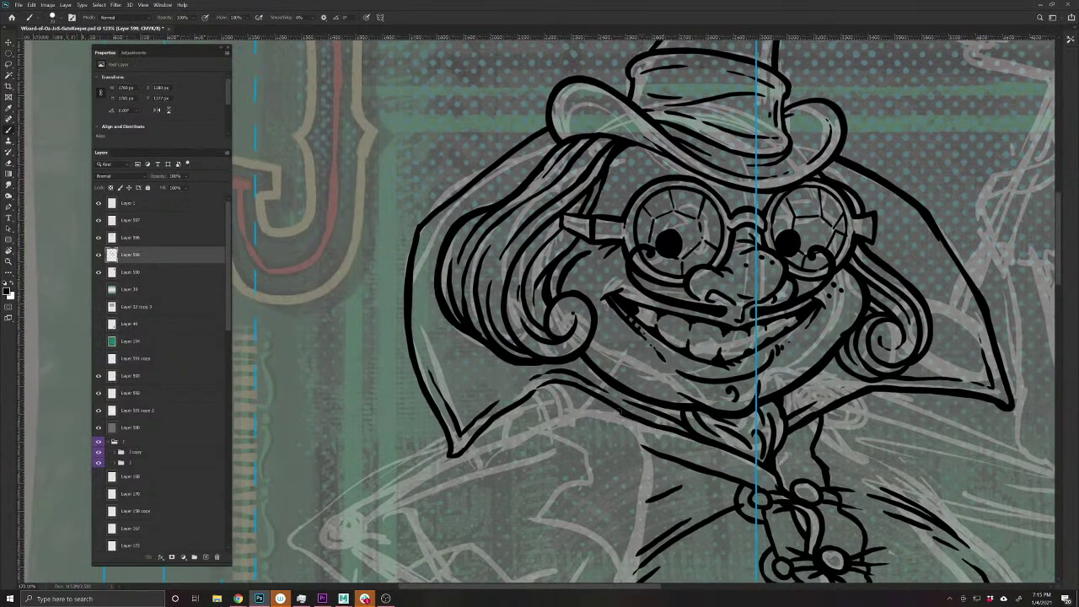
mouse_move(620, 409)
mouse_down()
mouse_move(548, 386)
mouse_move(526, 400)
mouse_up()
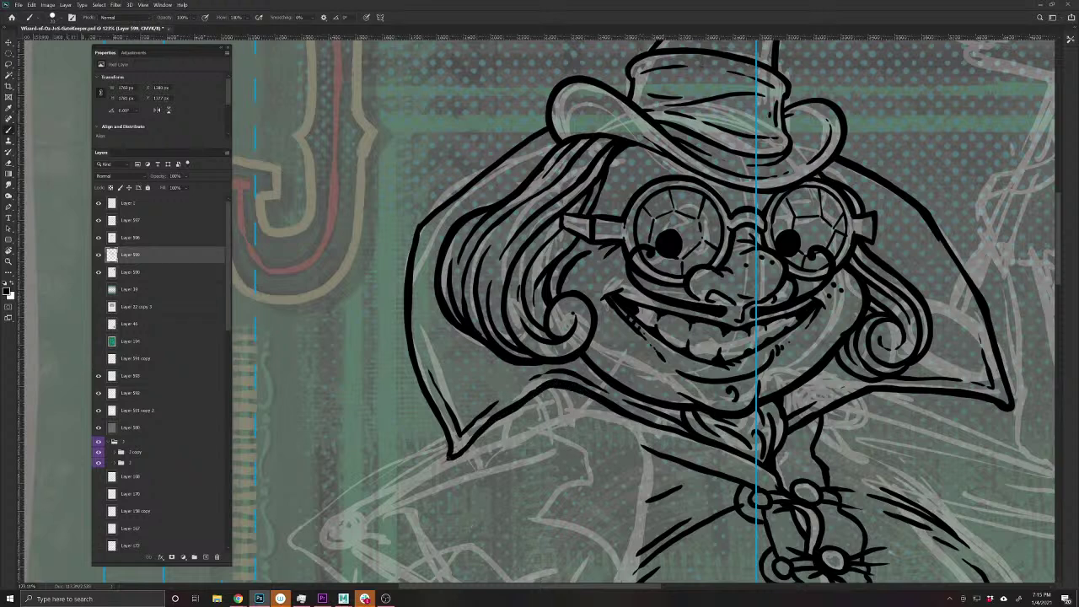
mouse_move(450, 457)
mouse_down()
mouse_move(410, 362)
mouse_move(401, 288)
mouse_up()
drag(448, 201, 545, 130)
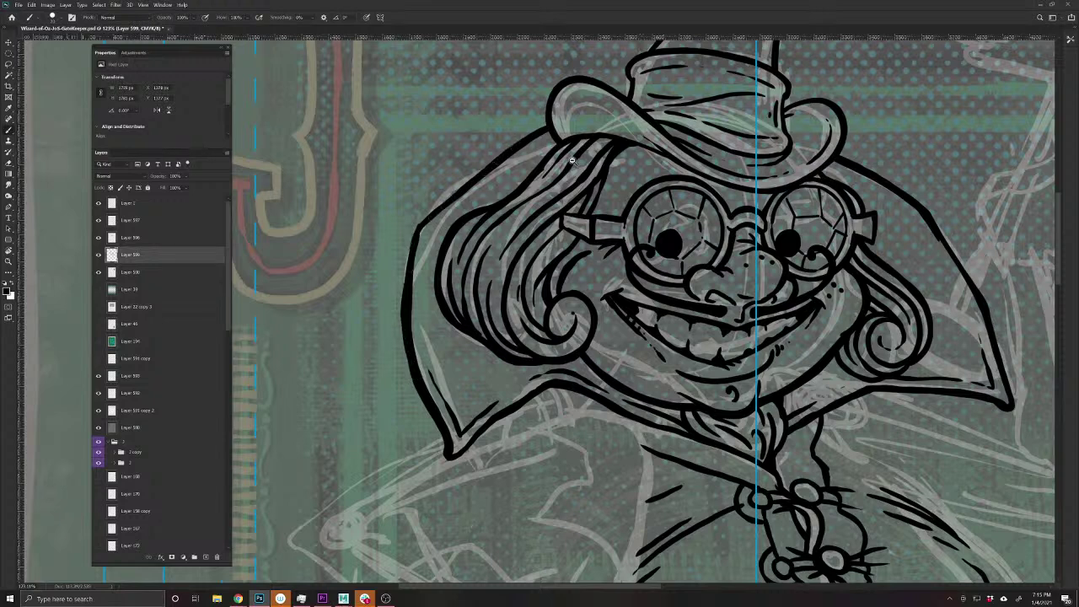
key(ctrl+0)
key(ctrl+s)
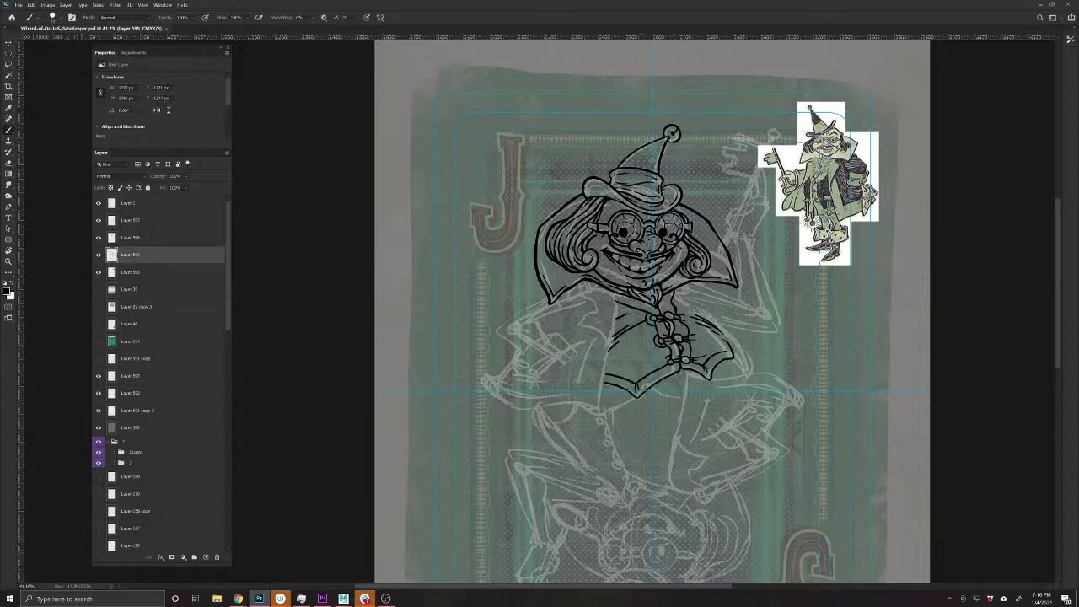
- Merge the face and collar ink layer with the ink layer directly above it, toggling visibility to check its contents
click(98, 238)
click(99, 238)
click(139, 243)
key(ctrl+e)
click(100, 240)
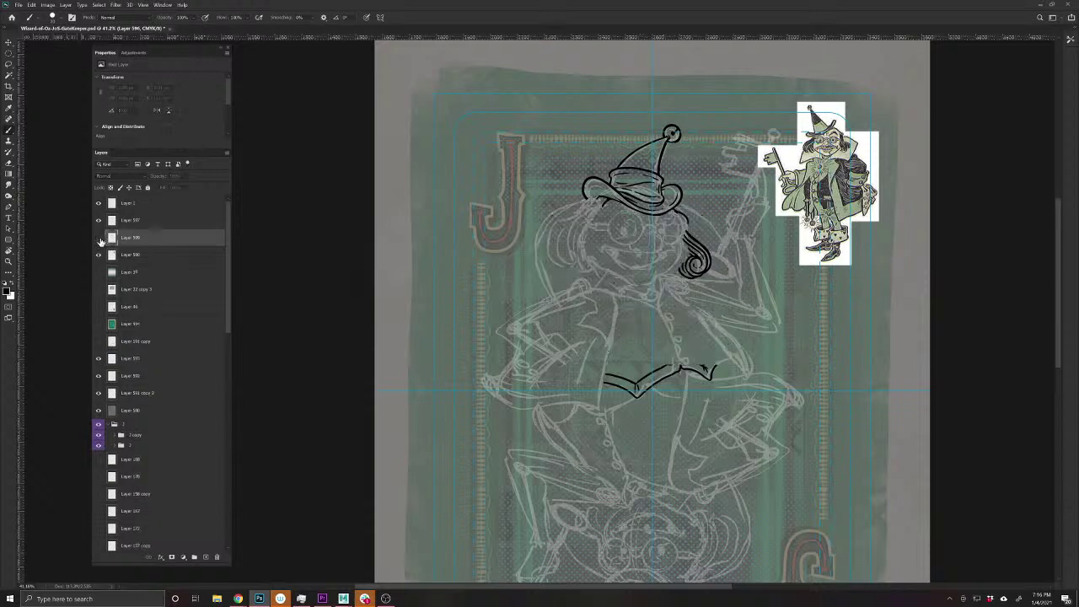
click(99, 237)
- Merge the remaining ink layer above into the combined line art, toggling visibility to check both
click(99, 220)
click(98, 220)
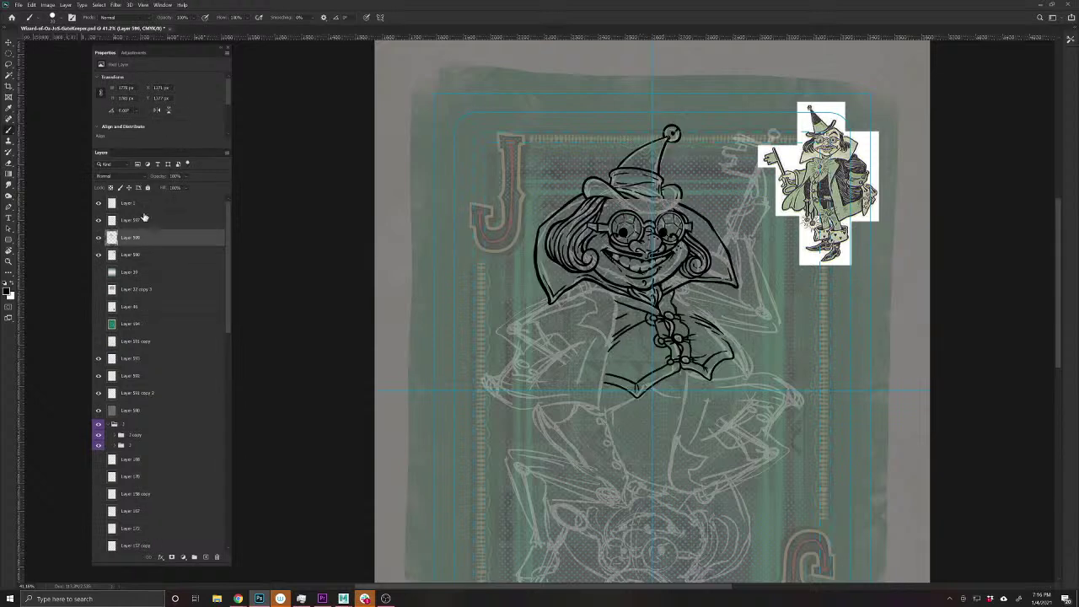
click(144, 219)
key(ctrl+e)
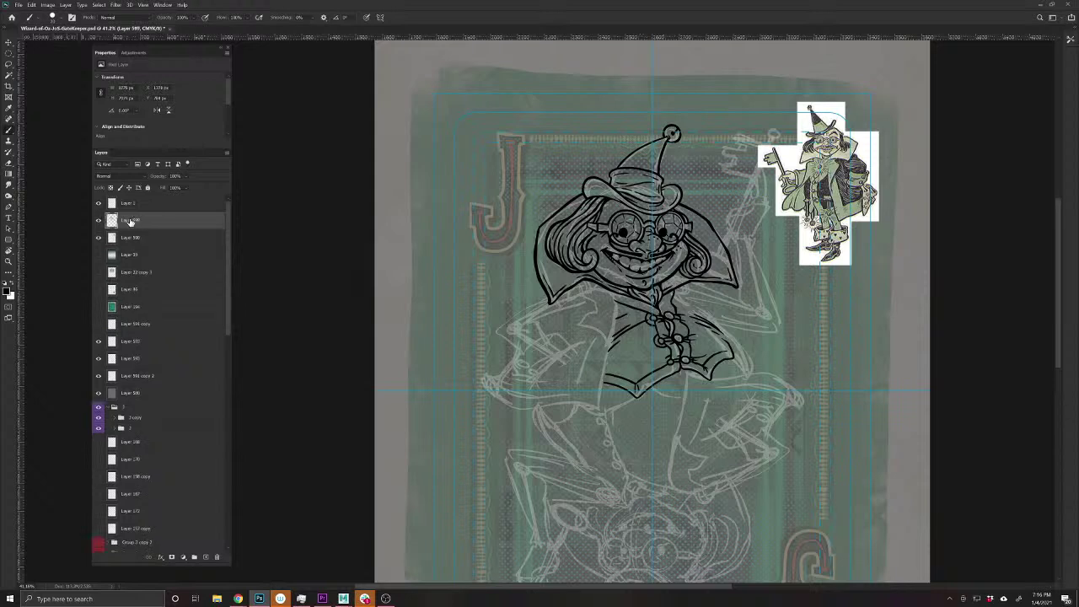
click(98, 221)
click(98, 221)
- Transfer the right hair curl from the layer below to the line-art layer by cutting, pasting in place and merging
key(v)
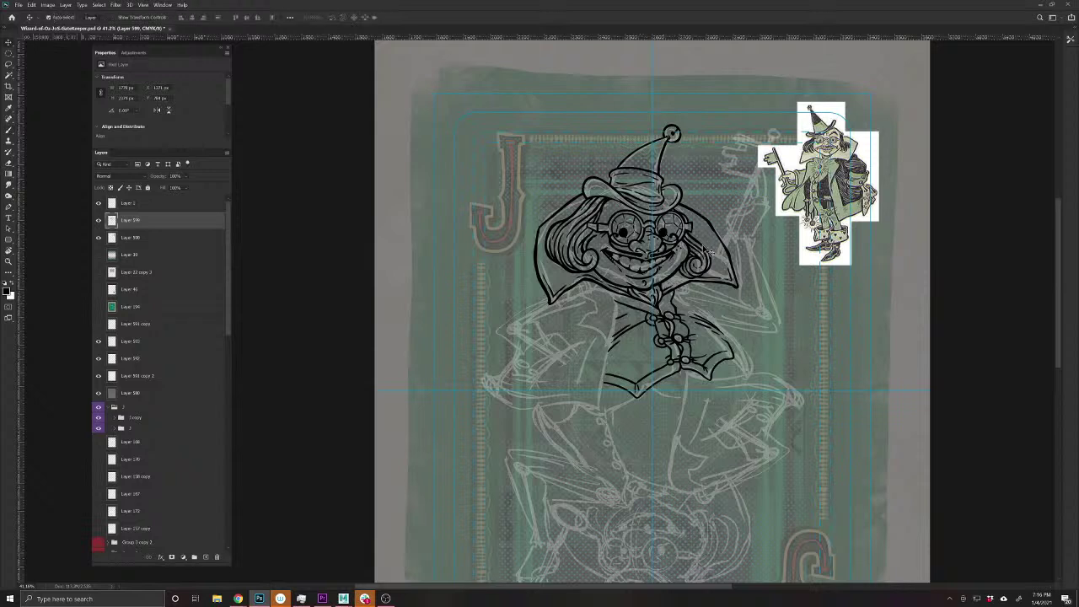
mouse_move(708, 246)
mouse_down()
mouse_move(720, 244)
mouse_move(707, 251)
mouse_up()
key(m)
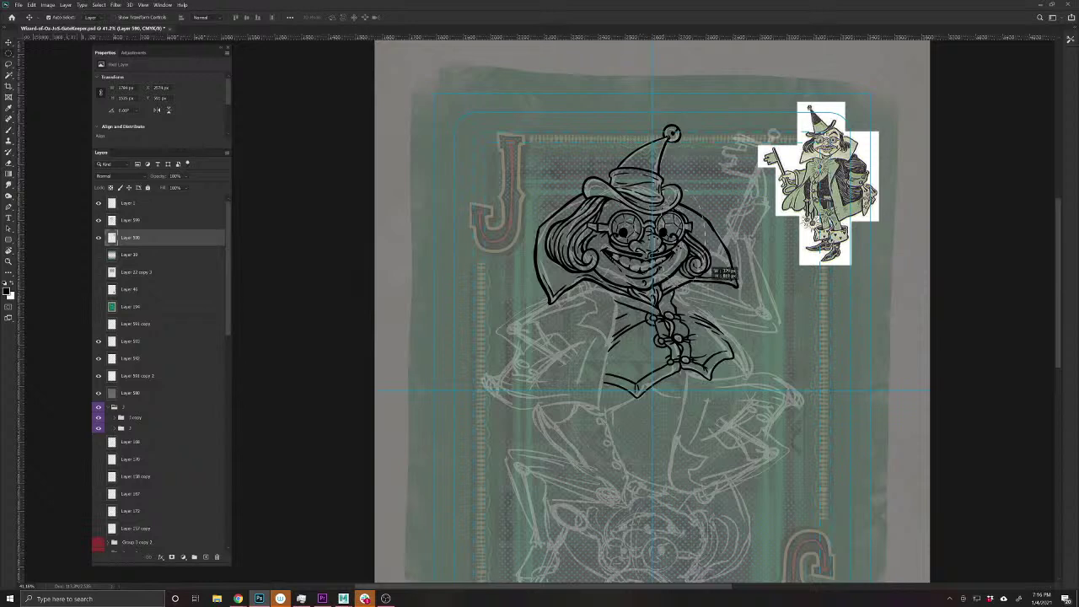
drag(660, 190, 738, 307)
key(ctrl+x)
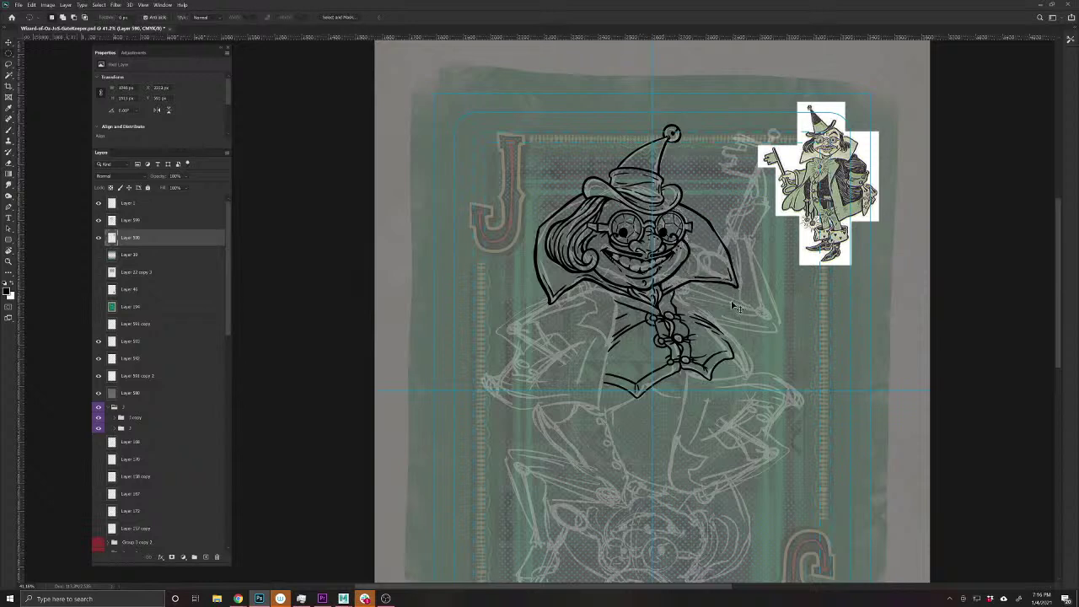
key(ctrl+shift+v)
shift+click(150, 223)
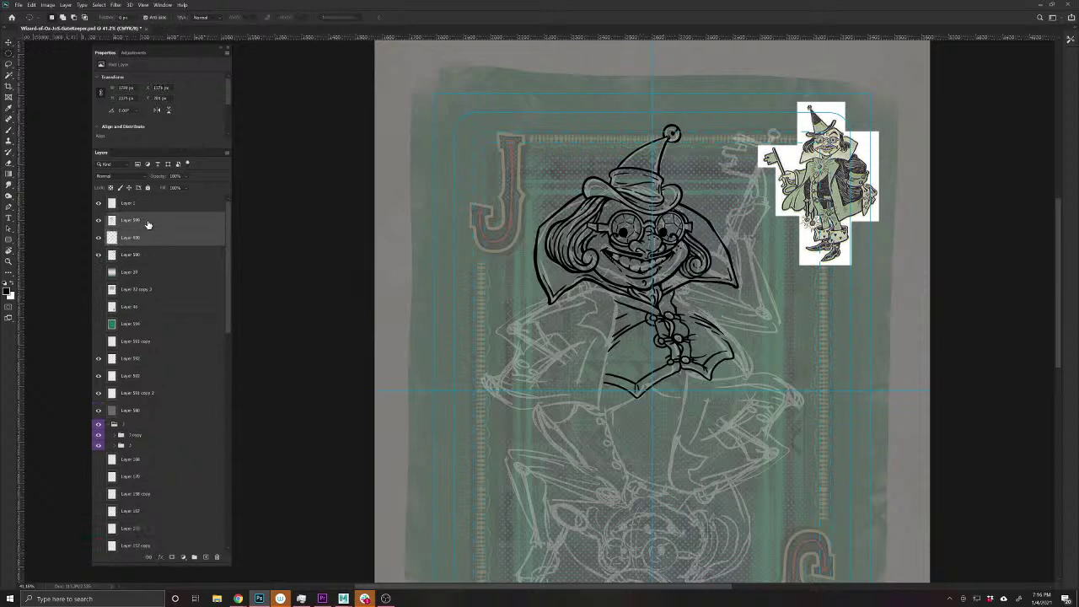
key(ctrl+e)
- Check the merged line art by toggling its visibility, and save the document
click(98, 220)
click(98, 220)
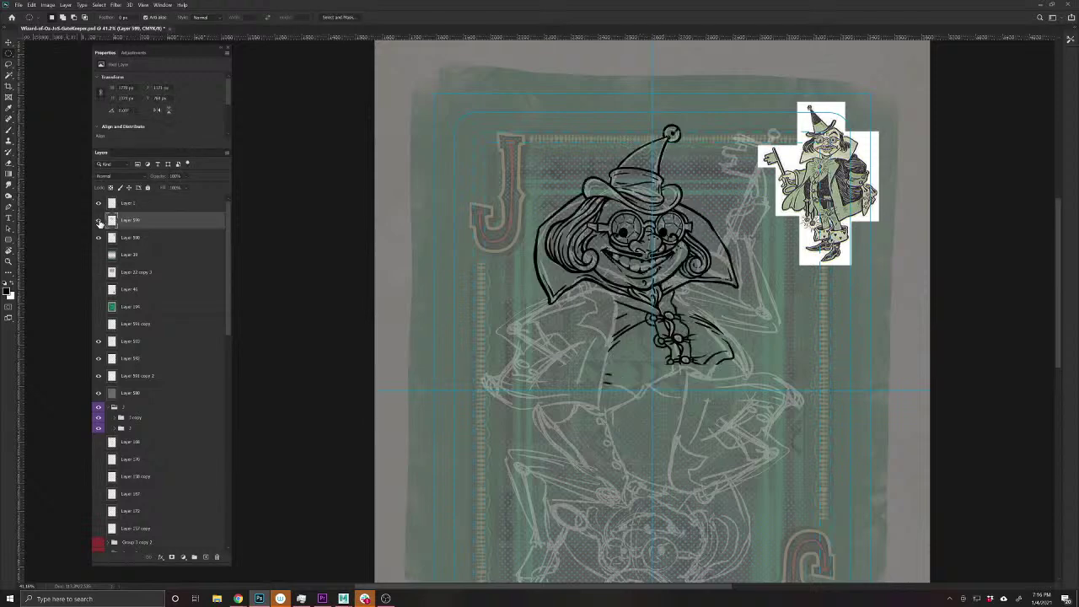
click(98, 220)
click(99, 220)
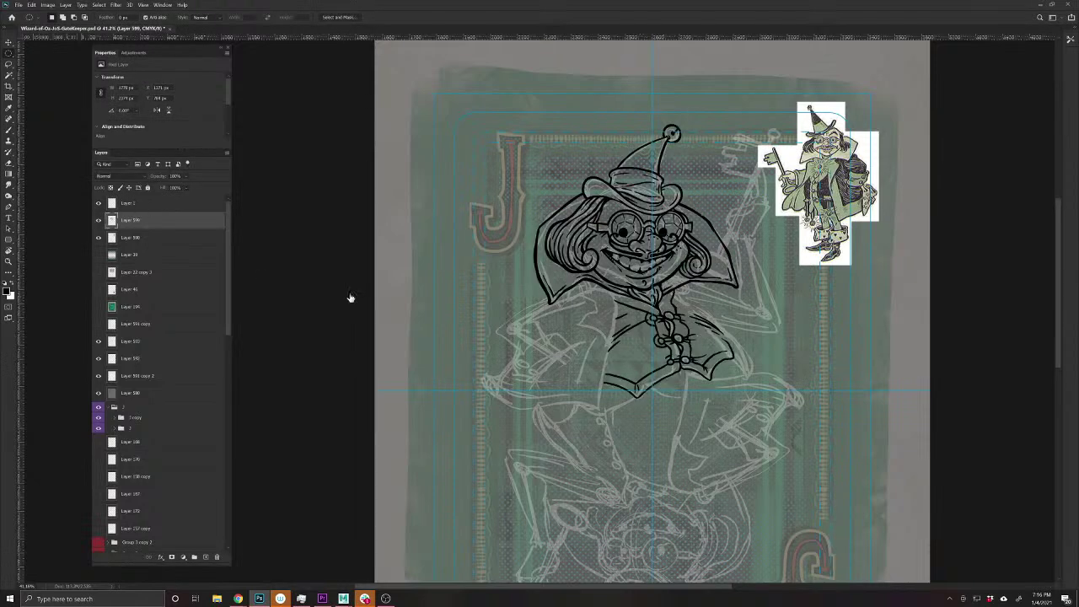
drag(666, 340, 656, 335)
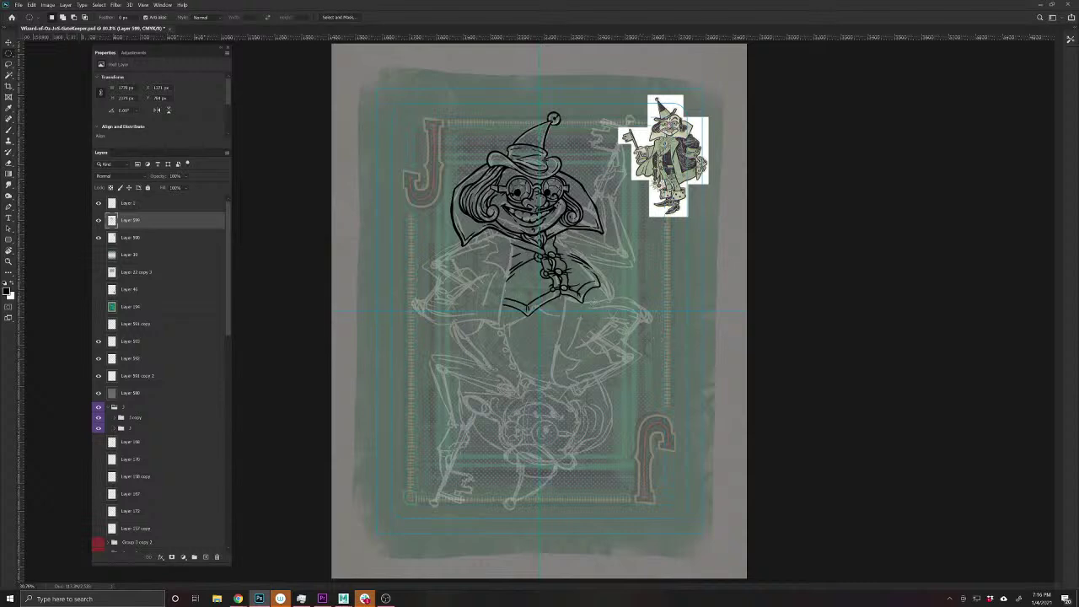
key(ctrl+s)
- Duplicate the line art and rotate the copy 180° about the card's centre, transforming it together with the full-page bottom layer
key(ctrl+j)
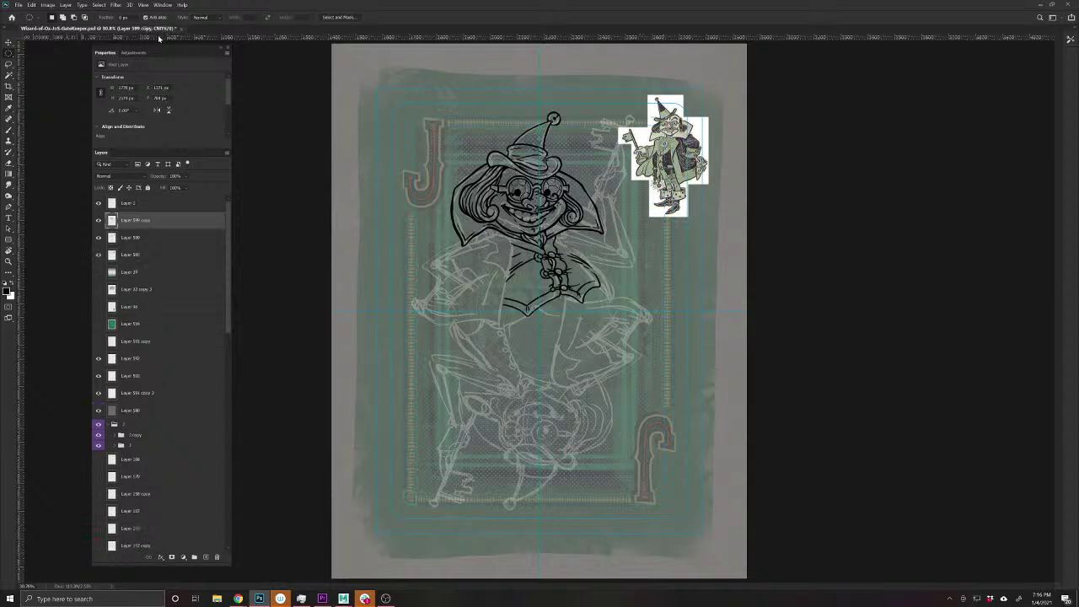
drag(228, 283, 224, 542)
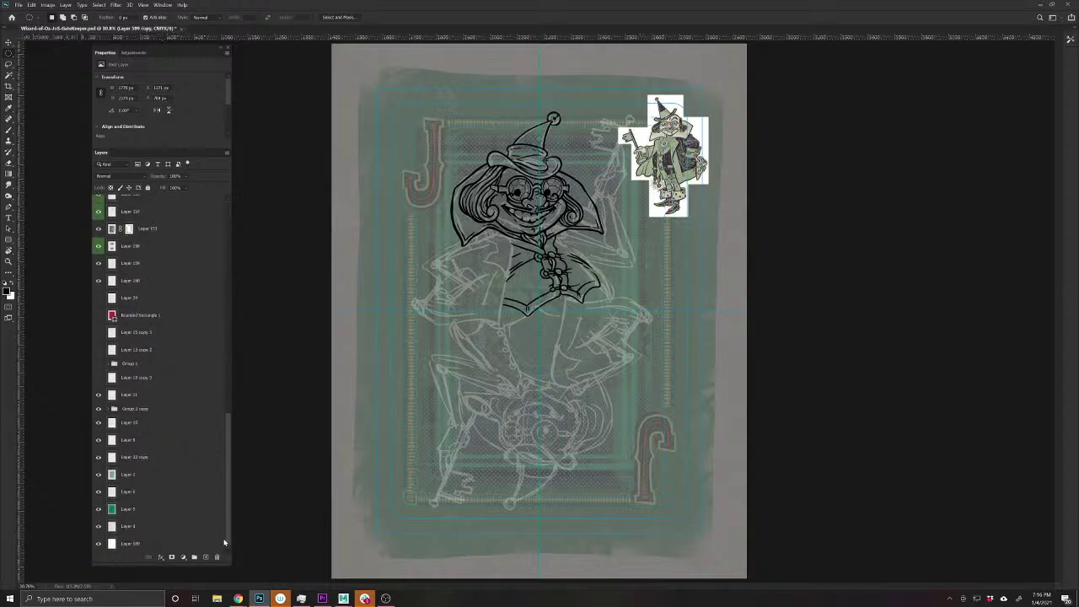
click(162, 549)
key(ctrl+t)
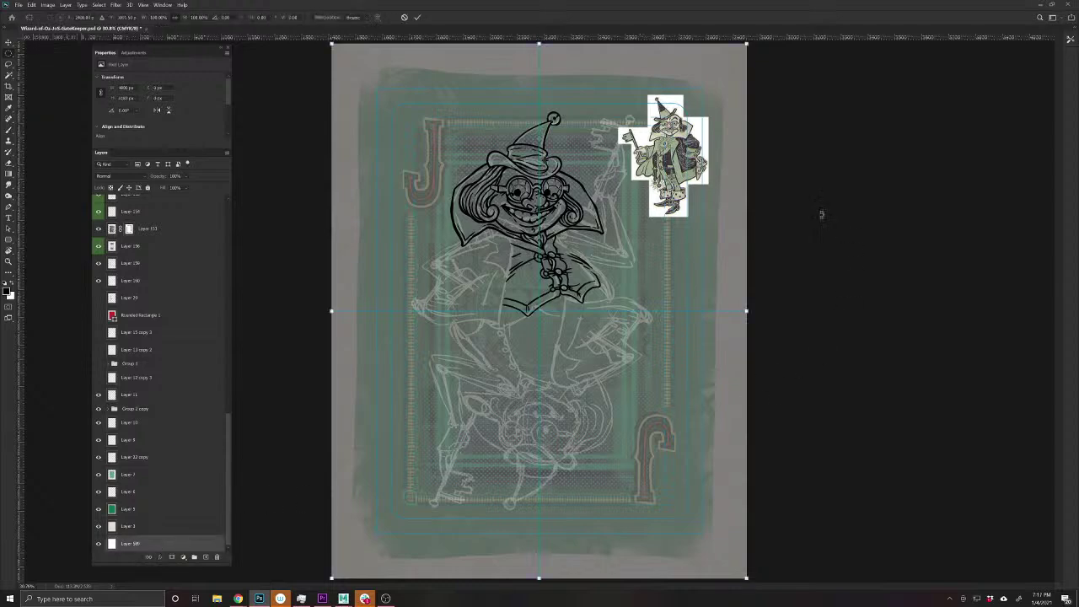
drag(816, 244, 257, 415)
key(Return)
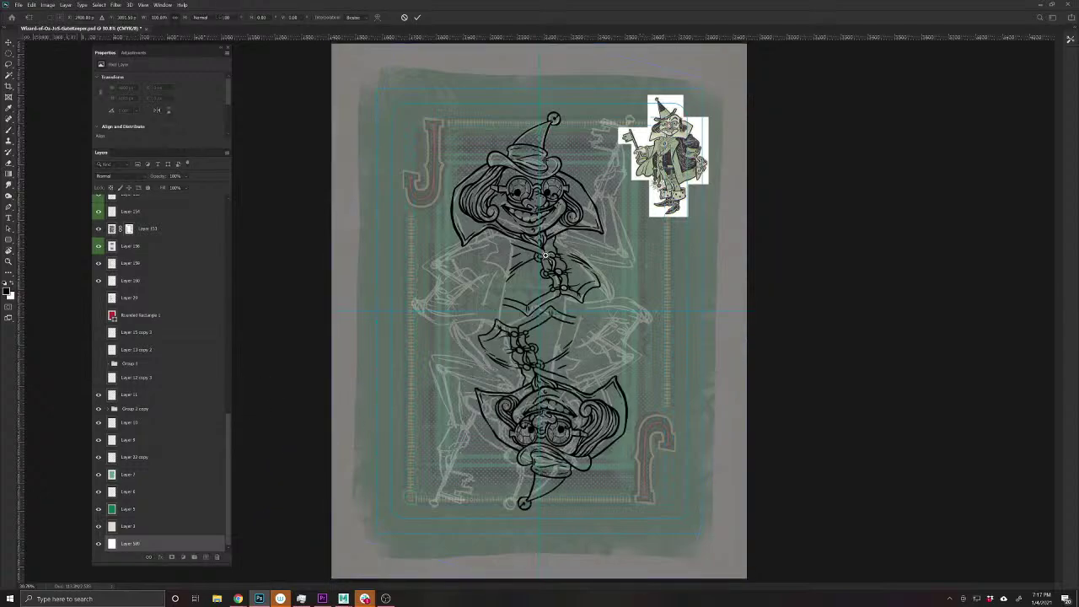
key(Return)
- Select the layer holding the upright figure's line art
drag(577, 281, 607, 445)
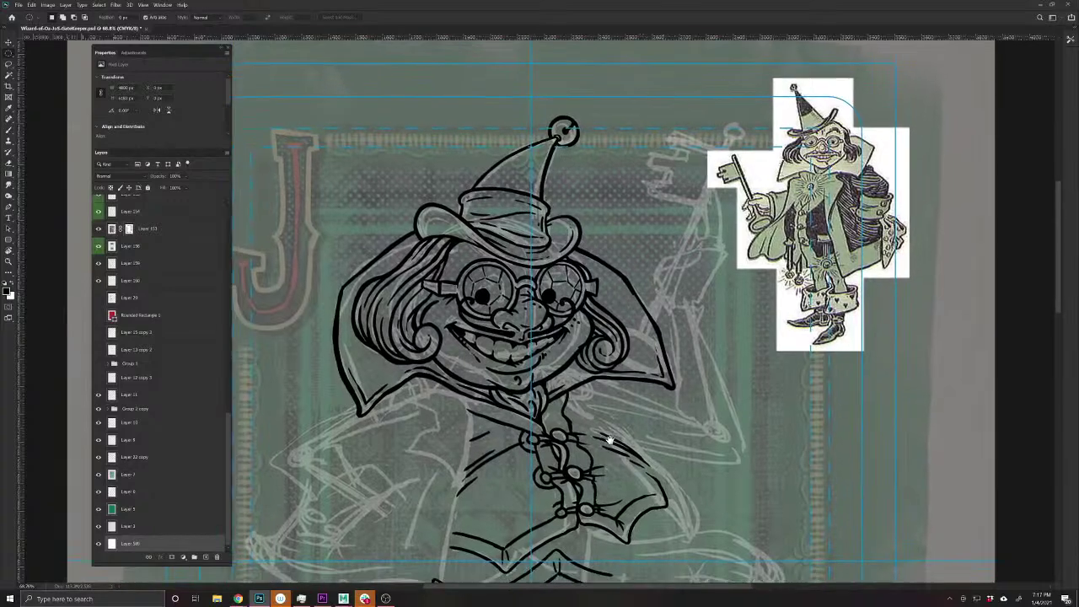
key(v)
click(621, 280)
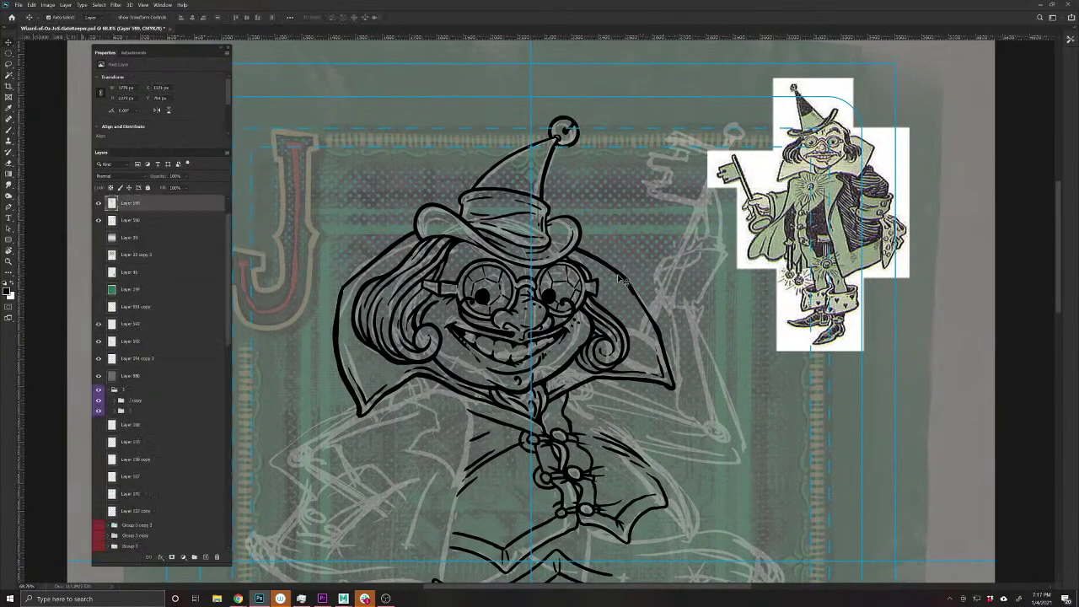
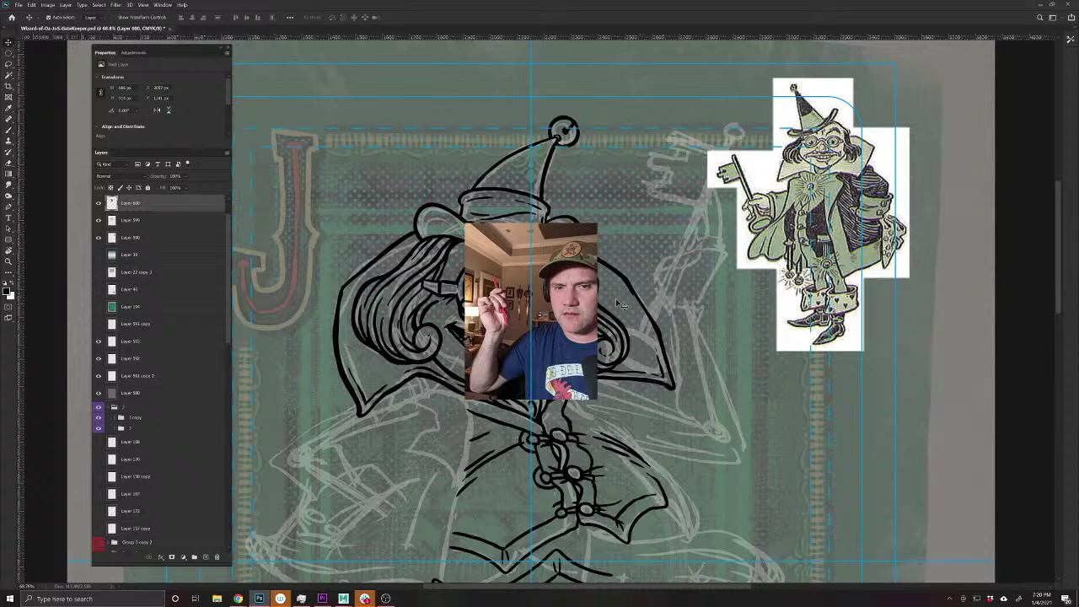
- Lasso the raised hand in the photo, copy it to its own layer, and delete the original photo
key(l)
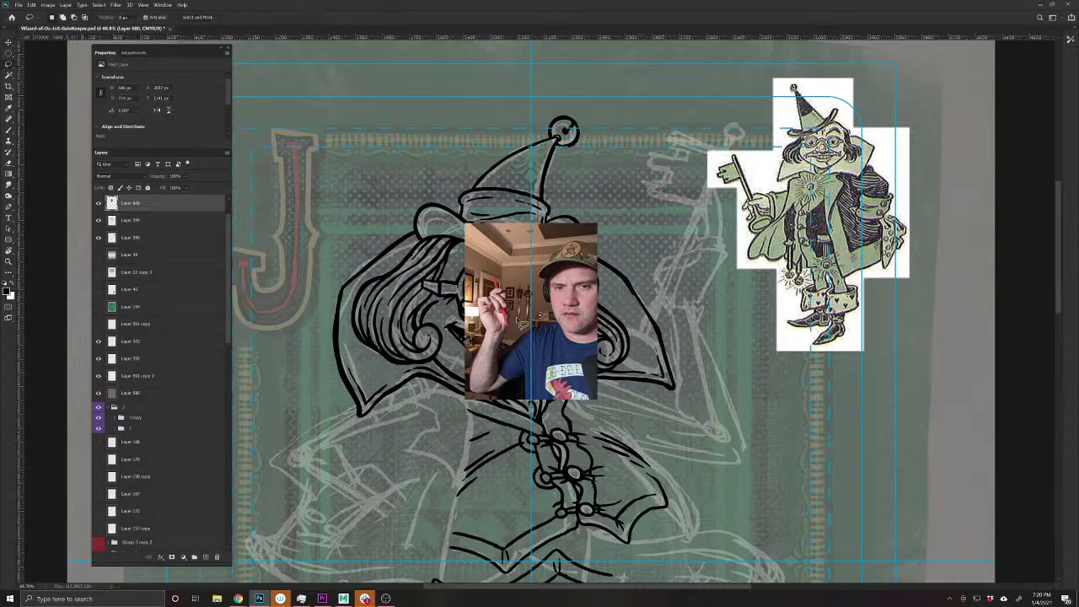
mouse_move(496, 281)
mouse_down()
mouse_move(479, 312)
mouse_move(482, 341)
mouse_move(516, 352)
mouse_move(523, 331)
mouse_up()
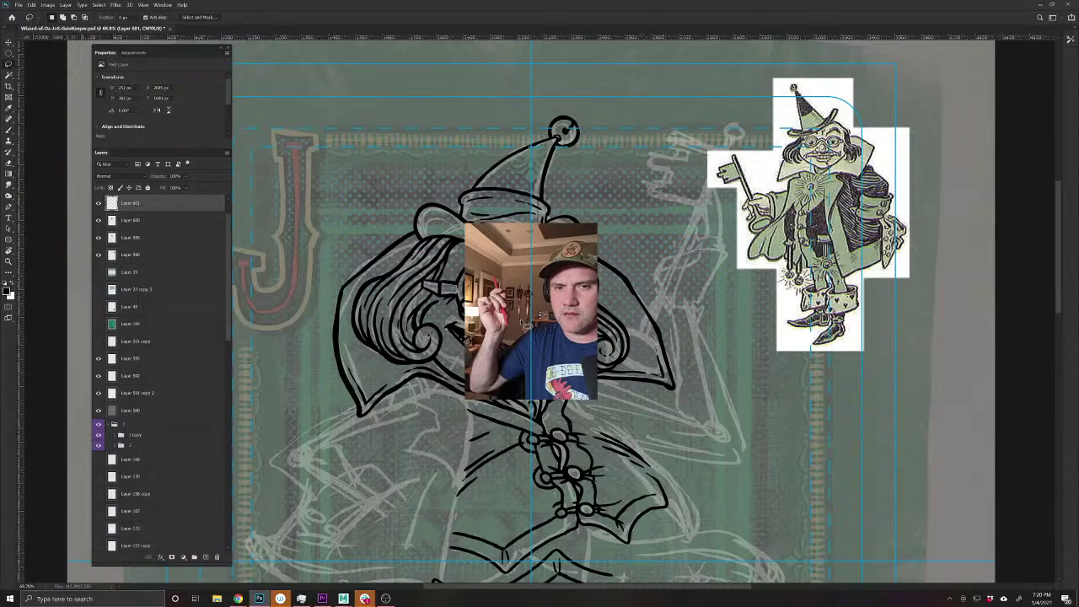
key(ctrl+j)
drag(523, 331, 632, 262)
key(Delete)
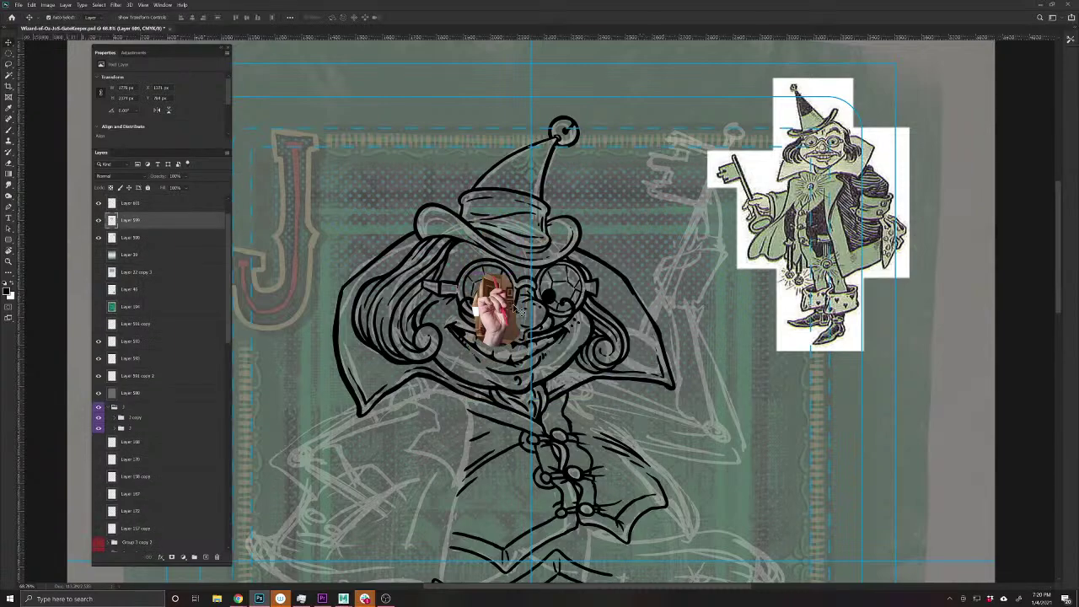
- Move the hand cut-out off the face toward the sketched arm and scale it up to about twice its size
drag(501, 311, 617, 201)
drag(638, 255, 538, 363)
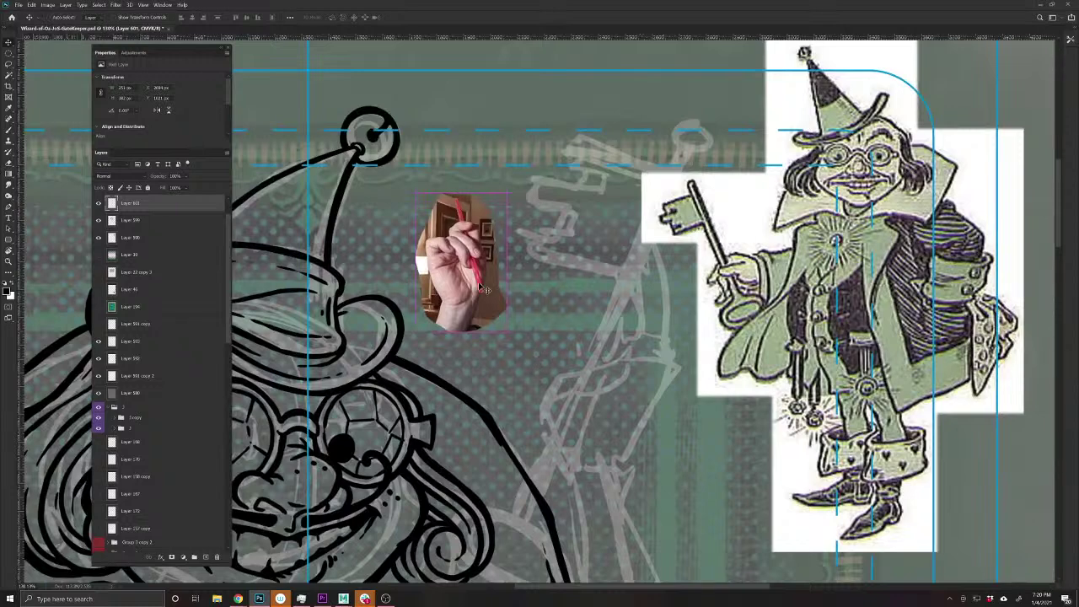
key(ctrl+t)
drag(507, 331, 599, 443)
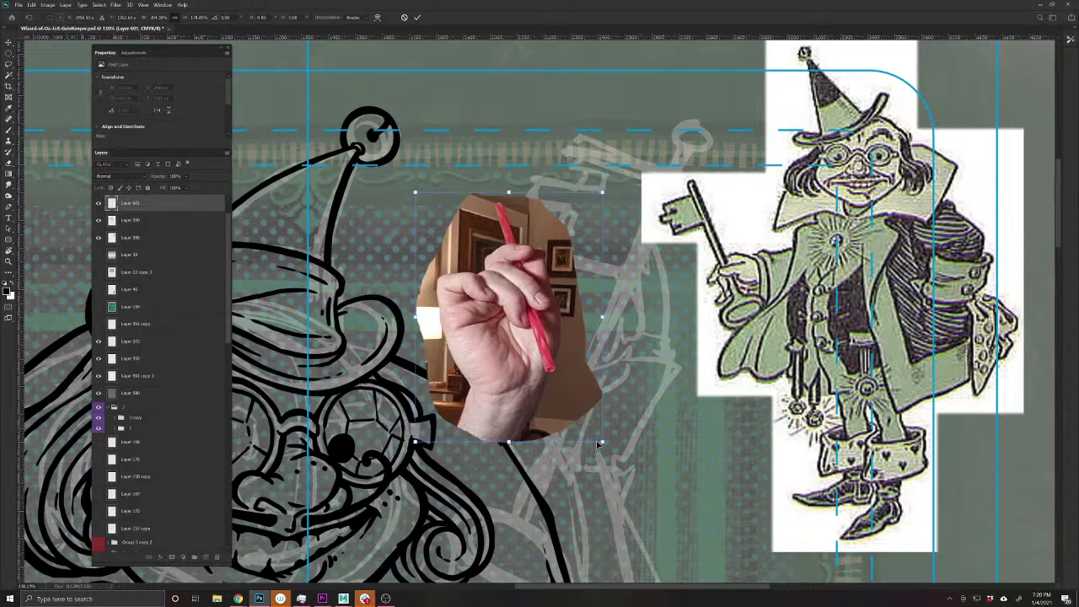
key(Return)
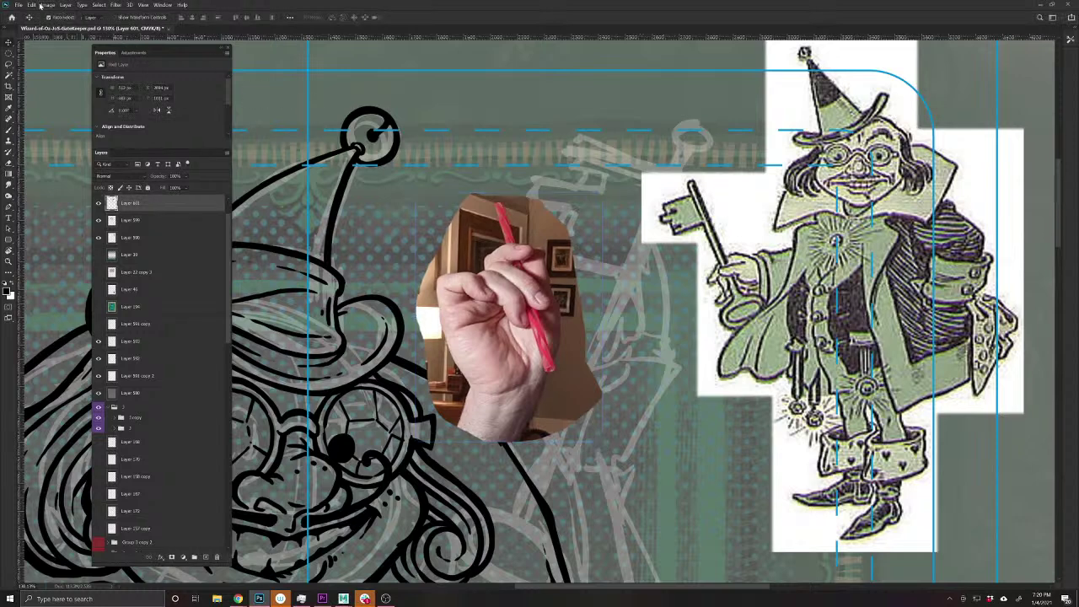
- Flip the hand cut-out horizontally and place it beside the sketched key, over the card's side border
click(31, 4)
mouse_move(59, 186)
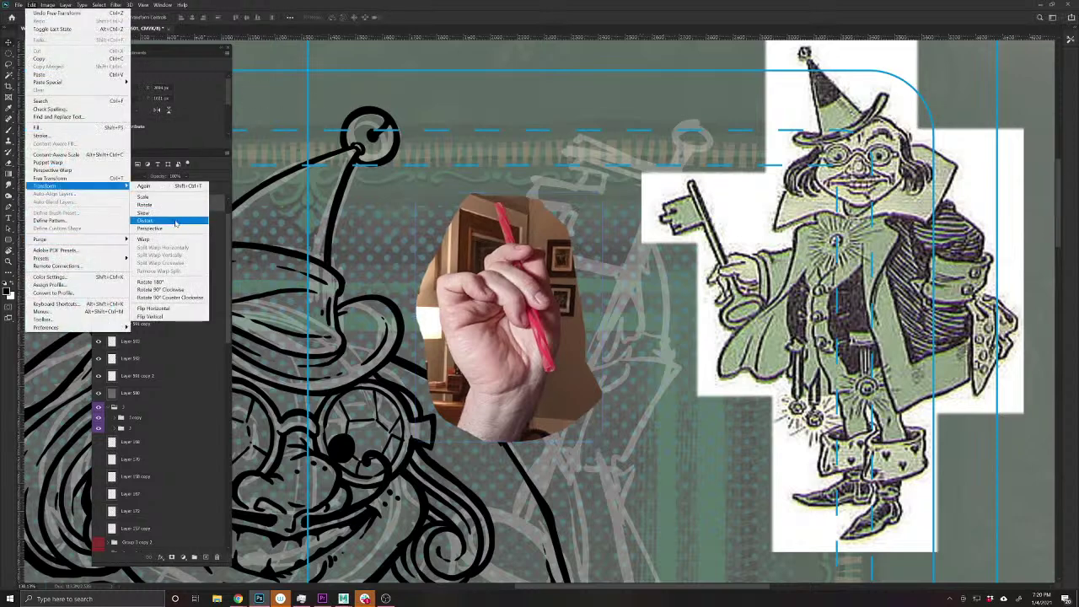
click(169, 308)
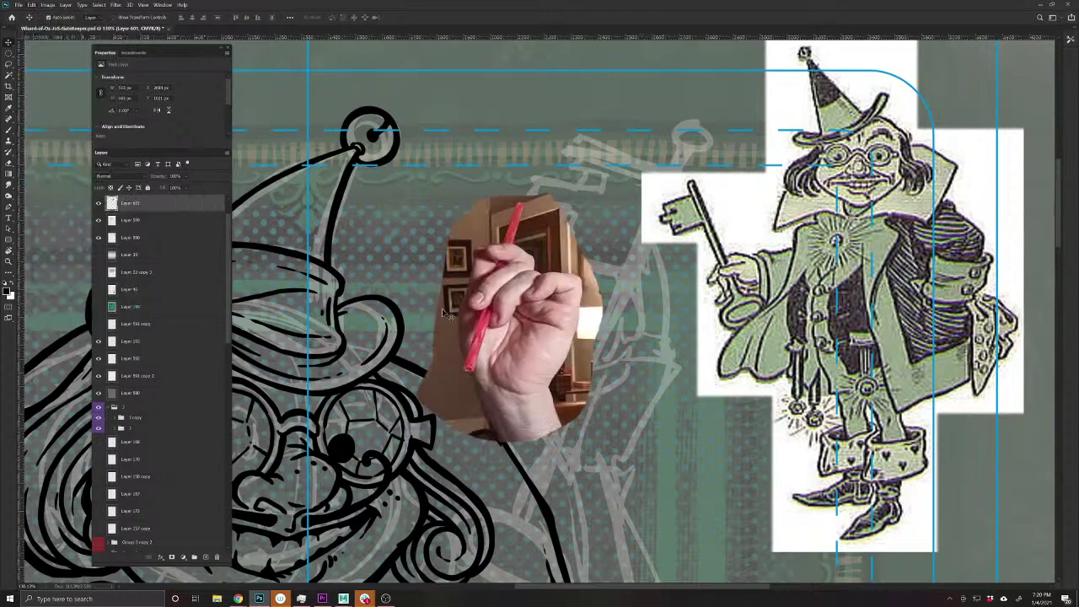
drag(904, 307, 746, 179)
scroll(637, 306, down, 5)
drag(420, 322, 601, 312)
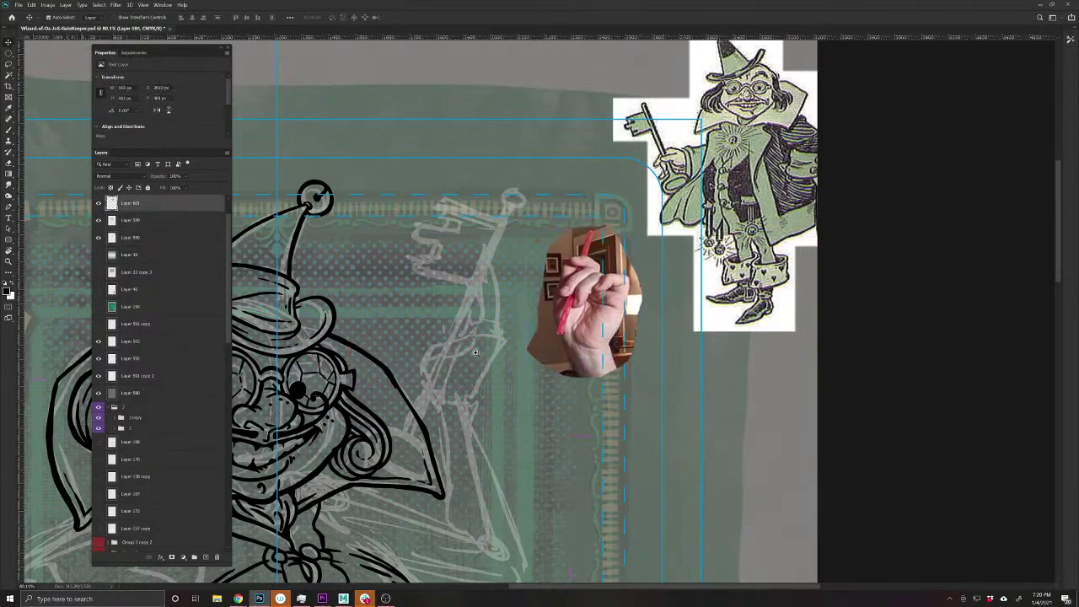
- Add a new empty layer above the hand photo for brush inking and save the document
scroll(487, 369, up, 2)
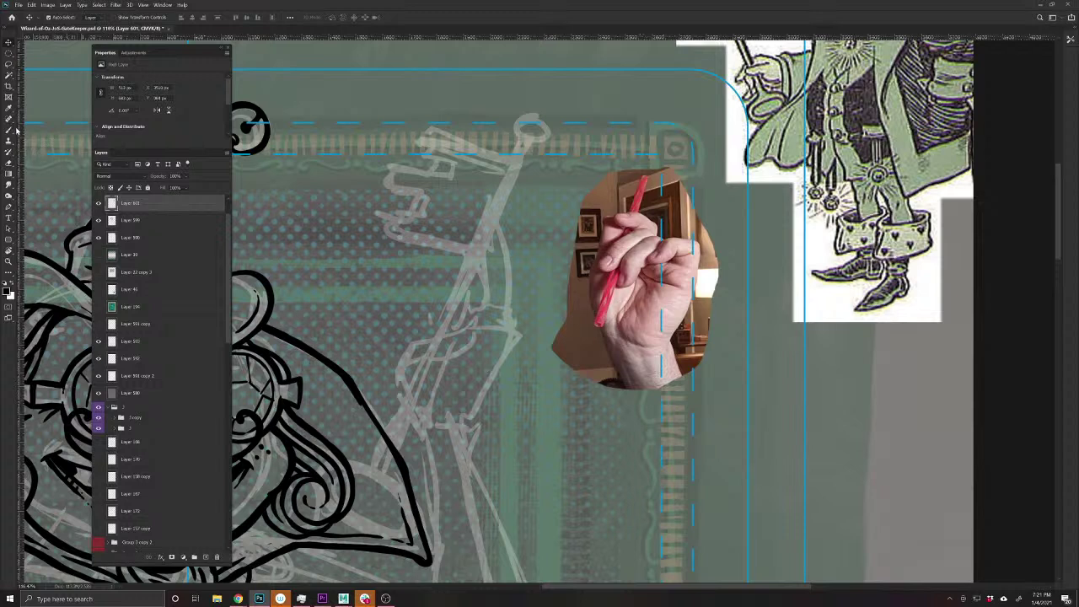
click(10, 130)
click(206, 558)
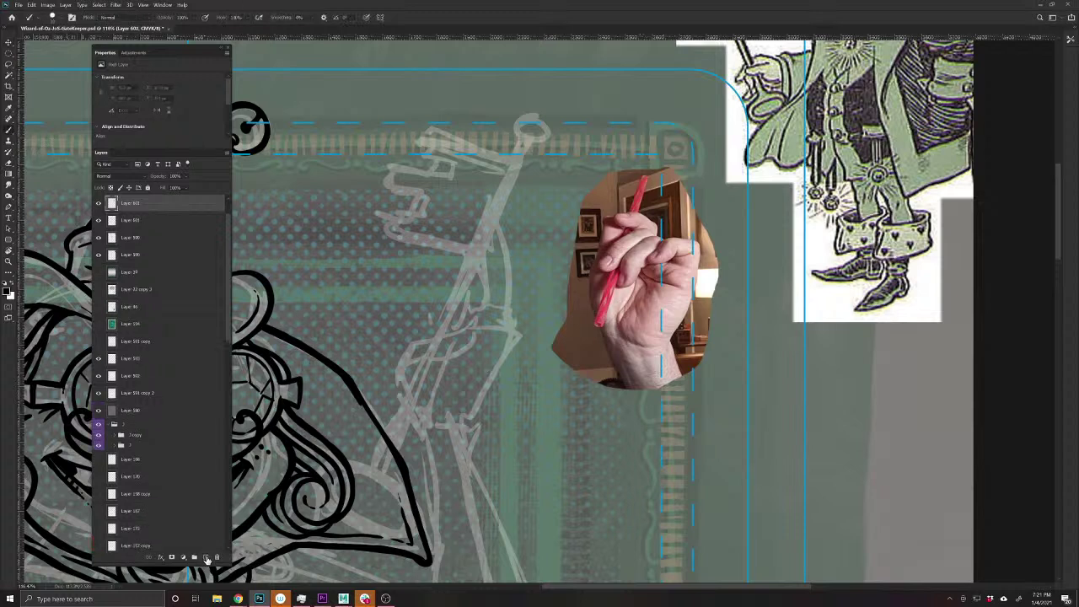
key(ctrl+s)
- Brush in the palm's box shape, thumb outline and palm creases in black over the sketched key-holding hand
mouse_move(464, 421)
mouse_down()
mouse_move(514, 336)
mouse_move(464, 420)
mouse_up()
drag(497, 371, 514, 336)
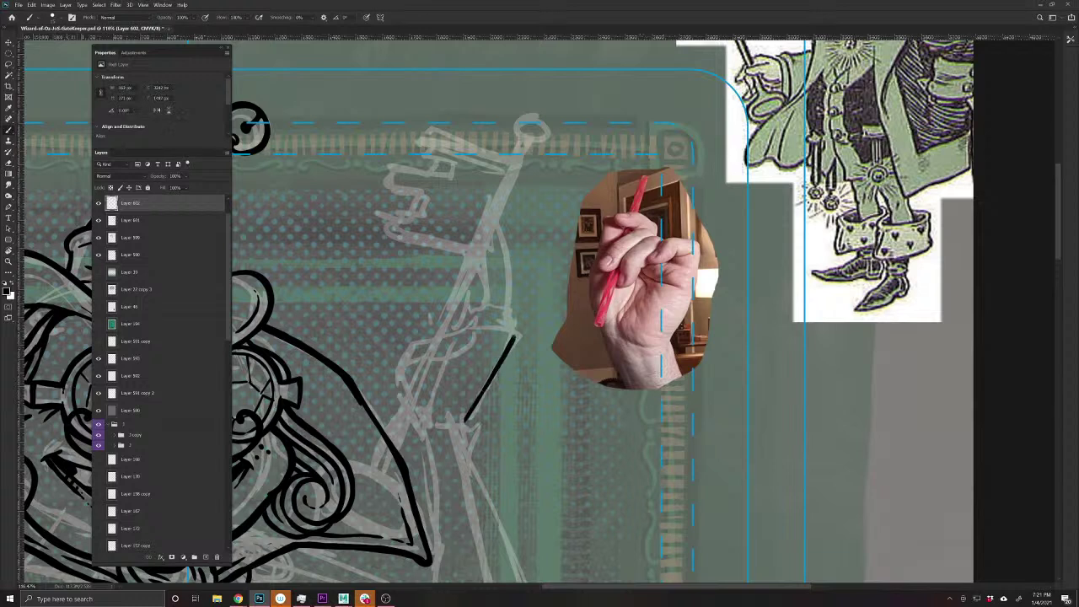
drag(440, 321, 512, 335)
drag(436, 324, 411, 414)
drag(430, 360, 413, 413)
mouse_move(386, 373)
mouse_down()
mouse_move(406, 417)
mouse_move(380, 367)
mouse_move(382, 357)
mouse_move(387, 377)
mouse_move(410, 301)
mouse_up()
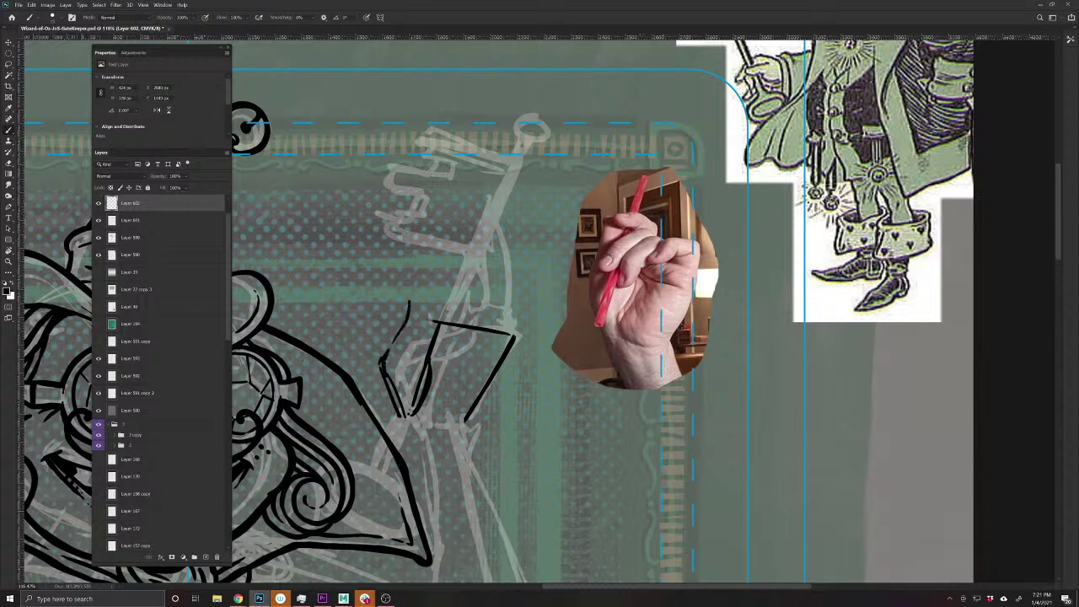
mouse_move(395, 344)
mouse_down()
mouse_move(409, 295)
mouse_move(426, 288)
mouse_move(431, 336)
mouse_move(411, 335)
mouse_move(426, 405)
mouse_up()
mouse_move(433, 357)
mouse_down()
mouse_move(436, 403)
mouse_move(466, 359)
mouse_move(504, 371)
mouse_move(463, 424)
mouse_up()
mouse_move(506, 357)
mouse_down()
mouse_move(479, 419)
mouse_move(464, 425)
mouse_up()
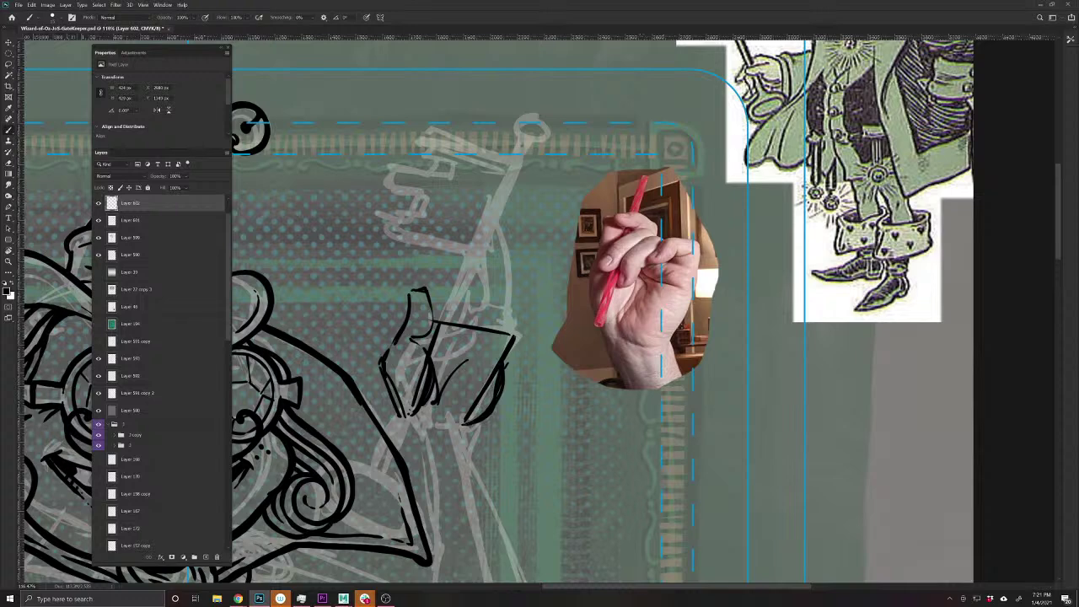
- Trace the curled fingers and an extended little finger over the hand photo as a study
mouse_move(375, 427)
mouse_down()
mouse_move(358, 470)
mouse_move(333, 485)
mouse_up()
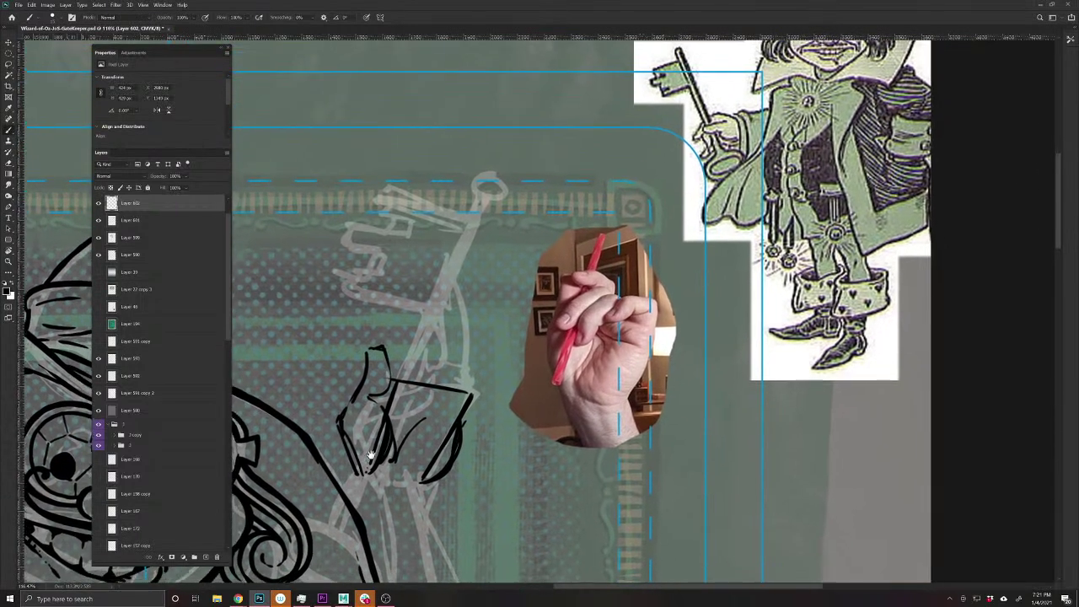
drag(371, 455, 385, 433)
drag(484, 379, 482, 385)
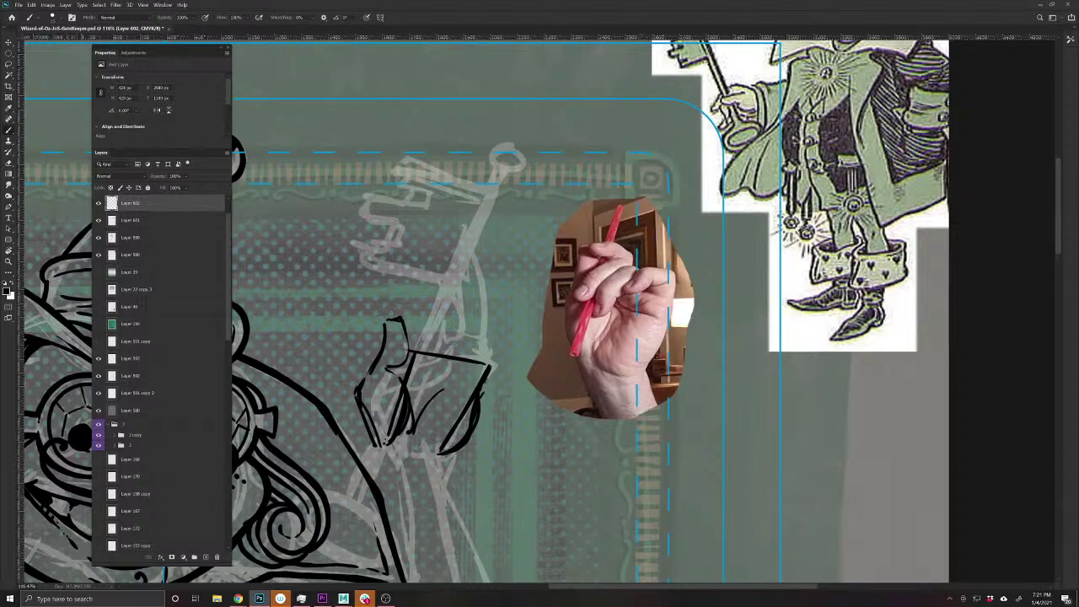
mouse_move(628, 360)
mouse_down()
mouse_move(466, 455)
mouse_move(509, 397)
mouse_up()
mouse_move(492, 453)
mouse_down()
mouse_move(543, 301)
mouse_move(501, 364)
mouse_move(475, 370)
mouse_move(455, 344)
mouse_move(409, 392)
mouse_move(451, 365)
mouse_move(485, 369)
mouse_up()
mouse_move(440, 374)
mouse_down()
mouse_move(469, 357)
mouse_move(481, 371)
mouse_move(429, 409)
mouse_up()
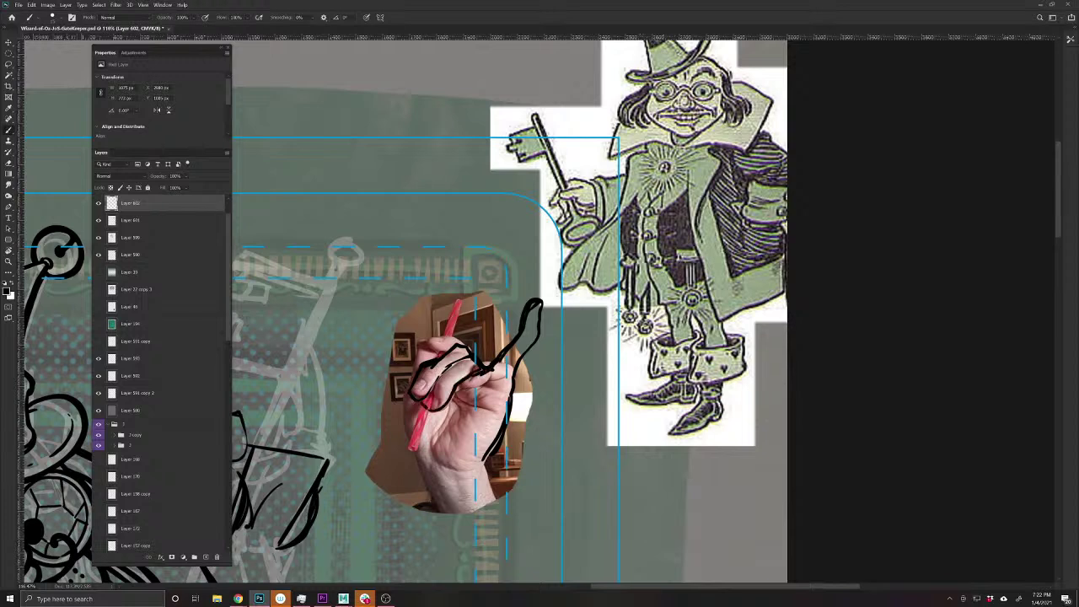
mouse_move(453, 344)
mouse_down()
mouse_move(464, 330)
mouse_move(422, 326)
mouse_move(416, 334)
mouse_move(439, 348)
mouse_move(409, 363)
mouse_move(411, 395)
mouse_up()
- Thin the palm's outer contour and thumb shading, mark the little finger's start, and erase the palm's straight upper edge
mouse_move(383, 499)
mouse_down()
mouse_move(535, 471)
mouse_move(573, 445)
mouse_up()
drag(547, 534, 509, 509)
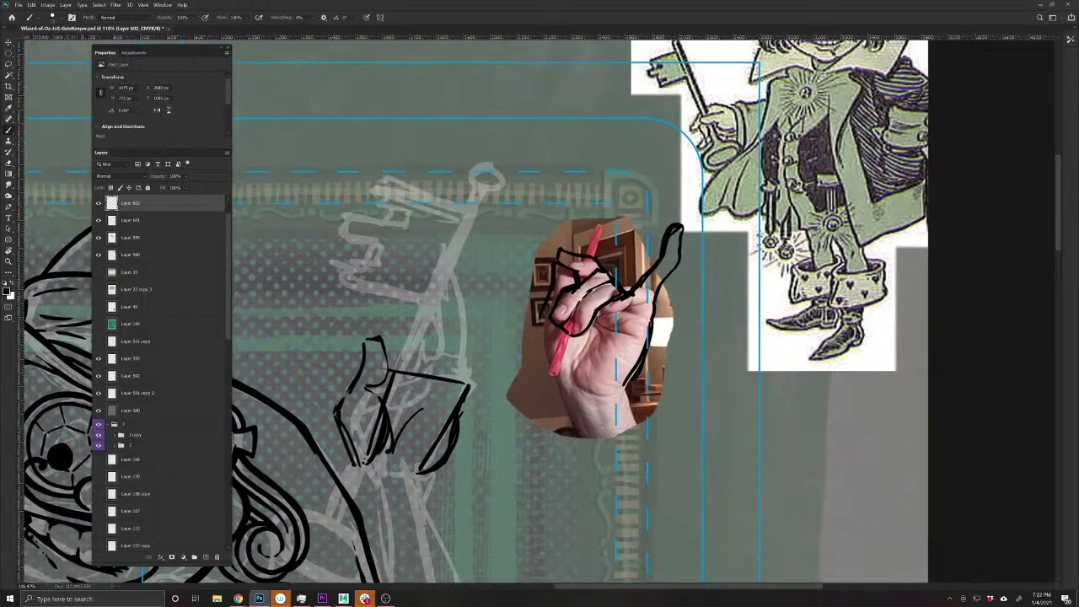
key(e)
mouse_move(454, 411)
mouse_down()
mouse_move(421, 467)
mouse_move(394, 373)
mouse_up()
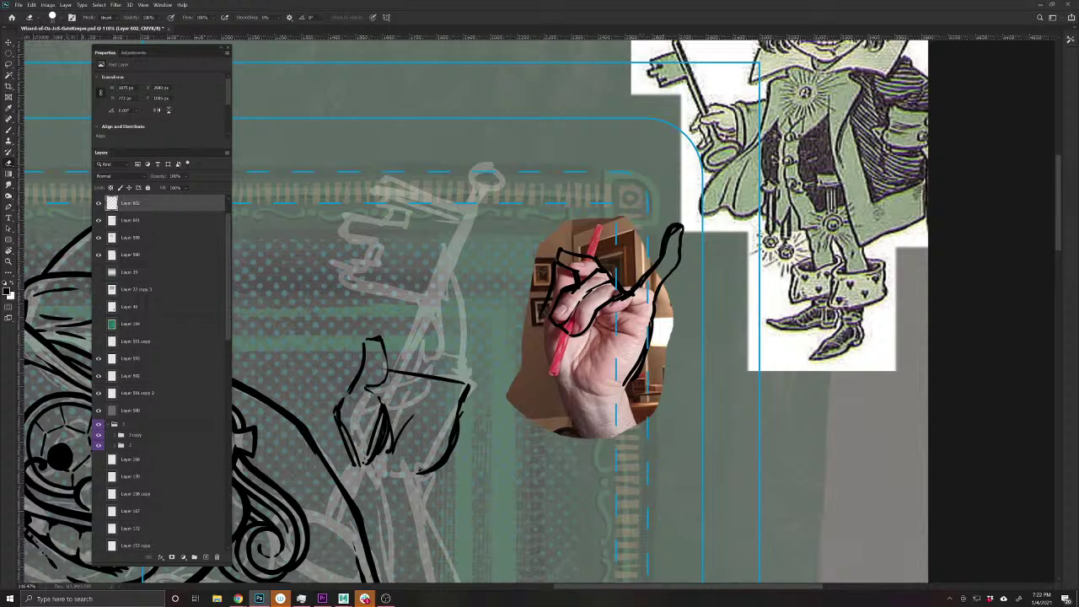
drag(382, 413, 369, 453)
key(b)
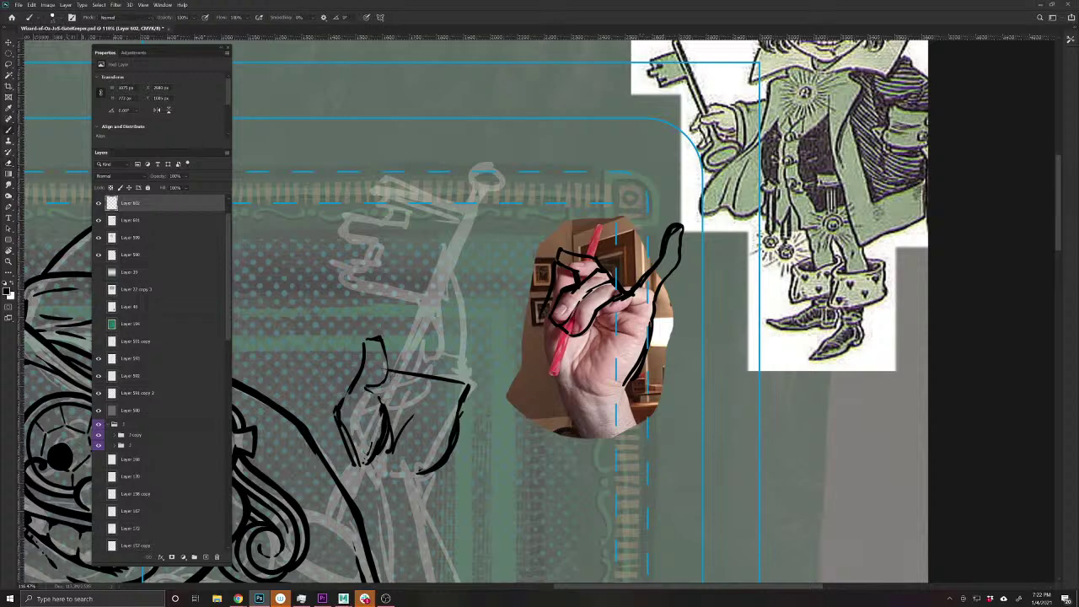
scroll(424, 447, up, 2)
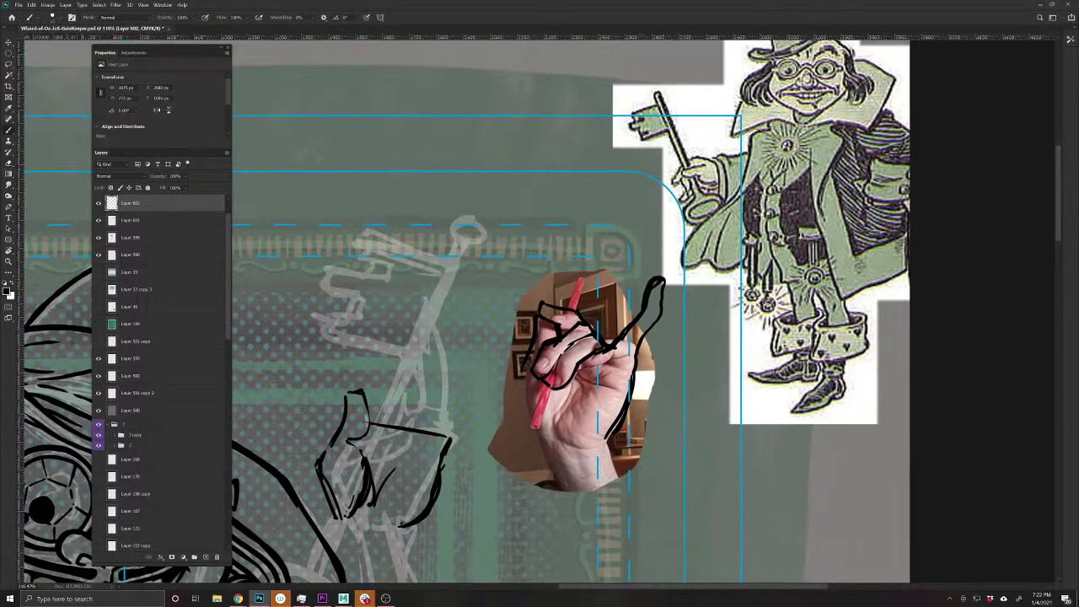
drag(428, 424, 436, 431)
key(e)
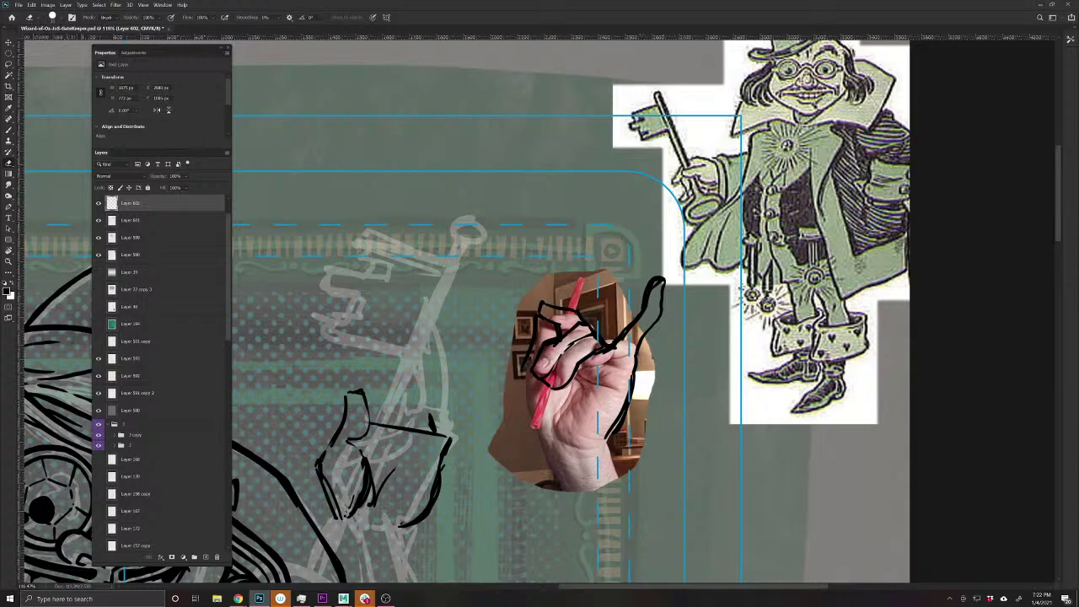
drag(433, 432, 378, 423)
- Close the heel of the palm with a curved line and draw the raised little finger and curled fingers
drag(333, 506, 382, 390)
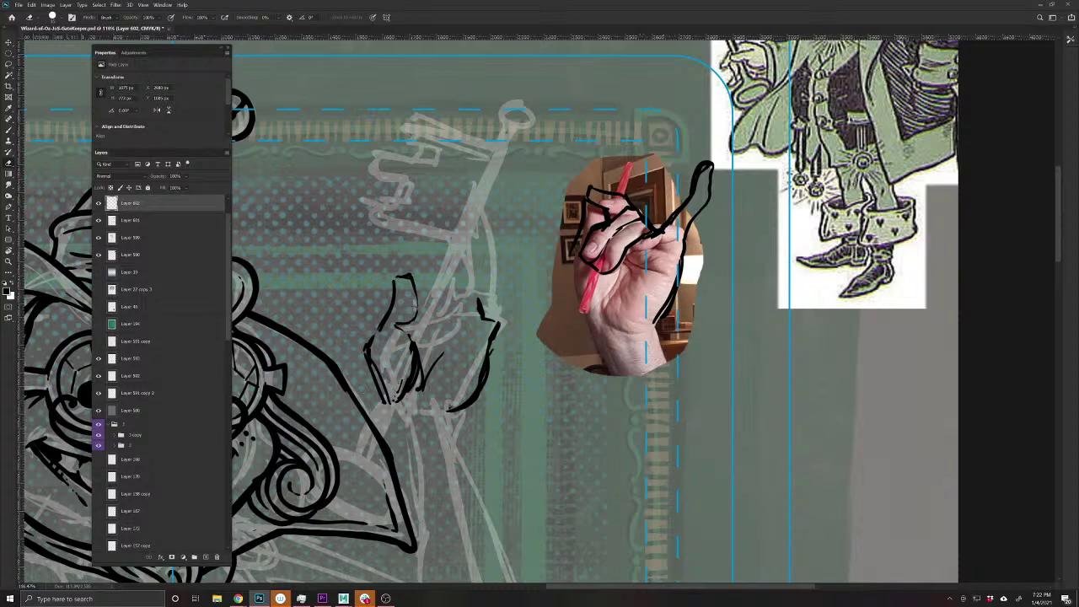
key(b)
mouse_move(447, 411)
mouse_down()
mouse_move(399, 418)
mouse_move(384, 408)
mouse_move(417, 421)
mouse_move(402, 419)
mouse_move(393, 451)
mouse_up()
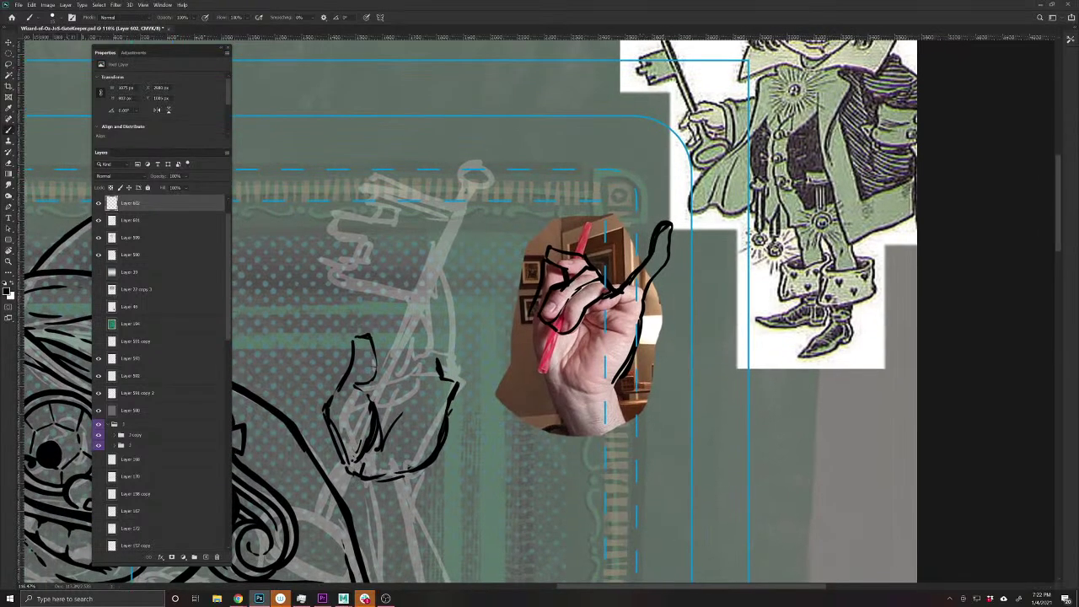
mouse_move(453, 400)
mouse_down()
mouse_move(449, 413)
mouse_move(452, 401)
mouse_up()
mouse_move(450, 361)
mouse_down()
mouse_move(443, 374)
mouse_move(446, 364)
mouse_up()
mouse_move(452, 354)
mouse_down()
mouse_move(443, 374)
mouse_move(468, 363)
mouse_move(480, 318)
mouse_move(459, 321)
mouse_move(434, 381)
mouse_move(424, 351)
mouse_move(369, 366)
mouse_move(353, 397)
mouse_move(366, 403)
mouse_move(378, 385)
mouse_move(377, 413)
mouse_move(428, 379)
mouse_move(409, 420)
mouse_up()
key(ctrl+z)
drag(330, 363, 341, 411)
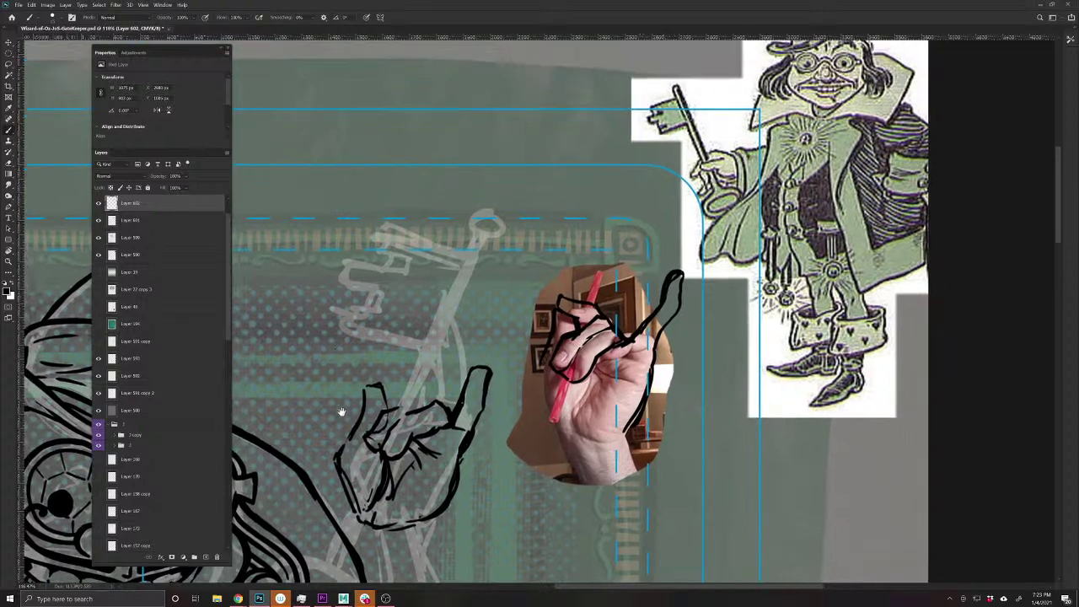
- Ink the upper contours of the curled fingers and a first index-finger edge reaching toward the key
key(e)
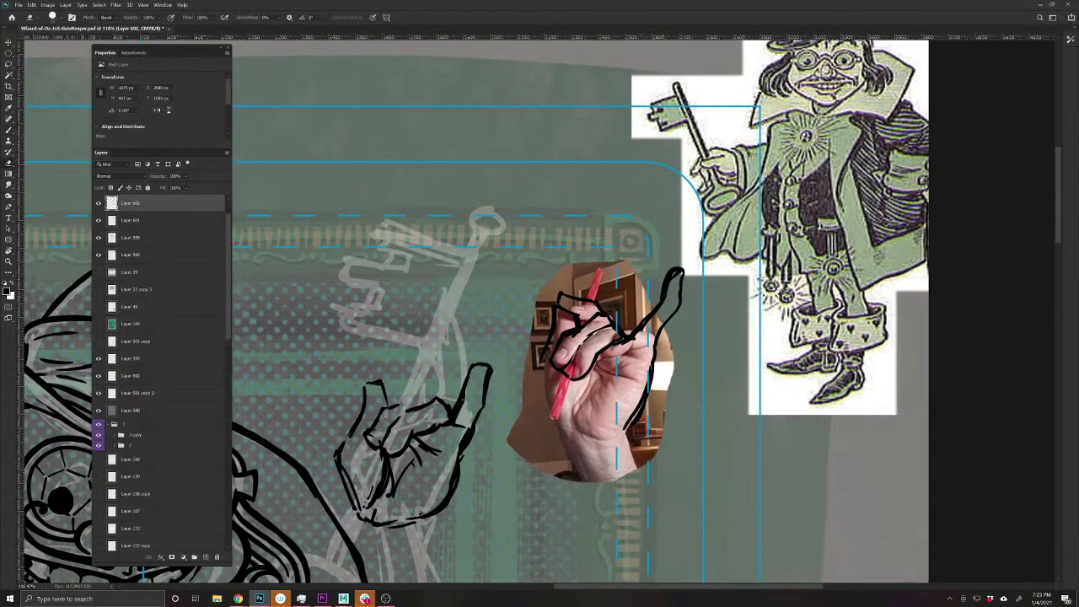
key(b)
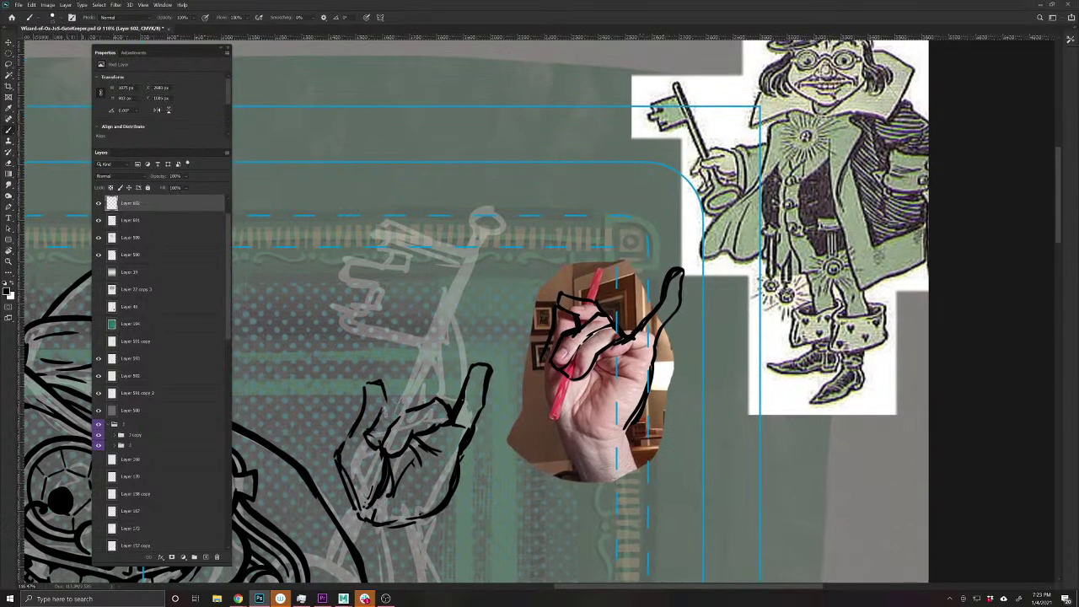
mouse_move(434, 403)
mouse_down()
mouse_move(426, 386)
mouse_move(389, 401)
mouse_up()
mouse_move(425, 383)
mouse_down()
mouse_move(386, 405)
mouse_move(381, 420)
mouse_up()
mouse_move(422, 387)
mouse_down()
mouse_move(417, 364)
mouse_move(381, 344)
mouse_up()
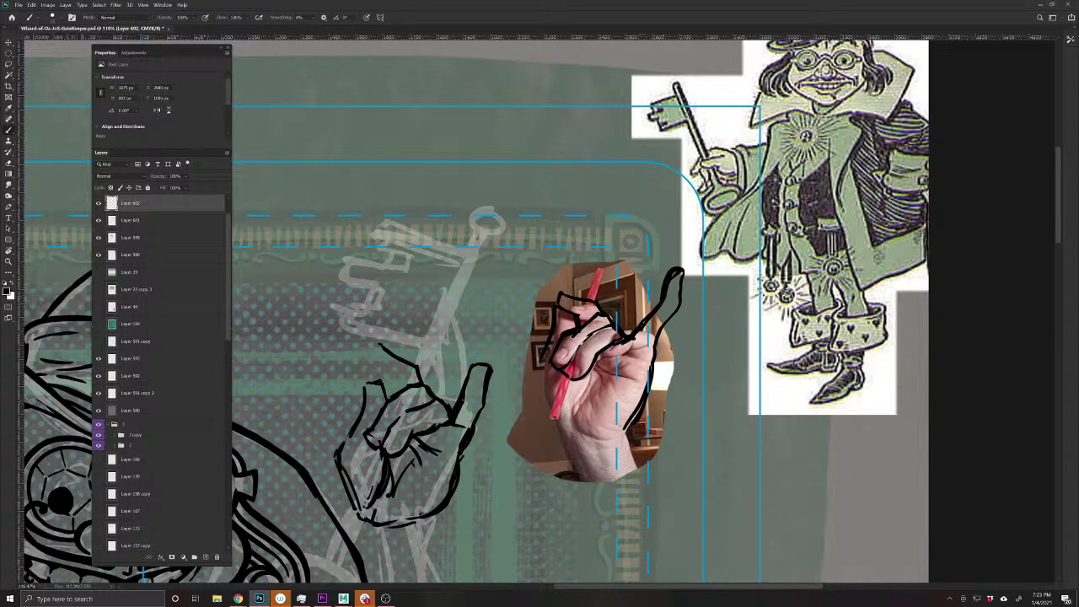
- Erase the traced study lines from the hand photo and return to the Brush tool
key(e)
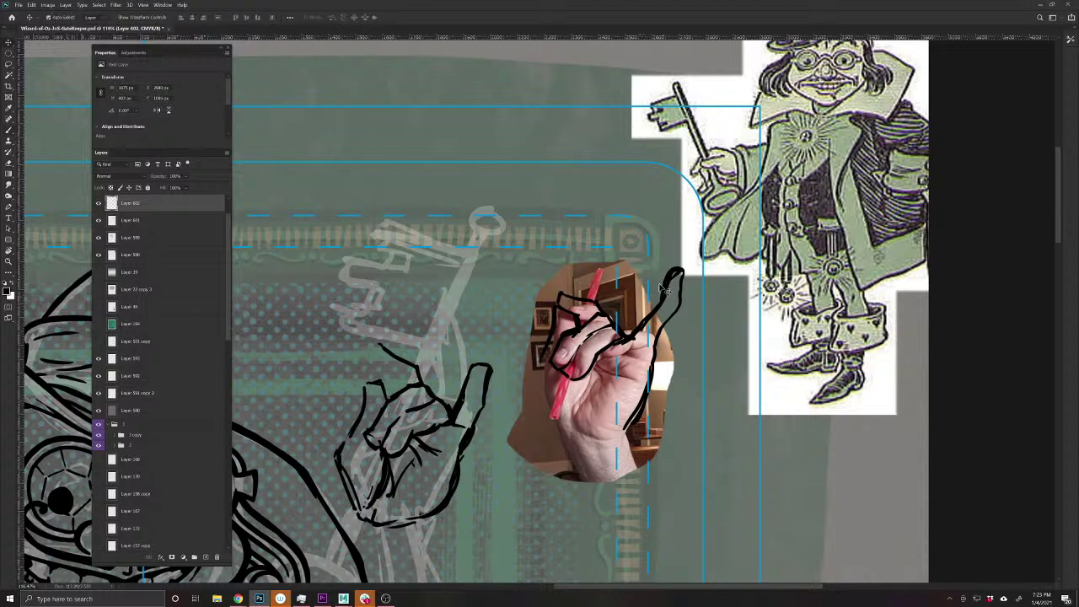
mouse_move(602, 302)
mouse_down()
mouse_move(566, 327)
mouse_move(573, 364)
mouse_move(608, 319)
mouse_move(662, 325)
mouse_move(674, 277)
mouse_up()
mouse_move(655, 356)
mouse_down()
mouse_move(653, 395)
mouse_move(628, 430)
mouse_up()
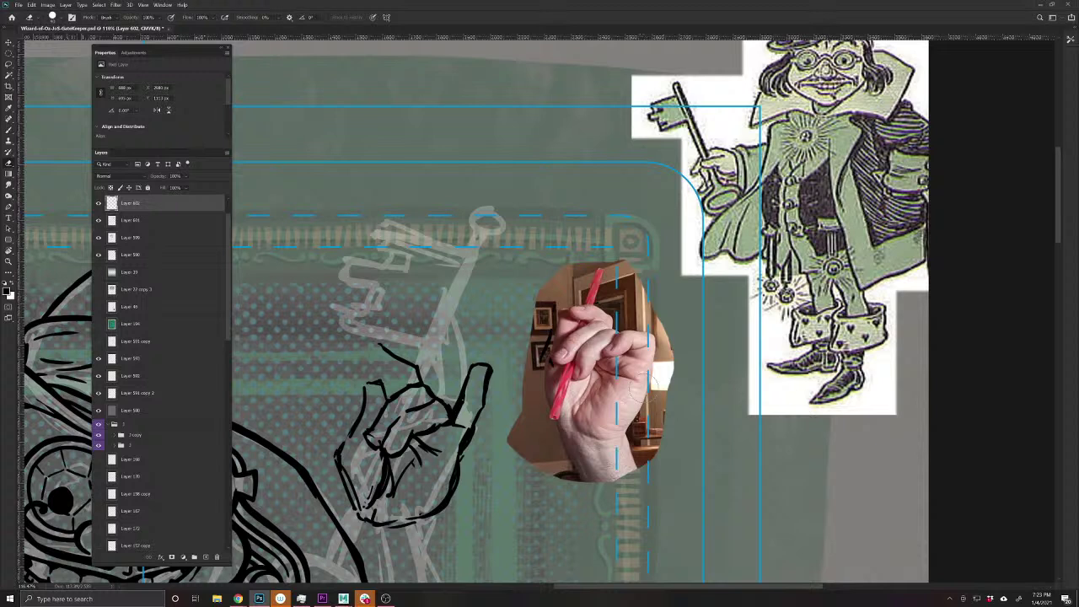
key(b)
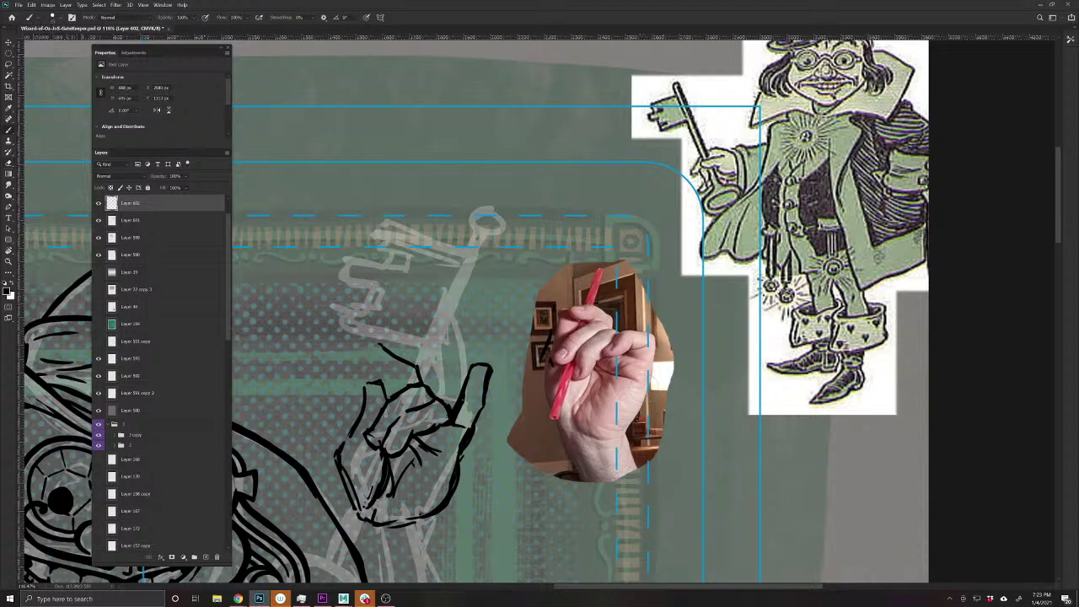
- Try an outstretched index finger above the curled fingers, redraw its tip, and erase the whole finger
mouse_move(419, 369)
mouse_down()
mouse_move(423, 381)
mouse_move(364, 344)
mouse_up()
key(ctrl+z)
key(ctrl+z)
mouse_move(389, 352)
mouse_down()
mouse_move(358, 348)
mouse_move(357, 361)
mouse_move(382, 369)
mouse_move(354, 346)
mouse_move(396, 370)
mouse_move(386, 390)
mouse_up()
drag(287, 450, 360, 445)
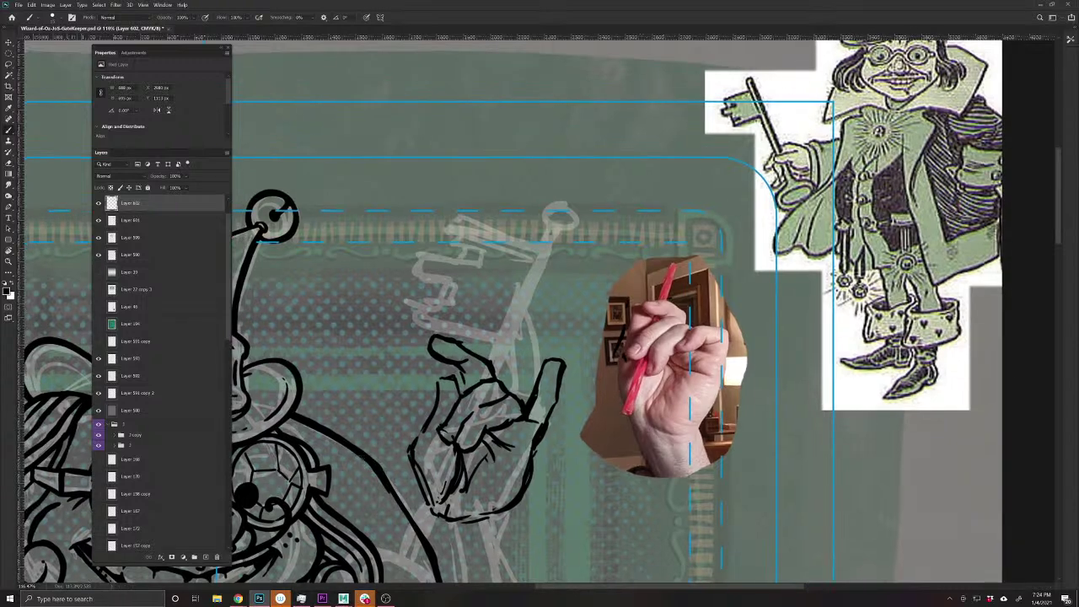
key(e)
mouse_move(428, 337)
mouse_down()
mouse_move(480, 358)
mouse_move(494, 380)
mouse_move(472, 389)
mouse_up()
- Draw a shorter bent index finger above the curled fingers and complete the thumb and the hand's outer contour
key(b)
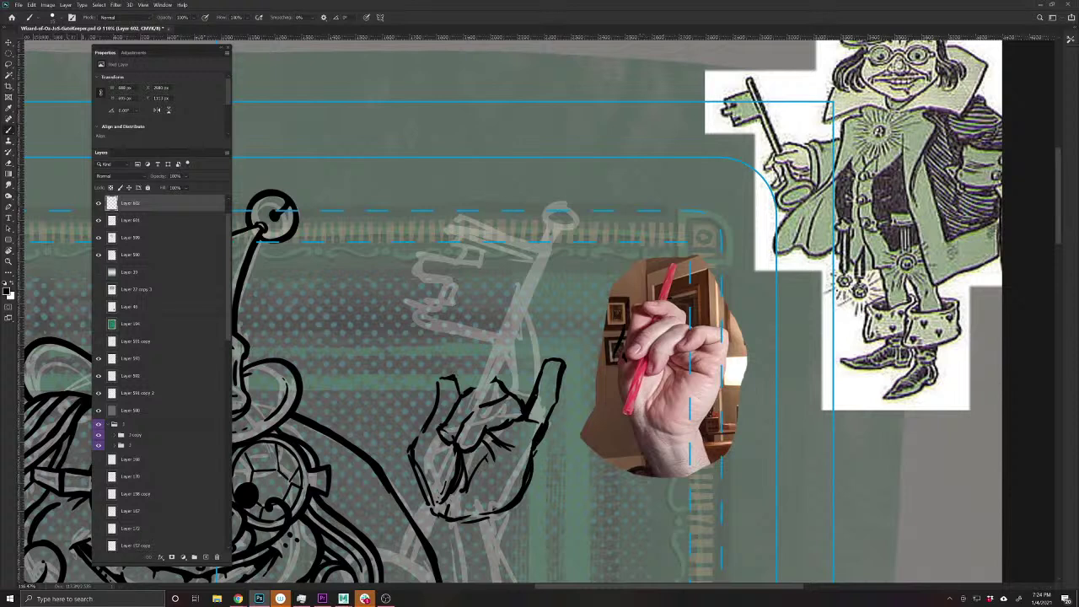
mouse_move(513, 372)
mouse_down()
mouse_move(516, 392)
mouse_move(504, 370)
mouse_move(465, 350)
mouse_move(446, 354)
mouse_move(452, 376)
mouse_up()
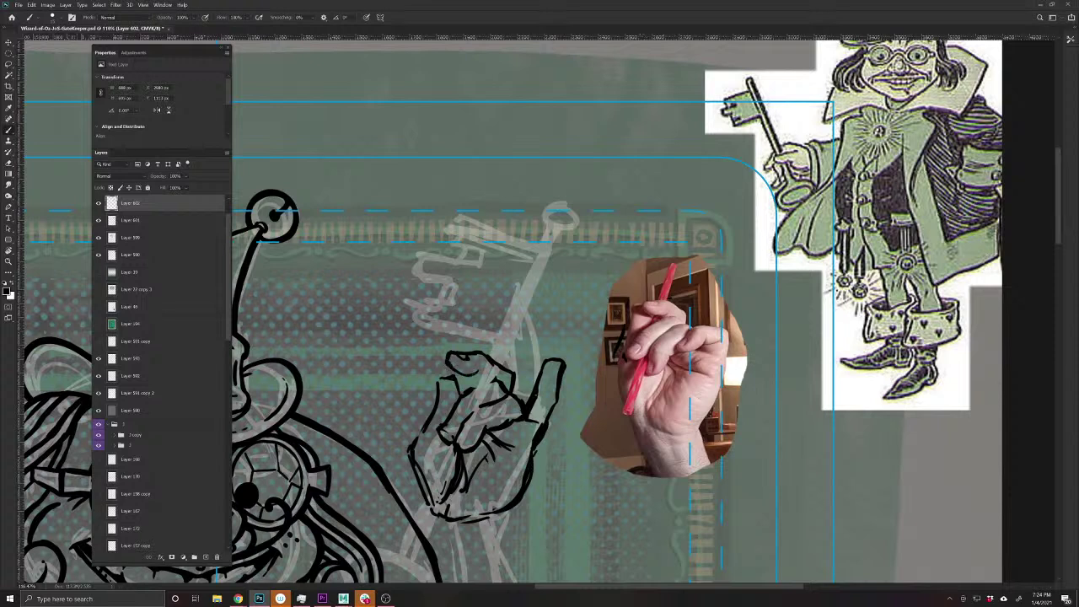
mouse_move(497, 373)
mouse_down()
mouse_move(471, 381)
mouse_move(483, 384)
mouse_up()
mouse_move(507, 392)
mouse_down()
mouse_move(470, 410)
mouse_move(463, 447)
mouse_move(439, 441)
mouse_up()
drag(461, 382, 455, 392)
mouse_move(451, 372)
mouse_down()
mouse_move(433, 399)
mouse_move(440, 422)
mouse_move(427, 411)
mouse_up()
mouse_move(432, 406)
mouse_down()
mouse_move(415, 441)
mouse_move(429, 506)
mouse_up()
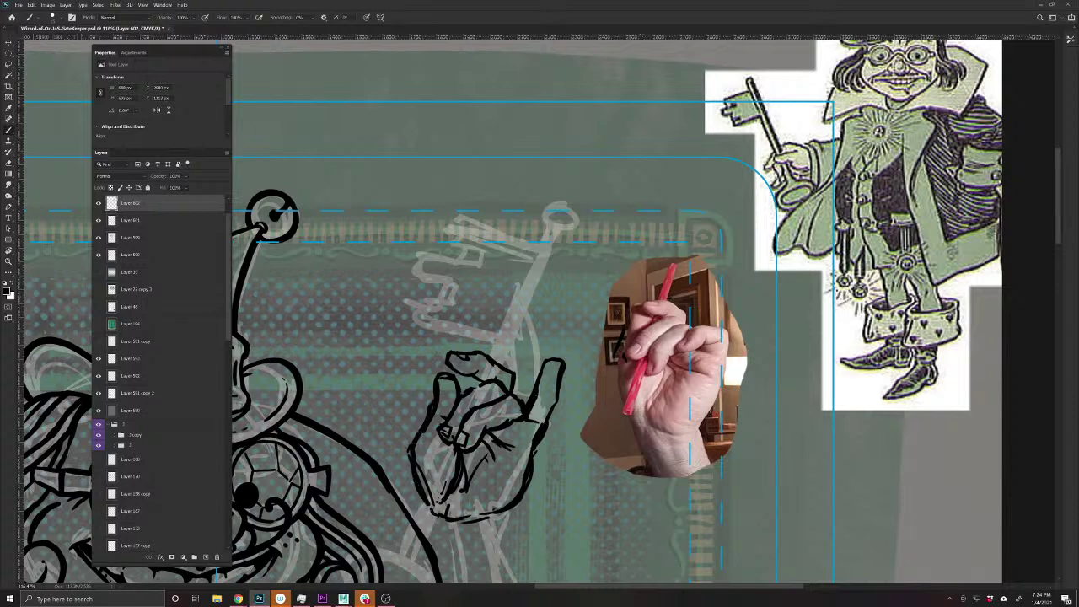
- Erase stray ink near the base of the raised finger and redraw the palm crease beside it
mouse_move(438, 565)
mouse_down()
mouse_move(430, 420)
mouse_move(457, 477)
mouse_up()
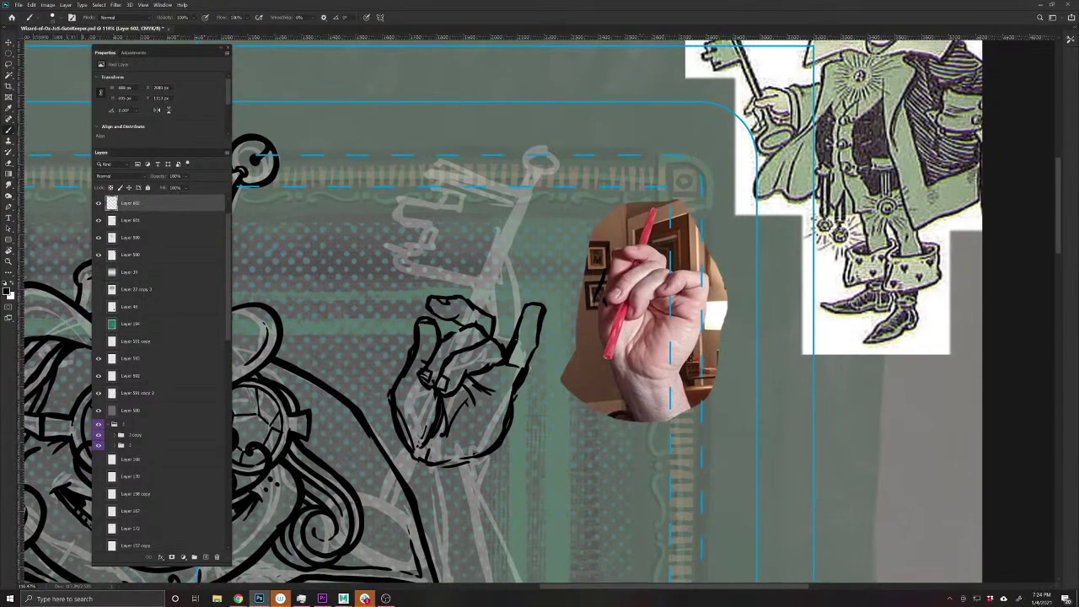
key(e)
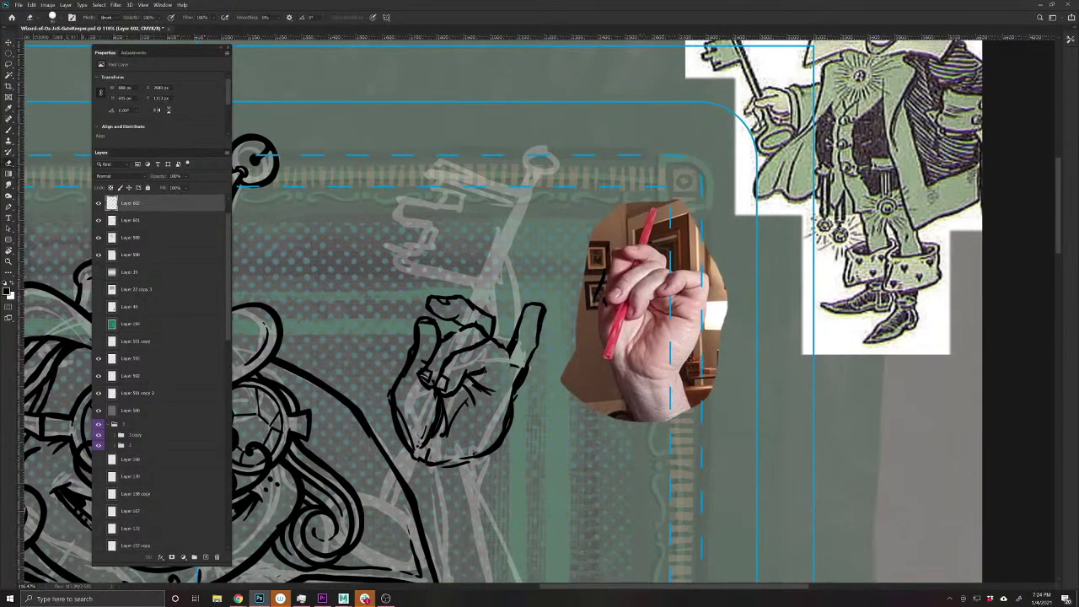
mouse_move(485, 368)
mouse_down()
mouse_move(476, 374)
mouse_move(510, 354)
mouse_move(482, 369)
mouse_move(496, 366)
mouse_up()
key(b)
mouse_move(492, 369)
mouse_down()
mouse_move(472, 375)
mouse_move(494, 361)
mouse_up()
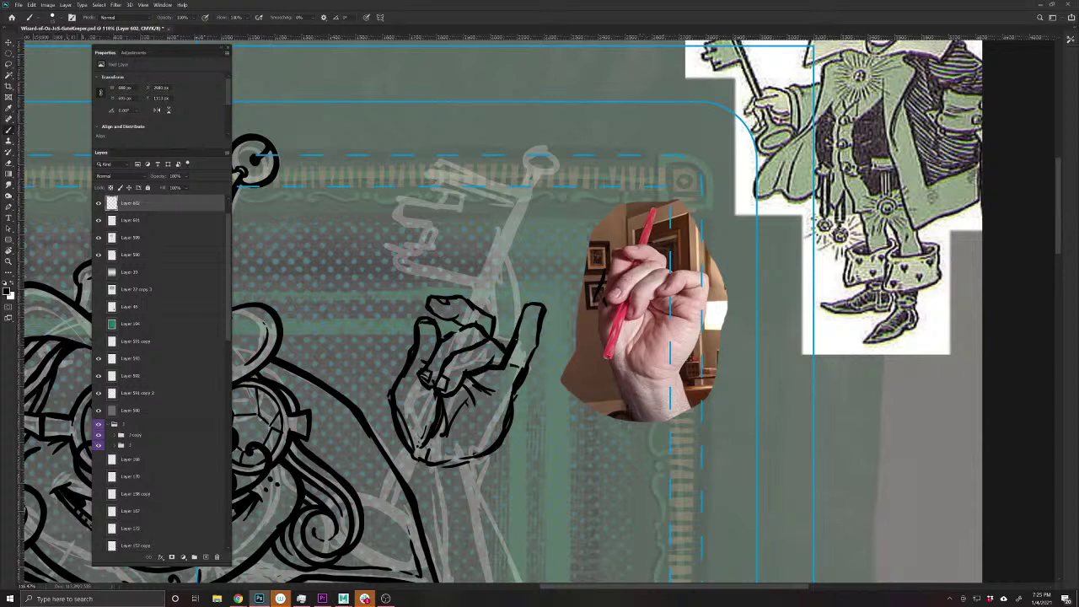
- Ink short wrist crease lines beneath the palm of the hand sketch
mouse_move(381, 487)
mouse_down()
mouse_move(411, 470)
mouse_move(429, 423)
mouse_up()
mouse_move(544, 305)
mouse_down()
mouse_move(561, 308)
mouse_move(564, 342)
mouse_move(542, 380)
mouse_move(430, 388)
mouse_up()
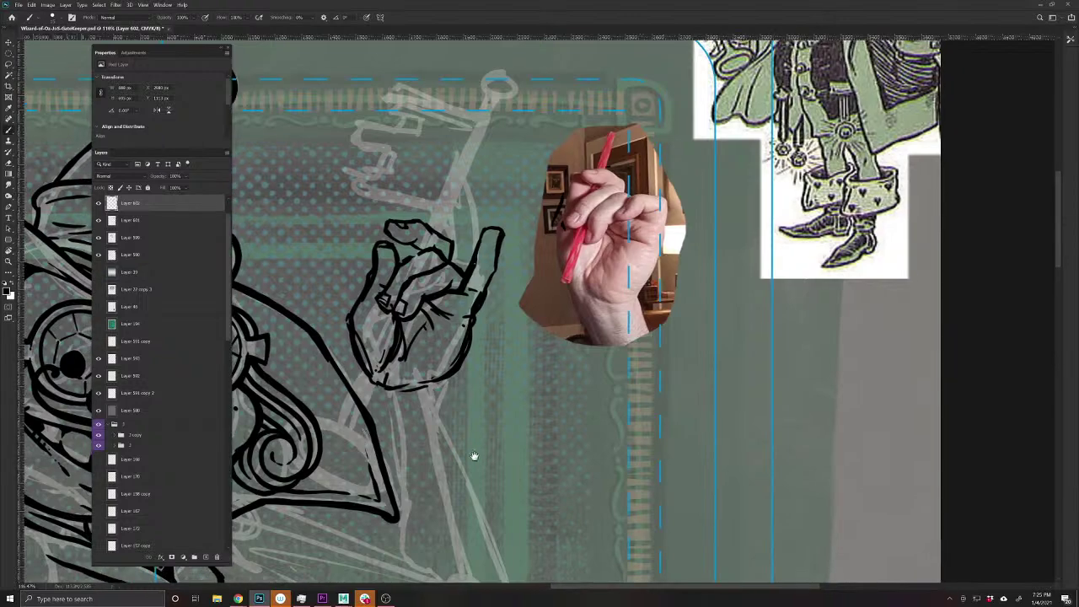
drag(516, 293, 434, 569)
mouse_move(472, 458)
mouse_down()
mouse_move(523, 339)
mouse_move(720, 277)
mouse_up()
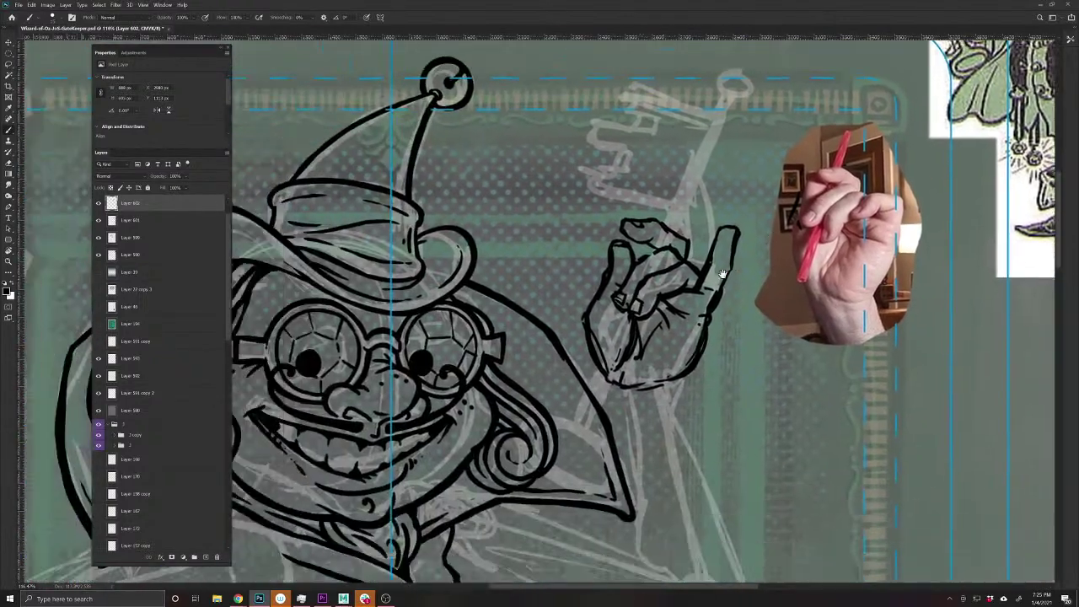
drag(571, 481, 418, 456)
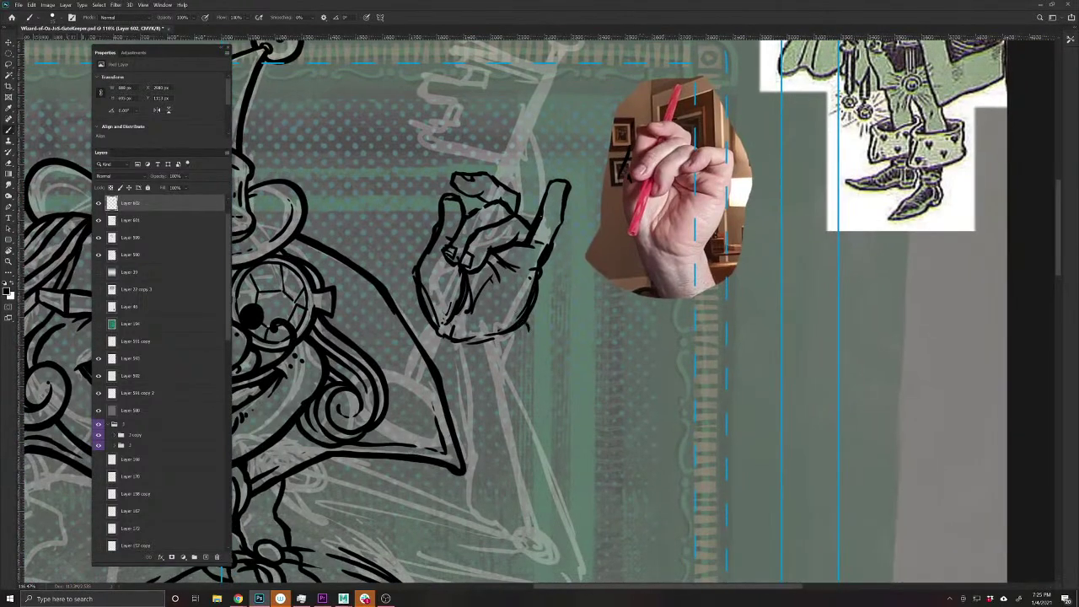
drag(523, 326, 463, 352)
- Lasso the whole inked hand sketch and move it off the card to the blank margin as reference
key(l)
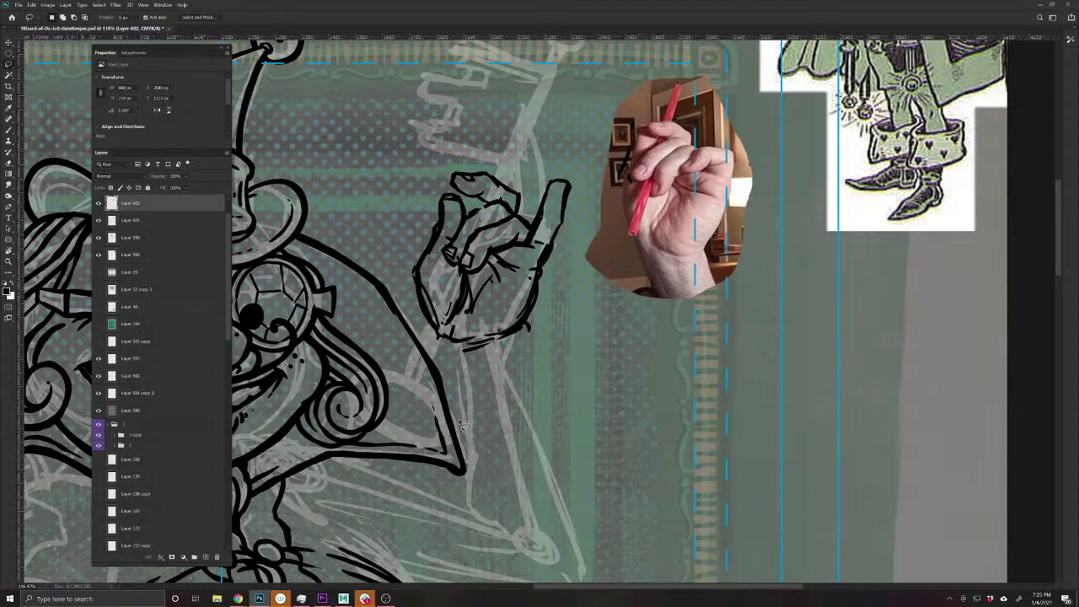
mouse_move(459, 369)
mouse_down()
mouse_move(406, 287)
mouse_move(406, 221)
mouse_move(477, 135)
mouse_move(580, 163)
mouse_move(568, 281)
mouse_move(527, 377)
mouse_move(458, 372)
mouse_up()
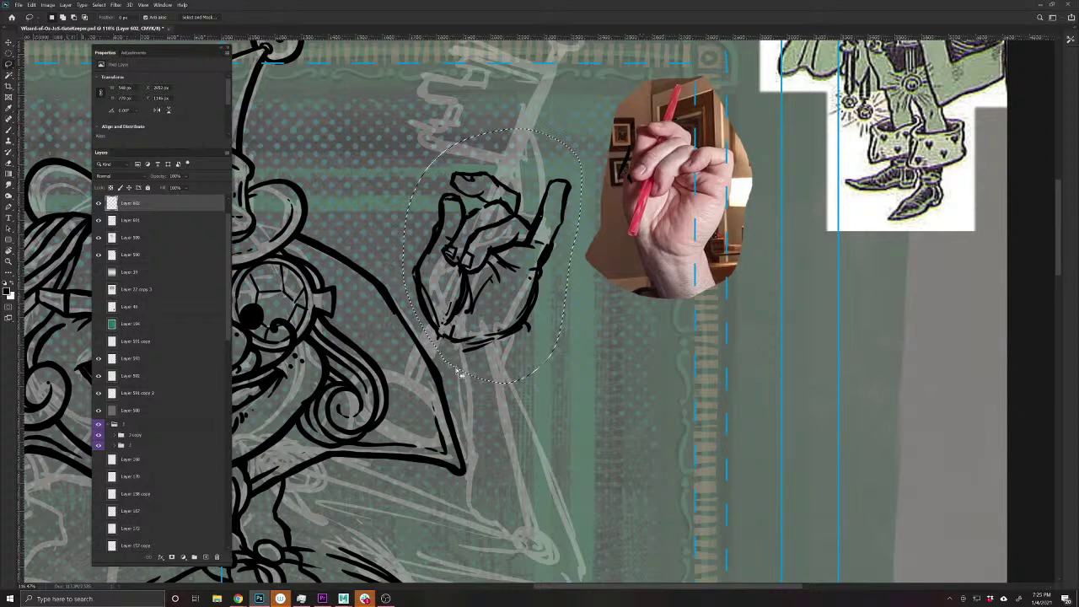
key(v)
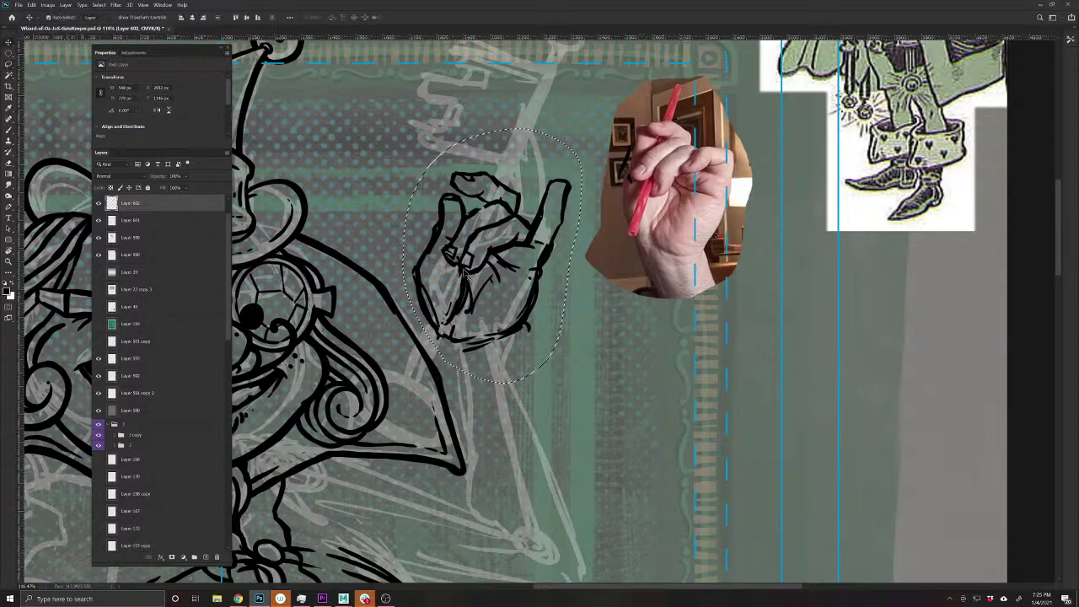
drag(466, 274, 909, 371)
- Place the hand photo over the sketched forearm on the card and lower its layer opacity
mouse_move(712, 237)
mouse_down()
mouse_move(558, 314)
mouse_move(616, 306)
mouse_move(548, 308)
mouse_up()
drag(163, 179, 145, 182)
drag(511, 264, 468, 263)
- Enlarge the hand photo with Free Transform and align it with the forearm sketch beneath the key
key(ctrl+t)
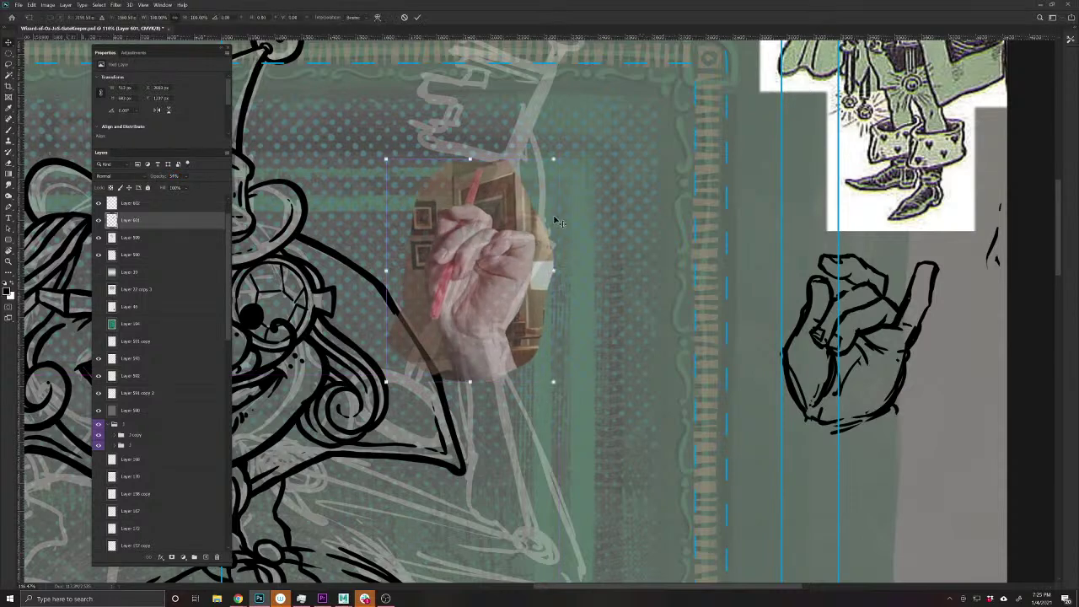
drag(553, 159, 582, 135)
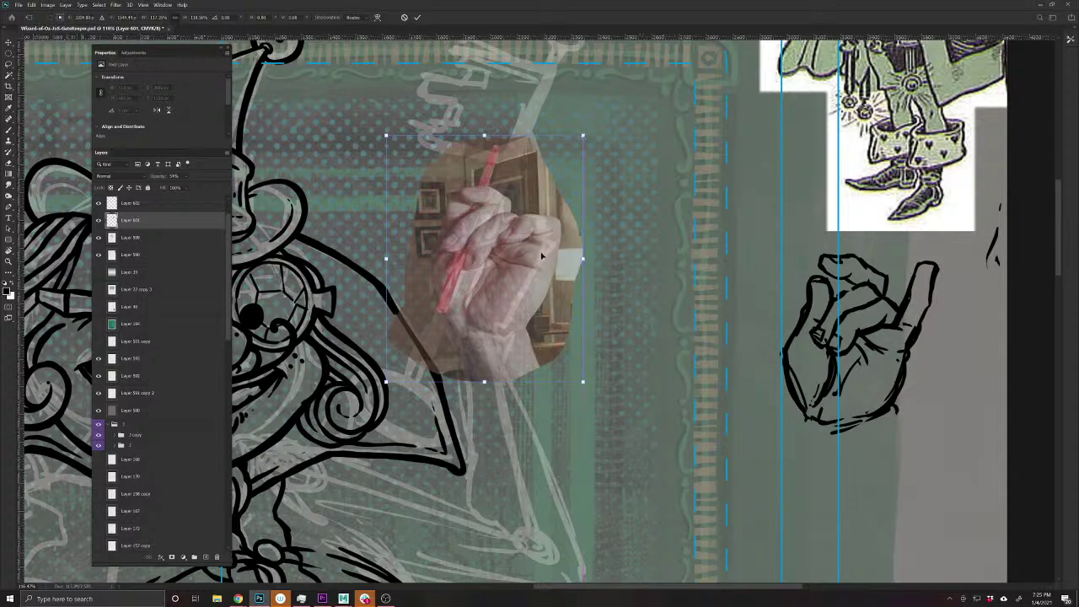
mouse_move(542, 257)
mouse_down()
mouse_move(531, 248)
mouse_move(713, 228)
mouse_move(532, 263)
mouse_up()
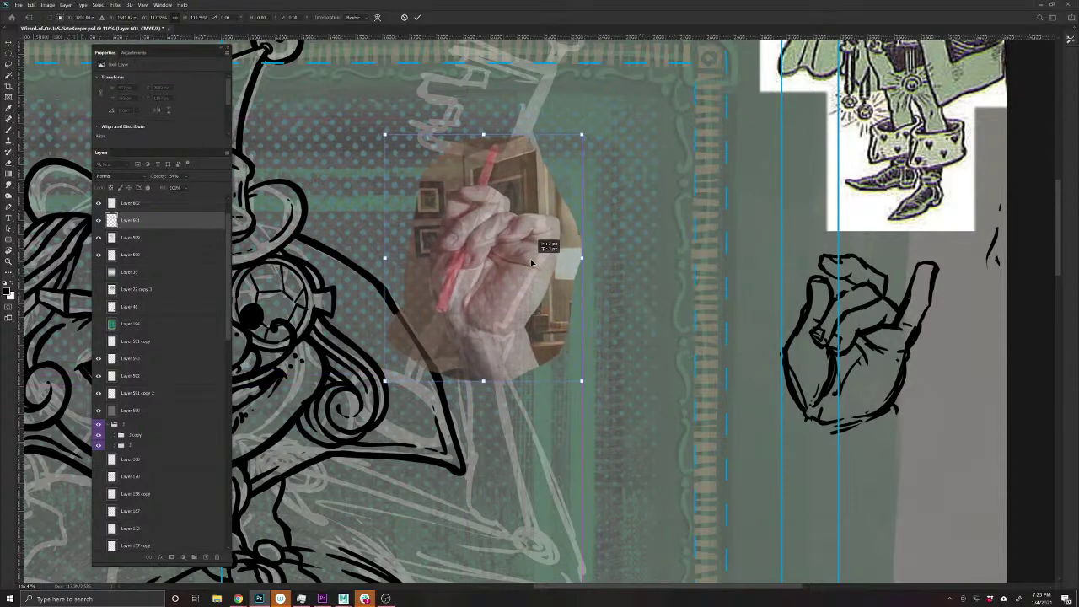
key(Return)
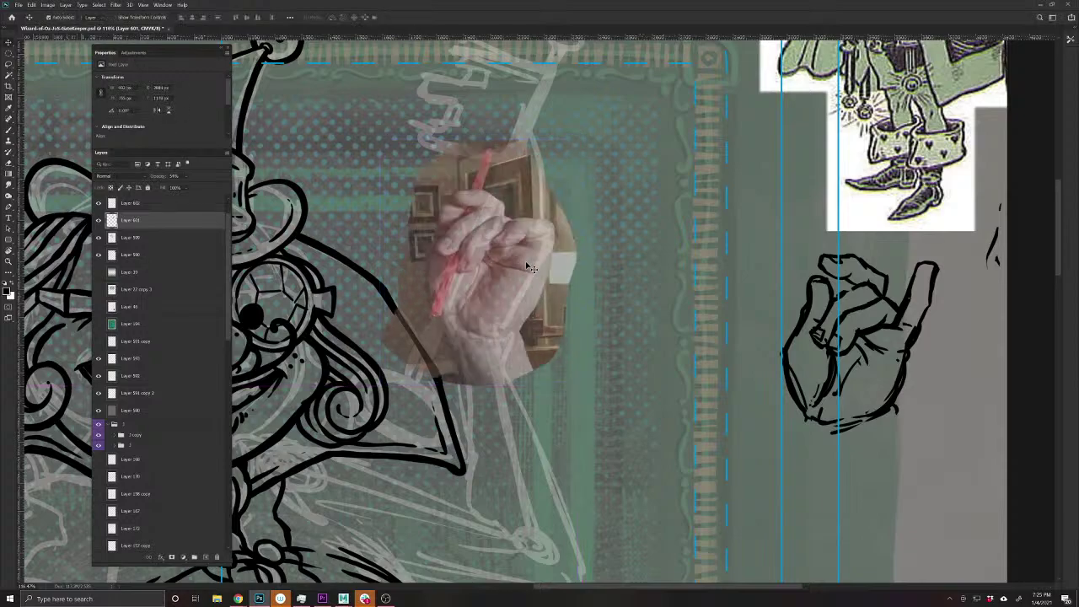
- Add a new layer above the hand photo and ink the topmost curled finger over it
scroll(531, 267, down, 4)
scroll(538, 265, up, 5)
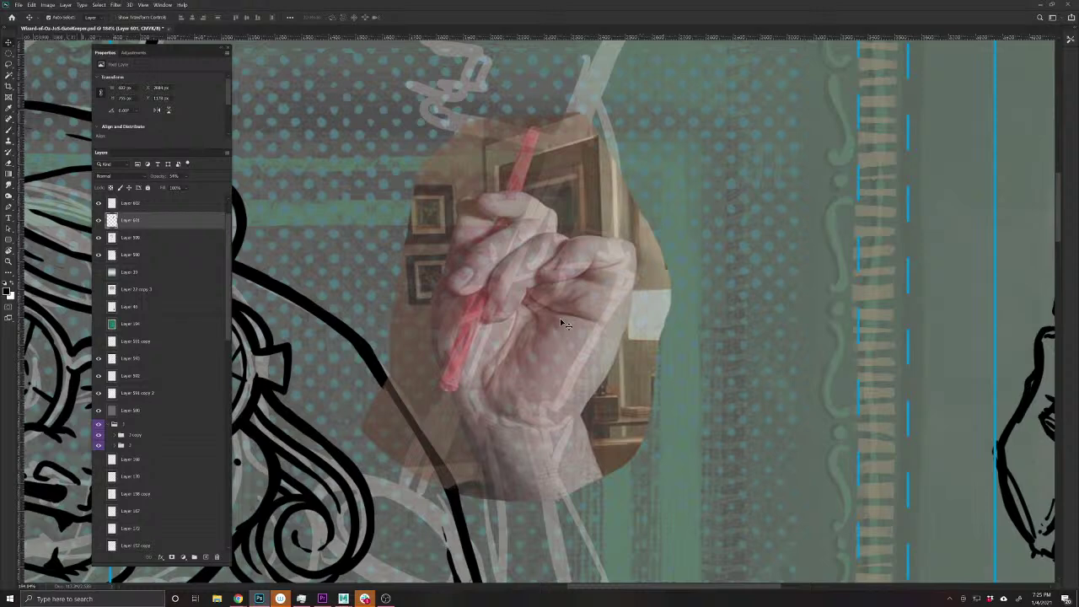
click(206, 557)
key(b)
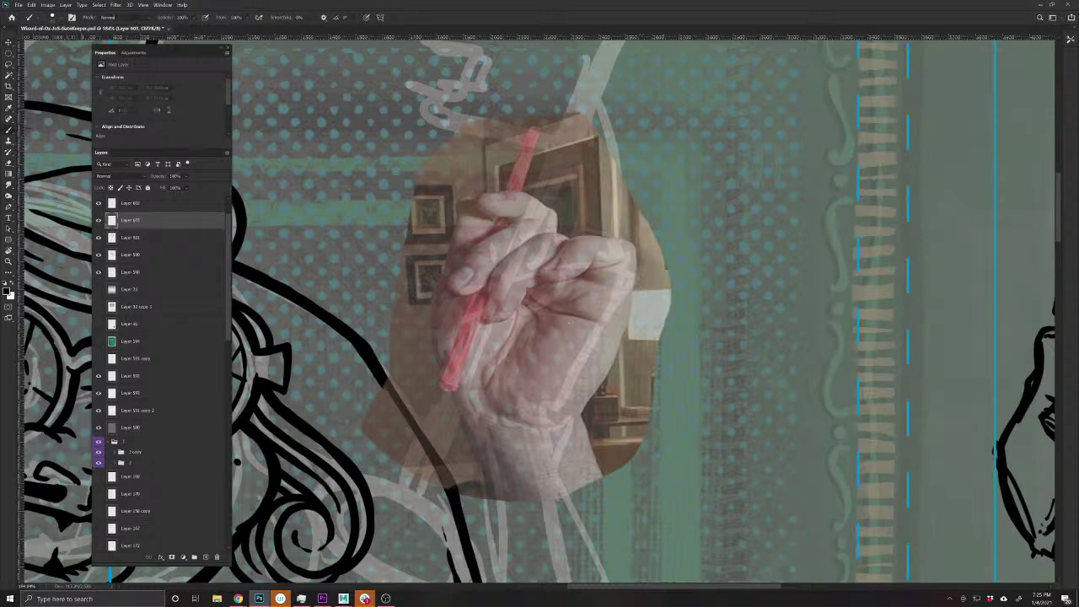
drag(445, 276, 423, 393)
mouse_move(535, 347)
mouse_down()
mouse_move(536, 319)
mouse_move(497, 301)
mouse_move(448, 301)
mouse_move(480, 305)
mouse_move(446, 317)
mouse_move(448, 304)
mouse_move(463, 334)
mouse_move(504, 320)
mouse_move(446, 319)
mouse_move(470, 309)
mouse_up()
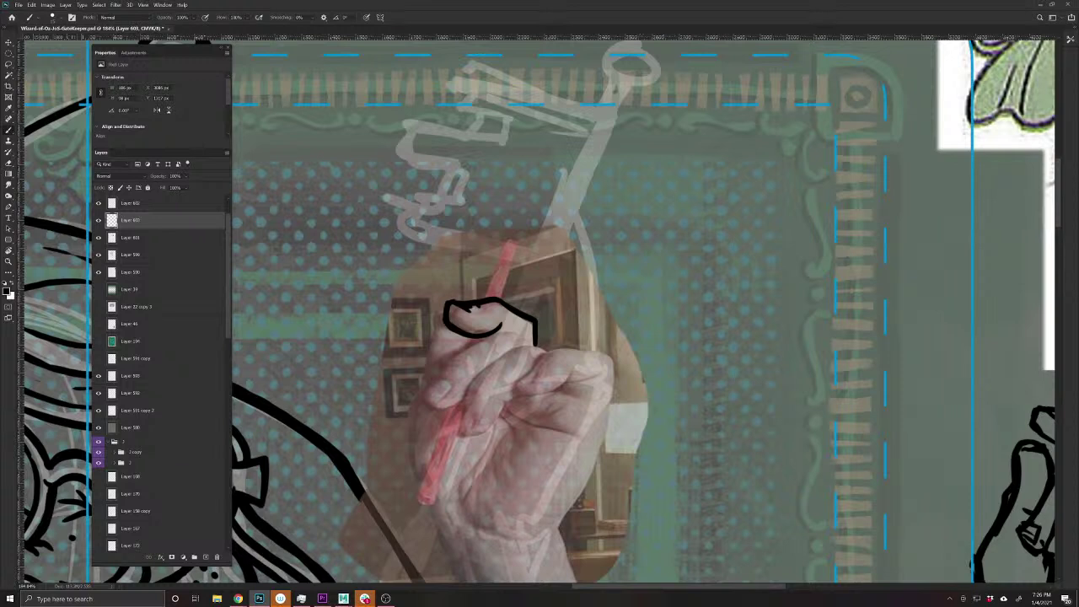
- Trace the two lower curled fingers with their nails and ink the outer contour joining them to the top finger
mouse_move(534, 343)
mouse_down()
mouse_move(505, 330)
mouse_move(449, 351)
mouse_move(417, 386)
mouse_move(447, 378)
mouse_move(433, 400)
mouse_move(409, 393)
mouse_move(425, 411)
mouse_move(452, 416)
mouse_up()
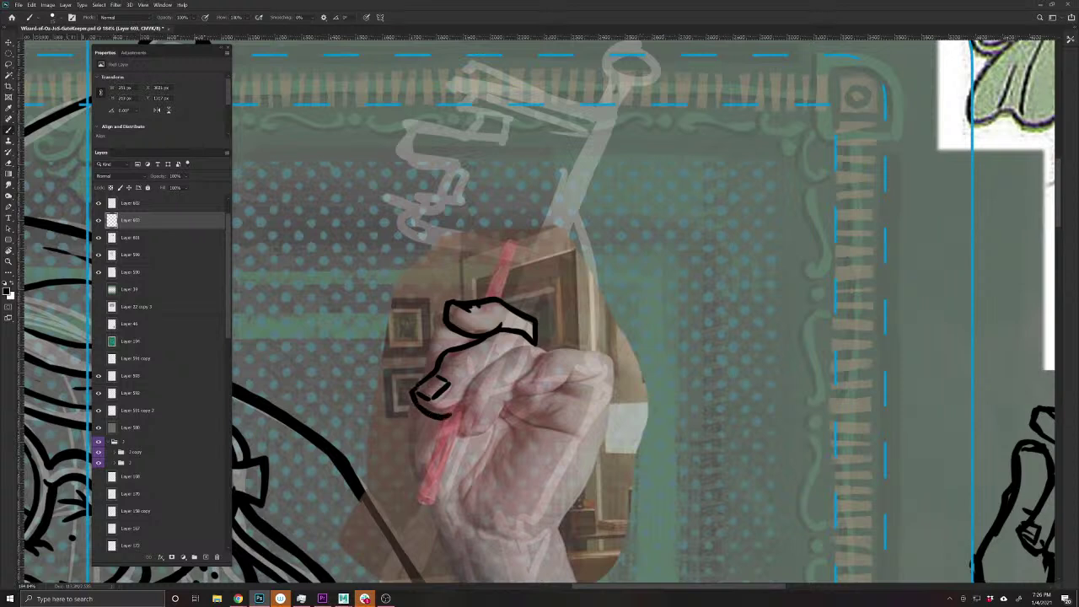
mouse_move(534, 341)
mouse_down()
mouse_move(548, 352)
mouse_move(516, 344)
mouse_move(469, 377)
mouse_move(453, 425)
mouse_move(484, 414)
mouse_move(483, 431)
mouse_move(454, 436)
mouse_move(483, 445)
mouse_move(517, 396)
mouse_up()
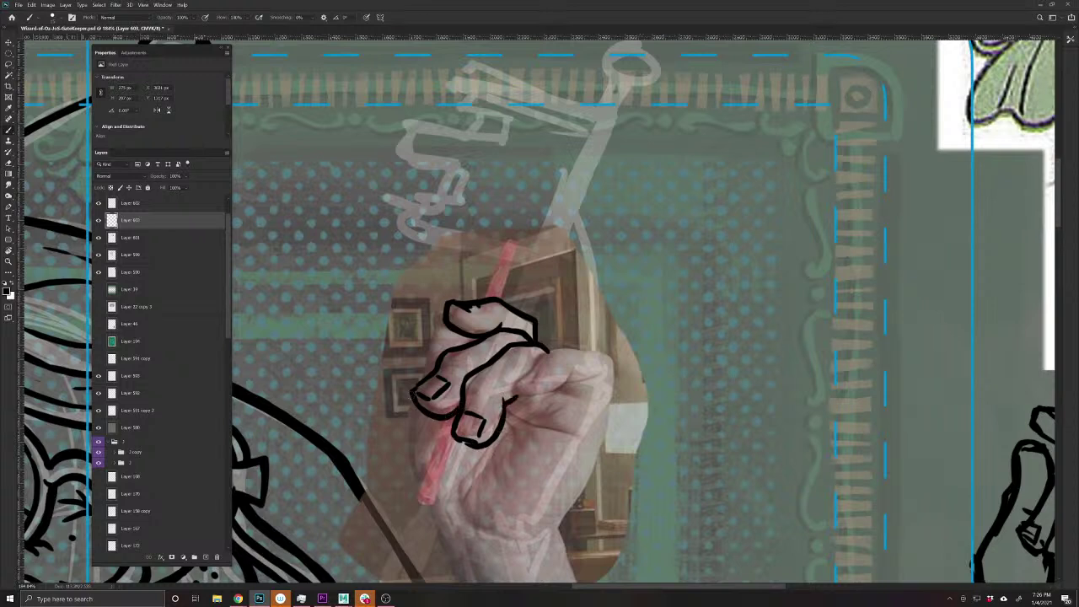
drag(419, 386, 430, 315)
drag(392, 488, 359, 422)
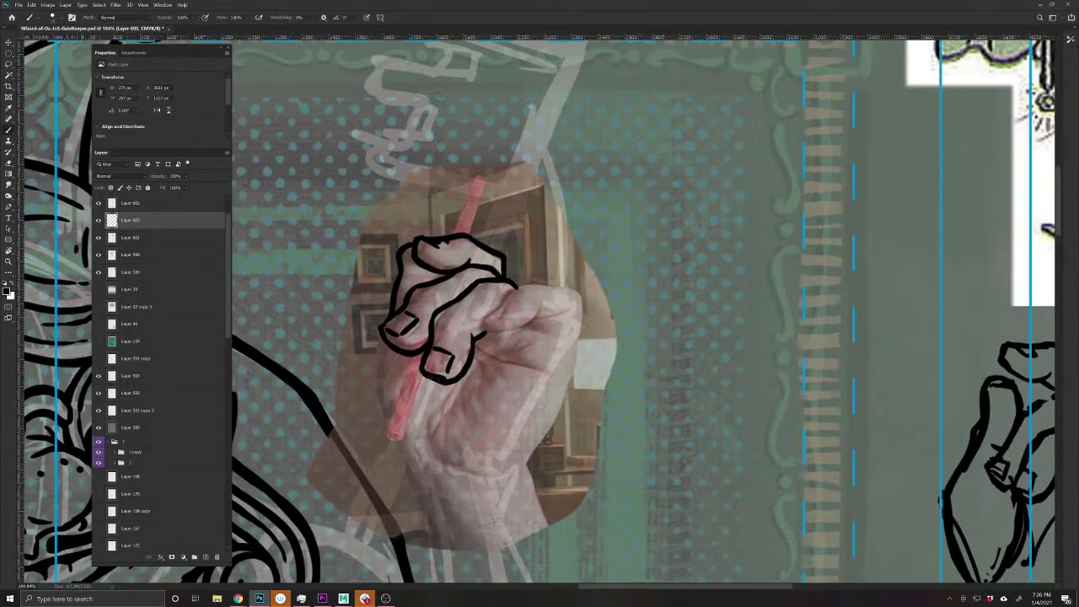
- Trim the lowest curled finger's nail area with a smaller eraser and add nail and knuckle lines to the curled fingers
key(e)
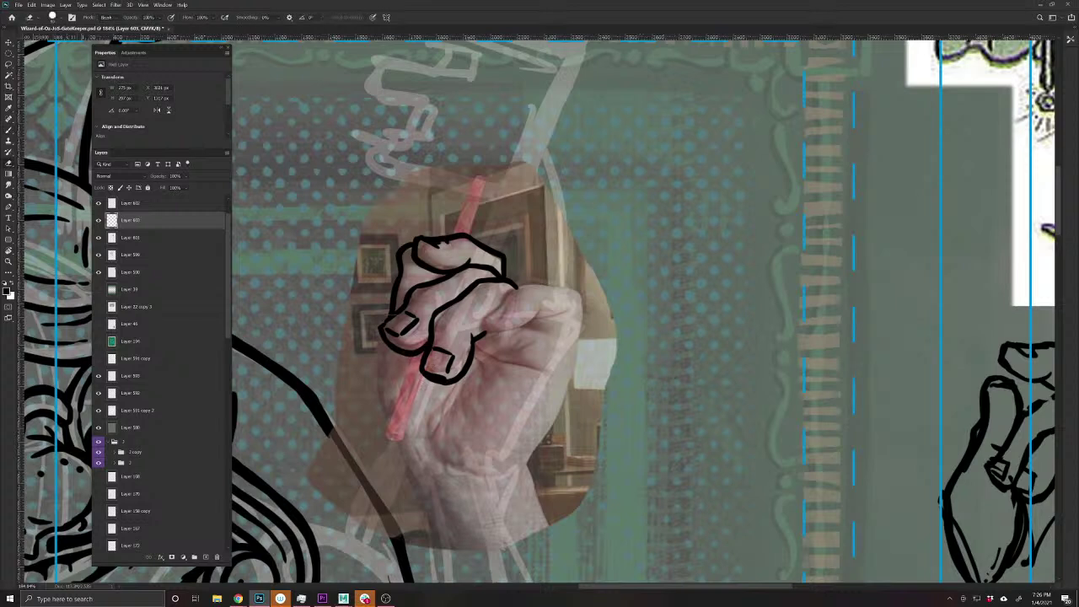
key(bracketleft)
key(bracketleft)
key(bracketleft)
key(bracketleft)
key(bracketleft)
mouse_move(433, 373)
mouse_down()
mouse_move(447, 378)
mouse_move(427, 371)
mouse_up()
key(b)
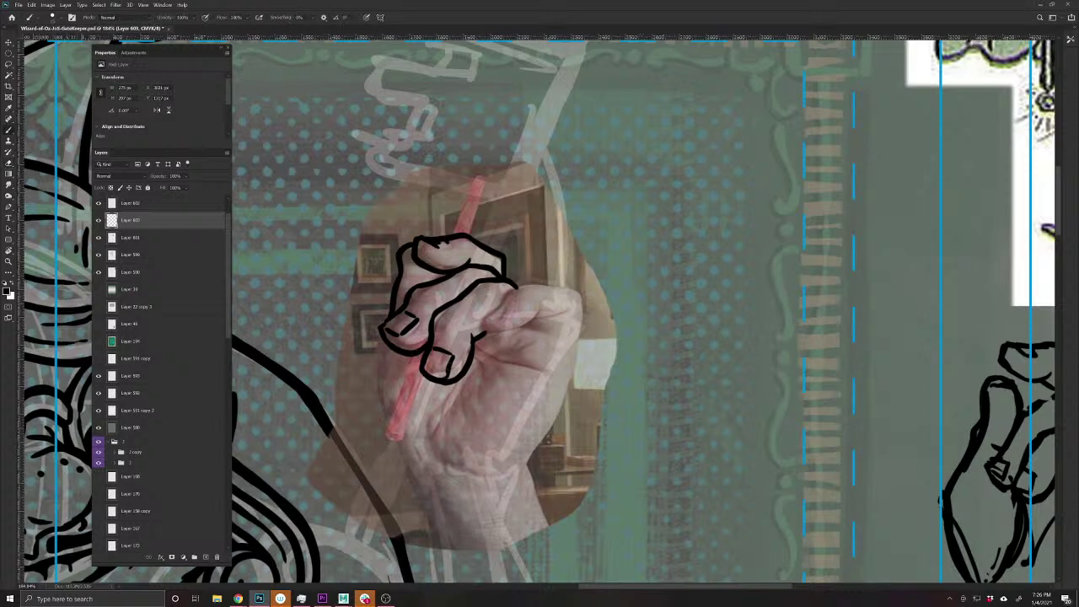
drag(436, 353, 453, 361)
drag(435, 320, 453, 327)
drag(406, 301, 420, 293)
- Clean up and extend the lowest curled finger's upper contour and ink its underside toward the palm
drag(512, 287, 517, 294)
drag(356, 413, 354, 513)
key(e)
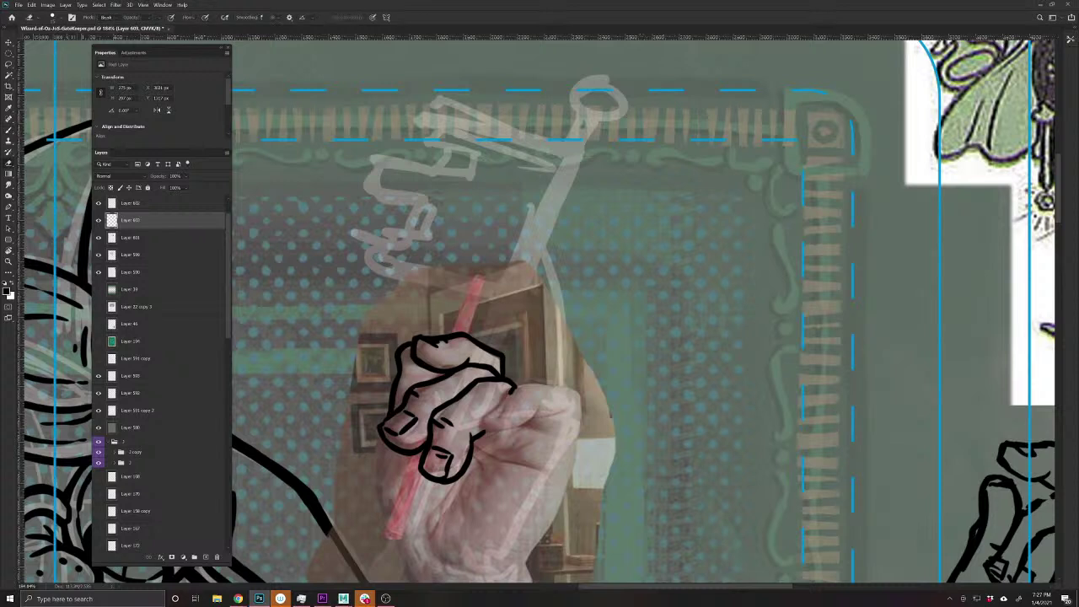
key(b)
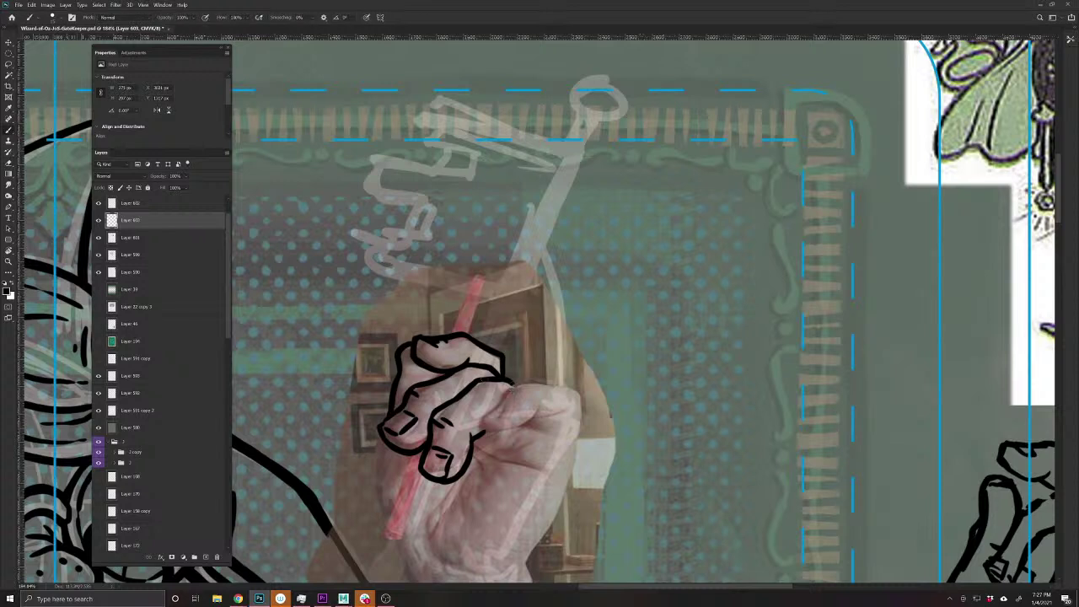
drag(506, 380, 522, 392)
drag(476, 438, 497, 421)
- Ink the outer edge of the palm from the little finger's knuckle down to the wrist
drag(573, 438, 580, 423)
drag(507, 511, 474, 446)
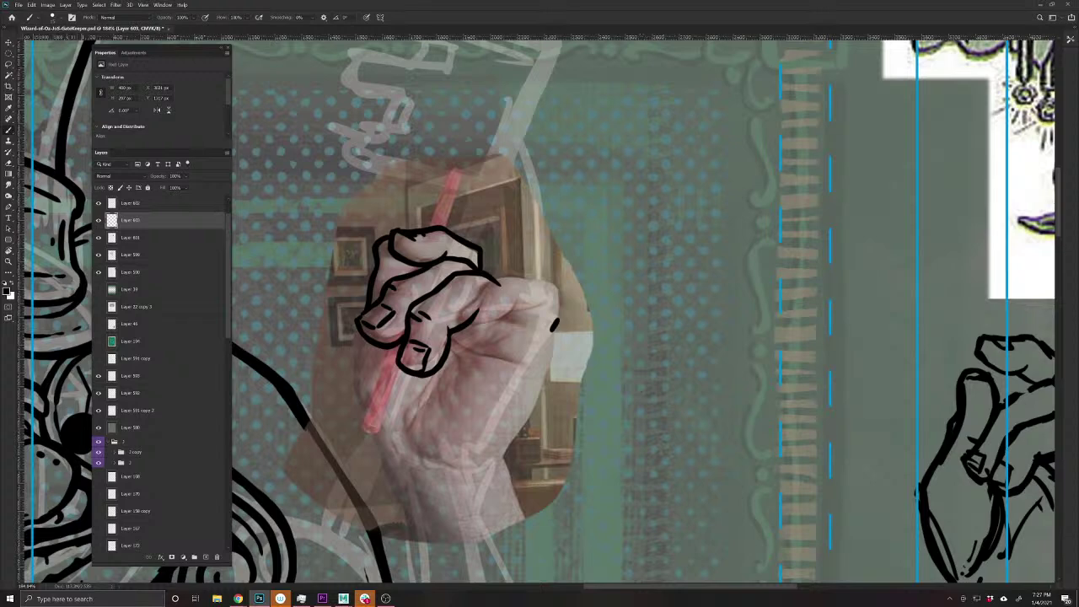
mouse_move(554, 325)
mouse_down()
mouse_move(532, 415)
mouse_move(492, 454)
mouse_up()
drag(332, 323, 358, 424)
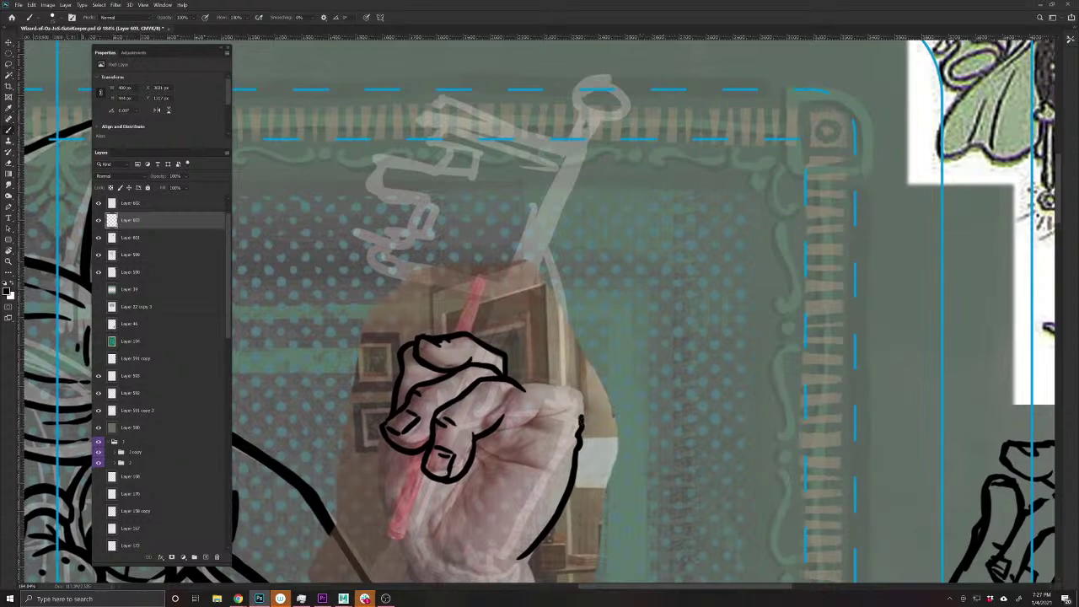
- Draw a raised little finger extending above the palm and reset the canvas rotation
mouse_move(580, 430)
mouse_down()
mouse_move(599, 330)
mouse_move(583, 324)
mouse_move(561, 340)
mouse_move(570, 368)
mouse_move(561, 364)
mouse_move(553, 396)
mouse_move(572, 398)
mouse_move(520, 418)
mouse_move(539, 403)
mouse_up()
key(r)
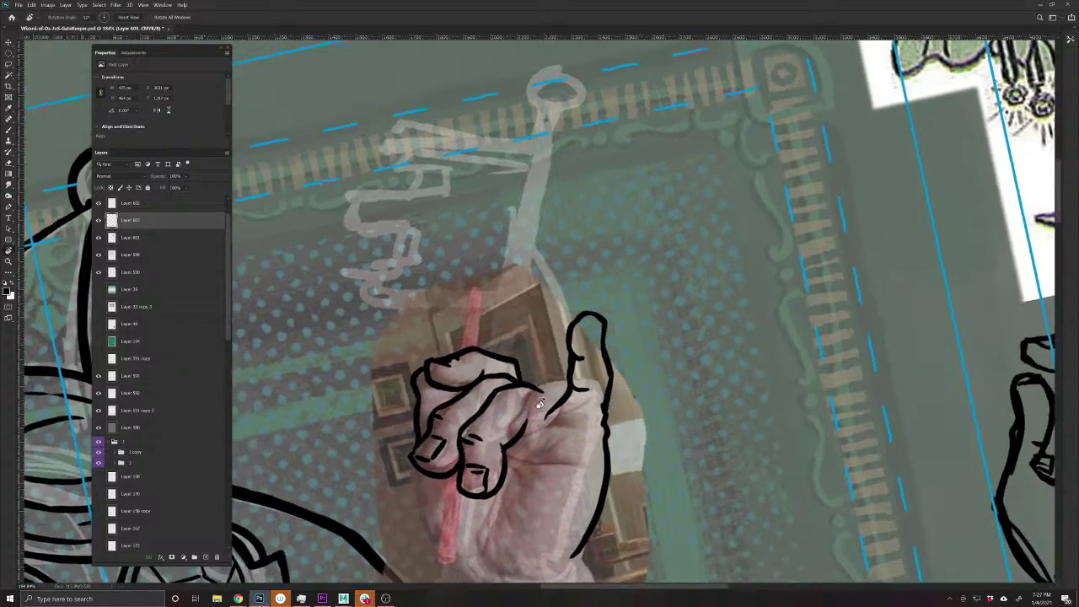
drag(358, 487, 332, 448)
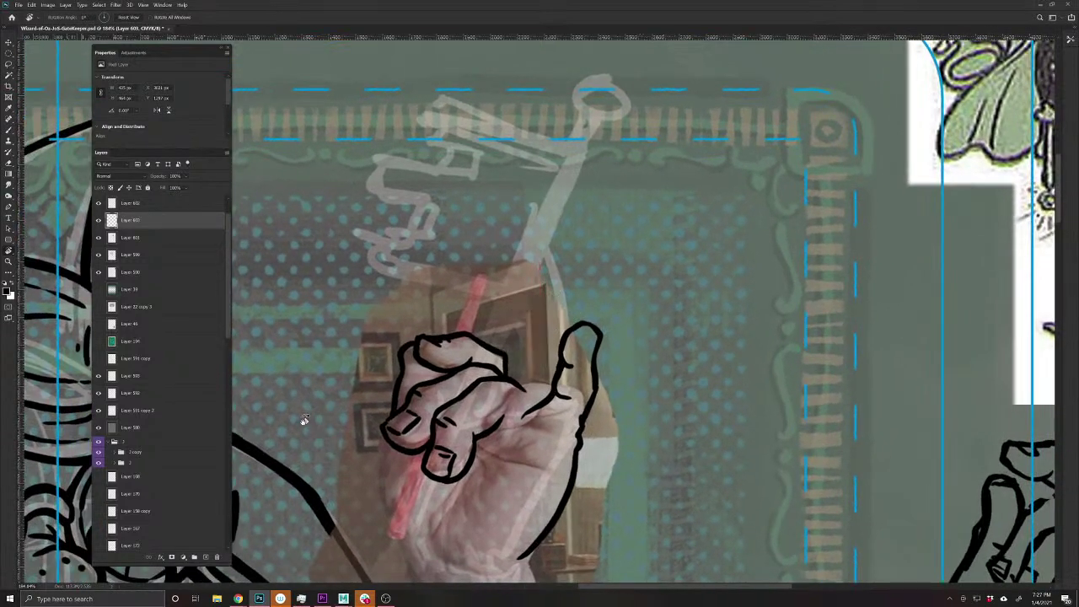
- Remove the raised little finger's base line and redraw it with a crease where the finger meets the palm
key(b)
key(ctrl+z)
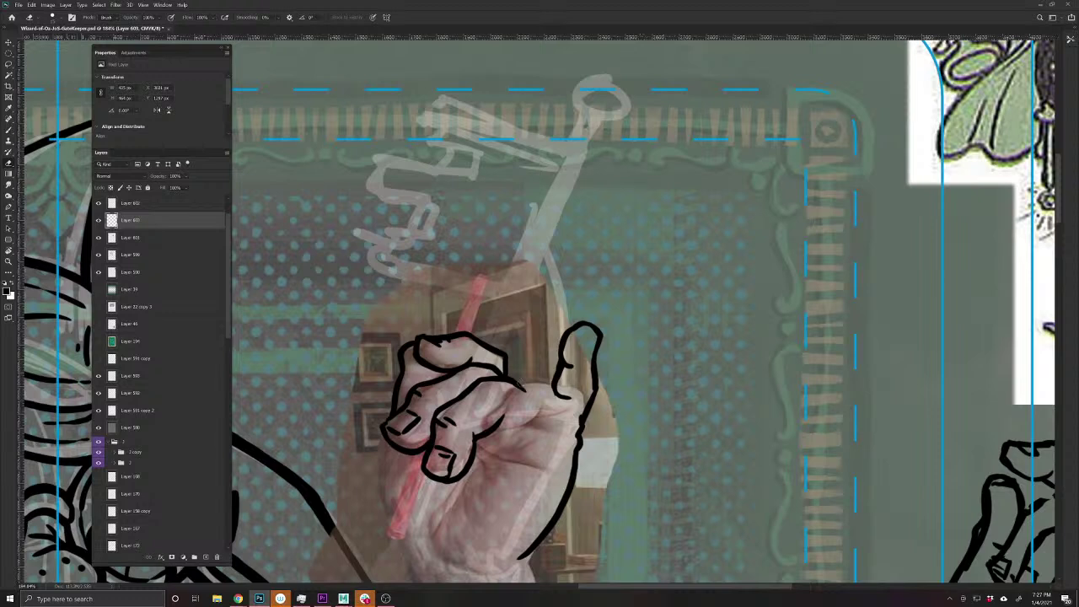
key(b)
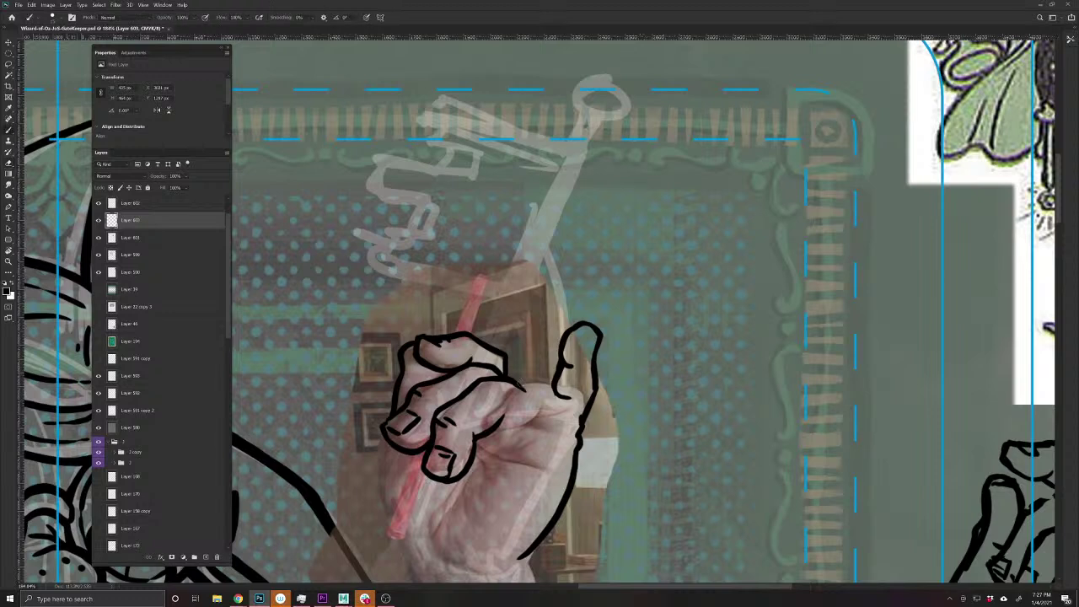
mouse_move(554, 388)
mouse_down()
mouse_move(564, 398)
mouse_move(562, 362)
mouse_move(573, 399)
mouse_move(544, 403)
mouse_move(536, 423)
mouse_move(573, 432)
mouse_move(517, 429)
mouse_up()
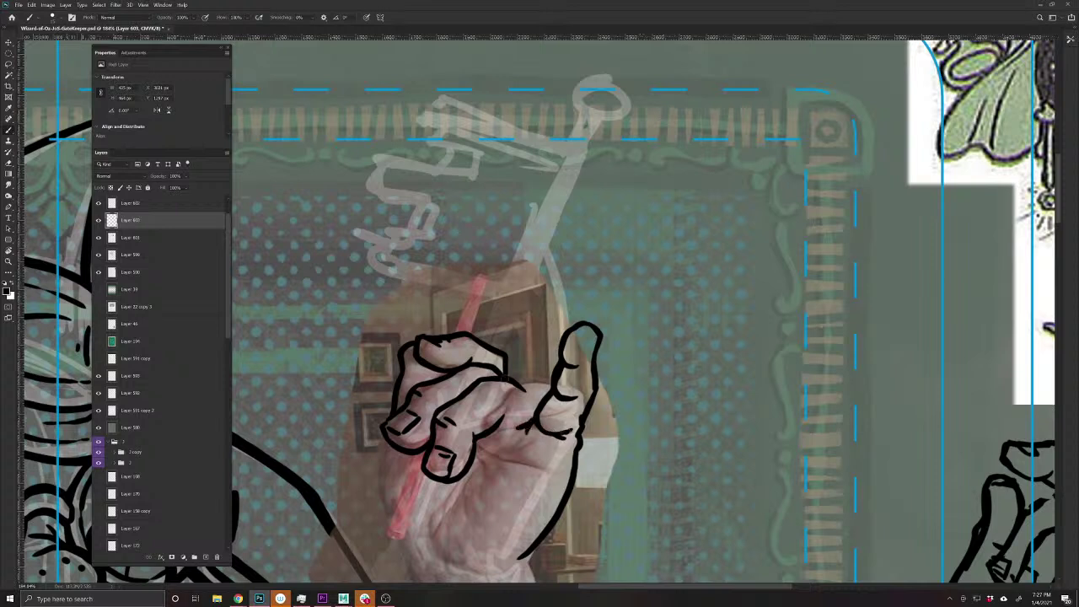
- Ink the folded ring finger and the crease across the upper palm, and rework the palm's outer edge with a small notch
mouse_move(511, 381)
mouse_down()
mouse_move(536, 409)
mouse_move(521, 425)
mouse_up()
drag(474, 442, 544, 475)
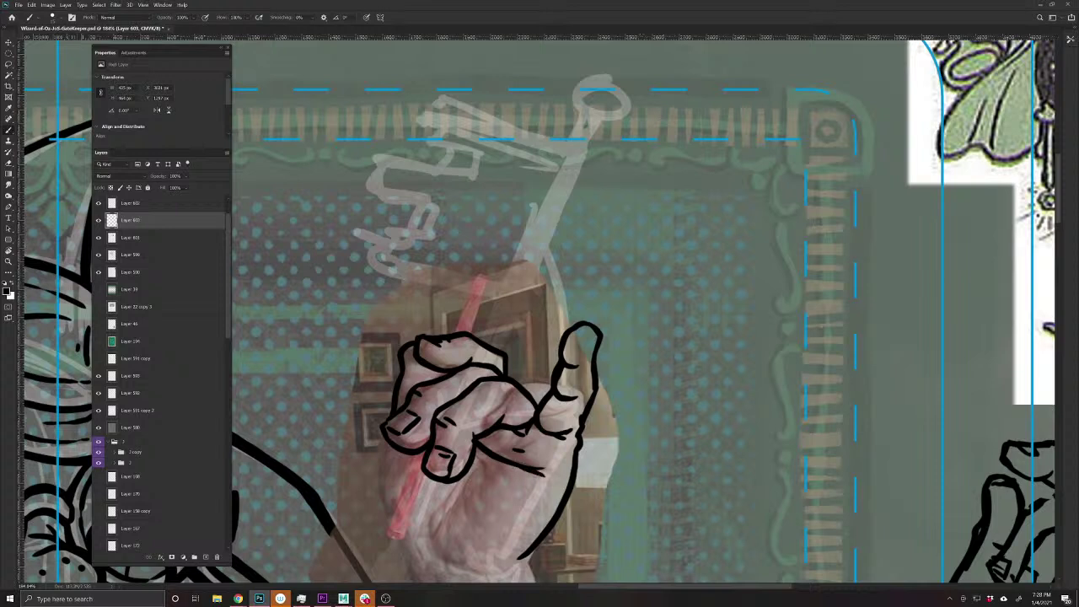
key(e)
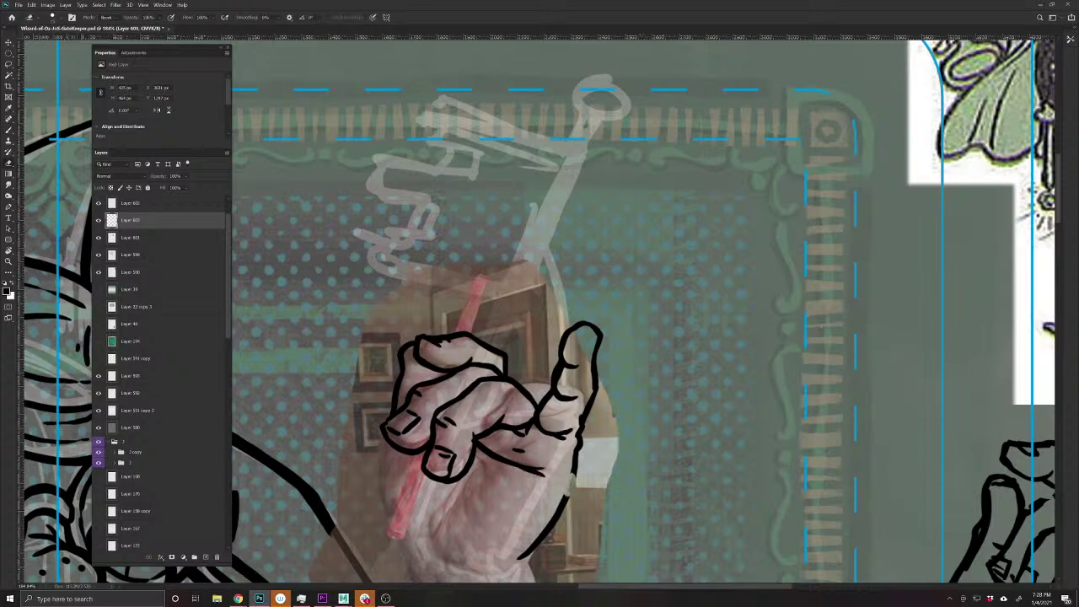
key(b)
drag(579, 472, 564, 499)
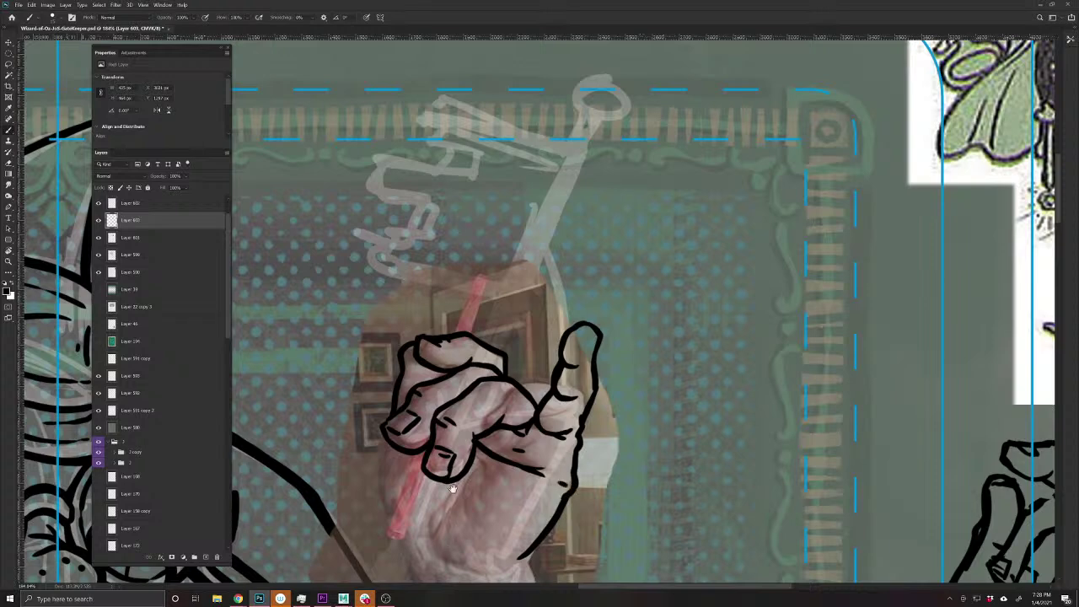
- Add a short palm crease running down from beneath the curled fingers
drag(449, 535, 462, 443)
drag(485, 359, 515, 391)
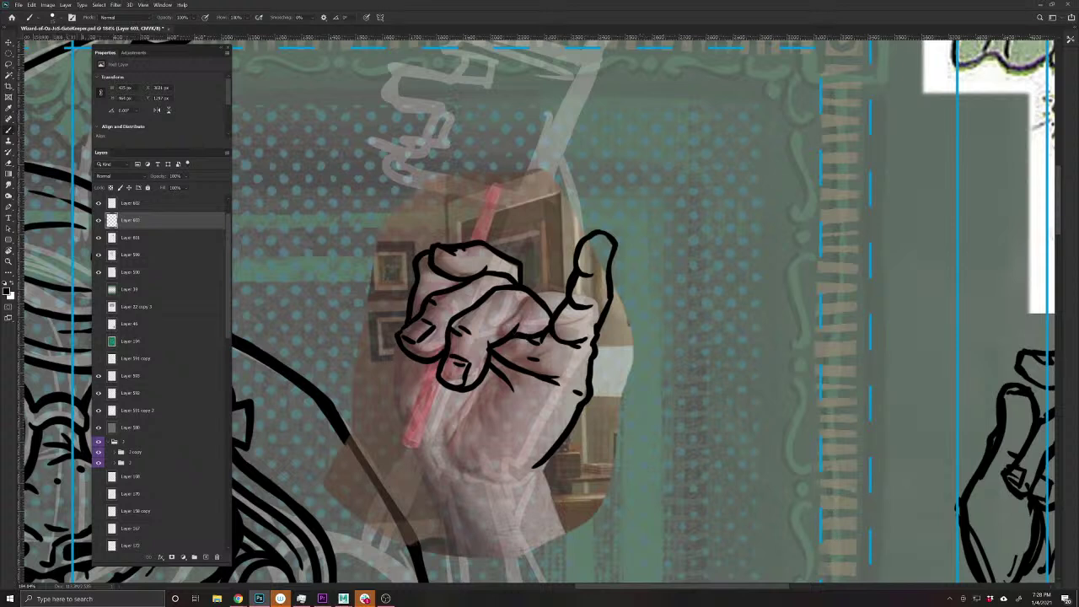
key(e)
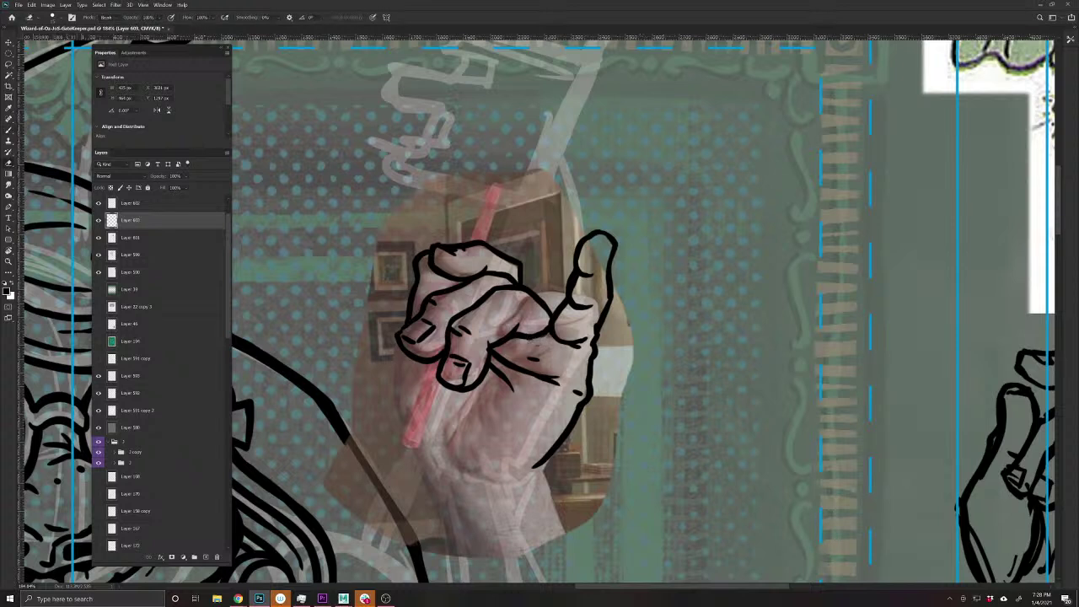
- Ink the curved lower edge of the palm, the short crease above it and the thumb-side outline of the hand
key(b)
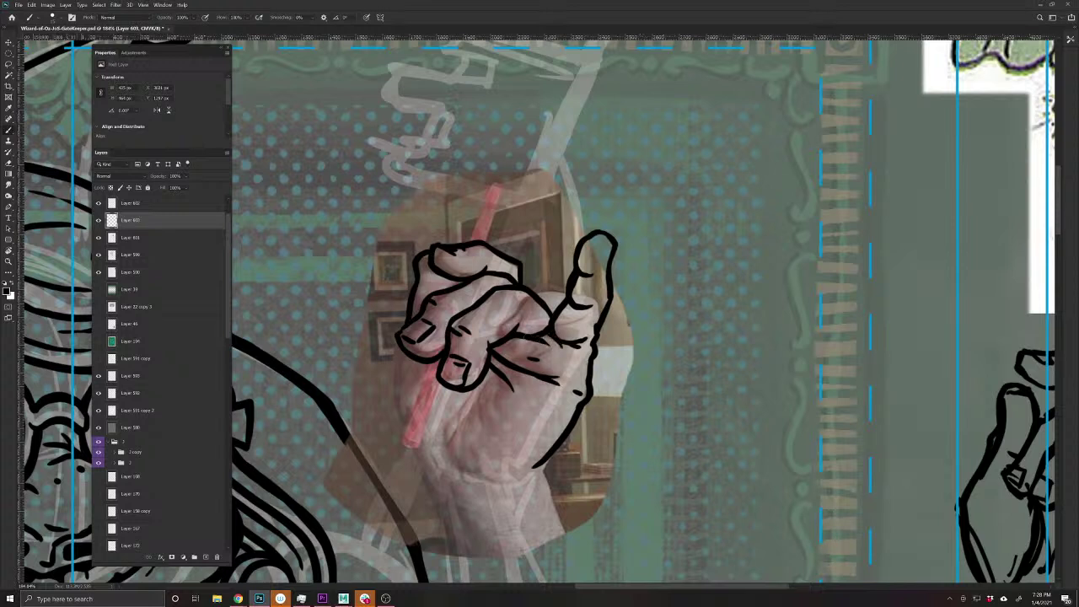
mouse_move(493, 375)
mouse_down()
mouse_move(450, 440)
mouse_move(465, 466)
mouse_move(501, 481)
mouse_move(532, 474)
mouse_up()
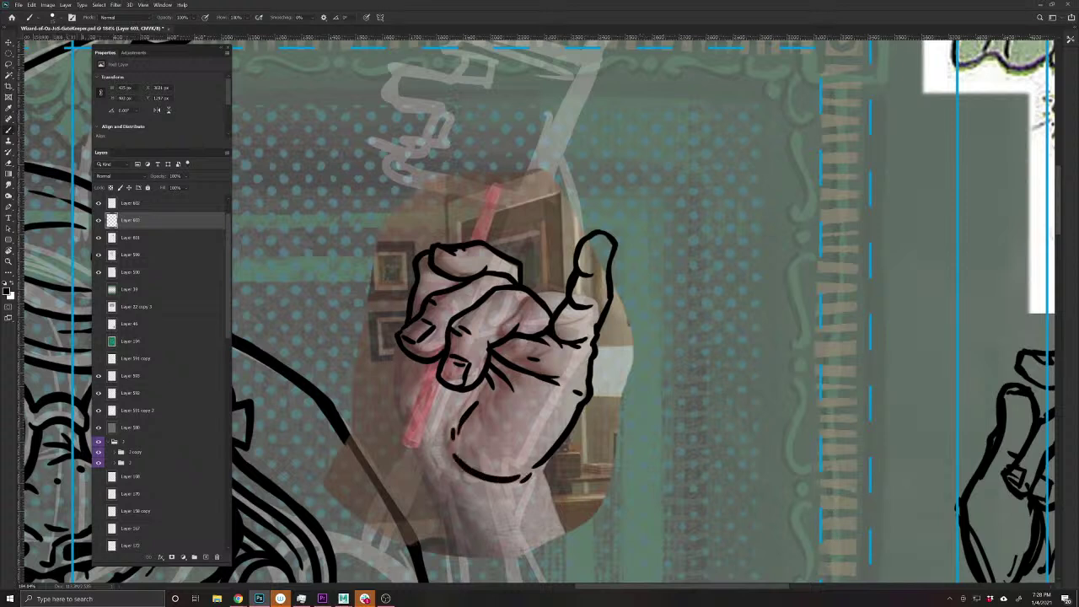
mouse_move(436, 448)
mouse_down()
mouse_move(400, 430)
mouse_move(389, 401)
mouse_move(401, 354)
mouse_move(442, 434)
mouse_move(457, 440)
mouse_move(481, 401)
mouse_move(516, 391)
mouse_move(489, 367)
mouse_move(487, 347)
mouse_move(556, 342)
mouse_move(617, 425)
mouse_up()
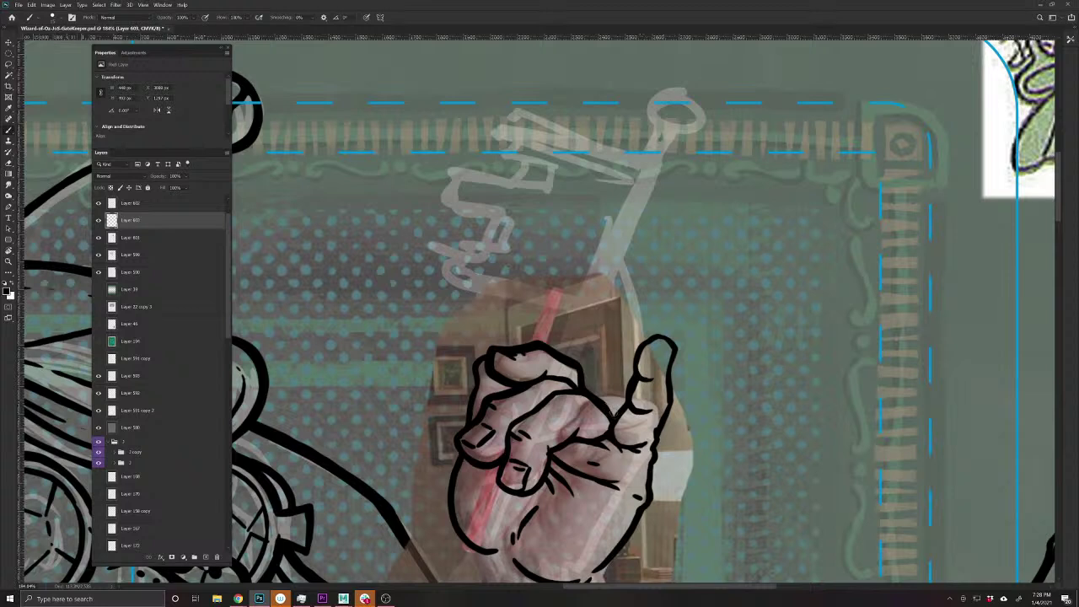
mouse_move(490, 357)
mouse_down()
mouse_move(477, 361)
mouse_move(463, 431)
mouse_up()
drag(471, 394, 488, 353)
mouse_move(459, 456)
mouse_down()
mouse_move(454, 526)
mouse_move(481, 552)
mouse_up()
drag(441, 513, 422, 385)
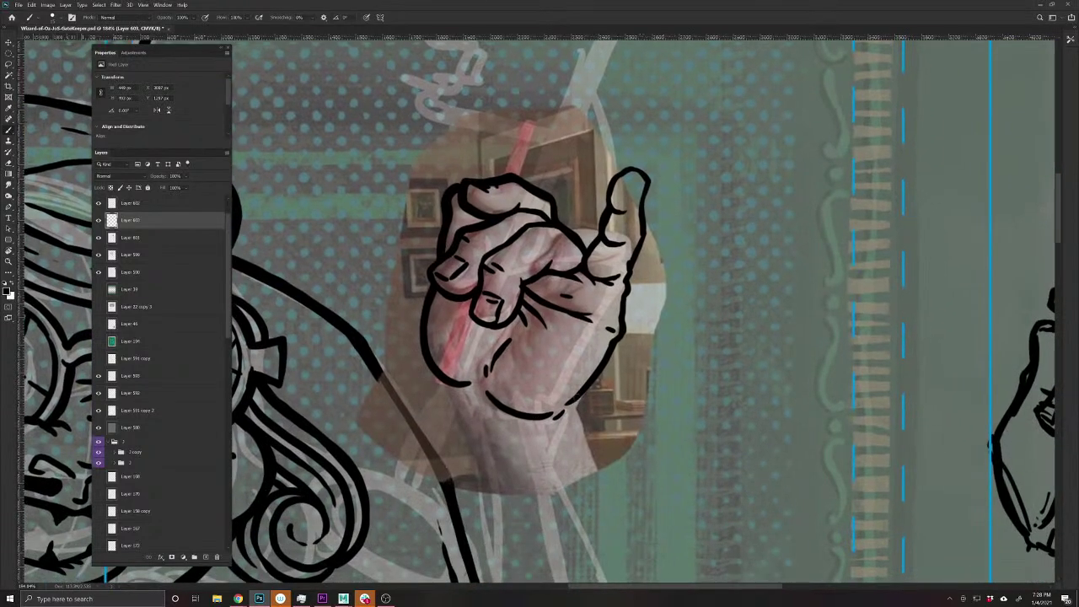
- Ink the wrist below the hand with a cross crease, short fold lines and the outlines along both sides
mouse_move(578, 399)
mouse_down()
mouse_move(553, 428)
mouse_move(480, 445)
mouse_move(447, 395)
mouse_move(462, 422)
mouse_up()
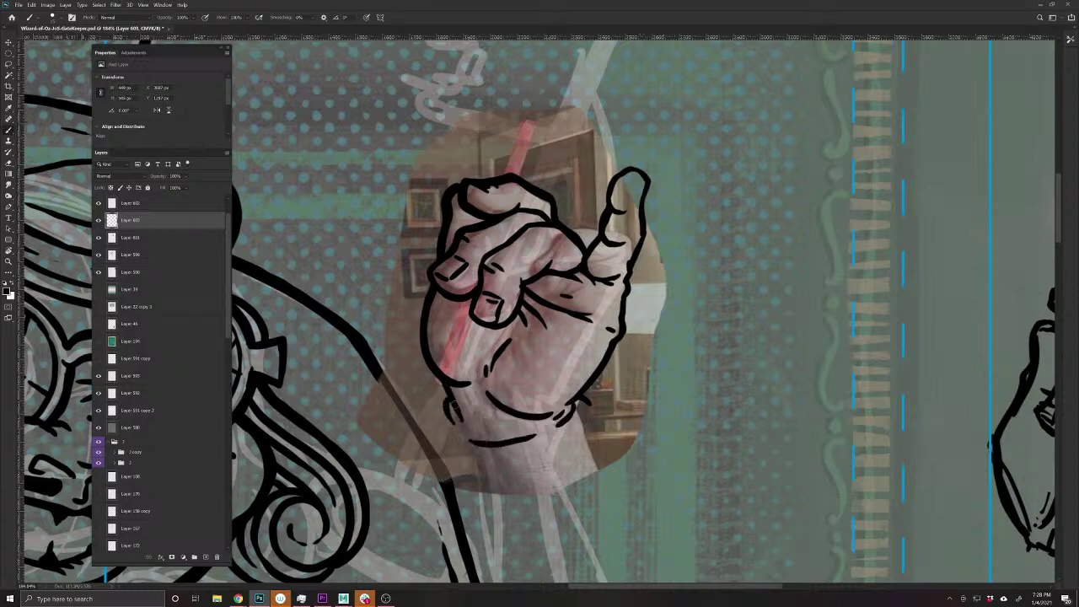
mouse_move(442, 381)
mouse_down()
mouse_move(433, 418)
mouse_move(463, 451)
mouse_up()
mouse_move(586, 404)
mouse_down()
mouse_move(589, 424)
mouse_move(575, 436)
mouse_move(588, 440)
mouse_up()
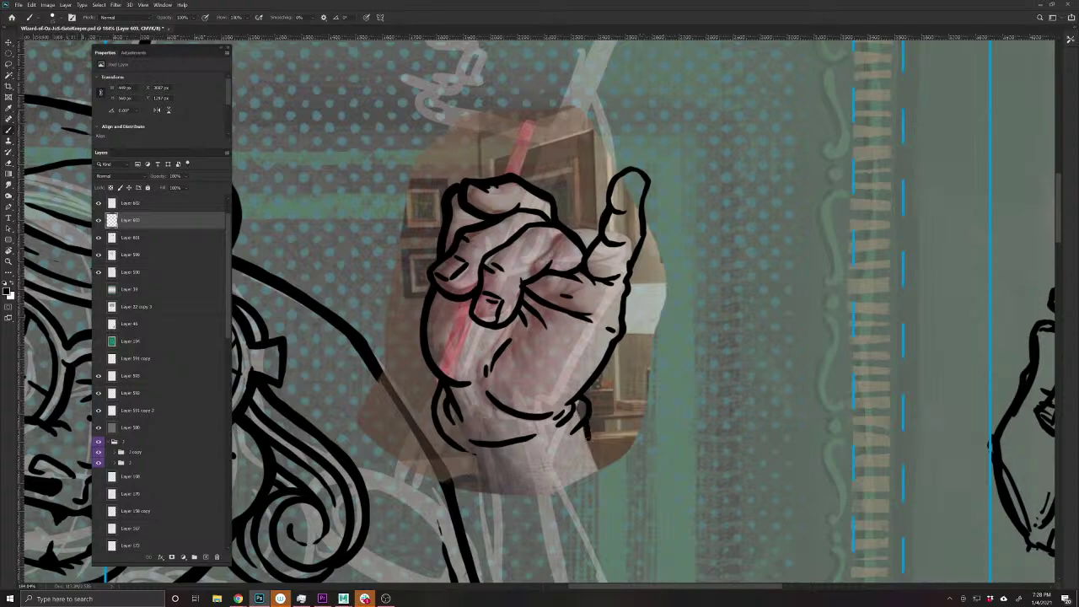
drag(450, 445, 474, 476)
drag(477, 520, 440, 467)
drag(396, 534, 527, 414)
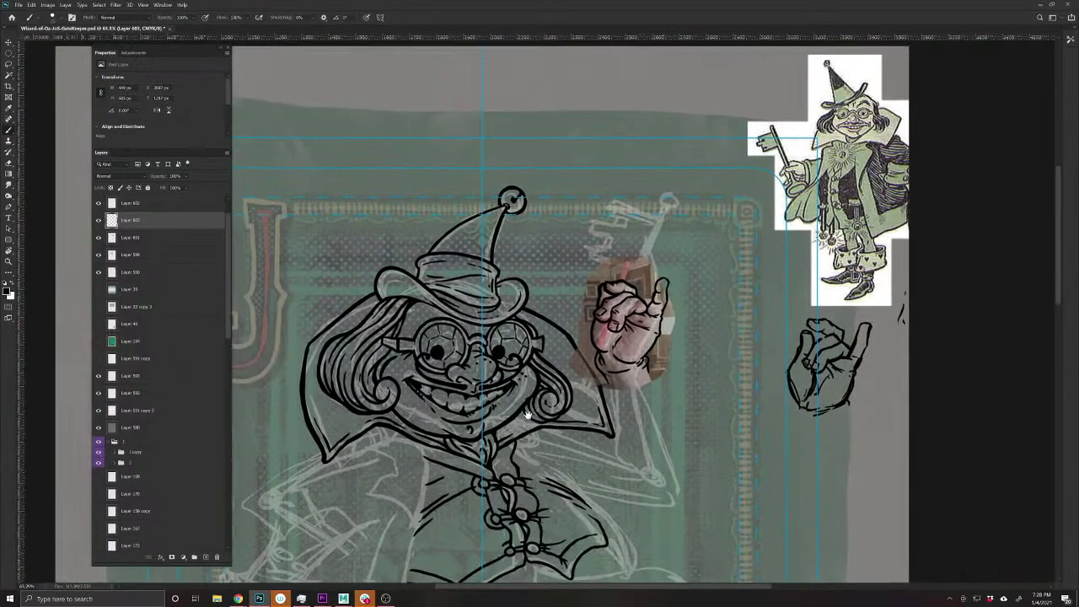
scroll(628, 354, up, 5)
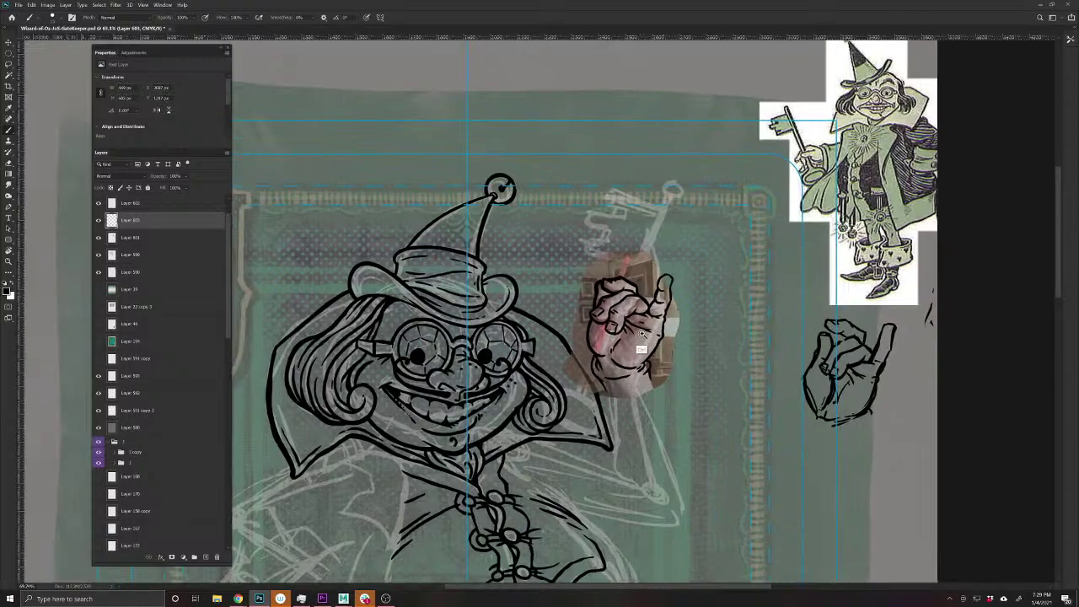
drag(622, 510, 522, 556)
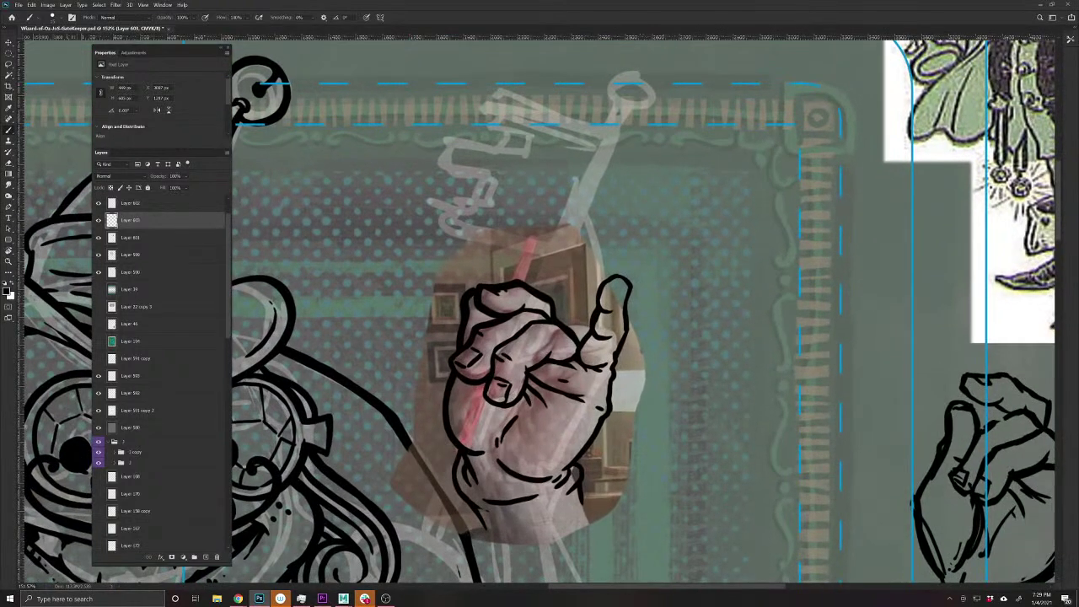
- Thicken the outlines of the folded fingers, the raised little finger and the wrist
mouse_move(551, 319)
mouse_down()
mouse_move(525, 323)
mouse_move(491, 364)
mouse_up()
drag(549, 317, 506, 310)
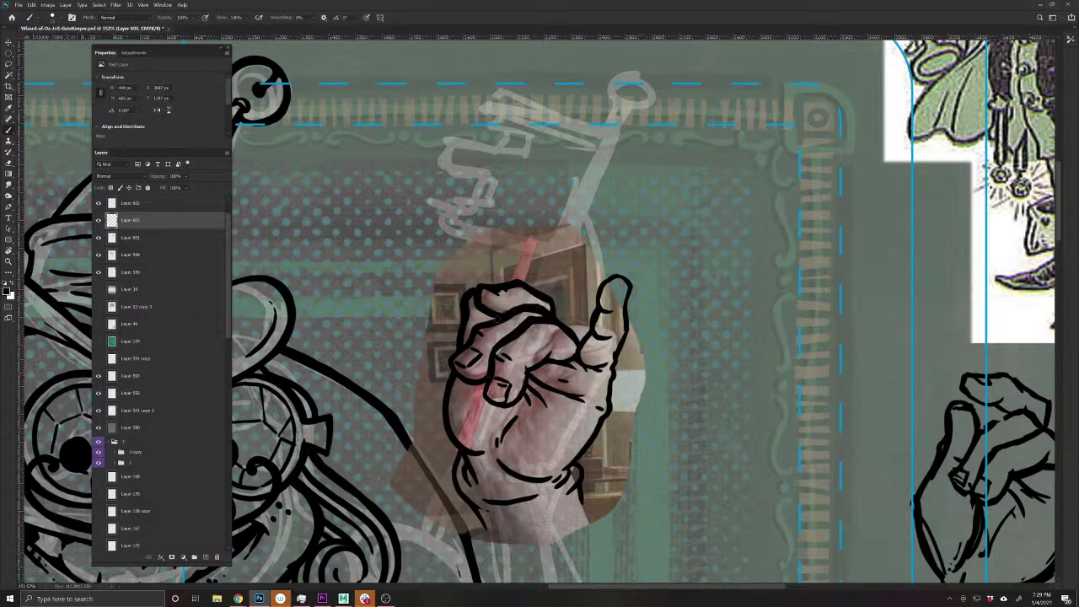
mouse_move(582, 342)
mouse_down()
mouse_move(617, 271)
mouse_move(632, 295)
mouse_move(628, 329)
mouse_move(610, 412)
mouse_move(580, 460)
mouse_move(583, 509)
mouse_up()
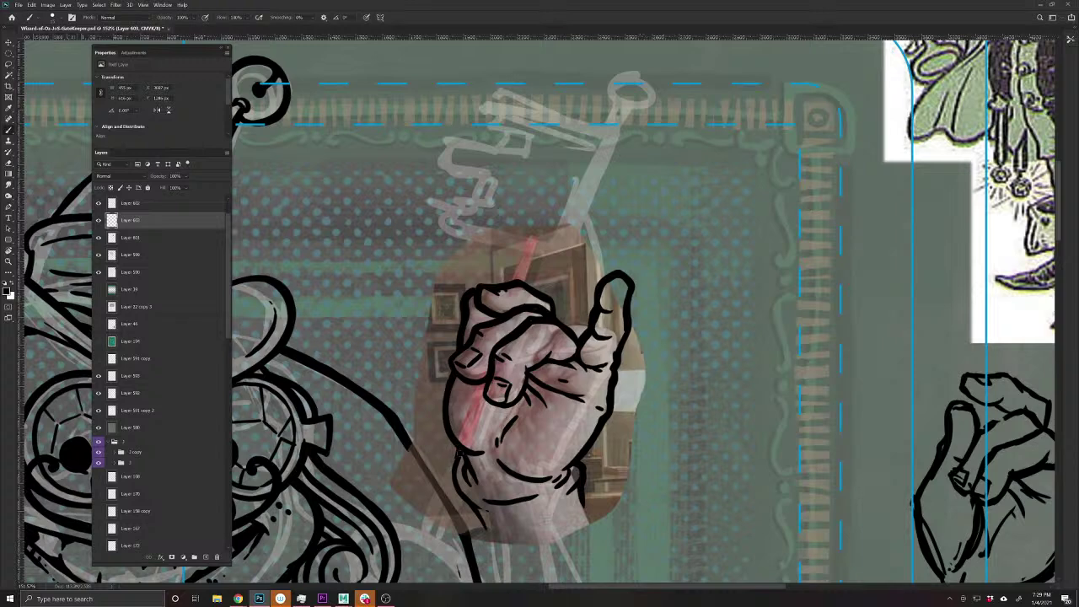
mouse_move(454, 459)
mouse_down()
mouse_move(453, 484)
mouse_move(488, 531)
mouse_up()
- Delete the overlaid hand photo and reselect the layer holding the hand's line art
key(v)
drag(544, 434, 747, 383)
key(Delete)
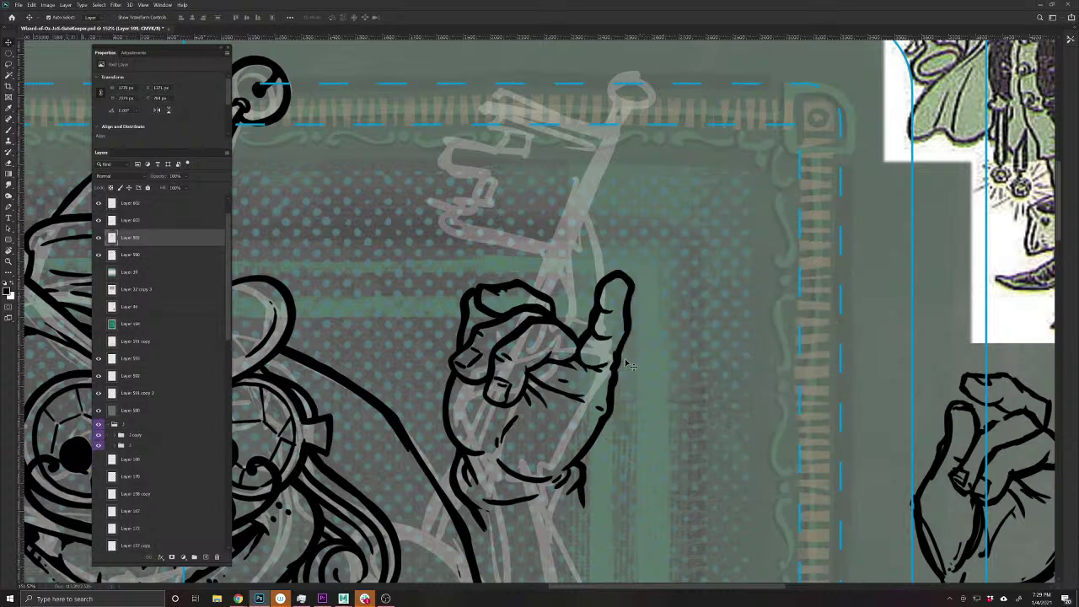
click(546, 361)
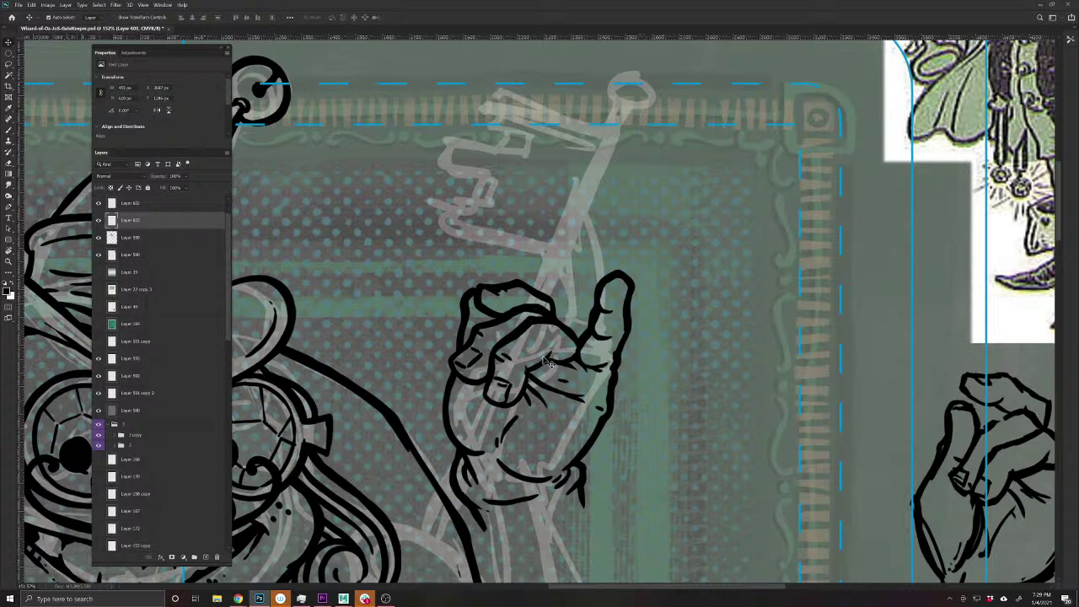
- Touch up the outlines around the curled fingertips and save the document
key(b)
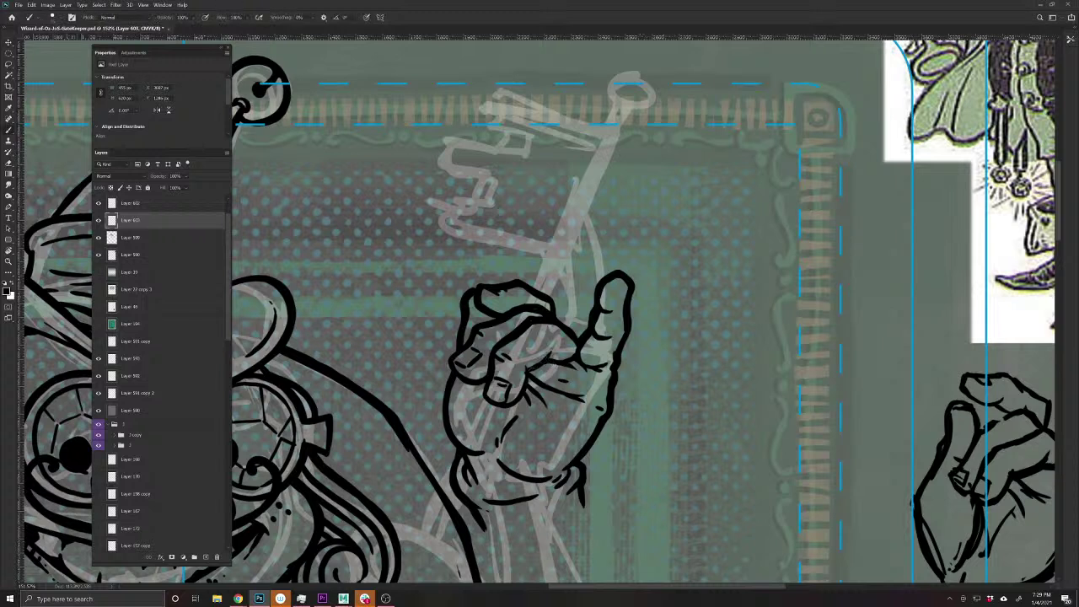
mouse_move(533, 370)
mouse_down()
mouse_move(496, 408)
mouse_move(483, 394)
mouse_move(488, 380)
mouse_move(461, 381)
mouse_move(452, 354)
mouse_up()
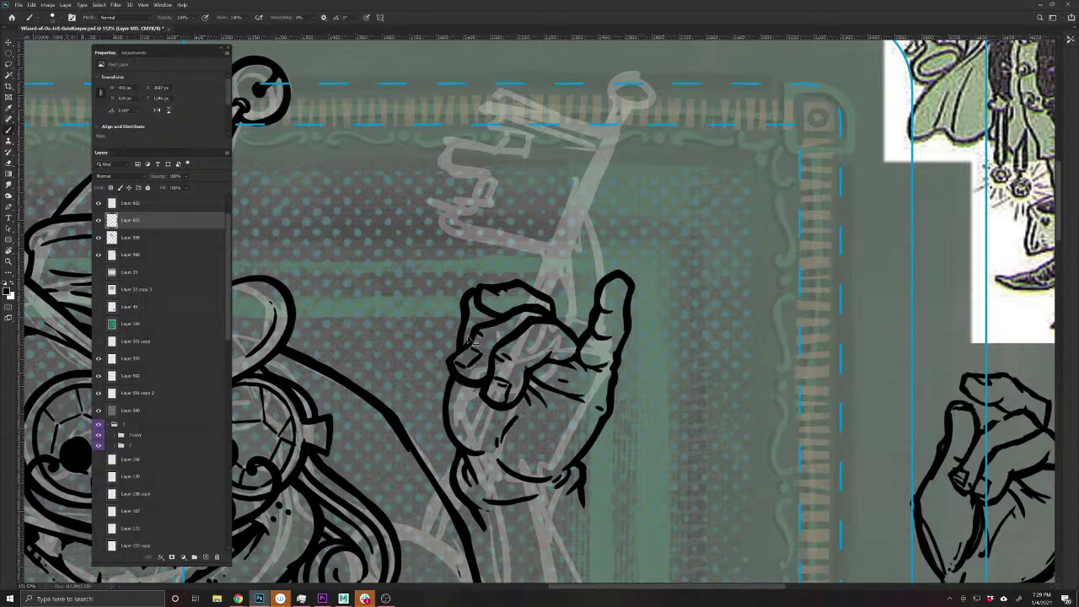
key(ctrl+s)
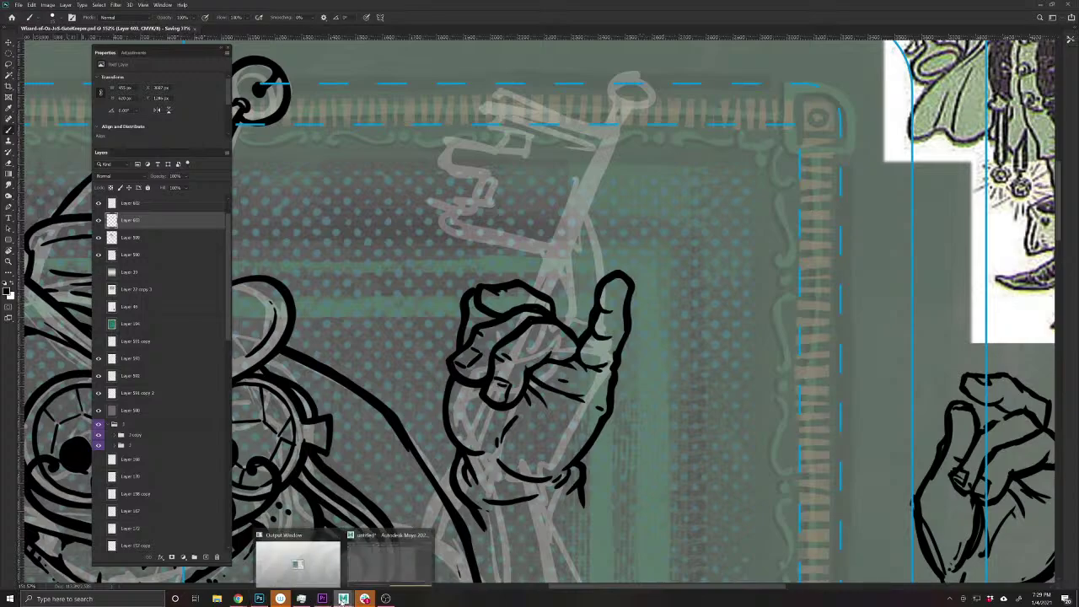
- Check the Gatekeeper reference's key-holding arm, and switch to Maya to create a polygon cylinder in the empty scene
click(343, 599)
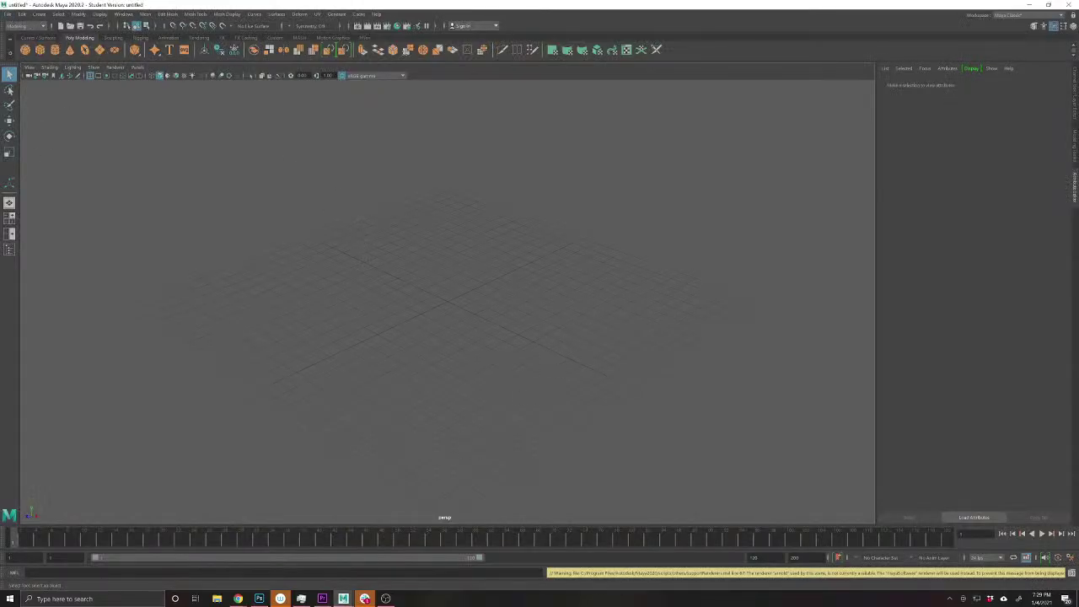
click(259, 599)
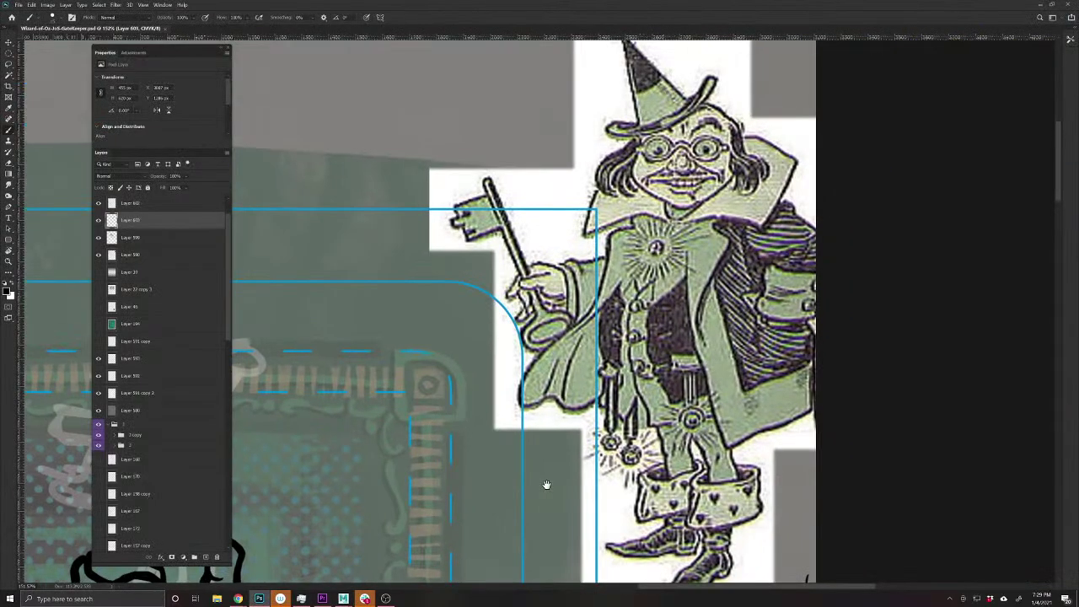
drag(546, 485, 931, 198)
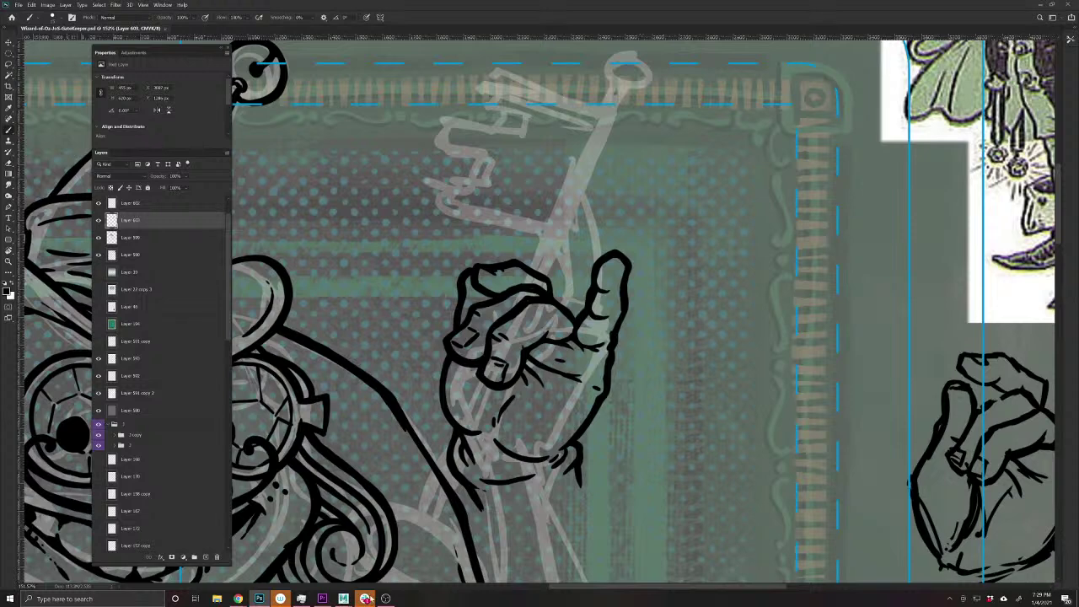
mouse_move(343, 600)
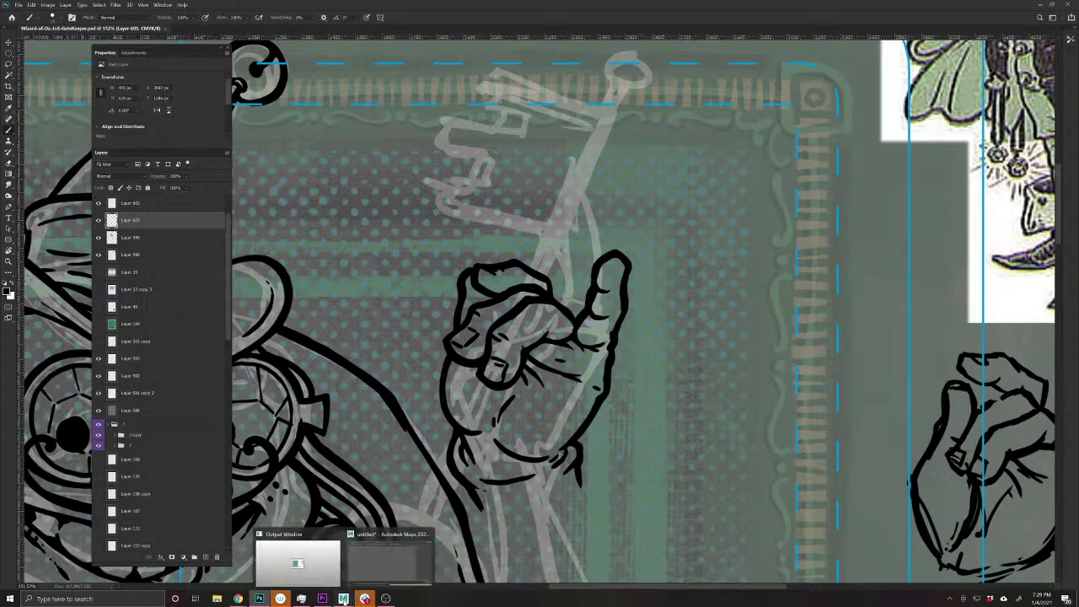
click(388, 556)
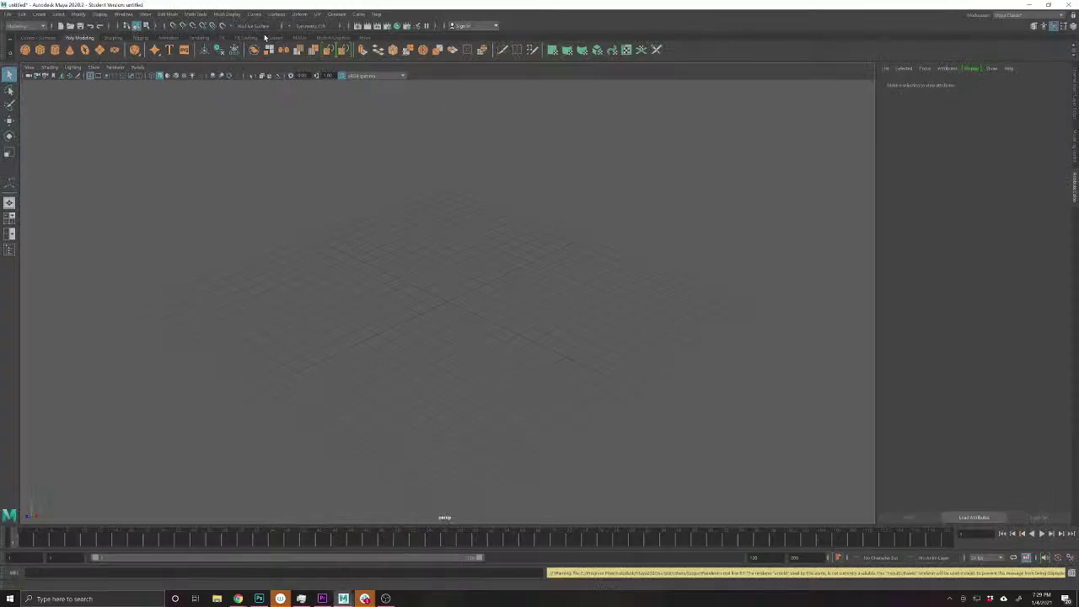
click(55, 50)
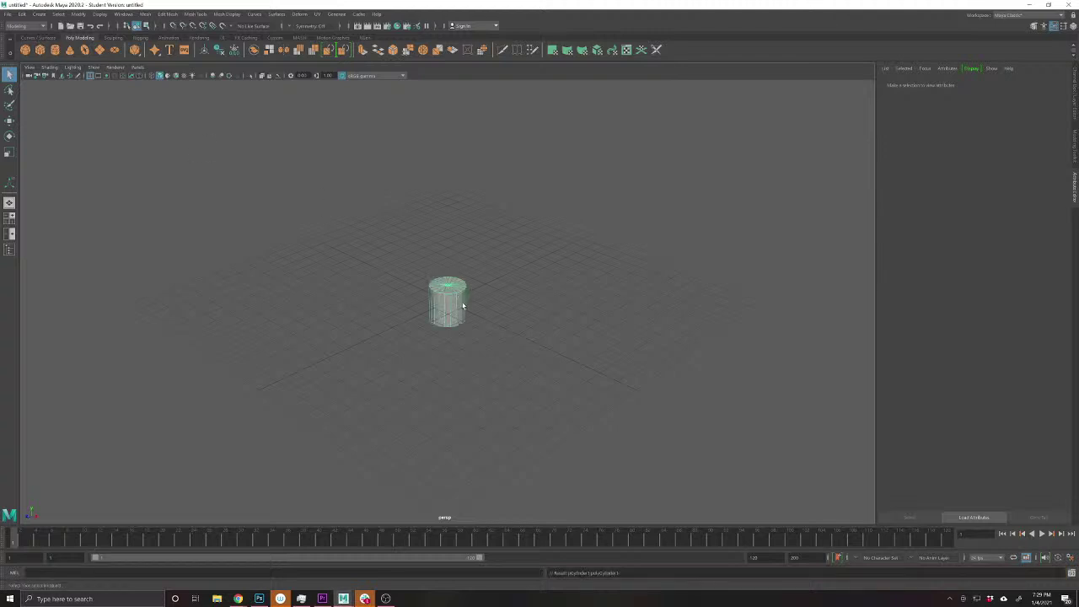
- Open the cylinder's creation attributes and set its cap subdivisions to 0
click(947, 69)
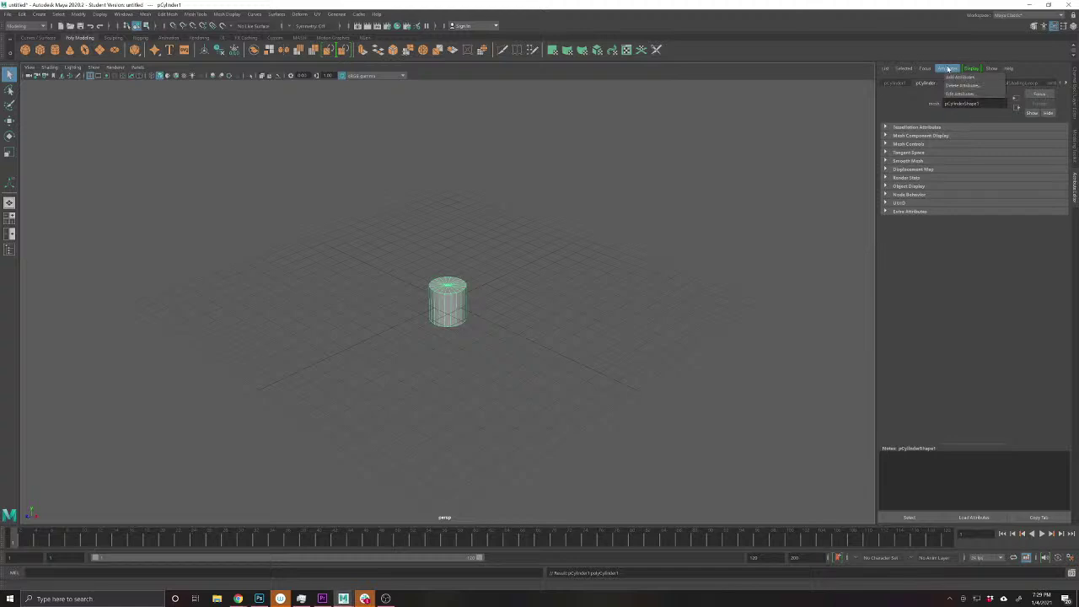
click(799, 231)
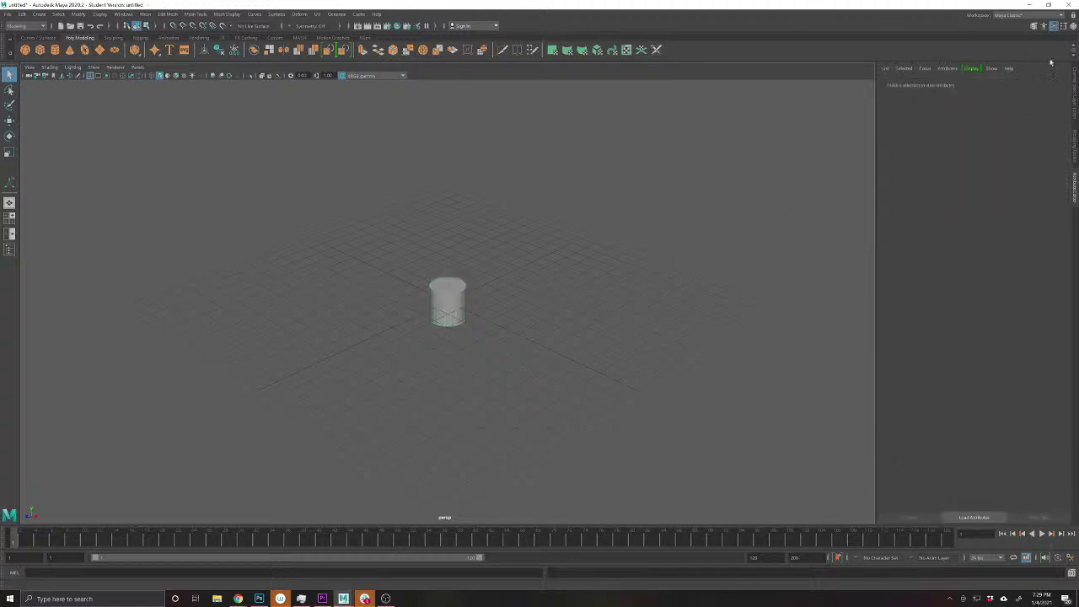
click(1073, 26)
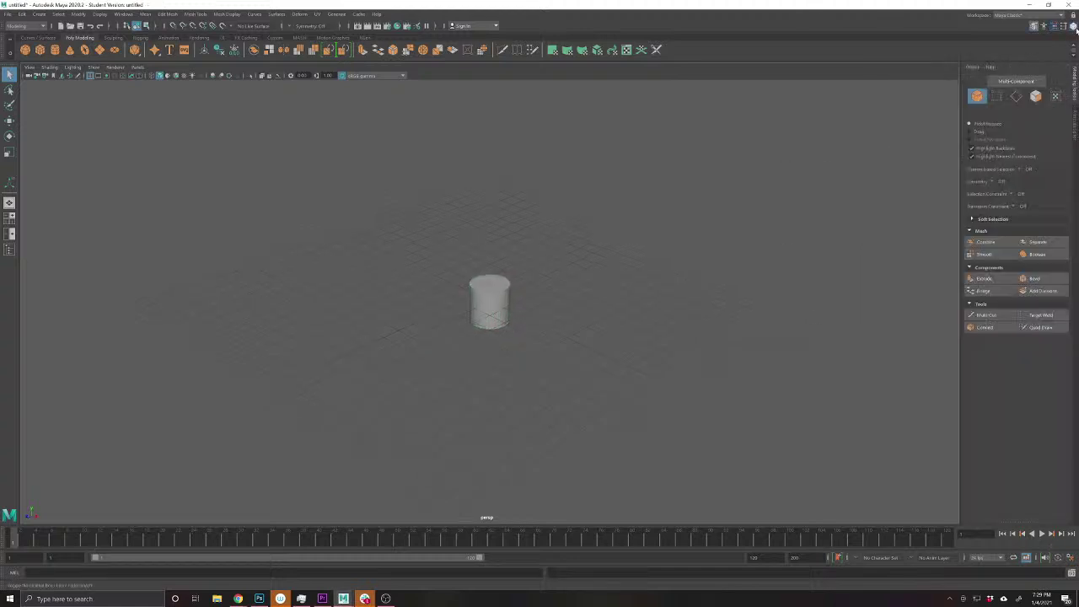
click(1053, 26)
click(1063, 27)
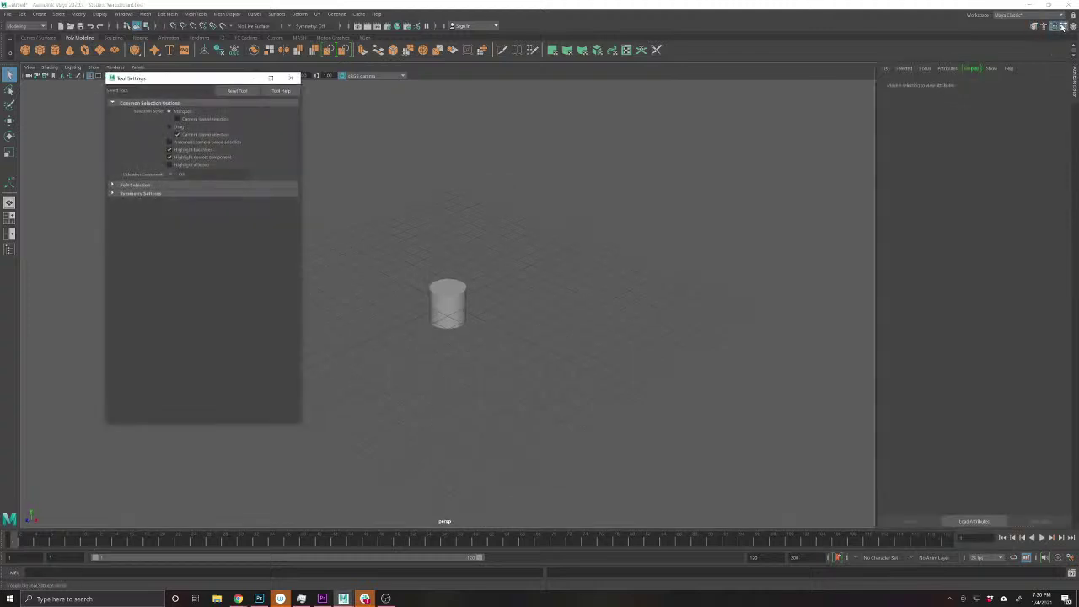
click(291, 78)
click(432, 291)
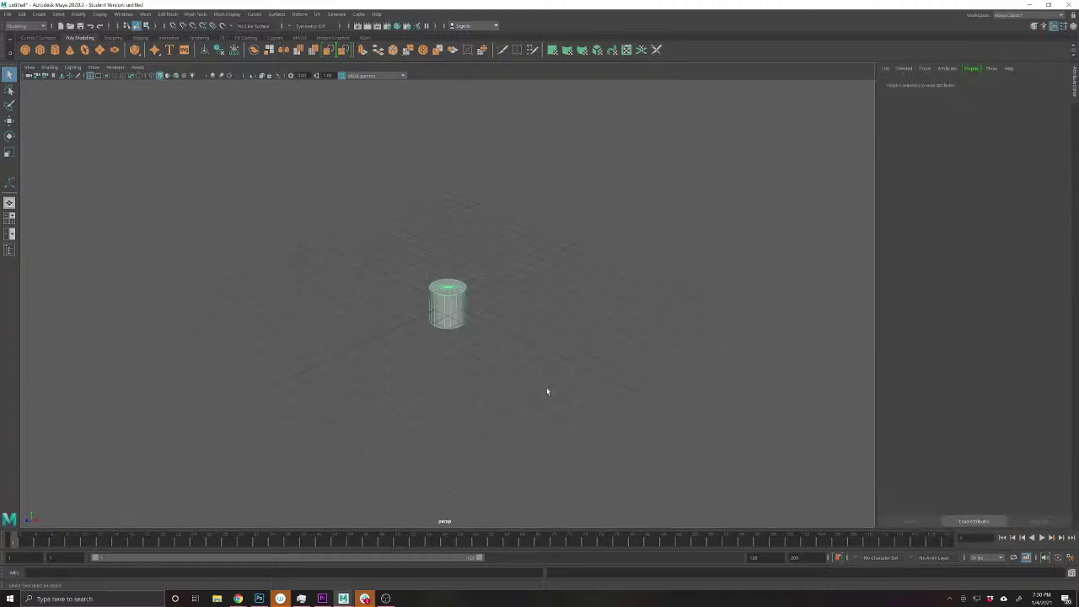
click(979, 84)
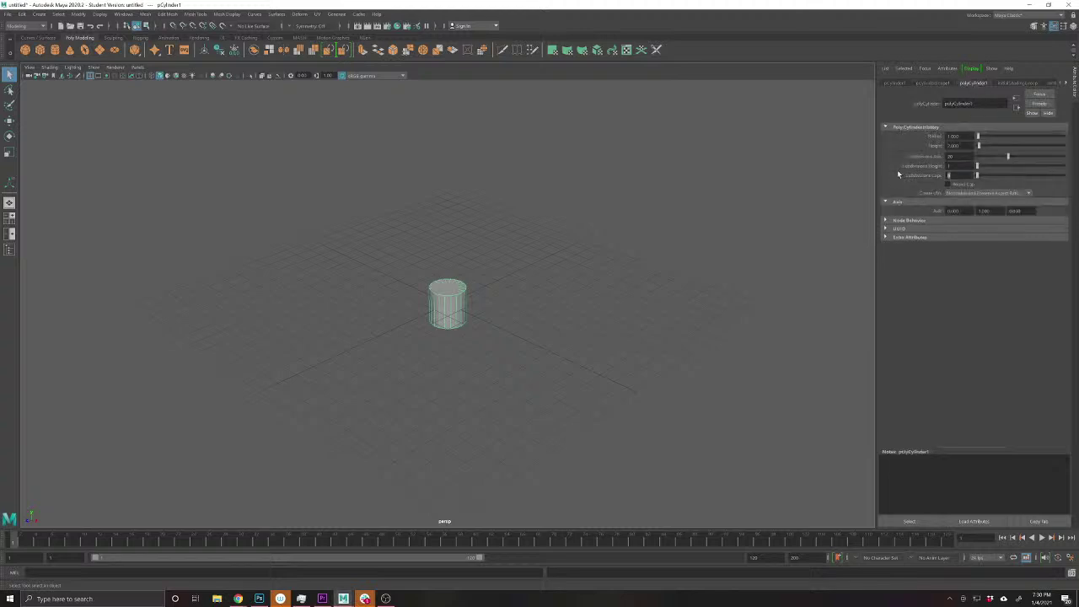
- Scale the cylinder down in height into a flat, thin disc
click(9, 153)
drag(447, 307, 516, 289)
drag(458, 270, 421, 317)
scroll(431, 328, up, 3)
scroll(431, 329, up, 1)
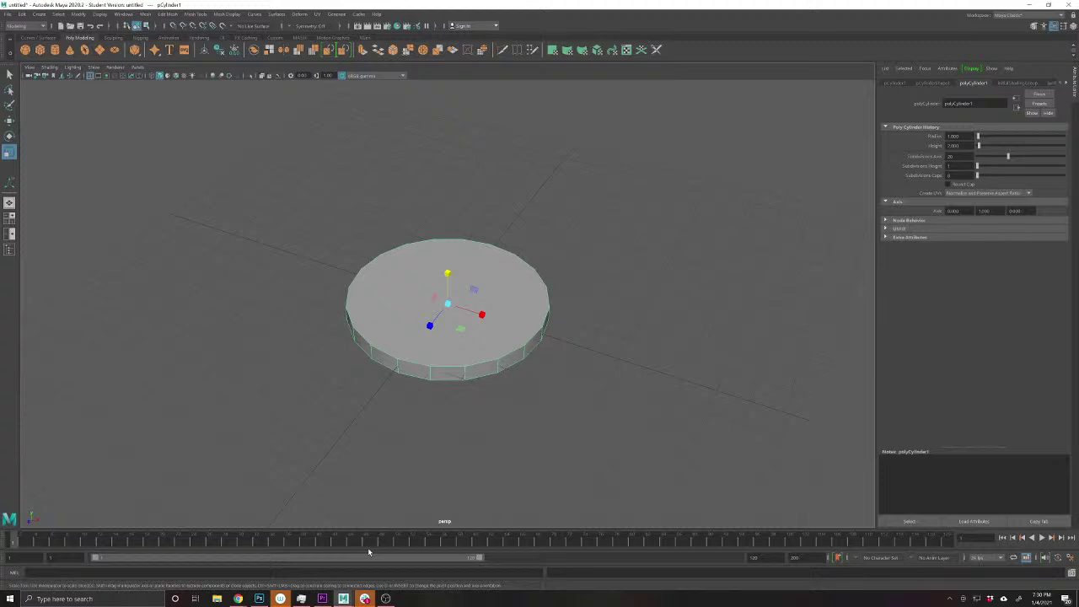
- Switch to Photoshop, try brush strokes over the Gatekeeper reference's outstretched sleeve and undo them
click(259, 598)
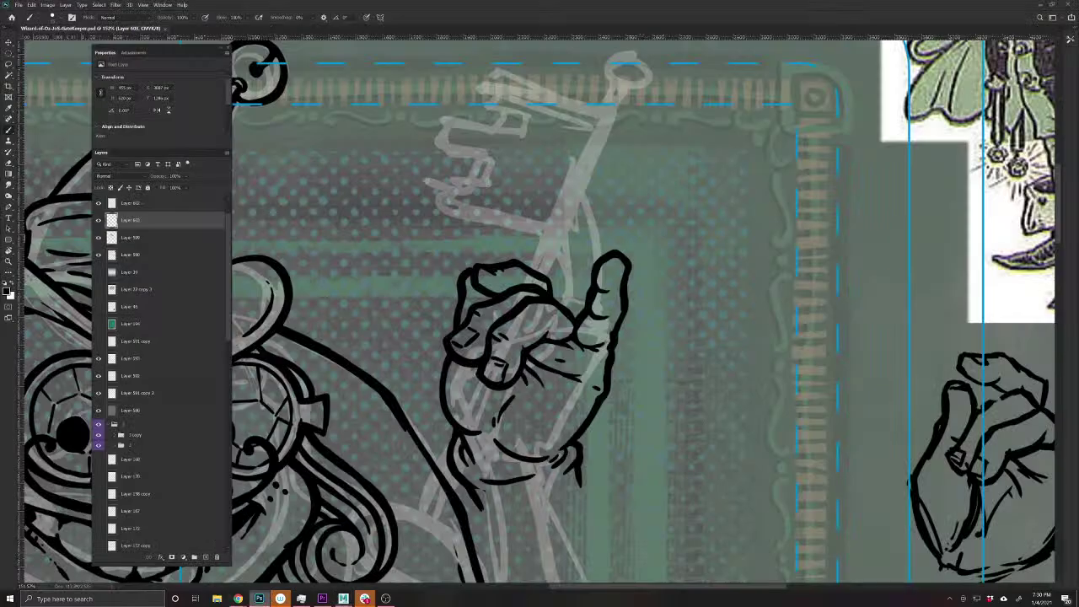
drag(801, 294, 356, 510)
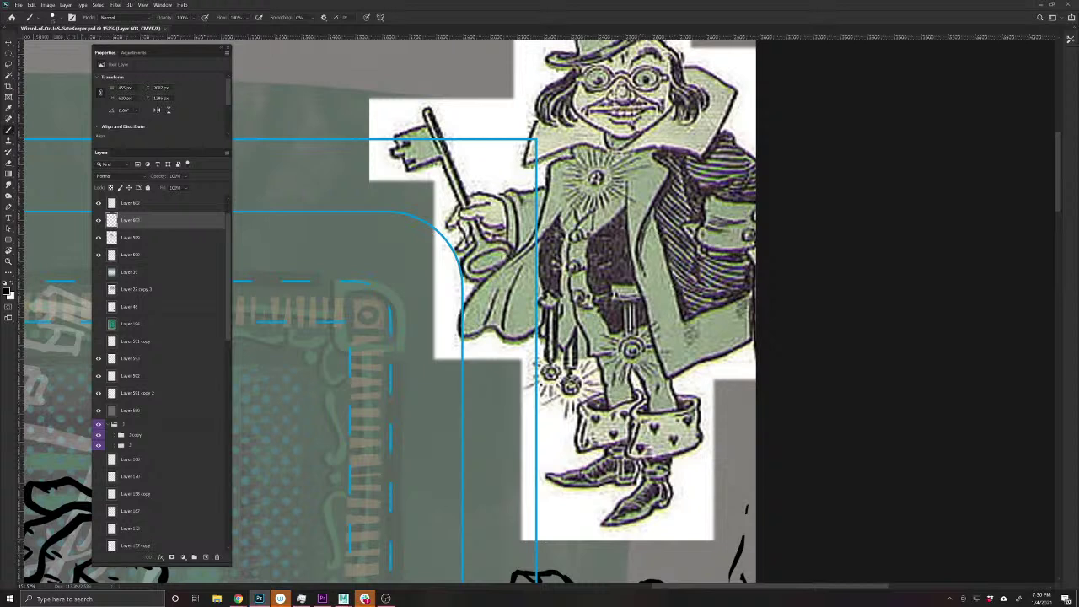
mouse_move(499, 237)
mouse_down()
mouse_move(524, 315)
mouse_move(496, 236)
mouse_up()
mouse_move(542, 236)
mouse_down()
mouse_move(453, 347)
mouse_move(567, 292)
mouse_up()
key(ctrl+z)
key(ctrl+z)
- Switch to Maya, select the disc's upper cap face, extrude it and scale it inward to leave a narrow rim
mouse_move(343, 599)
click(388, 560)
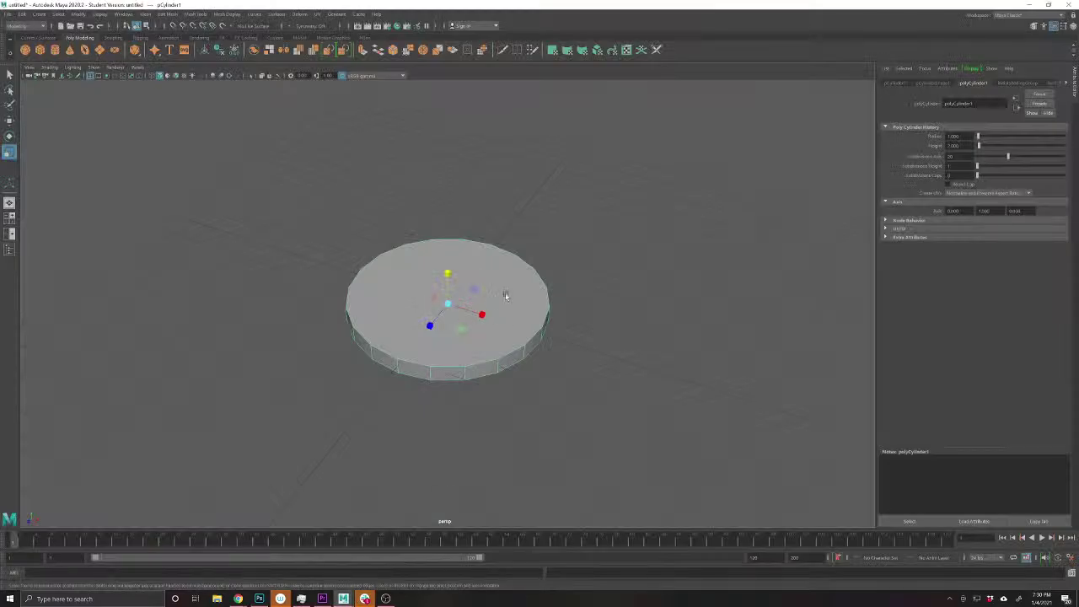
drag(488, 315, 475, 292)
right_click(494, 303)
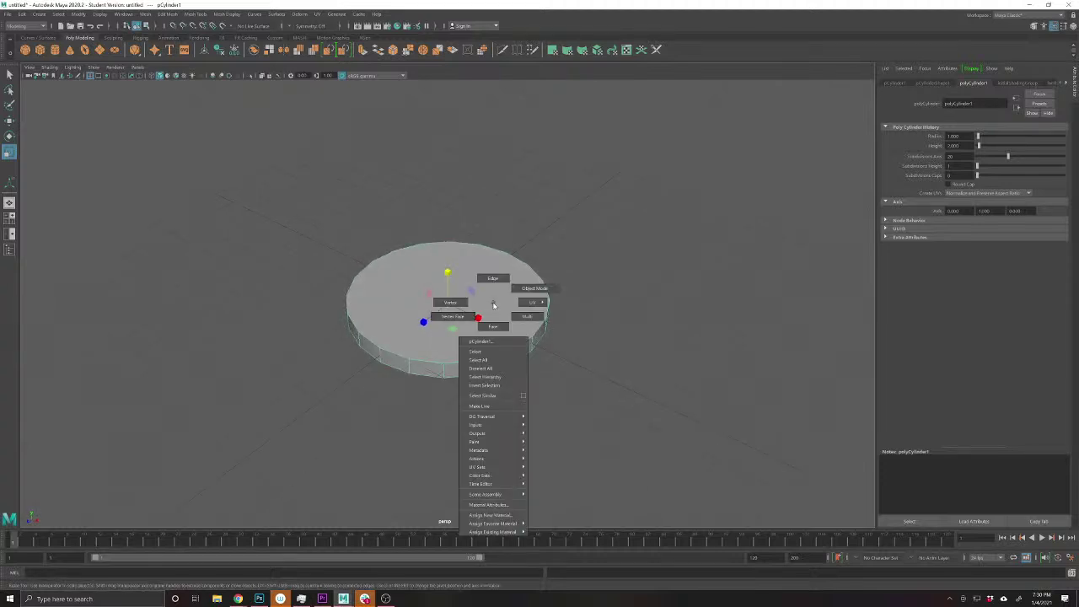
click(495, 324)
click(492, 329)
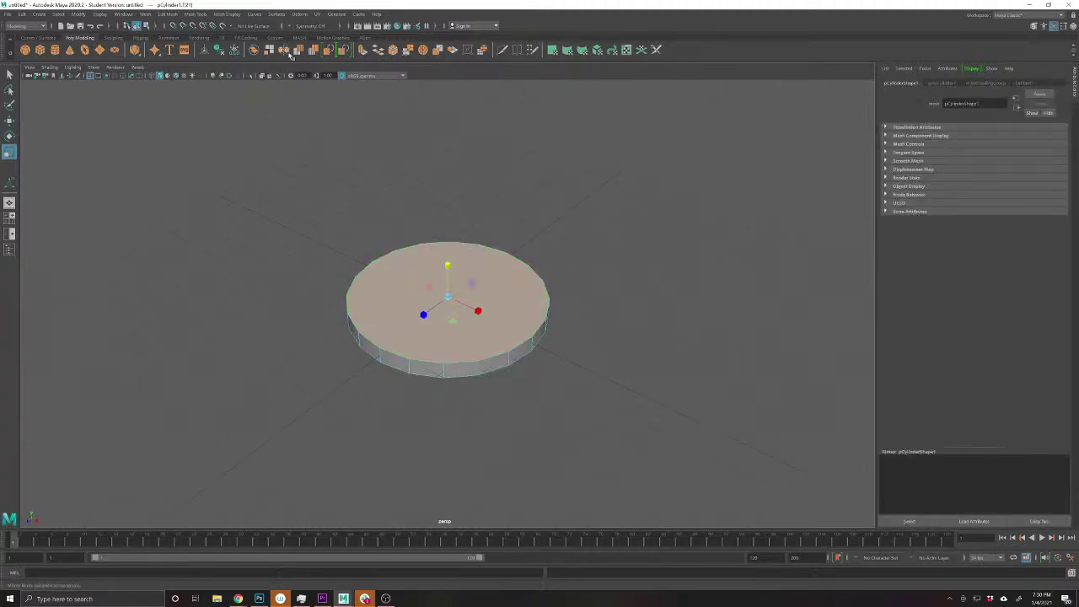
click(378, 50)
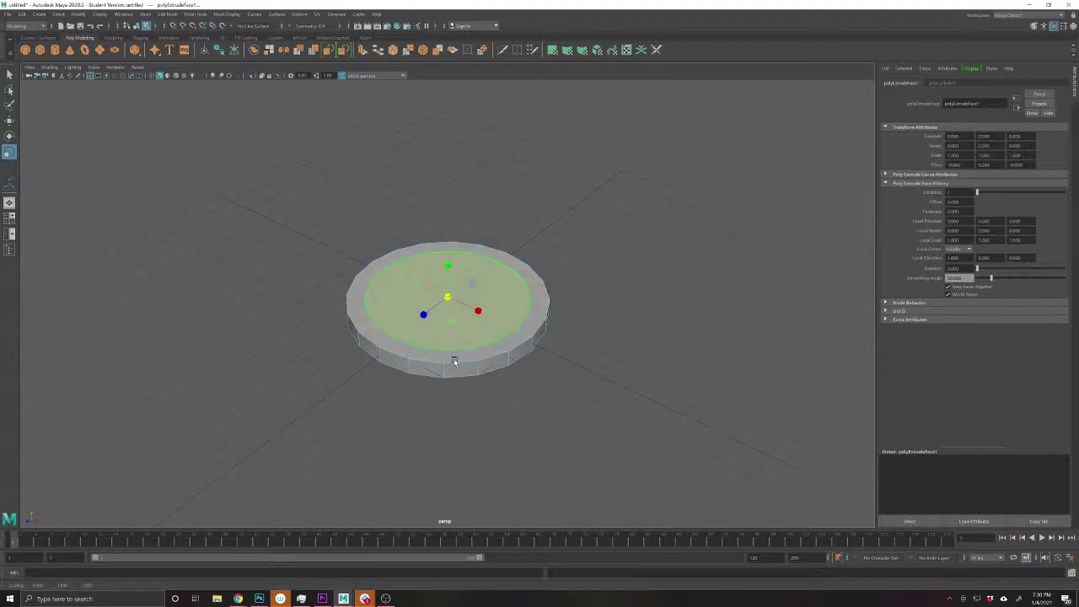
drag(454, 358, 458, 328)
- Delete the disc's underside, side faces and inset centre face, keeping only the flat ring of rim faces
click(456, 328)
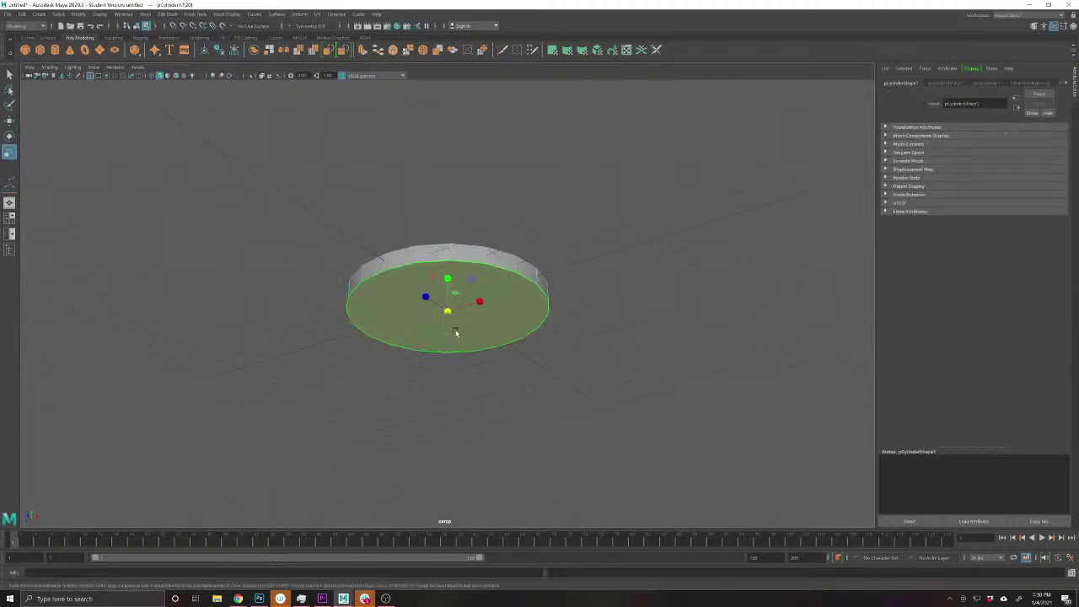
key(shift+period)
key(Delete)
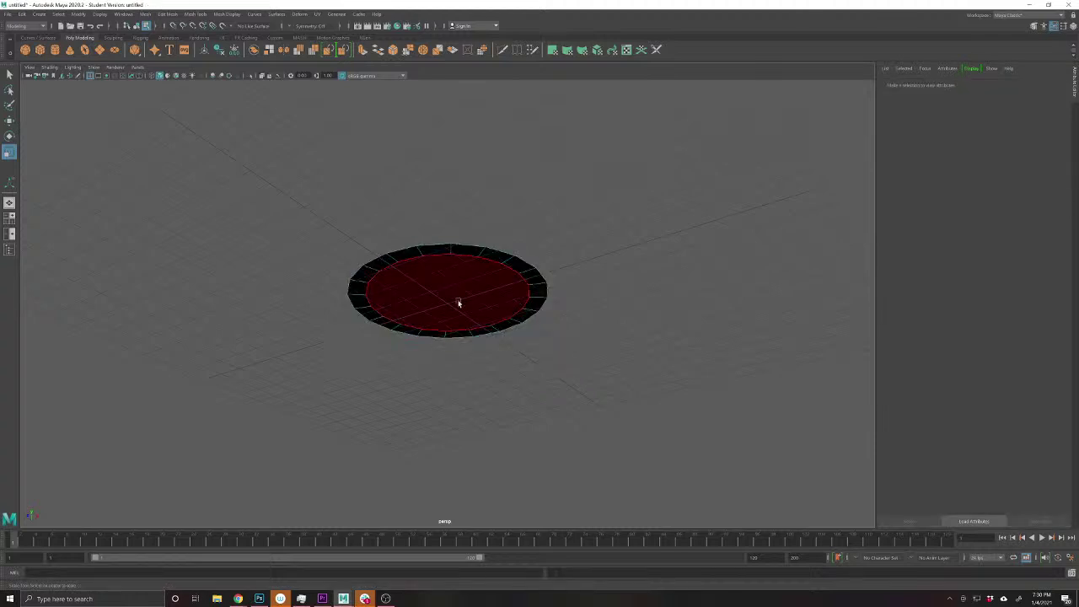
mouse_move(458, 301)
mouse_down()
mouse_move(477, 298)
mouse_move(475, 278)
mouse_move(457, 289)
mouse_up()
click(459, 291)
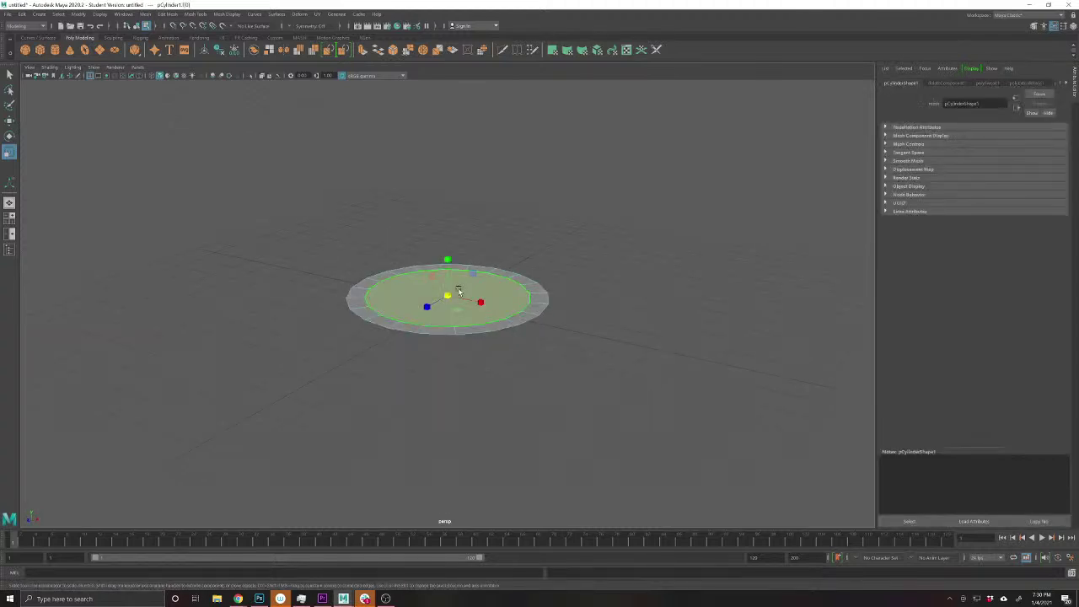
click(459, 292)
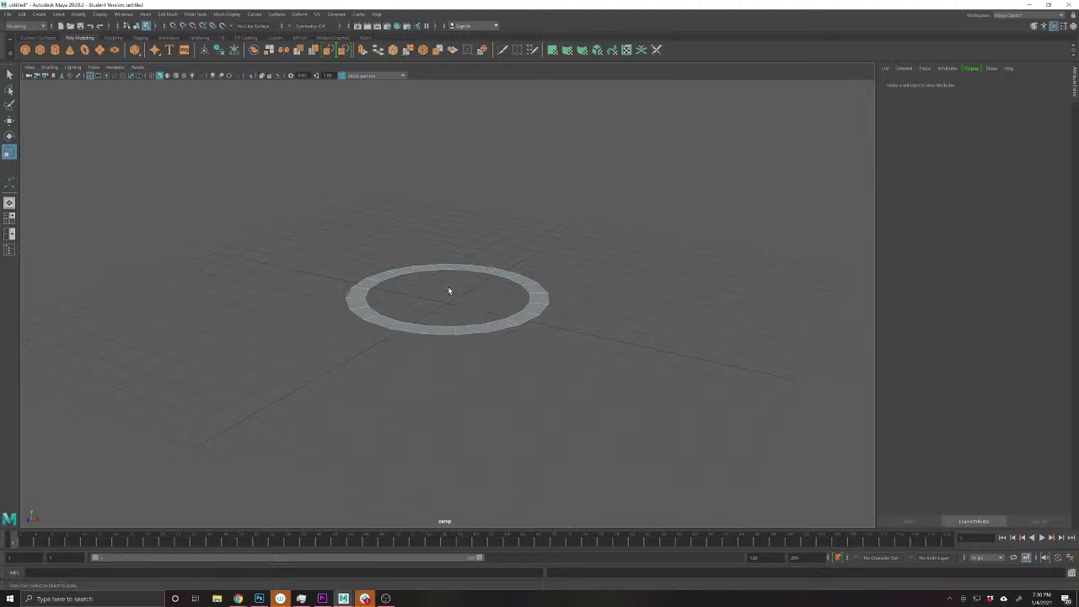
- Select all faces of the flat ring, extrude them upward into a thick band and return to object mode
drag(448, 291, 448, 305)
drag(270, 178, 592, 455)
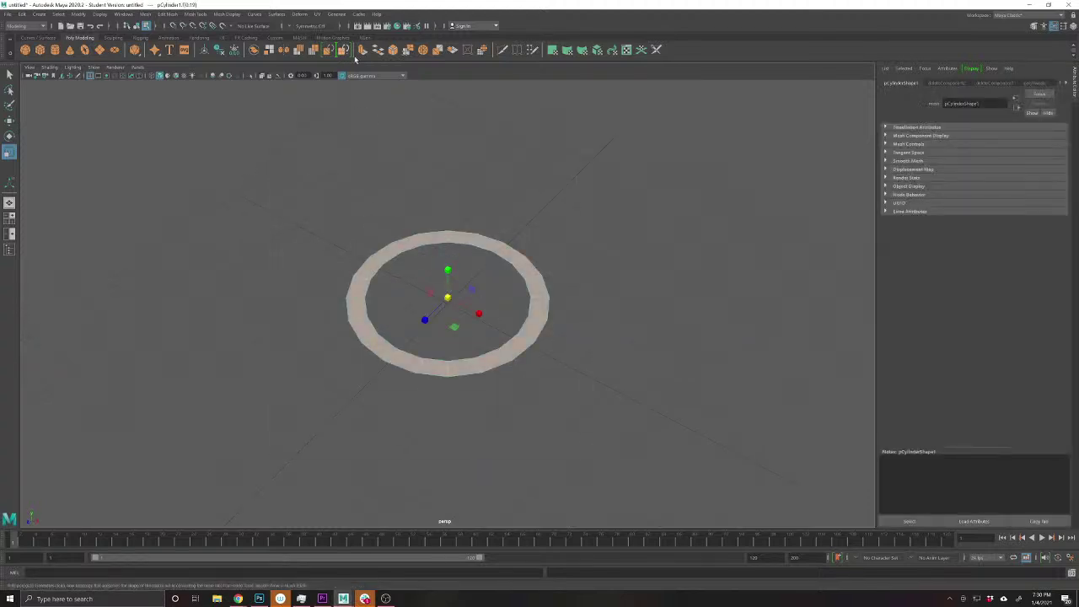
click(362, 50)
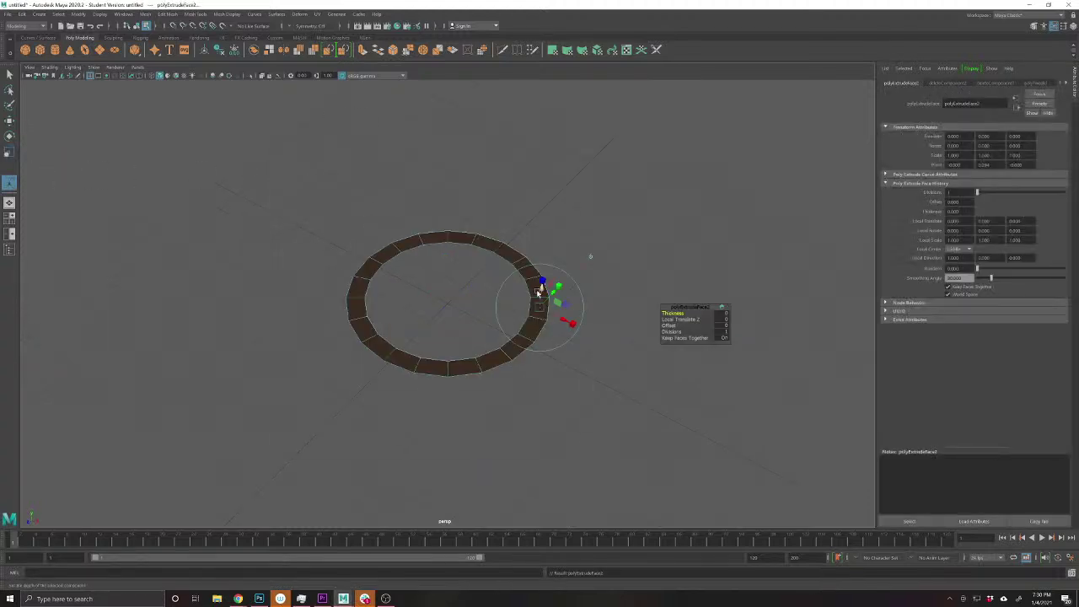
drag(539, 290, 540, 271)
drag(509, 413, 511, 360)
drag(536, 257, 536, 246)
right_click(521, 324)
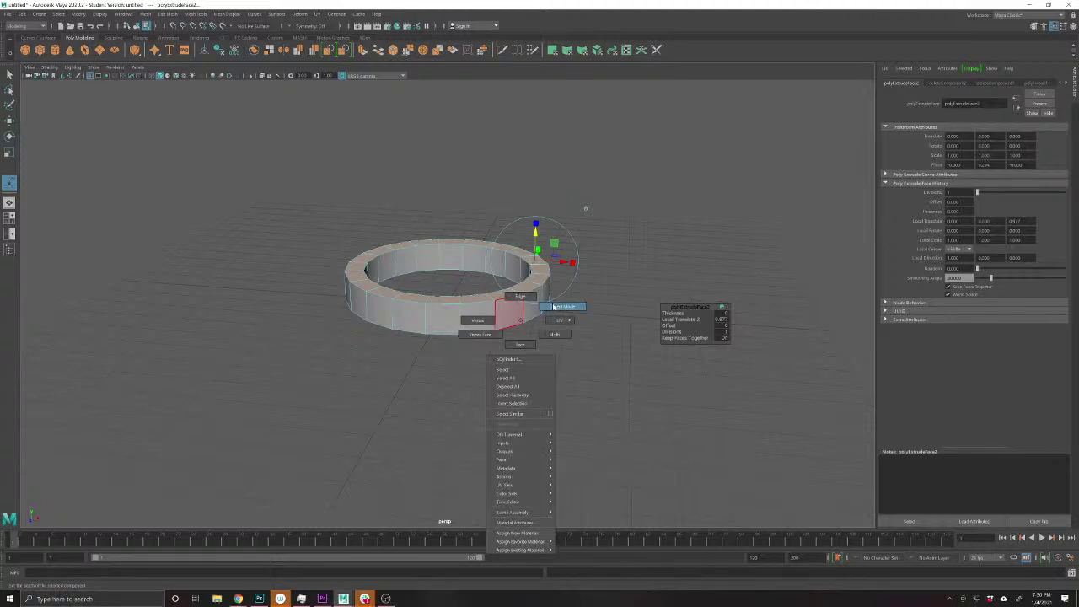
click(560, 306)
- Insert edge loops around the ring's outer wall near its upper and lower rims
mouse_move(503, 295)
mouse_down()
mouse_move(497, 305)
mouse_move(519, 284)
mouse_move(489, 307)
mouse_up()
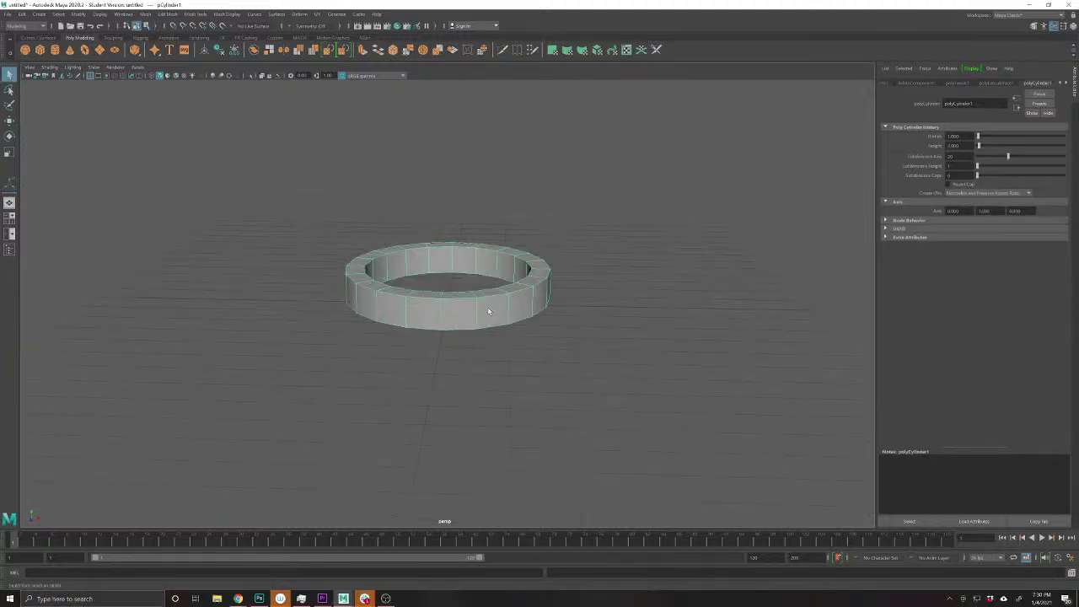
shift+right_click(489, 307)
shift+right_click(509, 306)
click(478, 317)
click(478, 306)
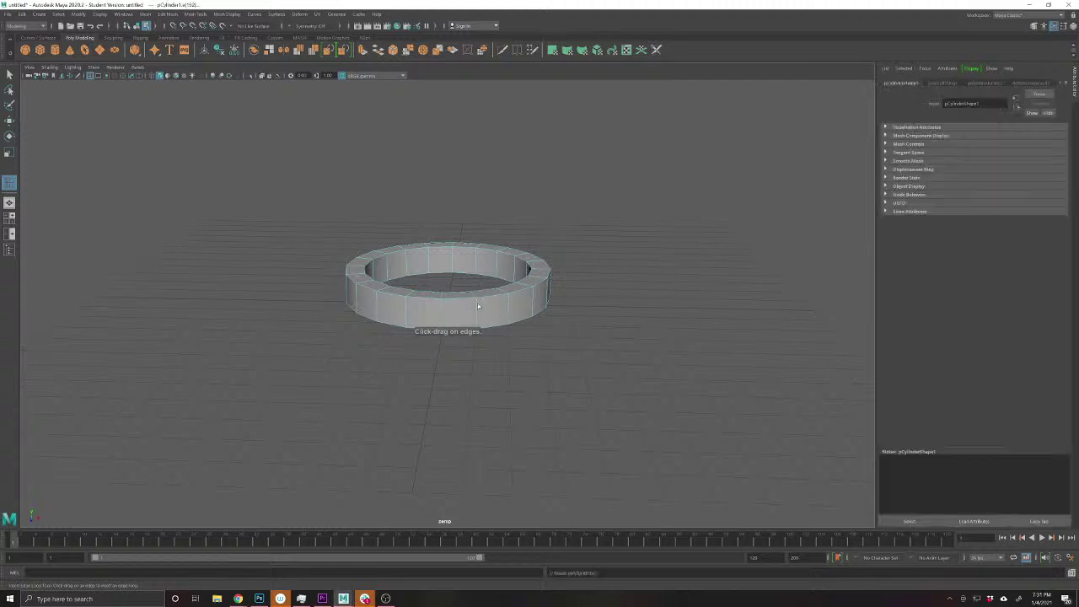
click(482, 326)
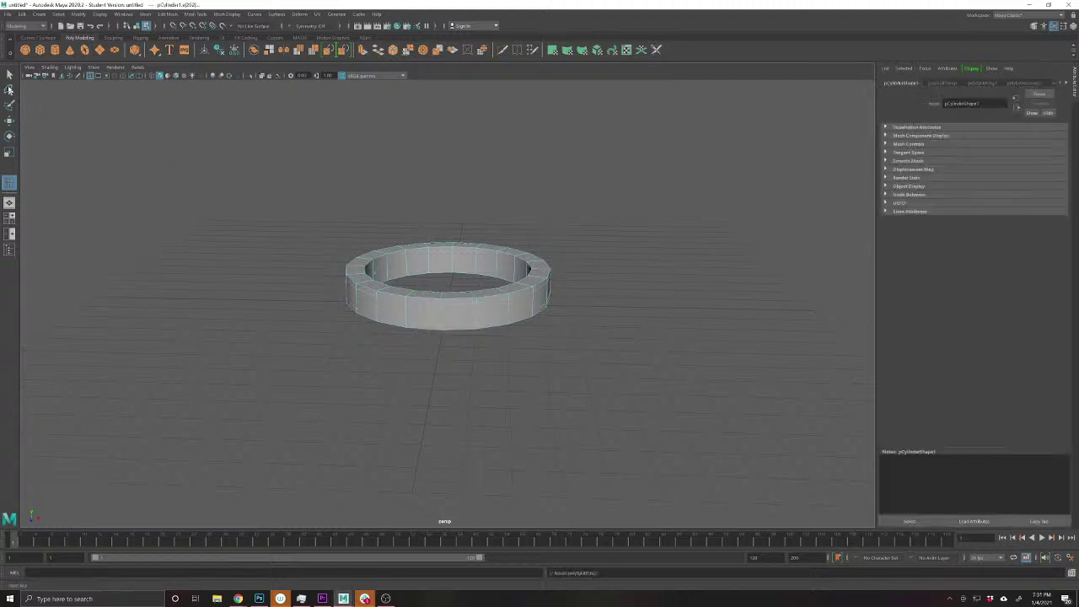
key(q)
- Select the loop of faces around the middle of the outer wall and scale it outward for a bevelled profile
right_click(441, 319)
click(441, 341)
click(428, 314)
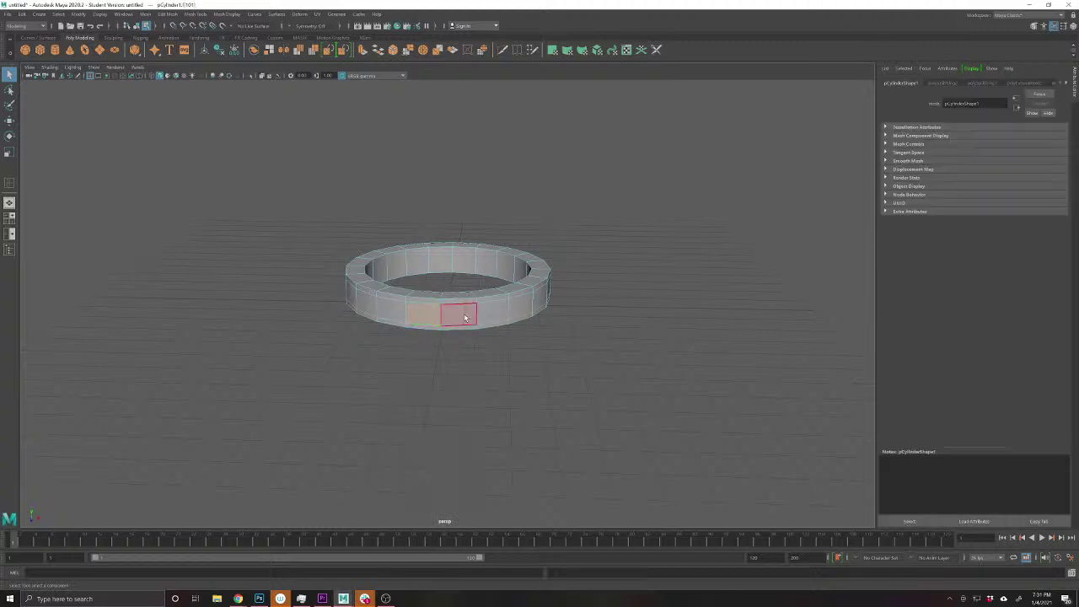
shift+double_click(465, 316)
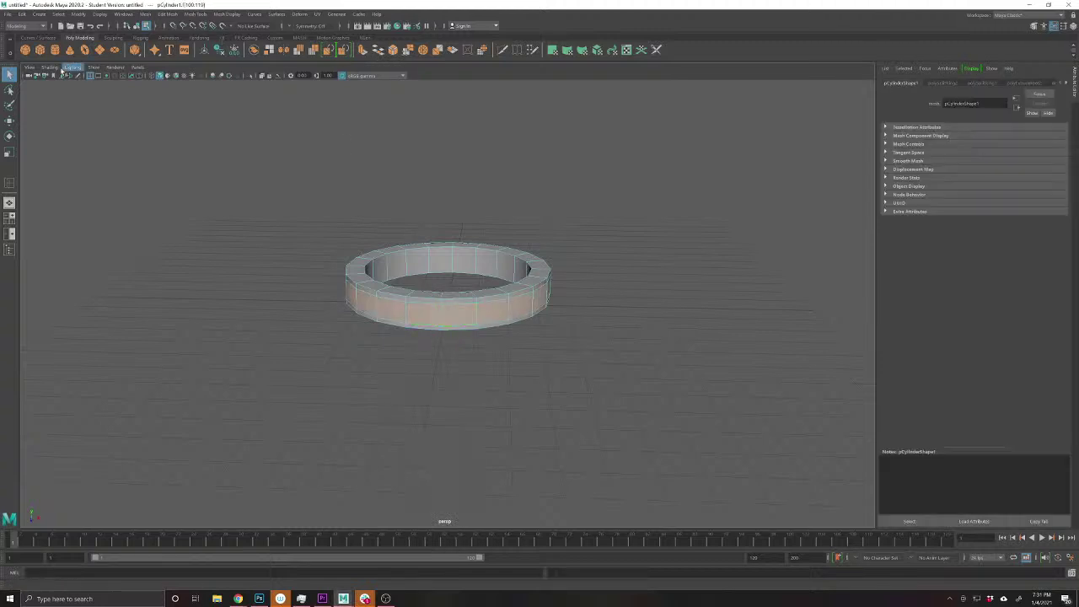
key(r)
drag(447, 282, 458, 286)
alt+drag(472, 353, 480, 319)
drag(447, 242, 447, 257)
mouse_move(470, 305)
alt+mouse_down()
mouse_move(474, 293)
mouse_move(466, 316)
mouse_move(469, 309)
alt+mouse_up()
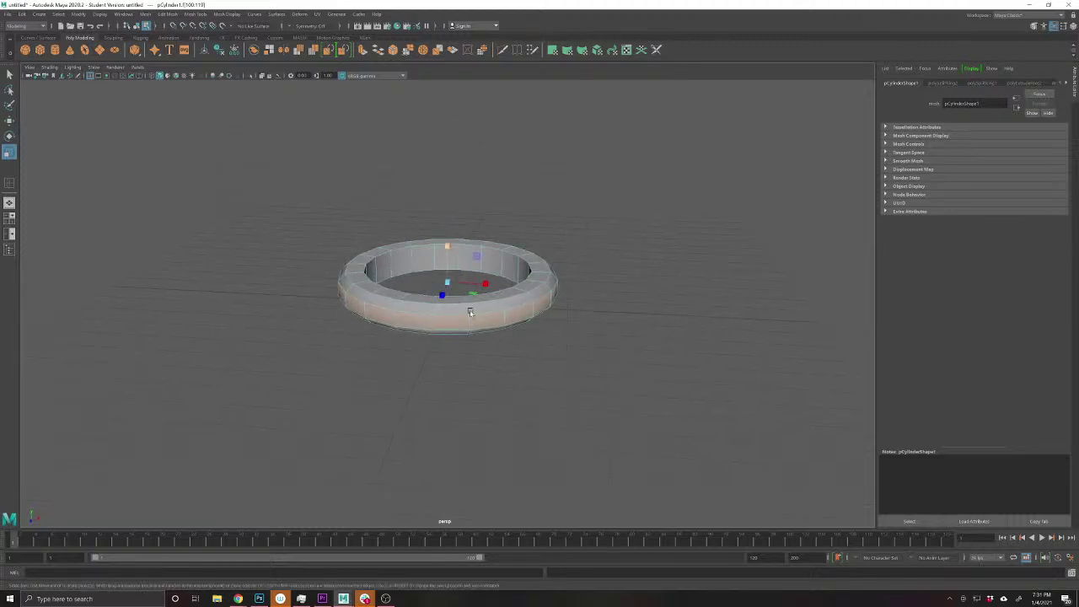
- Return the ring to object mode and insert additional edge loops around its sloped outer bevels
right_click(495, 307)
click(532, 291)
right_click(531, 295)
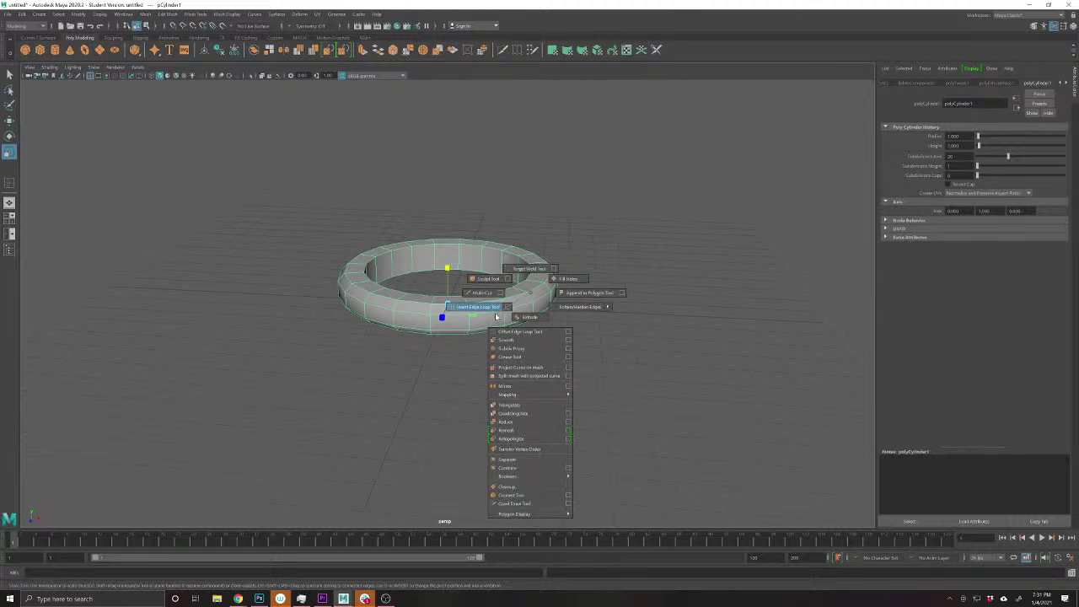
click(506, 308)
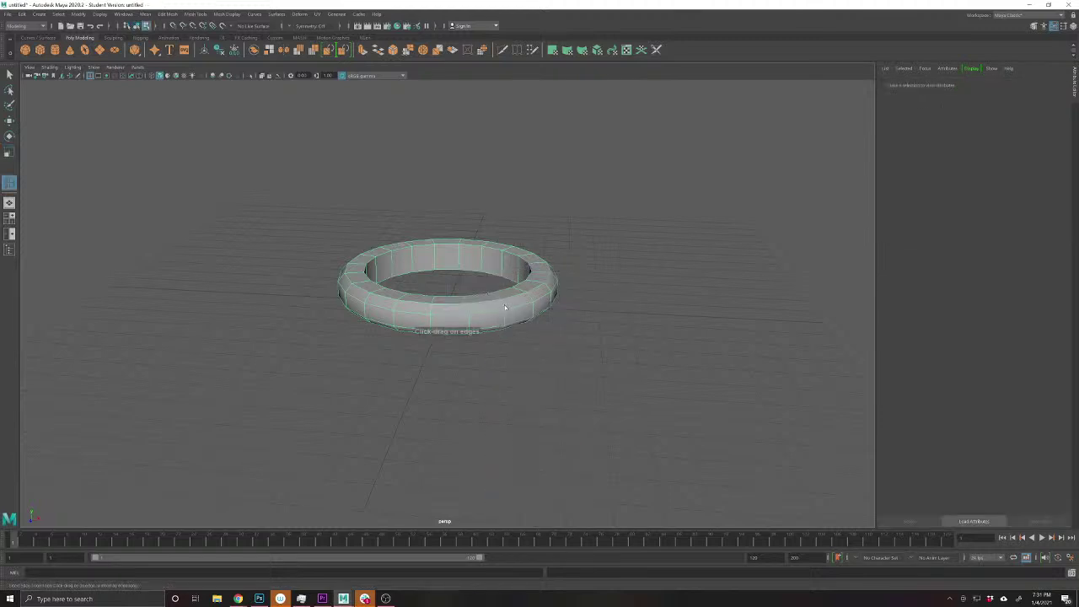
click(505, 321)
alt+drag(506, 337, 488, 279)
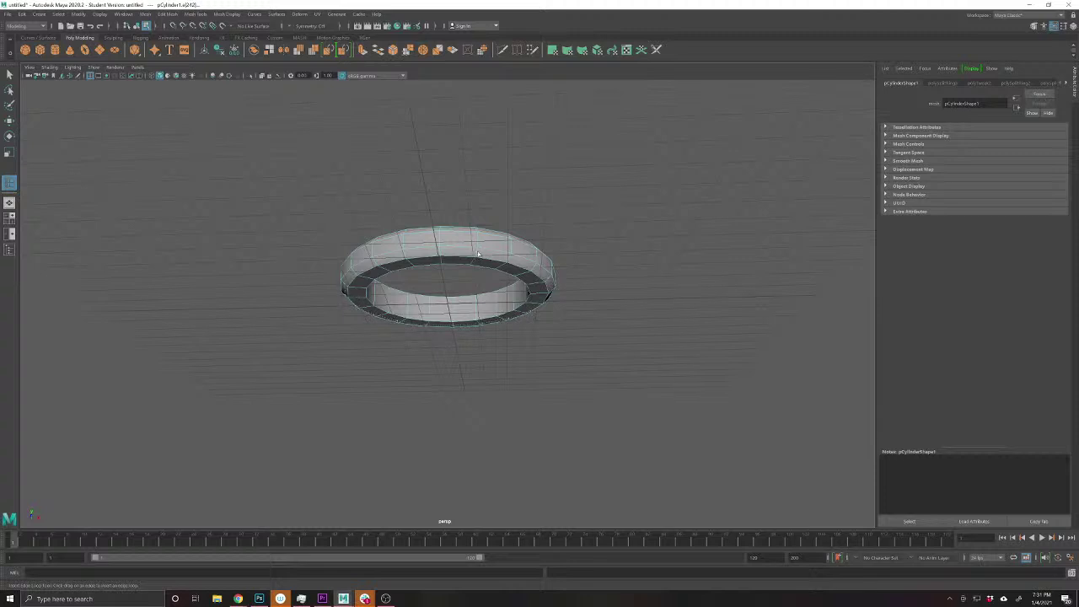
key(q)
- Select the bevel edge loops in edge mode and scale them to refine the ring's outer profile, using the side view
shift+right_click(437, 245)
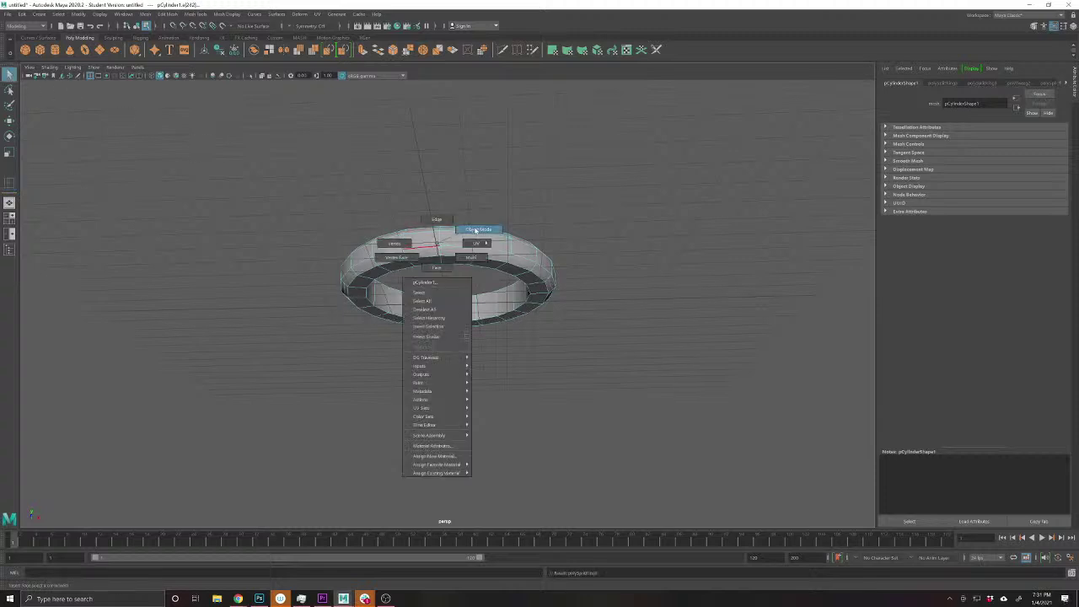
click(438, 244)
shift+right_click(451, 242)
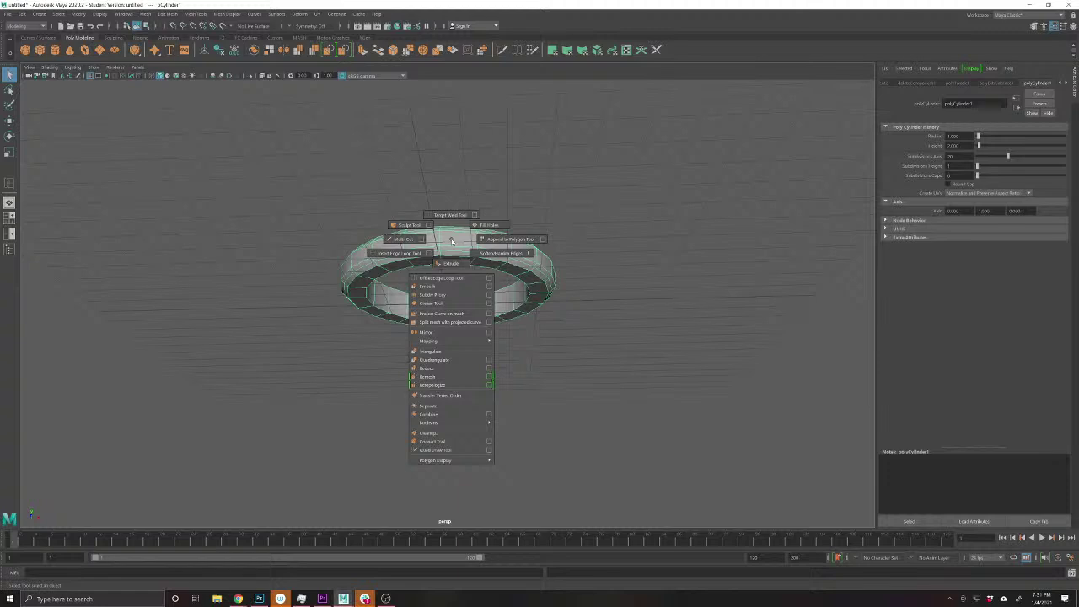
right_click(459, 246)
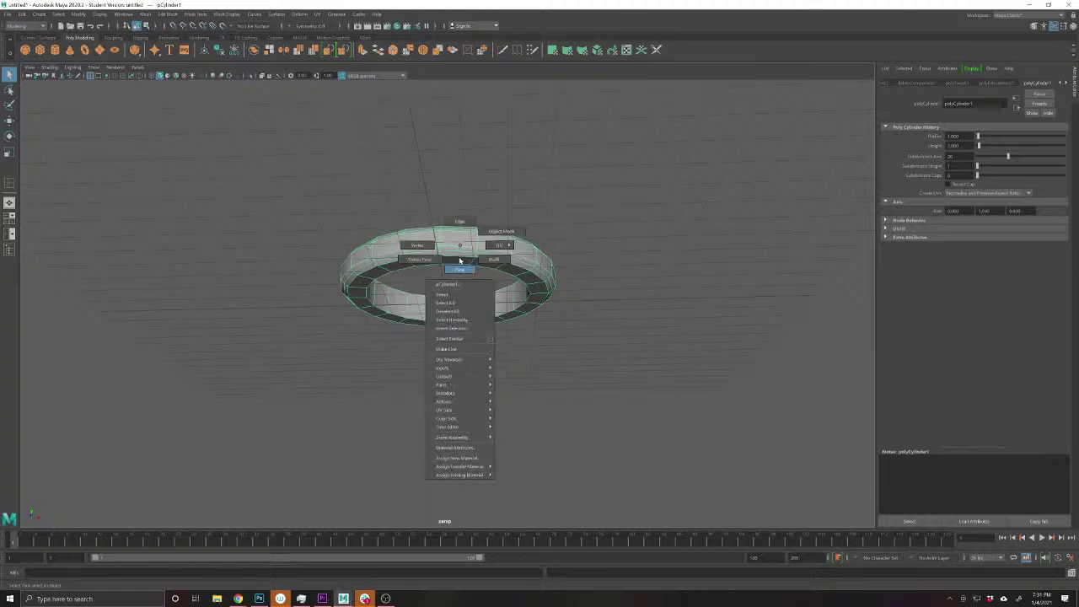
click(460, 221)
click(469, 255)
drag(469, 254, 469, 354)
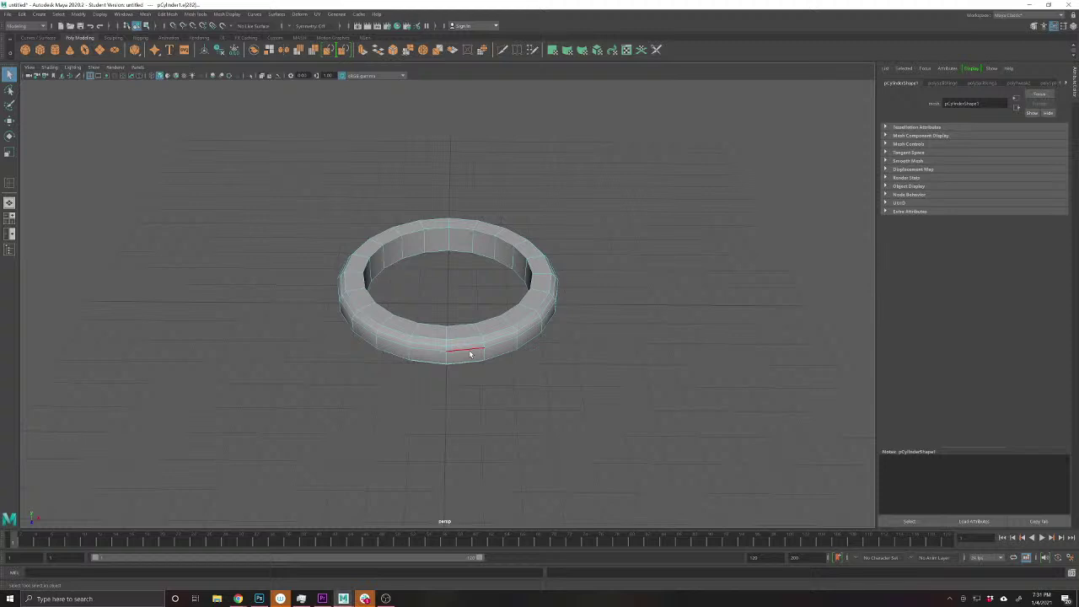
click(8, 154)
drag(413, 354, 437, 344)
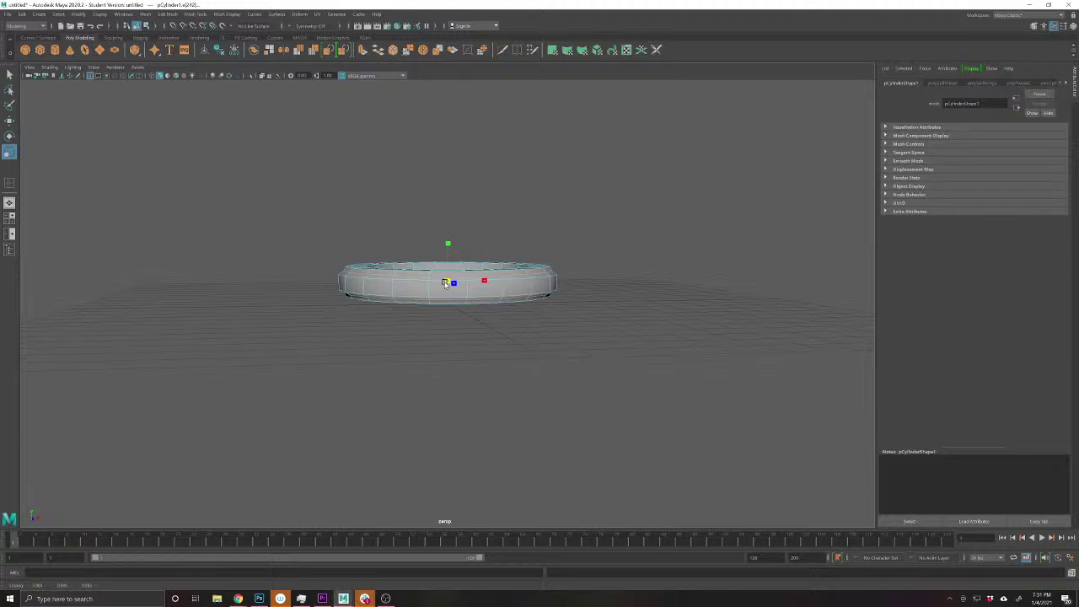
key(space)
drag(445, 283, 504, 337)
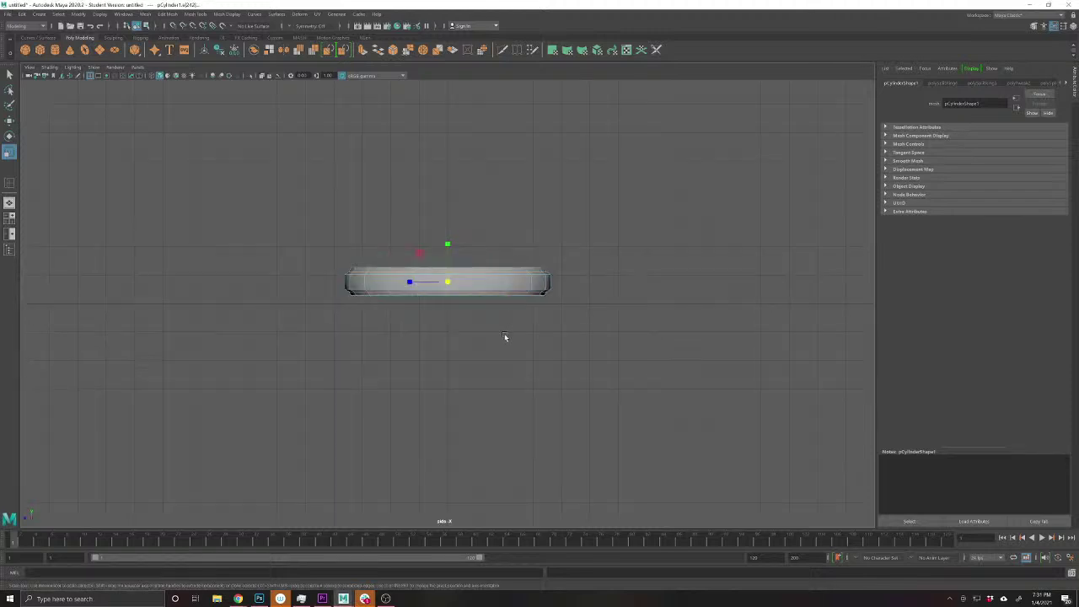
scroll(504, 337, up, 5)
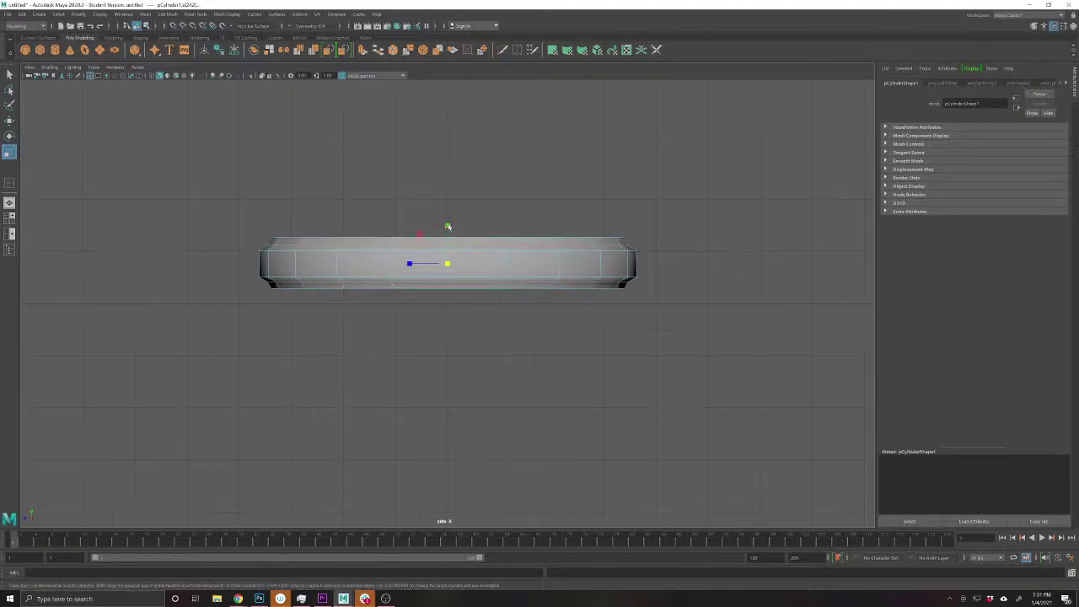
drag(448, 225, 447, 225)
drag(449, 265, 445, 263)
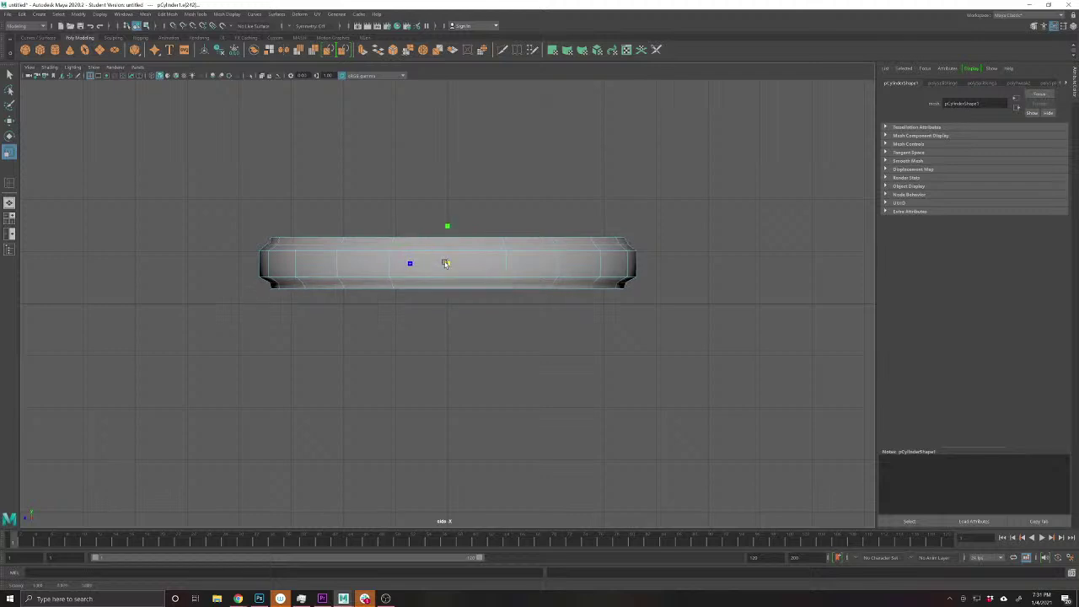
click(8, 75)
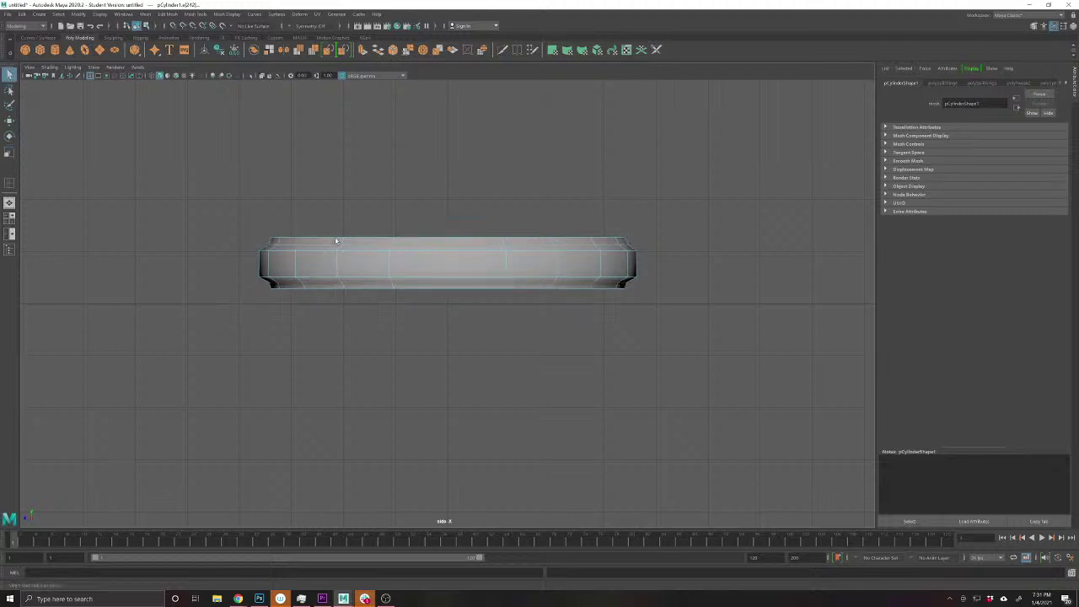
- Inspect the ring in perspective, change to the top view, and check the key in the Photoshop Gatekeeper reference
key(space)
drag(462, 297, 509, 315)
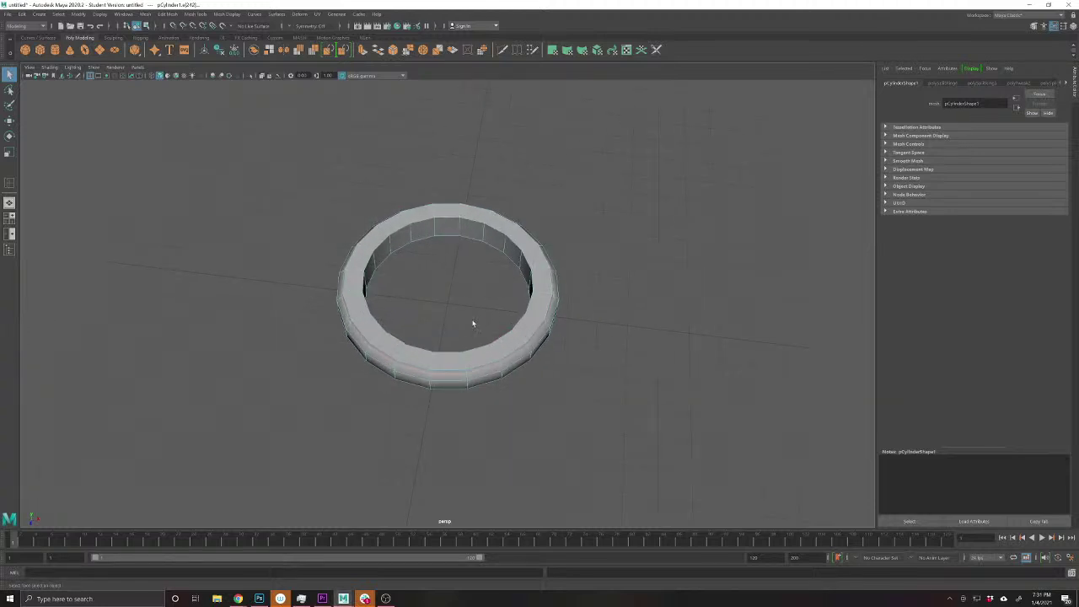
key(space)
click(435, 327)
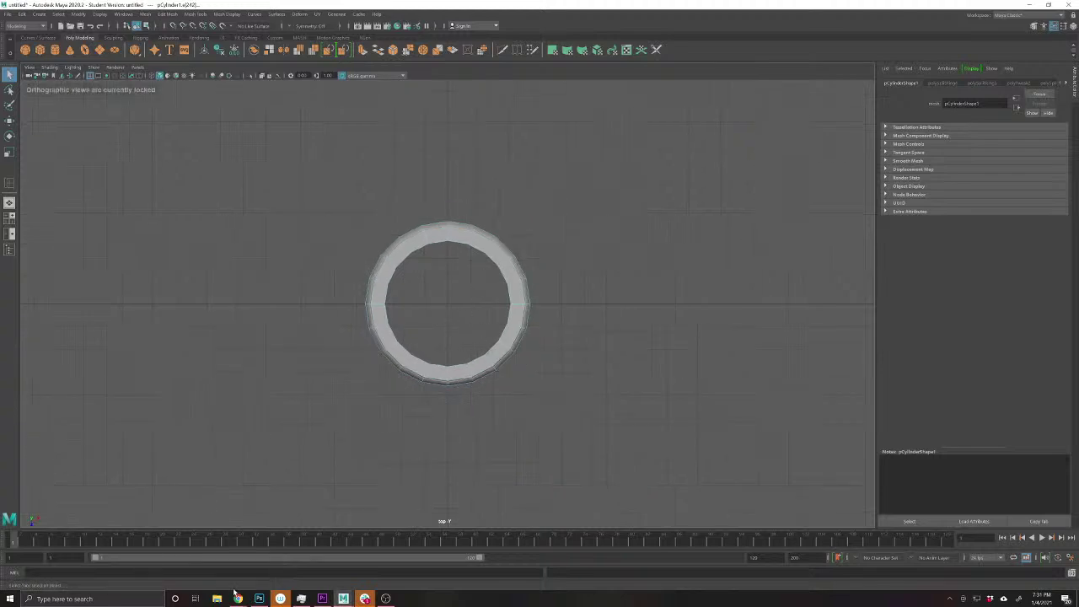
click(261, 599)
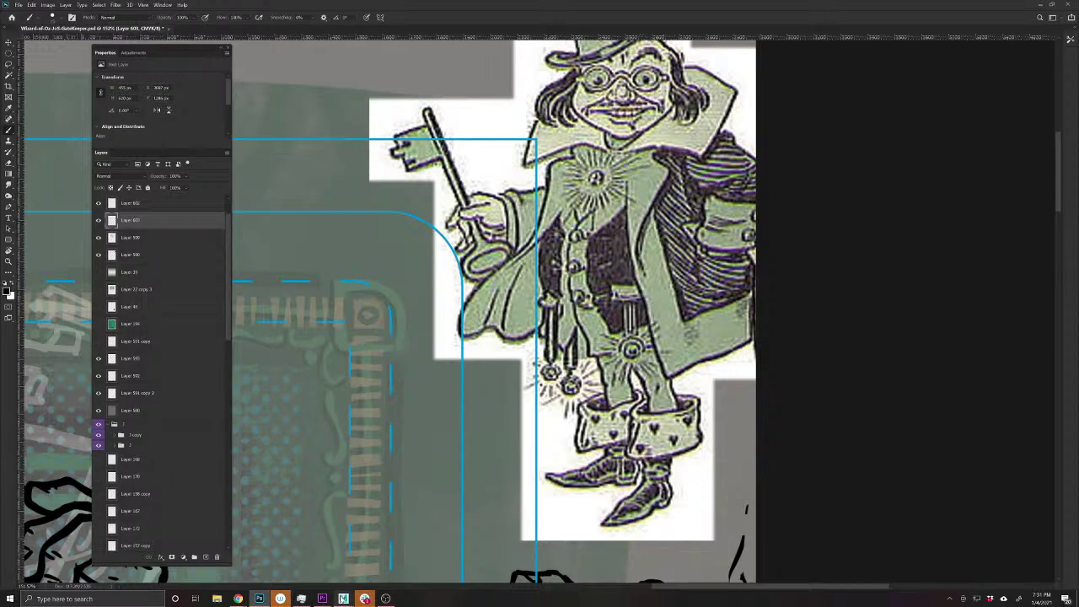
mouse_move(343, 597)
click(368, 543)
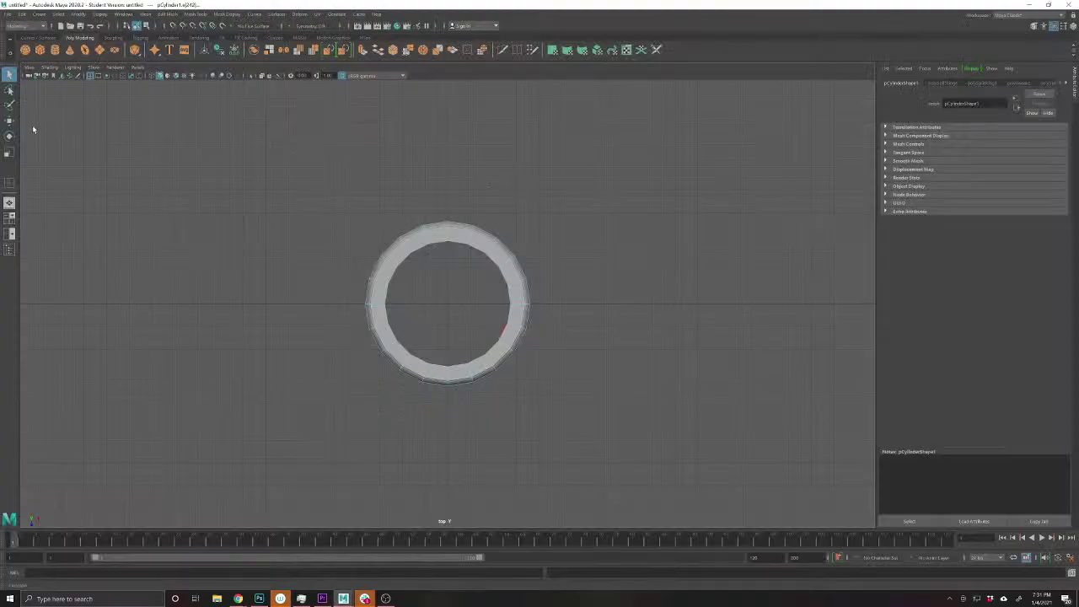
- Create a polygon cylinder with 0 cap subdivisions inside the ring and set its Rotate X to 90
click(55, 50)
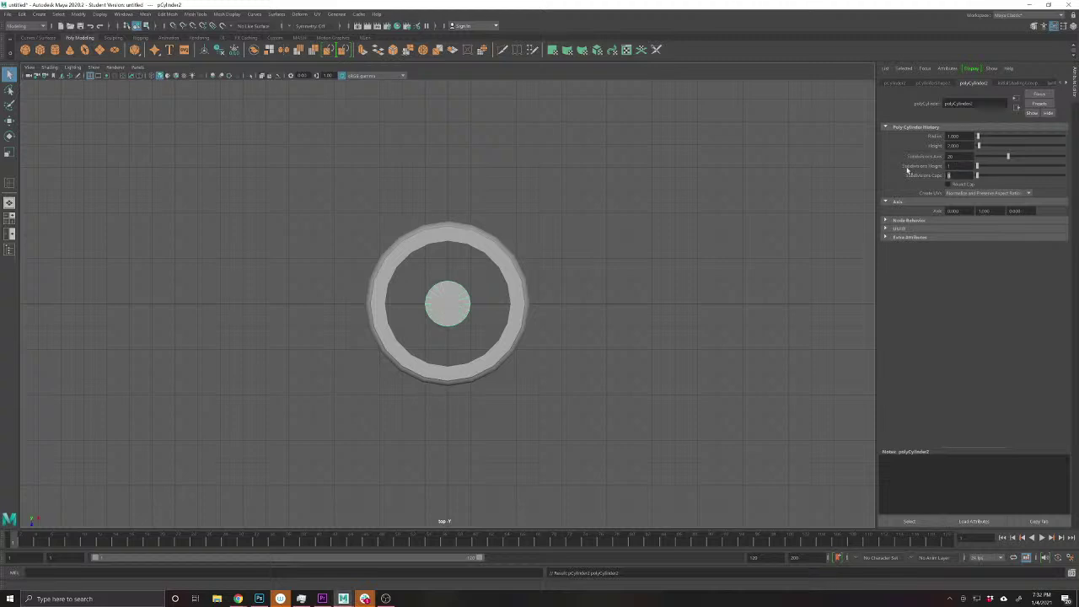
click(10, 121)
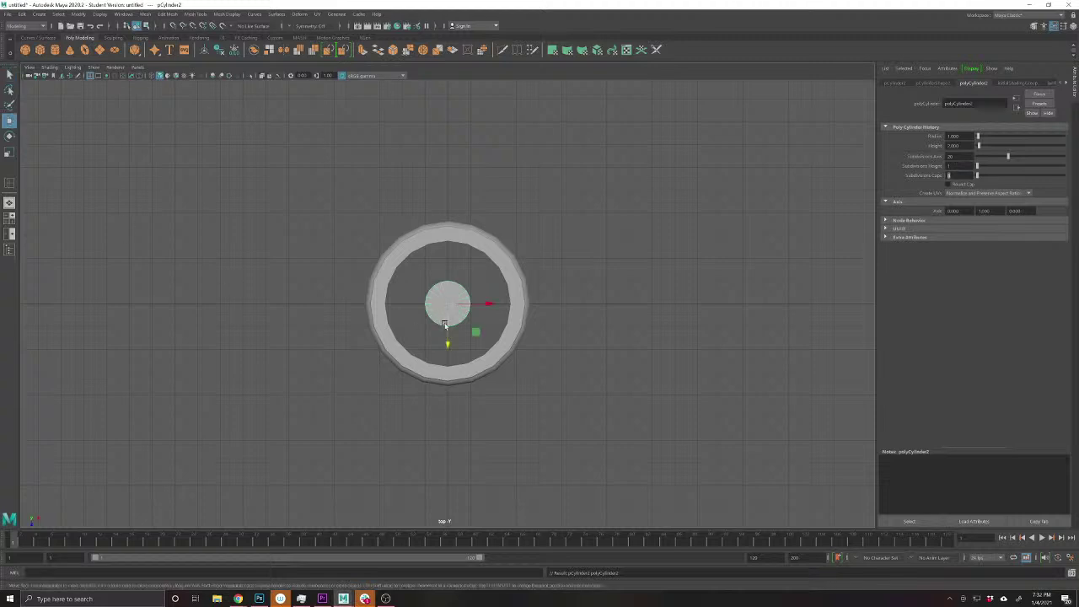
key(e)
drag(446, 278, 493, 294)
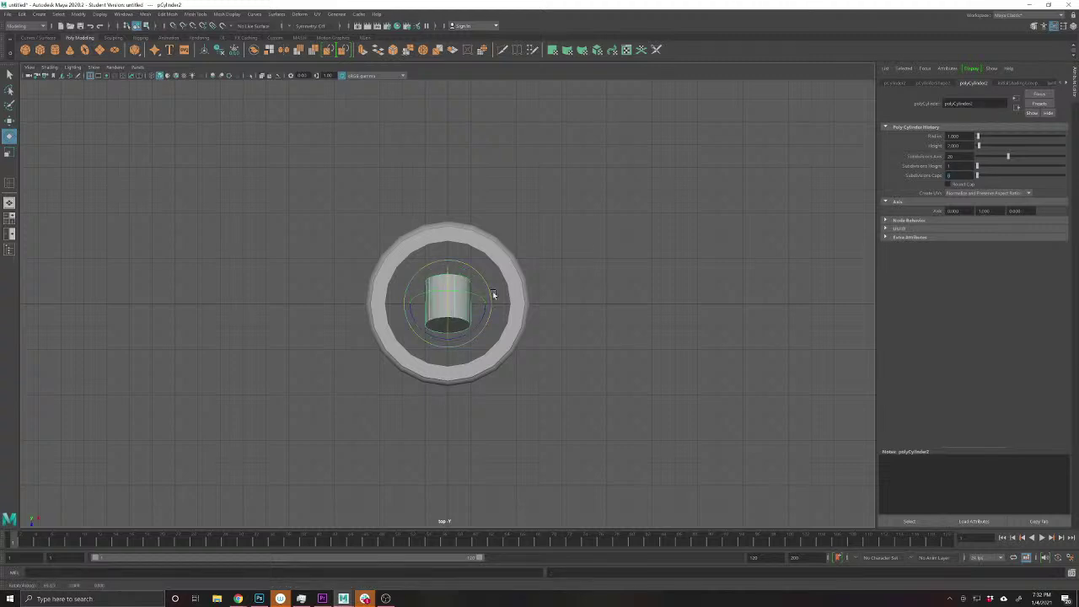
click(1007, 83)
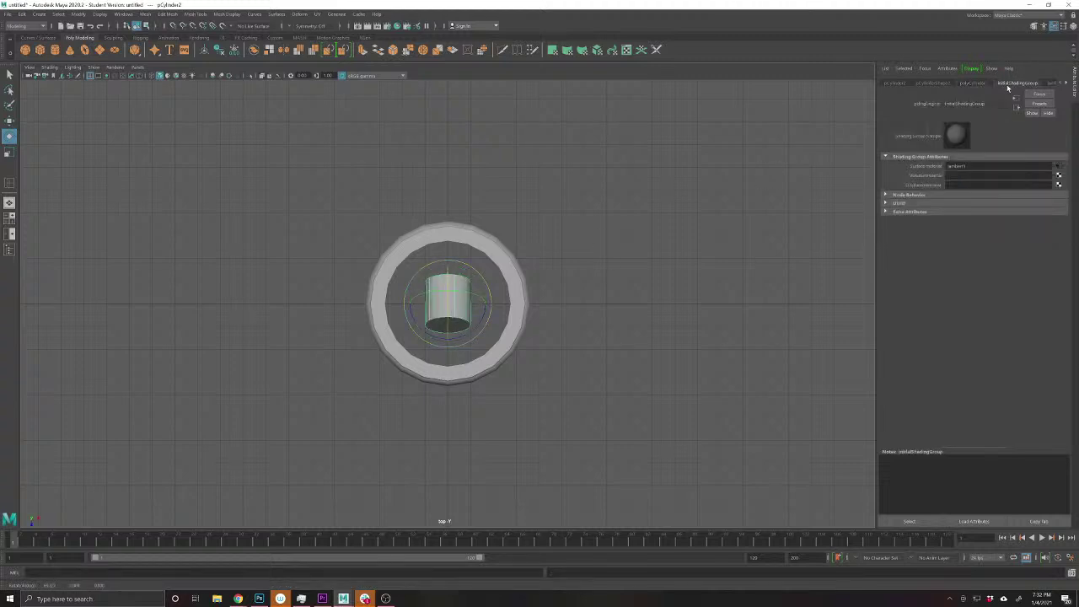
click(1063, 27)
click(291, 78)
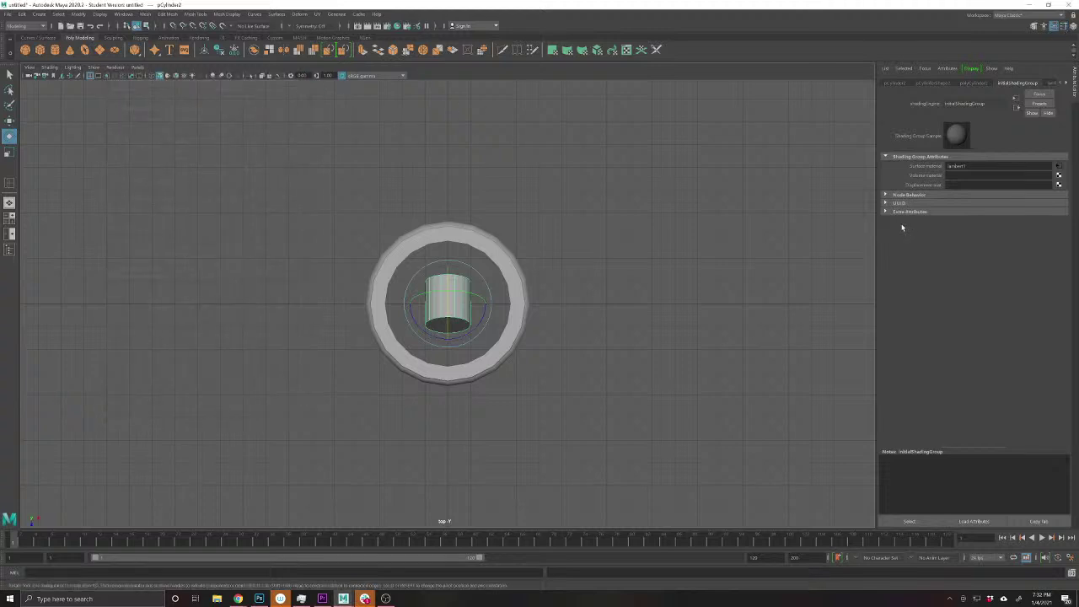
click(1072, 27)
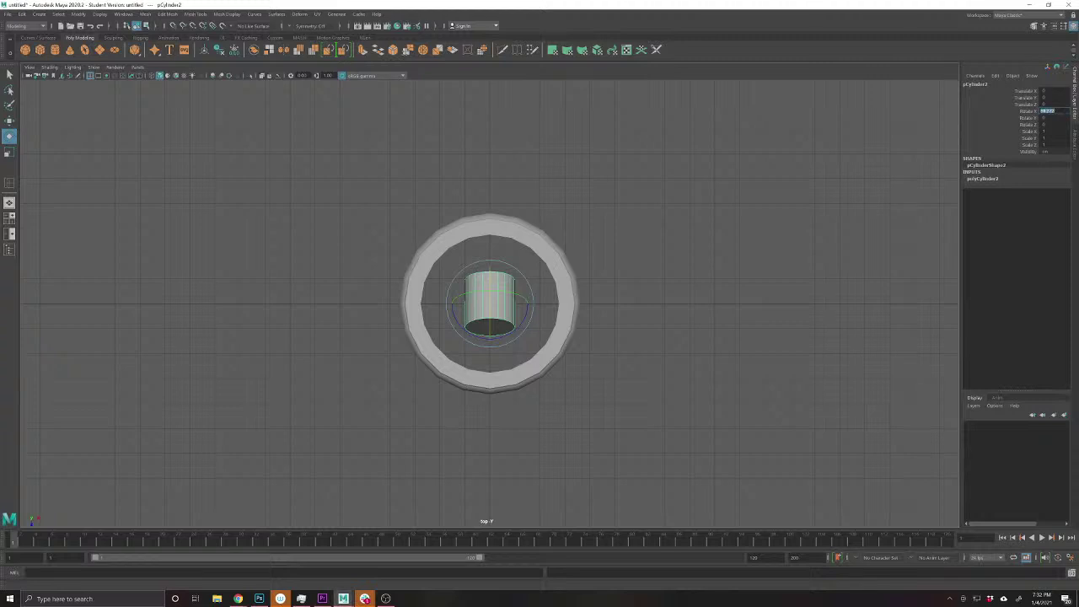
key(Return)
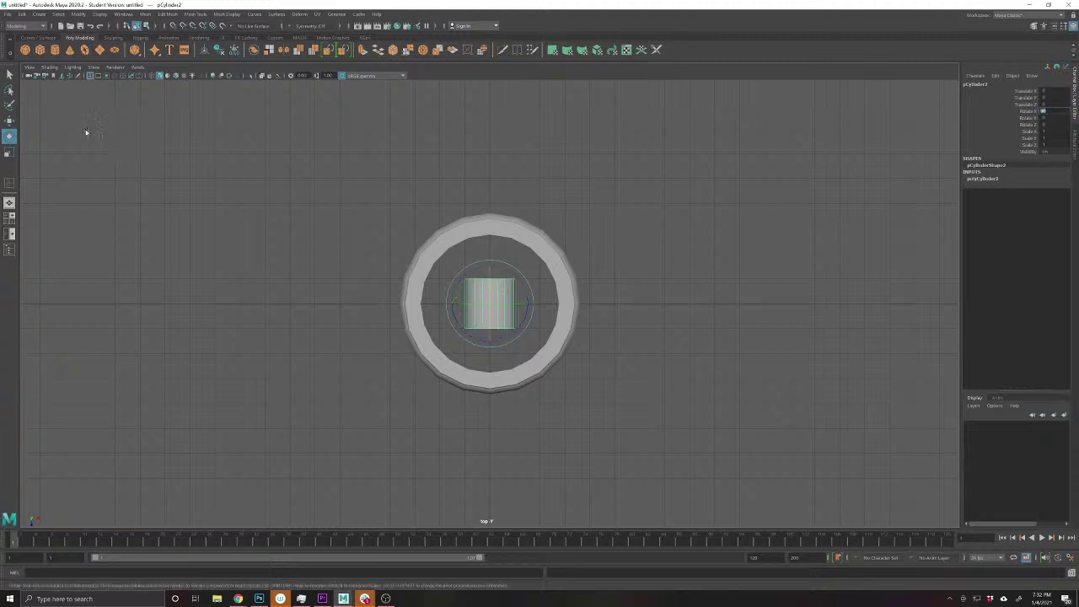
- Scale the cylinder into a short stub and position it against the ring's outer edge, centring its height on the ring in side view
click(9, 152)
drag(489, 304, 489, 327)
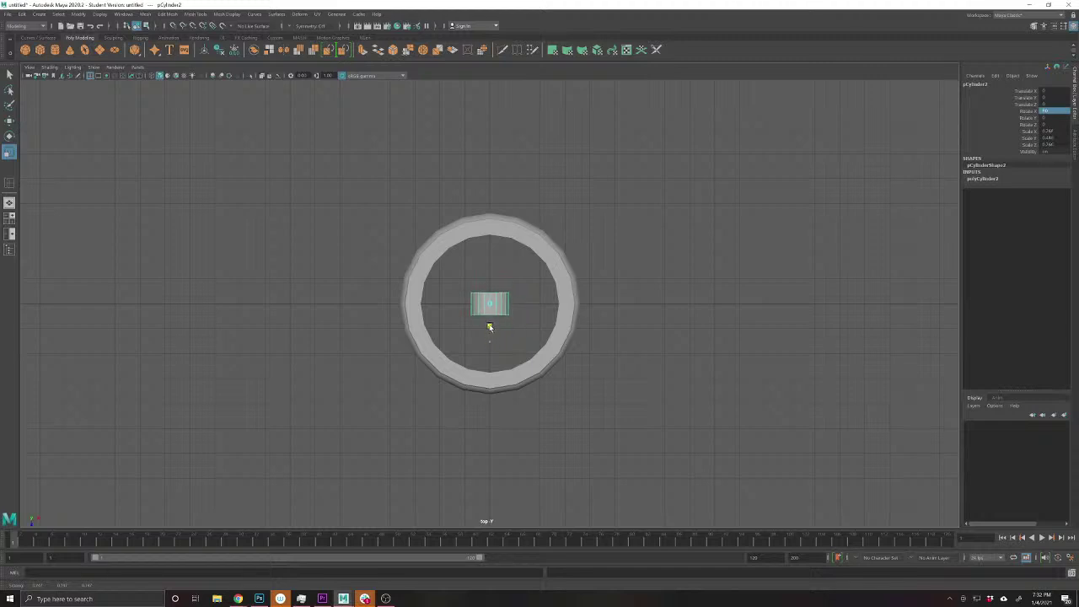
click(10, 121)
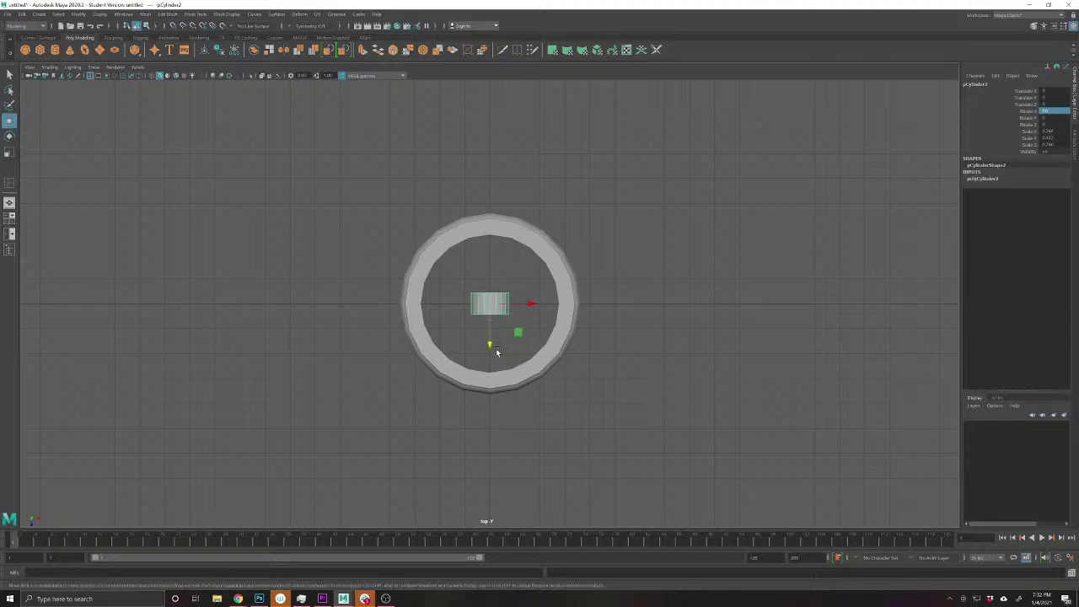
drag(490, 344, 491, 252)
key(space)
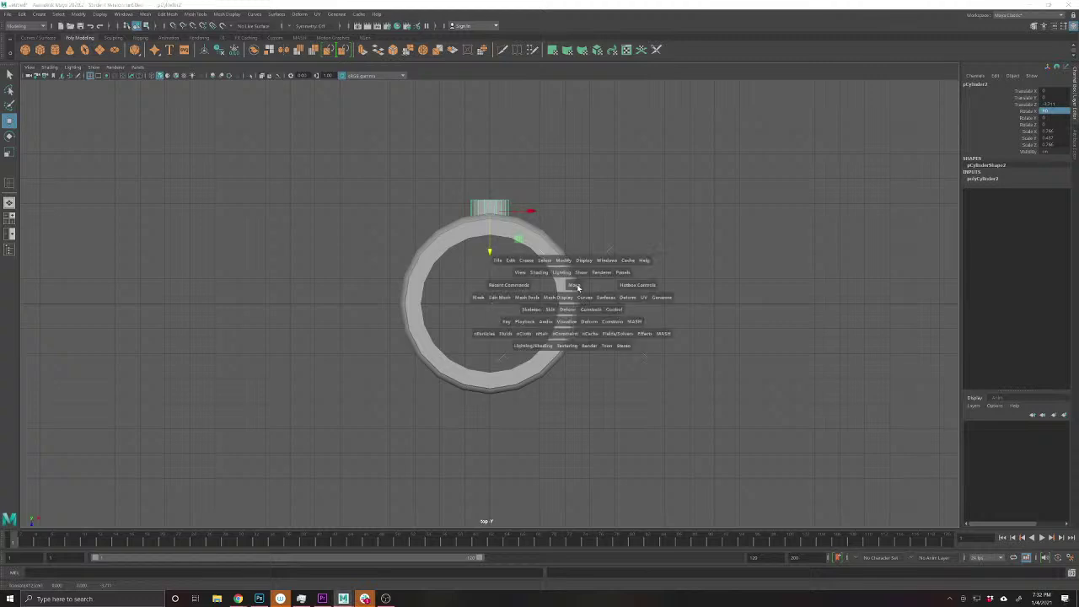
drag(575, 286, 610, 285)
drag(701, 268, 707, 223)
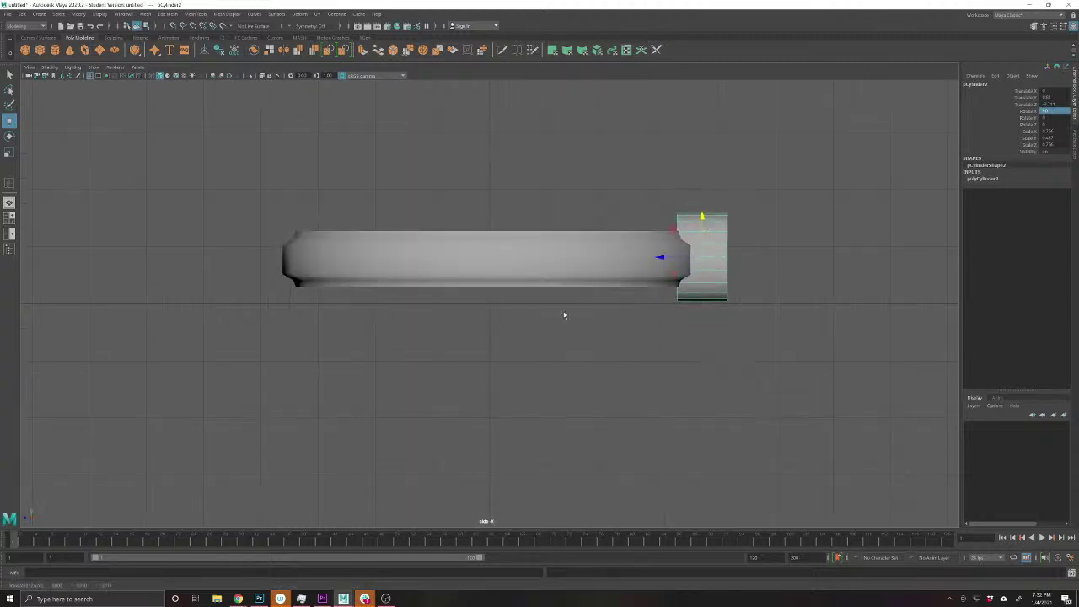
- Select the ring and stub together, center their pivots, and move both down onto the grid's center line
scroll(563, 314, down, 5)
drag(472, 204, 626, 365)
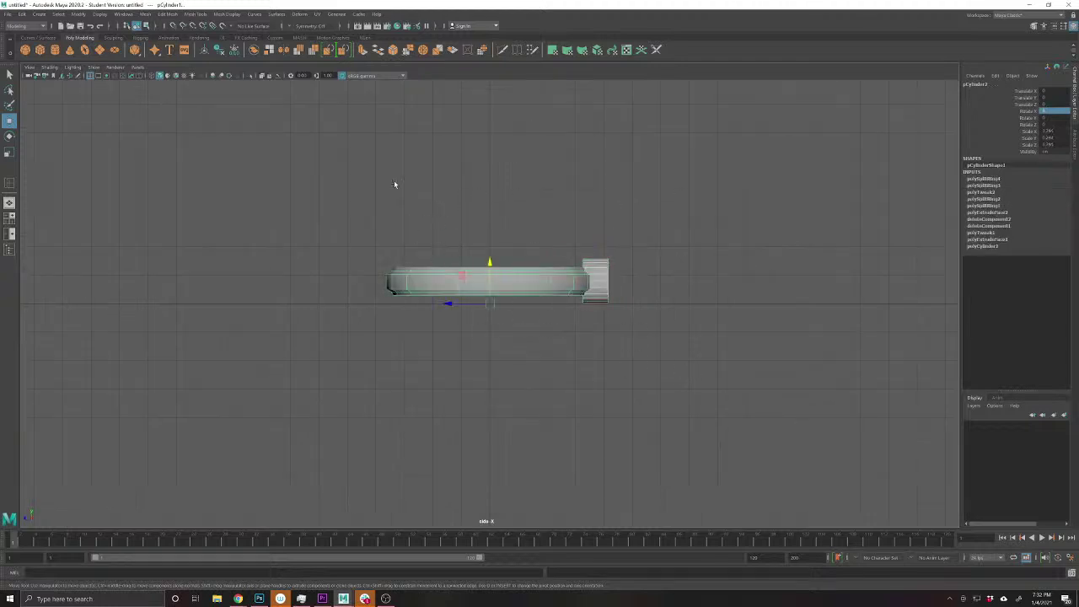
click(79, 14)
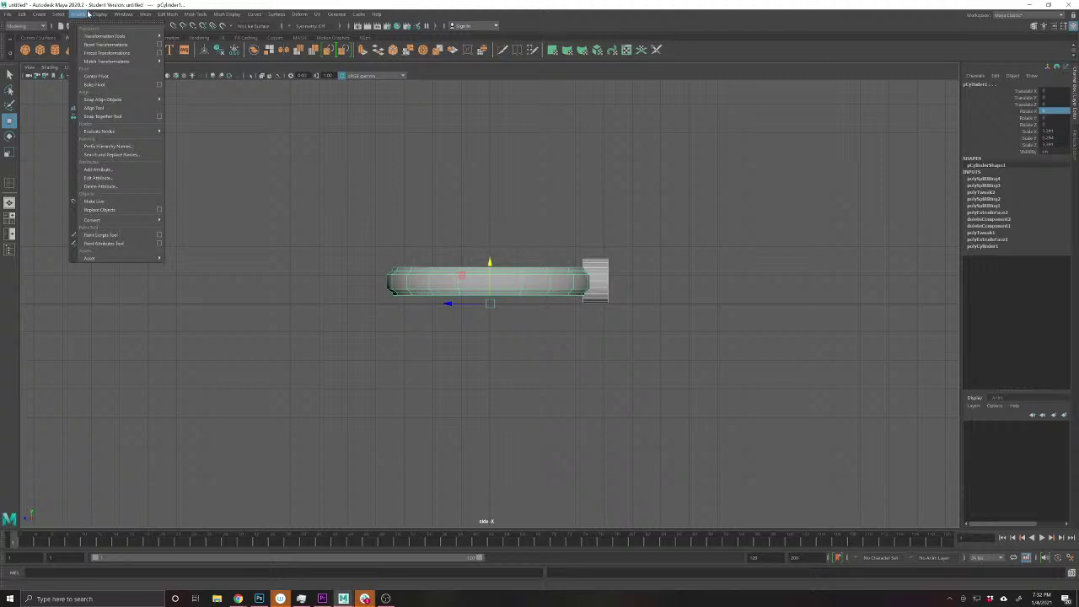
click(96, 76)
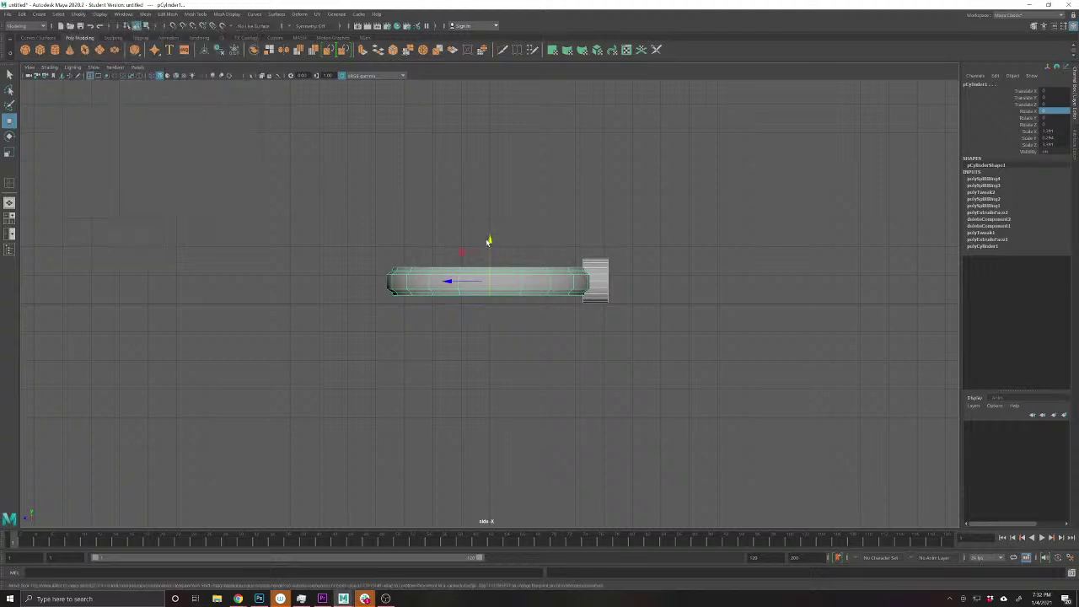
drag(489, 242, 496, 304)
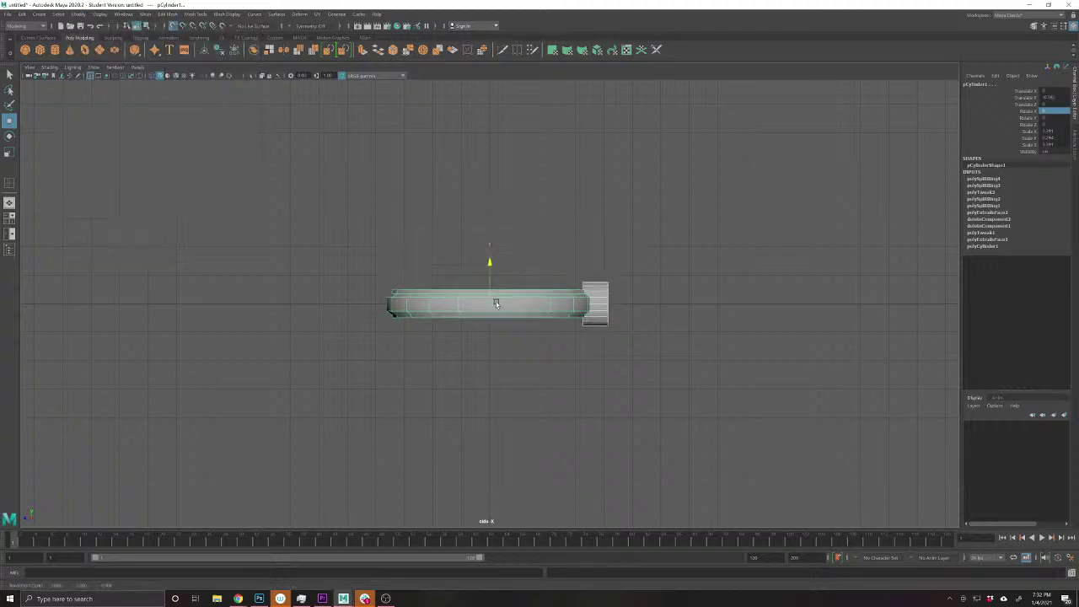
- Select only the stub, scale it down uniformly to about the ring's thickness, and move it into the ring's outer edge
click(636, 348)
click(597, 288)
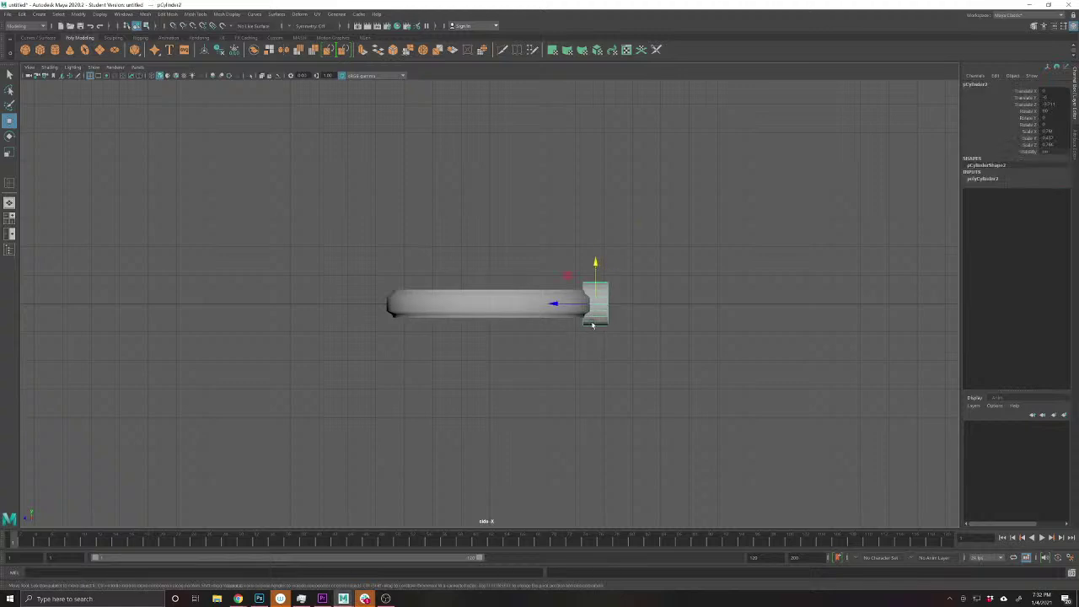
key(e)
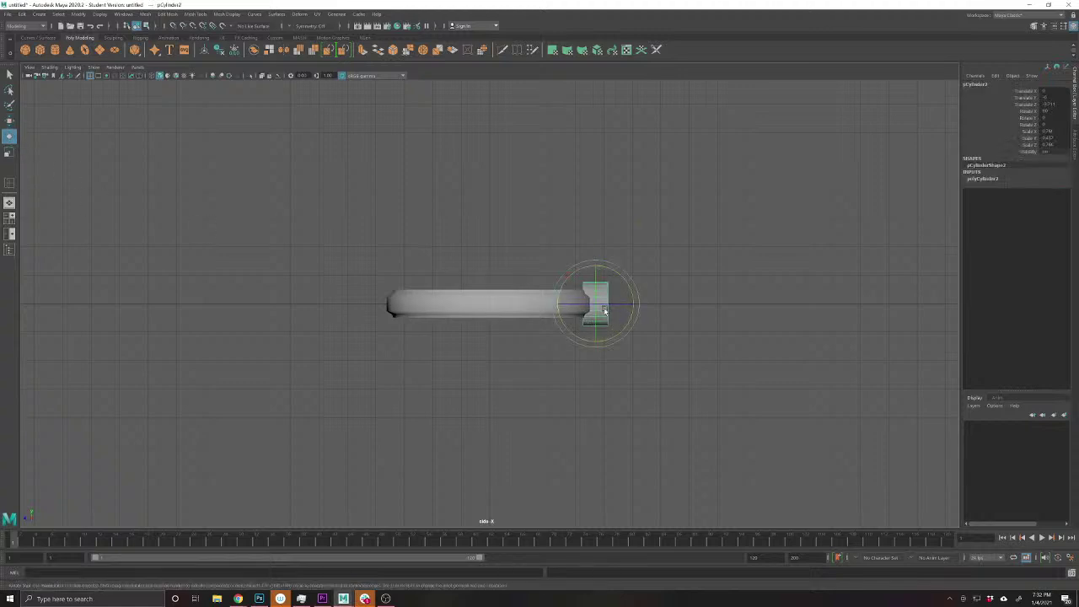
key(w)
key(e)
key(r)
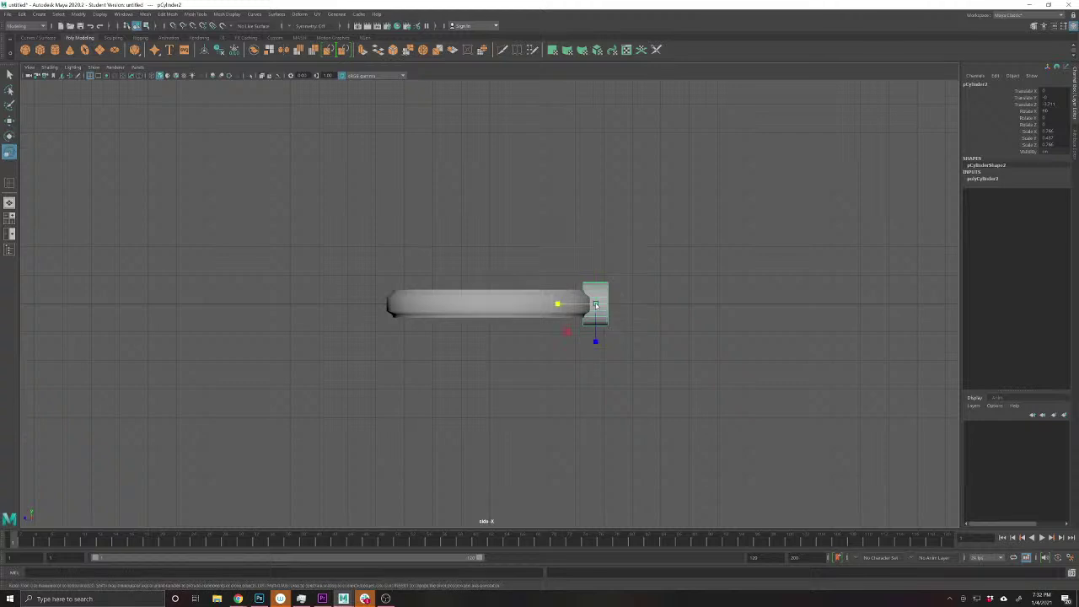
drag(595, 304, 580, 303)
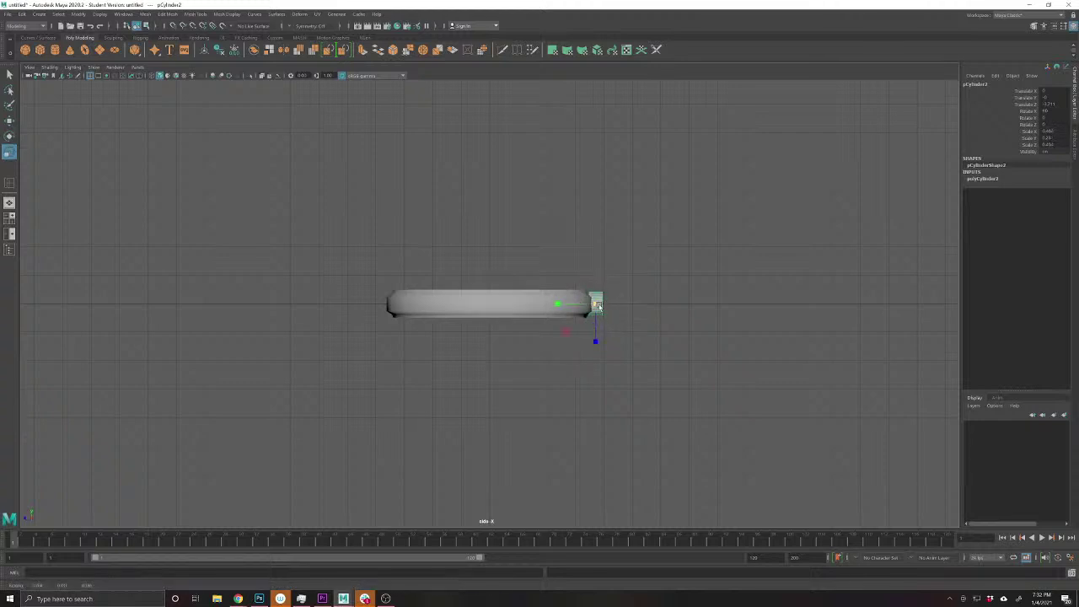
key(w)
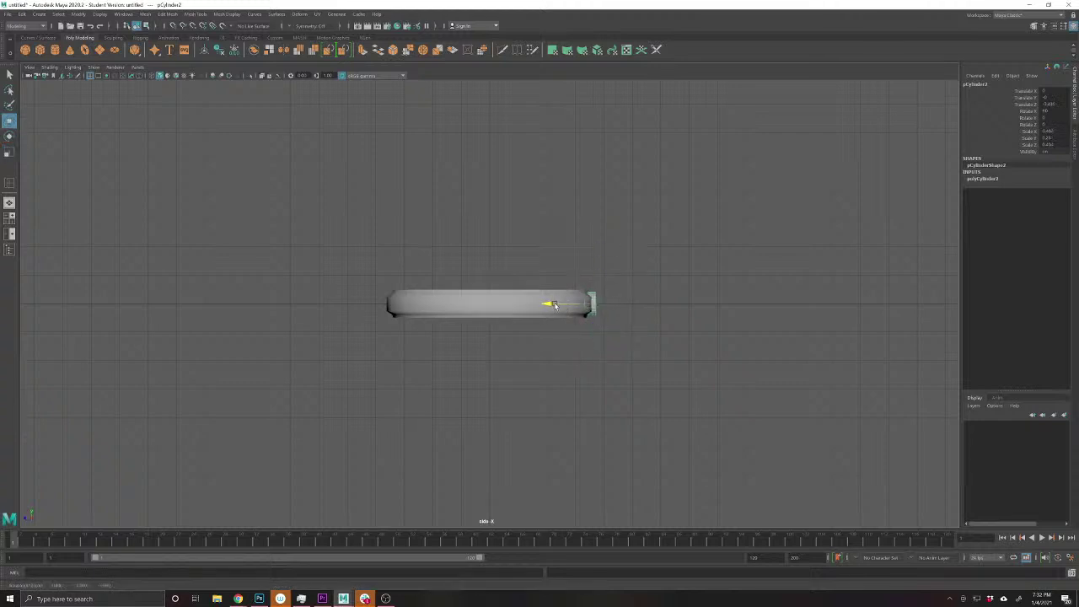
- Select the stub's outer end face in the perspective view and extrude it away from the ring into a long key shaft
key(space)
drag(566, 316, 496, 327)
scroll(539, 275, down, 2)
drag(695, 312, 591, 374)
right_click(589, 363)
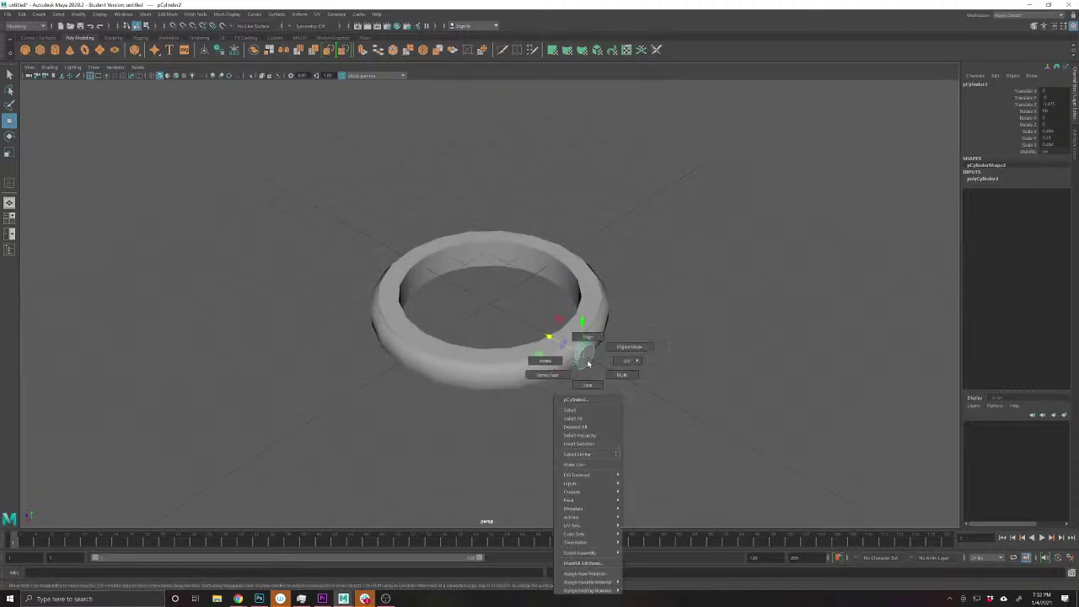
click(588, 384)
click(589, 362)
key(space)
drag(508, 363, 585, 360)
scroll(586, 360, down, 3)
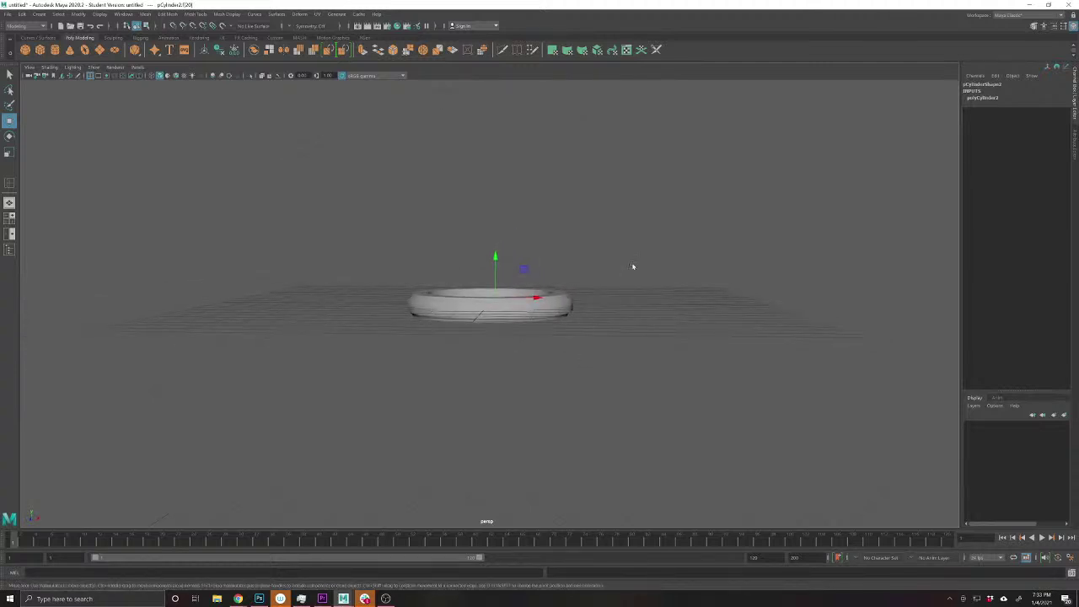
drag(633, 267, 601, 306)
scroll(601, 305, down, 2)
drag(645, 259, 501, 349)
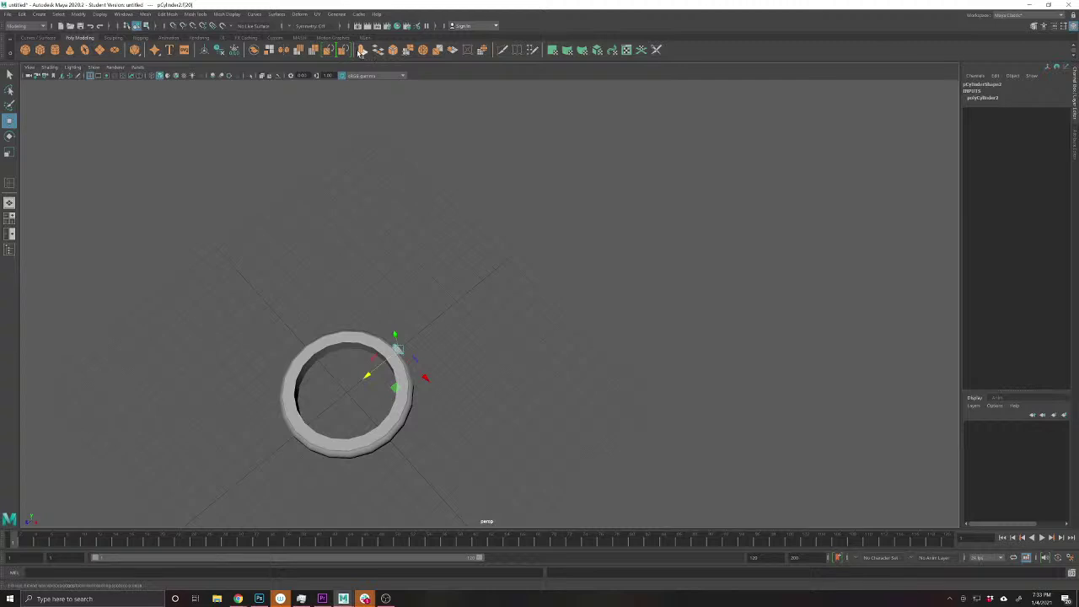
click(354, 52)
drag(424, 326, 673, 153)
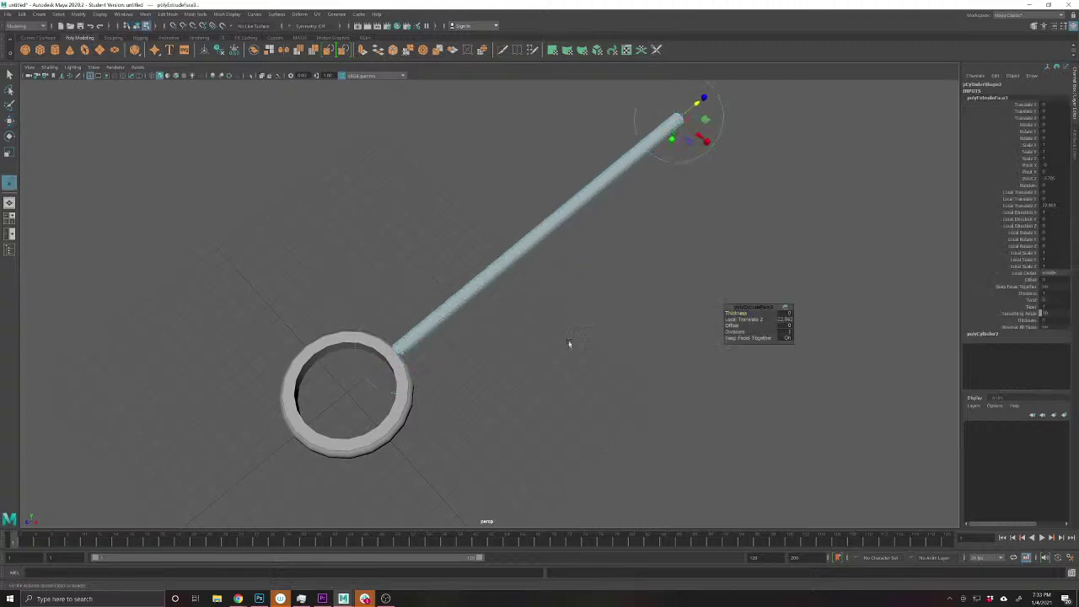
- Extrude the shaft's end face and scale it wider, and extrude the widened face into a thicker end section
drag(577, 345, 604, 445)
click(371, 55)
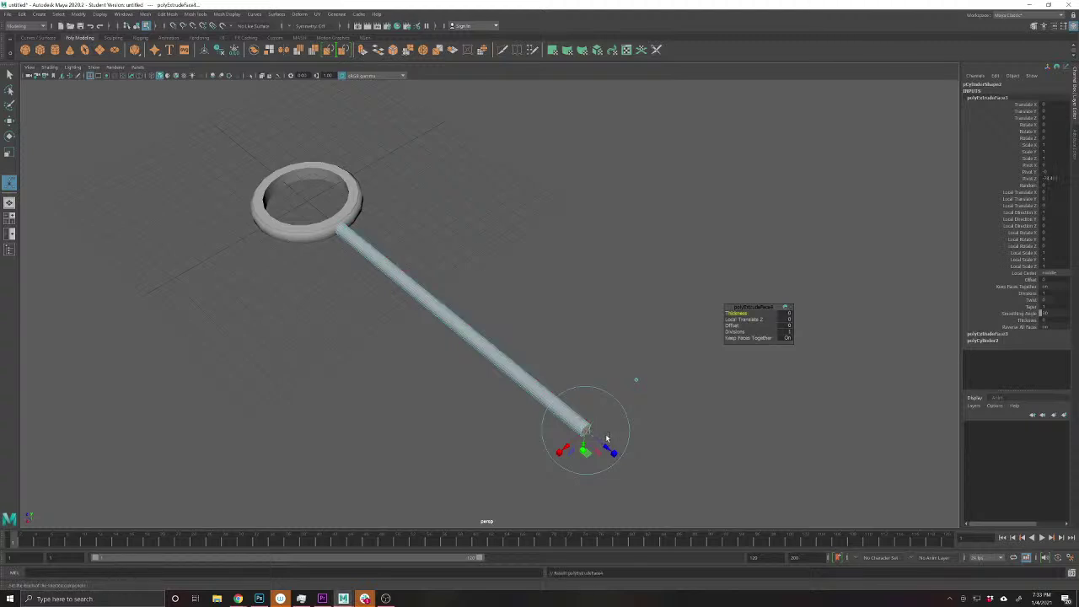
key(e)
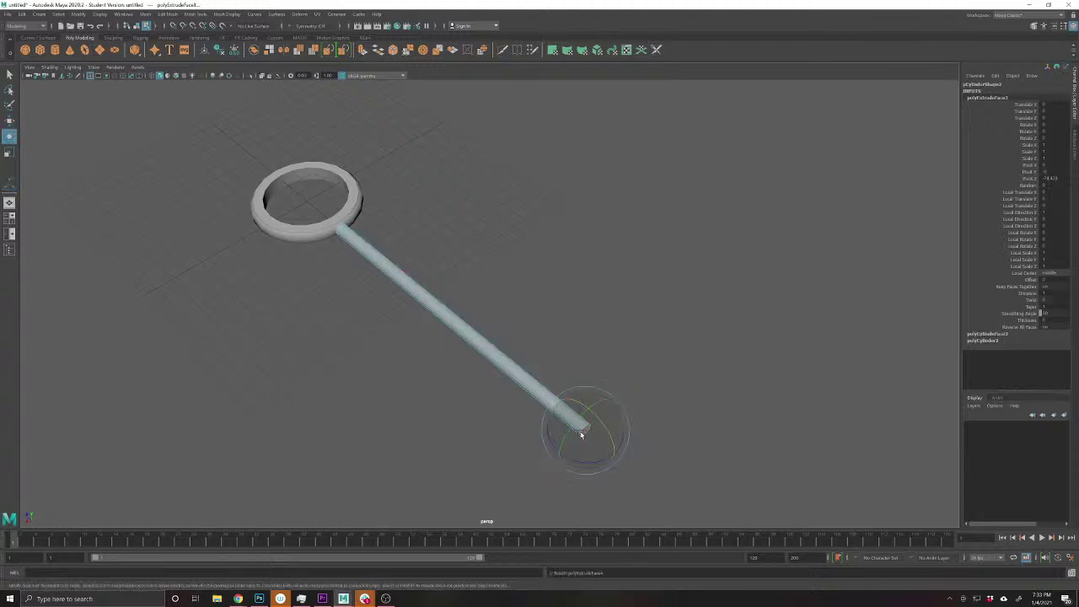
key(r)
drag(587, 430, 593, 434)
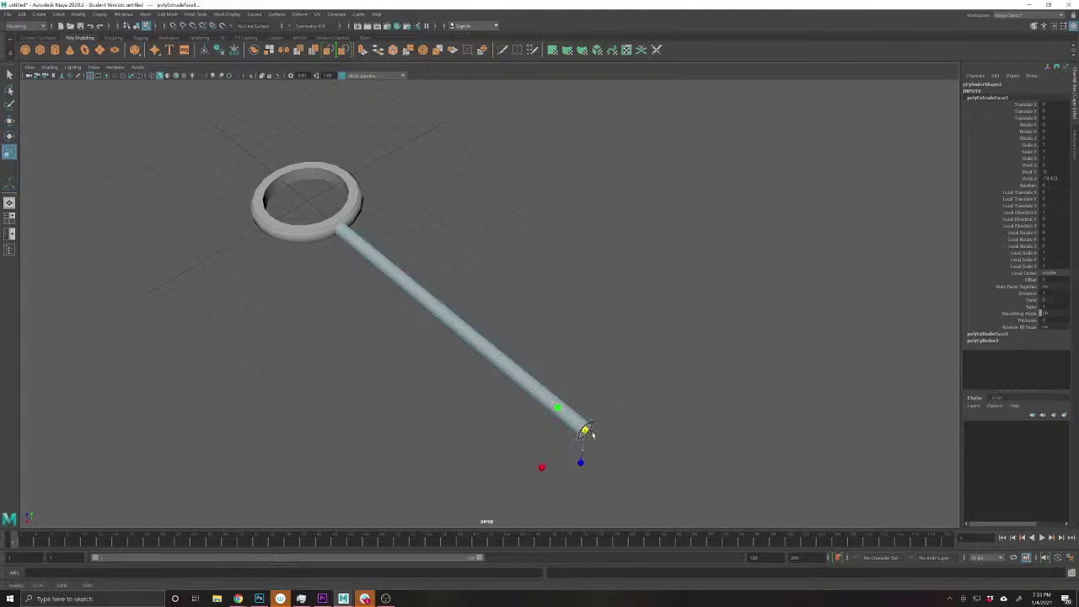
click(365, 51)
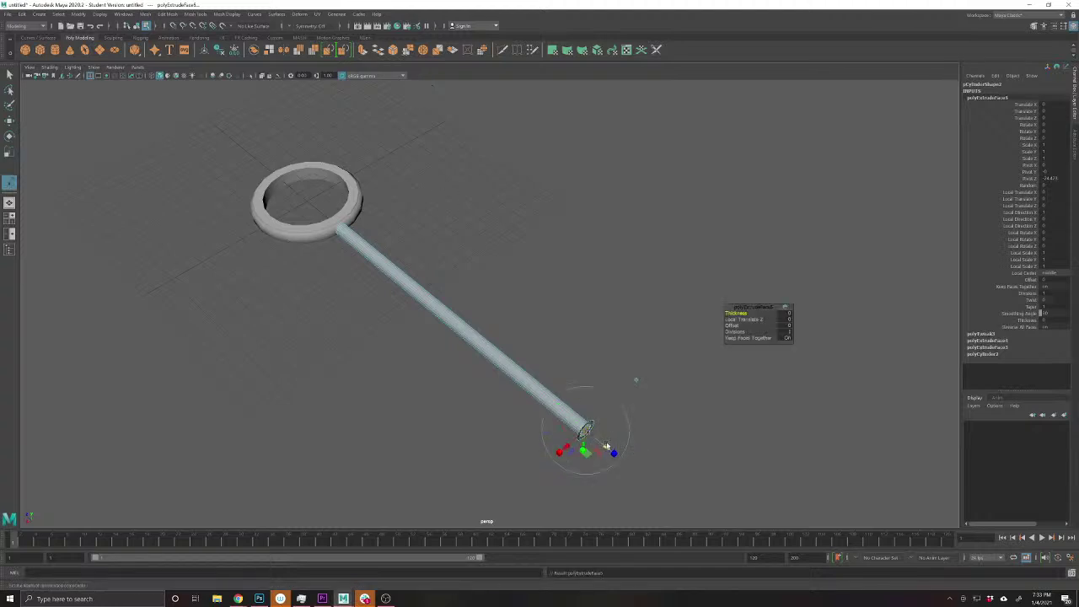
drag(605, 447, 712, 518)
- Select the vertices of the thick end section and move them toward the ring to shorten the thin shaft
drag(544, 451, 599, 462)
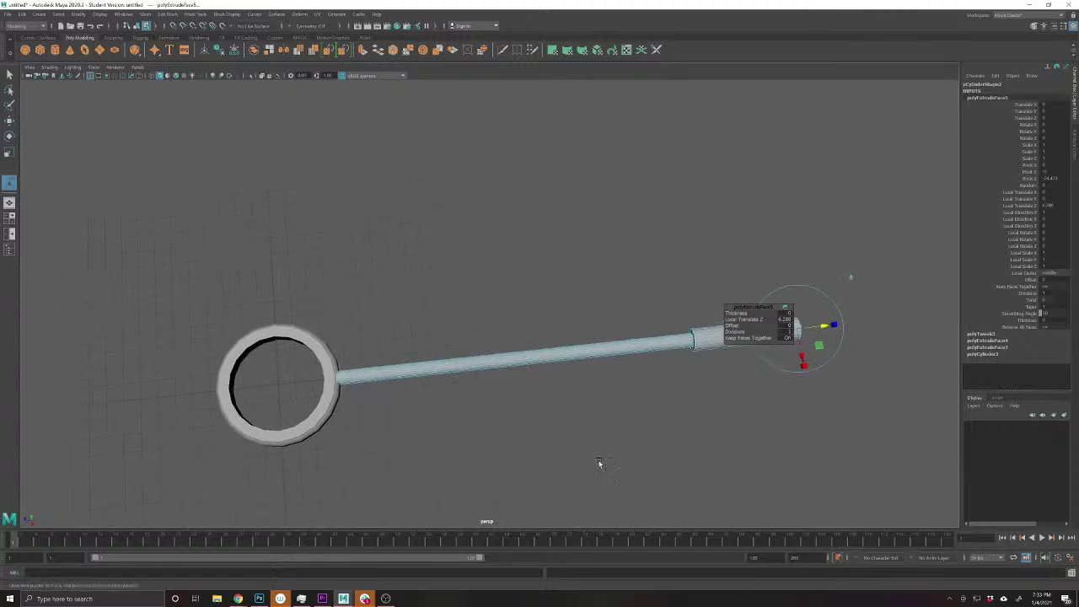
drag(620, 417, 528, 356)
right_click(603, 273)
click(558, 272)
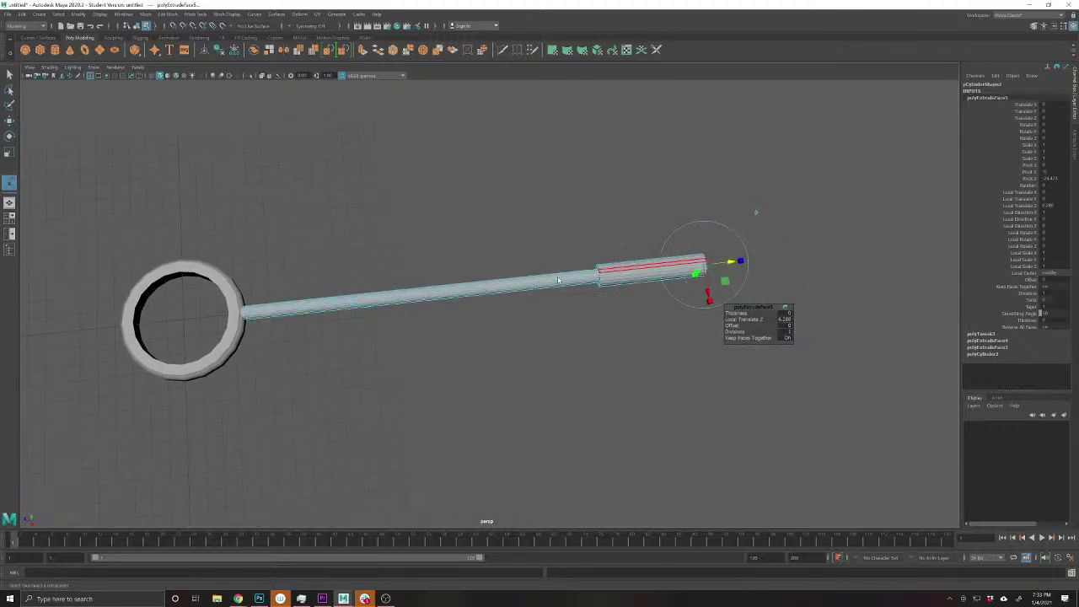
key(q)
drag(540, 179, 764, 394)
key(w)
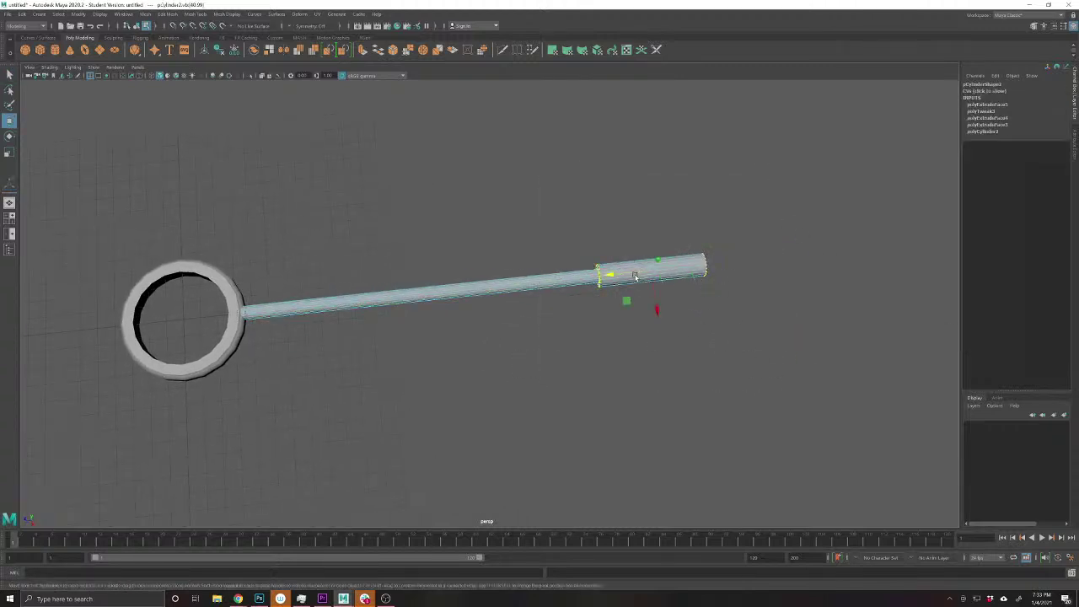
drag(636, 276, 584, 281)
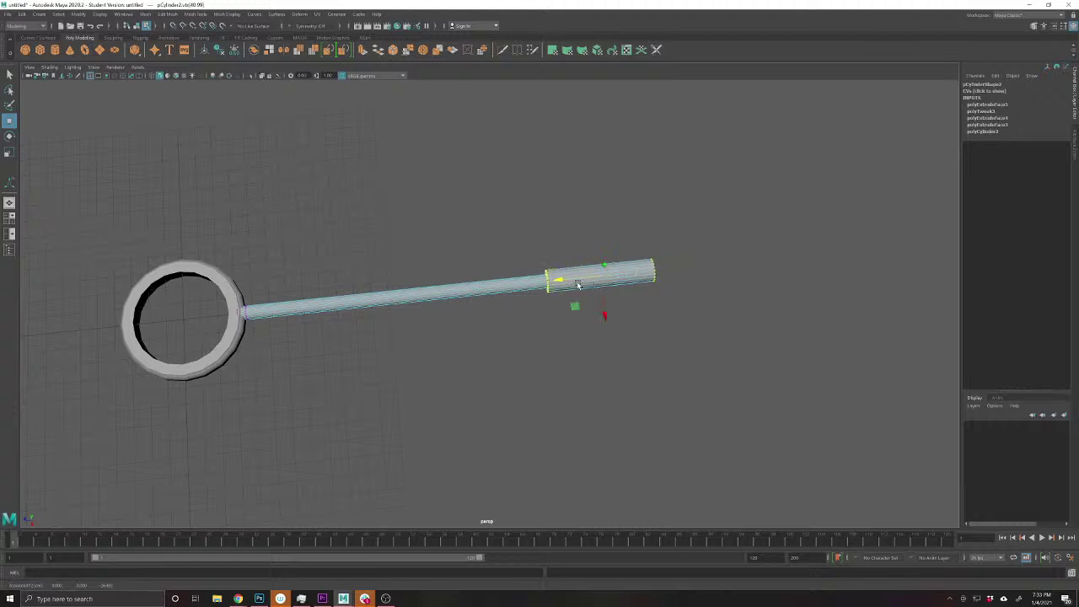
- Frame the key's thick end in the top view and create a polygon cube
right_click(471, 387)
mouse_move(457, 380)
mouse_down()
mouse_move(520, 362)
mouse_move(513, 389)
mouse_move(470, 392)
mouse_up()
key(space)
click(514, 388)
drag(509, 201, 511, 490)
drag(542, 194, 539, 422)
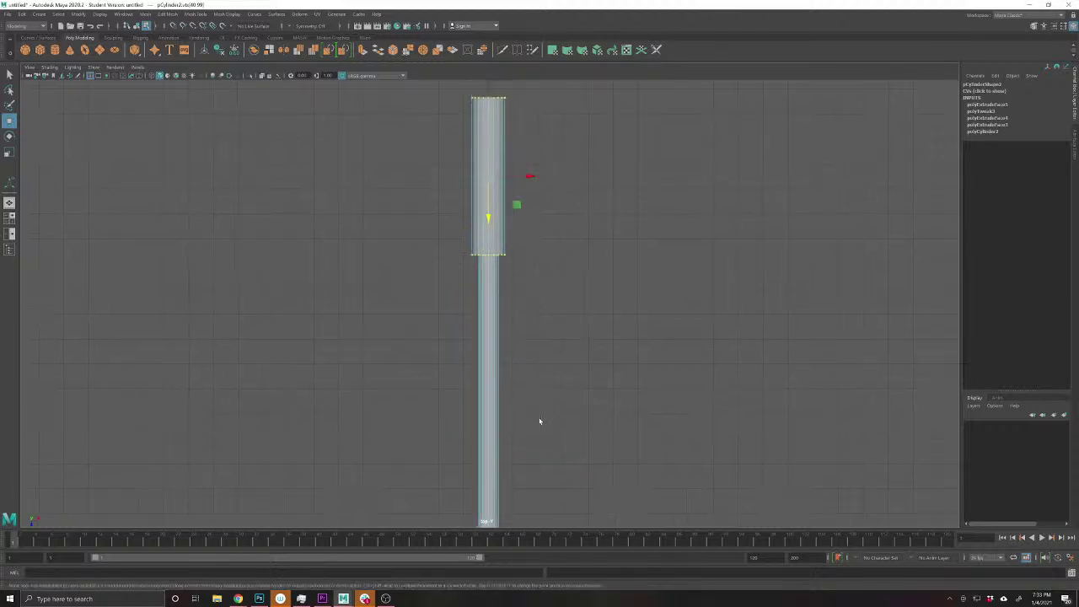
drag(518, 266, 549, 410)
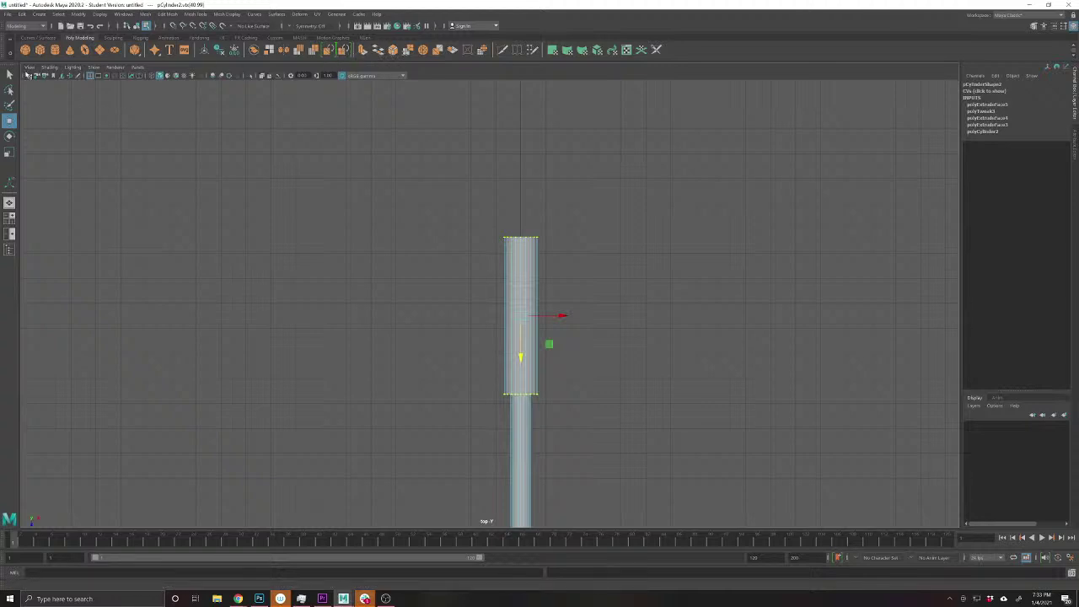
scroll(459, 363, down, 1)
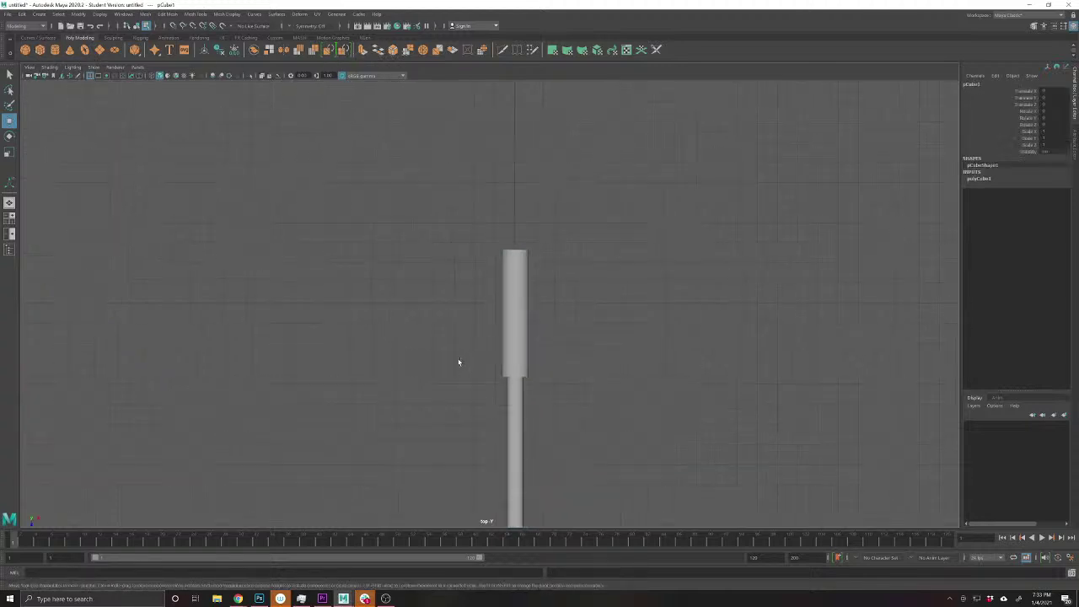
- Select the cube at the ring's centre and move it along the shaft to just below the thick end section
drag(525, 452, 548, 156)
scroll(514, 329, down, 1)
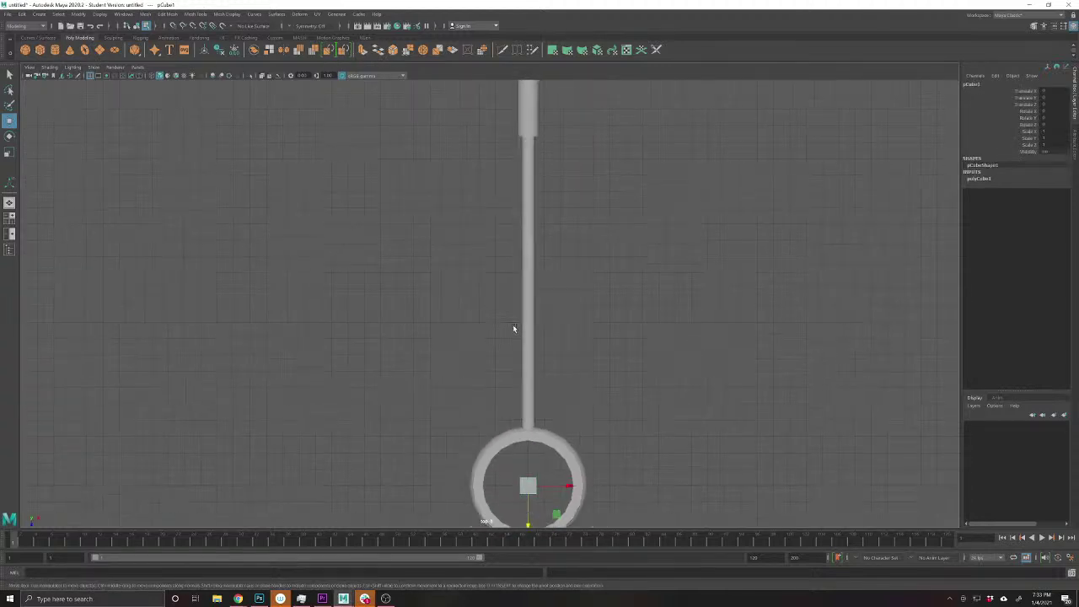
click(529, 502)
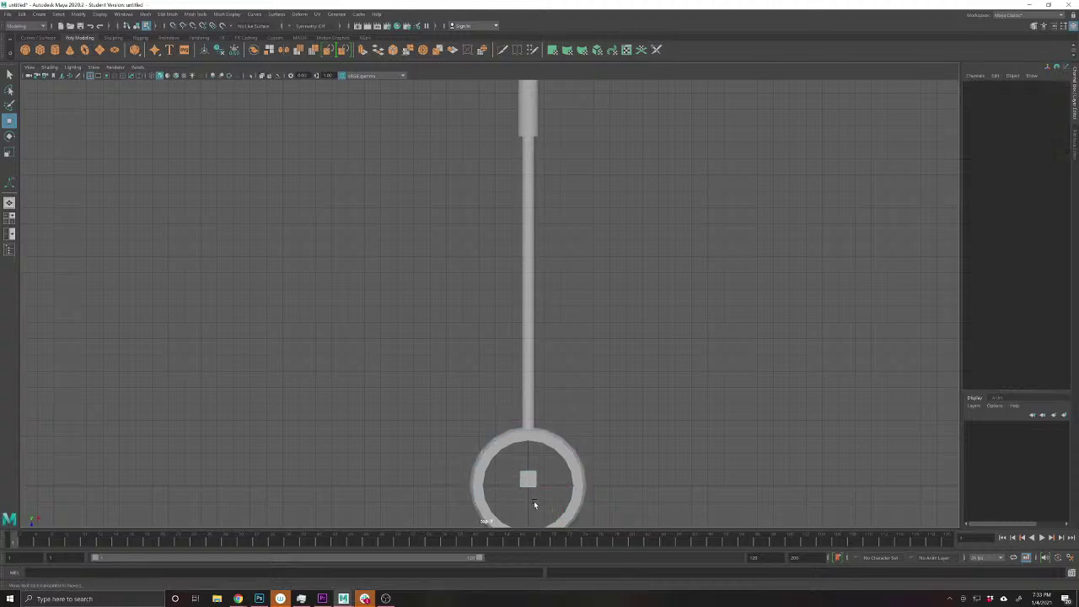
click(533, 477)
right_click(530, 480)
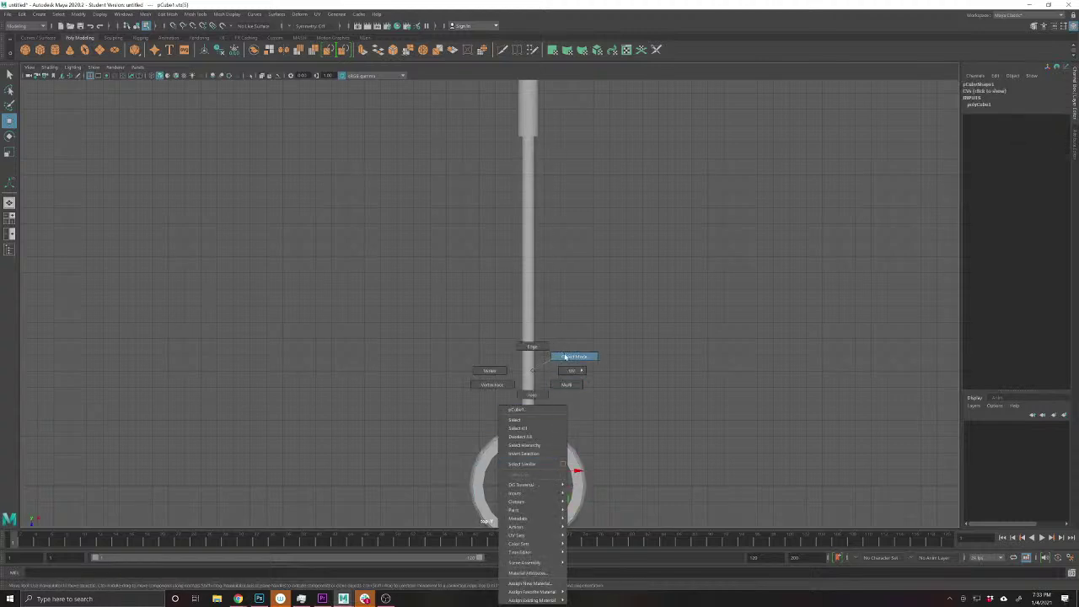
drag(528, 520, 528, 194)
key(space)
click(541, 201)
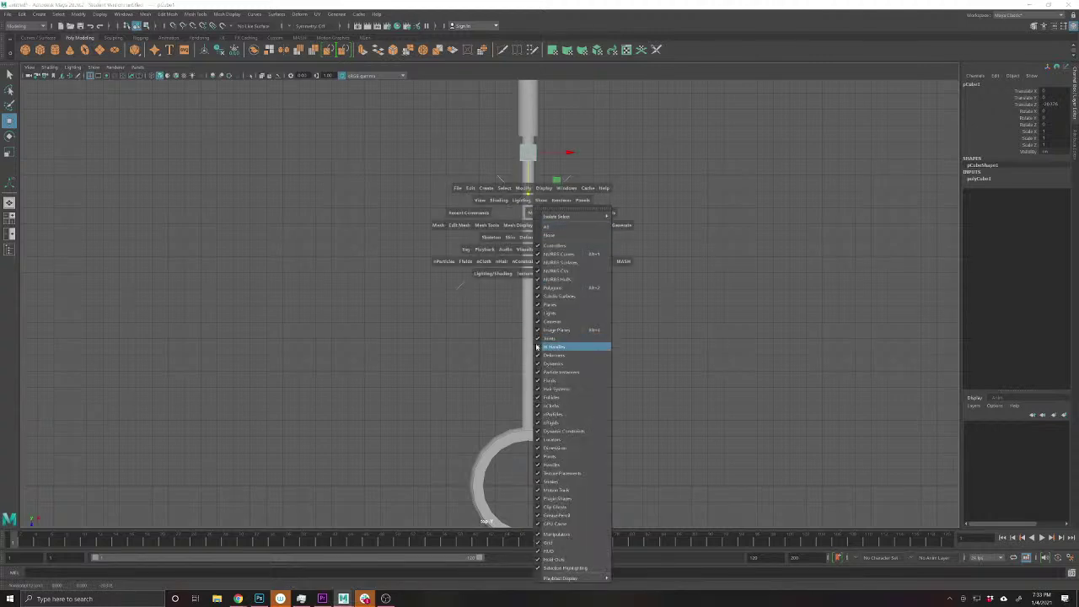
click(379, 298)
click(398, 296)
- Move the cube onto the thick end section, close to the key's outer tip
drag(460, 171, 400, 396)
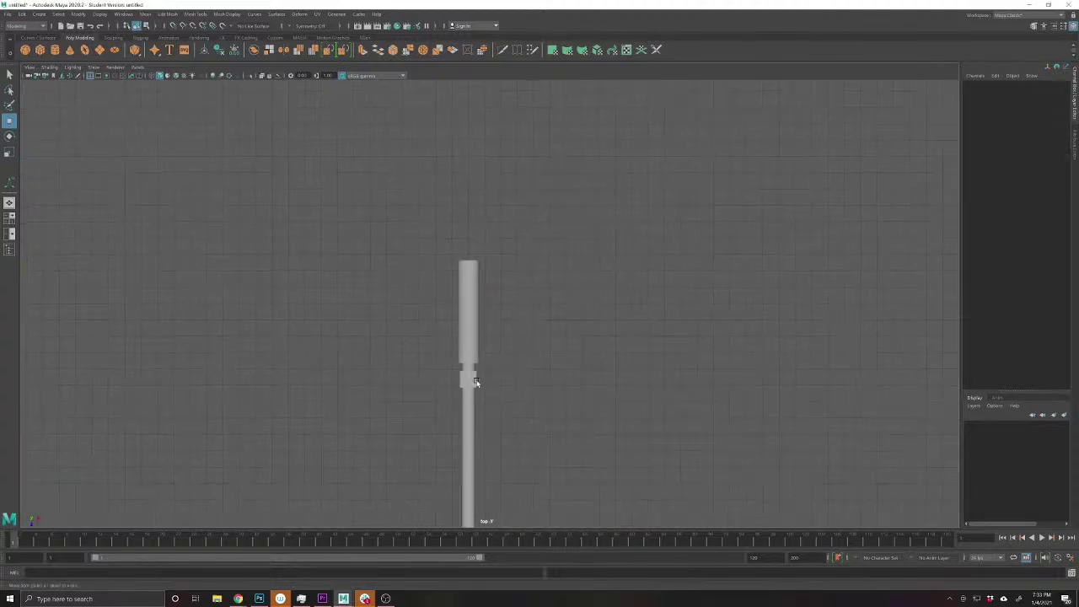
click(467, 378)
drag(469, 395, 469, 351)
click(457, 375)
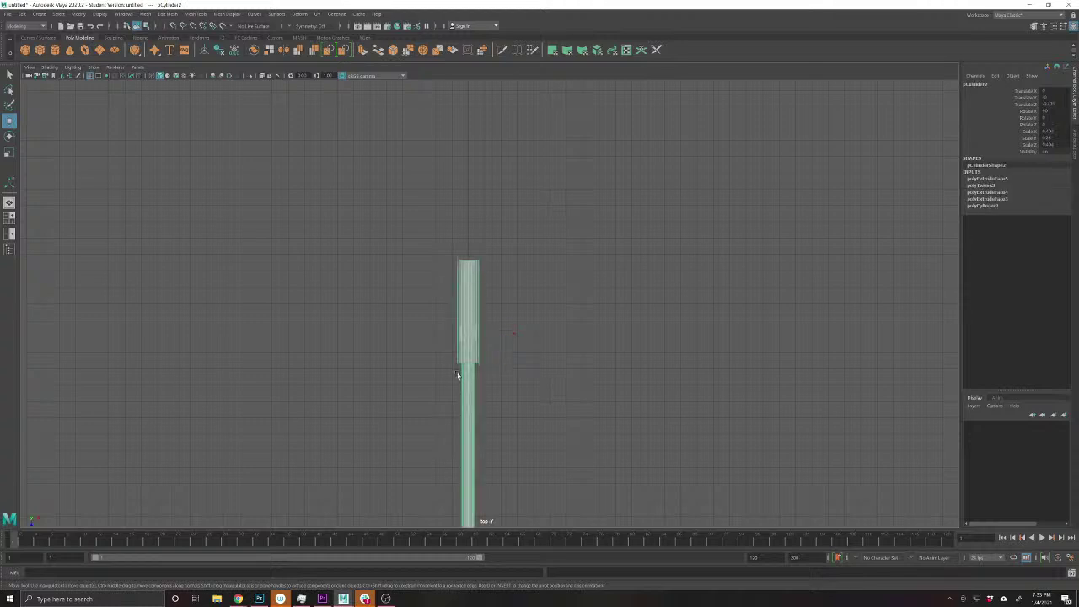
click(474, 338)
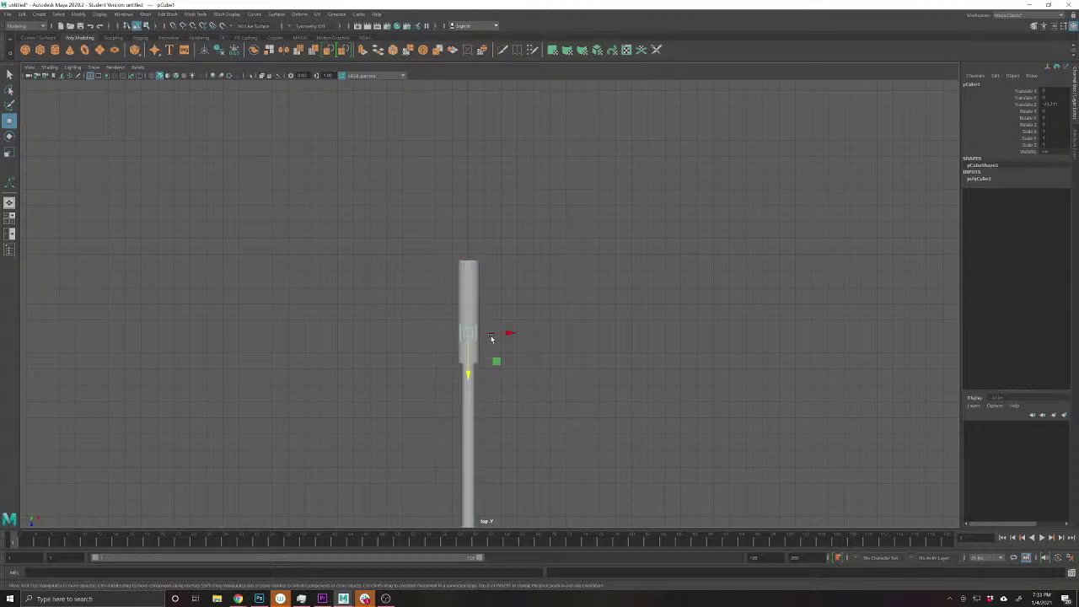
drag(469, 368, 475, 317)
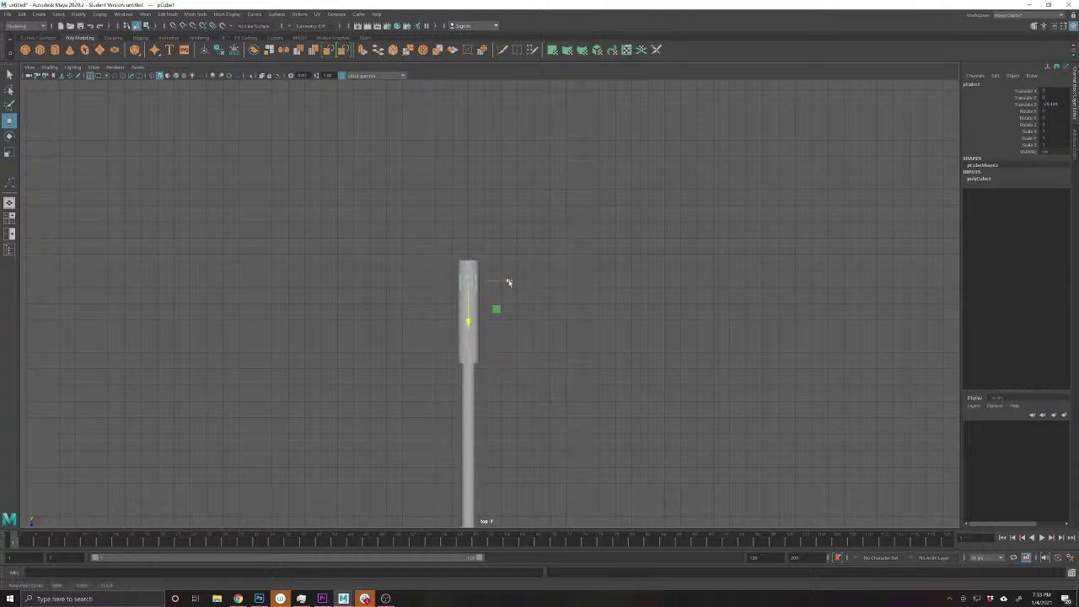
- Offset the cube to one side of the thick section and stretch its vertices along most of that section's length
drag(509, 282, 498, 282)
right_click(456, 286)
drag(431, 283, 462, 395)
drag(426, 243, 457, 404)
drag(489, 315, 481, 314)
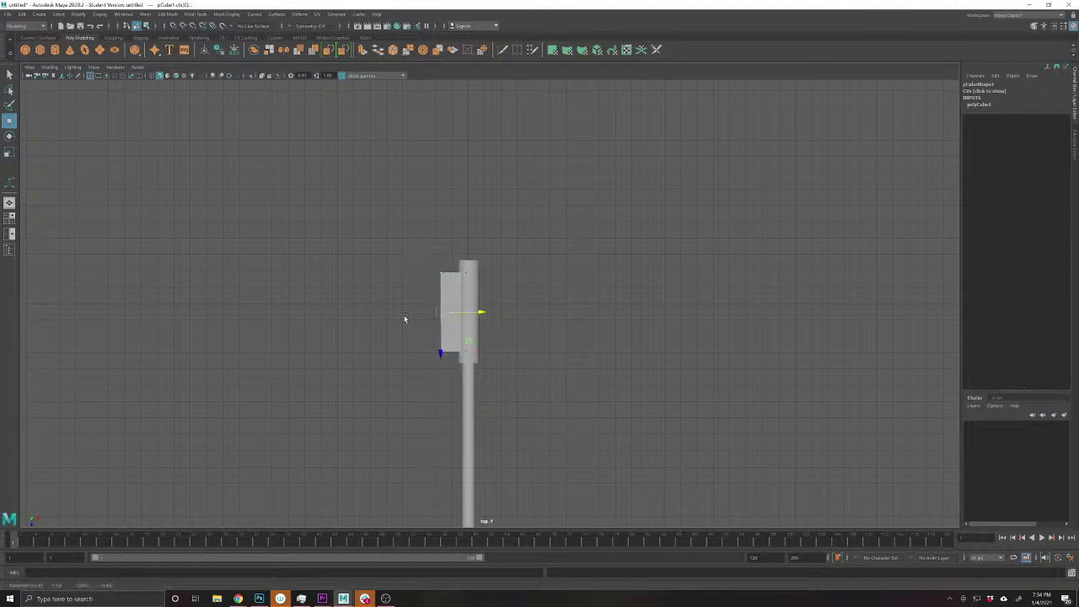
- Move the block's outer vertices away from the shaft to widen it into a broad key bit
click(484, 317)
drag(448, 370, 453, 364)
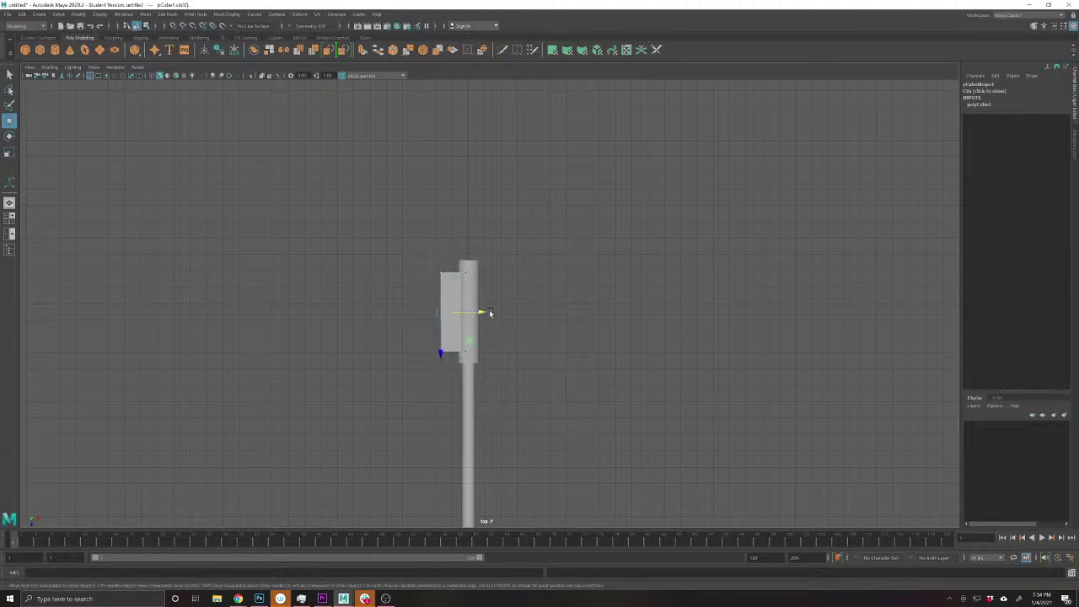
drag(486, 313, 420, 315)
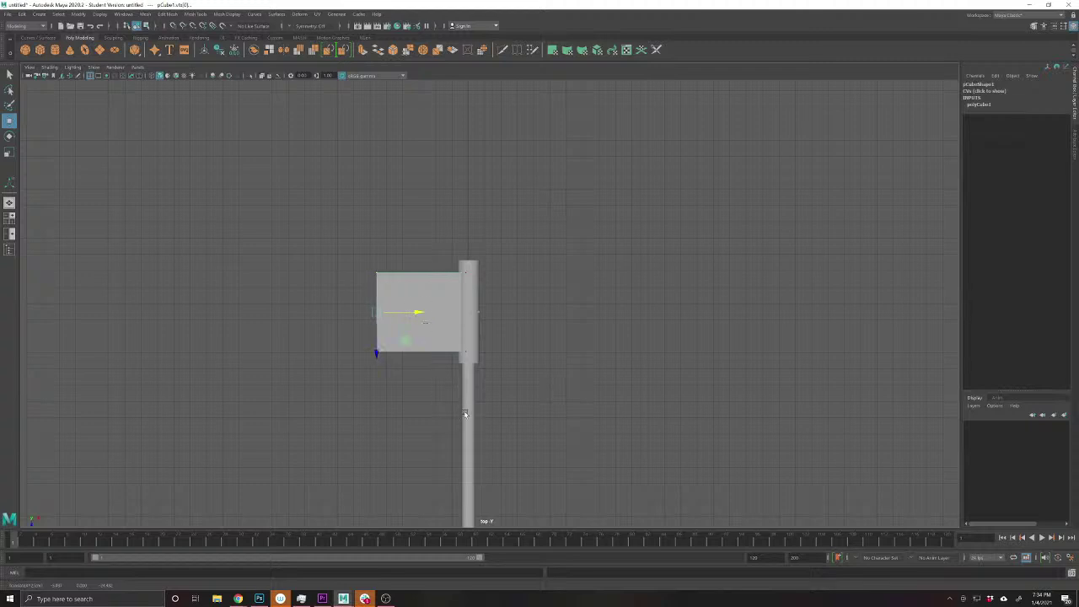
- Scale the bit's vertices vertically in the perspective view so the plate is thinner than the shaft
key(space)
drag(461, 408, 465, 386)
scroll(477, 422, down, 1)
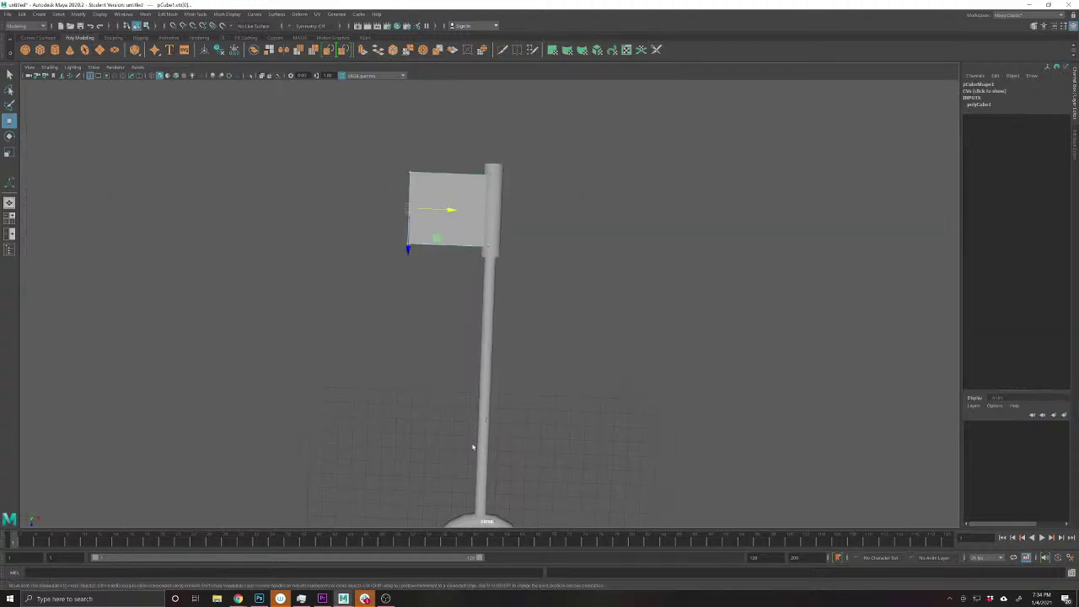
drag(473, 446, 374, 405)
drag(603, 381, 603, 380)
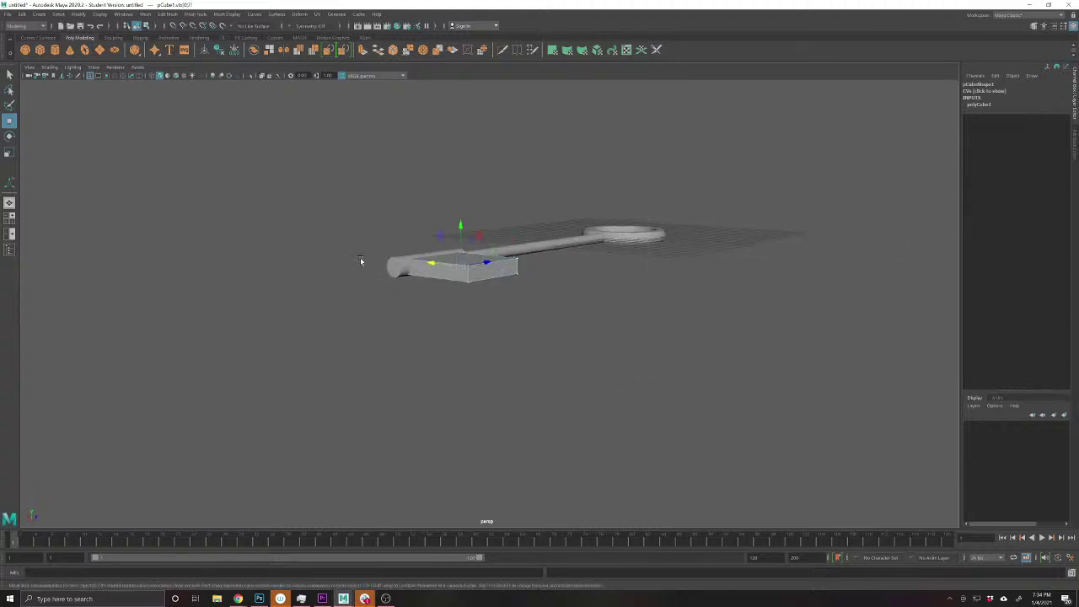
key(e)
key(r)
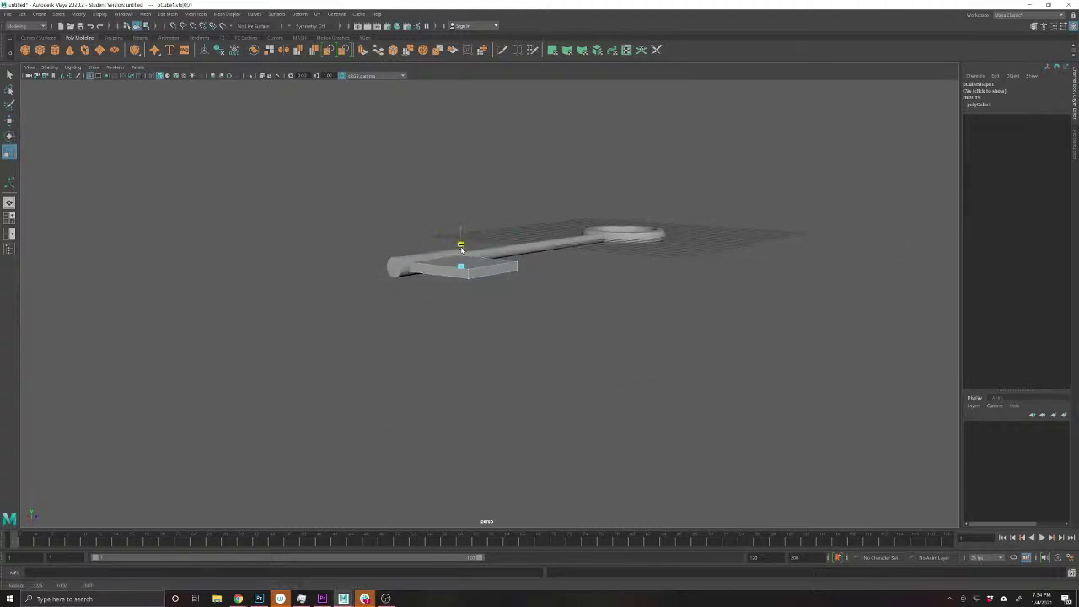
drag(462, 248, 503, 350)
- Select all edges of the bit plate and sharpen them with the Crease Tool
click(417, 154)
right_click(537, 198)
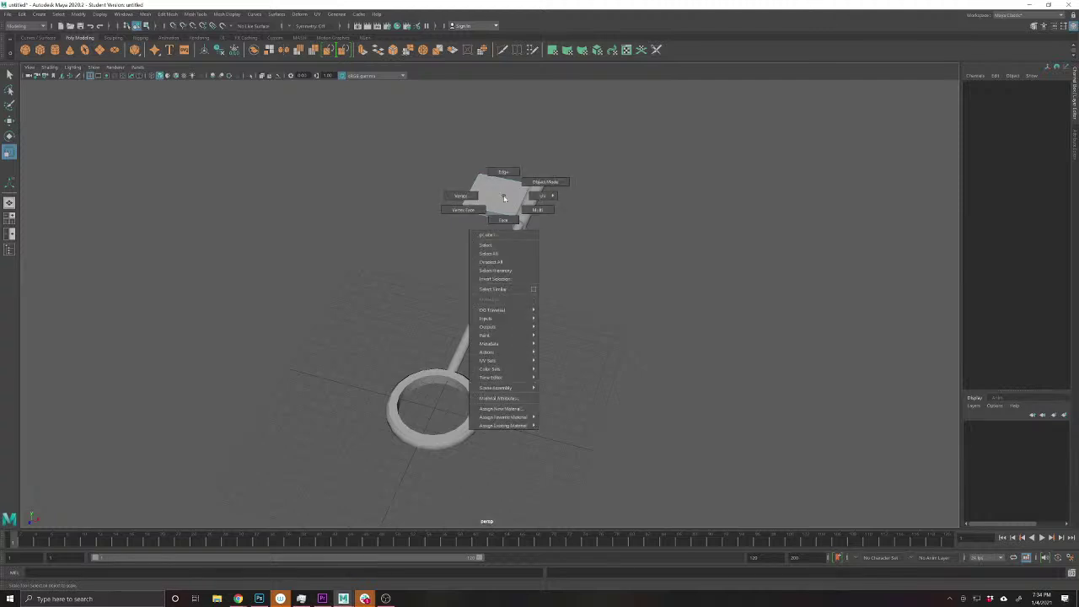
click(503, 175)
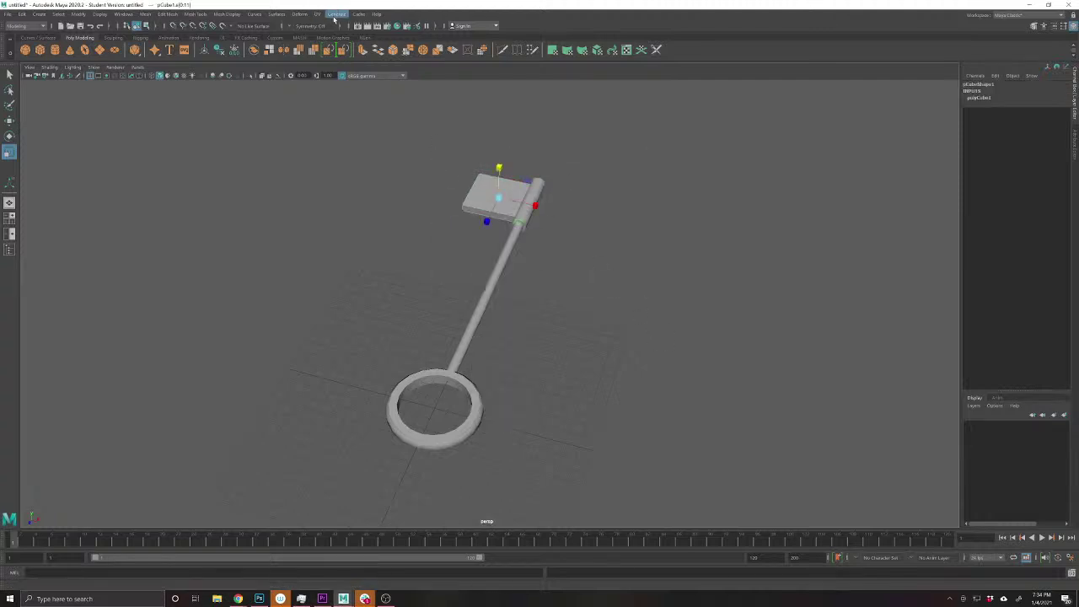
shift+right_click(428, 178)
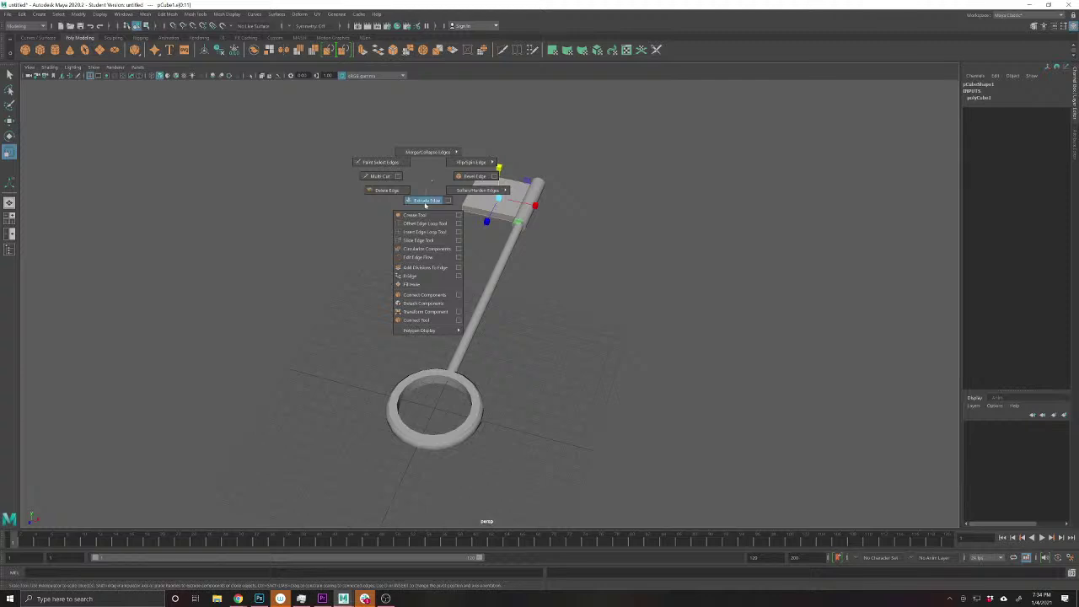
click(413, 215)
drag(625, 237, 637, 265)
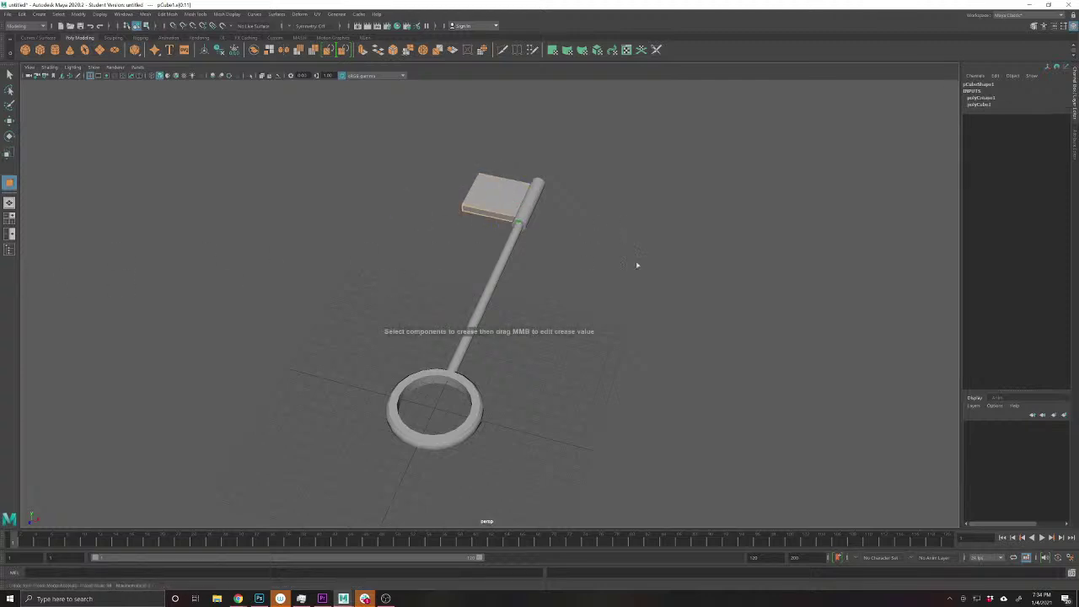
drag(758, 273, 414, 270)
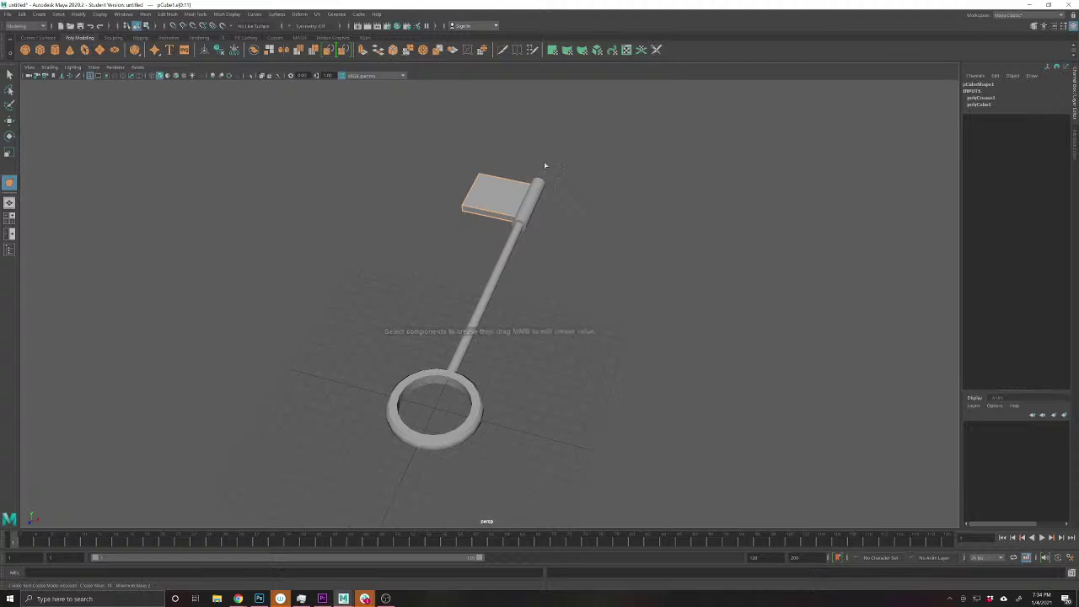
click(9, 75)
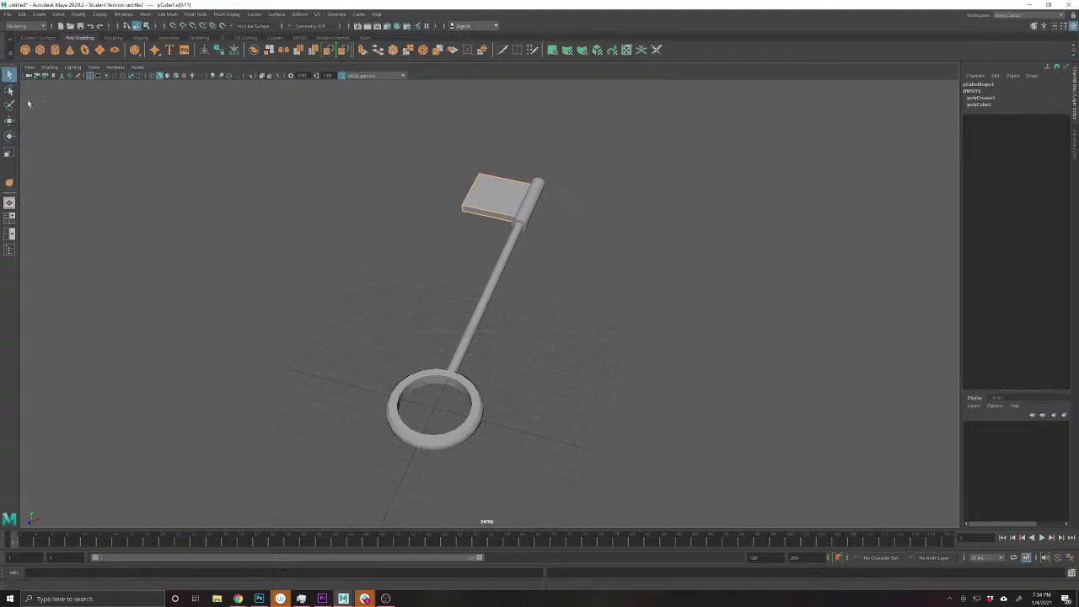
- Select the ring's edge loops and sharpen them with the Crease Tool
click(426, 379)
scroll(441, 367, up, 3)
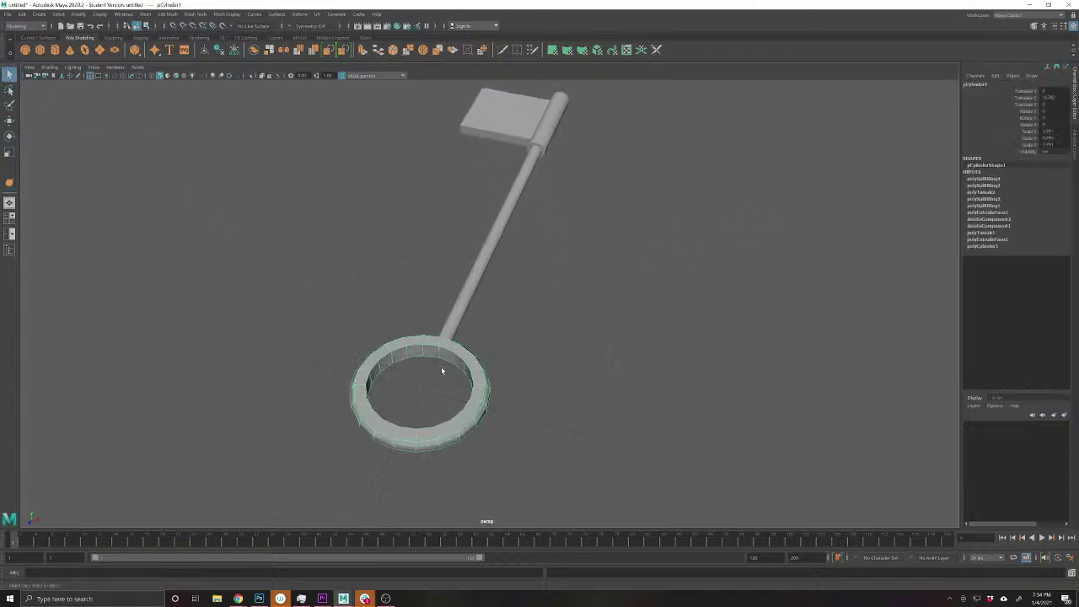
scroll(440, 369, up, 3)
drag(403, 388, 436, 305)
right_click(433, 269)
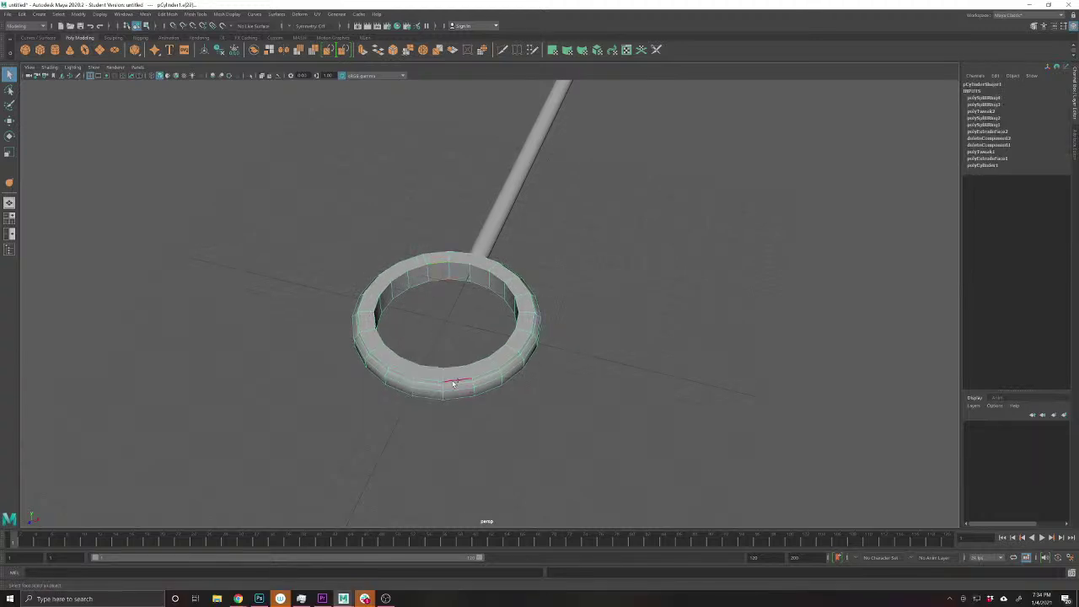
drag(452, 401, 466, 361)
double_click(448, 267)
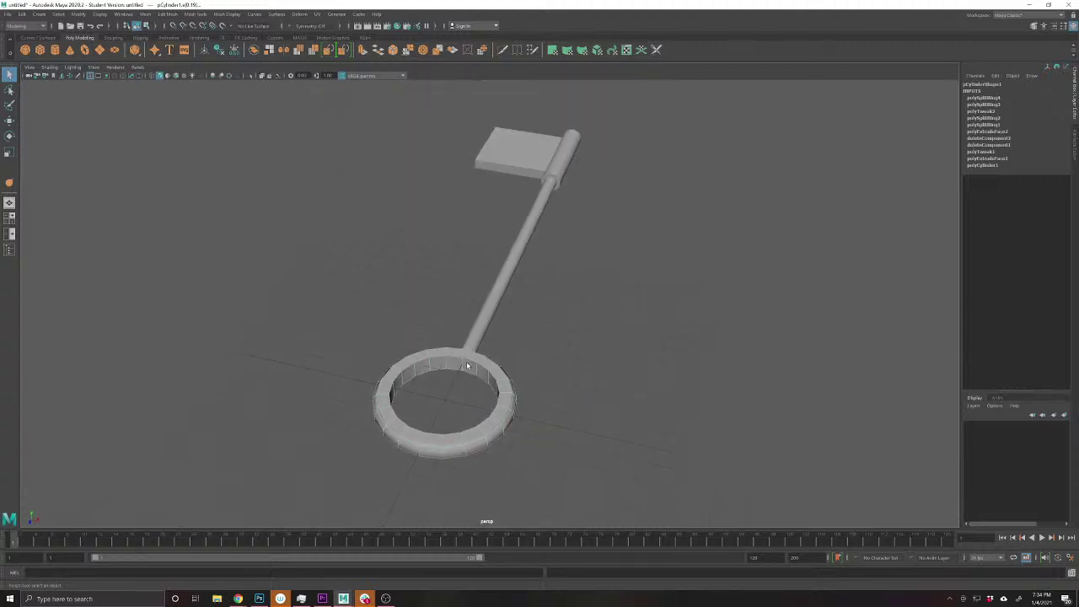
shift+right_click(466, 361)
click(491, 392)
drag(349, 401, 756, 356)
click(544, 218)
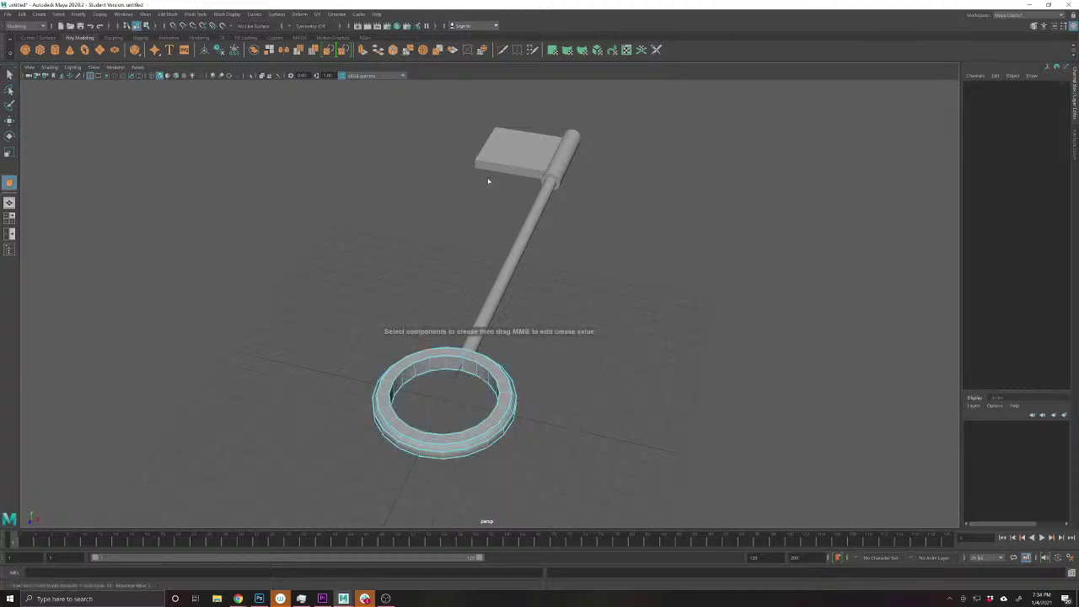
click(9, 74)
click(554, 168)
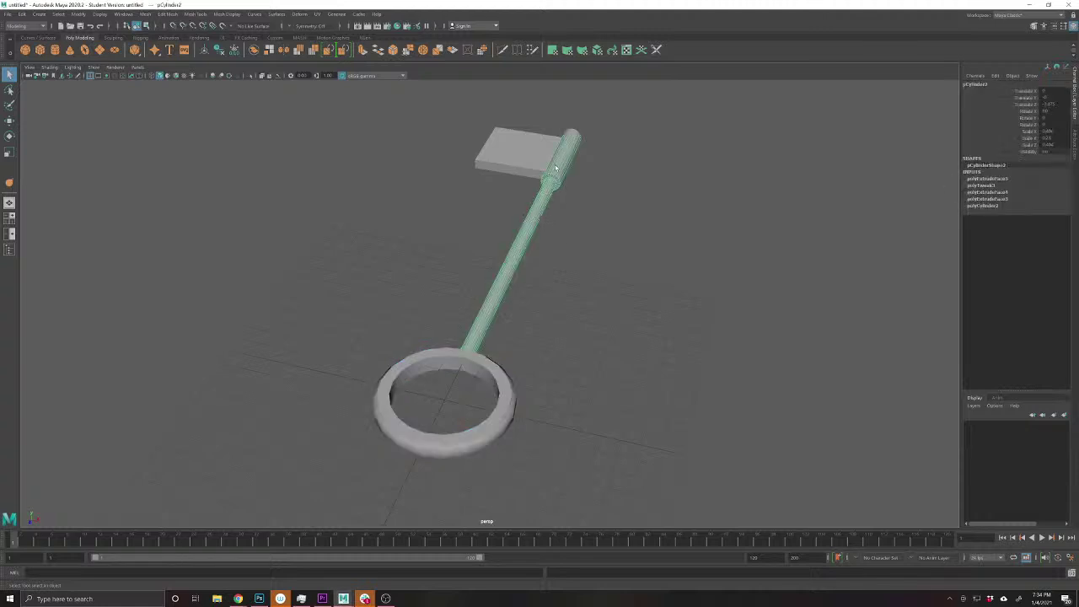
right_click(554, 174)
click(559, 149)
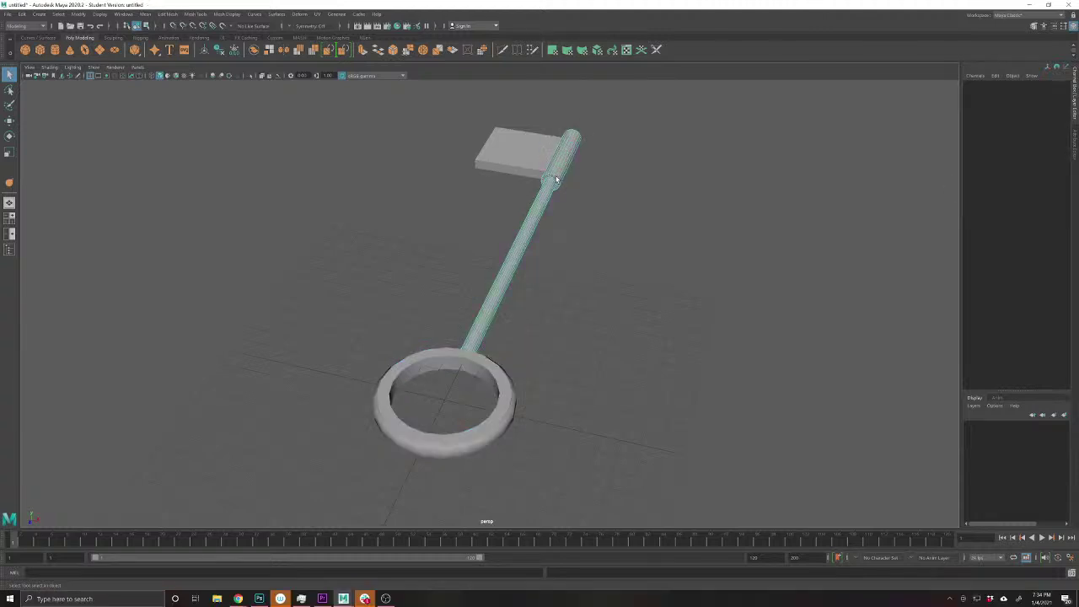
double_click(556, 178)
drag(566, 193, 516, 230)
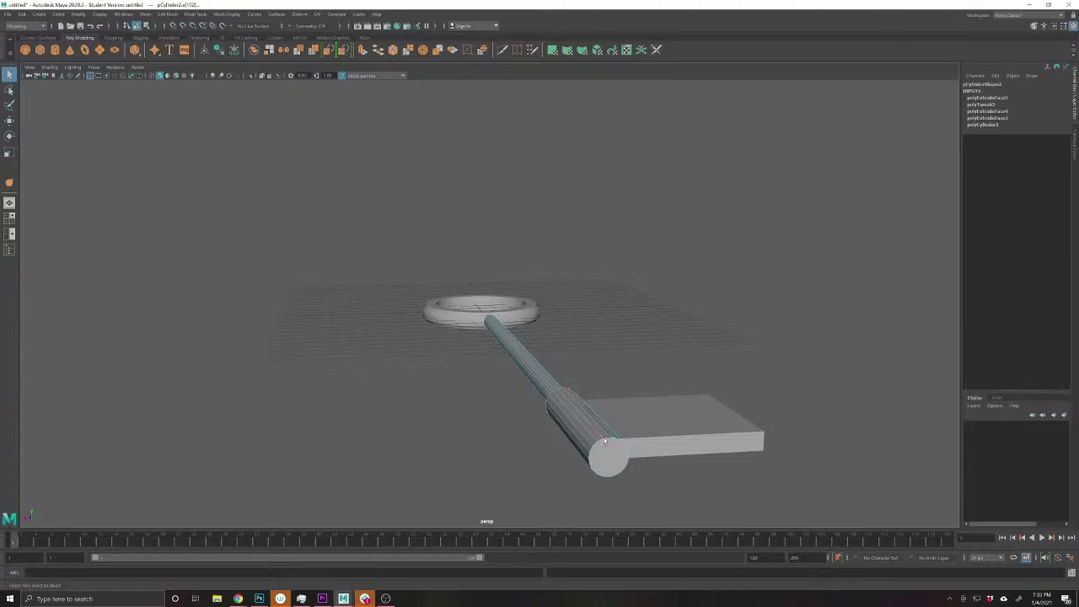
drag(544, 436, 520, 384)
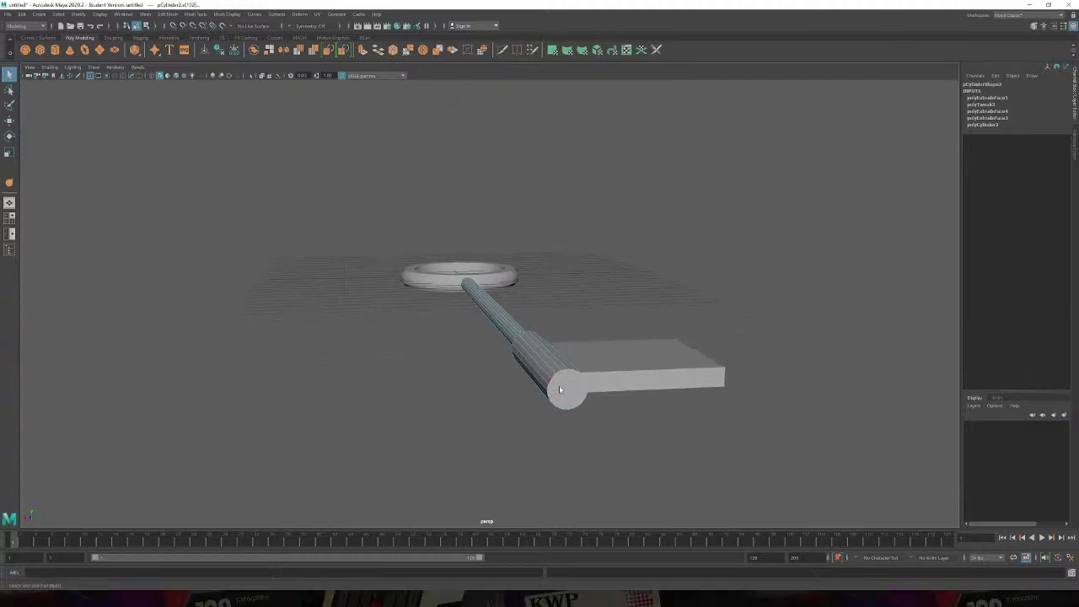
- Extrude the flat end face of the shaft's thick section and scale it inward to make an inset
right_click(559, 372)
click(558, 395)
click(554, 391)
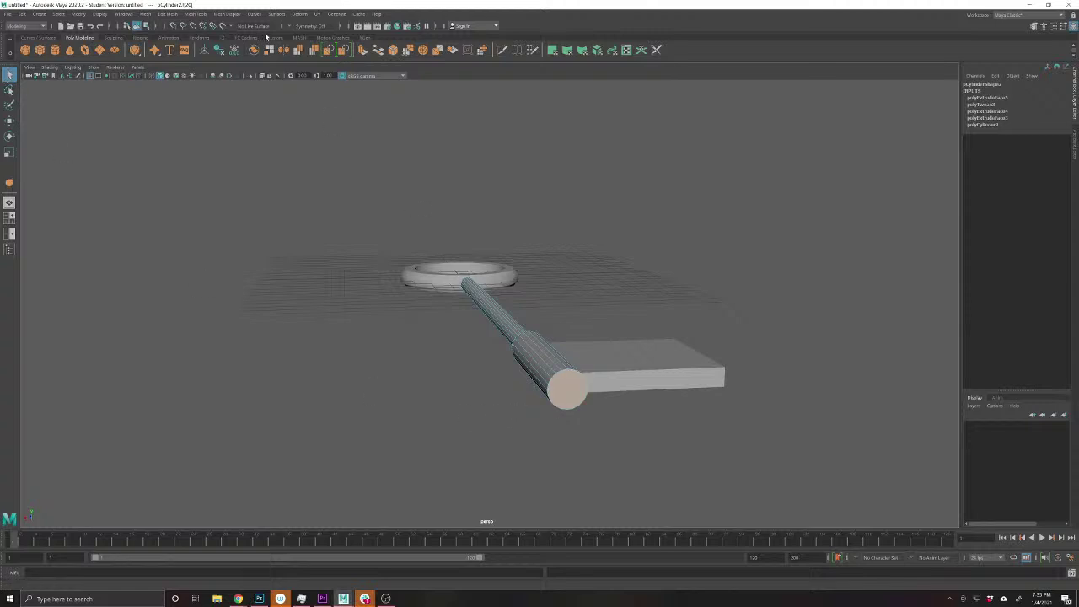
click(362, 49)
click(12, 155)
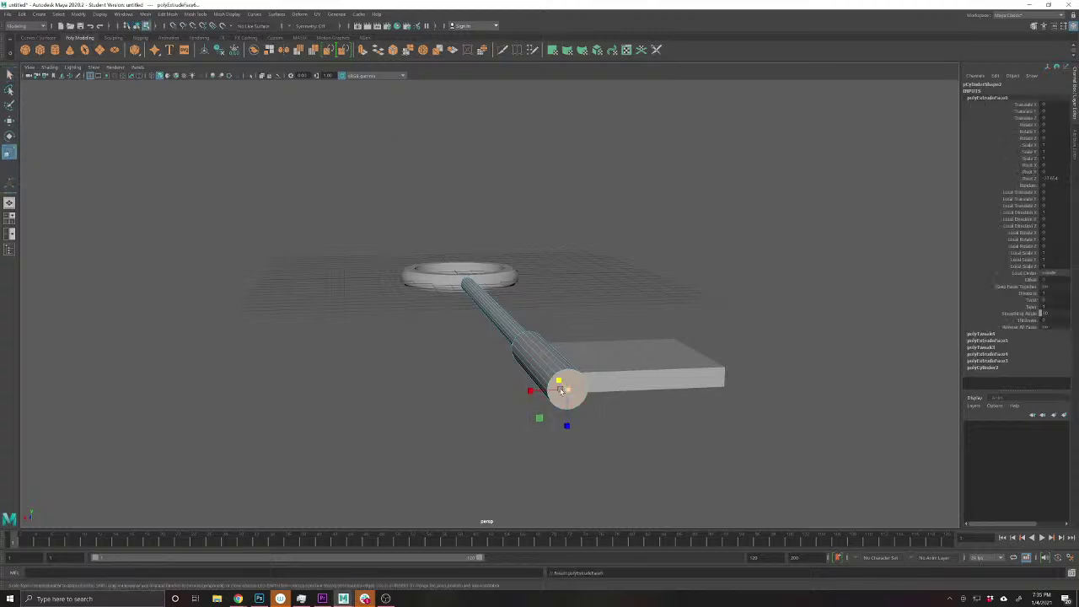
drag(566, 390, 529, 409)
- Select the edges around both ends of the shaft's thick section and apply the Crease Tool to them
drag(666, 426, 517, 346)
right_click(600, 359)
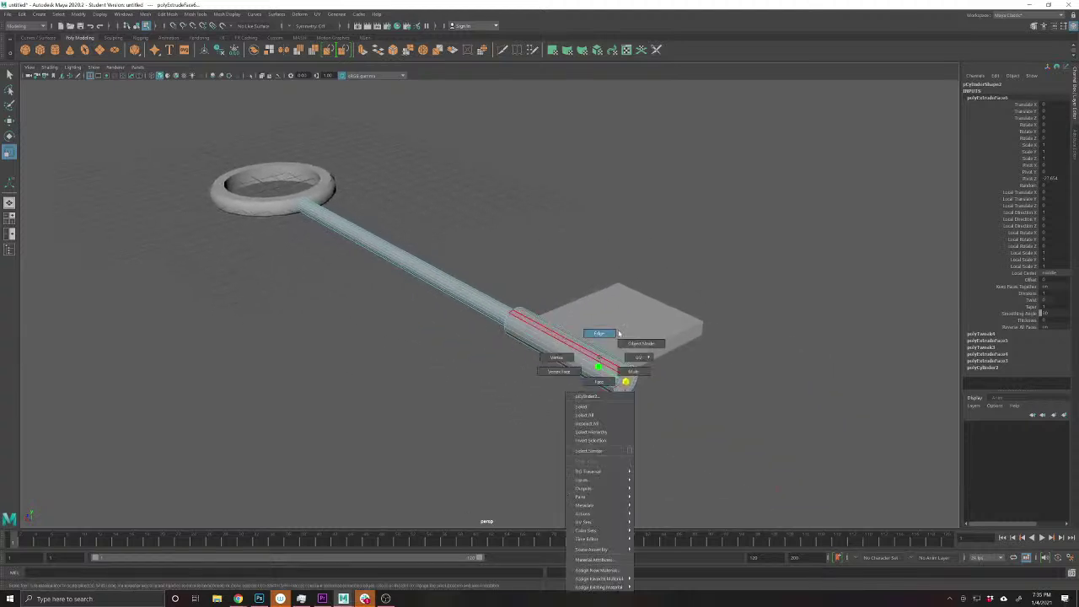
click(616, 333)
click(625, 371)
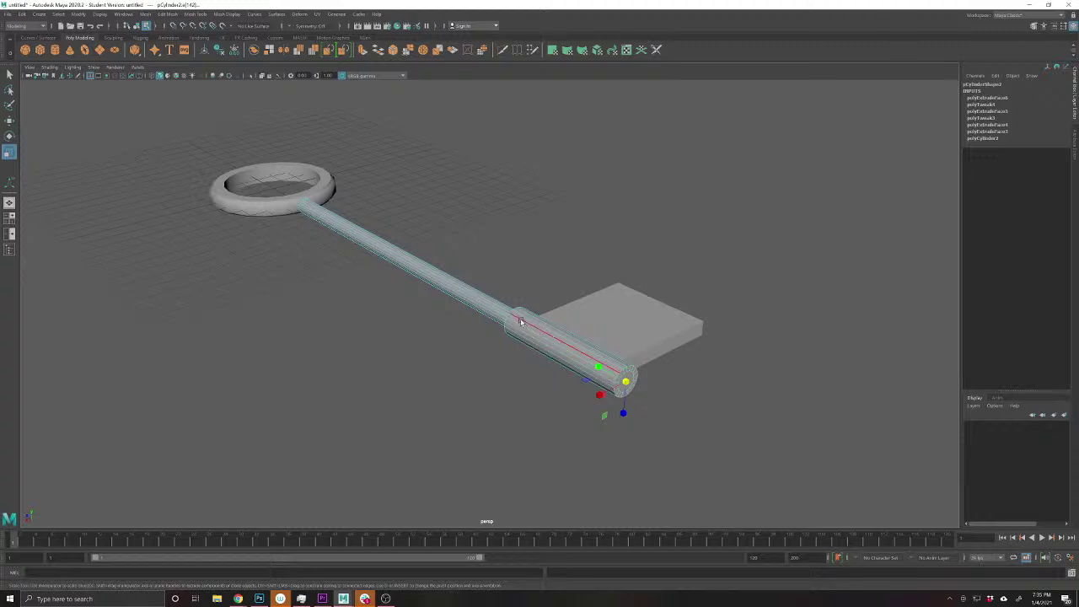
drag(510, 309, 450, 224)
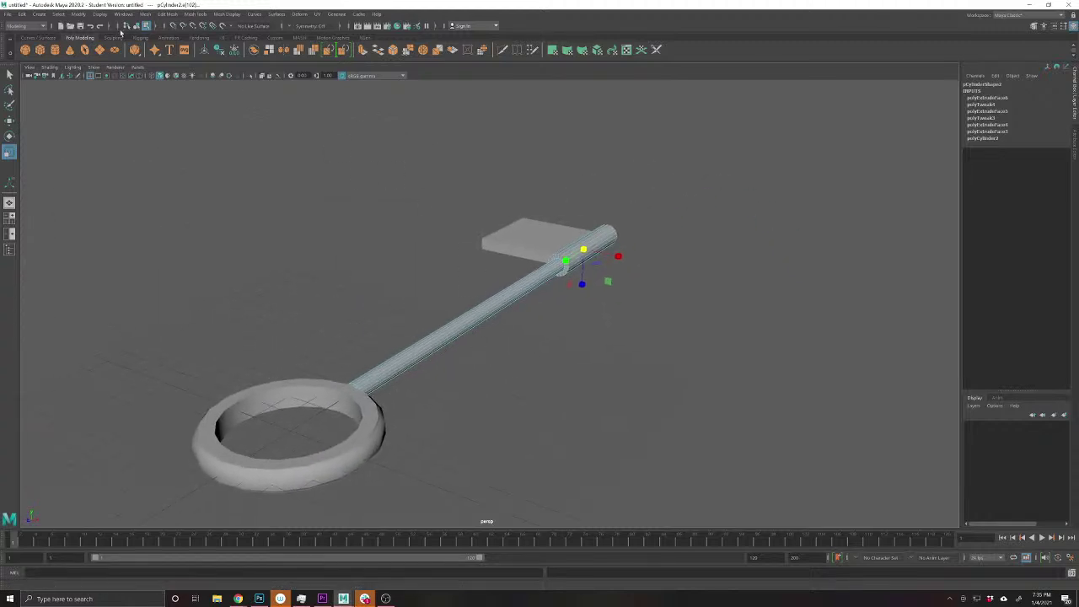
shift+right_click(563, 289)
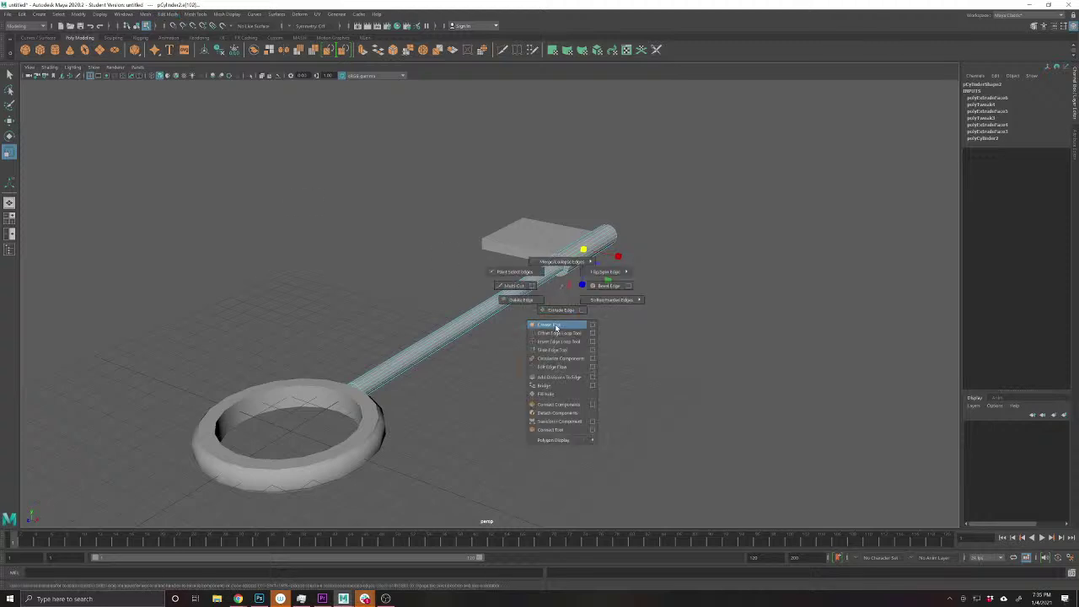
click(556, 326)
click(540, 241)
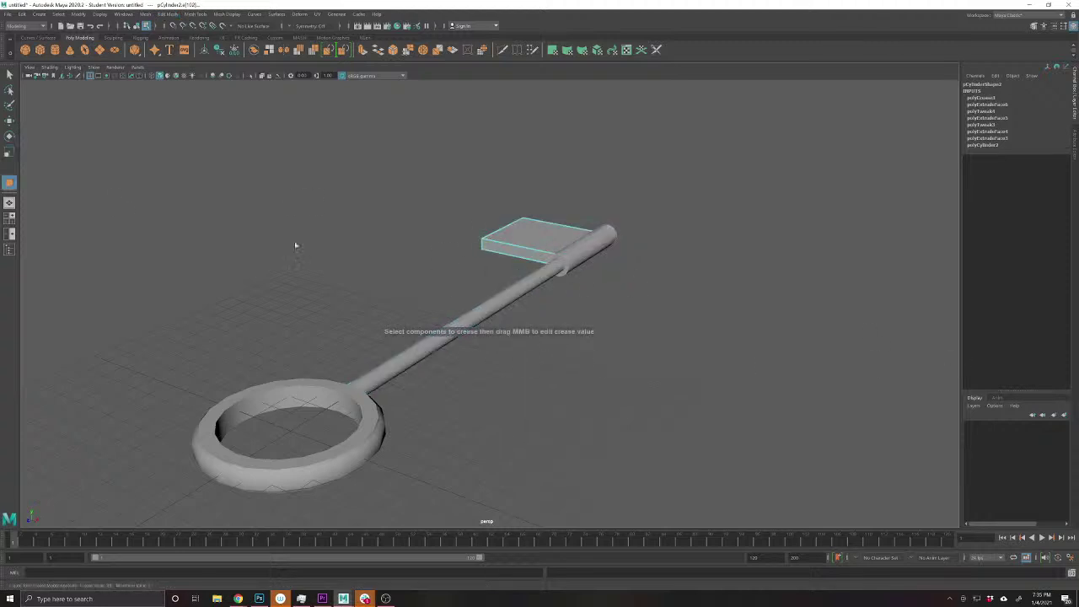
- Leave the Crease Tool and turn on Wireframe on Shaded display for the key's parts
key(q)
drag(265, 162, 815, 516)
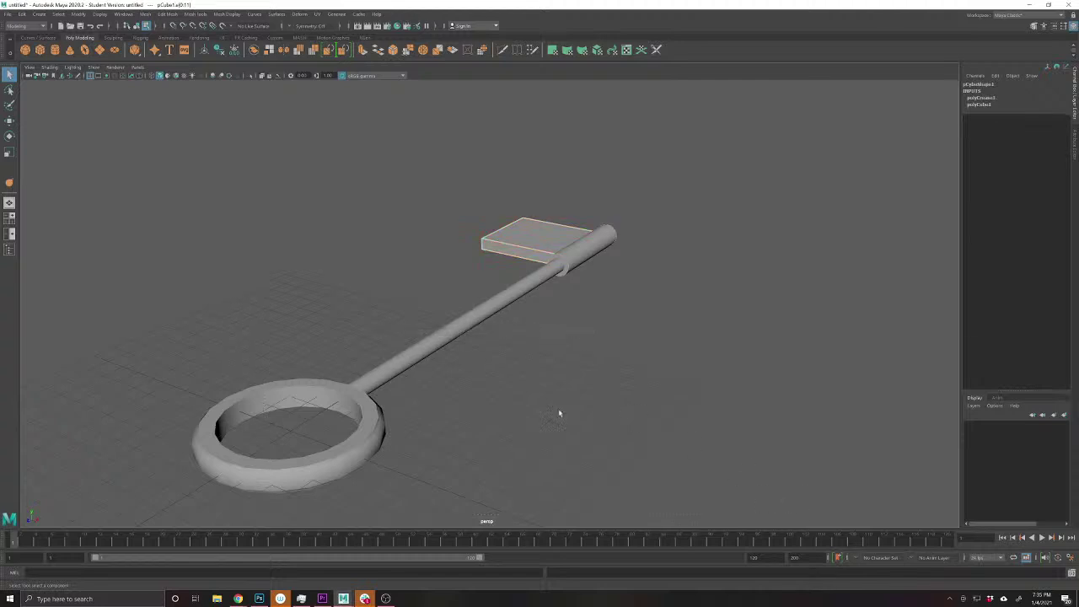
click(463, 335)
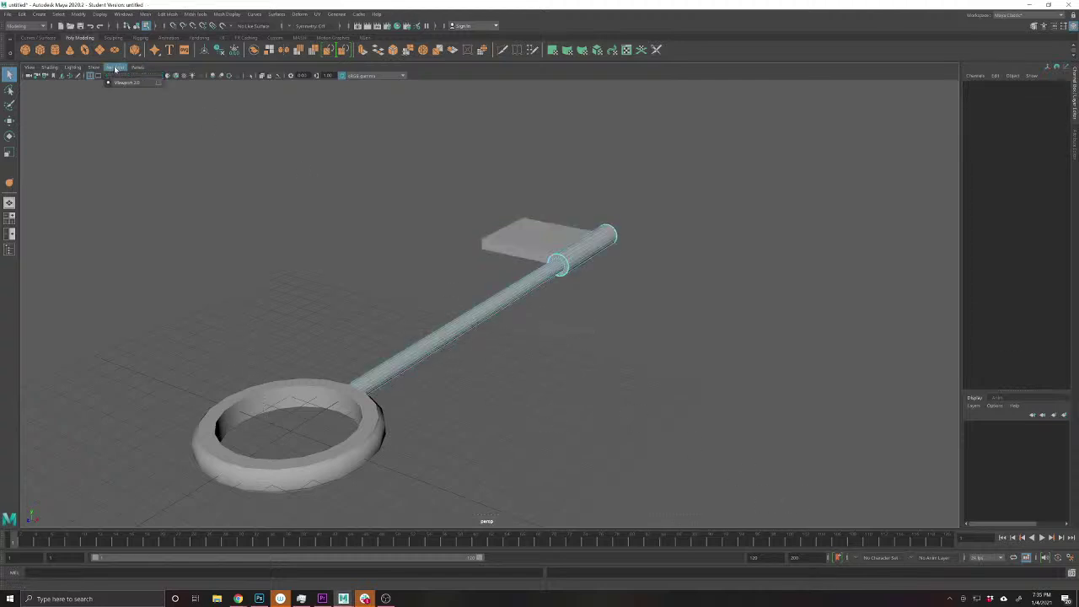
click(50, 66)
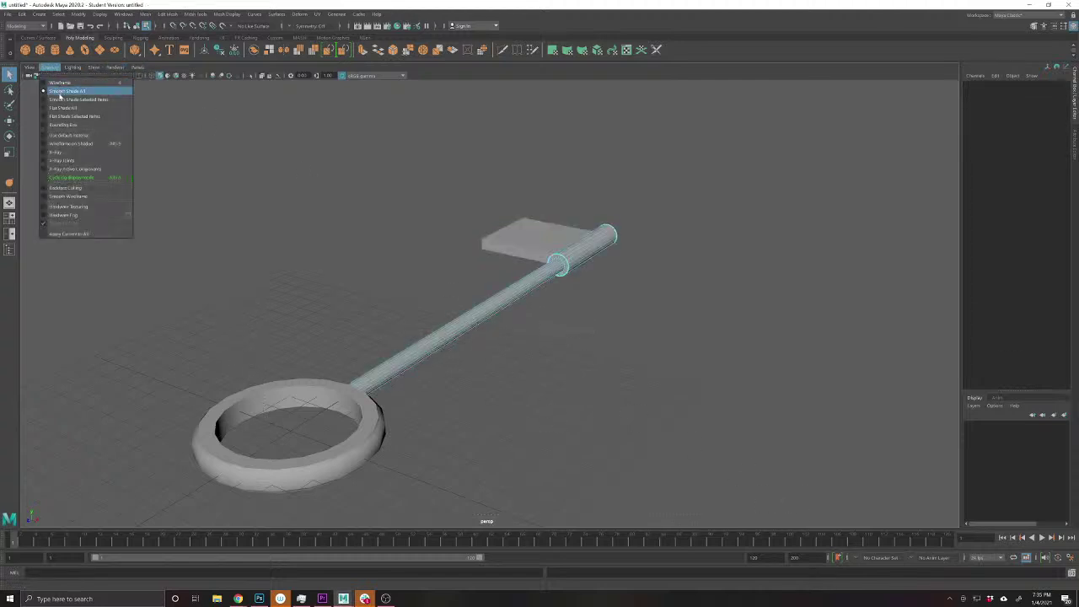
click(69, 143)
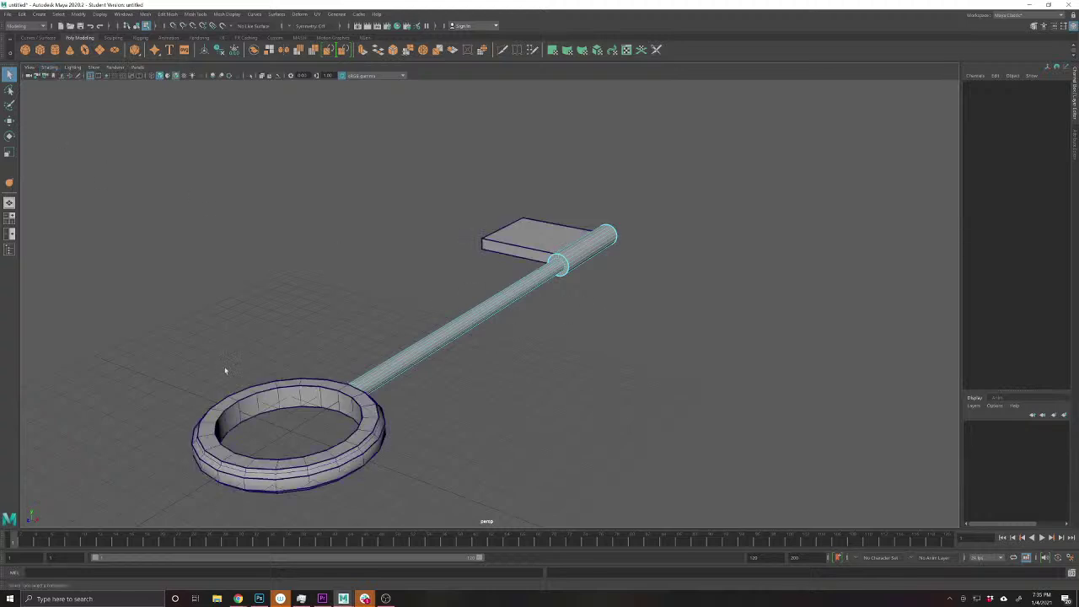
- Select the key's ring as an object and smooth its mesh with 1 division
right_click(285, 405)
click(327, 358)
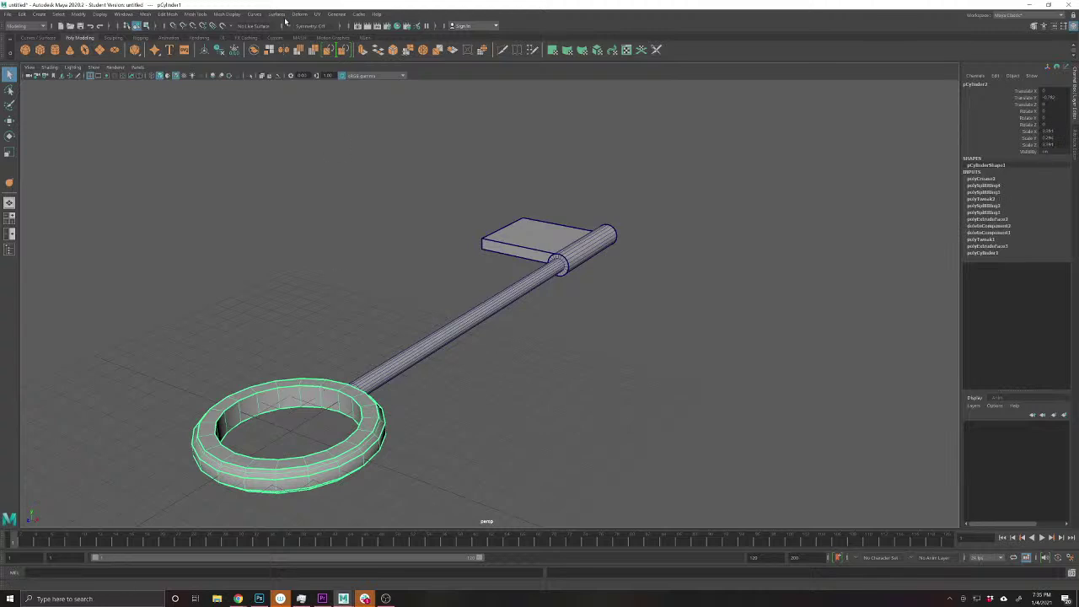
click(144, 14)
click(162, 110)
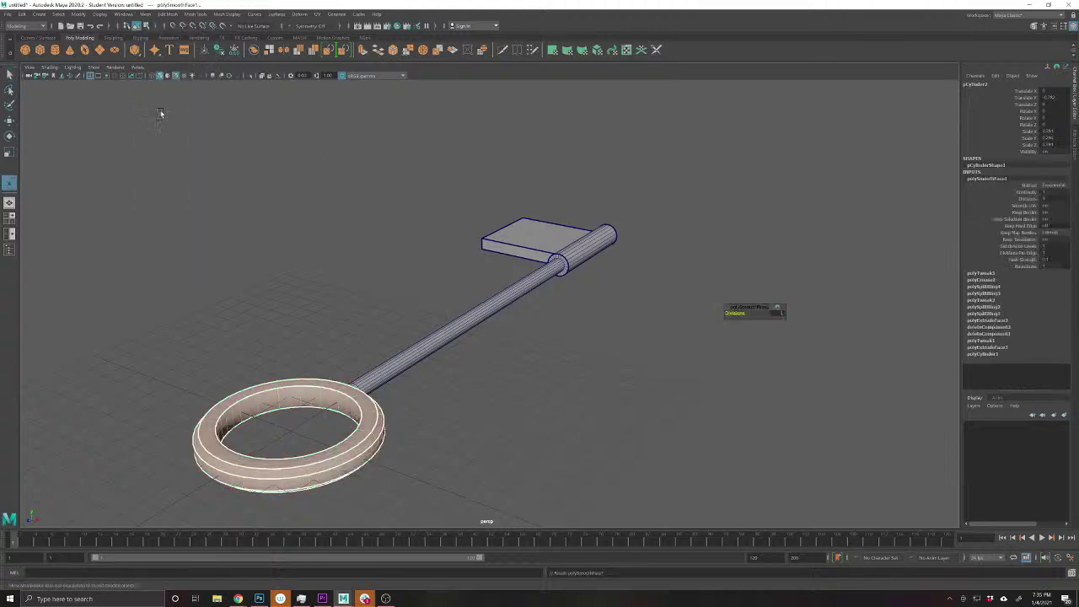
click(367, 393)
click(359, 402)
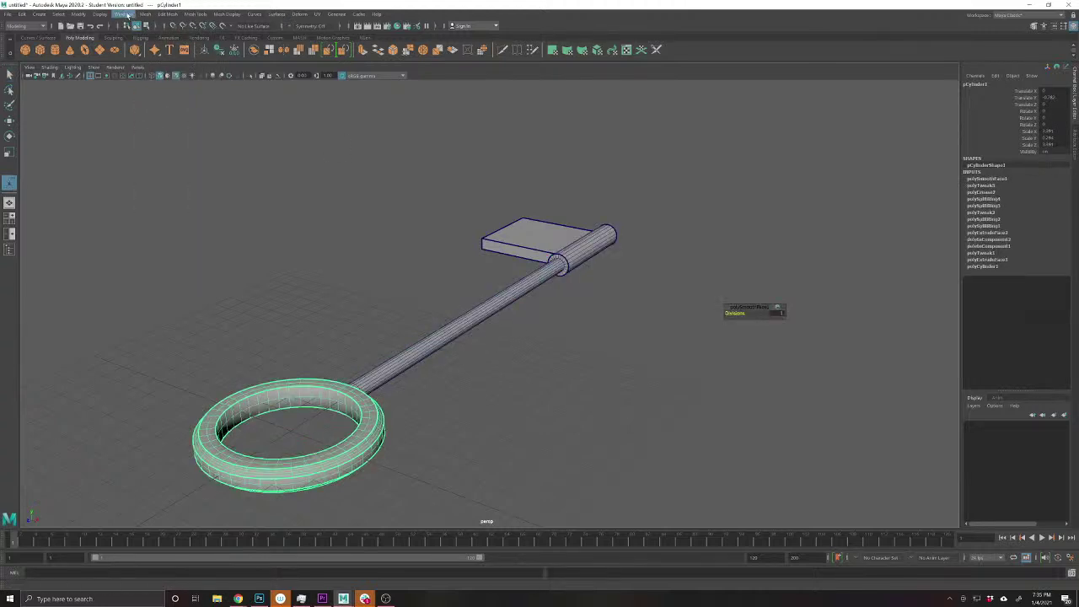
click(322, 163)
- Apply Smooth to the key's bit plate three times to subdivide it into a finer mesh
click(544, 241)
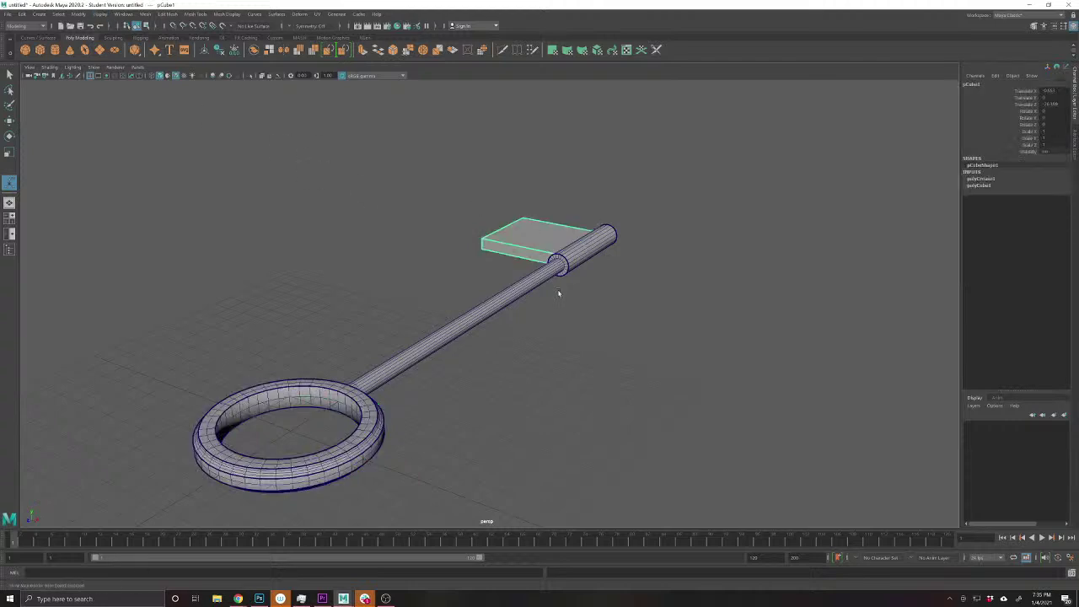
click(144, 15)
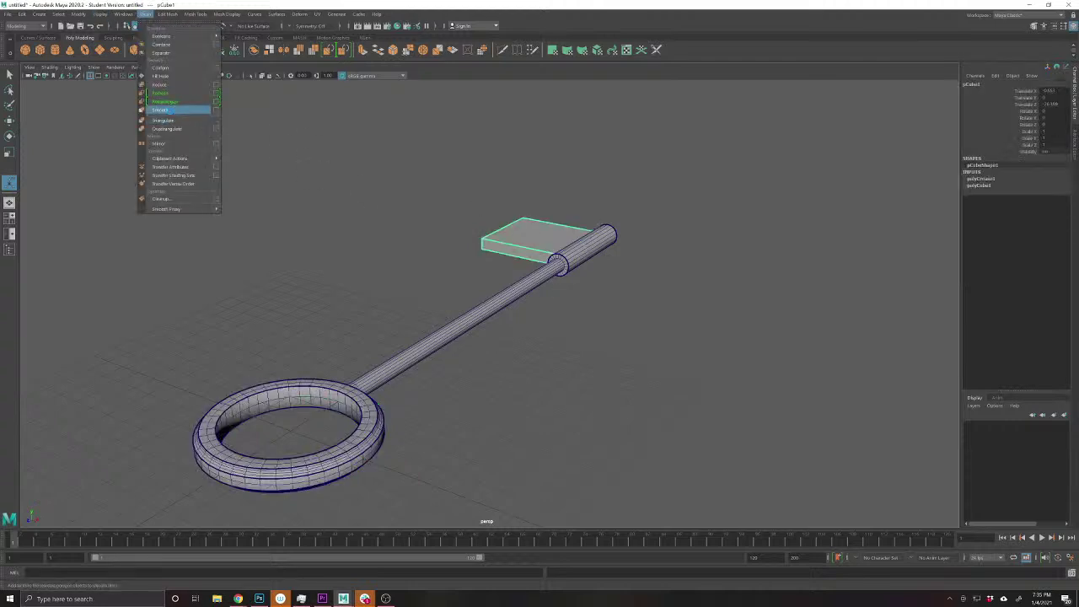
click(170, 109)
click(479, 183)
drag(534, 234, 496, 332)
scroll(497, 334, up, 3)
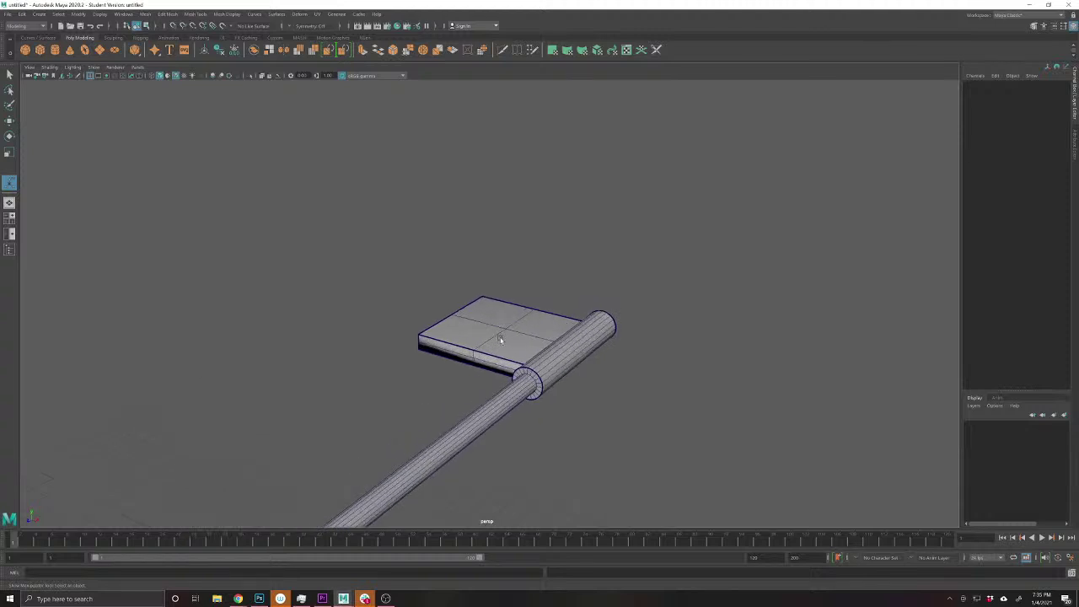
click(502, 339)
click(146, 15)
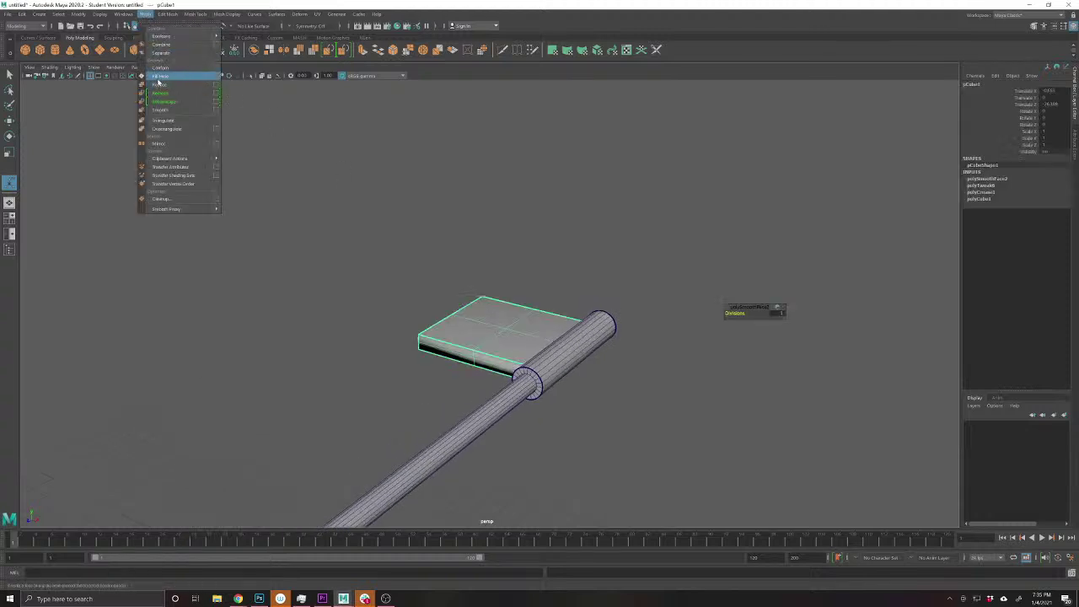
click(166, 111)
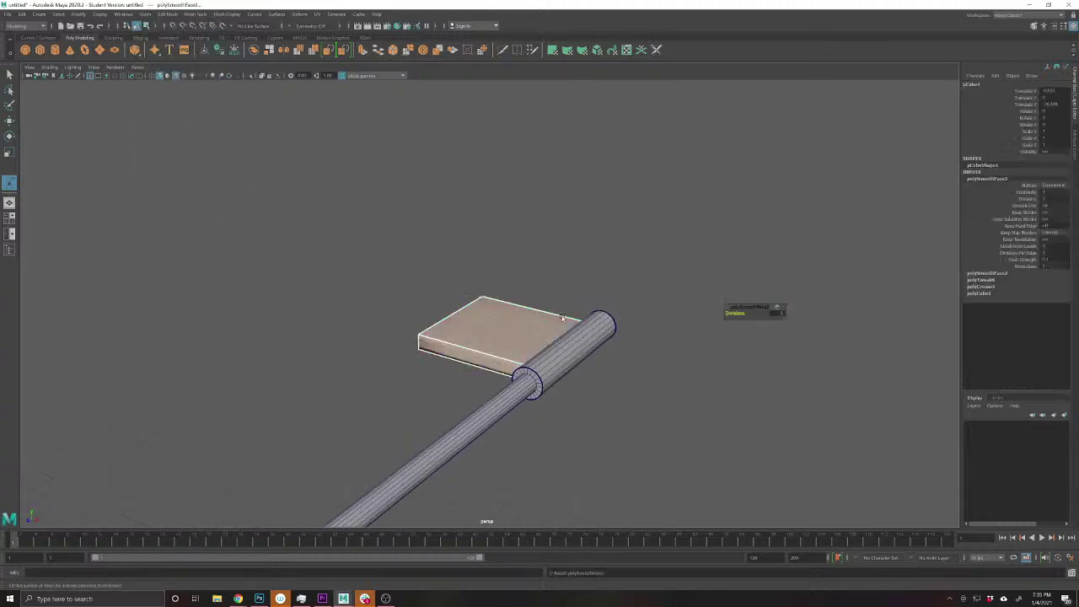
click(146, 15)
click(166, 111)
click(447, 290)
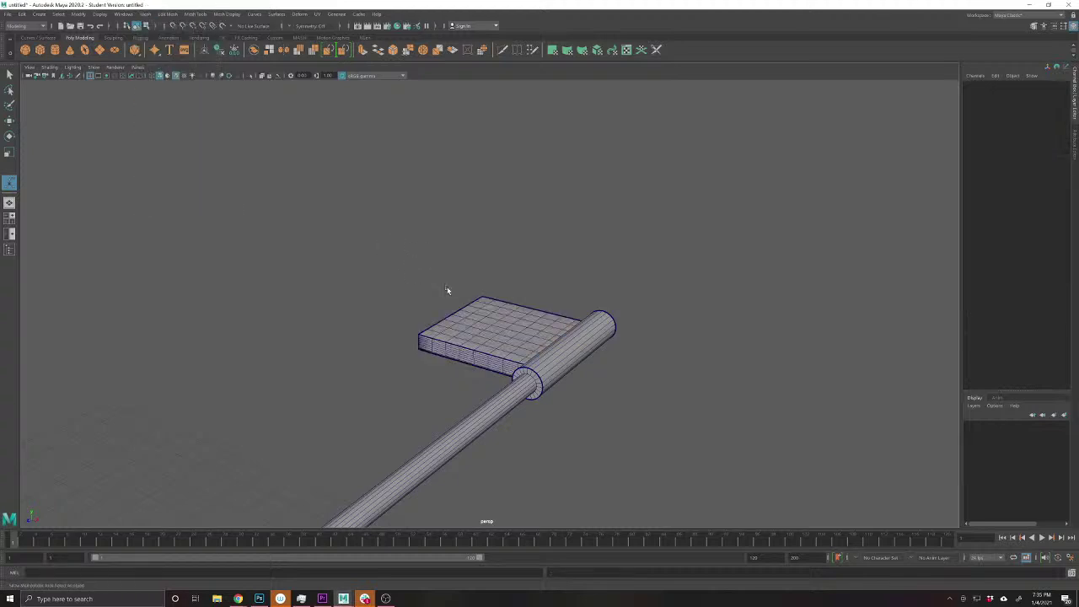
- Switch to Photoshop and frame the Gatekeeper's head, torso, raised hand and sketched key in the card drawing
drag(448, 291, 529, 204)
scroll(530, 211, down, 3)
scroll(531, 222, down, 3)
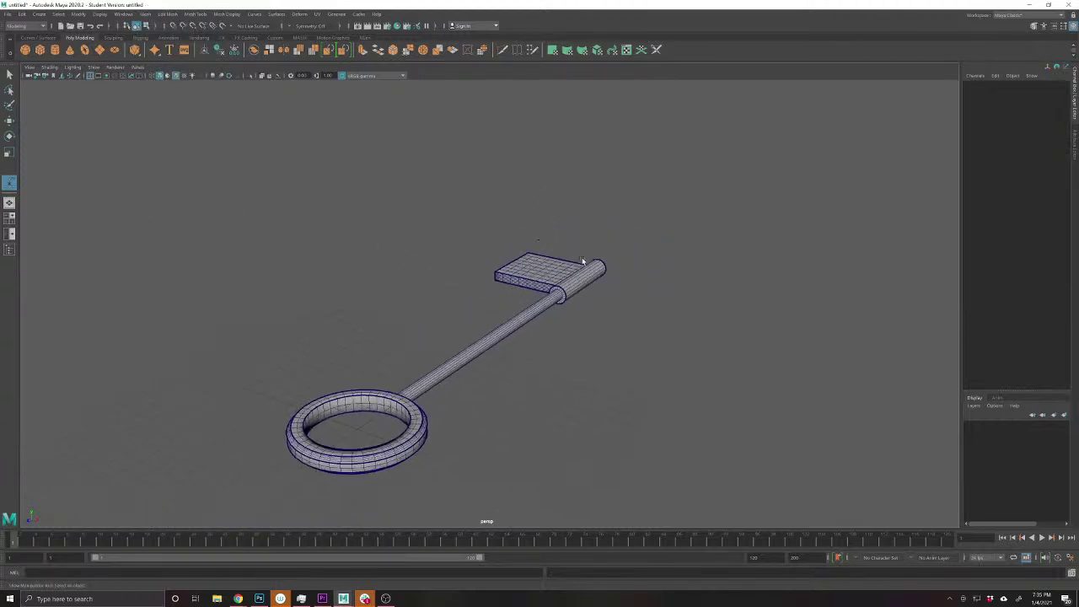
drag(581, 259, 664, 203)
click(260, 598)
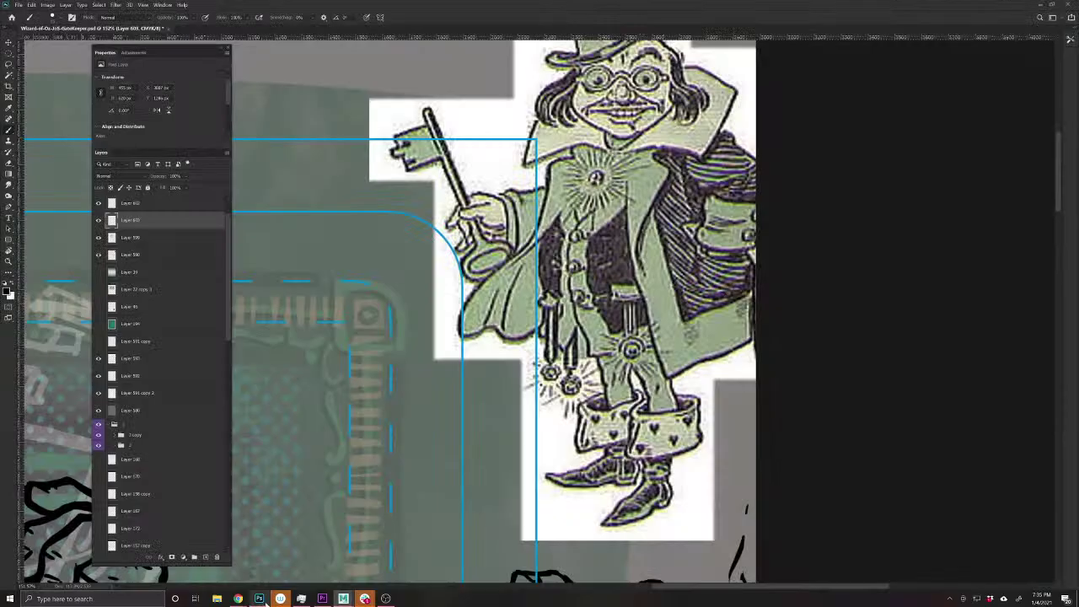
drag(608, 278, 977, 160)
drag(338, 438, 667, 289)
scroll(664, 305, down, 10)
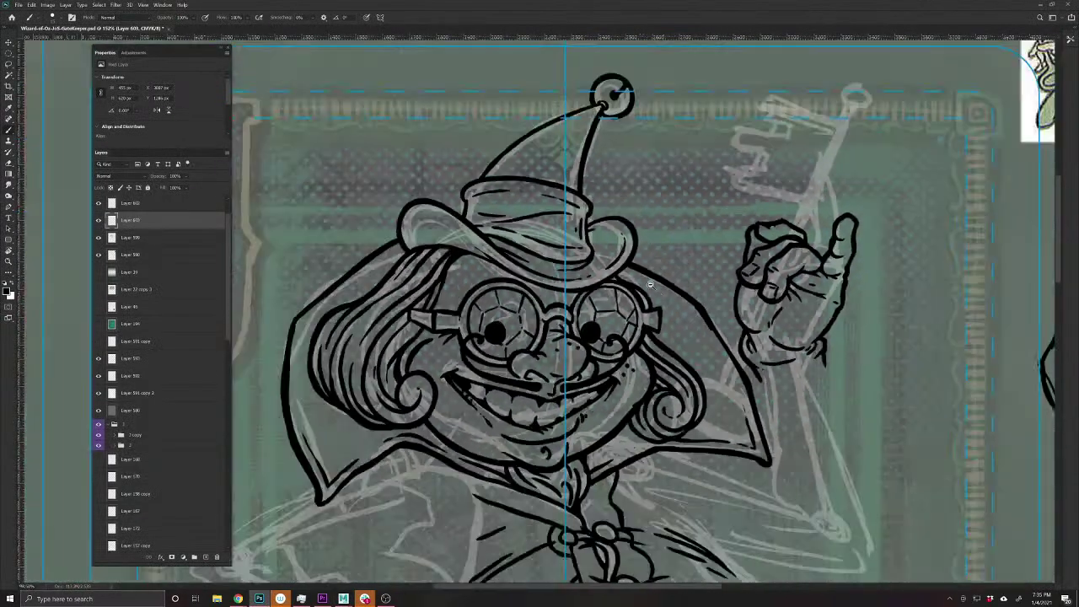
scroll(668, 306, up, 2)
scroll(668, 306, up, 2)
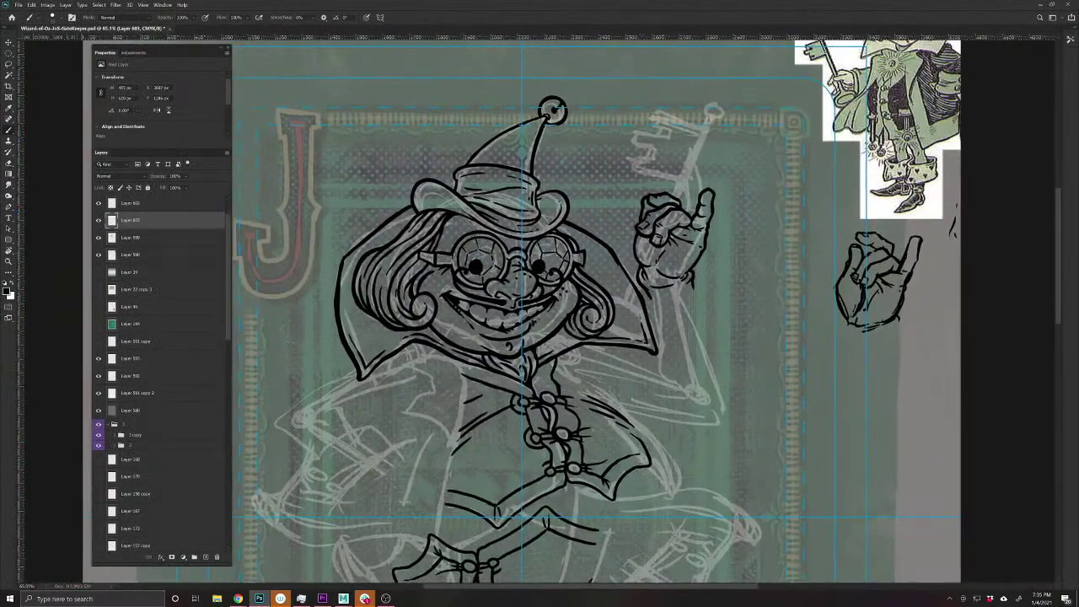
- Open Snipping Tool and capture the card area containing the Gatekeeper's head, torso, raised hand and sketched key
key(super)
text(sni)
key(Return)
click(108, 90)
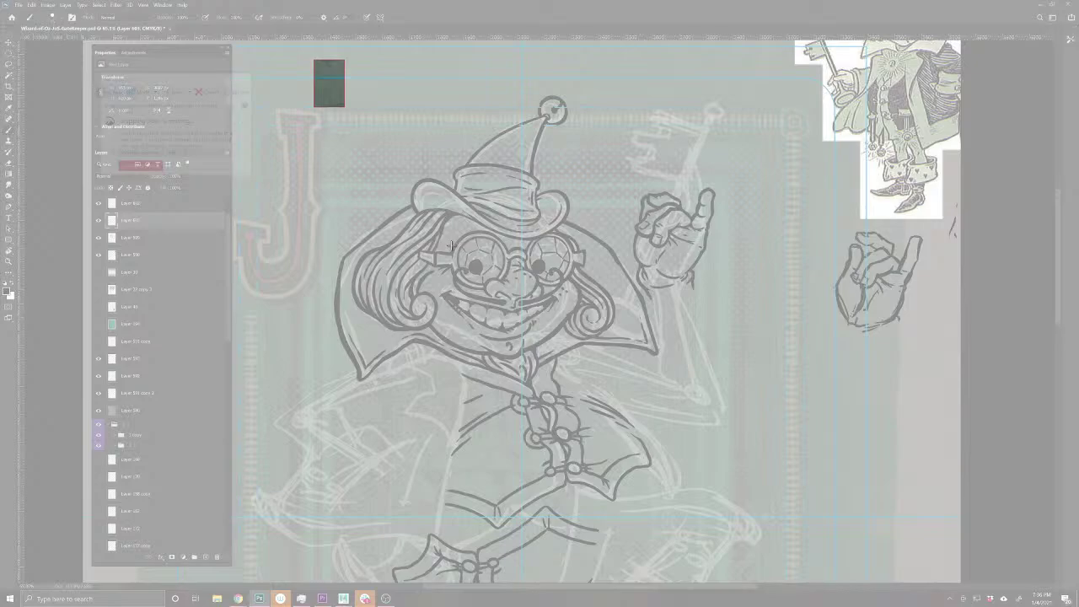
drag(344, 106, 762, 497)
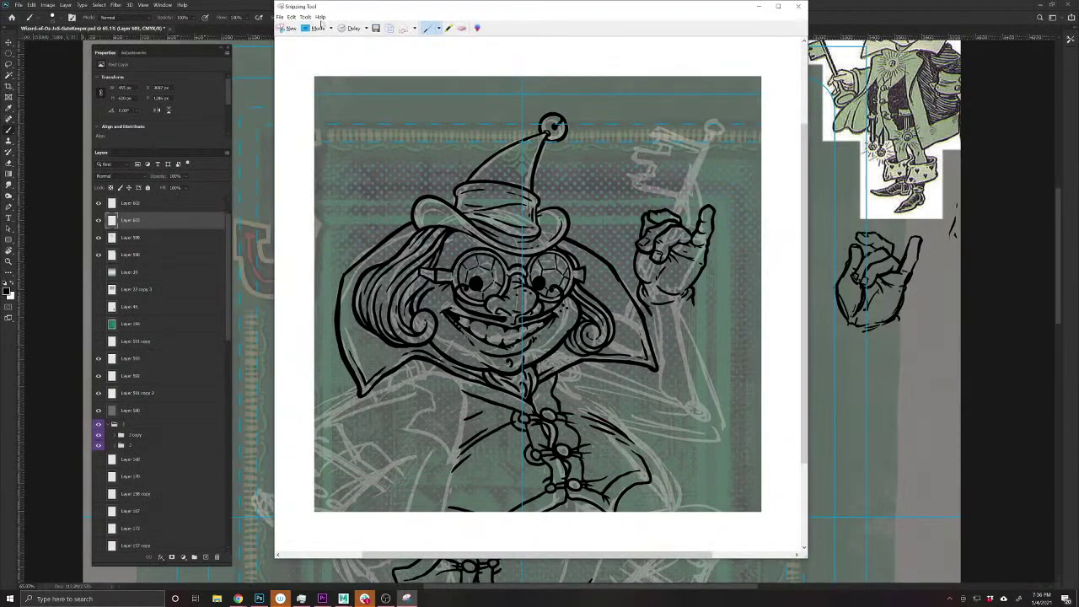
click(319, 26)
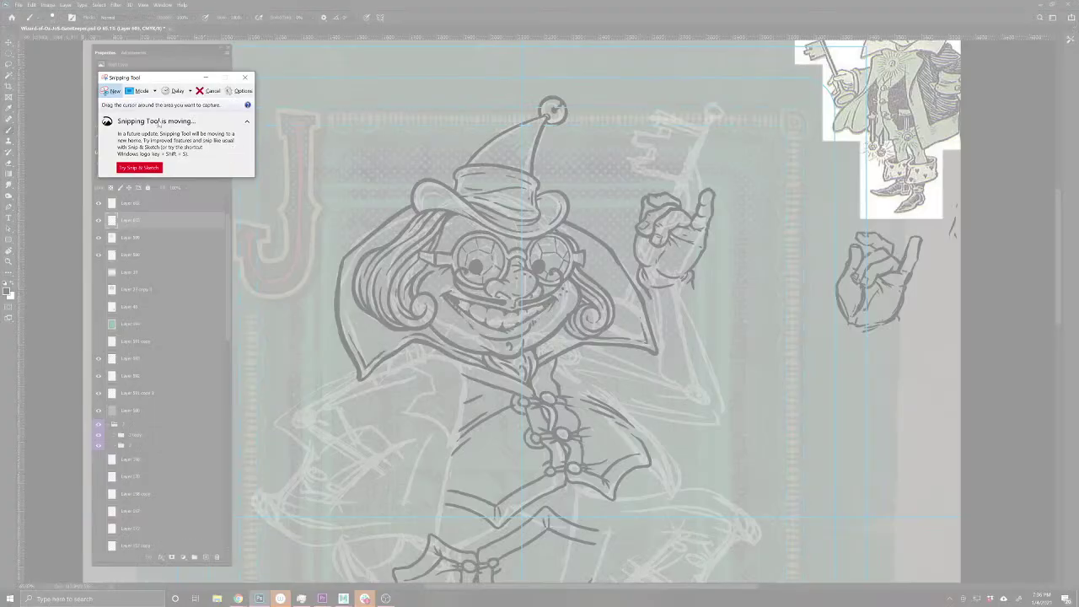
drag(311, 57, 765, 526)
- Save the screen capture to the Desktop as a JPEG named "chutes"
click(276, 17)
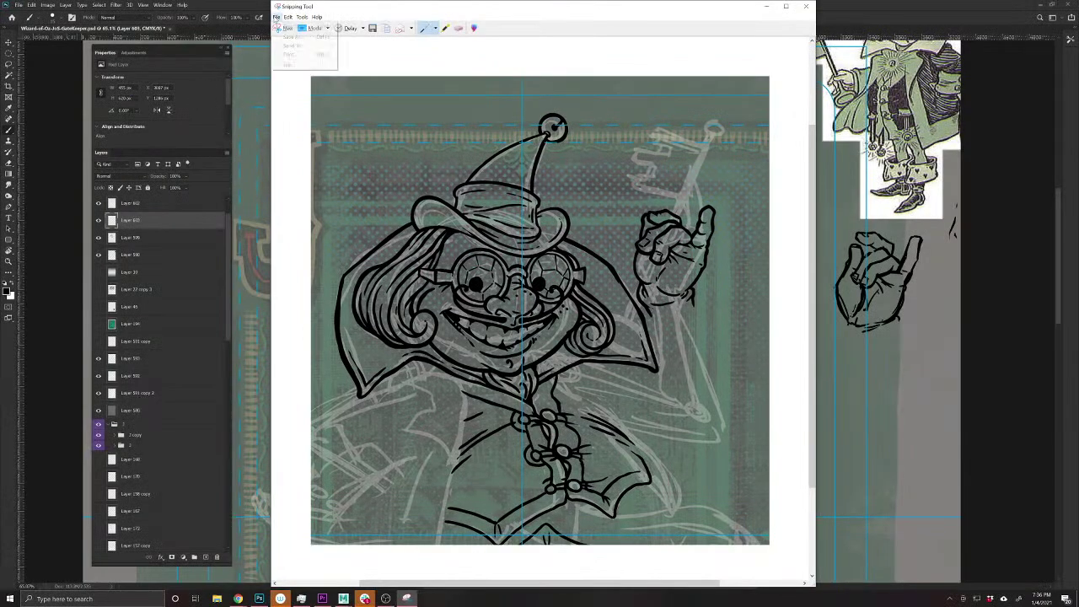
click(288, 36)
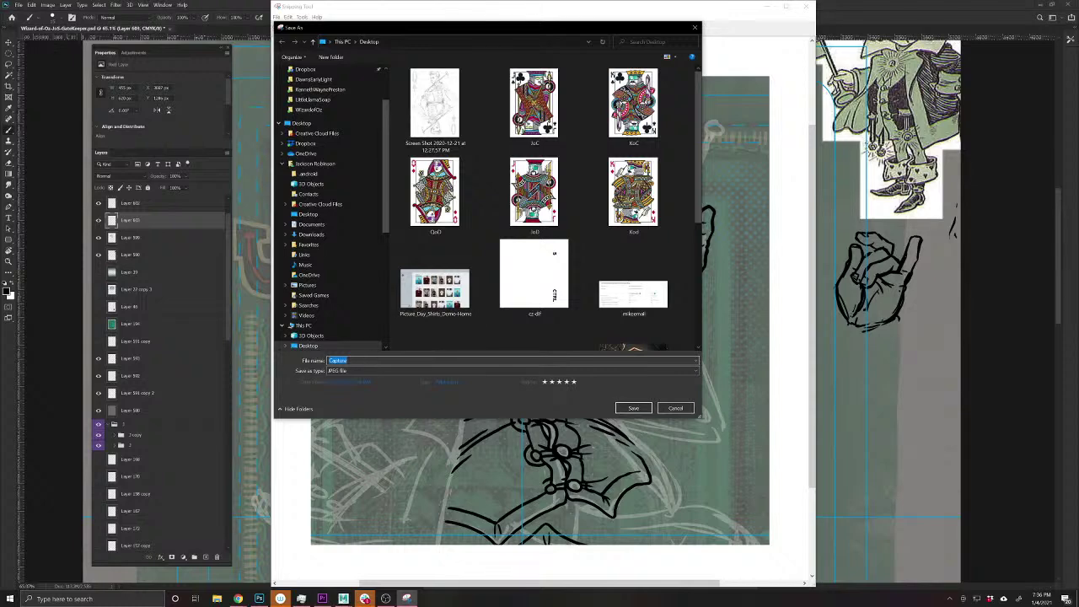
text(chutes)
key(Return)
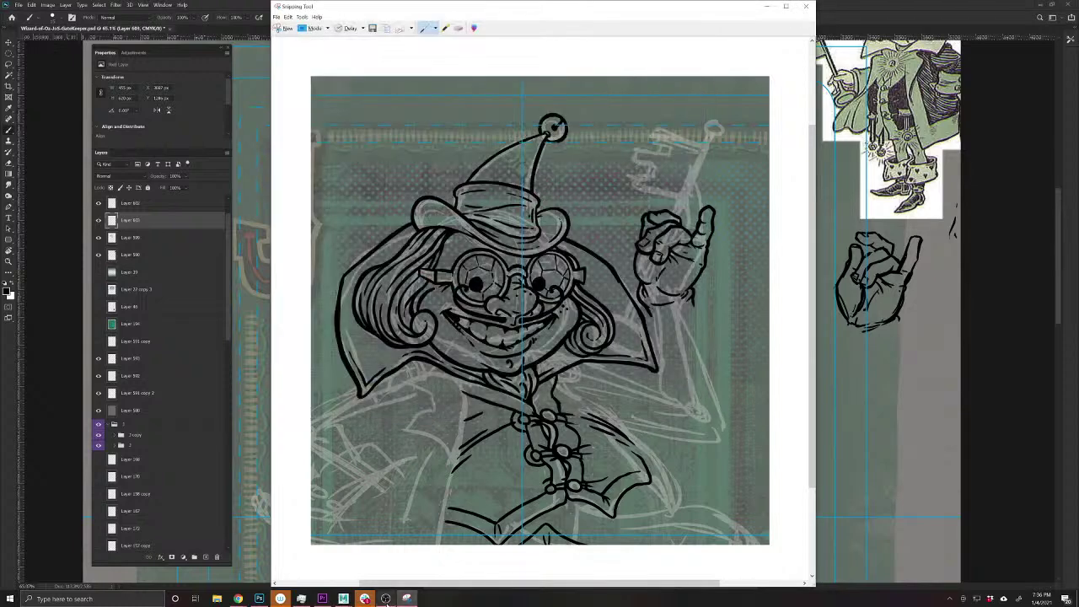
- Switch to Maya and show the perspective view of the key at full size
mouse_move(346, 600)
click(297, 556)
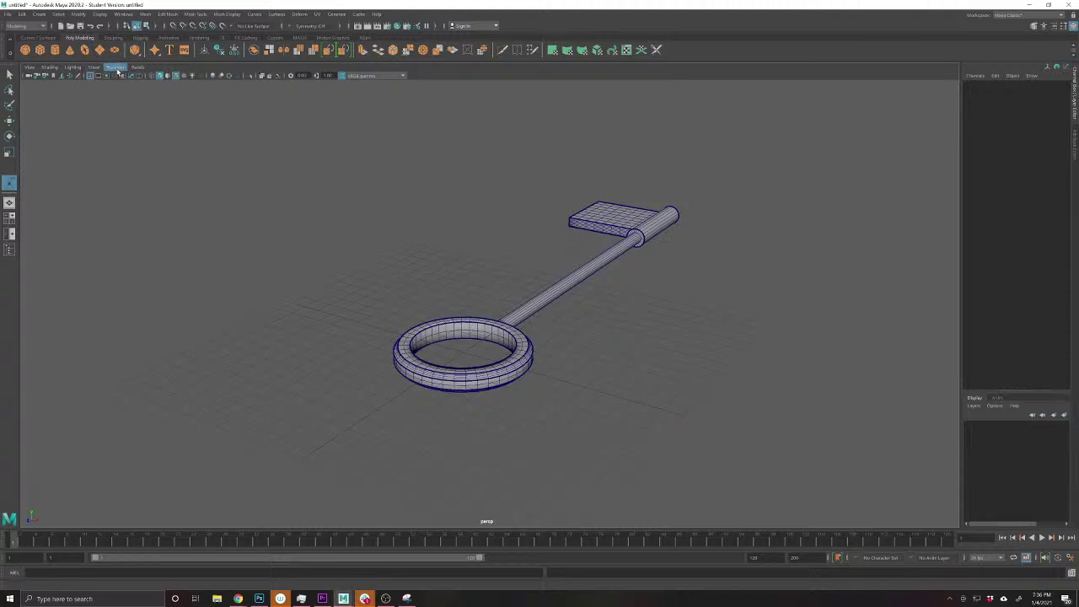
key(space)
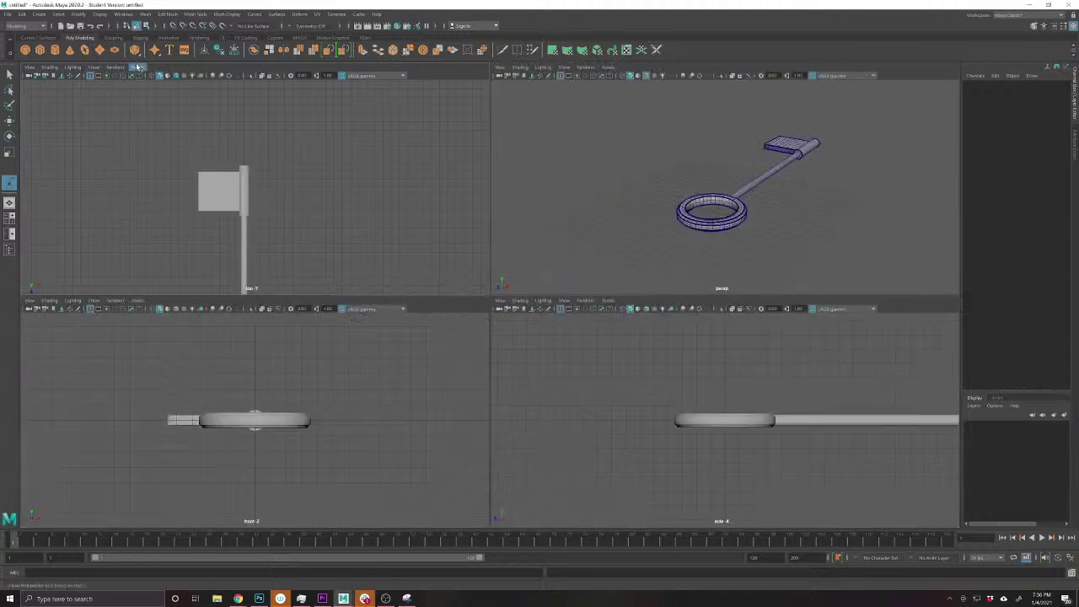
click(139, 67)
click(687, 205)
key(space)
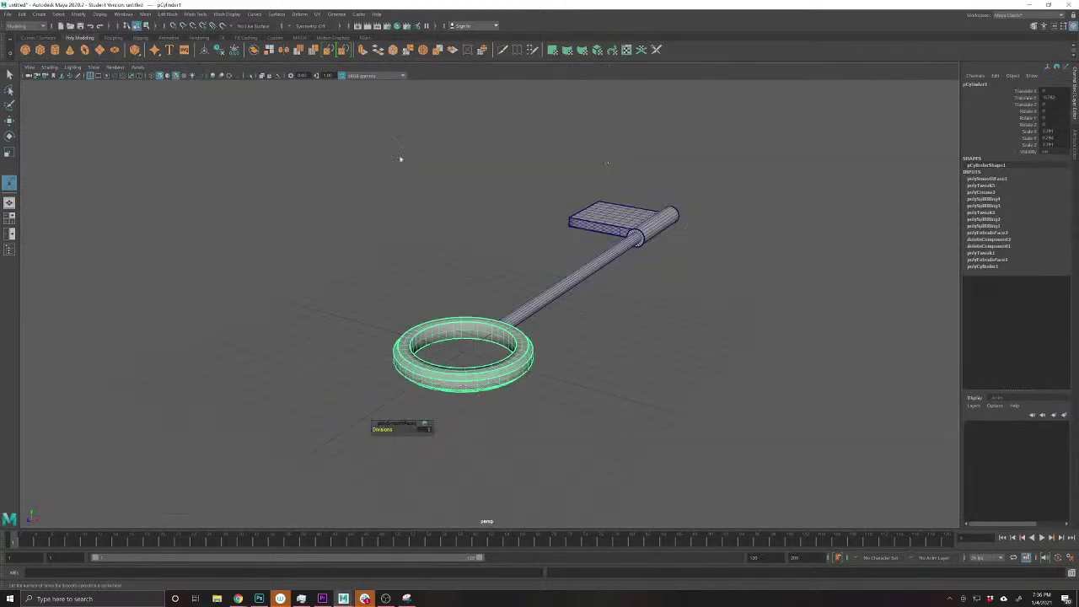
- Import the saved Gatekeeper capture from the Desktop as an image plane in the perspective view
click(138, 67)
click(140, 68)
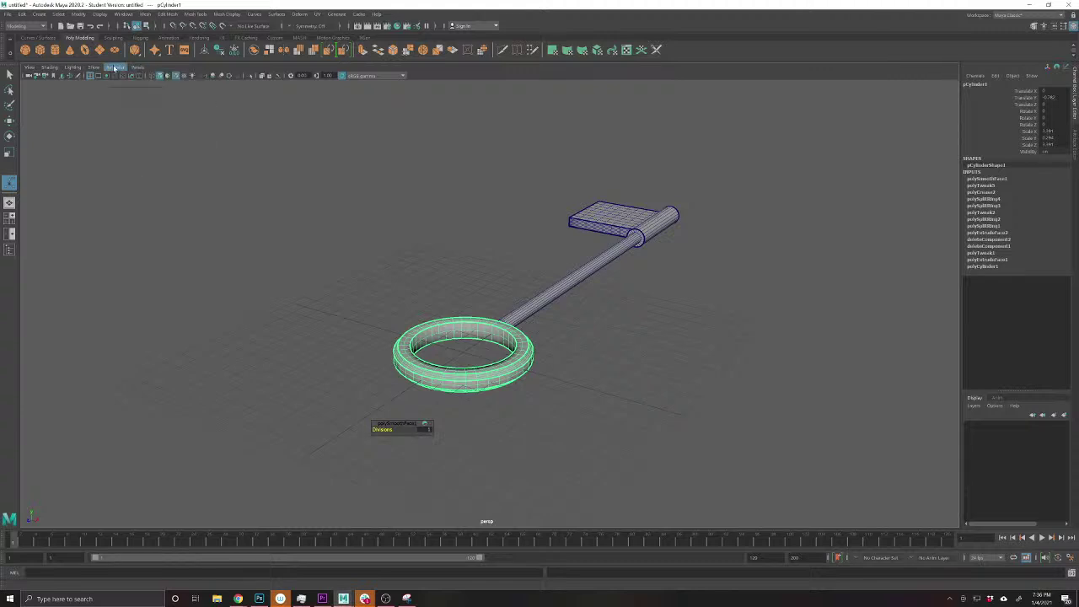
click(51, 67)
click(32, 71)
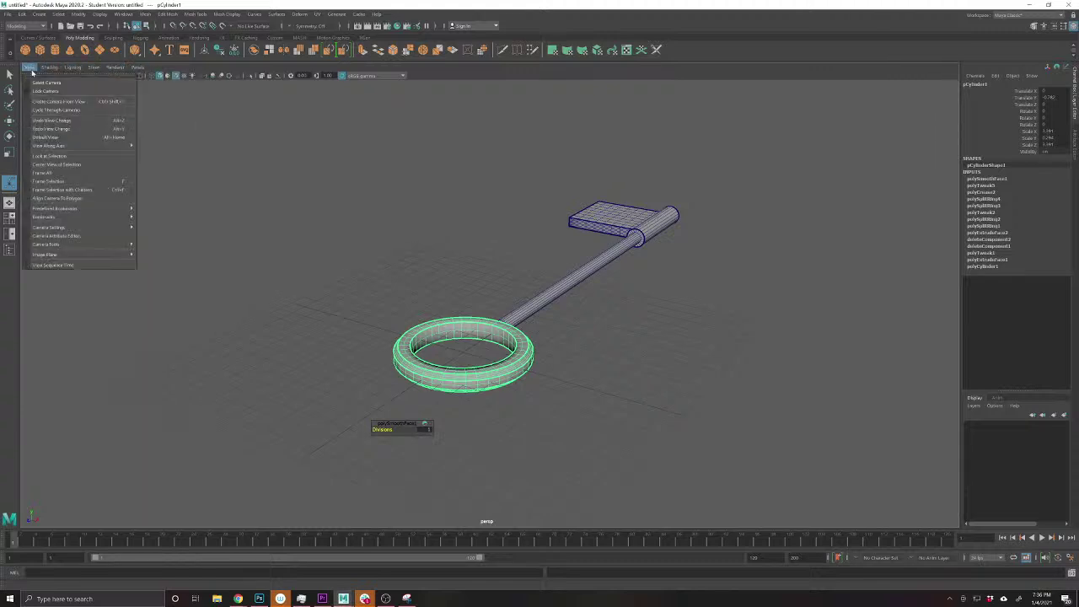
mouse_move(50, 255)
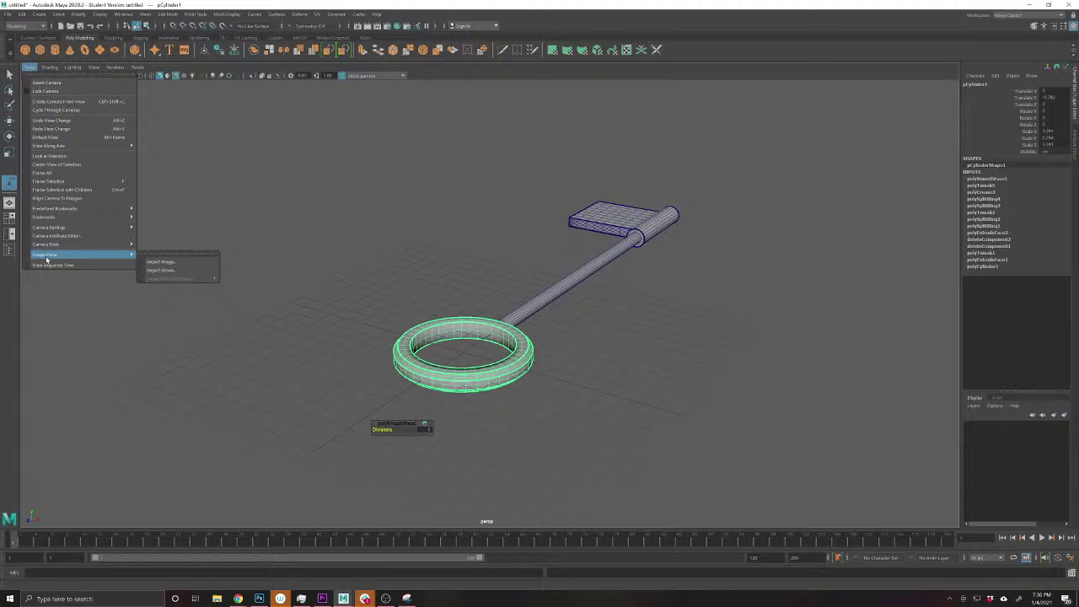
click(183, 263)
click(603, 340)
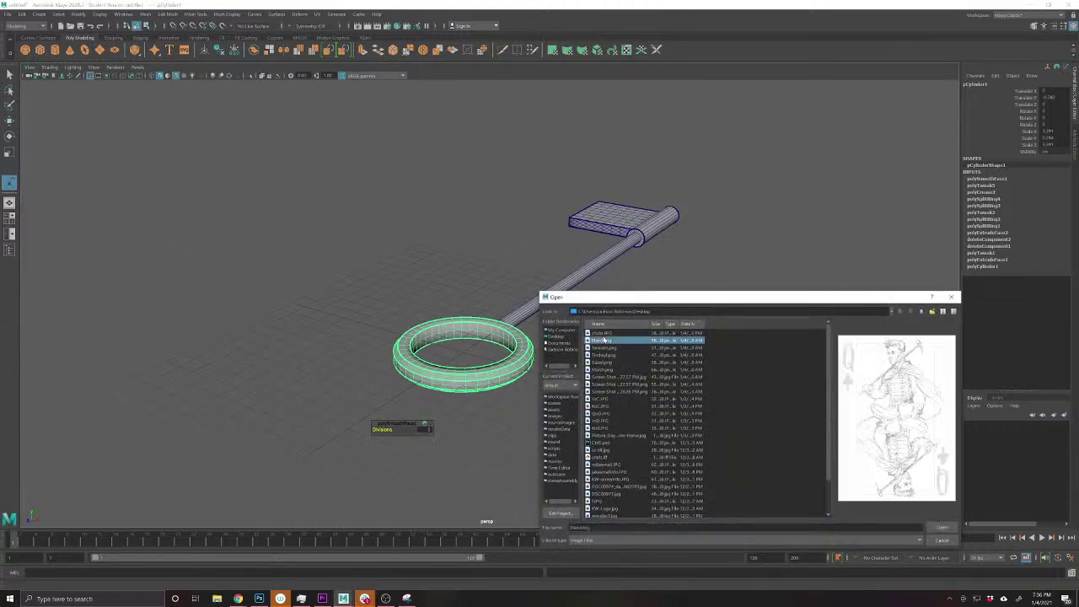
click(612, 333)
click(941, 527)
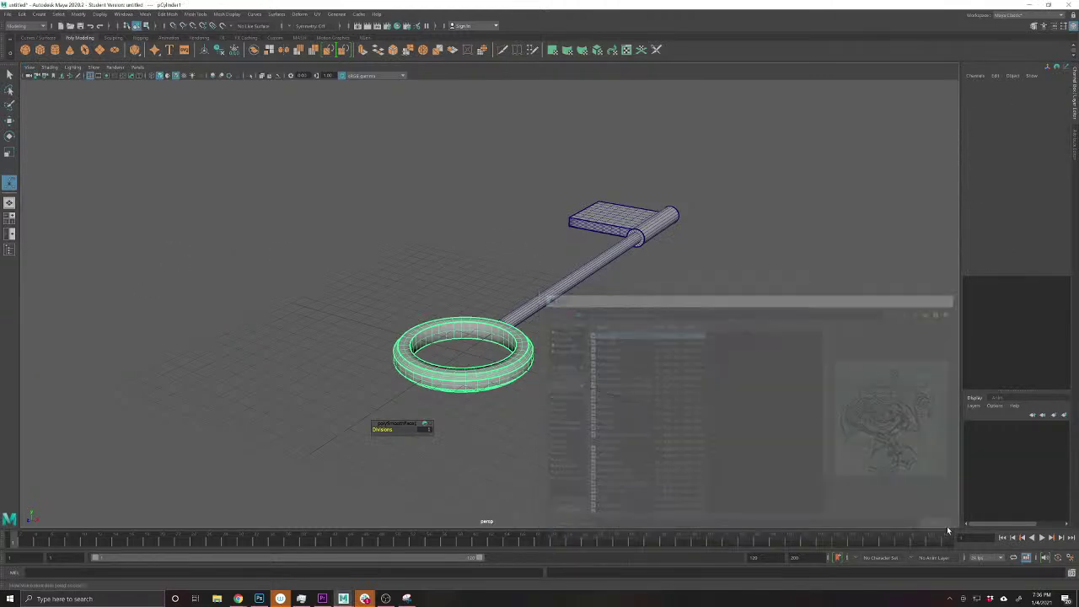
- Angle and position the camera so the key overlays the raised hand in the reference image, and select the image plane
drag(601, 411, 582, 389)
scroll(587, 375, down, 1)
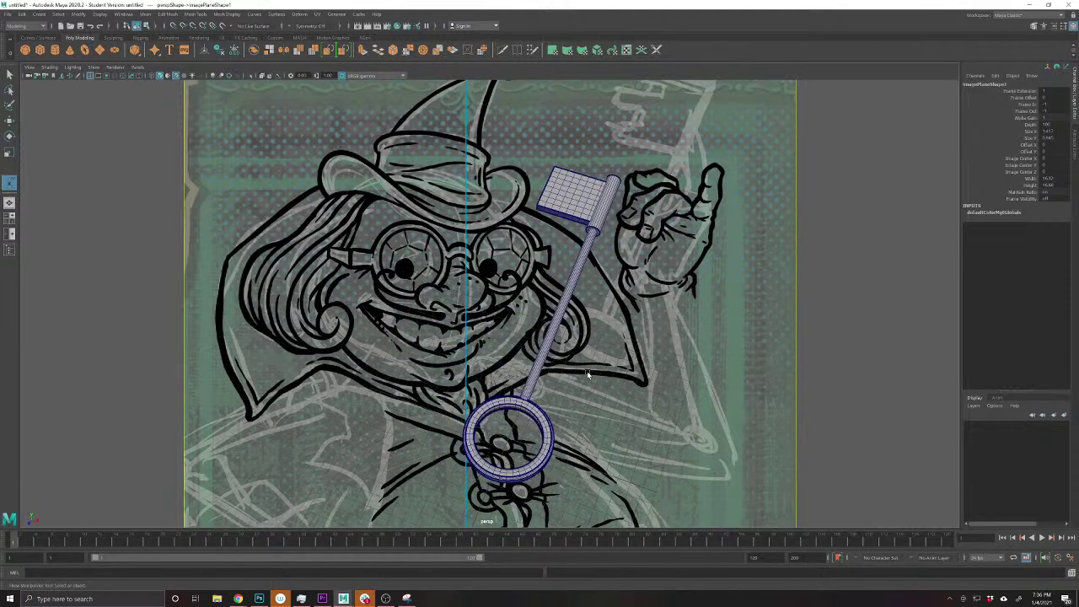
drag(628, 351, 689, 283)
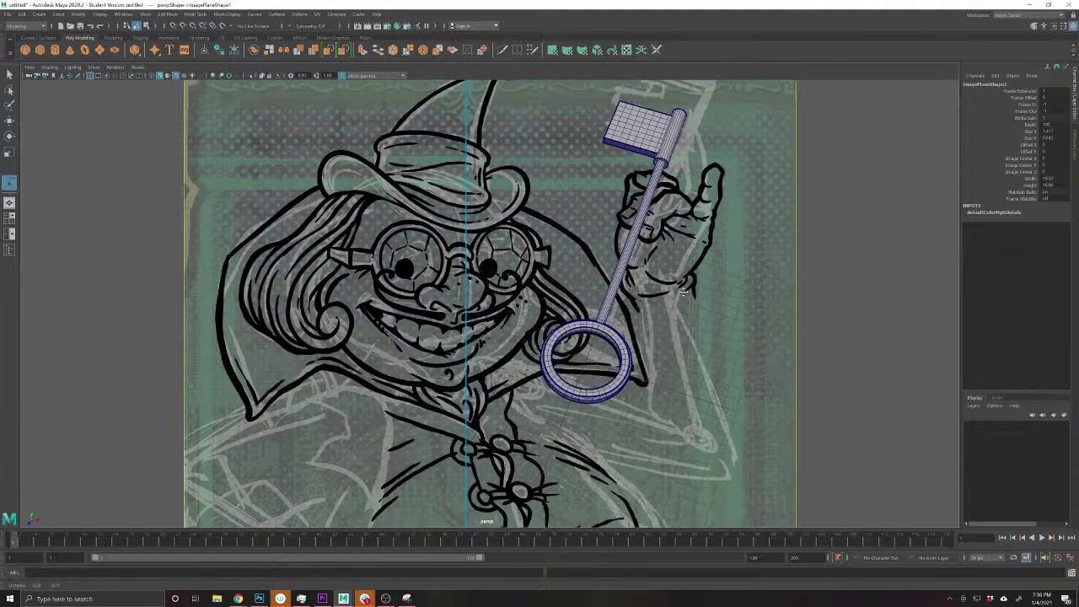
scroll(689, 283, down, 3)
scroll(688, 284, up, 3)
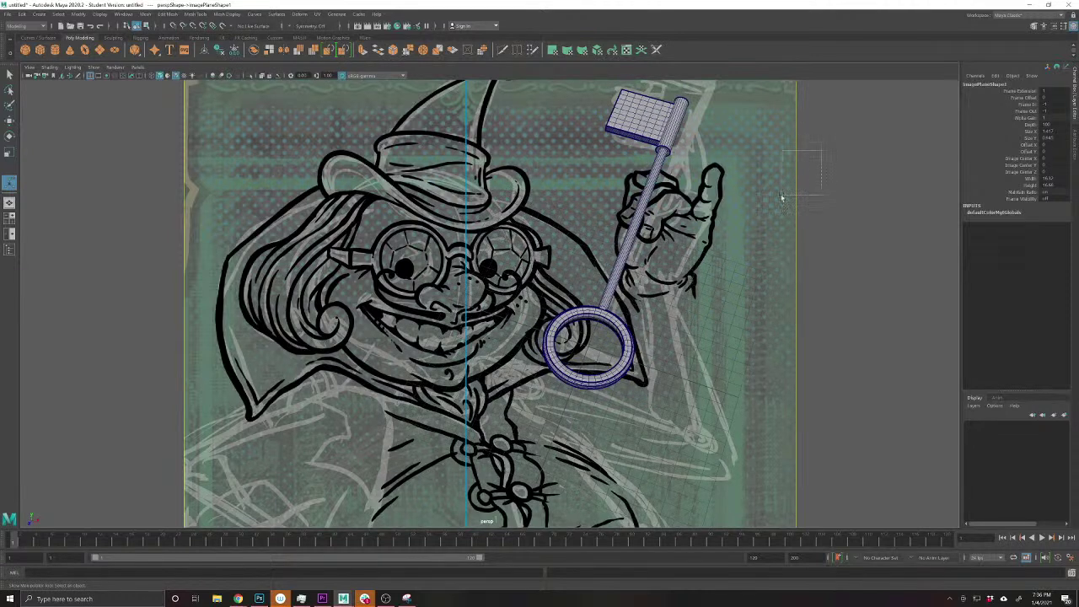
drag(782, 197, 781, 199)
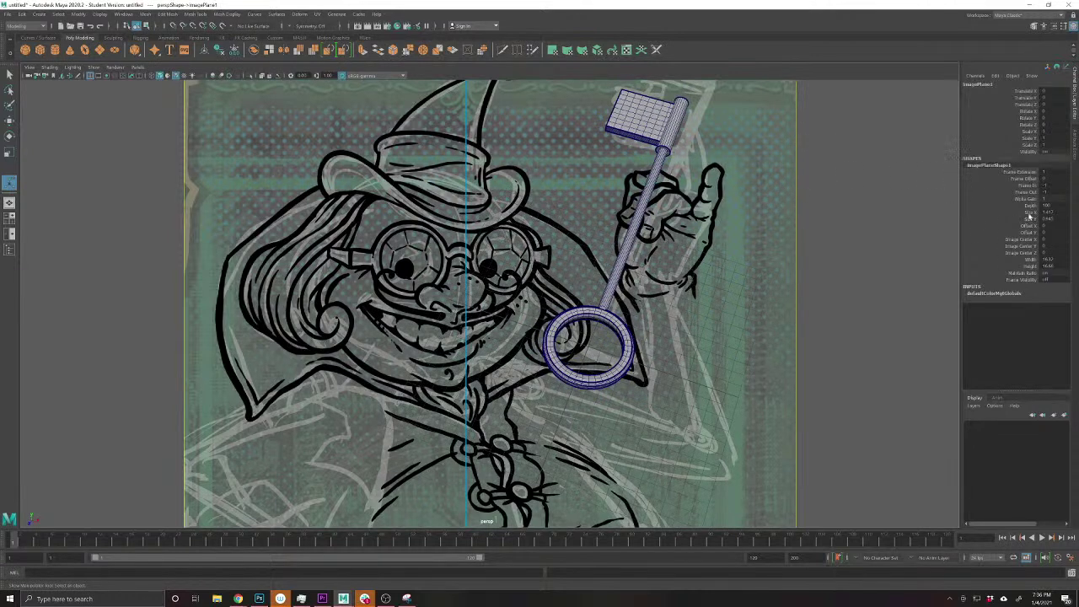
- Reduce the image plane's Size X and Size Y together to shrink the Gatekeeper drawing behind the key
drag(1029, 212, 1030, 220)
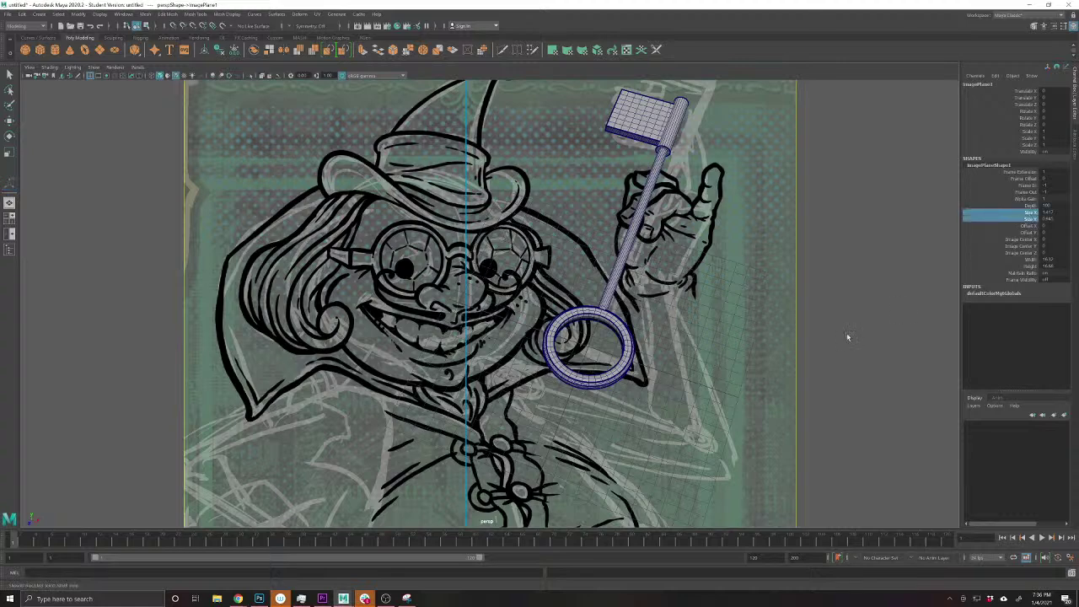
drag(846, 332, 846, 334)
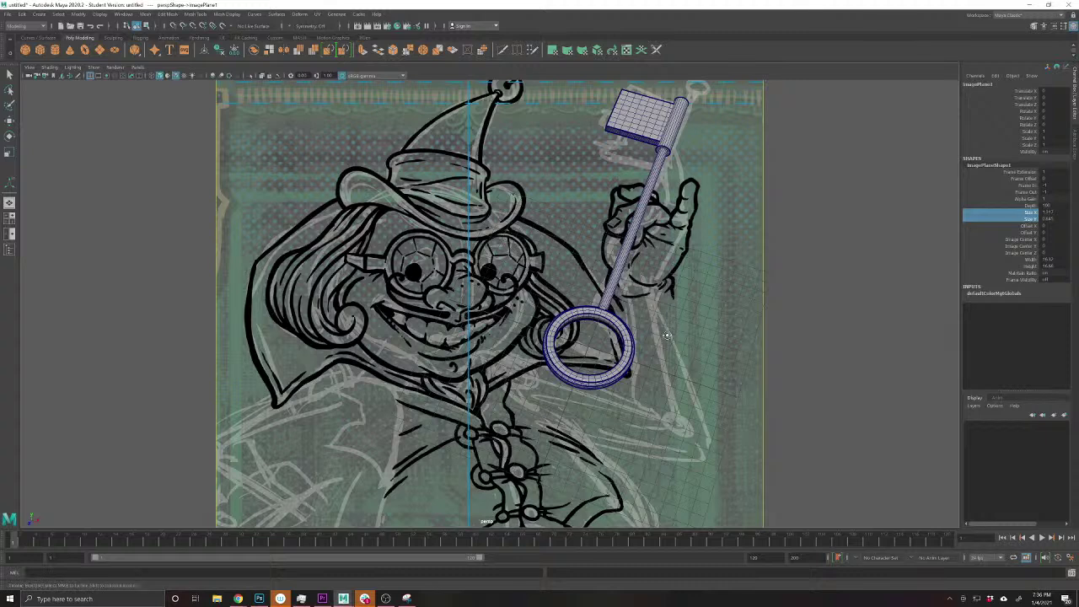
- Select all parts of the key and combine them into a single mesh
alt+drag(667, 335, 653, 394)
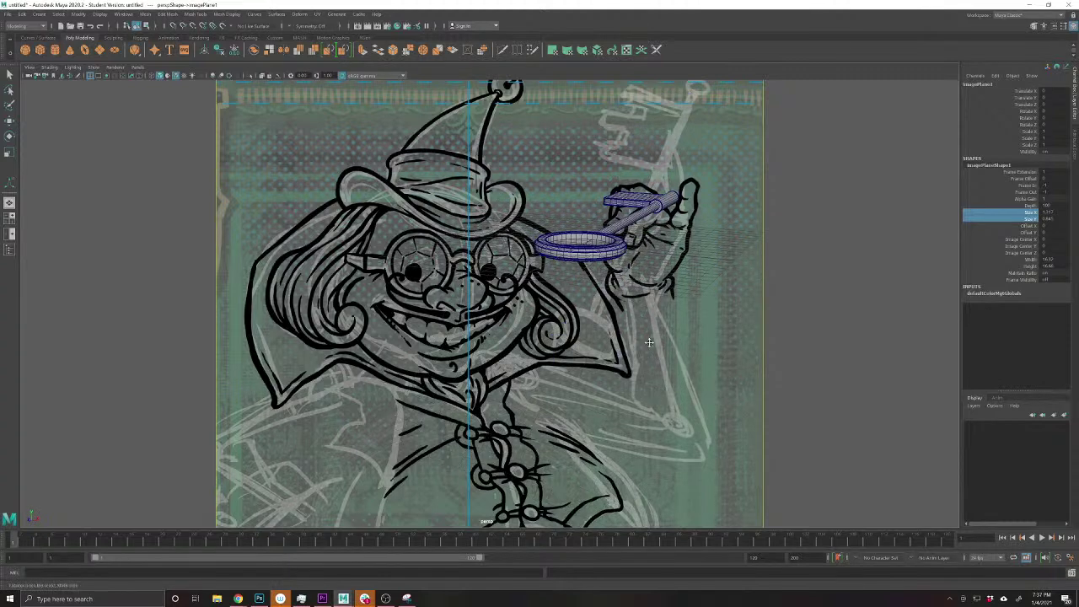
drag(649, 342, 619, 423)
drag(498, 322, 714, 470)
key(t)
click(79, 15)
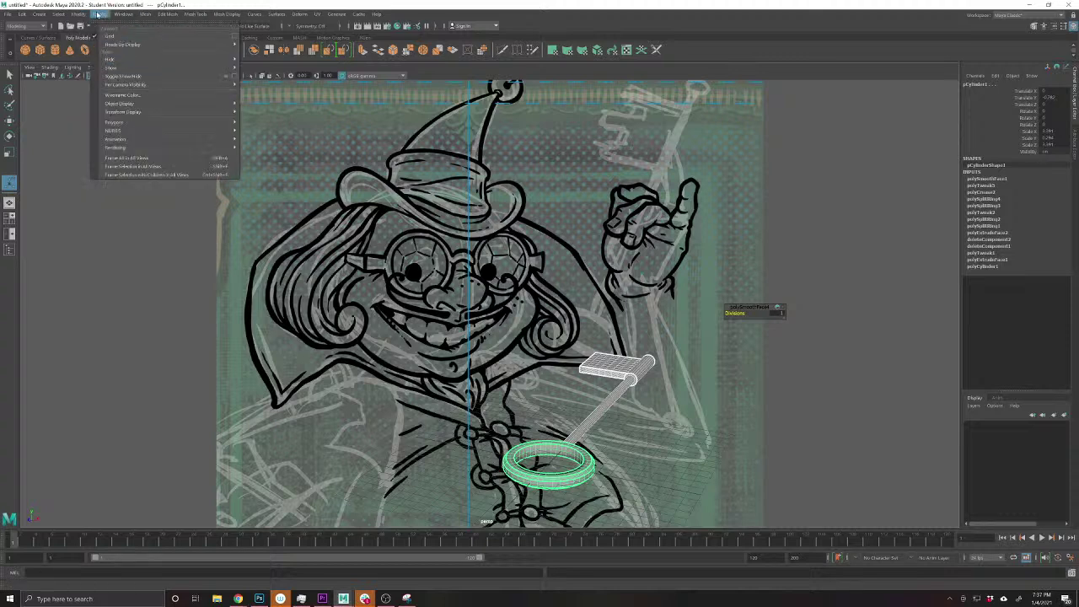
mouse_move(17, 15)
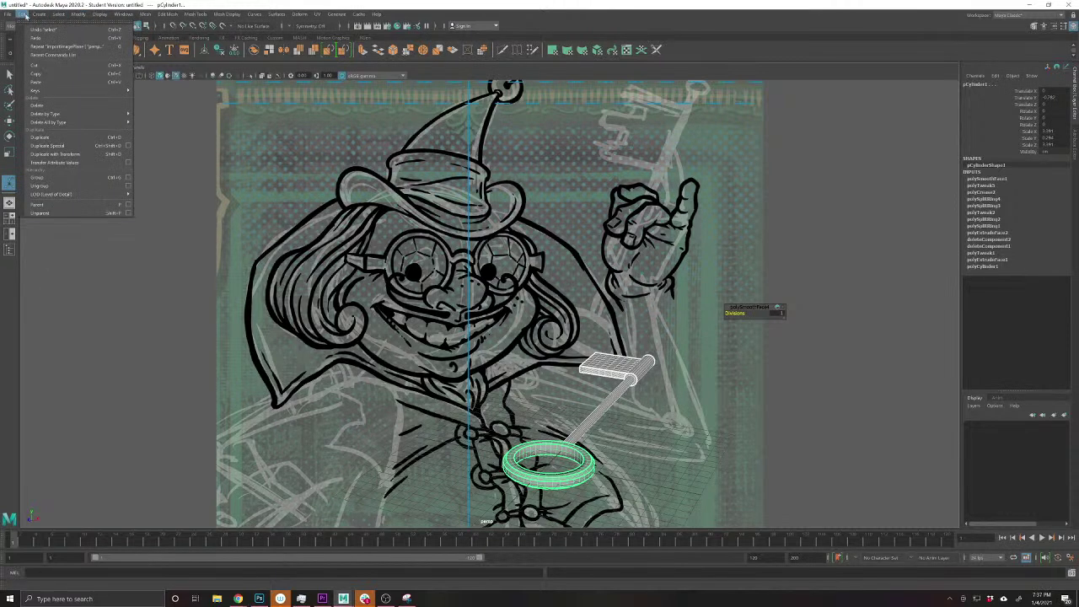
mouse_move(74, 15)
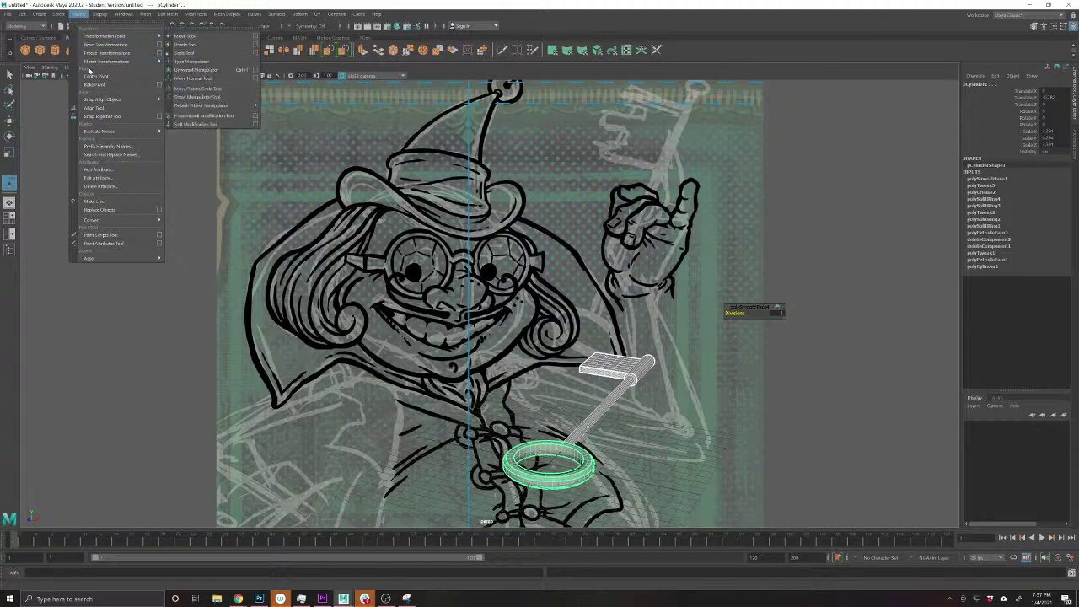
mouse_move(152, 16)
click(161, 43)
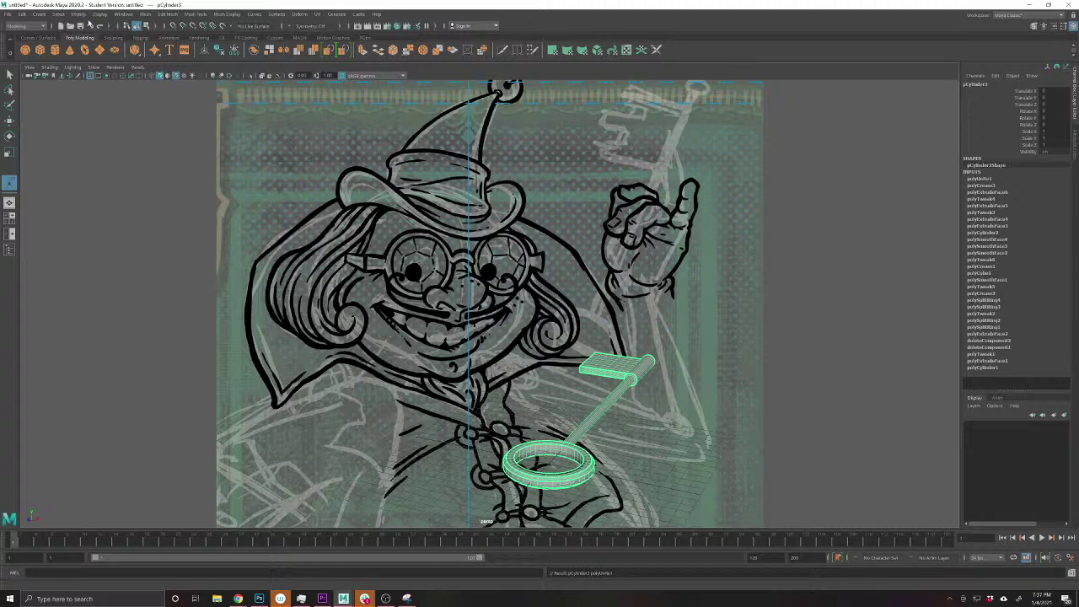
- Move and rotate the combined key upright over the Gatekeeper's raised hand, and select the image plane
key(w)
drag(592, 372, 635, 208)
key(e)
key(w)
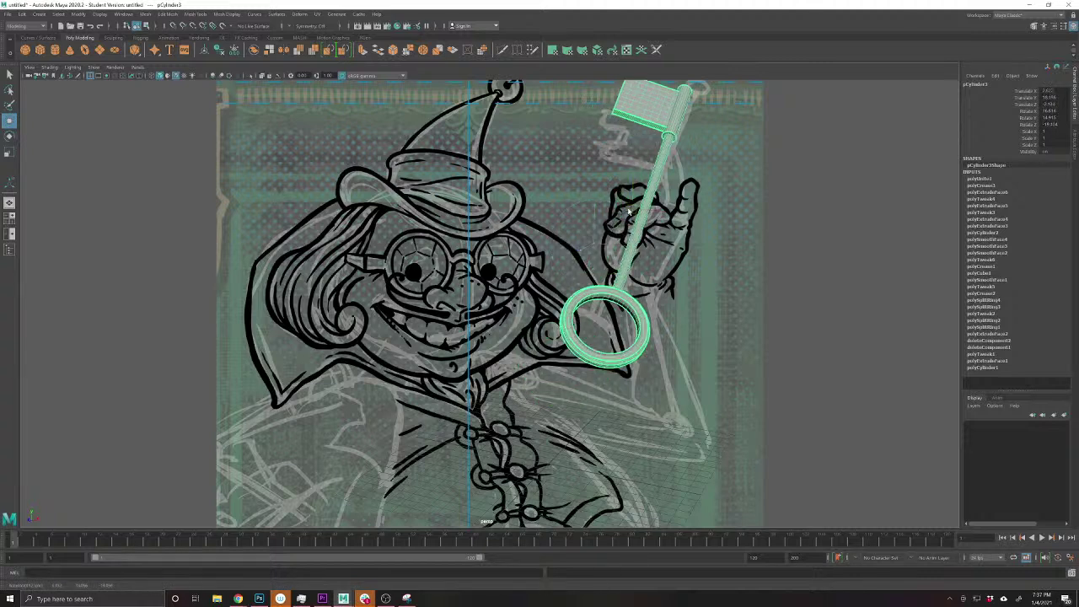
mouse_move(696, 271)
mouse_down()
mouse_move(696, 287)
mouse_move(698, 269)
mouse_up()
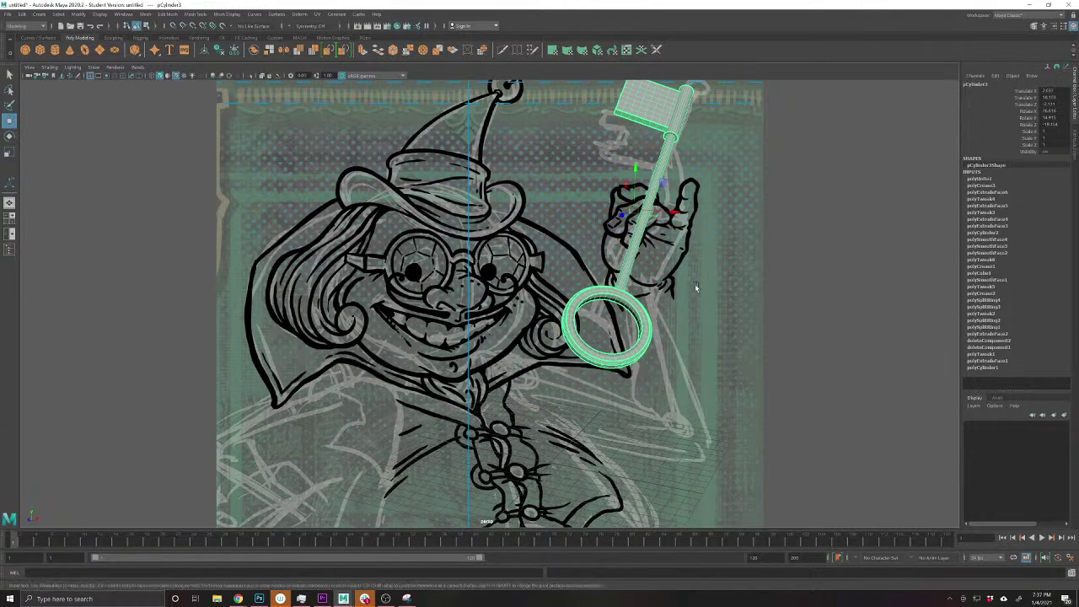
drag(801, 247, 727, 282)
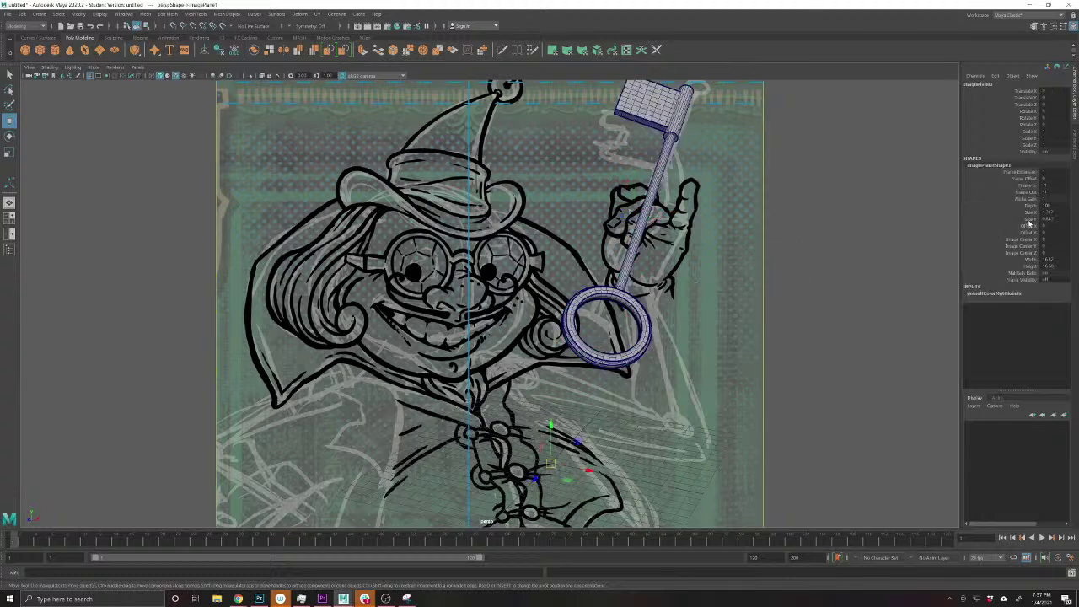
- Try to shift the image plane with Offset X and with an Offset Y of 1, undoing both
click(1030, 226)
drag(825, 330, 824, 329)
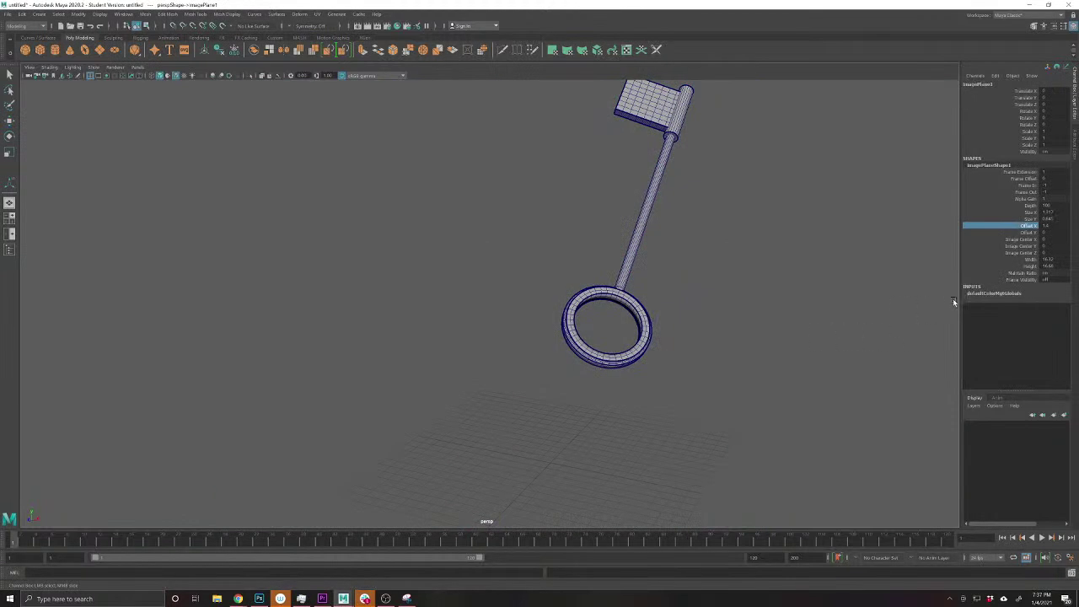
key(ctrl+z)
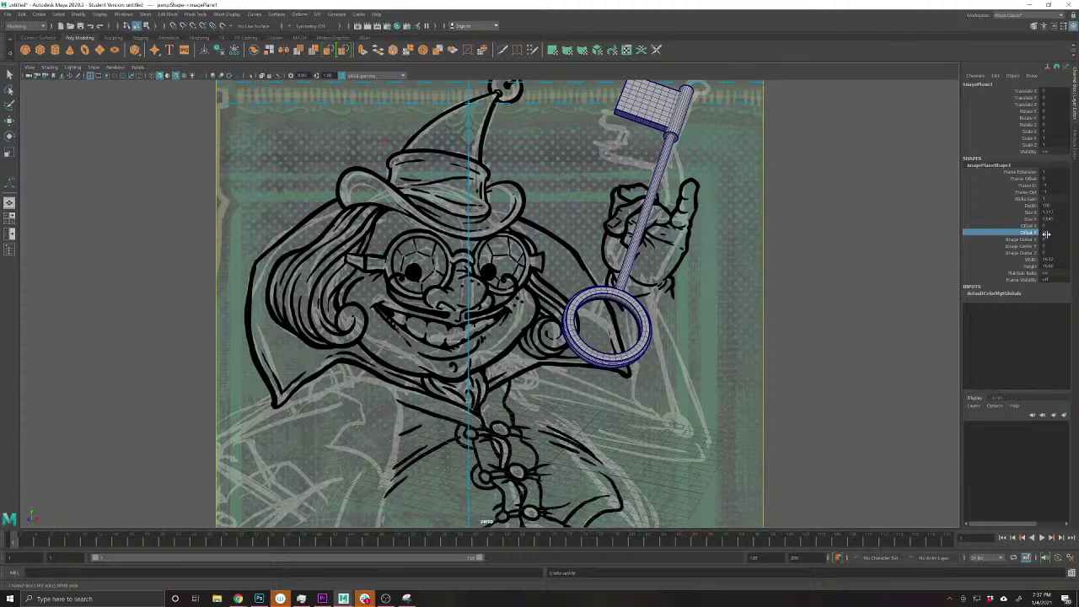
click(1045, 232)
text(1)
key(Return)
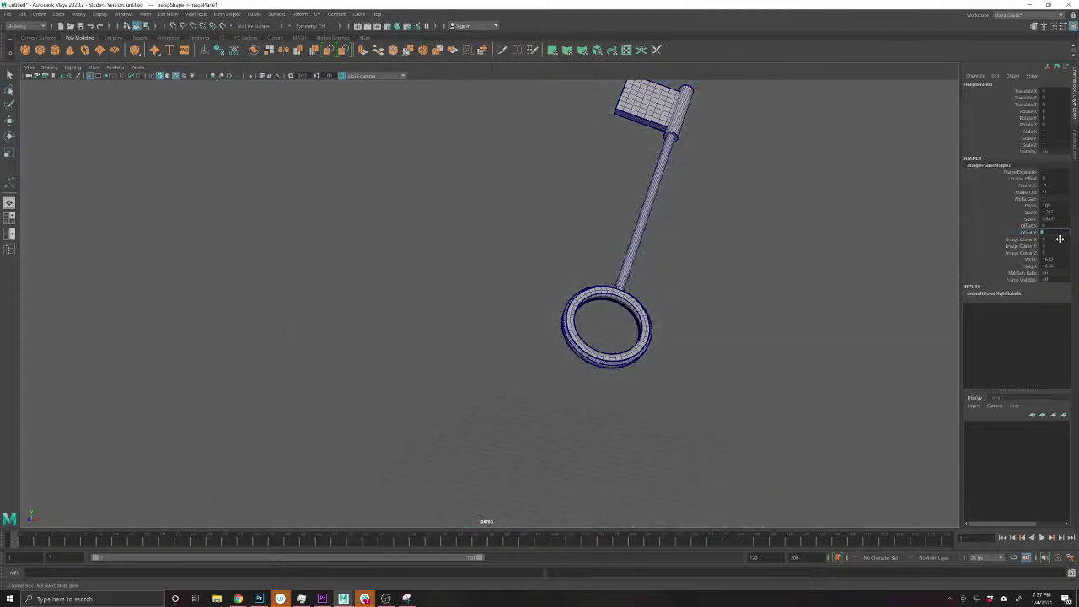
key(ctrl+z)
- Lower the reference drawing by setting the image plane's Offset Y to -0.1
click(1027, 233)
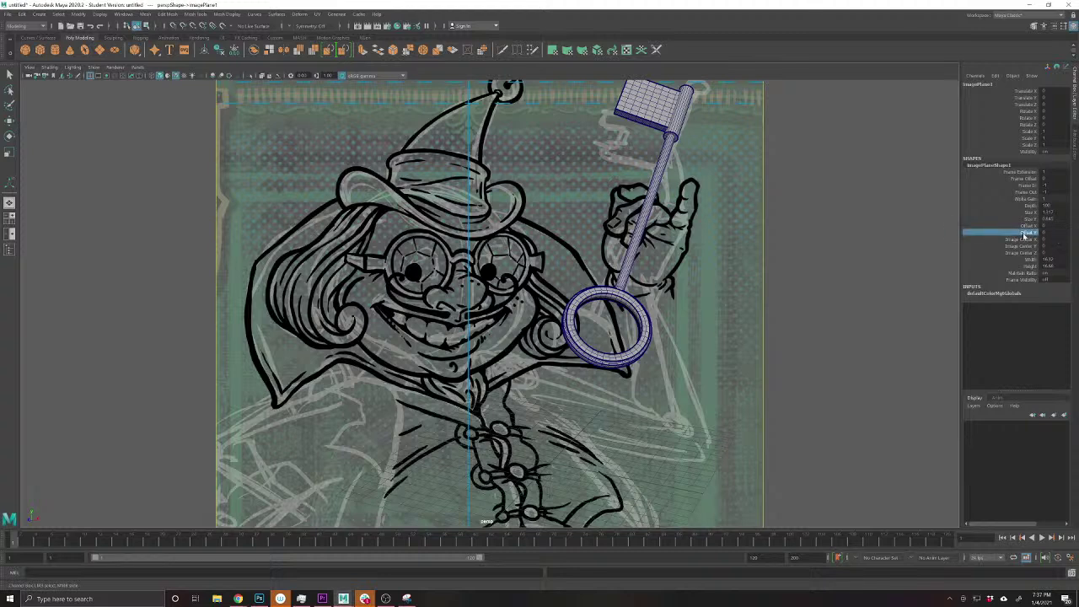
drag(818, 271, 818, 271)
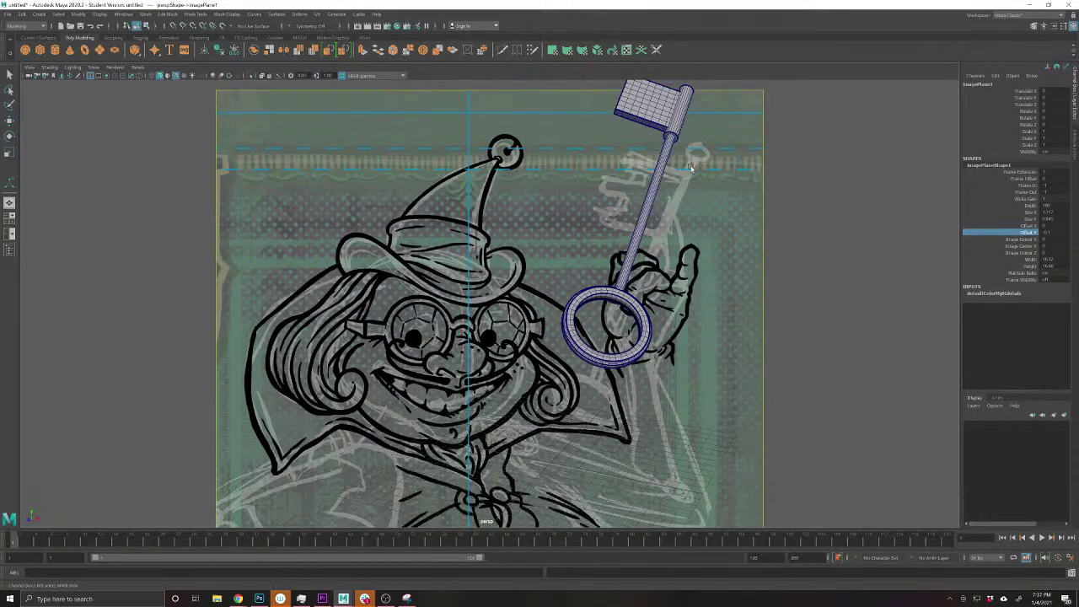
- Move the key down onto the raised hand, scale it slightly smaller, and tilt it to follow the sketched key
click(672, 117)
key(w)
drag(636, 175, 612, 274)
key(e)
key(r)
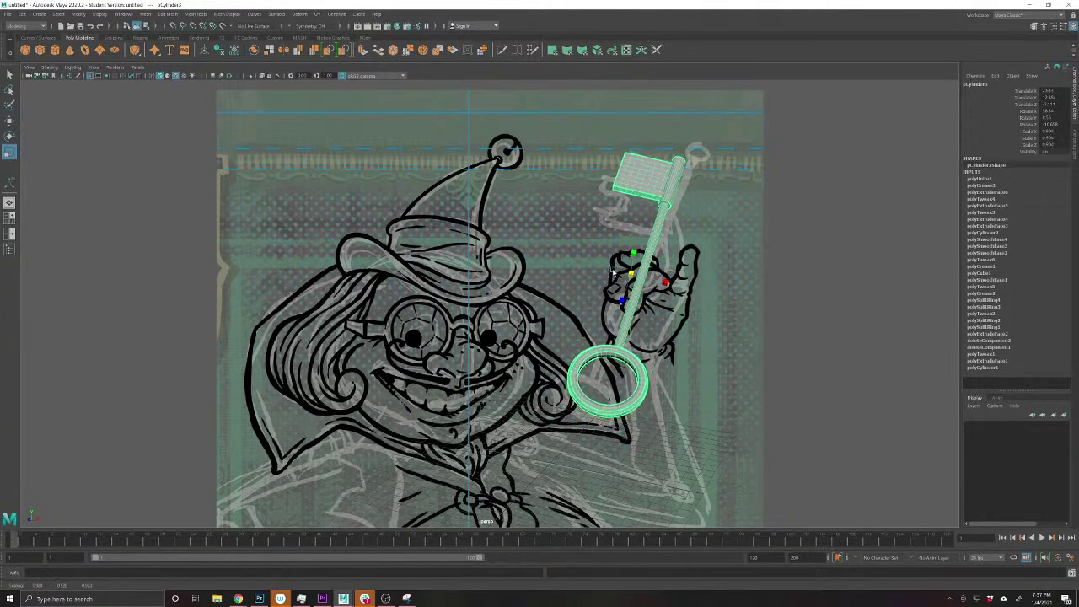
key(w)
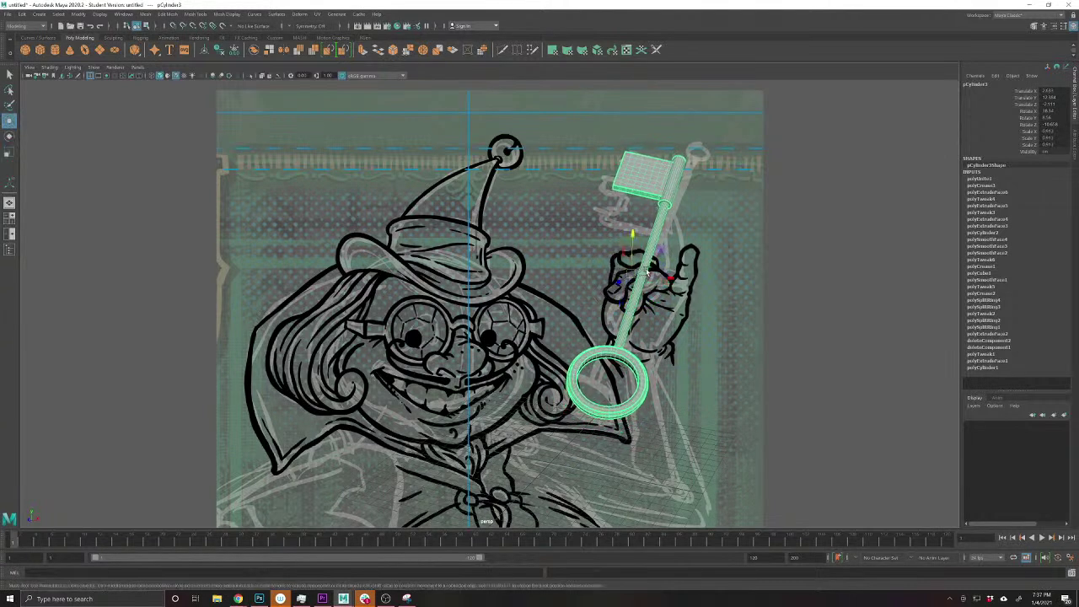
key(e)
drag(660, 253, 664, 243)
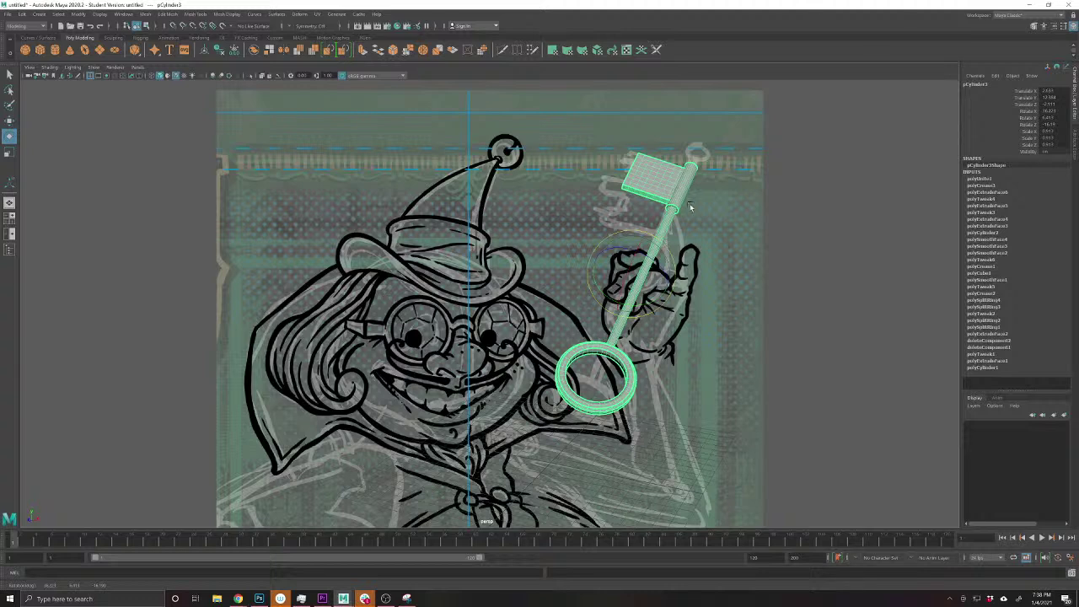
- Delete the image plane and capture the area around the posed key with the Snipping Tool
click(755, 229)
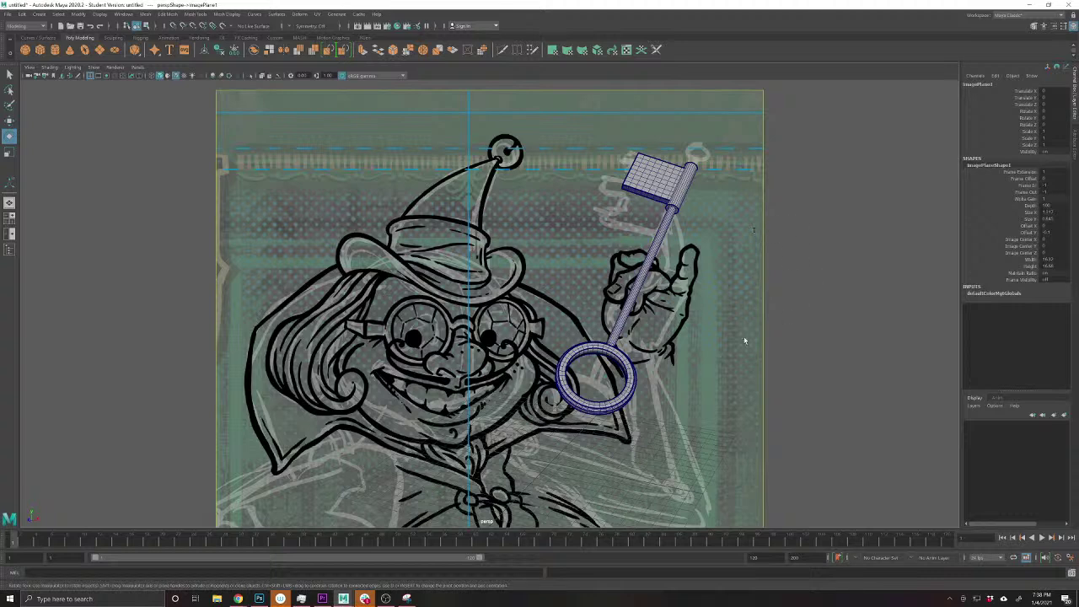
key(Delete)
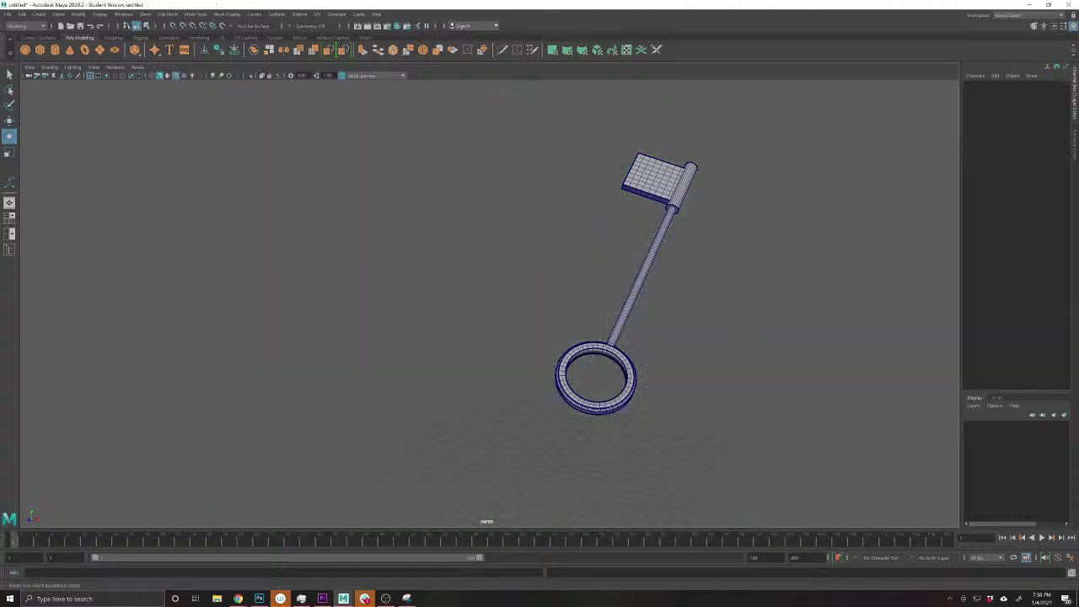
key(super)
text(sn)
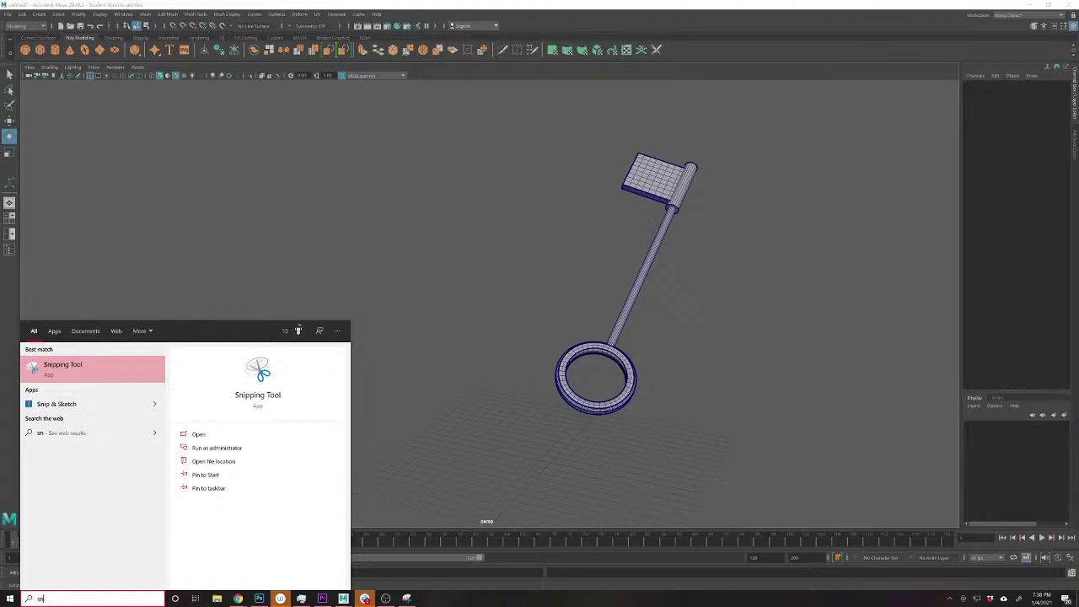
text(ip)
key(Return)
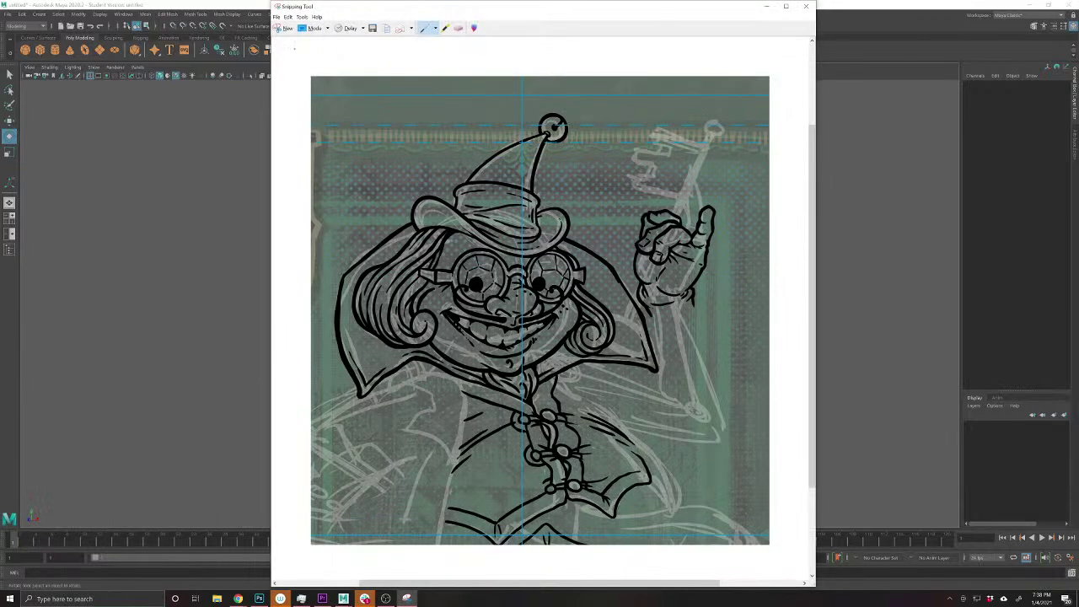
click(283, 28)
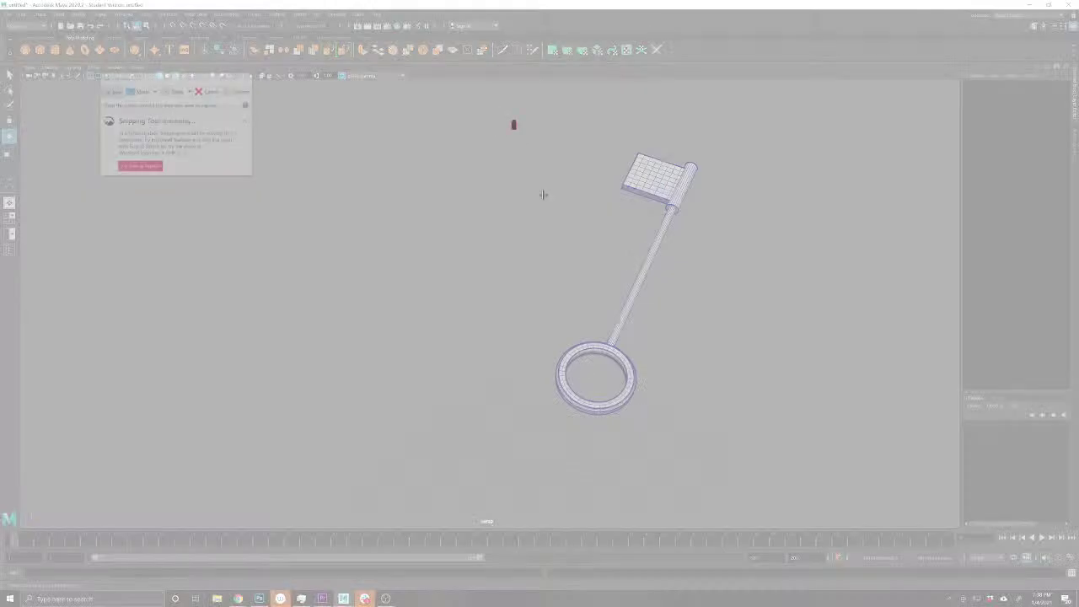
drag(512, 121, 736, 442)
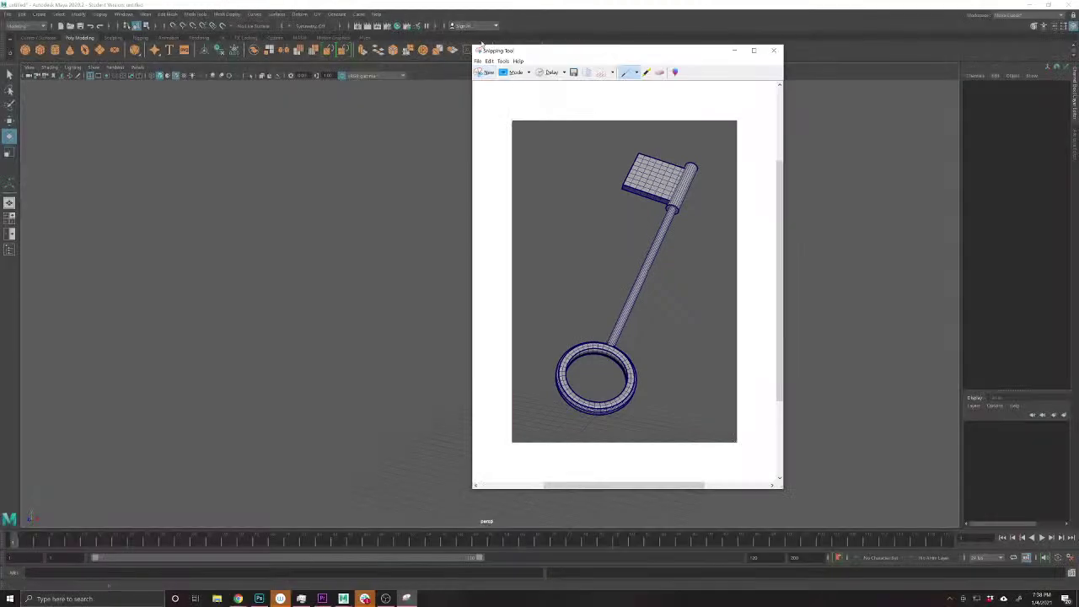
- Switch to Photoshop, paste the key capture, lower its layer opacity, and move it over the raised hand
click(259, 600)
key(ctrl+v)
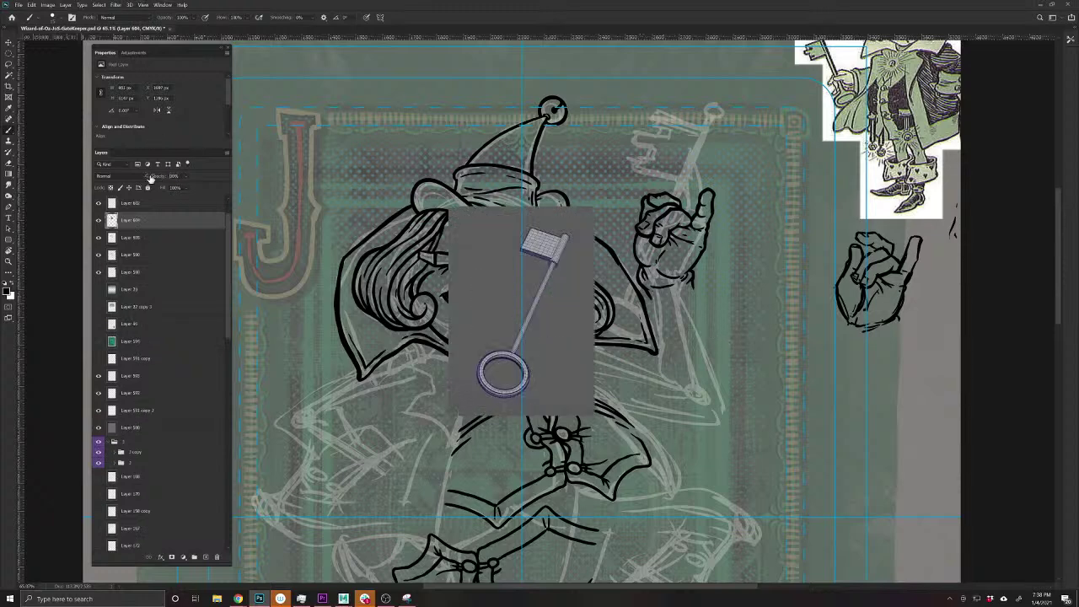
drag(157, 176, 143, 181)
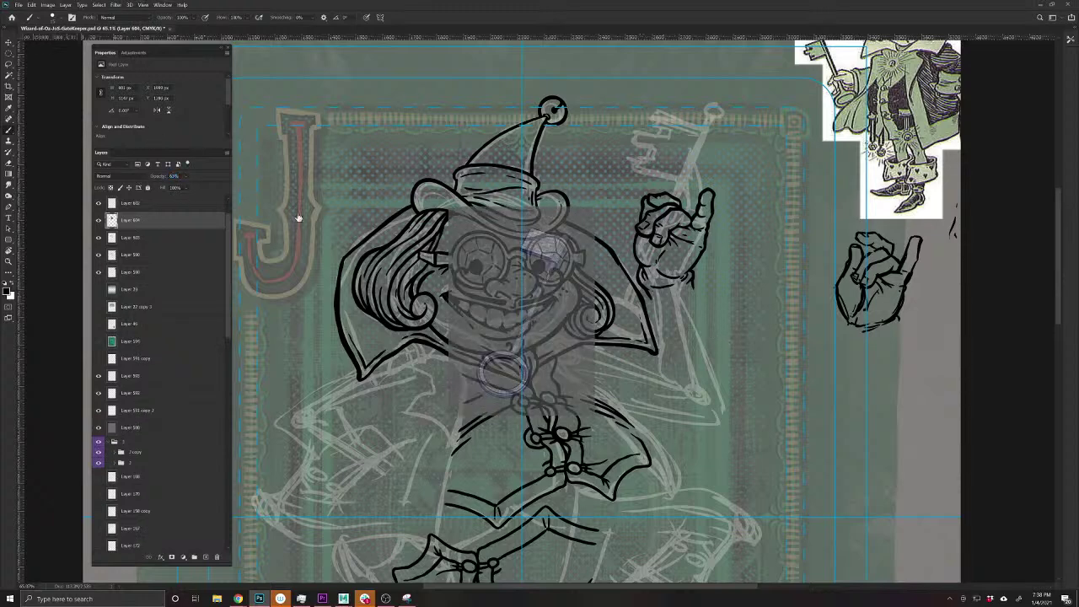
key(v)
drag(552, 344, 677, 263)
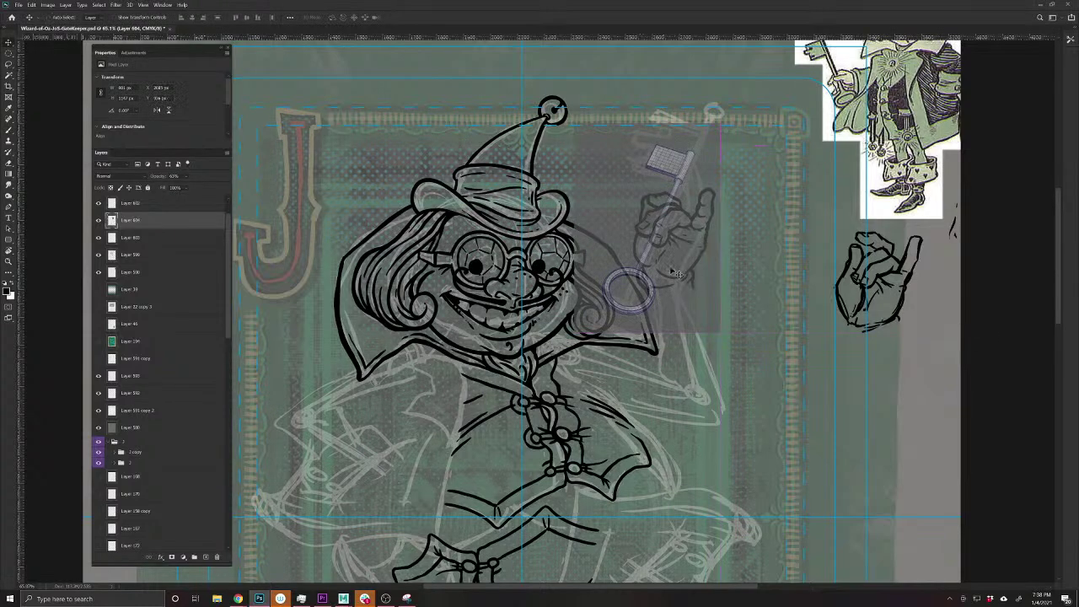
- Enlarge the key capture to about 146% so it fits the sketched key, and raise its layer opacity
key(ctrl+t)
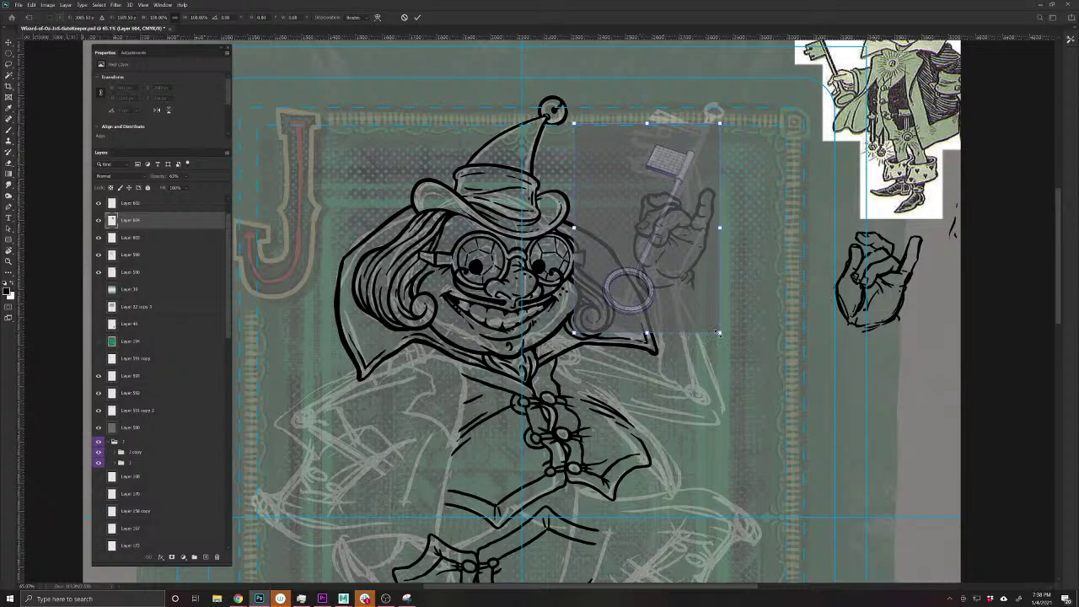
drag(719, 333, 753, 380)
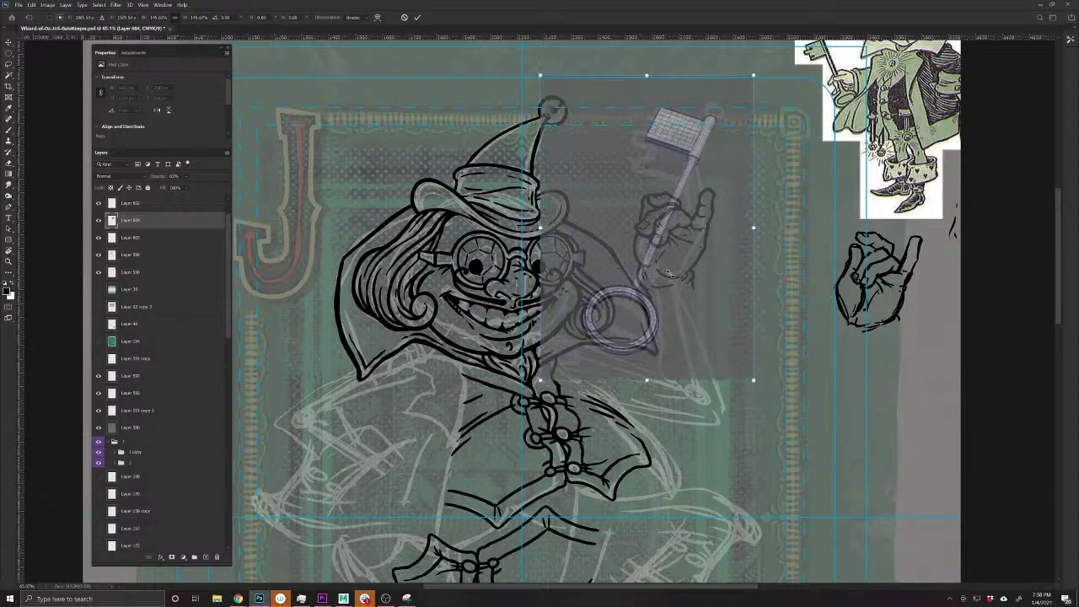
mouse_move(670, 275)
mouse_down()
mouse_move(662, 283)
mouse_move(585, 272)
mouse_move(678, 268)
mouse_move(670, 278)
mouse_up()
key(Return)
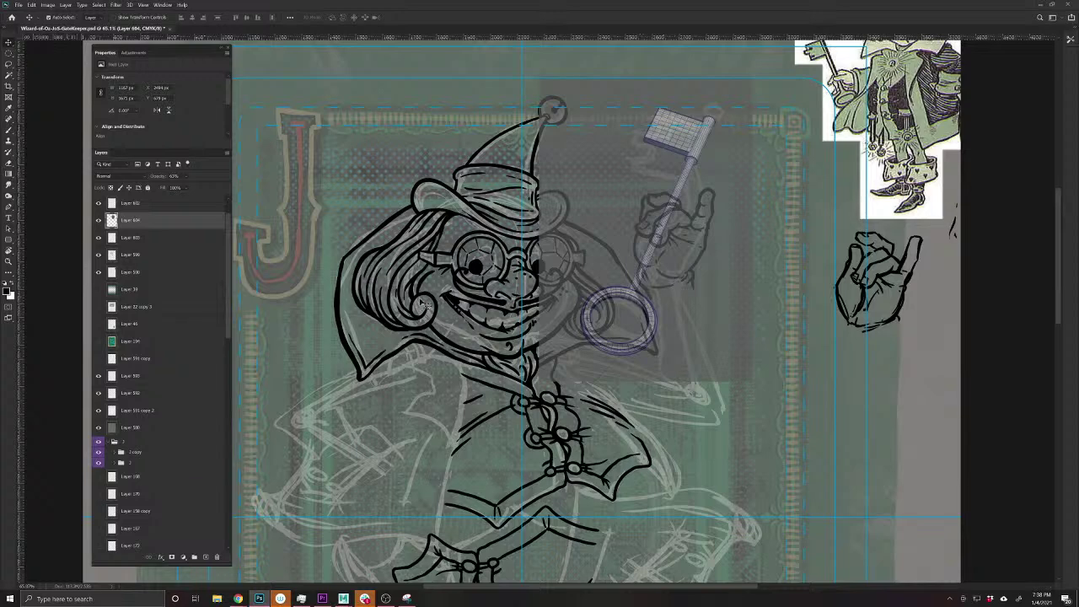
click(158, 177)
drag(157, 176, 159, 176)
- Add a new layer above the key capture and choose the Brush tool for inking the key
drag(666, 140, 611, 354)
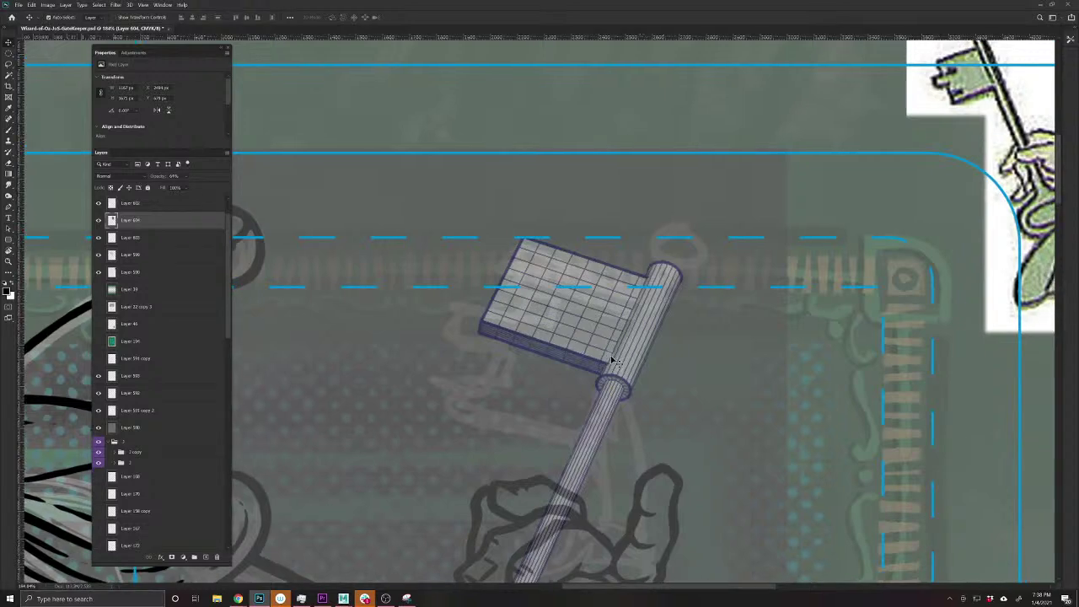
click(11, 131)
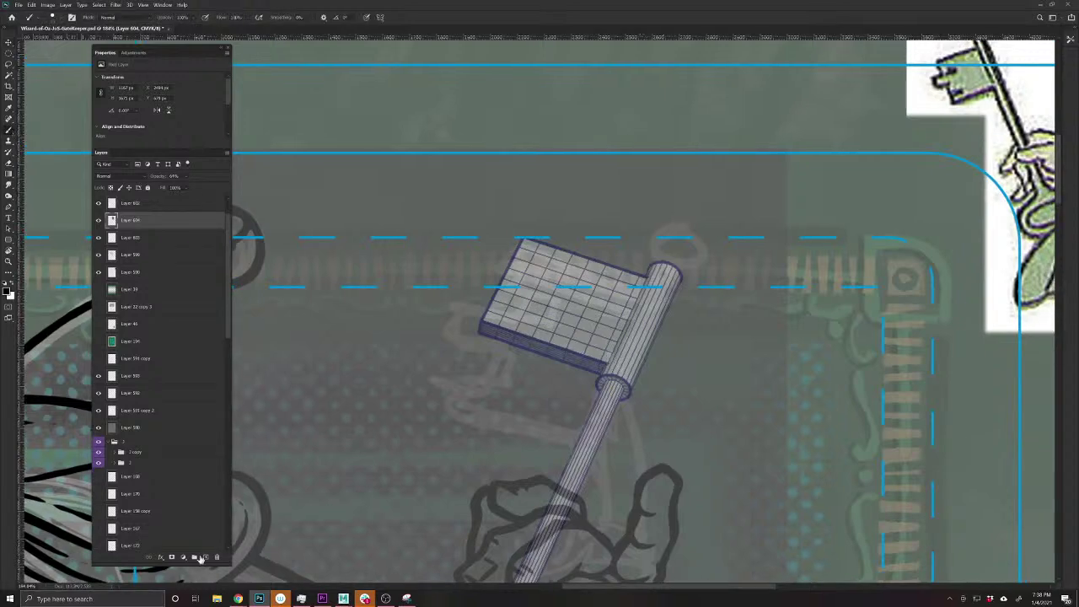
click(203, 558)
drag(622, 364, 461, 420)
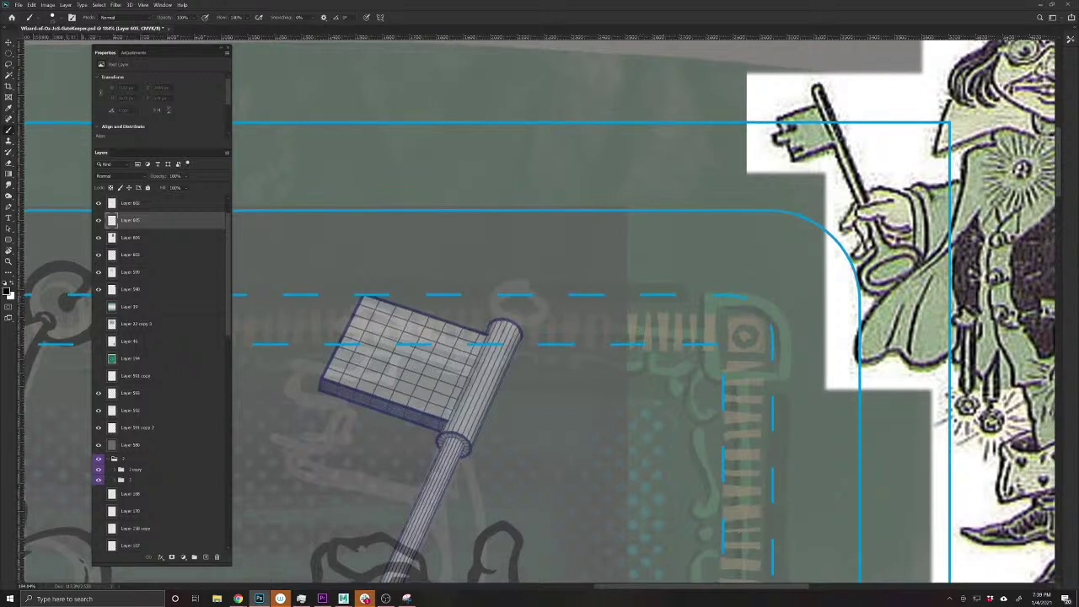
mouse_move(487, 323)
mouse_down()
mouse_move(506, 318)
mouse_move(524, 334)
mouse_up()
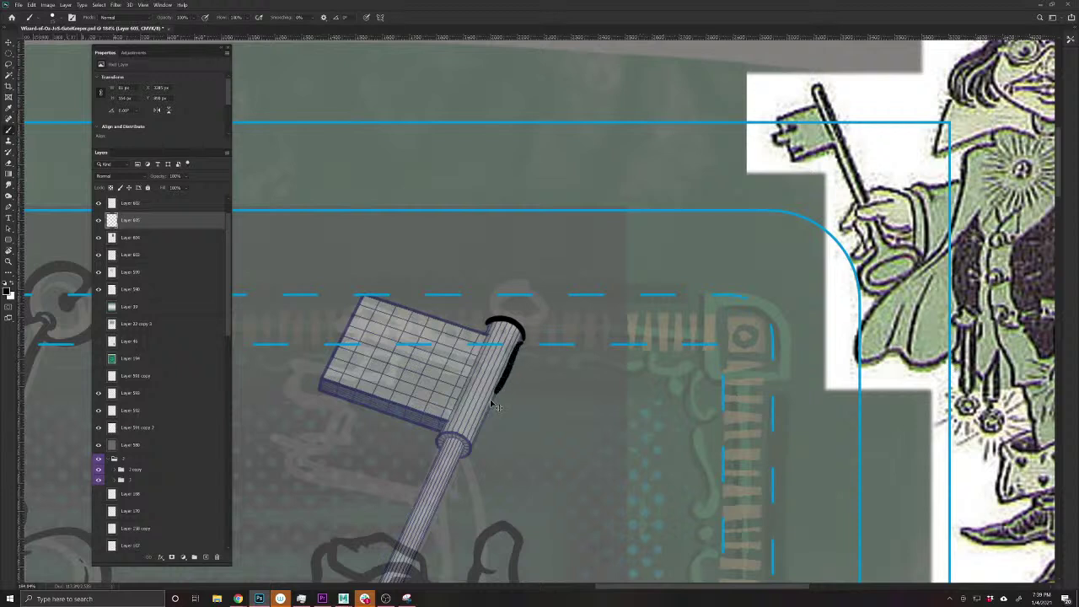
key(e)
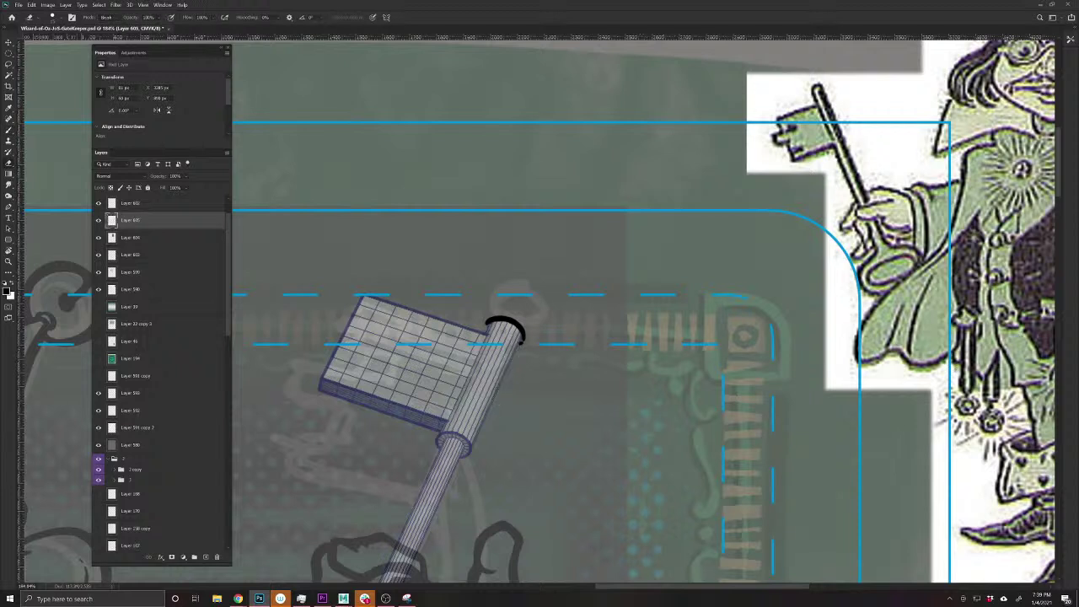
drag(492, 321, 519, 332)
key(b)
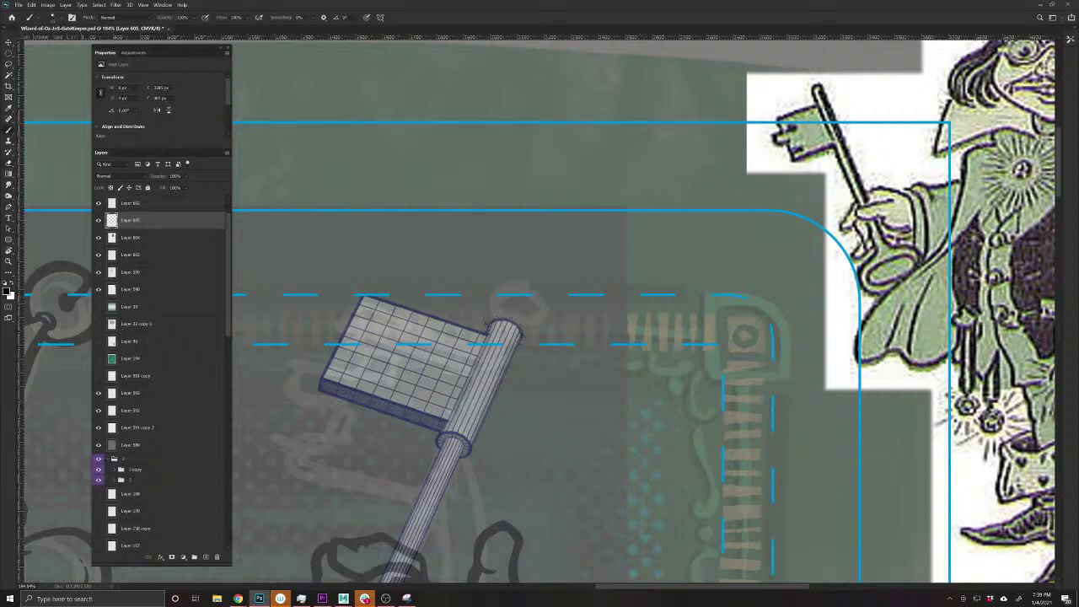
- Ink the barrel at the key's upper end, with a collar at its base and a rounded cap on its tip
mouse_move(522, 338)
mouse_down()
mouse_move(476, 451)
mouse_move(461, 462)
mouse_move(475, 456)
mouse_move(476, 439)
mouse_move(437, 435)
mouse_move(436, 449)
mouse_up()
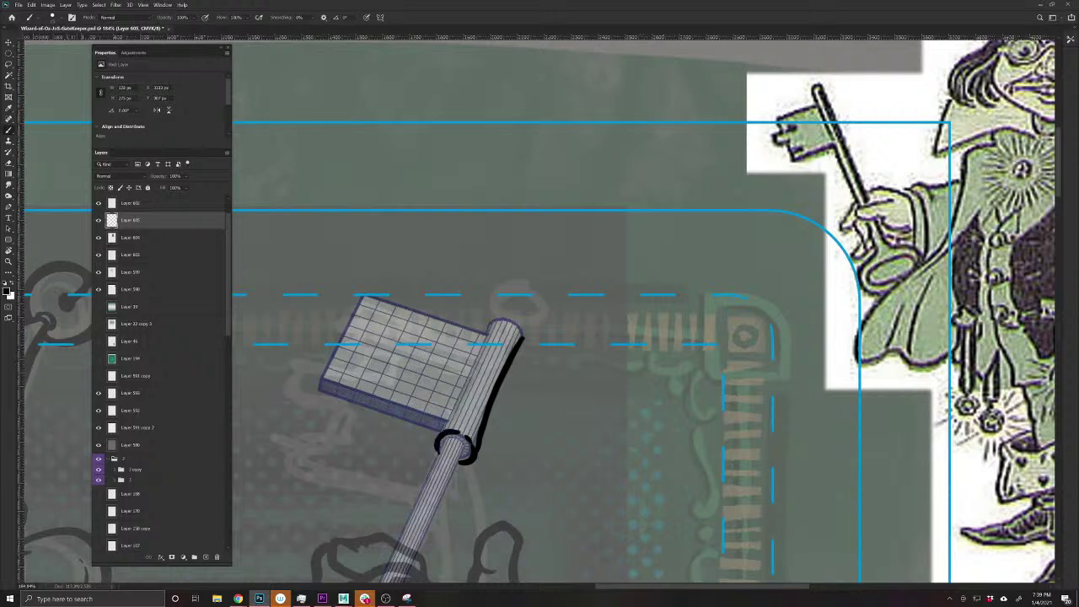
drag(489, 326, 435, 447)
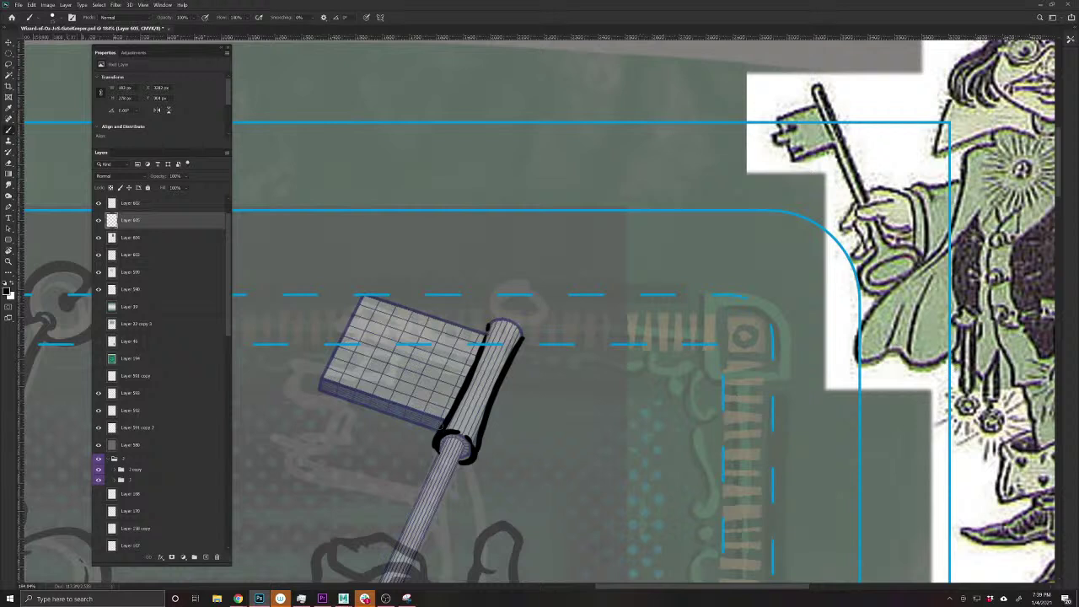
mouse_move(485, 325)
mouse_down()
mouse_move(499, 316)
mouse_move(523, 336)
mouse_move(494, 300)
mouse_move(489, 312)
mouse_move(509, 296)
mouse_move(524, 307)
mouse_move(521, 336)
mouse_move(533, 307)
mouse_move(516, 296)
mouse_move(490, 317)
mouse_move(507, 333)
mouse_up()
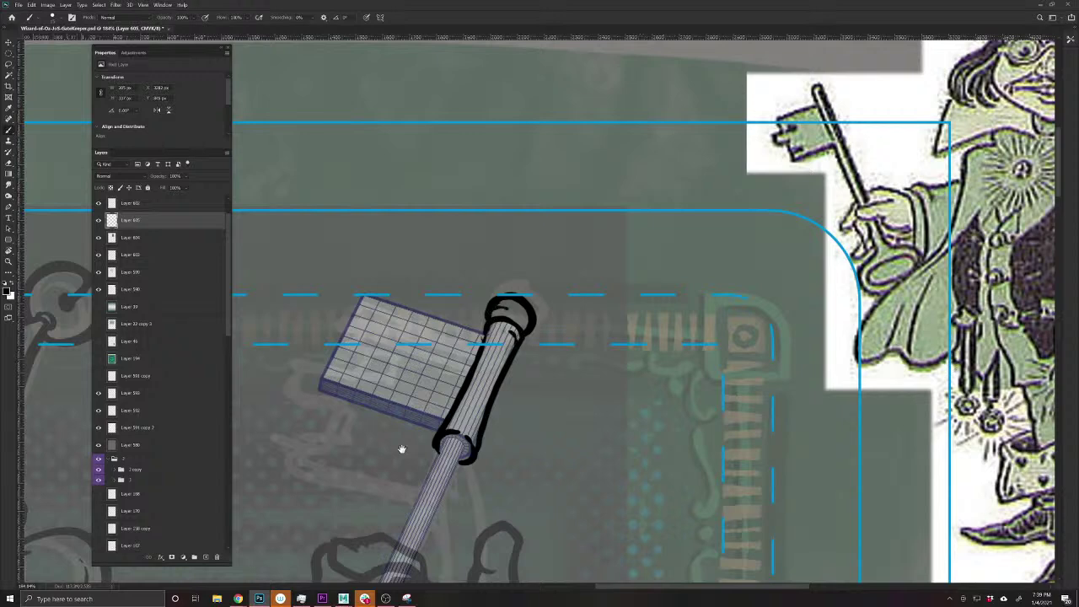
- Ink the front outline of the key's bit, cutting one slot into its upper edge and one into its lower edge
mouse_move(401, 449)
mouse_down()
mouse_move(426, 467)
mouse_move(390, 450)
mouse_up()
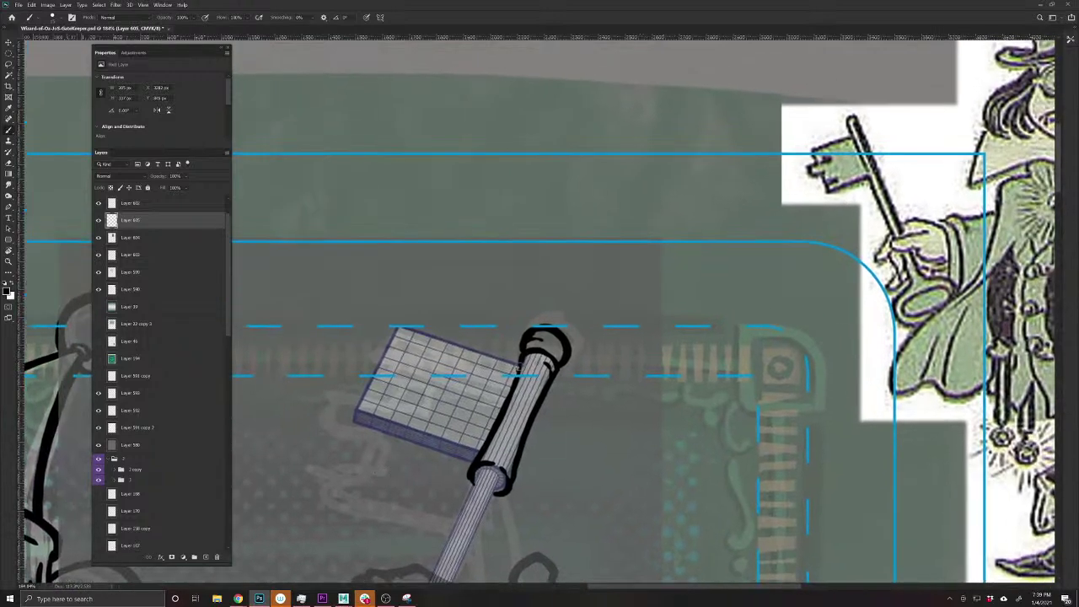
mouse_move(521, 360)
mouse_down()
mouse_move(511, 373)
mouse_move(491, 354)
mouse_move(440, 342)
mouse_move(417, 366)
mouse_move(425, 327)
mouse_move(413, 316)
mouse_move(350, 423)
mouse_up()
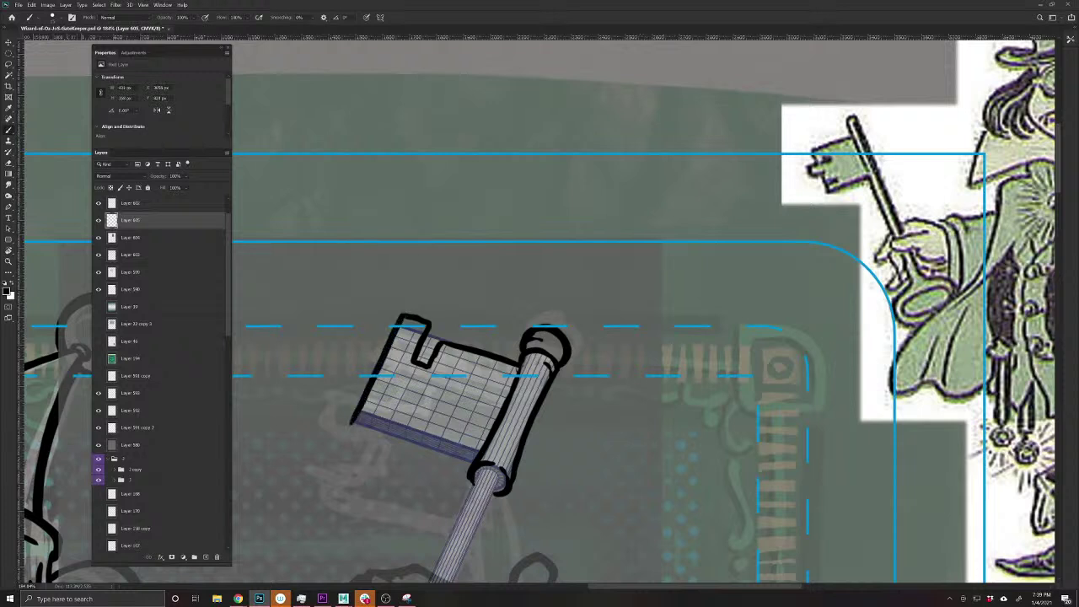
mouse_move(482, 455)
mouse_down()
mouse_move(407, 421)
mouse_move(415, 398)
mouse_move(399, 390)
mouse_move(383, 423)
mouse_up()
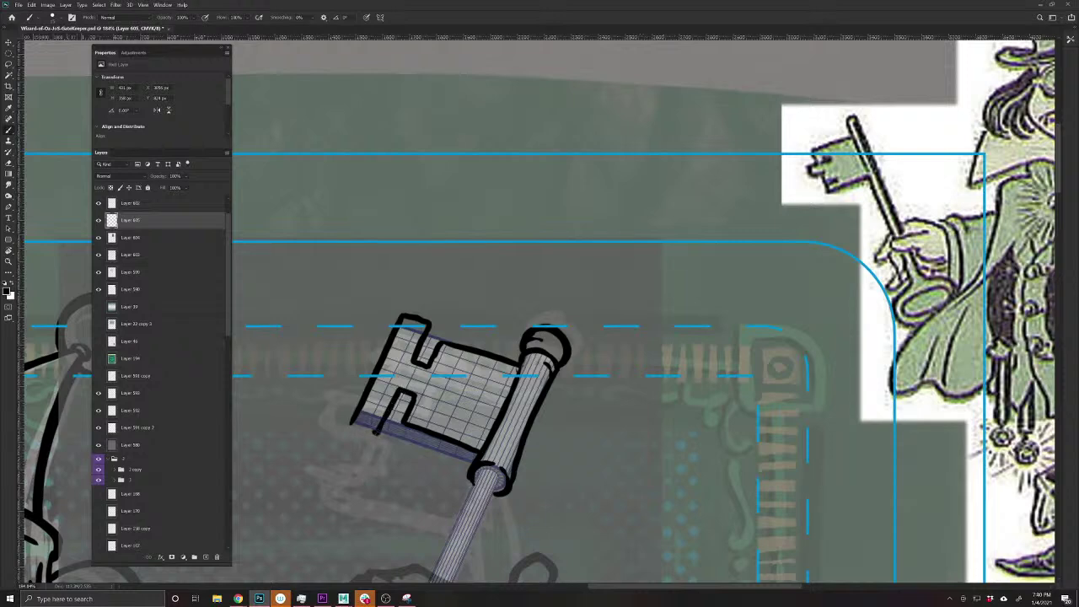
- Close the bit's outer tooth and ink the thickness edges along its underside and inside both slots
drag(364, 479, 373, 418)
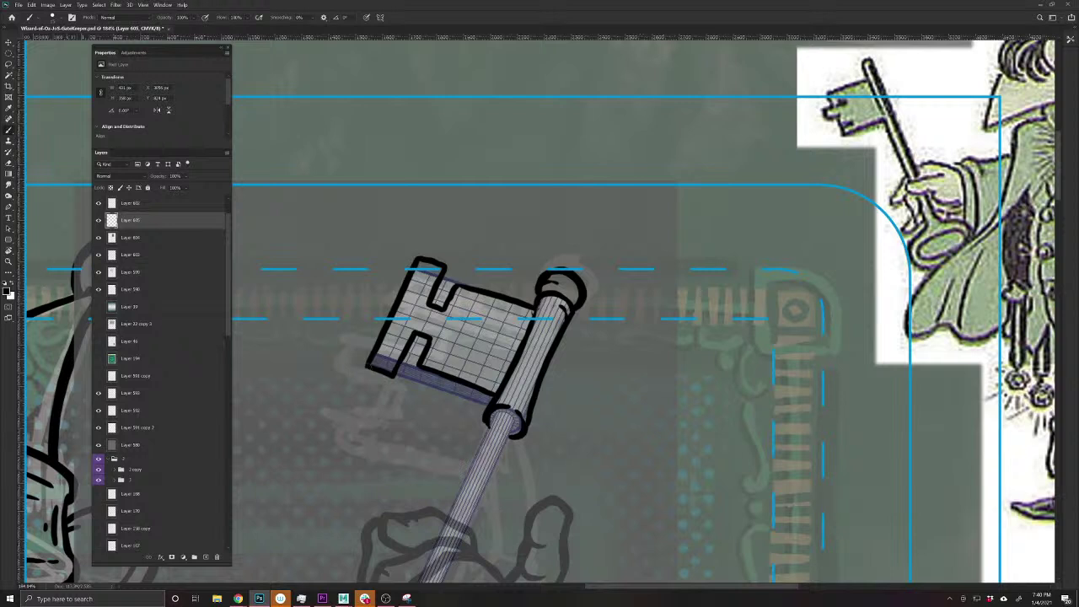
mouse_move(369, 366)
mouse_down()
mouse_move(369, 382)
mouse_move(394, 387)
mouse_up()
drag(445, 270, 438, 307)
mouse_move(419, 364)
mouse_down()
mouse_move(420, 385)
mouse_move(492, 410)
mouse_up()
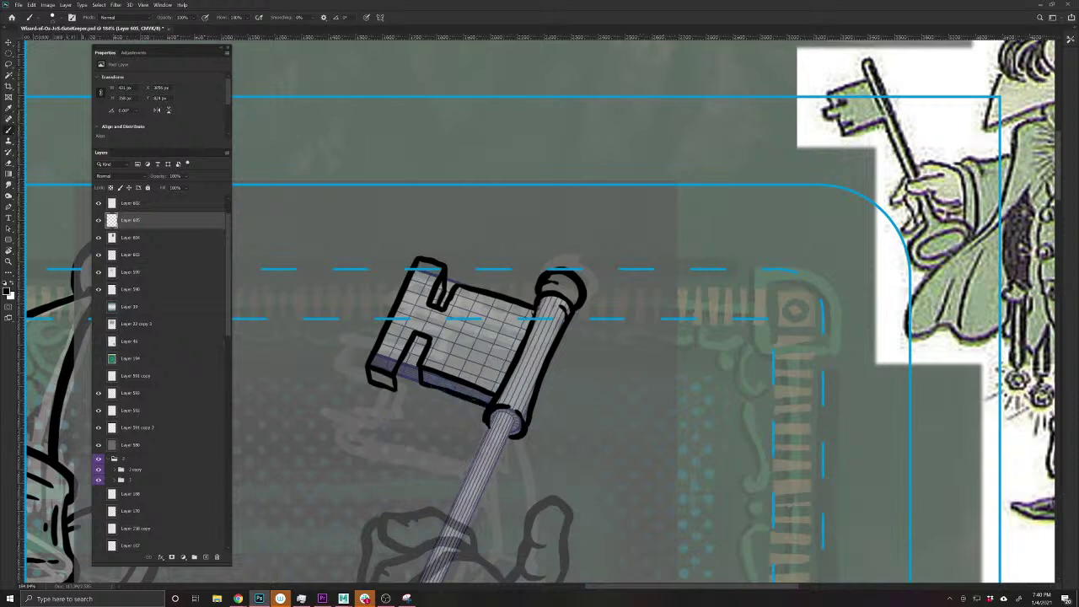
mouse_move(396, 389)
mouse_down()
mouse_move(418, 332)
mouse_move(416, 344)
mouse_up()
drag(448, 291, 445, 263)
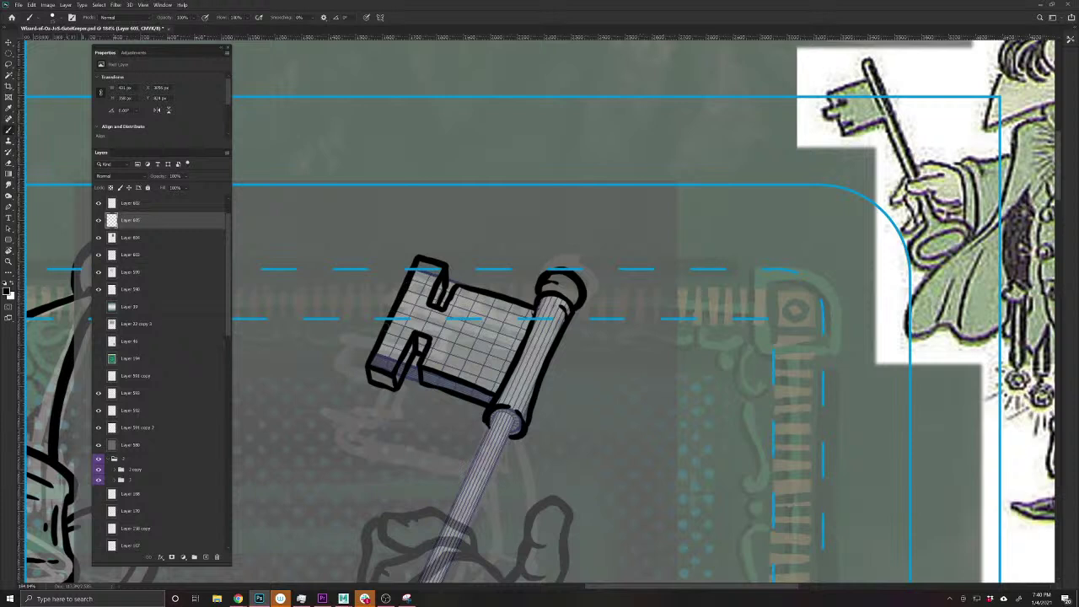
drag(368, 366, 367, 372)
- Ink an arched cutout in the bit that opens toward the barrel, trimming its two straight sides before joining them with a curve
drag(528, 335, 470, 308)
drag(506, 375, 449, 352)
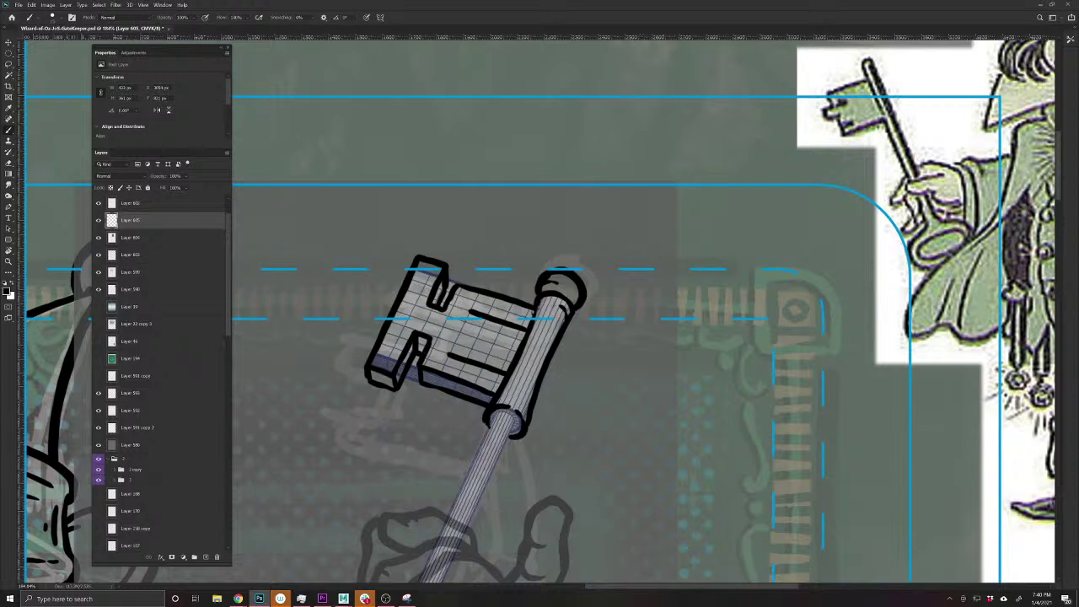
key(e)
drag(487, 319, 469, 310)
drag(453, 358, 449, 353)
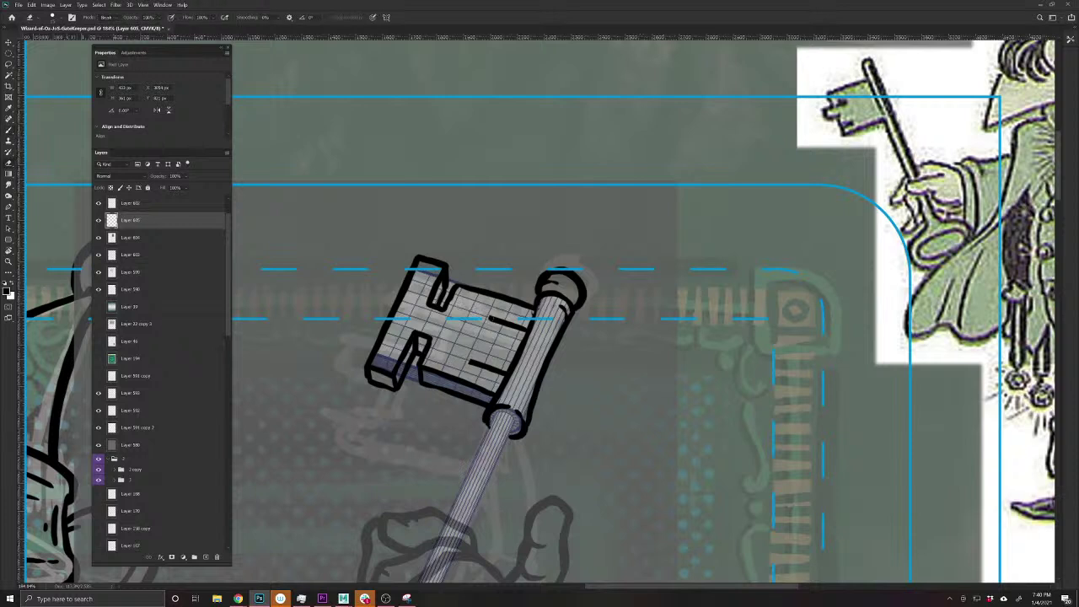
key(b)
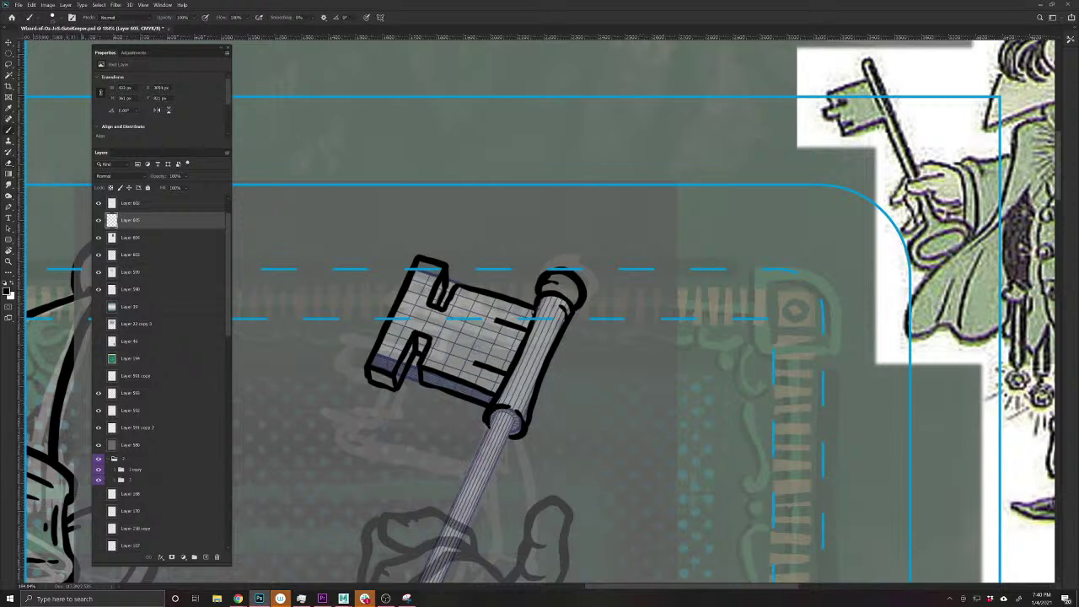
mouse_move(449, 332)
mouse_down()
mouse_move(447, 348)
mouse_move(479, 366)
mouse_move(446, 337)
mouse_move(454, 315)
mouse_move(499, 321)
mouse_move(489, 313)
mouse_up()
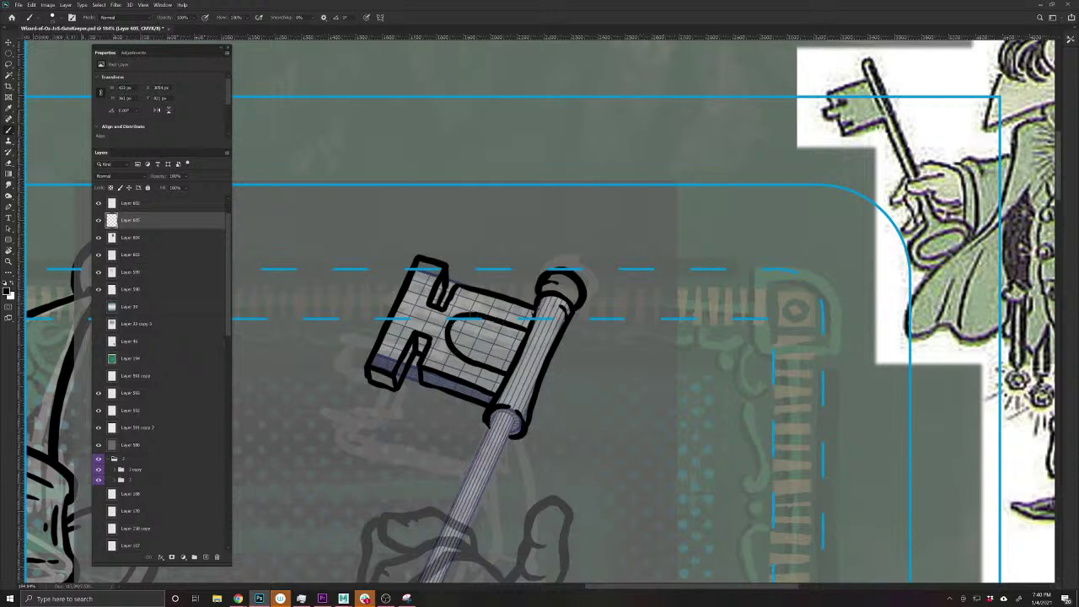
- Ink the inner depth edge of the arched cutout and save the document
scroll(435, 381, up, 2)
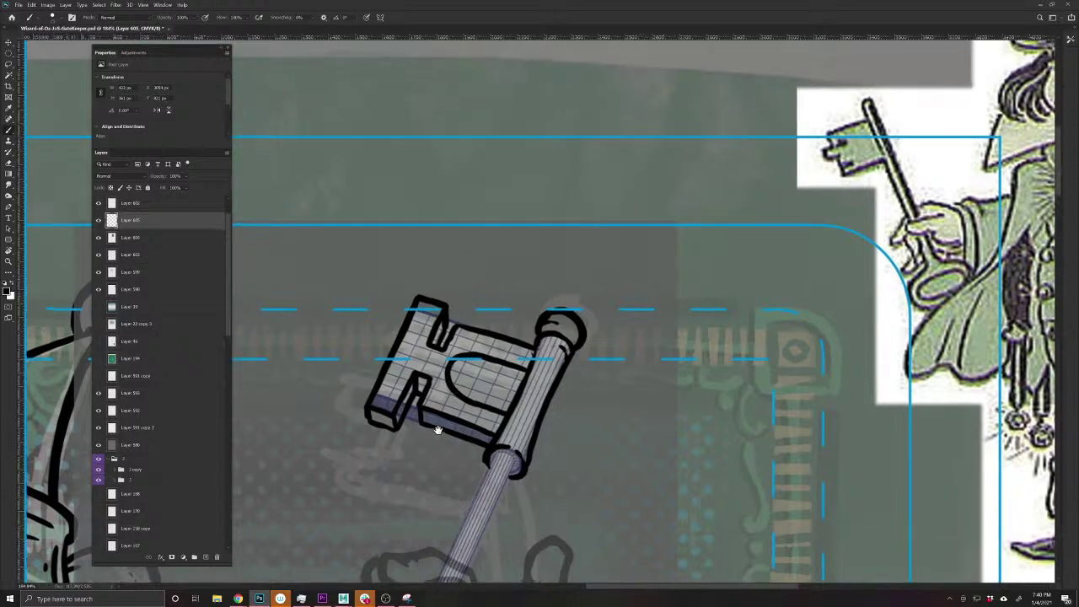
drag(504, 376, 448, 380)
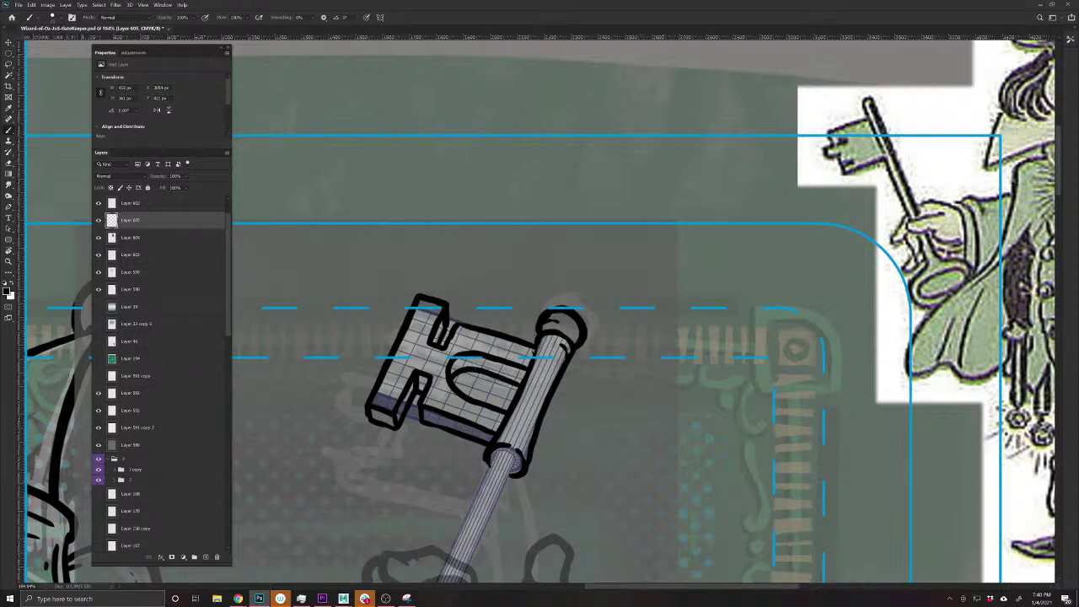
drag(430, 538, 527, 334)
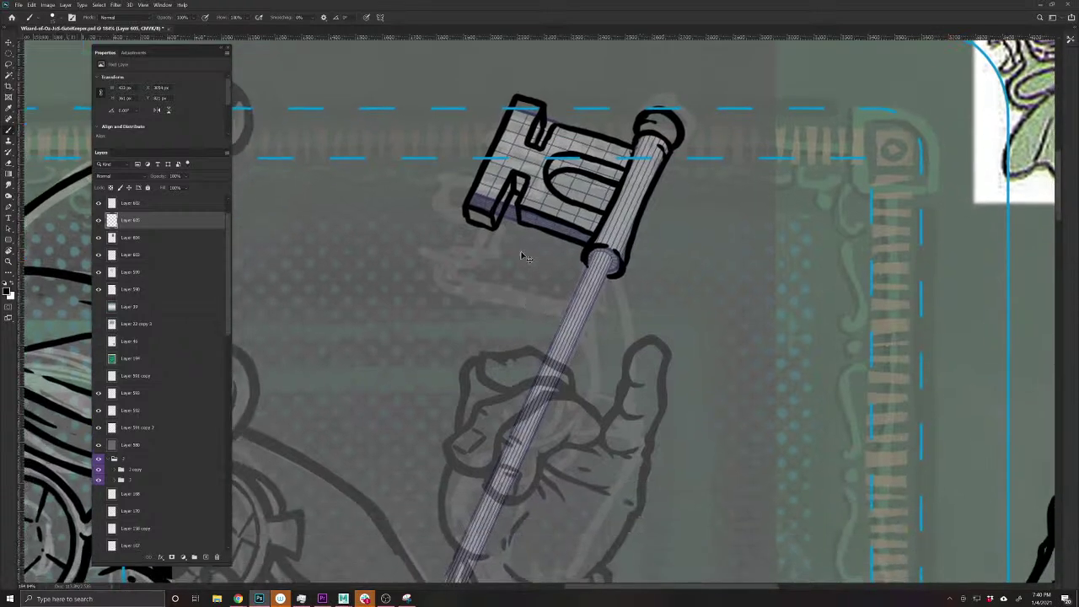
key(ctrl+s)
- Ink the collar's inner edge and the key's shaft, with a small ring above the fingers and a flared lower end
drag(584, 251, 581, 268)
drag(583, 317, 633, 199)
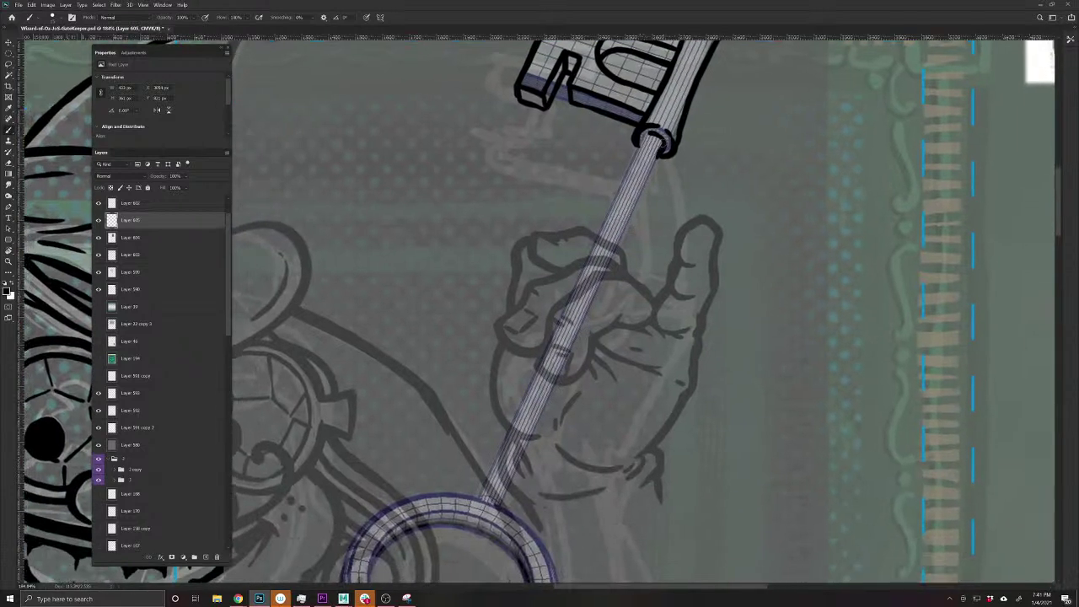
mouse_move(663, 139)
mouse_down()
mouse_move(634, 213)
mouse_move(611, 203)
mouse_move(628, 228)
mouse_move(615, 227)
mouse_move(601, 209)
mouse_move(641, 145)
mouse_up()
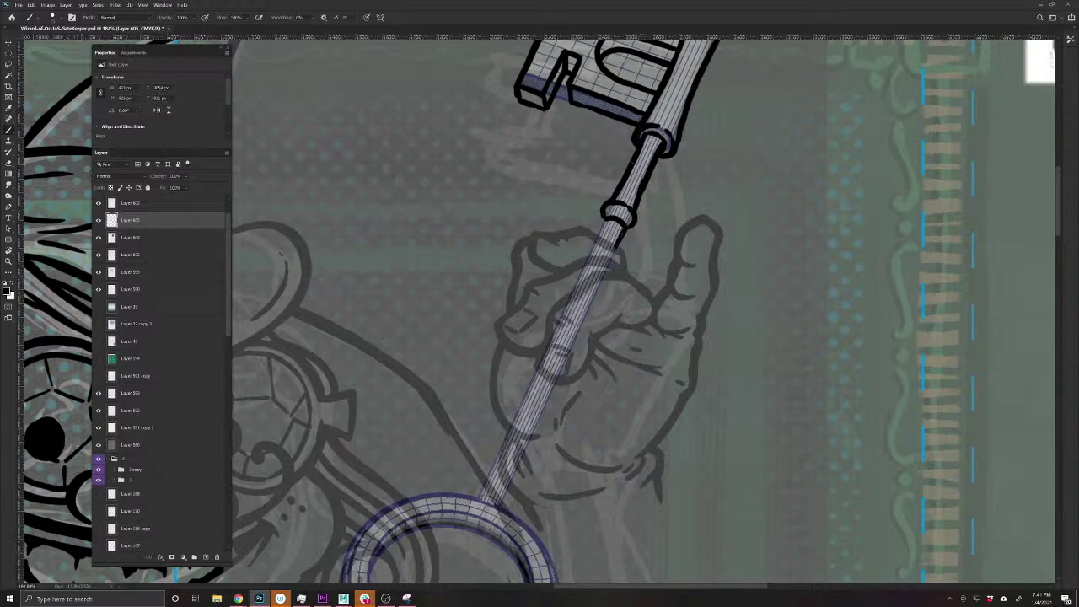
mouse_move(624, 237)
mouse_down()
mouse_move(548, 410)
mouse_move(517, 401)
mouse_move(606, 217)
mouse_up()
- Ink the stacked rings and flared base that join the shaft to the round handle, and save the document
drag(444, 502, 465, 447)
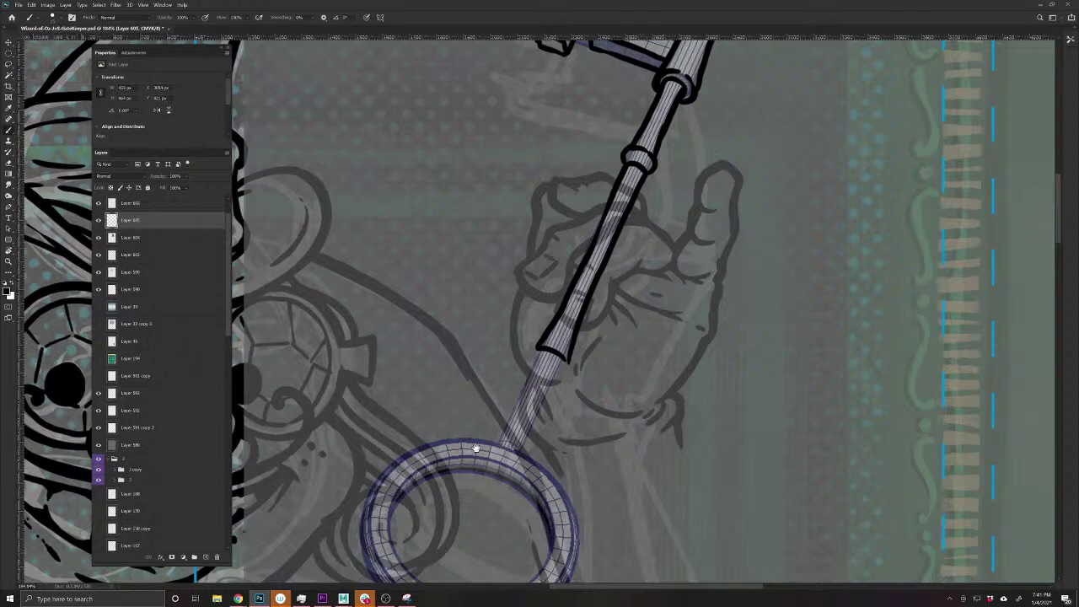
drag(488, 454, 528, 408)
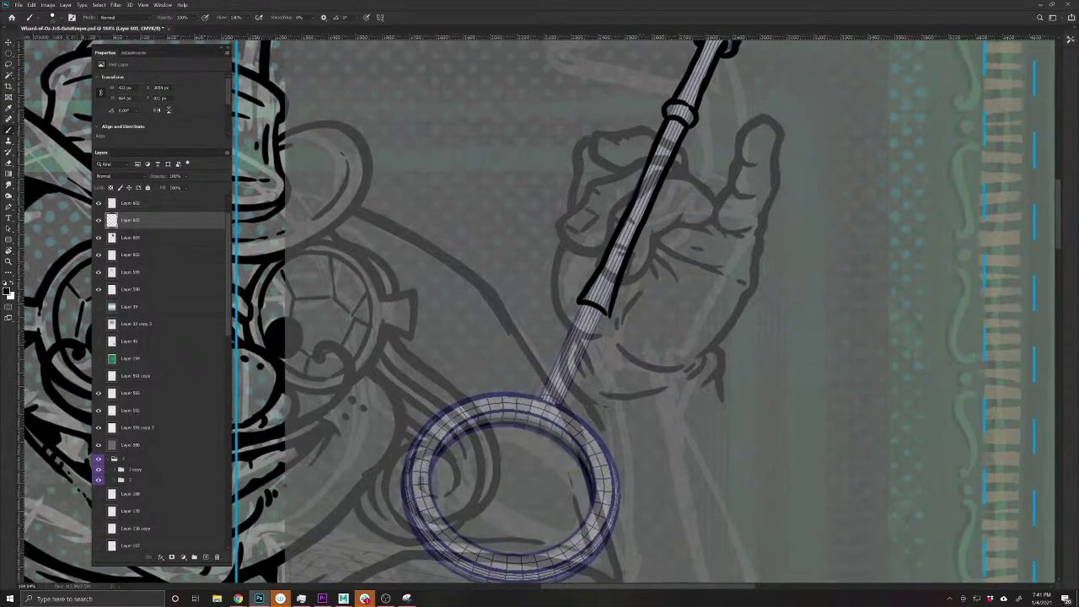
mouse_move(620, 224)
mouse_down()
mouse_move(578, 298)
mouse_move(615, 287)
mouse_move(607, 329)
mouse_move(568, 314)
mouse_move(582, 298)
mouse_move(599, 358)
mouse_move(568, 327)
mouse_move(548, 337)
mouse_move(598, 350)
mouse_move(593, 364)
mouse_move(548, 344)
mouse_move(582, 376)
mouse_move(571, 417)
mouse_move(571, 394)
mouse_move(529, 380)
mouse_move(579, 400)
mouse_up()
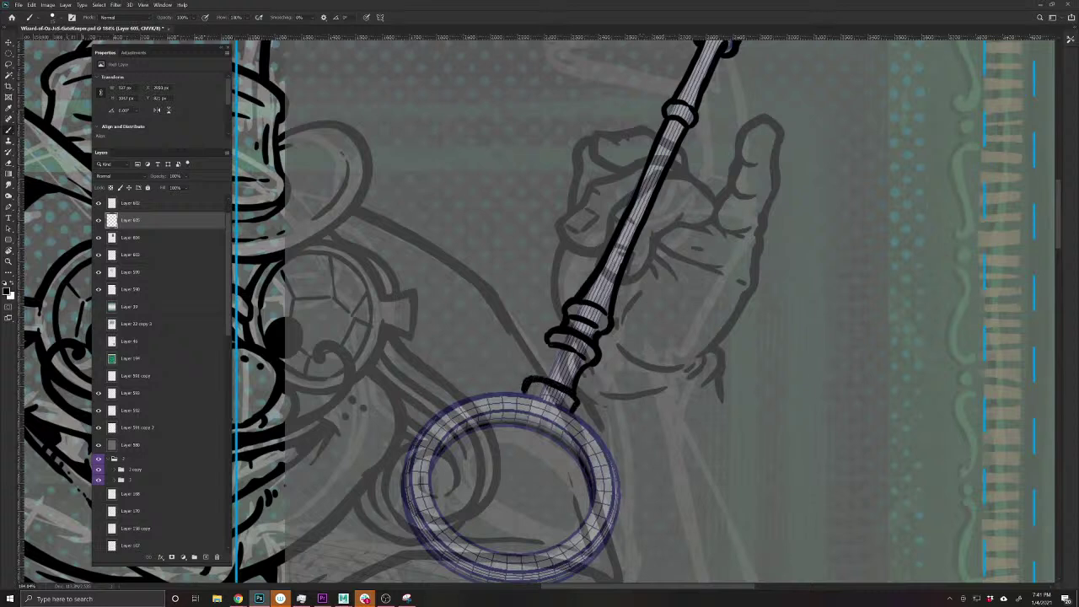
drag(550, 347, 535, 378)
mouse_move(536, 378)
mouse_down()
mouse_move(571, 299)
mouse_move(597, 272)
mouse_up()
drag(538, 253, 502, 441)
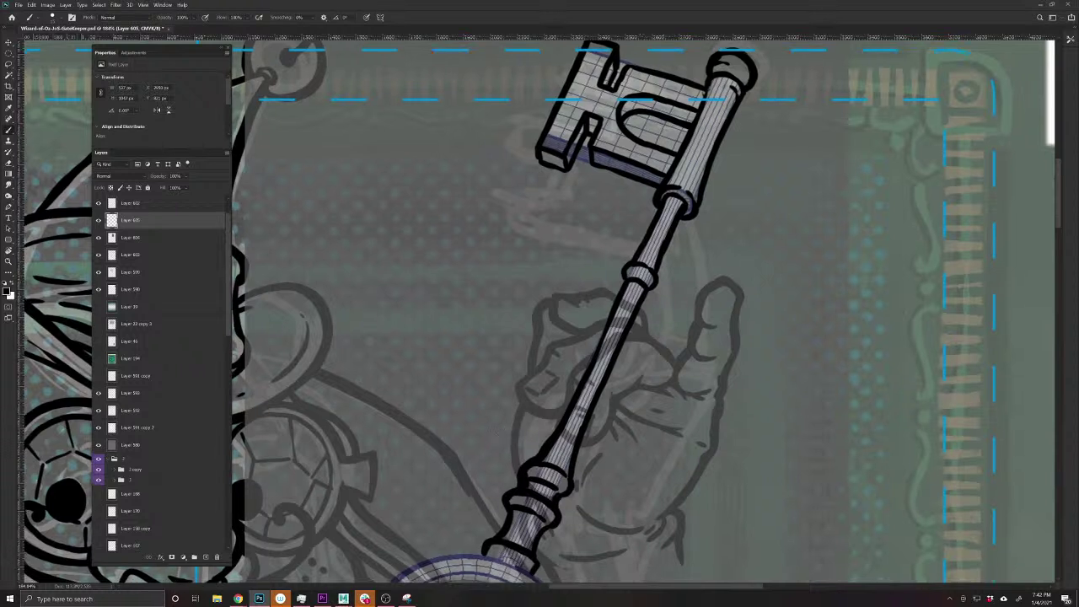
key(ctrl+s)
- Draw a thin zigzag guide line across the key's round handle on a new layer, and add another layer above it
click(182, 18)
key(alt+Tab)
drag(435, 473, 506, 212)
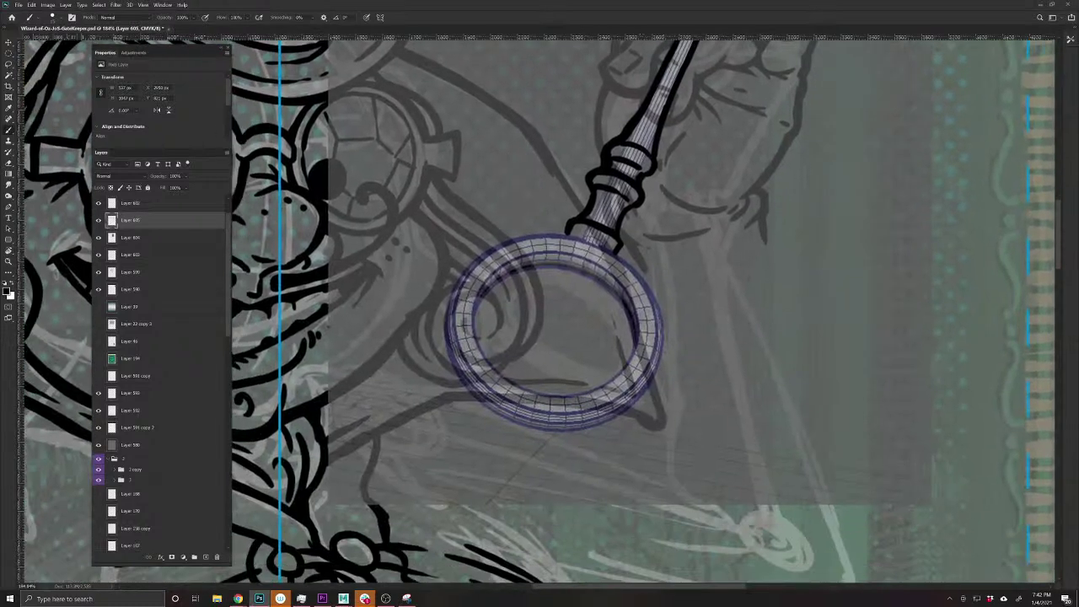
click(205, 558)
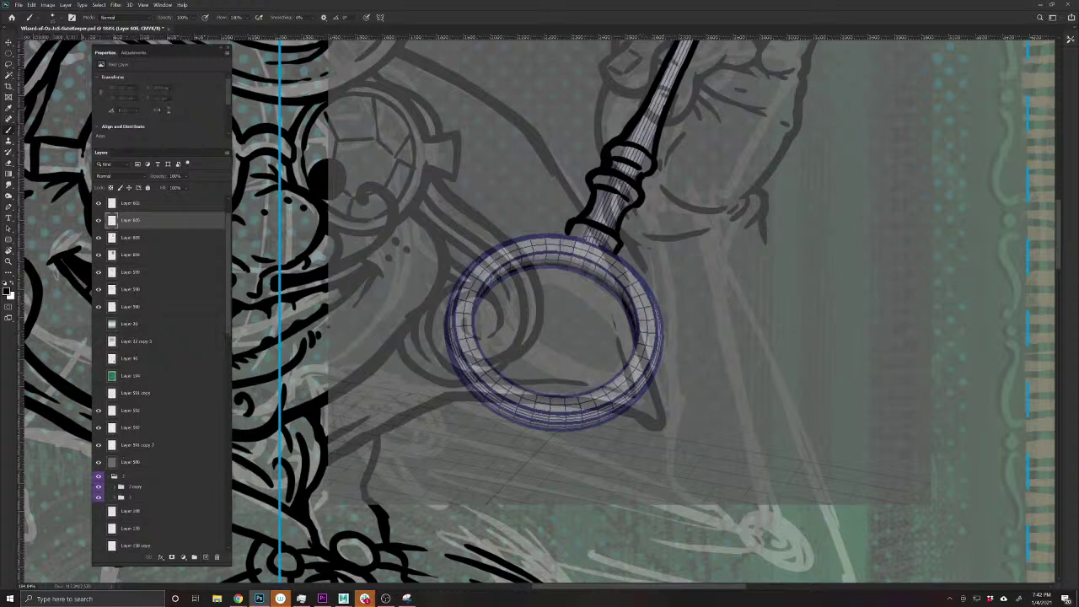
drag(473, 245, 681, 330)
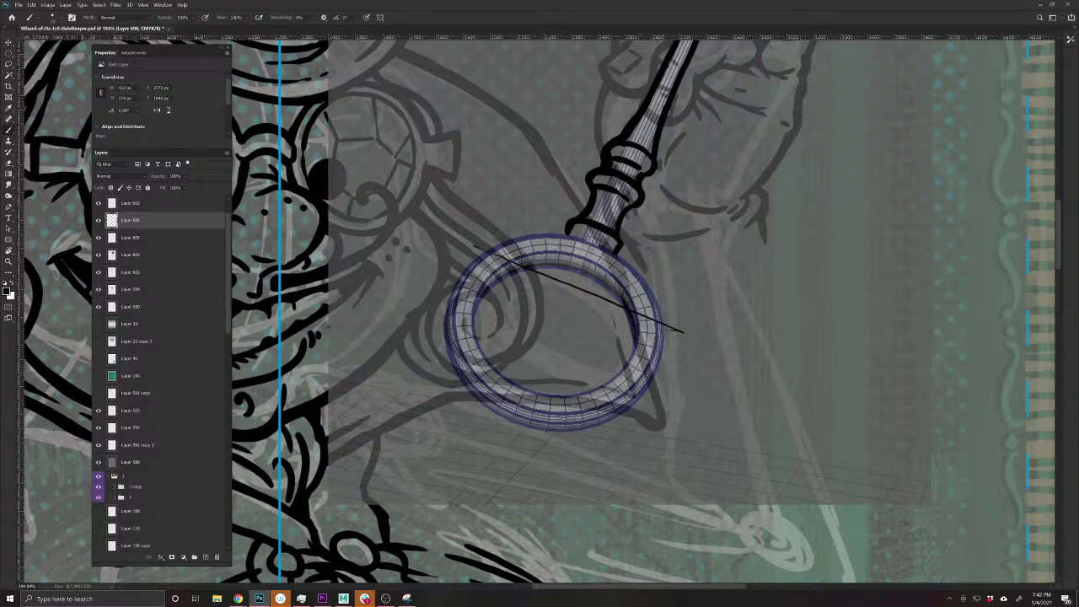
mouse_move(681, 331)
mouse_down()
mouse_move(428, 314)
mouse_move(544, 369)
mouse_up()
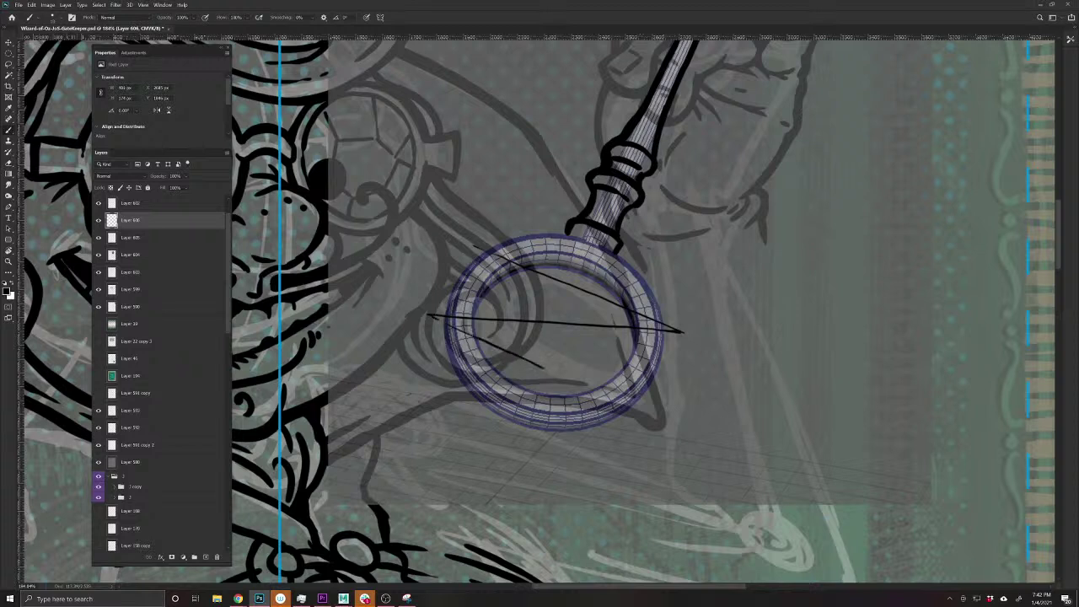
drag(424, 314, 645, 414)
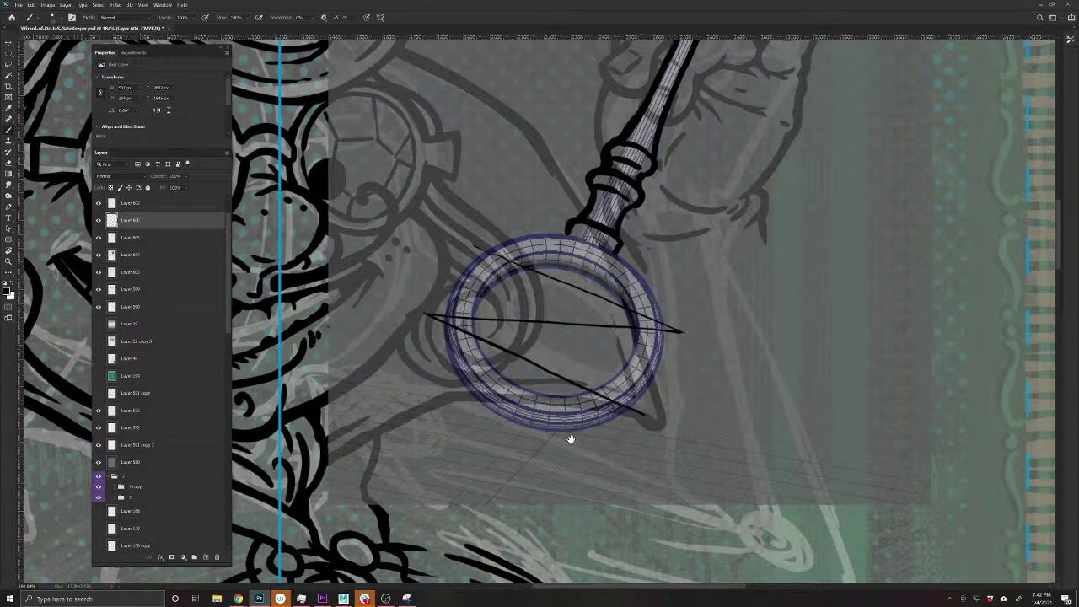
drag(571, 438, 557, 469)
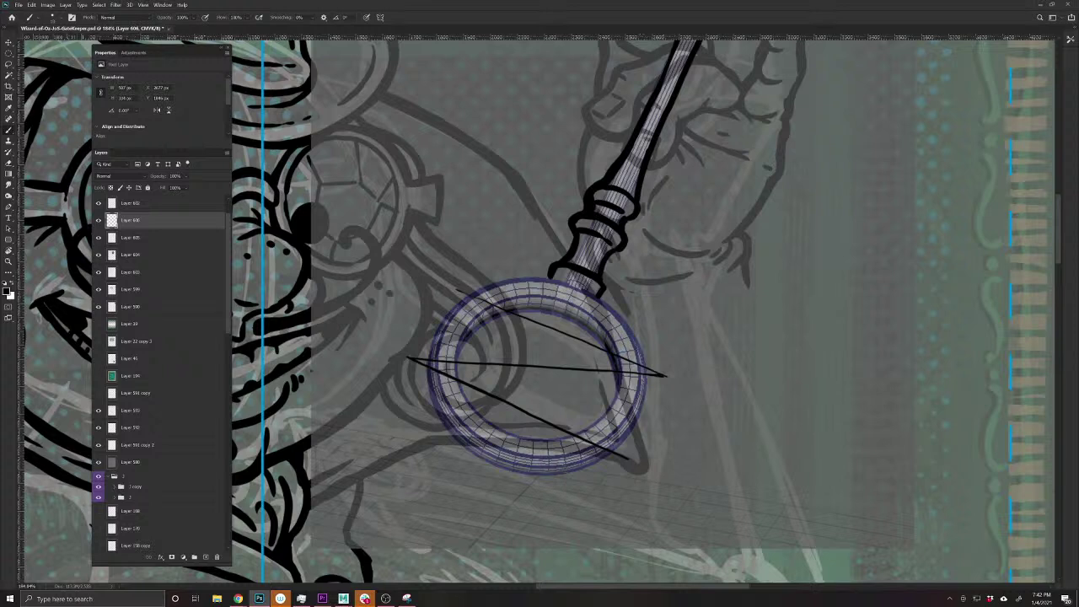
click(206, 557)
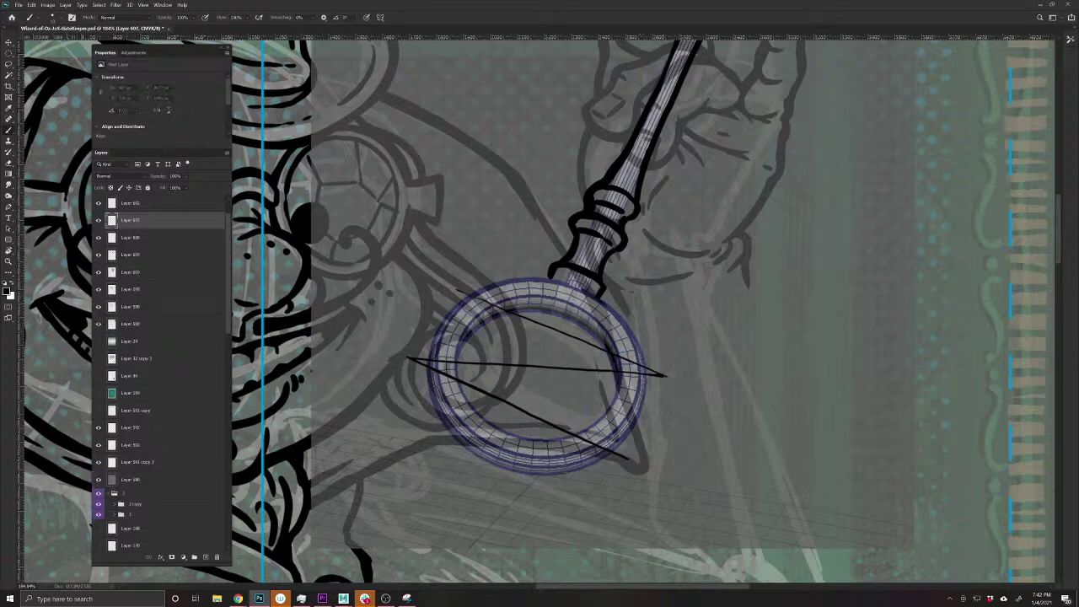
- Ink the outer, depth and inner outlines of the key's round handle over the posed capture
mouse_move(598, 296)
mouse_down()
mouse_move(640, 359)
mouse_move(620, 425)
mouse_move(587, 450)
mouse_move(541, 460)
mouse_move(489, 444)
mouse_move(455, 415)
mouse_move(436, 351)
mouse_move(464, 299)
mouse_move(519, 278)
mouse_move(588, 293)
mouse_up()
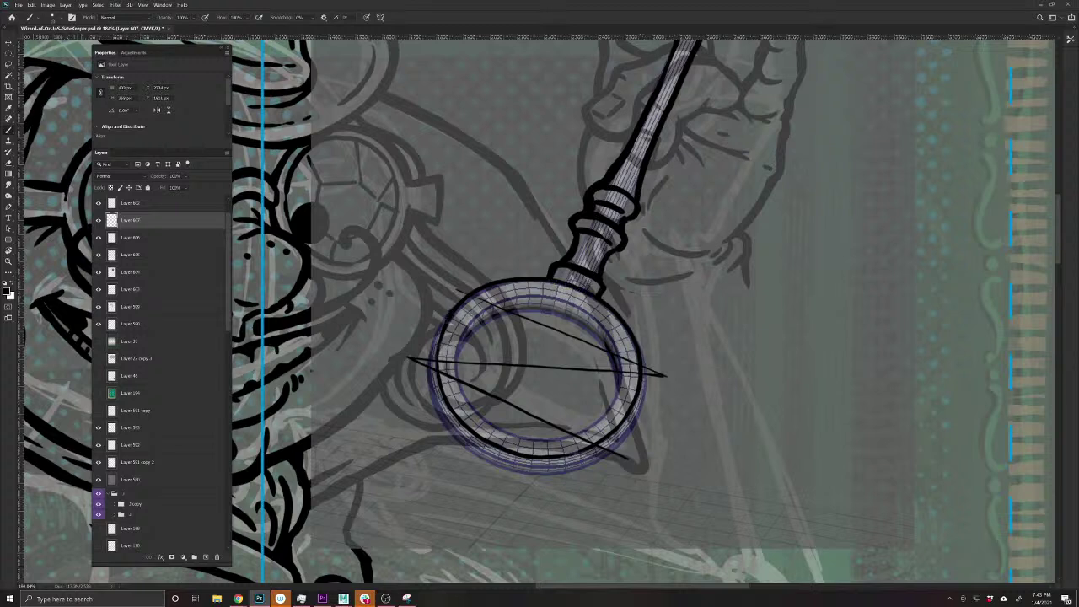
mouse_move(445, 316)
mouse_down()
mouse_move(430, 395)
mouse_move(462, 433)
mouse_up()
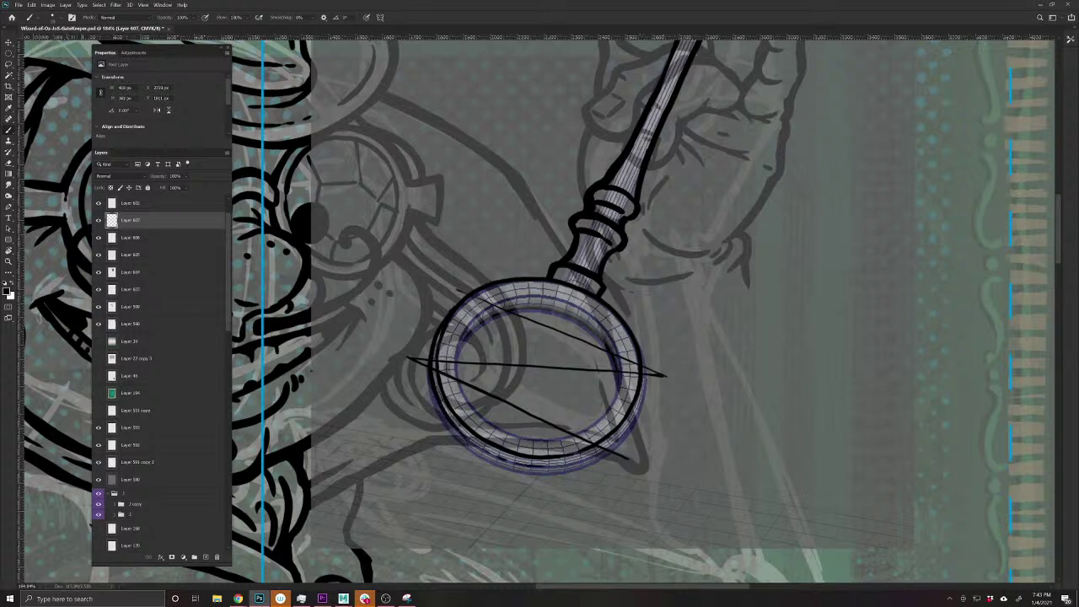
mouse_move(555, 466)
mouse_down()
mouse_move(590, 458)
mouse_move(636, 419)
mouse_move(644, 364)
mouse_move(631, 429)
mouse_move(608, 454)
mouse_move(580, 468)
mouse_move(515, 474)
mouse_move(457, 440)
mouse_move(428, 369)
mouse_move(455, 371)
mouse_move(470, 407)
mouse_move(535, 440)
mouse_move(605, 413)
mouse_move(622, 364)
mouse_move(600, 325)
mouse_move(565, 304)
mouse_move(500, 300)
mouse_move(476, 317)
mouse_move(455, 376)
mouse_move(482, 327)
mouse_move(542, 305)
mouse_move(595, 337)
mouse_move(615, 370)
mouse_move(612, 411)
mouse_up()
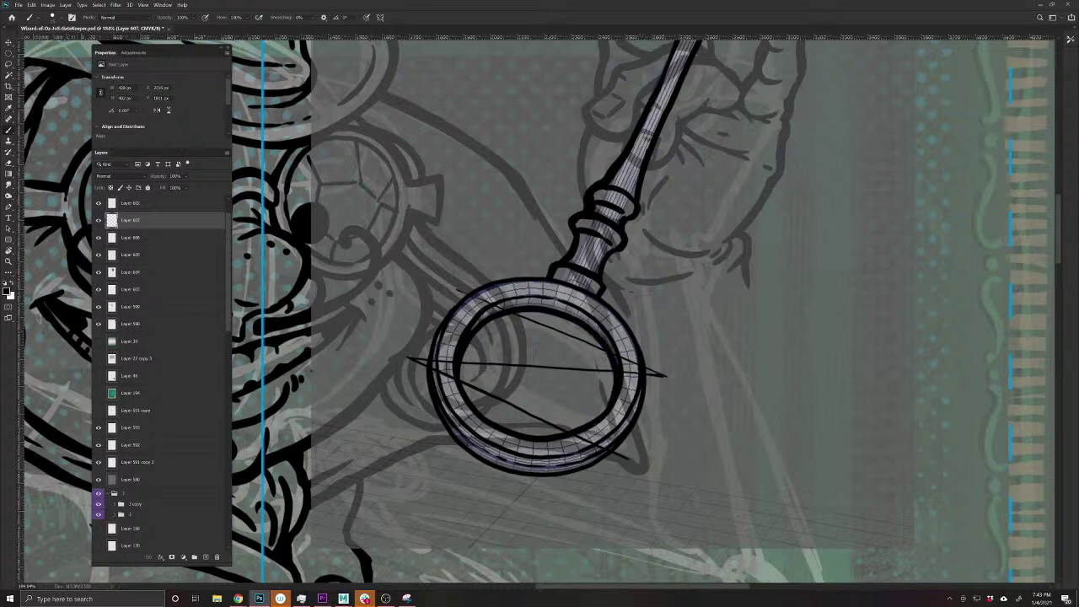
- Raise the key capture layer's opacity so it covers the sketch, and lower the zigzag guide layer's opacity to 51%
key(v)
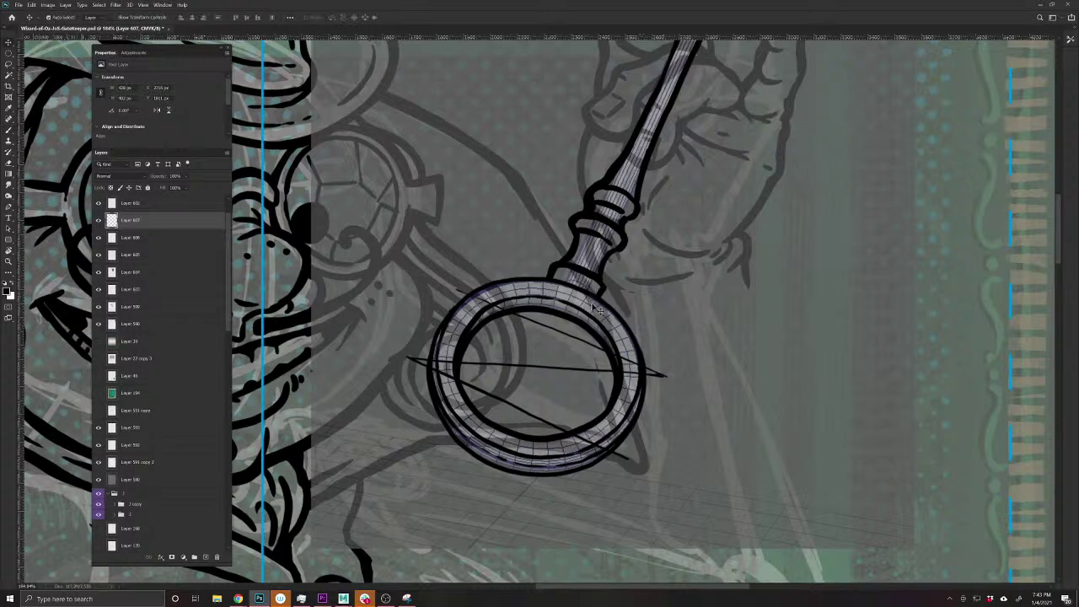
click(594, 305)
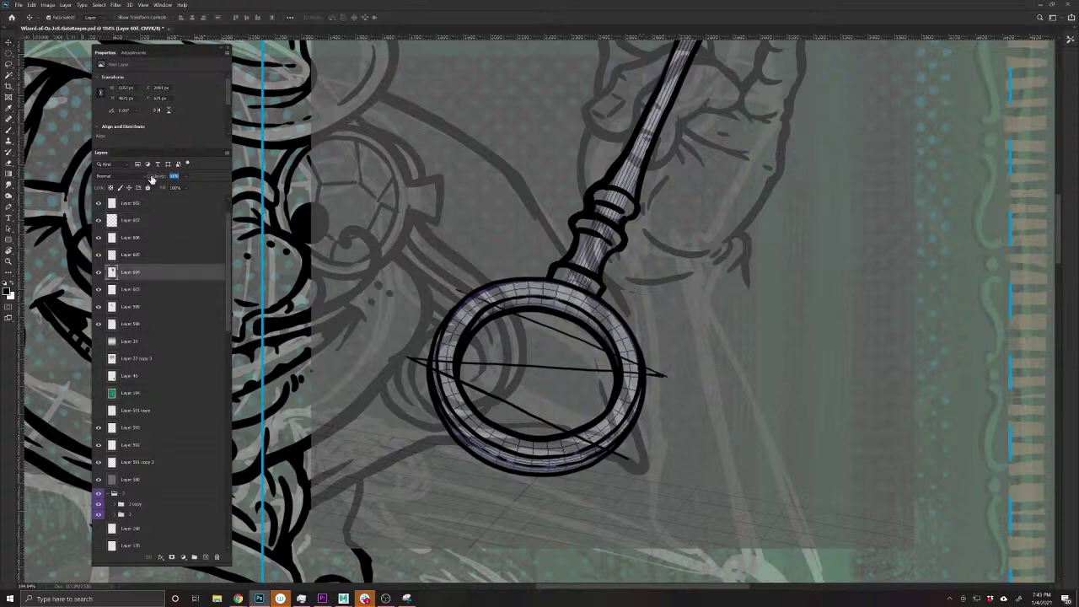
drag(156, 176, 180, 181)
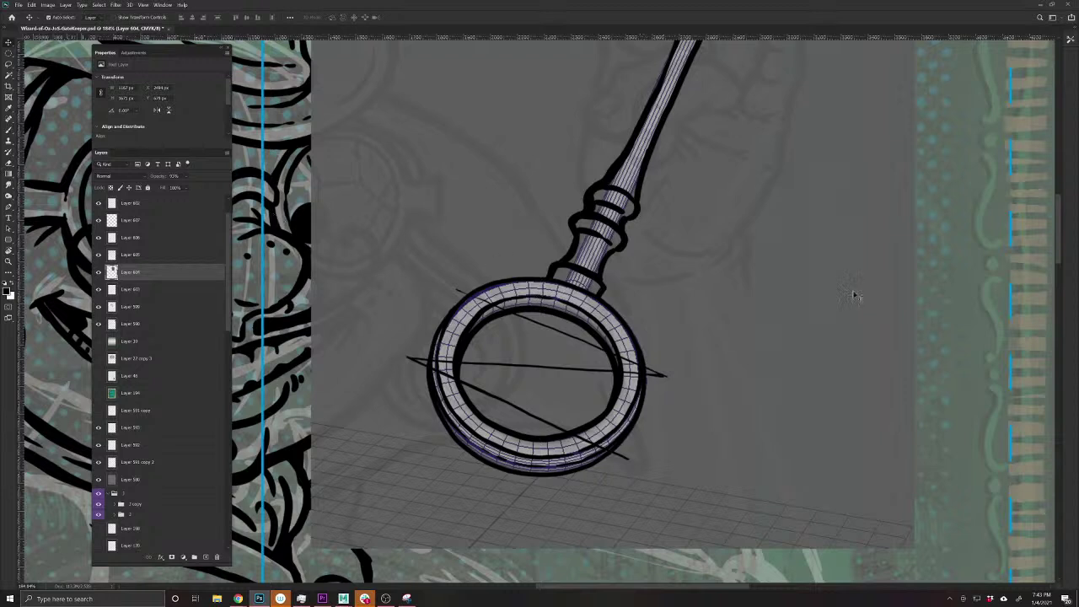
click(574, 338)
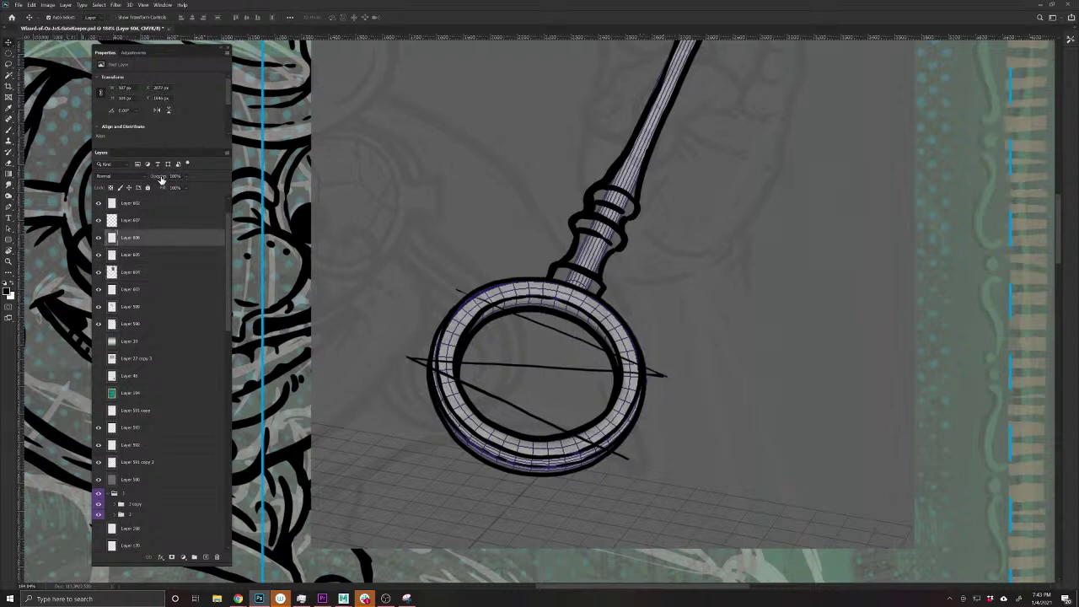
drag(161, 177, 137, 175)
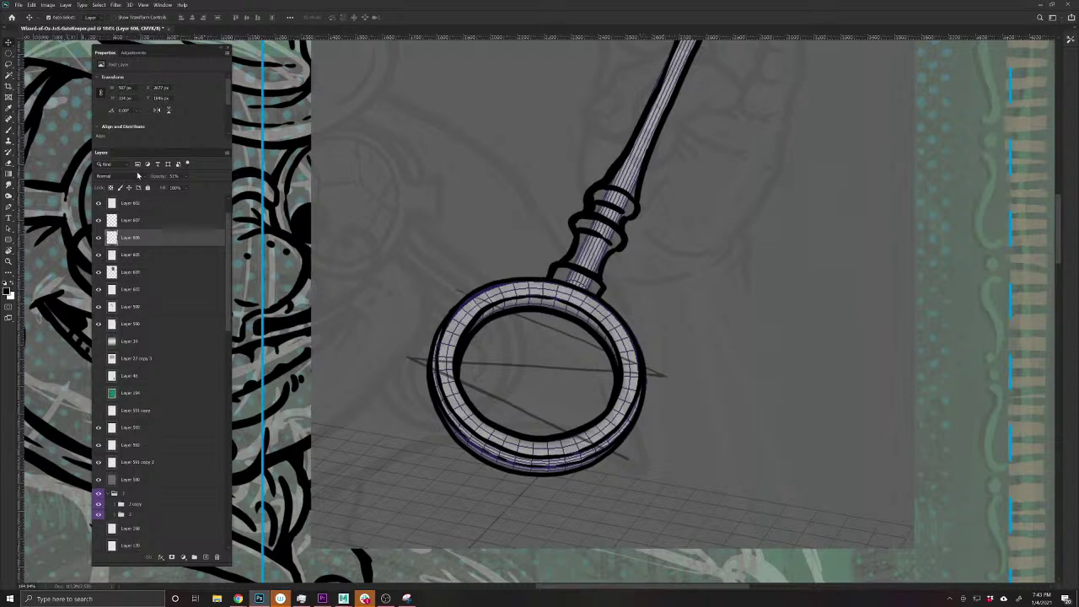
- Select the lowest zigzag guide line, skew its free end slightly upward, and fade the guide layer further
key(l)
mouse_move(546, 386)
mouse_down()
mouse_move(410, 361)
mouse_move(388, 396)
mouse_move(622, 530)
mouse_move(691, 454)
mouse_move(612, 402)
mouse_up()
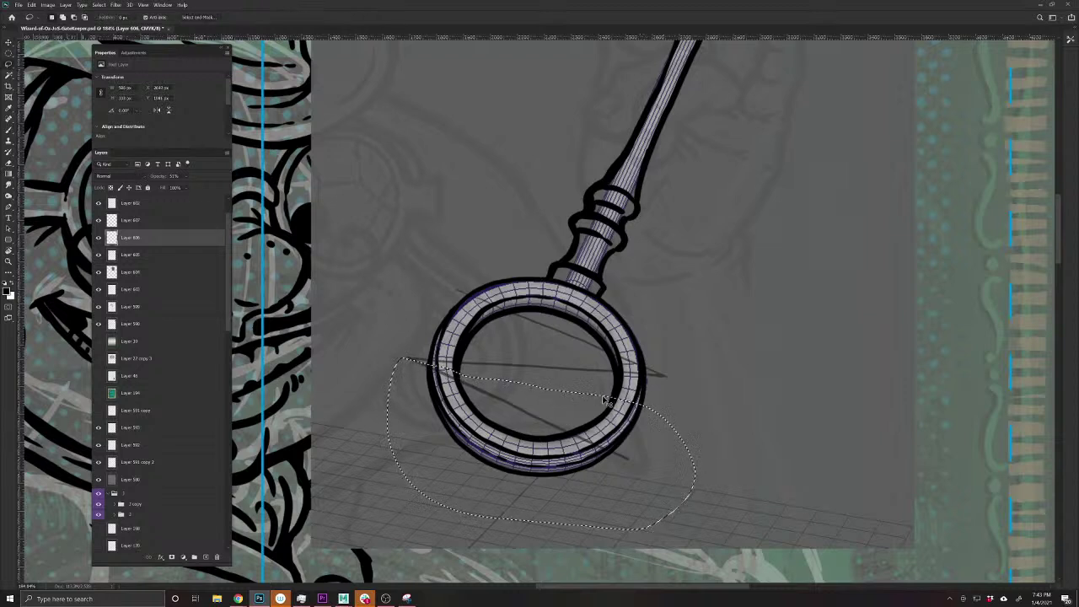
key(ctrl+t)
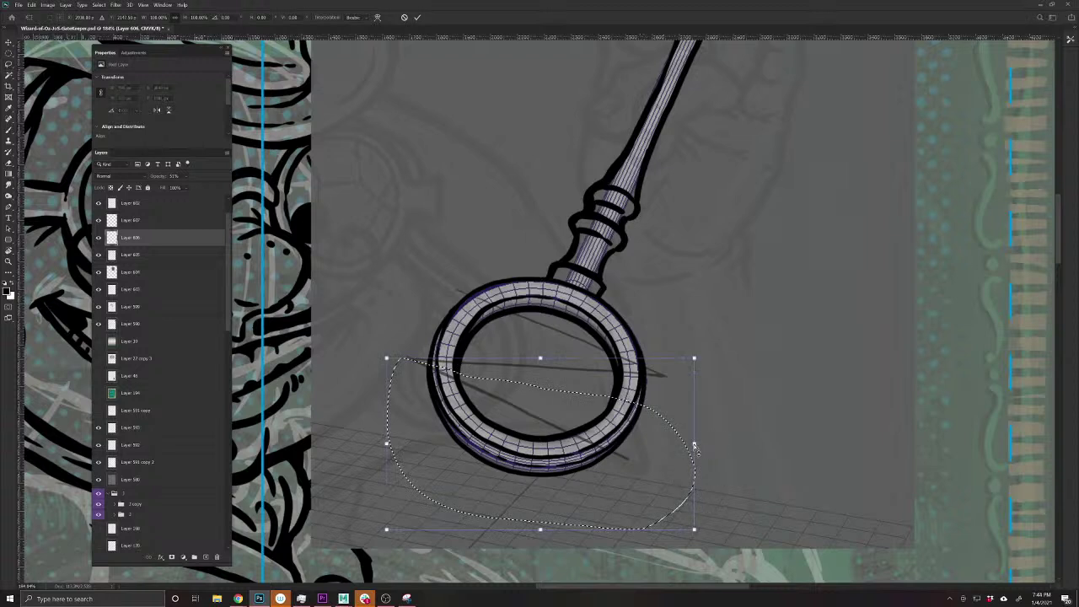
drag(696, 444, 697, 431)
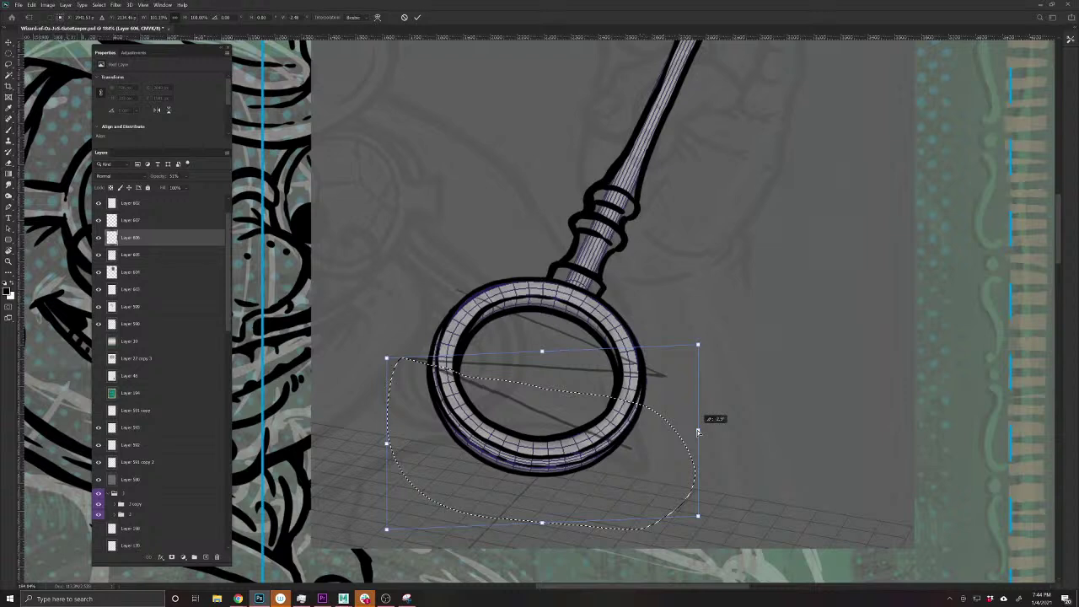
key(Return)
key(ctrl+d)
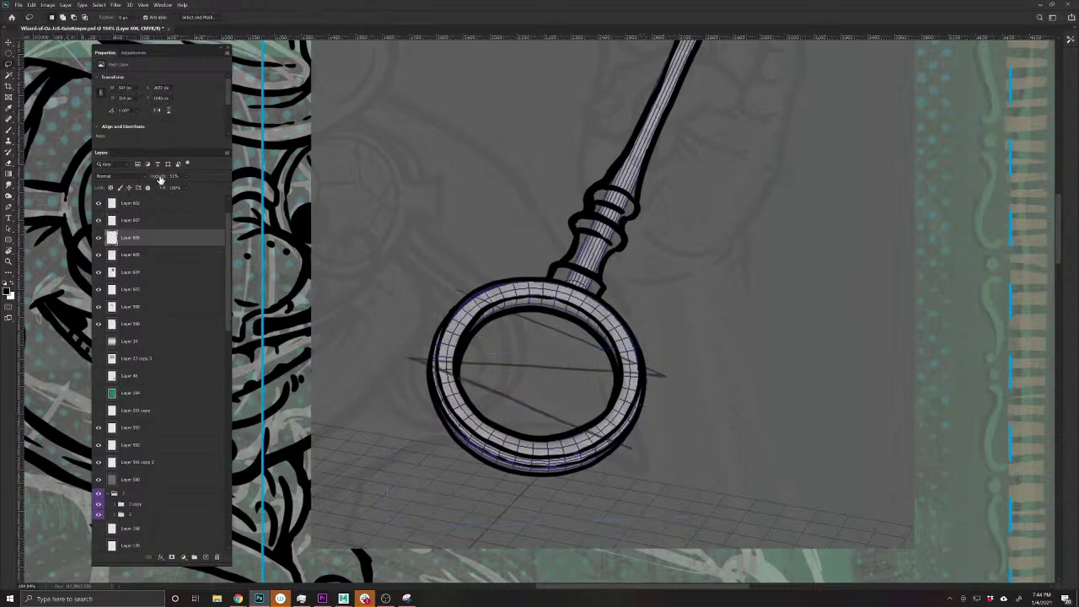
drag(160, 179, 153, 180)
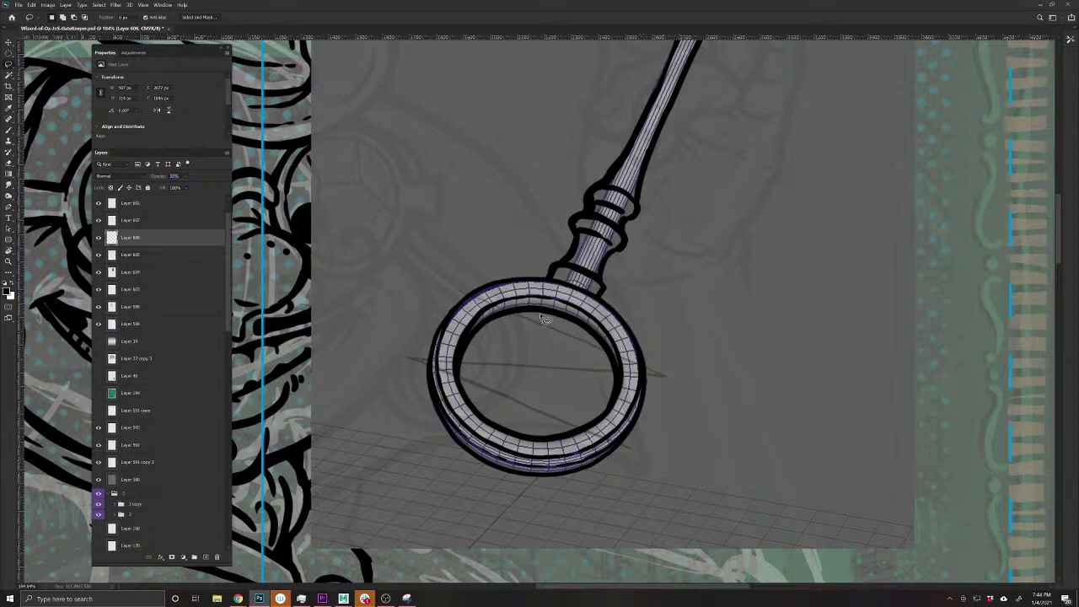
- On a new layer, ink the ribbon's end edges, the upper band's top edge and both edges of the lower band across the handle
click(205, 557)
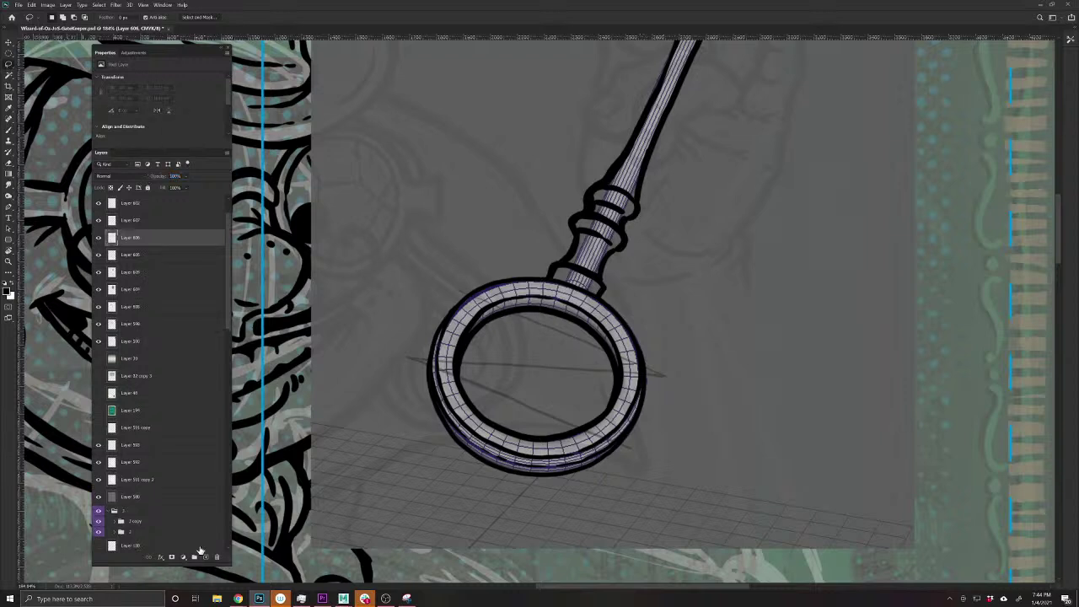
click(10, 129)
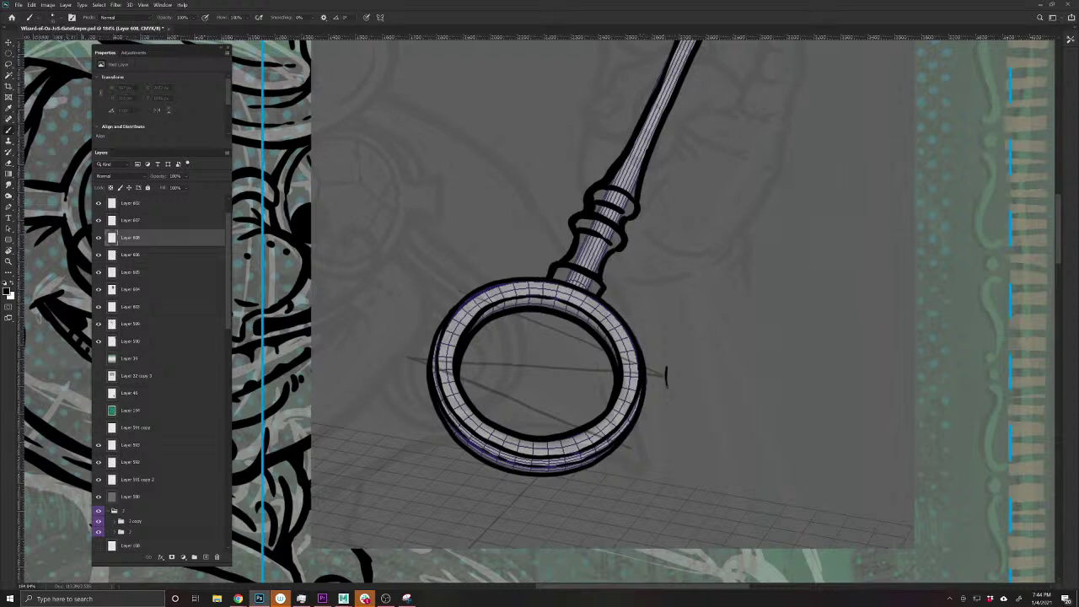
click(665, 378)
click(404, 358)
mouse_move(666, 364)
mouse_down()
mouse_move(457, 275)
mouse_move(666, 366)
mouse_up()
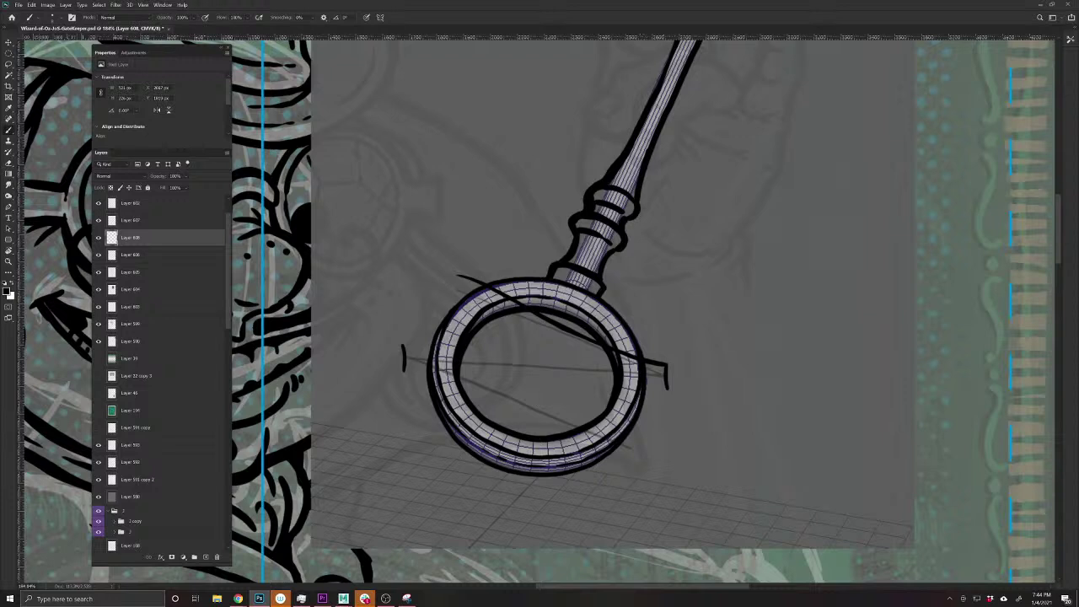
mouse_move(405, 371)
mouse_down()
mouse_move(472, 393)
mouse_move(578, 453)
mouse_move(632, 463)
mouse_move(406, 371)
mouse_up()
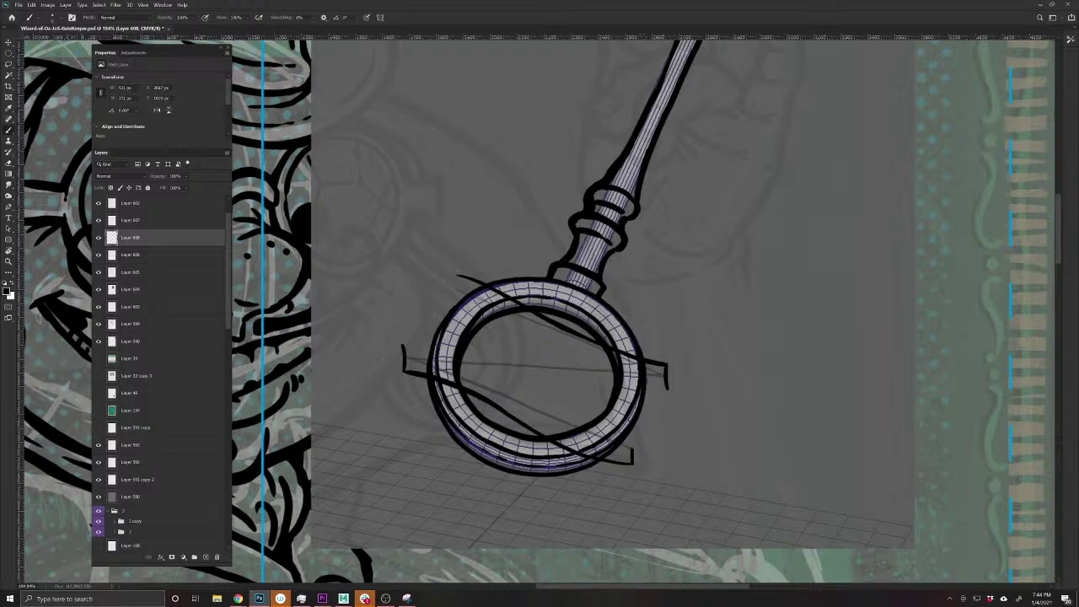
mouse_move(627, 449)
mouse_down()
mouse_move(467, 365)
mouse_move(571, 426)
mouse_up()
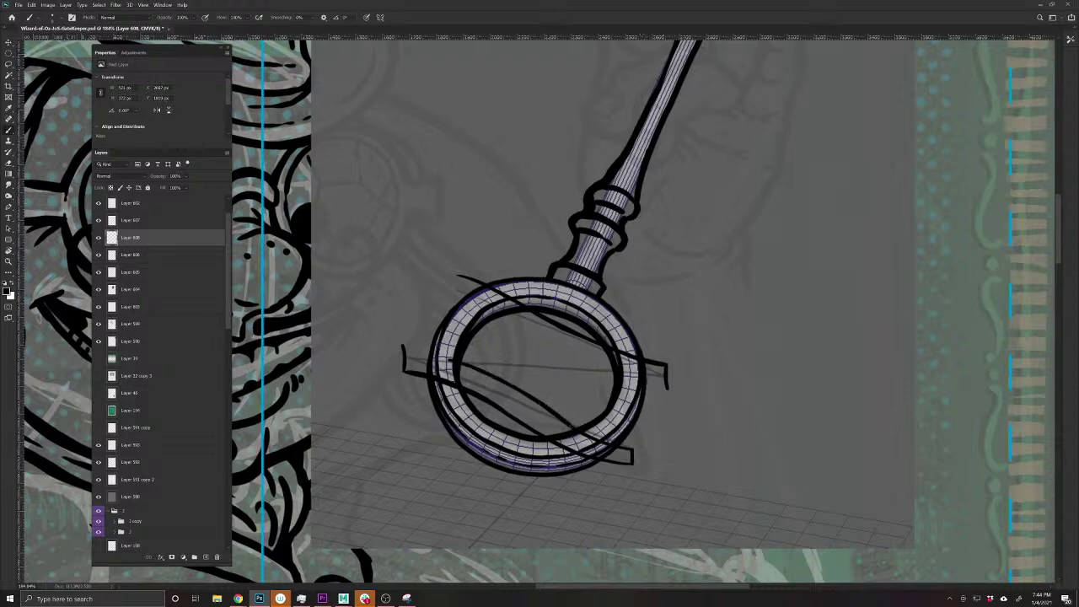
- Ink the upper band's lower edge and end, and both edges of the middle band across the round handle
drag(450, 403, 443, 440)
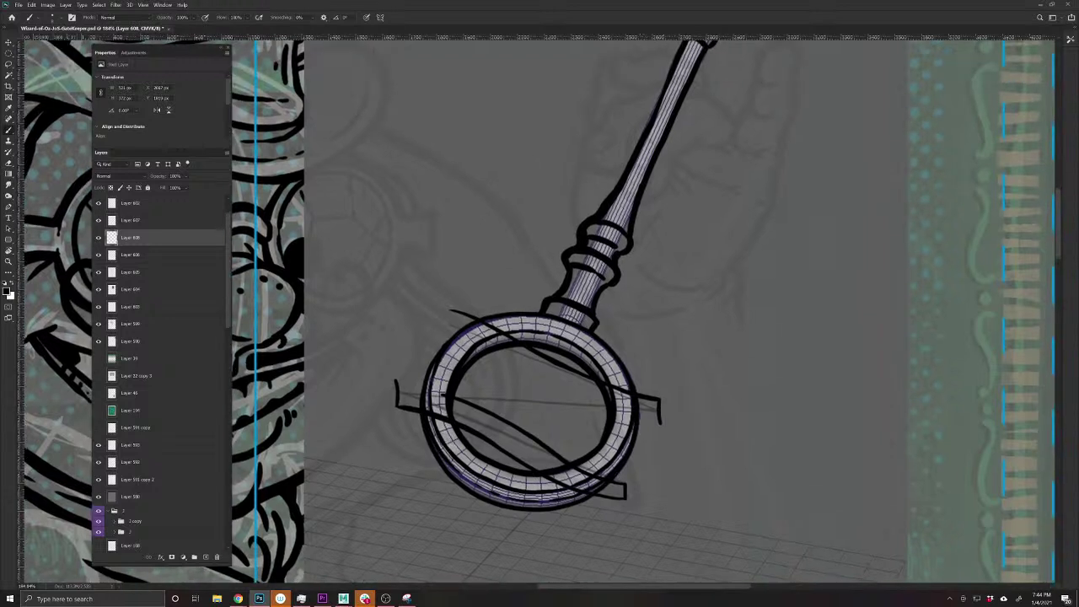
mouse_move(452, 311)
mouse_down()
mouse_move(442, 318)
mouse_move(538, 377)
mouse_move(603, 401)
mouse_move(503, 354)
mouse_up()
drag(462, 326, 442, 314)
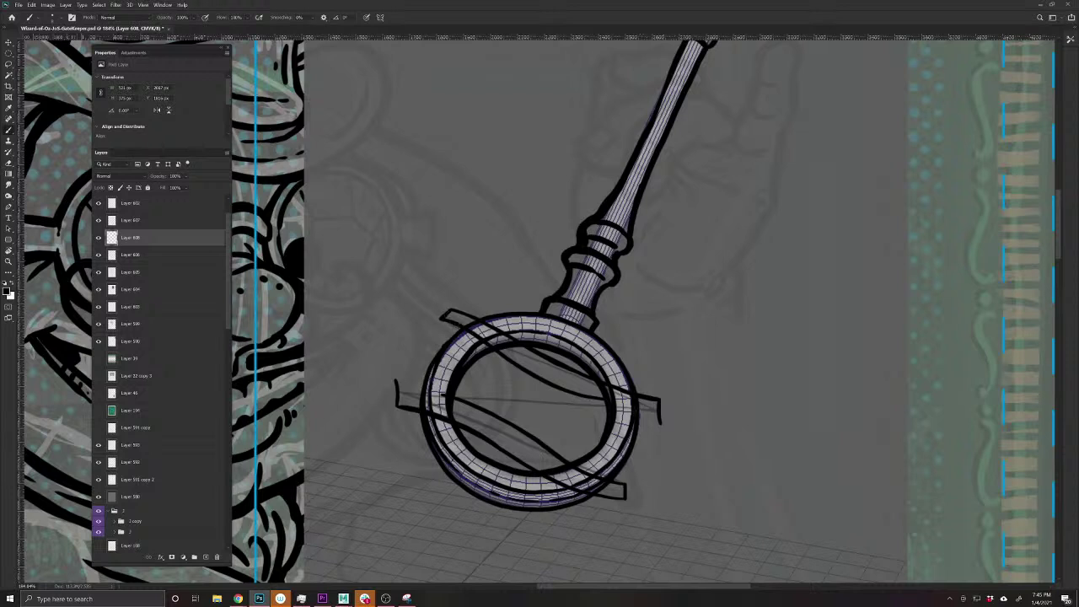
drag(556, 389, 397, 378)
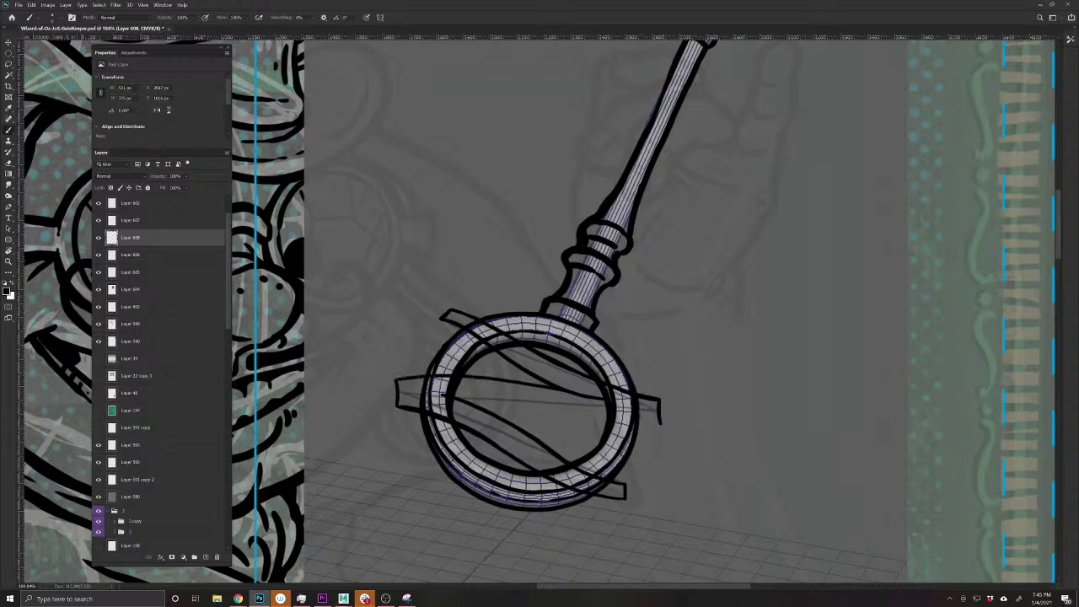
mouse_move(485, 485)
mouse_down()
mouse_move(456, 458)
mouse_move(472, 487)
mouse_up()
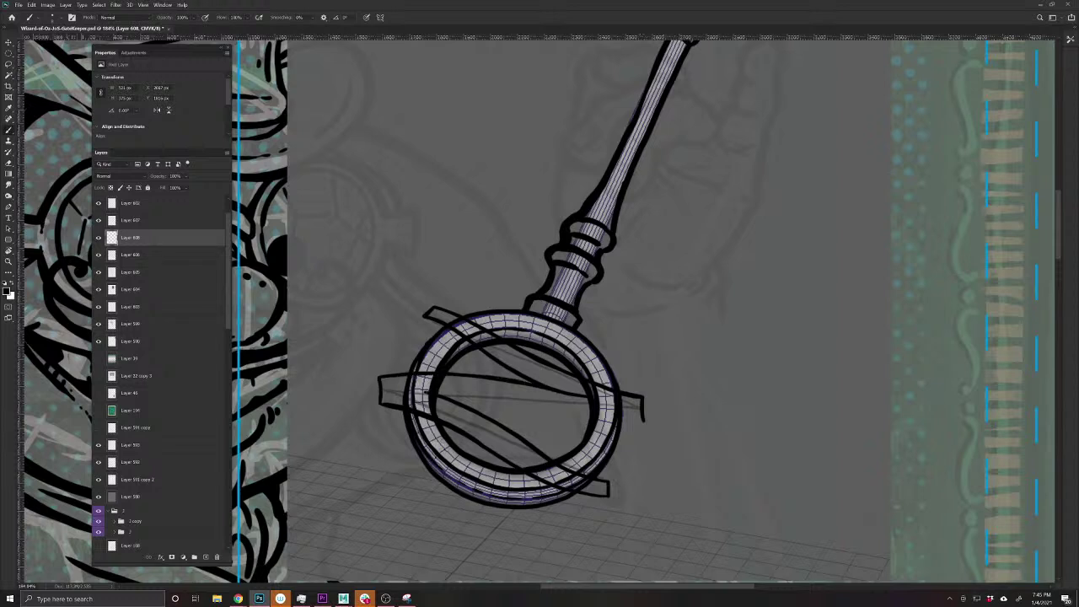
mouse_move(431, 390)
mouse_down()
mouse_move(645, 422)
mouse_move(438, 392)
mouse_up()
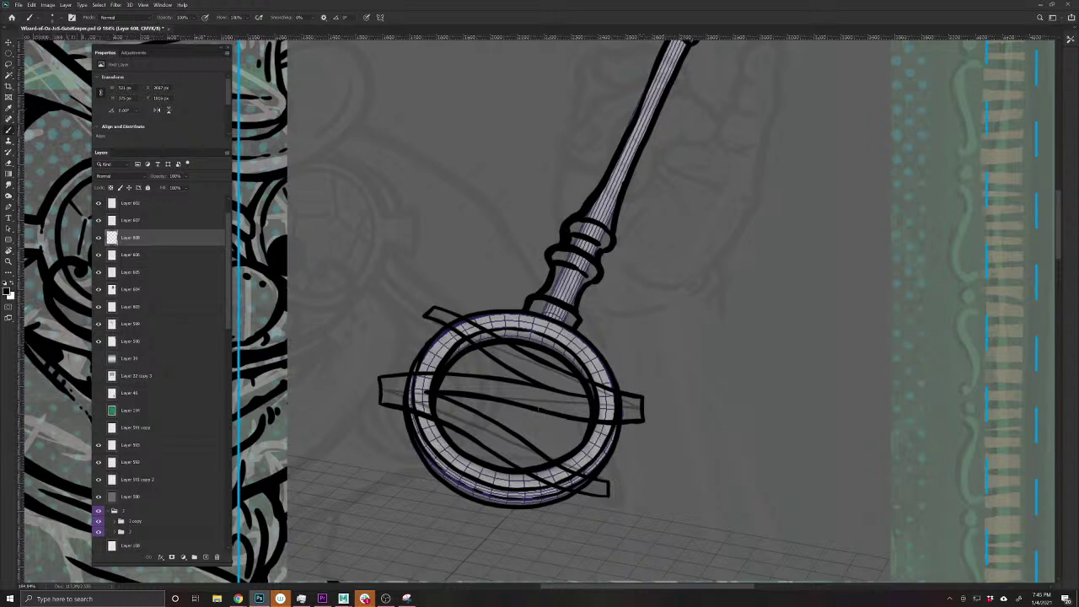
- Duplicate the ribbon line art slightly below the original, lower the copy's opacity, and reselect the original ribbon layer
key(v)
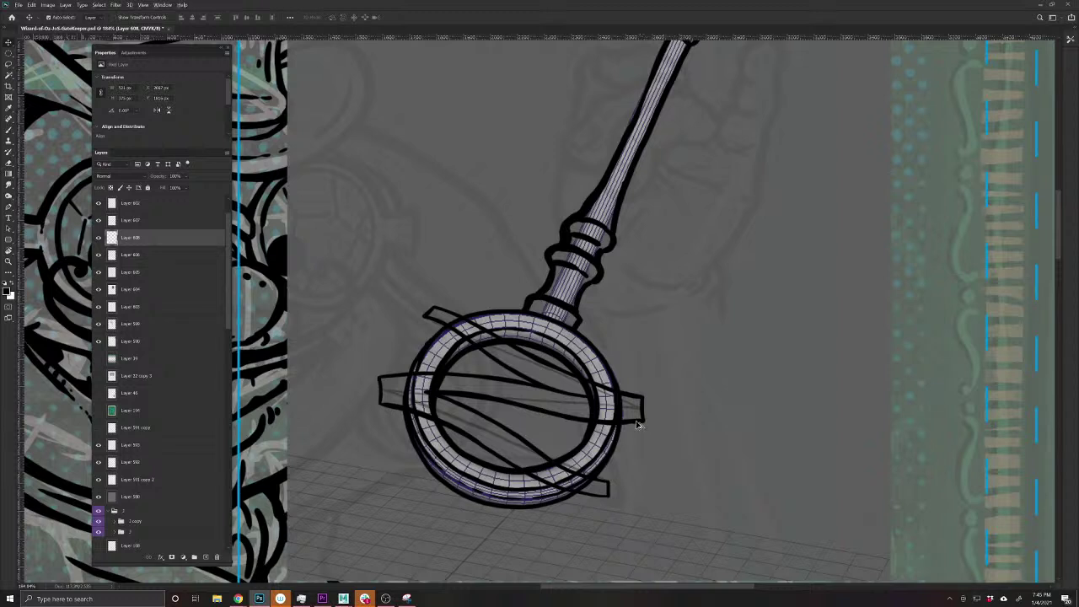
drag(638, 424, 637, 438)
click(156, 177)
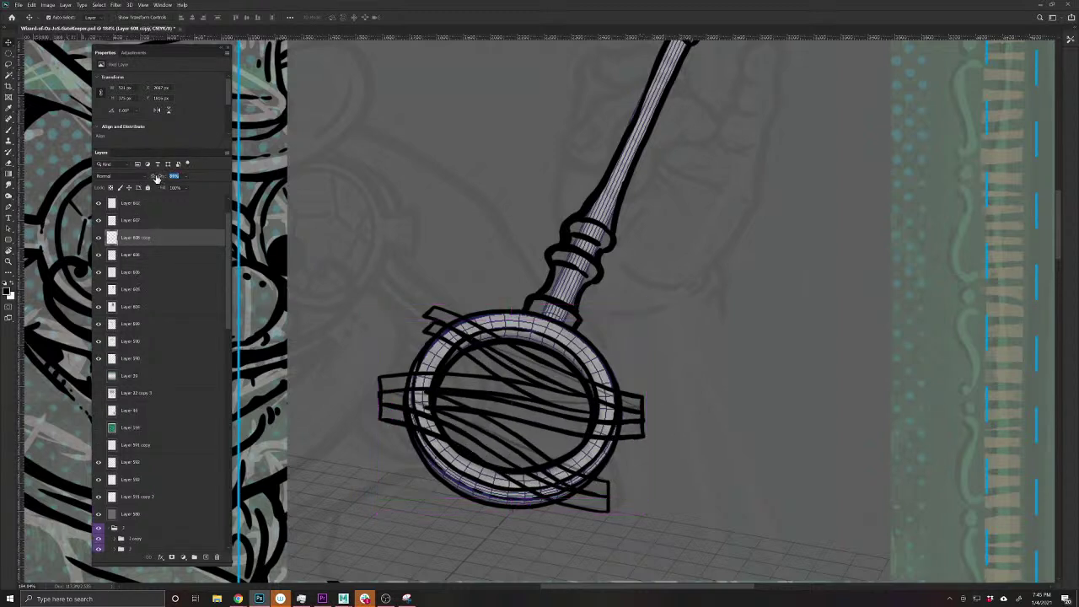
drag(156, 177, 135, 180)
click(630, 403)
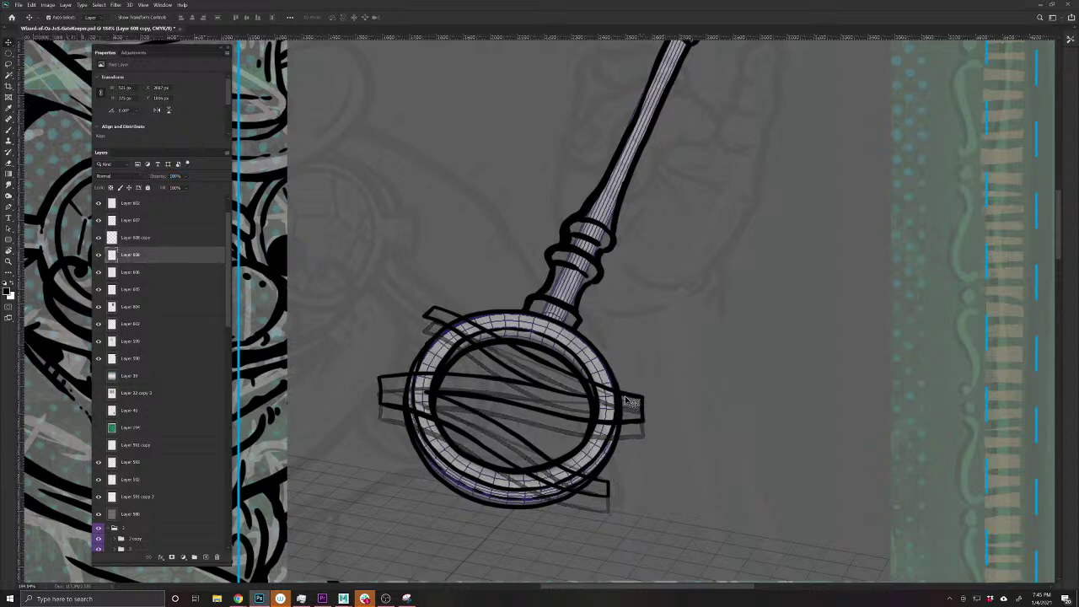
- Ink the ribbon's thickness along the ends and lower edges of its bands, following the faded offset copy
key(b)
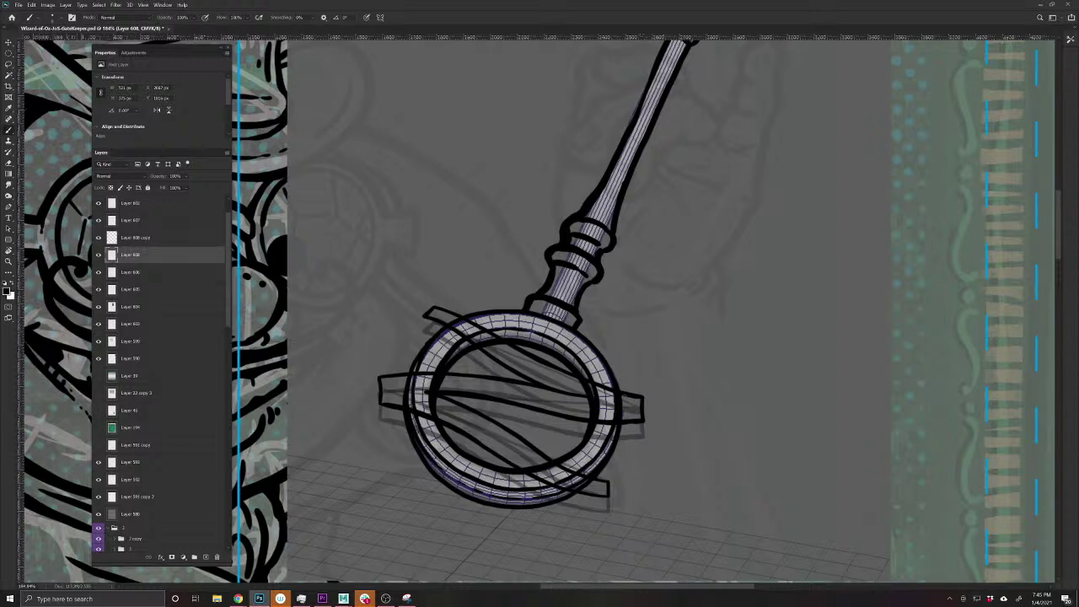
drag(641, 421, 642, 435)
drag(424, 318, 424, 333)
mouse_move(381, 404)
mouse_down()
mouse_move(381, 418)
mouse_move(405, 422)
mouse_move(382, 419)
mouse_up()
drag(446, 439, 487, 467)
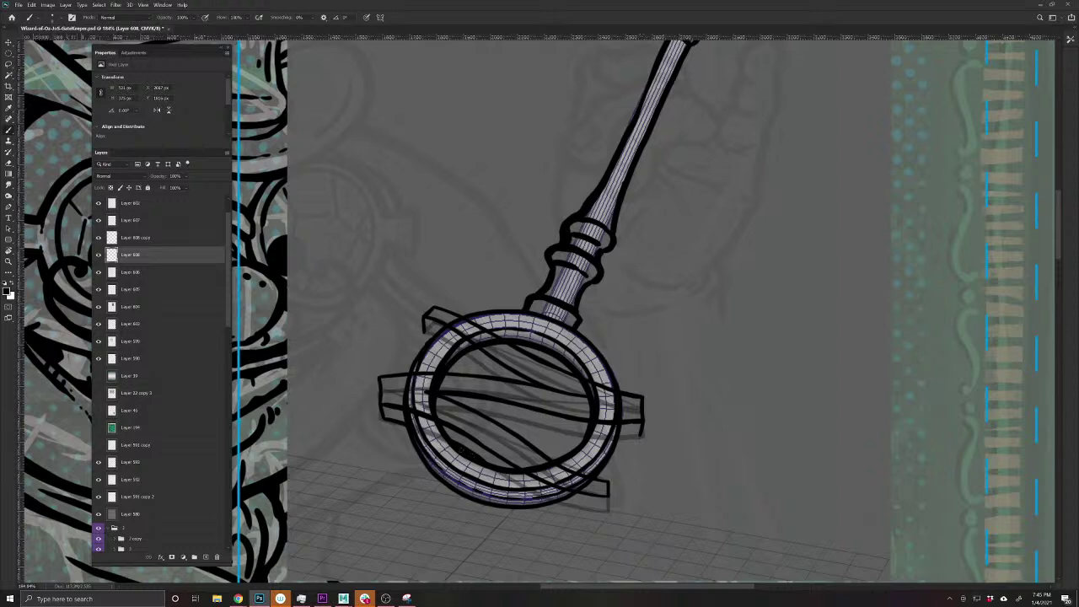
drag(555, 501, 610, 511)
drag(640, 434, 624, 437)
drag(438, 334, 423, 332)
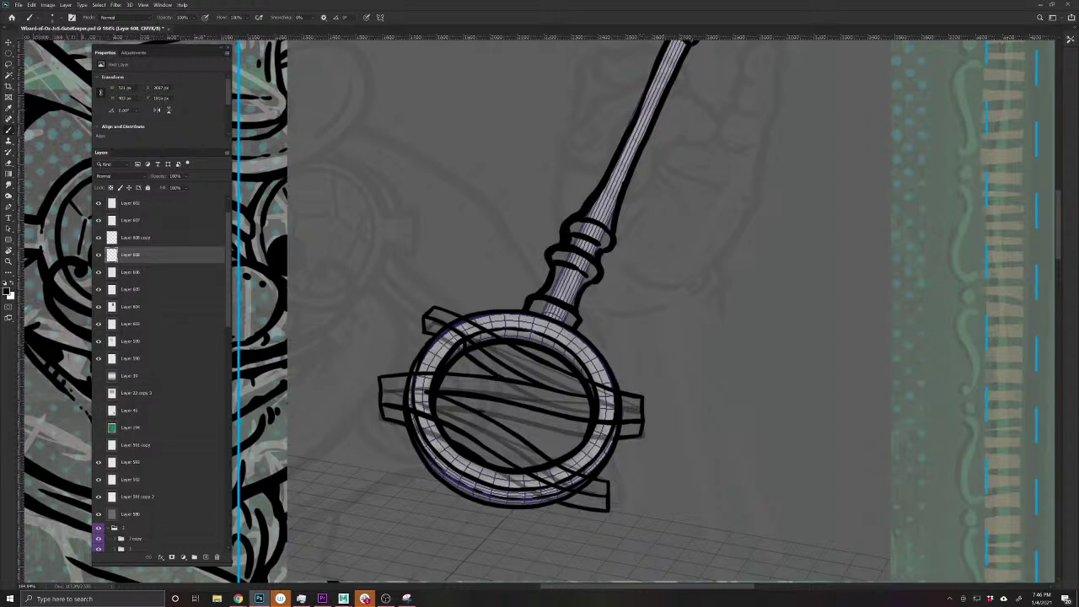
mouse_move(487, 412)
mouse_down()
mouse_move(603, 436)
mouse_move(478, 413)
mouse_up()
- Add a white-filled layer beneath the key capture and hide the capture to isolate the key's line art
key(v)
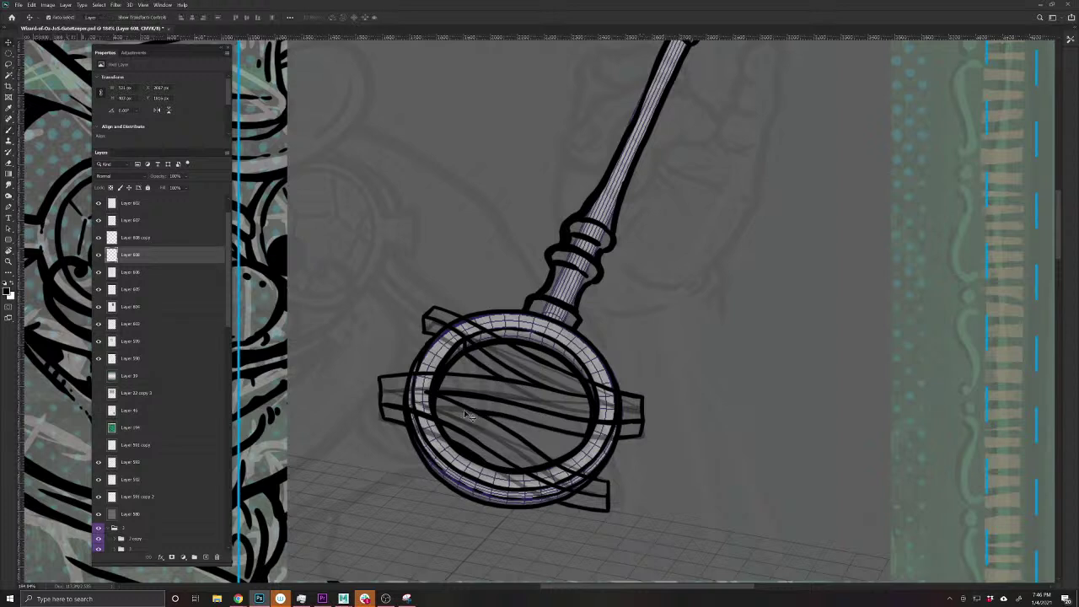
ctrl+click(539, 341)
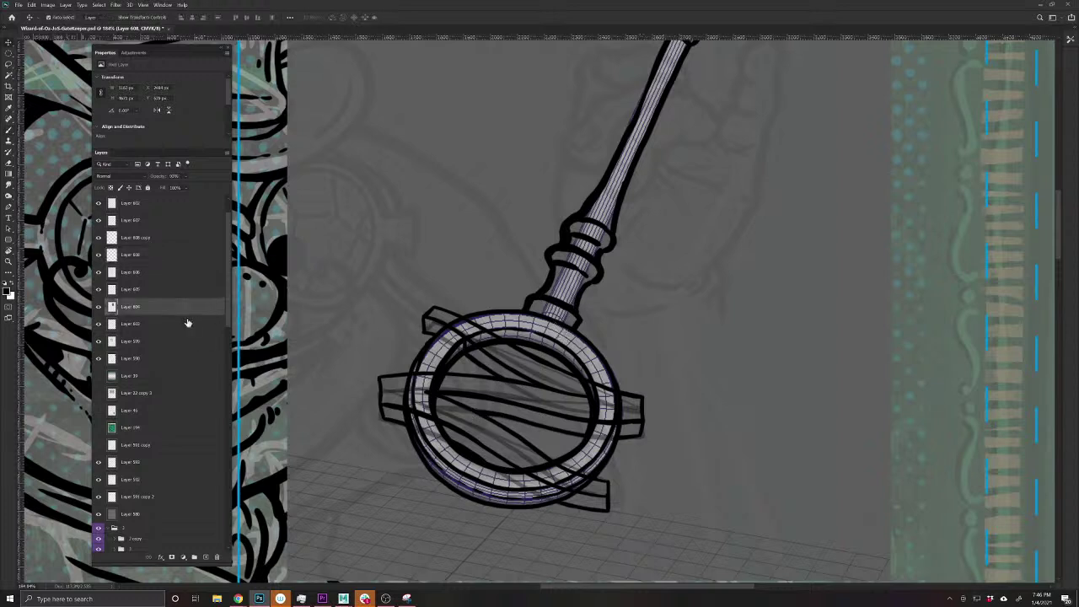
click(98, 306)
click(98, 307)
click(128, 323)
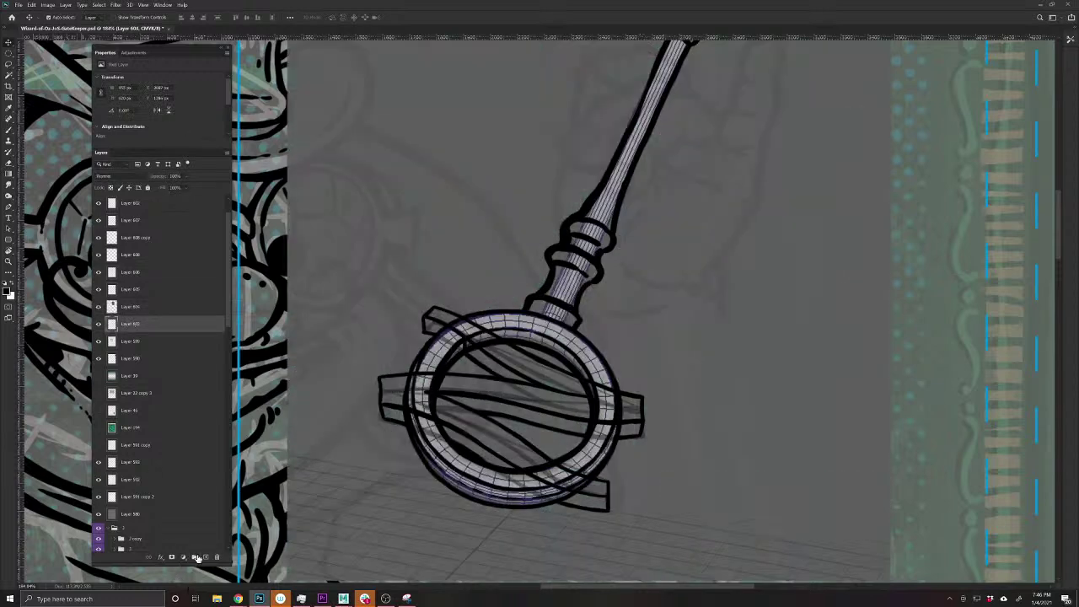
click(205, 557)
click(12, 284)
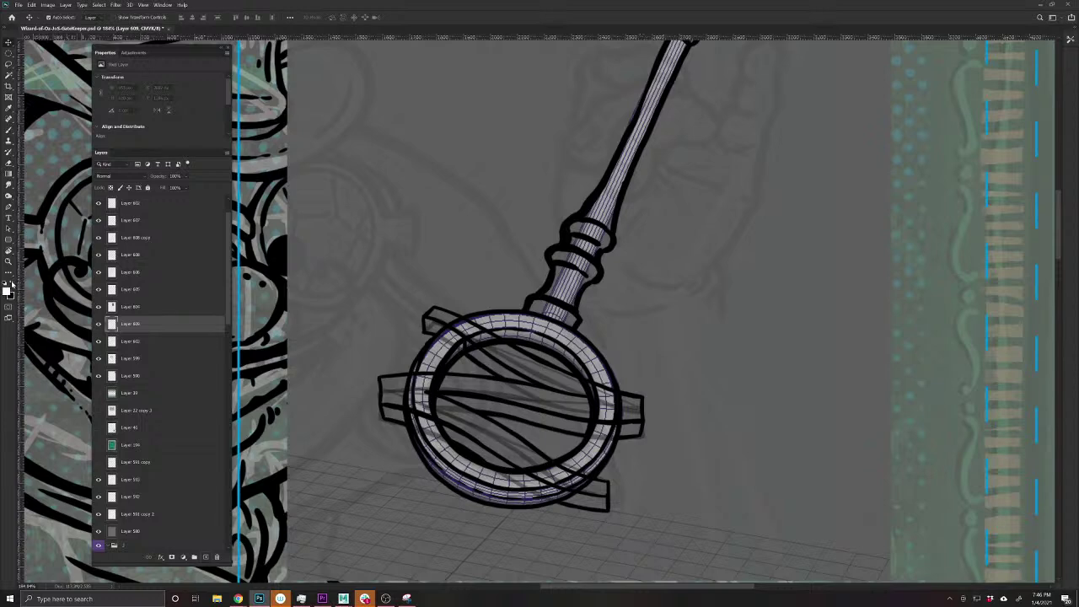
key(alt+BackSpace)
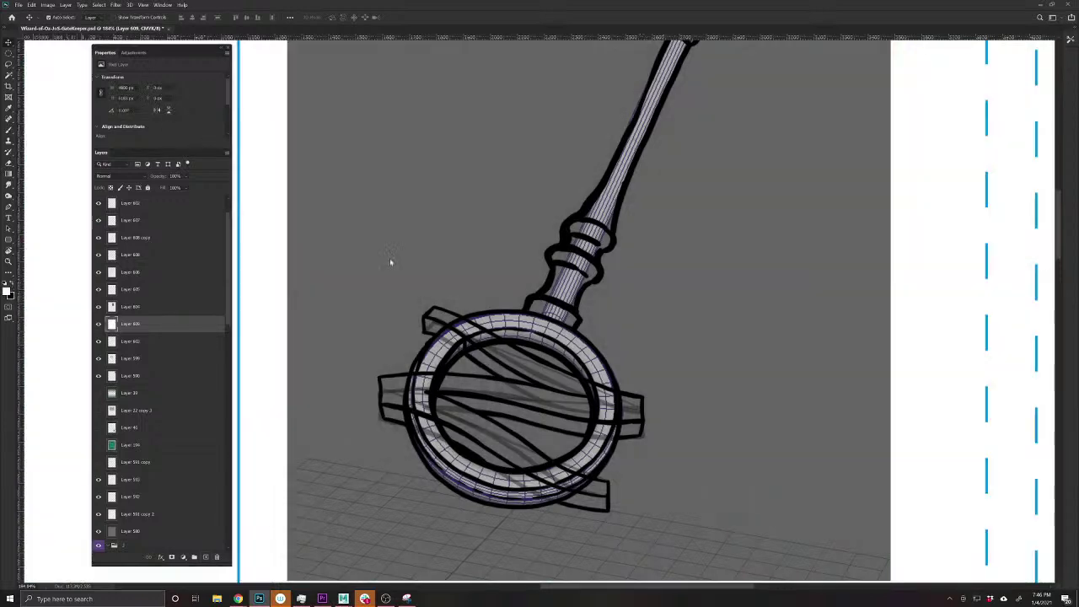
click(98, 307)
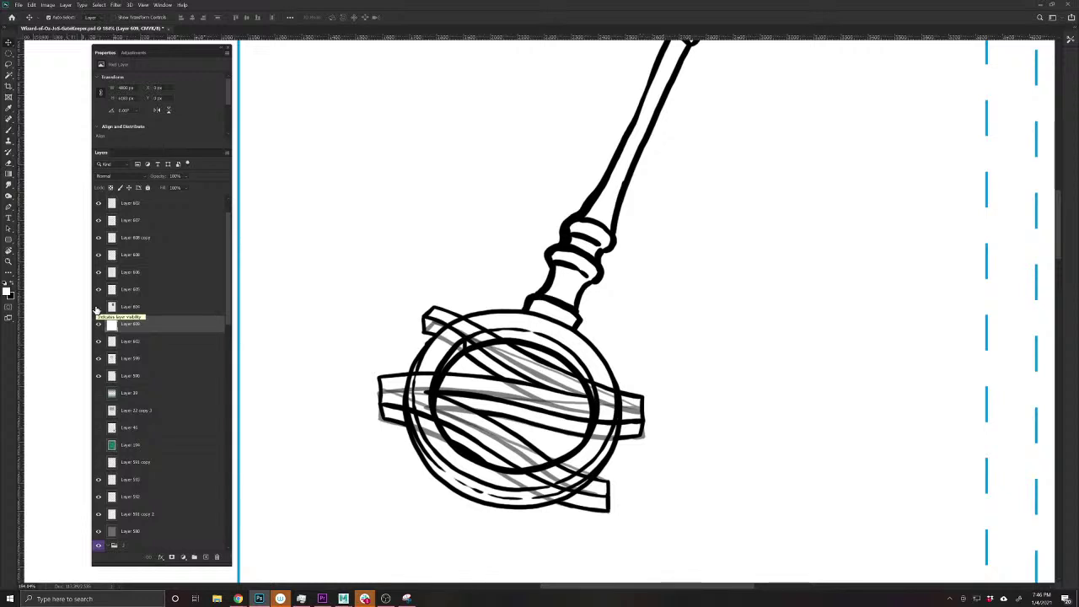
- Delete the faded offset copy of the ribbon line art and the remaining faded guide lines beneath the bands
click(537, 402)
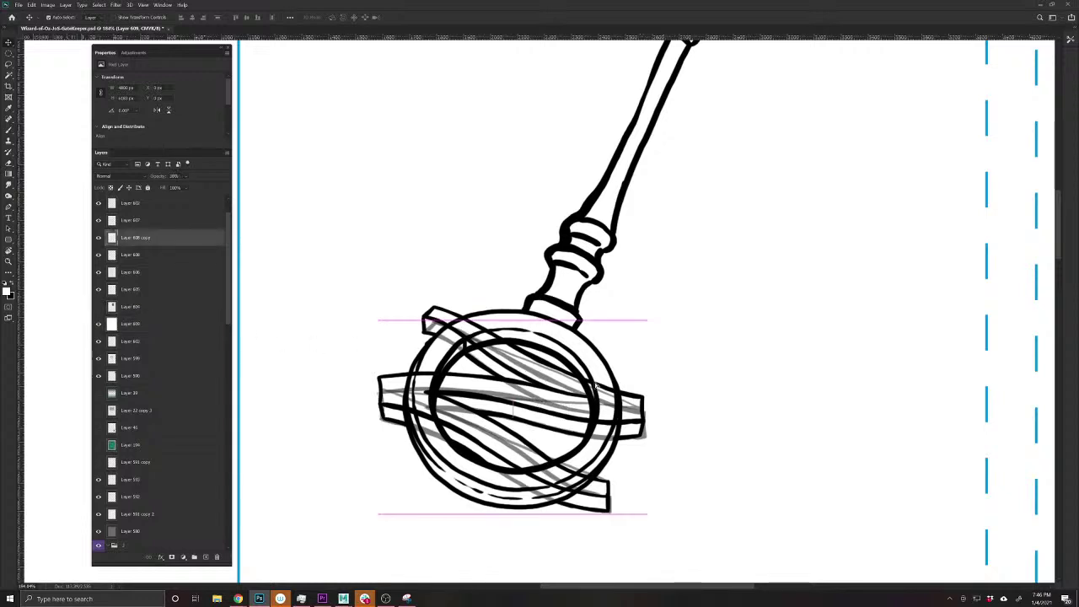
drag(595, 384, 765, 325)
key(Delete)
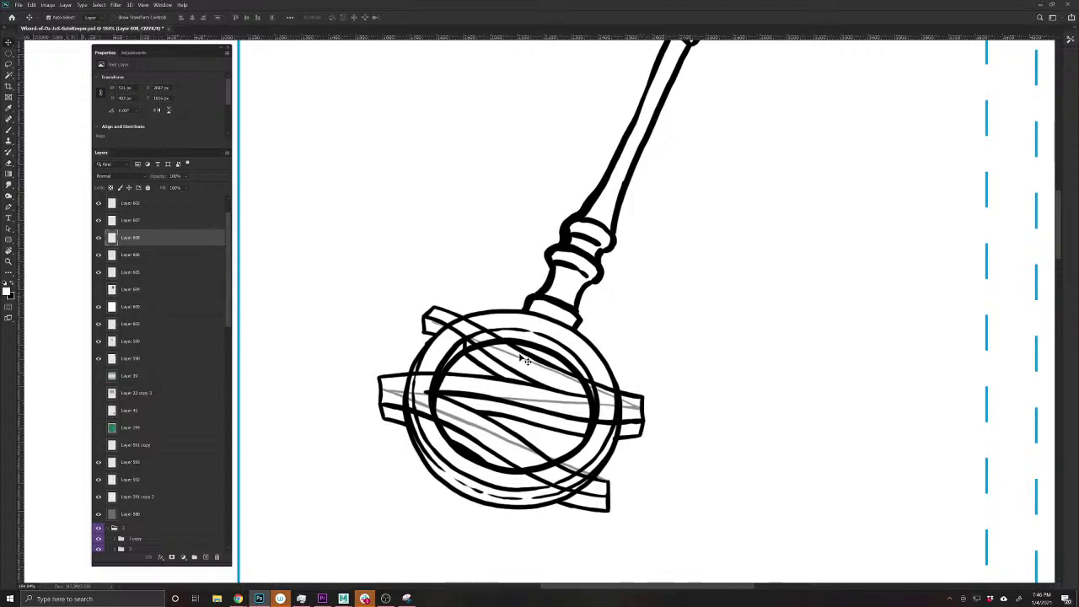
mouse_move(524, 360)
mouse_down()
mouse_move(870, 283)
mouse_move(864, 291)
mouse_up()
key(Delete)
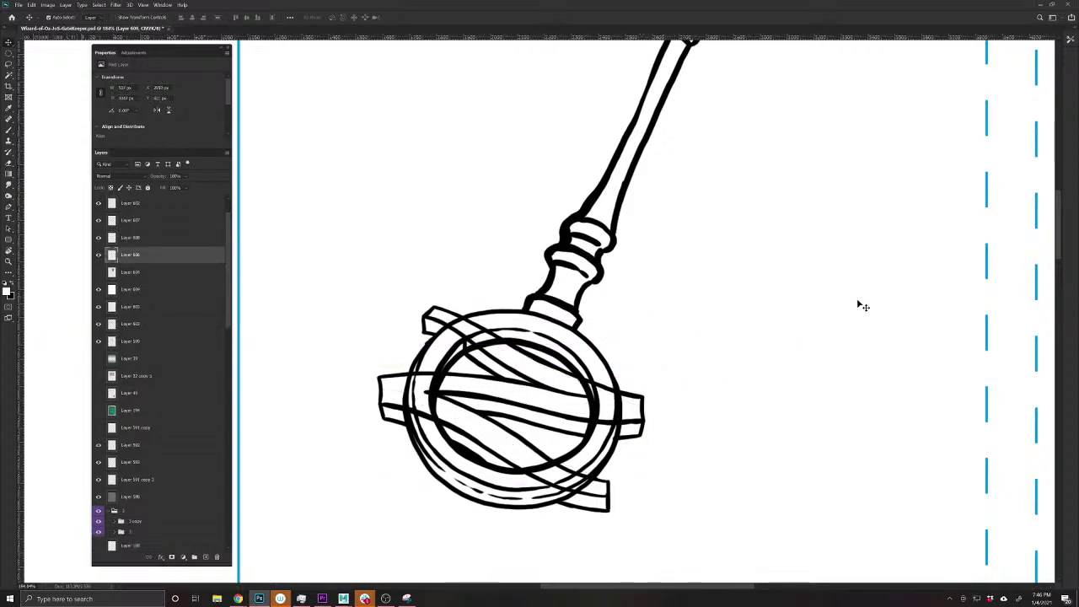
- Erase the round handle's outlines where they cross the upper, middle and lower bands, so the bands overlap the ring
click(524, 317)
key(b)
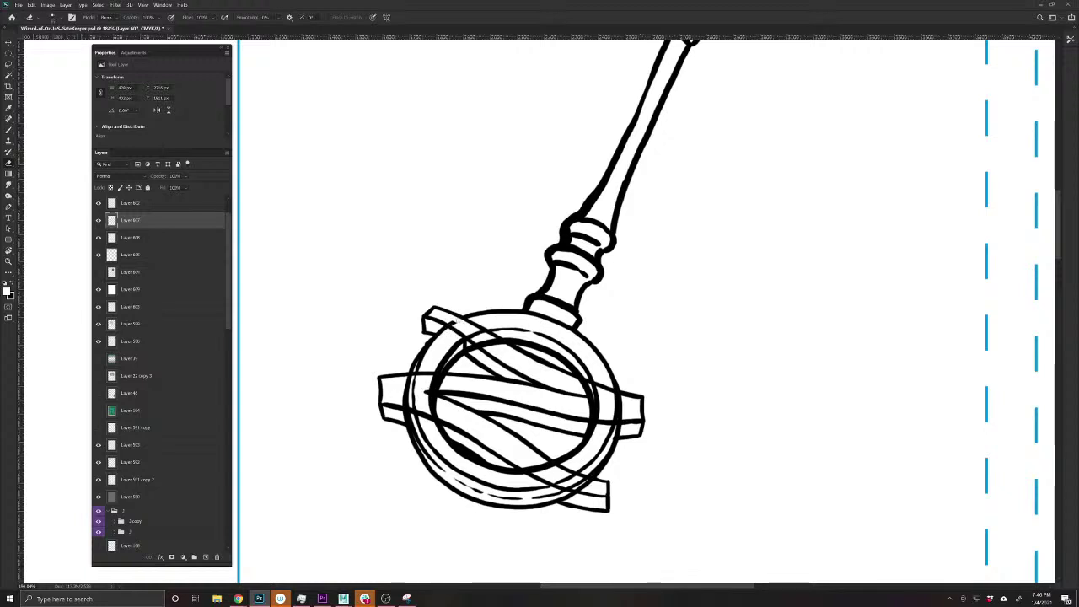
mouse_move(458, 320)
mouse_down()
mouse_move(448, 325)
mouse_move(505, 344)
mouse_move(471, 342)
mouse_move(469, 351)
mouse_up()
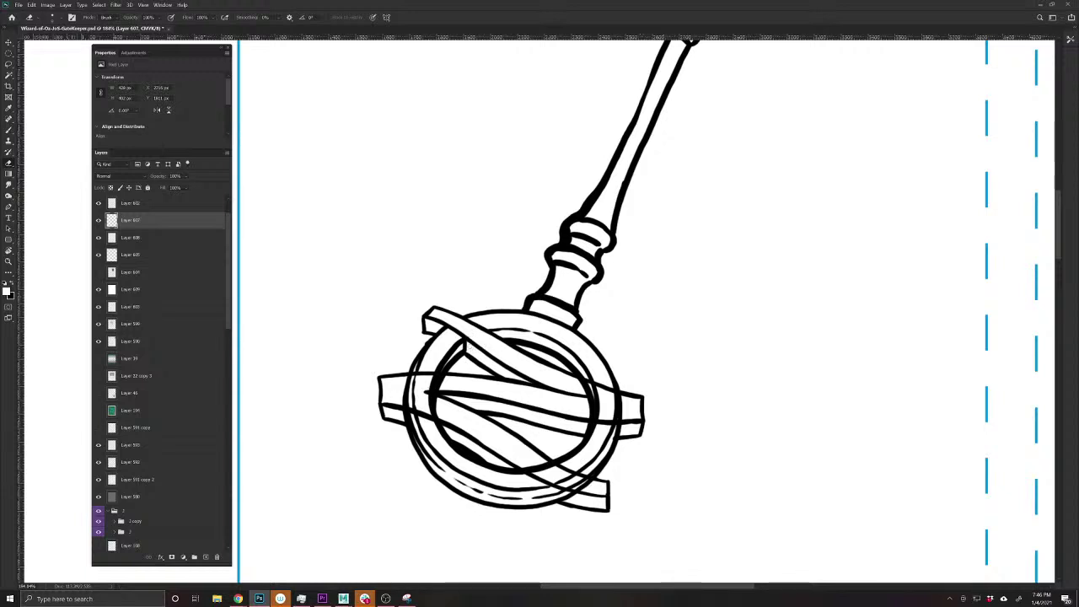
drag(582, 388, 620, 399)
mouse_move(596, 391)
mouse_down()
mouse_move(574, 381)
mouse_move(618, 406)
mouse_move(594, 417)
mouse_up()
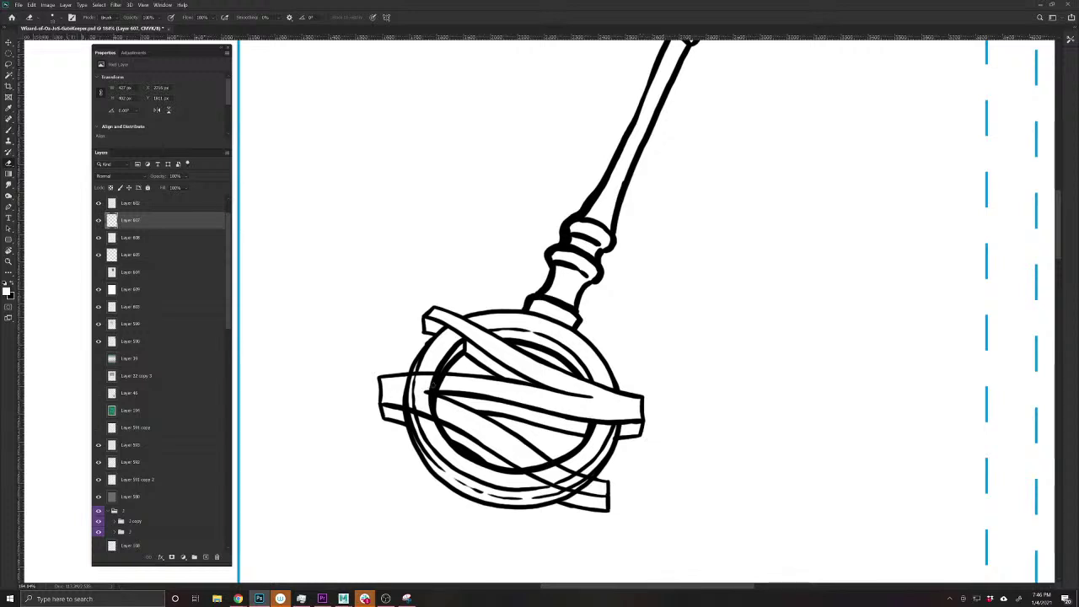
mouse_move(432, 385)
mouse_down()
mouse_move(407, 390)
mouse_move(434, 388)
mouse_move(403, 378)
mouse_move(432, 392)
mouse_move(403, 392)
mouse_move(440, 390)
mouse_move(410, 408)
mouse_up()
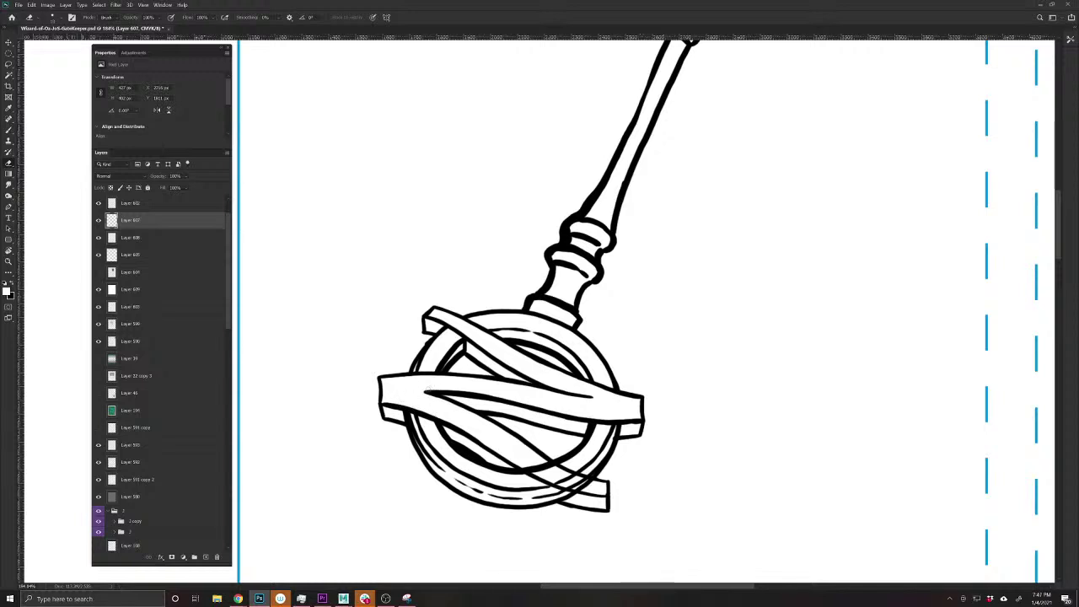
mouse_move(550, 465)
mouse_down()
mouse_move(523, 470)
mouse_move(580, 488)
mouse_up()
drag(586, 482, 573, 499)
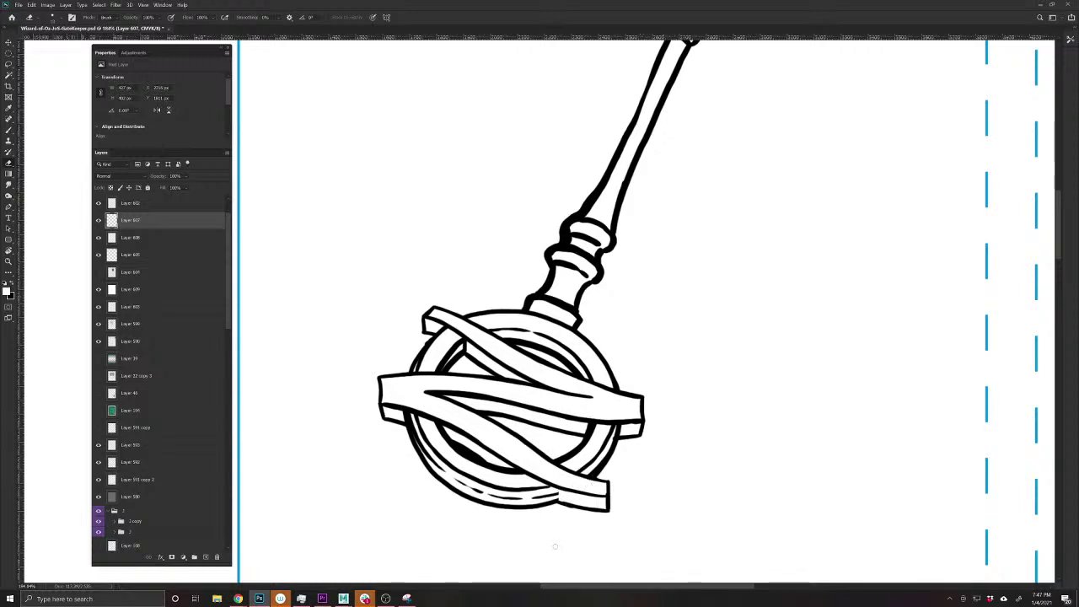
- Ink a short black line joining the lower band's edge to the ring's bottom outline, and touch up the nearby linework
key(b)
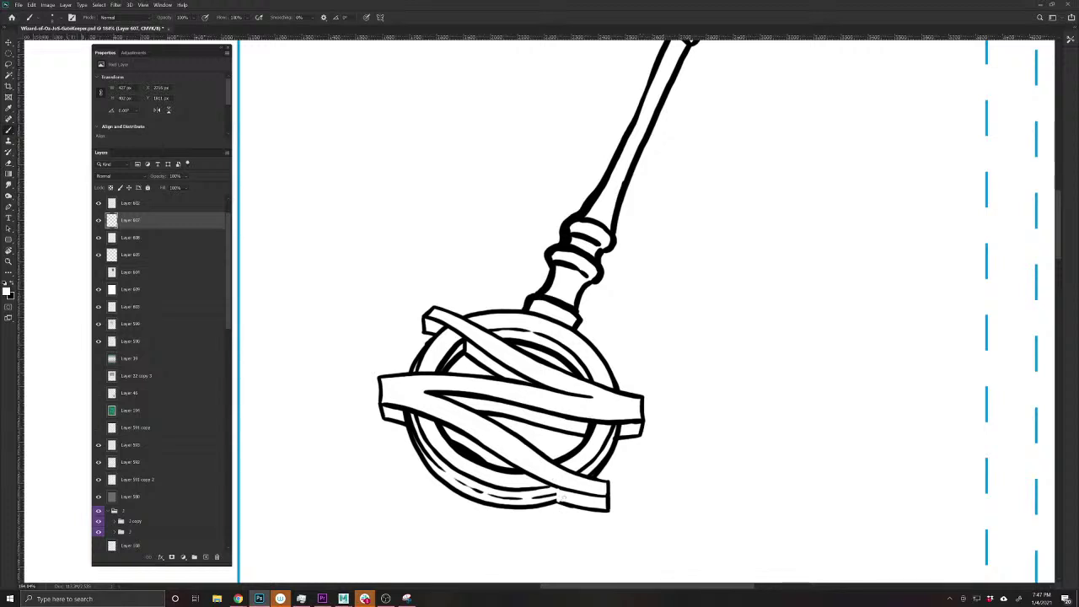
key(x)
drag(558, 490, 559, 503)
click(529, 475)
click(527, 476)
key(v)
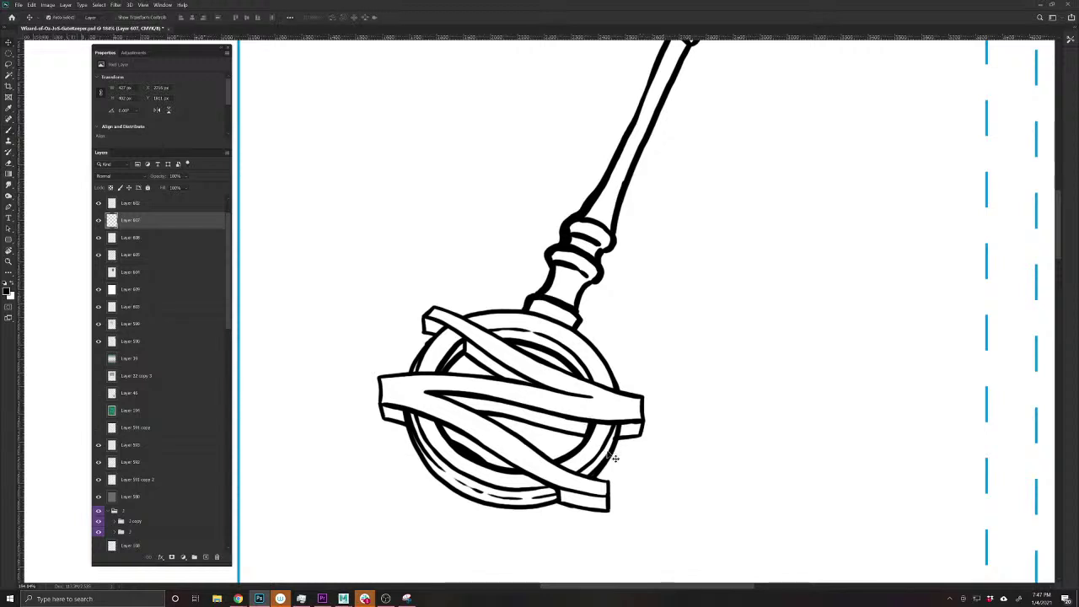
- Erase the ring lines overlapping the middle band's right end and redraw the ring edge just beneath that band
key(e)
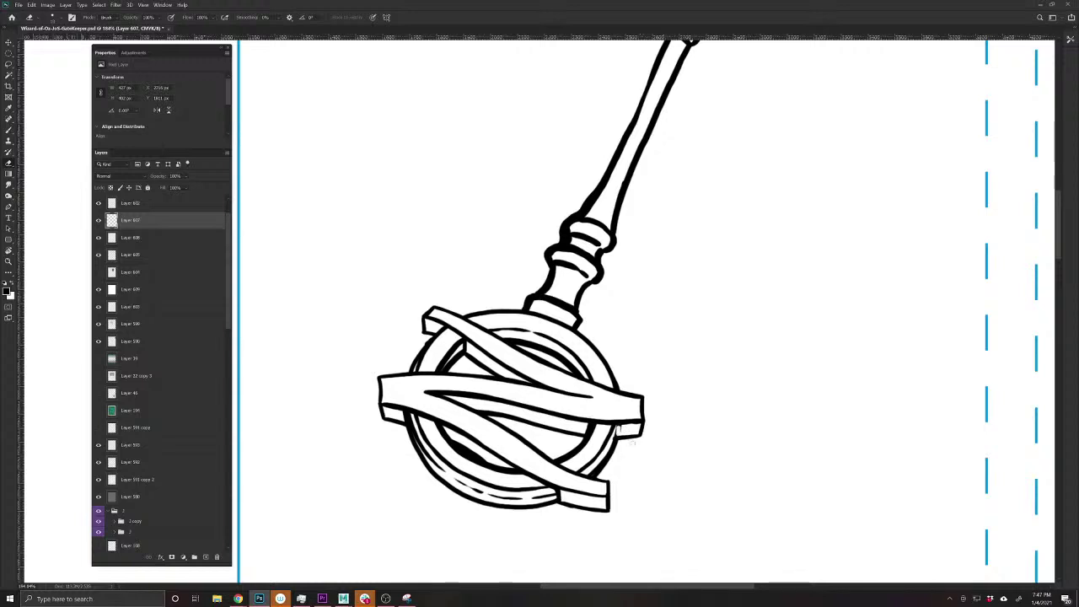
drag(619, 430, 582, 441)
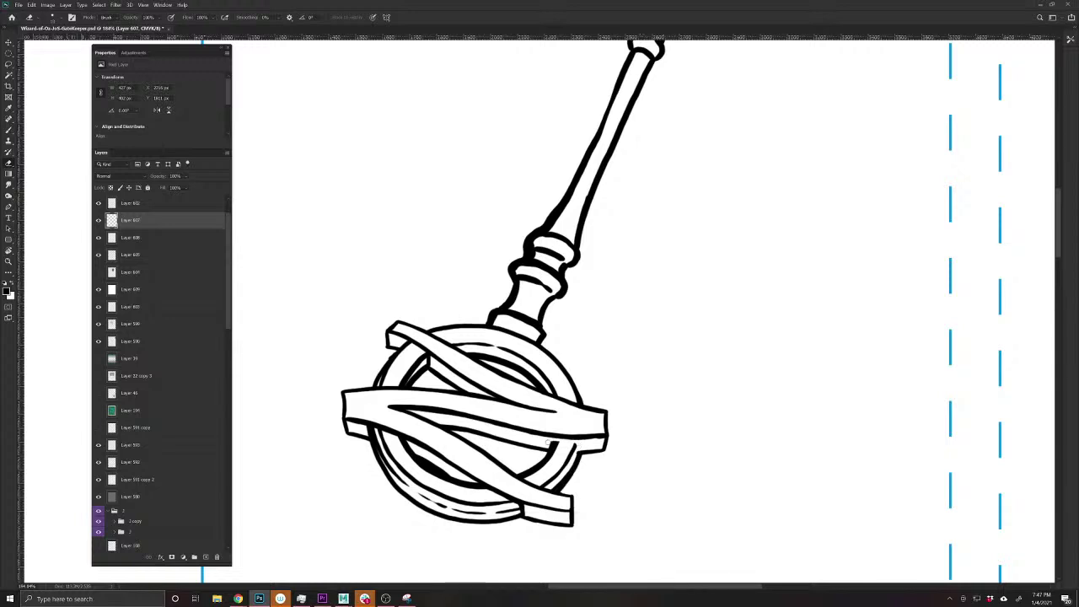
key(b)
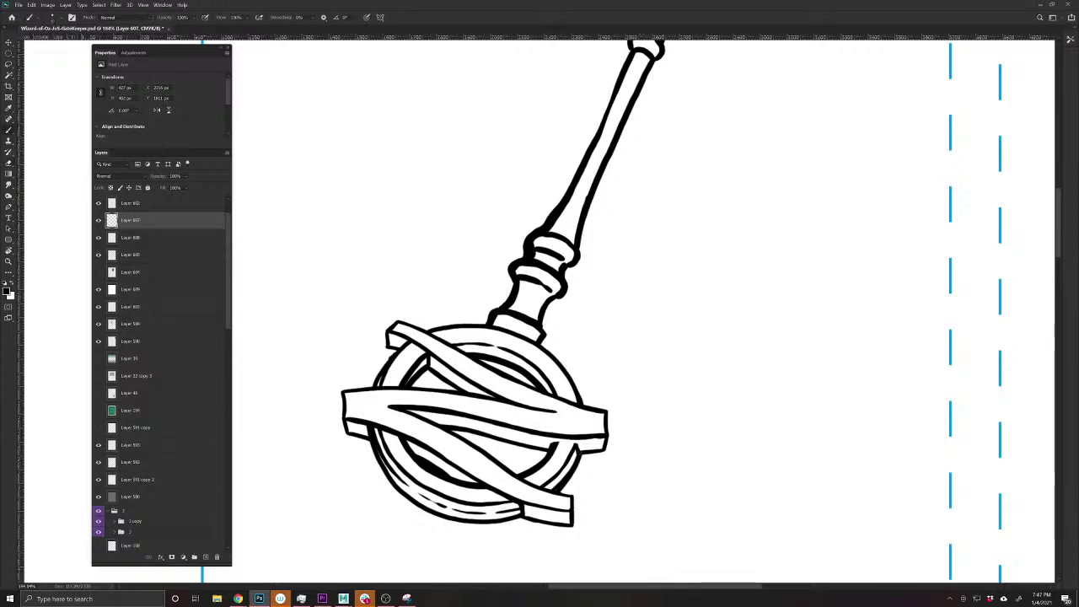
drag(551, 444, 575, 445)
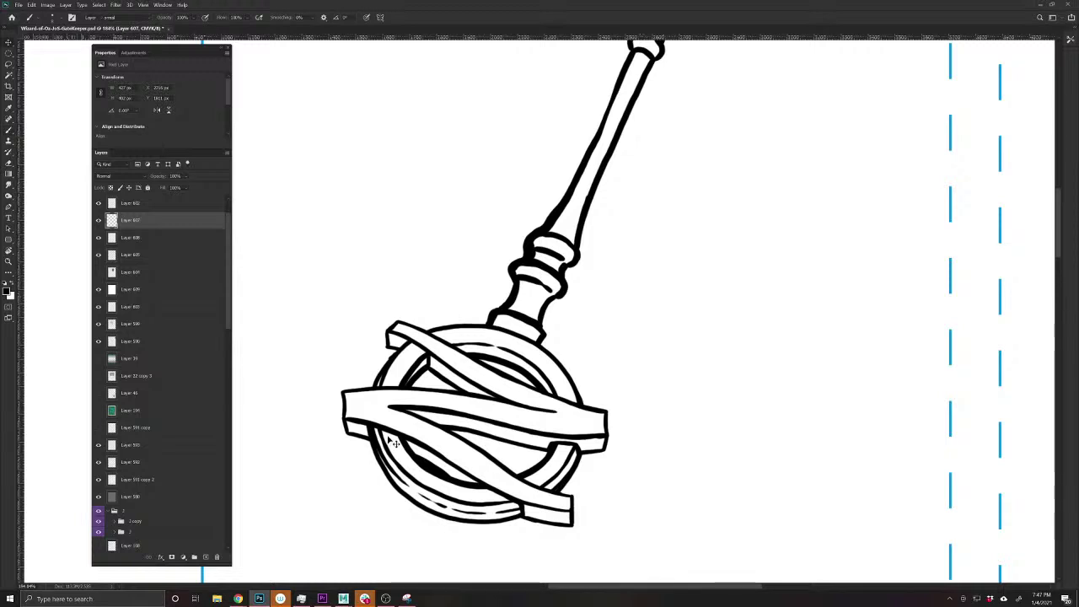
- Clean up the overlap under the middle band's left end and ink the ring's top edge where it emerges
key(e)
mouse_move(366, 426)
mouse_down()
mouse_move(378, 432)
mouse_move(365, 427)
mouse_up()
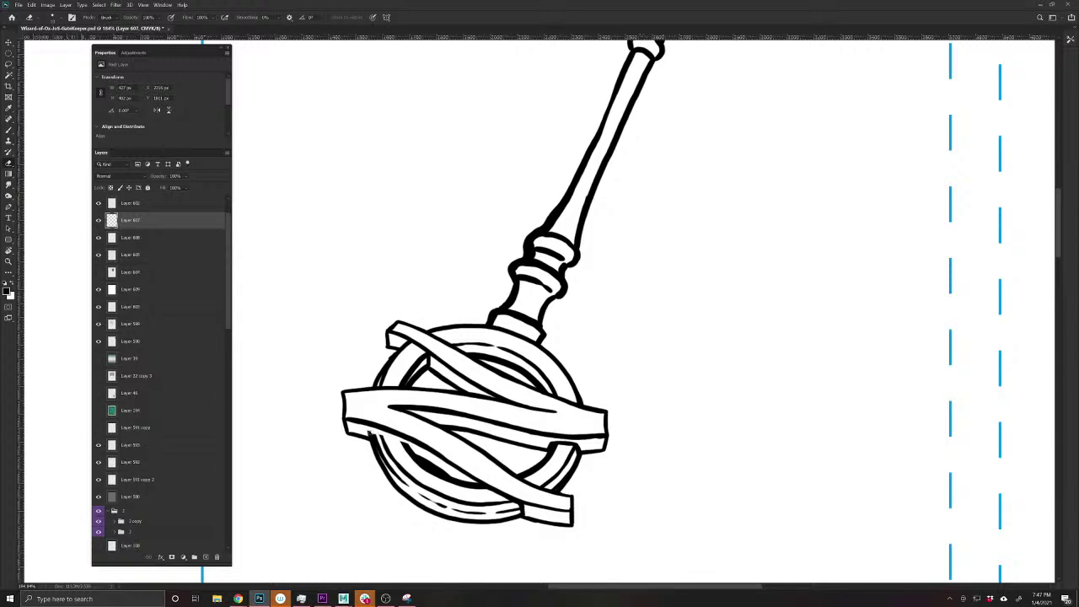
key(b)
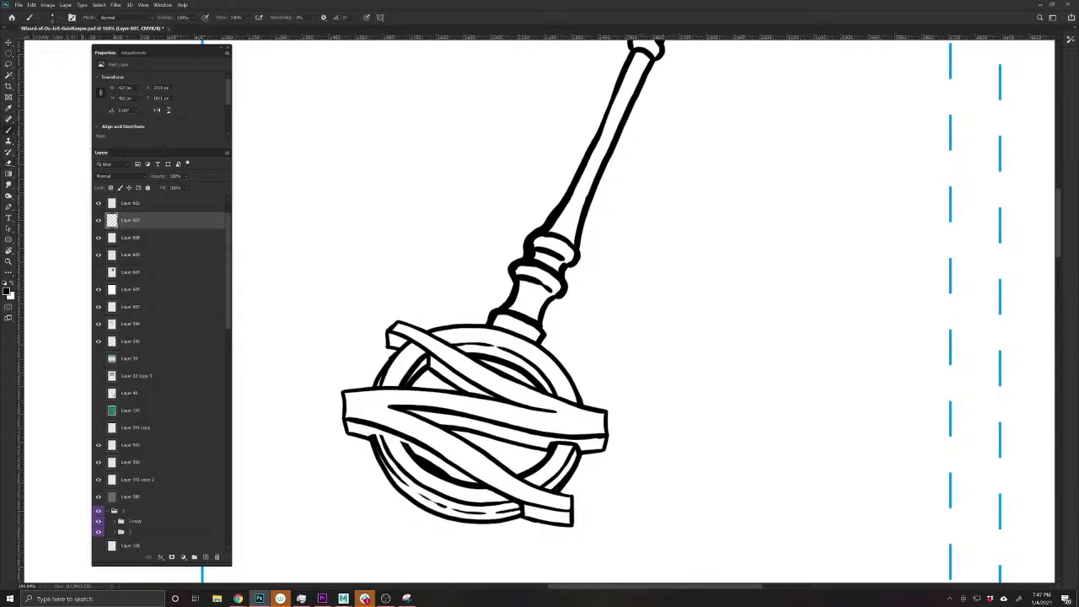
mouse_move(404, 443)
mouse_down()
mouse_move(370, 435)
mouse_move(397, 444)
mouse_up()
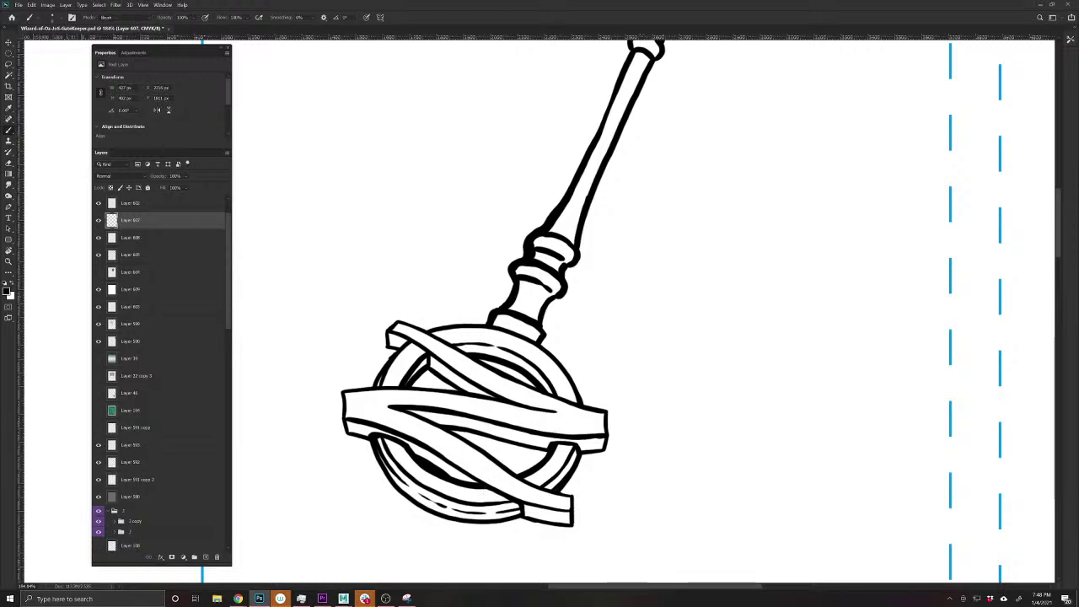
- Erase the stray ring lines around the lower band and redraw the ring's end where it meets that band
key(e)
mouse_move(487, 485)
mouse_down()
mouse_move(524, 510)
mouse_move(474, 483)
mouse_up()
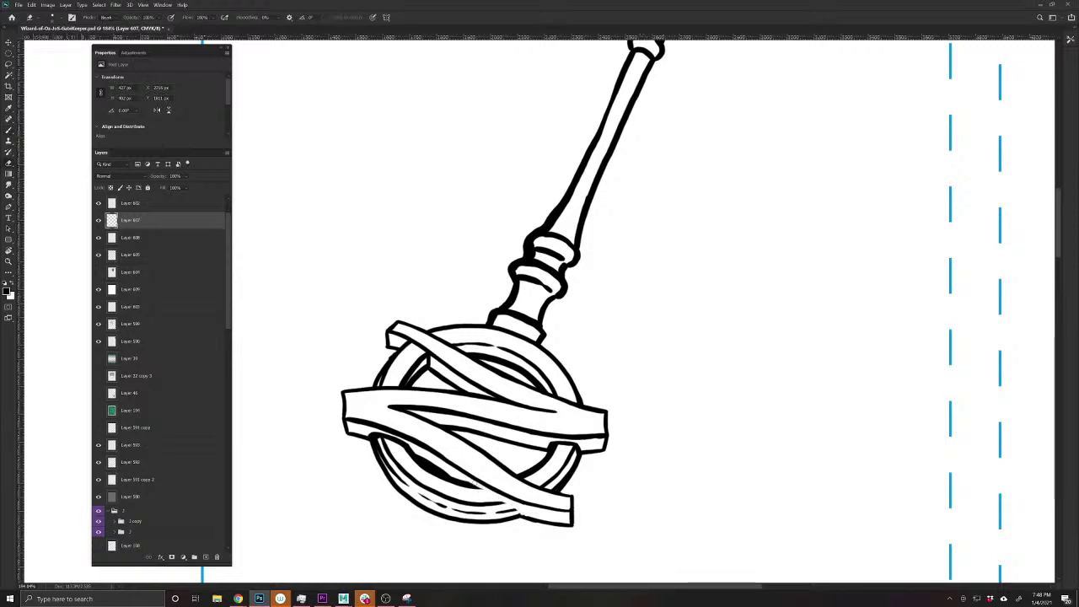
key(b)
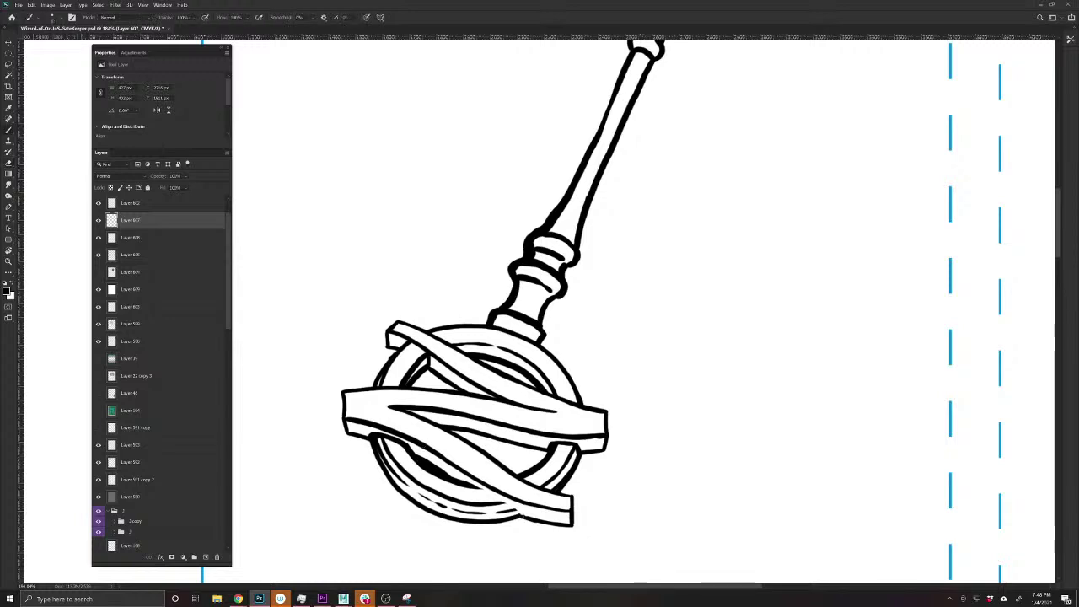
mouse_move(516, 511)
mouse_down()
mouse_move(475, 488)
mouse_move(519, 510)
mouse_up()
- Erase the stray lines below the upper band on both line-art layers and redraw the ring's curved edge there
key(e)
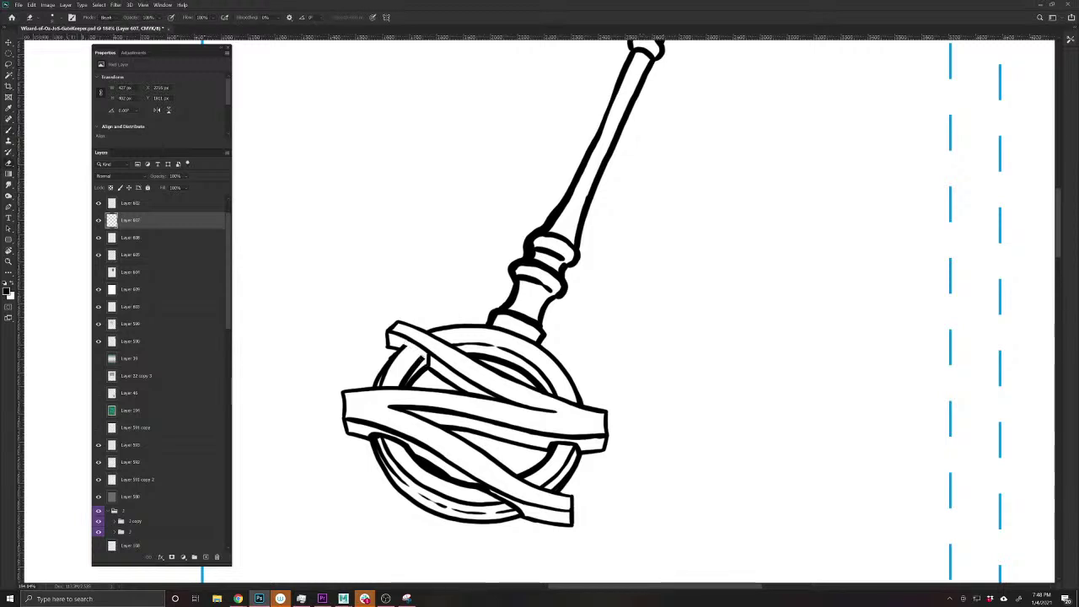
key(v)
click(429, 363)
key(b)
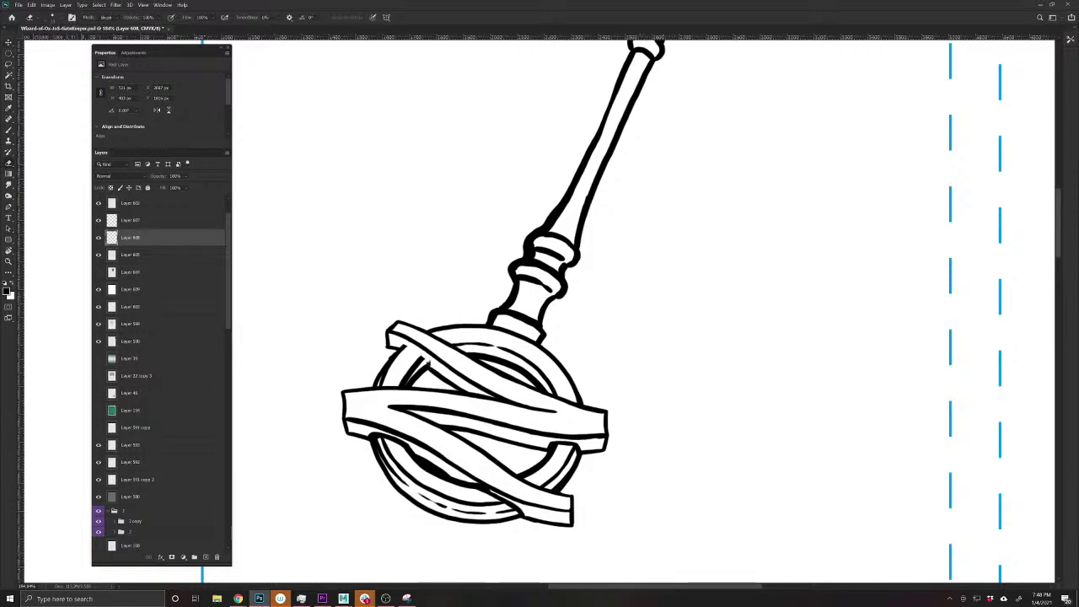
key(b)
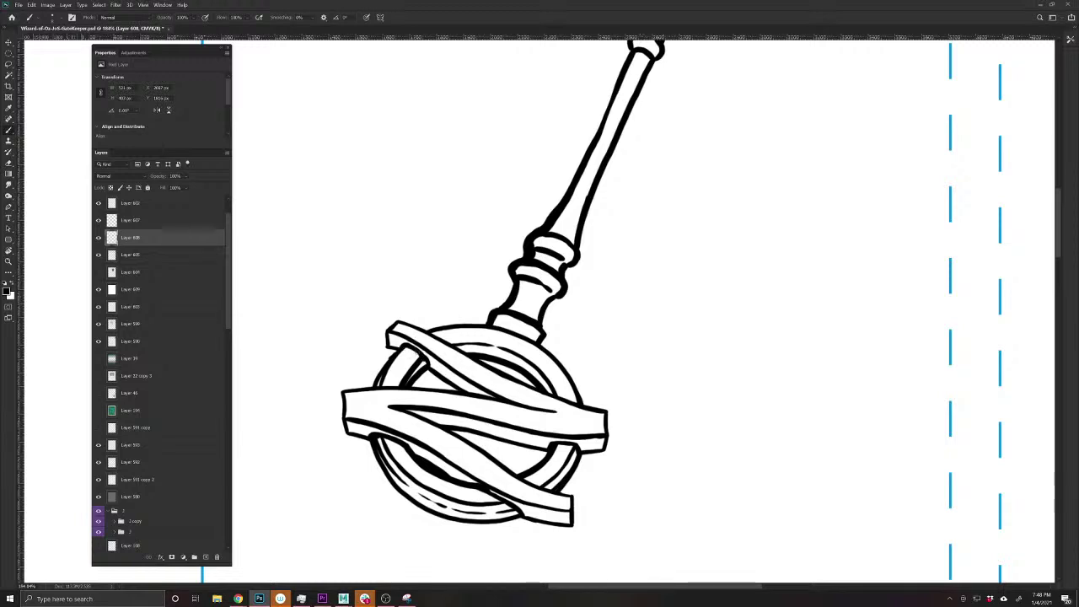
- Thicken the ring's lower-left outer contour and the outer outlines of the upper and middle bands' left ends
scroll(438, 531, down, 3)
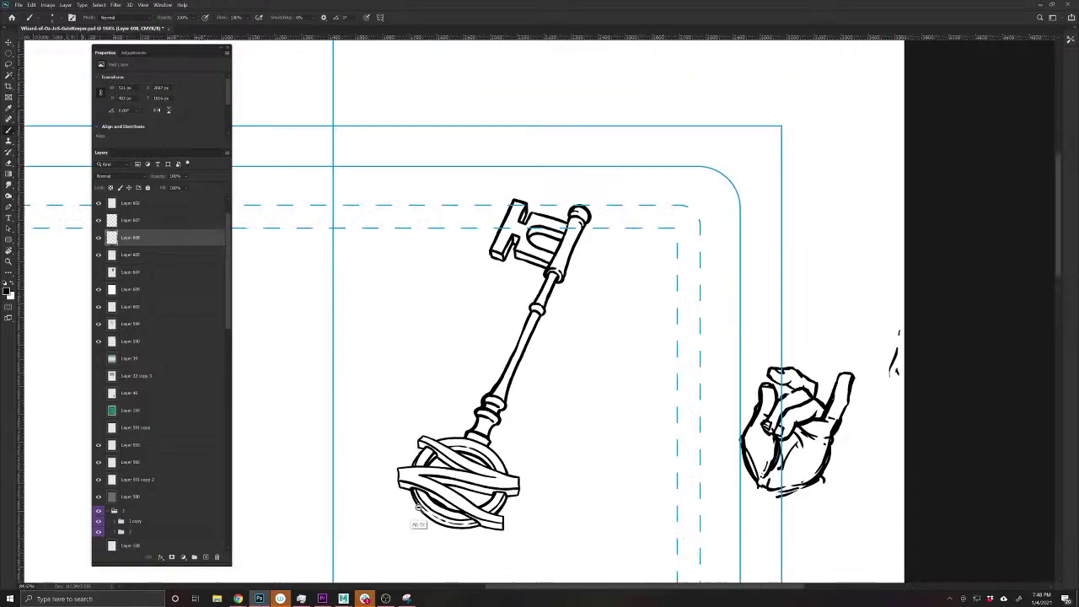
scroll(423, 513, up, 3)
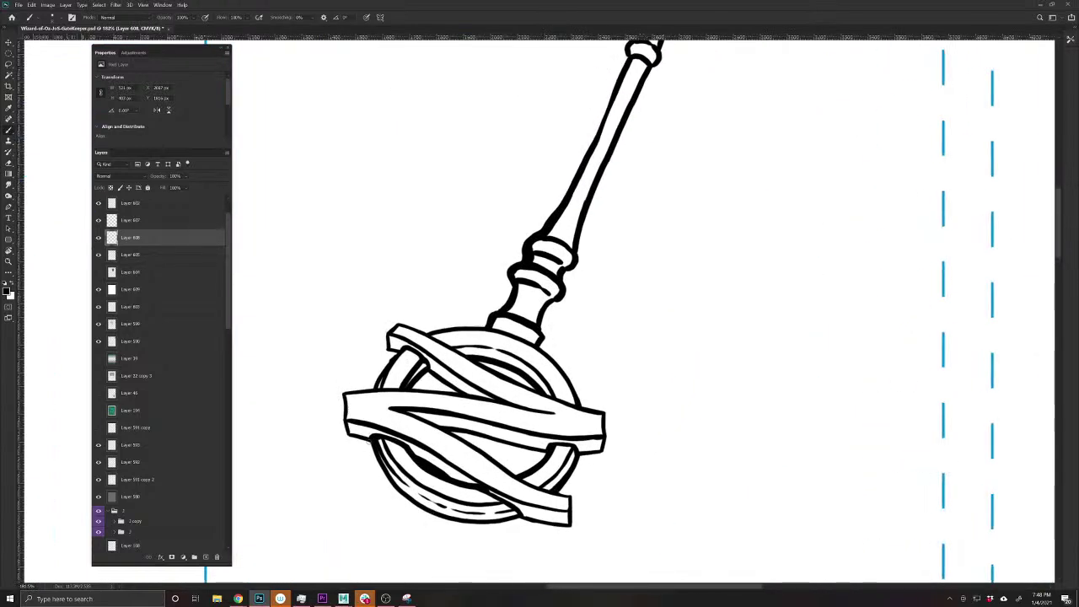
mouse_move(370, 443)
mouse_down()
mouse_move(416, 505)
mouse_move(445, 520)
mouse_move(521, 516)
mouse_up()
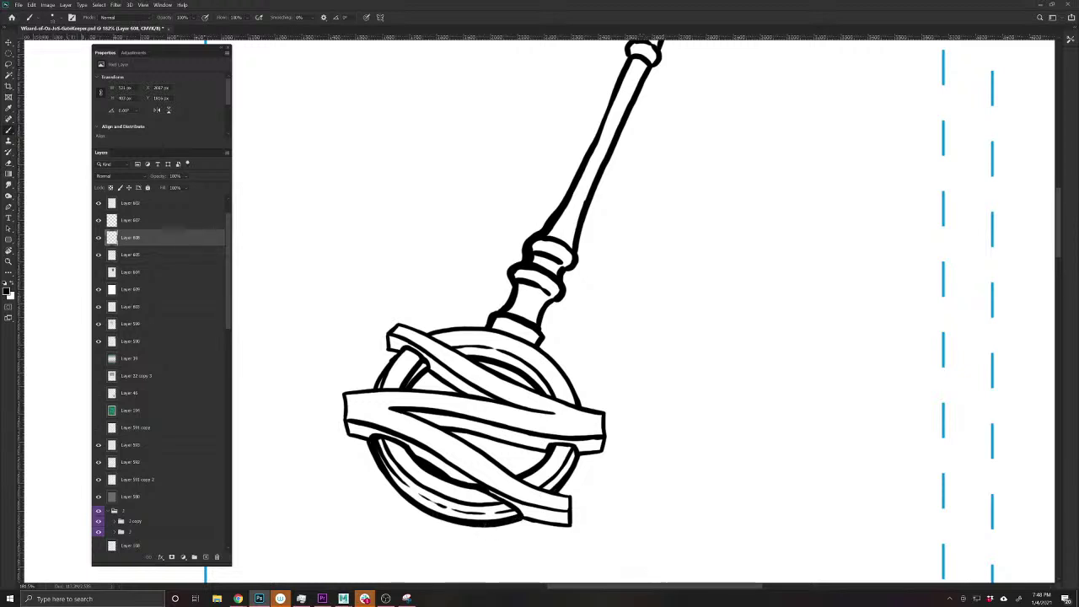
mouse_move(424, 511)
mouse_down()
mouse_move(346, 430)
mouse_move(341, 391)
mouse_move(369, 388)
mouse_move(396, 353)
mouse_move(383, 337)
mouse_move(395, 325)
mouse_move(428, 335)
mouse_move(489, 324)
mouse_move(428, 333)
mouse_up()
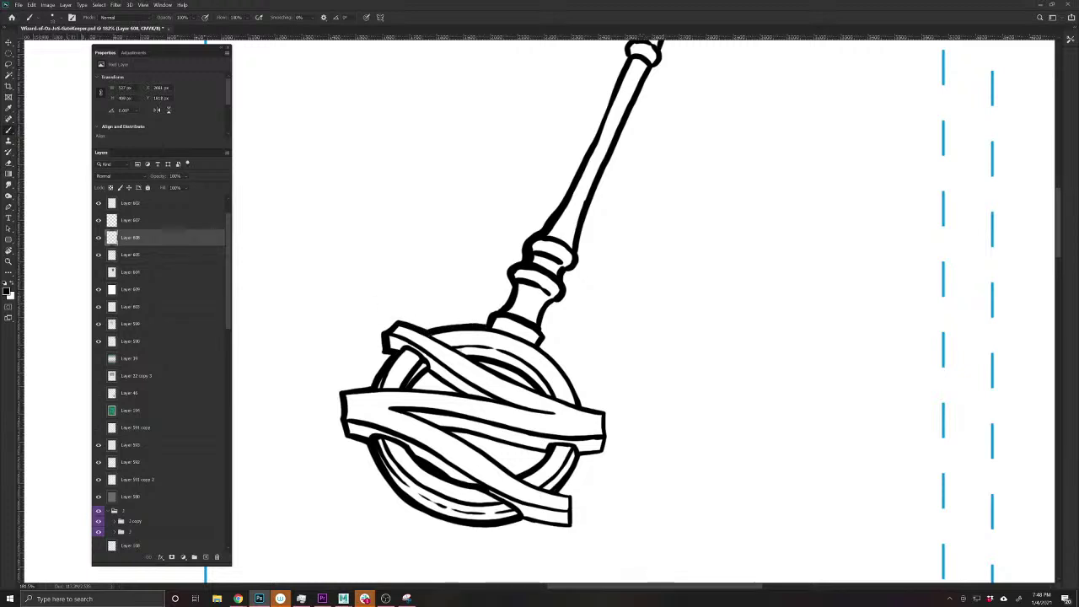
- Fill the gaps between the crossing bands inside the ring with heavier black shadow lines
drag(478, 363, 538, 389)
mouse_move(426, 372)
mouse_down()
mouse_move(456, 394)
mouse_move(410, 387)
mouse_move(426, 375)
mouse_up()
mouse_move(451, 433)
mouse_down()
mouse_move(517, 476)
mouse_move(456, 430)
mouse_move(544, 454)
mouse_move(516, 446)
mouse_move(536, 465)
mouse_move(517, 476)
mouse_up()
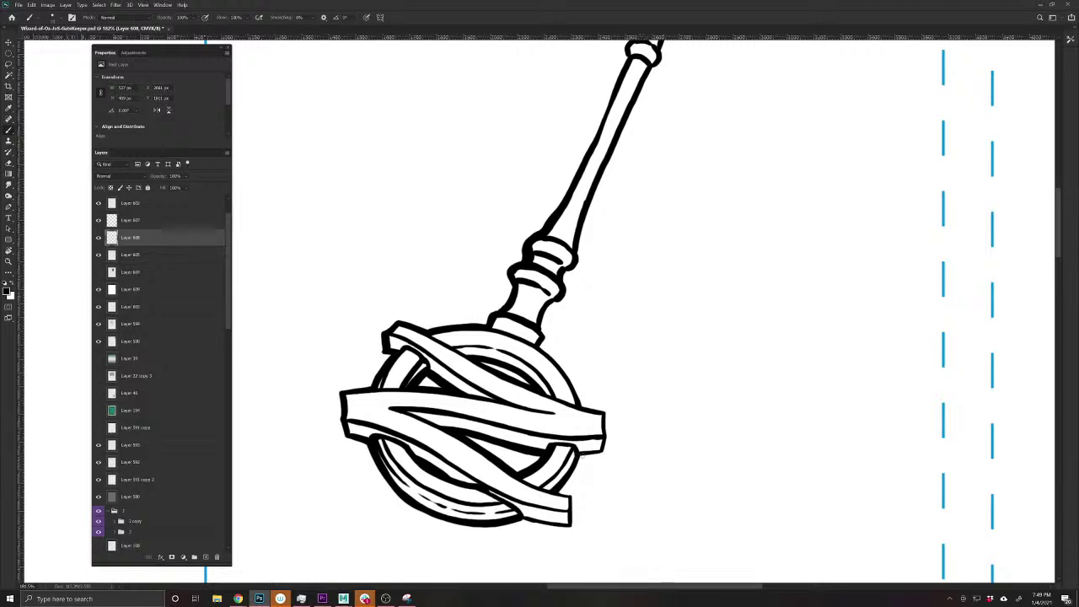
- Thicken the outline of the middle band's right end, the ring's upper-right curve and the collar's right edge
mouse_move(581, 456)
mouse_down()
mouse_move(560, 493)
mouse_move(609, 439)
mouse_move(608, 452)
mouse_move(607, 413)
mouse_move(609, 441)
mouse_up()
mouse_move(580, 407)
mouse_down()
mouse_move(607, 413)
mouse_move(537, 345)
mouse_up()
drag(578, 386, 582, 402)
mouse_move(547, 338)
mouse_down()
mouse_move(541, 346)
mouse_move(556, 301)
mouse_up()
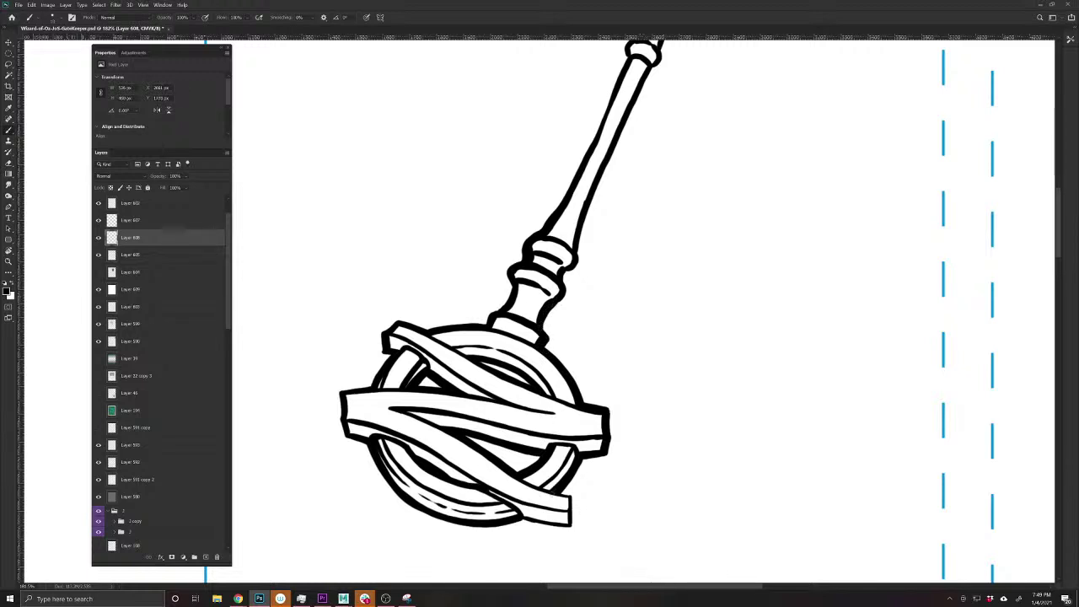
- Thicken the outlines of the lower band's right end and the middle band's left end, and reinforce the collar's base line
mouse_move(562, 491)
mouse_down()
mouse_move(574, 494)
mouse_move(572, 526)
mouse_move(523, 522)
mouse_move(573, 529)
mouse_move(435, 518)
mouse_move(381, 477)
mouse_move(337, 413)
mouse_up()
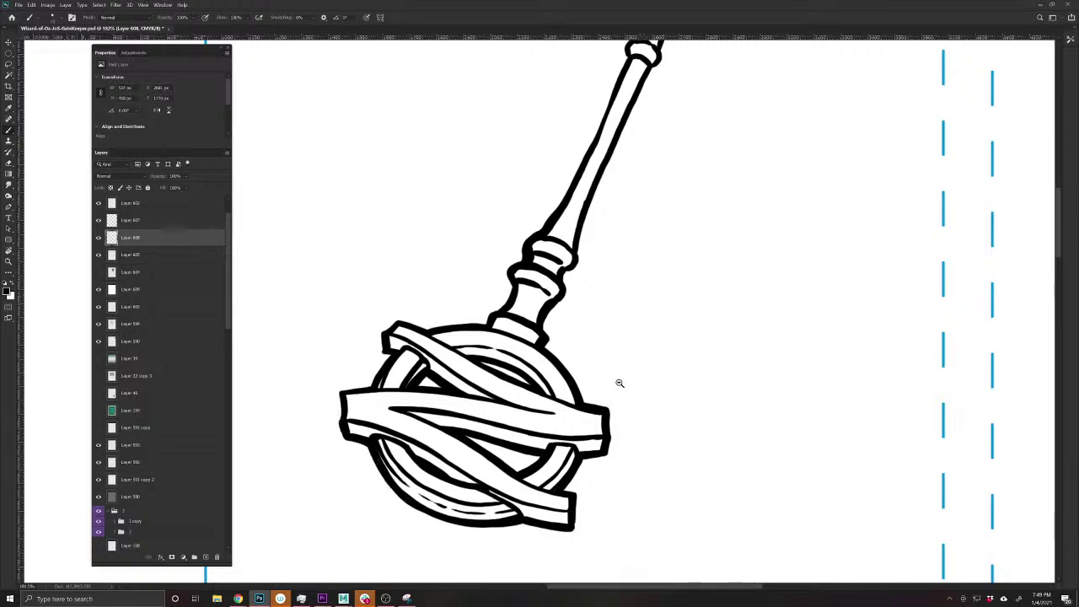
scroll(619, 380, down, 2)
scroll(609, 374, up, 2)
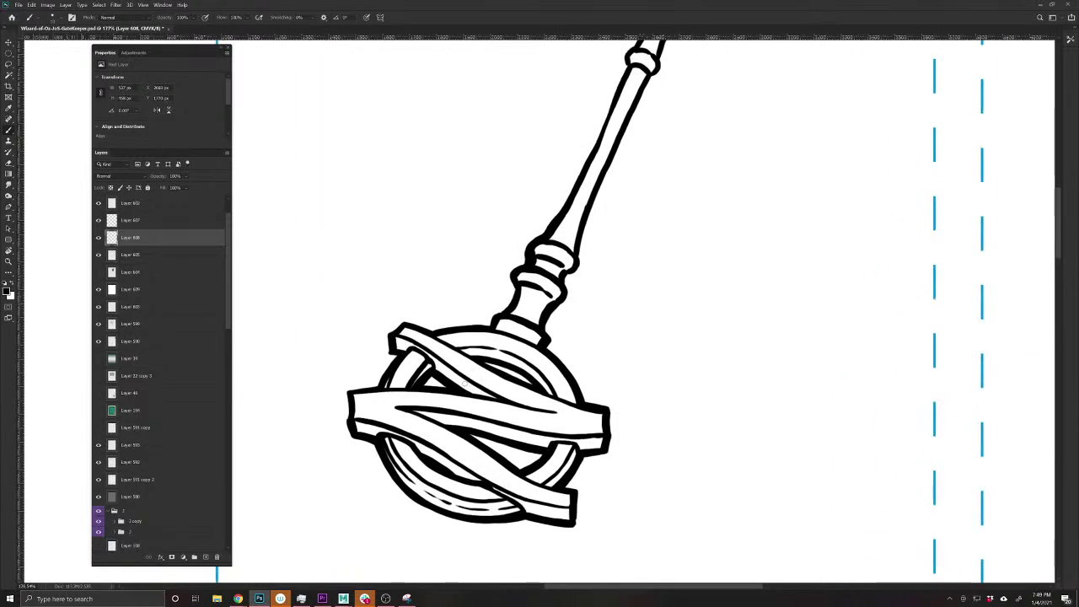
drag(494, 327, 535, 344)
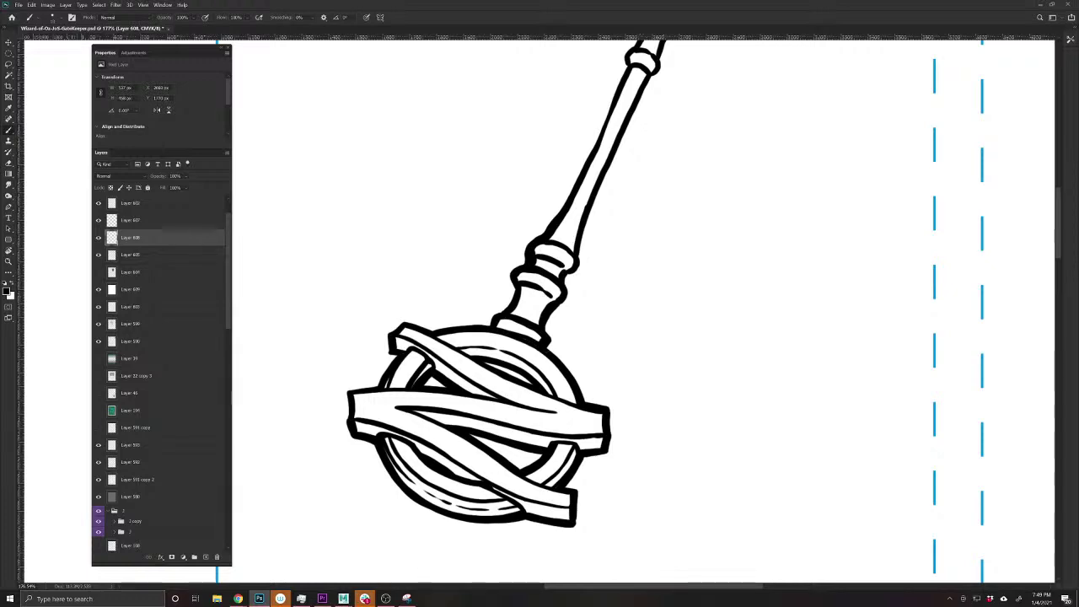
- Hide the white backing layer so the key appears over the full character artwork
scroll(672, 346, down, 5)
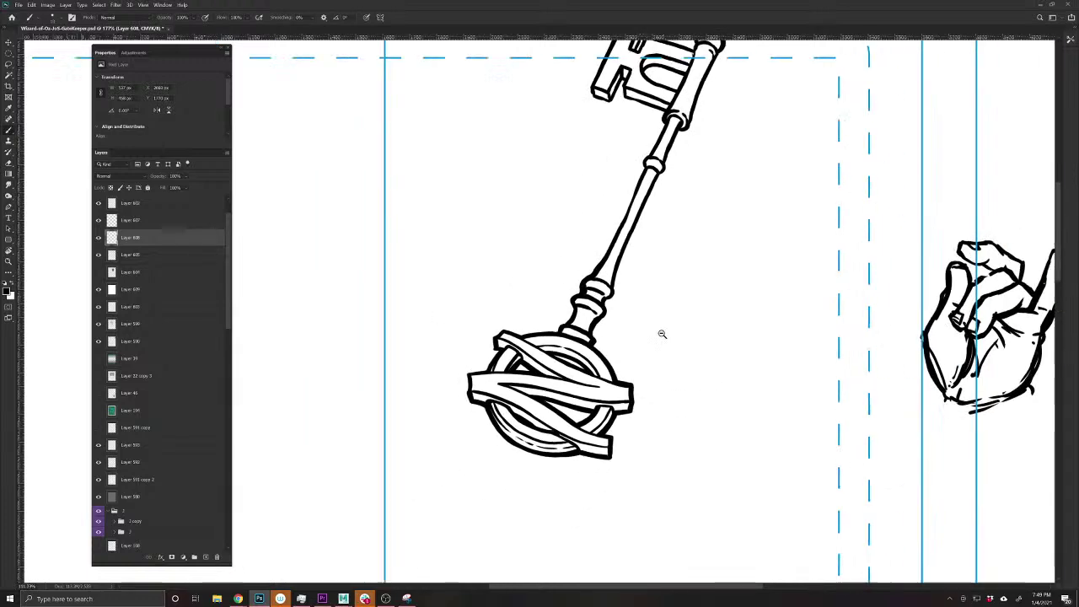
drag(654, 351, 555, 336)
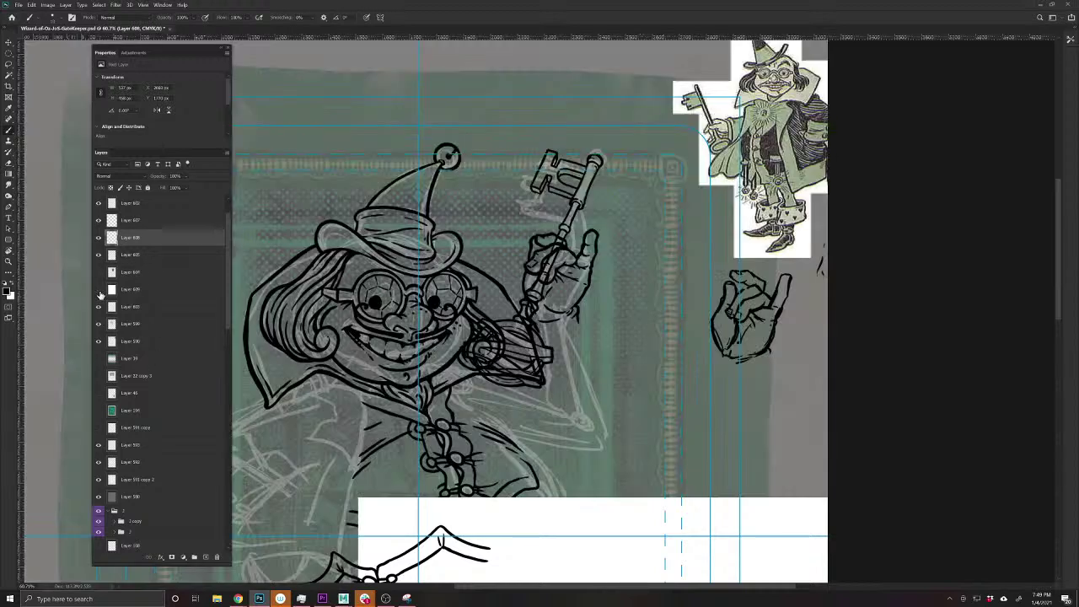
click(98, 290)
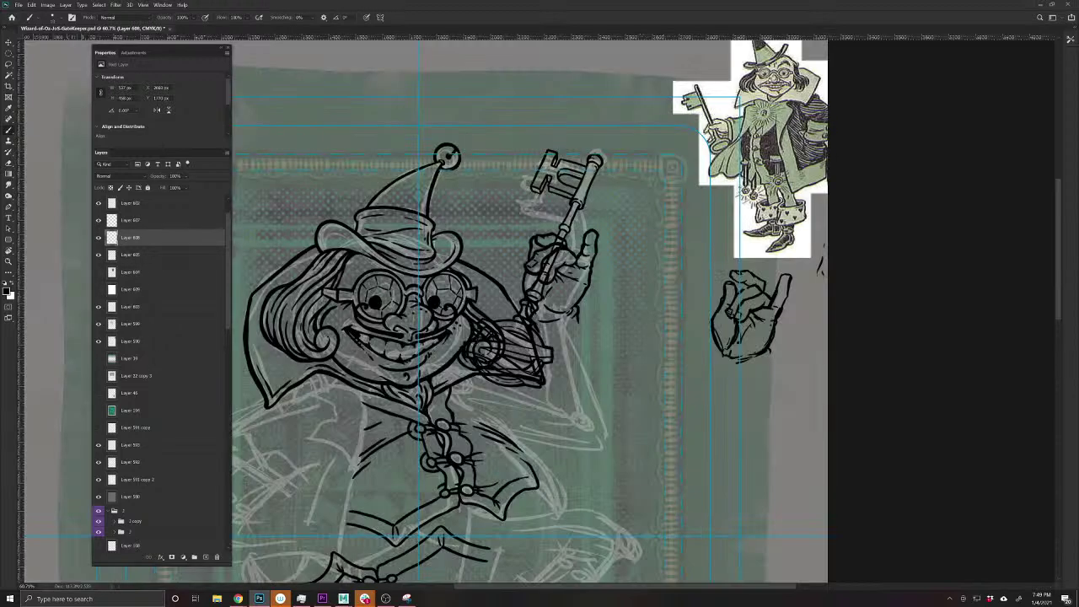
- Delete the spare hand sketch lying outside the card frame beside the character
key(v)
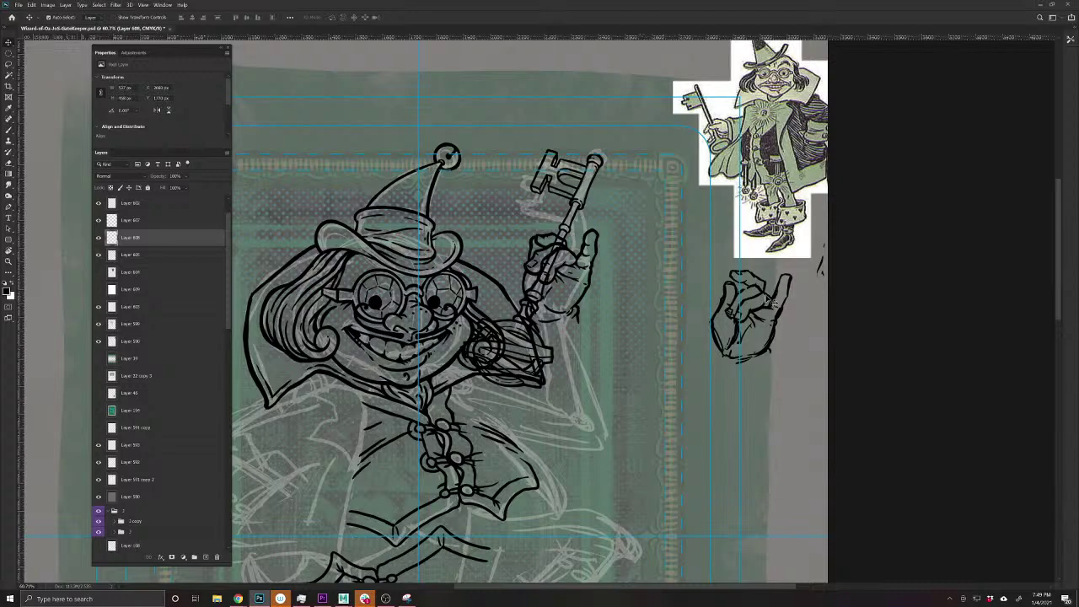
drag(762, 297, 596, 279)
key(Delete)
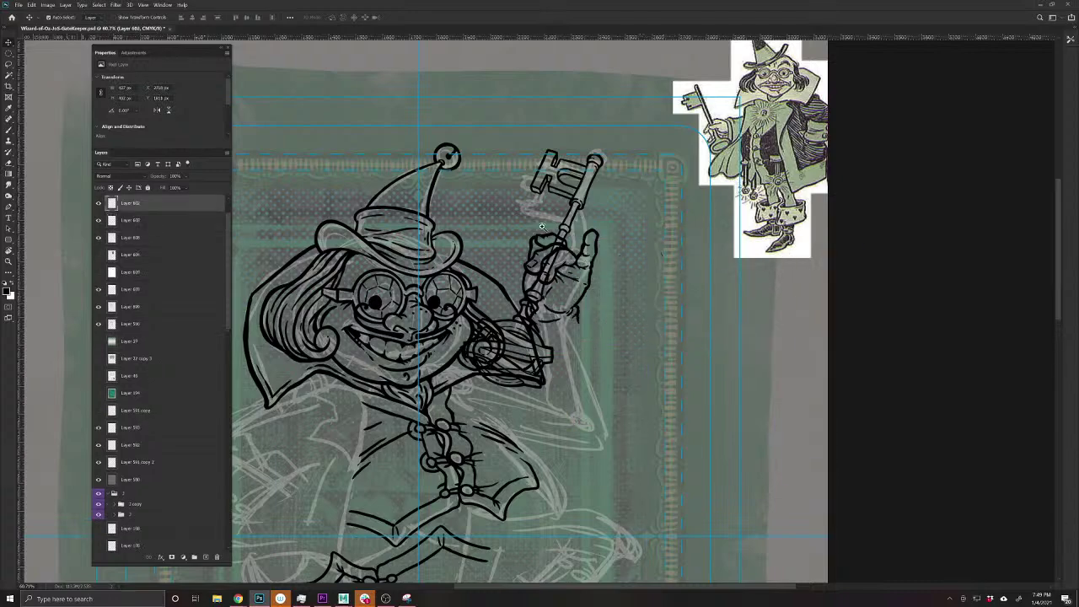
- Add a layer mask to the key shaft's layer and mask out the shaft where the fingers cover it
drag(543, 227, 568, 248)
click(597, 241)
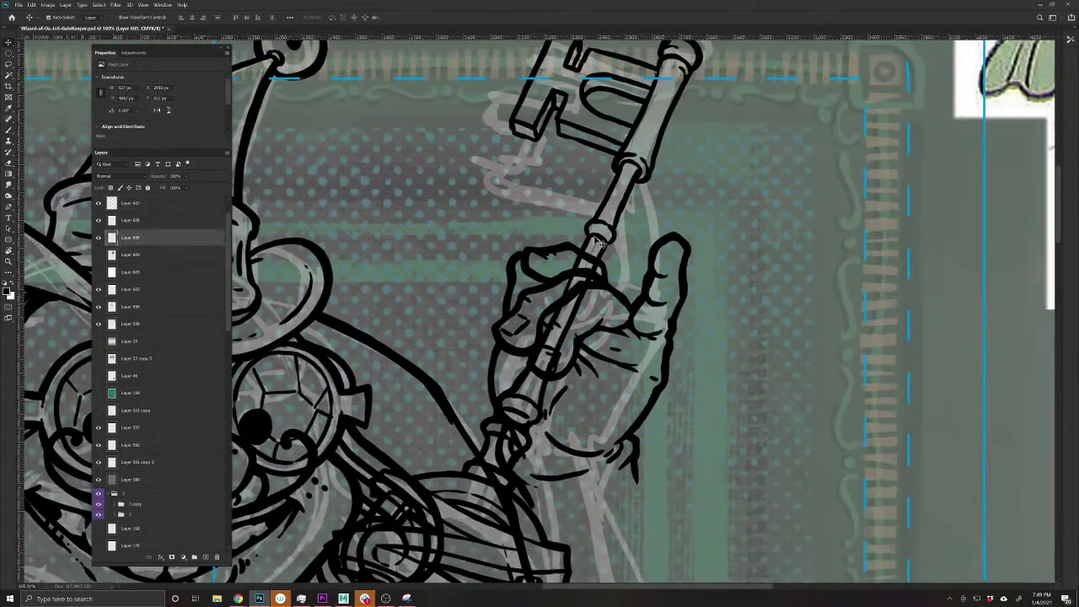
key(e)
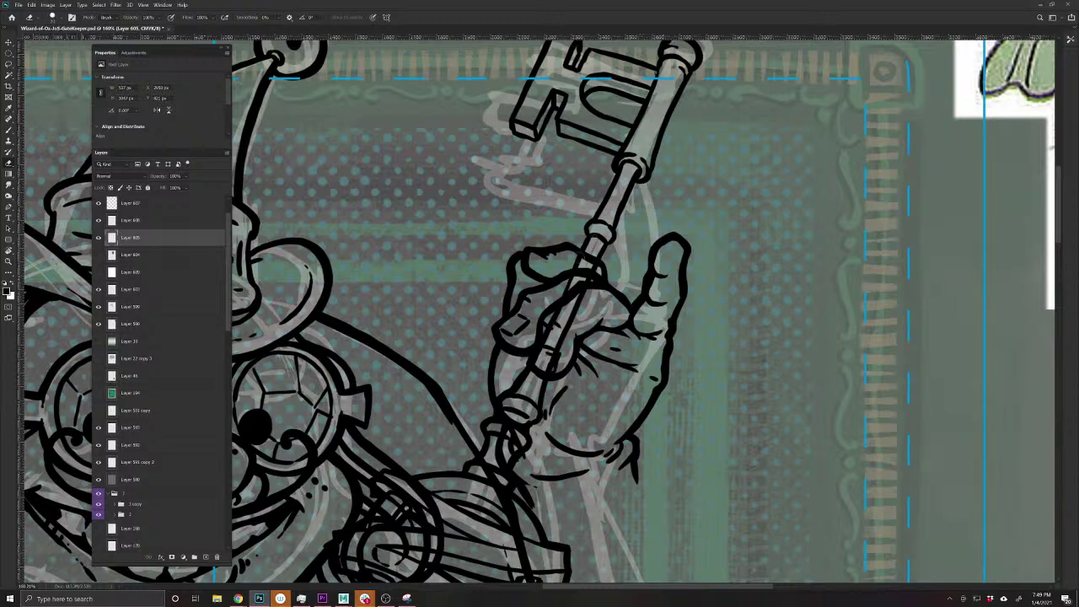
key(bracketright)
click(171, 555)
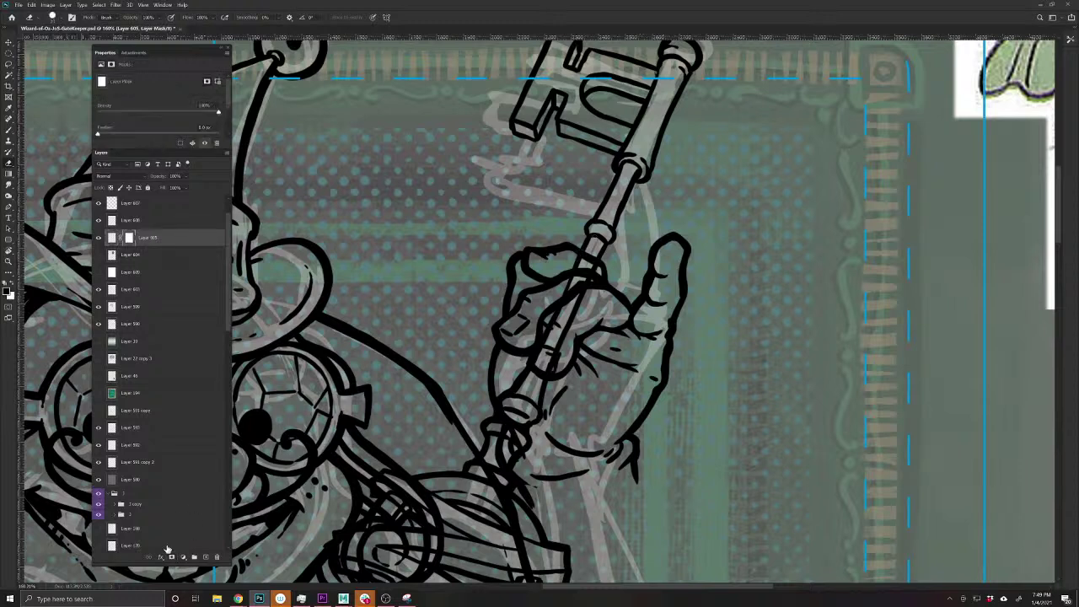
key(b)
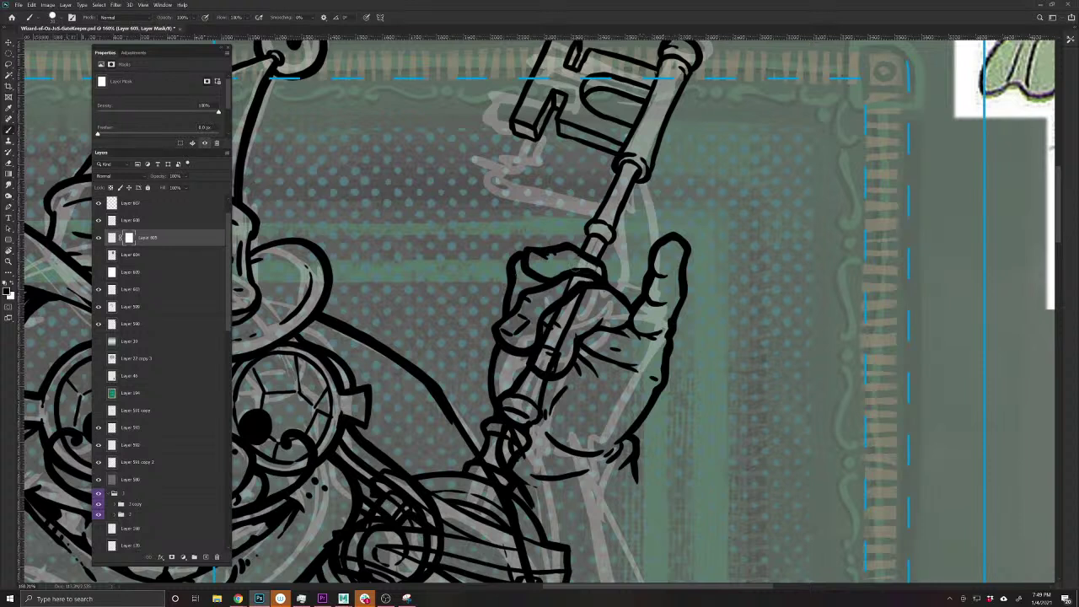
key(])
mouse_move(551, 322)
mouse_down()
mouse_move(577, 285)
mouse_move(552, 363)
mouse_up()
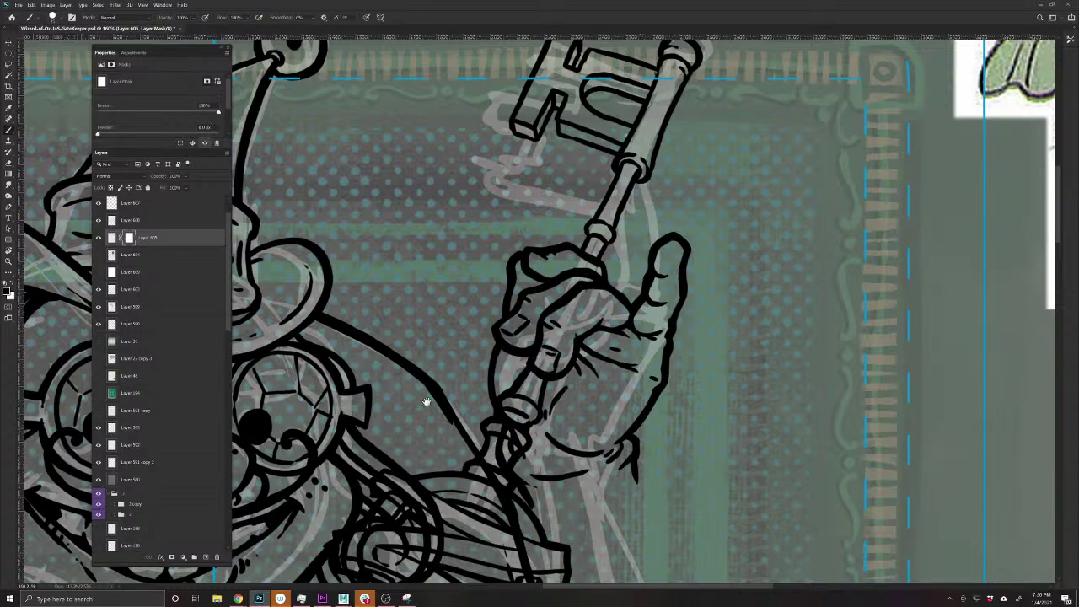
- With a smaller brush on the key layer itself rather than its mask, thicken the shaft's left edge above the hand
drag(454, 479, 355, 576)
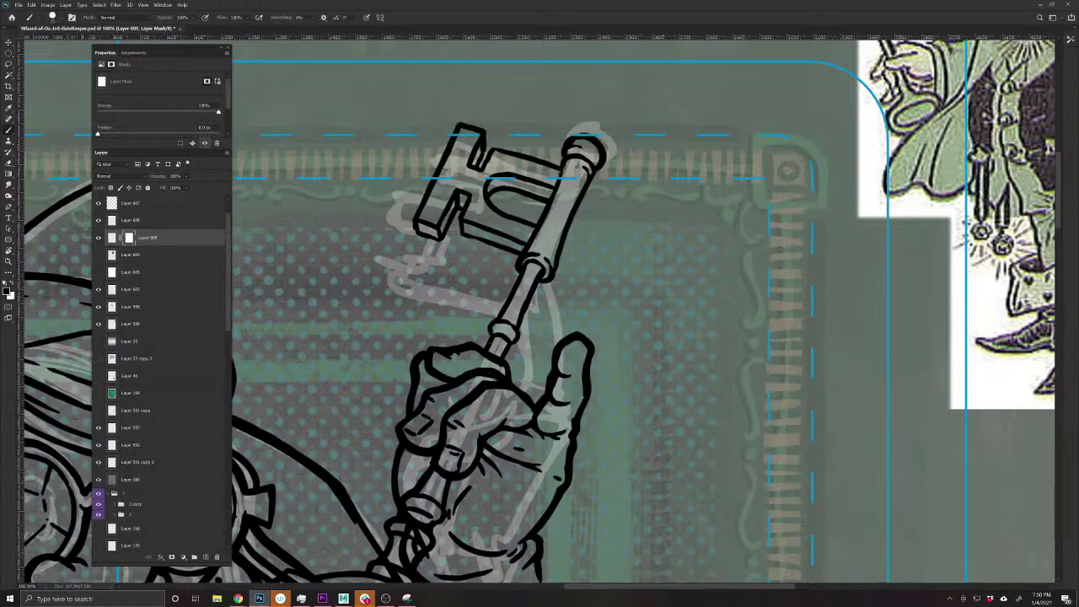
key(bracketleft)
key(bracketleft)
key(ctrl+2)
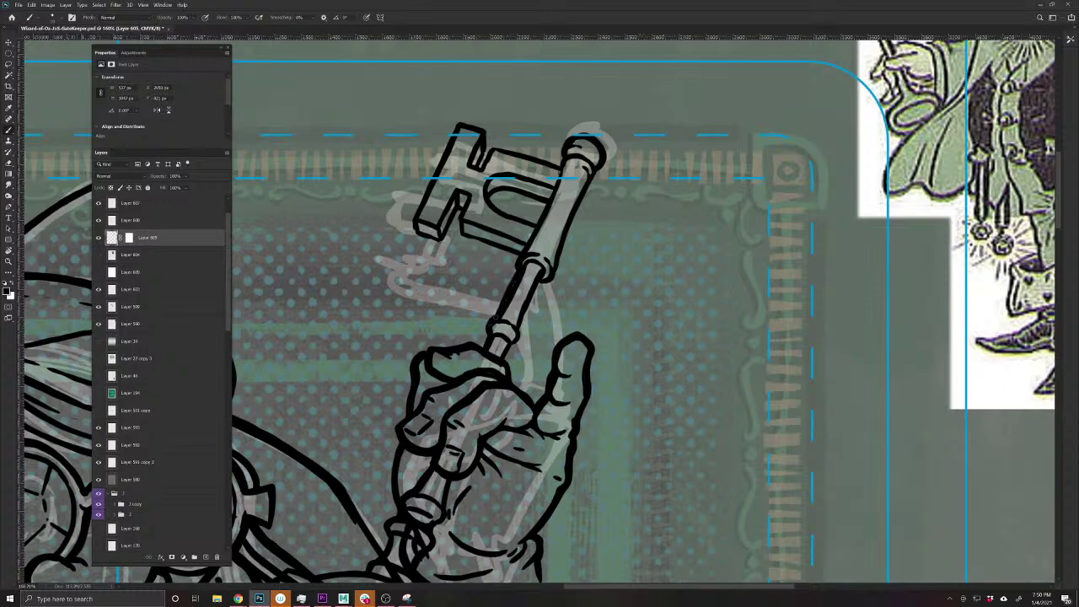
drag(516, 255, 518, 274)
- Thicken the outlines of the key's bit along its lower tooth, outer edge, notch and top edge
drag(454, 255, 514, 403)
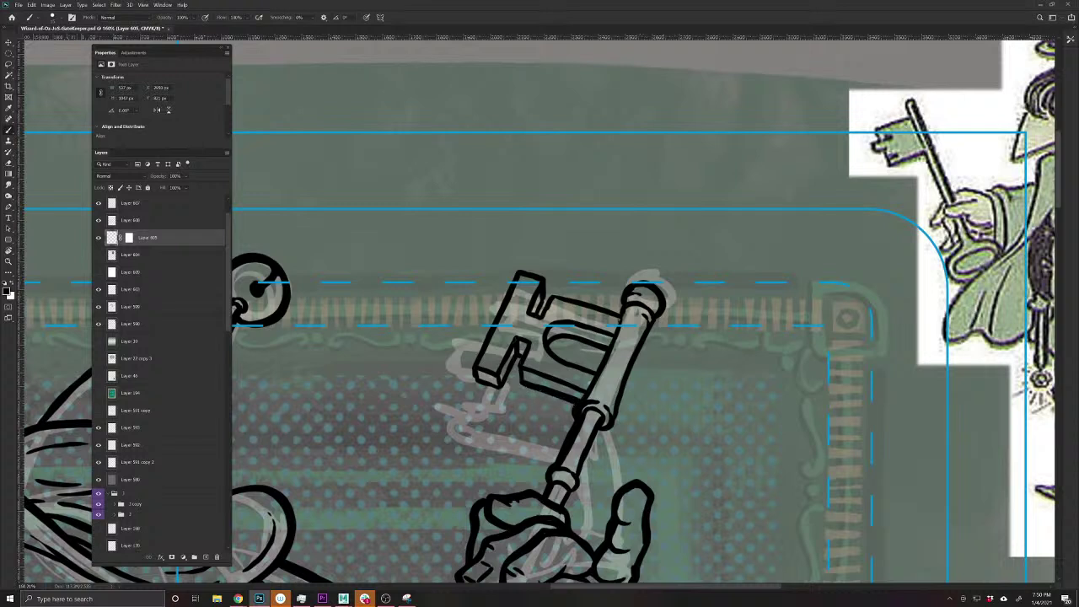
mouse_move(520, 367)
mouse_down()
mouse_move(520, 384)
mouse_move(490, 388)
mouse_up()
drag(483, 347, 475, 367)
mouse_move(543, 303)
mouse_down()
mouse_move(563, 297)
mouse_move(624, 316)
mouse_up()
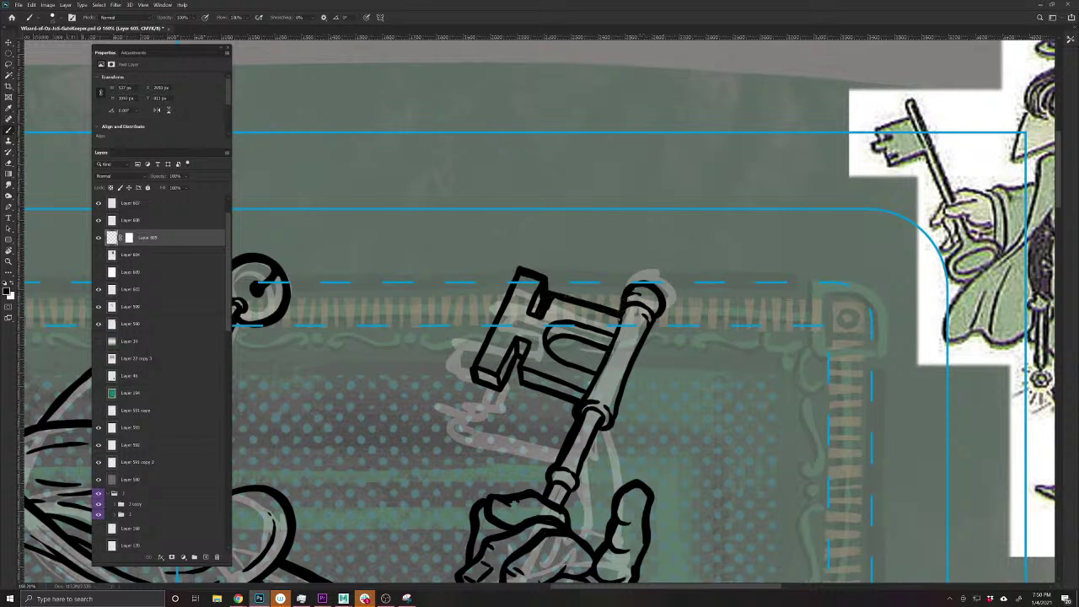
- Add a layer mask to the character's head line-art layer and lower the layer's opacity to about 61%
drag(606, 352, 551, 346)
mouse_move(661, 307)
mouse_down()
mouse_move(565, 504)
mouse_move(570, 445)
mouse_move(635, 208)
mouse_up()
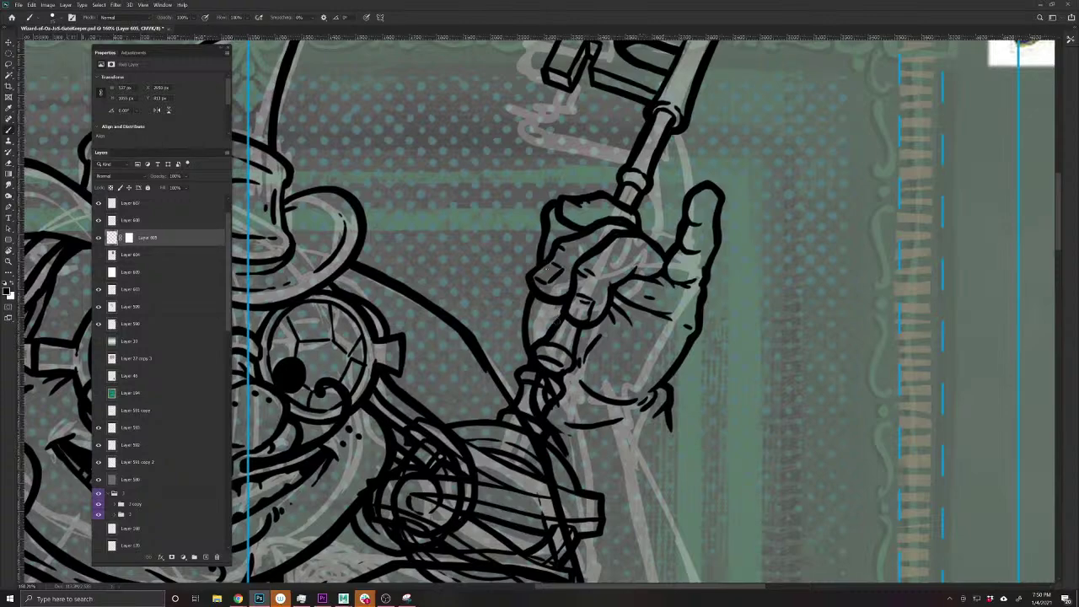
scroll(581, 424, down, 4)
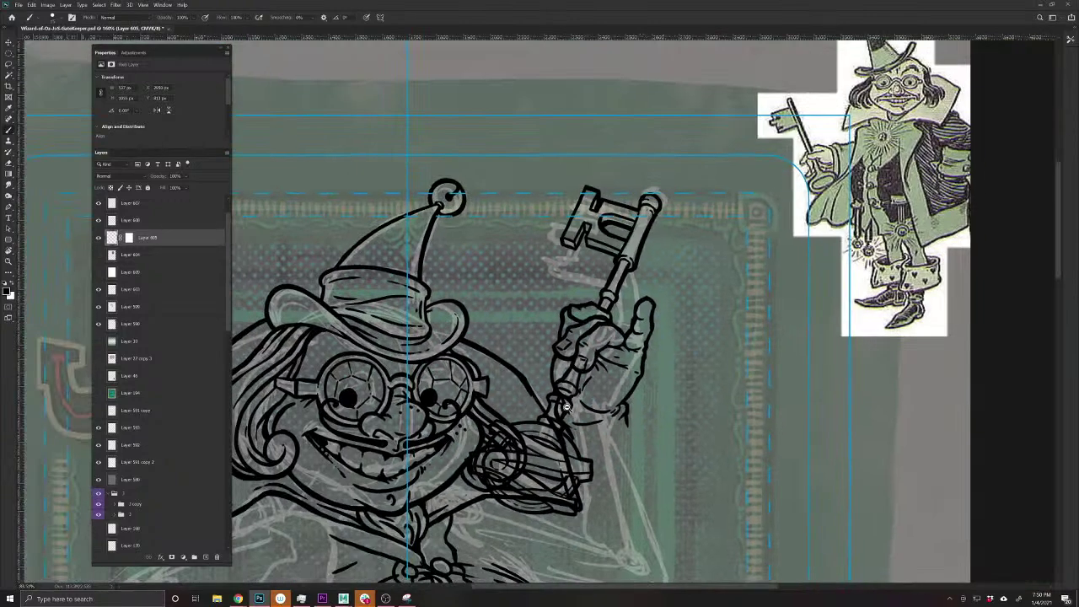
scroll(567, 409, up, 1)
key(v)
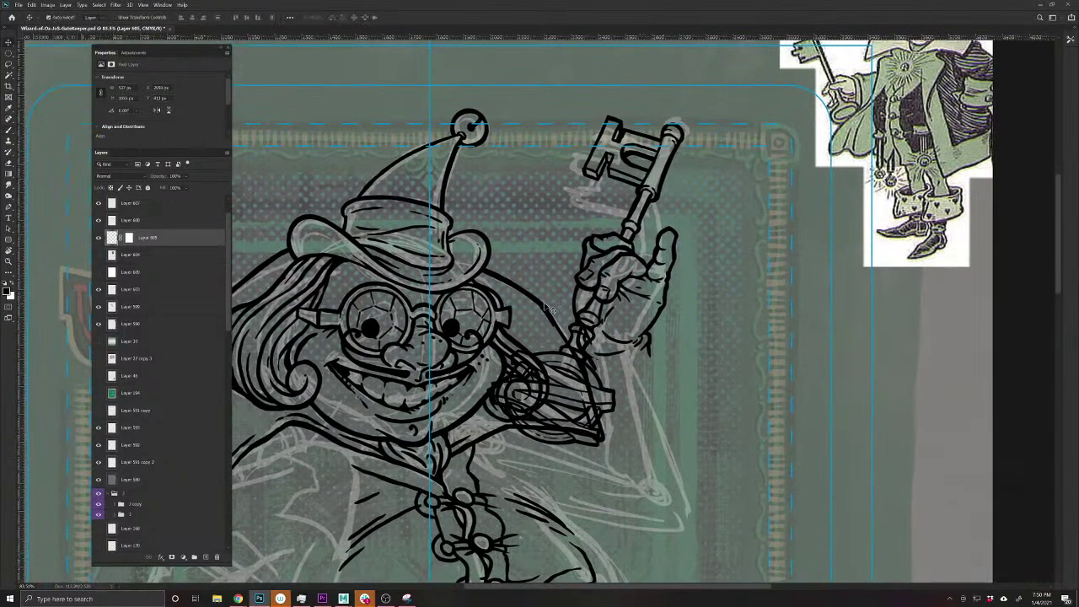
click(549, 309)
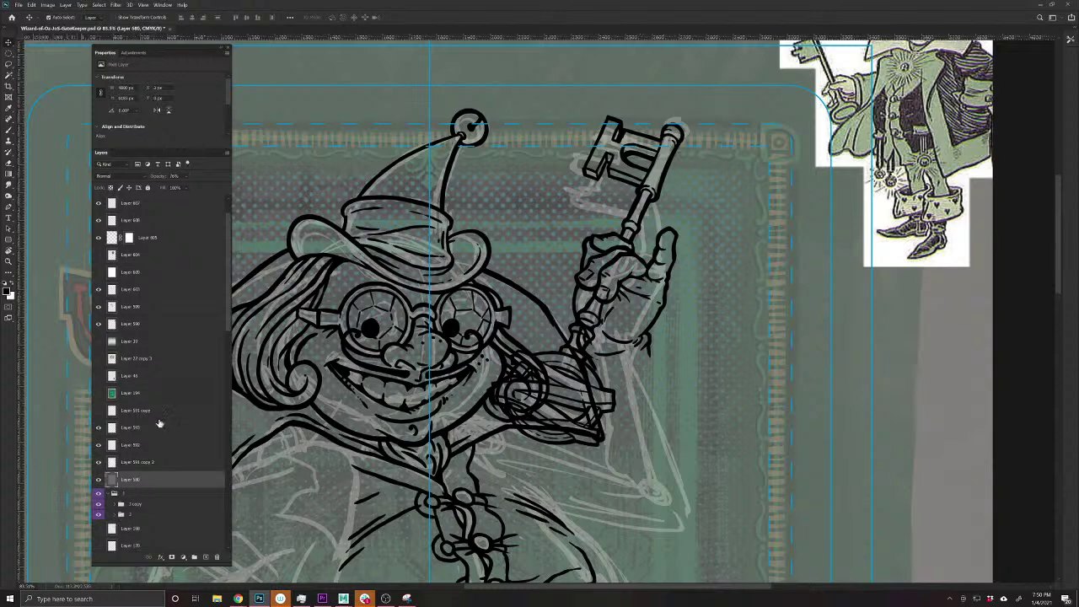
click(552, 317)
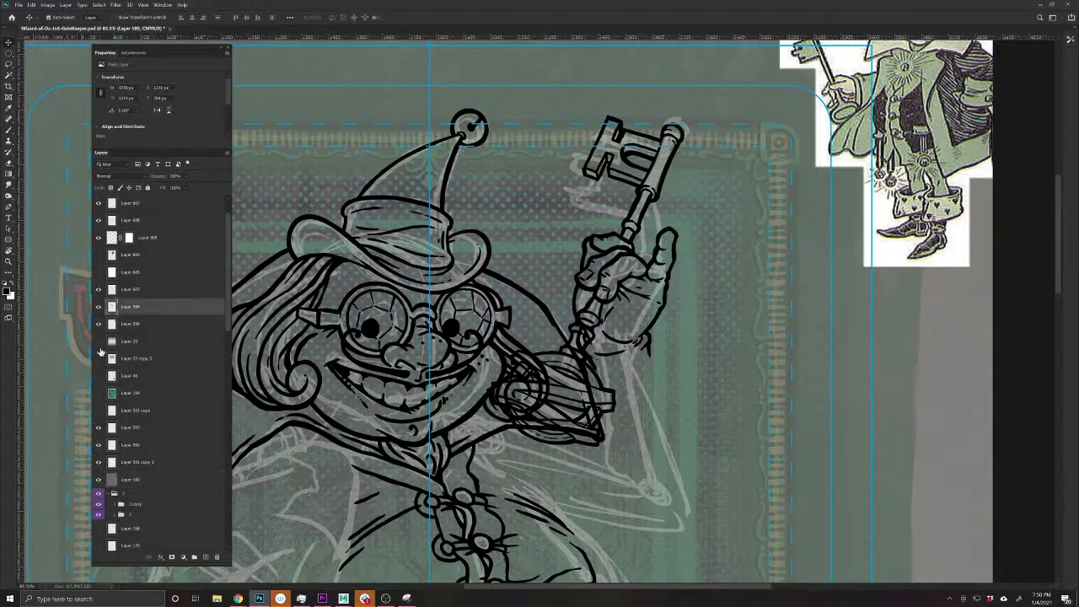
click(171, 557)
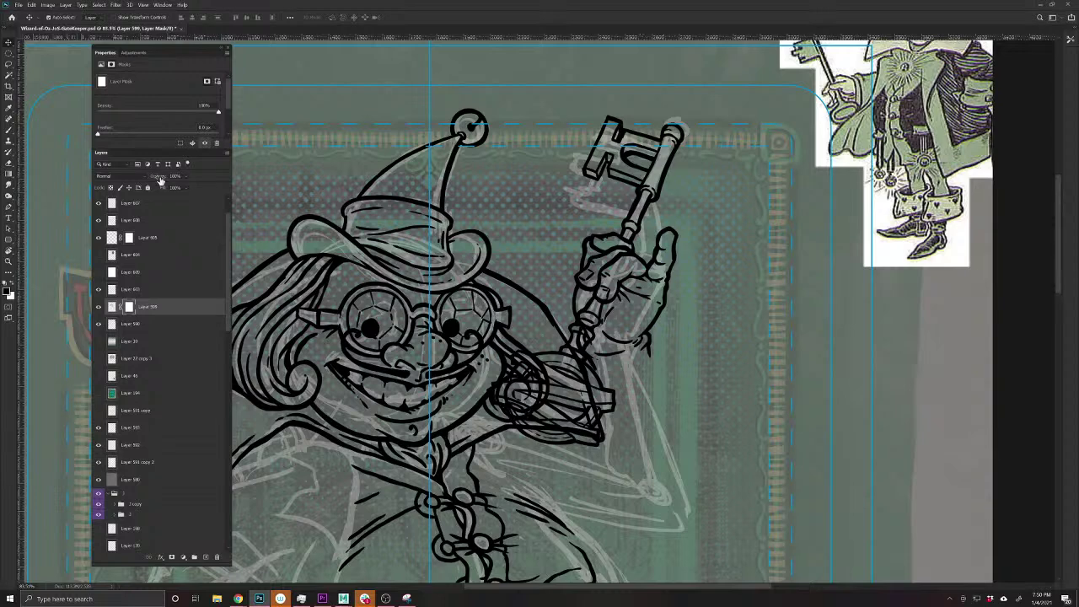
drag(159, 176, 140, 182)
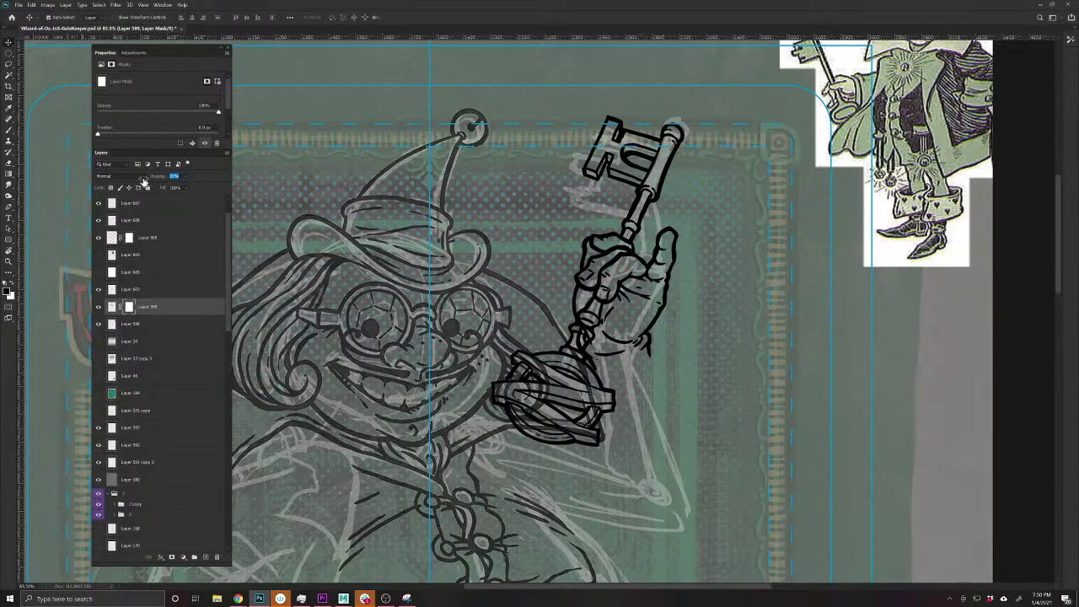
- With a larger brush, mask out the character lines showing through the key's round bow and restore the layer to 100% opacity
scroll(521, 391, up, 2)
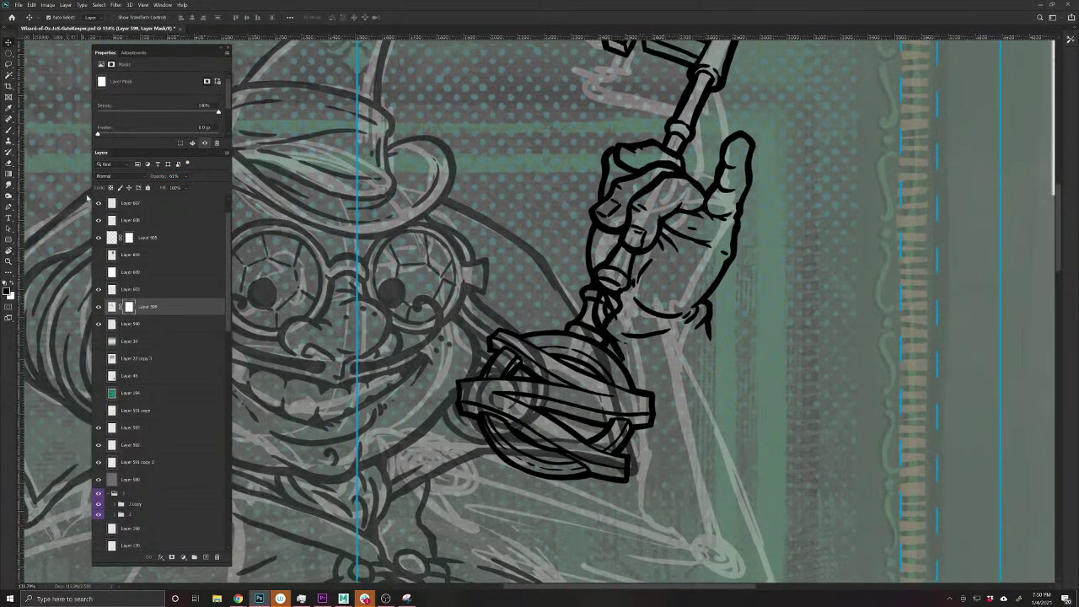
click(9, 130)
key(bracketright)
key(bracketright)
key(bracketright)
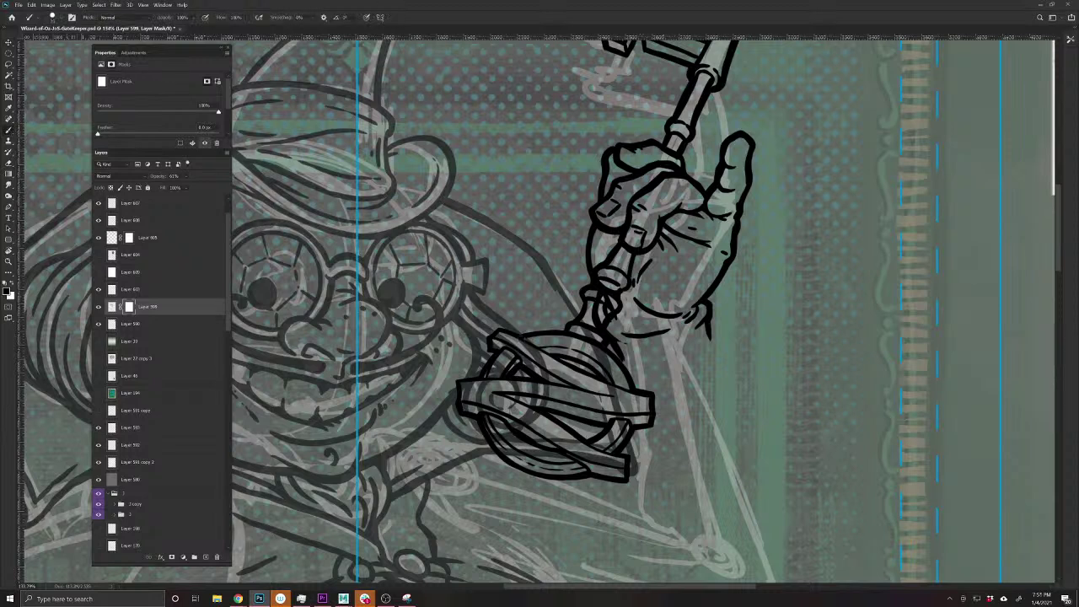
mouse_move(523, 340)
mouse_down()
mouse_move(546, 379)
mouse_move(488, 373)
mouse_move(504, 341)
mouse_move(508, 366)
mouse_move(466, 385)
mouse_move(465, 406)
mouse_move(514, 405)
mouse_move(503, 435)
mouse_move(534, 453)
mouse_move(497, 442)
mouse_move(501, 451)
mouse_move(581, 463)
mouse_move(557, 441)
mouse_move(623, 471)
mouse_up()
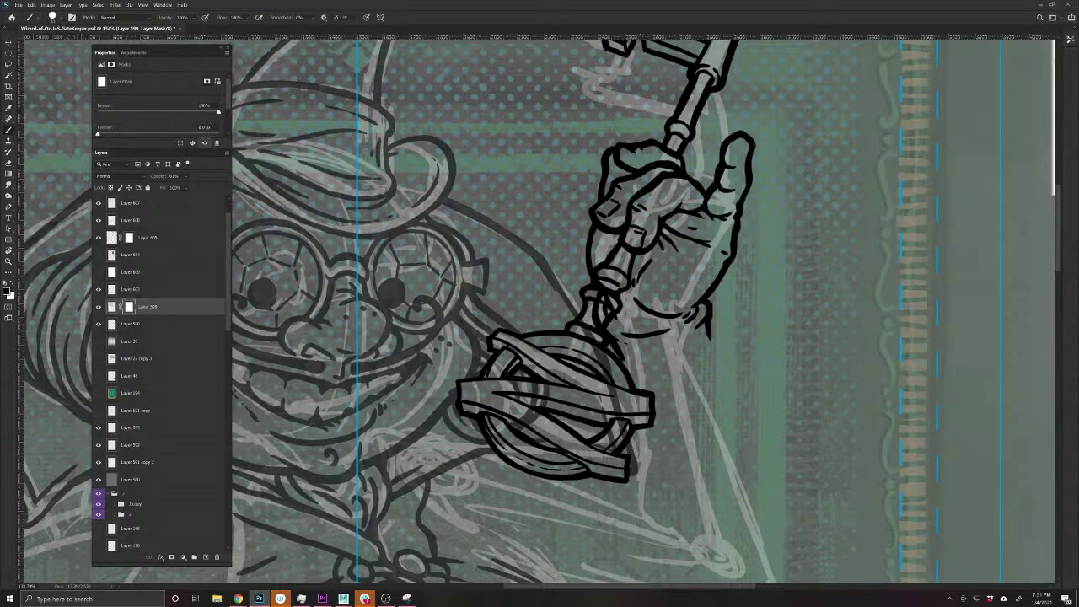
mouse_move(517, 425)
mouse_down()
mouse_move(538, 441)
mouse_move(527, 419)
mouse_move(546, 403)
mouse_move(518, 389)
mouse_move(547, 388)
mouse_up()
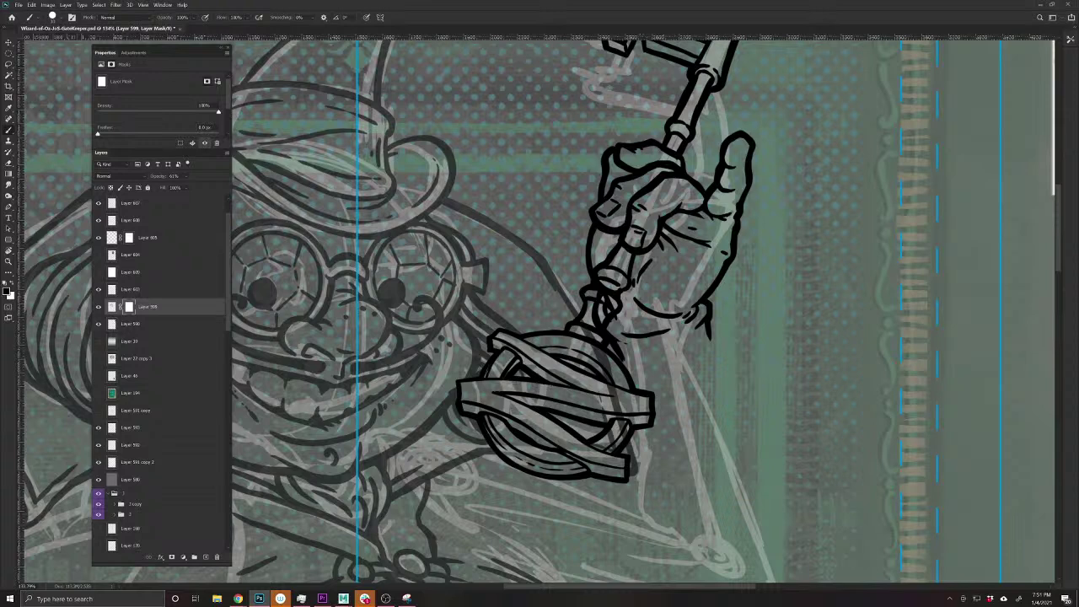
mouse_move(583, 331)
mouse_down()
mouse_move(603, 358)
mouse_move(623, 428)
mouse_move(592, 448)
mouse_up()
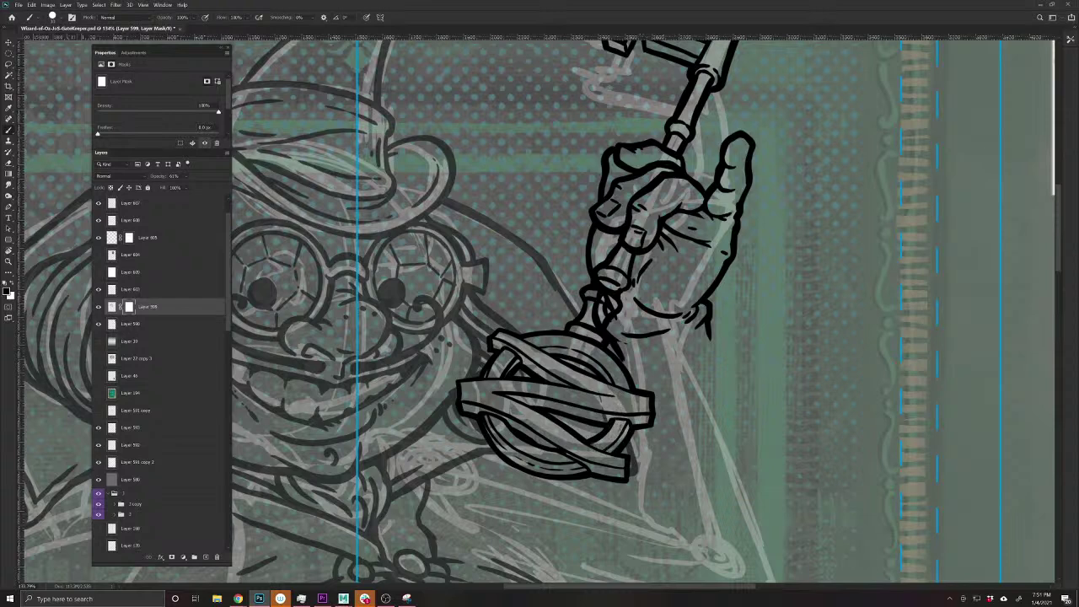
drag(608, 409, 603, 424)
drag(155, 177, 470, 192)
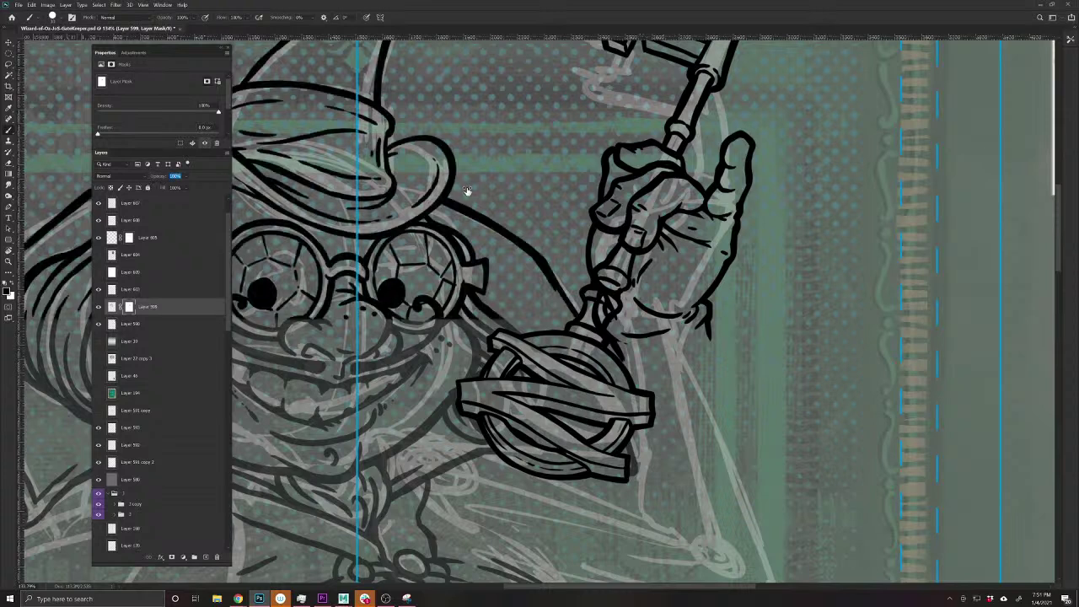
- Add a layer mask to the dimmed hand layer, mask out its lines crossing the key's lower shaft, and restore 100% opacity
drag(635, 378, 635, 432)
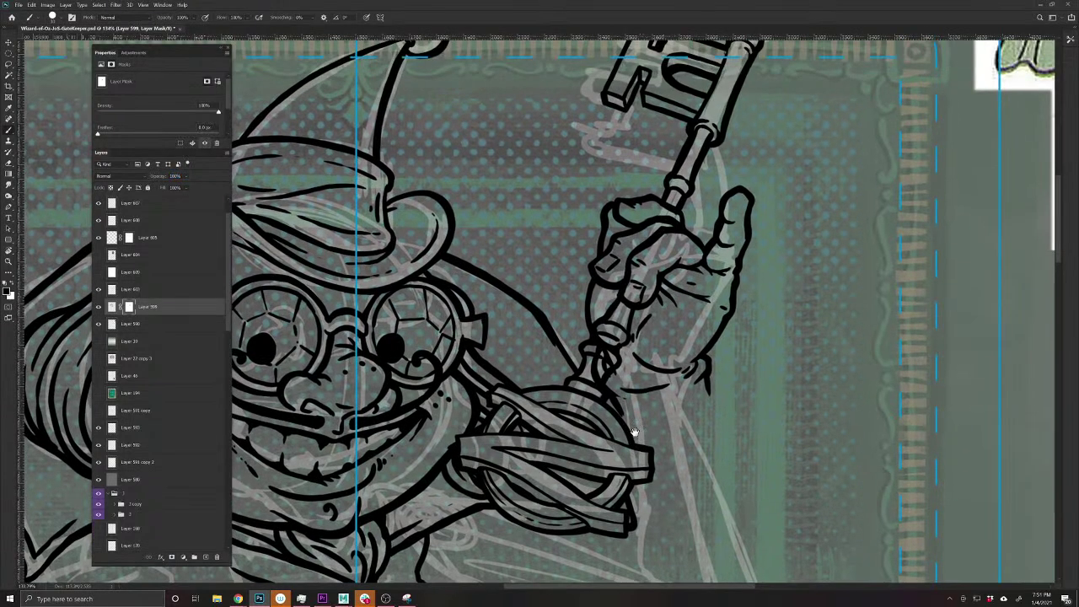
key(v)
click(596, 374)
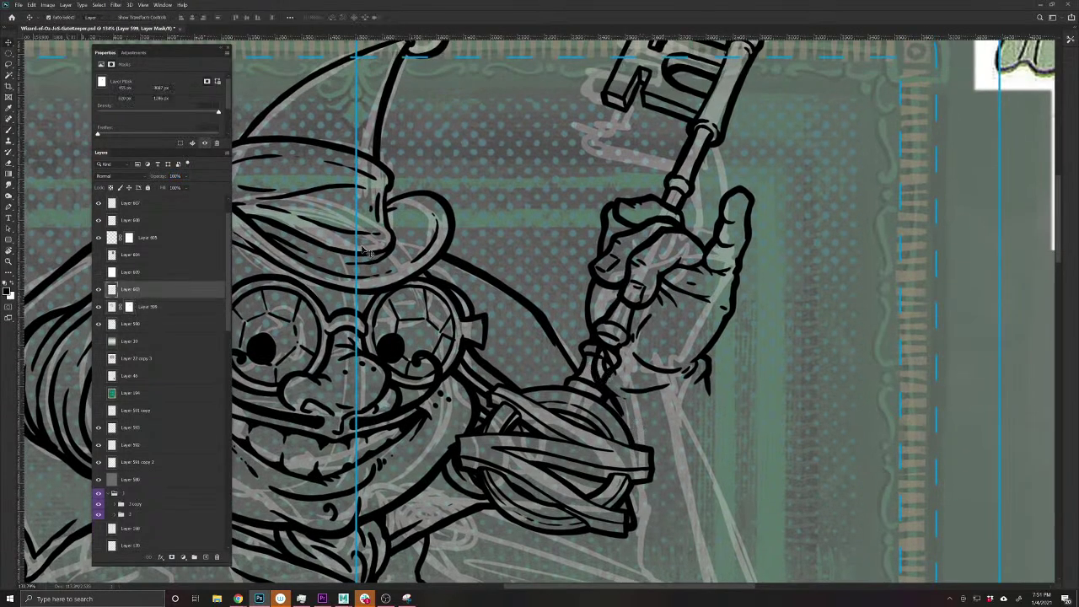
drag(159, 179, 140, 178)
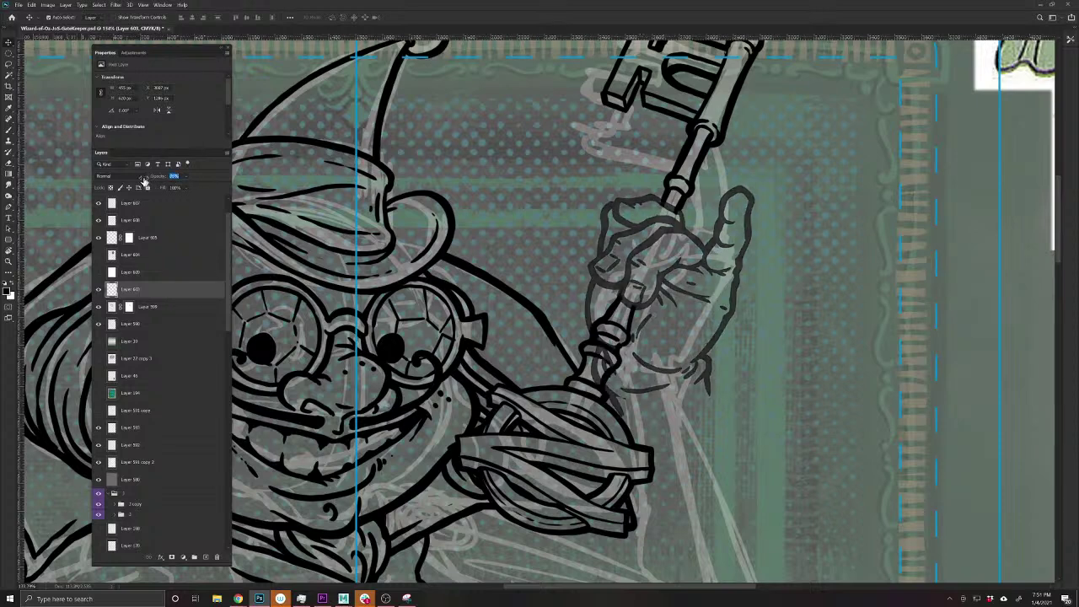
click(171, 558)
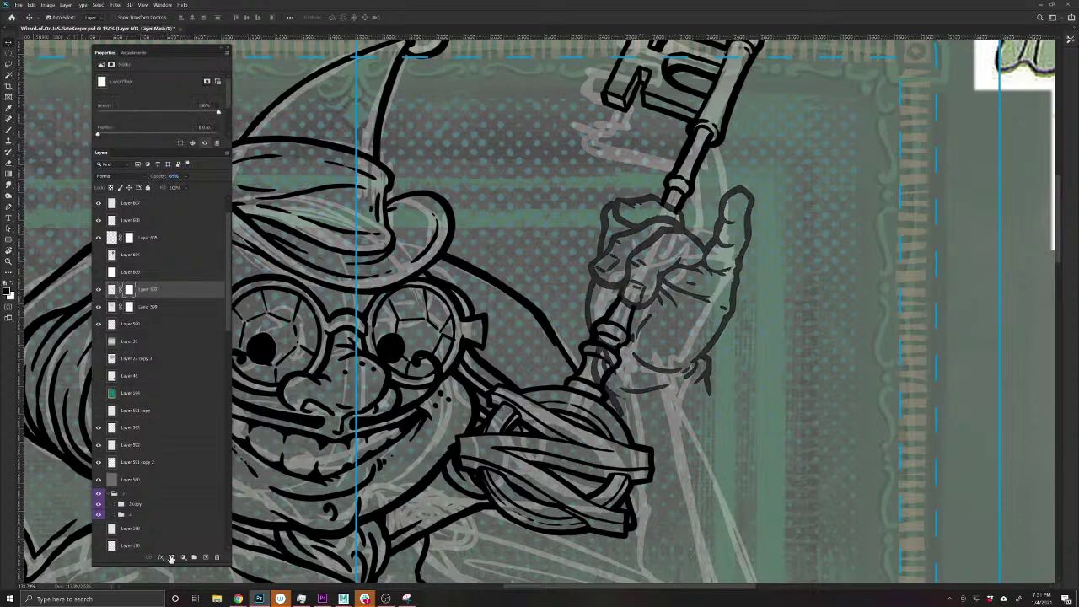
key(b)
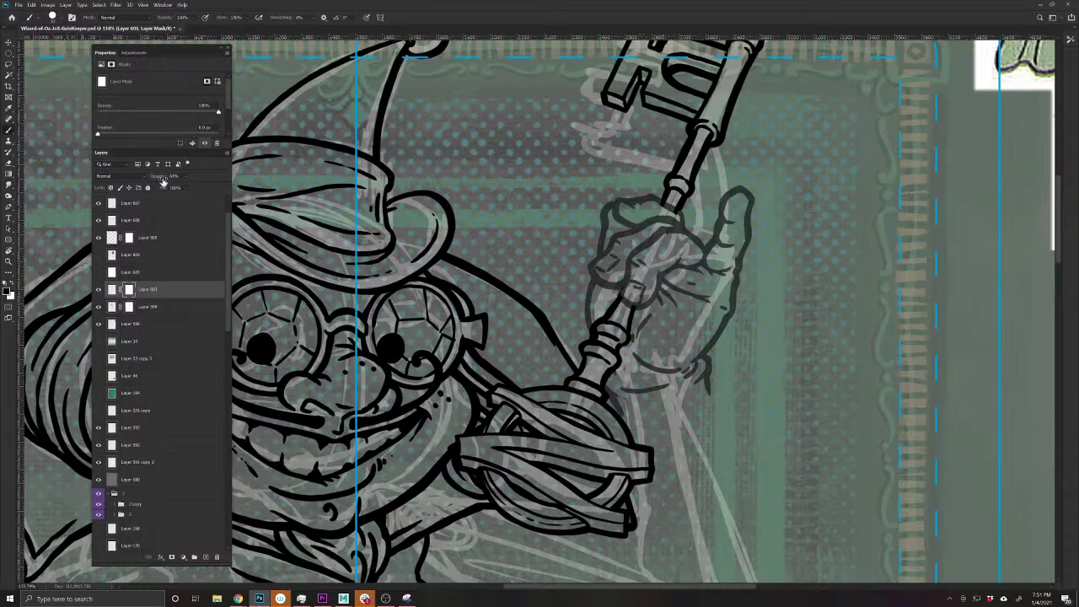
drag(161, 179, 485, 199)
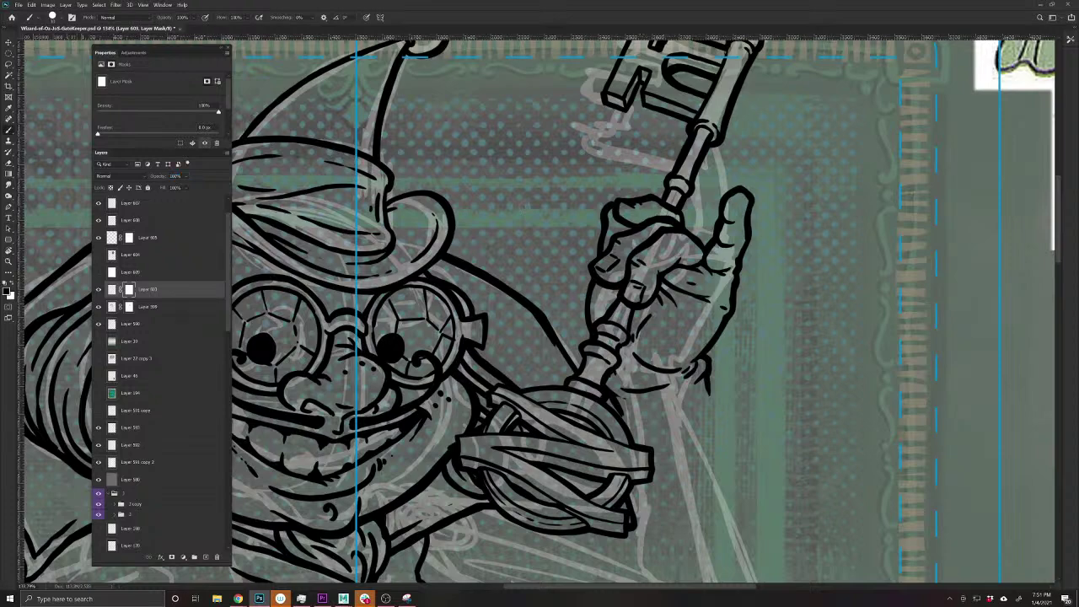
- Save the illustration
scroll(678, 301, down, 3)
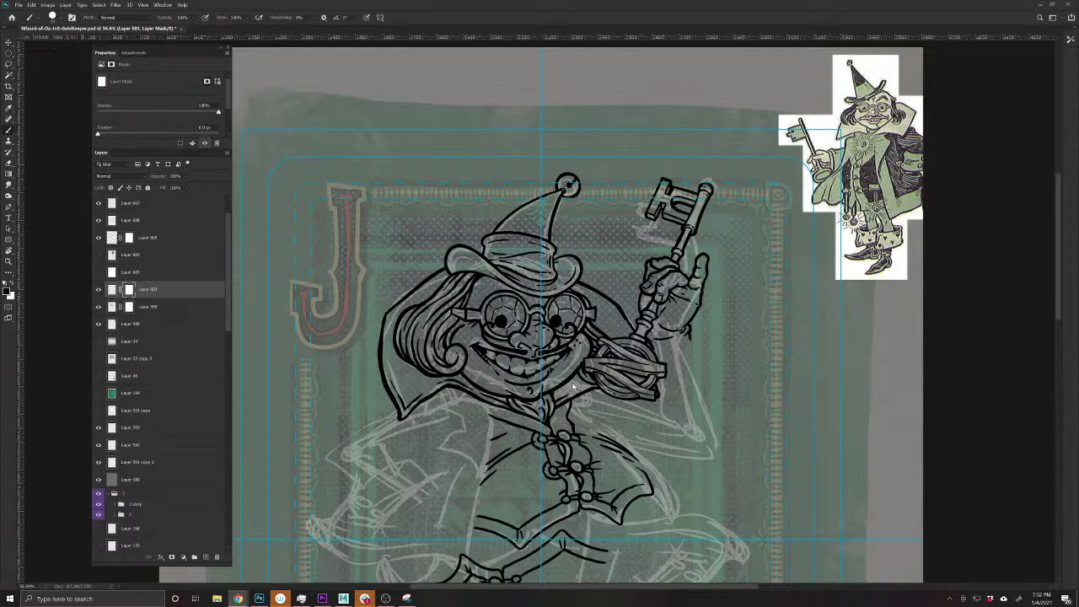
drag(587, 413, 605, 349)
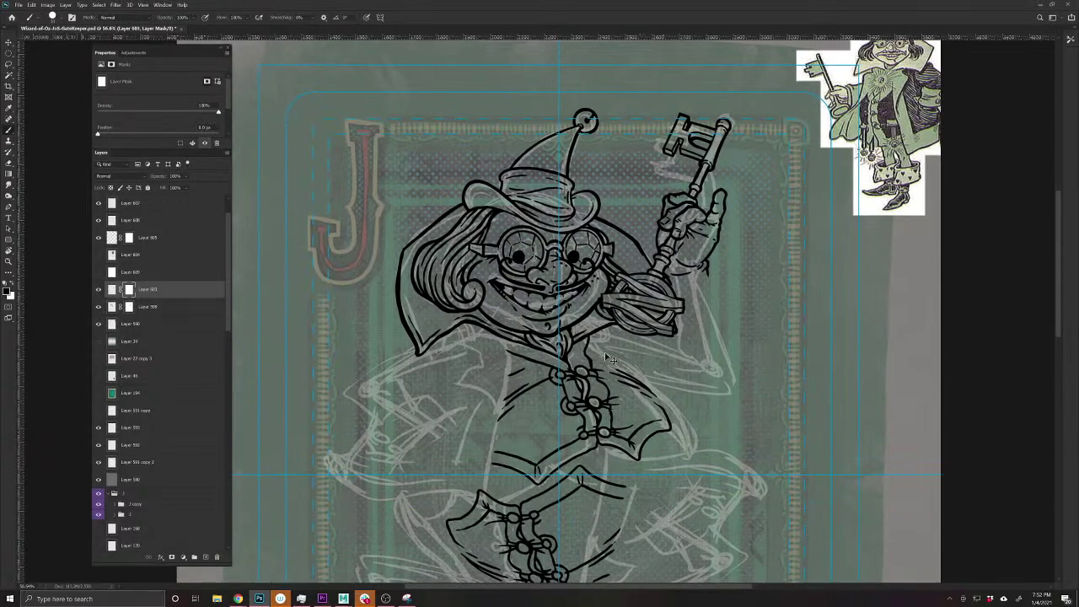
key(ctrl+s)
- Move the vintage reference figure down beside the character's raised hand, over the card's right border
drag(668, 423, 506, 485)
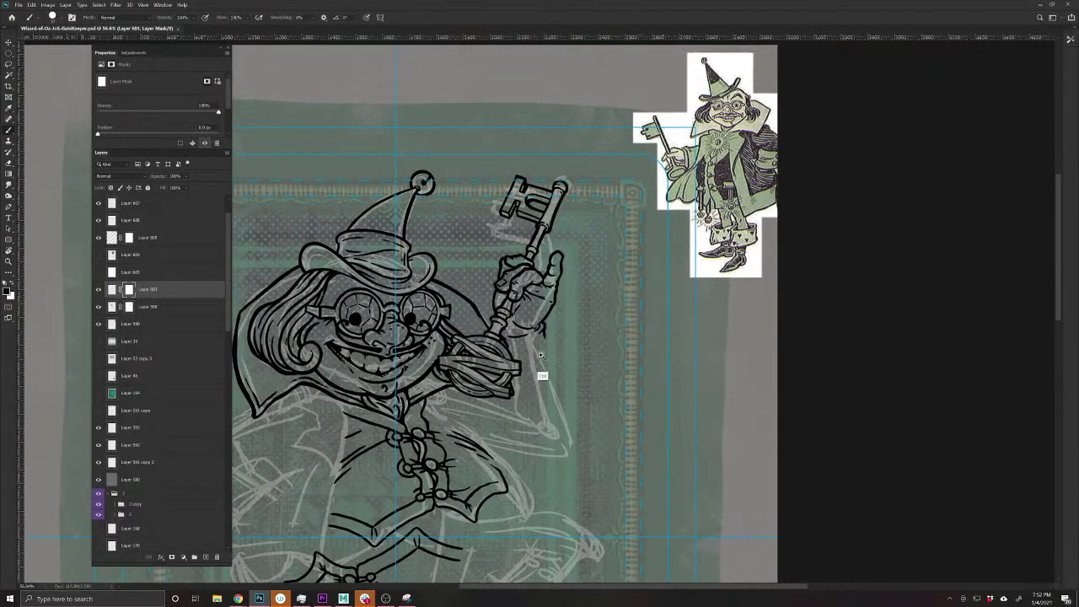
drag(540, 355, 553, 384)
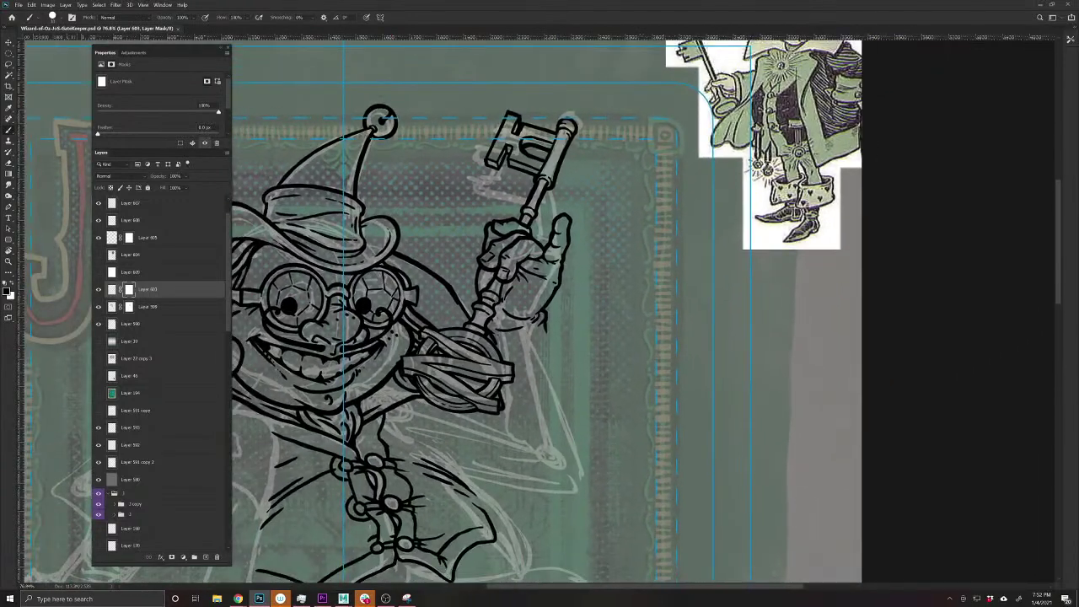
key(v)
mouse_move(787, 222)
mouse_down()
mouse_move(723, 359)
mouse_move(714, 441)
mouse_up()
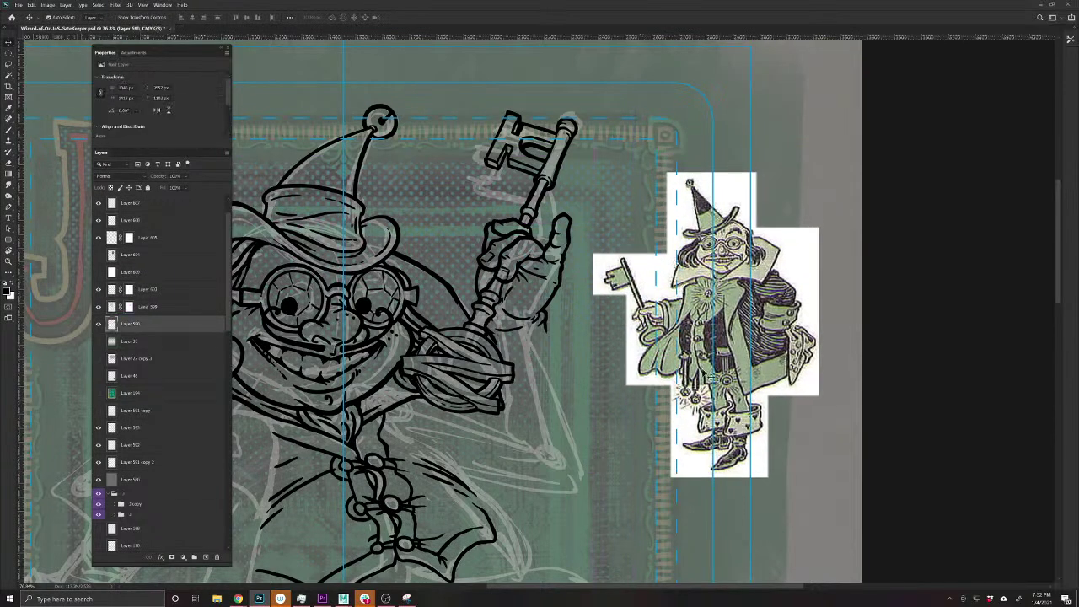
drag(701, 375, 713, 378)
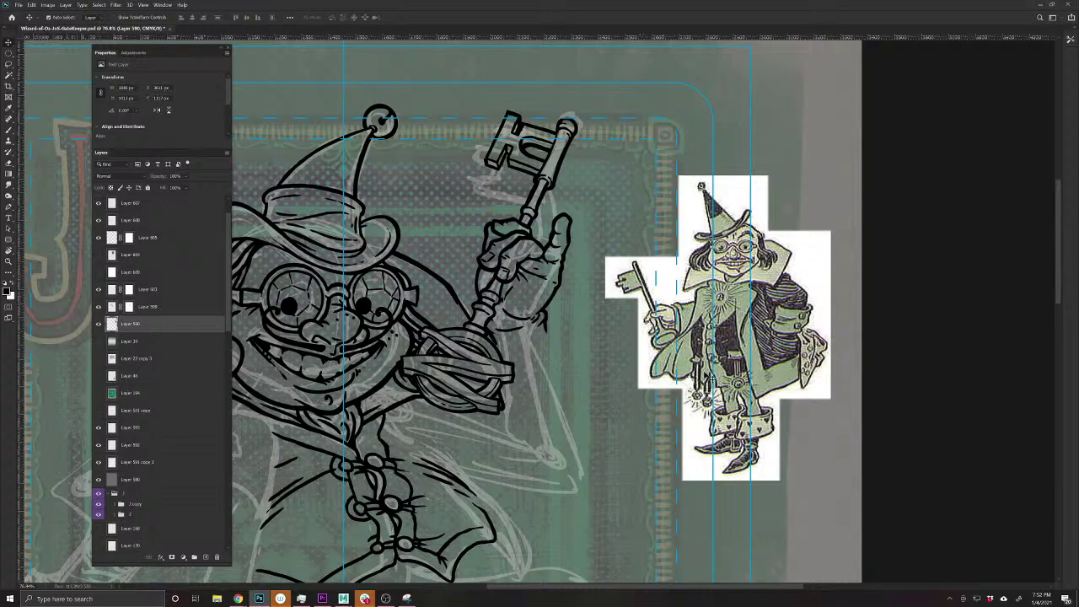
- Delete the reference figure's key-holding arm with an elliptical selection and move the remaining figure closer to the character
key(m)
drag(586, 215, 702, 414)
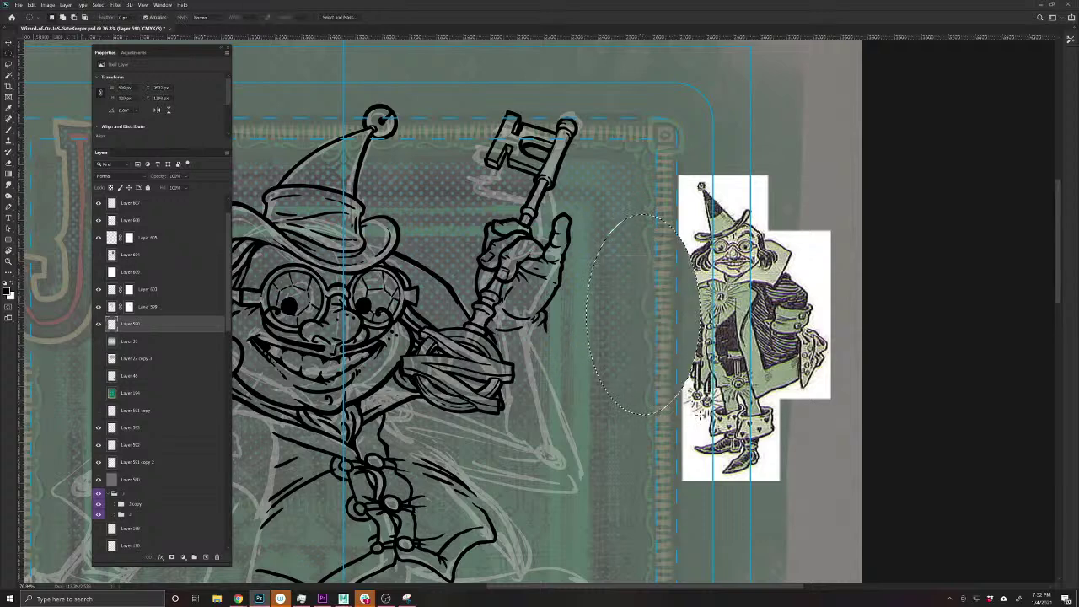
key(Delete)
key(v)
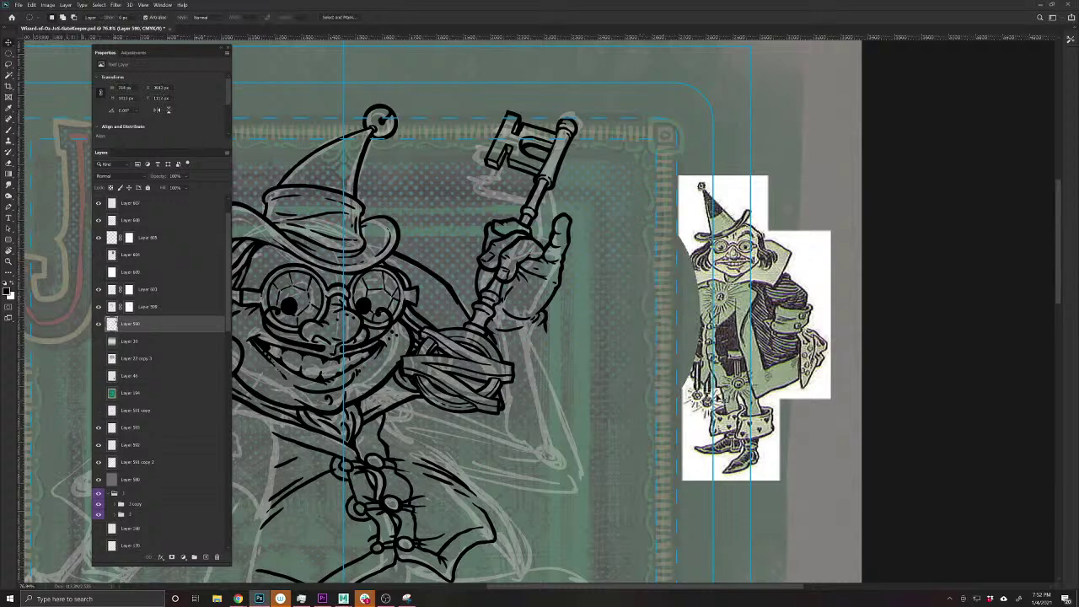
drag(759, 361, 689, 341)
drag(602, 339, 621, 340)
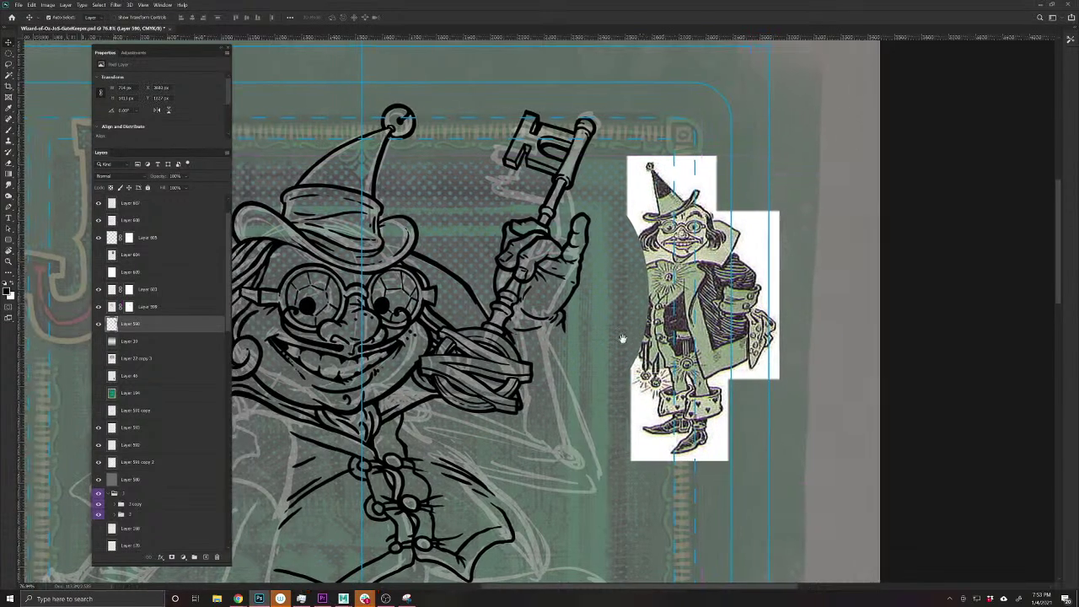
- Add a new layer directly above the raised hand's line-art layer
key(ctrl)
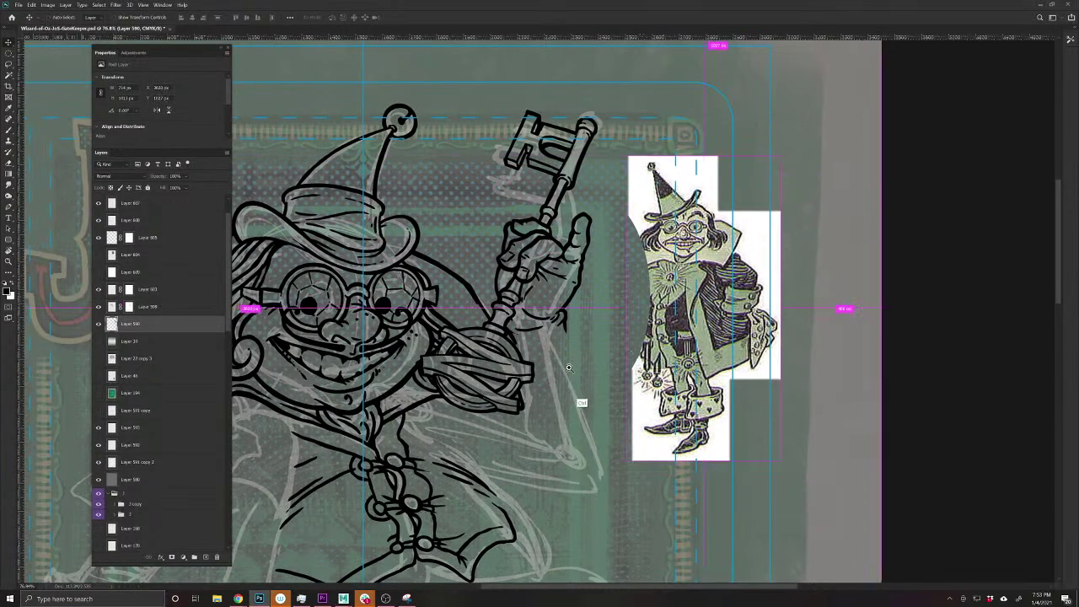
ctrl+click(568, 367)
scroll(539, 344, up, 1)
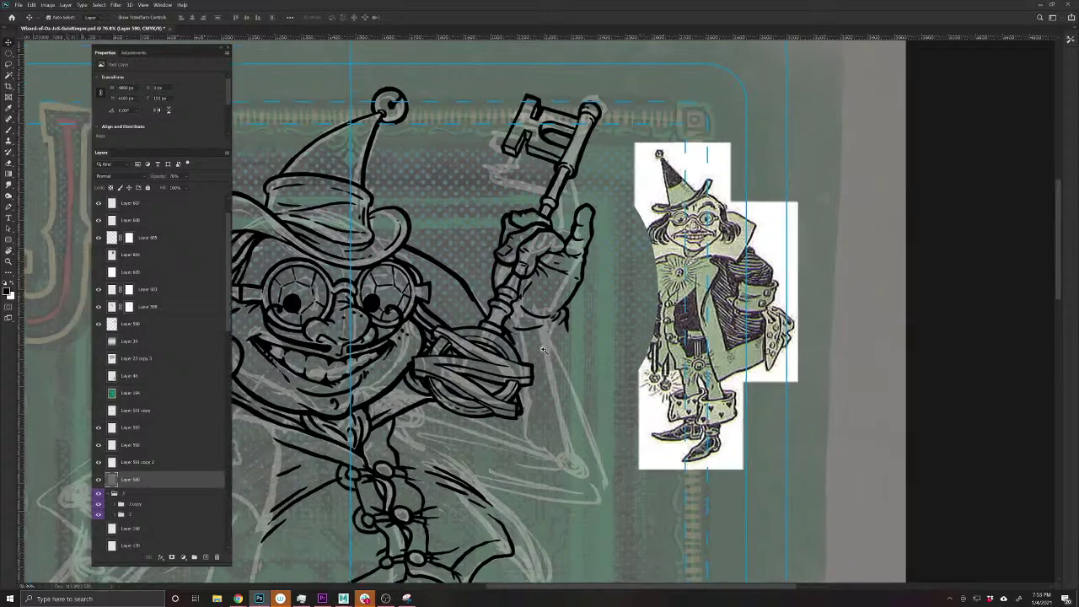
ctrl+click(578, 323)
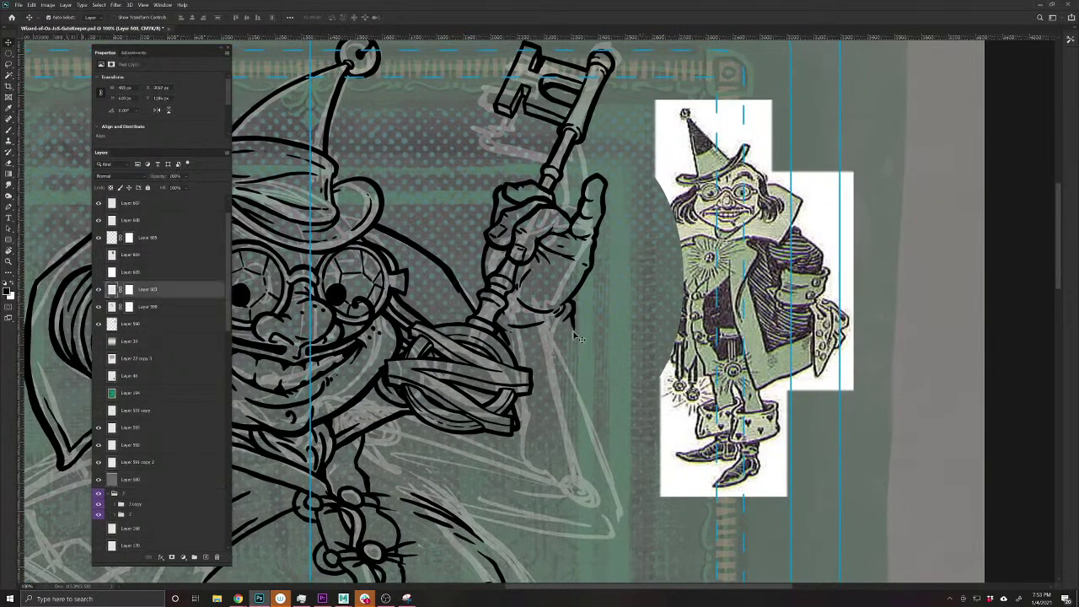
click(207, 558)
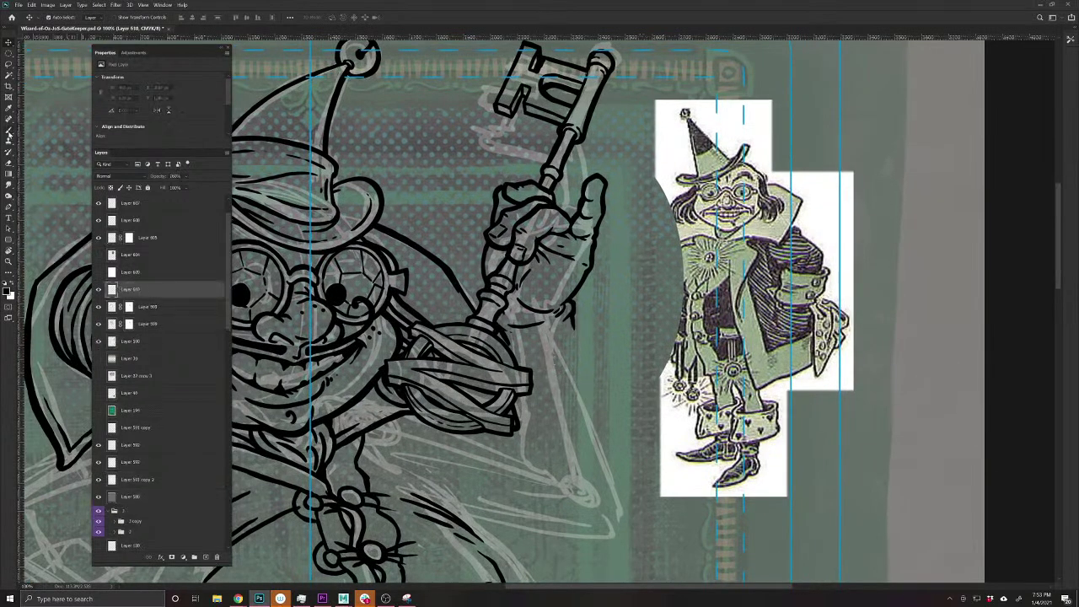
- Ink the outline of the flared cuff below the raised hand's wrist with a smaller brush, giving its outer edge a double line
click(8, 129)
key(bracketleft)
key(bracketleft)
key(bracketleft)
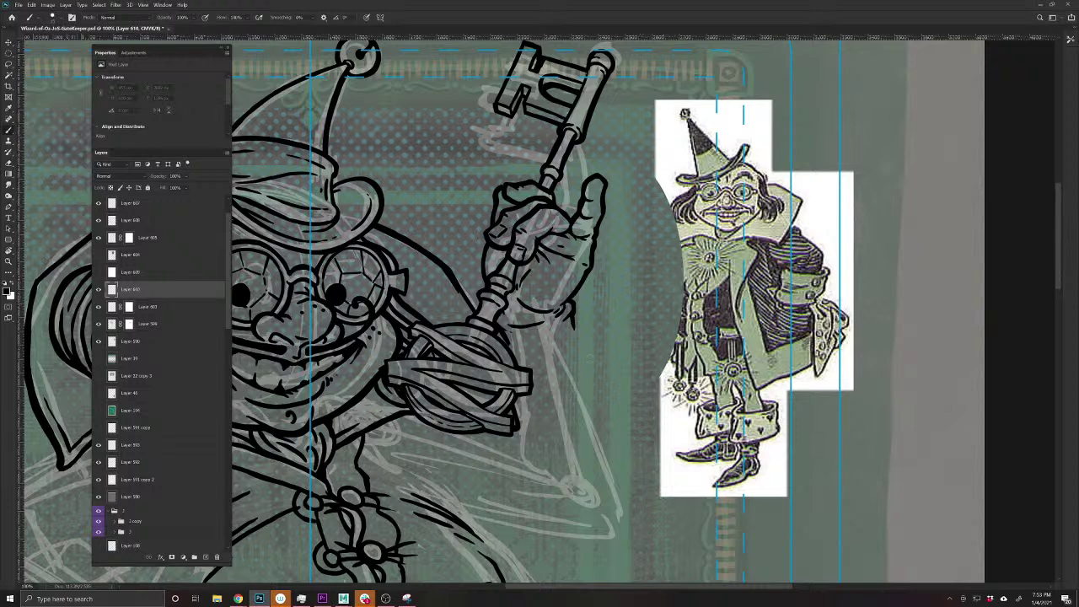
drag(582, 340, 620, 424)
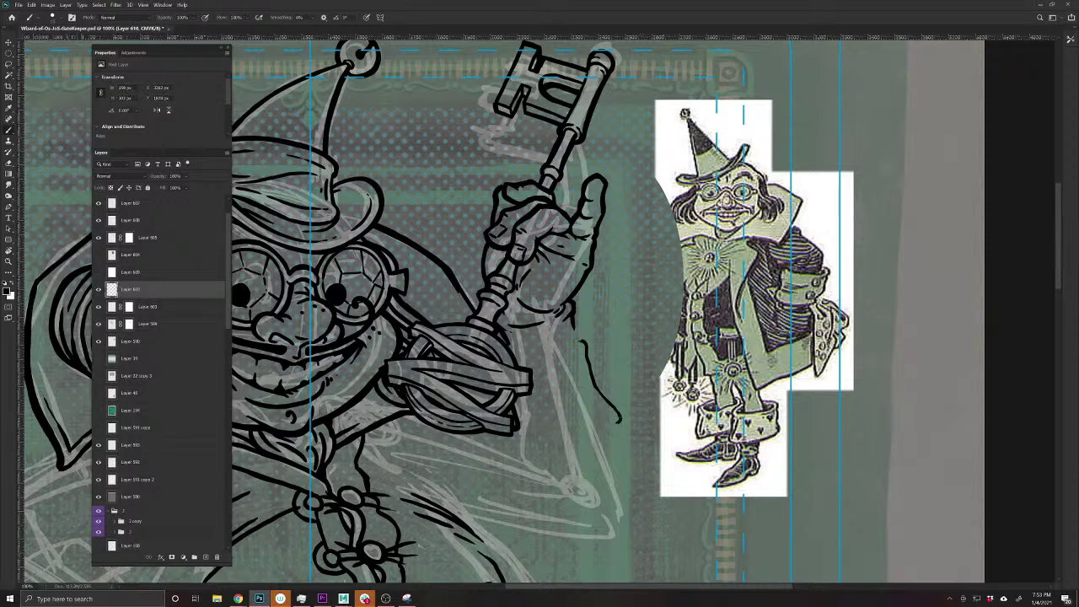
mouse_move(585, 341)
mouse_down()
mouse_move(506, 336)
mouse_move(593, 346)
mouse_move(607, 393)
mouse_move(630, 420)
mouse_up()
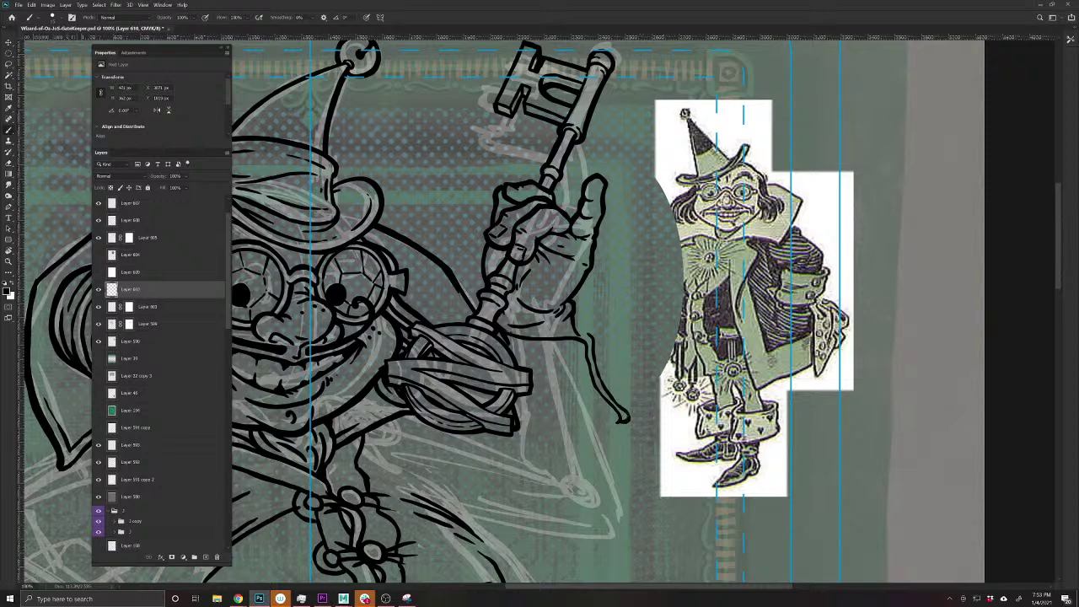
mouse_move(619, 422)
mouse_down()
mouse_move(518, 426)
mouse_move(605, 426)
mouse_move(620, 414)
mouse_move(597, 389)
mouse_up()
mouse_move(591, 338)
mouse_down()
mouse_move(575, 317)
mouse_move(571, 329)
mouse_up()
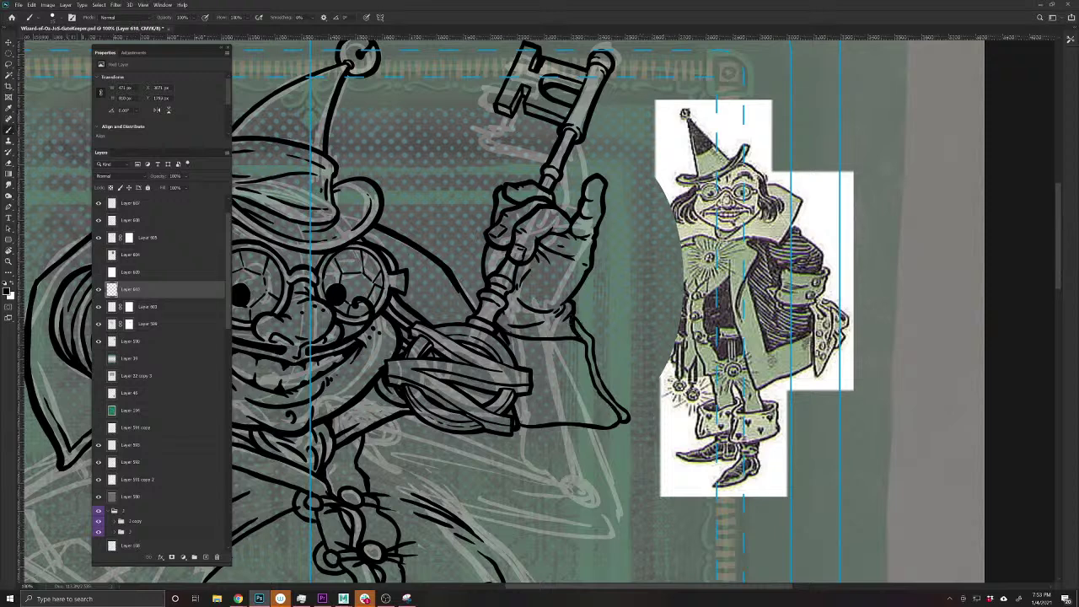
- Ink small rounded button shapes along the outer edge of the raised arm's cuff
drag(530, 461, 533, 498)
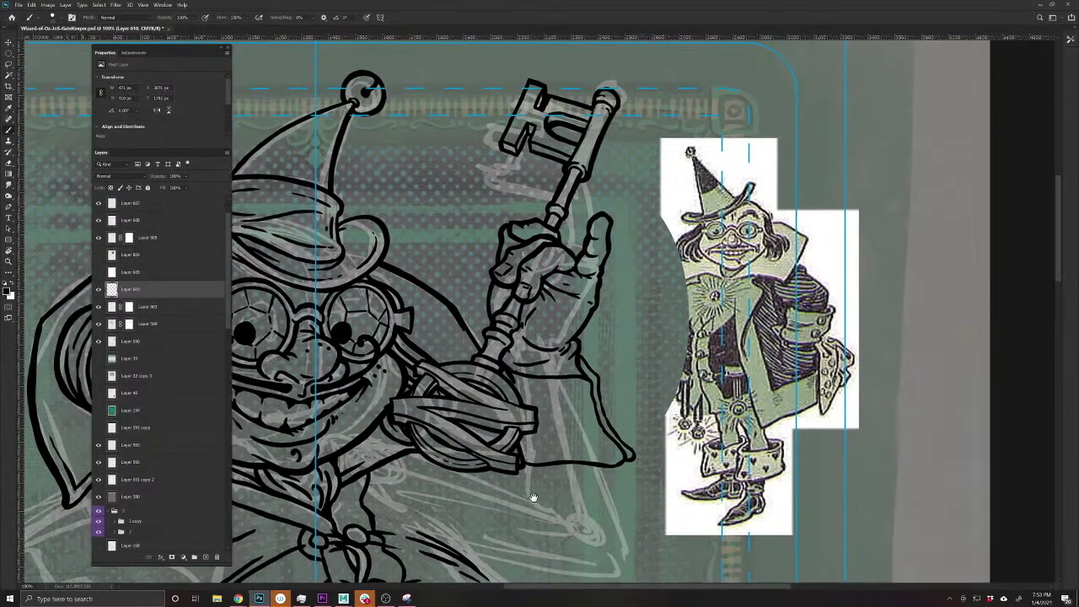
key(])
key([)
drag(579, 353, 601, 400)
drag(607, 418, 637, 462)
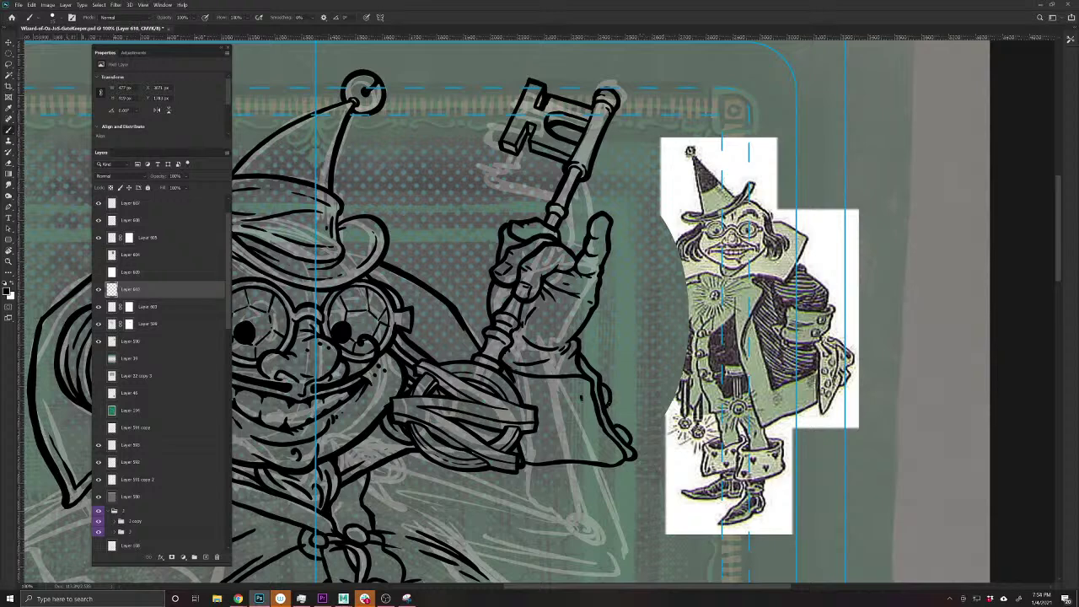
- Ink short fold lines inside the cuff and reinforce its upper edge at the wrist
drag(581, 399, 562, 397)
drag(603, 439, 588, 449)
mouse_move(576, 388)
mouse_down()
mouse_move(612, 455)
mouse_move(594, 444)
mouse_move(526, 458)
mouse_up()
drag(537, 418, 558, 430)
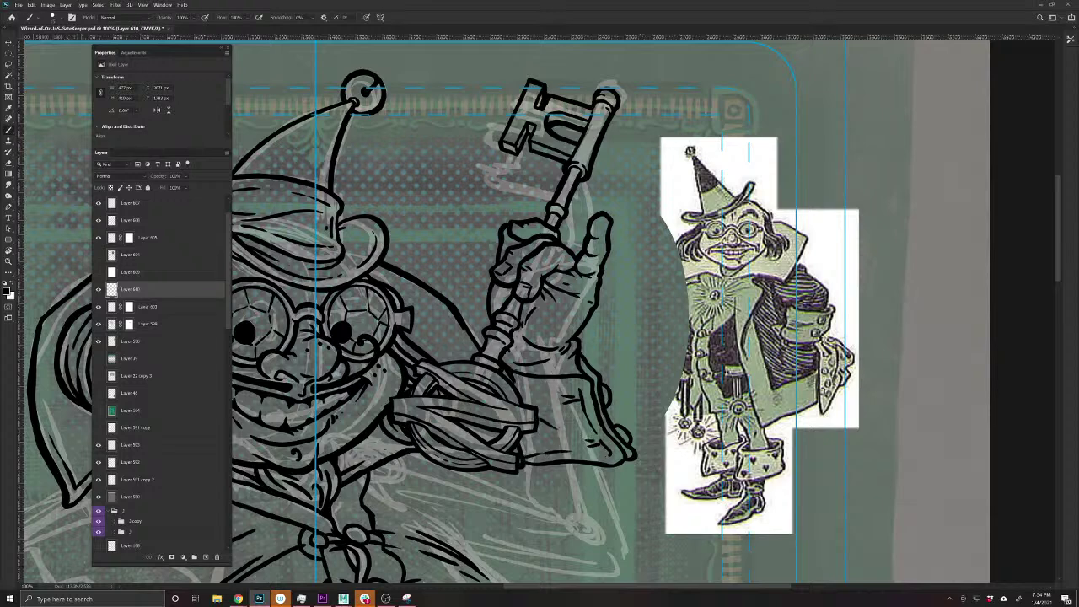
mouse_move(527, 378)
mouse_down()
mouse_move(512, 386)
mouse_move(512, 373)
mouse_up()
mouse_move(579, 353)
mouse_down()
mouse_move(558, 372)
mouse_move(572, 375)
mouse_up()
- Ink hanging fold lines on the sleeve just below the cuff, beside the key's round end
drag(509, 522, 471, 396)
drag(412, 420, 499, 427)
drag(574, 348, 570, 364)
key(e)
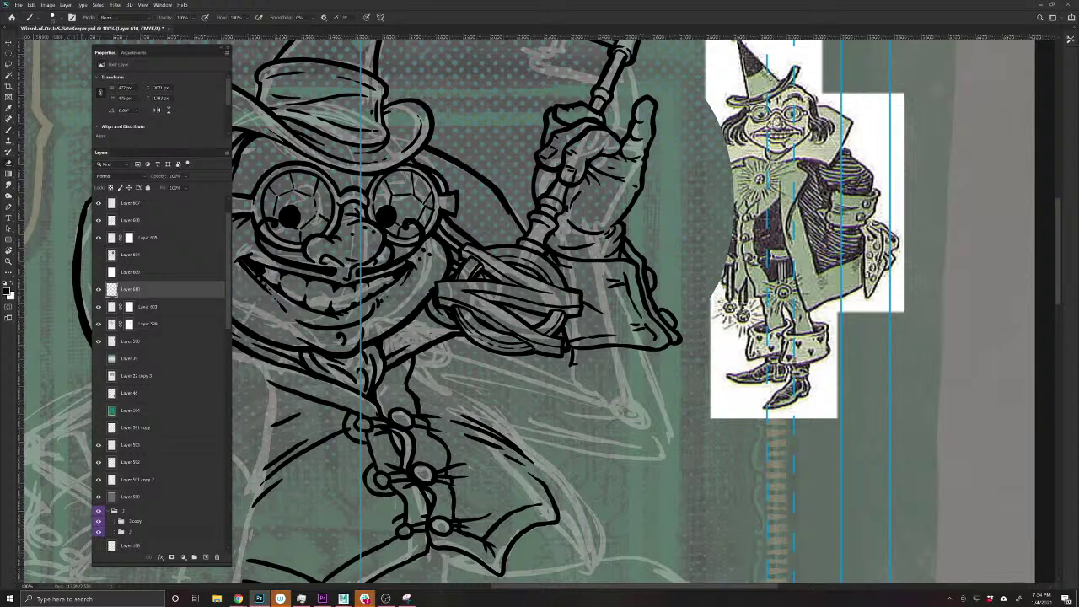
key(b)
mouse_move(566, 352)
mouse_down()
mouse_move(566, 374)
mouse_move(590, 400)
mouse_up()
drag(561, 358, 586, 423)
mouse_move(570, 408)
mouse_down()
mouse_move(576, 417)
mouse_move(546, 357)
mouse_move(541, 386)
mouse_up()
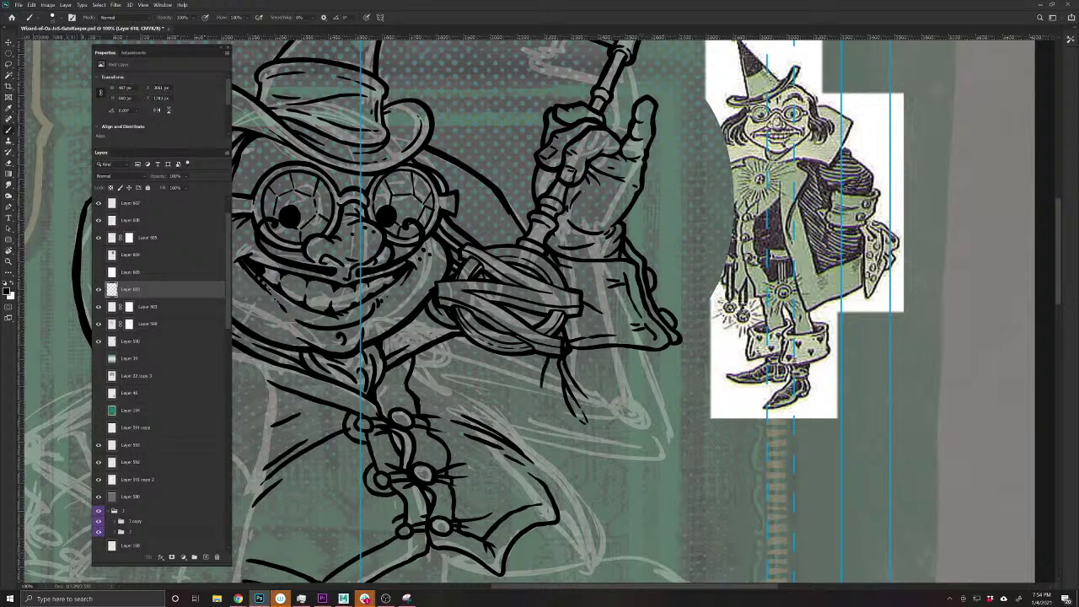
- Ink the sleeve's outer contour from the cuff around the elbow, with its underside and long fold lines above it
drag(590, 432, 459, 424)
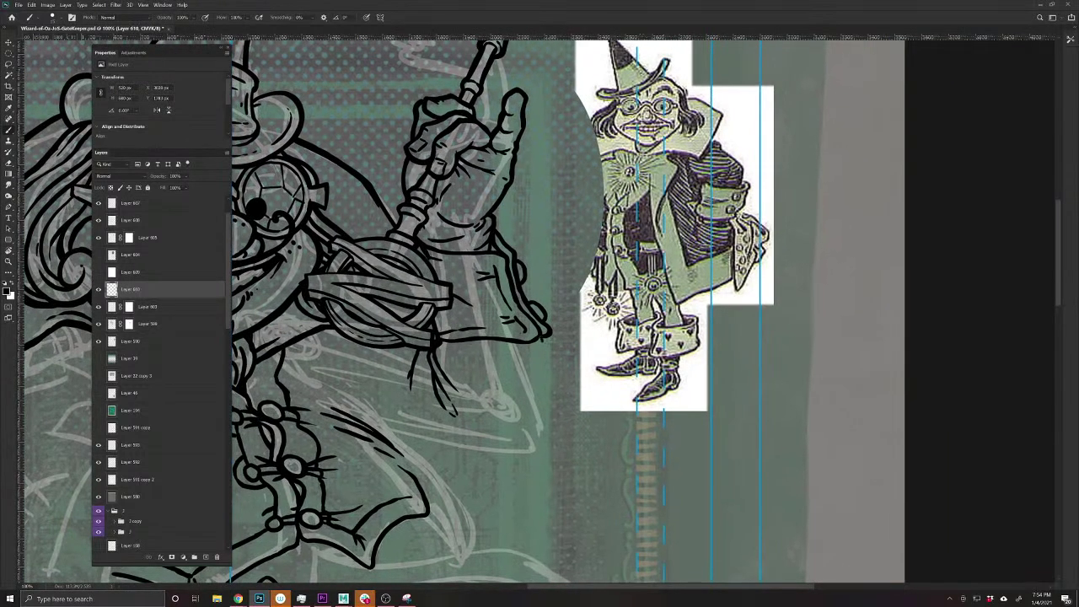
mouse_move(545, 341)
mouse_down()
mouse_move(556, 431)
mouse_move(540, 470)
mouse_move(554, 422)
mouse_move(540, 337)
mouse_up()
drag(418, 417, 582, 447)
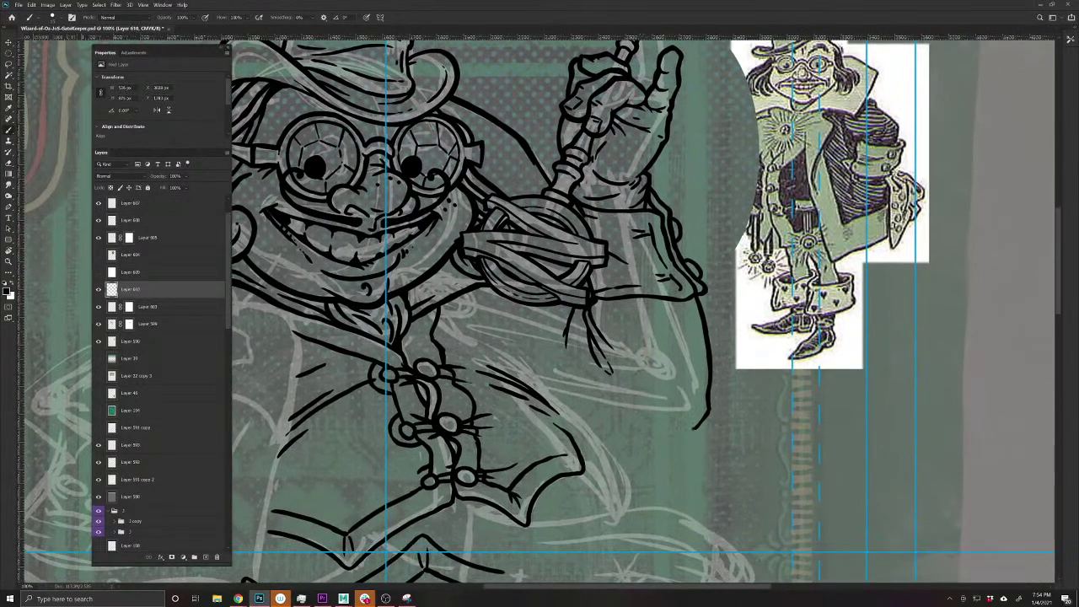
drag(693, 427, 610, 432)
drag(708, 401, 702, 366)
drag(669, 404, 624, 382)
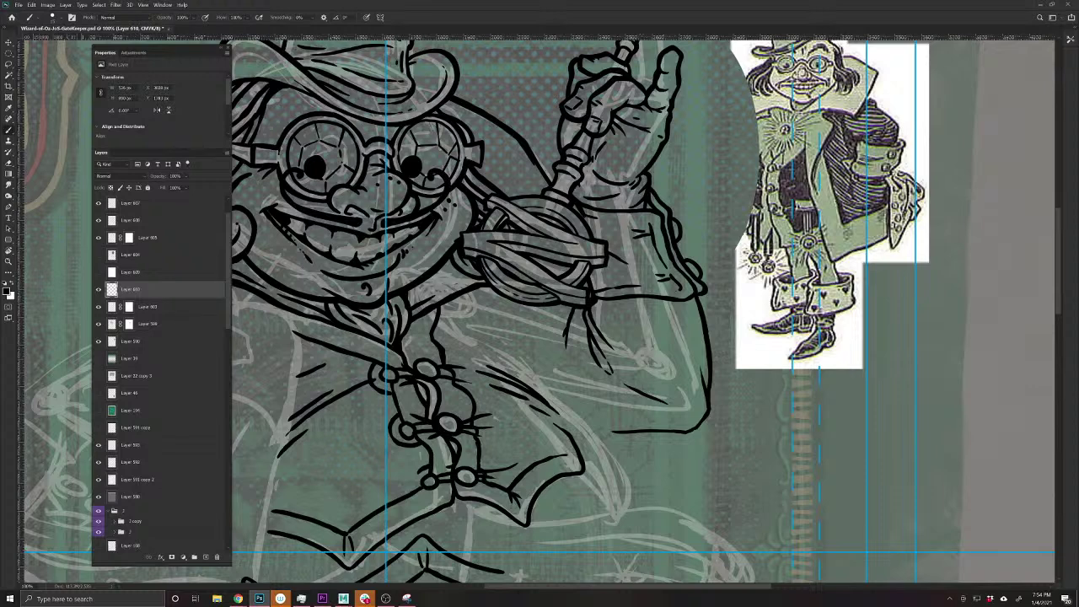
drag(670, 418, 572, 388)
drag(648, 416, 563, 396)
drag(615, 431, 590, 431)
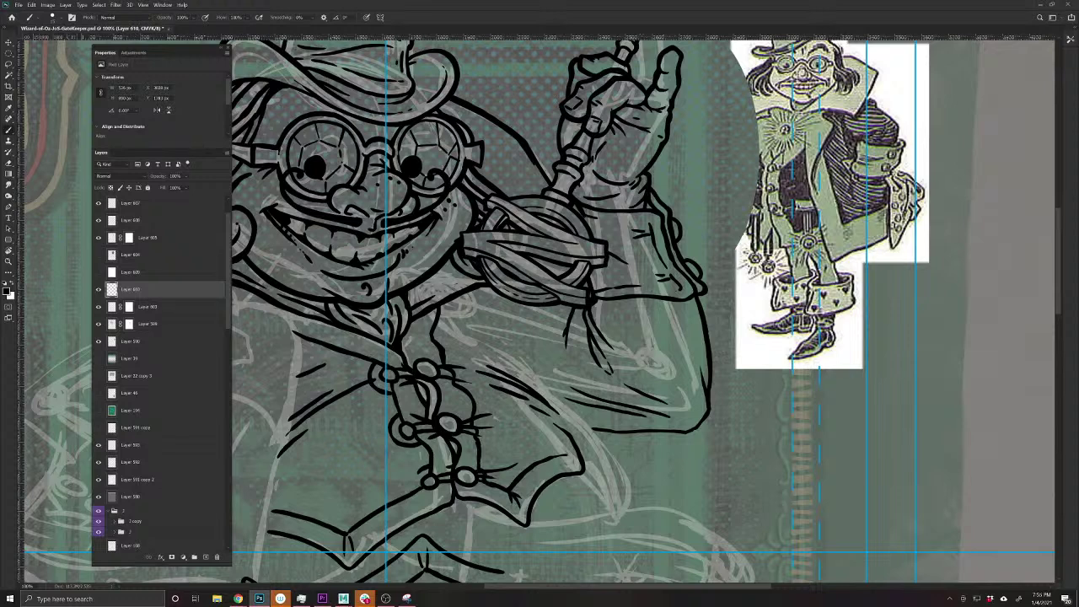
- Erase the inner part of the elbow's underside with its lower fold line, and the short fold beneath the key's round end
drag(518, 445, 489, 463)
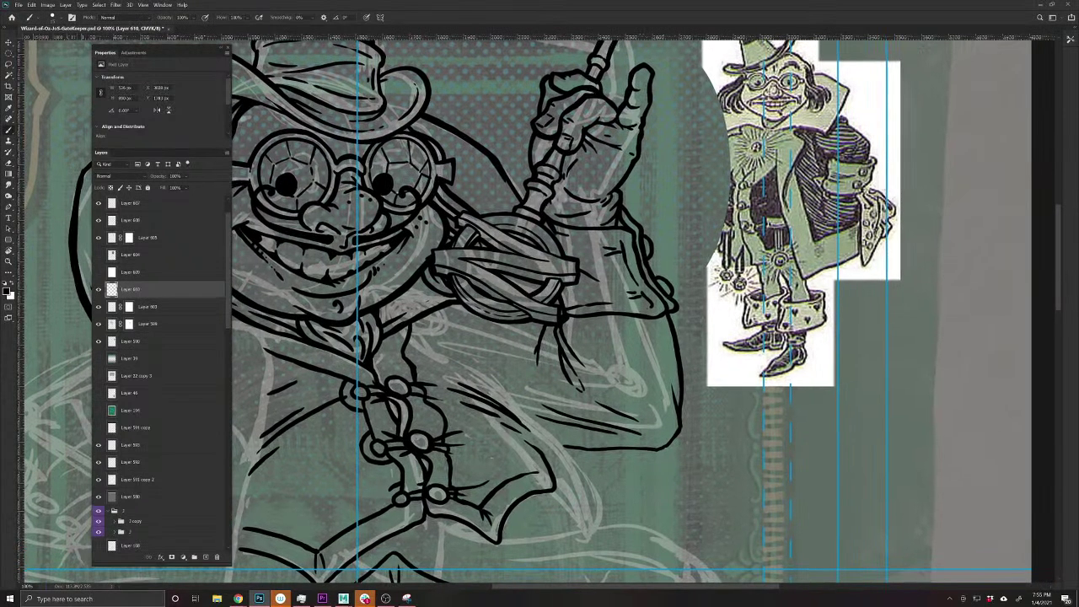
key(e)
mouse_move(576, 448)
mouse_down()
mouse_move(540, 418)
mouse_move(635, 431)
mouse_move(632, 447)
mouse_up()
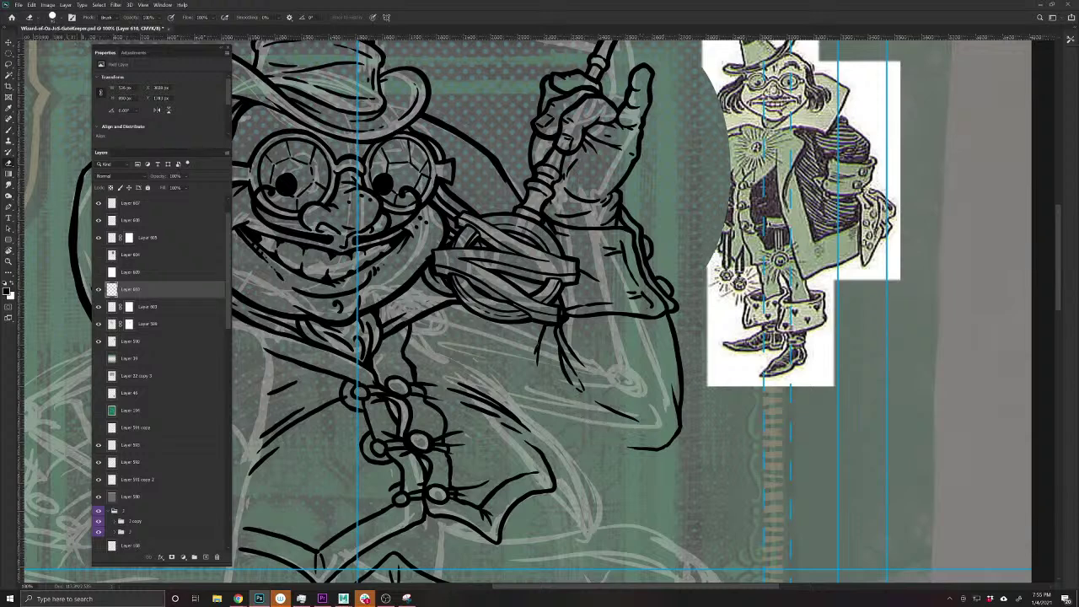
mouse_move(543, 335)
mouse_down()
mouse_move(537, 363)
mouse_move(543, 328)
mouse_up()
key(b)
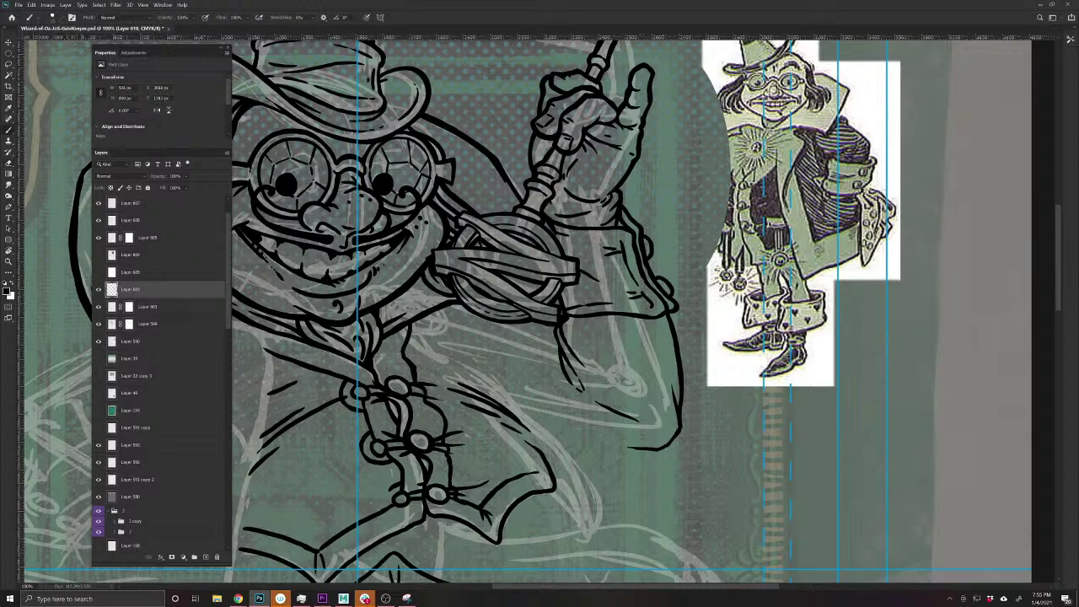
- Ink the coat's front edge from the collar to the vest, and the inner edge running down from behind the key's round end
drag(413, 323, 538, 448)
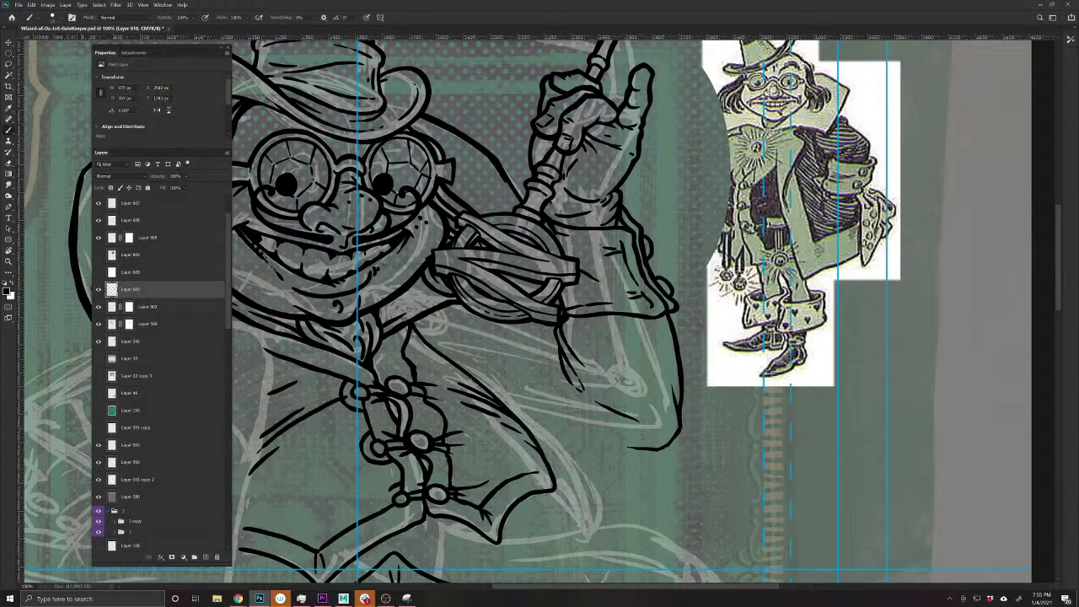
drag(413, 323, 423, 337)
mouse_move(462, 306)
mouse_down()
mouse_move(462, 332)
mouse_move(527, 333)
mouse_move(529, 377)
mouse_up()
drag(564, 504, 614, 453)
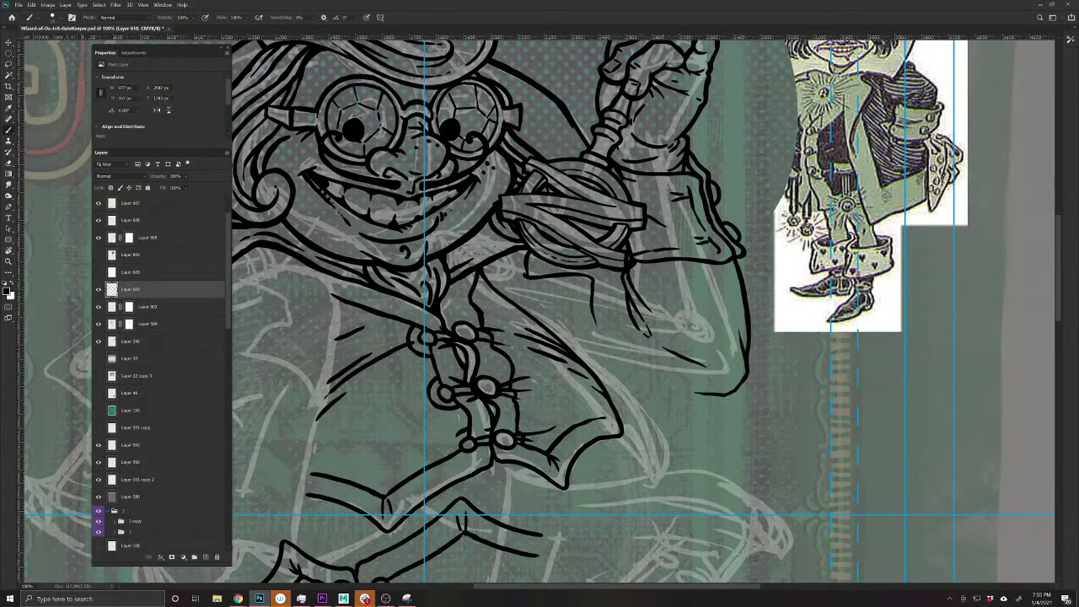
mouse_move(593, 296)
mouse_down()
mouse_move(624, 413)
mouse_move(574, 416)
mouse_move(539, 393)
mouse_up()
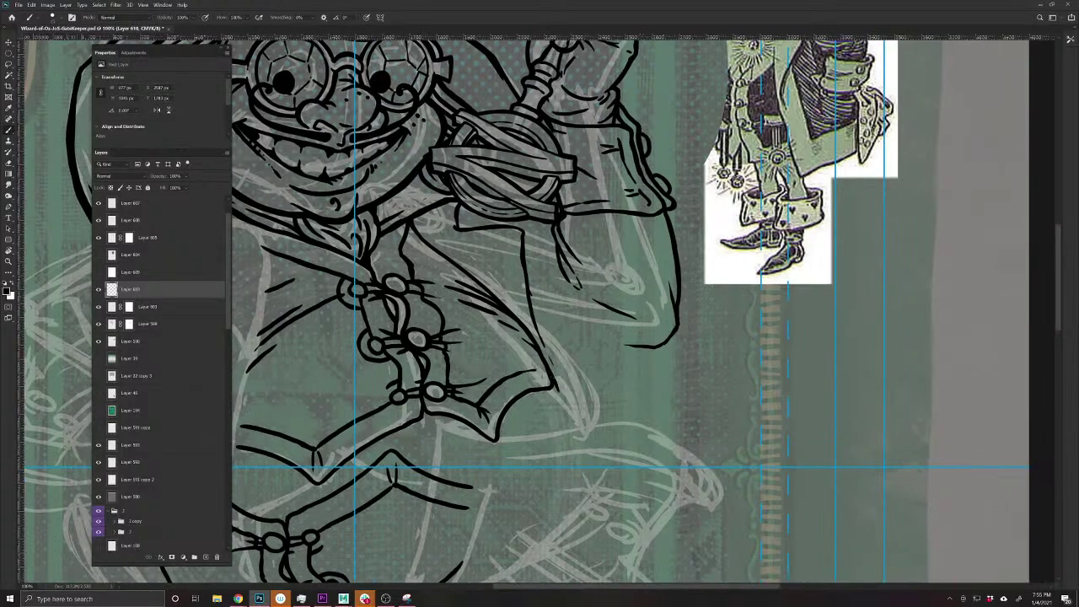
- Ink the coat's pointed lower corner and its wavy hem curling up beneath the elbow
mouse_move(558, 391)
mouse_down()
mouse_move(574, 452)
mouse_move(666, 394)
mouse_up()
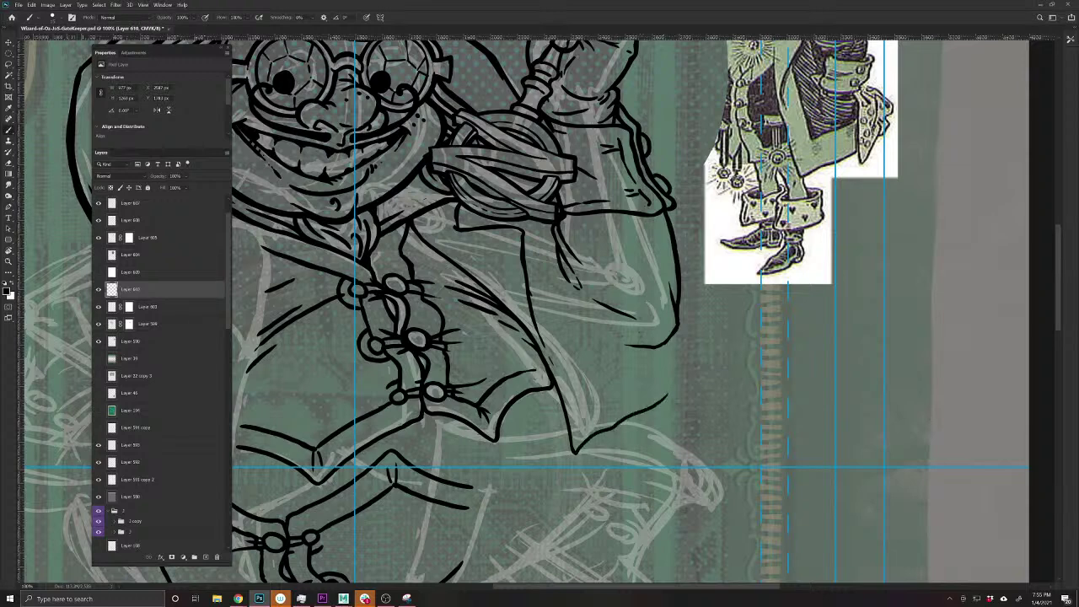
mouse_move(482, 345)
mouse_down()
mouse_move(499, 455)
mouse_move(504, 437)
mouse_up()
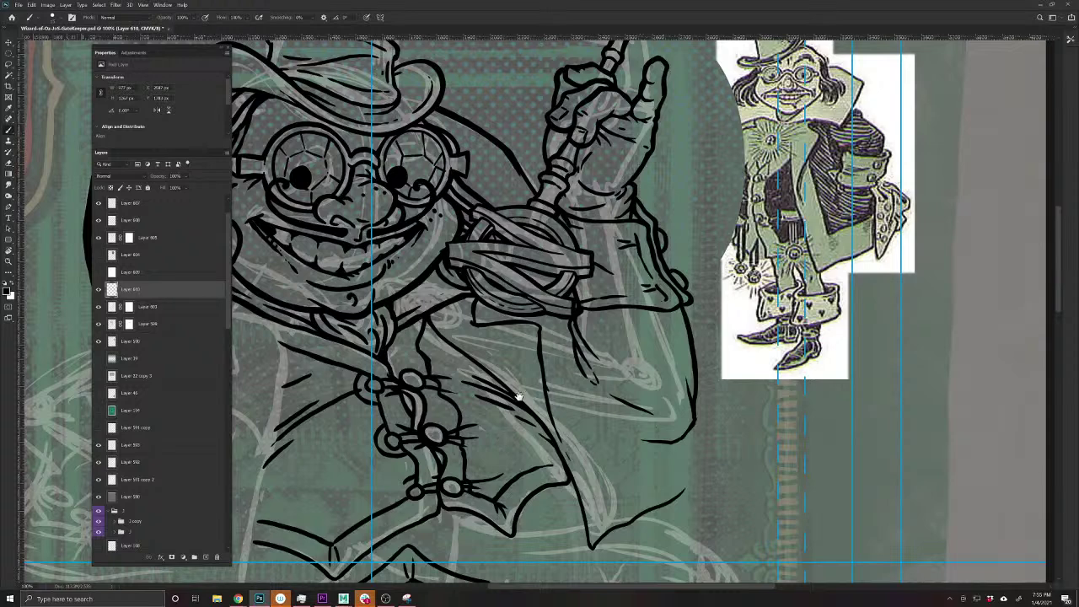
mouse_move(682, 492)
mouse_down()
mouse_move(692, 469)
mouse_move(637, 444)
mouse_move(604, 468)
mouse_move(545, 386)
mouse_move(463, 424)
mouse_up()
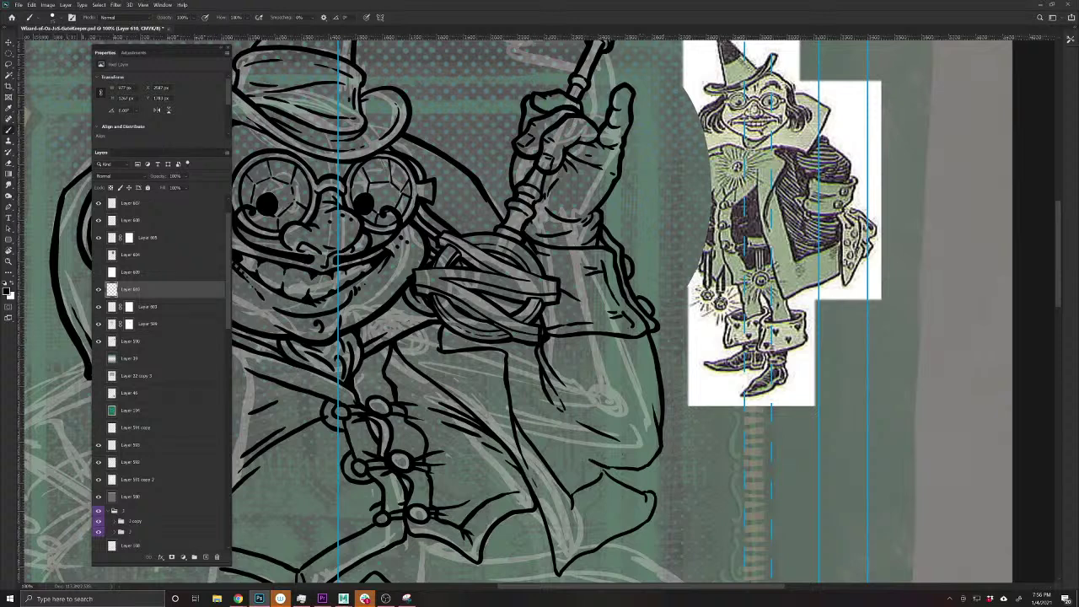
- Ink the sleeve's underside from the elbow to the coat's inner edge, add small folds, and reinforce the coat's lower point
drag(604, 474, 511, 400)
drag(536, 351, 524, 385)
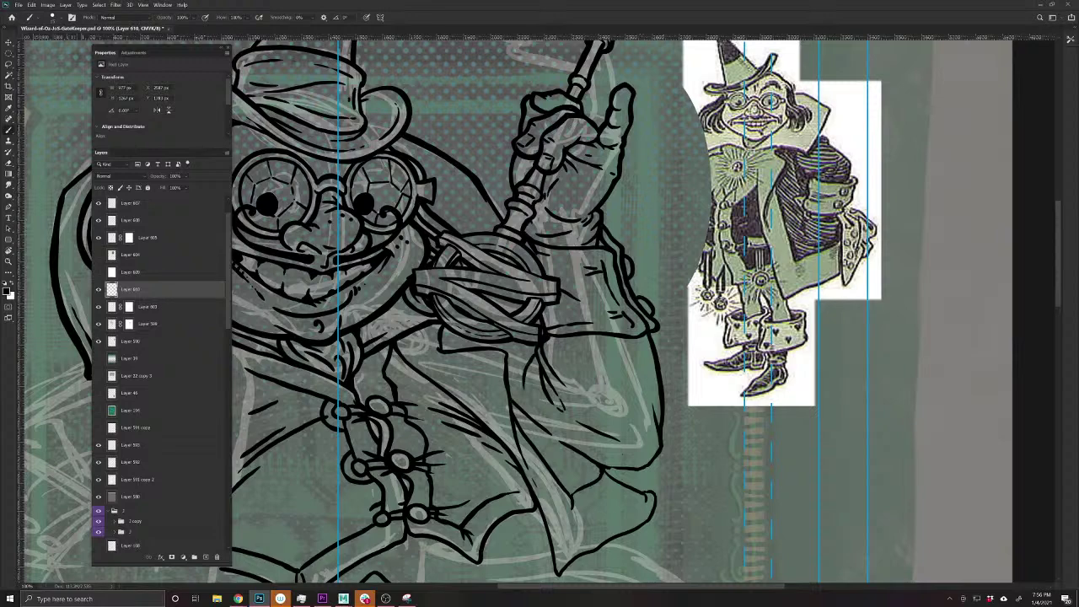
drag(467, 436, 499, 440)
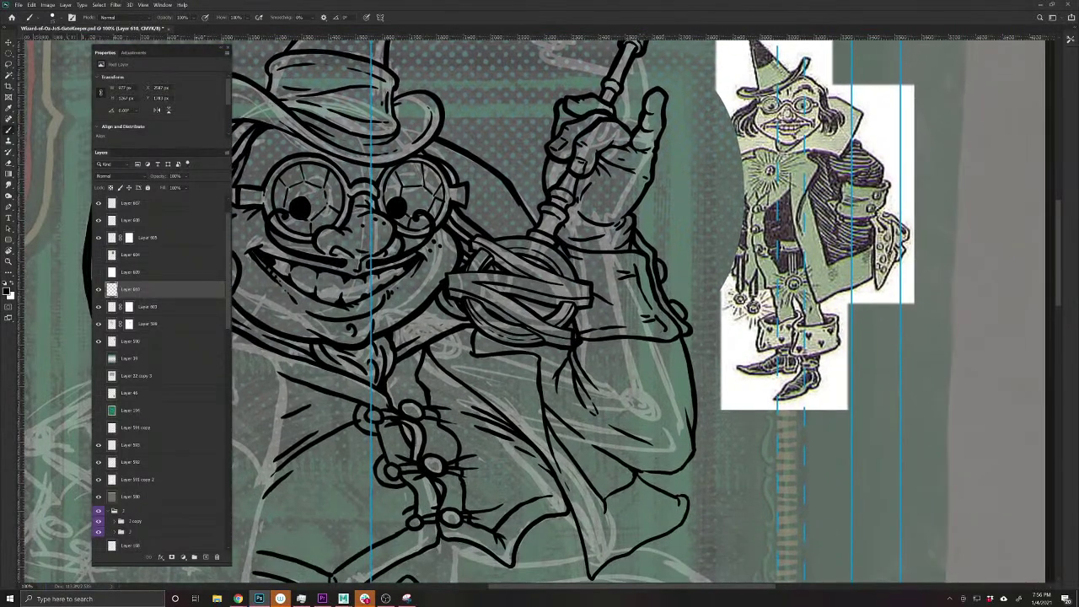
drag(568, 347, 546, 352)
drag(465, 439, 331, 413)
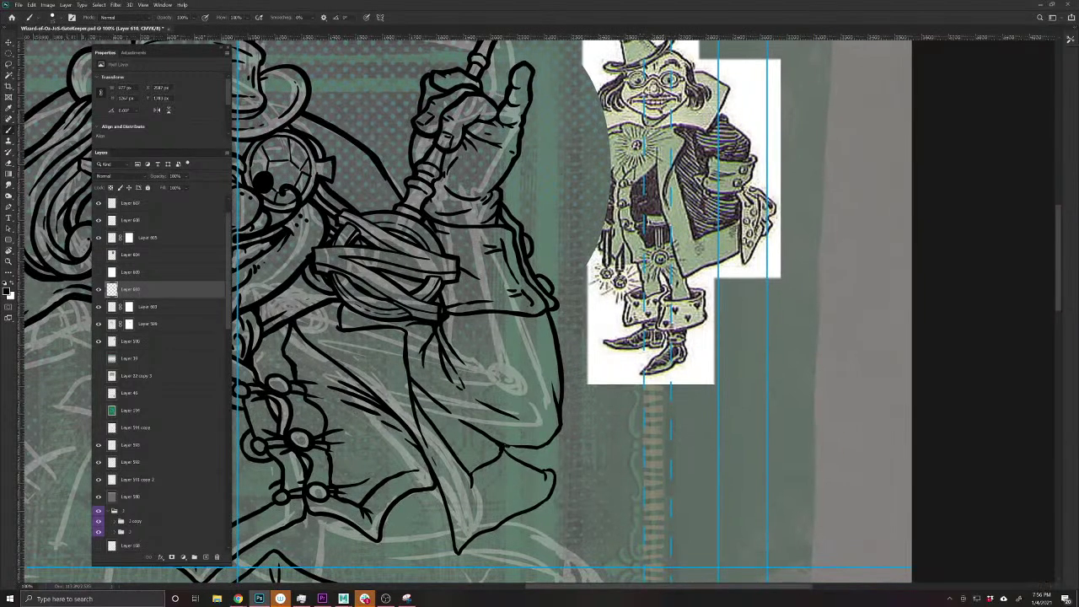
drag(467, 516, 598, 429)
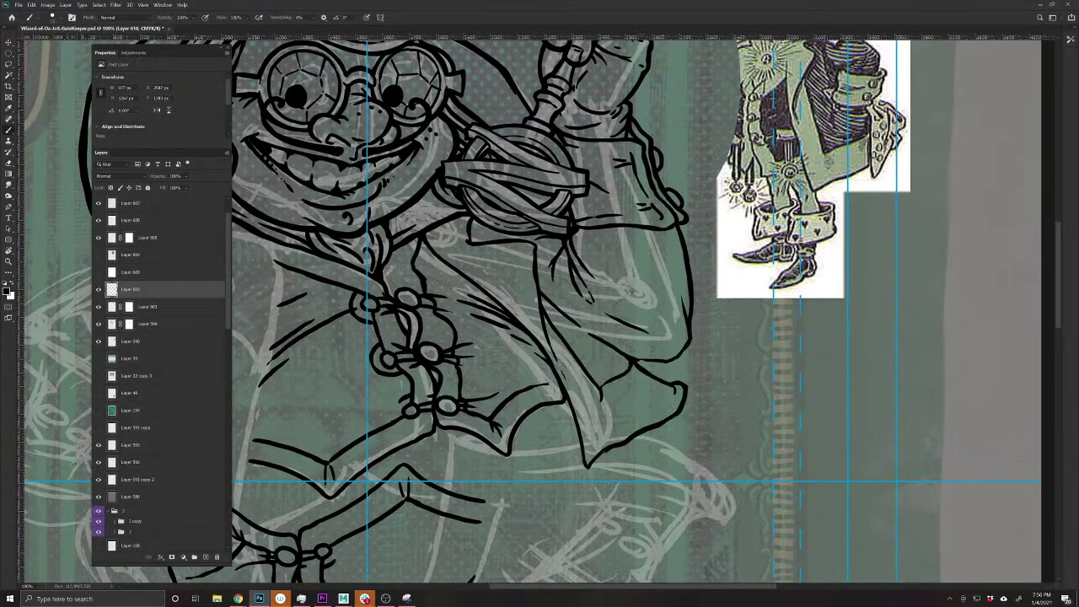
mouse_move(582, 461)
mouse_down()
mouse_move(565, 397)
mouse_move(558, 491)
mouse_up()
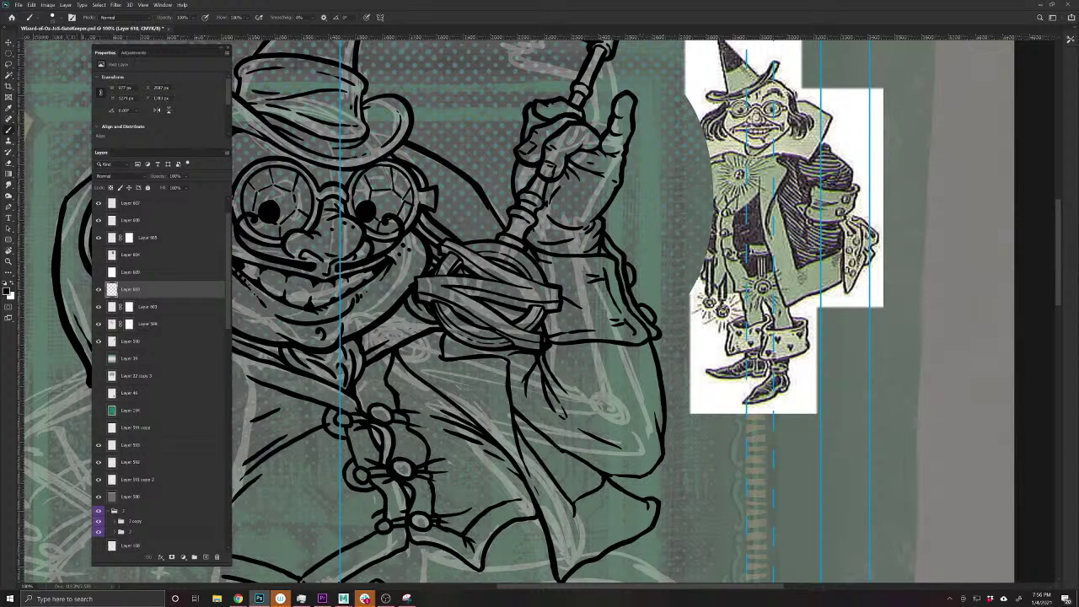
- Add finishing fold strokes to the sleeve around the elbow and beneath the cuff, and save the illustration
mouse_move(610, 477)
mouse_down()
mouse_move(644, 479)
mouse_move(659, 464)
mouse_move(662, 382)
mouse_up()
mouse_move(558, 356)
mouse_down()
mouse_move(571, 365)
mouse_move(557, 414)
mouse_up()
drag(544, 346, 546, 356)
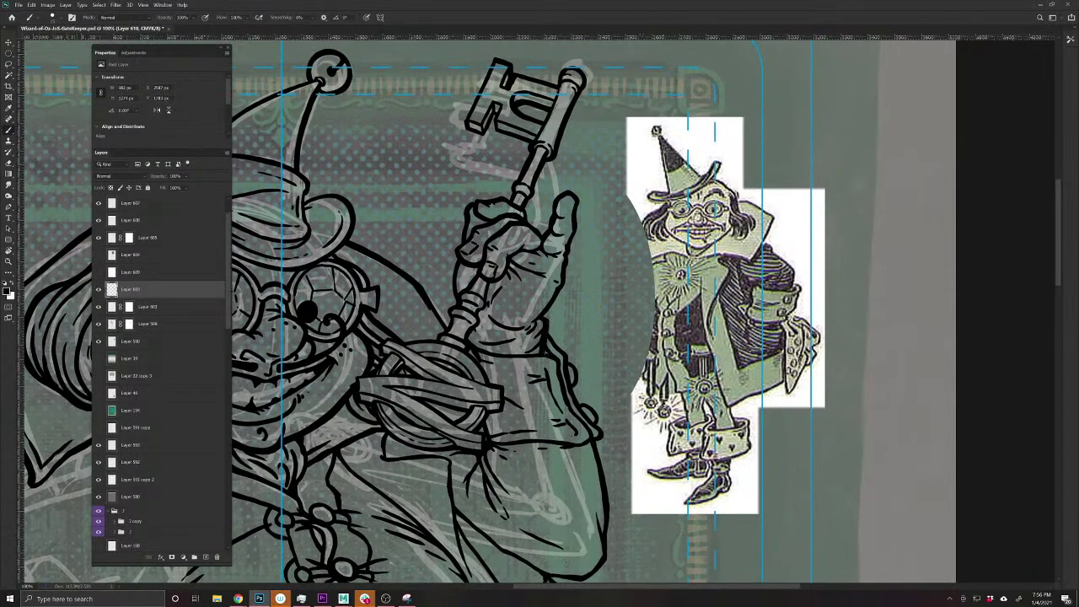
drag(481, 475, 638, 320)
drag(610, 413, 562, 376)
drag(508, 476, 549, 468)
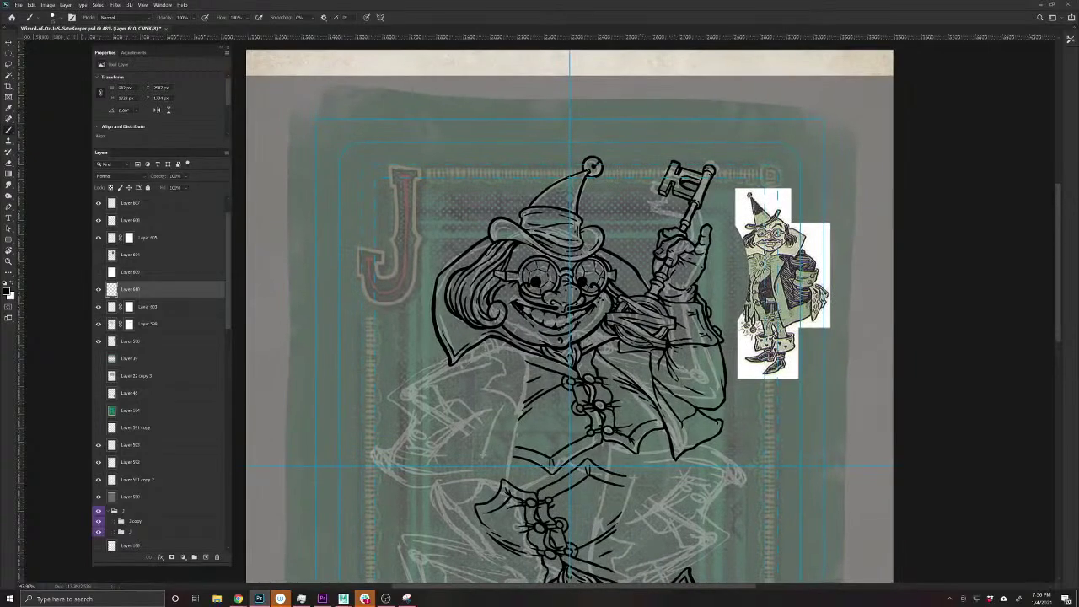
key(ctrl+s)
- Thicken the coat's front edge and the inner edge descending from behind the key's round end
scroll(621, 380, up, 5)
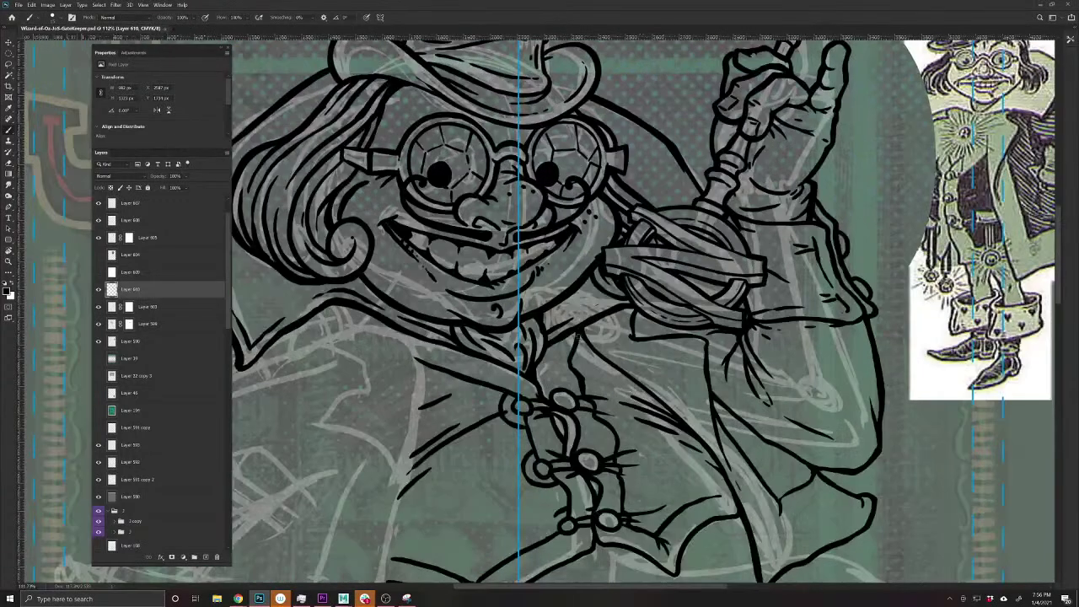
drag(579, 337, 668, 410)
mouse_move(638, 312)
mouse_down()
mouse_move(637, 338)
mouse_move(696, 335)
mouse_move(725, 460)
mouse_up()
drag(588, 542, 568, 522)
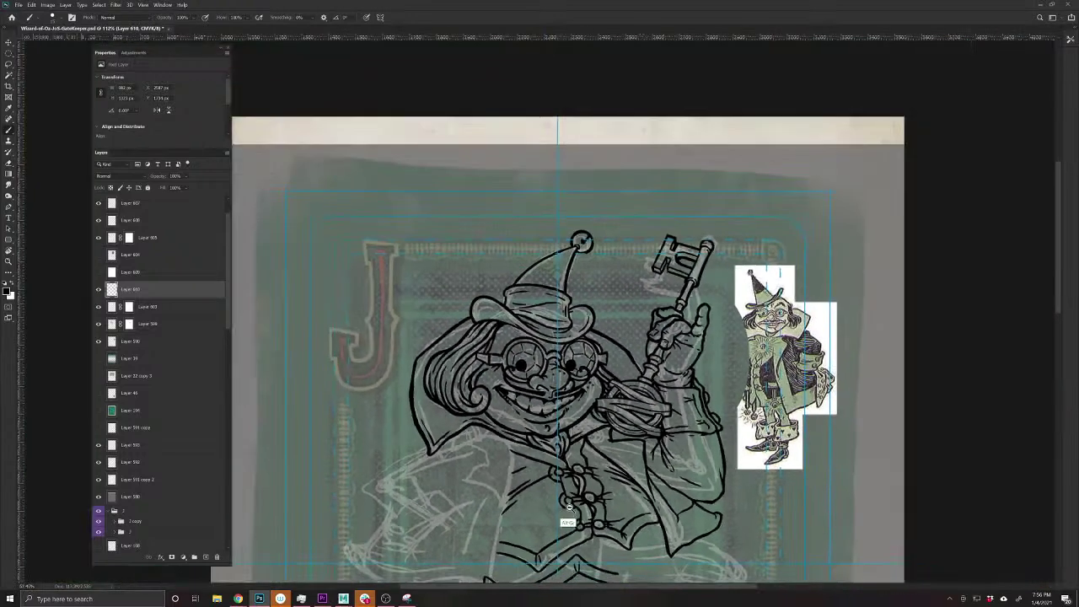
drag(508, 487, 547, 381)
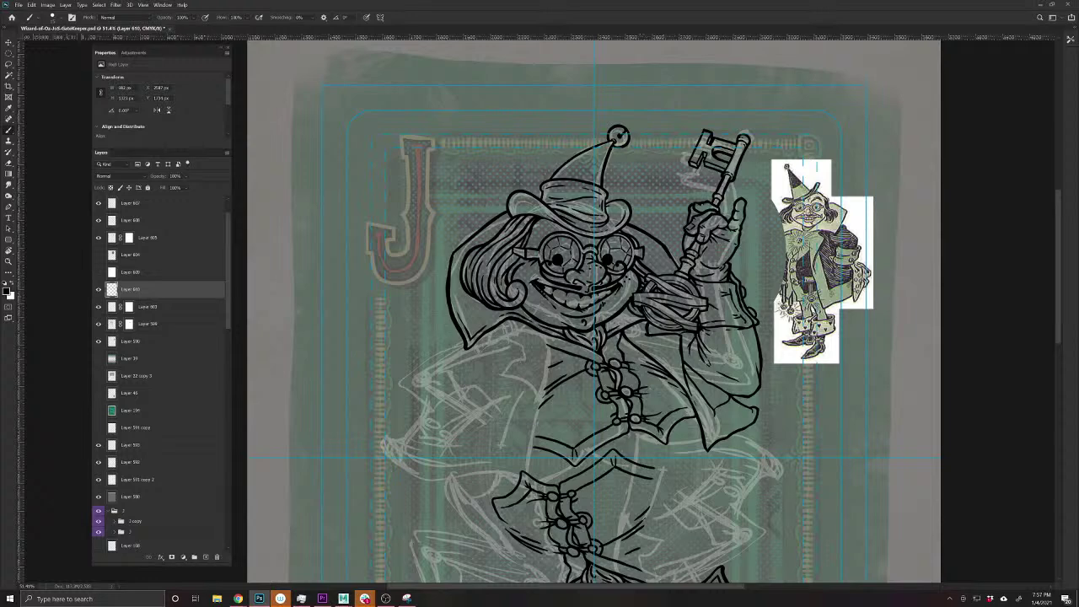
- Add a new layer above the sleeve's line art and ink the torso's side opposite the raised arm, from collar to waist
scroll(458, 485, up, 2)
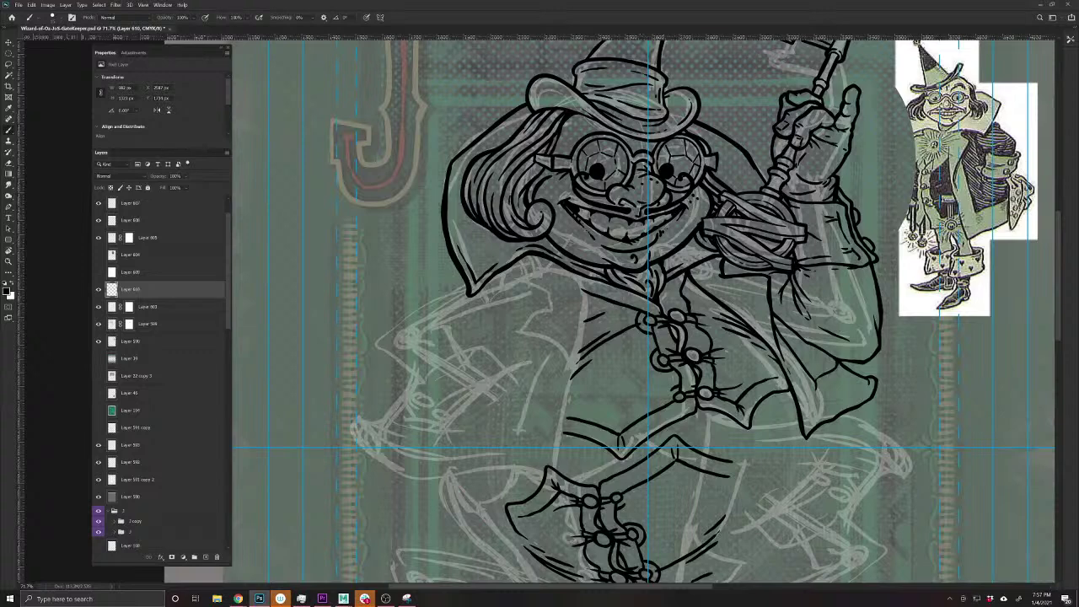
click(206, 557)
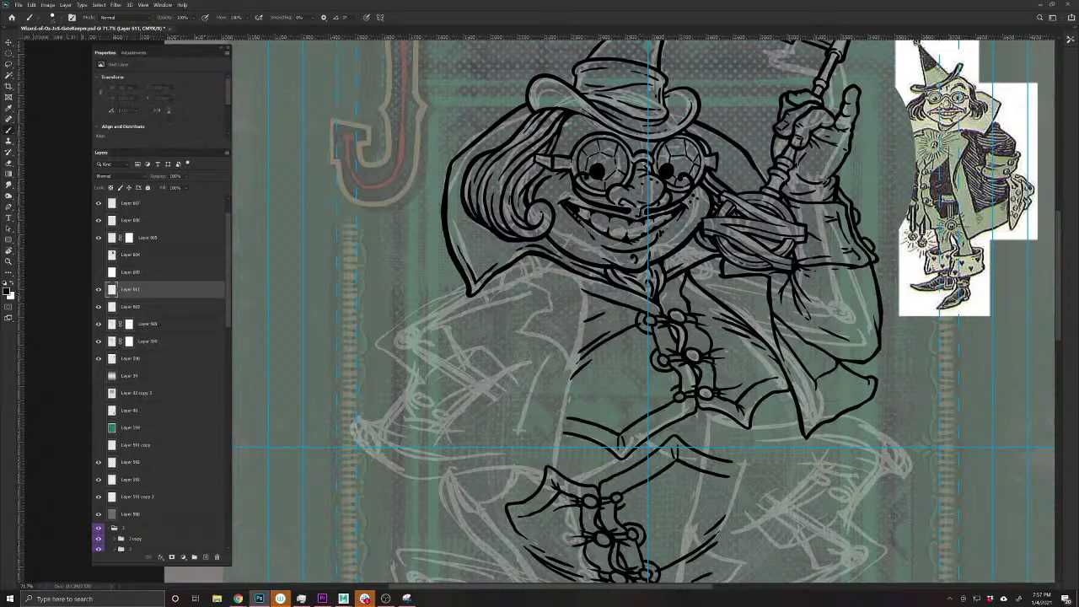
drag(596, 278, 549, 461)
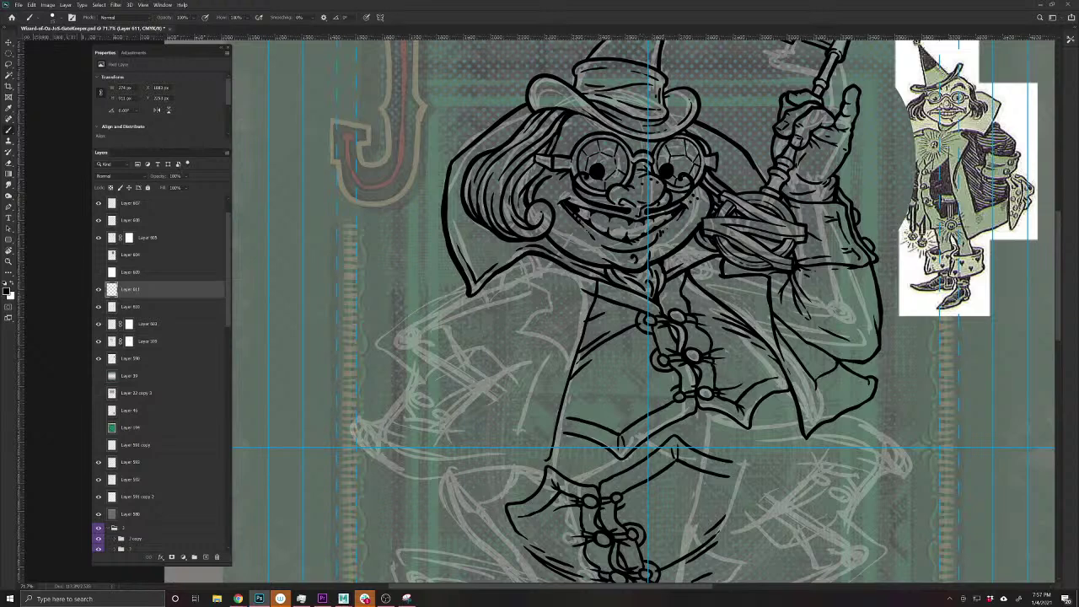
- Ink the coat flap's lower edge from the waist outward to its upturned tip, opposite the raised arm
key(e)
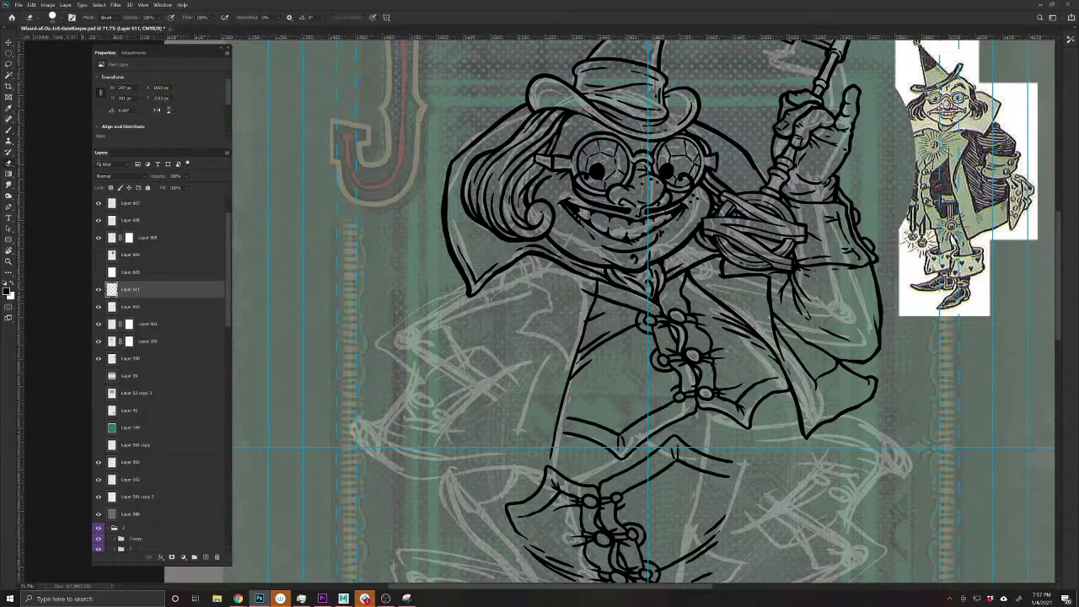
key(b)
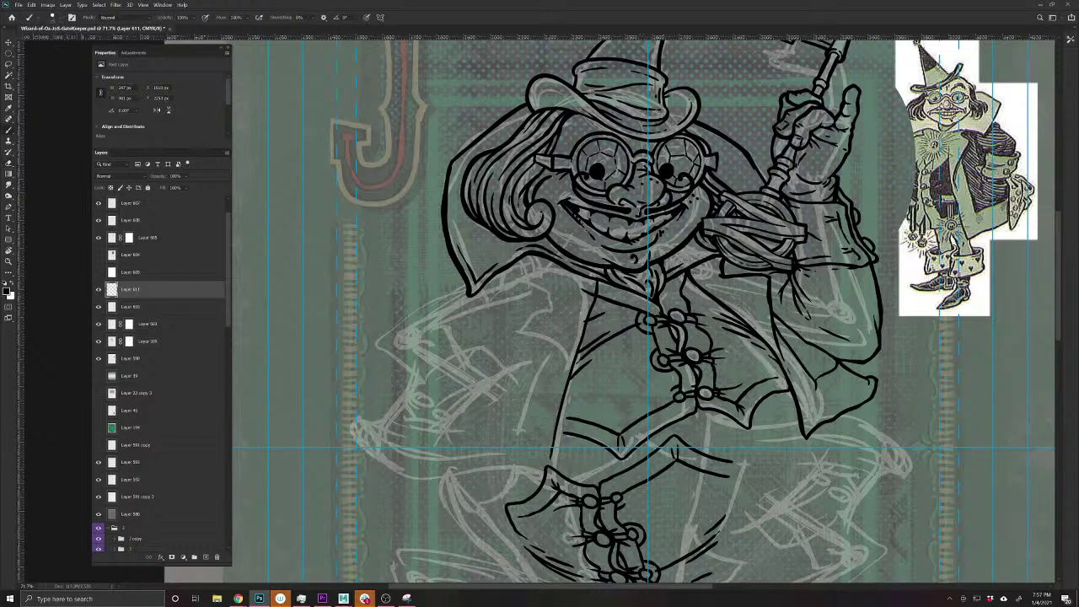
mouse_move(548, 459)
mouse_down()
mouse_move(422, 474)
mouse_move(370, 456)
mouse_move(353, 421)
mouse_move(386, 460)
mouse_move(462, 461)
mouse_up()
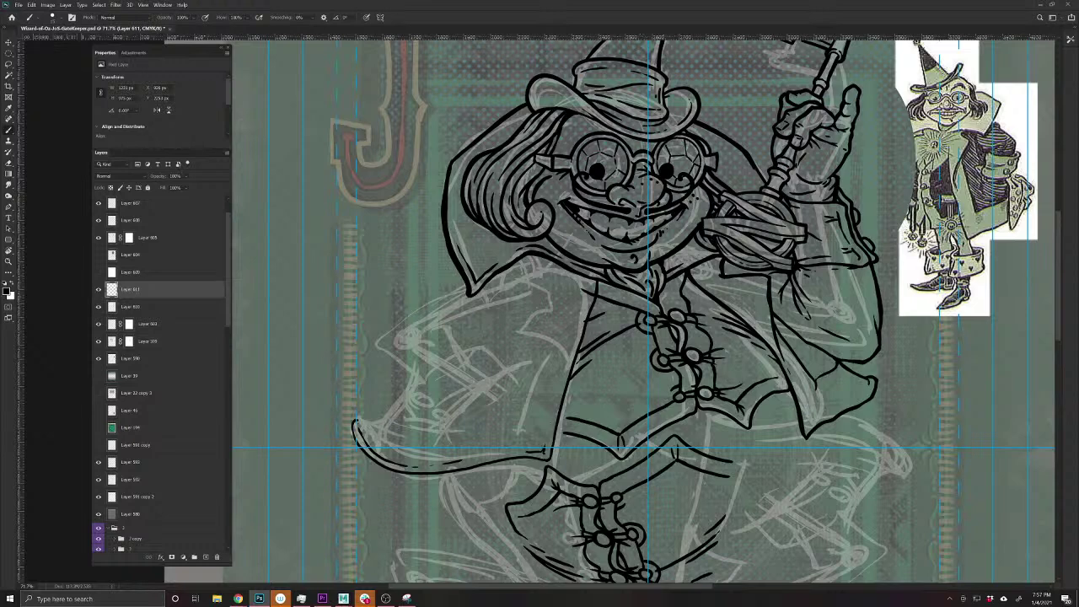
- Ink the pointed lapel opposite the raised arm, running from the collar down to the torso line, and reinforce its edge
mouse_move(548, 265)
mouse_down()
mouse_move(560, 268)
mouse_move(528, 278)
mouse_up()
key(ctrl+z)
key(ctrl+z)
key(ctrl+z)
drag(545, 263, 504, 285)
mouse_move(532, 277)
mouse_down()
mouse_move(499, 294)
mouse_move(563, 369)
mouse_up()
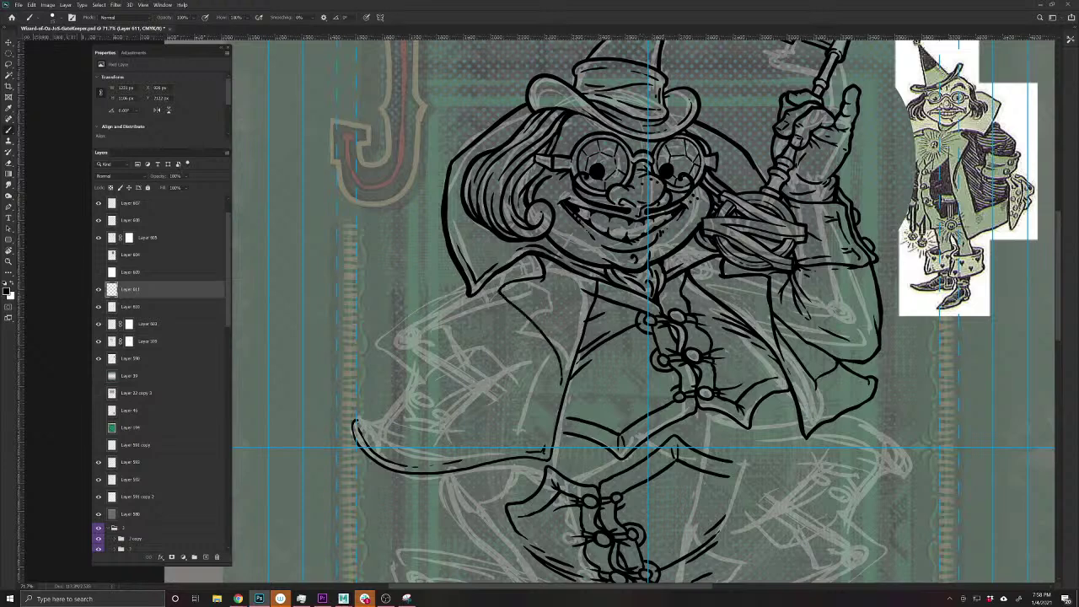
mouse_move(555, 355)
mouse_down()
mouse_move(494, 291)
mouse_move(542, 276)
mouse_move(542, 258)
mouse_up()
ctrl+click(624, 302)
key(e)
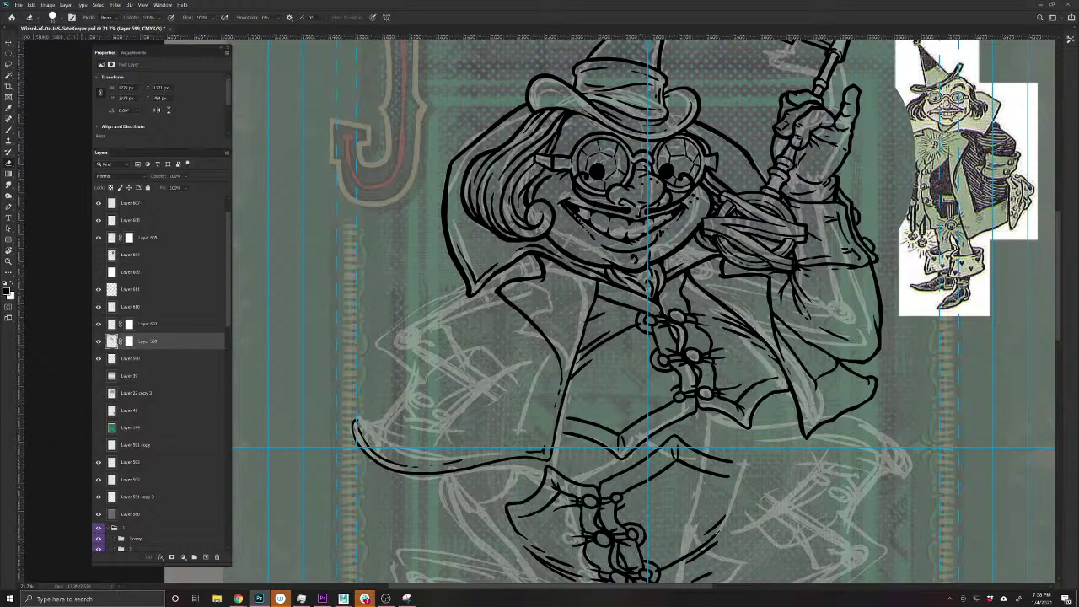
key(v)
ctrl+click(556, 356)
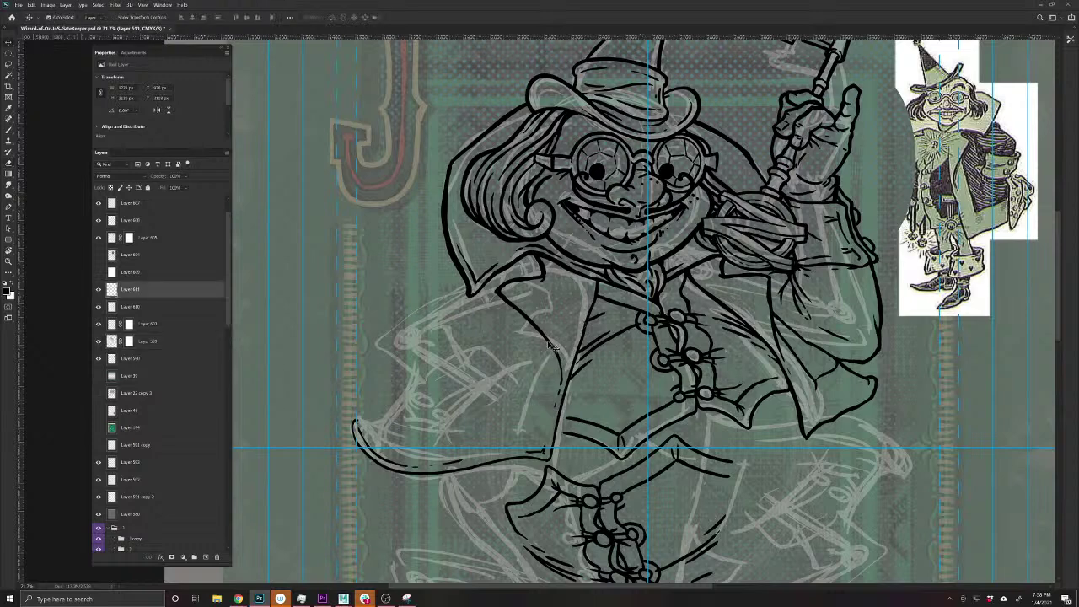
- Ink the coat's edge below the lapel and continue along the flap's upper contour to its tip
key(b)
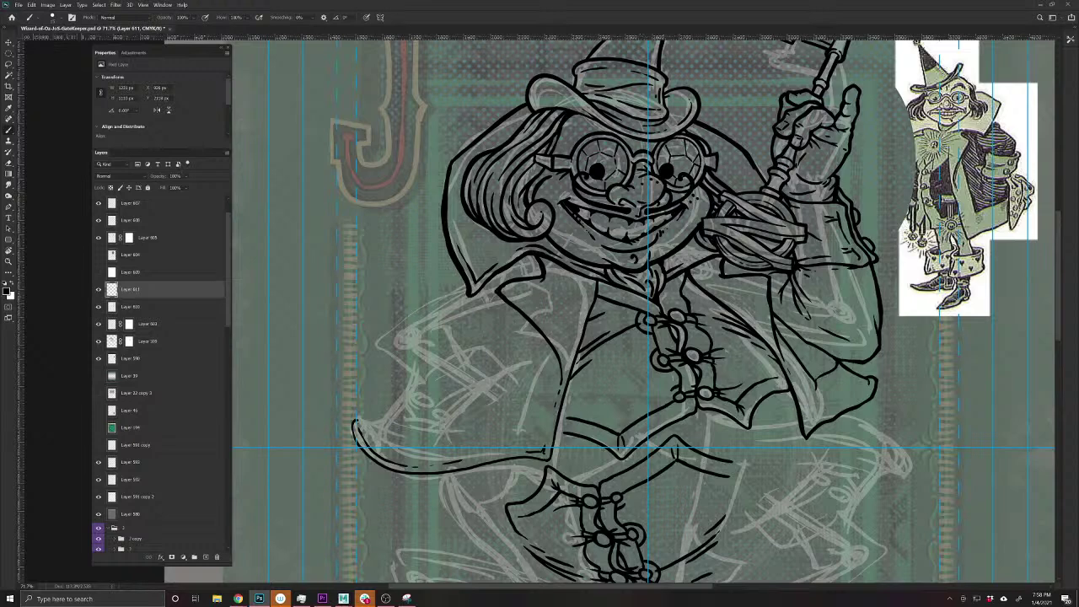
mouse_move(543, 339)
mouse_down()
mouse_move(522, 418)
mouse_move(540, 345)
mouse_up()
mouse_move(520, 420)
mouse_down()
mouse_move(440, 443)
mouse_move(384, 417)
mouse_move(356, 424)
mouse_up()
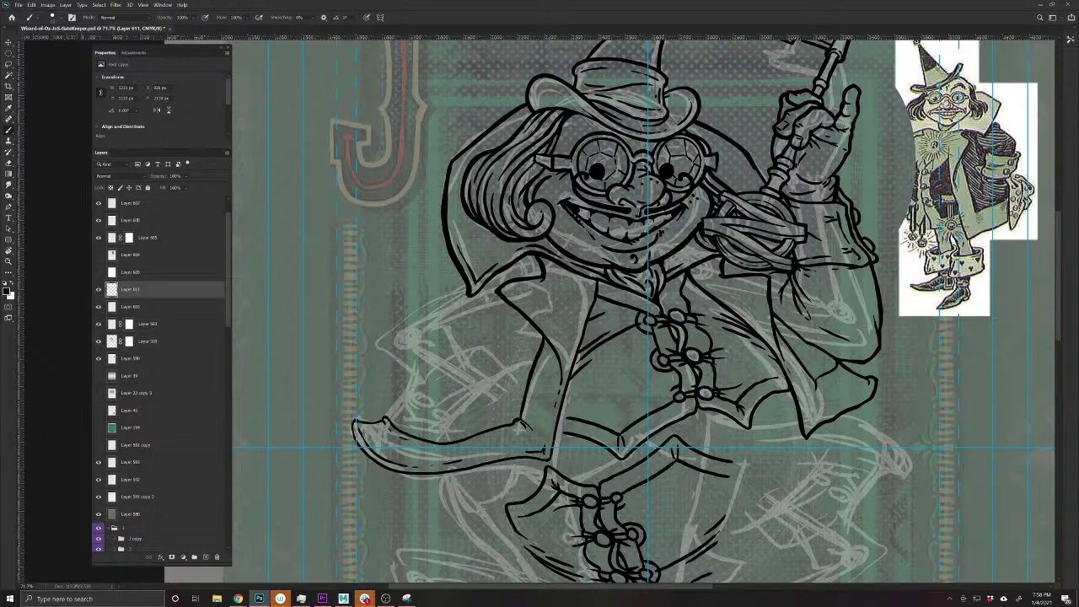
- Ink the rounded form rising above the coat flap, add its inner contour line, and thicken its outline
mouse_move(414, 449)
mouse_down()
mouse_move(512, 447)
mouse_move(544, 518)
mouse_move(535, 519)
mouse_up()
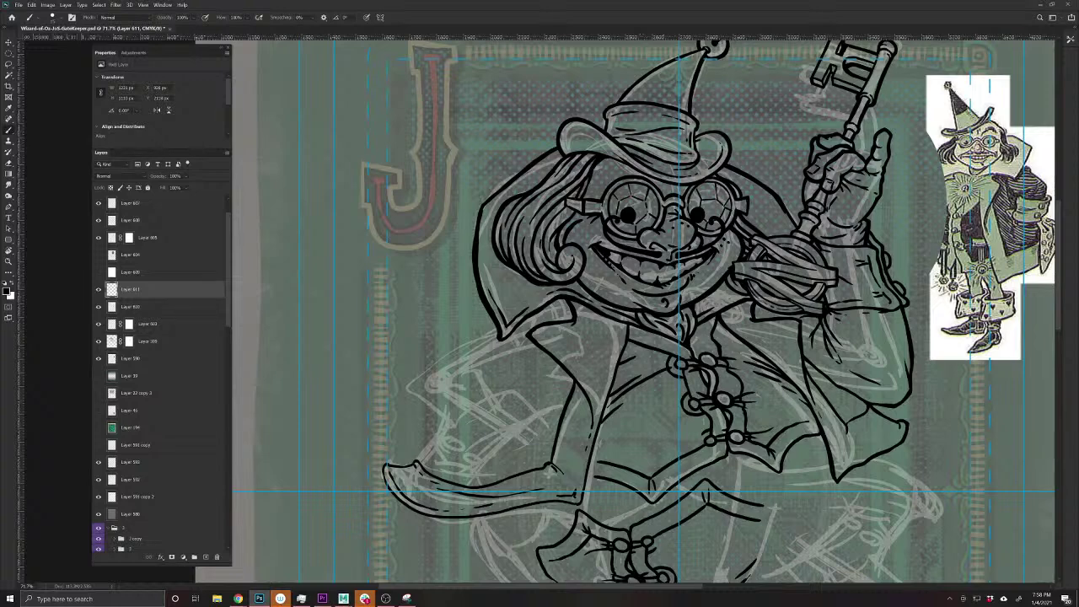
mouse_move(552, 434)
mouse_down()
mouse_move(507, 395)
mouse_move(477, 406)
mouse_move(442, 462)
mouse_move(439, 440)
mouse_up()
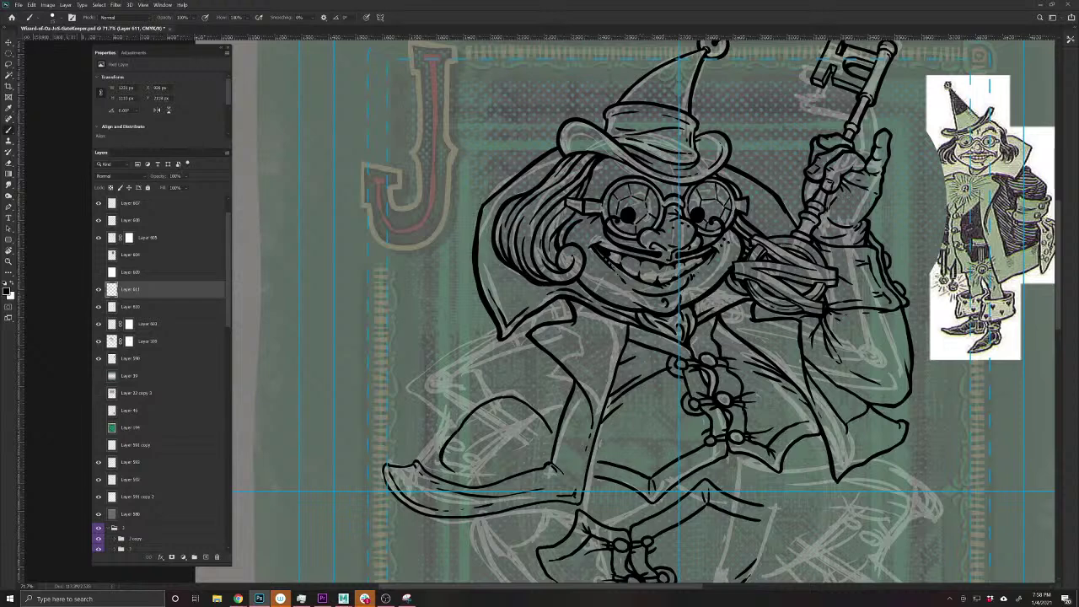
drag(516, 410, 463, 459)
mouse_move(444, 465)
mouse_down()
mouse_move(441, 450)
mouse_move(469, 417)
mouse_move(509, 394)
mouse_move(552, 428)
mouse_up()
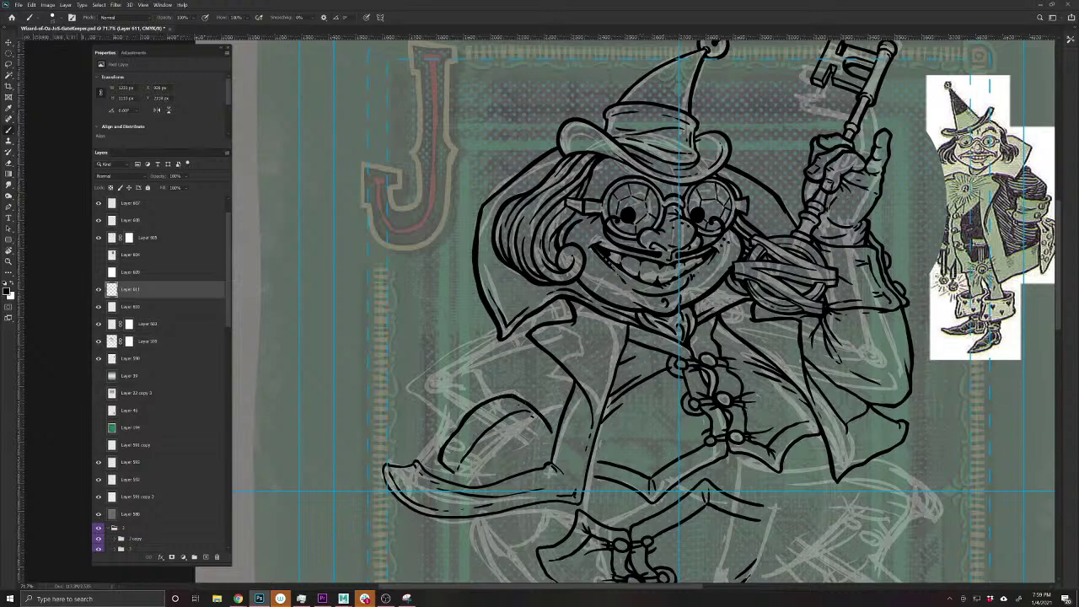
- Thicken the coat flap's upturned tip and lower edge
mouse_move(411, 466)
mouse_down()
mouse_move(385, 460)
mouse_move(384, 469)
mouse_up()
drag(392, 522, 327, 451)
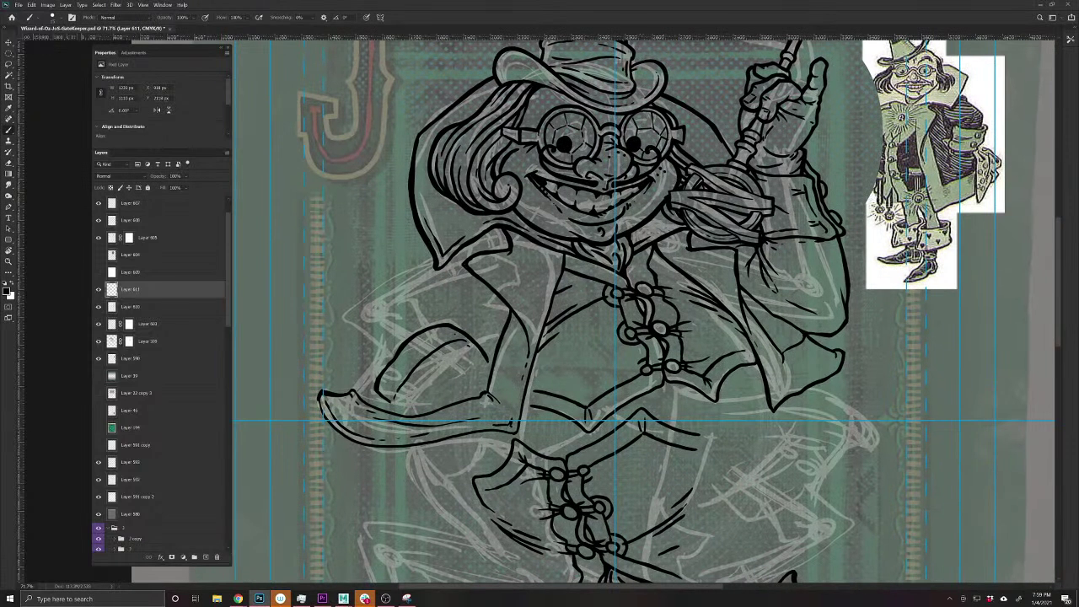
mouse_move(331, 426)
mouse_down()
mouse_move(395, 449)
mouse_move(517, 431)
mouse_move(566, 251)
mouse_up()
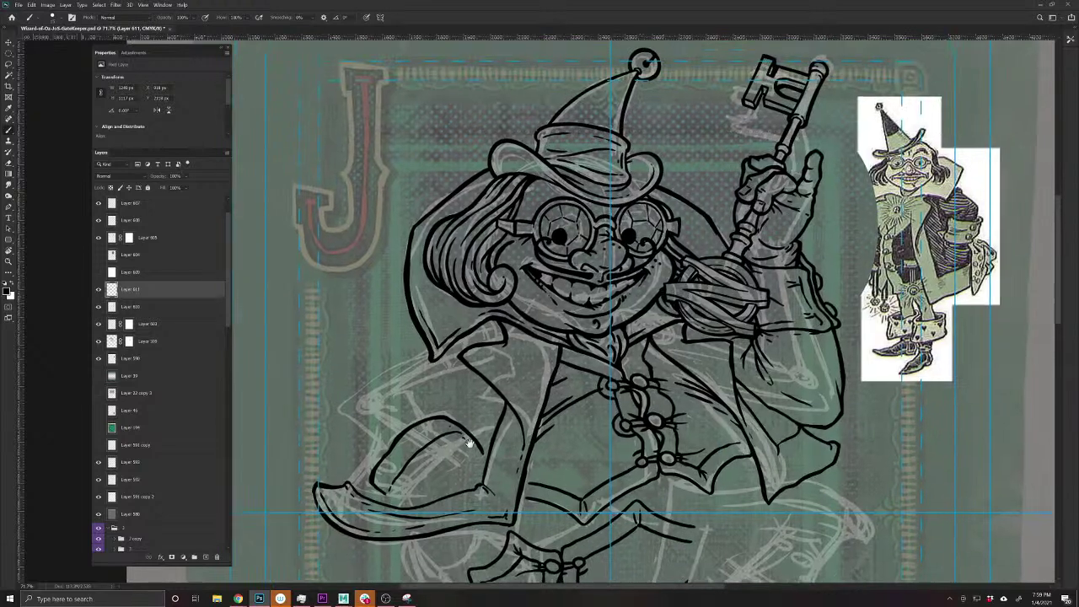
- Ink the lowered arm's cuff around the rounded form and draw two round buttons near its front edge
drag(472, 430, 470, 456)
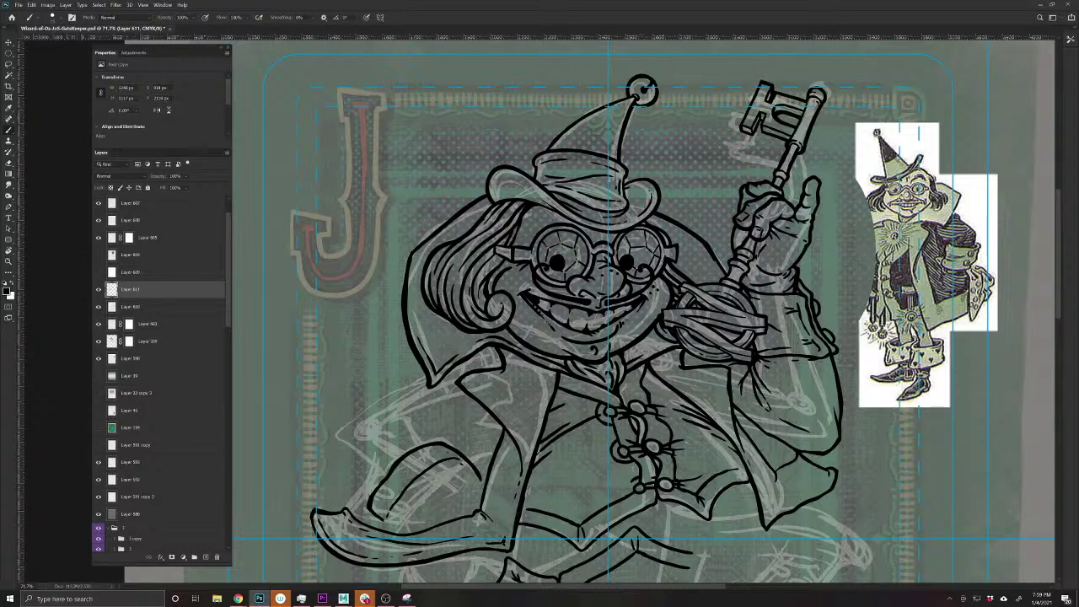
drag(516, 525, 578, 519)
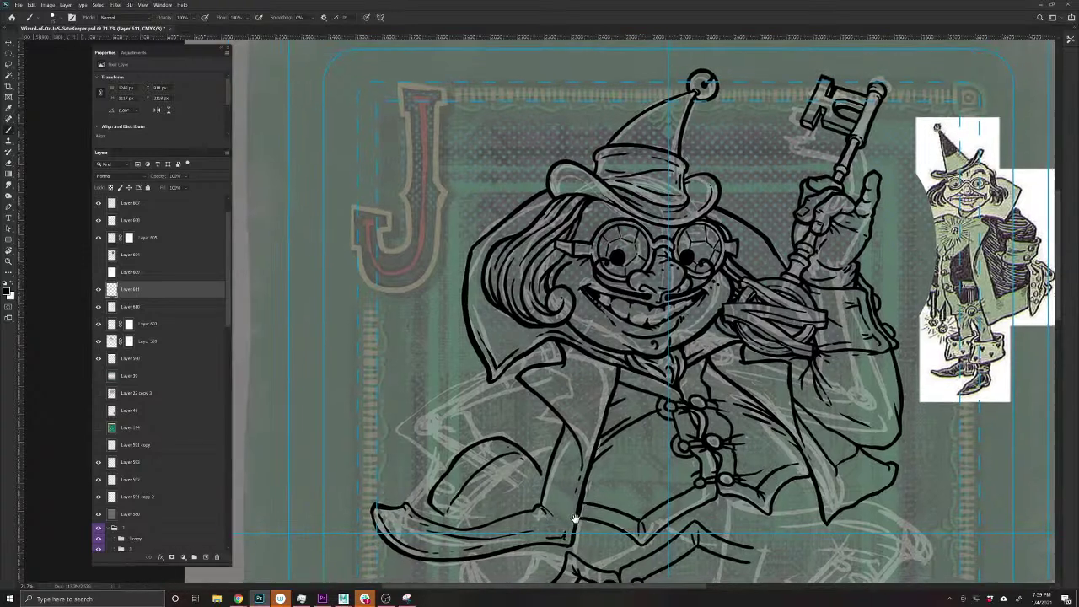
drag(369, 528, 451, 521)
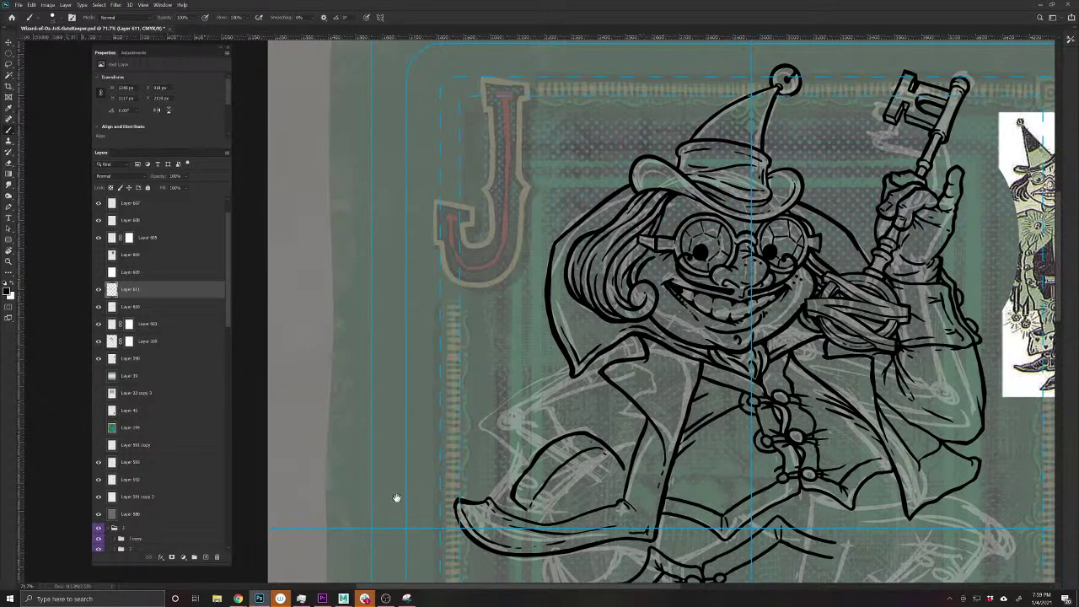
mouse_move(578, 433)
mouse_down()
mouse_move(547, 408)
mouse_move(526, 410)
mouse_move(480, 433)
mouse_move(463, 461)
mouse_up()
drag(555, 407, 497, 438)
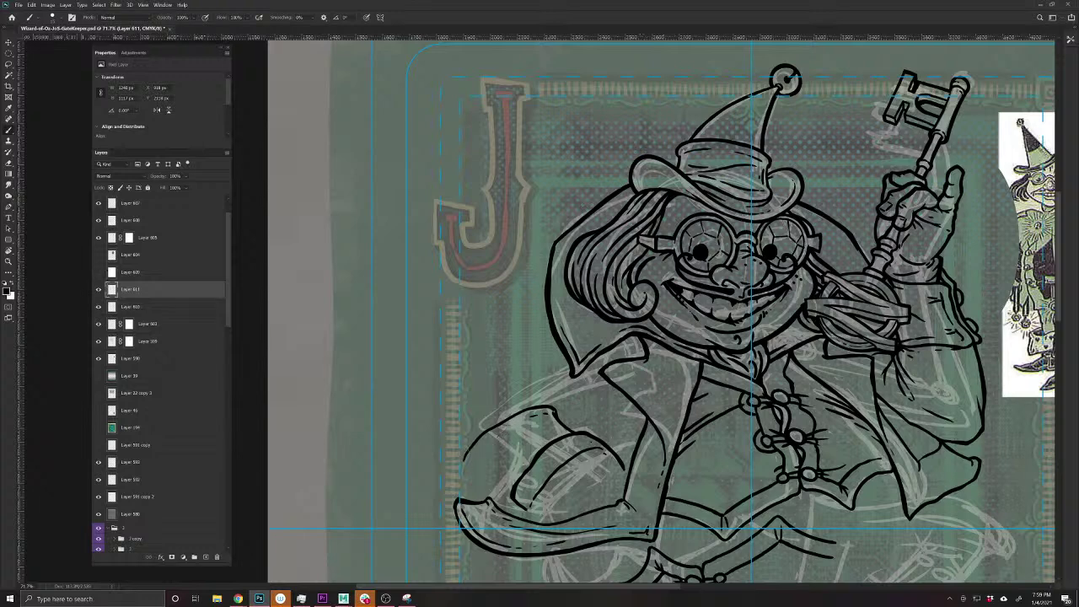
mouse_move(465, 457)
mouse_down()
mouse_move(460, 469)
mouse_move(516, 495)
mouse_move(471, 481)
mouse_move(485, 458)
mouse_move(514, 468)
mouse_move(504, 481)
mouse_move(504, 470)
mouse_up()
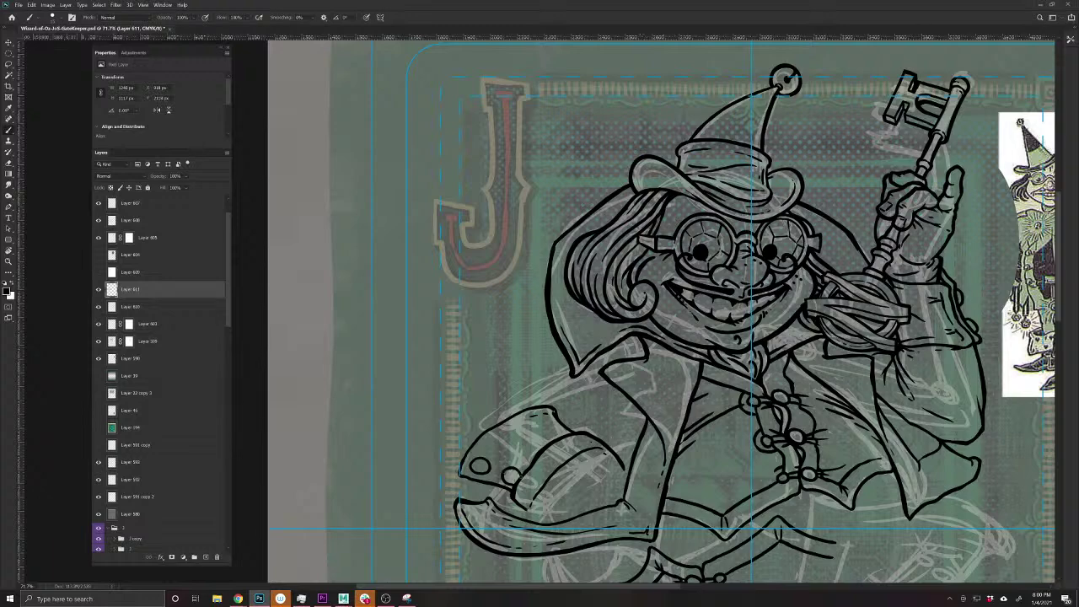
- Add four thread holes to the cuff button beside the rounded form
scroll(480, 485, up, 5)
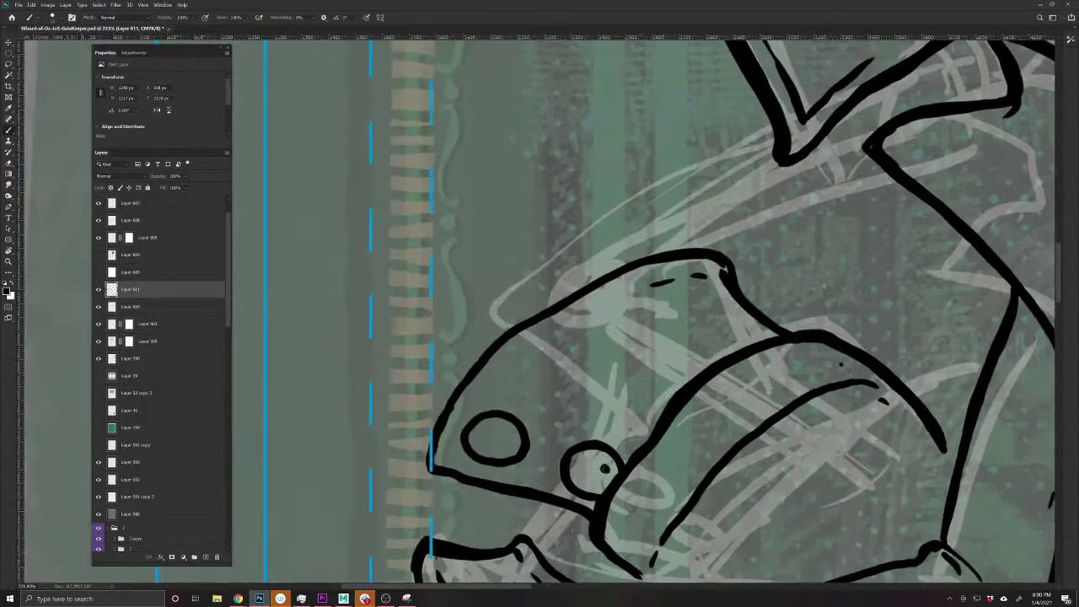
click(604, 469)
click(588, 463)
click(588, 463)
click(583, 476)
click(582, 476)
click(596, 481)
click(598, 481)
- Add four thread holes to the outer cuff button and draw crossing threads on both buttons
click(506, 435)
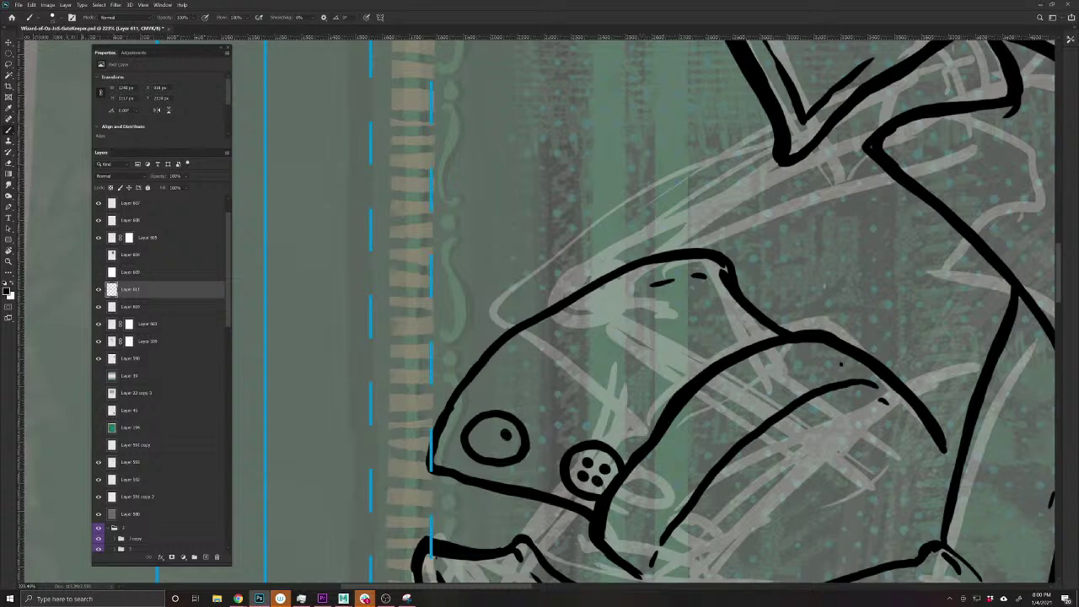
click(499, 446)
click(488, 430)
click(482, 442)
mouse_move(488, 431)
mouse_down()
mouse_move(499, 446)
mouse_move(484, 440)
mouse_up()
mouse_move(590, 462)
mouse_down()
mouse_move(598, 476)
mouse_move(593, 468)
mouse_up()
- Ink short fold strokes radiating upward from both cuff buttons
drag(614, 445, 627, 410)
drag(600, 448, 607, 435)
drag(603, 443, 614, 416)
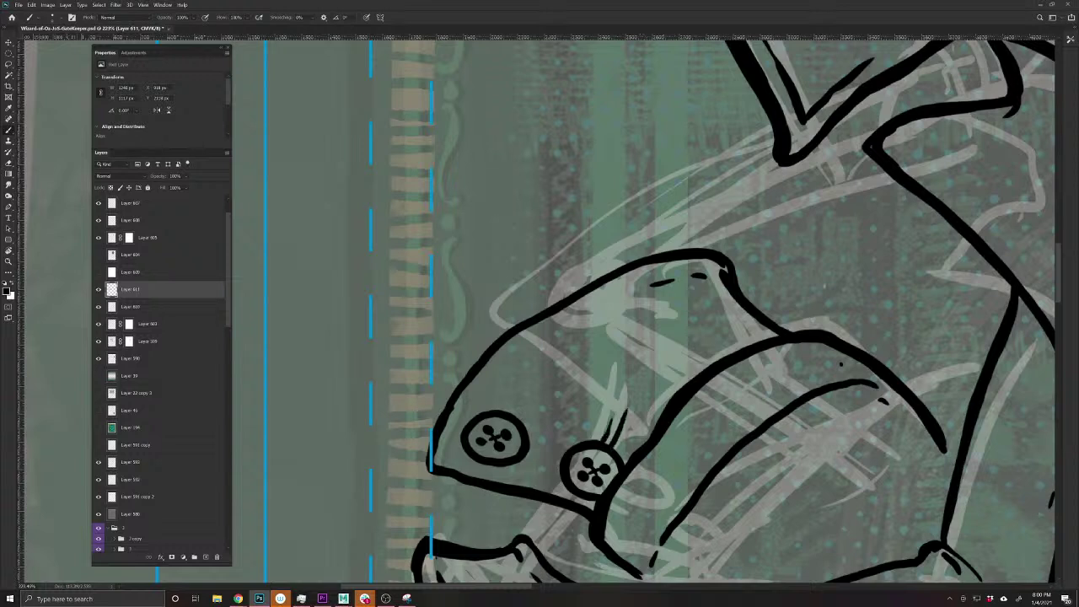
drag(618, 453, 656, 402)
drag(516, 411, 563, 376)
mouse_move(514, 405)
mouse_down()
mouse_move(526, 382)
mouse_move(499, 392)
mouse_up()
- Add inner contour lines along the cuff's lower and upper edges and a long crease across its middle
drag(453, 455, 573, 491)
drag(478, 397, 558, 325)
drag(726, 317, 613, 386)
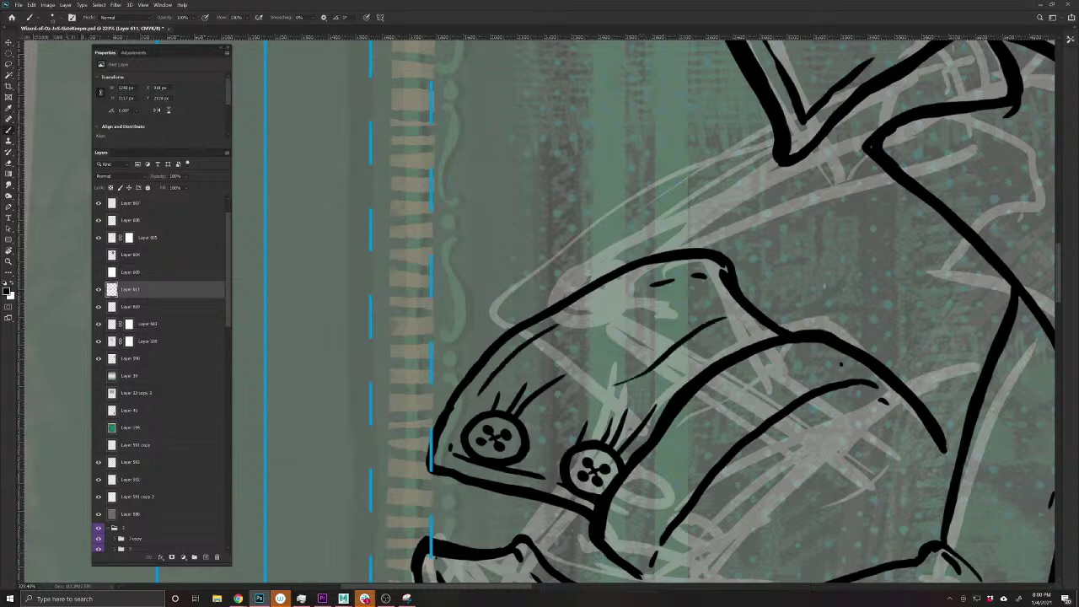
drag(646, 349, 566, 391)
- Ink the narrow band beneath the buttoned cuff and thicken the cuff's outline
scroll(514, 468, down, 6)
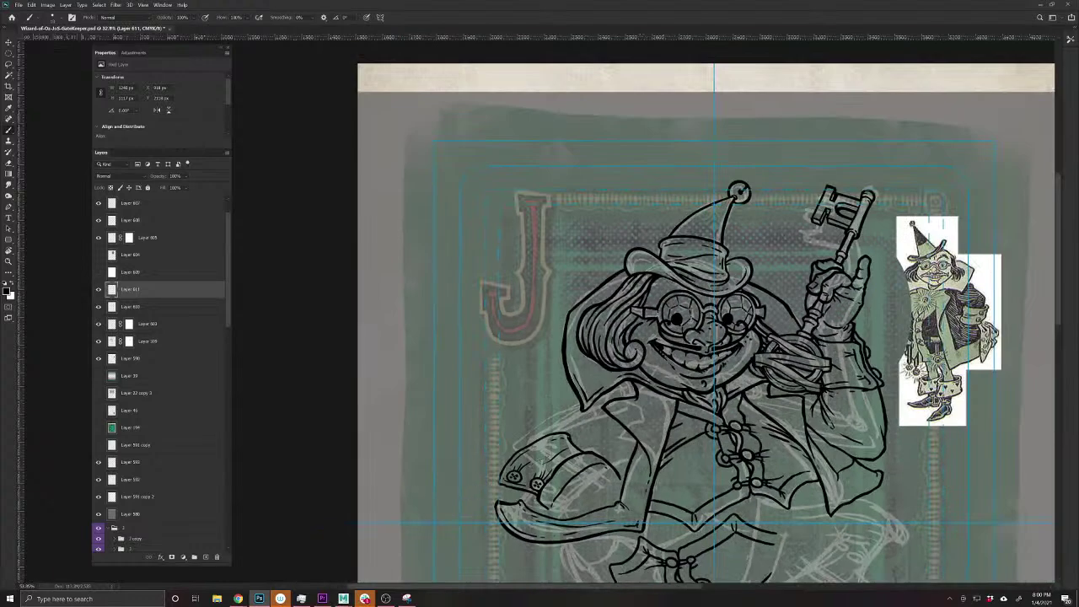
scroll(523, 514, up, 4)
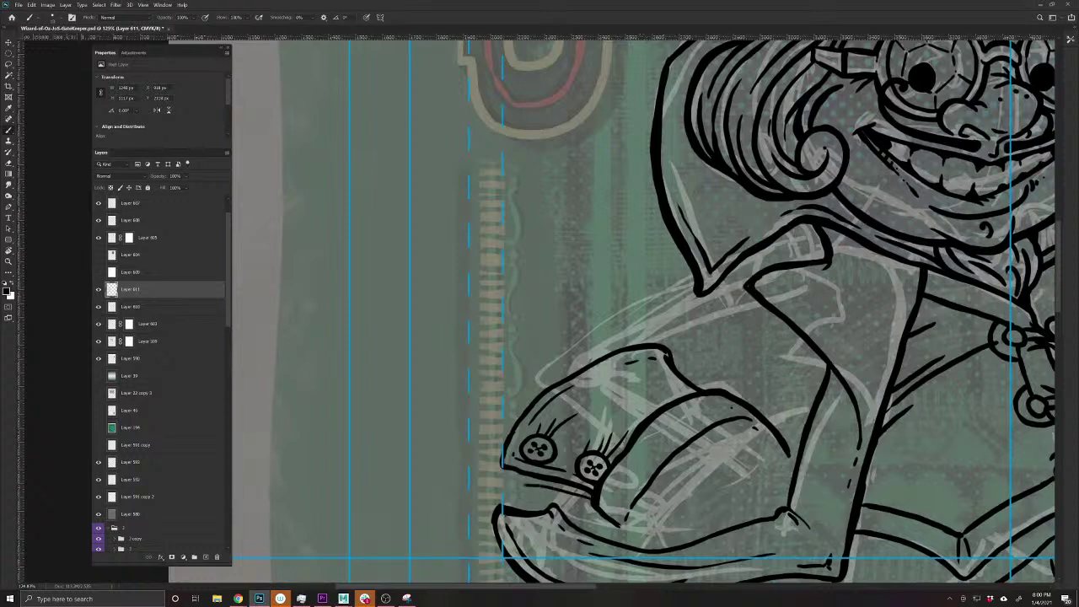
mouse_move(526, 485)
mouse_down()
mouse_move(504, 483)
mouse_move(503, 472)
mouse_move(590, 502)
mouse_up()
drag(631, 449, 626, 470)
drag(630, 540, 439, 477)
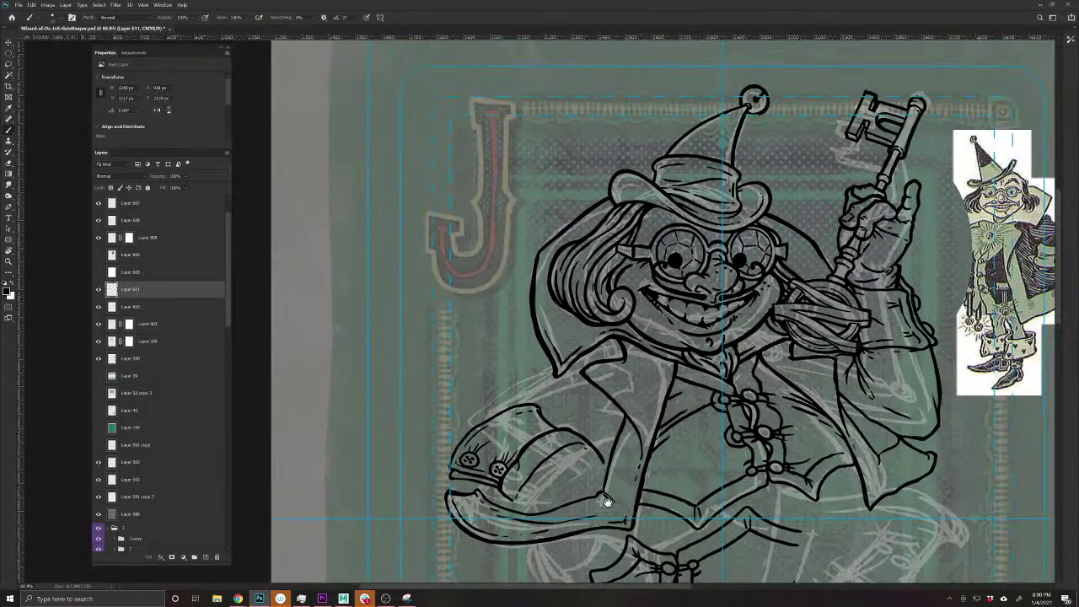
drag(543, 419, 561, 429)
mouse_move(502, 412)
mouse_down()
mouse_move(468, 431)
mouse_move(448, 470)
mouse_move(492, 484)
mouse_up()
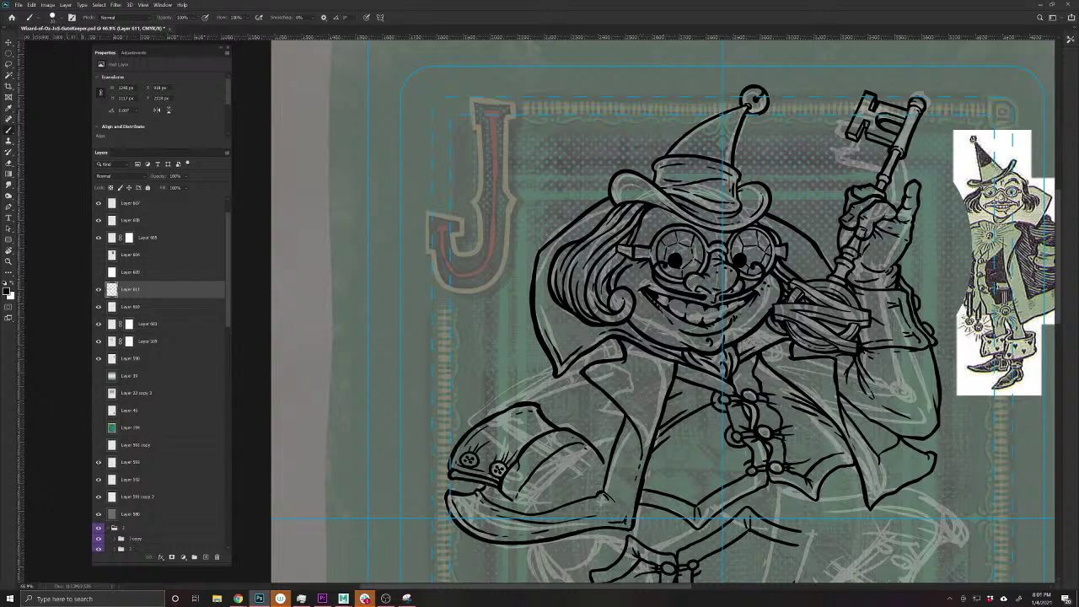
- Ink the lowered arm's sleeve around the elbow and along its upper edge to the collar, with folds above the cuff
mouse_move(516, 417)
mouse_down()
mouse_move(501, 466)
mouse_move(491, 443)
mouse_move(435, 451)
mouse_move(497, 443)
mouse_move(453, 428)
mouse_up()
mouse_move(424, 489)
mouse_down()
mouse_move(434, 500)
mouse_move(407, 428)
mouse_move(424, 419)
mouse_move(449, 434)
mouse_up()
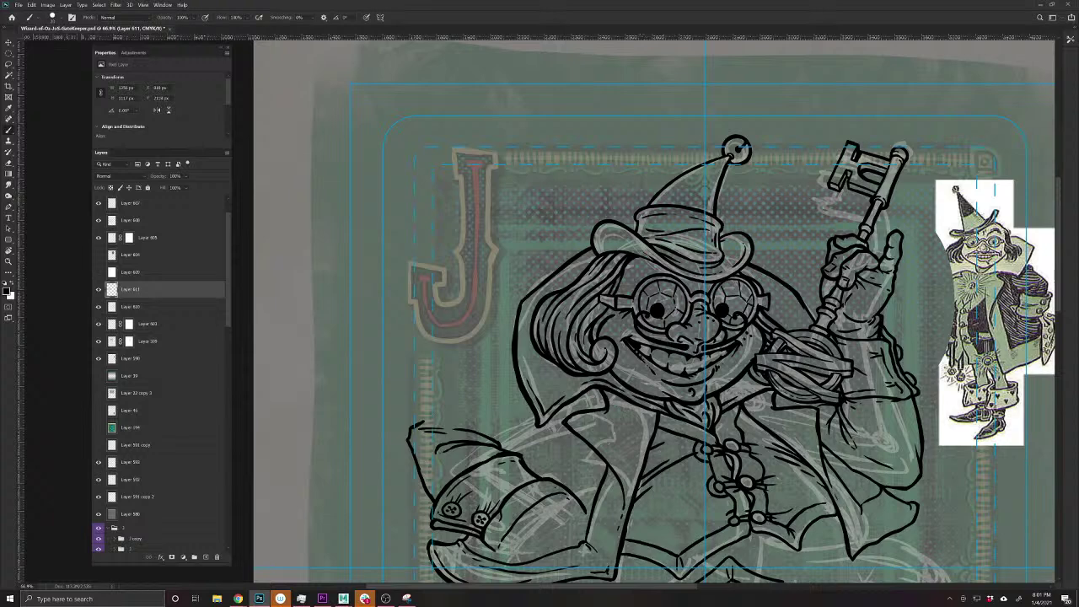
mouse_move(426, 421)
mouse_down()
mouse_move(431, 409)
mouse_move(456, 413)
mouse_move(494, 438)
mouse_move(488, 418)
mouse_up()
key(ctrl+z)
mouse_move(463, 410)
mouse_down()
mouse_move(527, 397)
mouse_move(452, 413)
mouse_up()
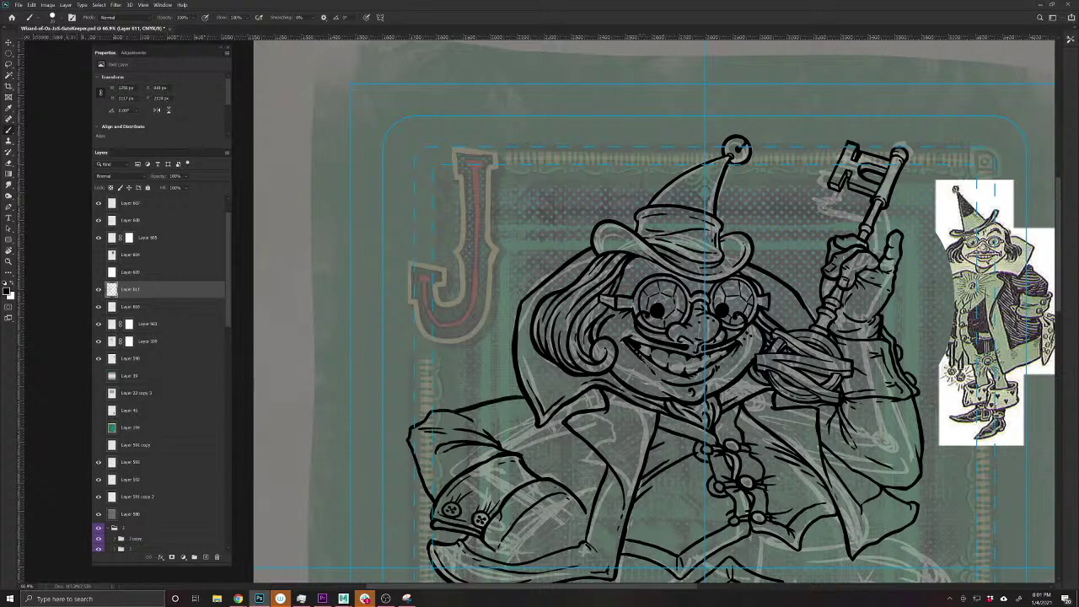
- Ink the sleeve's inner folds between the cuff and lapel, and thicken the sleeve's outer contour
drag(482, 490, 452, 447)
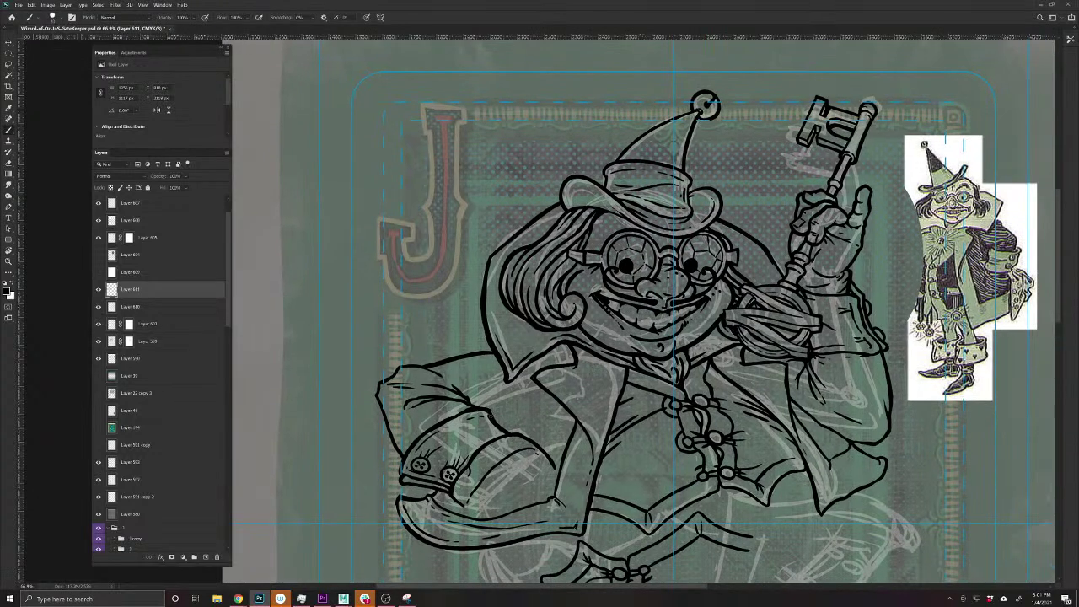
mouse_move(498, 420)
mouse_down()
mouse_move(525, 405)
mouse_move(488, 417)
mouse_move(537, 402)
mouse_move(516, 419)
mouse_up()
mouse_move(525, 401)
mouse_down()
mouse_move(531, 388)
mouse_move(553, 406)
mouse_up()
mouse_move(547, 463)
mouse_down()
mouse_move(557, 458)
mouse_move(579, 509)
mouse_up()
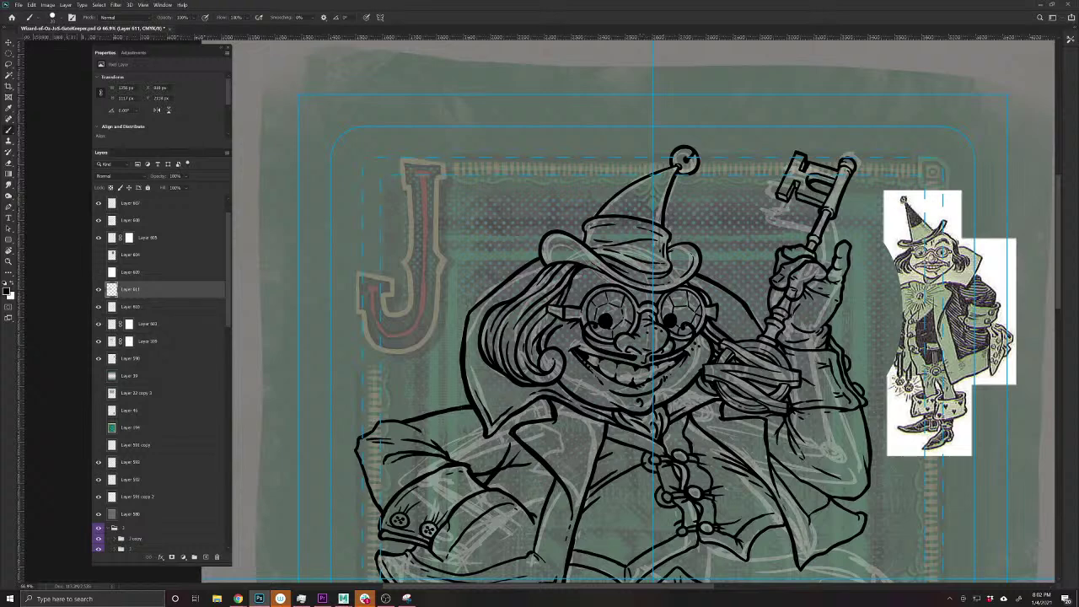
mouse_move(470, 404)
mouse_down()
mouse_move(375, 424)
mouse_move(356, 450)
mouse_move(361, 480)
mouse_up()
- Reinforce the outline of the hat's pointed cone
drag(455, 522, 436, 595)
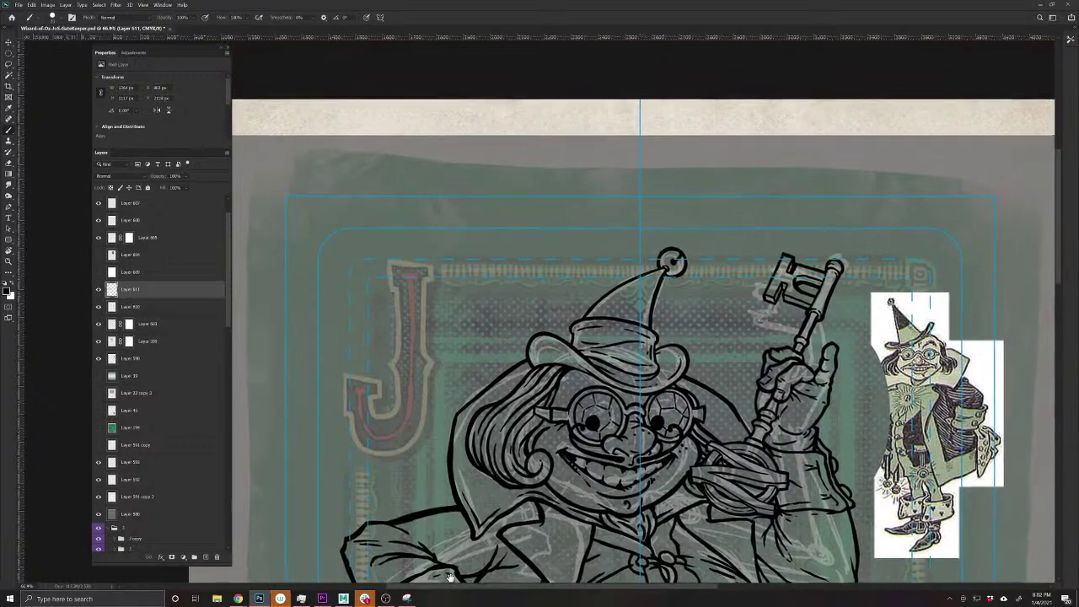
drag(590, 390, 581, 507)
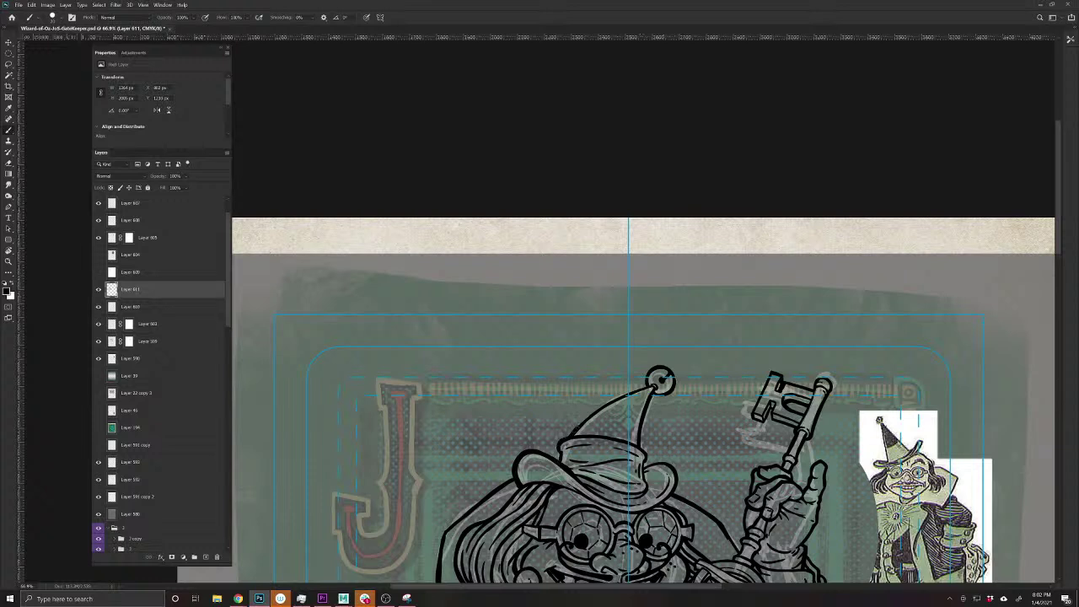
mouse_move(617, 400)
mouse_down()
mouse_move(646, 385)
mouse_move(640, 444)
mouse_move(678, 475)
mouse_move(676, 490)
mouse_up()
drag(544, 541, 499, 319)
drag(474, 480, 516, 351)
- Select the vintage reference figure beside the illustration and delete it
key(v)
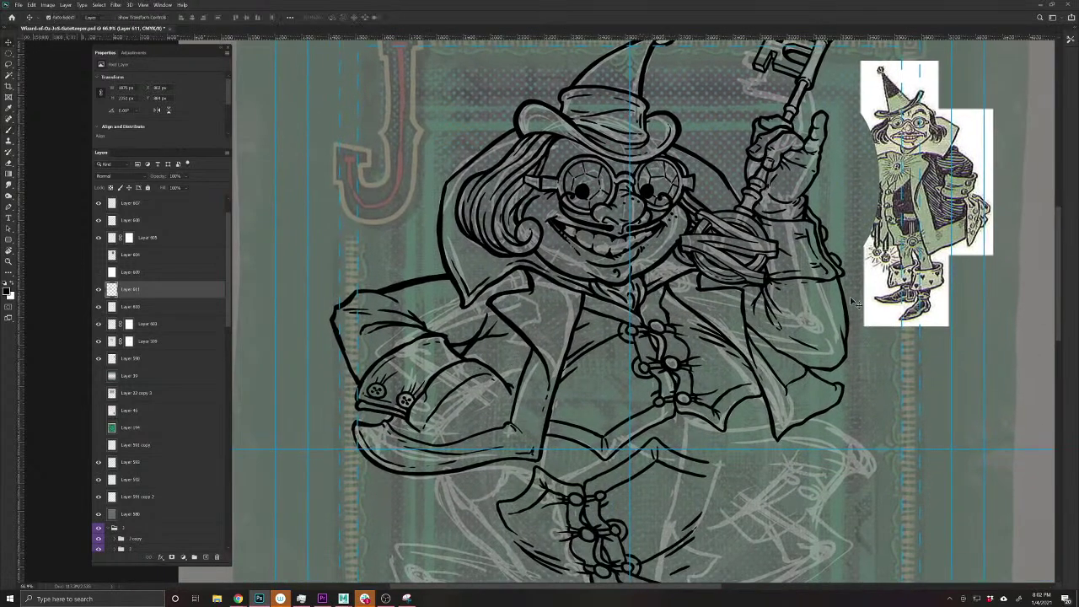
drag(903, 293, 830, 319)
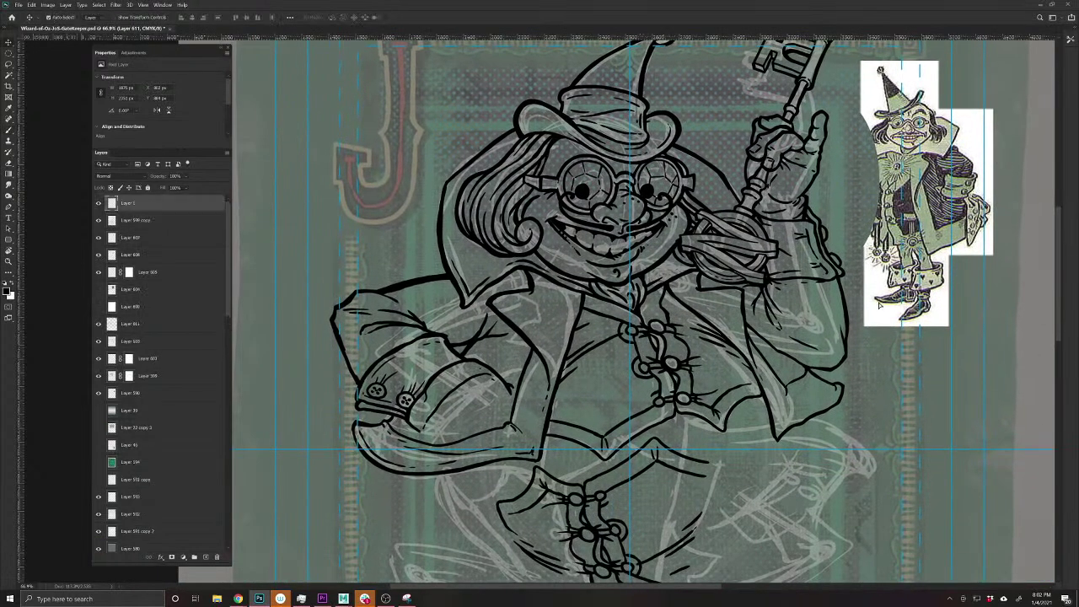
click(830, 323)
drag(831, 323, 803, 361)
key(Delete)
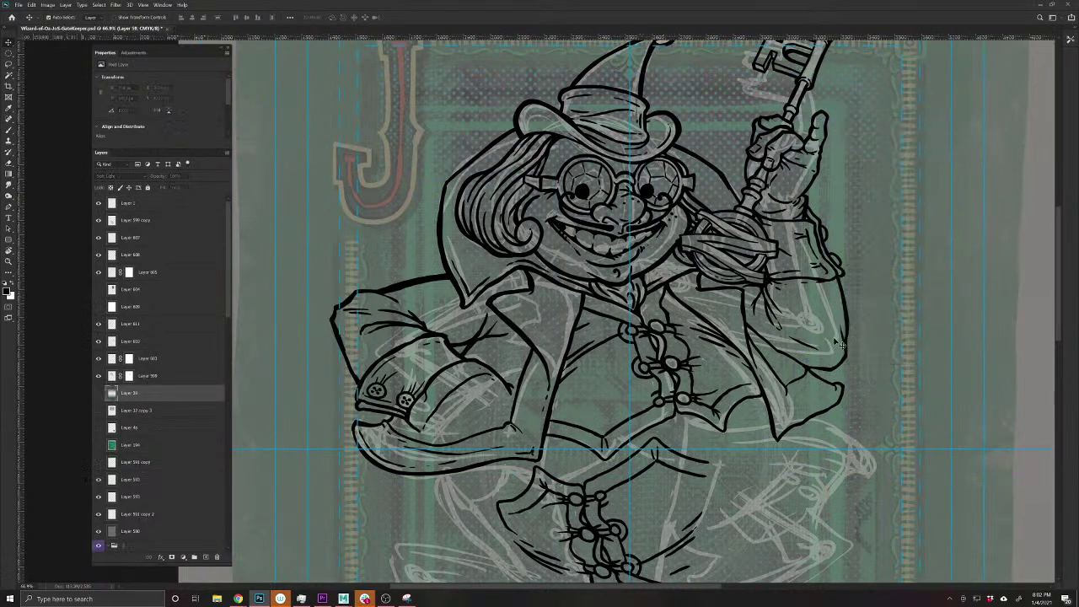
- Select the duplicate of the clasped vest below the figure's waist and delete it
drag(675, 460, 755, 451)
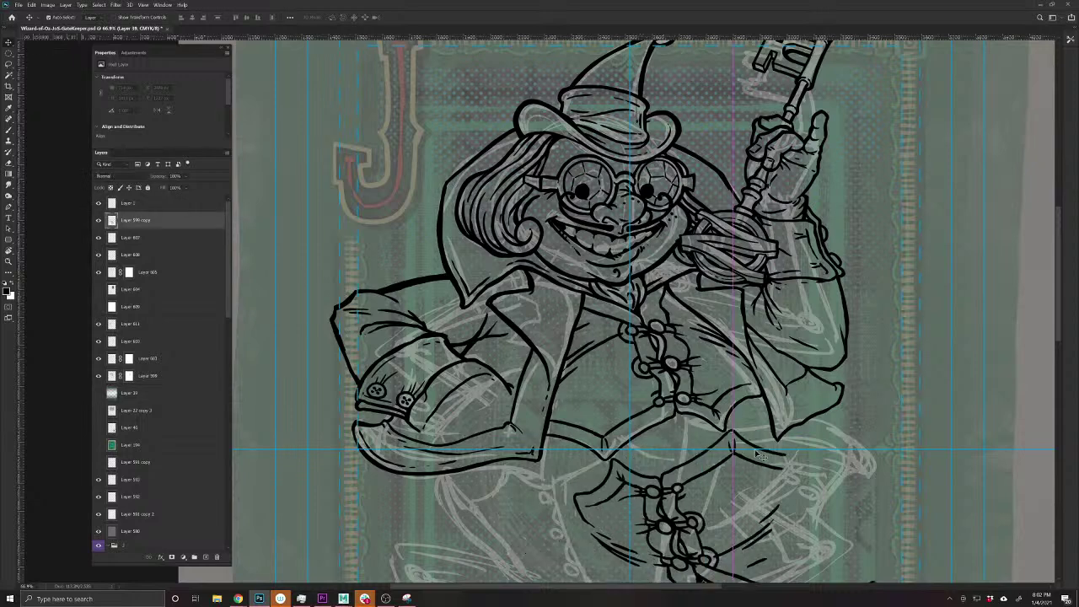
key(Delete)
scroll(755, 447, down, 4)
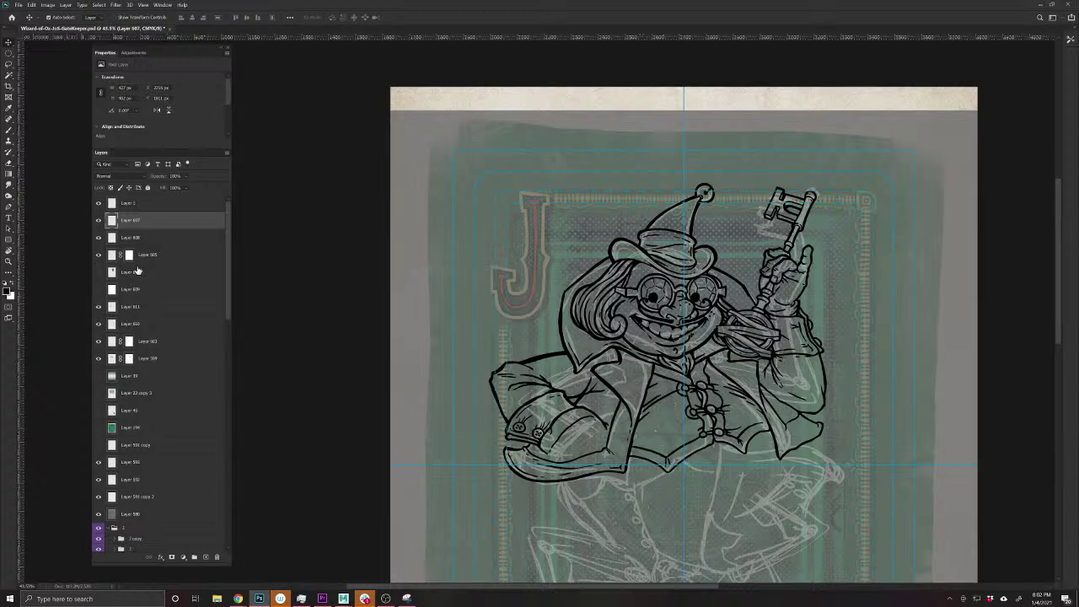
- Merge the topmost line-art layer with the two ink layers directly beneath it, and check the result by toggling its visibility
shift+click(158, 255)
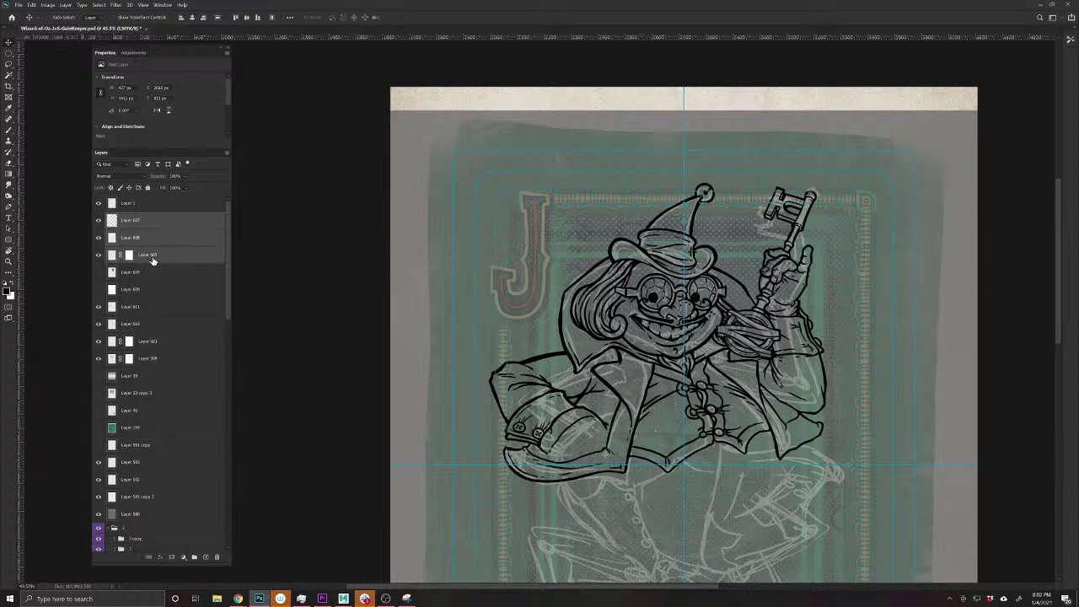
key(ctrl+e)
click(98, 220)
click(99, 220)
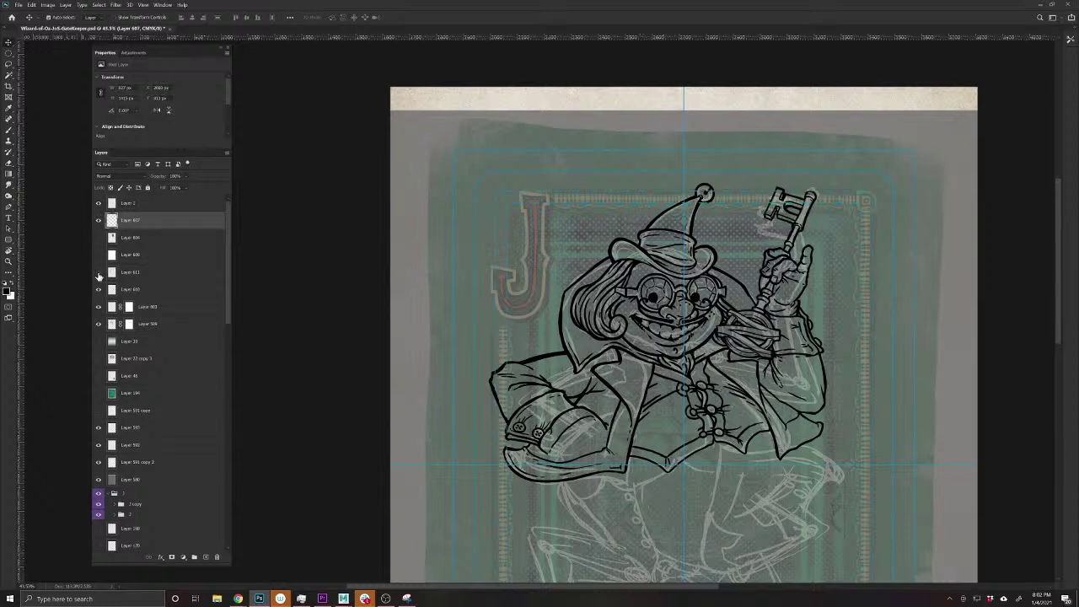
- Merge the next two visible unmasked ink layers with the combined line-art layer, and check the result by toggling visibility
click(98, 272)
click(99, 274)
ctrl+click(129, 273)
ctrl+click(131, 290)
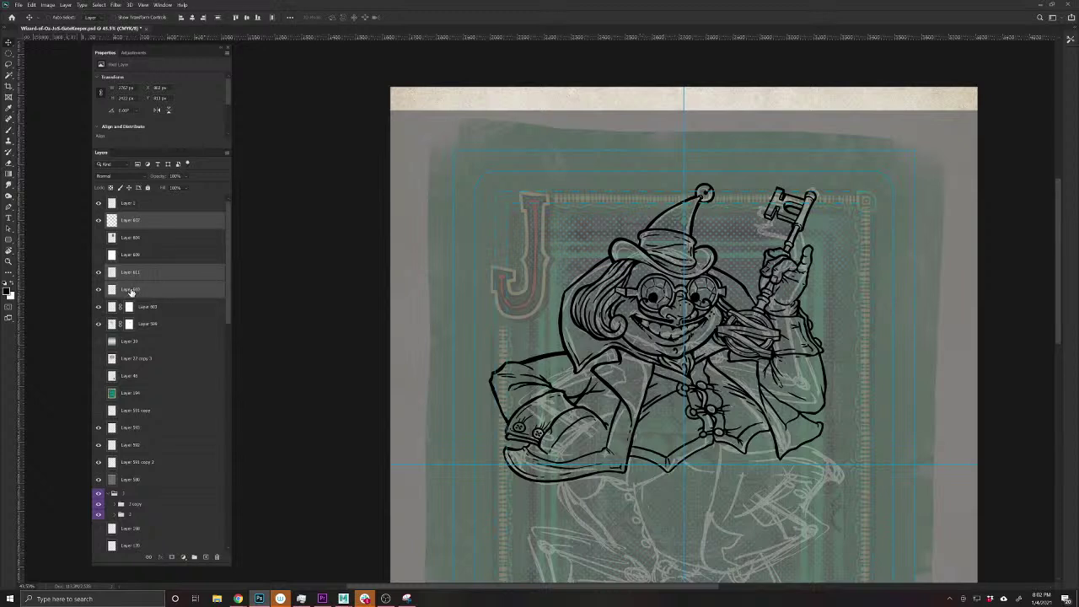
key(ctrl+e)
click(98, 220)
click(99, 220)
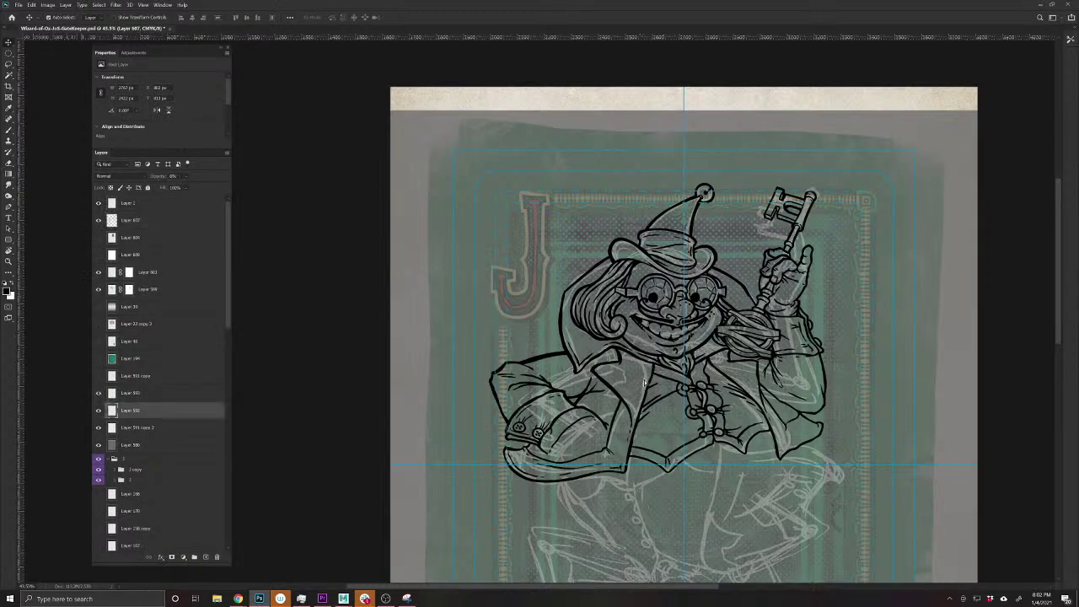
- Select the white rough sketch under the inks and delete both of its layers
mouse_move(649, 384)
mouse_down()
mouse_move(613, 381)
mouse_move(622, 378)
mouse_up()
key(Delete)
key(Delete)
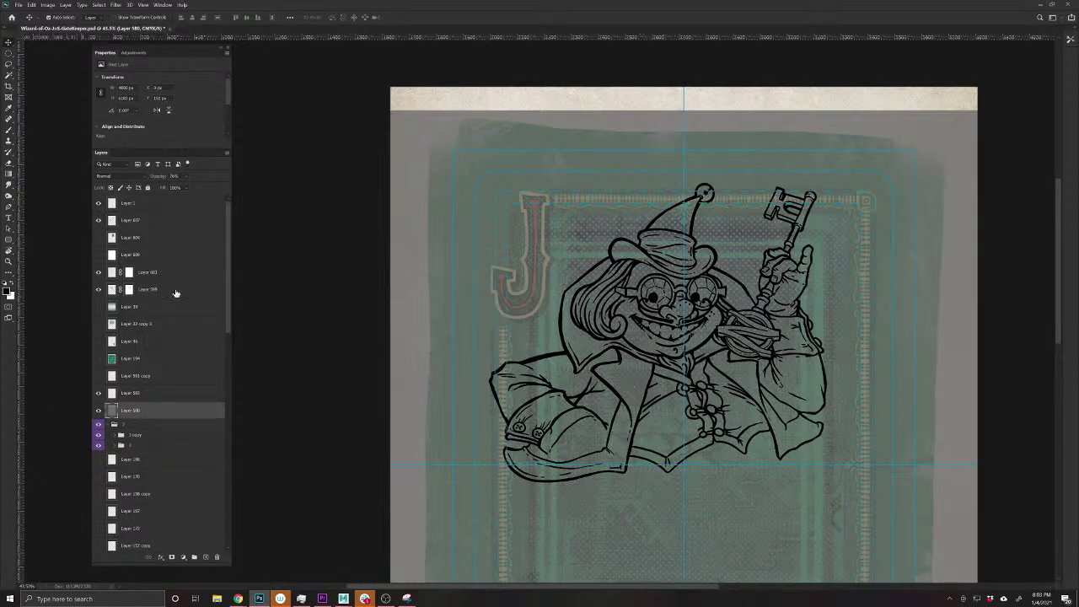
- Check what the two masked ink layers contain by toggling their visibility, and merge them into one layer
click(98, 272)
click(97, 272)
click(158, 290)
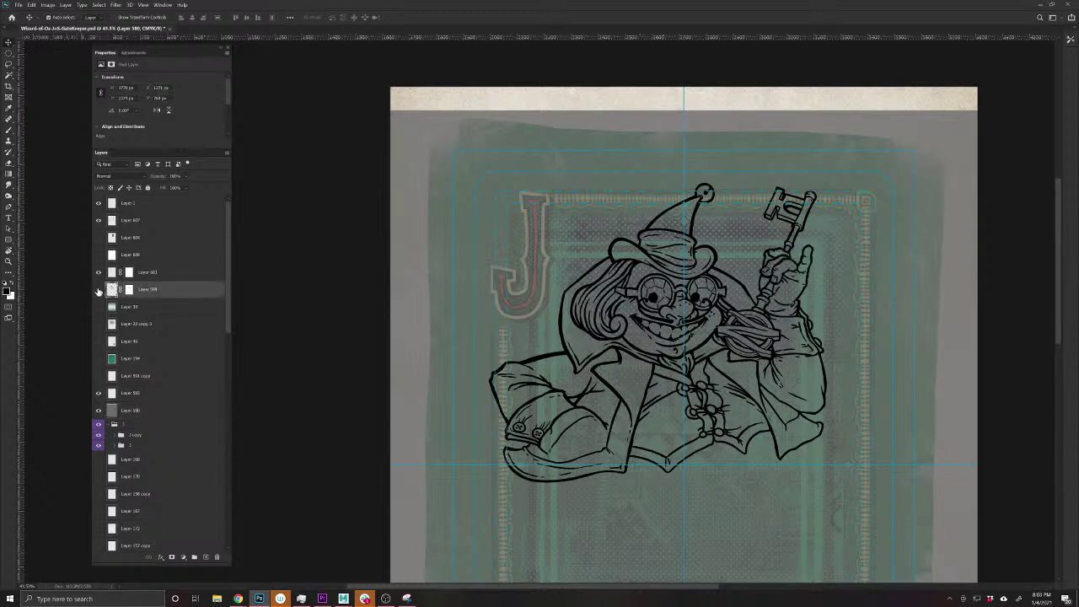
click(98, 289)
click(98, 289)
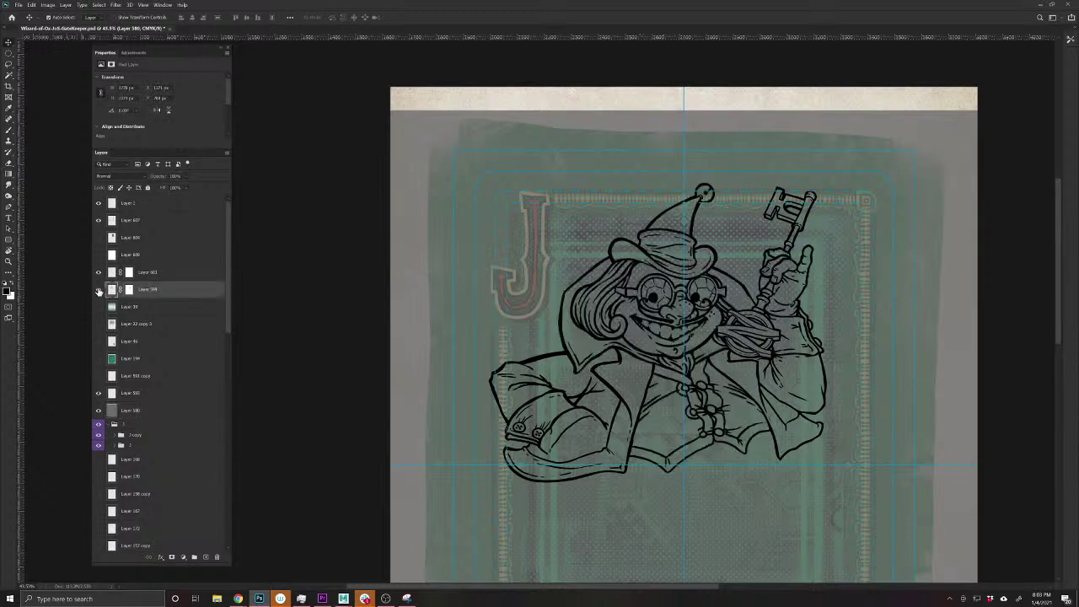
shift+click(159, 274)
key(ctrl+e)
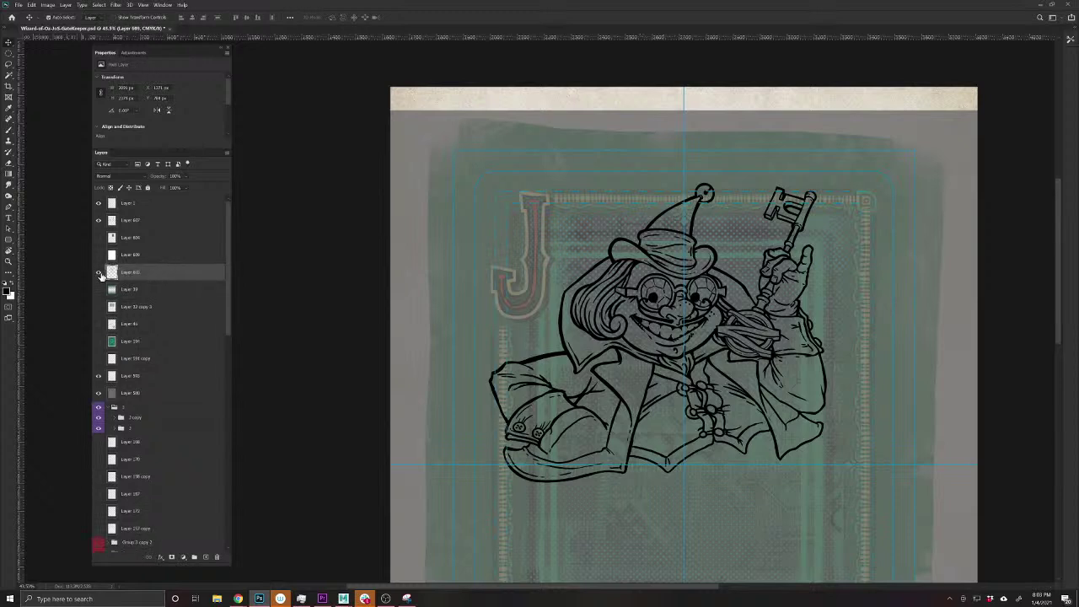
- Merge the two remaining ink layers into a single gatekeeper line-art layer, check it, and save the document
click(98, 272)
click(98, 271)
click(98, 220)
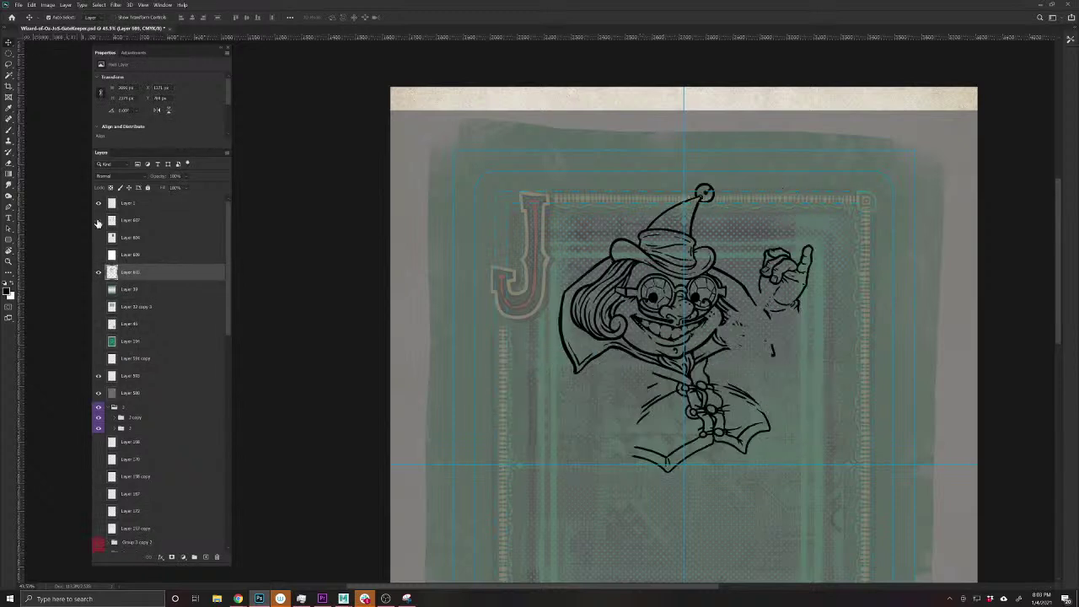
click(98, 220)
ctrl+click(151, 228)
key(ctrl+e)
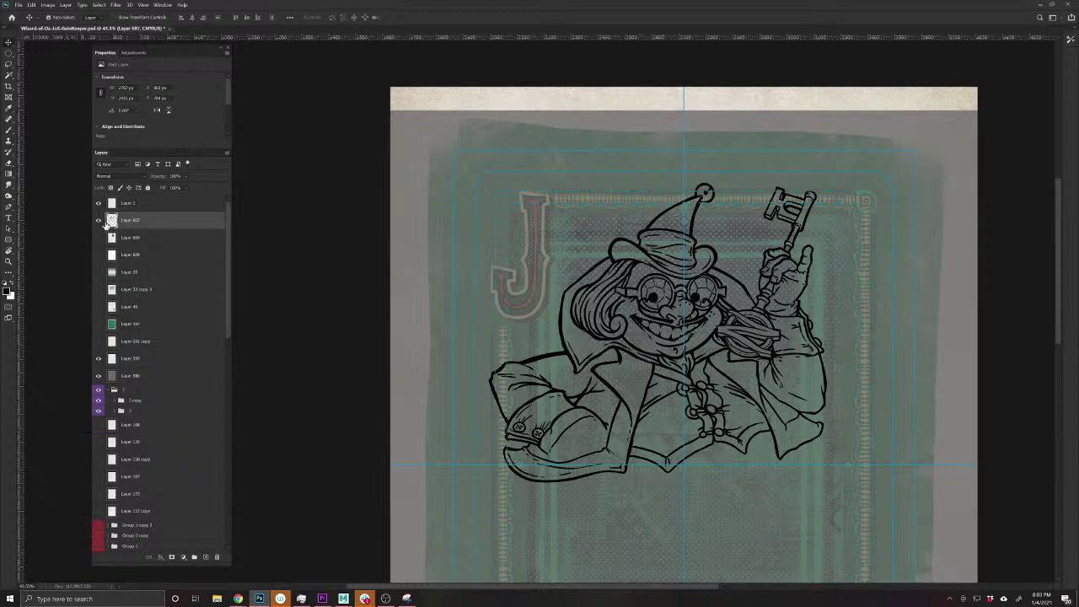
click(98, 220)
click(98, 220)
key(ctrl+s)
- Lower the merged line-art layer's opacity to a faint guide, and add a new layer above it for the Brush tool
drag(757, 415, 752, 409)
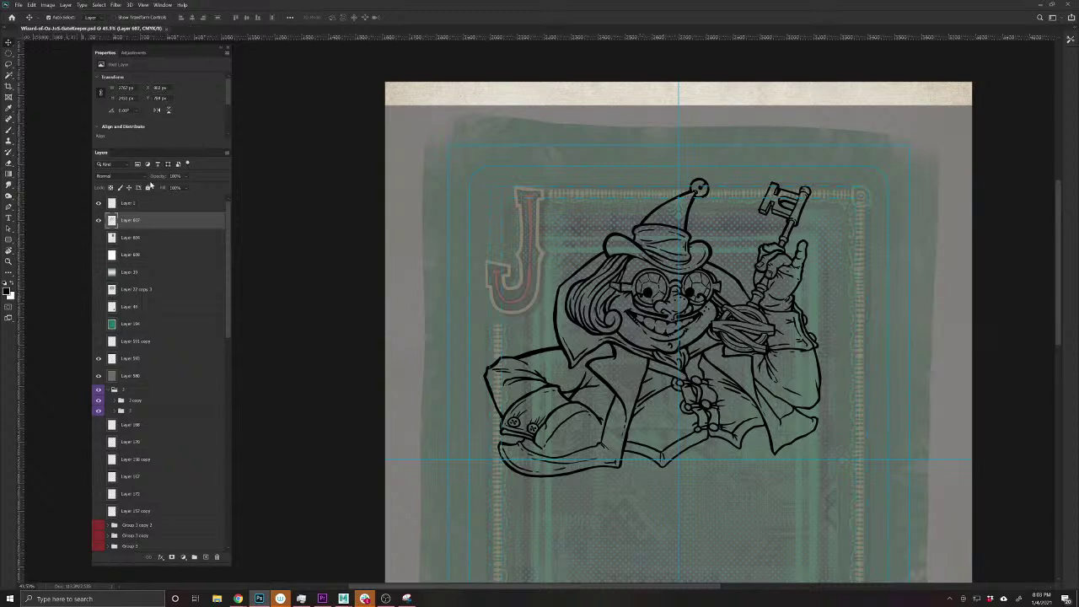
drag(156, 177, 129, 175)
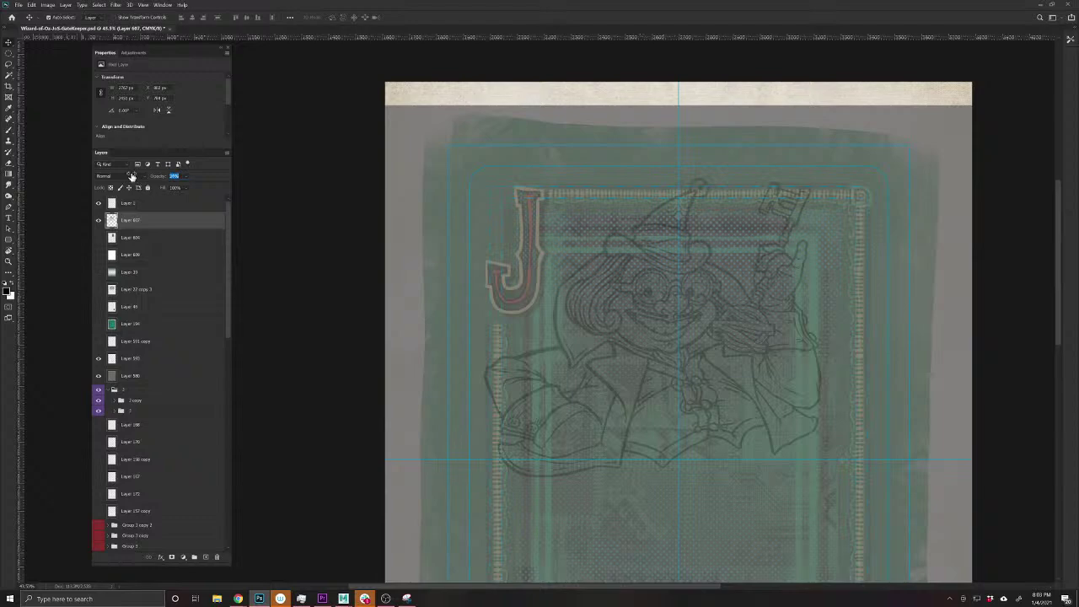
drag(730, 407, 599, 371)
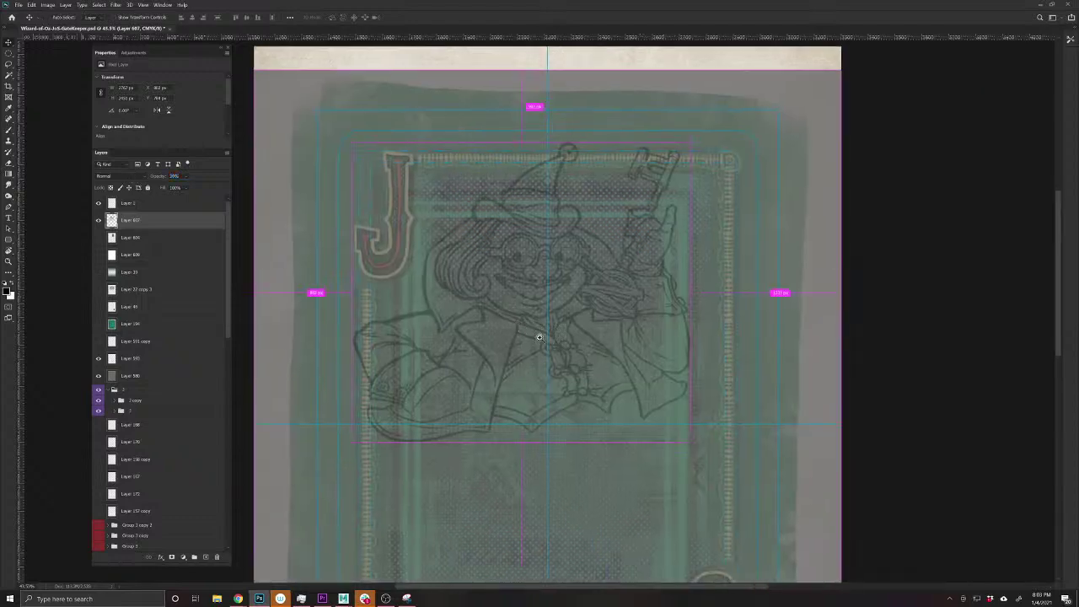
drag(521, 325, 549, 345)
drag(641, 370, 559, 366)
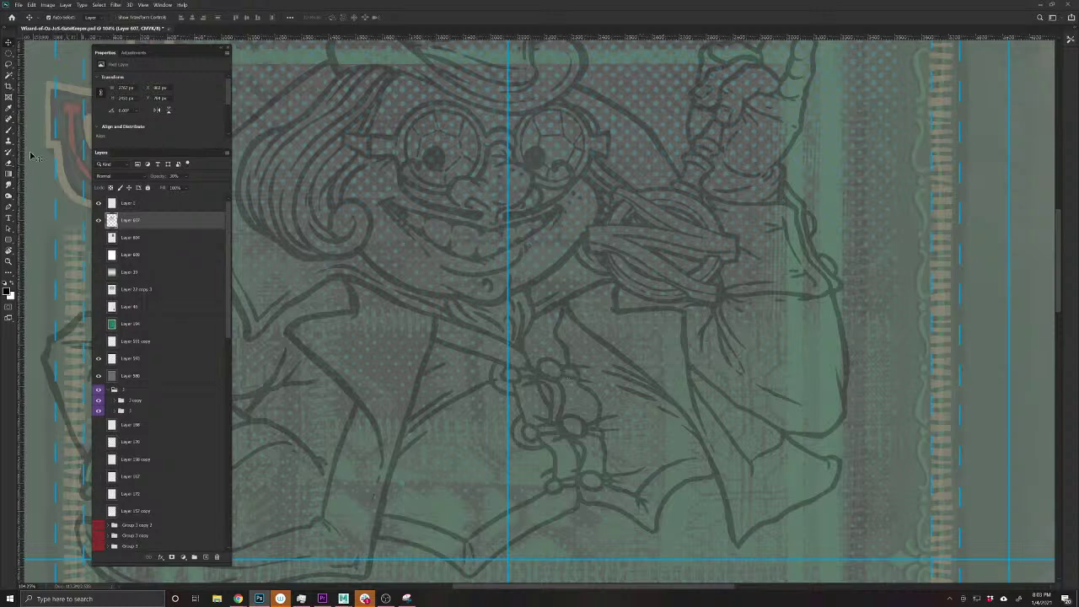
click(13, 132)
click(206, 557)
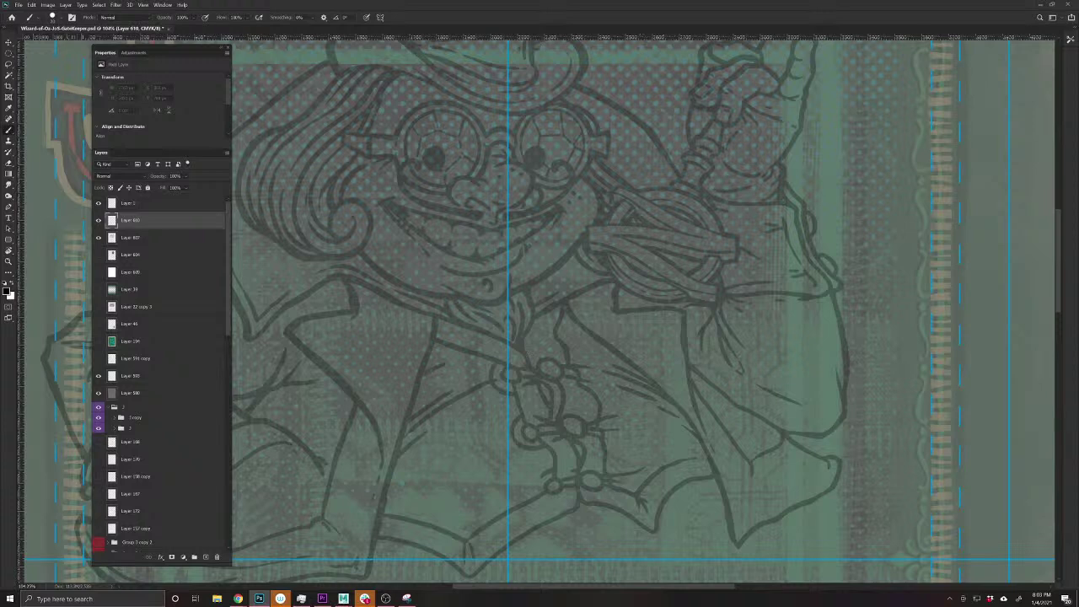
- Ink a faceted polygonal gem with inner facet lines below the figure's collar, over the upper vest clasps
mouse_move(567, 341)
mouse_down()
mouse_move(585, 356)
mouse_move(581, 373)
mouse_move(541, 365)
mouse_up()
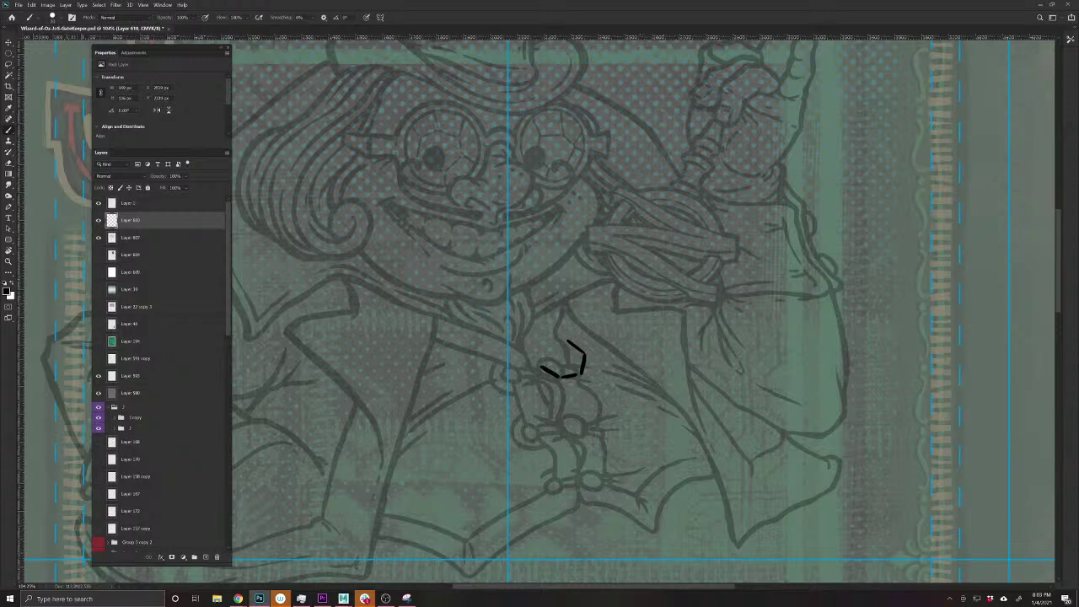
drag(541, 364, 544, 346)
mouse_move(565, 340)
mouse_down()
mouse_move(546, 344)
mouse_move(584, 350)
mouse_move(587, 389)
mouse_move(557, 393)
mouse_move(526, 375)
mouse_move(534, 347)
mouse_move(566, 334)
mouse_move(595, 367)
mouse_move(590, 393)
mouse_move(550, 401)
mouse_move(524, 377)
mouse_up()
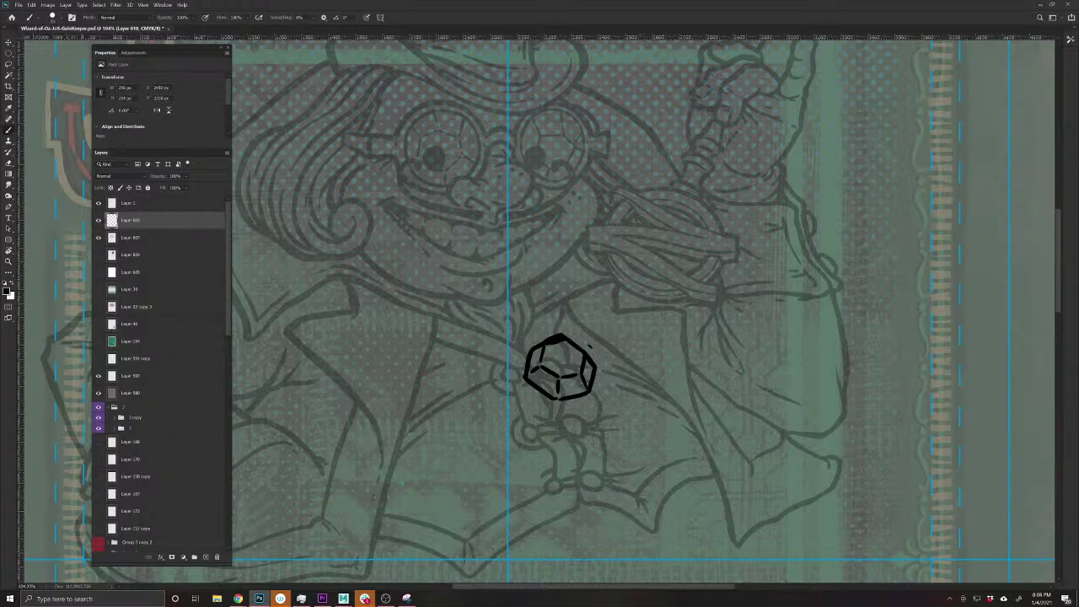
- Ink a round setting around the gem with a second curved edge below it, redrawing strokes until the rim looks even
mouse_move(591, 345)
mouse_down()
mouse_move(607, 381)
mouse_move(578, 411)
mouse_move(535, 401)
mouse_move(544, 410)
mouse_move(514, 384)
mouse_move(512, 366)
mouse_move(516, 350)
mouse_move(555, 333)
mouse_move(581, 339)
mouse_move(610, 403)
mouse_move(589, 423)
mouse_up()
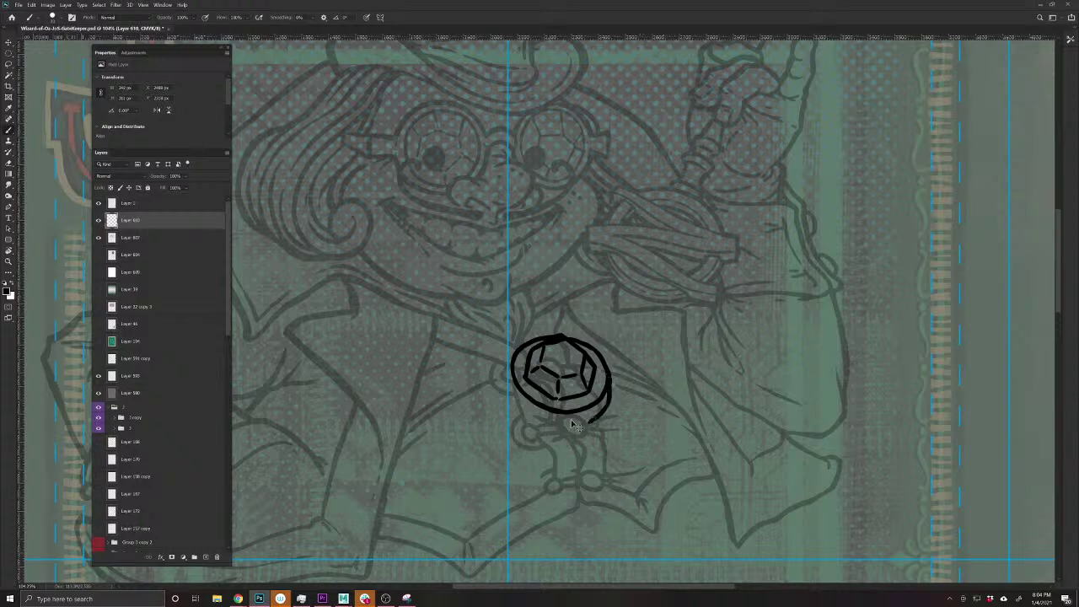
key(ctrl+z)
mouse_move(607, 374)
mouse_down()
mouse_move(610, 401)
mouse_move(581, 423)
mouse_move(556, 428)
mouse_move(516, 406)
mouse_up()
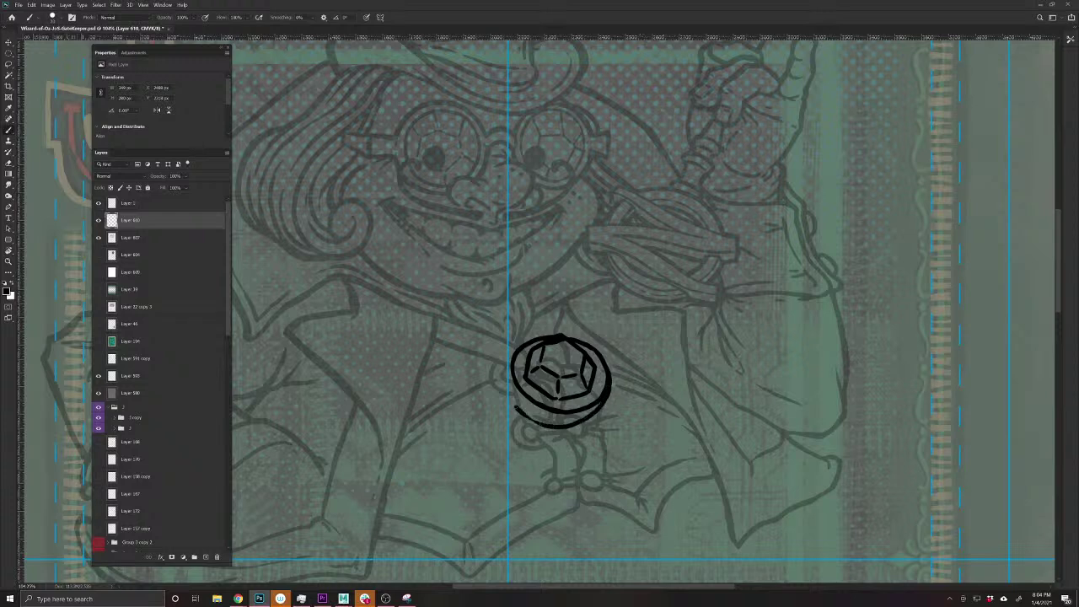
key(ctrl+z)
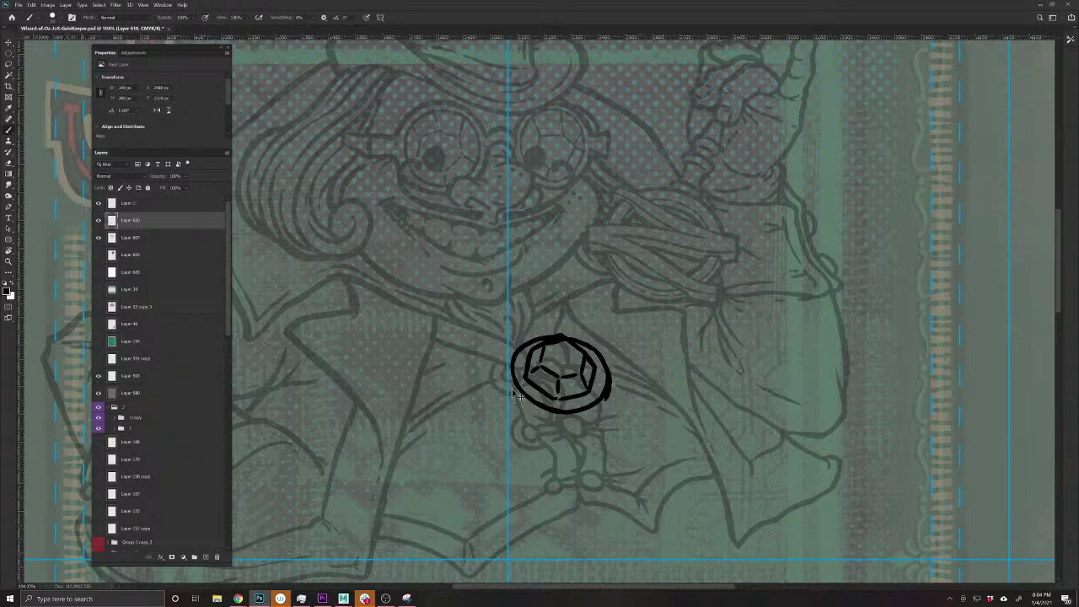
key(ctrl+z)
mouse_move(609, 382)
mouse_down()
mouse_move(608, 404)
mouse_move(586, 421)
mouse_move(544, 421)
mouse_move(511, 394)
mouse_move(510, 362)
mouse_up()
mouse_move(538, 420)
mouse_down()
mouse_move(588, 424)
mouse_move(604, 411)
mouse_up()
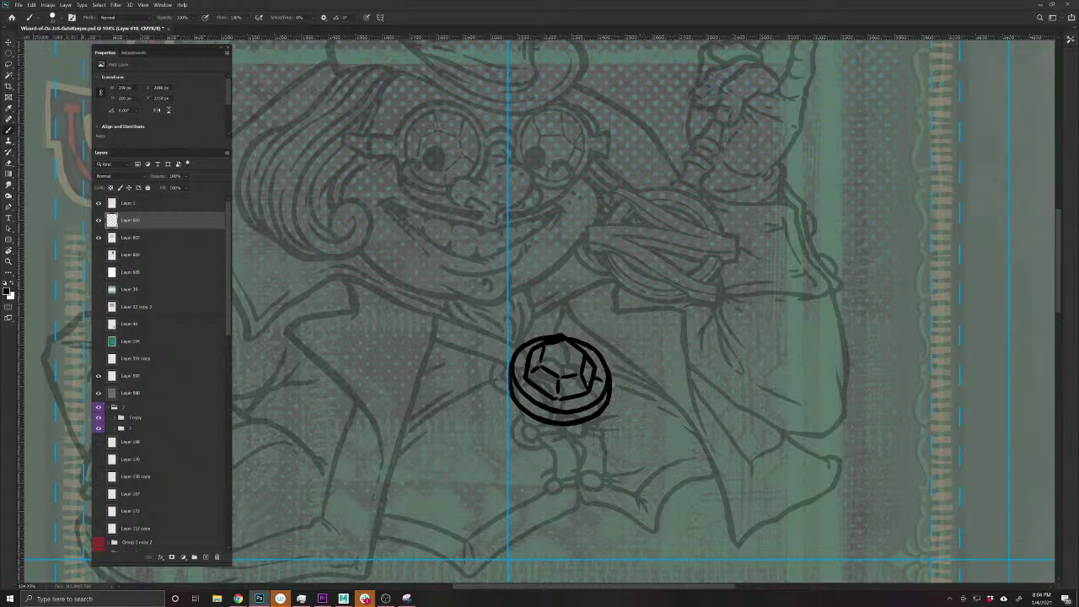
- Add small prong marks around the gem and a loop at the medallion's upper edge
drag(586, 393, 591, 400)
drag(528, 362, 551, 472)
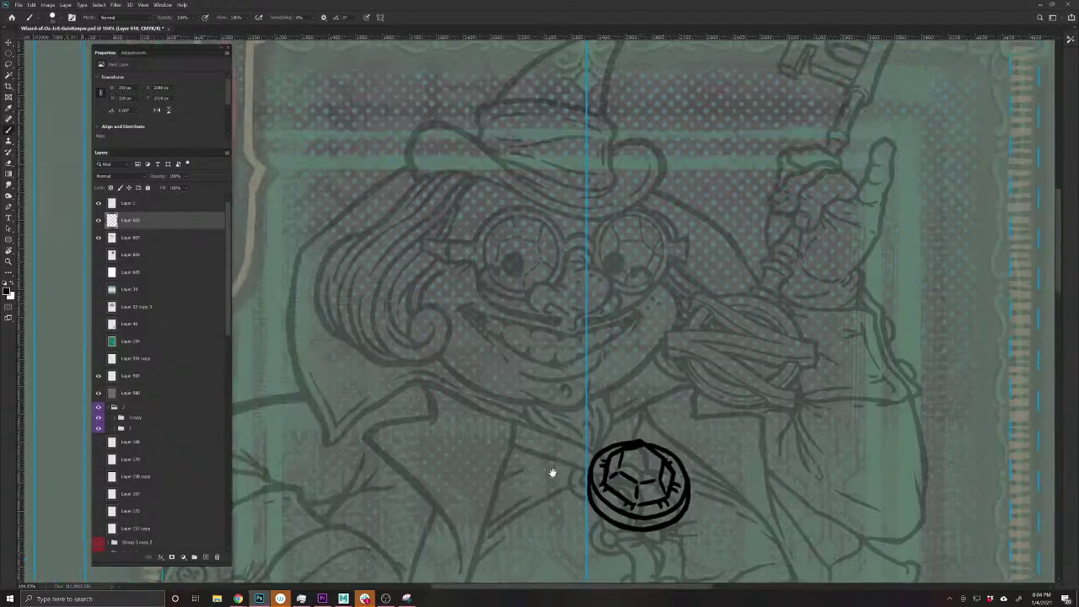
mouse_move(623, 437)
mouse_down()
mouse_move(595, 444)
mouse_move(590, 459)
mouse_move(592, 447)
mouse_up()
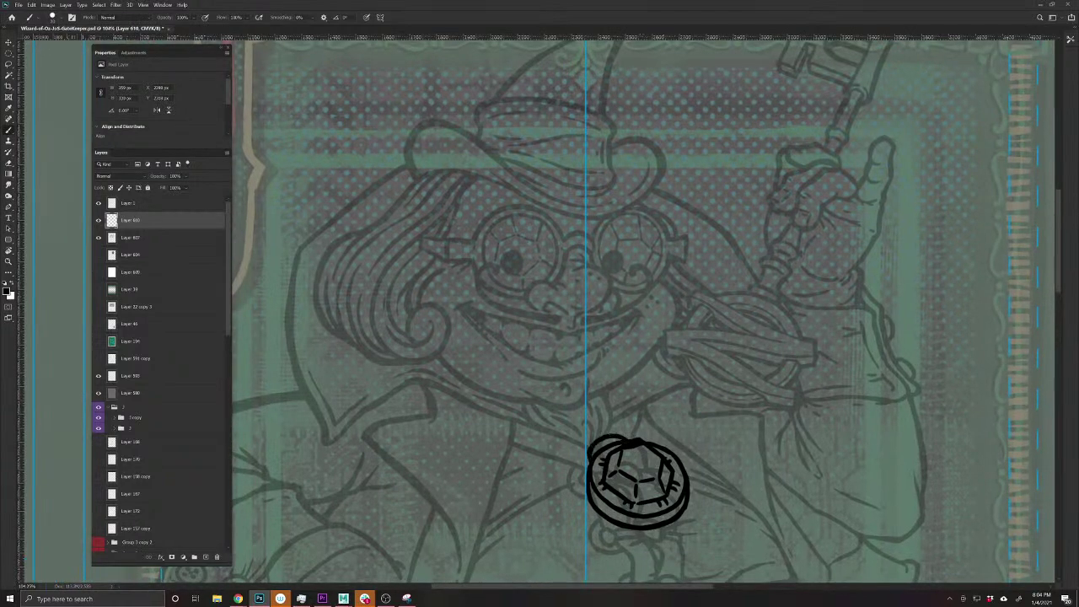
- On a new layer, draw guide lines for the necklace chain from the medallion to both collar sides, and lower the layer's opacity
click(206, 556)
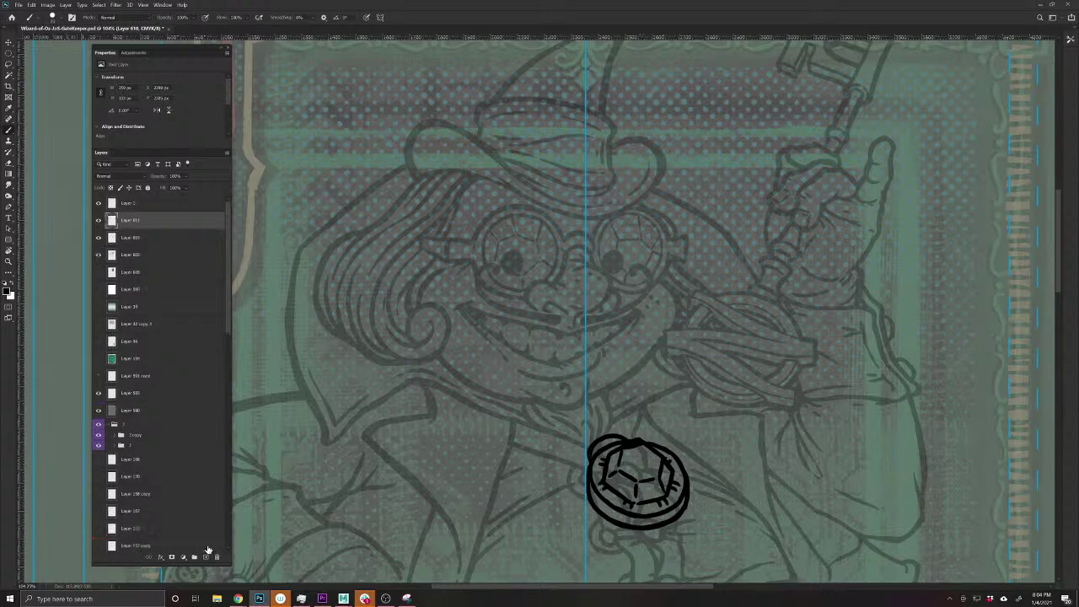
drag(592, 440, 479, 412)
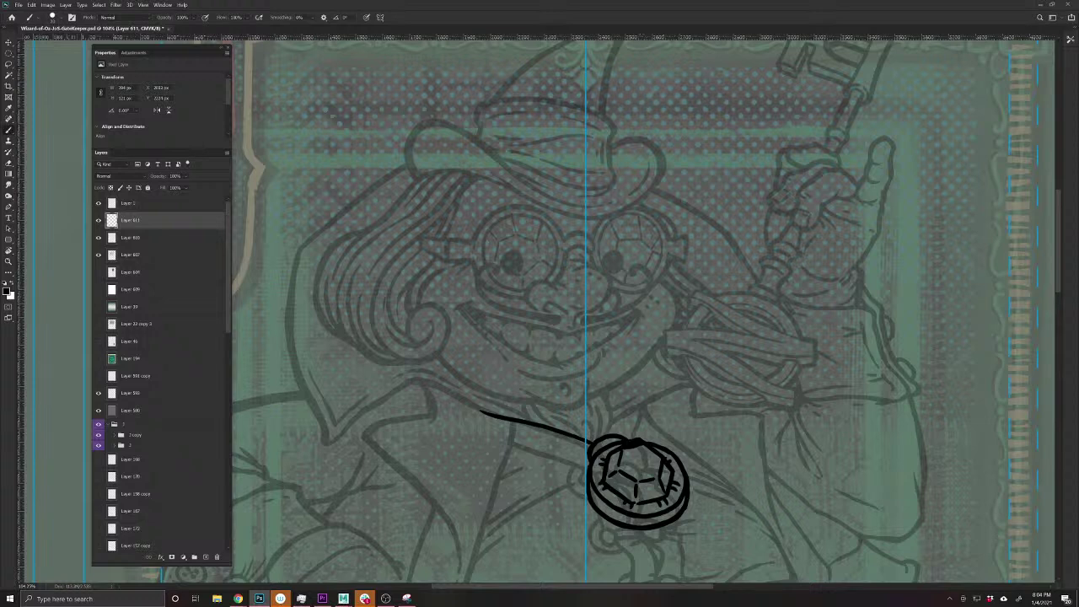
drag(615, 438, 630, 413)
drag(145, 177, 138, 176)
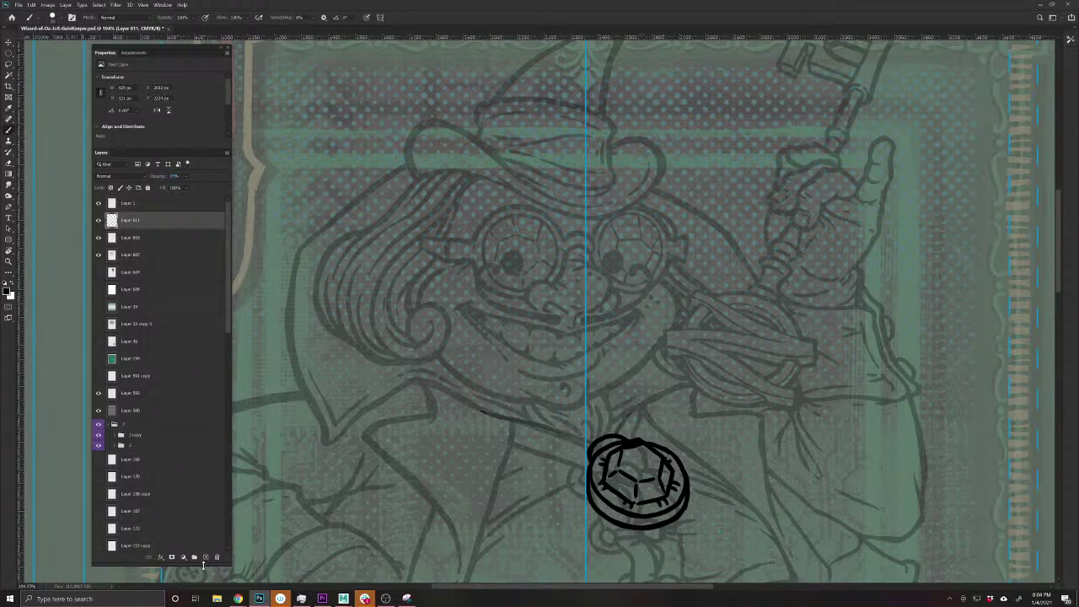
- On another new layer, ink the necklace's chain links along the guide lines on both sides of the medallion
click(206, 558)
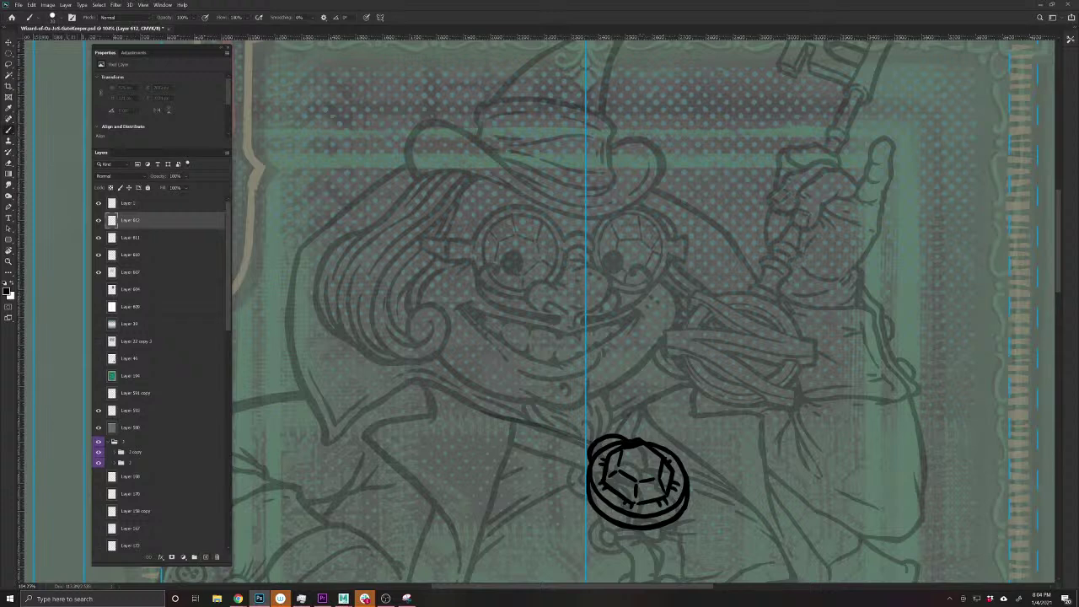
mouse_move(595, 441)
mouse_down()
mouse_move(584, 435)
mouse_move(590, 452)
mouse_move(555, 424)
mouse_move(554, 438)
mouse_move(569, 443)
mouse_move(542, 426)
mouse_move(552, 435)
mouse_move(521, 430)
mouse_up()
mouse_move(525, 433)
mouse_down()
mouse_move(540, 433)
mouse_move(513, 423)
mouse_up()
mouse_move(515, 426)
mouse_down()
mouse_move(511, 417)
mouse_move(525, 423)
mouse_move(502, 421)
mouse_up()
drag(504, 413, 492, 421)
drag(497, 417, 486, 414)
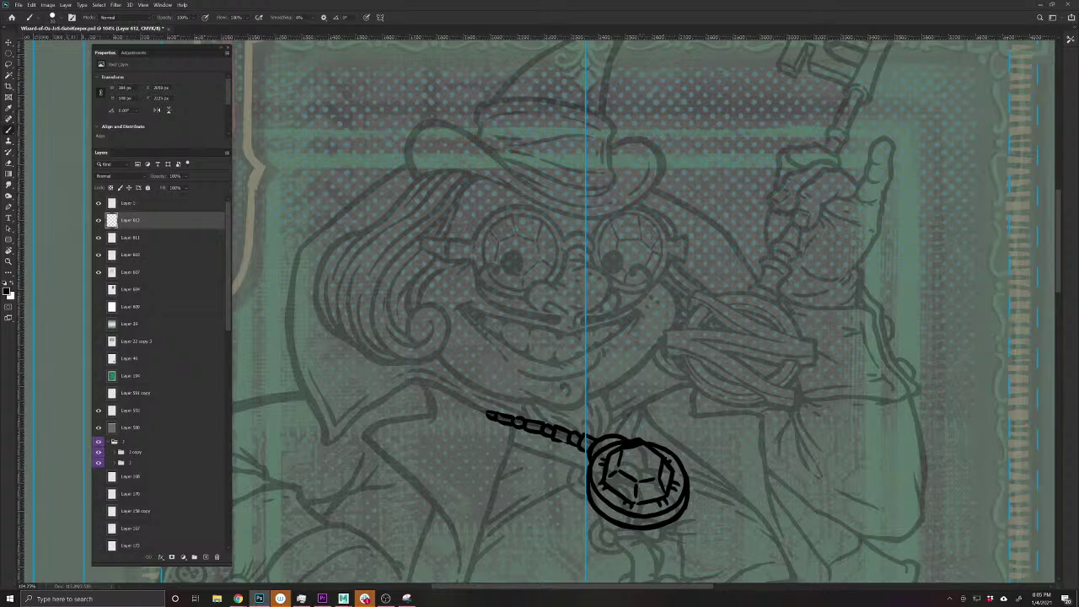
drag(584, 452, 512, 427)
mouse_move(615, 434)
mouse_down()
mouse_move(626, 425)
mouse_move(633, 438)
mouse_move(639, 421)
mouse_move(622, 428)
mouse_move(641, 407)
mouse_up()
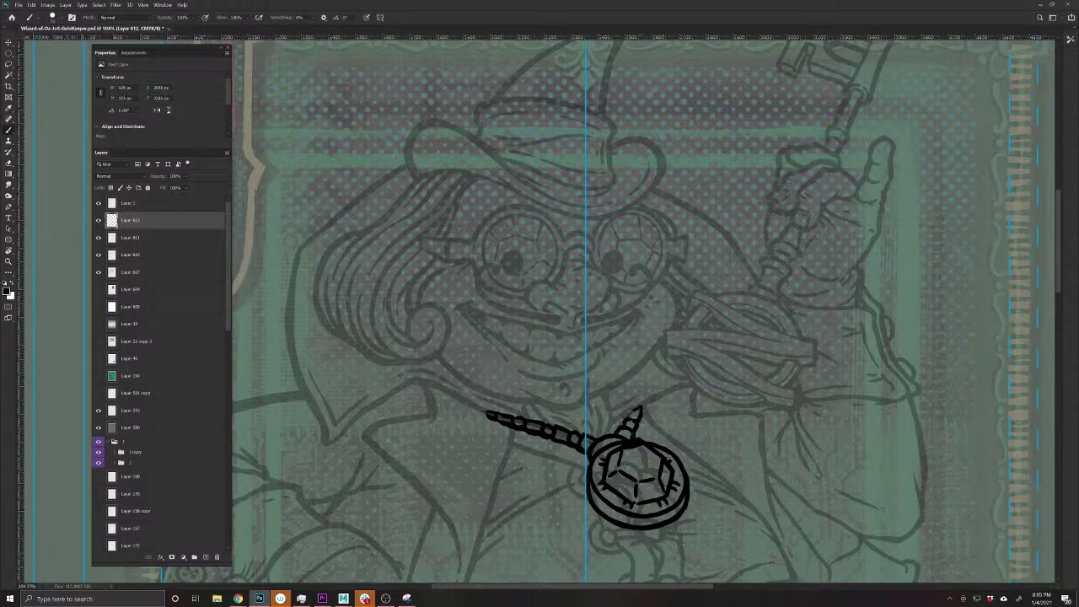
- Select the faint chain guide lines and remove their layer, undoing any accidental shift of the figure's line art
key(v)
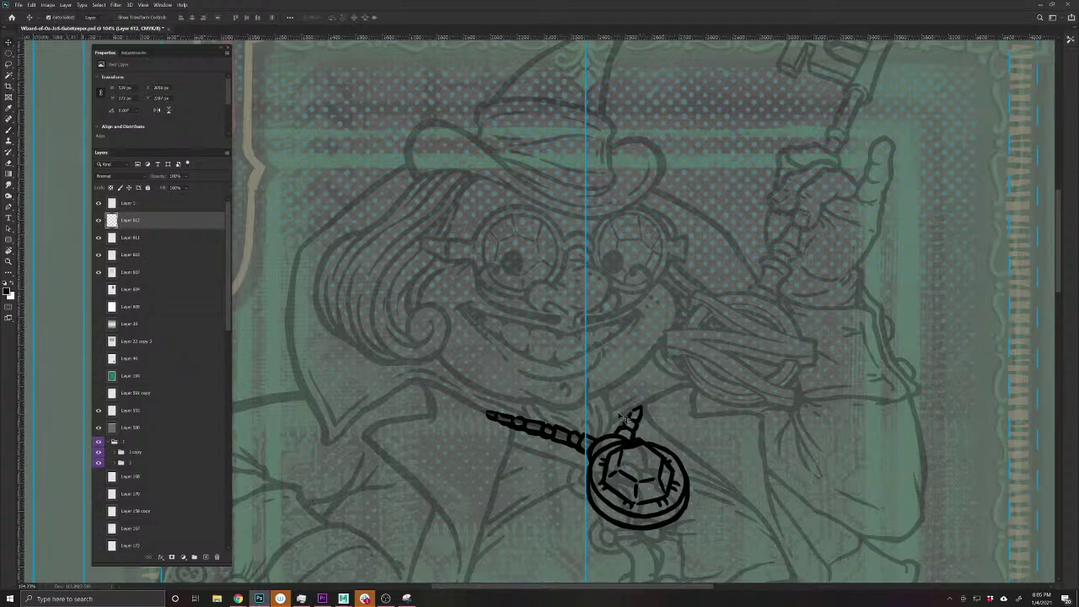
drag(565, 440, 466, 474)
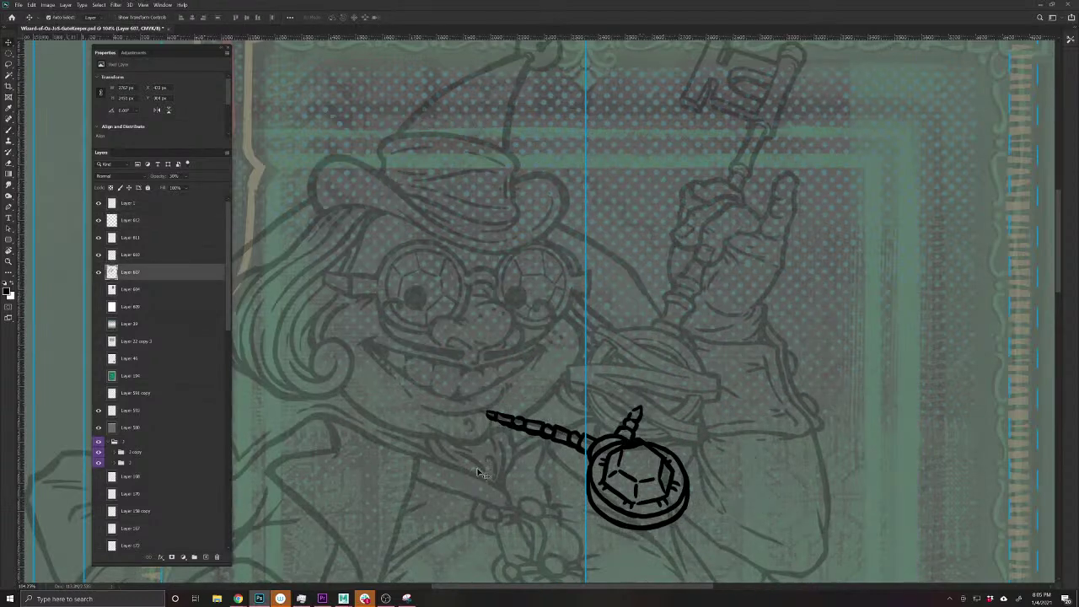
key(ctrl+z)
drag(535, 427, 524, 440)
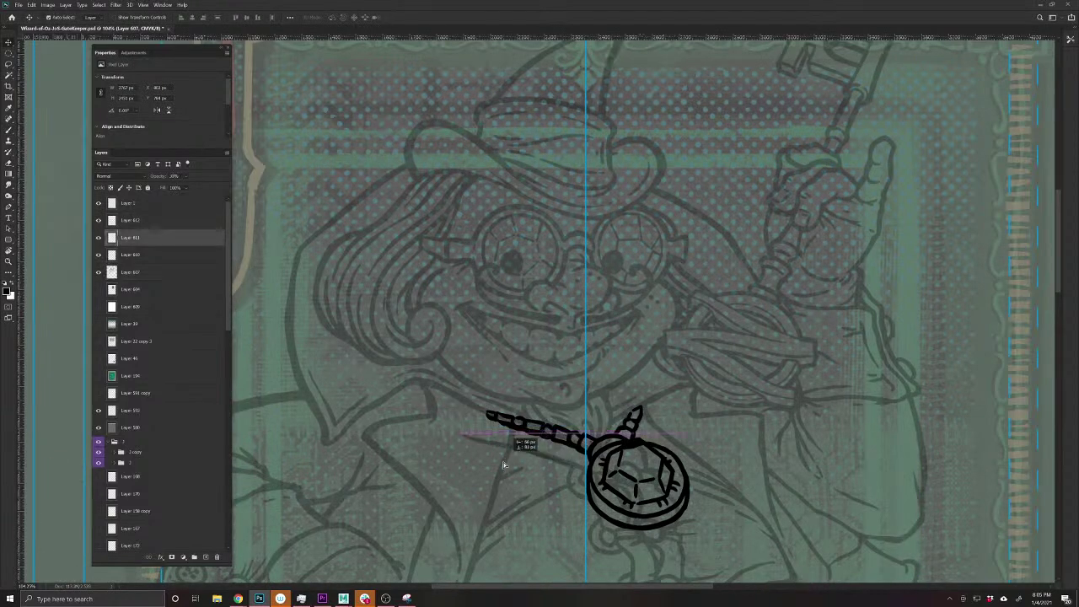
key(ctrl+e)
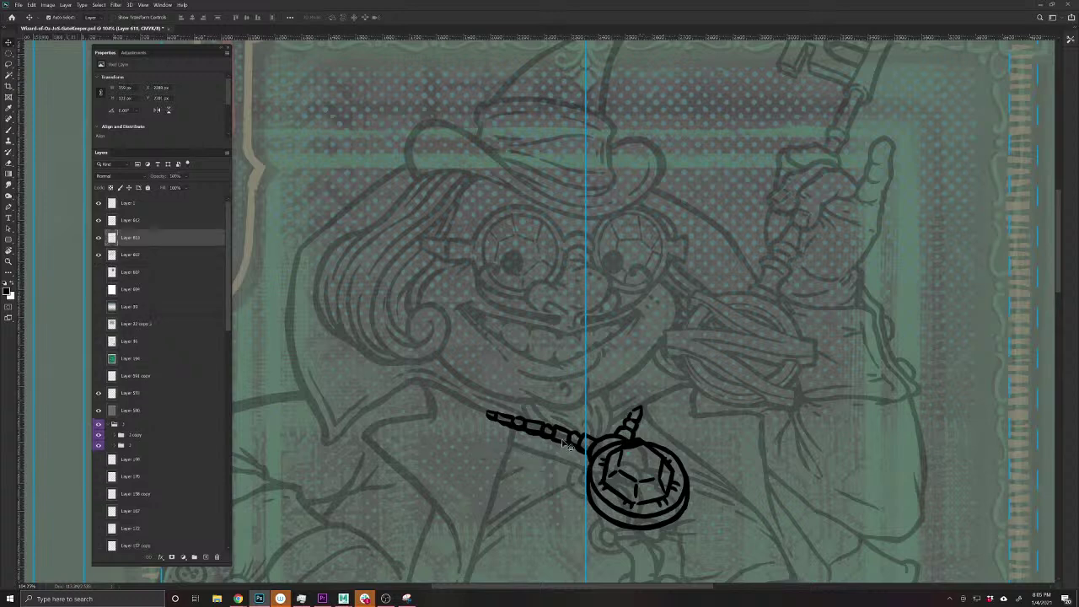
- Add a layer mask to the figure's line art, paint out its lines beneath the medallion and chain, and save the file
click(561, 439)
click(169, 561)
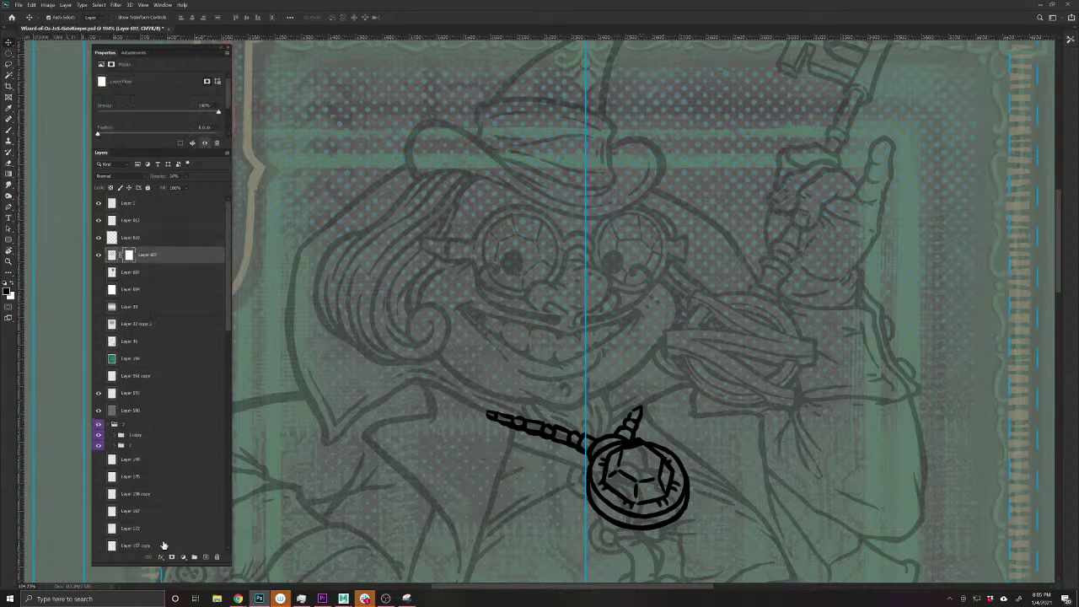
click(9, 131)
click(42, 129)
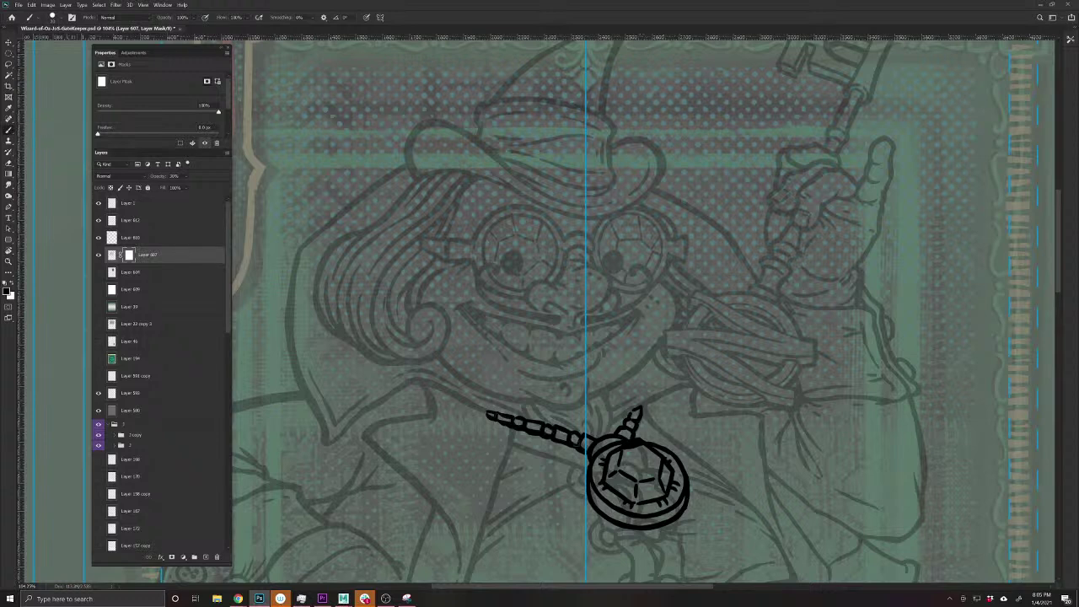
key(])
mouse_move(596, 472)
mouse_down()
mouse_move(595, 497)
mouse_move(651, 522)
mouse_move(655, 472)
mouse_move(643, 452)
mouse_move(624, 496)
mouse_up()
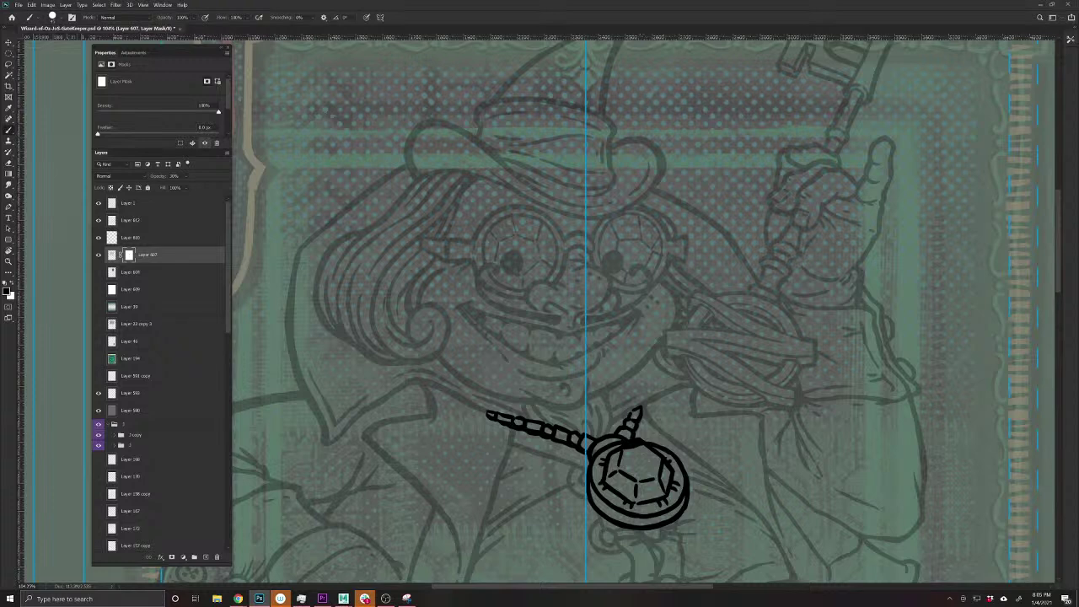
key(ctrl+s)
- Restore the figure line art's opacity to 100%, touch up its lines around the chain and collar, and save the file
drag(160, 177, 416, 209)
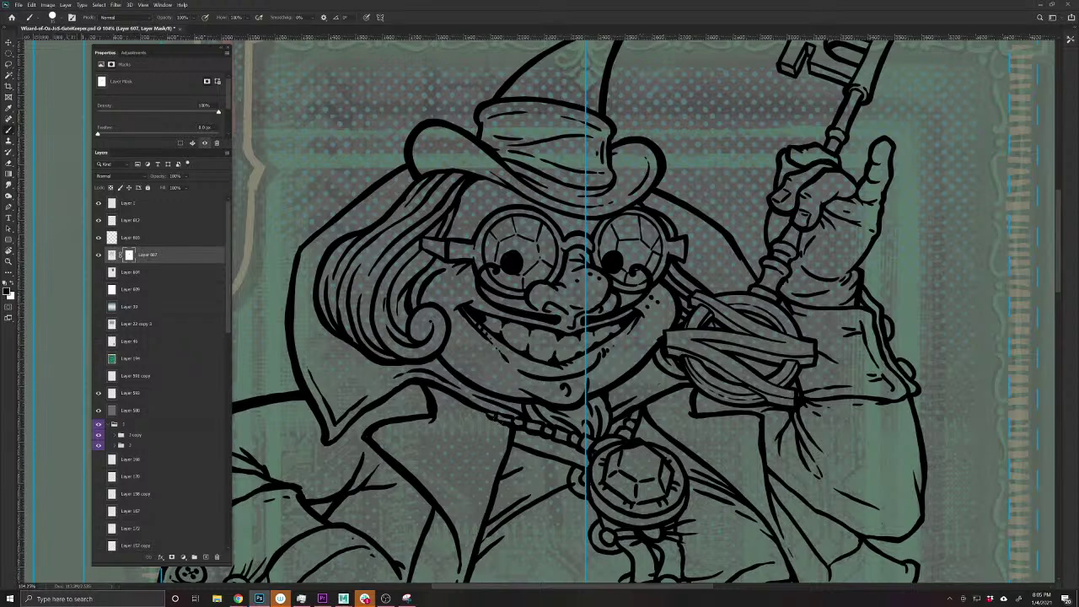
click(113, 254)
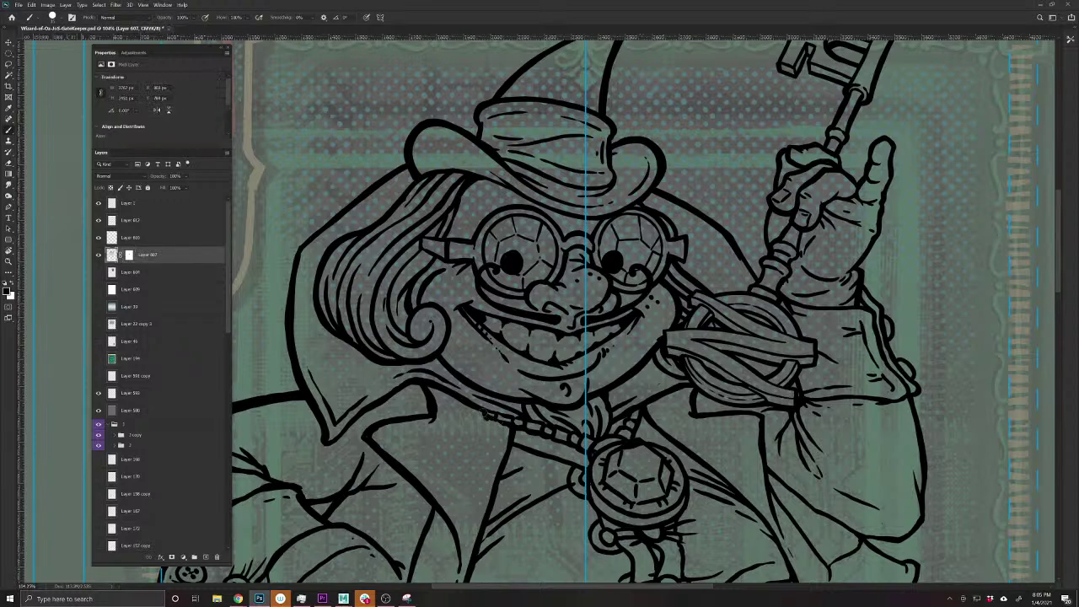
mouse_move(512, 413)
mouse_down()
mouse_move(600, 440)
mouse_move(640, 416)
mouse_move(639, 440)
mouse_move(663, 445)
mouse_move(689, 482)
mouse_move(674, 523)
mouse_move(646, 531)
mouse_move(595, 509)
mouse_move(588, 455)
mouse_move(541, 434)
mouse_up()
mouse_move(515, 510)
mouse_down()
mouse_move(470, 484)
mouse_move(547, 394)
mouse_up()
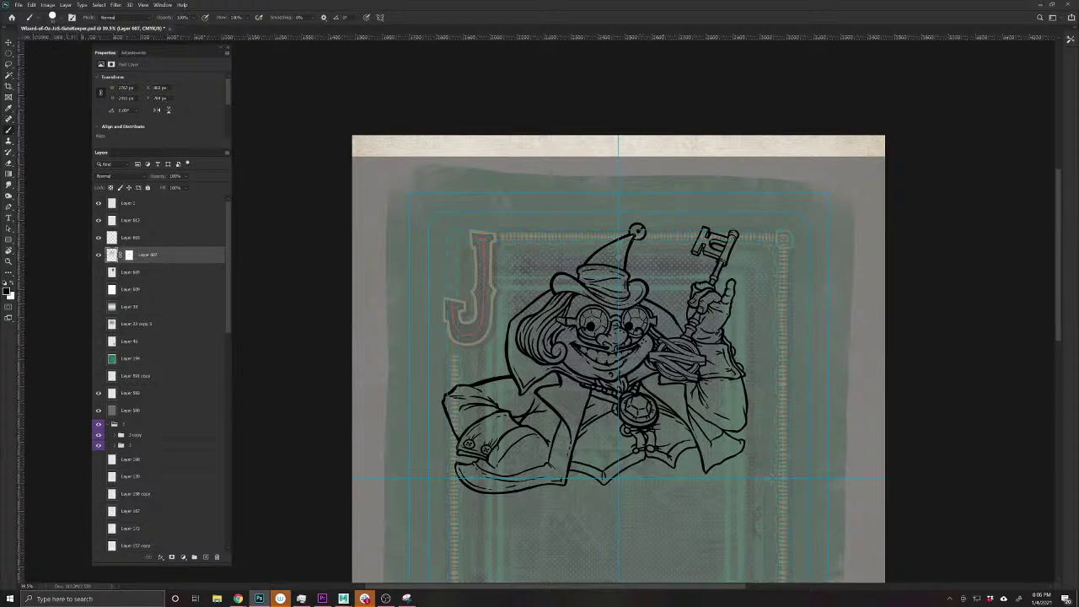
key(ctrl+s)
- Merge the chain and medallion layers with the figure's line art into a single layer, checking each layer's content by toggling its visibility
shift+click(129, 241)
key(ctrl+e)
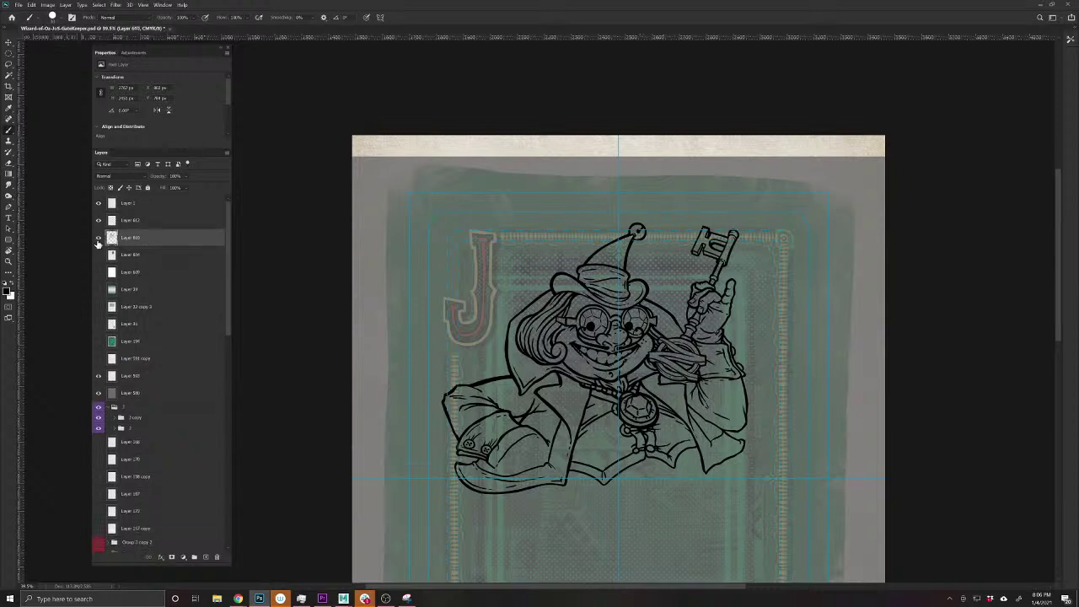
click(98, 239)
click(98, 239)
click(98, 221)
click(98, 221)
shift+click(143, 221)
key(ctrl+e)
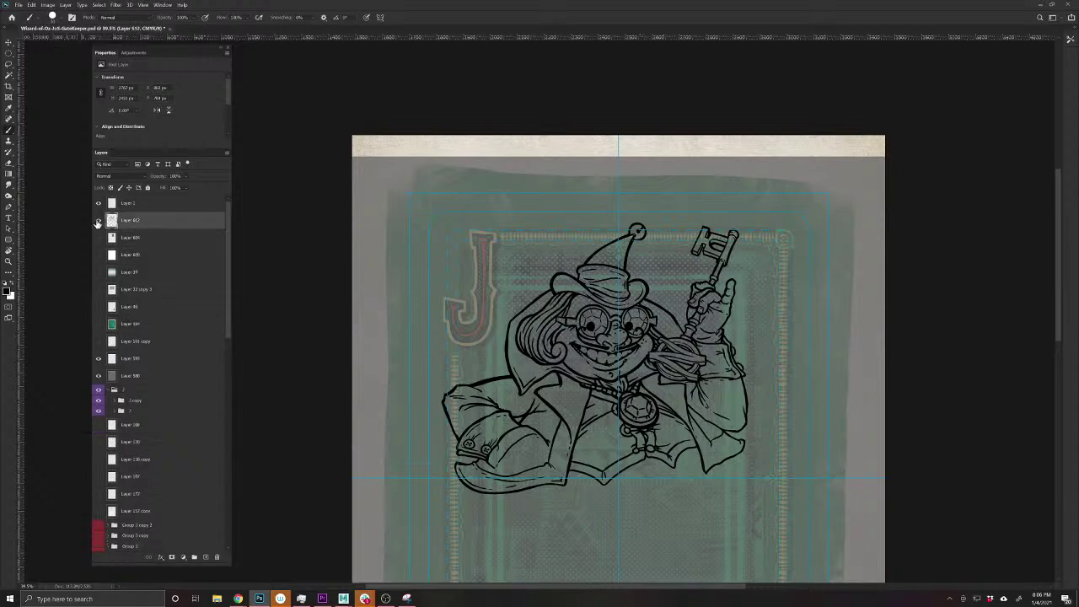
click(98, 221)
click(98, 221)
- Duplicate the merged figure and rotate the copy 180° about the card's centre together with the full-canvas bottom layer
scroll(619, 447, down, 3)
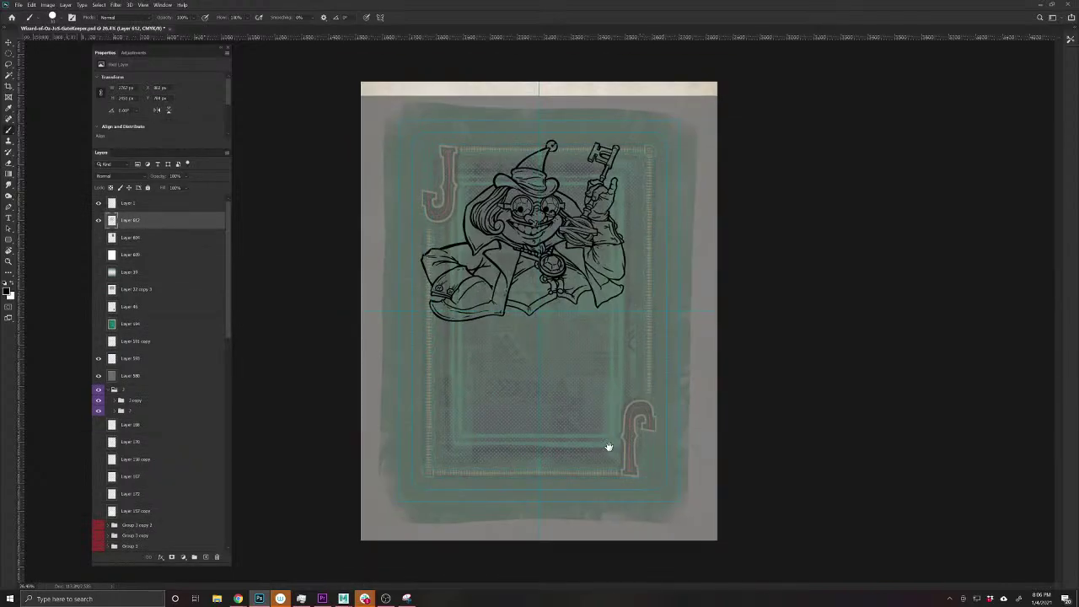
scroll(530, 298, up, 1)
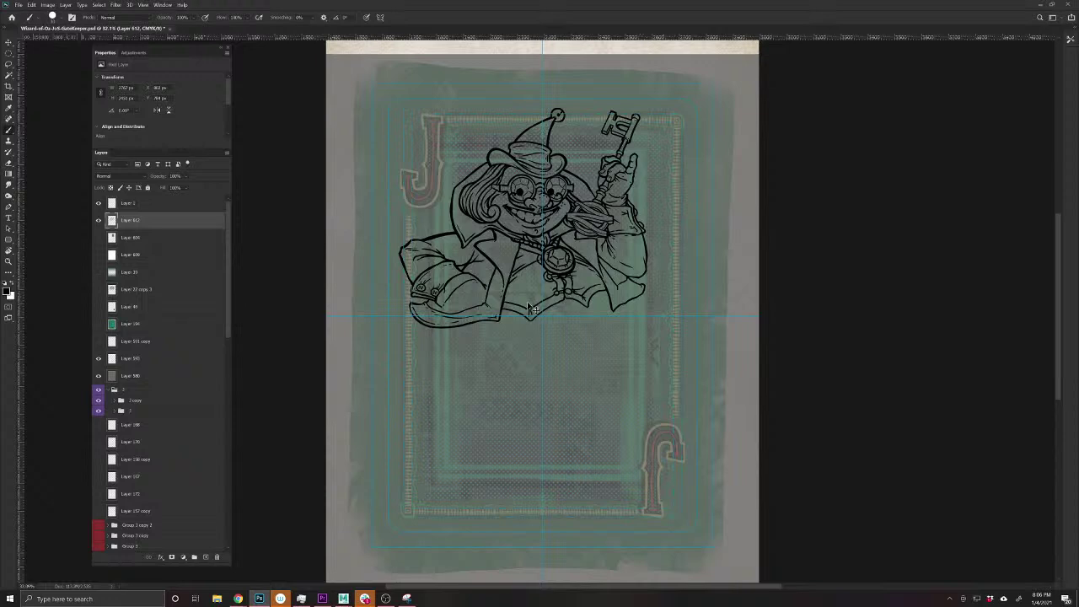
key(ctrl+j)
scroll(229, 317, down, 10)
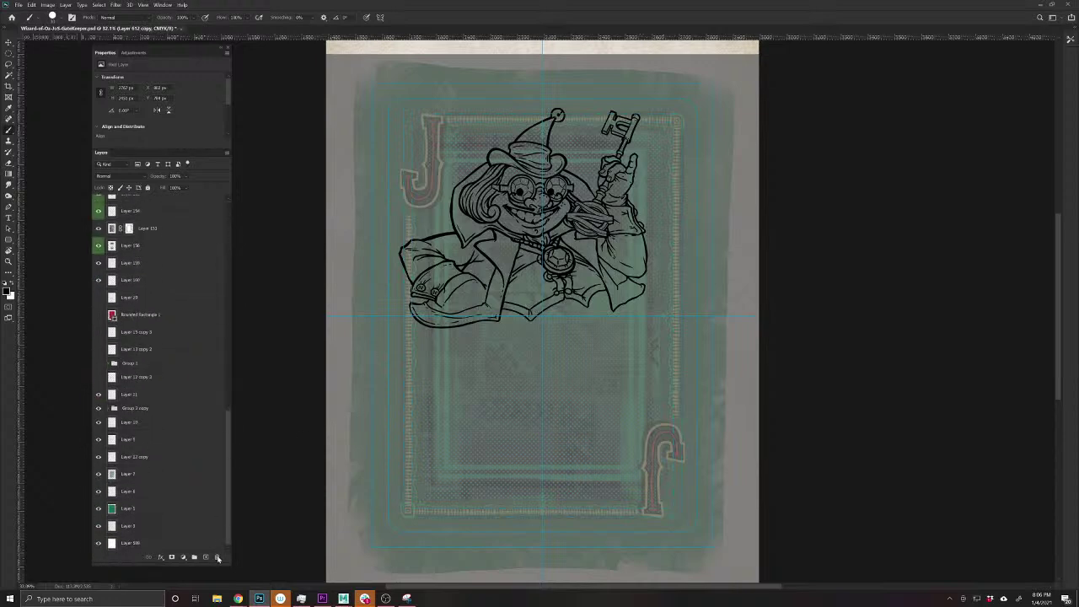
click(189, 543)
key(ctrl+t)
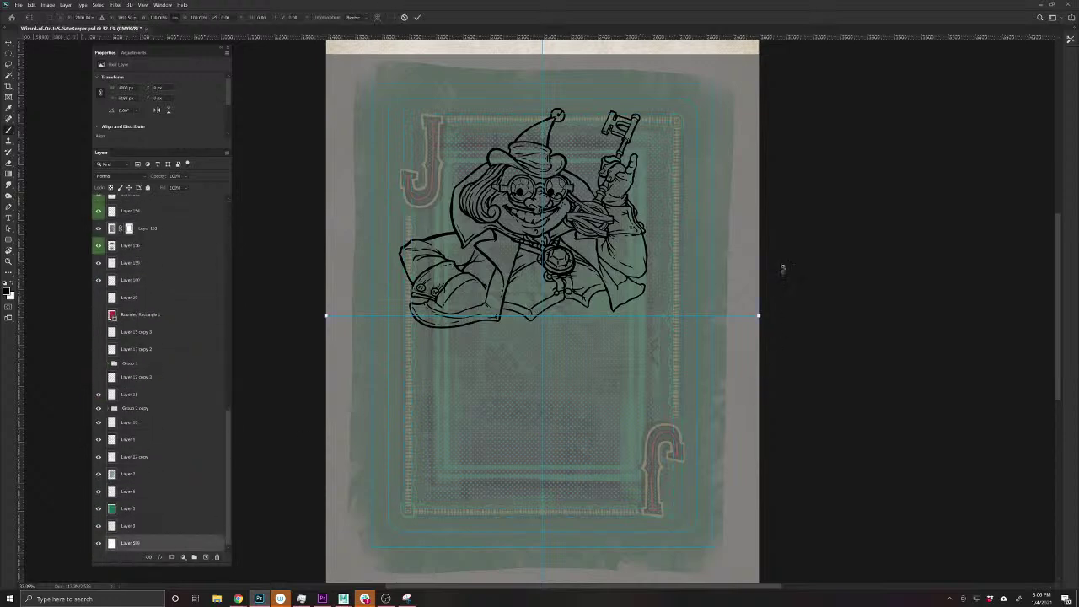
drag(843, 385, 326, 343)
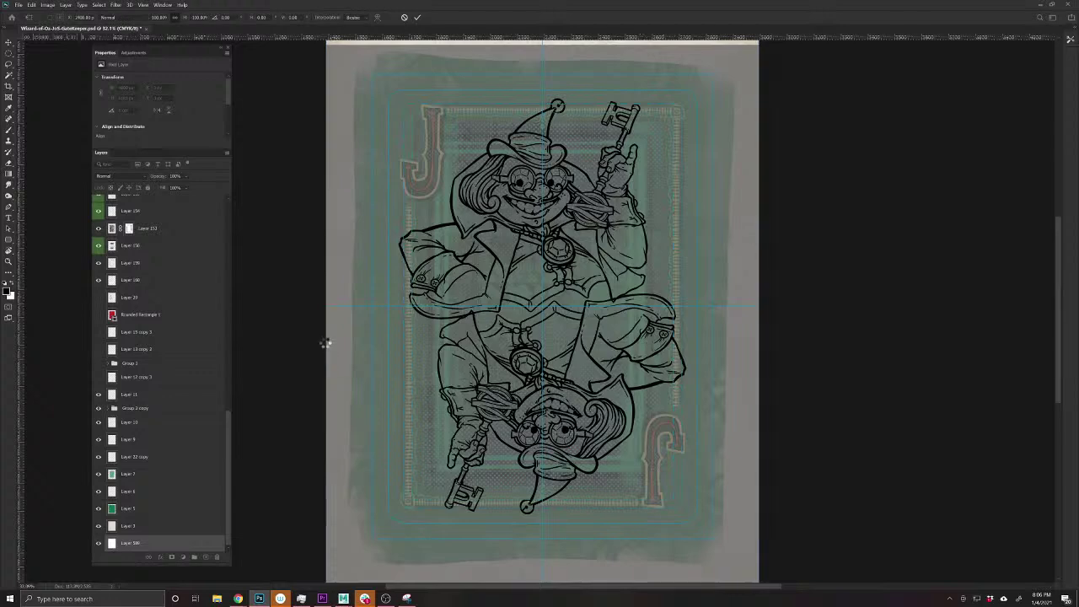
drag(534, 288, 548, 325)
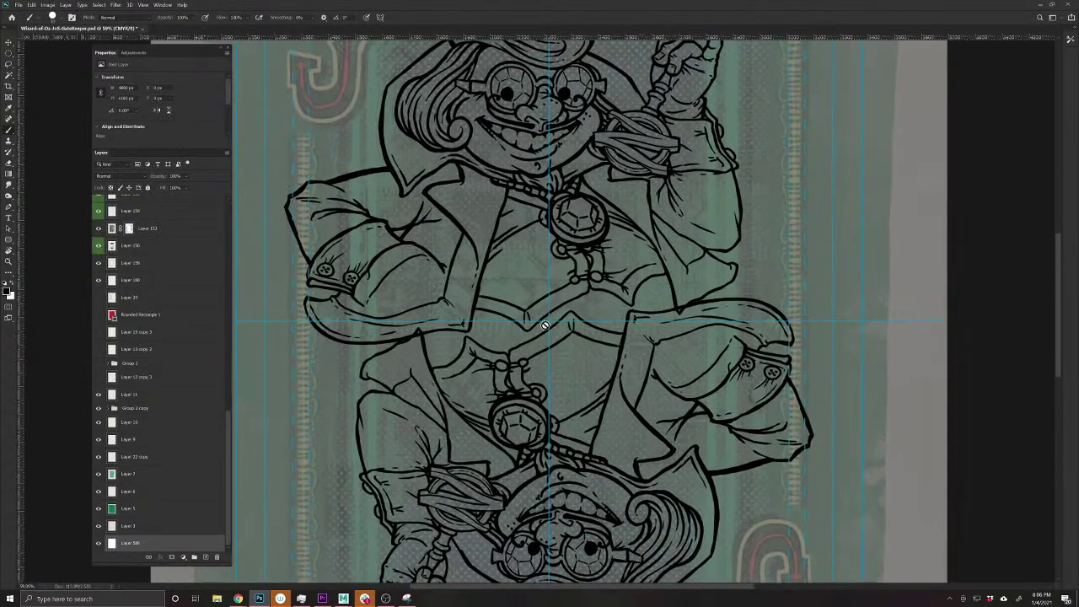
- Erase the coat lines on both figures' layers where the upper figure and its rotated copy overlap at the card's middle
key(v)
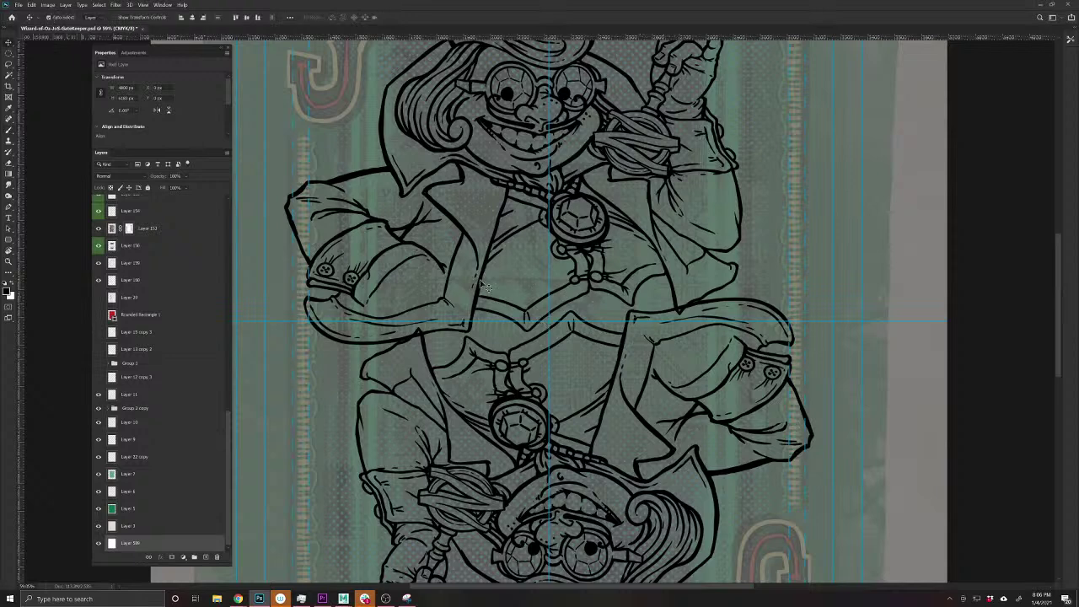
click(489, 280)
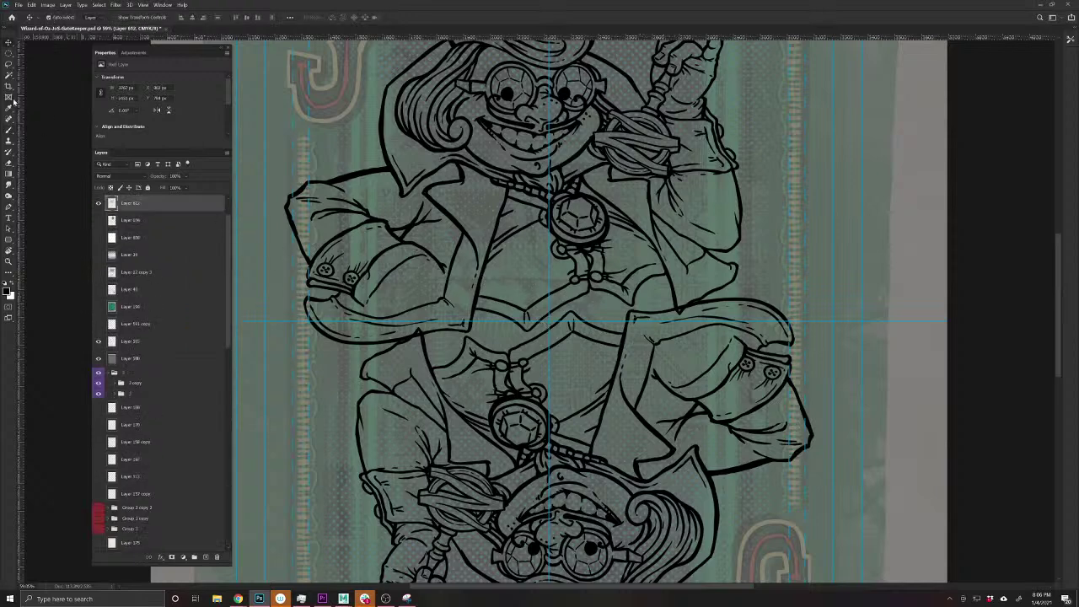
click(9, 166)
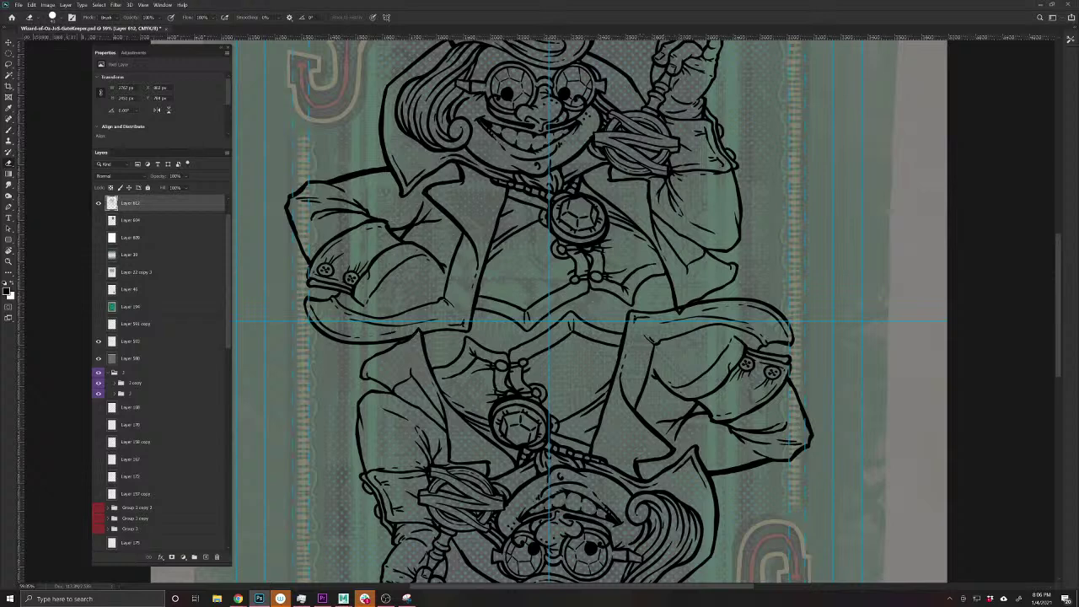
key(v)
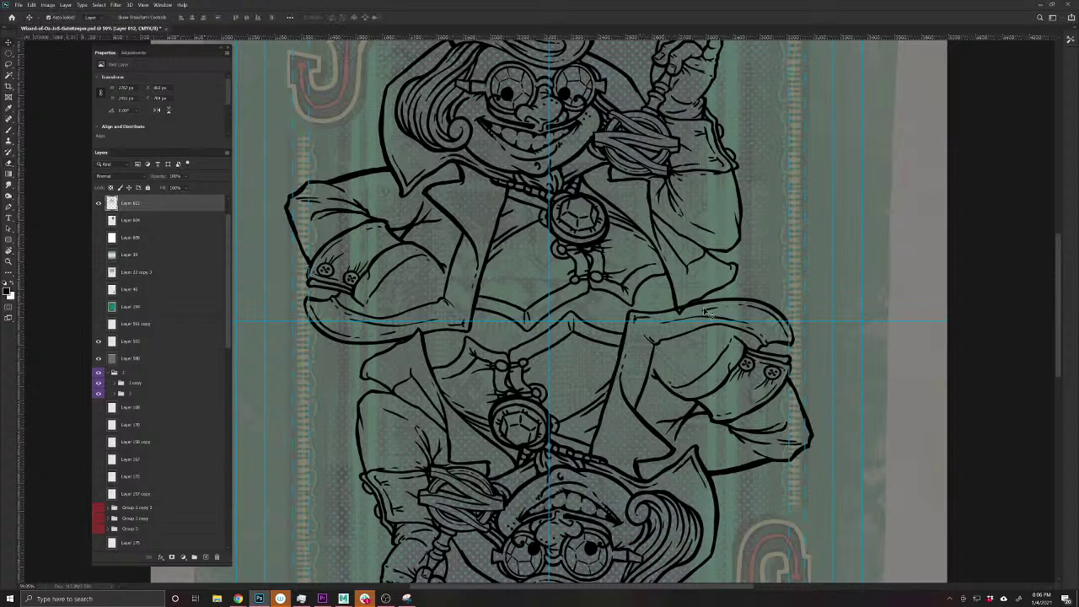
key(ctrl+j)
key(e)
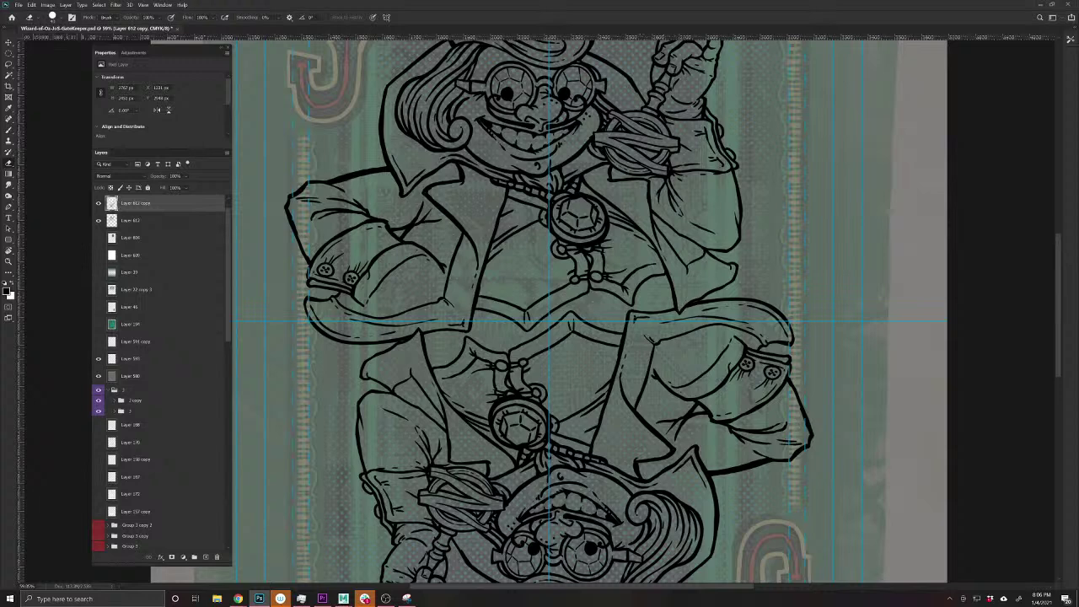
mouse_move(694, 360)
mouse_down()
mouse_move(676, 347)
mouse_move(688, 352)
mouse_up()
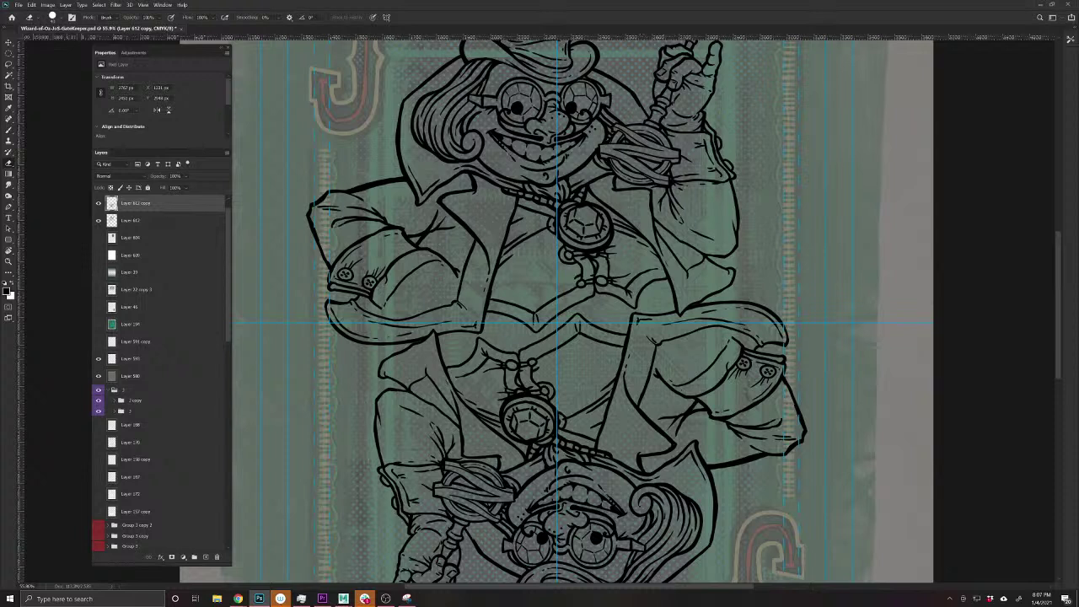
- On the rotated copy's layer, ink a rectangular belt buckle with an angled outer frame below the upper figure's vest clasps
scroll(598, 291, up, 1)
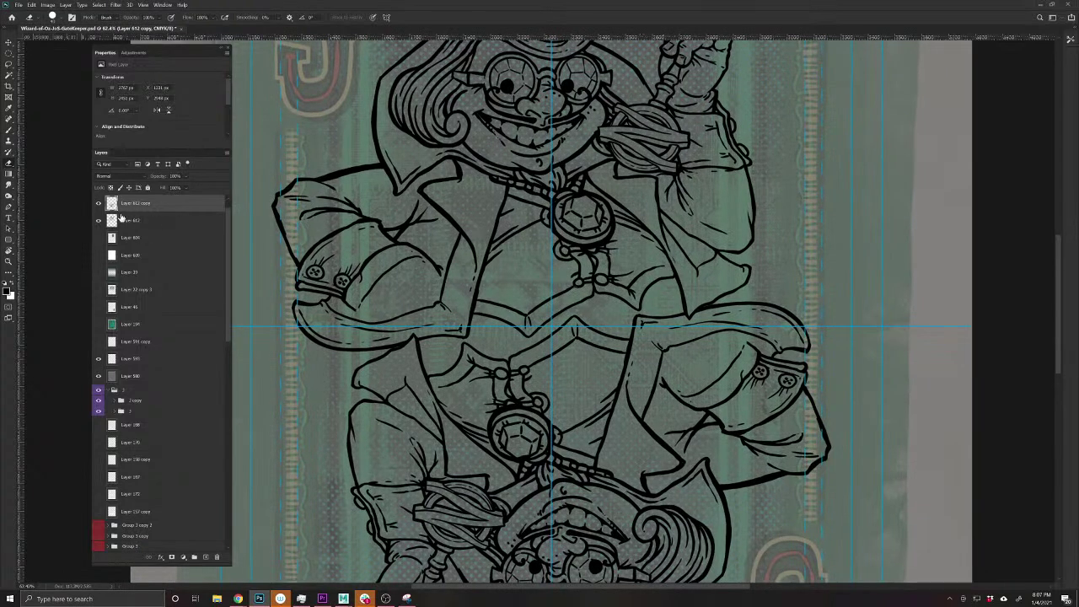
click(8, 130)
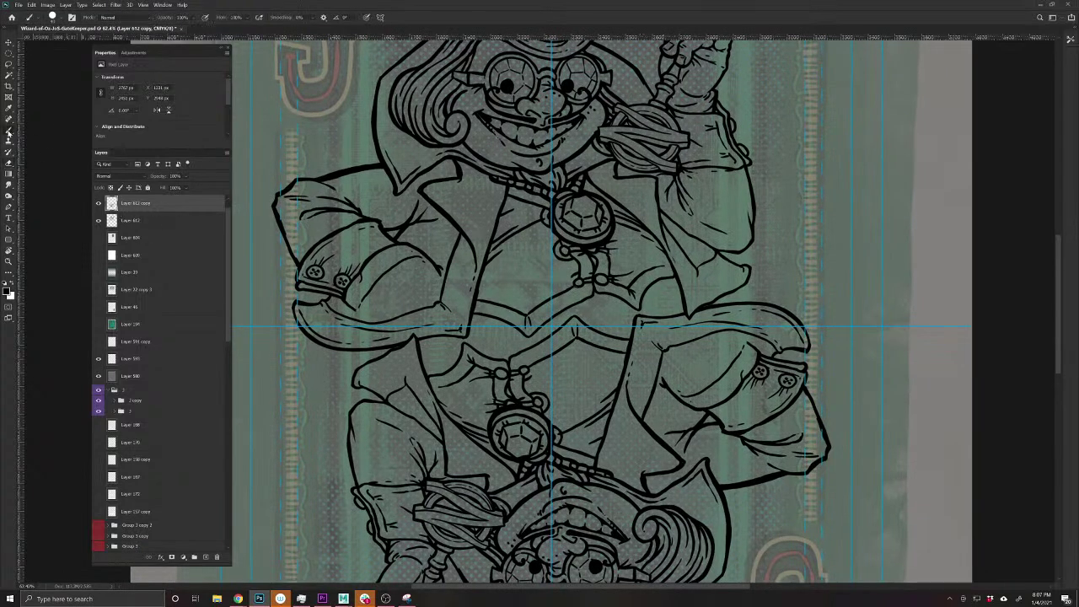
key(bracketleft)
key(bracketleft)
key(bracketleft)
key(bracketright)
key(bracketright)
scroll(607, 357, up, 2)
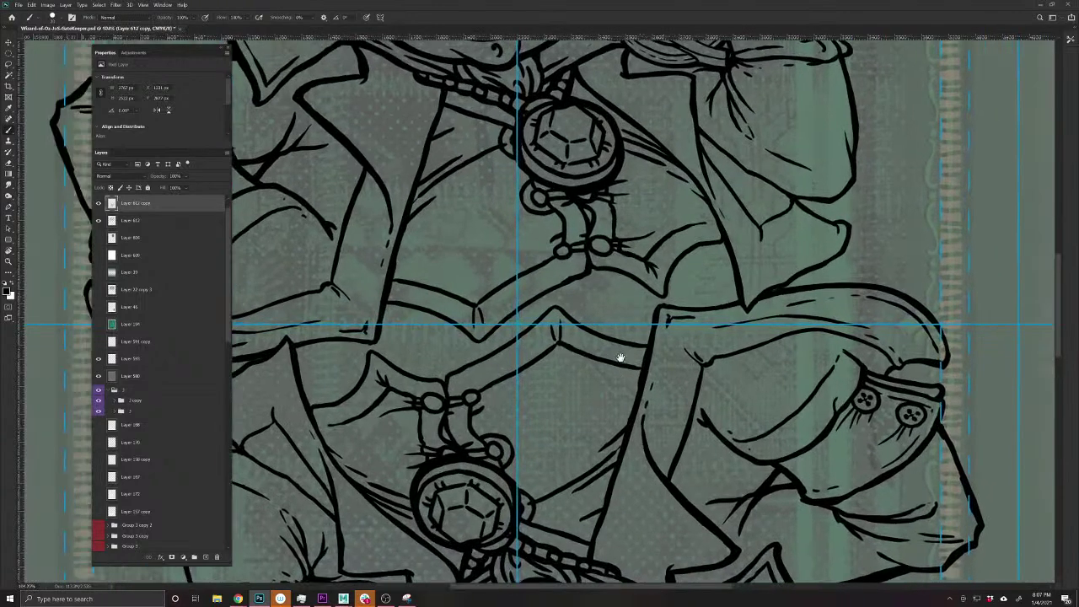
drag(622, 356, 569, 466)
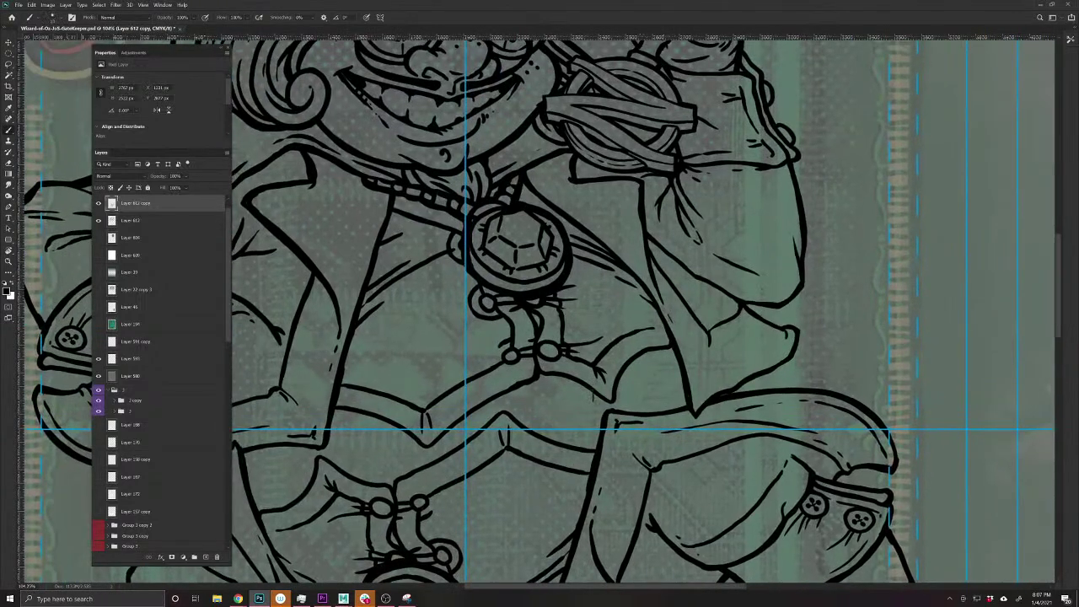
mouse_move(594, 396)
mouse_down()
mouse_move(592, 433)
mouse_move(558, 443)
mouse_up()
mouse_move(568, 392)
mouse_down()
mouse_move(569, 413)
mouse_move(588, 429)
mouse_up()
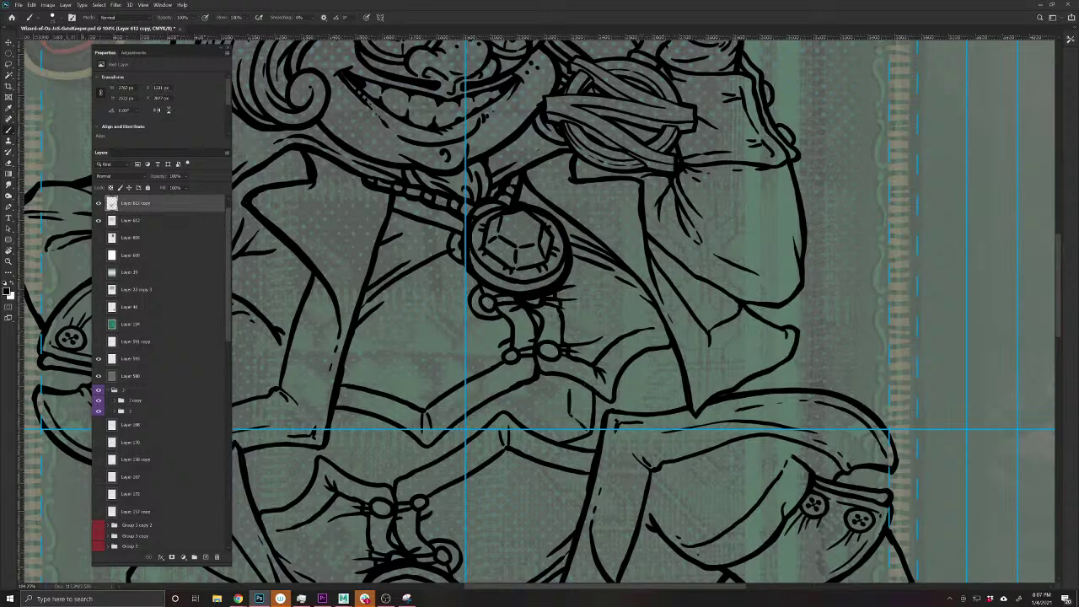
mouse_move(578, 381)
mouse_down()
mouse_move(534, 394)
mouse_move(552, 424)
mouse_move(568, 422)
mouse_move(533, 427)
mouse_move(529, 405)
mouse_move(502, 396)
mouse_move(537, 376)
mouse_move(595, 409)
mouse_move(594, 433)
mouse_move(567, 443)
mouse_up()
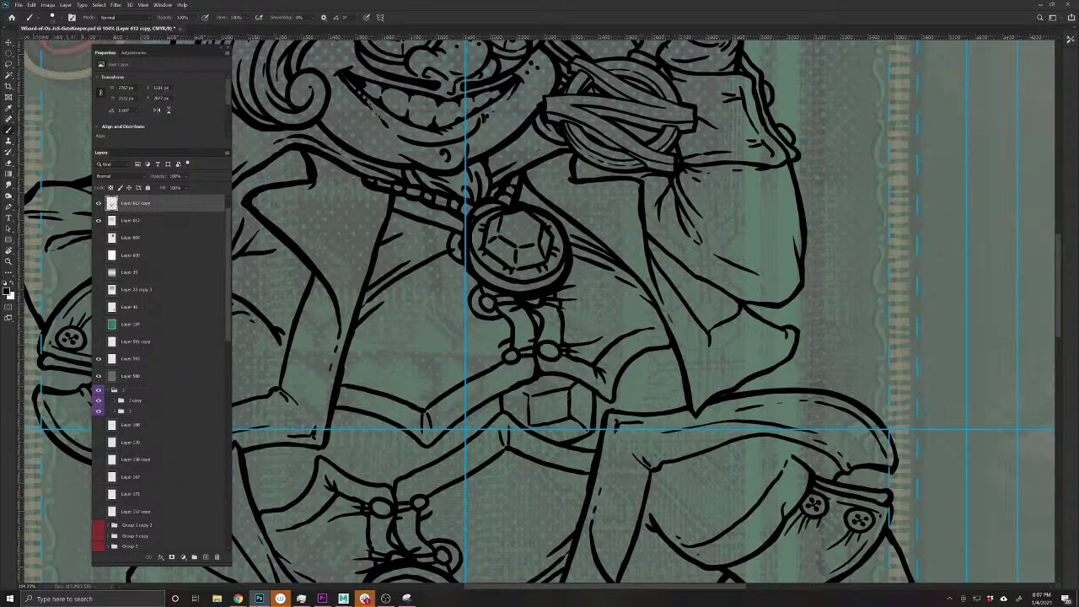
- Erase small gaps in the buckle's linework and ink the nested clasp detail inside it
key(e)
click(570, 402)
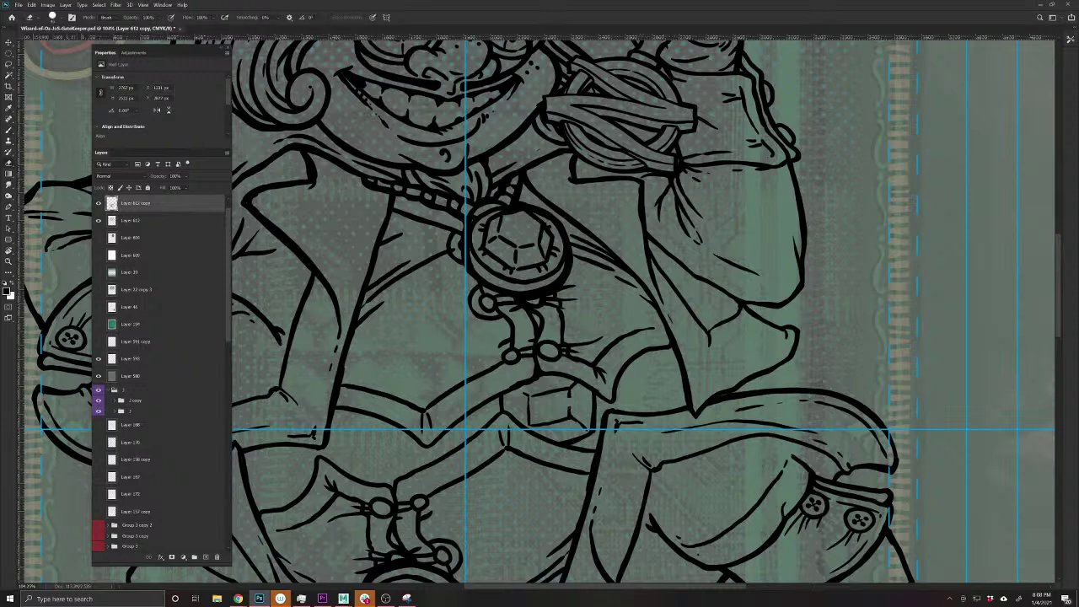
key(b)
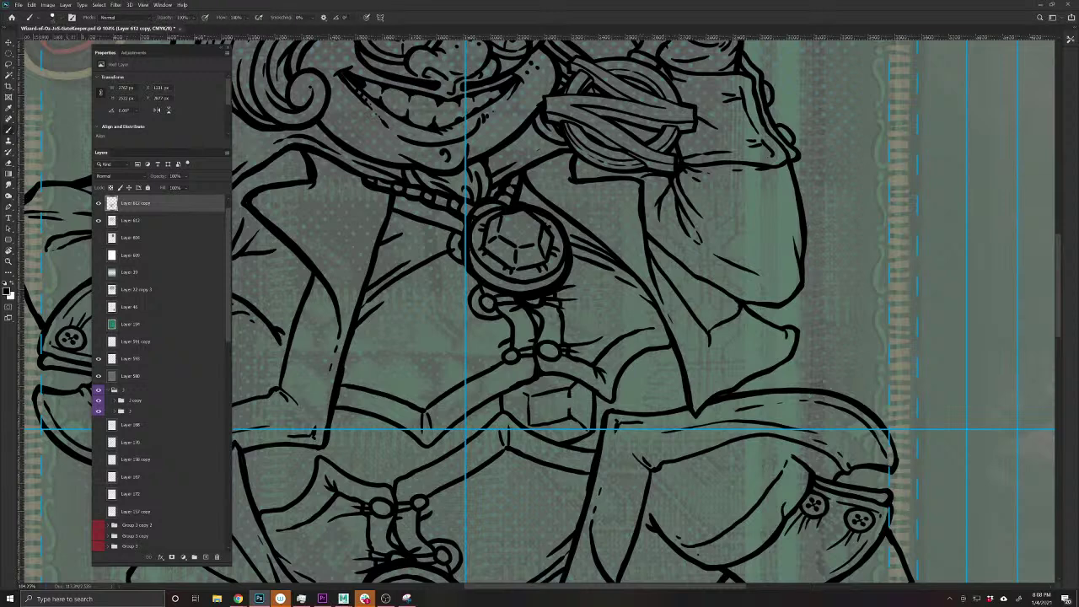
mouse_move(563, 398)
mouse_down()
mouse_move(574, 406)
mouse_move(538, 408)
mouse_up()
drag(598, 459, 578, 521)
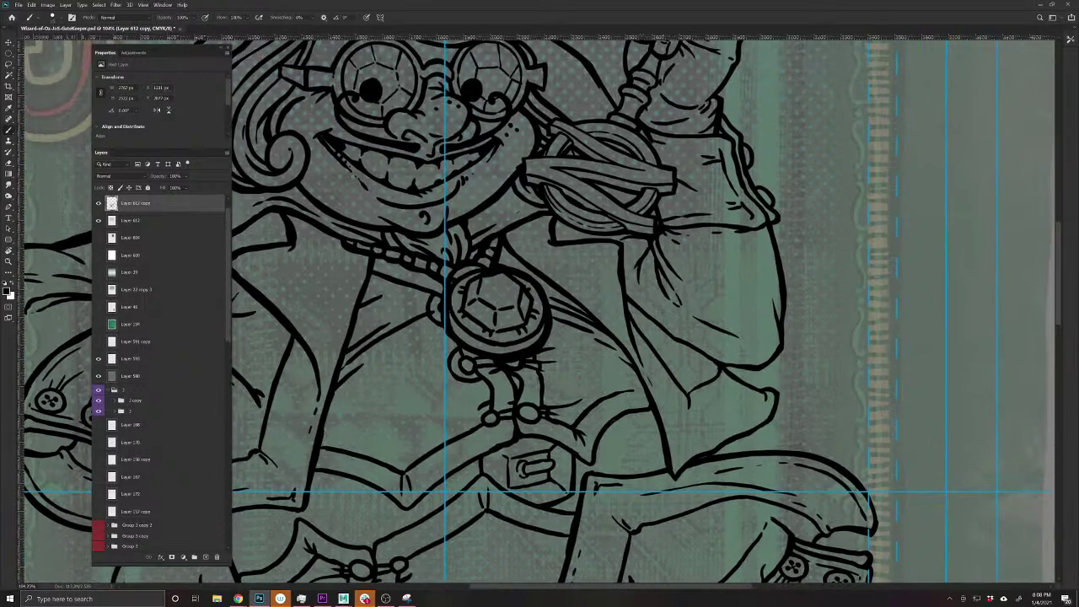
- Ink curved vertical band lines in the gap between the vest's lower edge and the coat, beside the buckle
drag(619, 419, 622, 473)
mouse_move(638, 411)
mouse_down()
mouse_move(645, 478)
mouse_move(643, 422)
mouse_up()
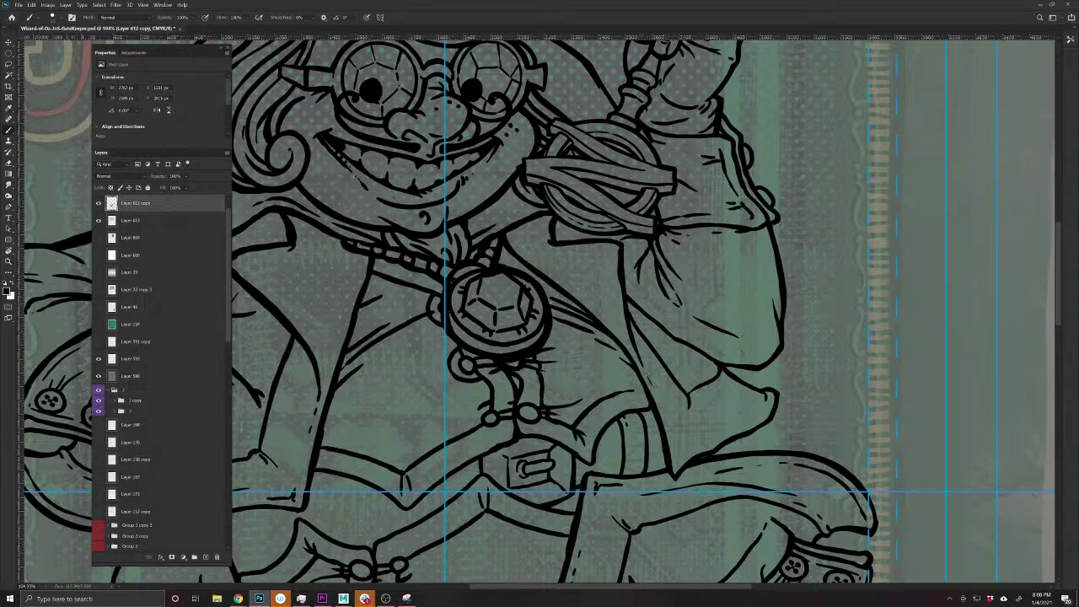
drag(620, 479, 618, 422)
drag(648, 468, 668, 455)
- Refine the buckle by strengthening its outer frame and inner plate edges with short ink strokes
drag(480, 476, 481, 460)
drag(510, 486, 510, 459)
mouse_move(511, 491)
mouse_down()
mouse_move(511, 456)
mouse_move(533, 485)
mouse_move(549, 452)
mouse_move(536, 454)
mouse_move(569, 463)
mouse_move(568, 477)
mouse_up()
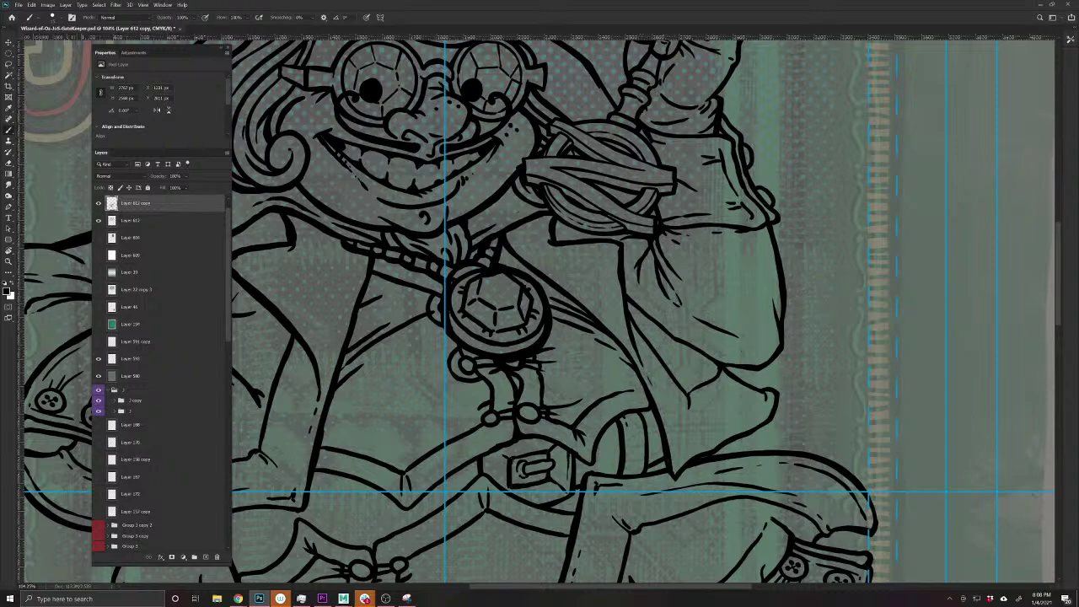
drag(532, 440, 546, 439)
drag(487, 462, 503, 483)
drag(708, 492, 644, 442)
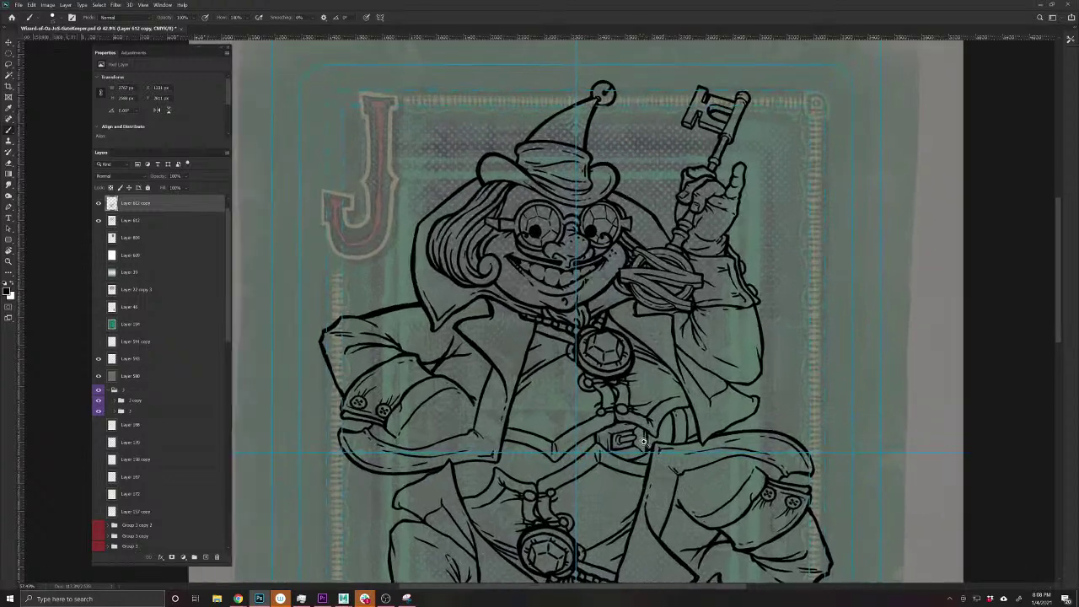
- Compare the figures by toggling the rotated copy's visibility, and delete the upper figure's line-art layer
click(98, 204)
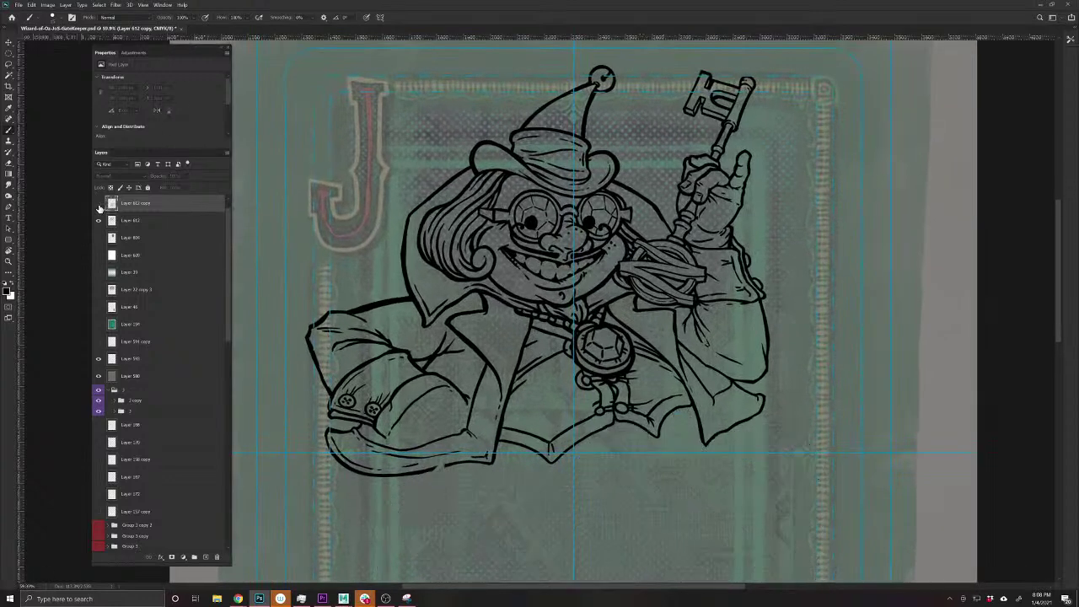
click(98, 204)
click(98, 204)
click(97, 204)
key(e)
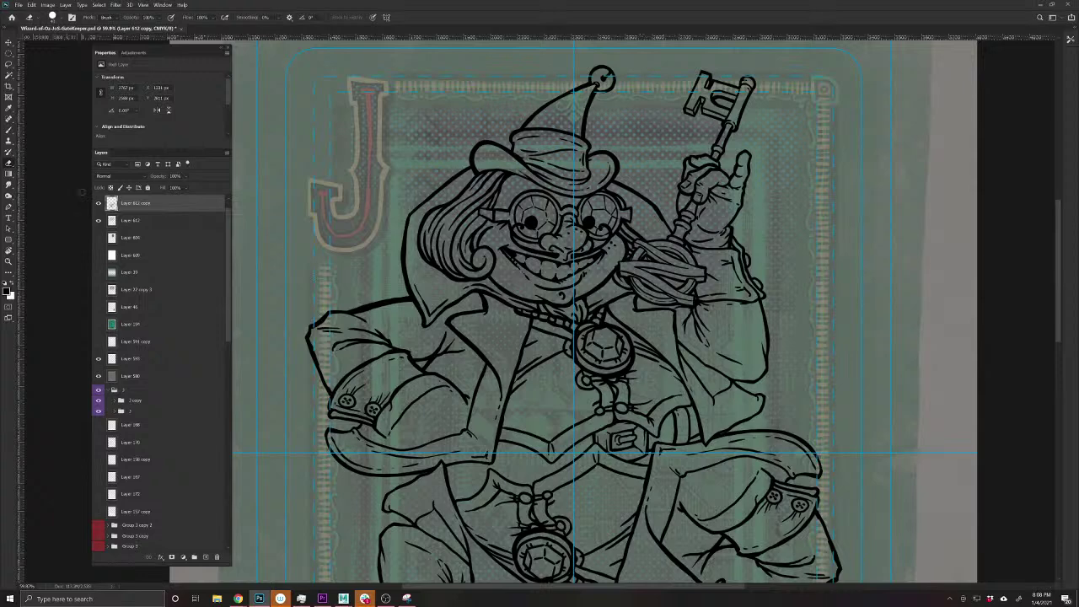
mouse_move(165, 206)
mouse_down()
mouse_move(202, 551)
mouse_move(216, 556)
mouse_up()
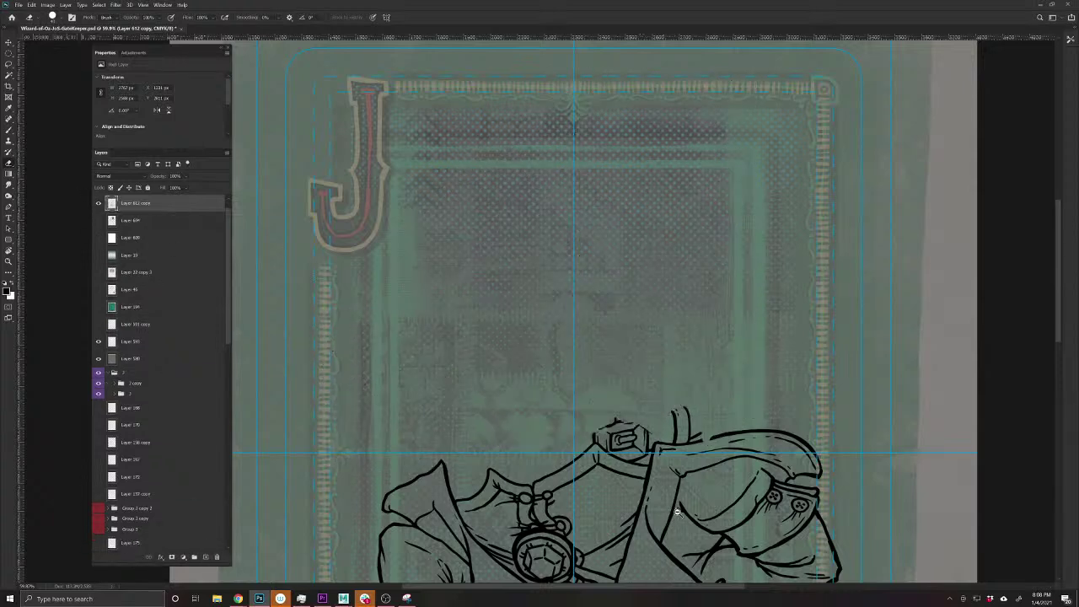
- Duplicate the figure's line-art layer, rotate the copy 180° about the card's centre to form the opposing figure, and save the file
scroll(615, 313, down, 6)
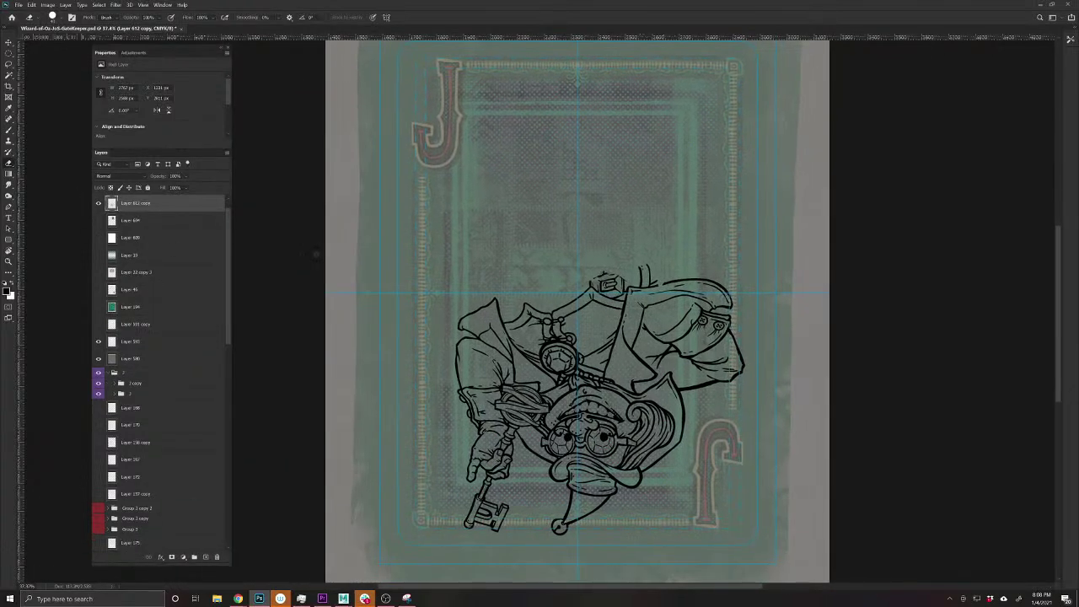
key(ctrl+j)
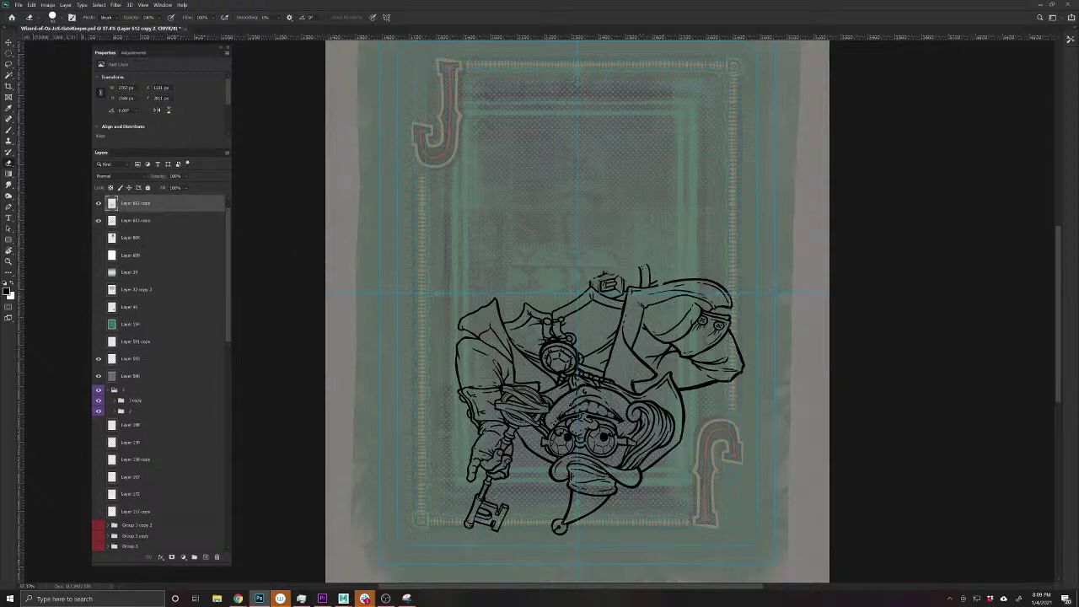
scroll(227, 327, down, 10)
click(178, 545)
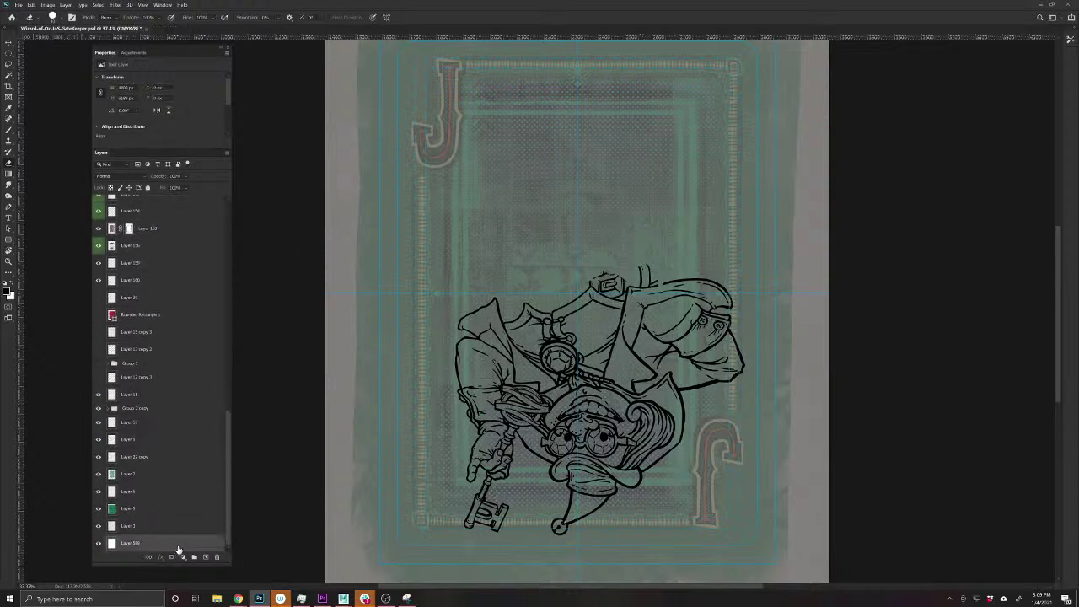
key(ctrl+t)
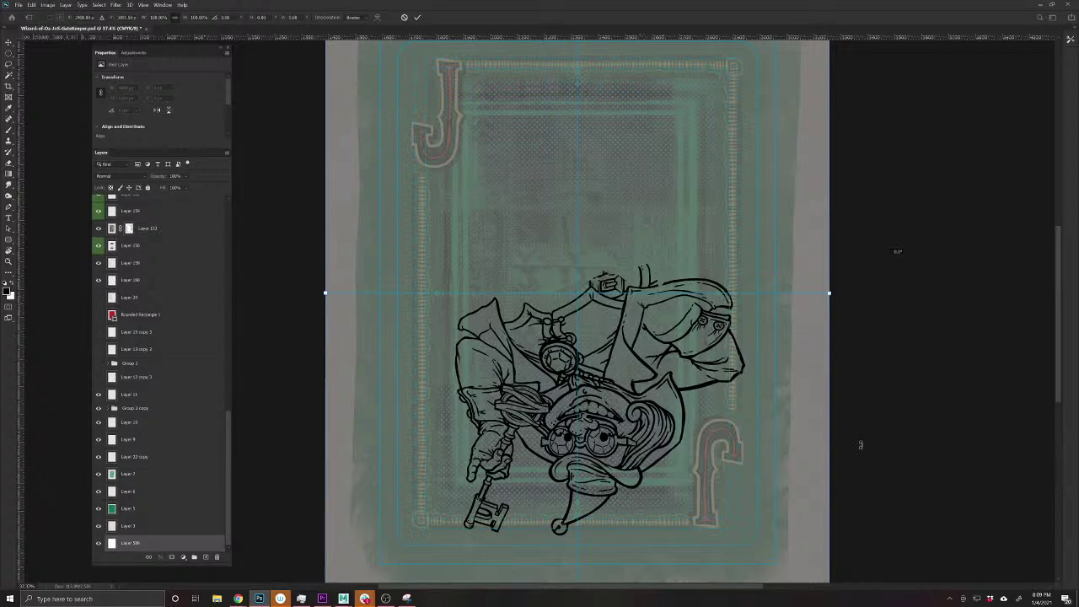
drag(860, 445, 398, 306)
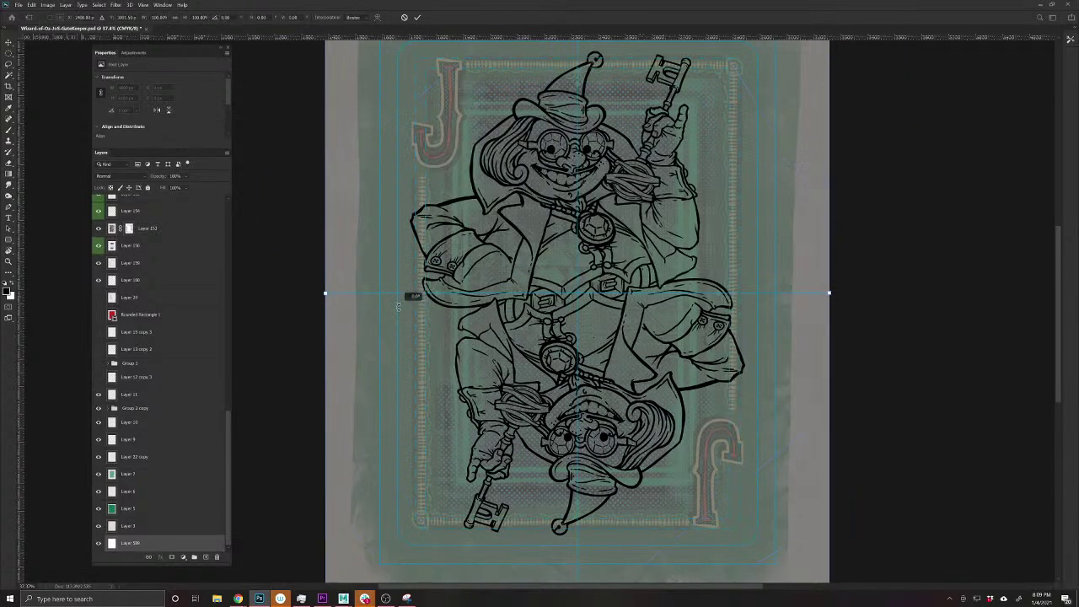
key(Return)
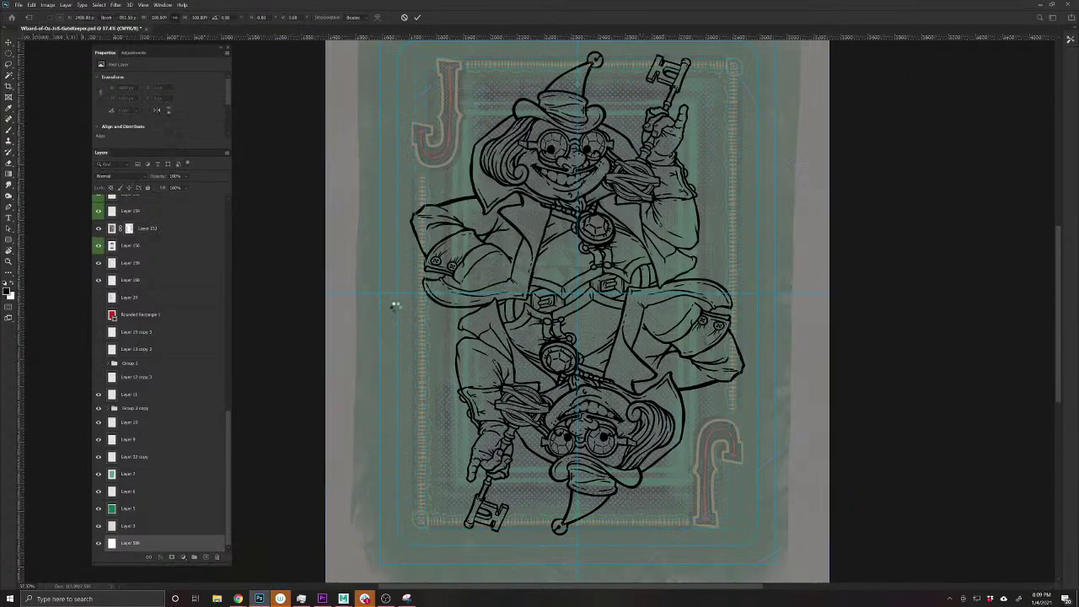
mouse_move(704, 322)
mouse_down()
mouse_move(698, 410)
mouse_move(707, 355)
mouse_up()
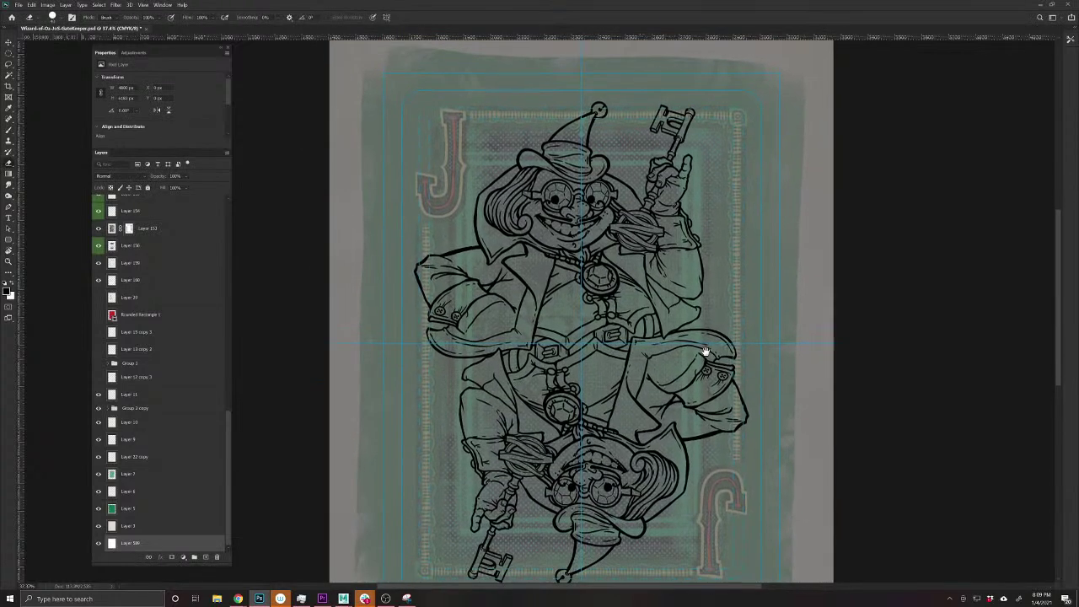
key(ctrl+s)
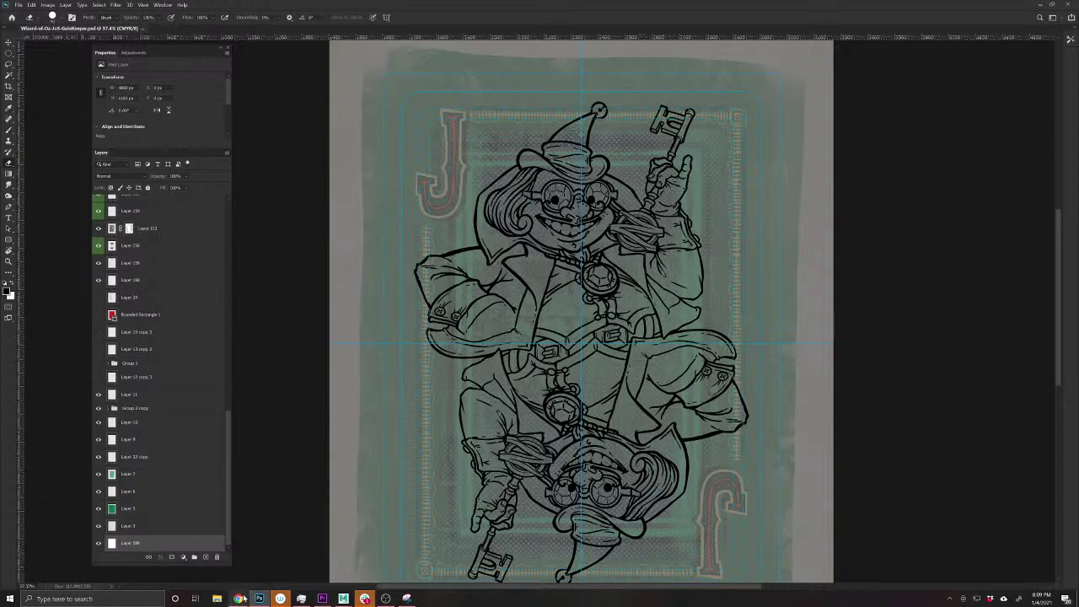
- Switch to the browser, copy the Guardian of the Gates illustration from the Oz wiki, and paste it into the card file in Photoshop
mouse_move(238, 598)
click(375, 572)
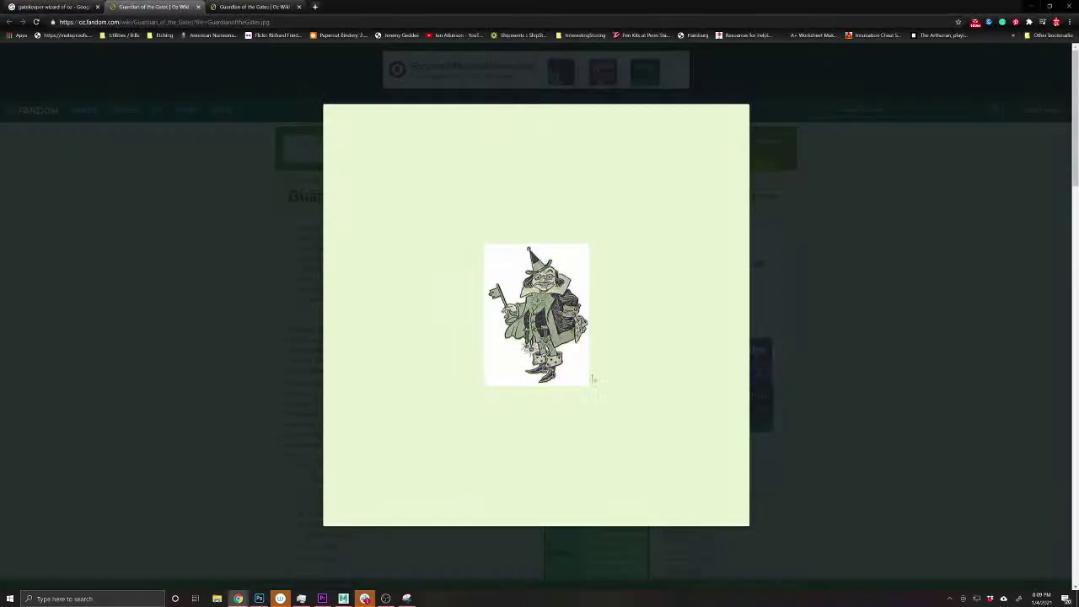
right_click(546, 309)
click(582, 335)
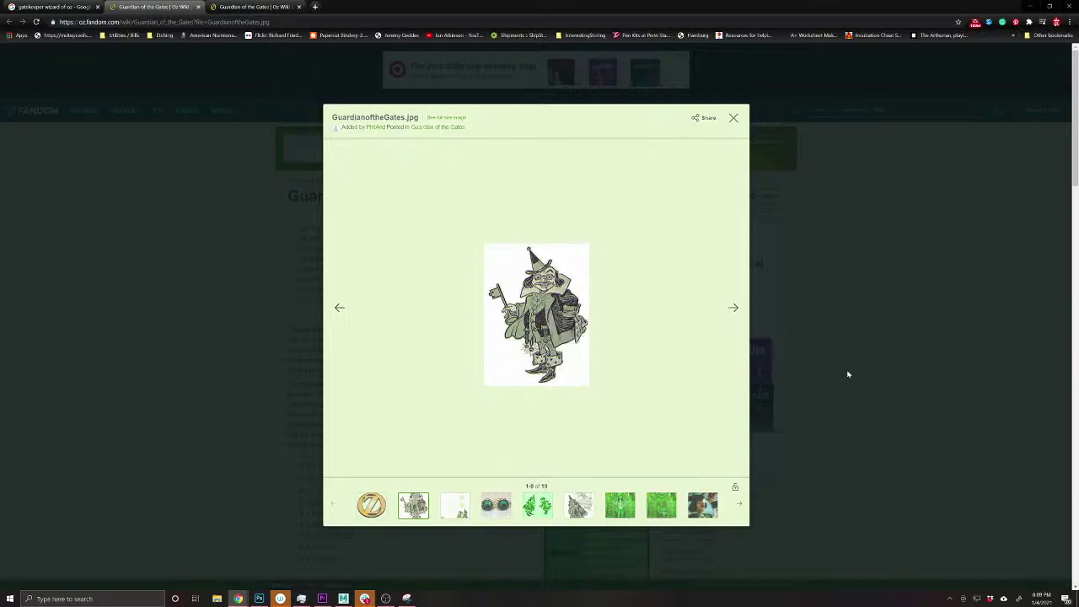
click(848, 373)
click(259, 599)
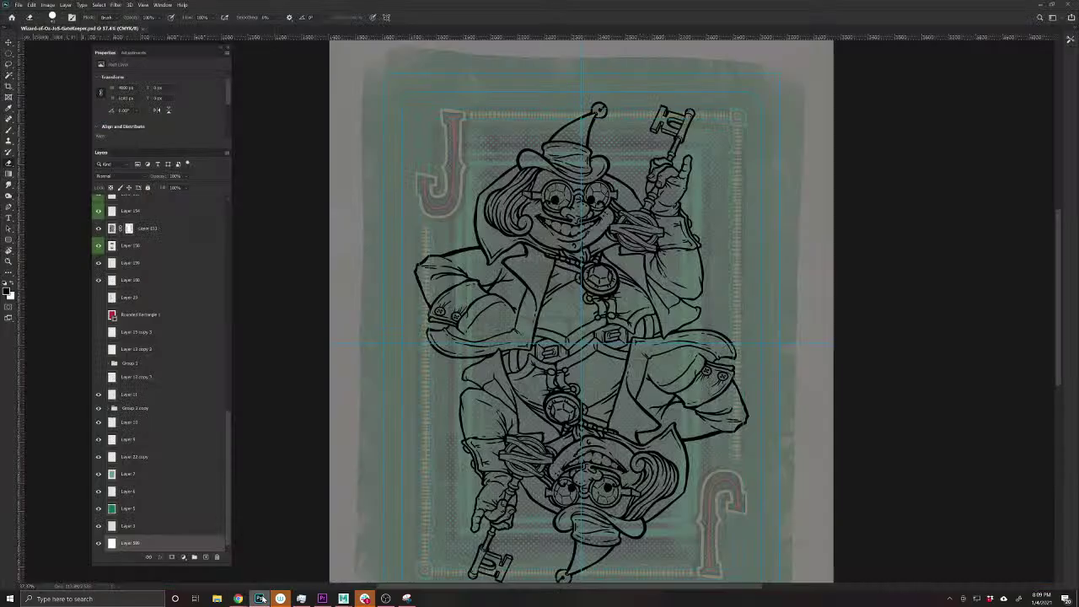
key(ctrl+v)
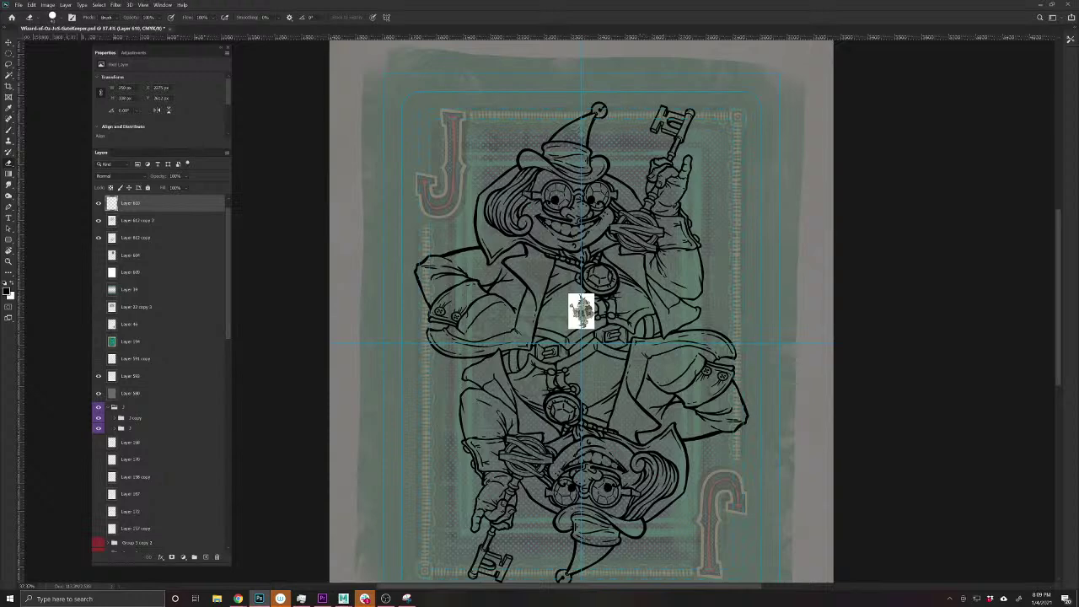
- Enlarge the pasted reference illustration and move it over the card's upper-right area, leaving its layer hidden
key(ctrl+t)
mouse_move(595, 293)
mouse_down()
mouse_move(628, 253)
mouse_move(740, 176)
mouse_up()
key(Return)
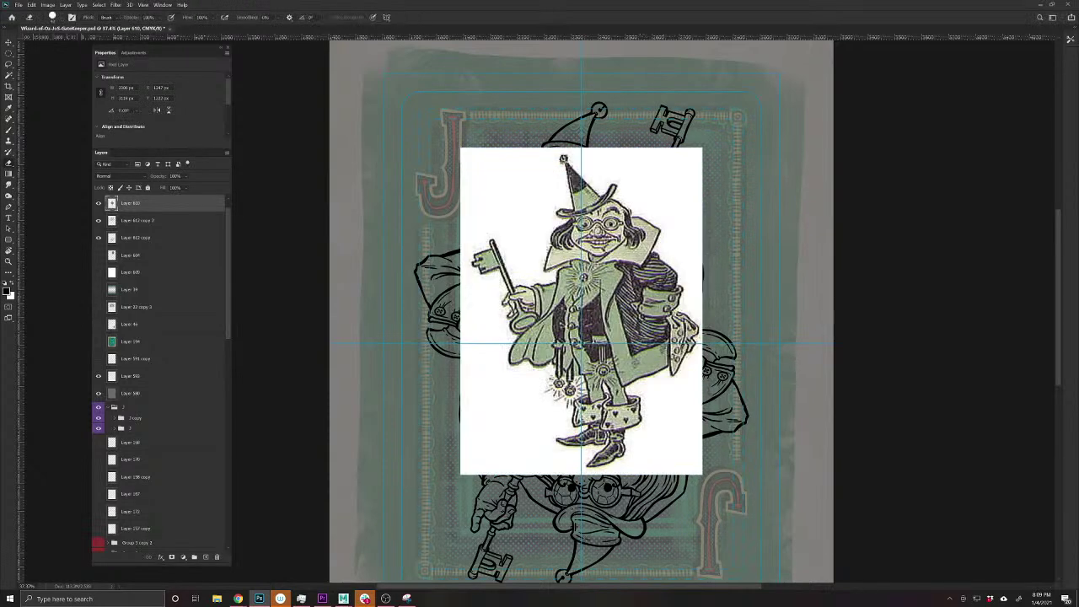
key(v)
mouse_move(684, 385)
mouse_down()
mouse_move(915, 301)
mouse_move(801, 345)
mouse_move(708, 261)
mouse_up()
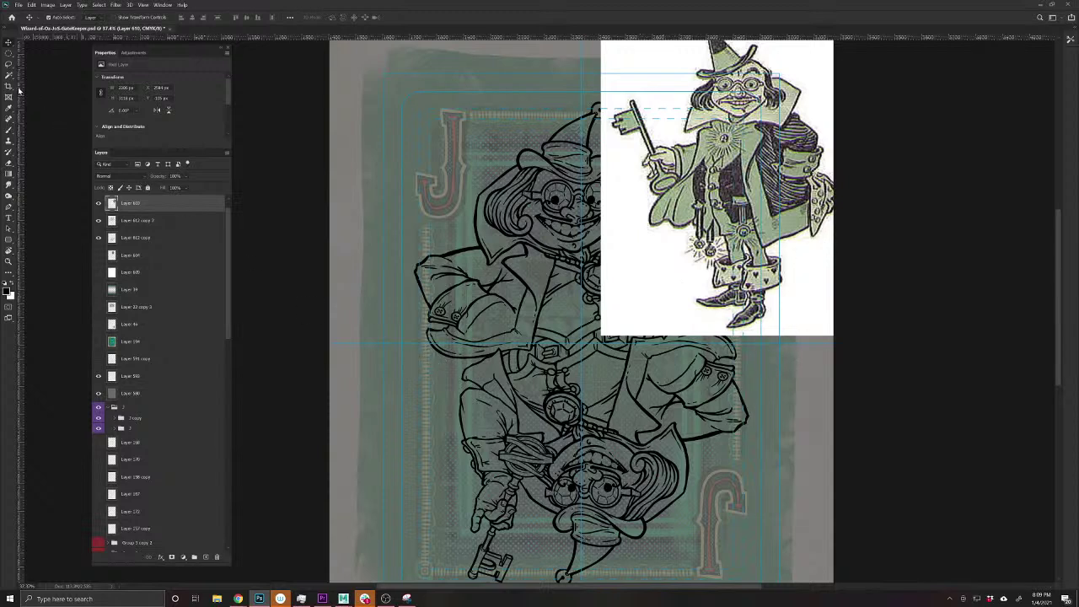
click(98, 203)
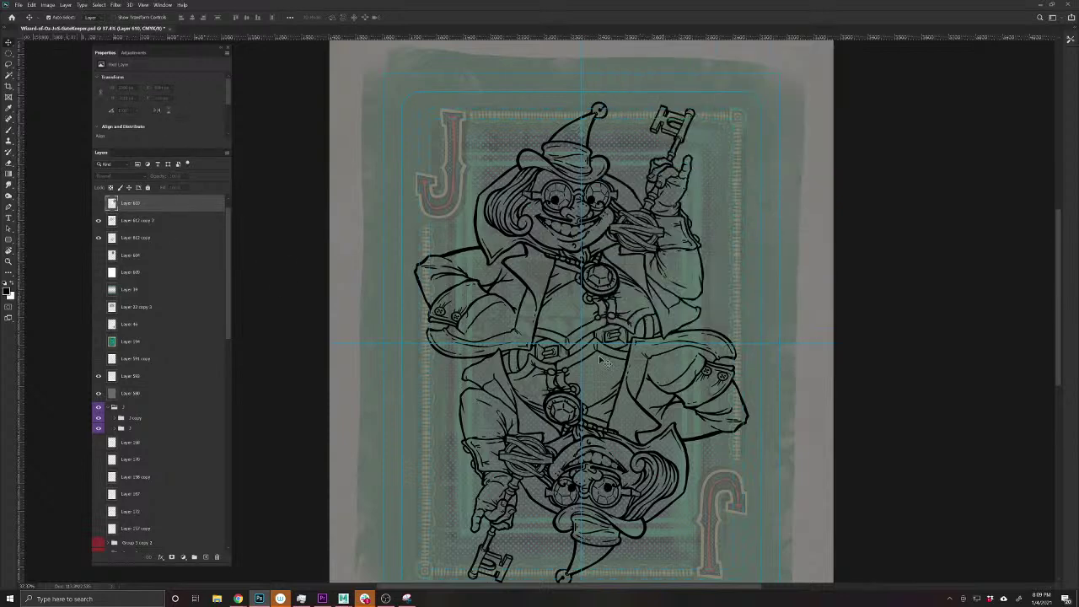
- Fade both figures' line-art layers together to about 20% opacity and save the file
scroll(474, 353, up, 6)
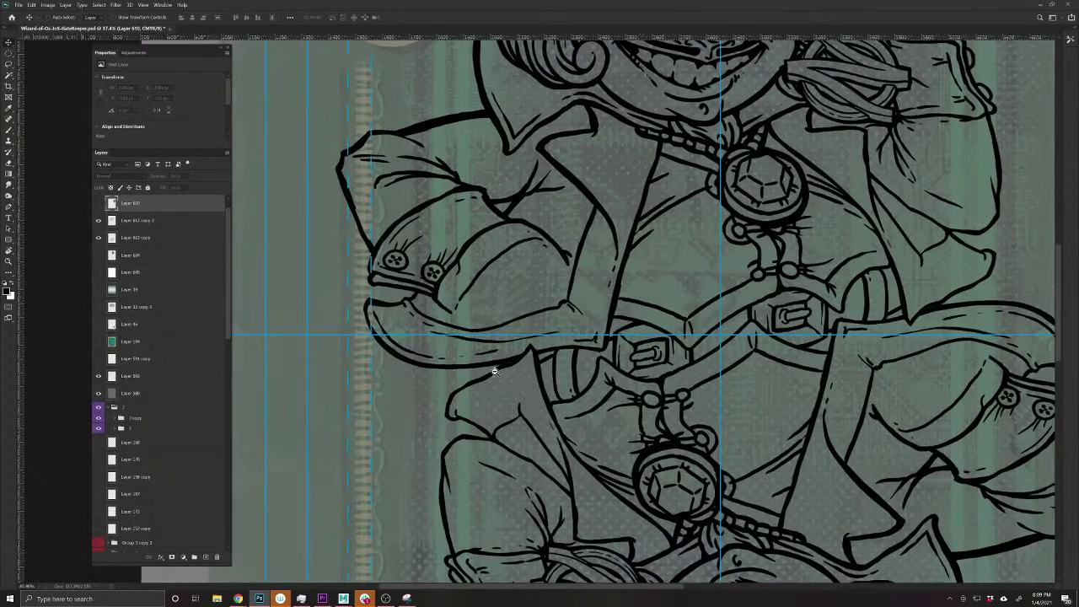
drag(489, 408, 538, 328)
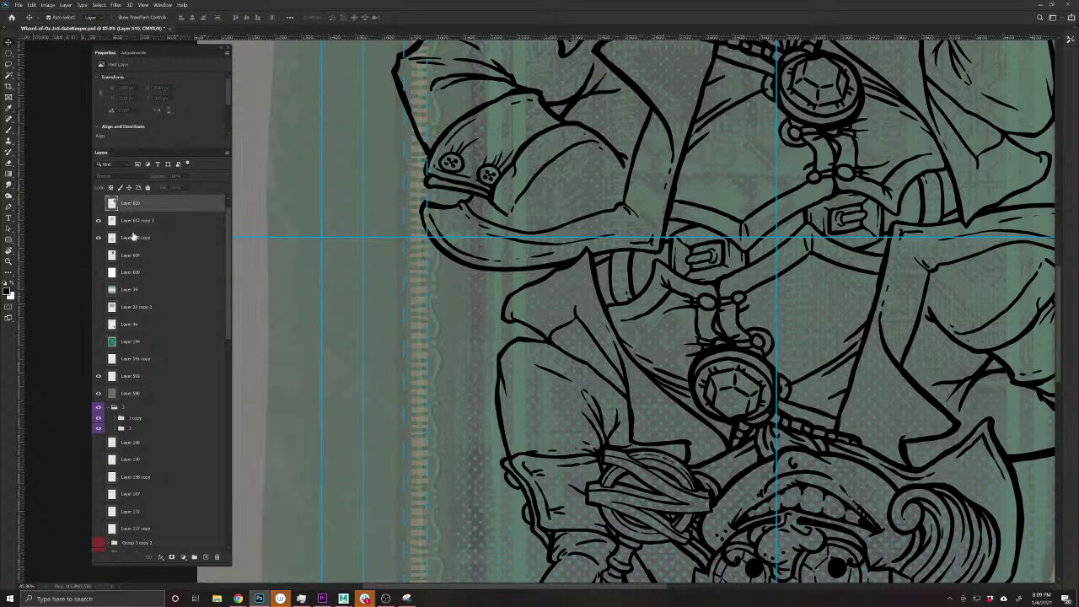
click(133, 237)
shift+click(139, 219)
drag(155, 178, 130, 179)
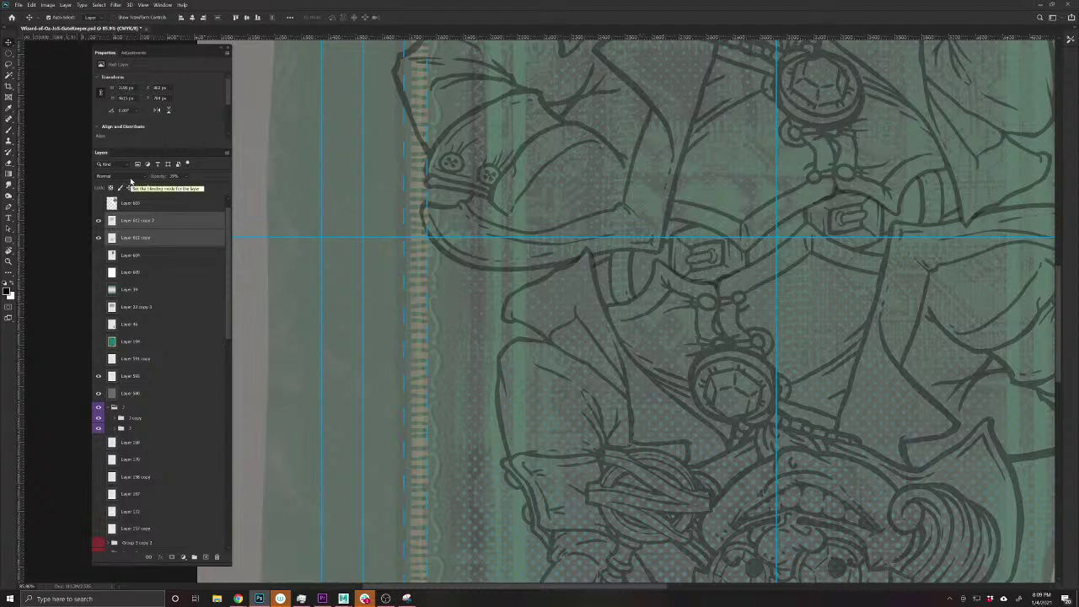
key(ctrl+s)
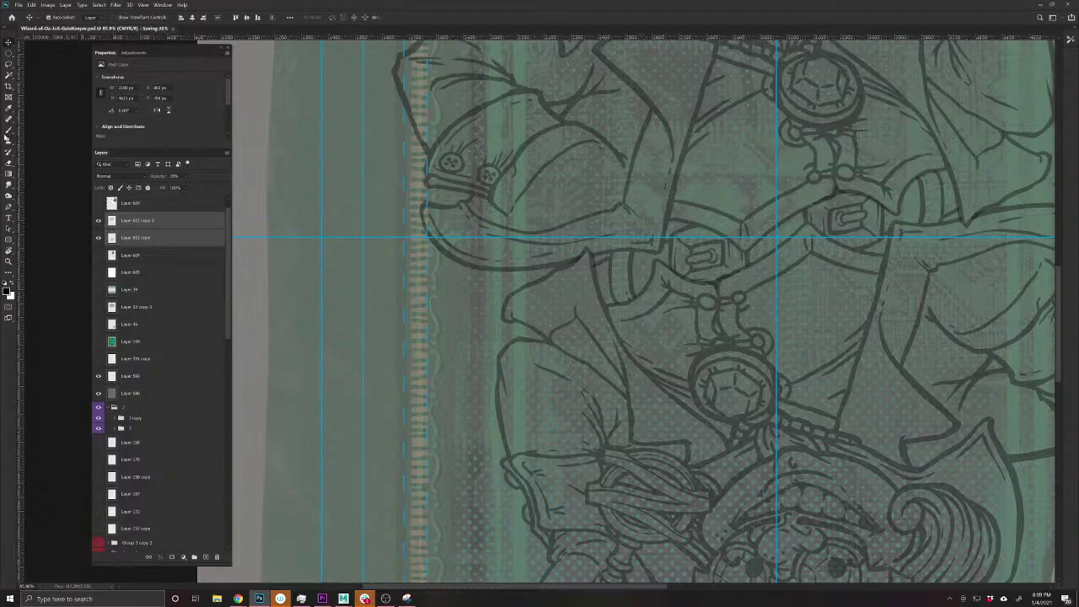
- On a new layer above the faded line art, sketch a curved strand with an oval end hanging below the left coat hem
click(8, 131)
mouse_move(530, 362)
mouse_down()
mouse_move(506, 424)
mouse_move(525, 433)
mouse_up()
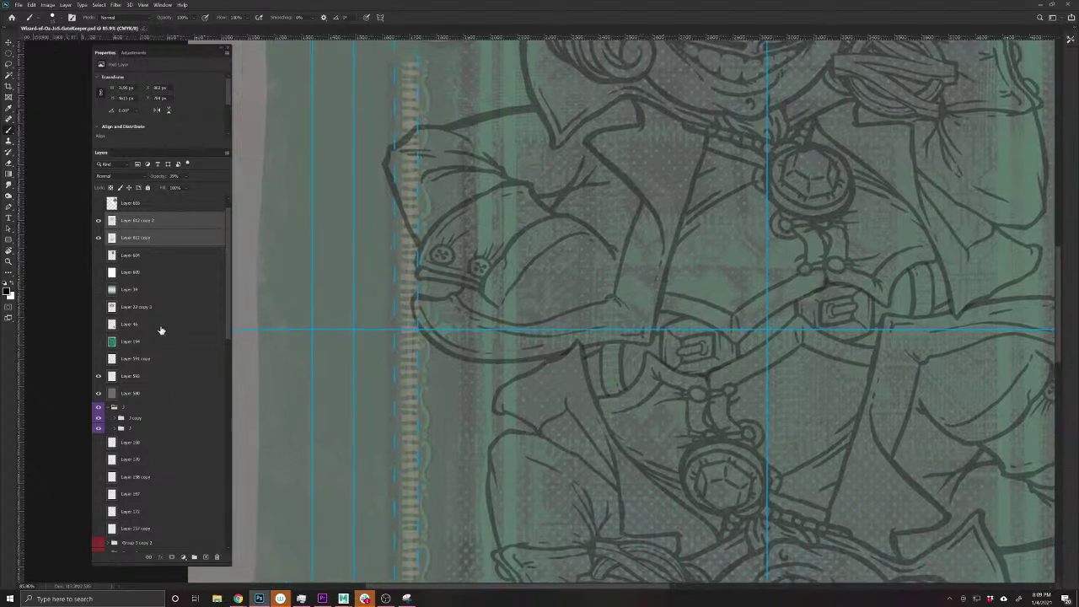
click(143, 221)
click(205, 557)
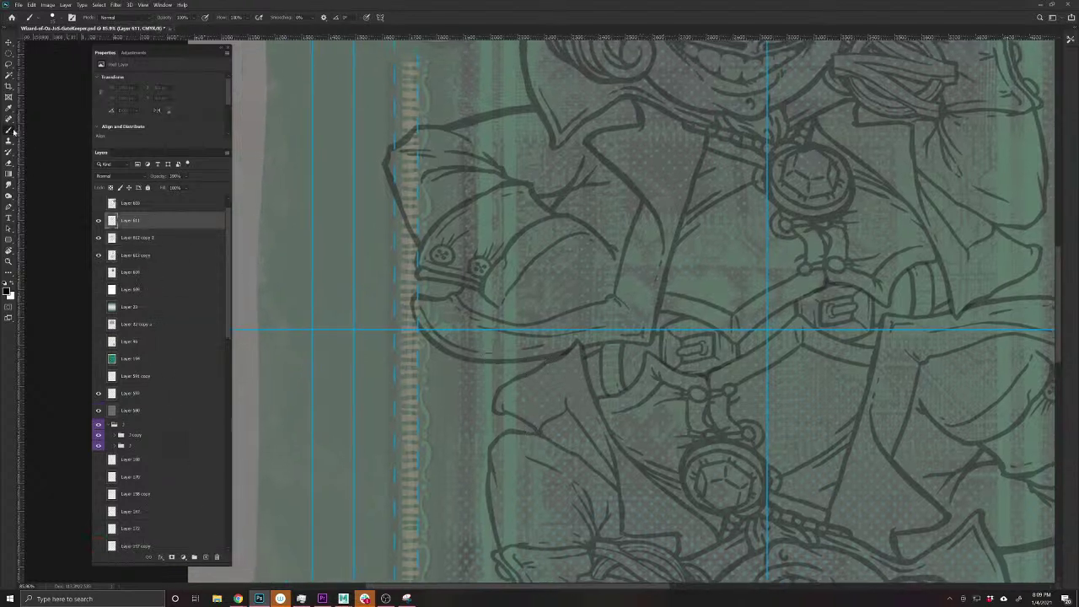
right_click(9, 130)
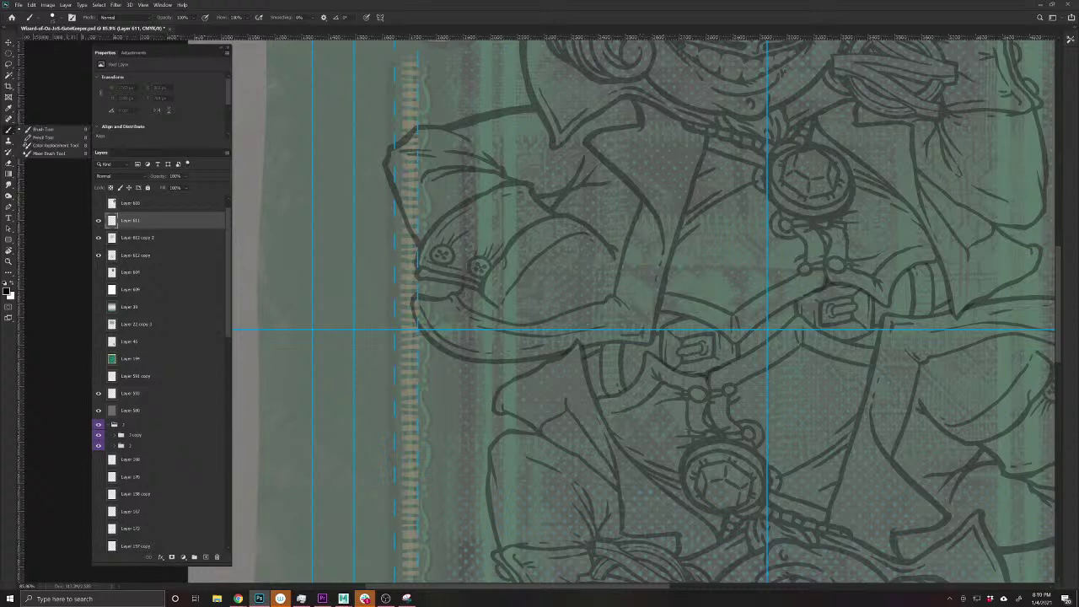
click(43, 130)
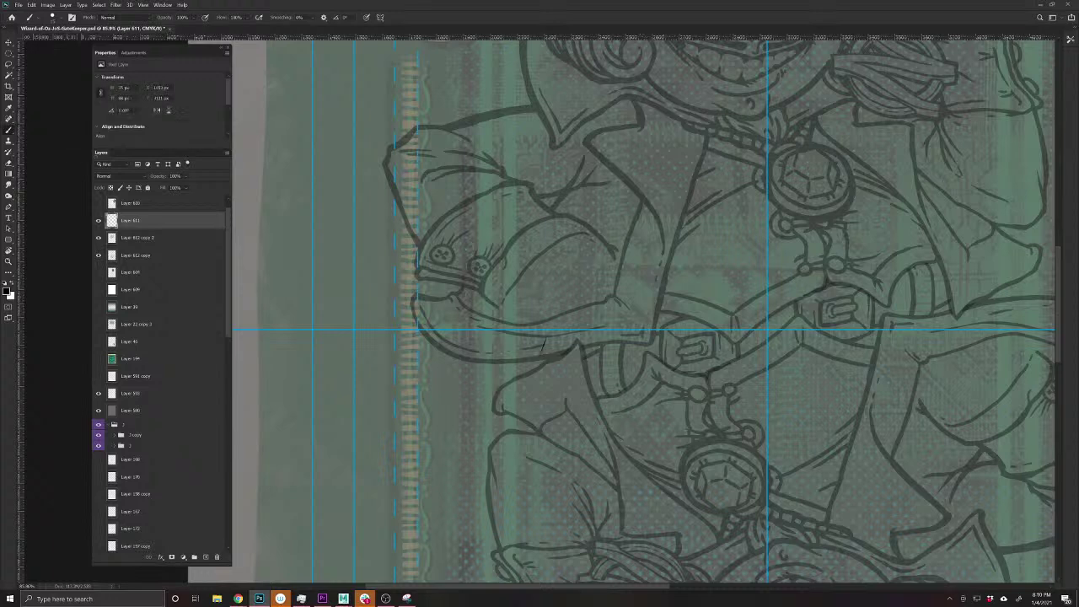
mouse_move(547, 334)
mouse_down()
mouse_move(537, 368)
mouse_move(492, 414)
mouse_move(447, 443)
mouse_move(438, 431)
mouse_move(460, 435)
mouse_up()
drag(533, 503, 483, 475)
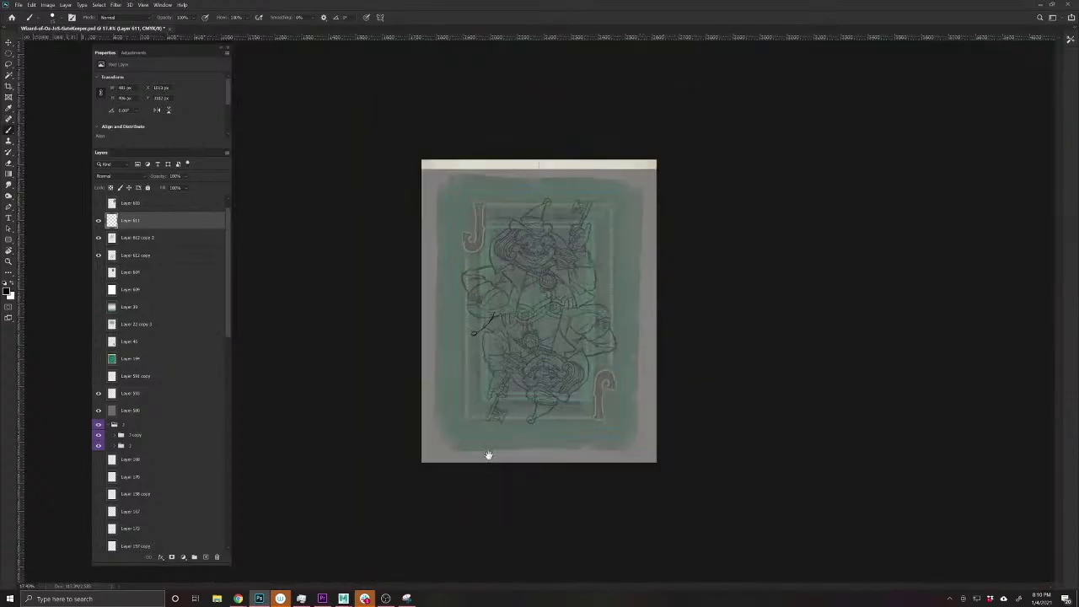
- Try sketching two more curved strands with oval ends on the right side of the waist, near the raised arm and coat
drag(520, 351, 538, 372)
scroll(537, 371, up, 3)
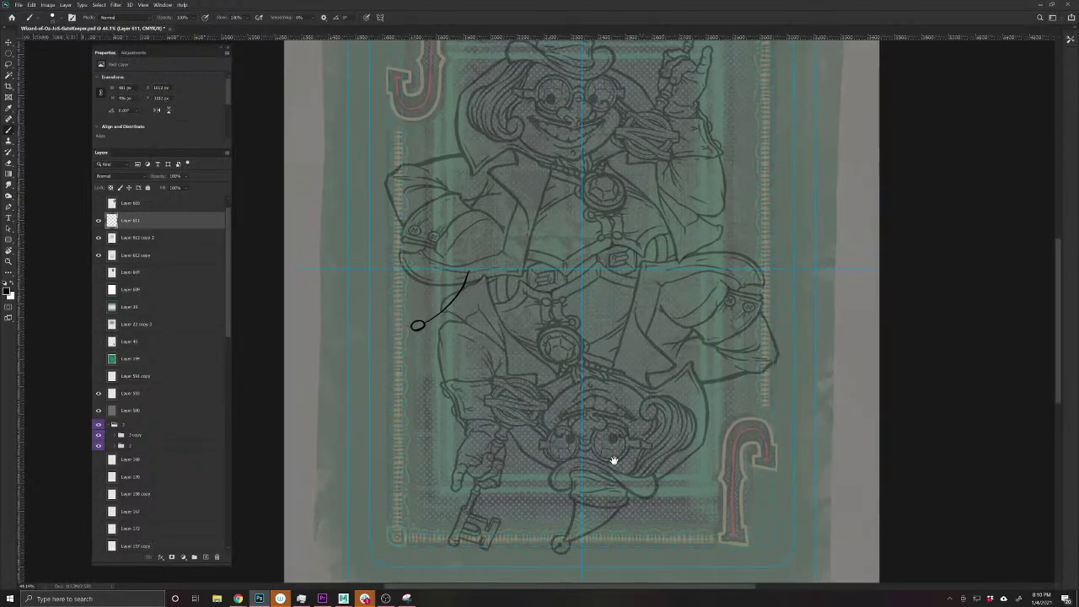
drag(680, 344, 542, 478)
mouse_move(560, 365)
mouse_down()
mouse_move(628, 369)
mouse_move(616, 369)
mouse_up()
mouse_move(483, 525)
mouse_down()
mouse_move(557, 498)
mouse_move(505, 504)
mouse_up()
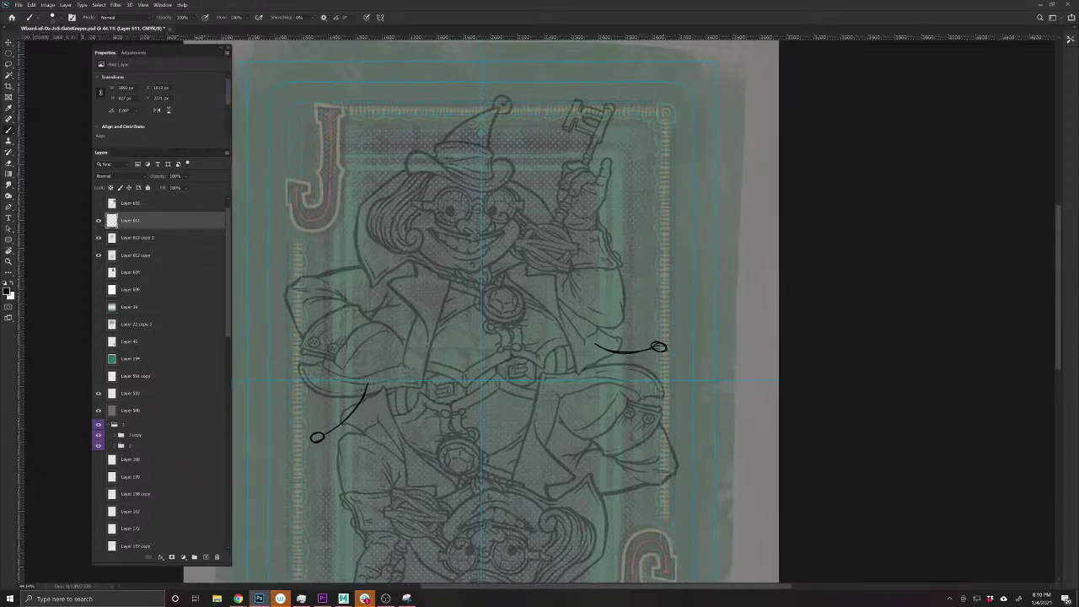
drag(553, 364, 584, 399)
drag(588, 397, 580, 404)
drag(390, 484, 494, 482)
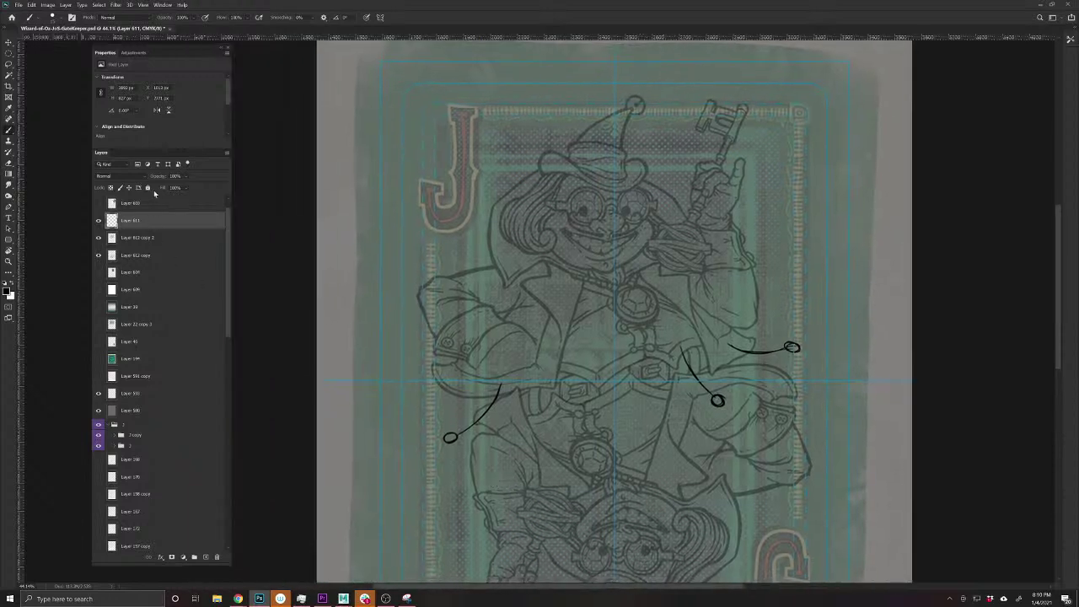
- Fade the strand sketch and erase the two strands on the right side of the figure
drag(147, 179, 141, 179)
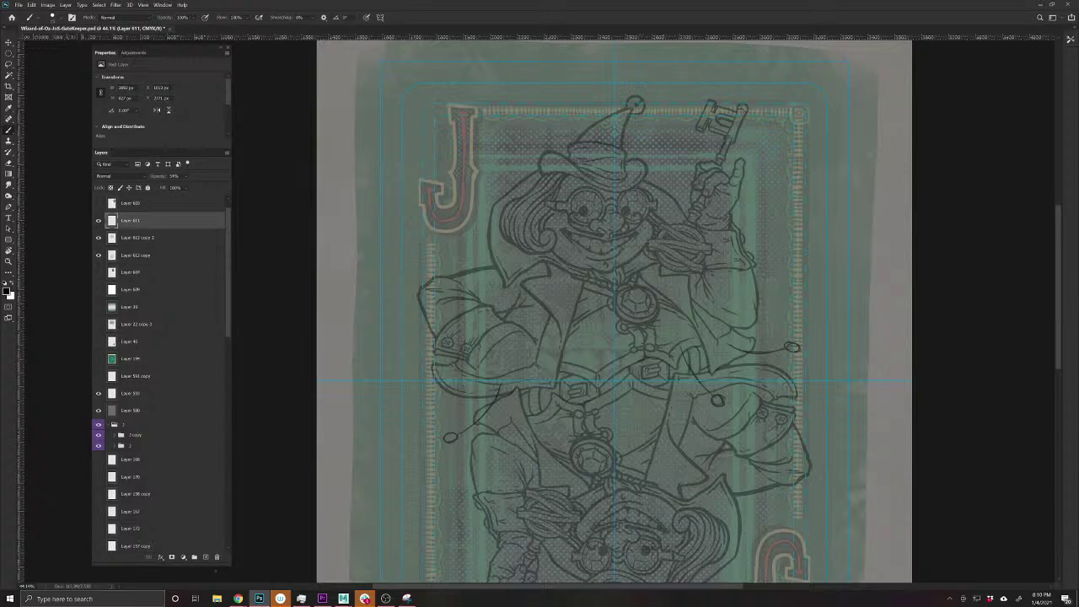
key(e)
drag(688, 354, 720, 399)
drag(728, 349, 794, 347)
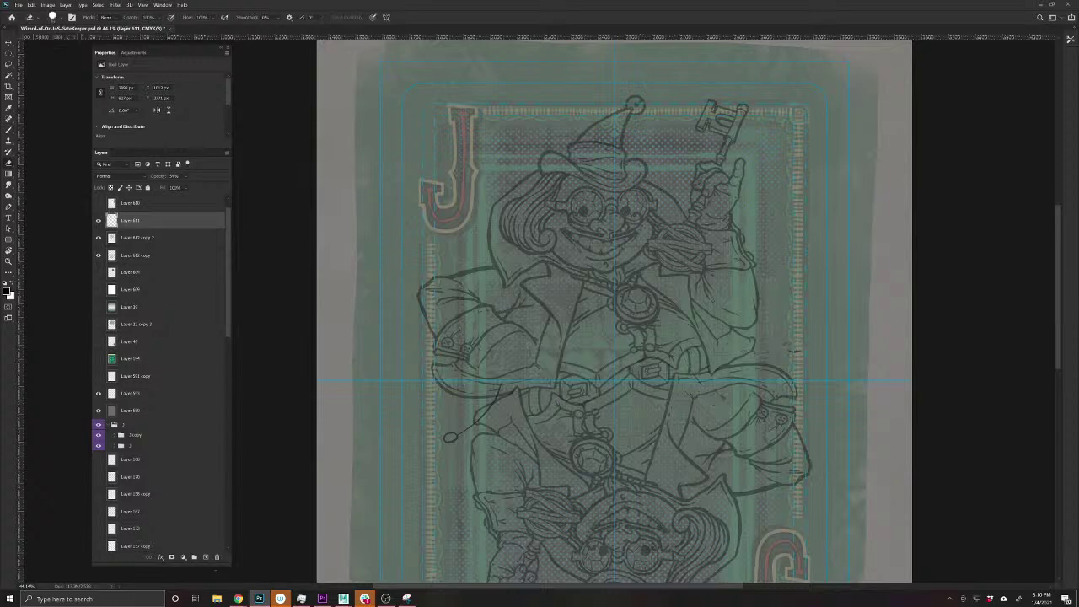
- Sketch a second oval-ended strand above the remaining left one and lower the sketch layer's opacity
key(b)
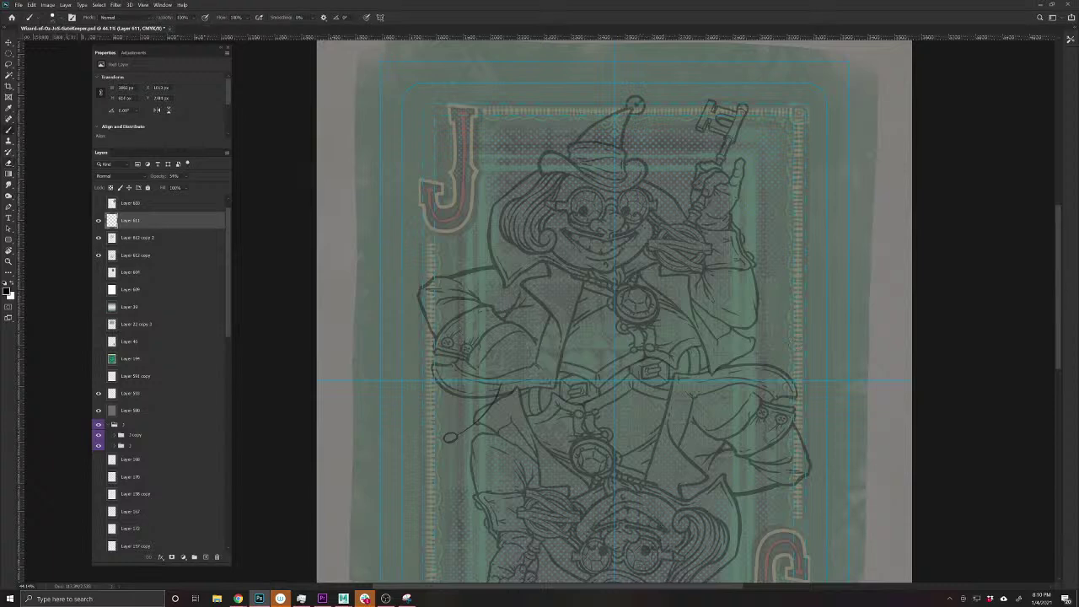
drag(481, 385, 460, 402)
drag(158, 178, 153, 179)
- On a new layer, ink a faceted hexagonal gem with a rounded setting over the oval end of the lower left strand
click(206, 557)
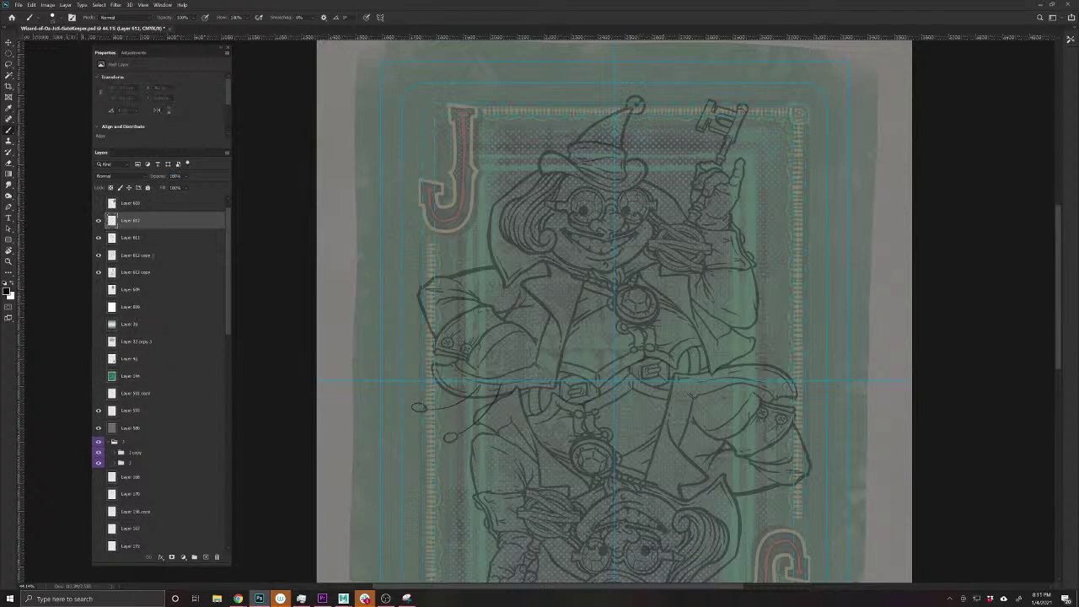
drag(525, 425, 547, 443)
drag(459, 518, 573, 508)
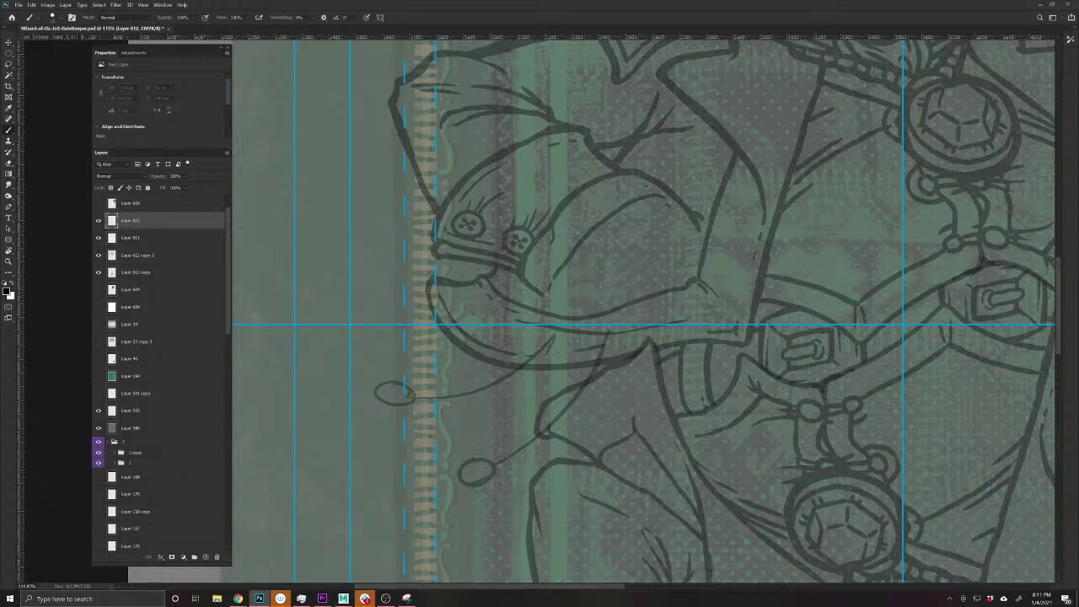
drag(484, 459, 491, 467)
mouse_move(492, 469)
mouse_down()
mouse_move(467, 482)
mouse_move(460, 469)
mouse_move(491, 472)
mouse_move(460, 470)
mouse_move(483, 456)
mouse_up()
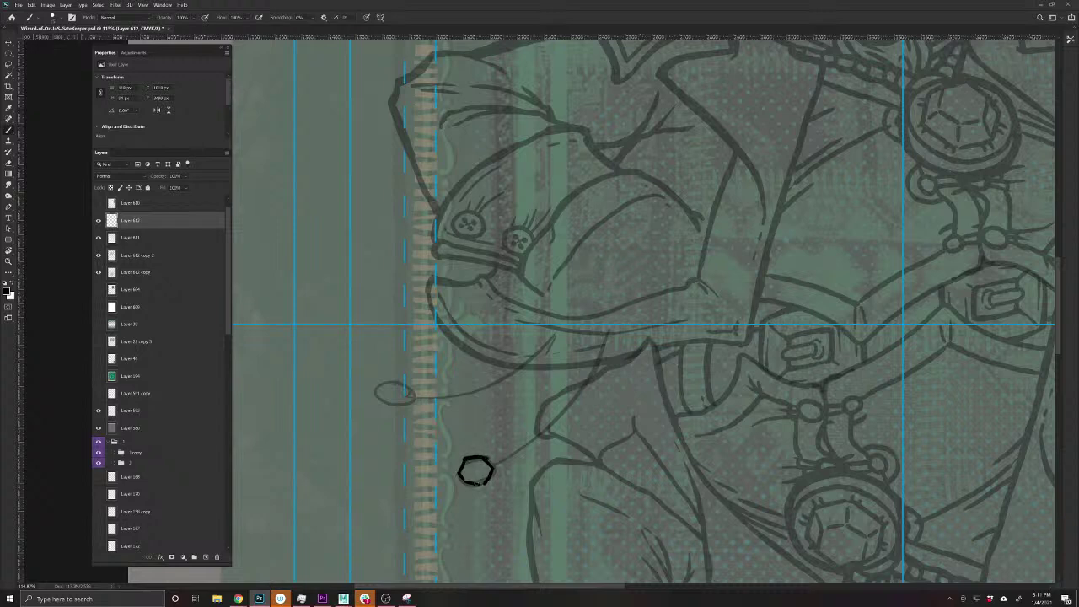
mouse_move(466, 484)
mouse_down()
mouse_move(466, 458)
mouse_move(496, 469)
mouse_move(493, 497)
mouse_move(457, 482)
mouse_move(488, 497)
mouse_up()
mouse_move(485, 458)
mouse_down()
mouse_move(501, 463)
mouse_move(506, 492)
mouse_move(467, 504)
mouse_up()
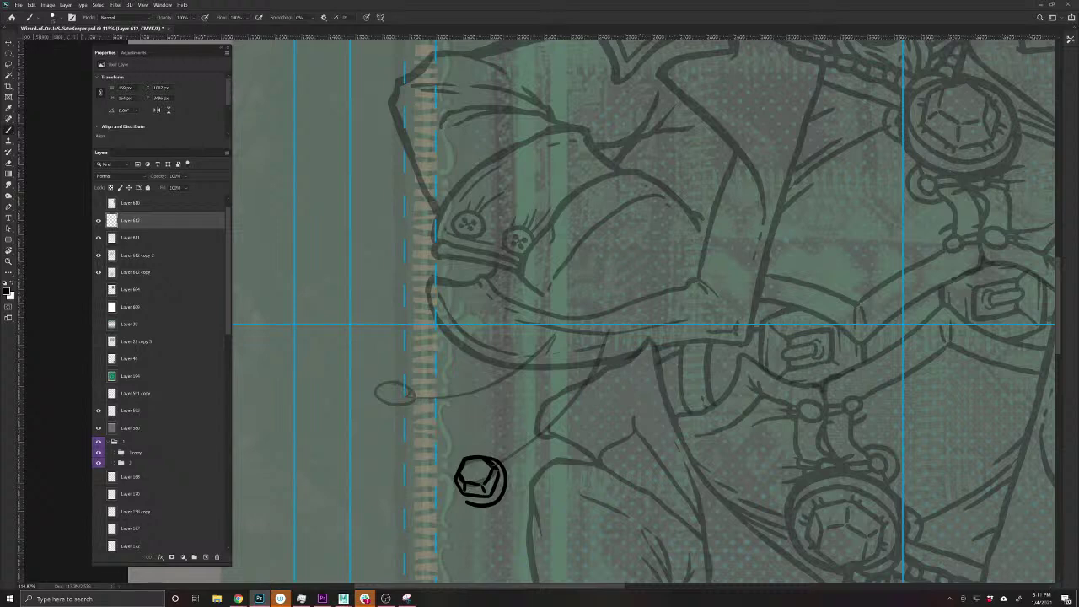
- Redo the lower gem's outer setting with a side ring, and ink a flatter faceted gem over the upper strand's oval end
key(ctrl+z)
mouse_move(504, 492)
mouse_down()
mouse_move(489, 507)
mouse_move(453, 492)
mouse_move(460, 464)
mouse_move(509, 480)
mouse_move(494, 456)
mouse_up()
mouse_move(415, 400)
mouse_down()
mouse_move(396, 380)
mouse_move(381, 380)
mouse_move(392, 398)
mouse_move(377, 392)
mouse_move(376, 379)
mouse_move(403, 378)
mouse_move(415, 408)
mouse_move(376, 400)
mouse_move(413, 408)
mouse_move(417, 397)
mouse_move(416, 411)
mouse_move(387, 416)
mouse_move(366, 395)
mouse_move(376, 385)
mouse_move(389, 415)
mouse_move(404, 416)
mouse_move(418, 413)
mouse_move(418, 393)
mouse_move(421, 411)
mouse_move(413, 393)
mouse_up()
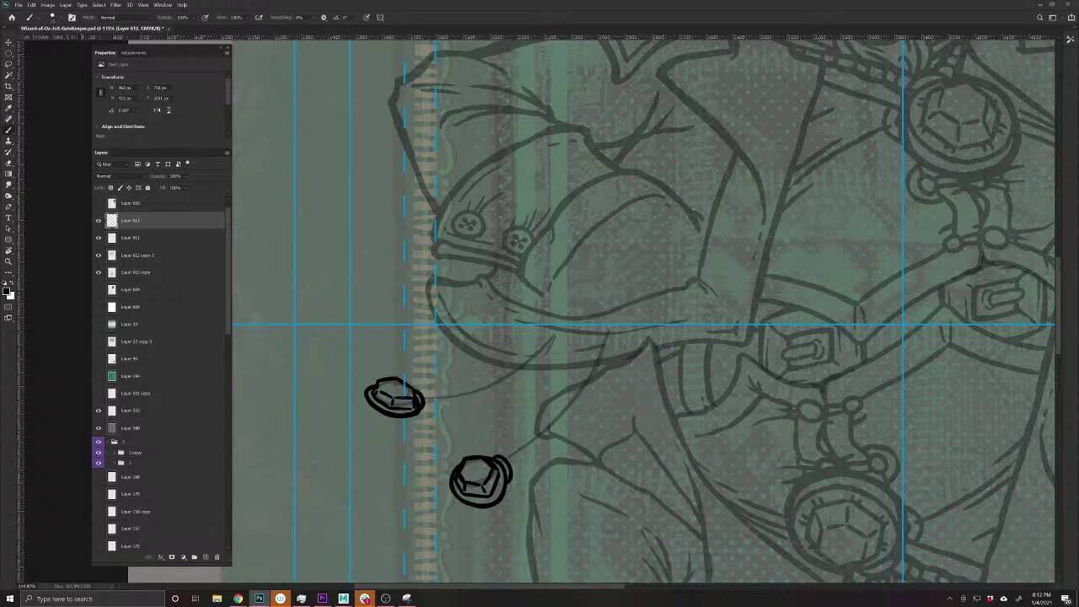
- Ink a gathered, ridged neck ending in a small knot behind each of the two faceted gems
drag(499, 456, 527, 439)
mouse_move(509, 477)
mouse_down()
mouse_move(530, 436)
mouse_move(539, 440)
mouse_move(523, 462)
mouse_move(510, 447)
mouse_move(508, 468)
mouse_move(504, 448)
mouse_move(525, 441)
mouse_move(509, 477)
mouse_move(527, 468)
mouse_move(519, 443)
mouse_move(541, 443)
mouse_up()
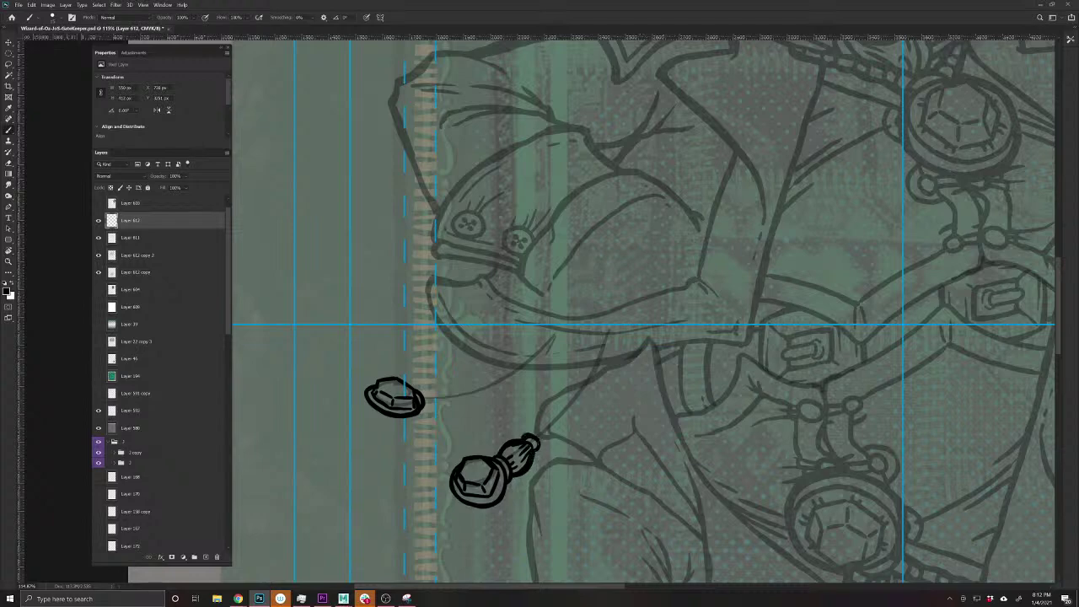
drag(466, 483, 461, 516)
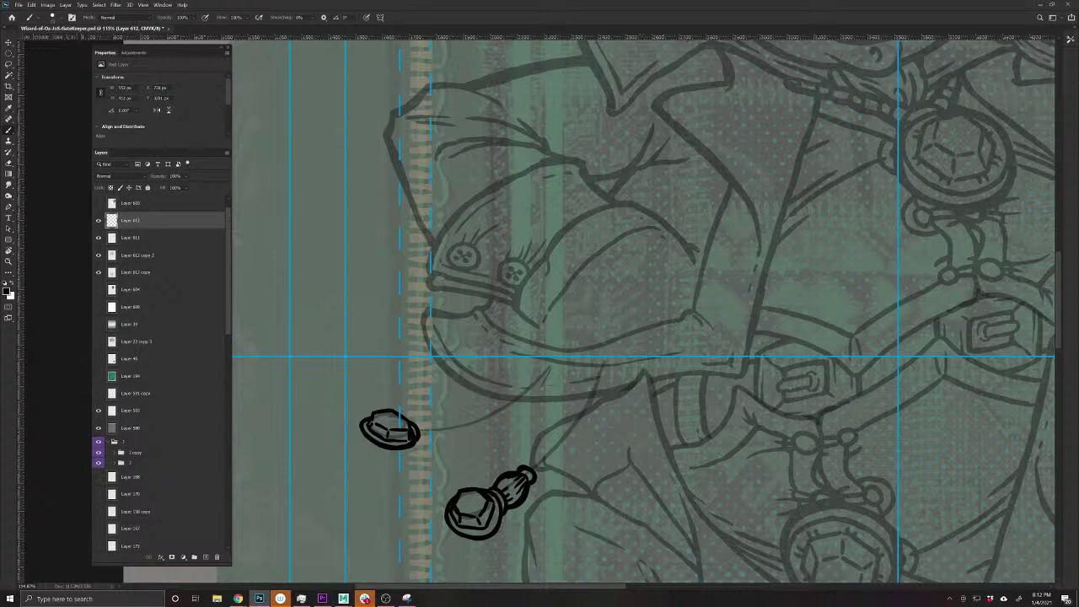
mouse_move(409, 425)
mouse_down()
mouse_move(445, 419)
mouse_move(427, 444)
mouse_move(449, 433)
mouse_move(447, 422)
mouse_move(461, 426)
mouse_move(445, 437)
mouse_move(424, 414)
mouse_move(413, 421)
mouse_move(434, 425)
mouse_move(429, 441)
mouse_move(461, 422)
mouse_move(452, 436)
mouse_move(415, 440)
mouse_up()
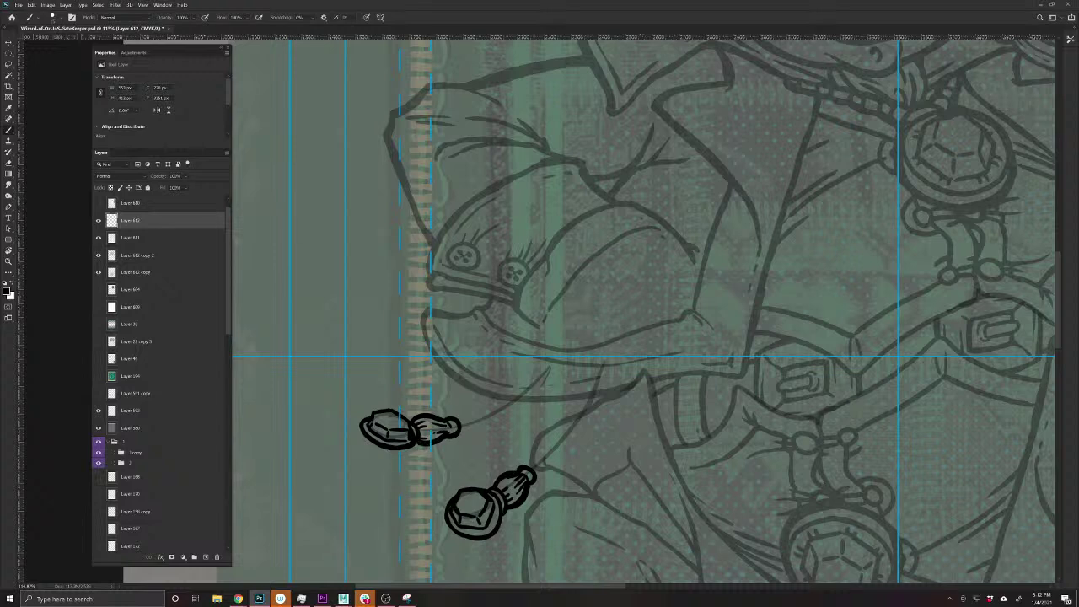
- Ink a flared, hatched ribbon from each strand's knot up to the coat hem, and save the file
mouse_move(486, 490)
mouse_down()
mouse_move(440, 528)
mouse_move(483, 487)
mouse_move(514, 509)
mouse_up()
drag(414, 457, 425, 445)
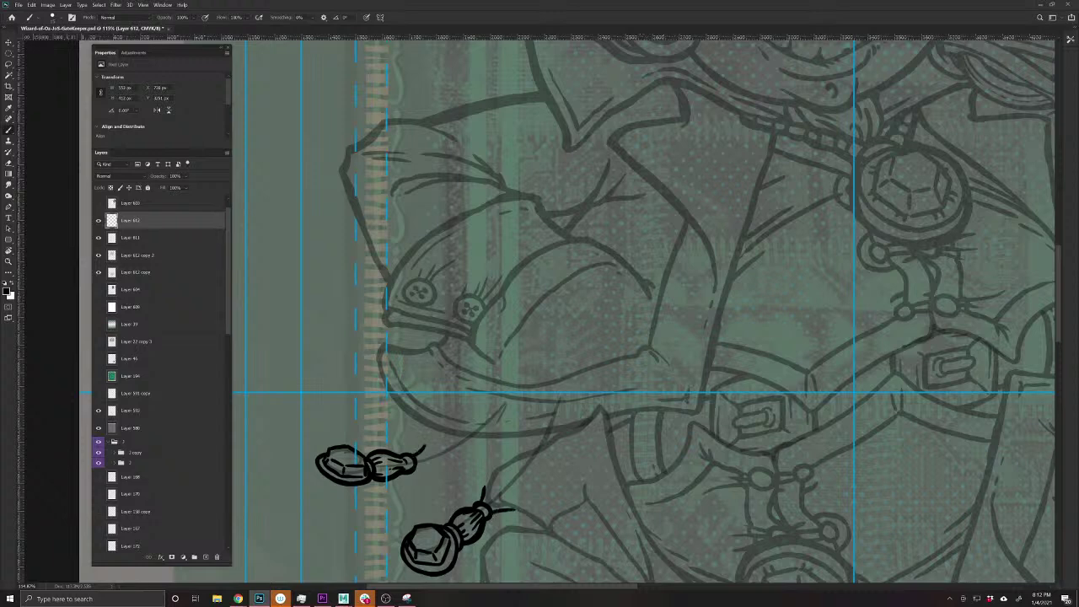
drag(393, 530, 504, 528)
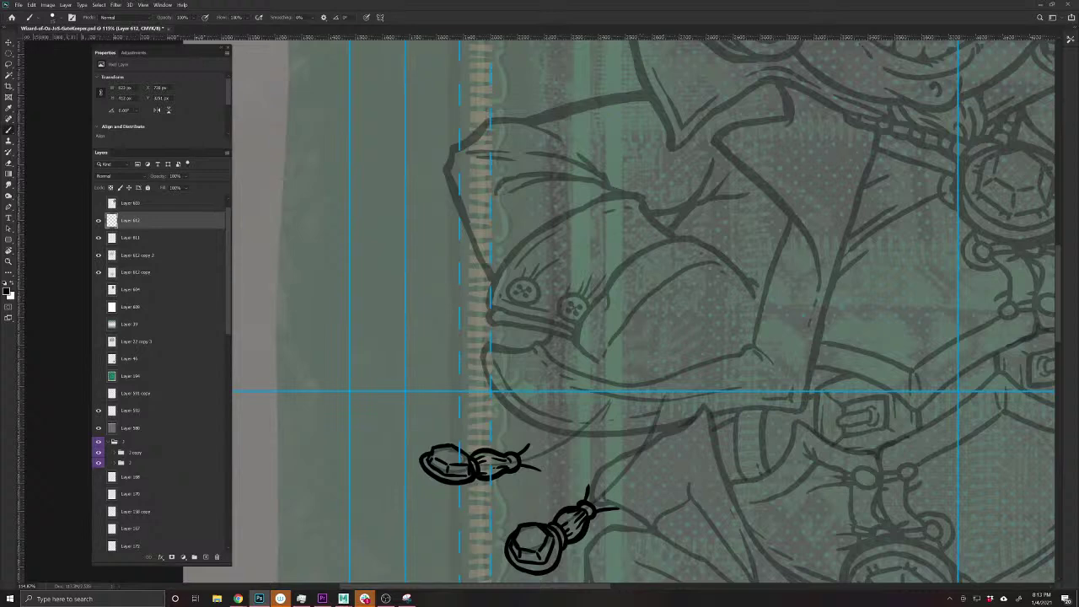
mouse_move(526, 445)
mouse_down()
mouse_move(552, 428)
mouse_move(516, 457)
mouse_move(536, 450)
mouse_move(553, 468)
mouse_move(593, 433)
mouse_move(546, 472)
mouse_move(519, 467)
mouse_move(536, 458)
mouse_move(553, 470)
mouse_move(562, 447)
mouse_up()
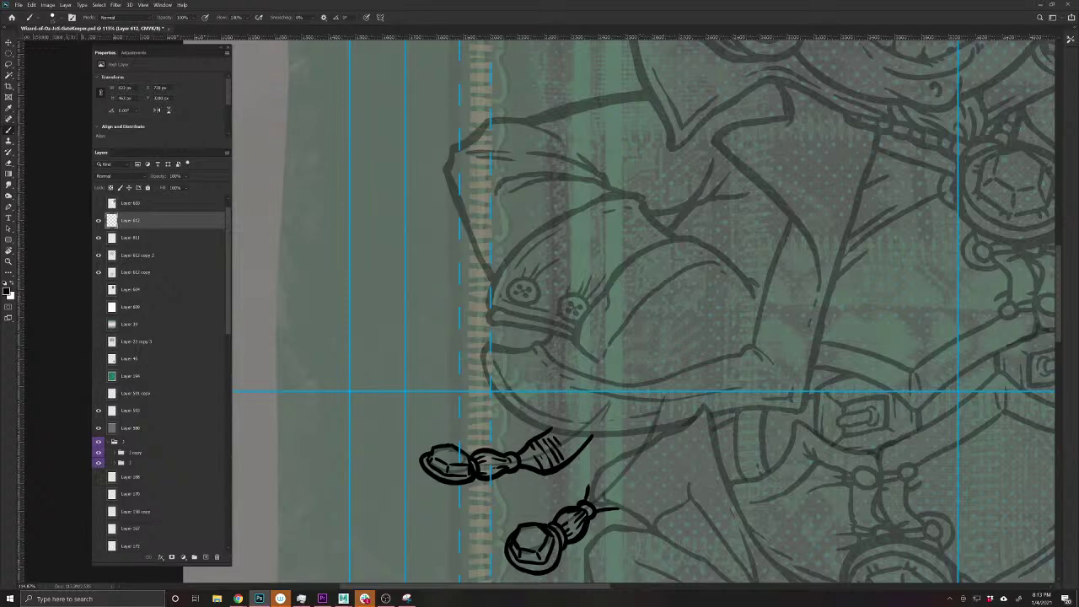
mouse_move(567, 513)
mouse_down()
mouse_move(521, 513)
mouse_move(457, 486)
mouse_move(521, 388)
mouse_up()
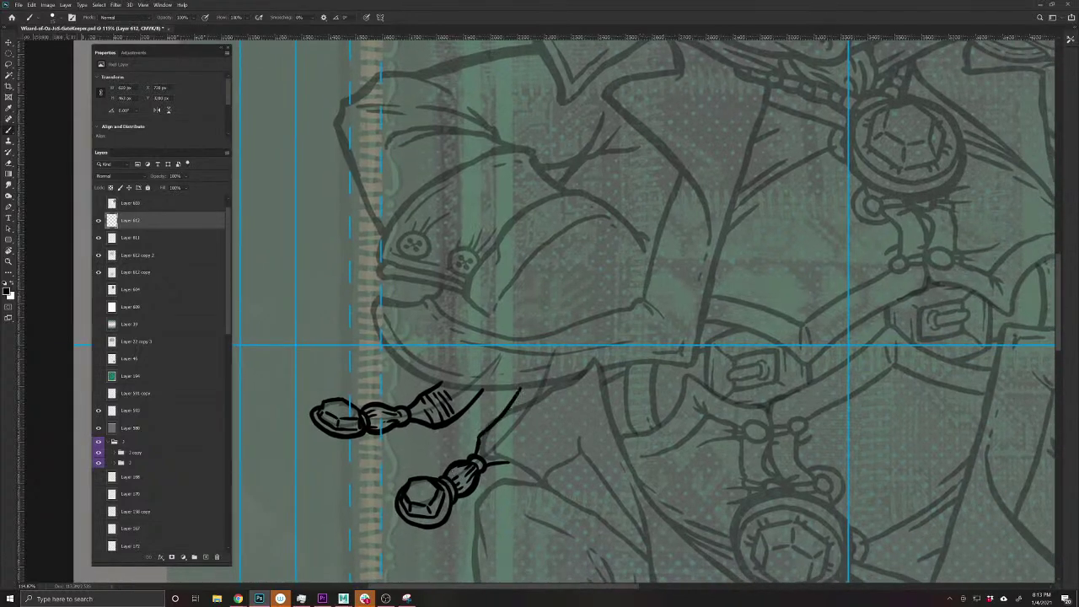
mouse_move(477, 446)
mouse_down()
mouse_move(485, 433)
mouse_move(513, 454)
mouse_move(557, 384)
mouse_move(508, 464)
mouse_move(499, 446)
mouse_move(525, 422)
mouse_up()
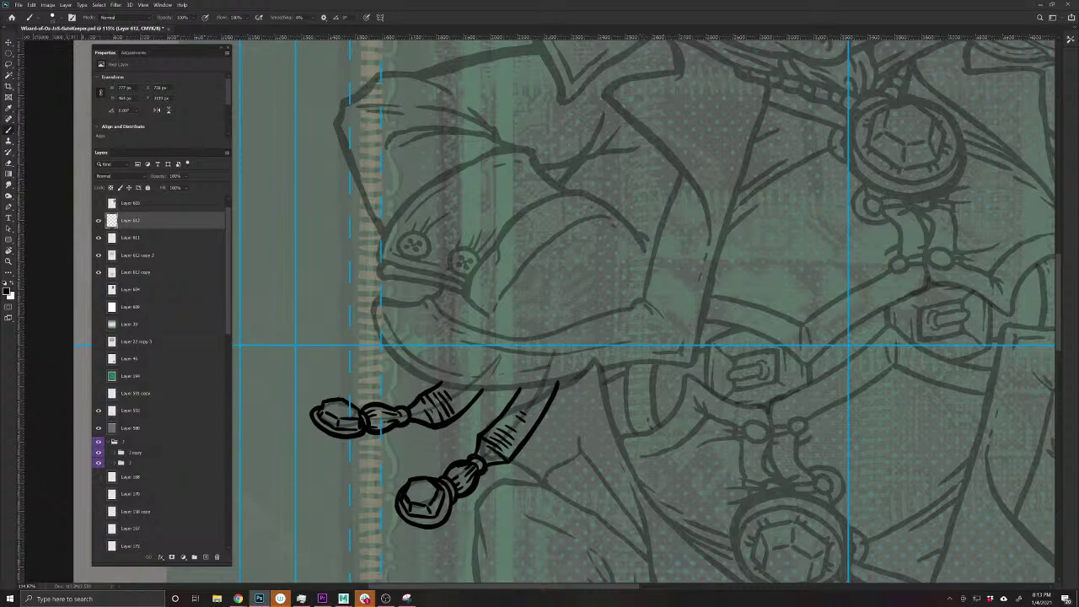
key(ctrl+s)
- Lasso the upper strand, cut it from the strand layer and paste it in place on its own layer
drag(805, 456, 591, 441)
scroll(576, 460, down, 5)
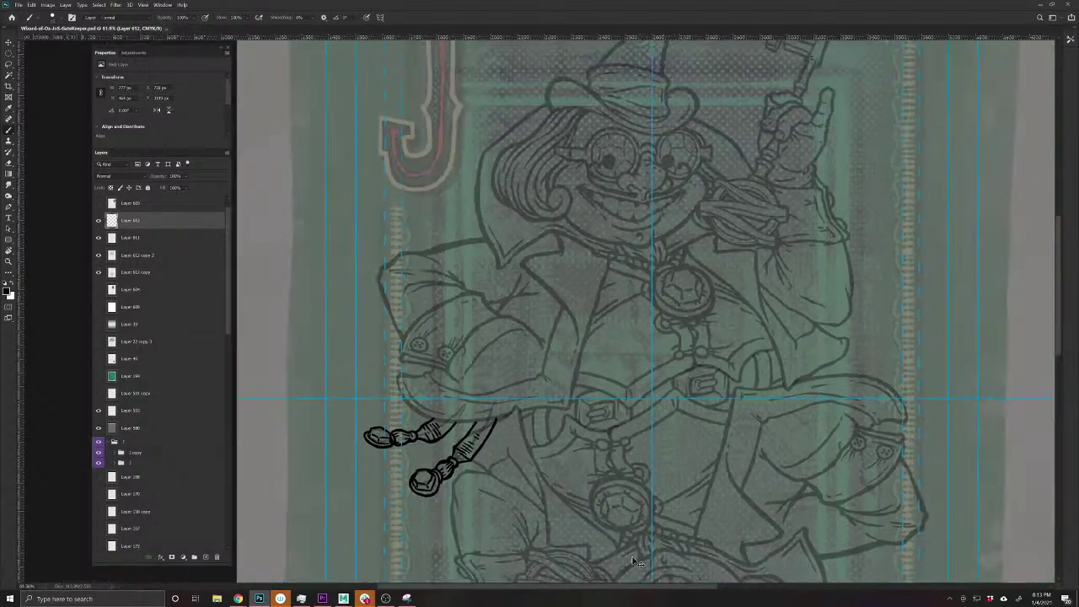
key(v)
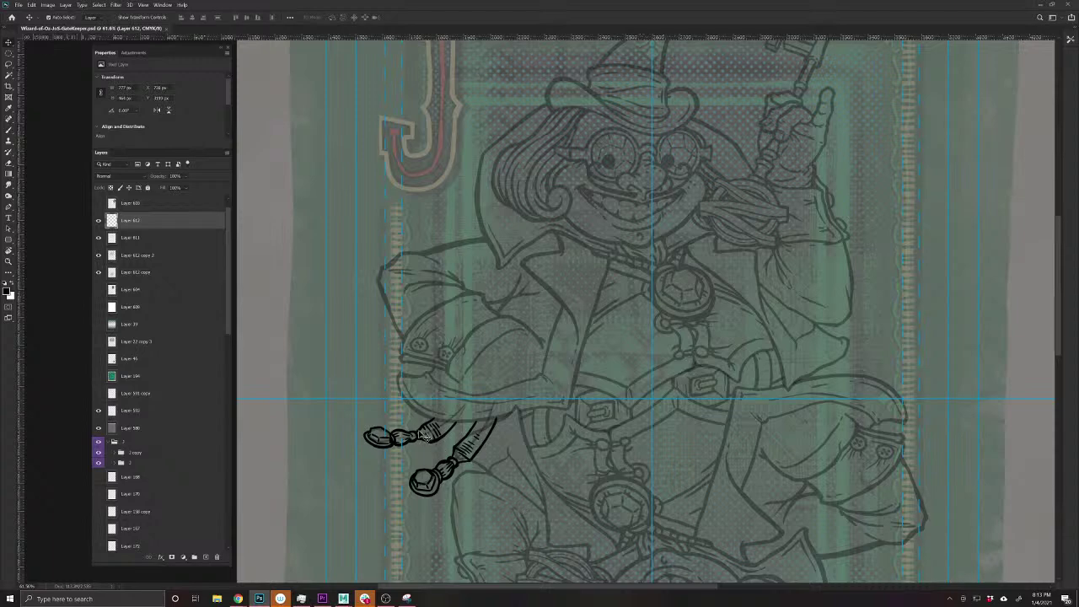
mouse_move(372, 435)
mouse_down()
mouse_move(387, 440)
mouse_move(377, 431)
mouse_up()
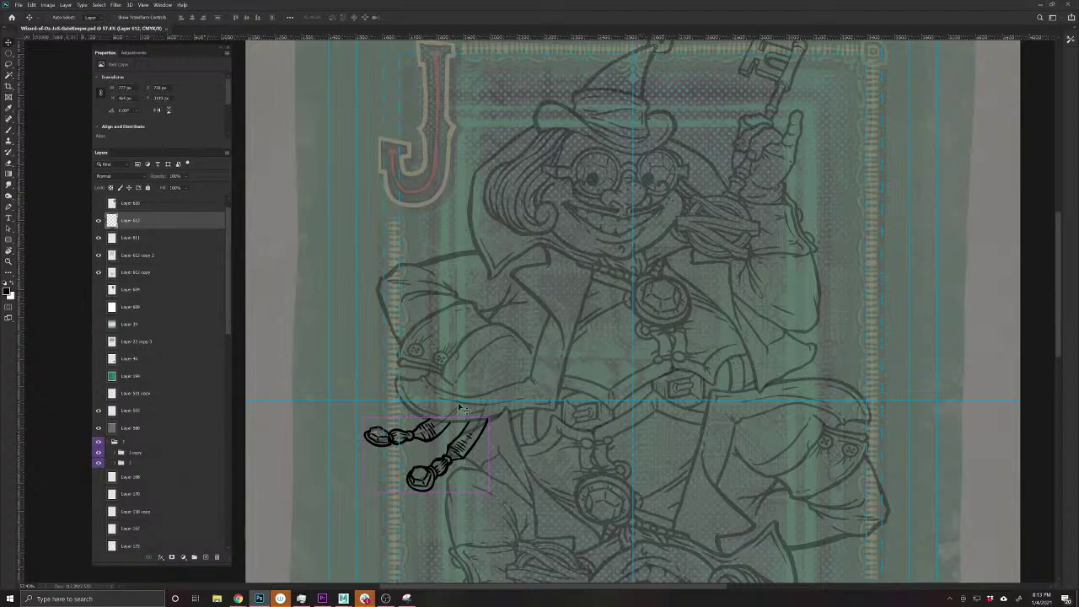
drag(455, 410, 483, 426)
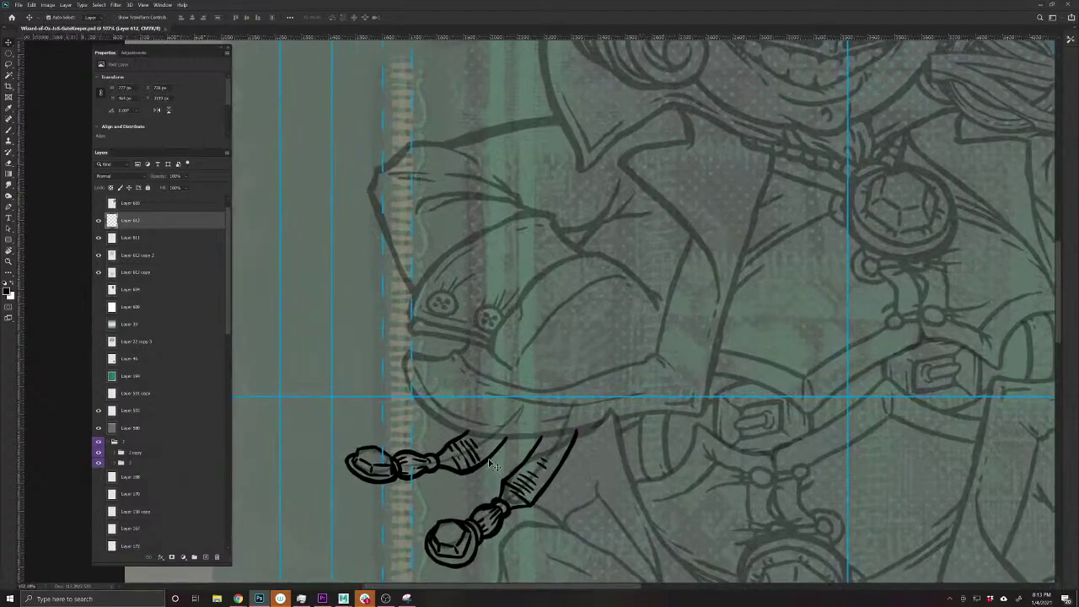
key(l)
mouse_move(524, 432)
mouse_down()
mouse_move(487, 482)
mouse_move(371, 499)
mouse_move(459, 392)
mouse_move(506, 418)
mouse_move(500, 466)
mouse_up()
key(ctrl+x)
key(ctrl+shift+v)
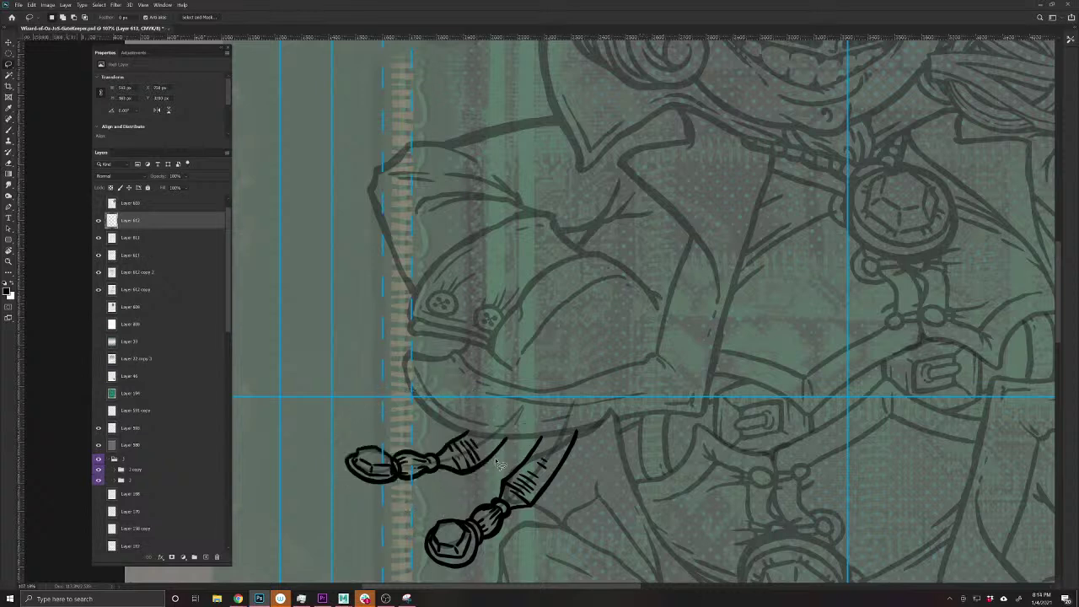
- Move both inked strands inward against the coat hem, and delete the faded strand sketch layer
key(v)
mouse_move(490, 460)
mouse_down()
mouse_move(580, 464)
mouse_move(592, 453)
mouse_up()
scroll(672, 479, down, 2)
drag(672, 480, 614, 420)
ctrl+click(447, 486)
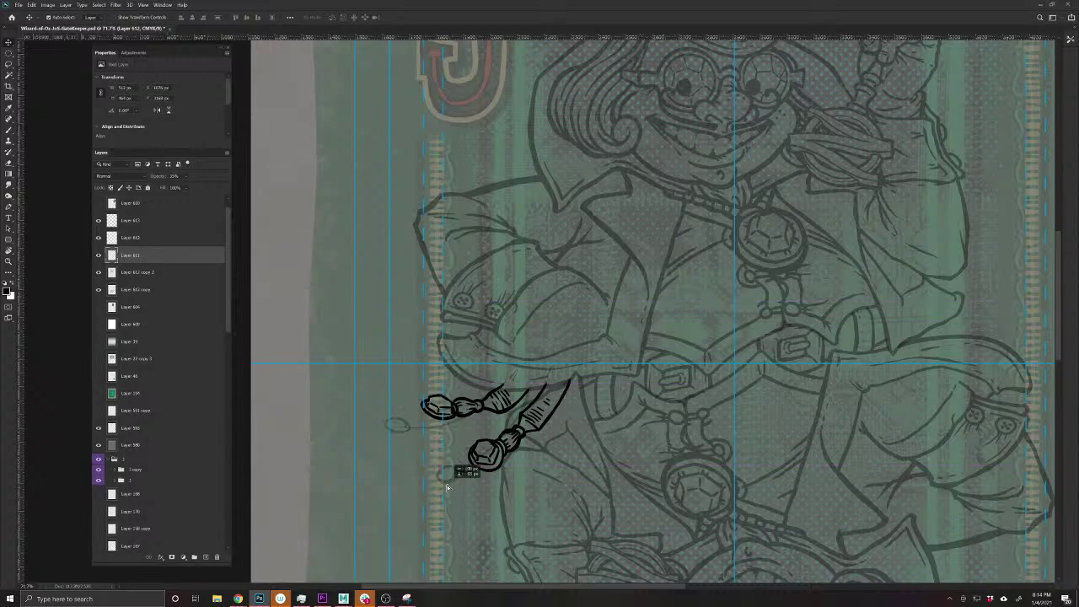
key(Delete)
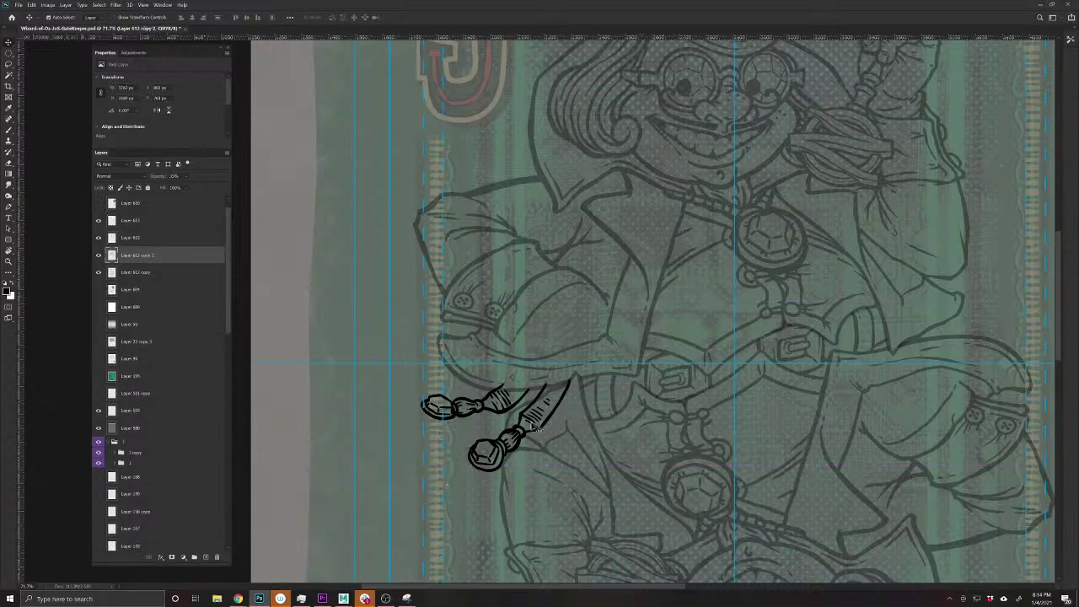
- Erase the upper ends of both strands where they overlap the coat hem, working on each strand's own layer
scroll(539, 420, up, 2)
key(e)
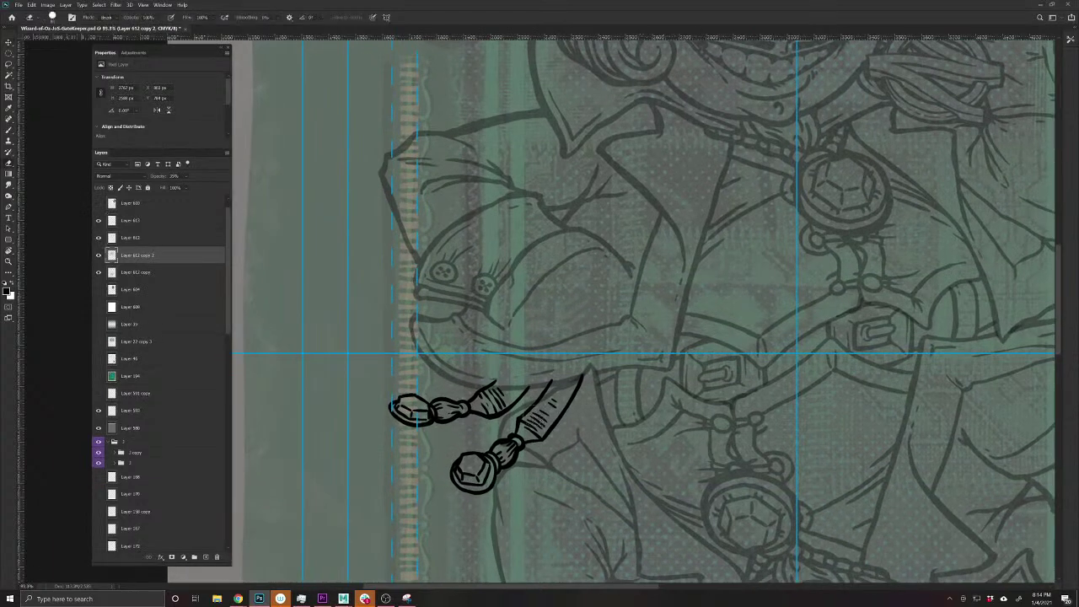
drag(486, 385, 470, 385)
key(v)
ctrl+click(485, 412)
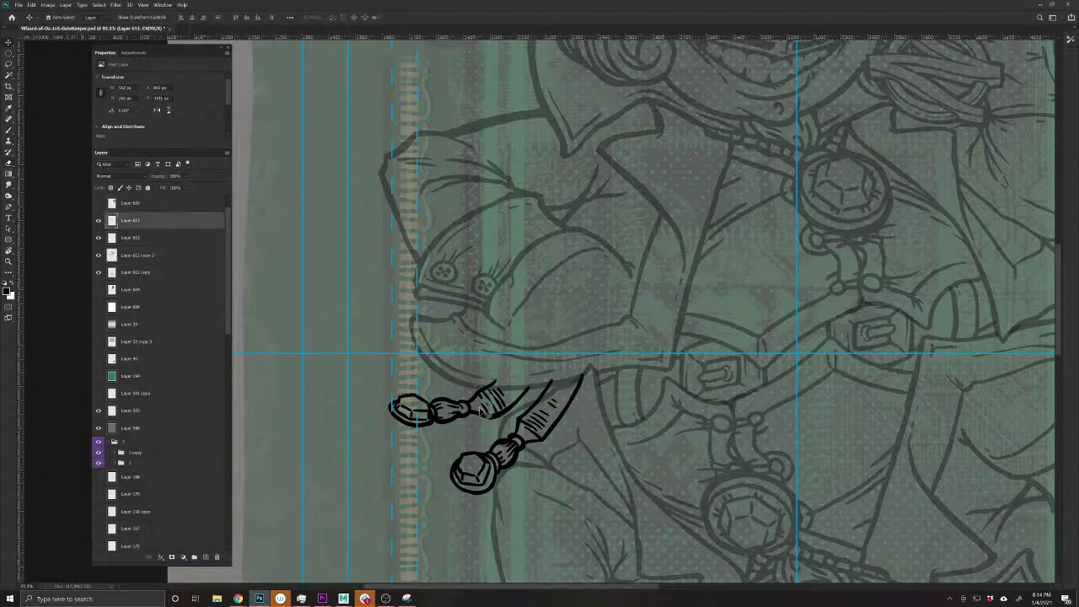
key(e)
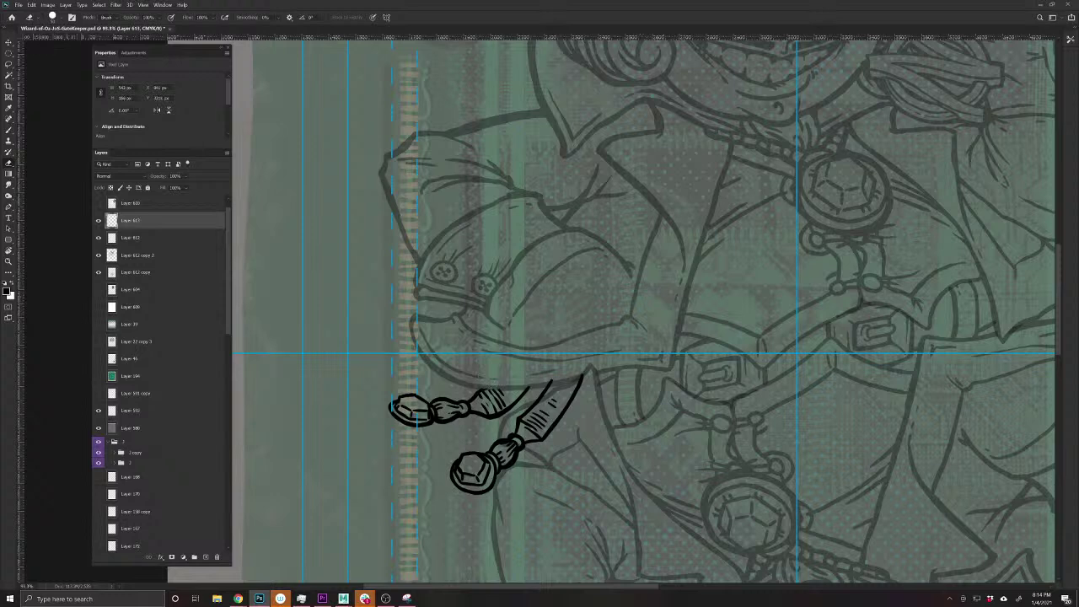
key(v)
ctrl+click(532, 393)
key(e)
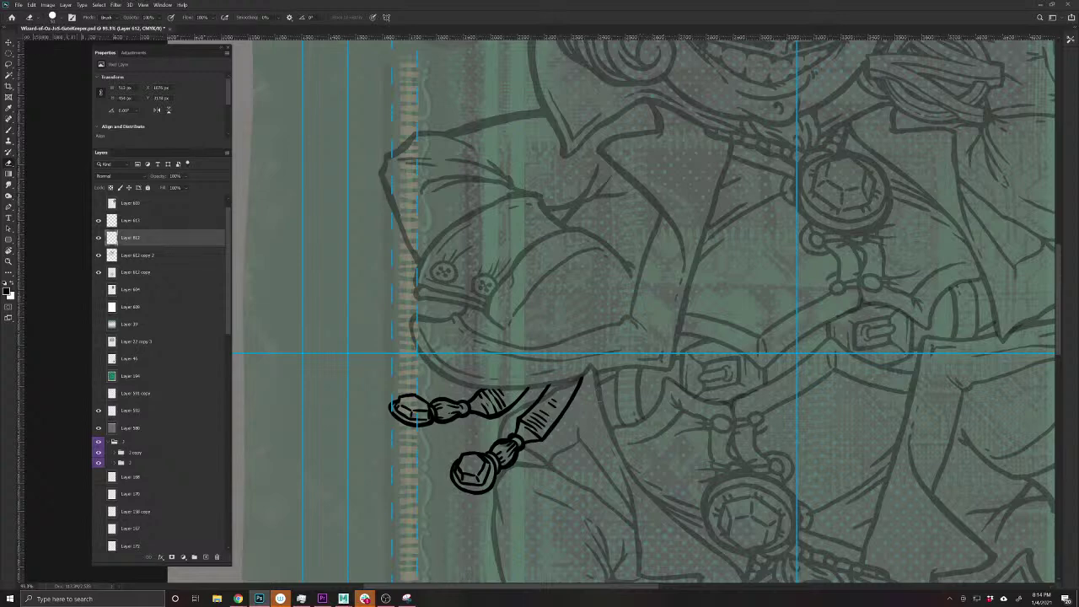
- Nudge the lower strand slightly closer to the upper one and check the placement on the whole card
key(v)
drag(580, 396, 574, 397)
scroll(641, 436, down, 3)
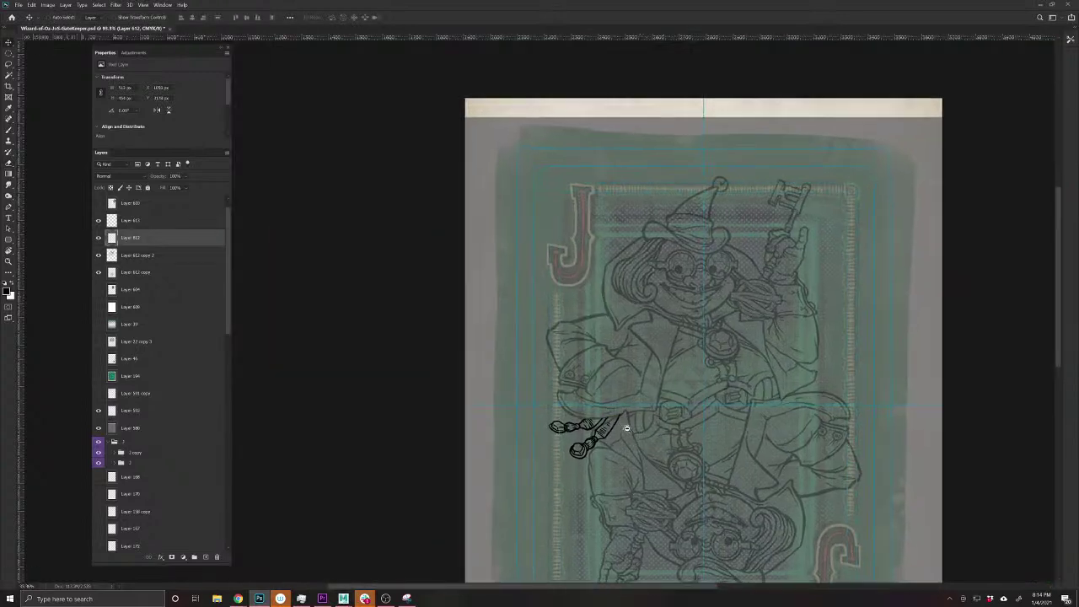
scroll(626, 428, up, 2)
drag(681, 436, 604, 424)
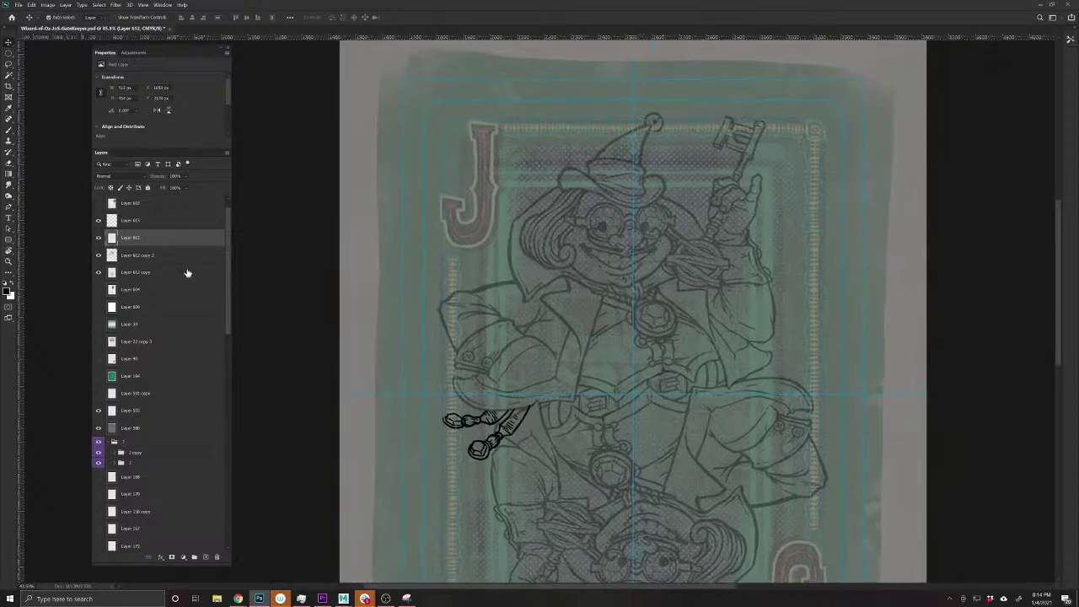
- Add a layer mask to the lower of the two figure line layers and switch to the Brush tool
click(135, 254)
shift+click(135, 271)
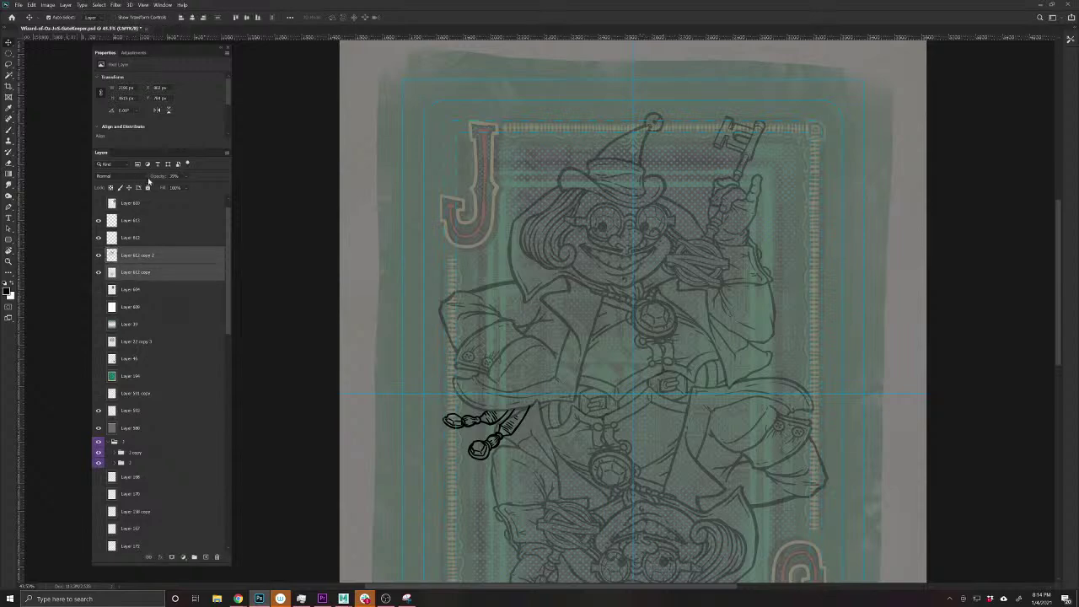
scroll(516, 454, up, 5)
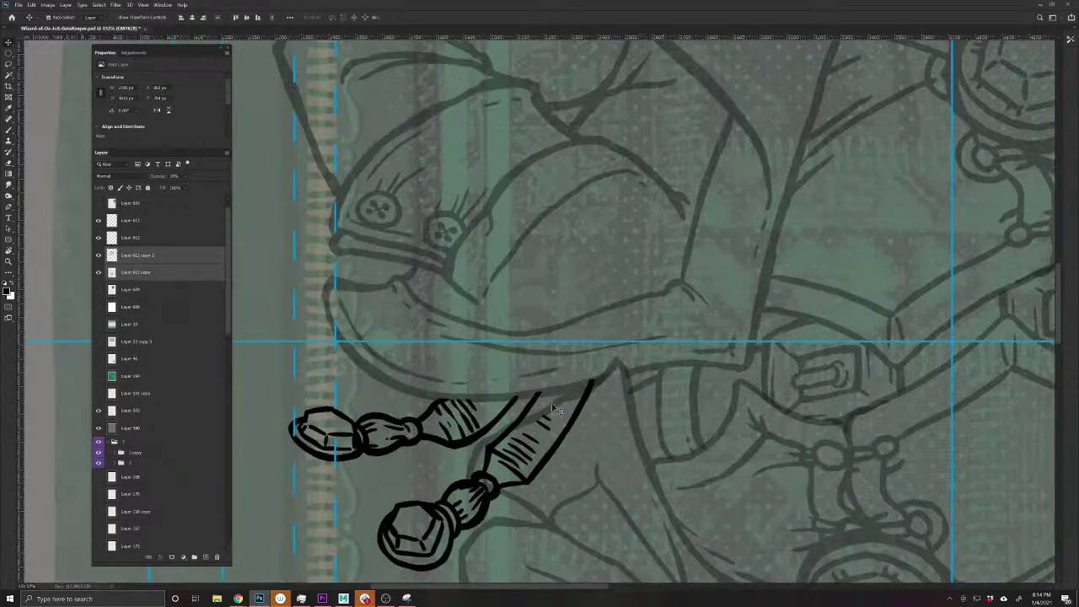
click(154, 254)
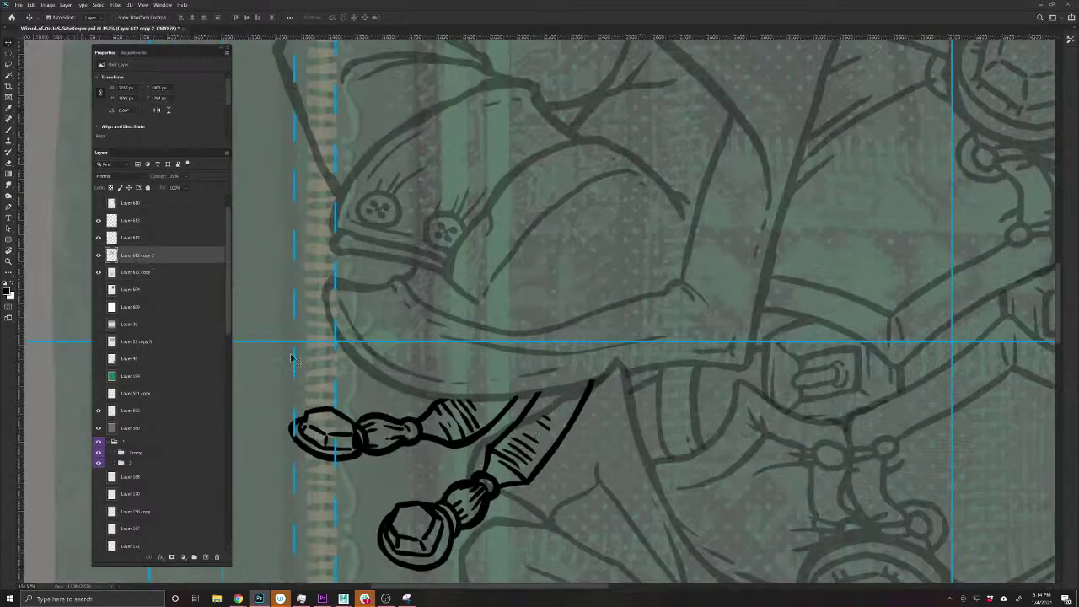
key(alt+bracketleft)
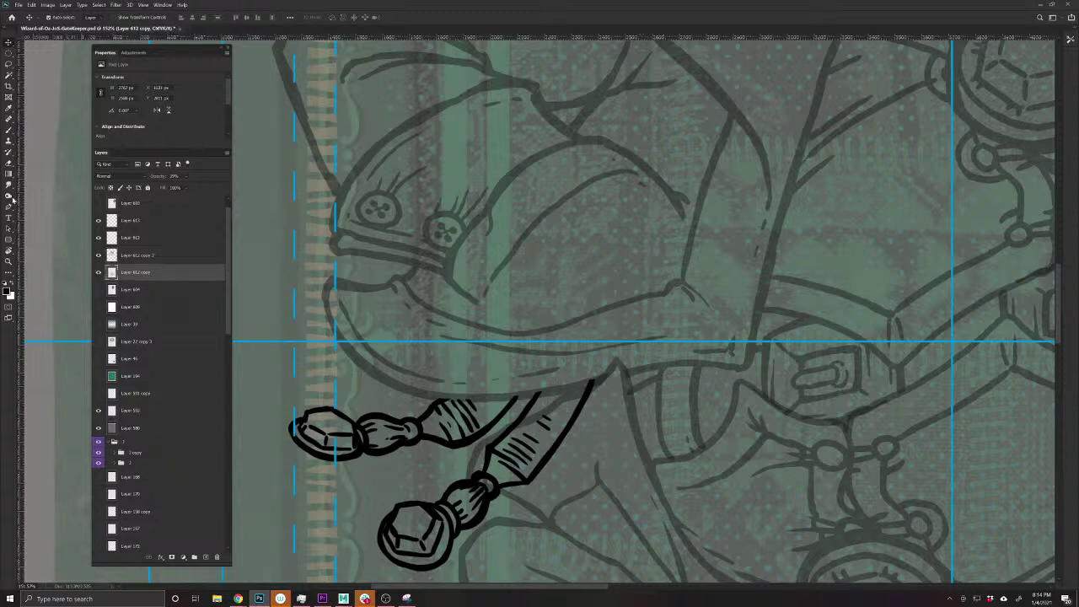
click(172, 557)
click(10, 131)
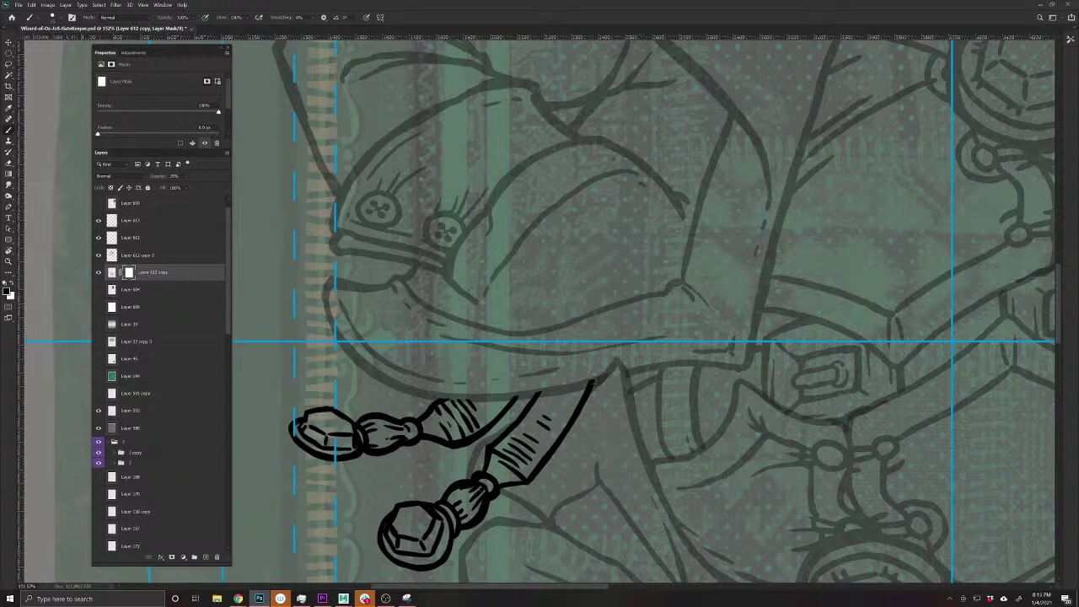
- Merge the two strand layers into one and toggle its visibility to check that it holds both strands
scroll(573, 480, down, 10)
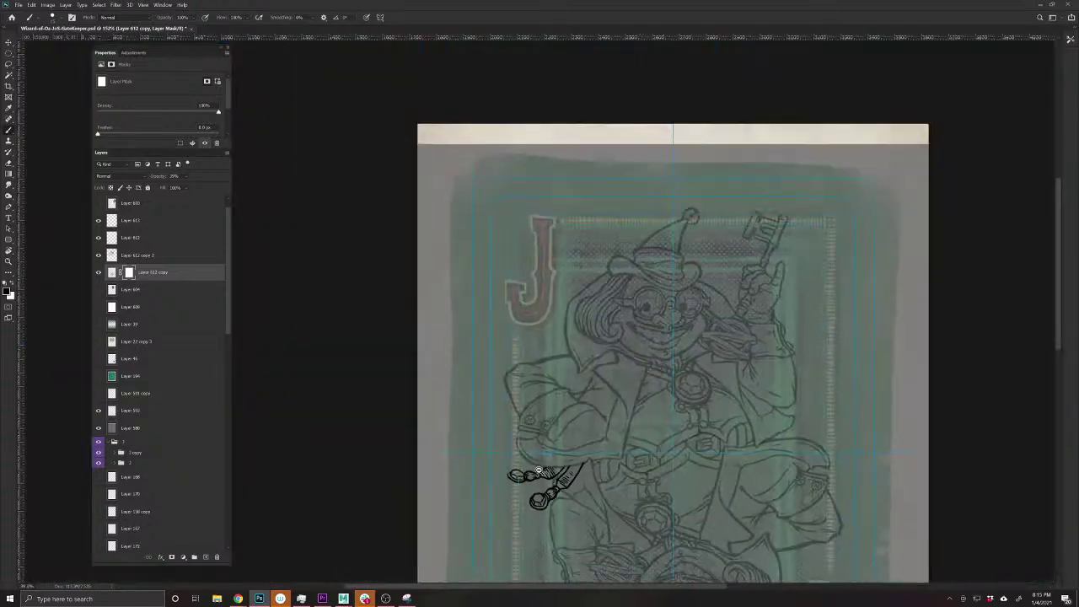
drag(597, 480, 523, 354)
key(v)
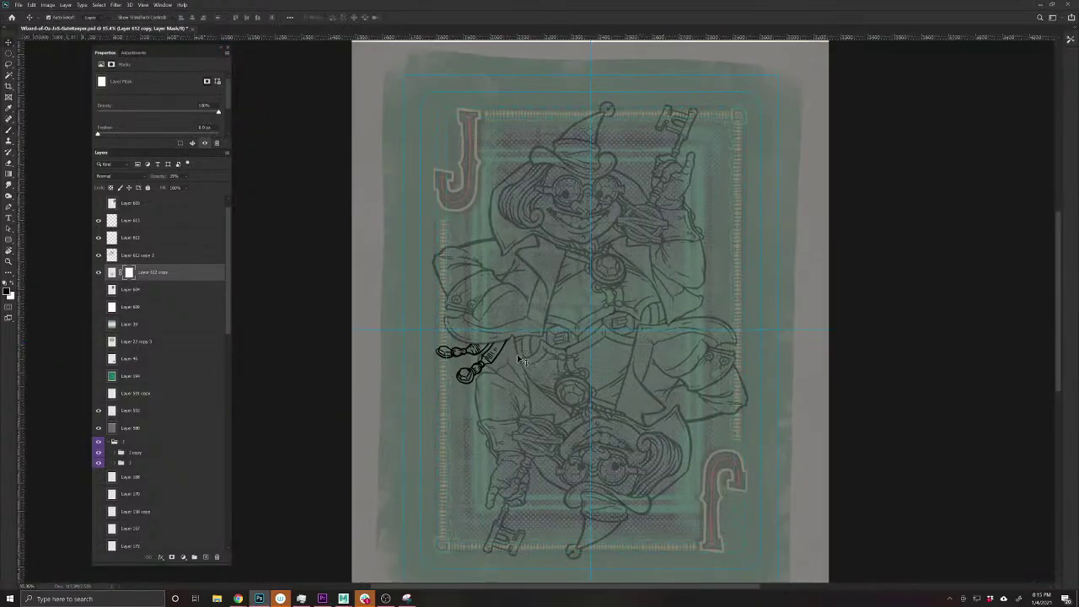
click(503, 349)
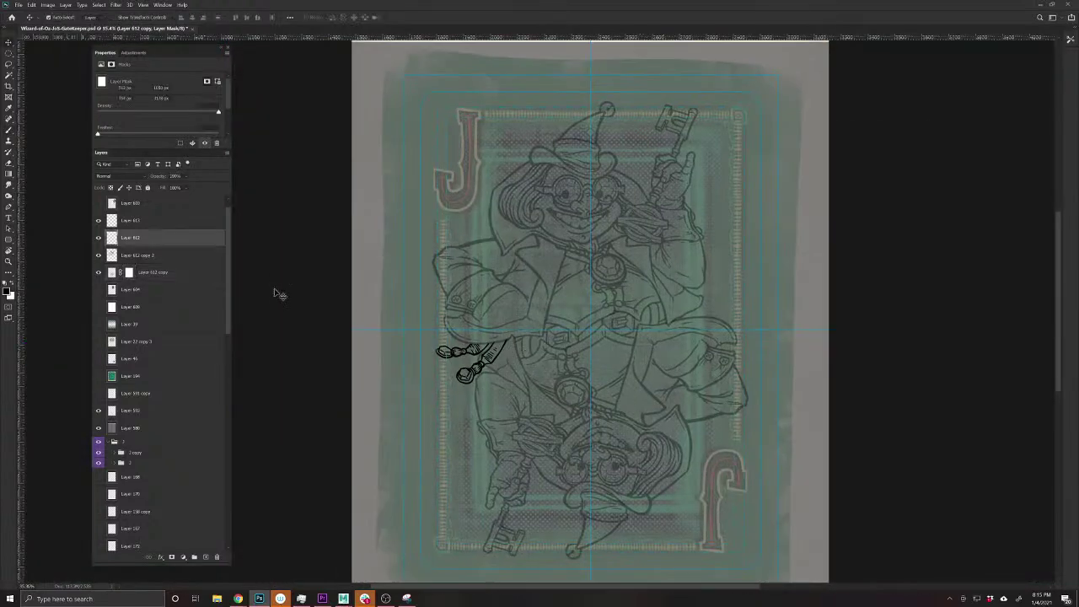
shift+click(116, 223)
key(ctrl+e)
click(98, 221)
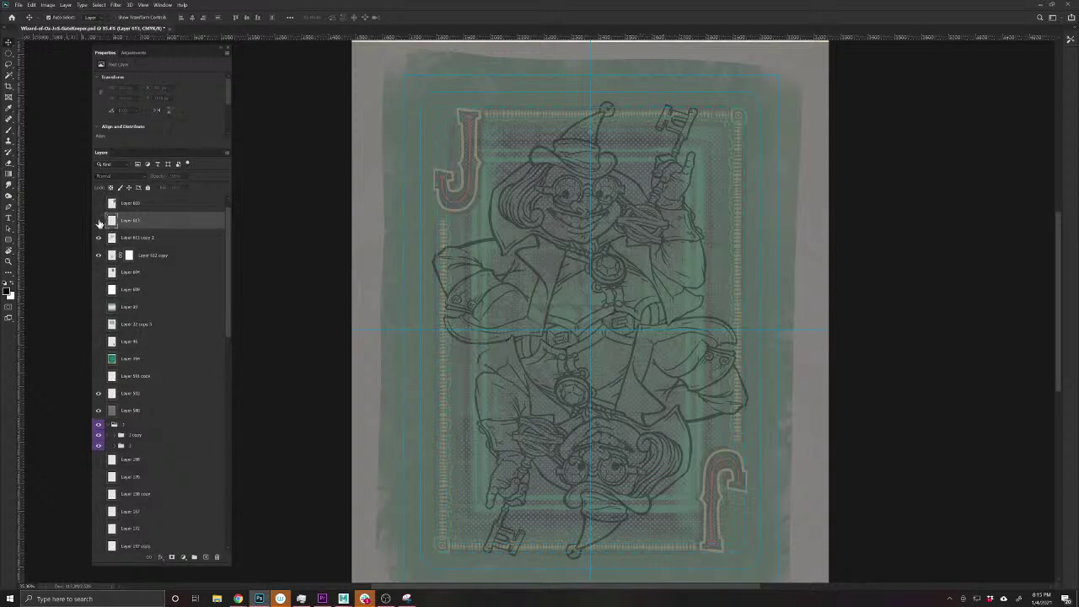
click(99, 221)
- Duplicate the merged strands and rotate the copy 180° together with the bottom canvas layer, placing it on the card's opposite side
key(ctrl+j)
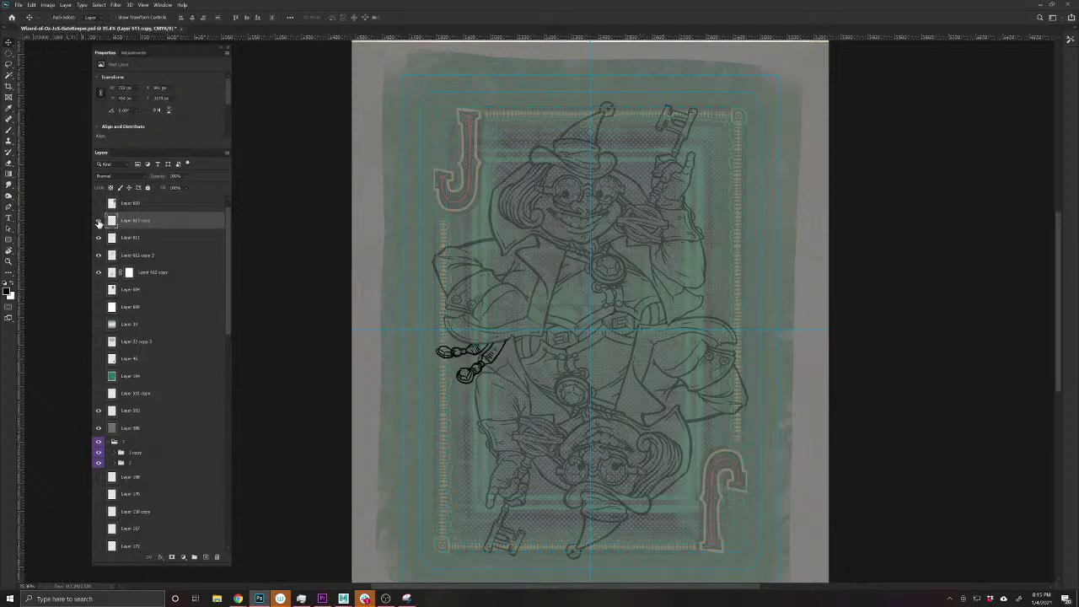
drag(229, 321, 229, 539)
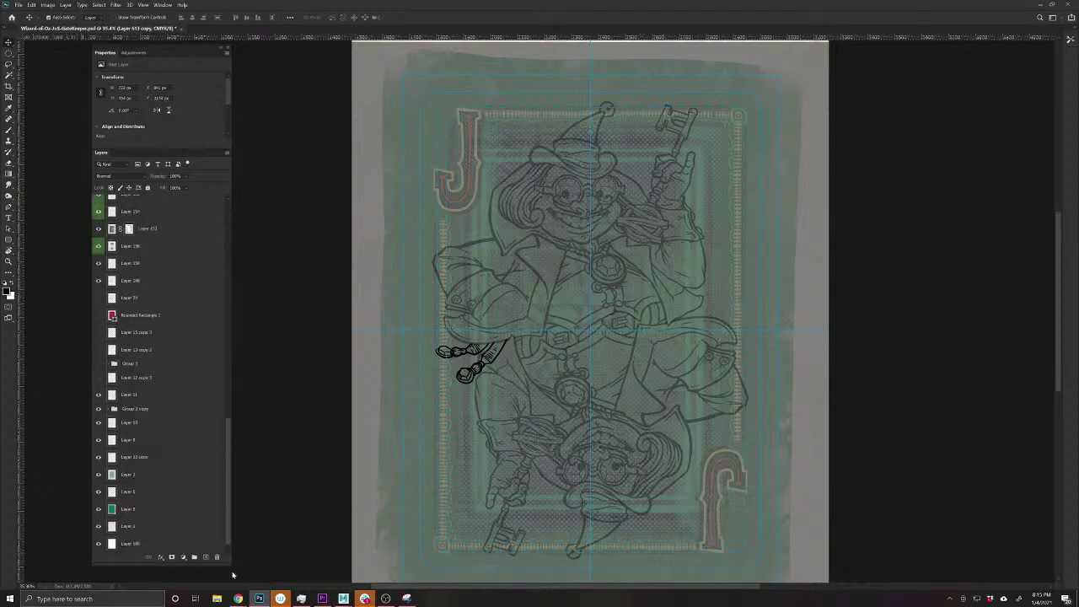
click(177, 544)
key(ctrl+t)
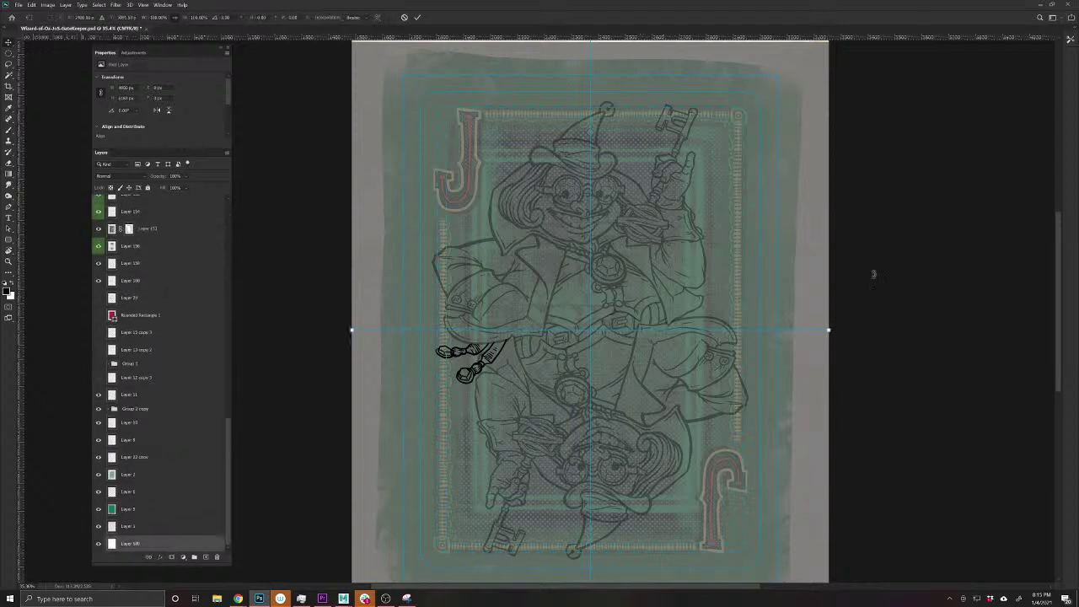
drag(881, 344, 662, 573)
drag(572, 582, 375, 387)
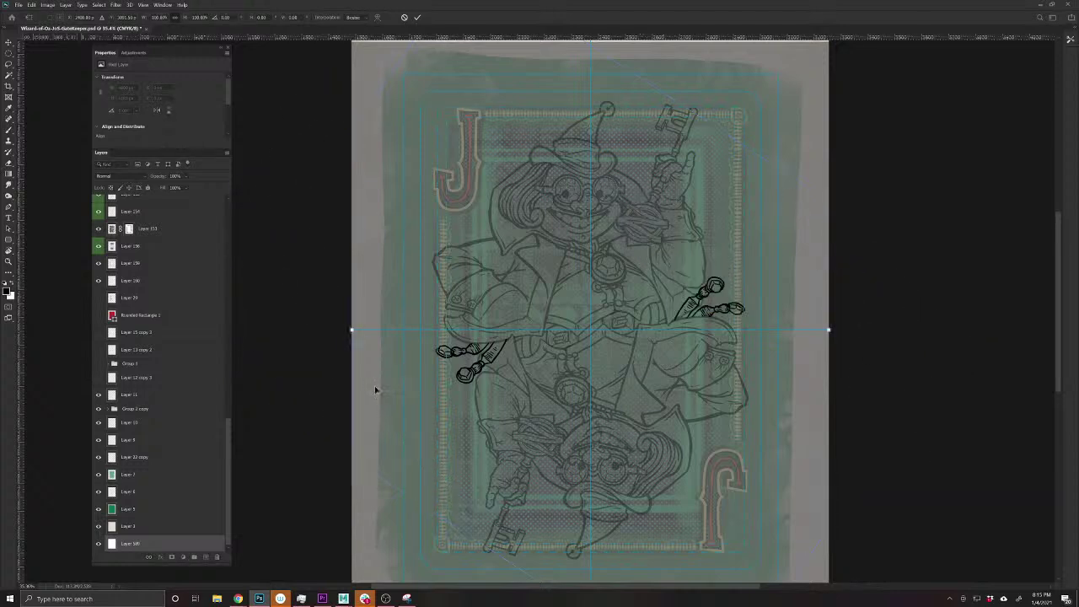
key(Return)
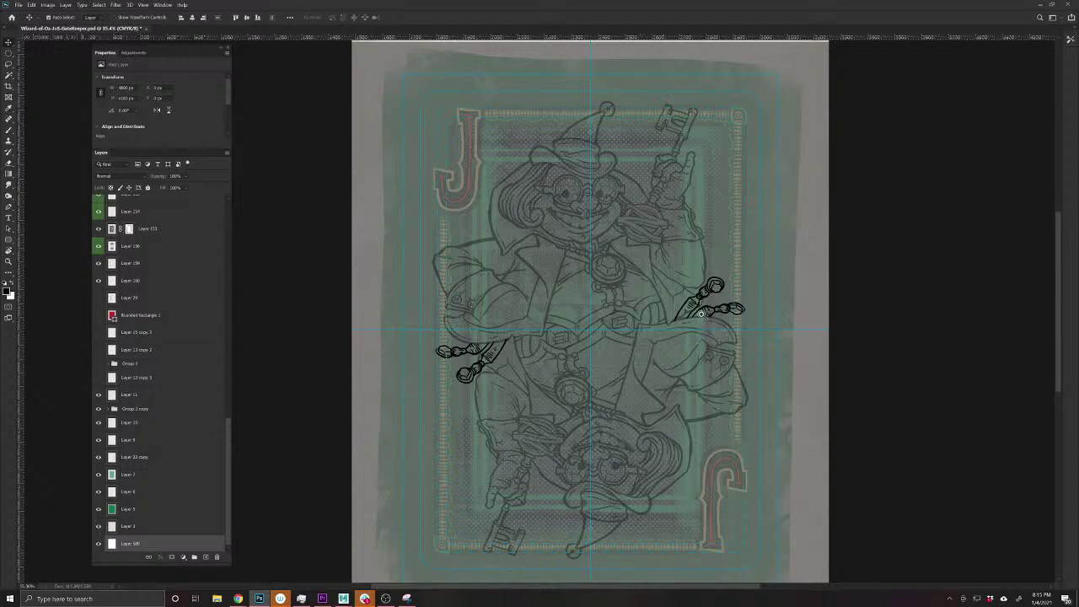
- Add a layer mask to the upper of the two figure line layers and switch to the Brush tool
scroll(714, 332, up, 2)
click(715, 308)
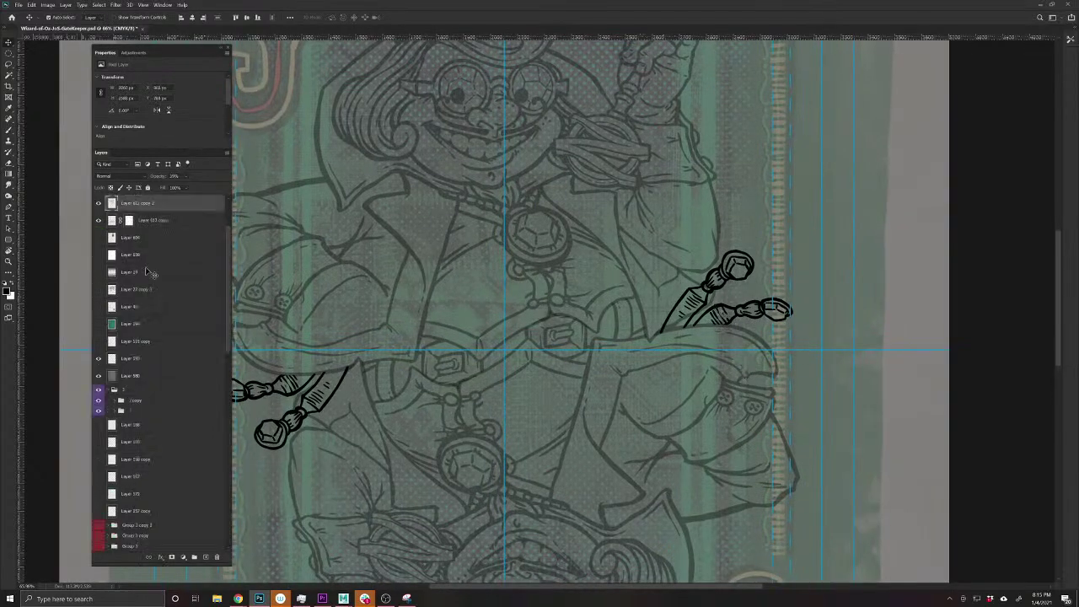
click(172, 557)
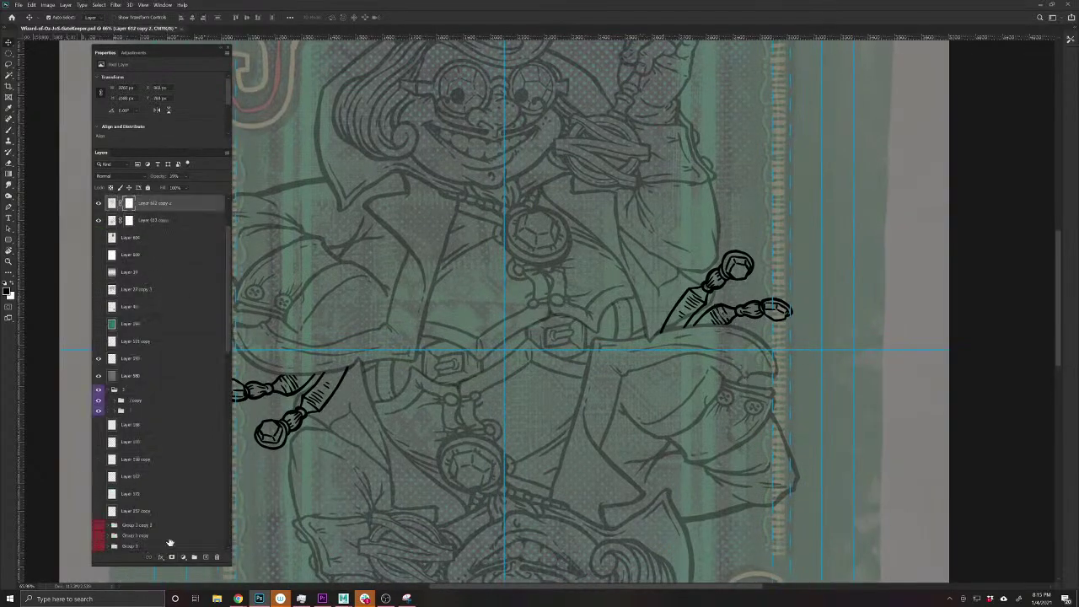
click(10, 131)
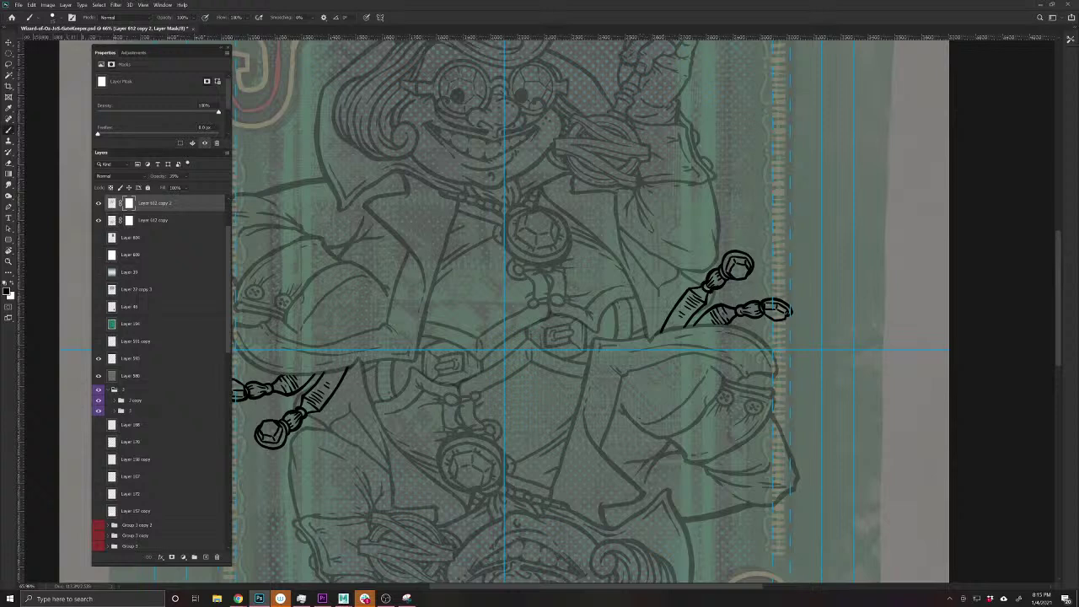
- Raise both figure line layers to 100% opacity and inspect the inked double figure
shift+click(168, 225)
drag(155, 178, 543, 214)
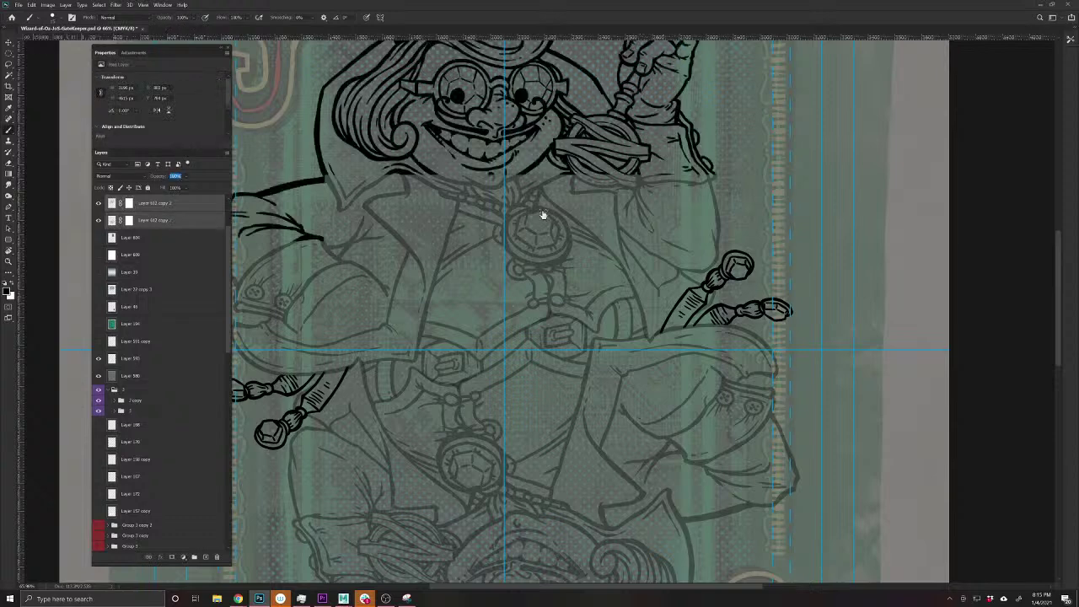
scroll(590, 347, down, 3)
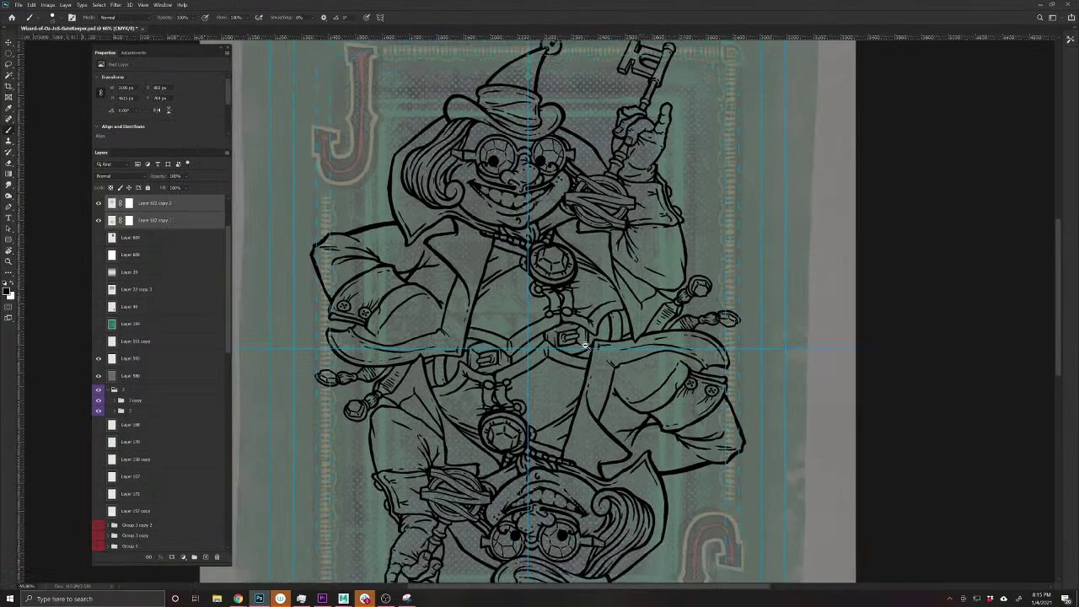
drag(583, 384, 603, 362)
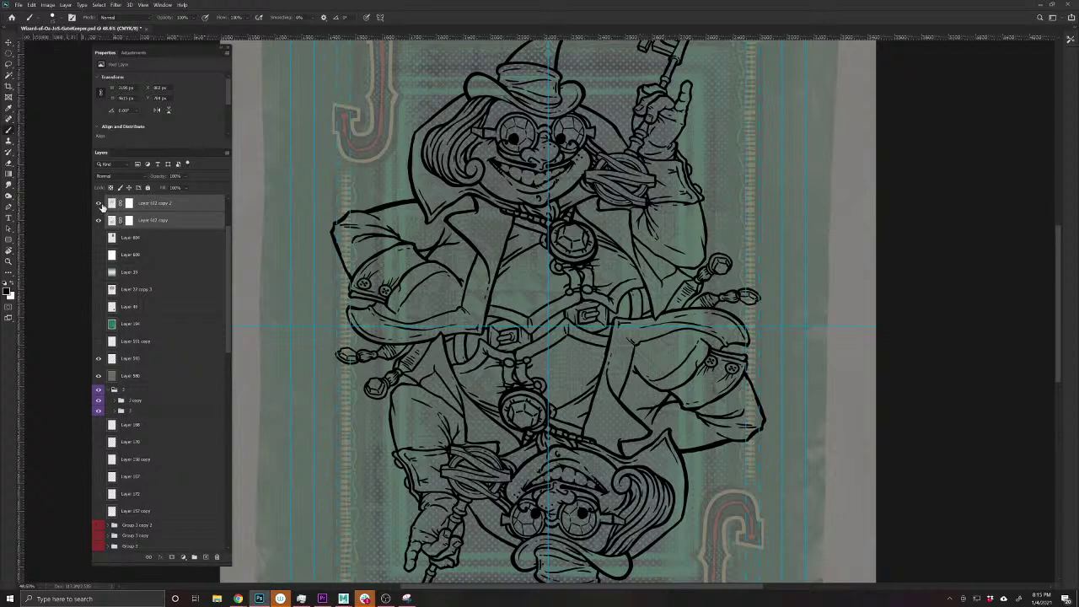
- Toggle the upper figure layer's visibility to identify its lines, and activate each figure layer's mask in turn
click(98, 204)
click(99, 204)
click(130, 205)
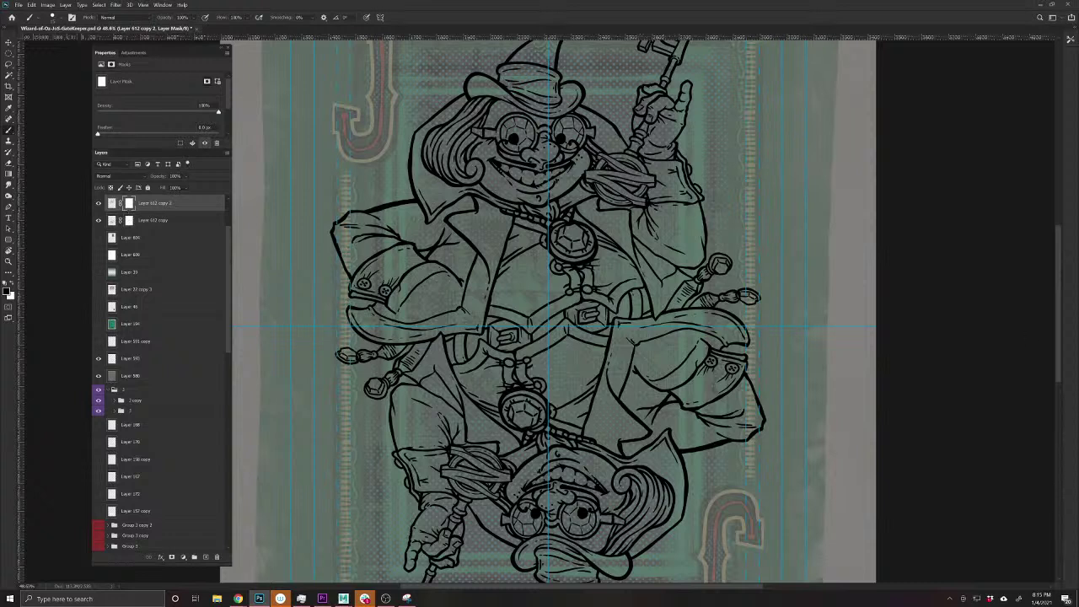
click(130, 222)
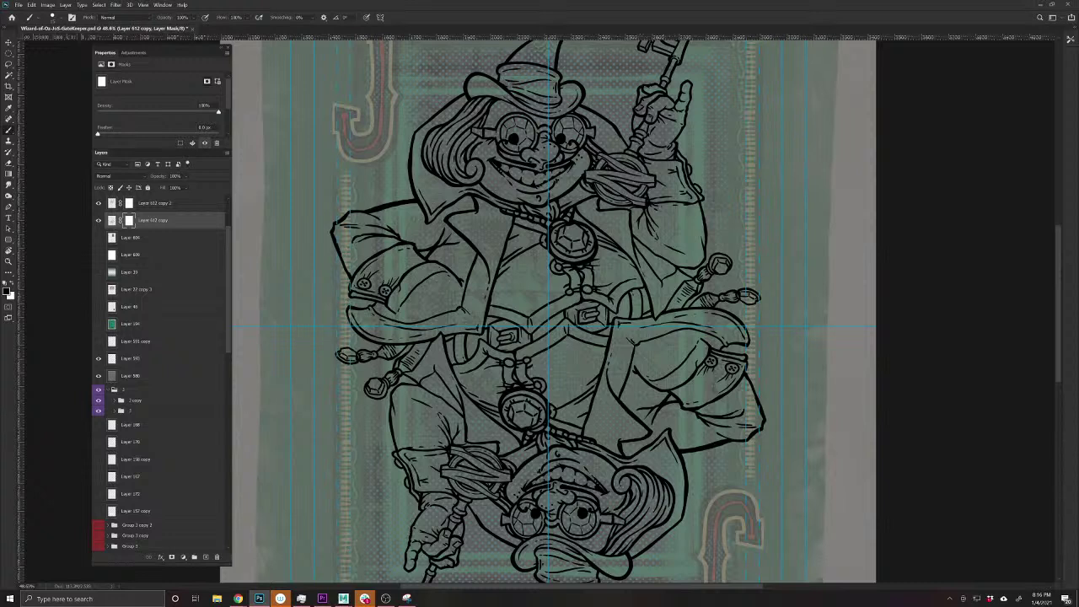
- Duplicate the pair of strands below the sleeve, move the copy aside and delete its upper strand
key(v)
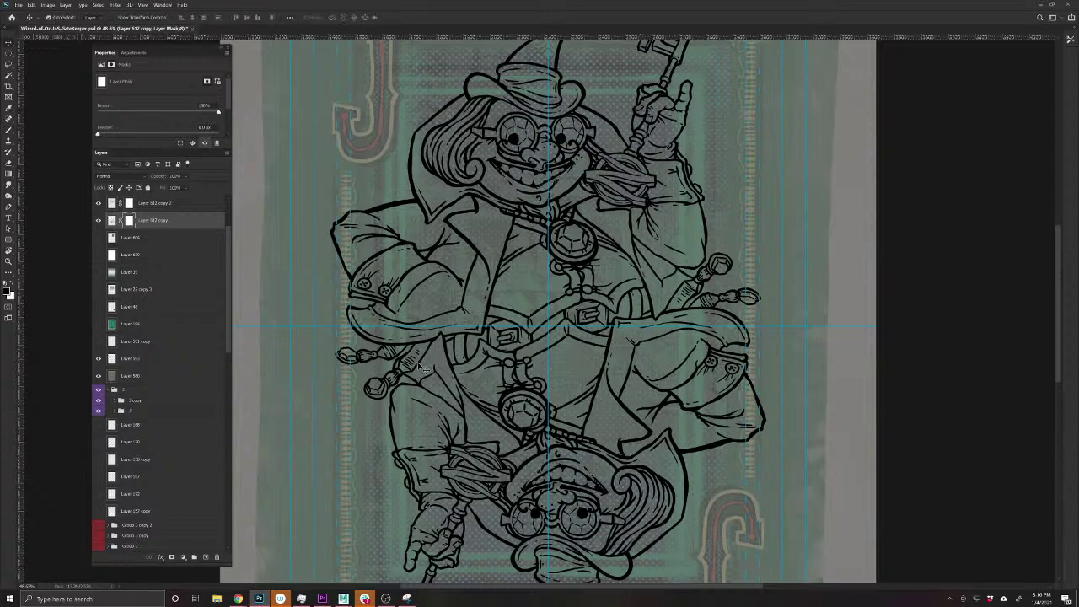
key(ctrl+j)
drag(424, 368, 351, 442)
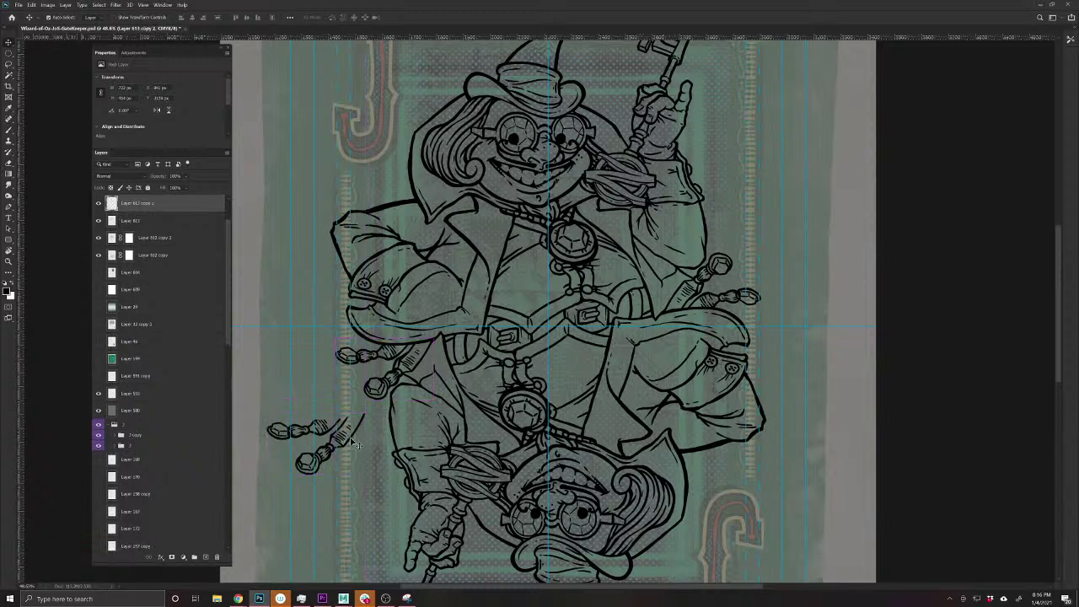
key(l)
mouse_move(258, 424)
mouse_down()
mouse_move(305, 449)
mouse_move(349, 417)
mouse_move(267, 397)
mouse_move(249, 417)
mouse_up()
key(Delete)
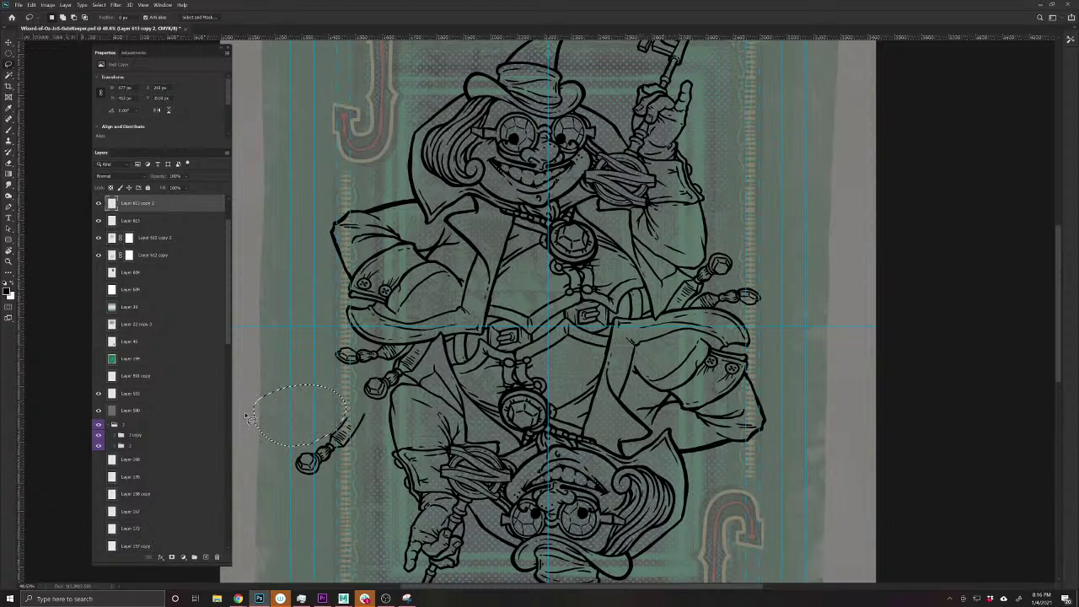
key(ctrl+d)
- Rotate the remaining strand copy to hang nearly vertically and place it under the sleeve beside the belt
key(ctrl+t)
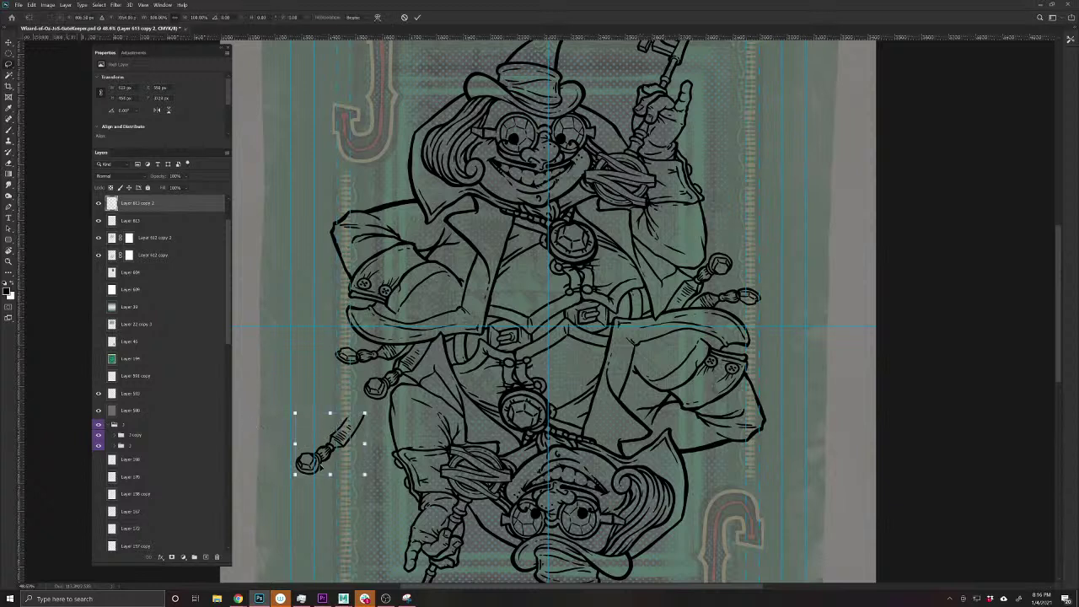
drag(329, 439, 465, 344)
drag(451, 397, 444, 376)
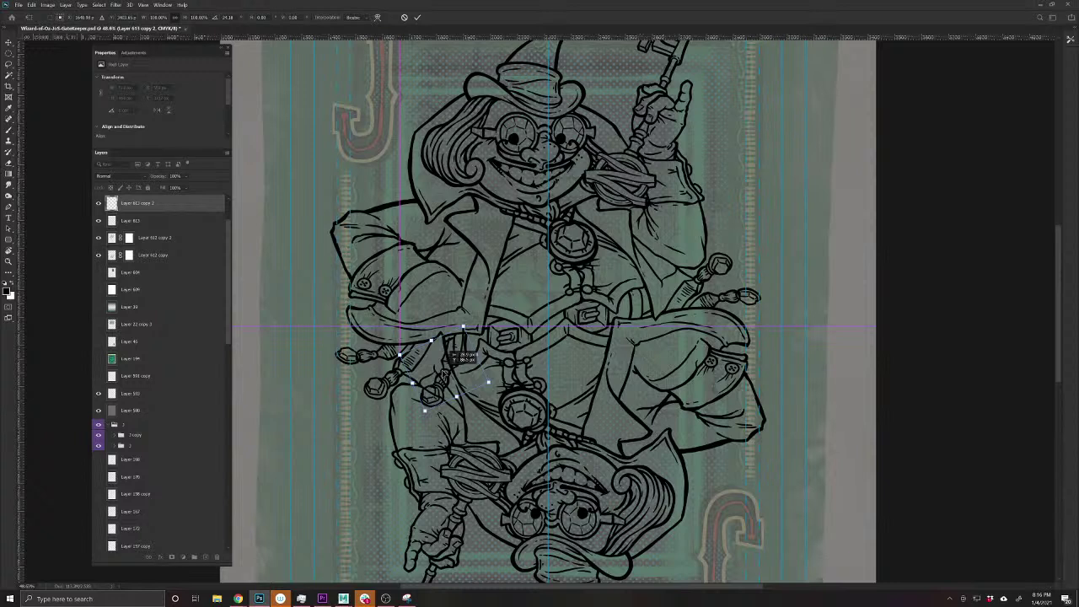
drag(444, 373, 451, 358)
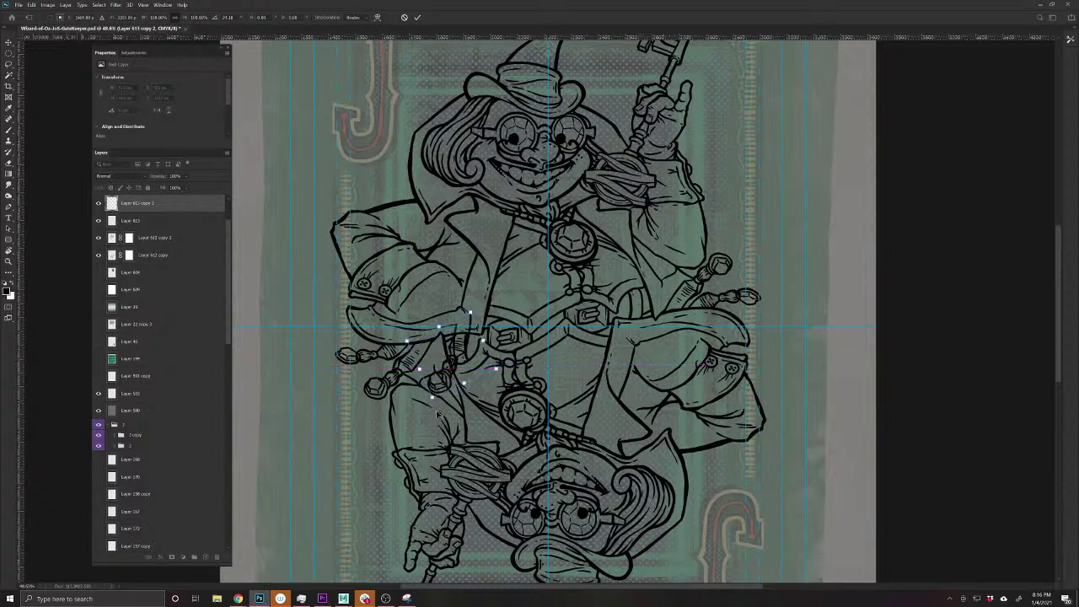
drag(437, 413, 457, 378)
key(Return)
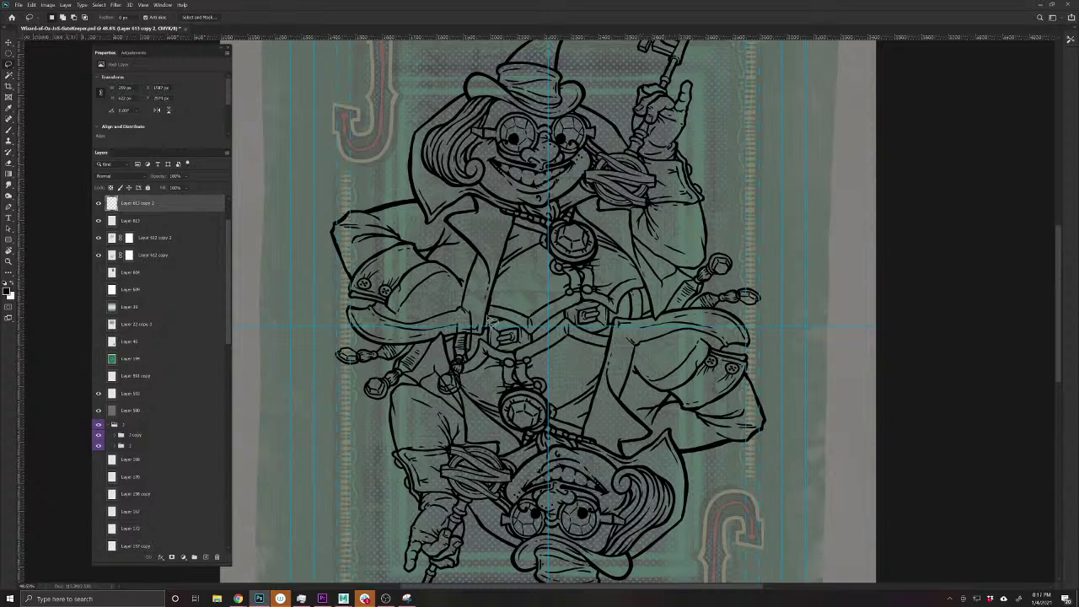
- Erase the upper end of the third strand where it overlaps the sleeve and coat edge
key(v)
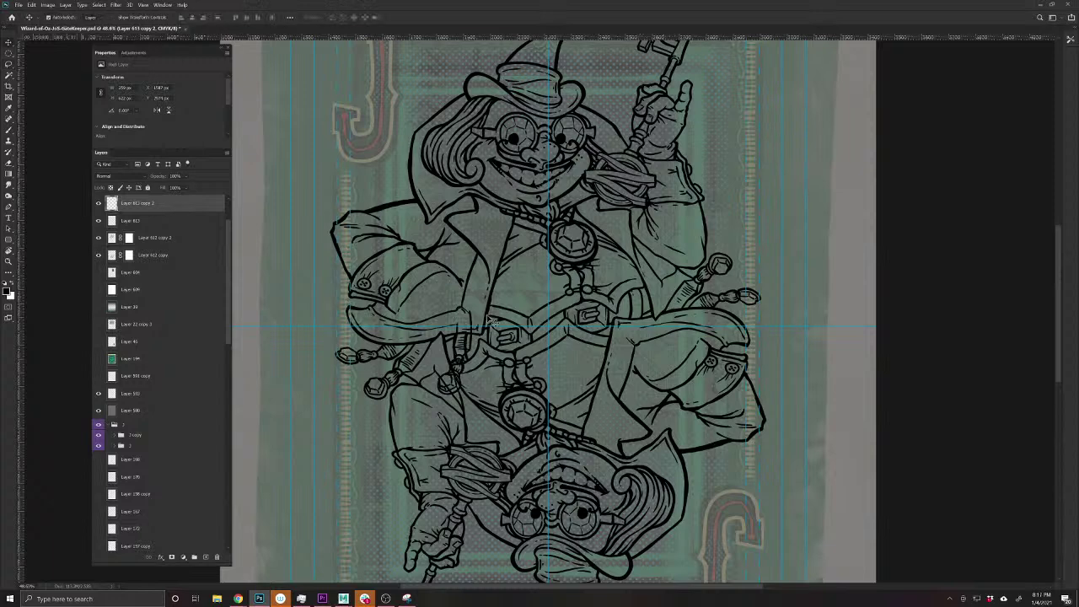
click(492, 322)
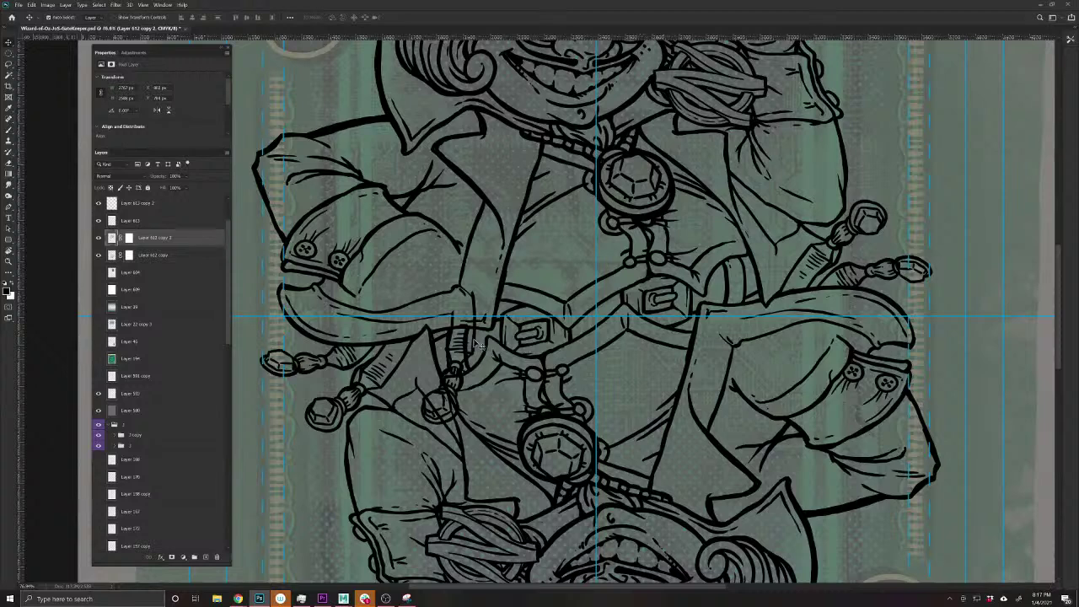
click(476, 344)
key(b)
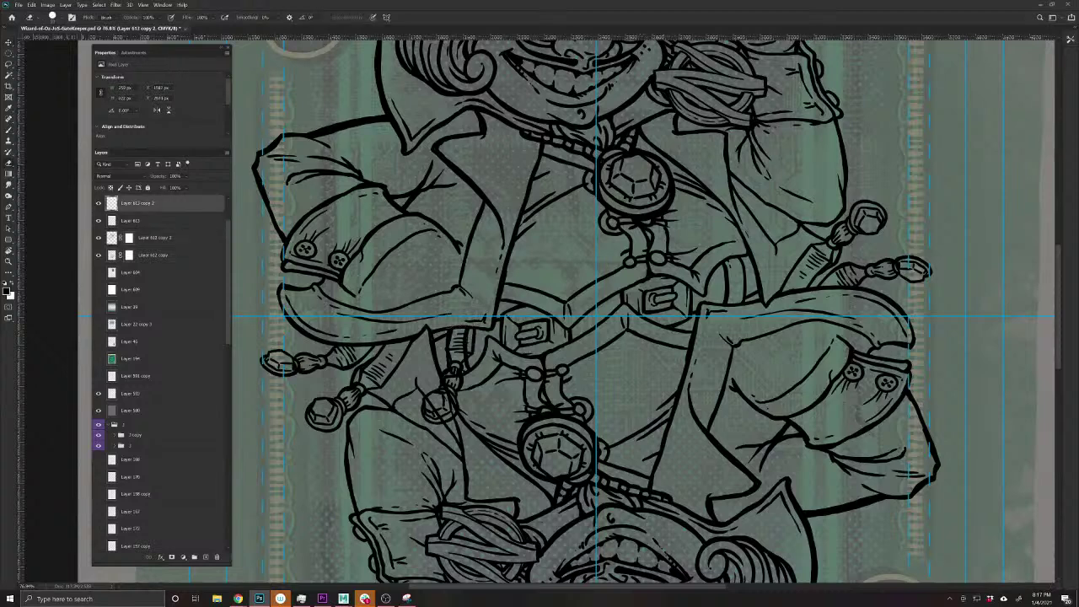
key(v)
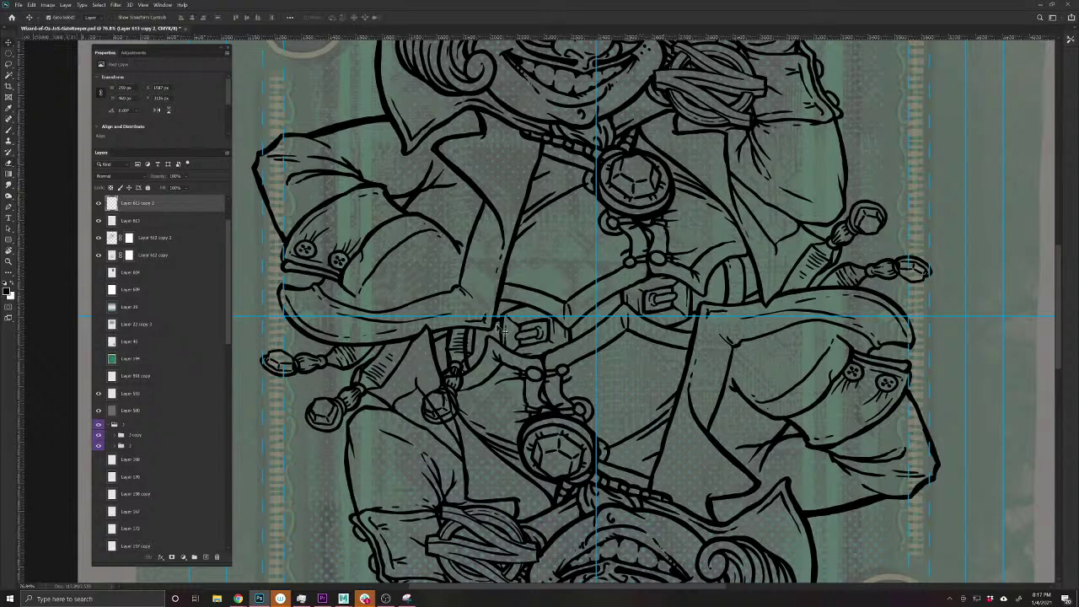
click(493, 349)
- Lower the opacity of both figure line layers together so the strands stand out
click(129, 256)
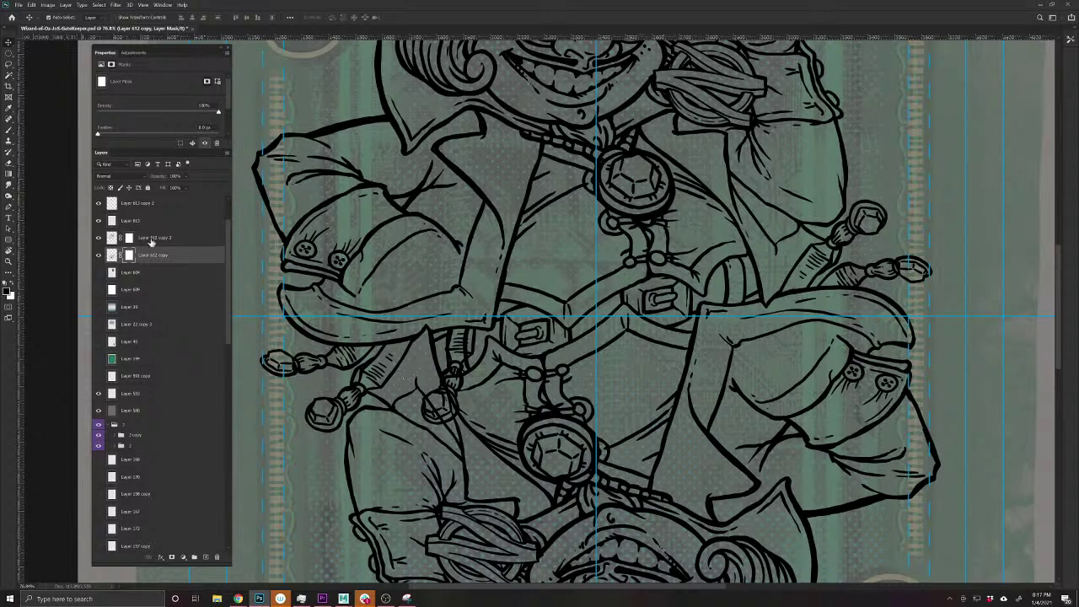
shift+click(143, 237)
drag(160, 176, 142, 177)
- Brush on both figure layers' masks to hide figure lines running behind the third strand
click(129, 254)
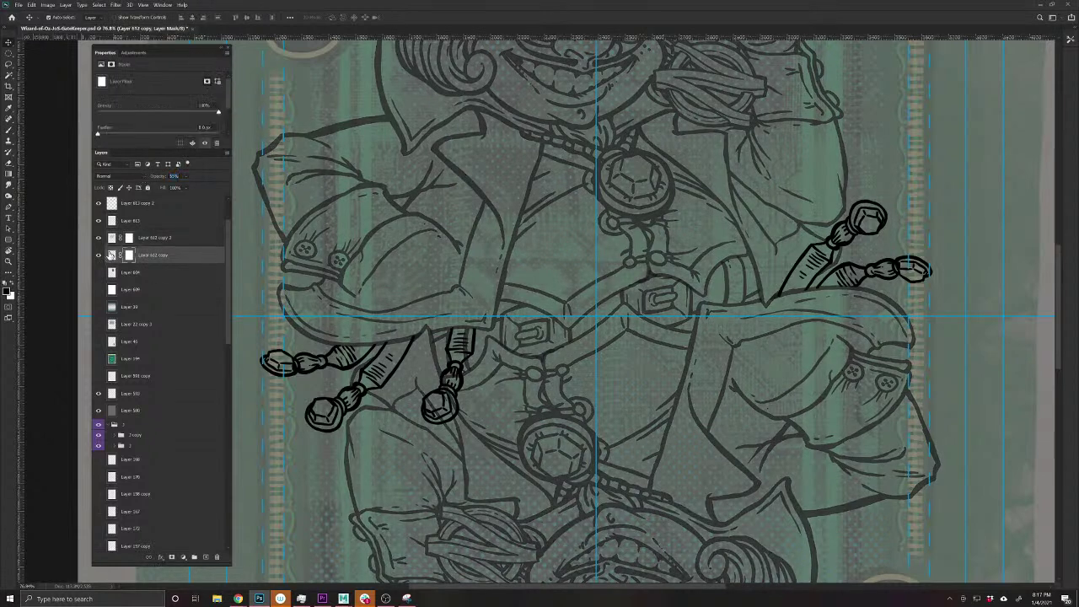
click(9, 132)
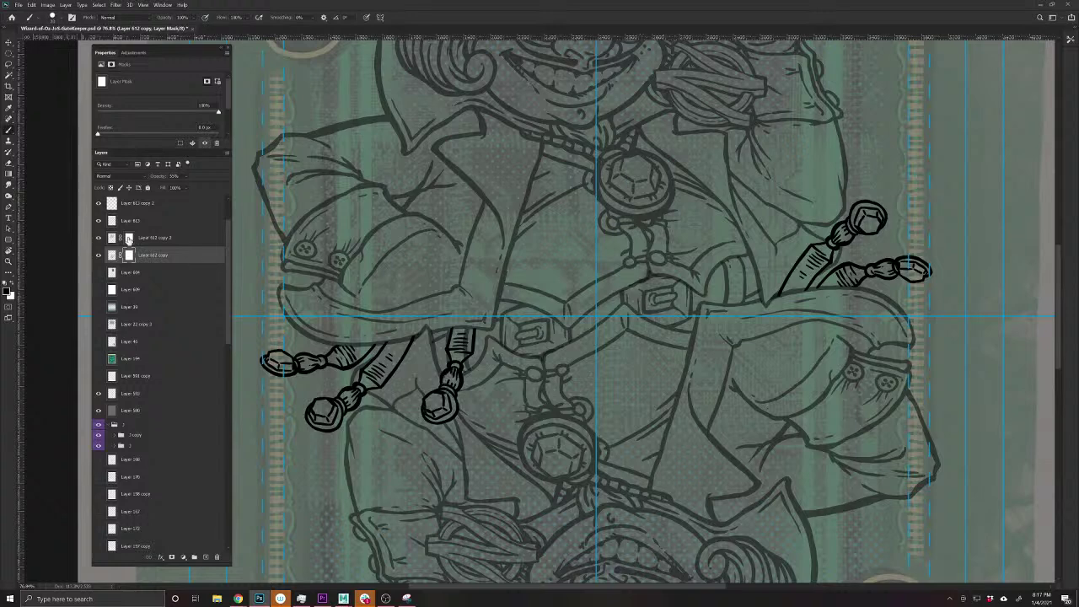
click(129, 239)
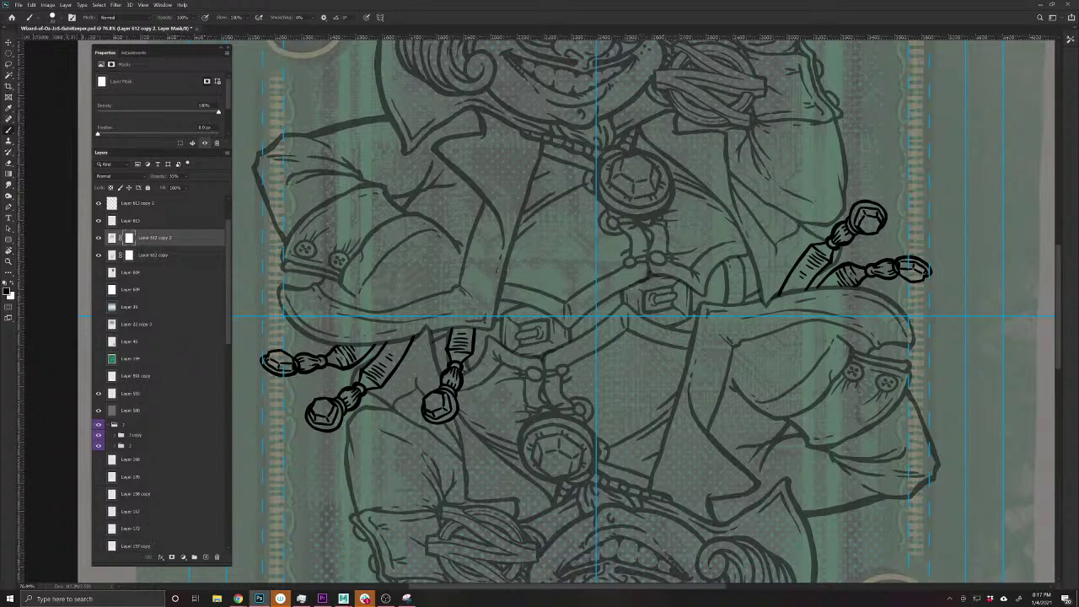
click(129, 256)
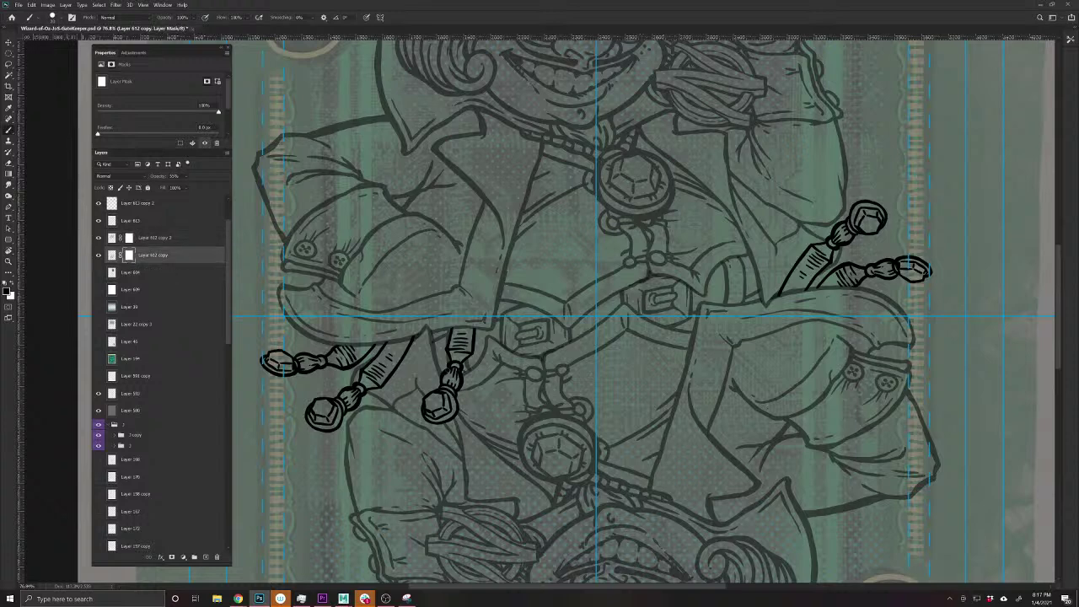
- Duplicate the third strand and rotate the copy 180° together with the bottom canvas layer, placing it on the card's opposite side
key(ctrl+0)
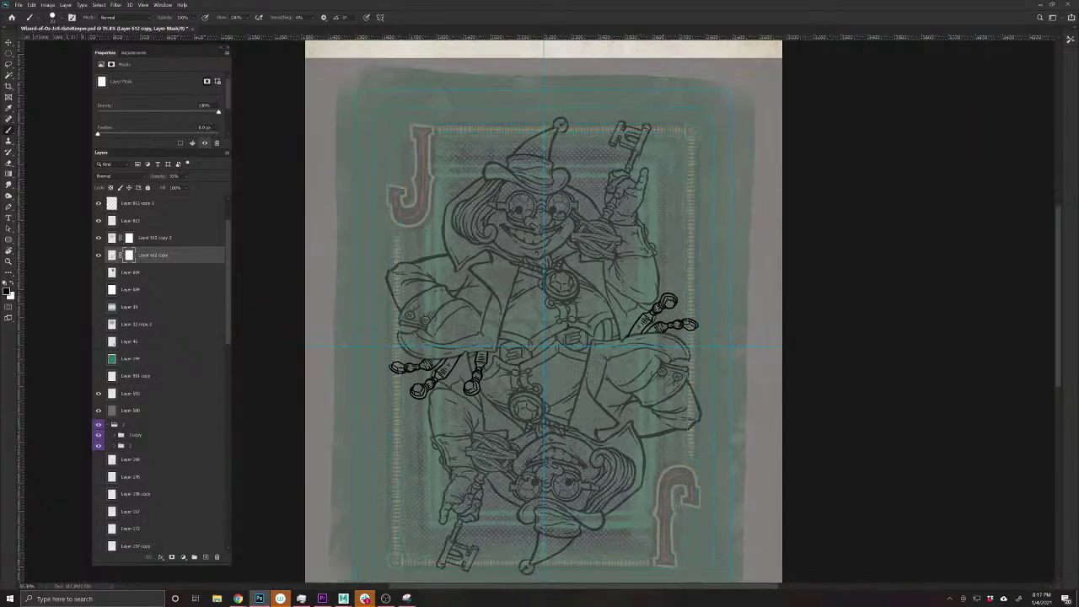
key(v)
mouse_move(481, 357)
mouse_down()
mouse_move(514, 379)
mouse_move(504, 380)
mouse_up()
click(501, 372)
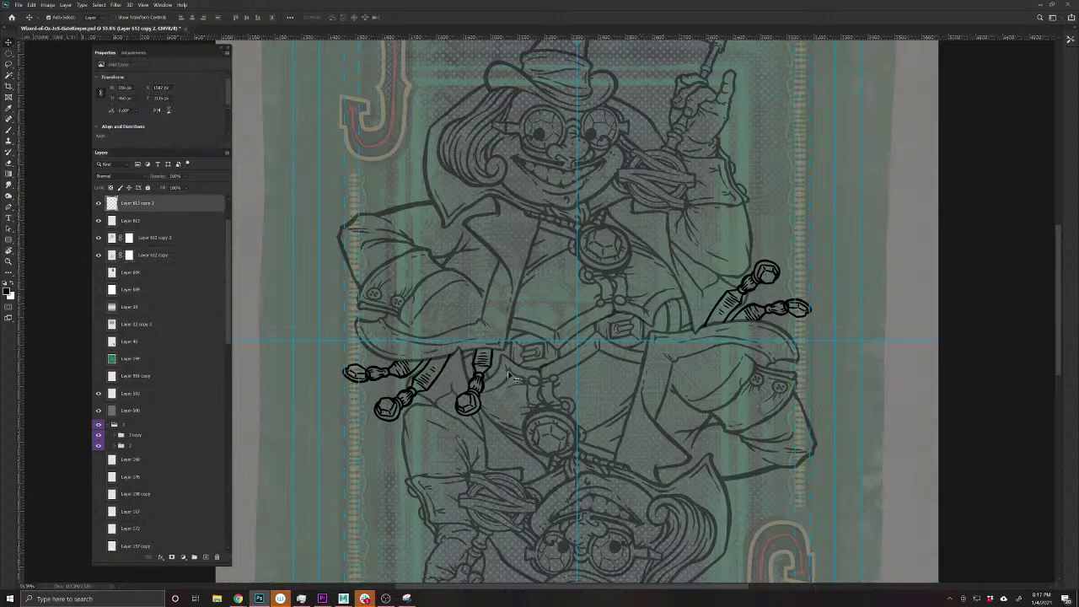
key(ctrl+j)
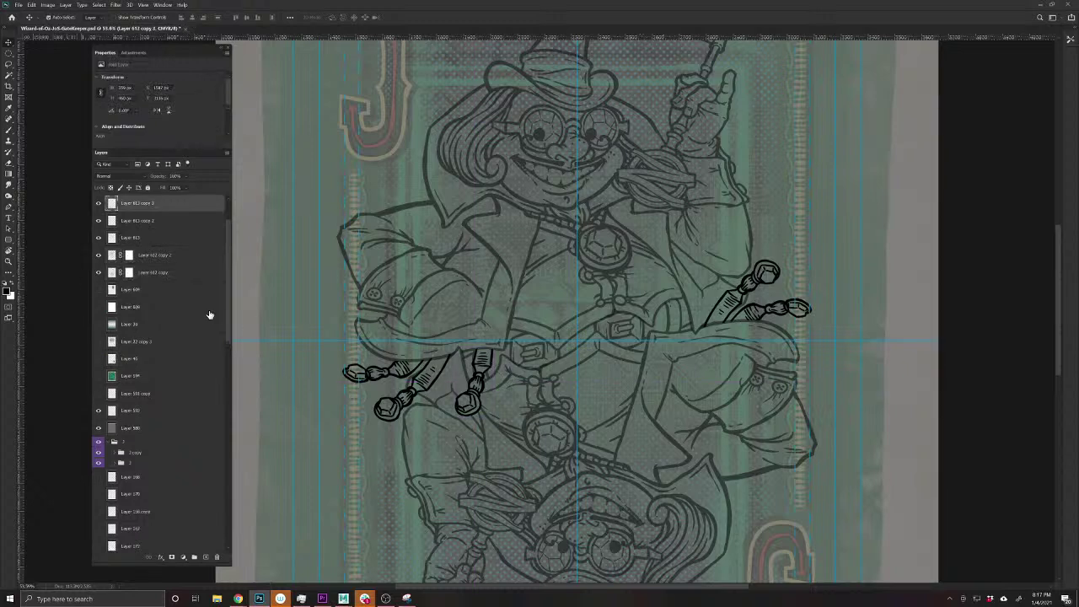
drag(228, 312, 226, 514)
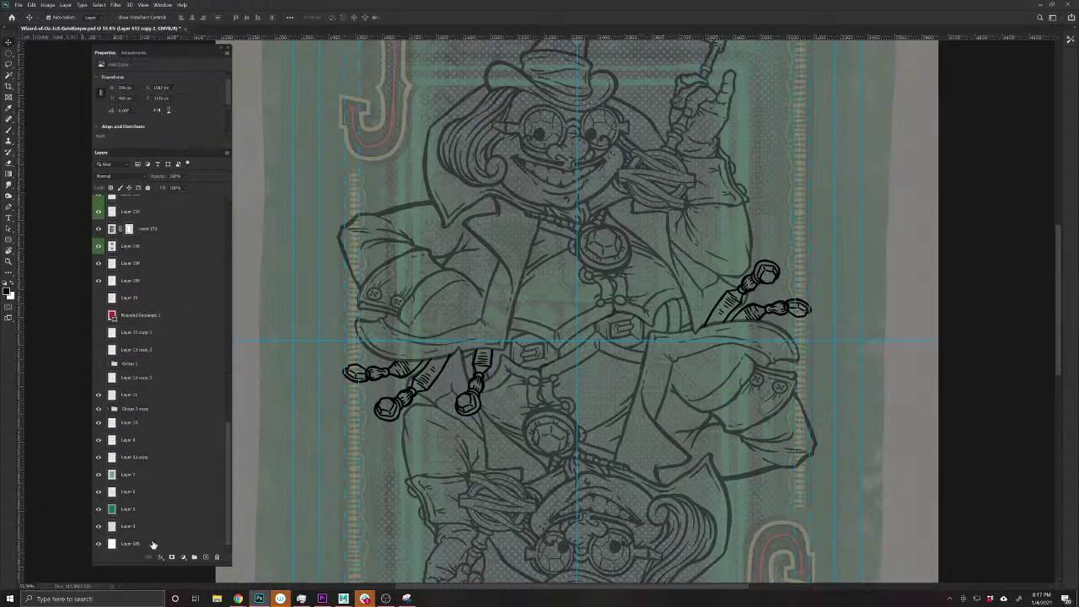
click(152, 544)
key(ctrl+t)
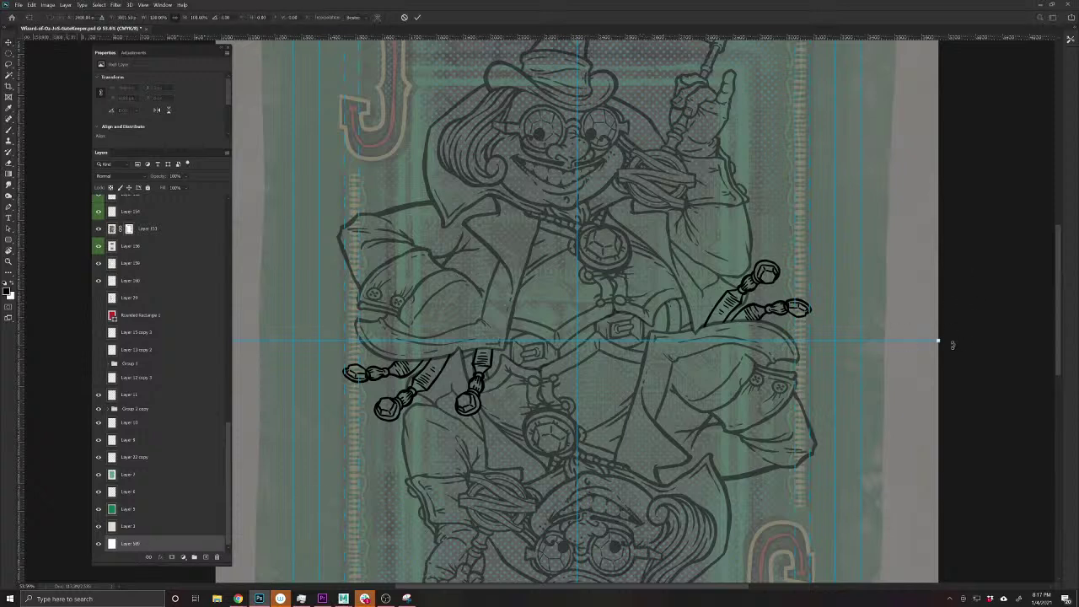
drag(926, 263, 251, 341)
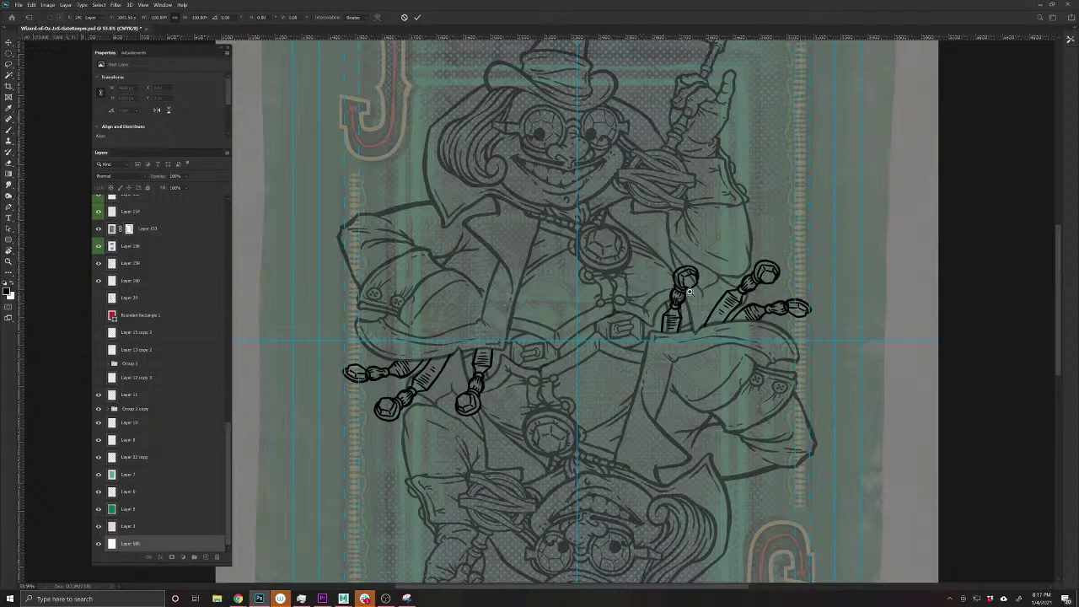
drag(685, 289, 723, 325)
key(Return)
- Brush on both figure layers' masks to hide figure lines behind the rotated third strand
click(698, 340)
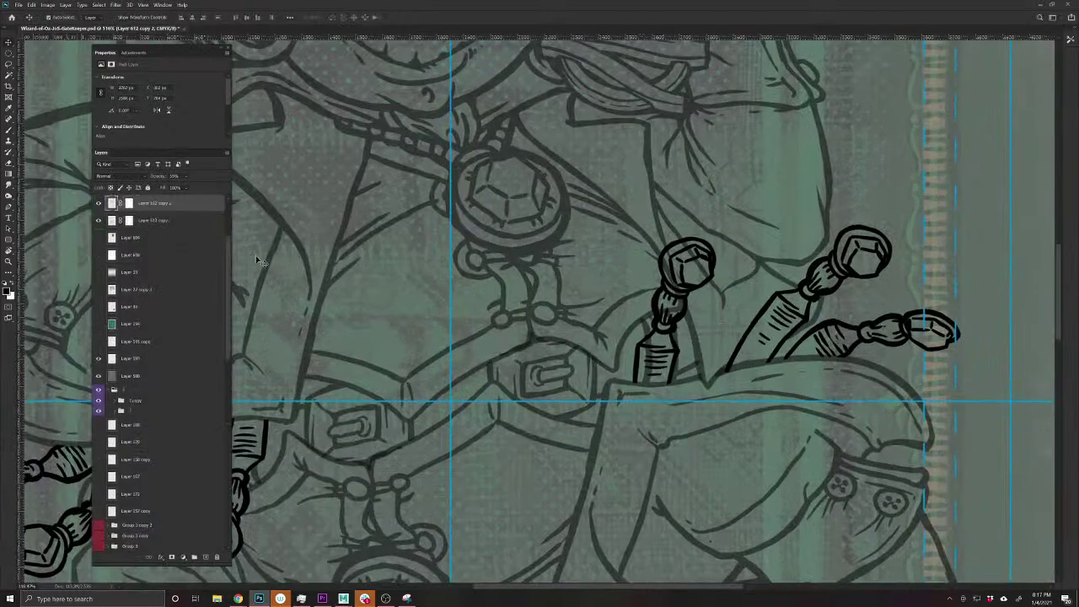
click(129, 207)
click(10, 137)
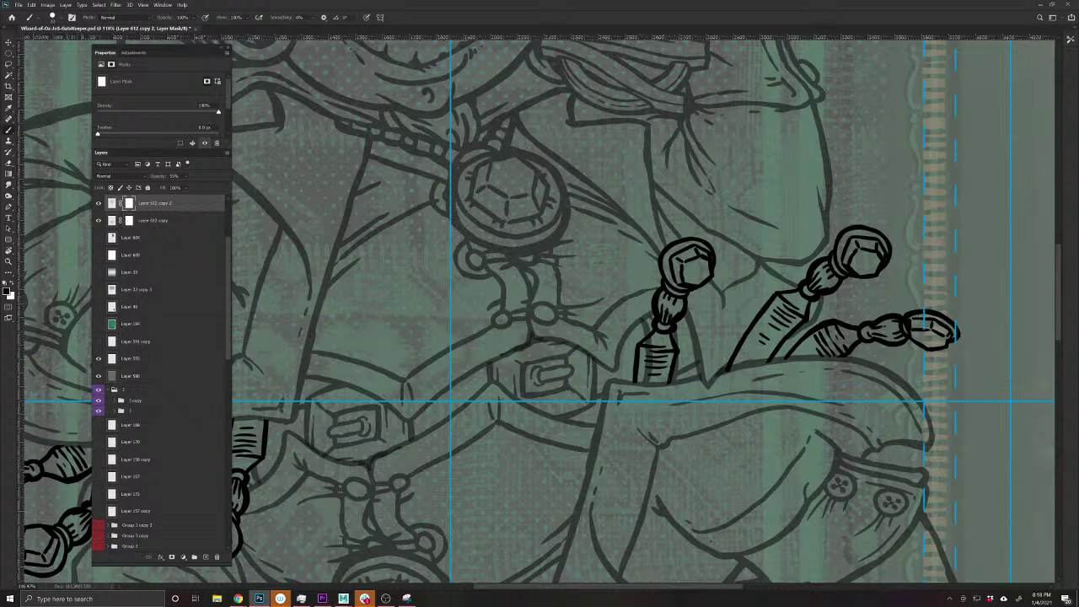
click(129, 220)
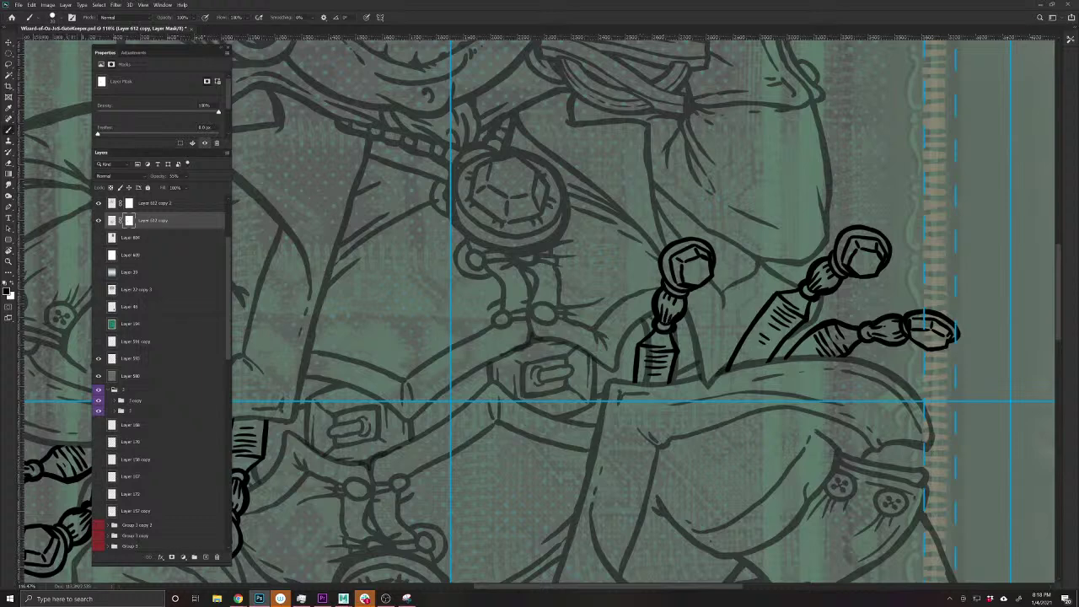
drag(651, 363, 648, 342)
- Restore both figure line layers to 100% opacity together and save the document
scroll(717, 348, down, 5)
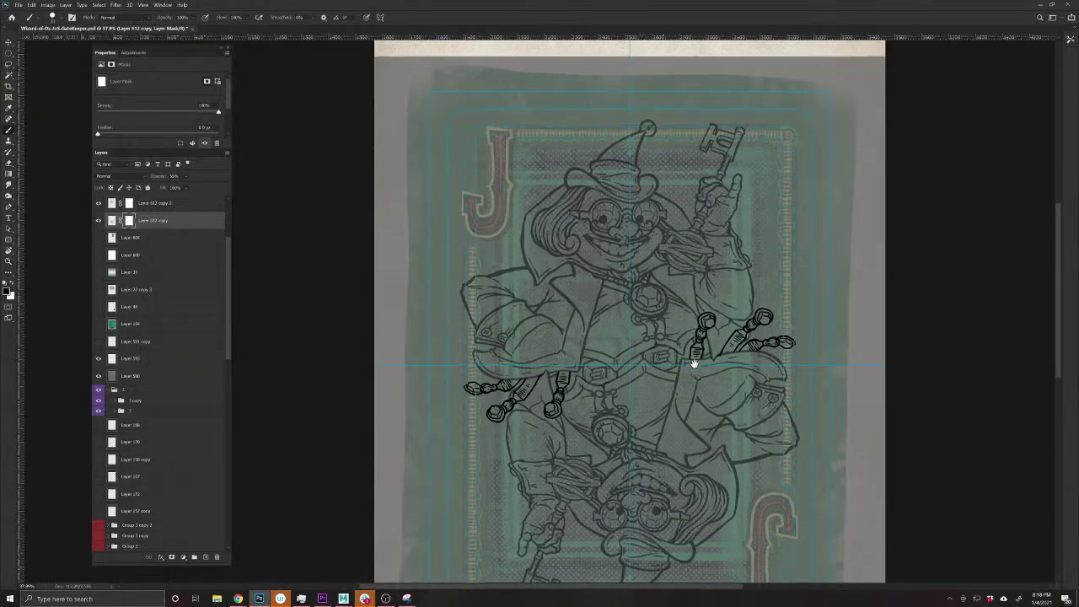
drag(694, 364, 667, 321)
shift+click(158, 205)
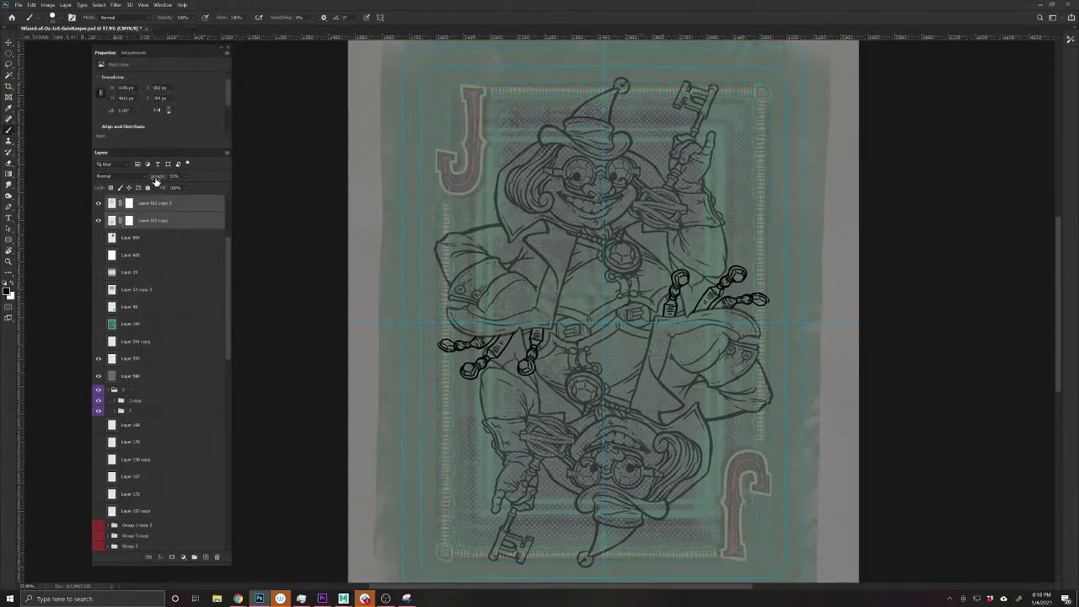
key(0)
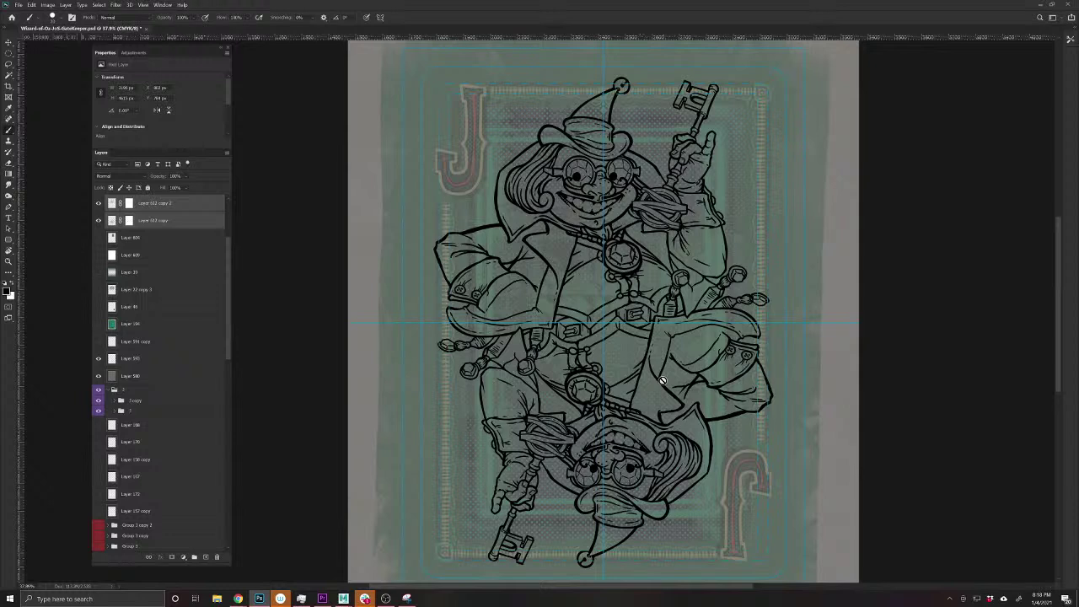
key(ctrl+s)
- Set the opacity of the gray overlay layer beneath the line art to 60%
click(116, 376)
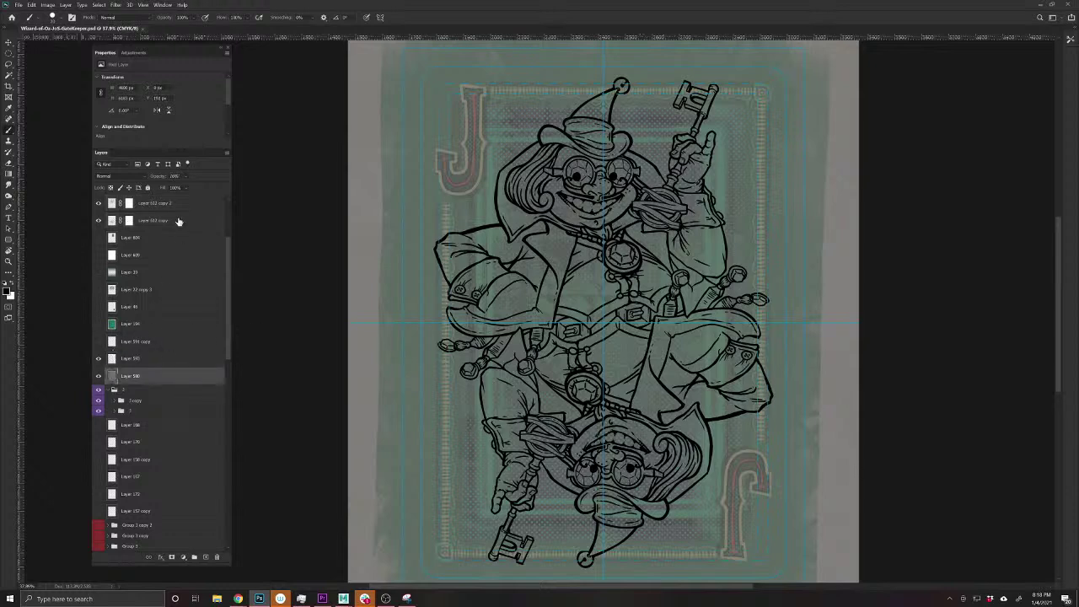
click(187, 176)
mouse_move(415, 172)
mouse_down()
mouse_move(404, 173)
mouse_move(445, 173)
mouse_move(422, 178)
mouse_up()
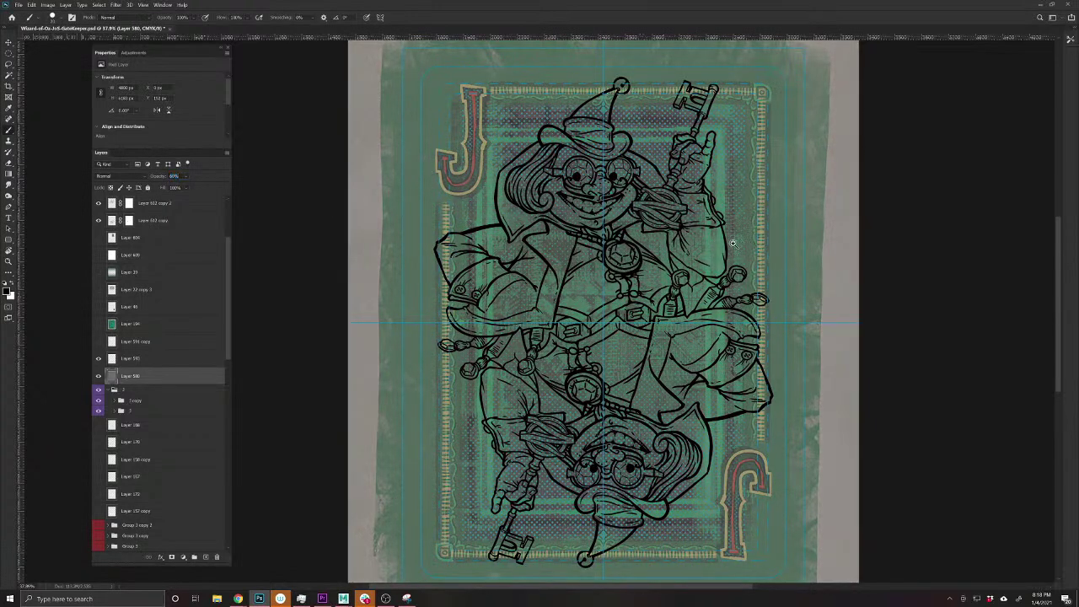
- Examine the inked double figure against the green card background, from the hat and key down to the belts and strands
drag(587, 209, 658, 349)
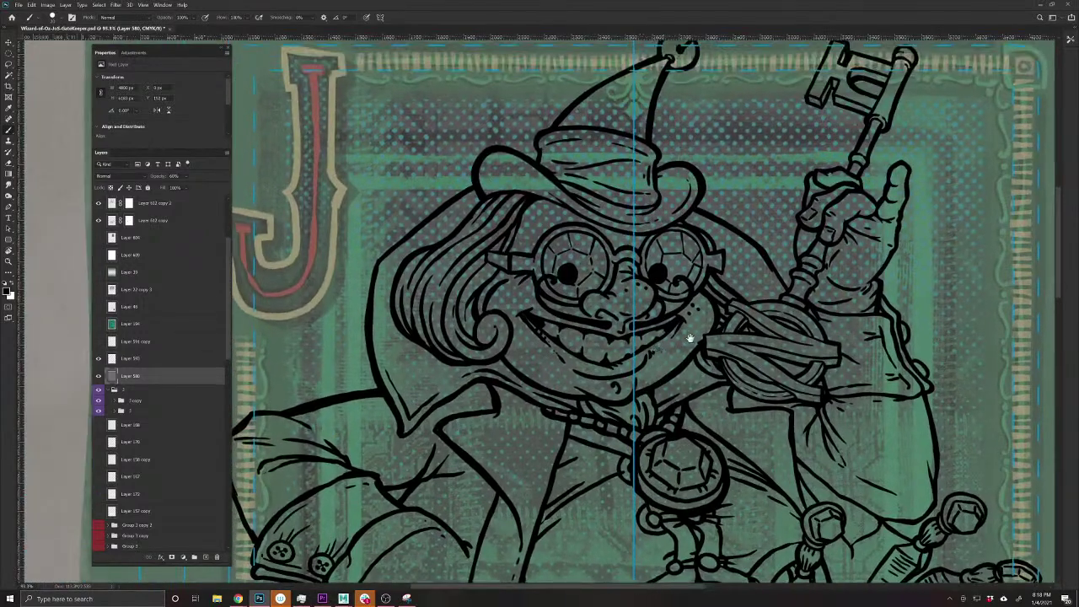
drag(759, 321, 711, 320)
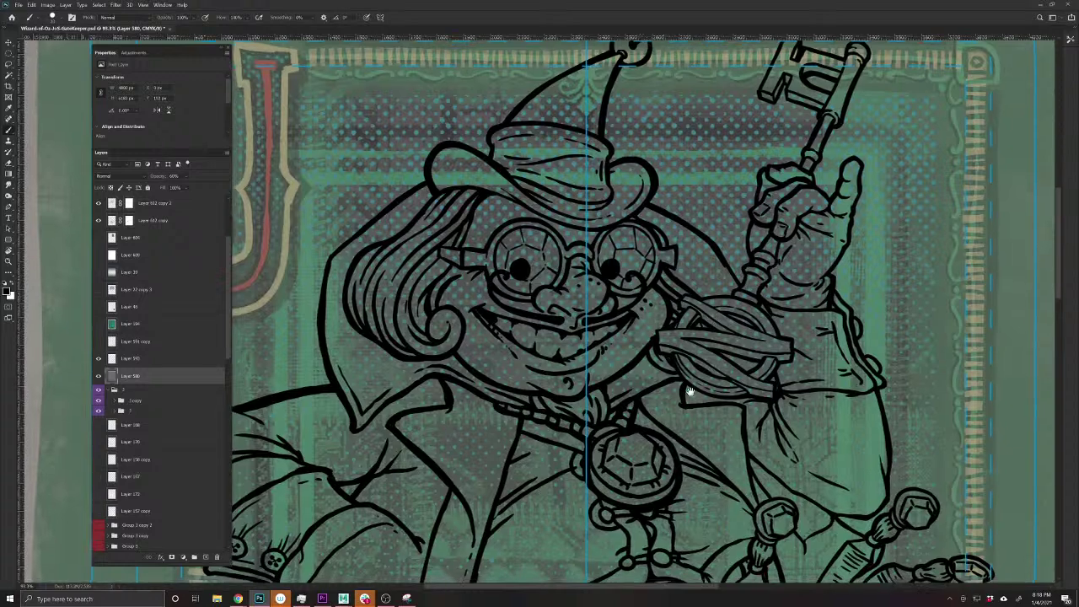
drag(690, 392, 734, 317)
scroll(746, 383, down, 3)
drag(734, 378, 714, 305)
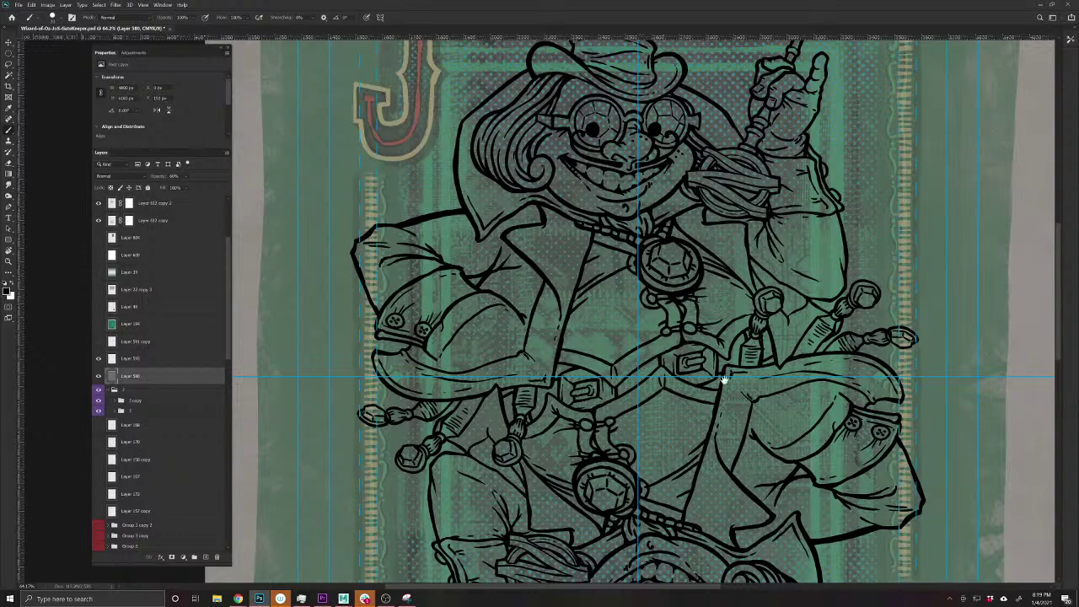
drag(737, 377, 652, 298)
drag(577, 302, 547, 330)
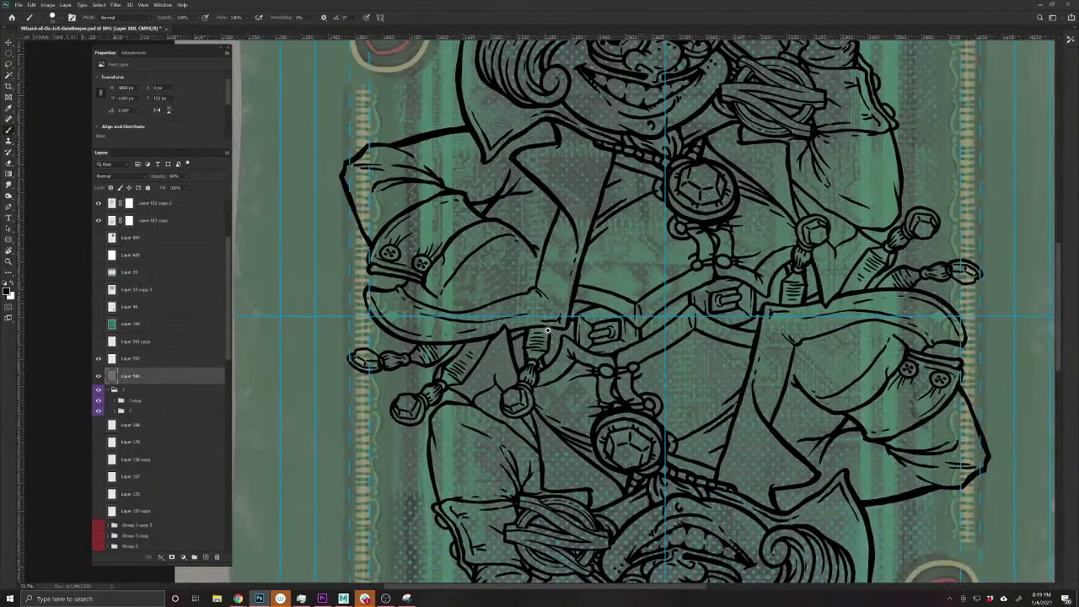
scroll(547, 330, down, 1)
scroll(543, 330, up, 5)
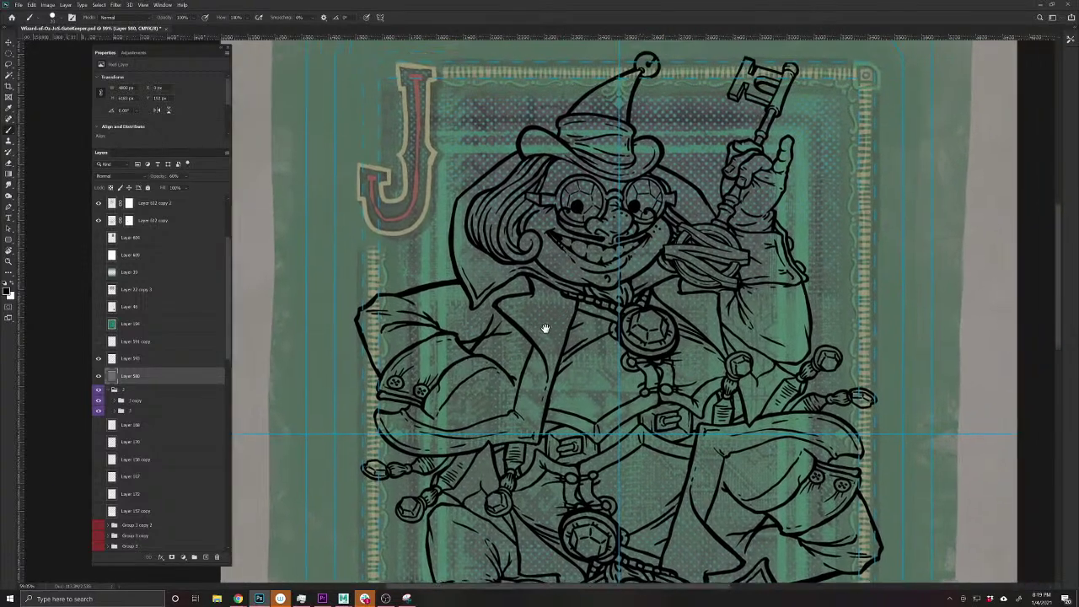
drag(545, 328, 516, 332)
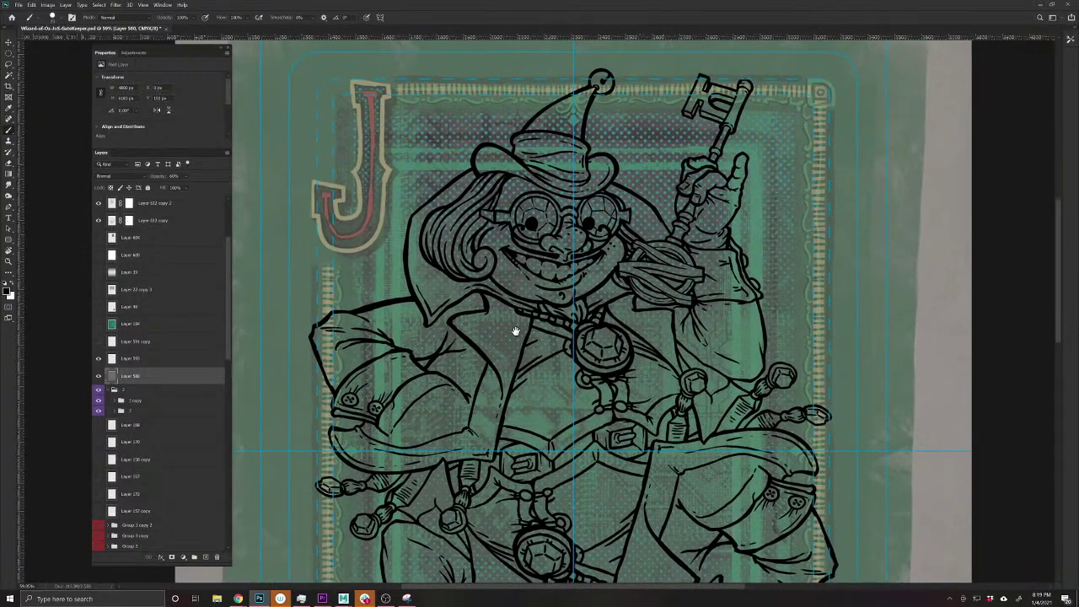
scroll(516, 331, down, 3)
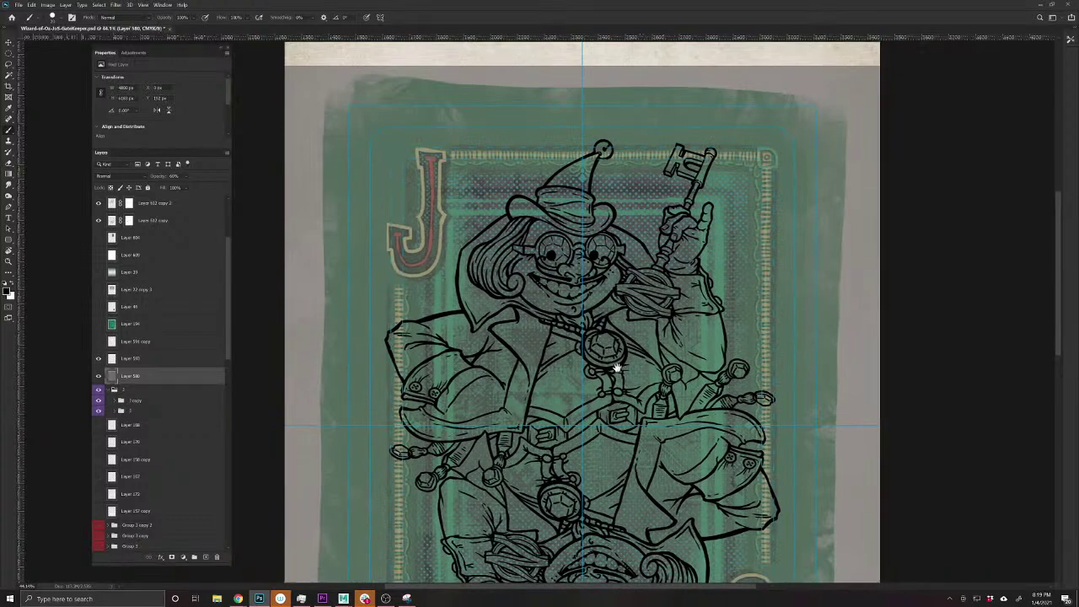
drag(616, 367, 627, 291)
- Save the document and replace the gray overlay with a new white-filled layer behind the line art
key(ctrl+s)
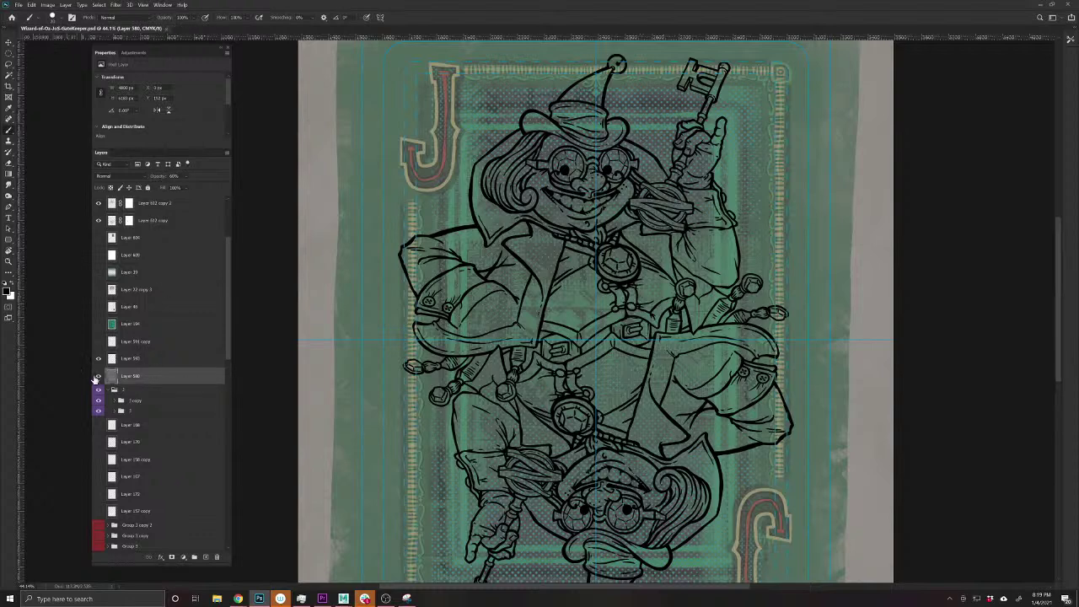
click(98, 376)
click(204, 557)
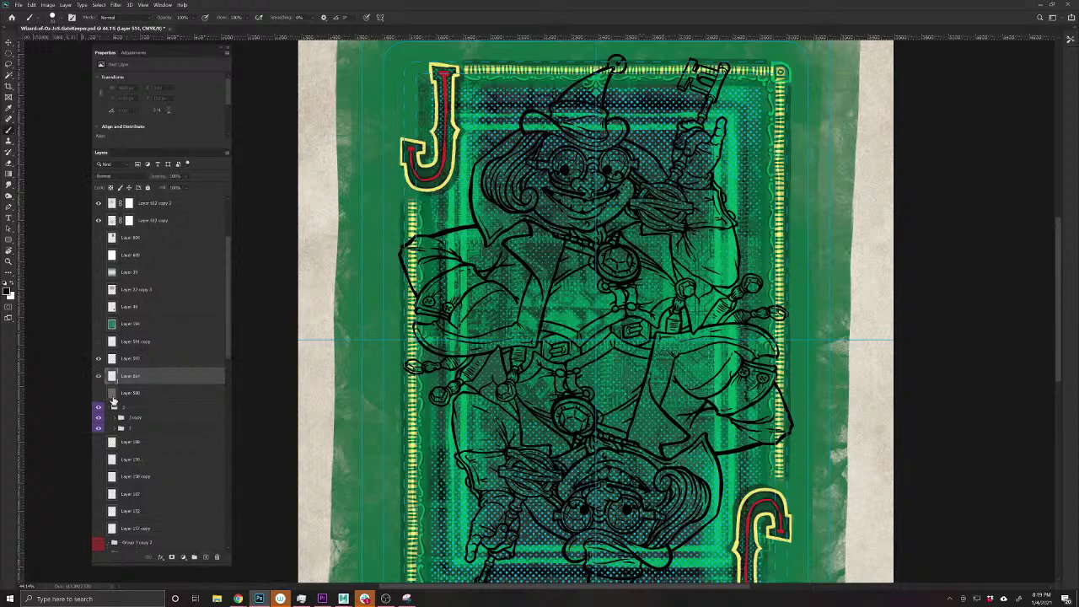
click(11, 285)
key(alt+BackSpace)
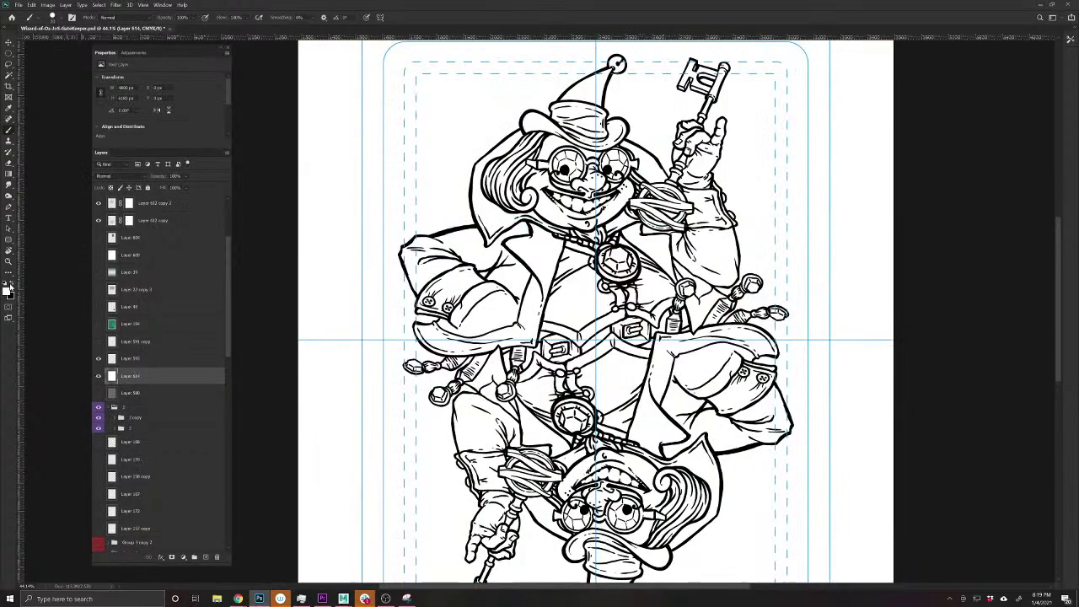
- Hide the card's border template and guide lines so only the black line art remains on white
drag(696, 252, 700, 306)
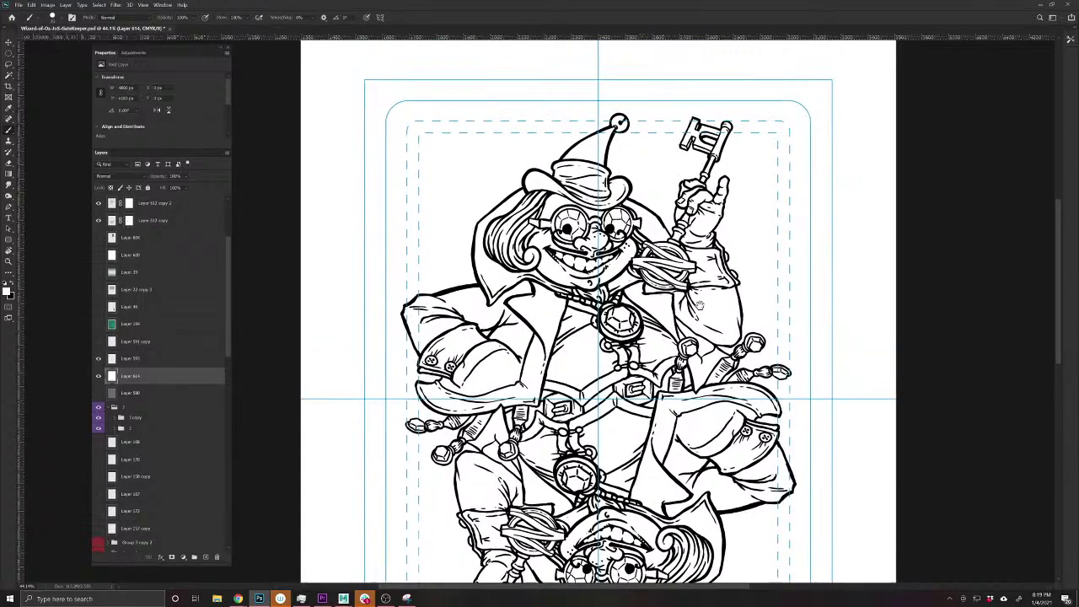
drag(659, 277, 657, 245)
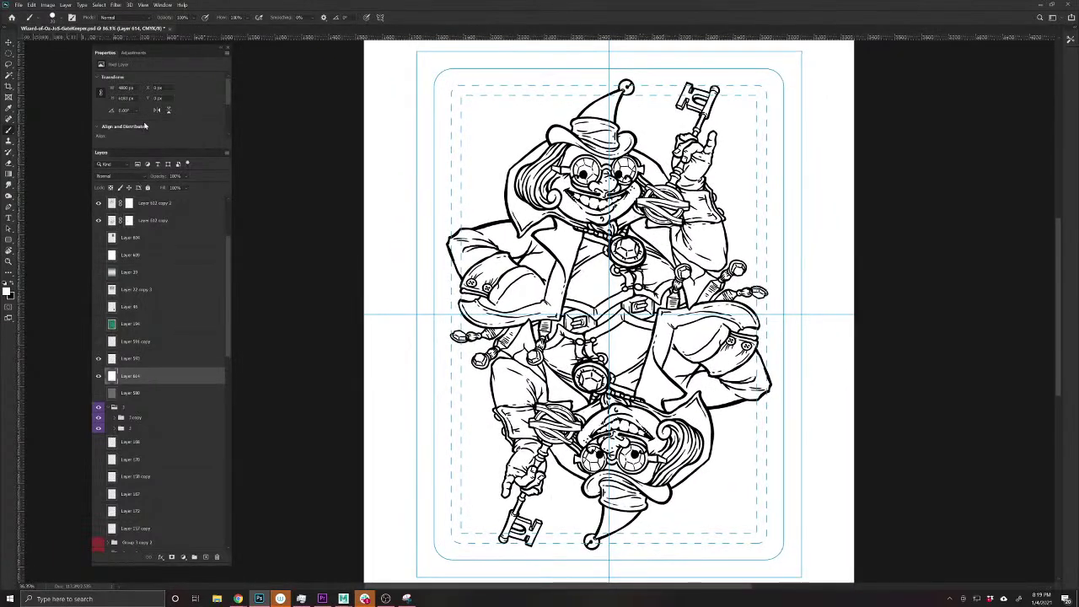
scroll(126, 379, up, 3)
click(98, 203)
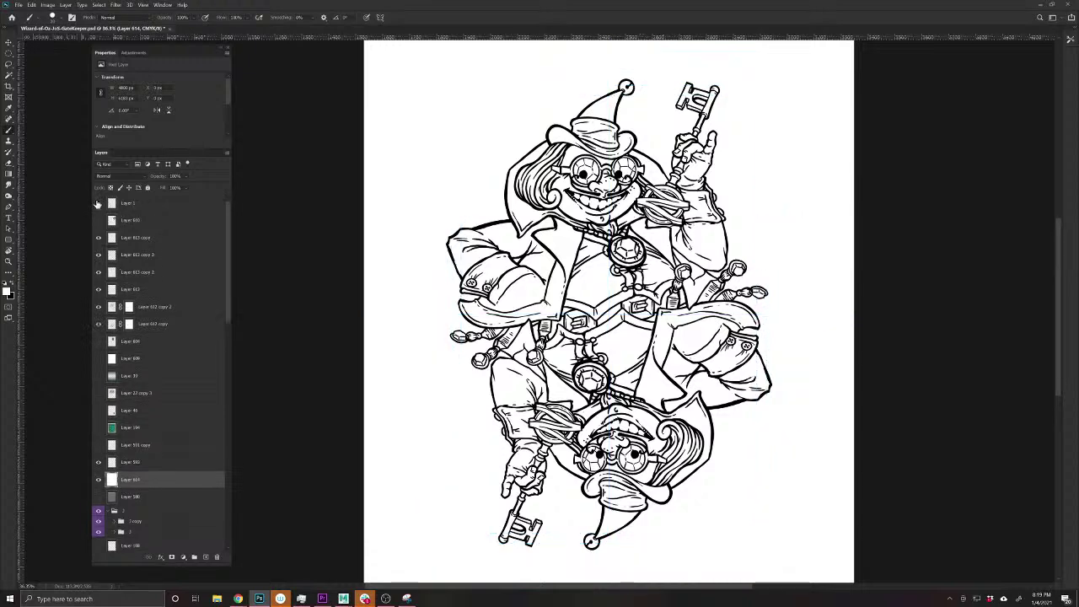
- Open Snipping Tool and capture a new rectangular snip of the whole double-figure line art
key(super)
text(snip)
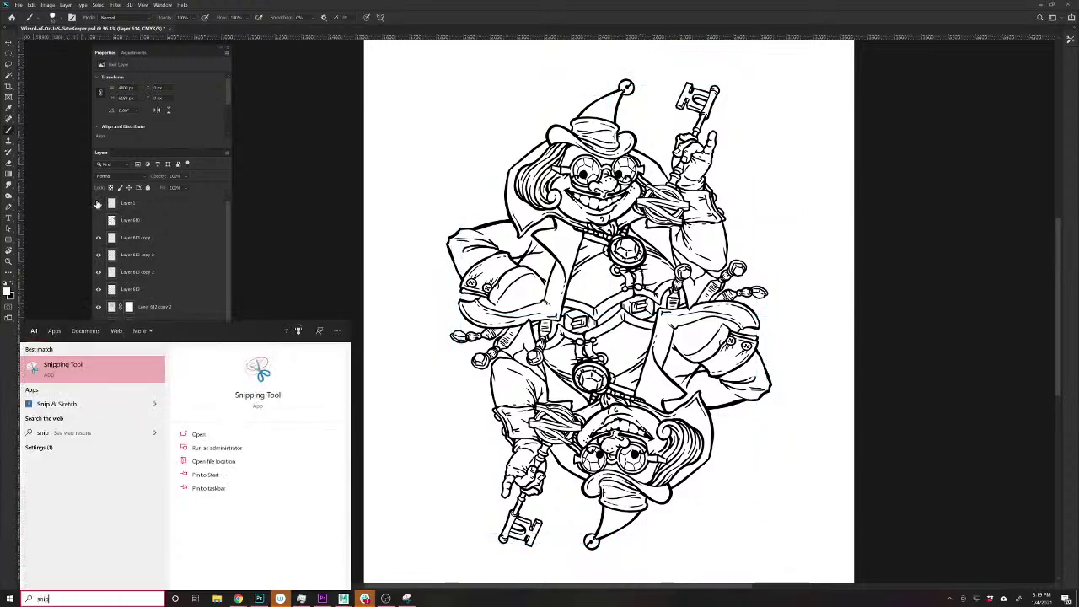
key(Return)
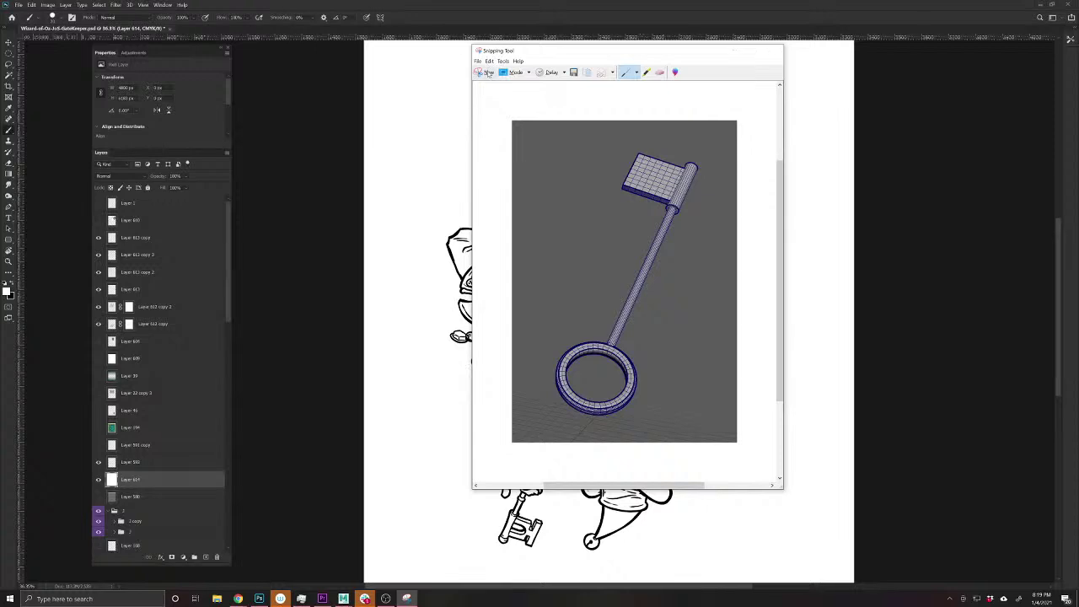
click(487, 72)
mouse_move(432, 62)
mouse_down()
mouse_move(562, 361)
mouse_move(717, 525)
mouse_move(796, 572)
mouse_up()
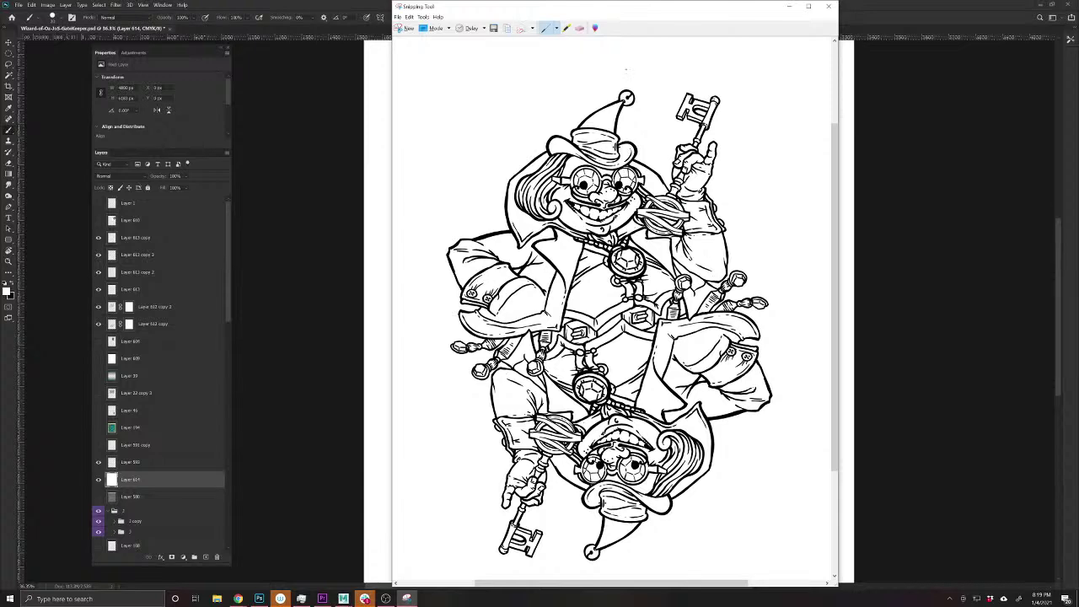
- Save the snip to the Desktop as chubs and close Snipping Tool
click(398, 17)
click(403, 38)
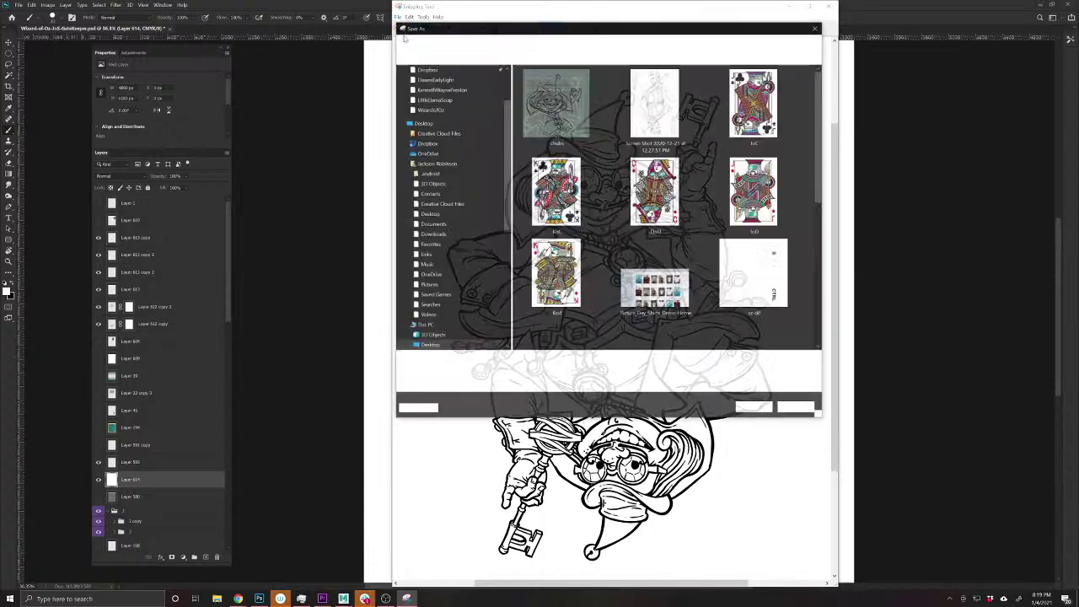
text(chubs)
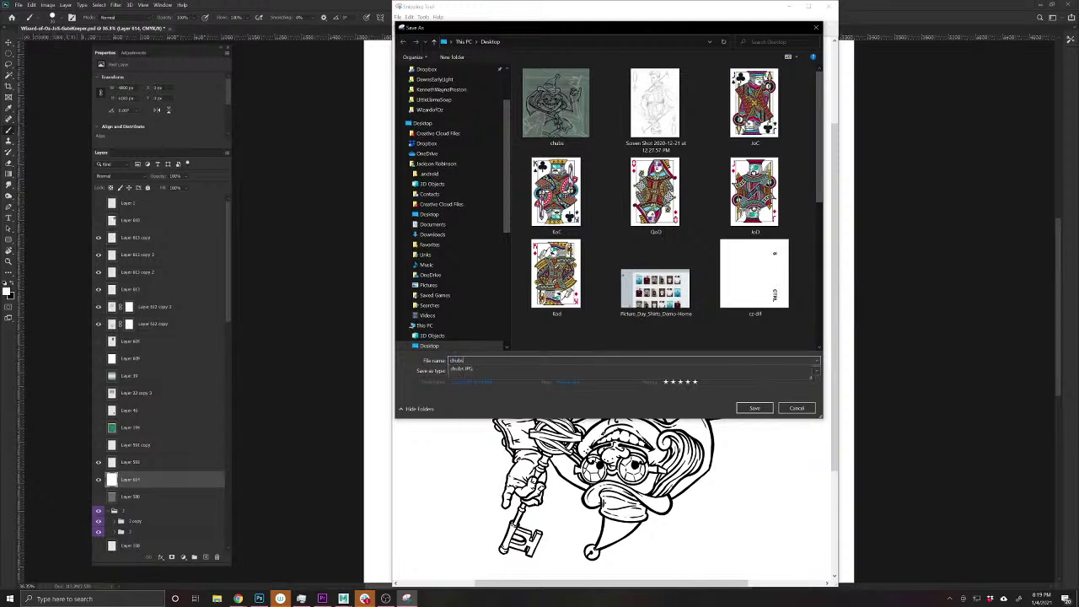
key(Return)
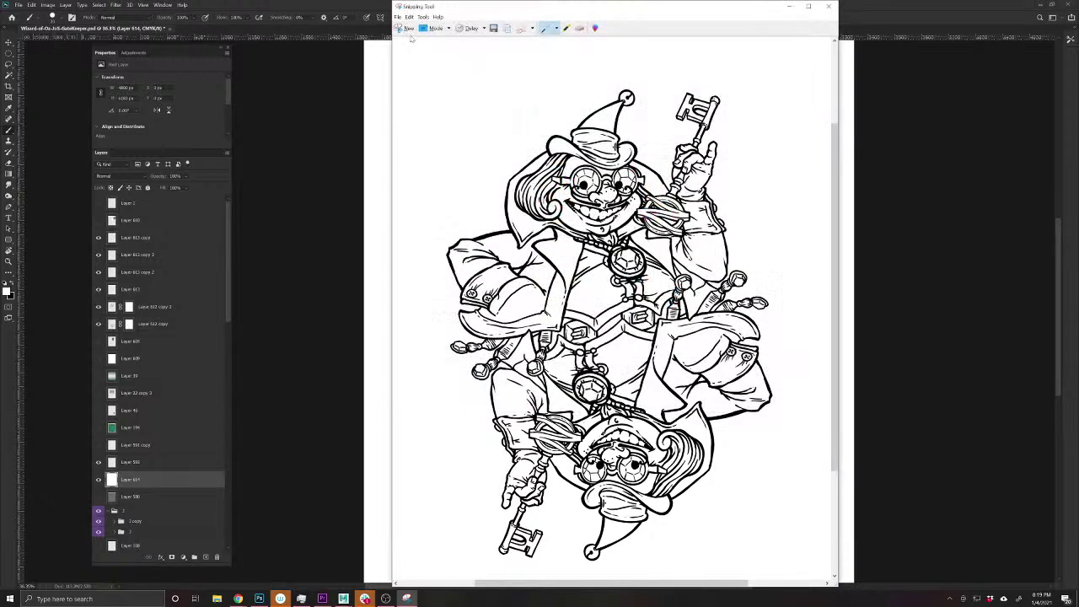
click(833, 7)
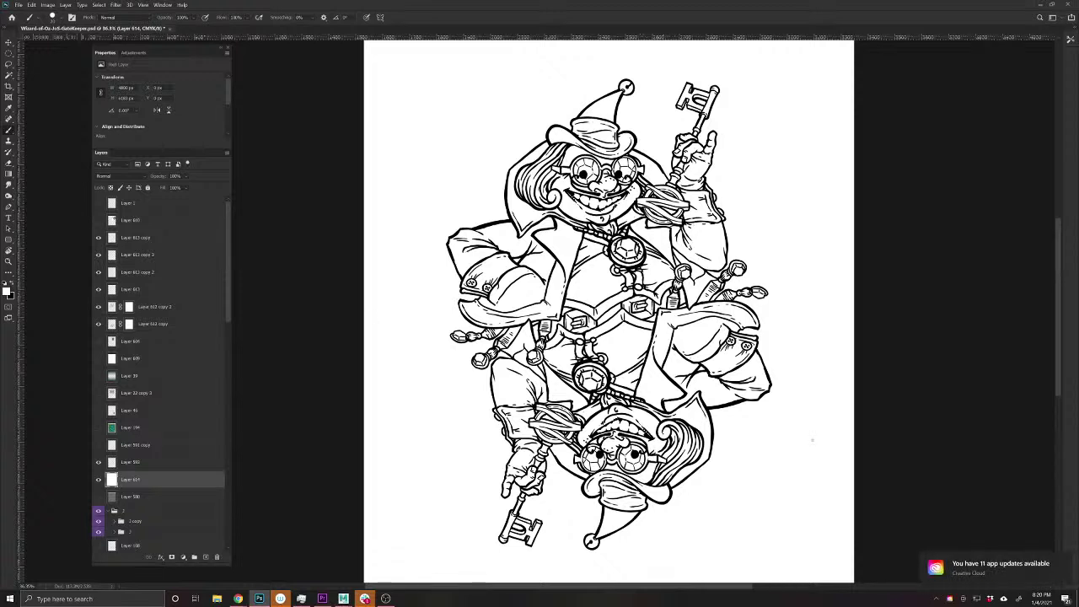
- Review the clean line art in full-screen view, both close up and as a whole
key(f)
key(f)
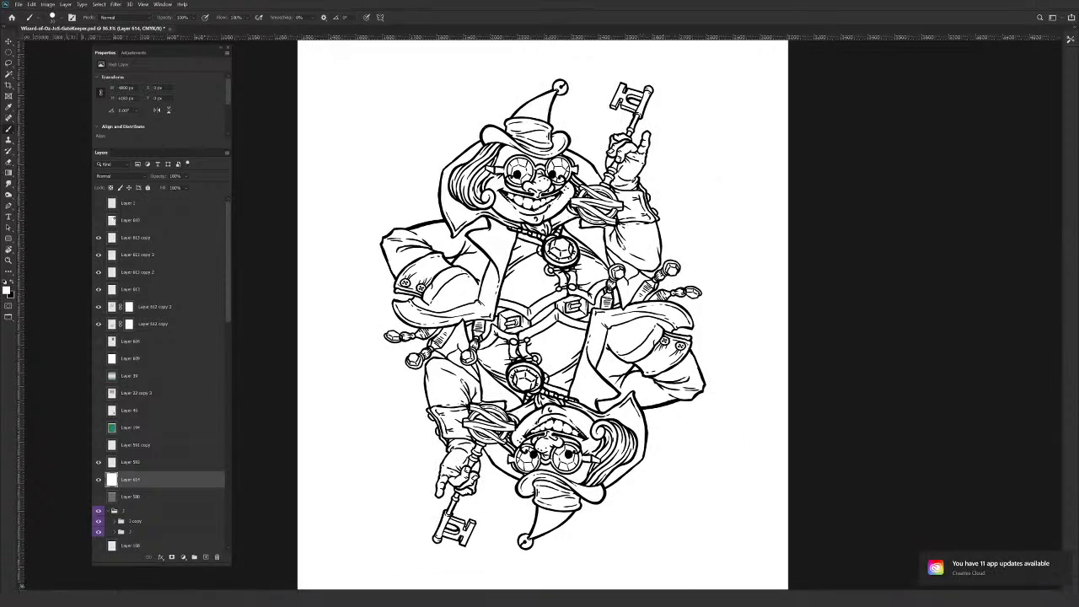
scroll(580, 214, up, 2)
scroll(579, 213, up, 5)
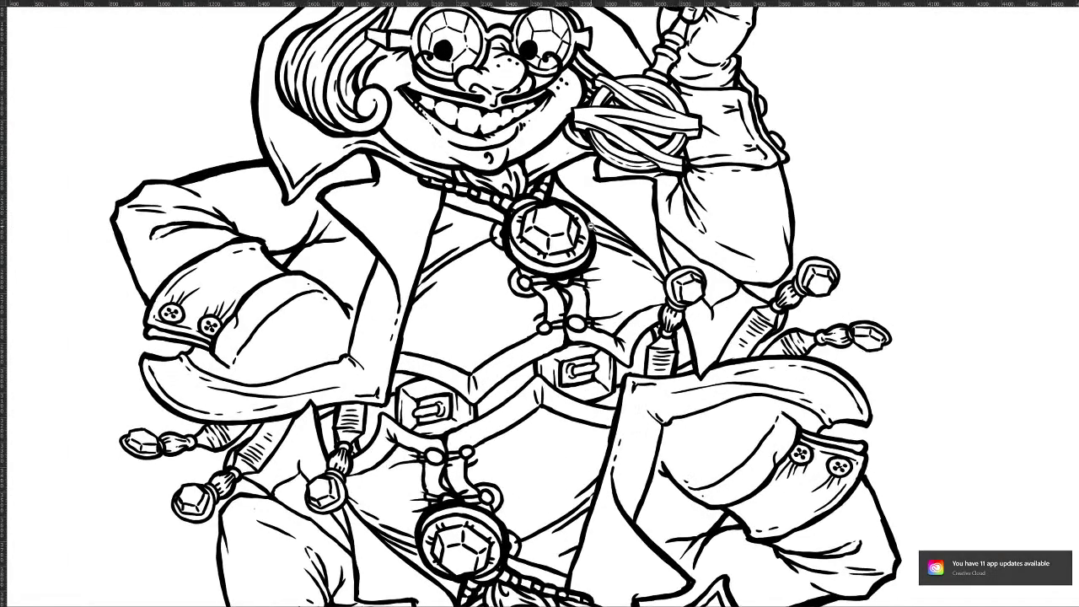
drag(681, 291, 742, 424)
drag(746, 322, 734, 383)
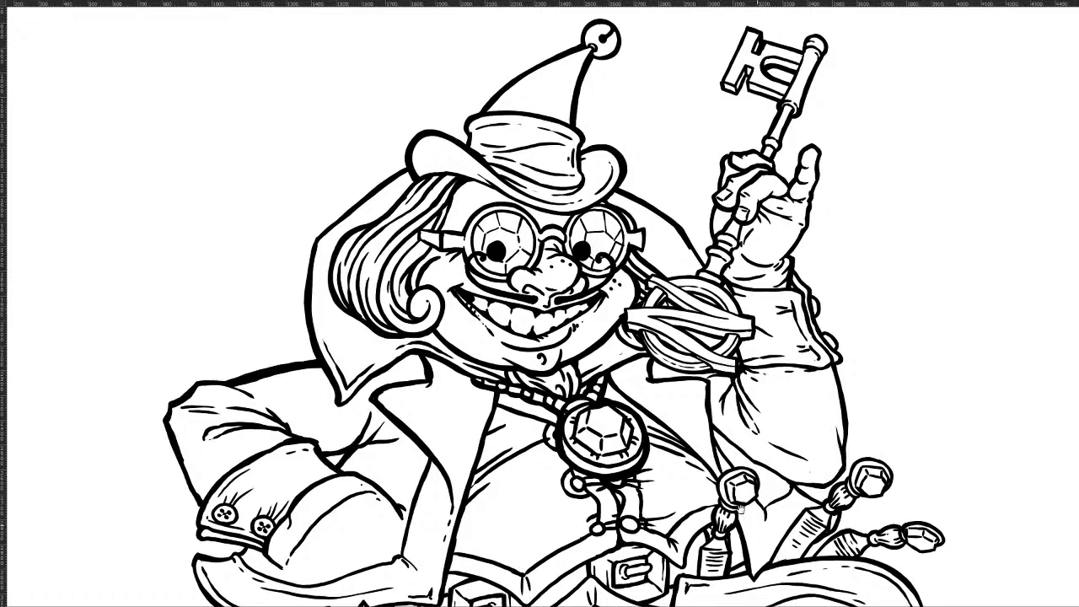
scroll(540, 303, down, 5)
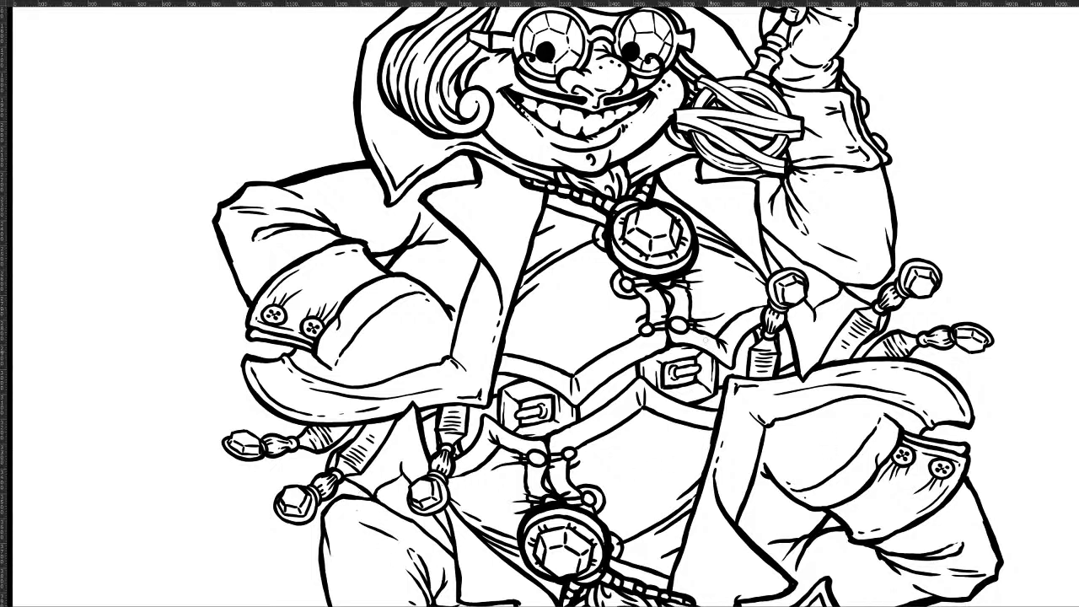
alt+click(690, 334)
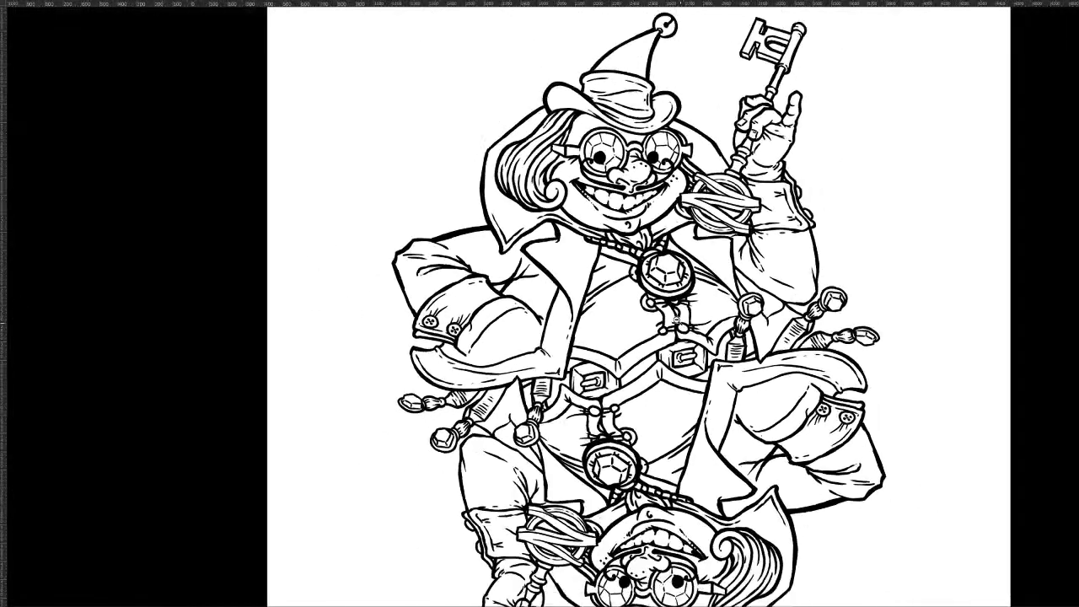
scroll(673, 315, up, 2)
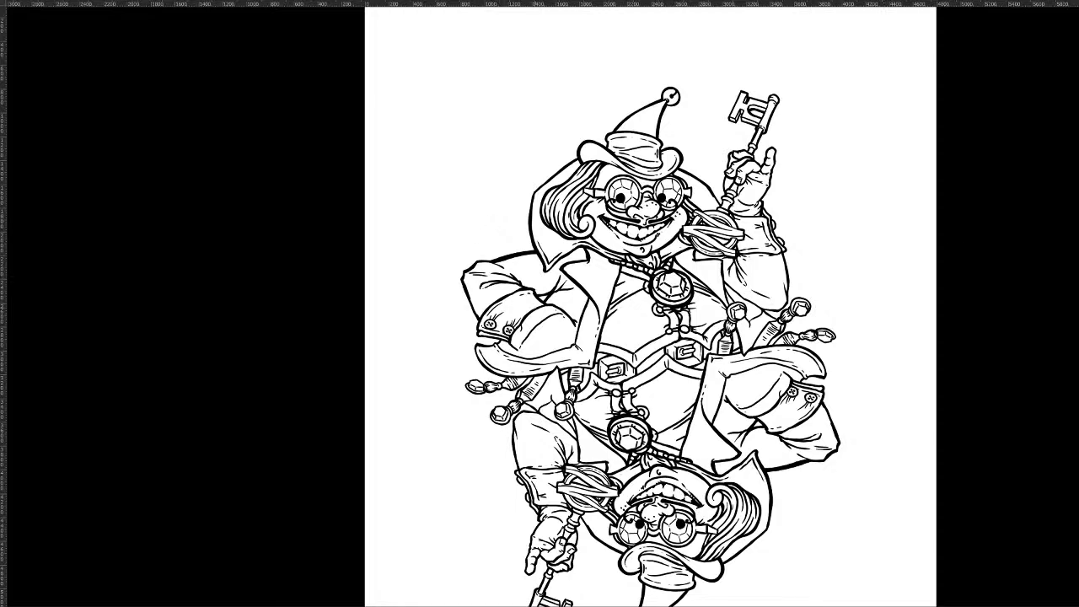
key(f)
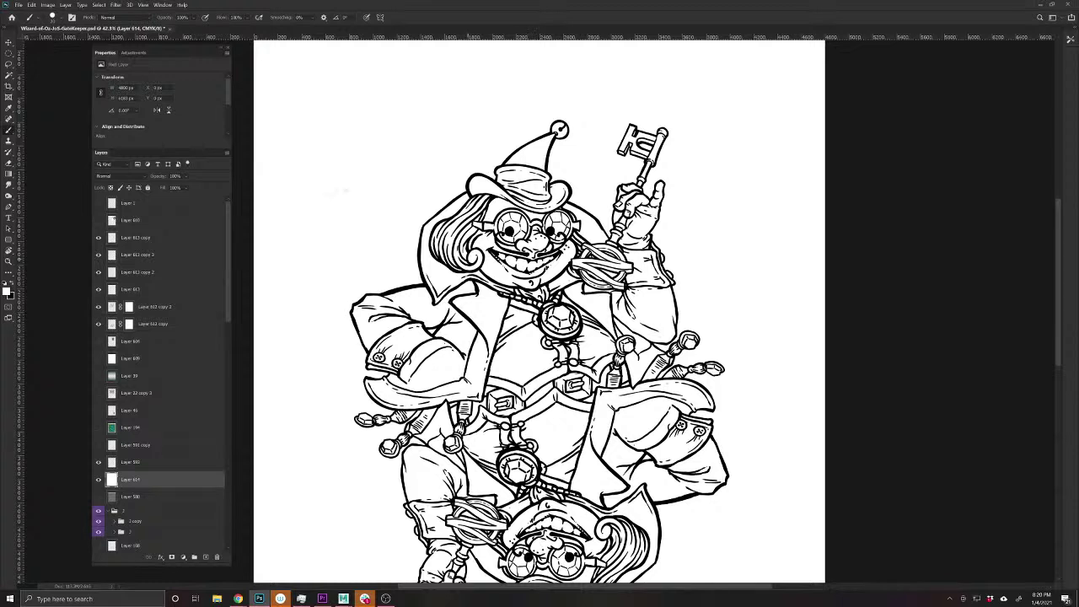
- Temporarily show the vintage gatekeeper reference illustration to compare it with the line art
click(99, 411)
click(98, 411)
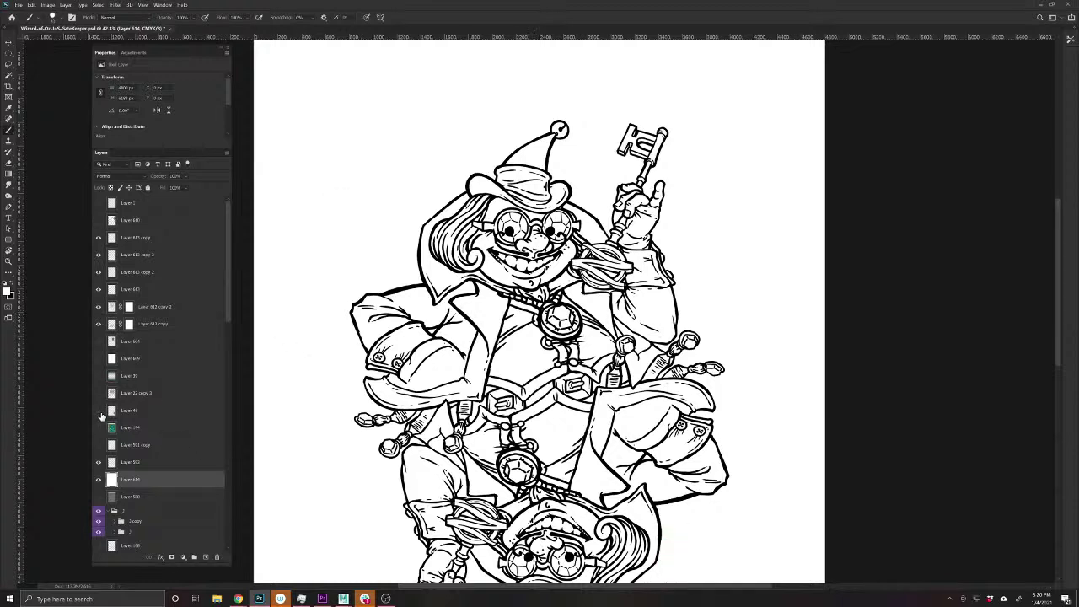
click(99, 221)
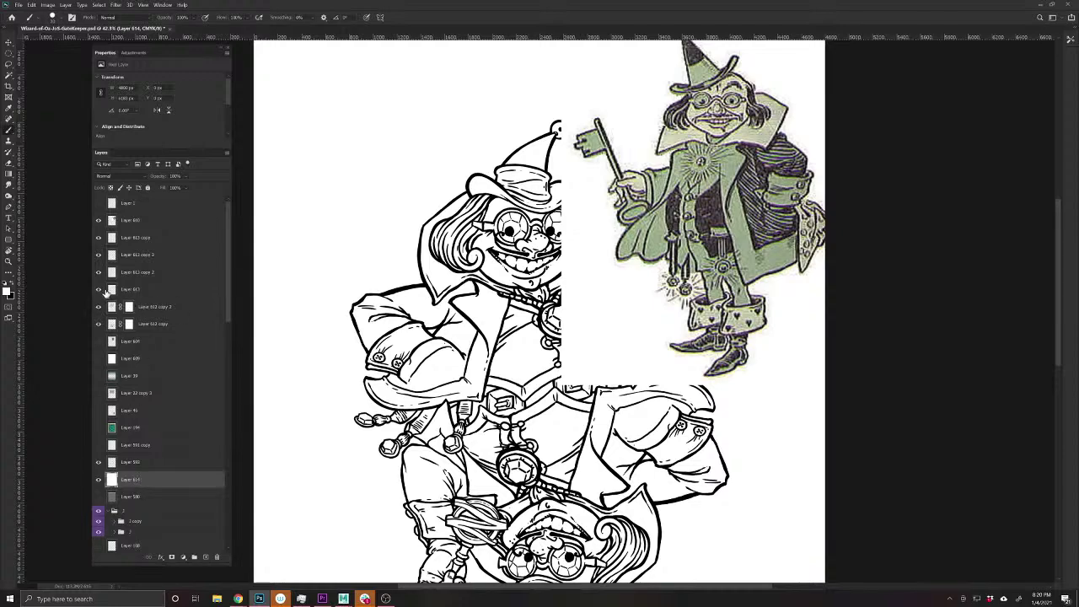
click(99, 220)
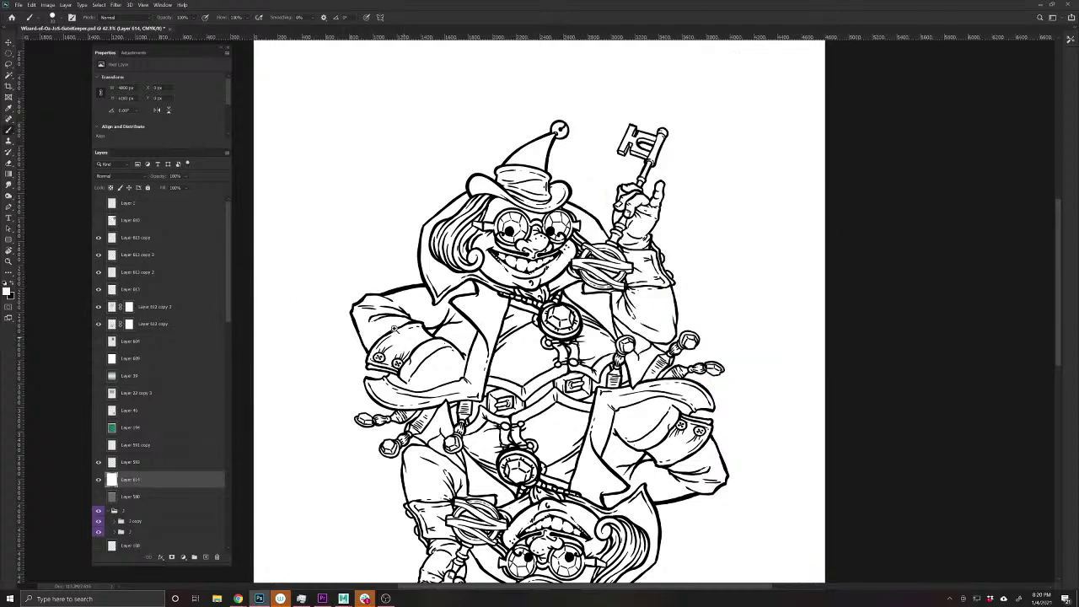
- Create a new layer directly above the folded arm's line art layer and switch to the Brush tool
drag(396, 329, 538, 363)
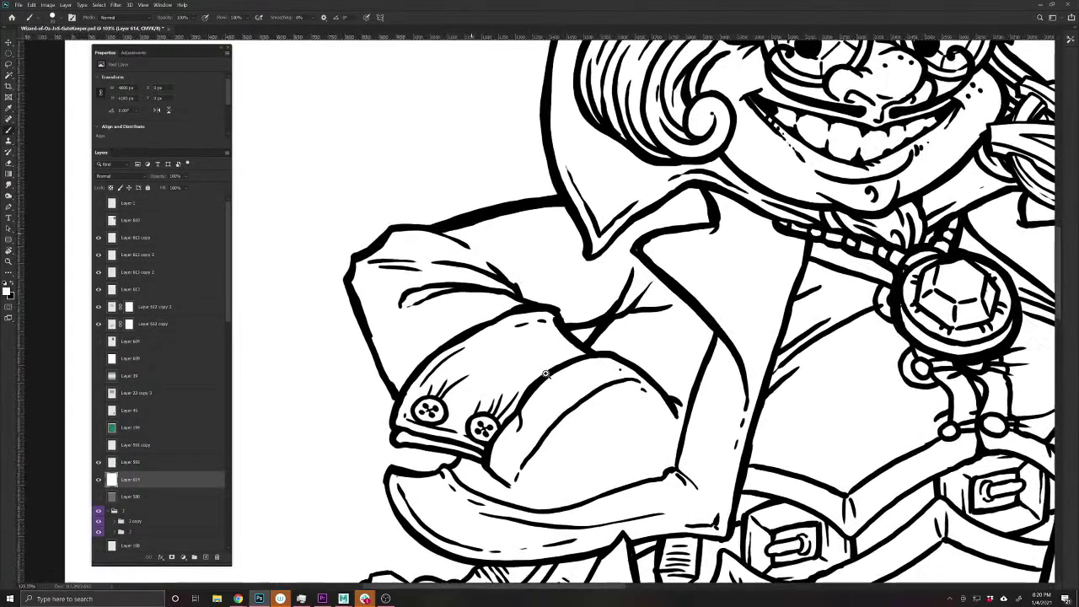
key(v)
ctrl+click(491, 332)
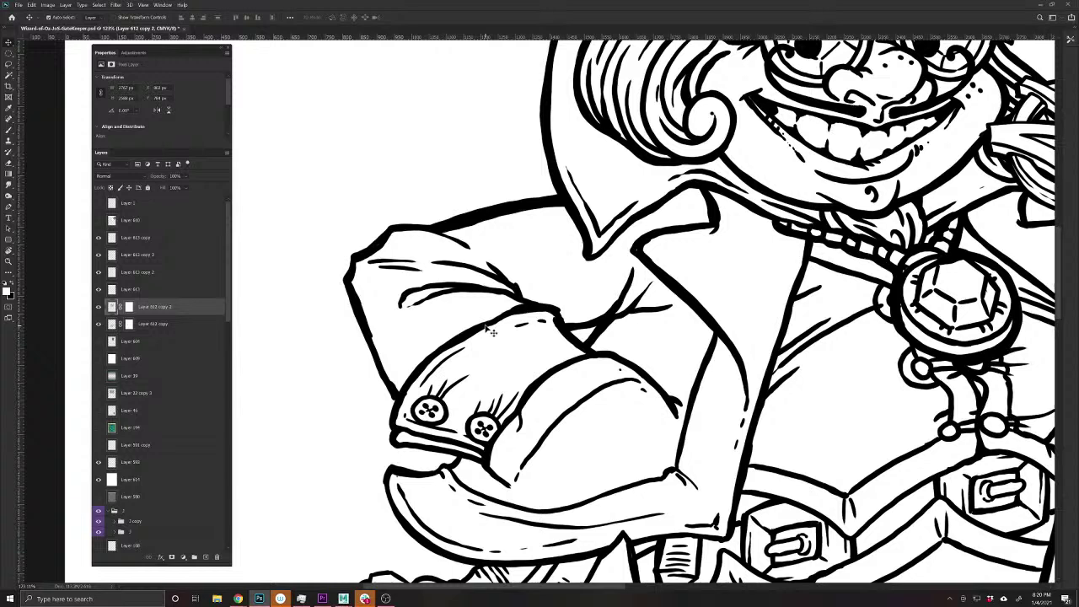
click(204, 556)
key(b)
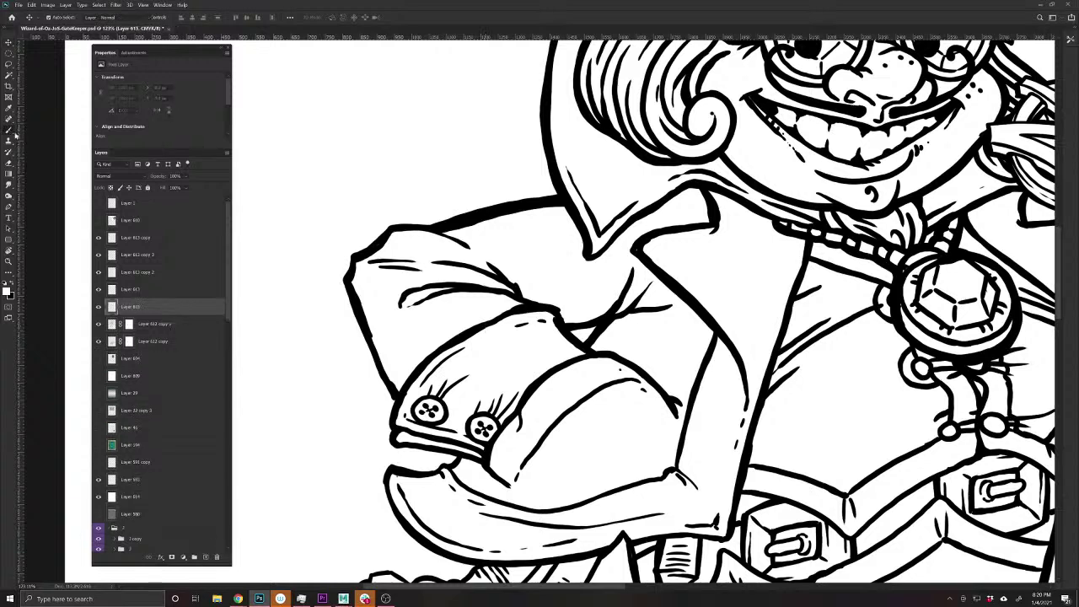
- Ink a small club symbol in the middle of the upper figure's folded-arm cuff and fill it solid black
drag(538, 380, 535, 384)
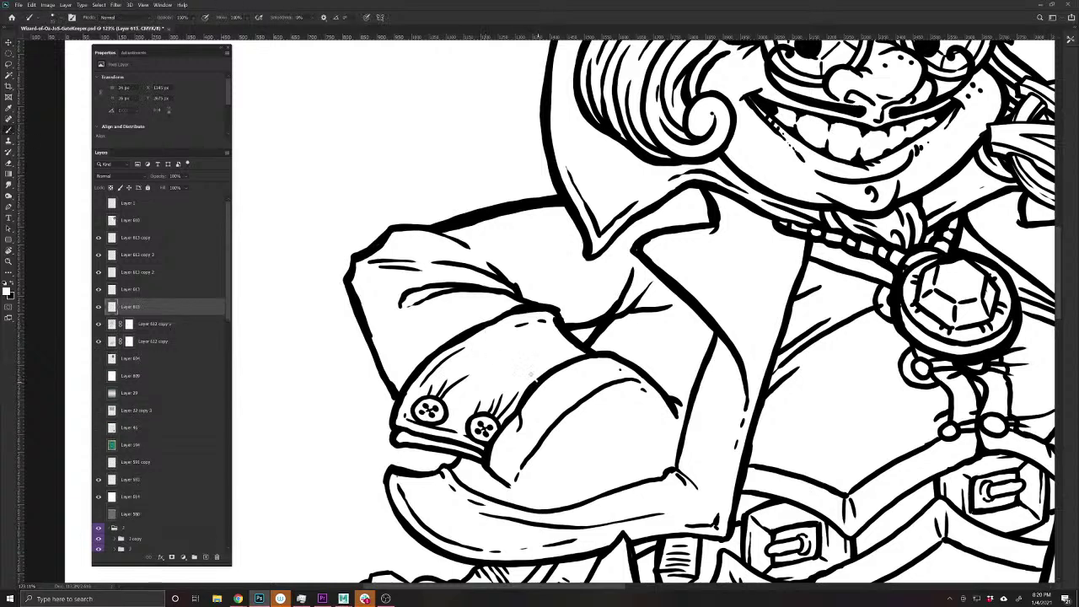
key(ctrl+z)
key(x)
click(506, 345)
mouse_move(493, 348)
mouse_down()
mouse_move(519, 344)
mouse_move(493, 359)
mouse_move(518, 361)
mouse_move(504, 362)
mouse_up()
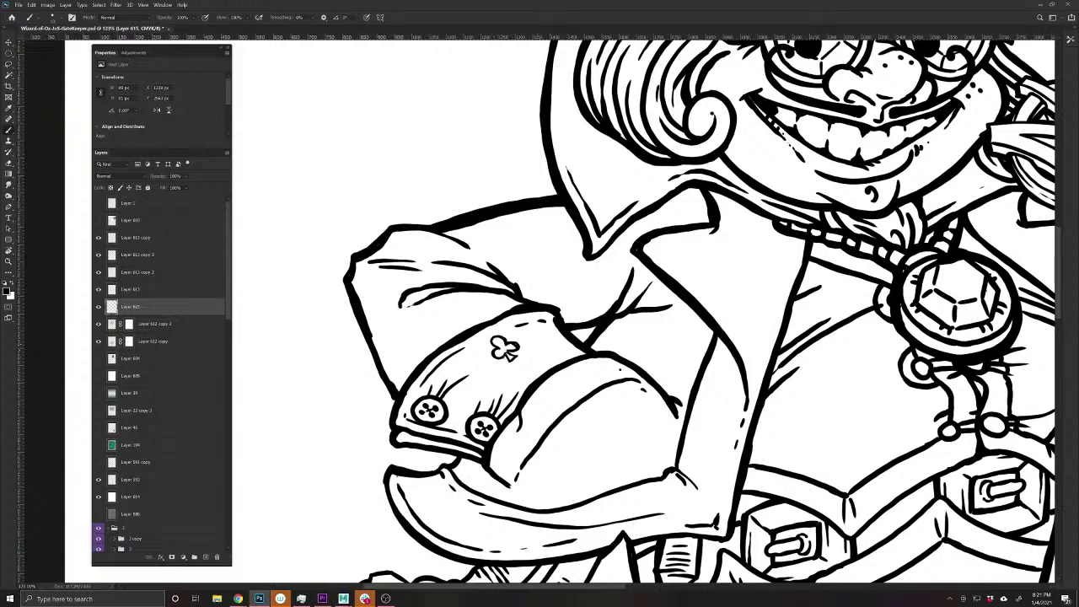
drag(504, 352, 509, 355)
drag(498, 349, 512, 349)
- Ink more solid black clubs around the first one, by the cuff's inner edge and above both buttons
mouse_move(555, 360)
mouse_down()
mouse_move(542, 363)
mouse_move(565, 367)
mouse_move(549, 350)
mouse_up()
key(ctrl+z)
drag(556, 410, 515, 455)
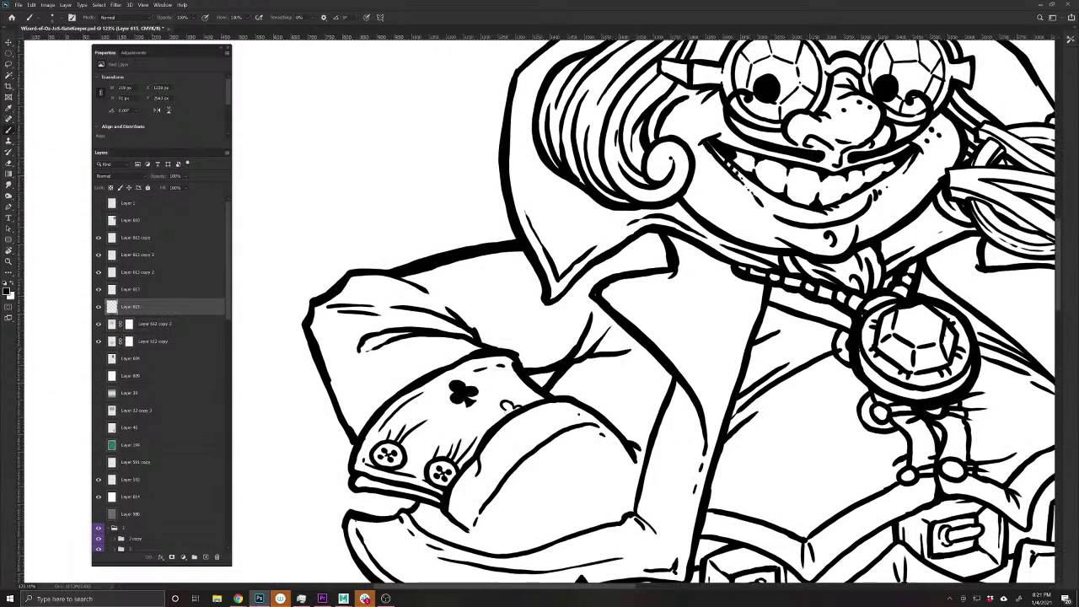
drag(505, 410, 522, 407)
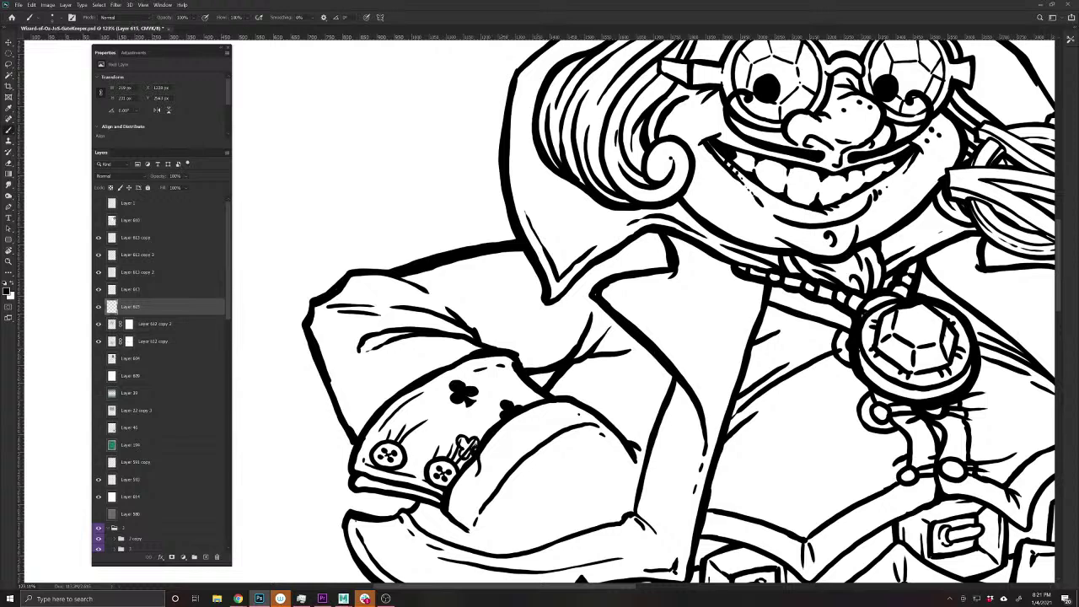
drag(466, 440, 469, 457)
mouse_move(405, 424)
mouse_down()
mouse_move(429, 418)
mouse_move(416, 437)
mouse_move(427, 435)
mouse_move(409, 423)
mouse_move(418, 433)
mouse_move(408, 437)
mouse_up()
- Add partial black clubs cut off by the folded-arm cuff's borders to complete its repeating pattern
drag(510, 365, 522, 387)
drag(474, 356, 482, 369)
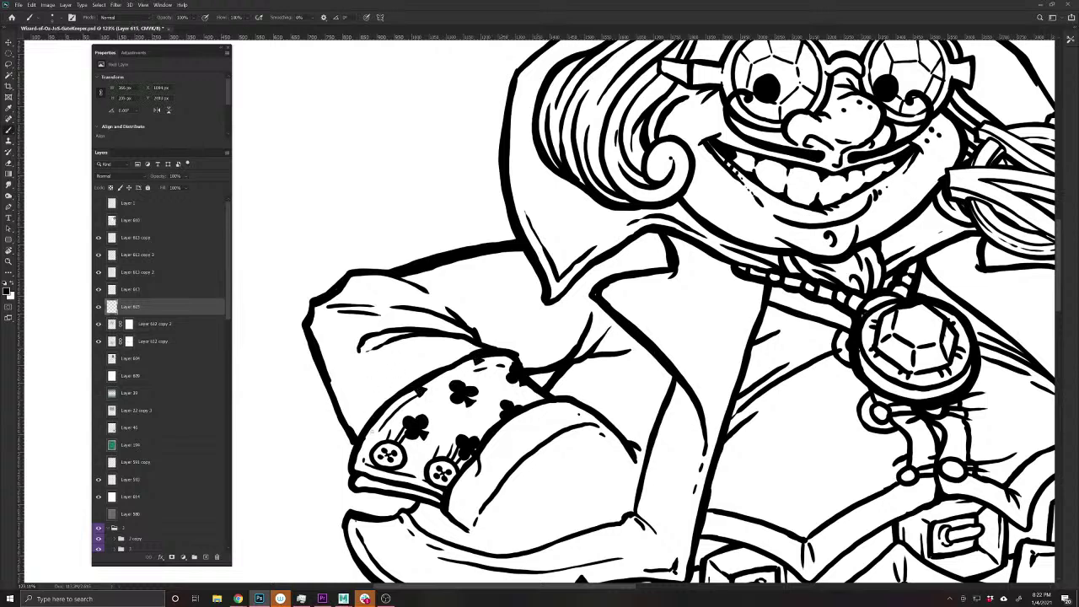
drag(365, 438, 369, 441)
mouse_move(434, 489)
mouse_down()
mouse_move(443, 493)
mouse_move(398, 490)
mouse_move(438, 505)
mouse_up()
drag(363, 477, 371, 482)
scroll(662, 476, down, 3)
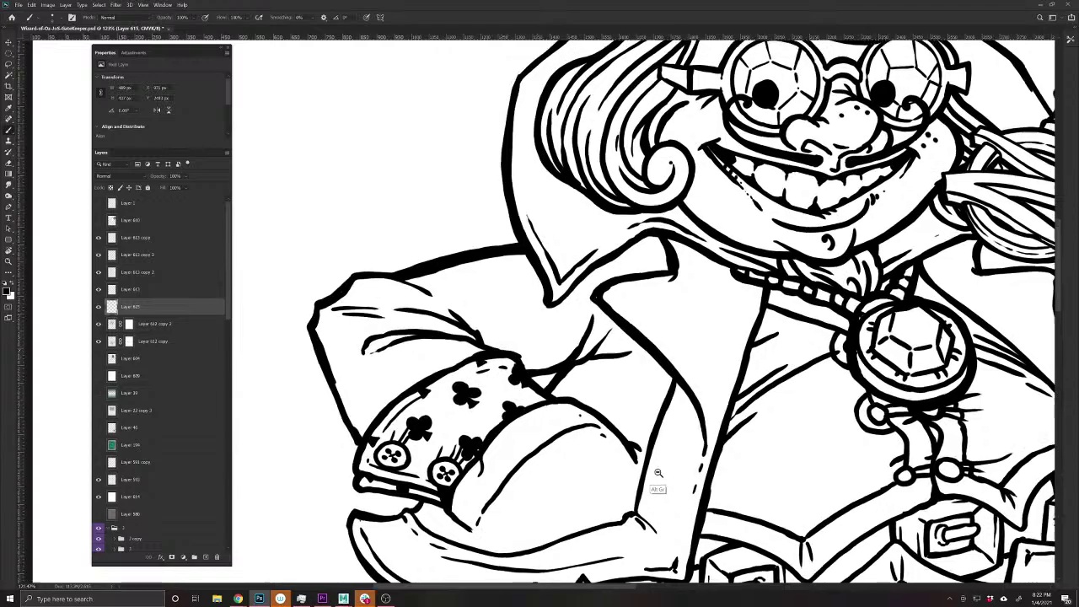
- Ink solid black clubs across the upper figure's raised-arm cuff, from the key's ribbon to the buttoned edge
drag(730, 493, 361, 539)
scroll(569, 368, up, 5)
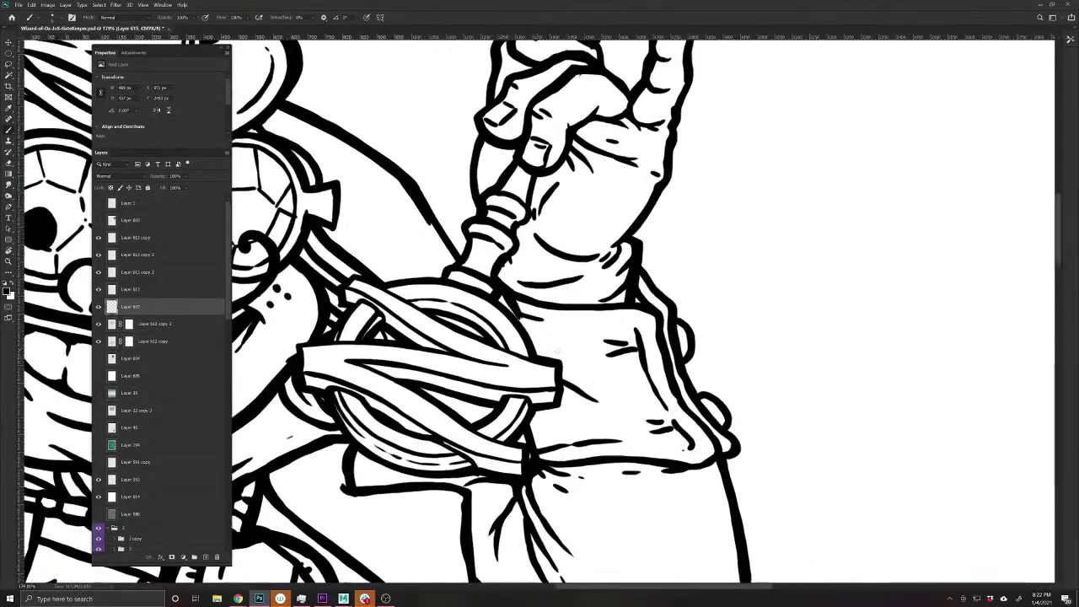
mouse_move(557, 346)
mouse_down()
mouse_move(570, 357)
mouse_move(558, 345)
mouse_move(558, 359)
mouse_move(580, 367)
mouse_move(565, 380)
mouse_move(563, 348)
mouse_move(575, 363)
mouse_move(566, 374)
mouse_move(571, 364)
mouse_up()
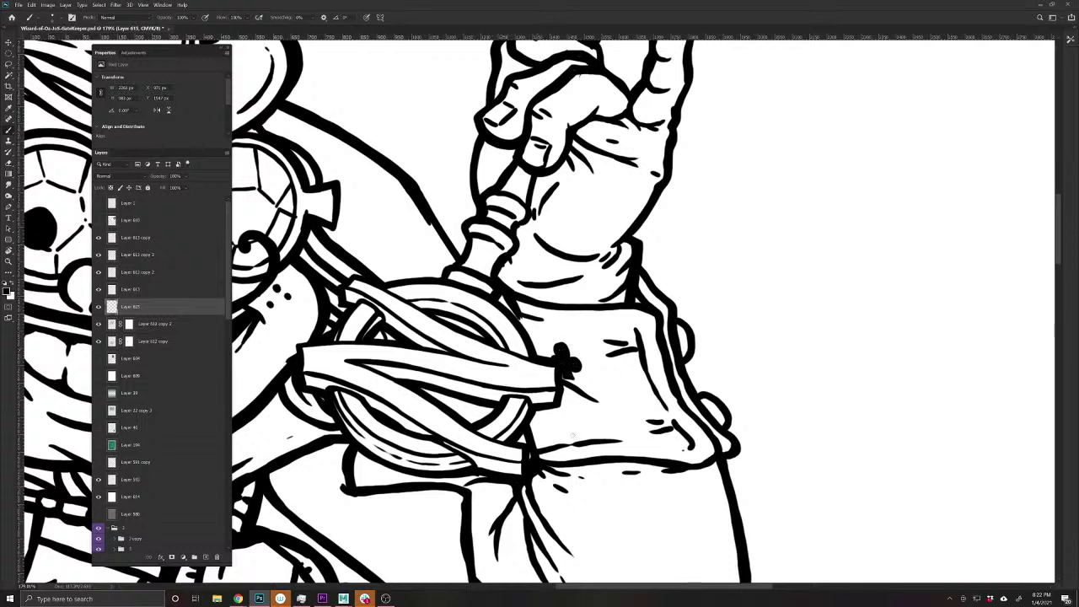
mouse_move(575, 431)
mouse_down()
mouse_move(593, 447)
mouse_move(575, 441)
mouse_move(582, 462)
mouse_move(590, 445)
mouse_move(576, 429)
mouse_move(486, 518)
mouse_up()
mouse_move(529, 415)
mouse_down()
mouse_move(528, 431)
mouse_move(547, 445)
mouse_move(539, 419)
mouse_move(531, 432)
mouse_up()
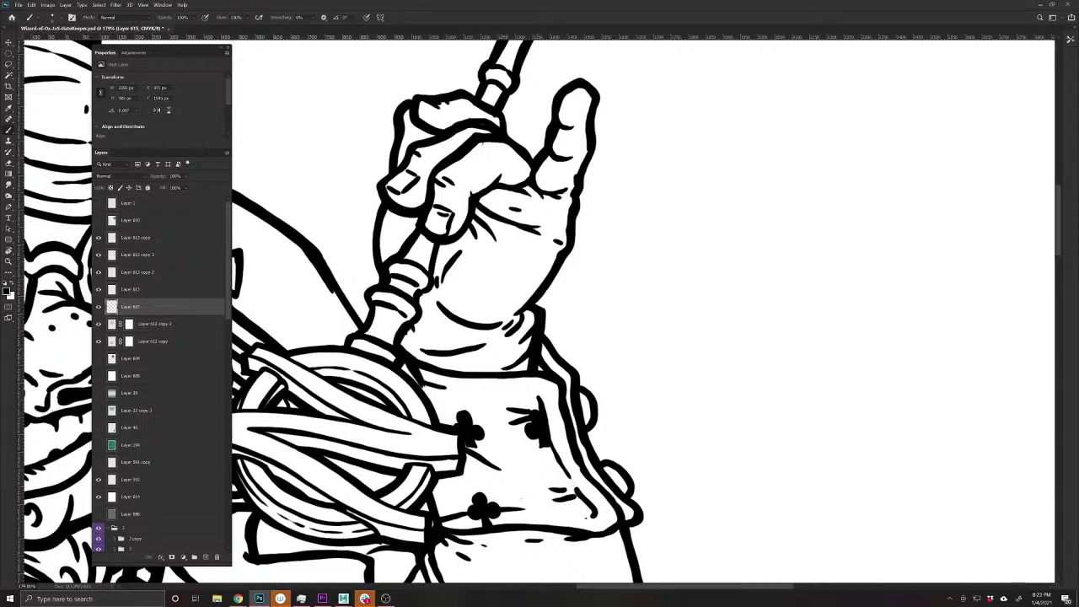
drag(571, 485, 587, 514)
mouse_move(508, 460)
mouse_down()
mouse_move(531, 470)
mouse_move(504, 473)
mouse_move(520, 488)
mouse_move(526, 471)
mouse_move(513, 462)
mouse_move(512, 475)
mouse_up()
drag(436, 484, 432, 493)
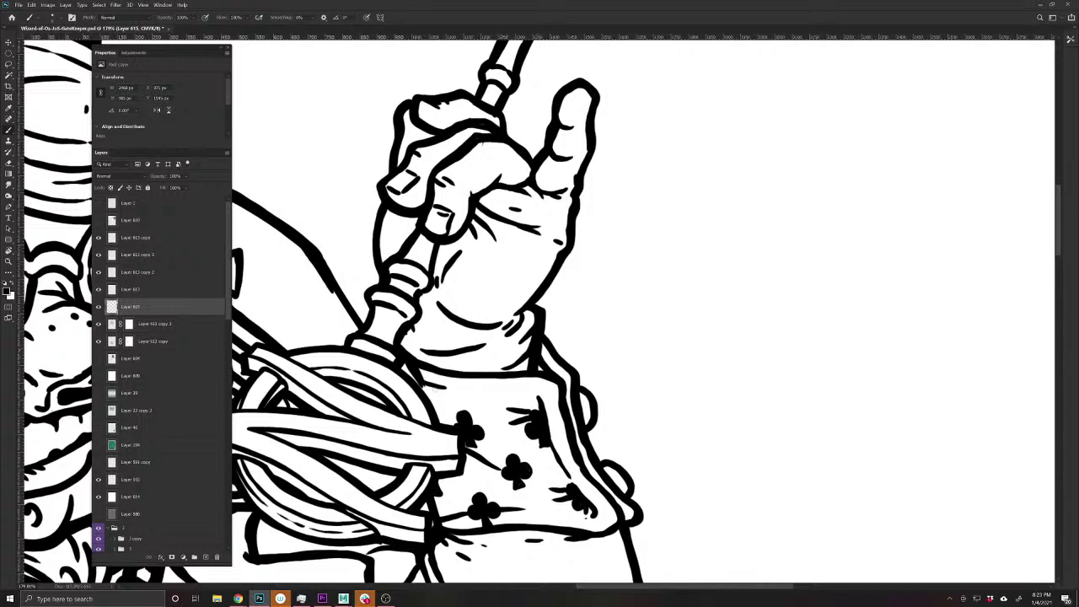
- Add partial black clubs along the borders of the raised-arm cuff
drag(487, 372, 494, 383)
drag(429, 371, 423, 372)
drag(613, 492, 617, 500)
drag(568, 403, 576, 419)
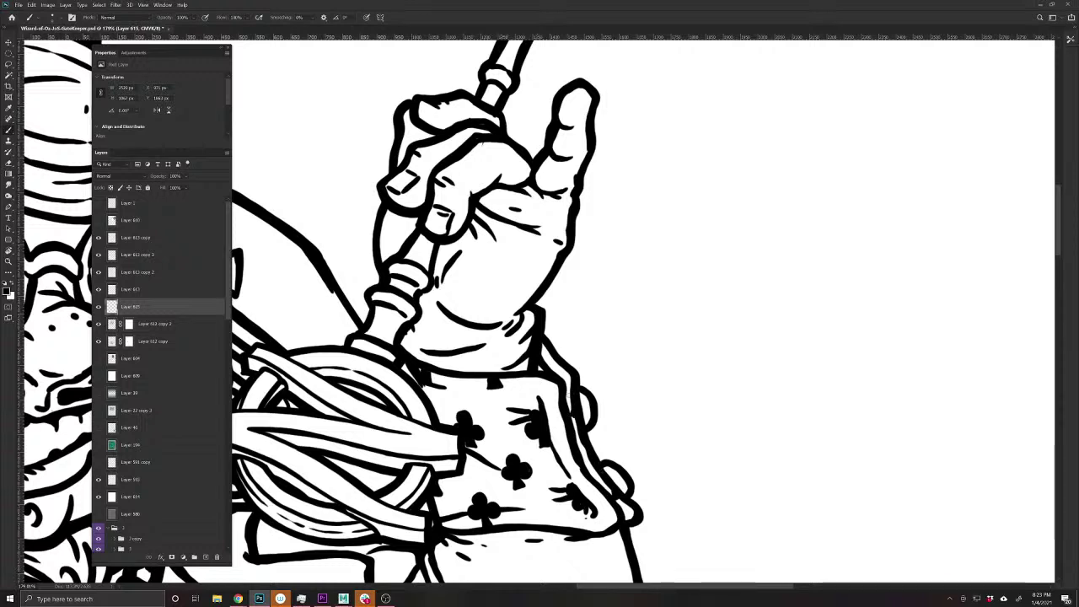
drag(553, 363, 544, 346)
drag(588, 368, 569, 364)
- Examine the club-patterned cuffs in the context of the whole double-figure drawing
drag(531, 421, 751, 348)
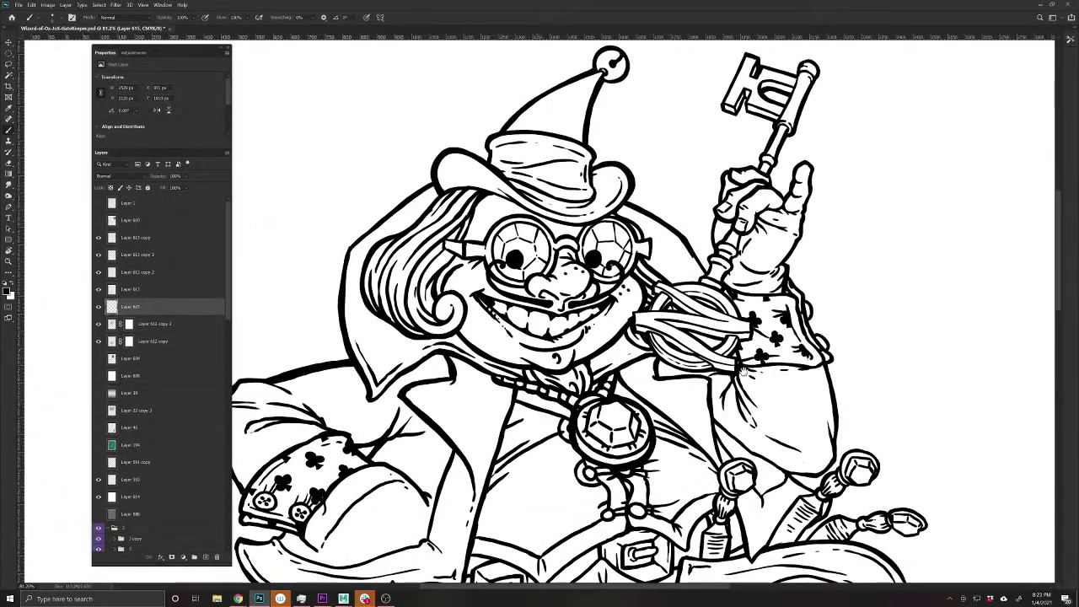
scroll(748, 348, down, 1)
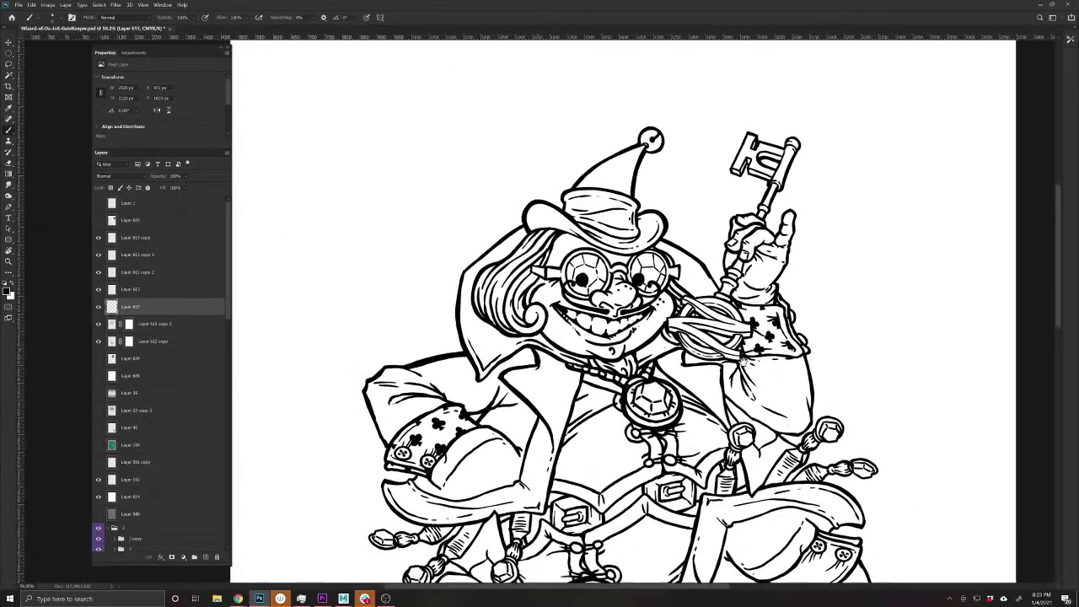
scroll(748, 347, down, 2)
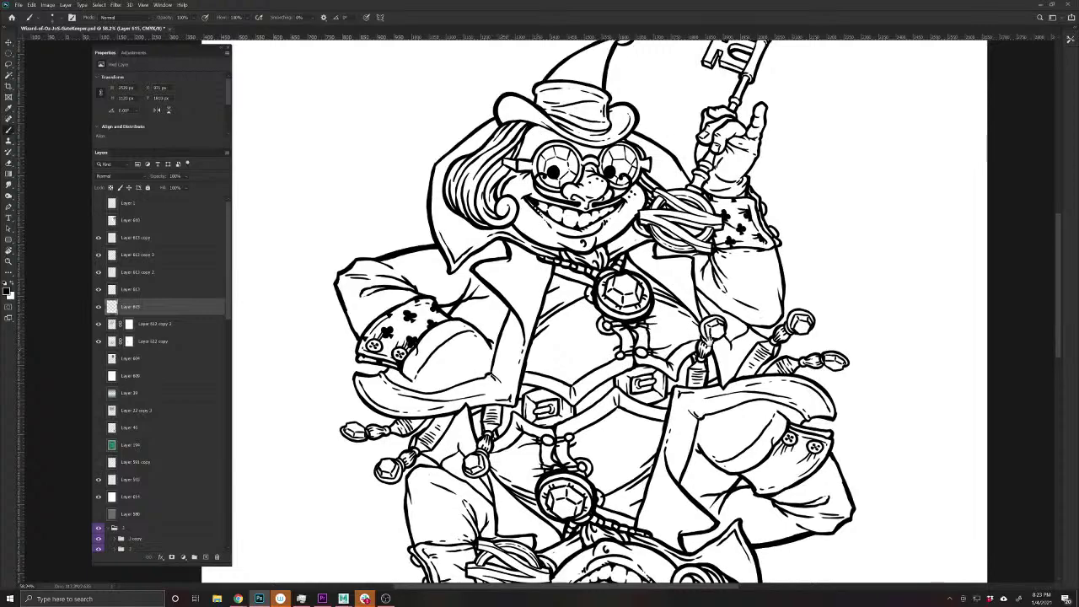
drag(708, 337, 690, 294)
scroll(692, 287, down, 4)
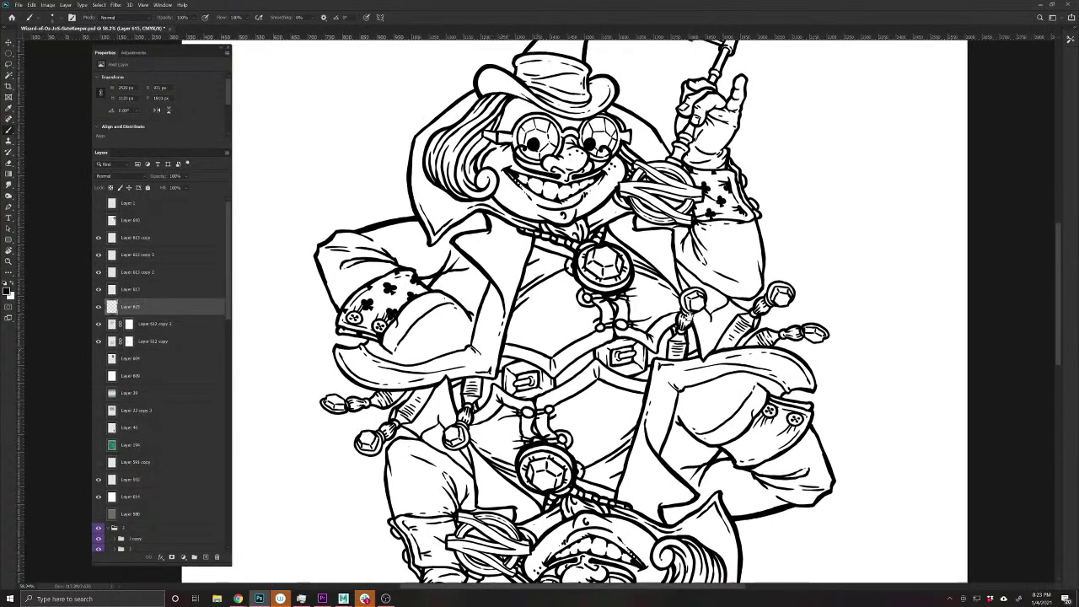
scroll(681, 345, down, 3)
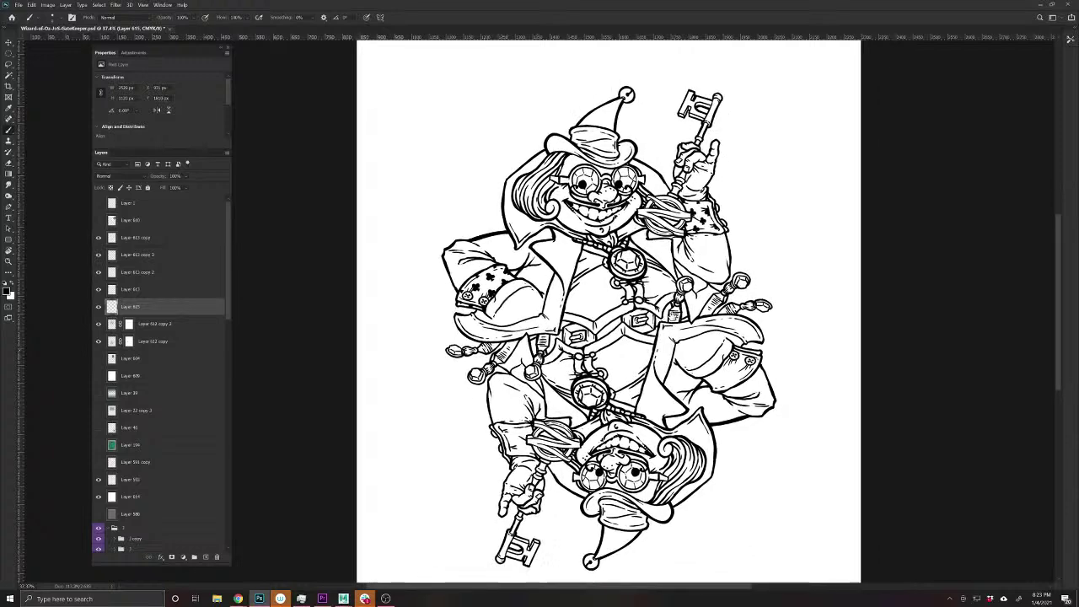
drag(672, 319, 654, 302)
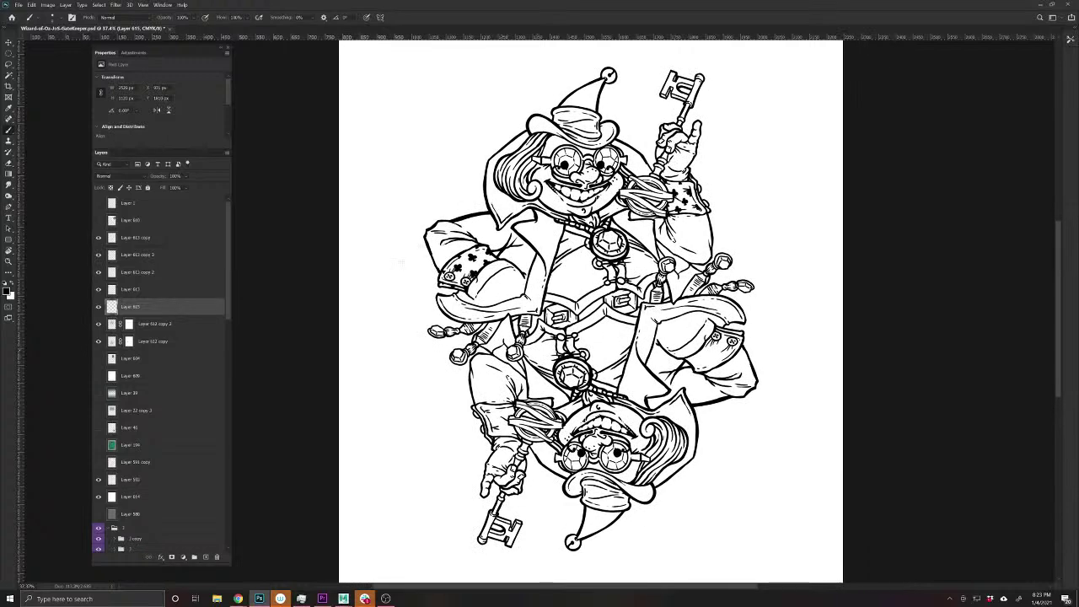
key(ctrl+j)
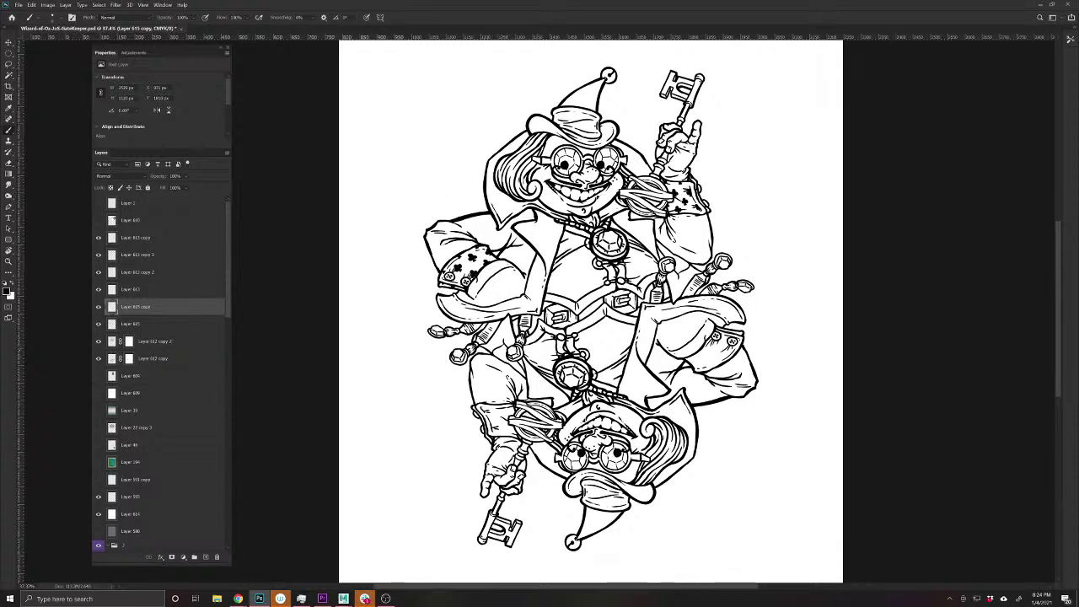
key(v)
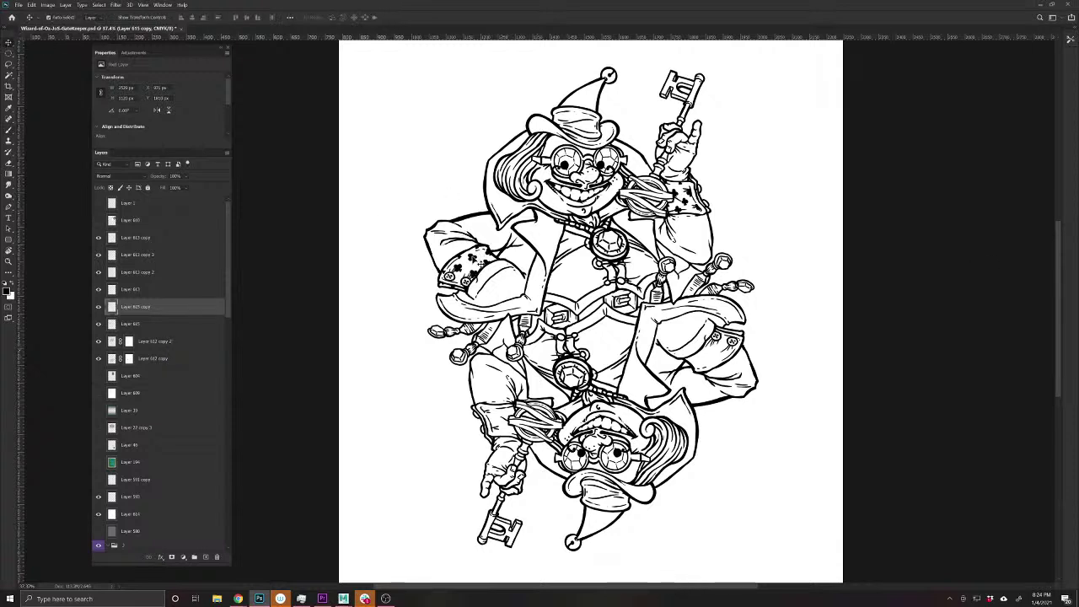
mouse_move(469, 261)
mouse_down()
mouse_move(418, 223)
mouse_move(492, 280)
mouse_up()
key(Delete)
- Erase the middle club on the folded-arm cuff and ink a numeral 5 in its place
key(e)
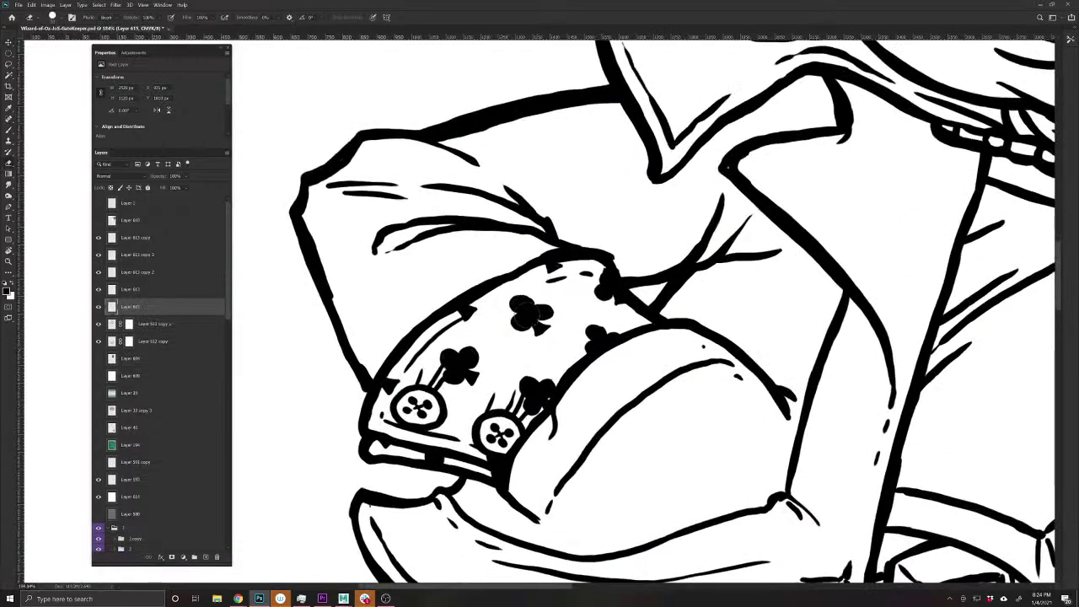
mouse_move(529, 321)
mouse_down()
mouse_move(512, 297)
mouse_move(525, 333)
mouse_up()
drag(511, 375, 431, 487)
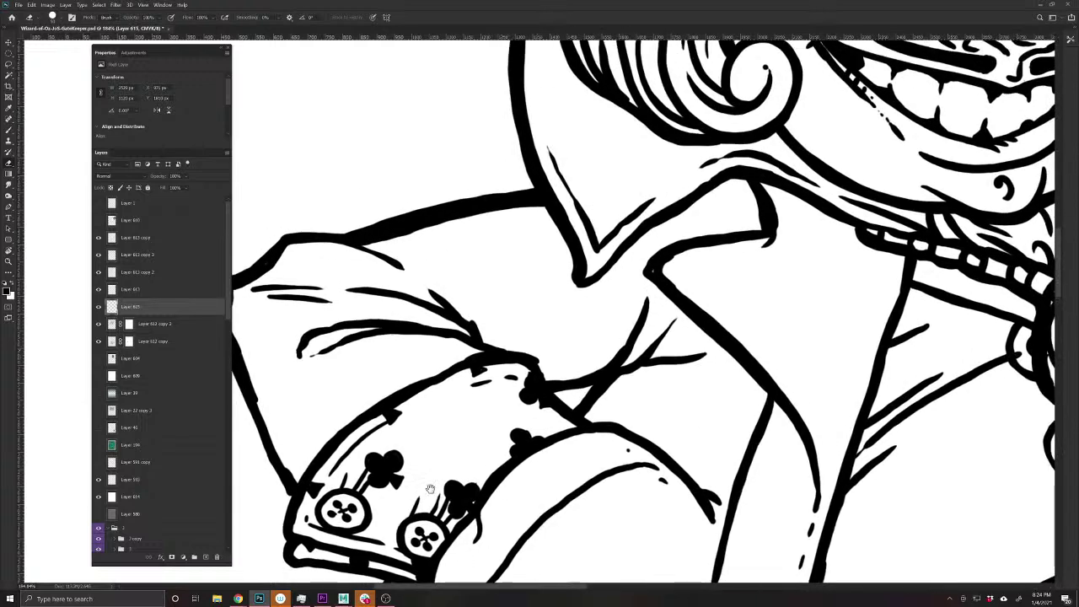
key(b)
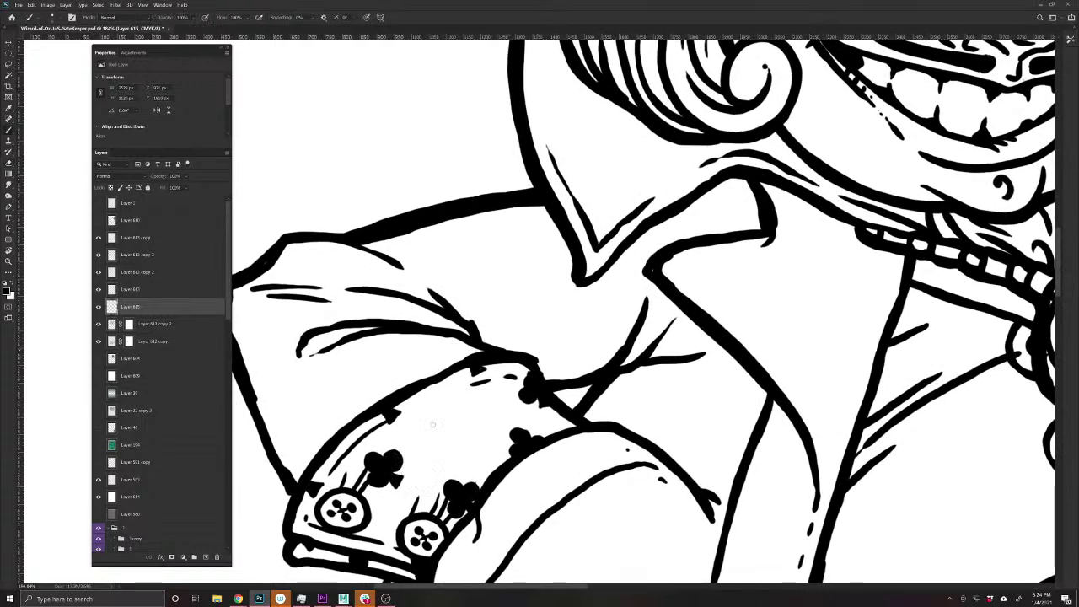
mouse_move(429, 413)
mouse_down()
mouse_move(441, 437)
mouse_move(455, 421)
mouse_move(474, 426)
mouse_move(466, 455)
mouse_move(453, 450)
mouse_up()
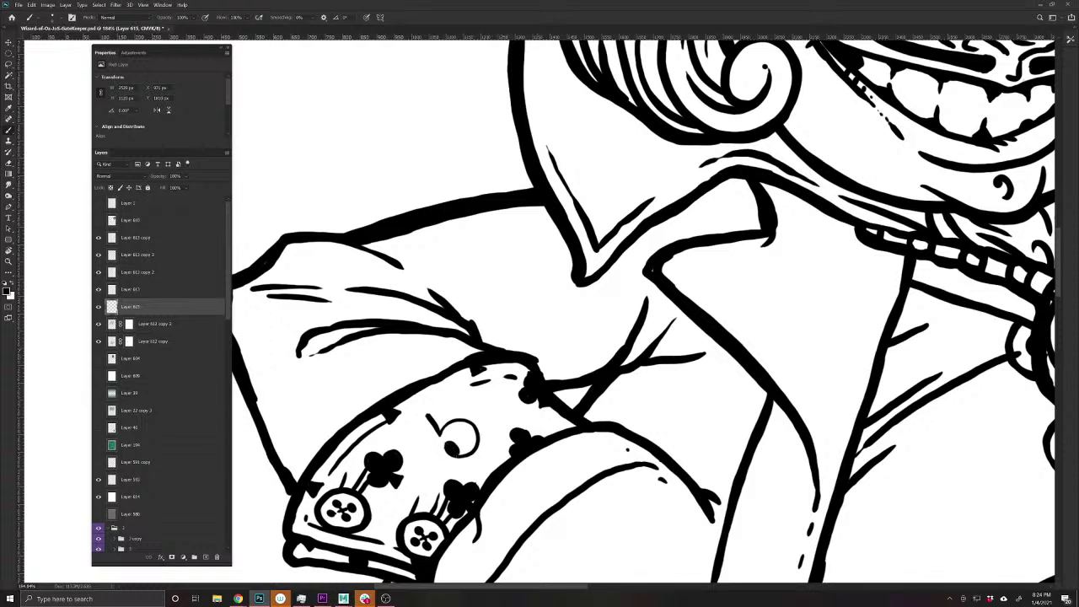
mouse_move(472, 445)
mouse_down()
mouse_move(448, 426)
mouse_move(474, 440)
mouse_move(463, 423)
mouse_move(437, 412)
mouse_move(451, 400)
mouse_up()
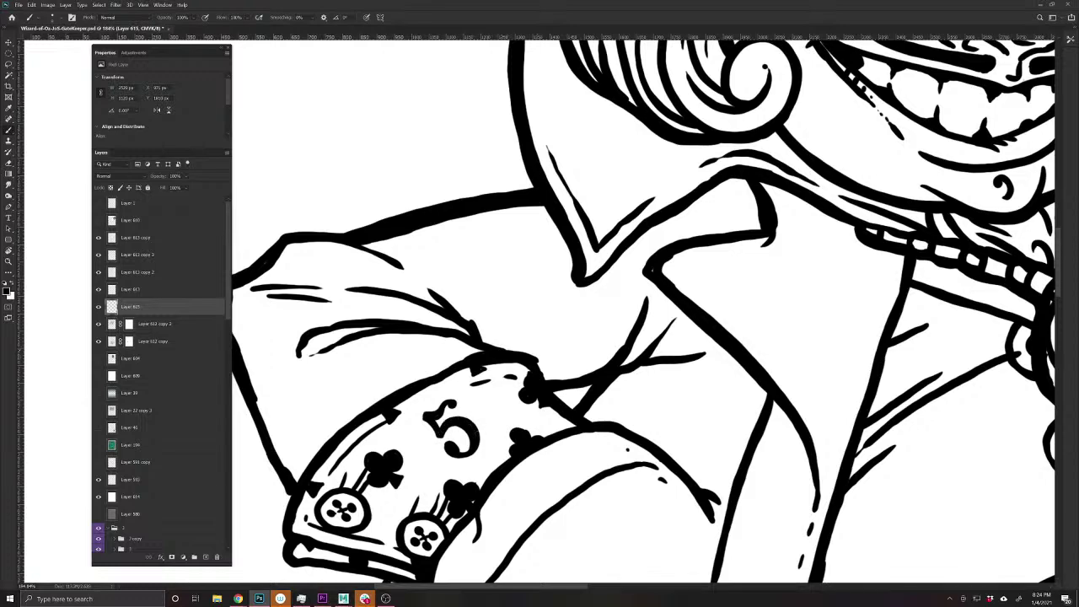
- Undo the numeral 5 and the erasing of the folded-arm cuff's middle club
scroll(443, 529, down, 8)
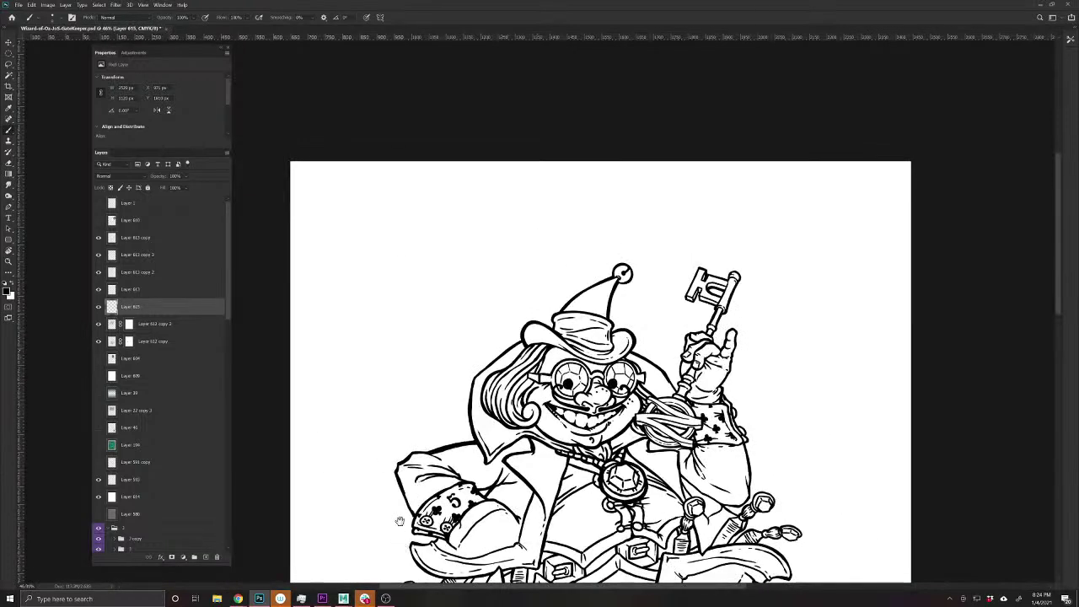
drag(400, 520, 391, 434)
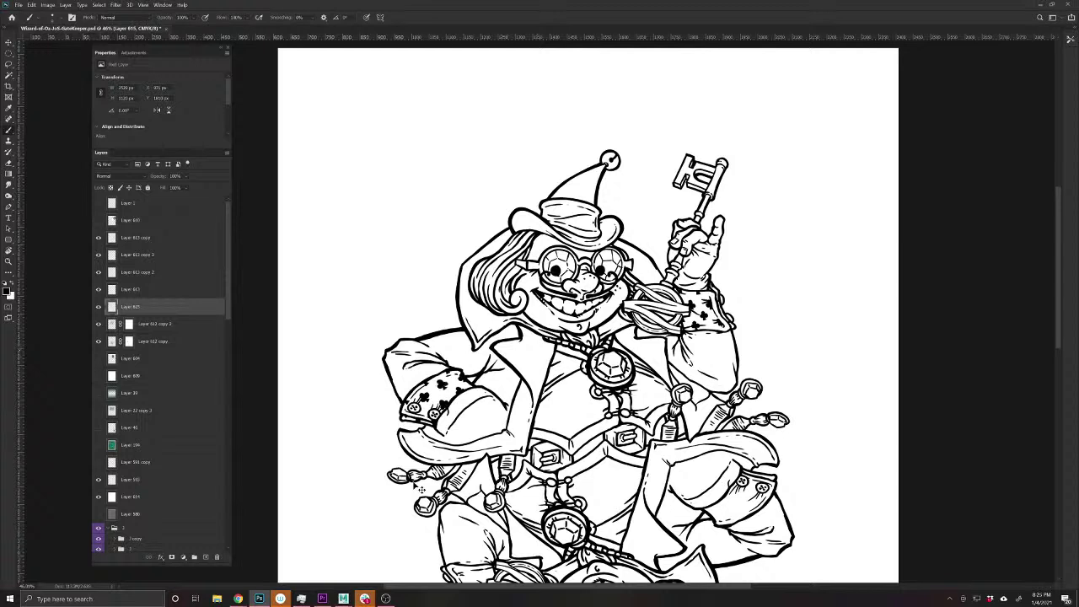
drag(422, 488, 354, 443)
key(ctrl+z)
- Duplicate the layer that holds the cuff clubs
key(ctrl+0)
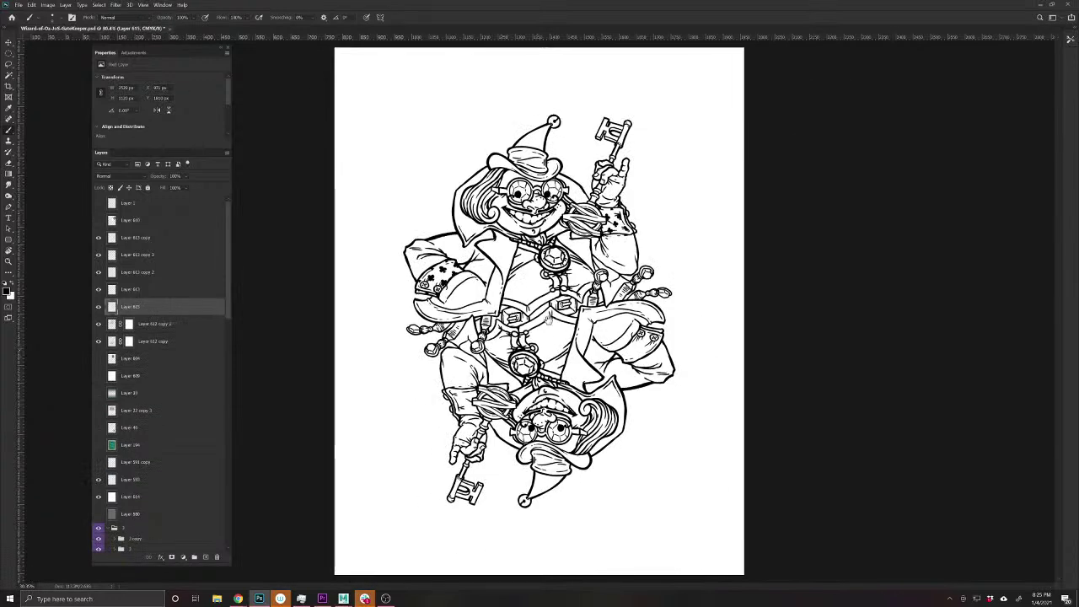
key(v)
drag(455, 274, 459, 277)
key(ctrl+j)
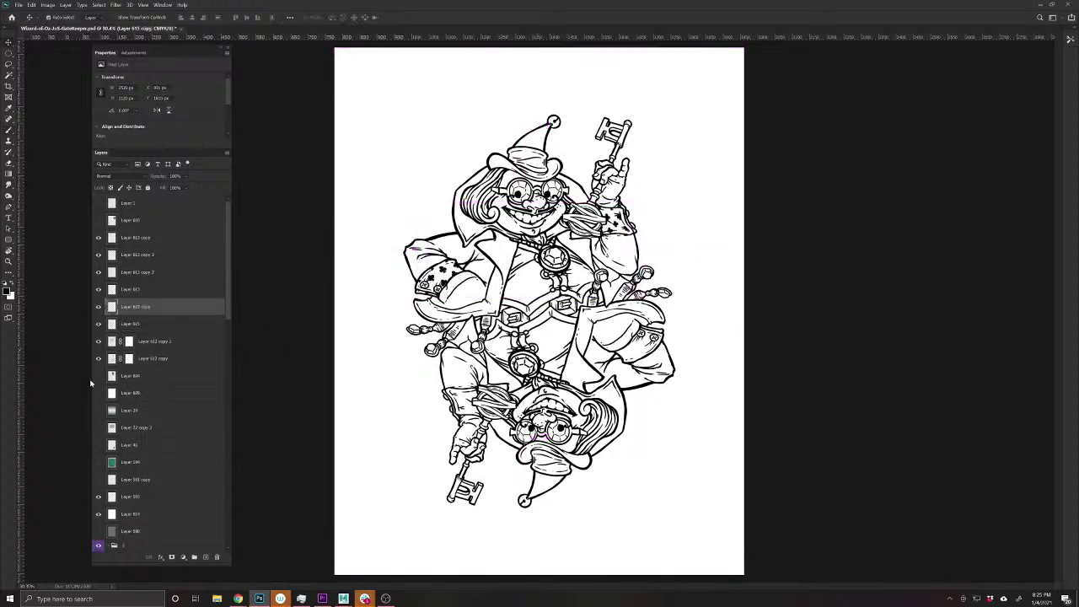
- Select the duplicated clubs layer together with the full-canvas bottom layer and rotate them 180 degrees onto the inverted figure's cuffs
scroll(169, 386, down, 6)
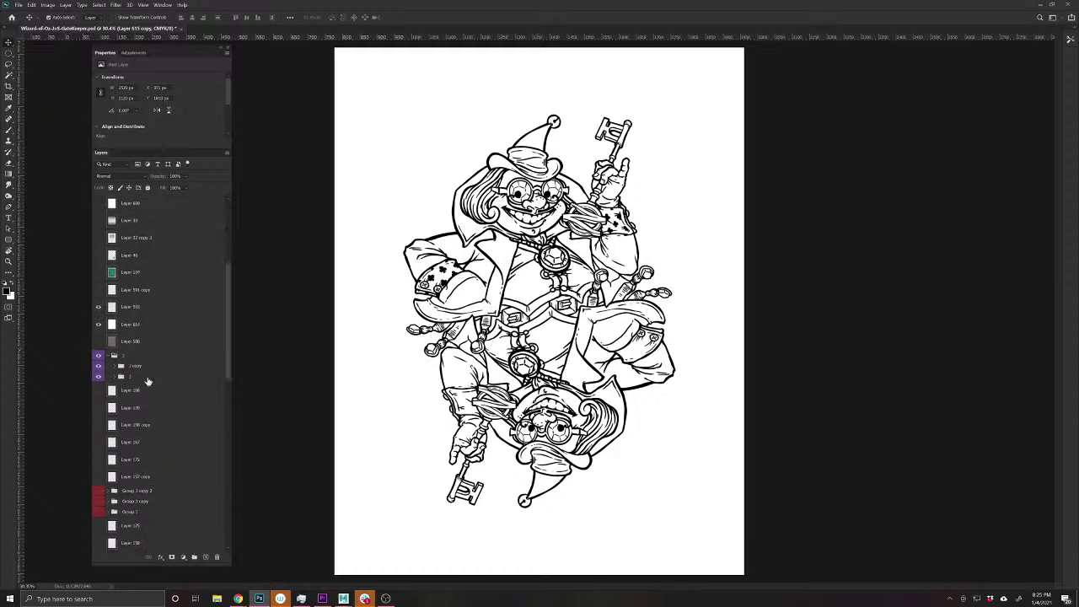
drag(228, 378, 236, 544)
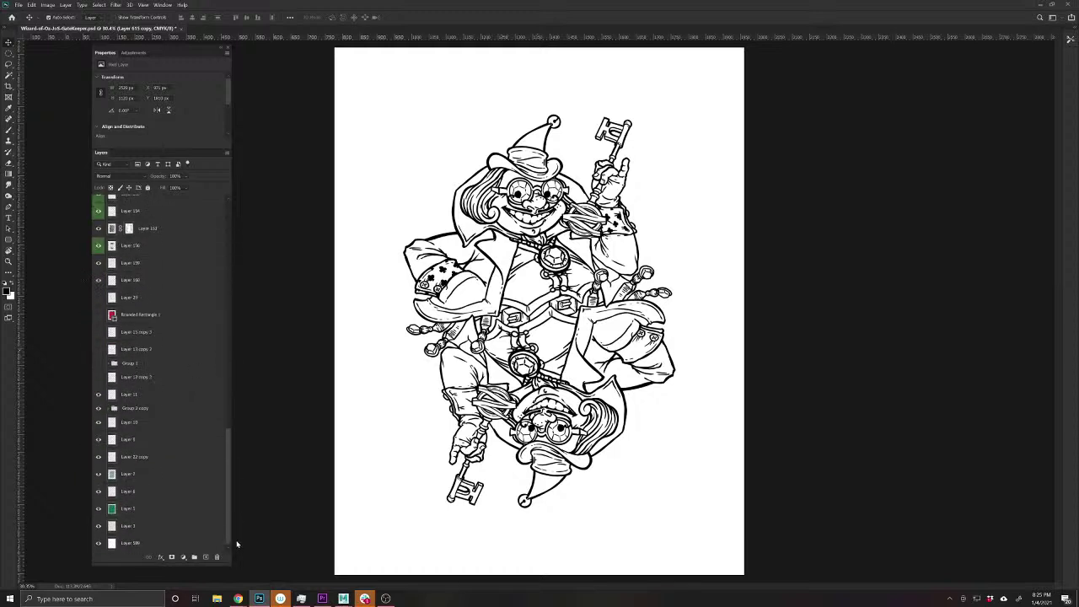
click(202, 546)
key(ctrl+t)
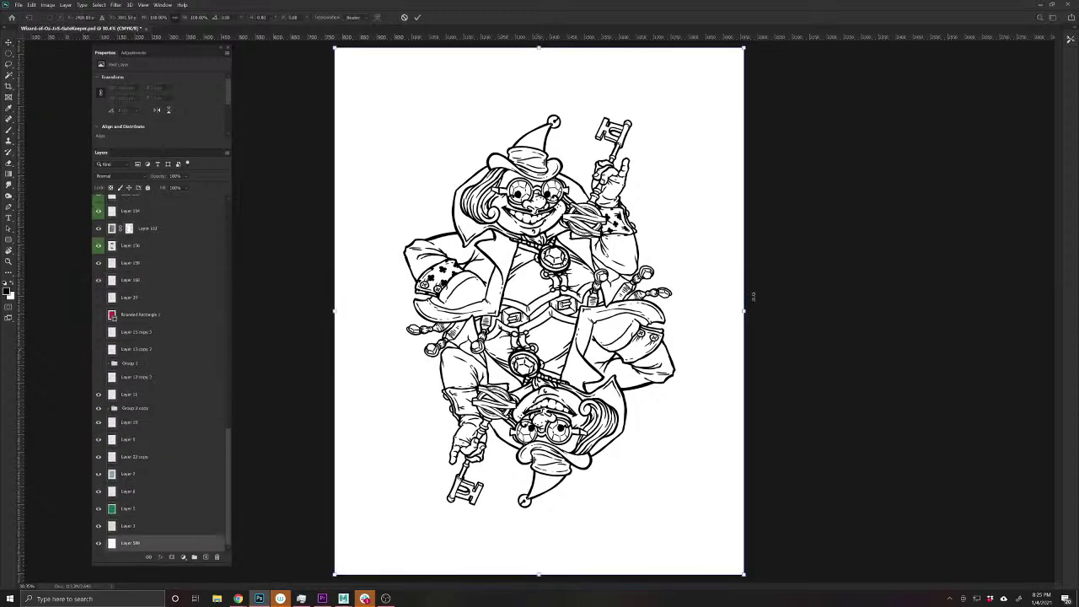
drag(769, 291, 351, 316)
key(Return)
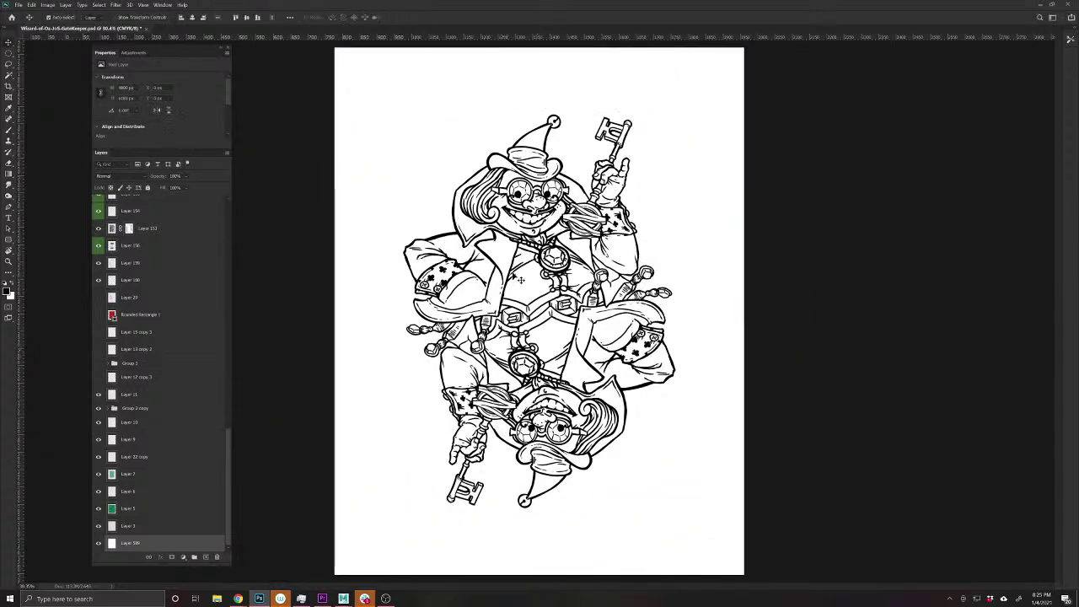
- Check the club pattern on both figures' cuffs and save the document
key(ctrl+plus)
scroll(546, 280, up, 2)
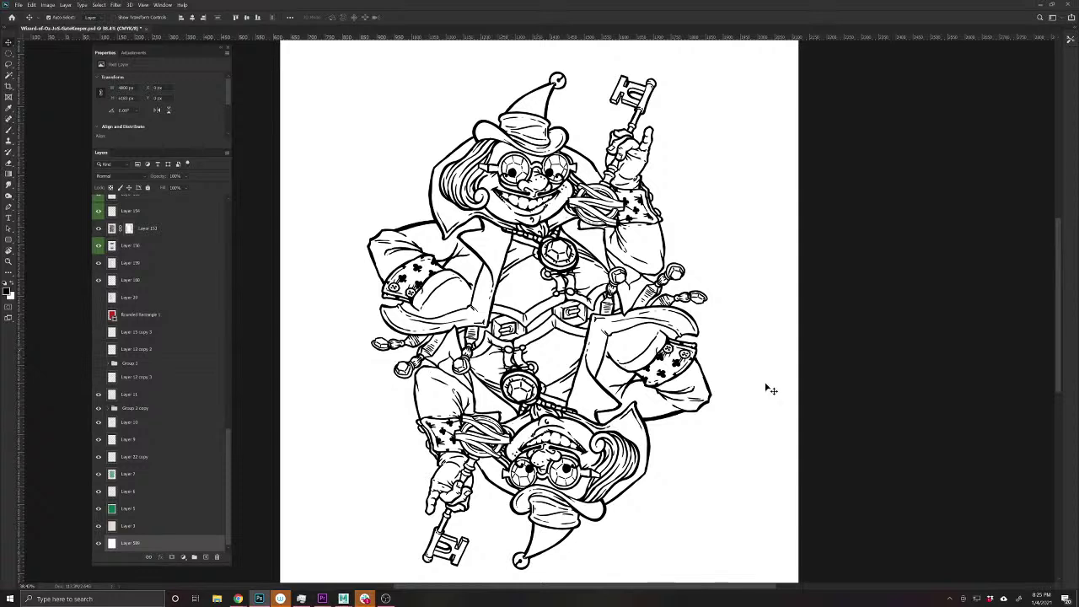
mouse_move(506, 93)
mouse_down()
mouse_move(547, 137)
mouse_move(509, 87)
mouse_up()
drag(570, 241, 576, 233)
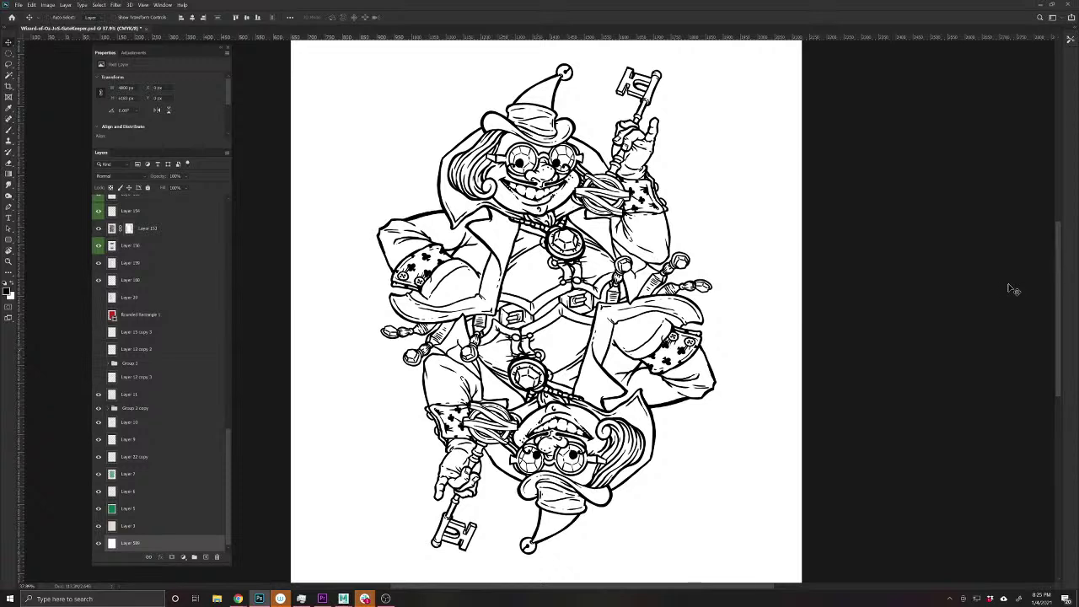
key(ctrl+s)
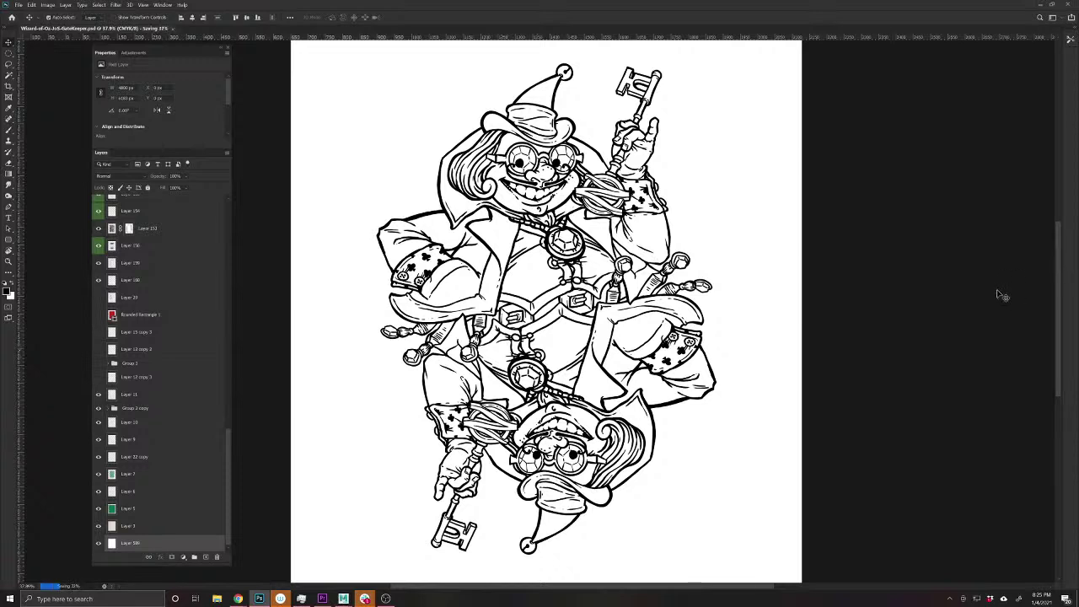